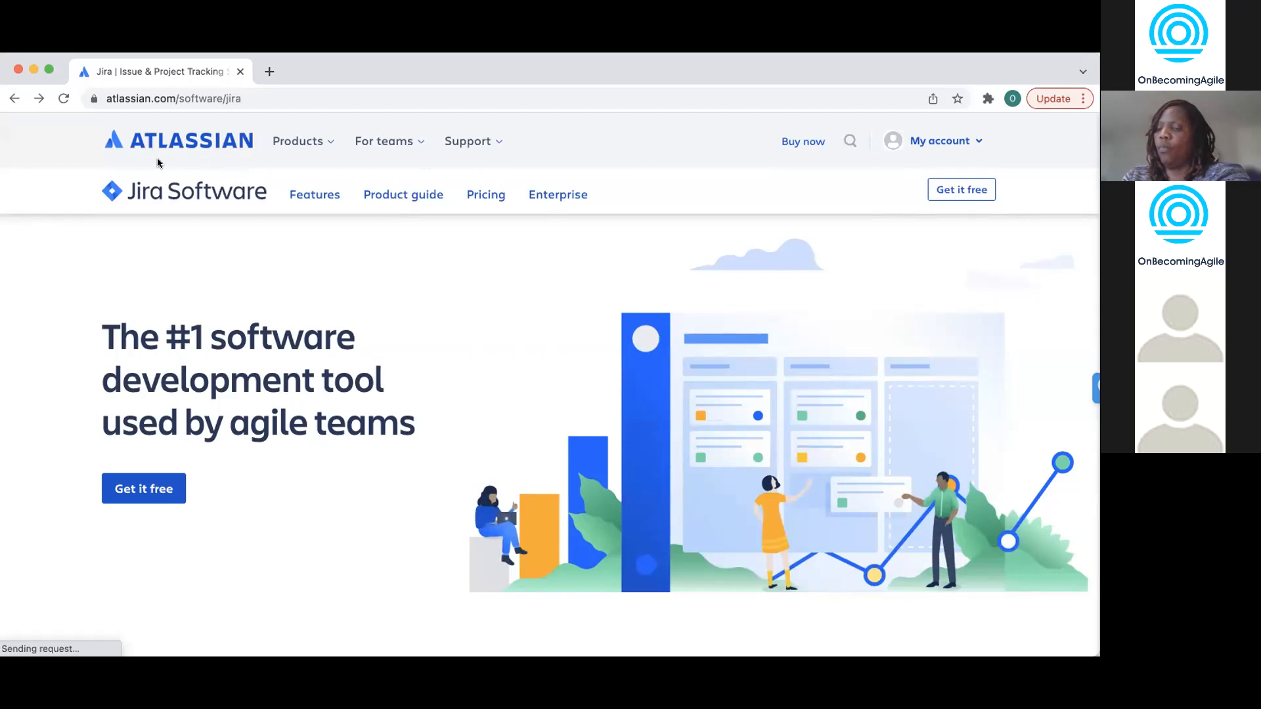
# - Highlight 'agile teams' in the Jira Software headline, then clear the selection
pyautogui.click(165, 210)
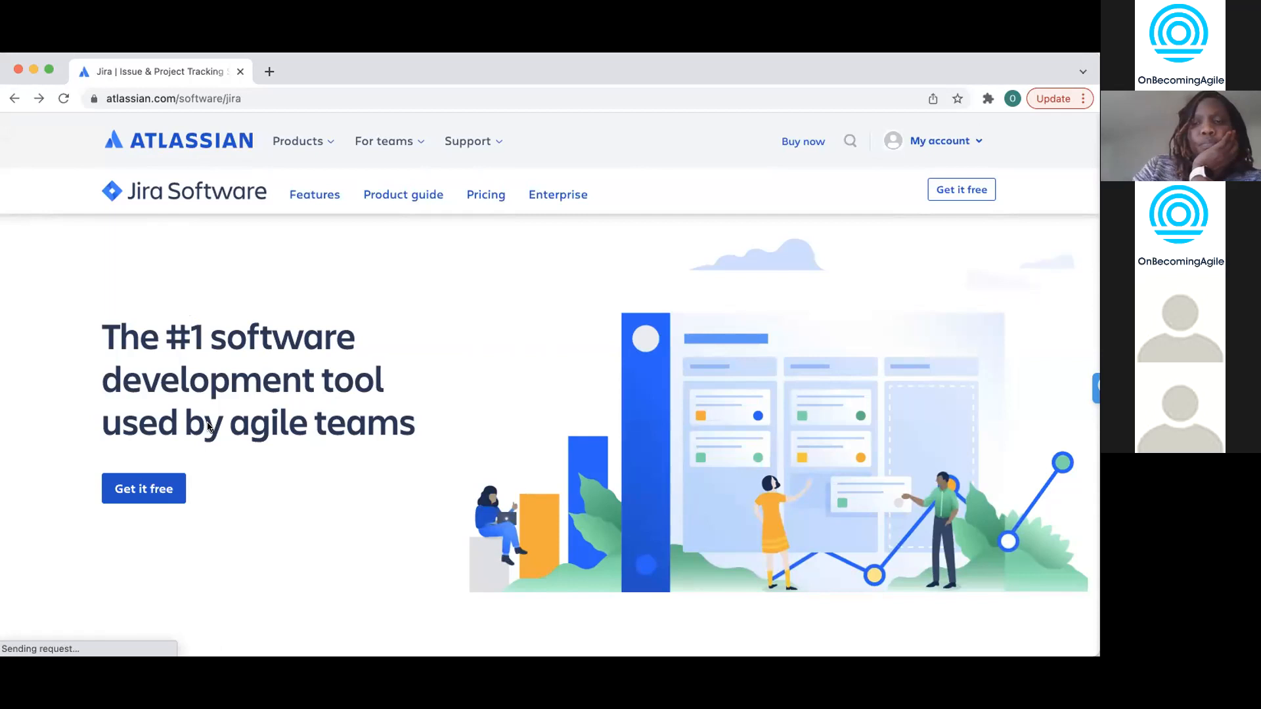
pyautogui.moveTo(230, 421); pyautogui.dragTo(403, 446)
pyautogui.click(404, 447)
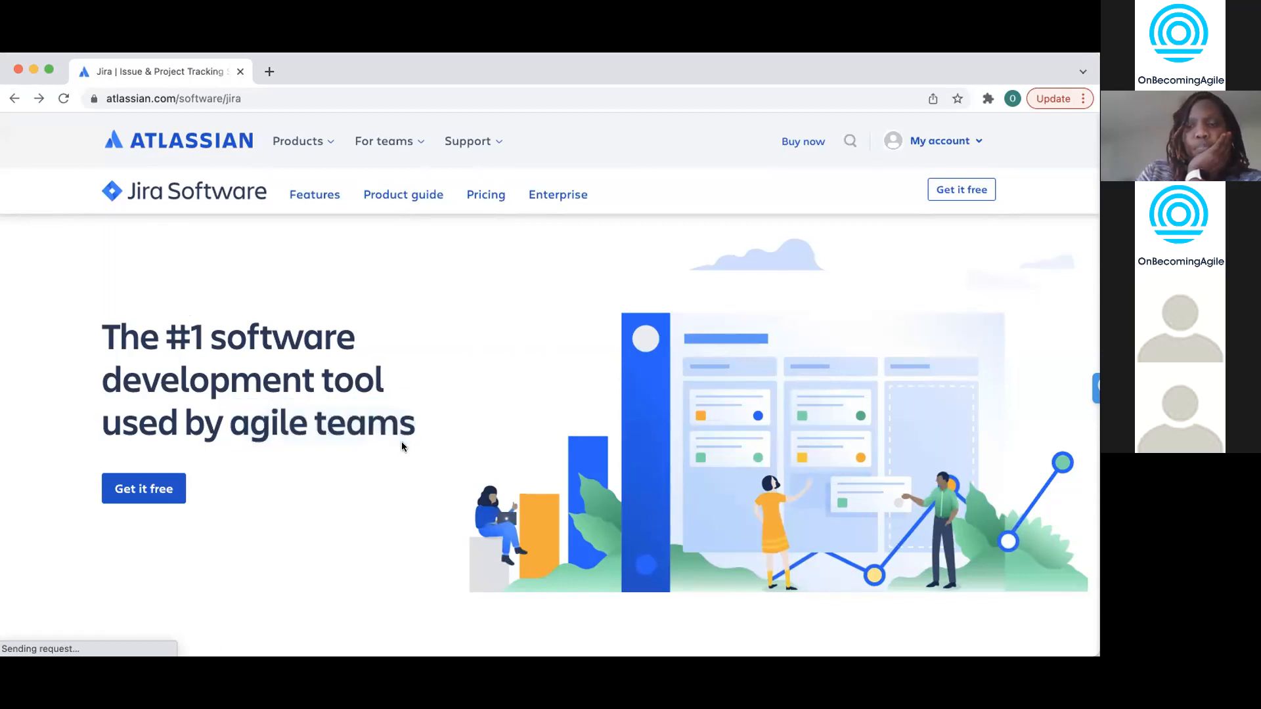
pyautogui.moveTo(229, 420)
pyautogui.mouseDown()
pyautogui.moveTo(404, 424)
pyautogui.moveTo(237, 424)
pyautogui.mouseUp()
pyautogui.click(404, 424)
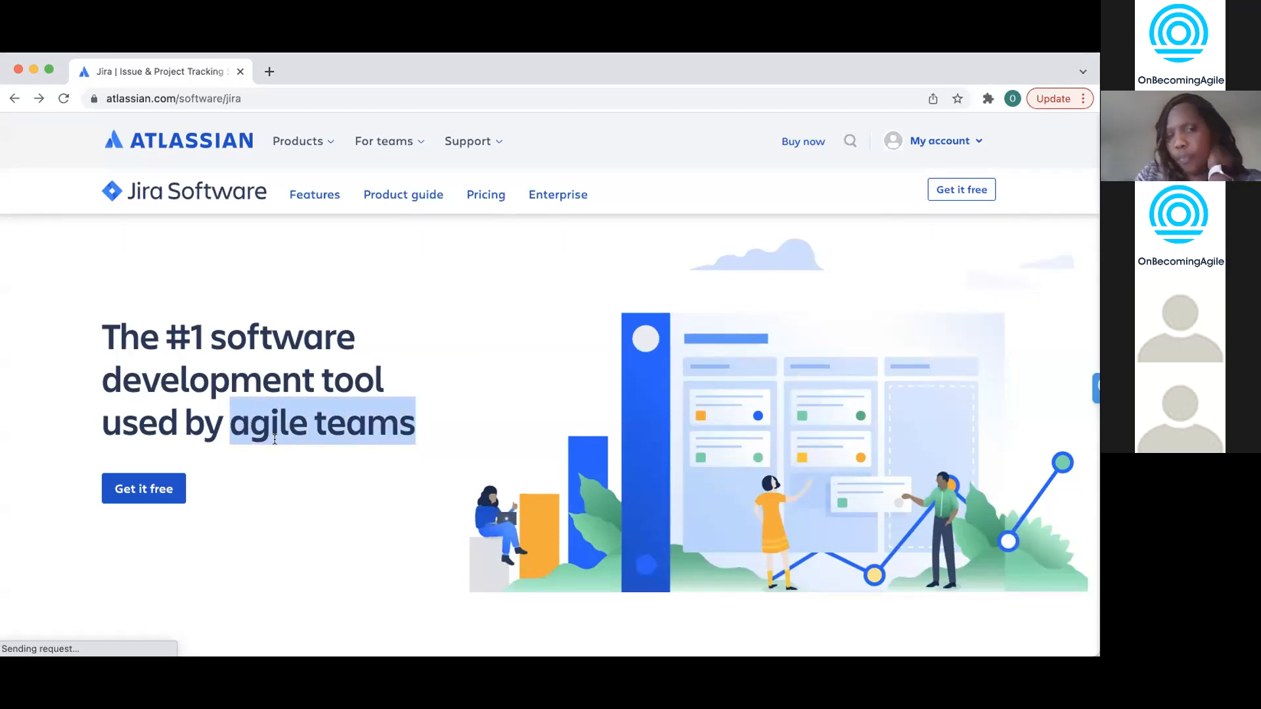
pyautogui.click(259, 420)
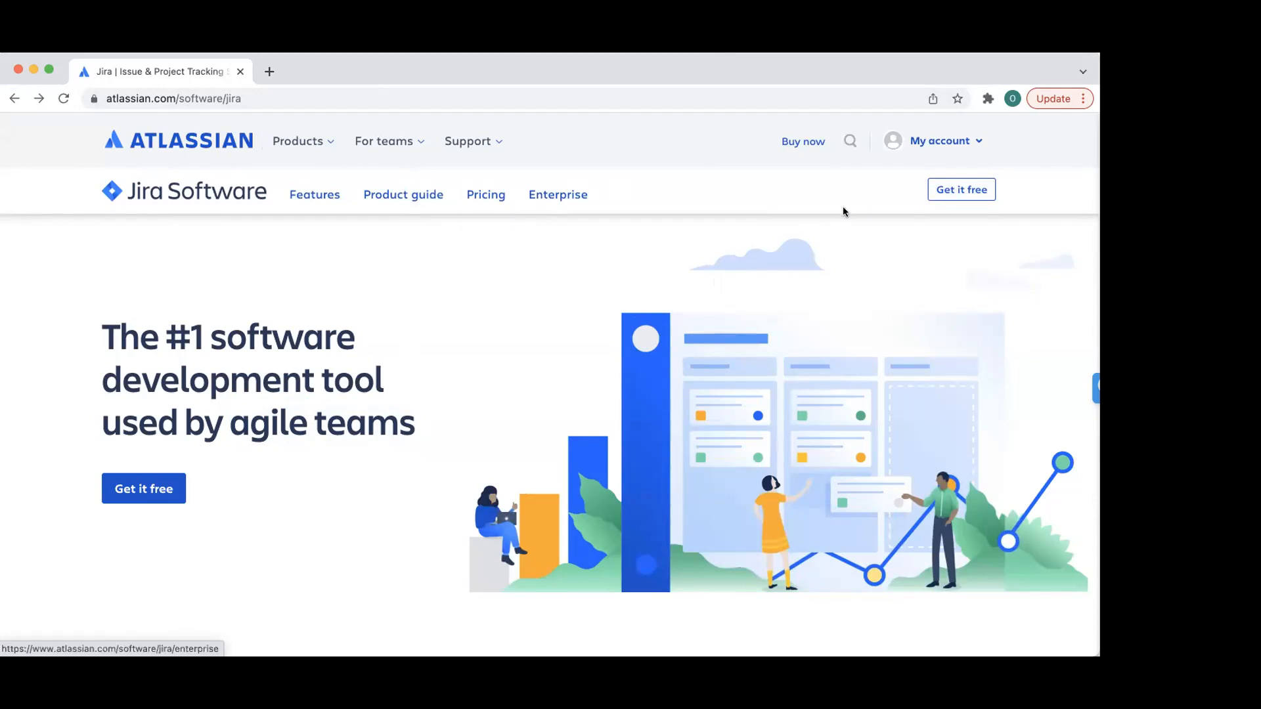
# - Begin the free Jira sign-up with Confluence as the free second product, and continue
pyautogui.click(958, 190)
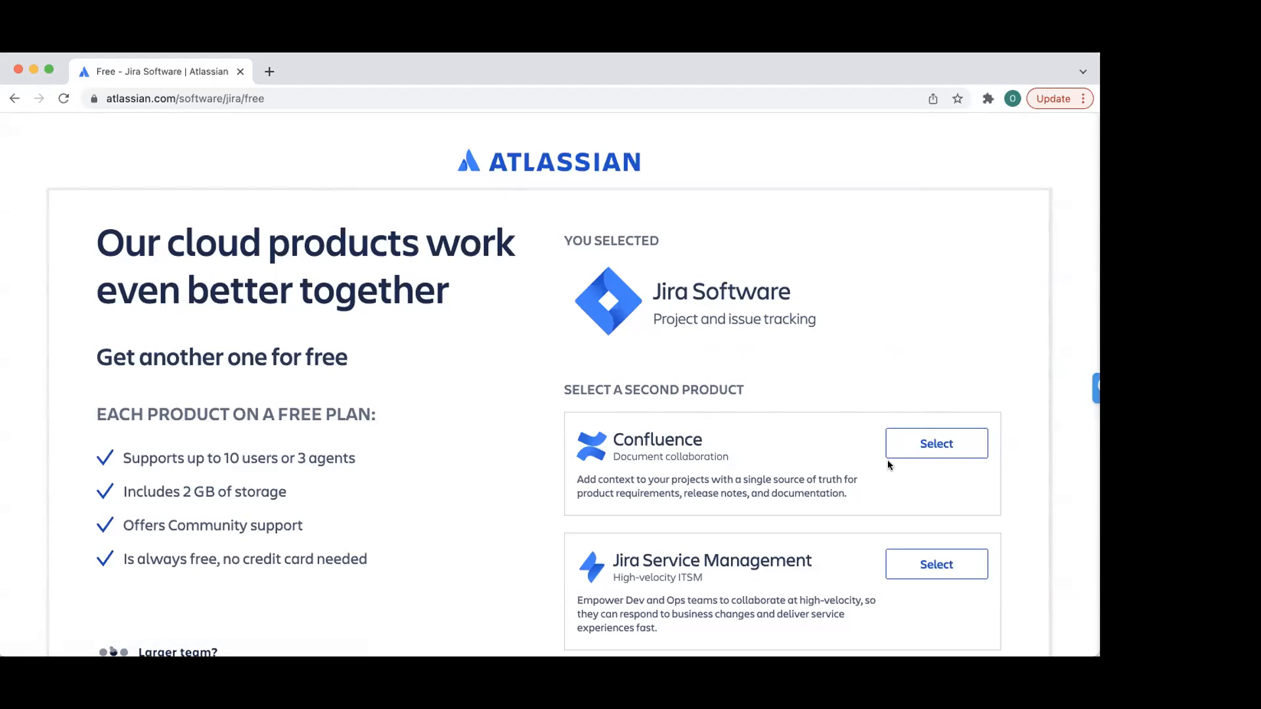
pyautogui.scroll(-2, 720, 477)
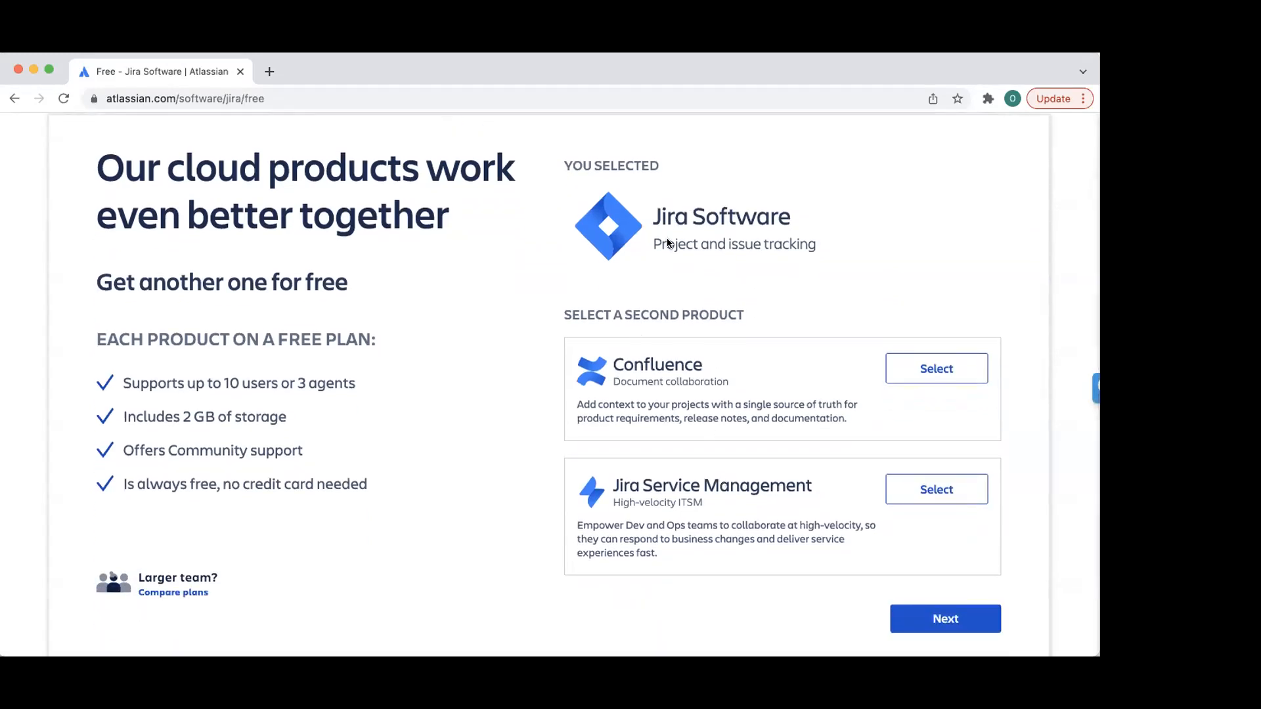
pyautogui.click(911, 370)
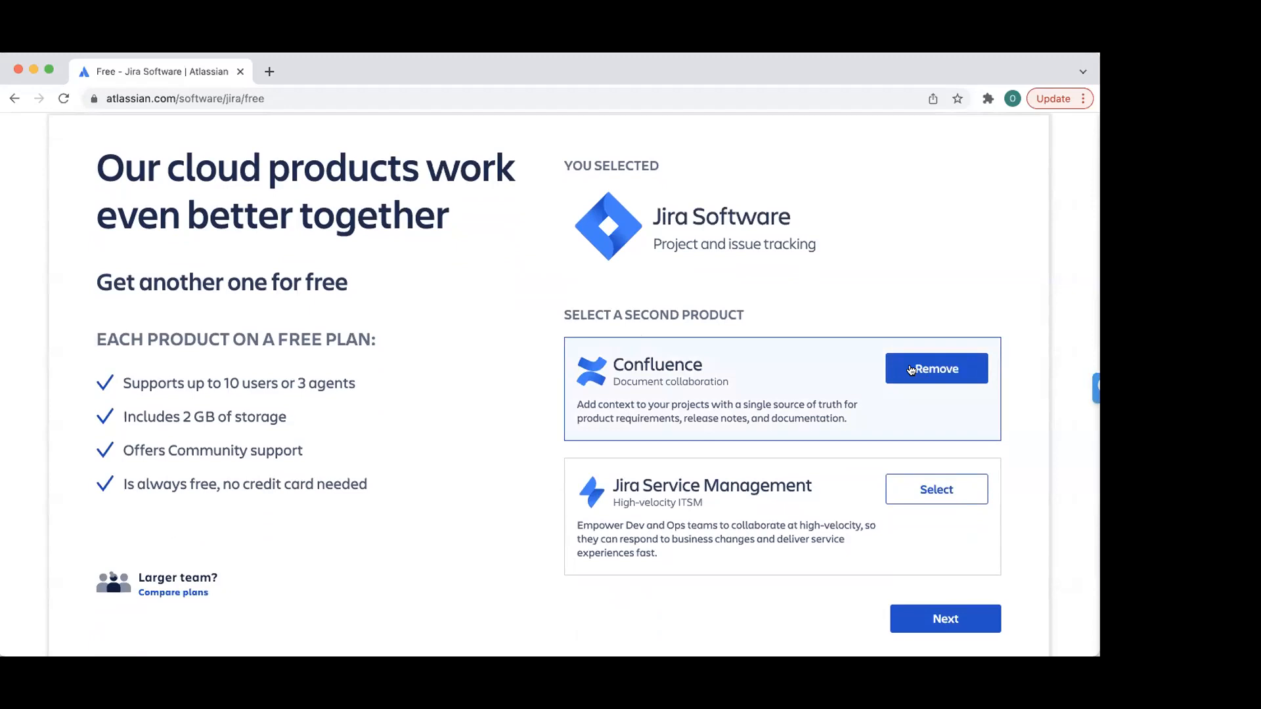
pyautogui.scroll(-2, 743, 432)
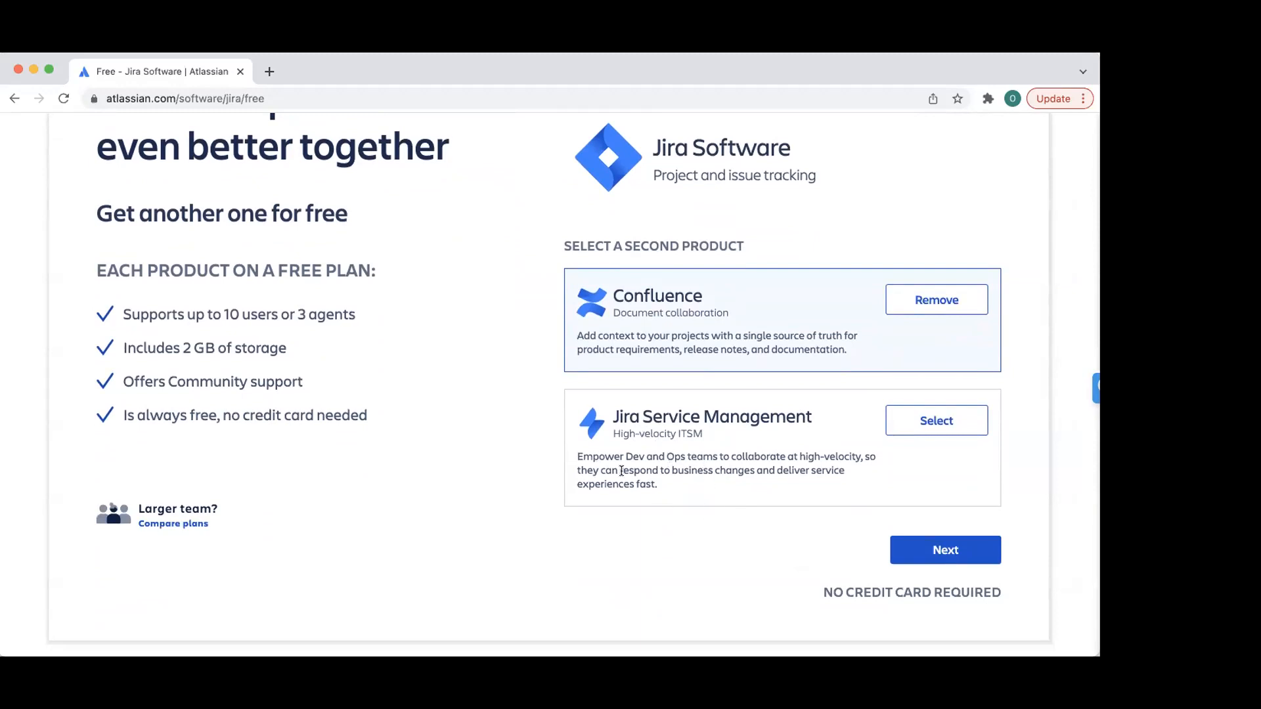
pyautogui.click(929, 542)
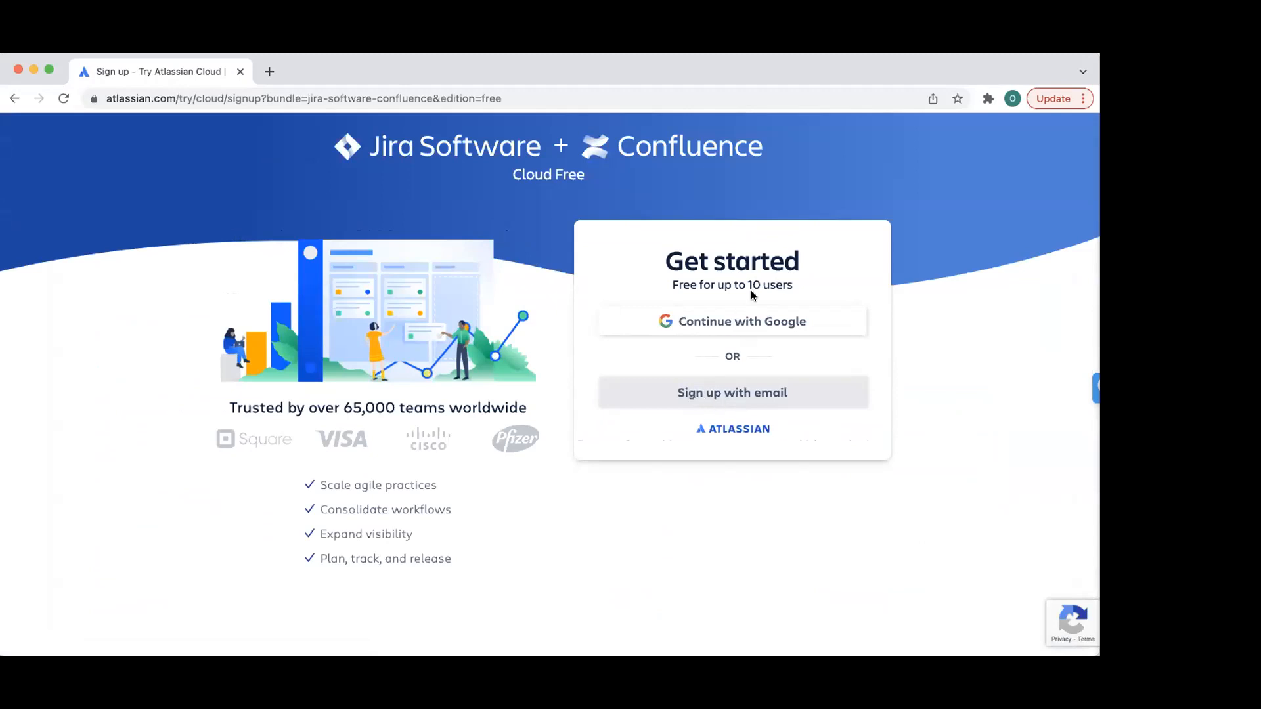
# - Create the Atlassian account through Google sign-up with a chosen Google account
pyautogui.click(756, 322)
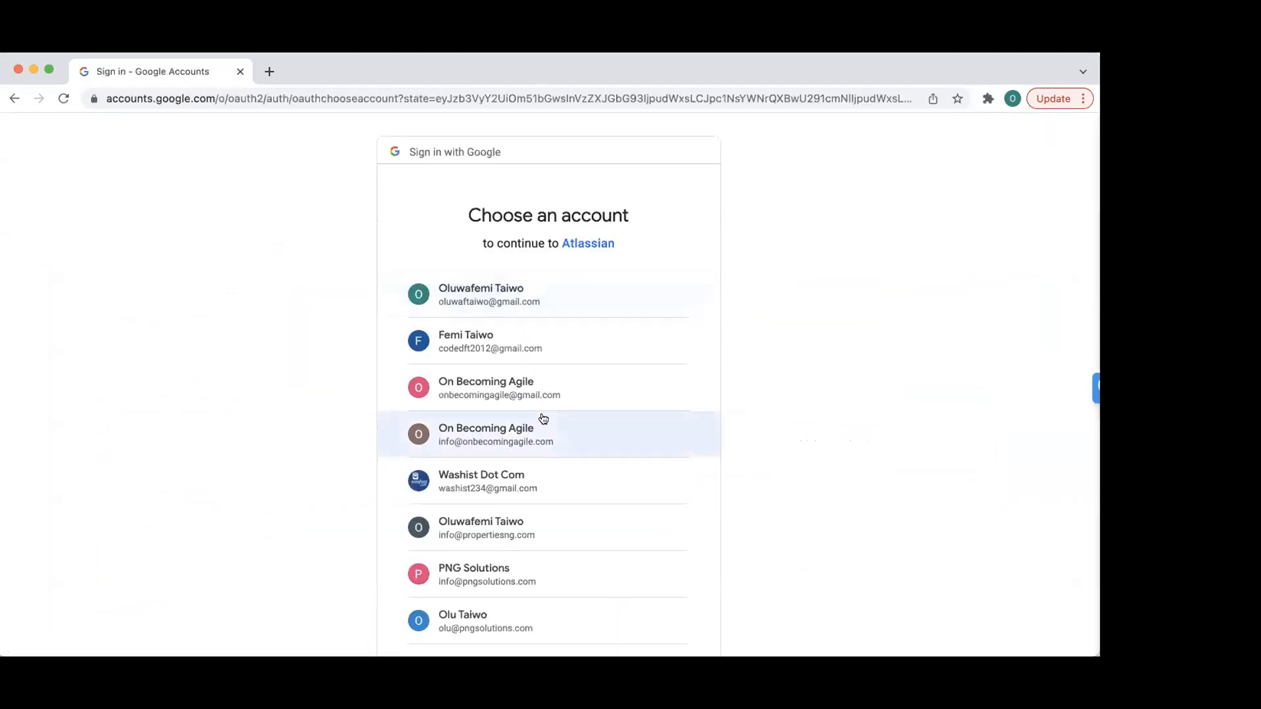
pyautogui.scroll(-4, 542, 417)
pyautogui.scroll(3, 543, 418)
pyautogui.scroll(2, 525, 404)
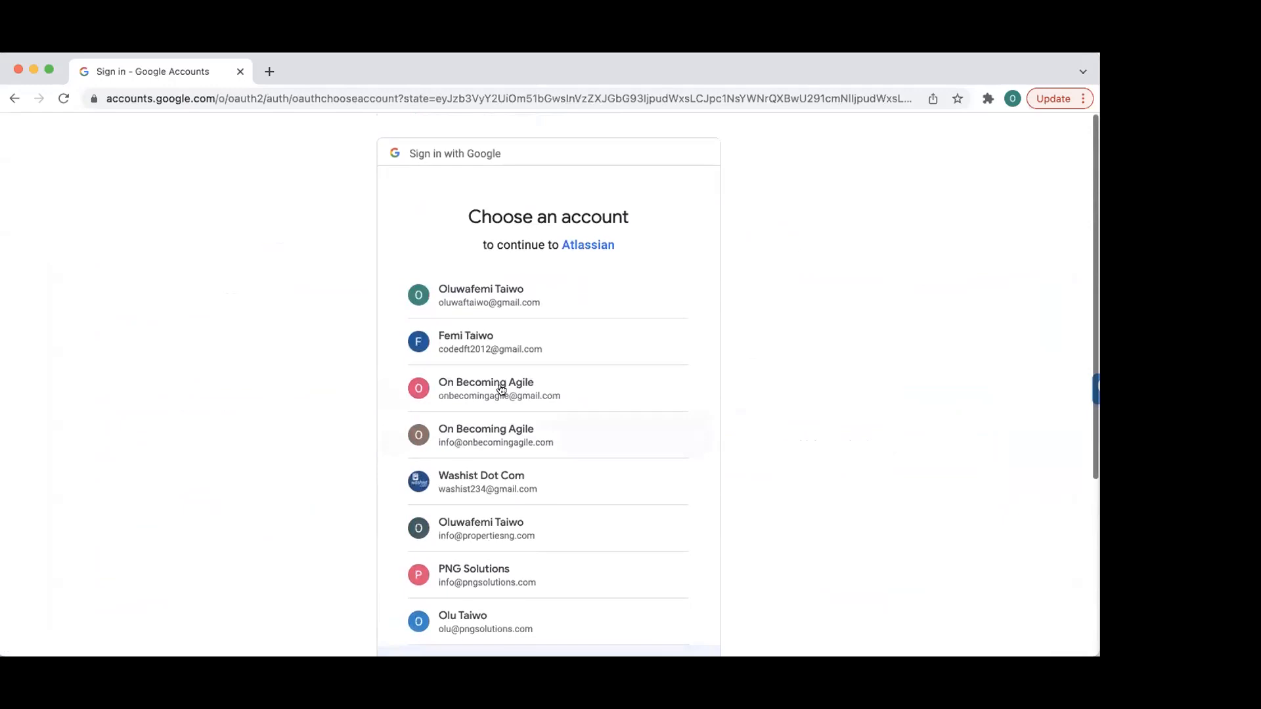
pyautogui.click(536, 399)
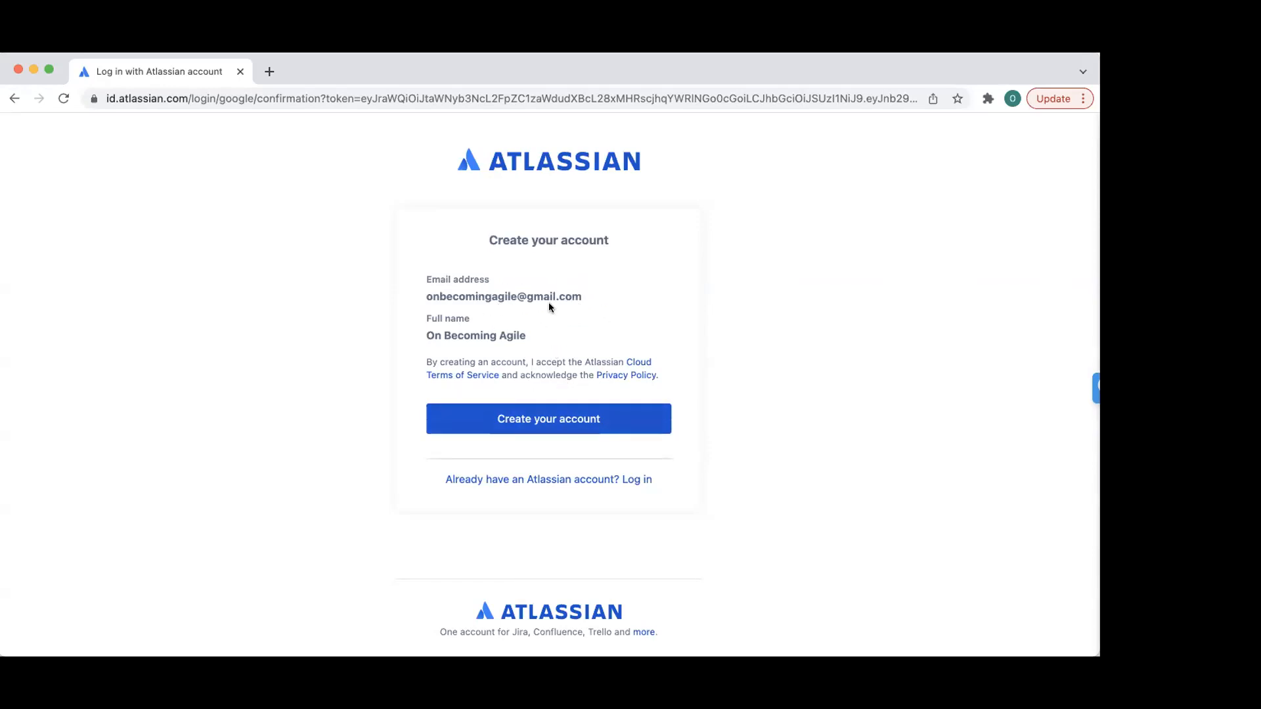
pyautogui.click(529, 419)
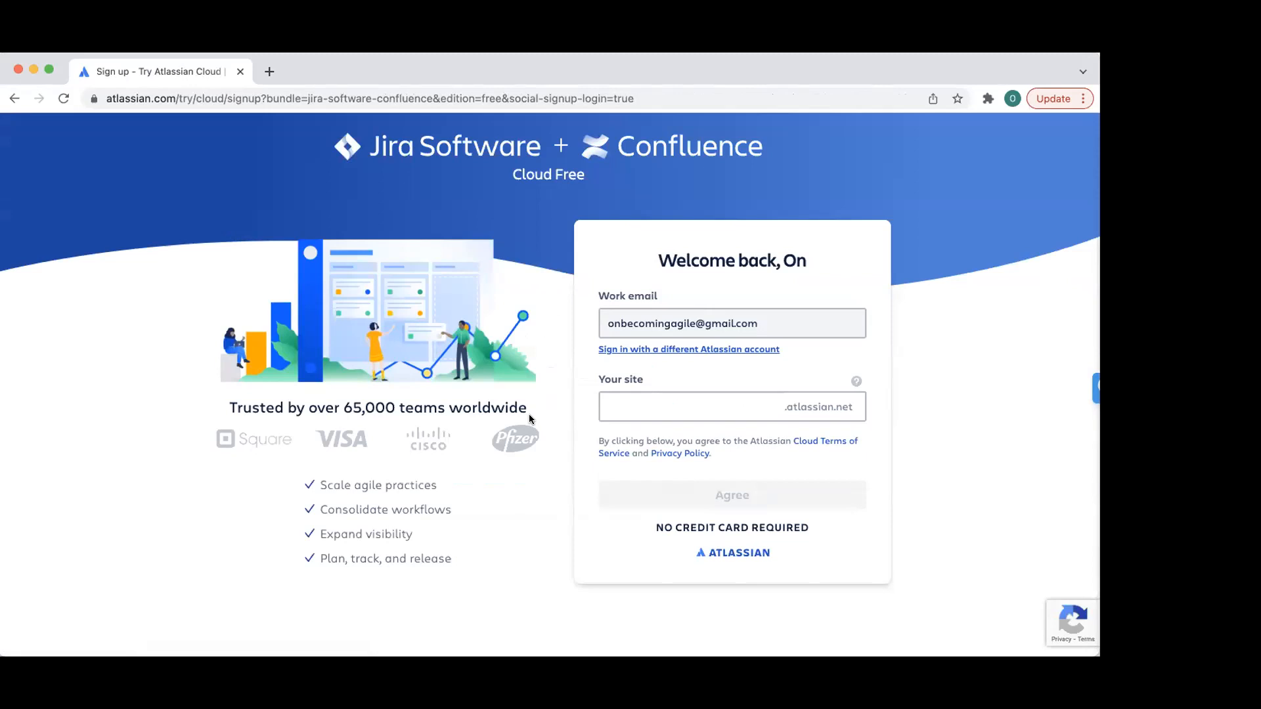
# - Claim the site name 'oba' and agree to the terms
pyautogui.click(678, 400)
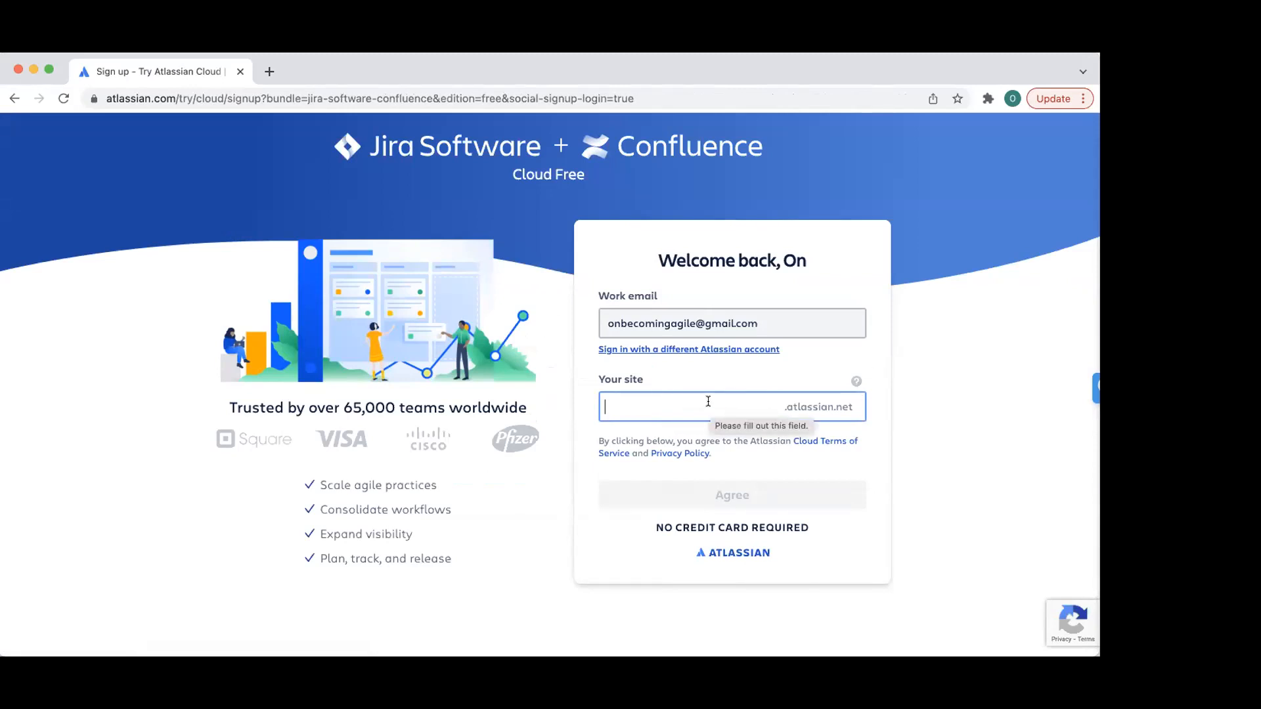
pyautogui.write('oba')
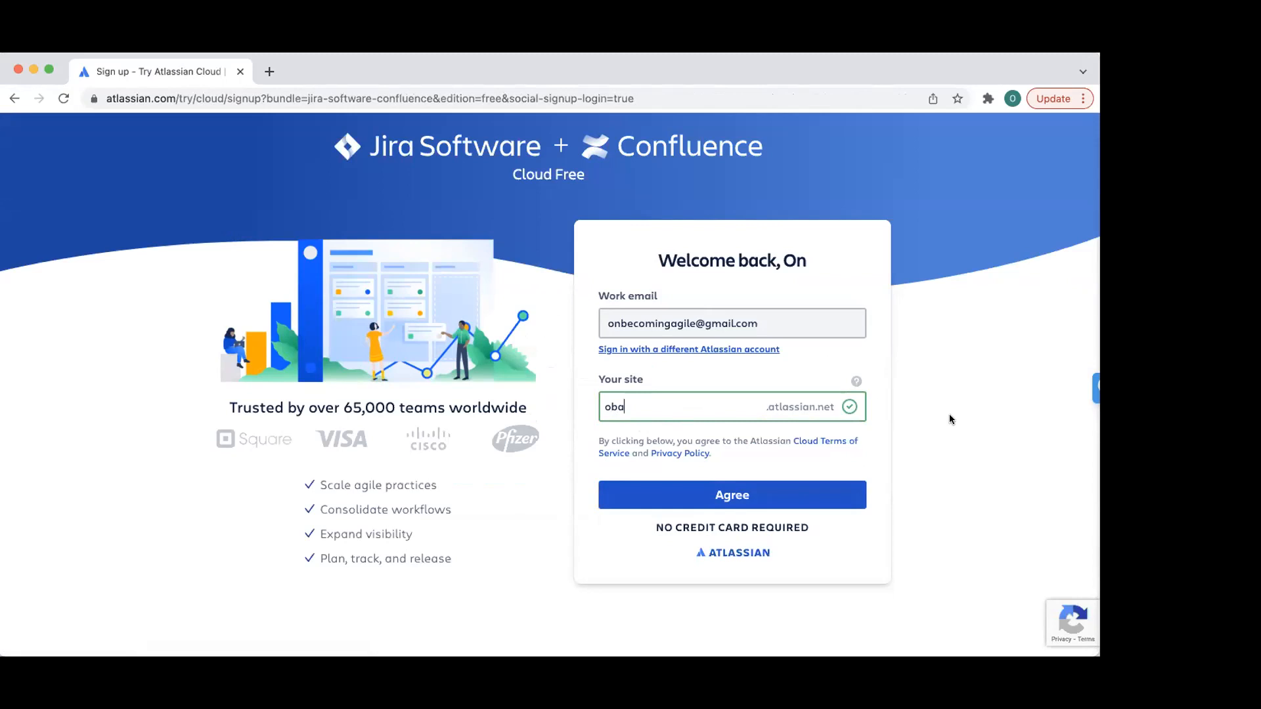
pyautogui.click(740, 494)
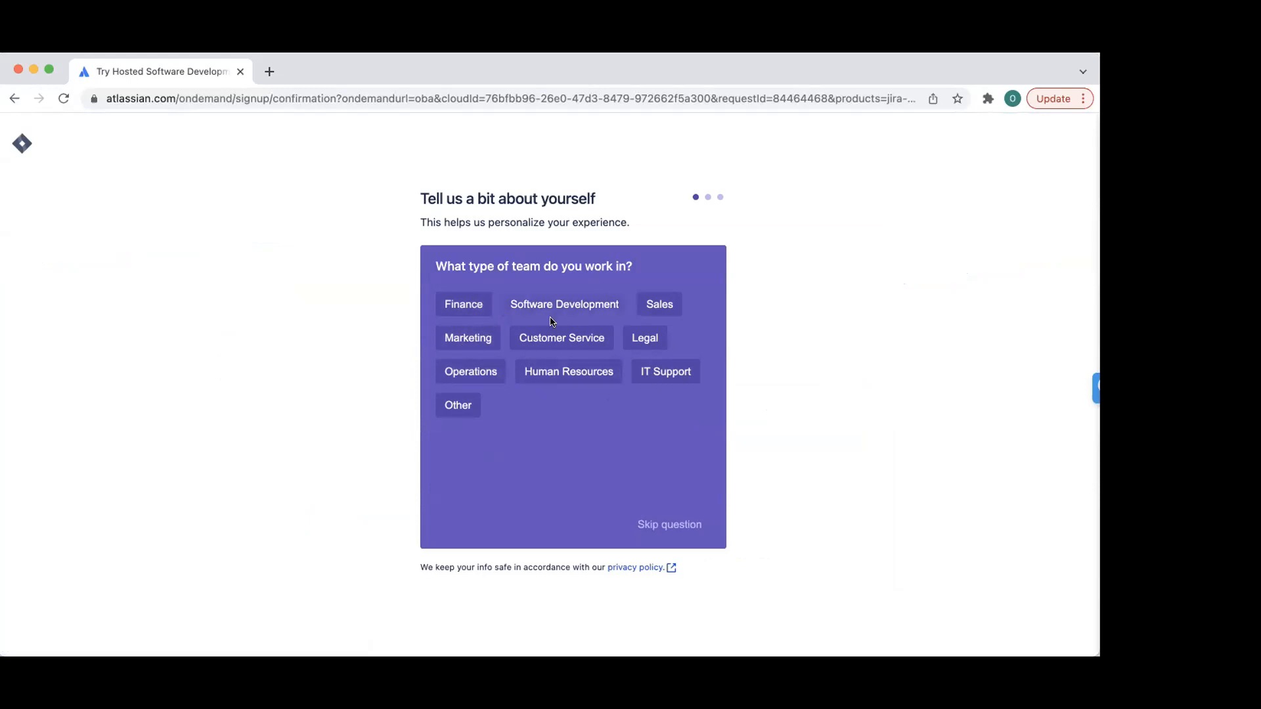
# - Answer Software Development team, skip role, pick Project planning and coordination, and submit
pyautogui.click(583, 312)
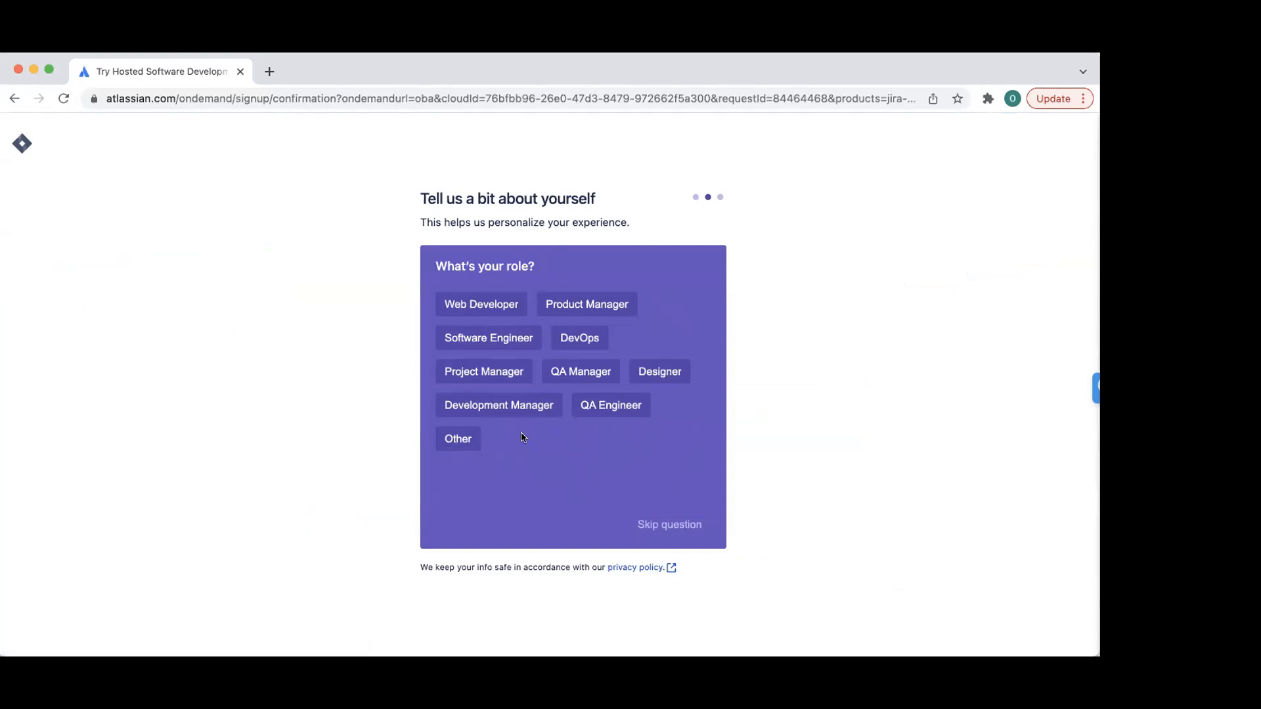
pyautogui.click(692, 531)
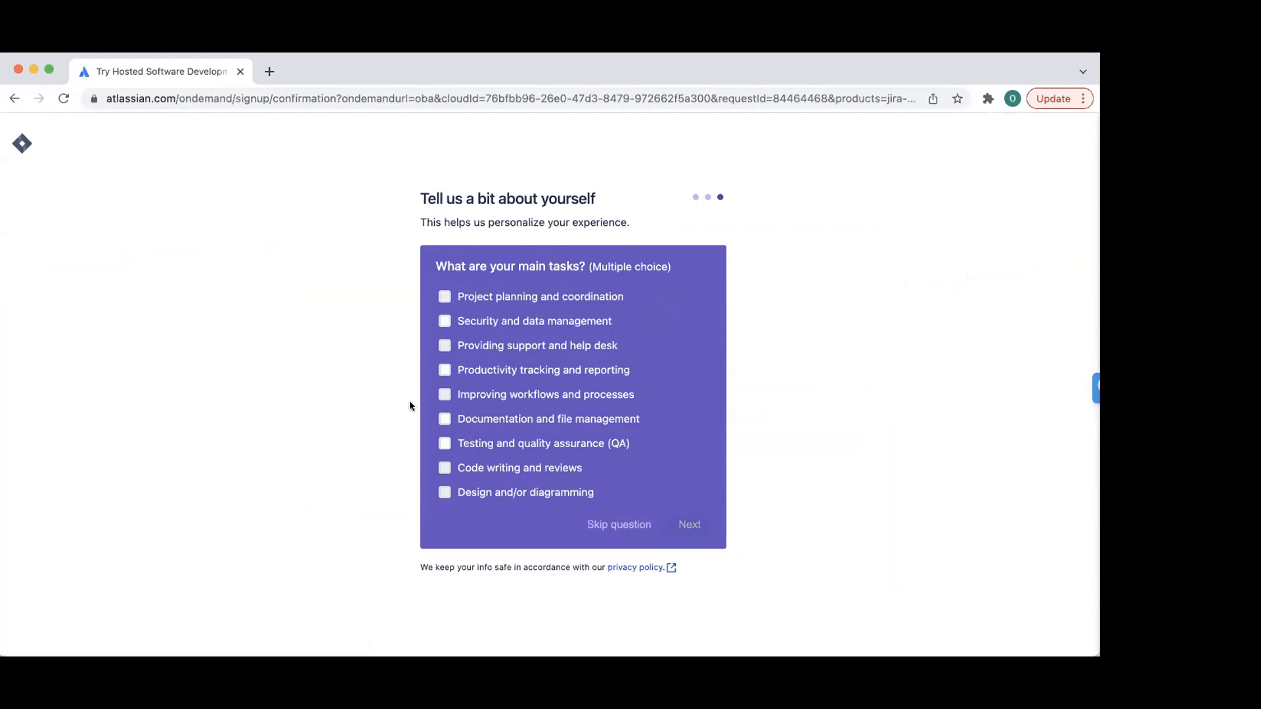
pyautogui.click(443, 295)
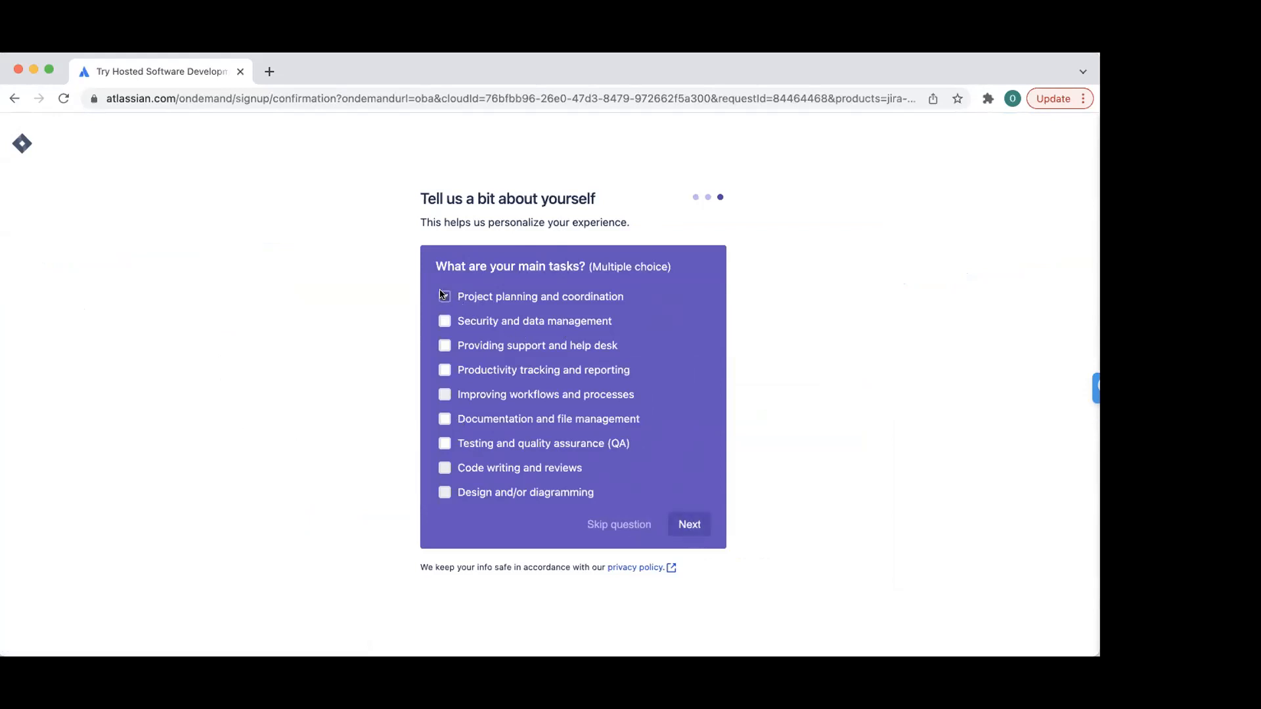
pyautogui.click(687, 525)
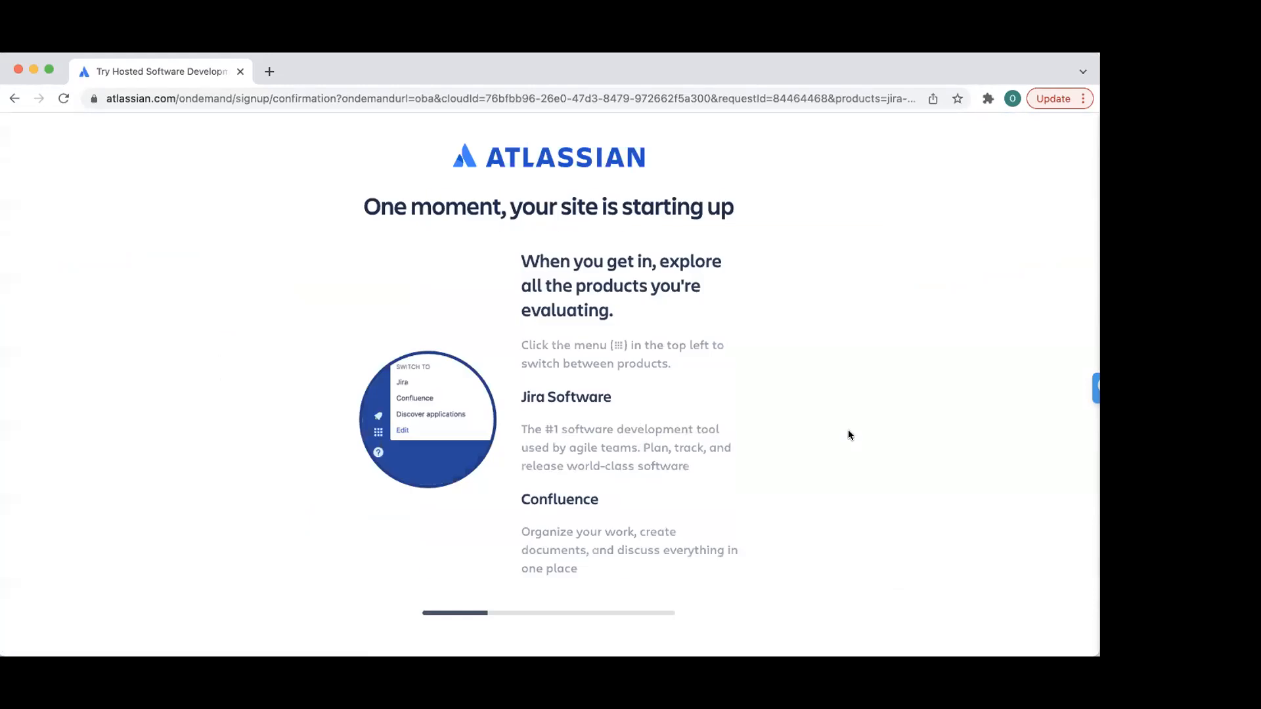
pyautogui.scroll(-3, 755, 395)
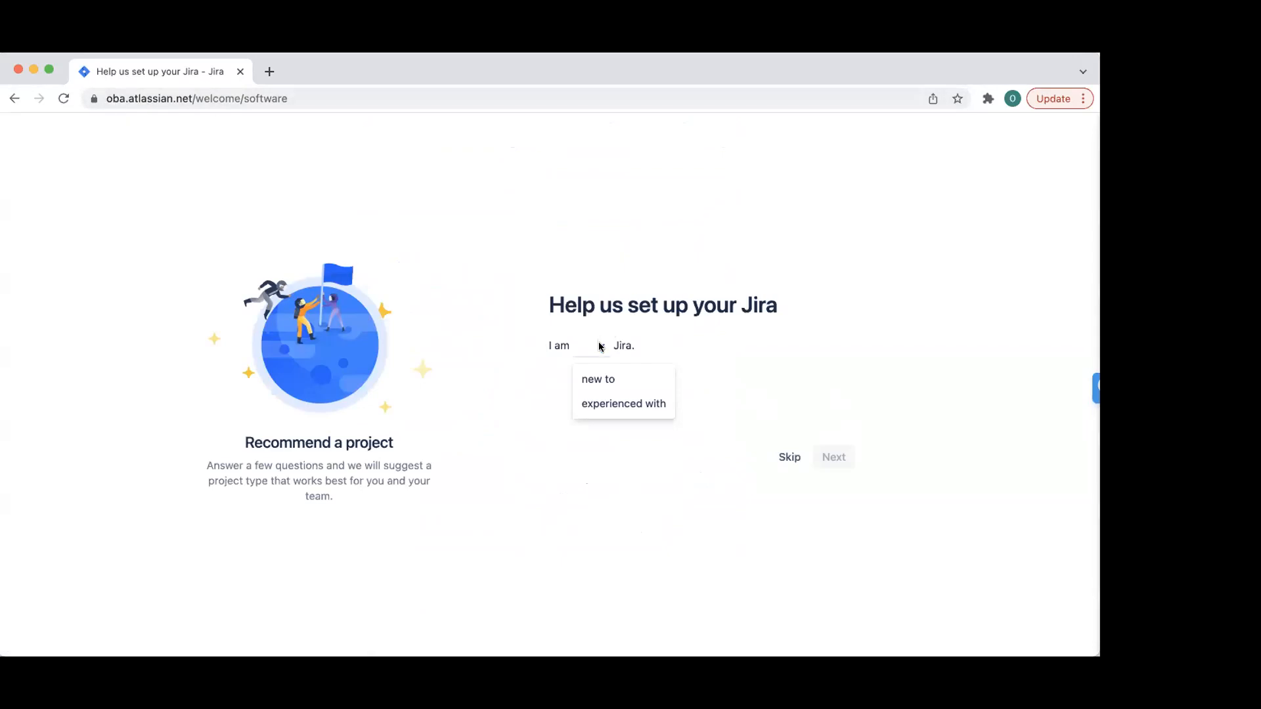
# - Answer new to Jira, new to agile, mostly features, flexible schedule, then continue
pyautogui.click(601, 379)
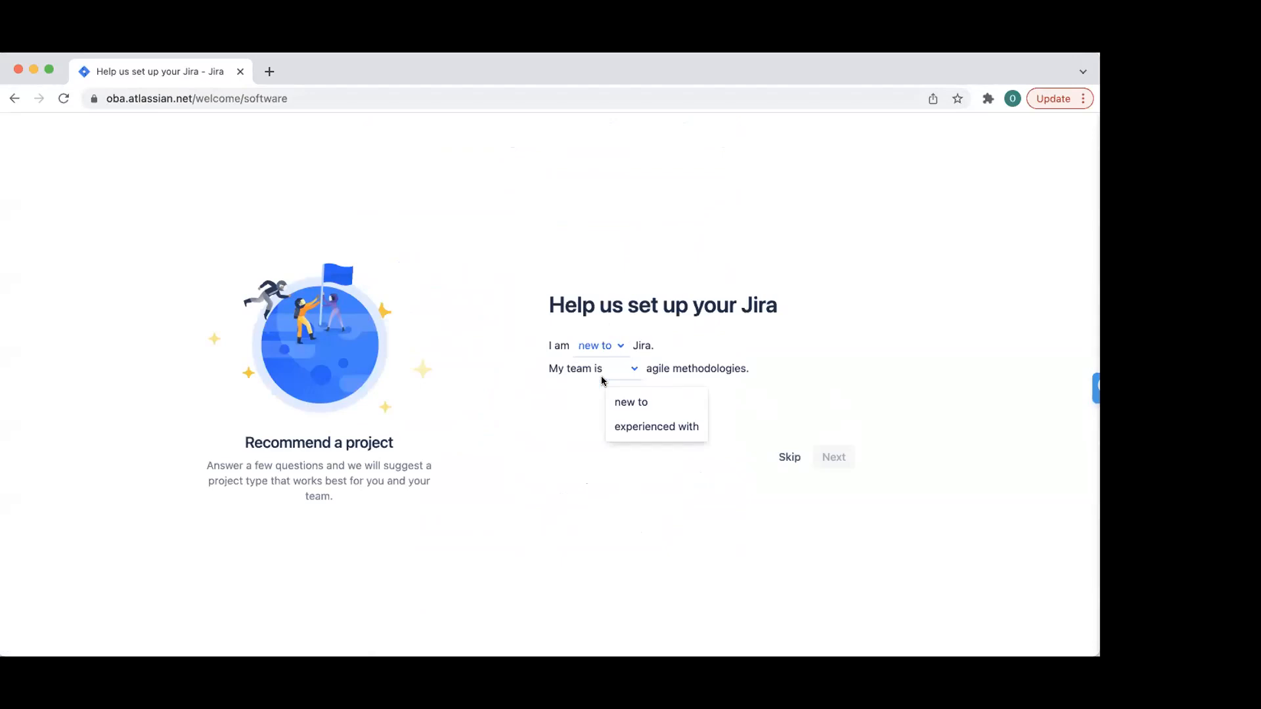
pyautogui.click(632, 403)
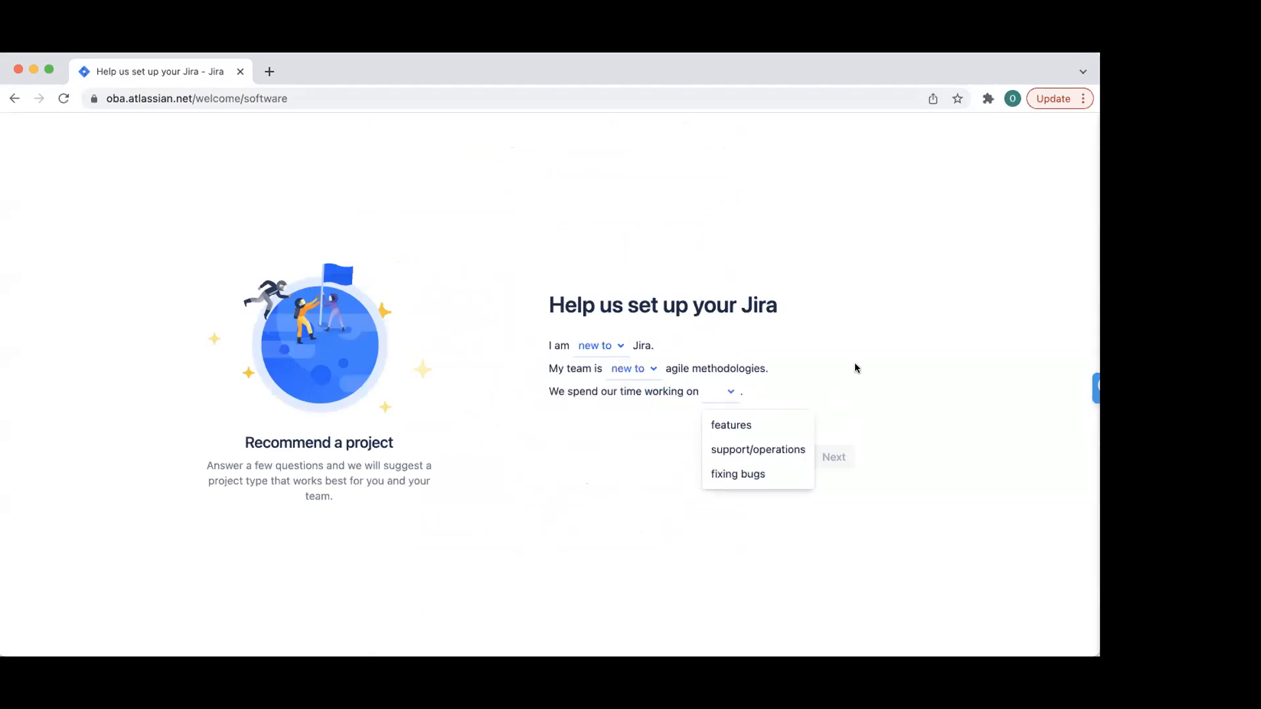
pyautogui.click(755, 424)
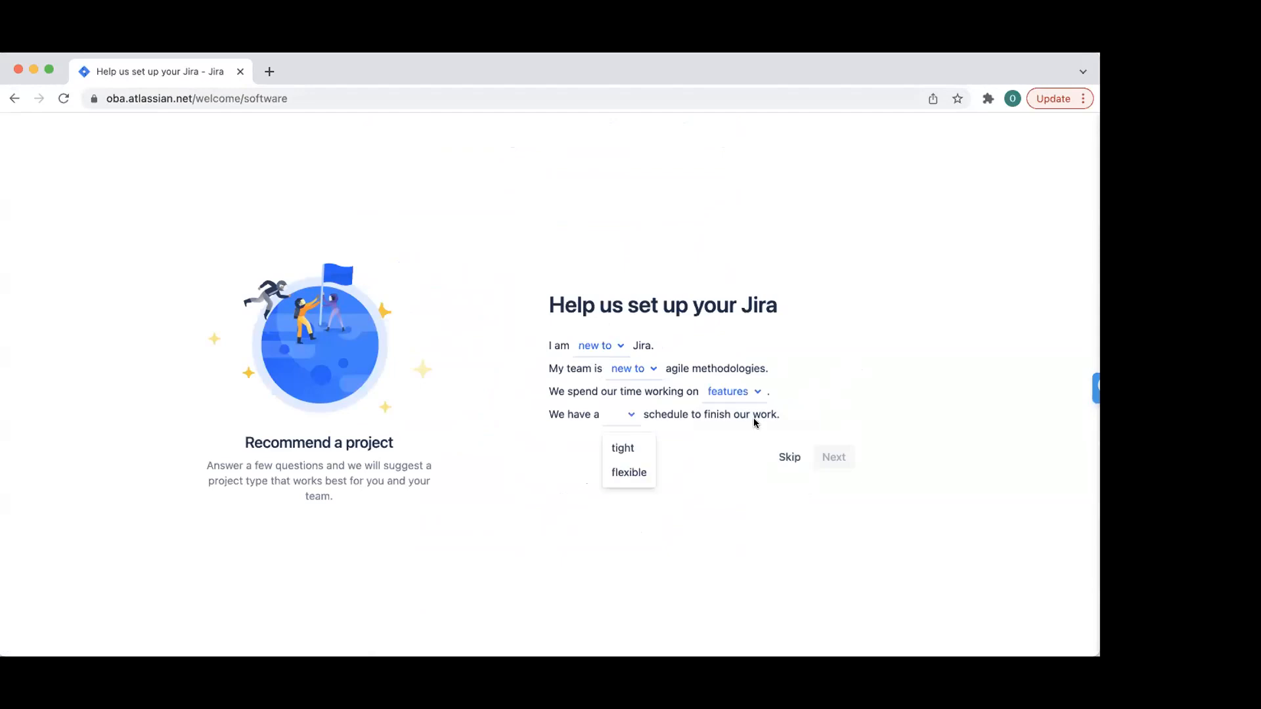
pyautogui.click(643, 472)
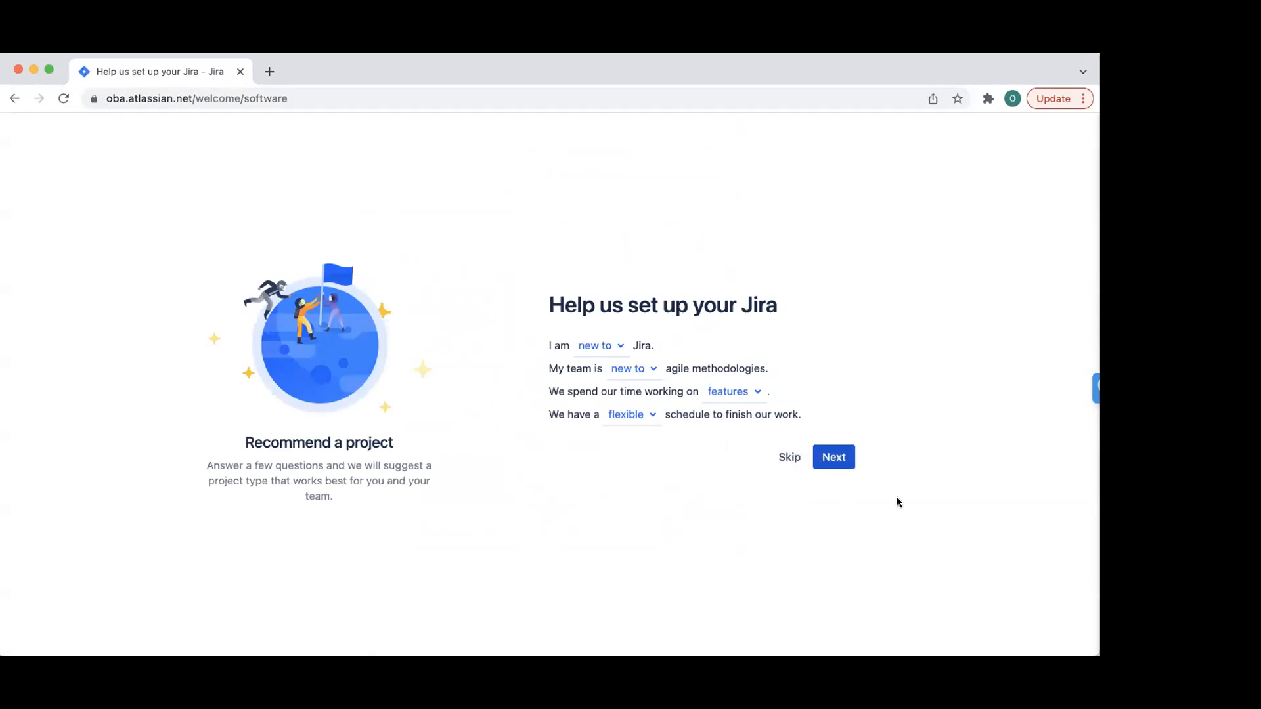
pyautogui.click(842, 461)
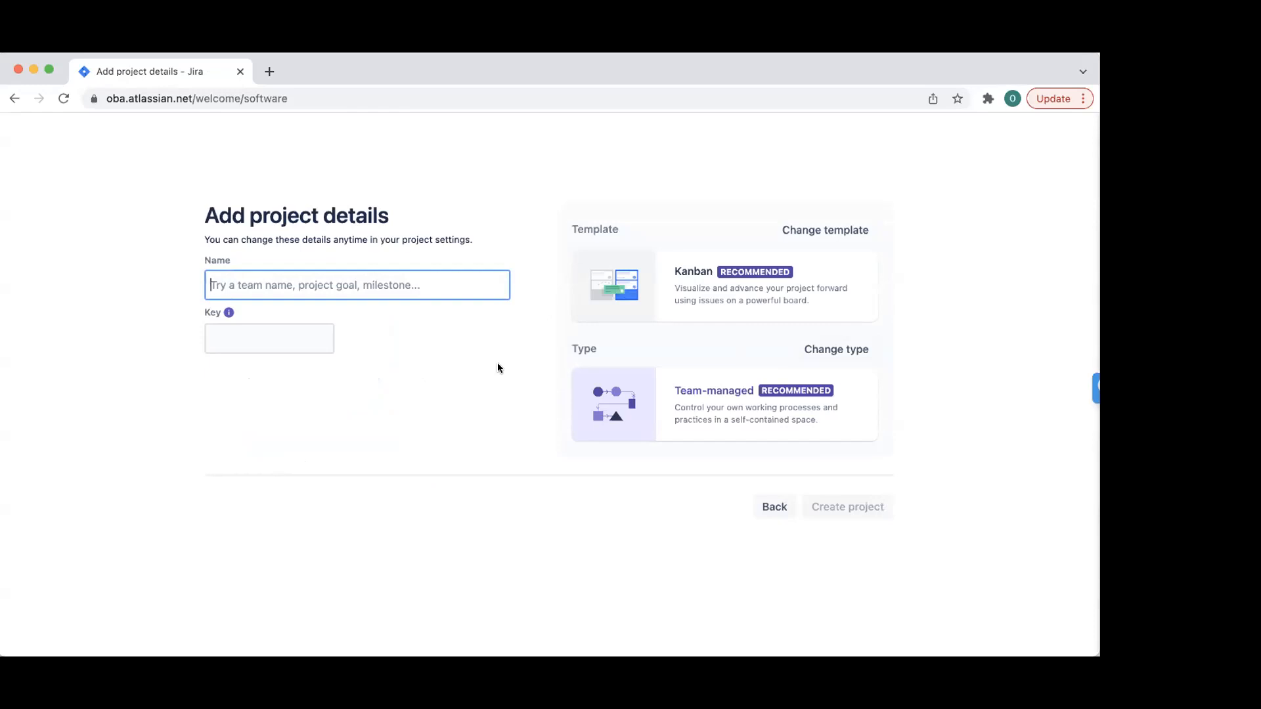
# - Name the Kanban project OnBecomingAgile, change its key to OBA, and create it
pyautogui.write('O')
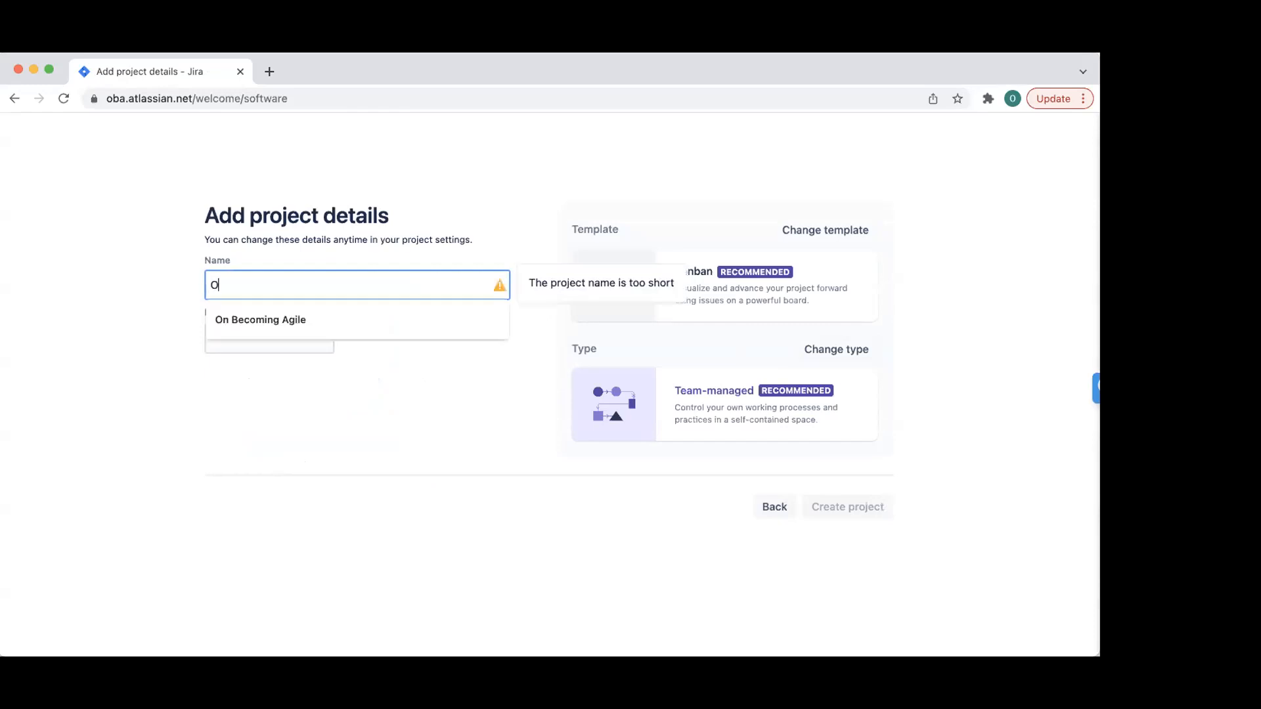
pyautogui.write('nBec')
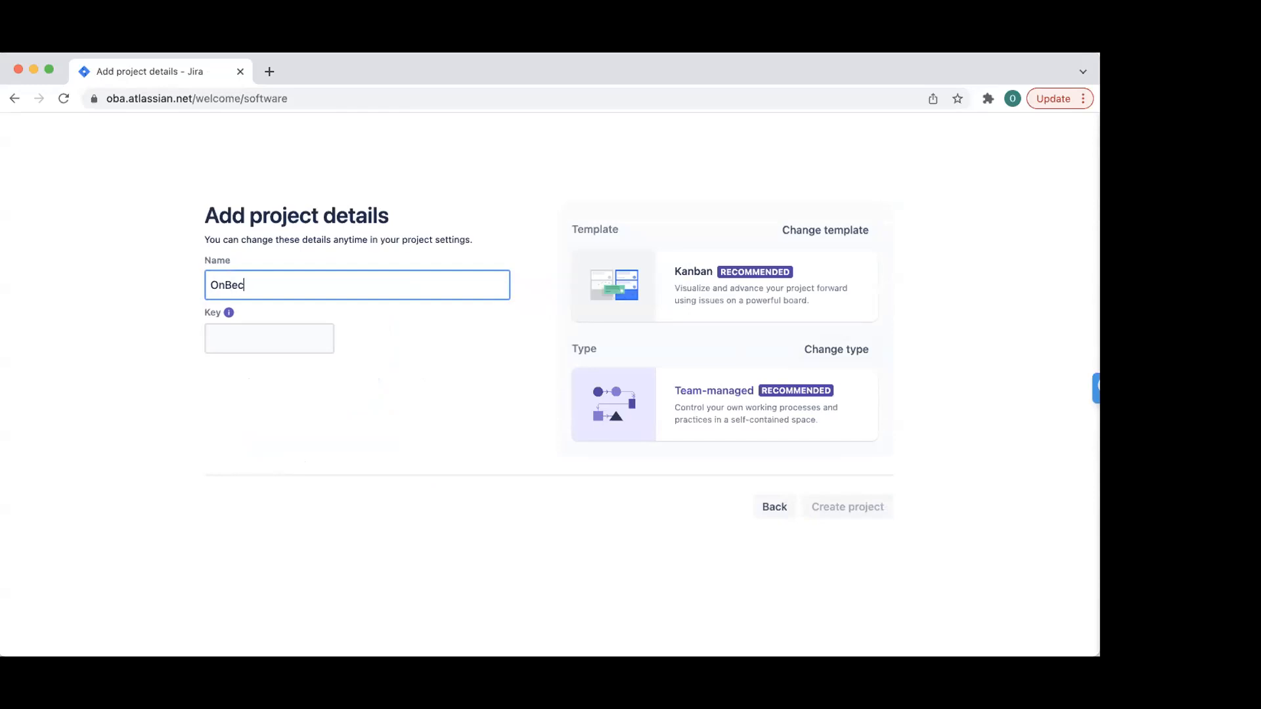
pyautogui.write('omingAgile')
pyautogui.doubleClick(276, 336)
pyautogui.write('OBA')
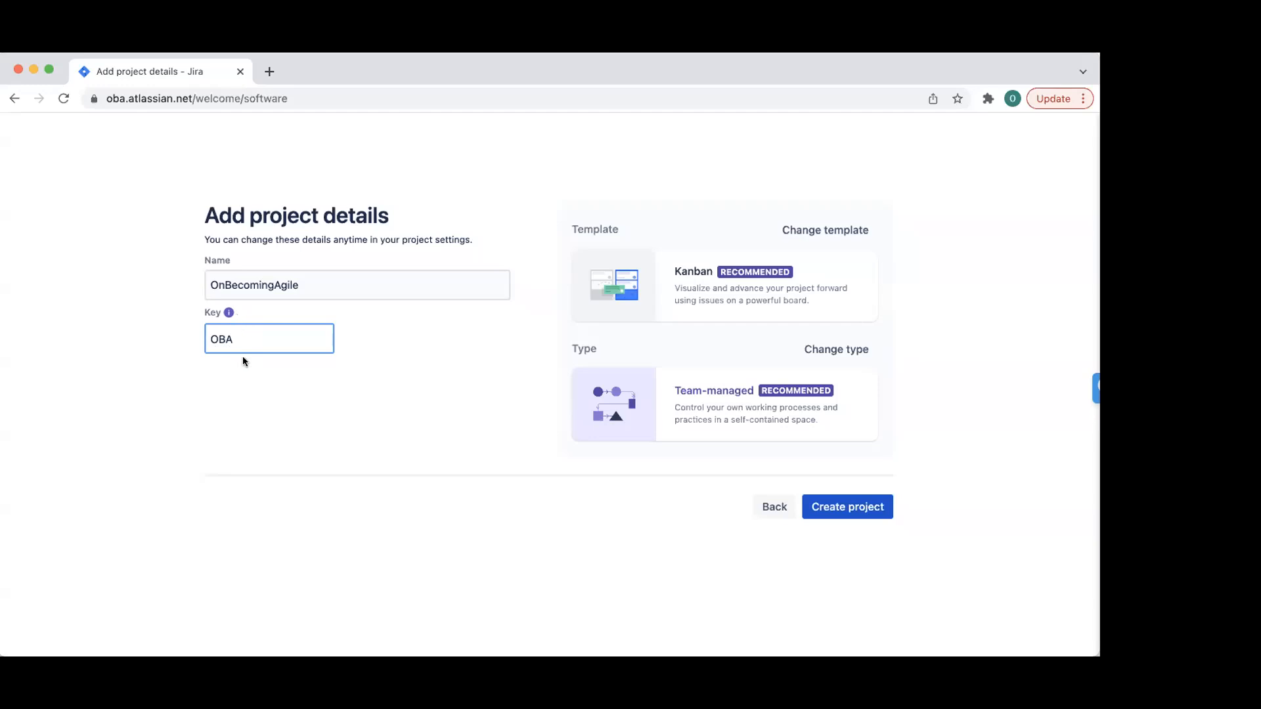
pyautogui.click(731, 291)
pyautogui.click(848, 507)
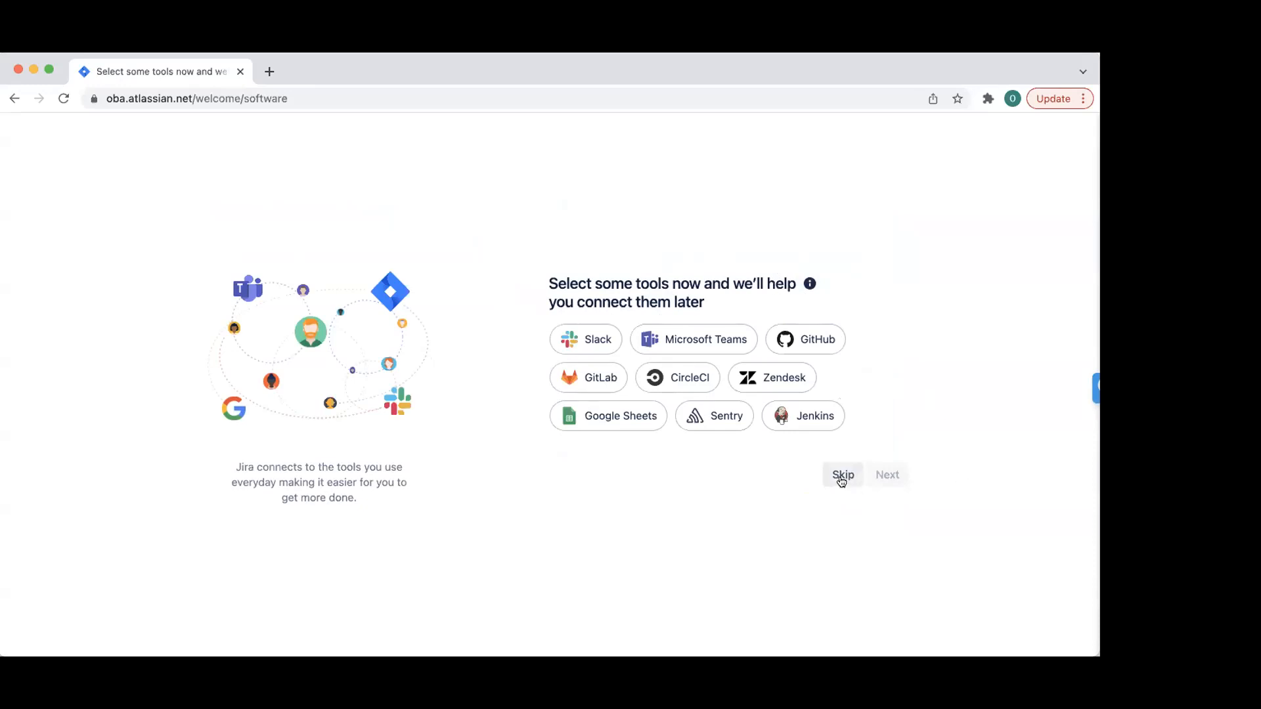
# - Skip tool connections, close the community tip, and continue without inviting teammates
pyautogui.click(843, 475)
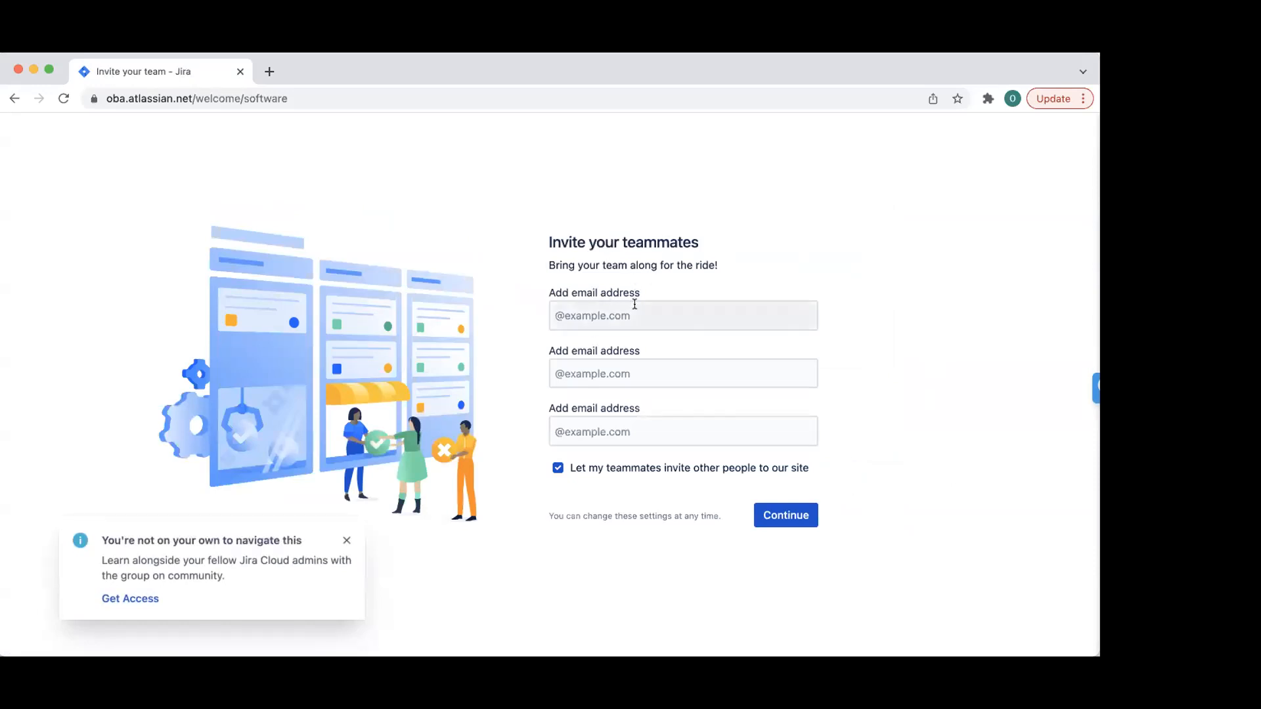
pyautogui.click(345, 541)
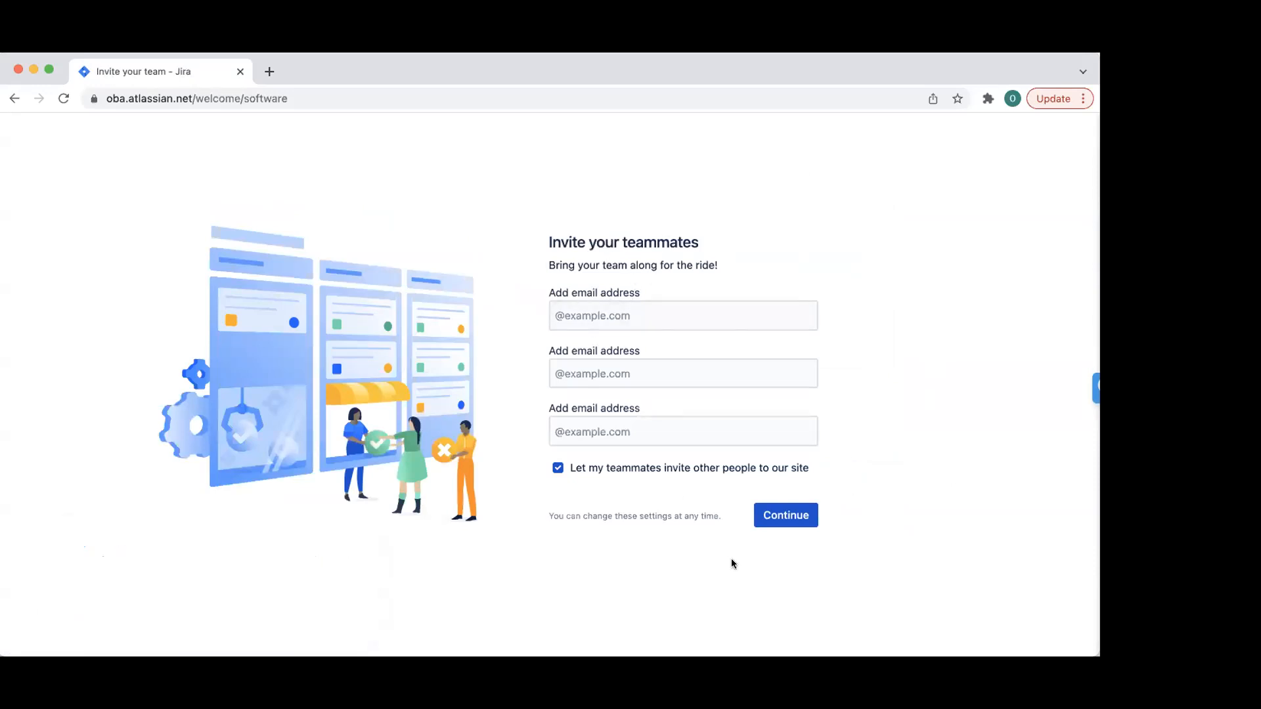
pyautogui.click(799, 522)
pyautogui.click(807, 518)
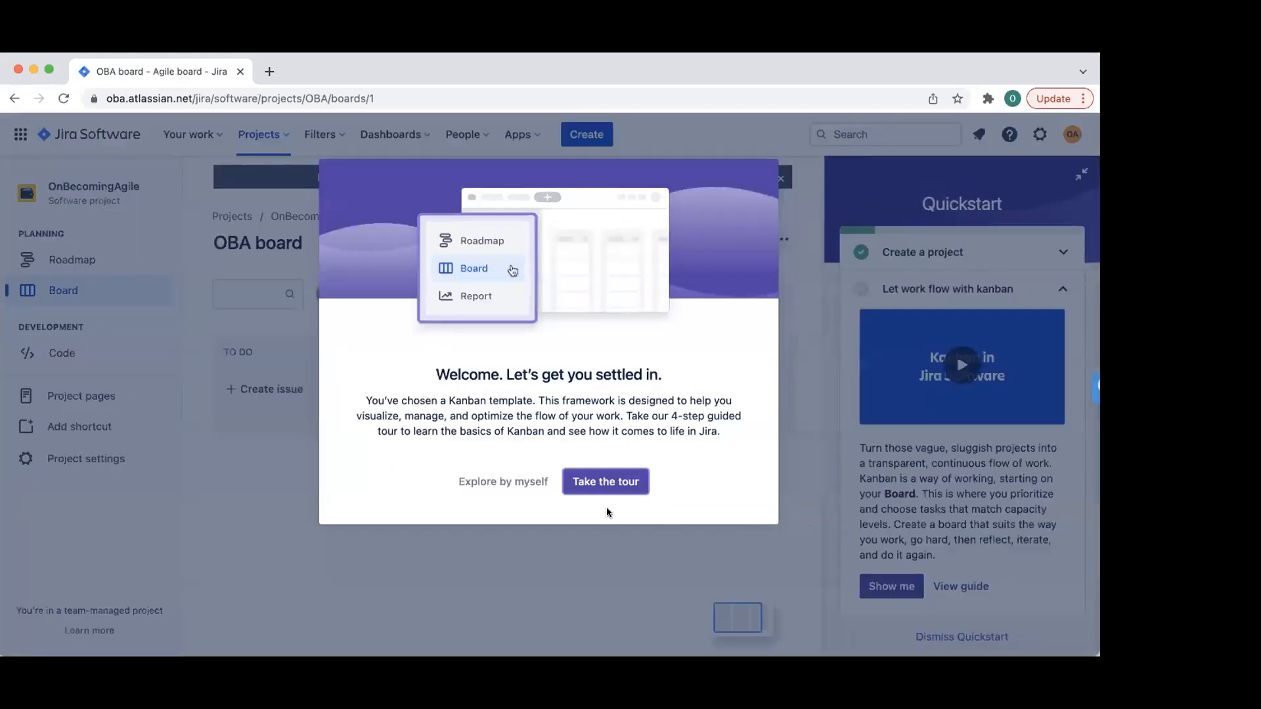
# - Skip the guided tour, close Quickstart and its tip, and bring up the Standard trial offer
pyautogui.click(507, 483)
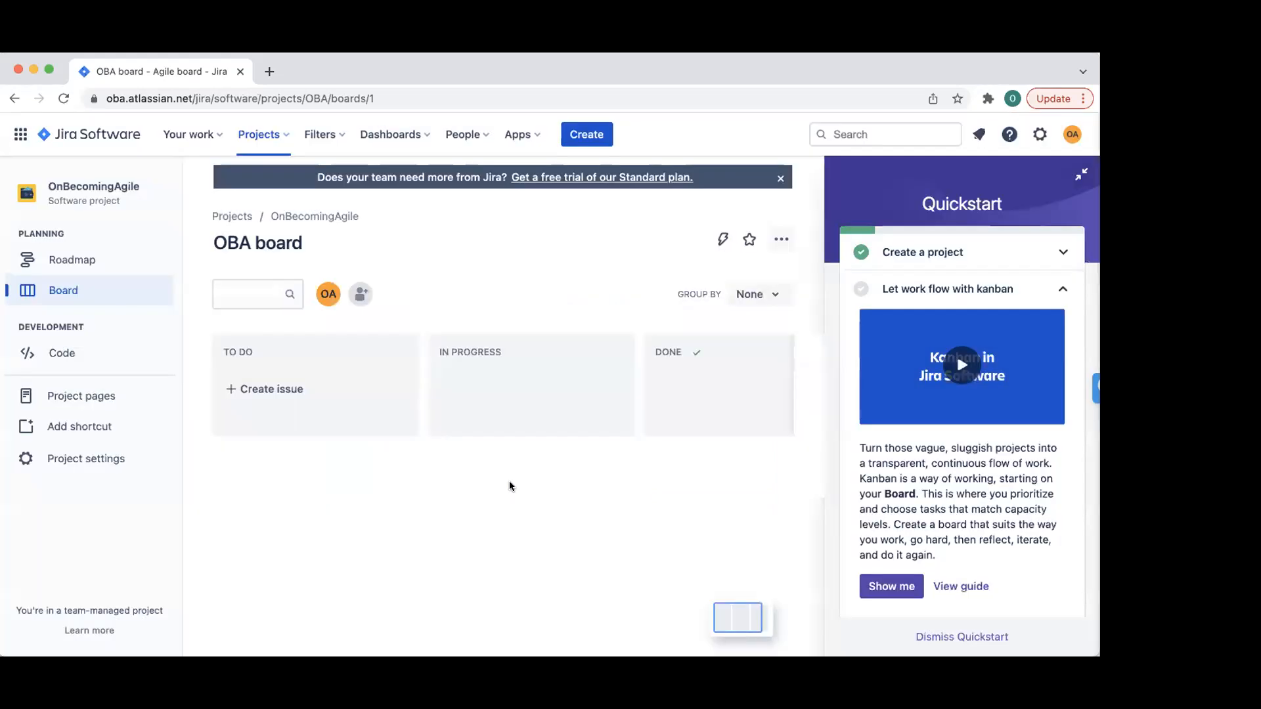
pyautogui.click(956, 637)
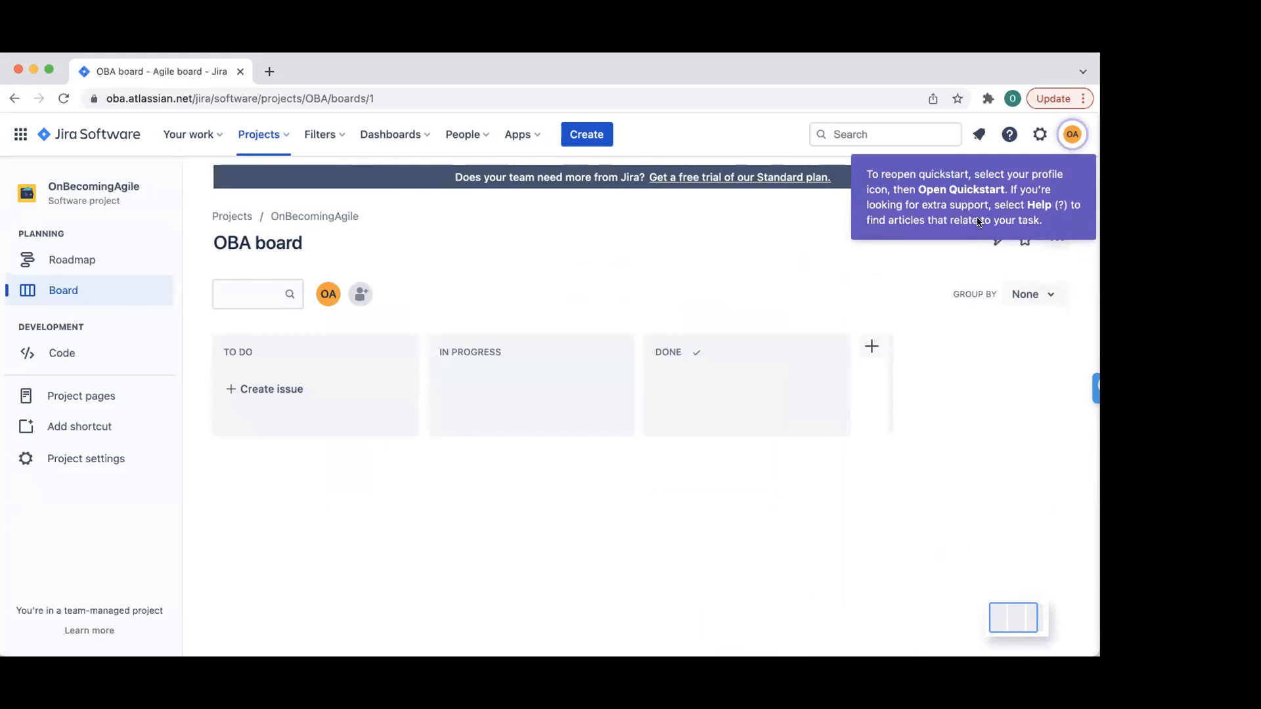
pyautogui.click(1027, 440)
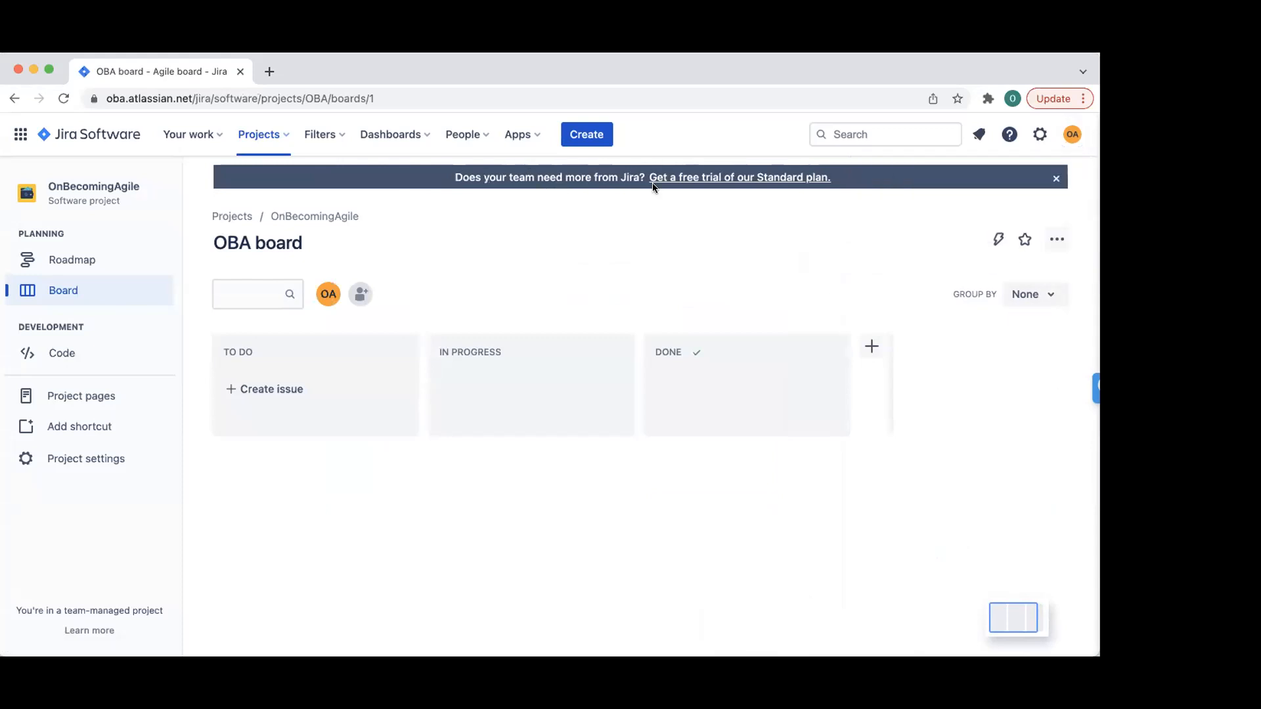
pyautogui.click(754, 181)
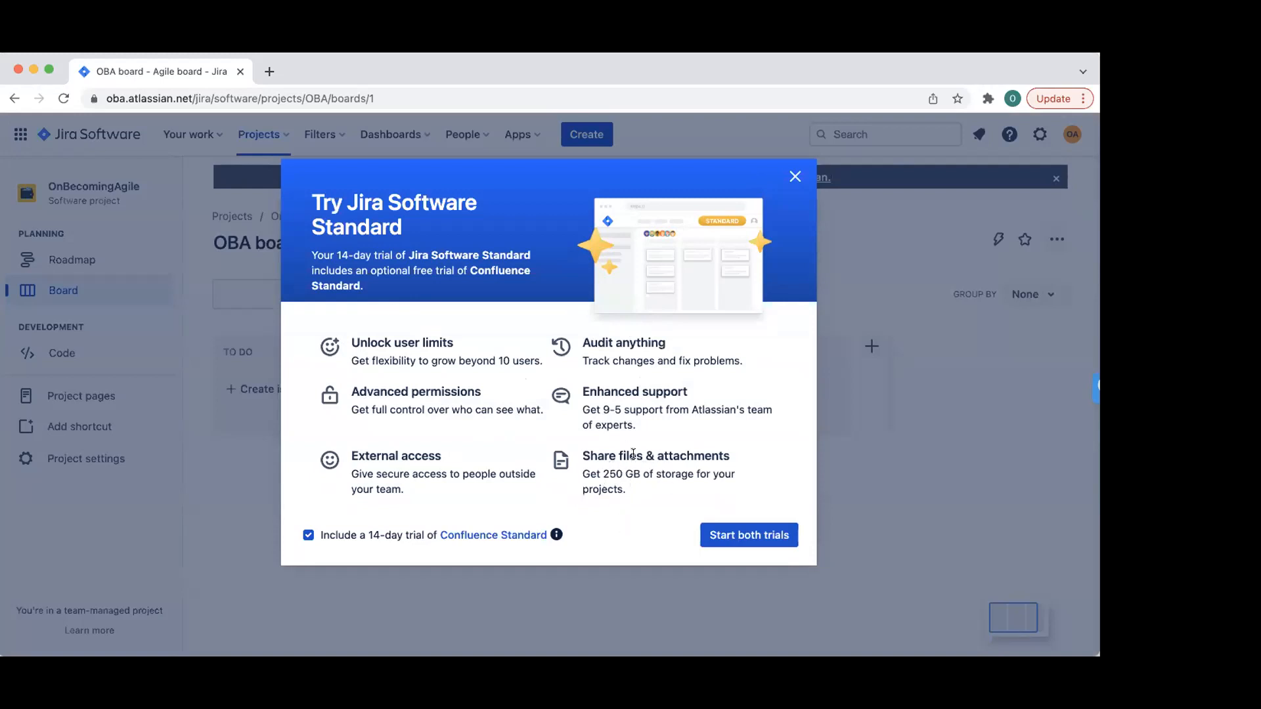
# - Close the Try Jira Software Standard dialog and dismiss the blue upgrade banner
pyautogui.click(795, 176)
pyautogui.click(1056, 178)
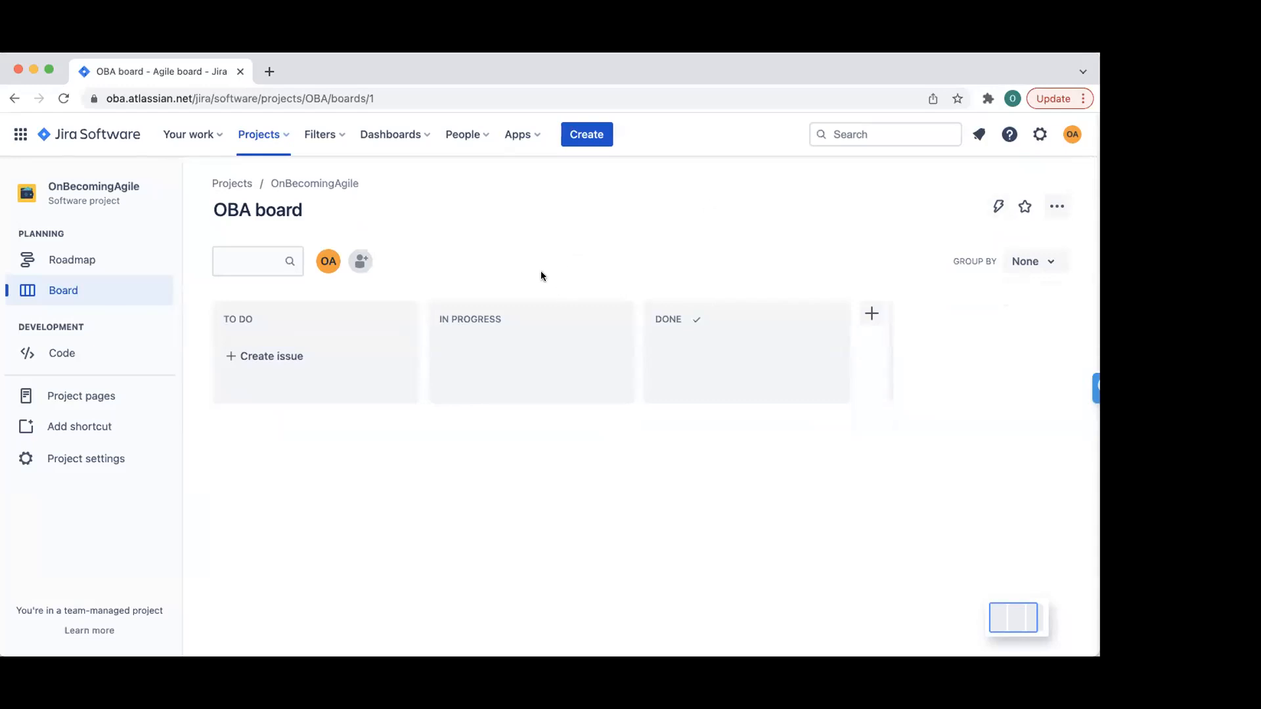
# - Add a TESTING column between IN PROGRESS and DONE, then start a new issue
pyautogui.click(873, 316)
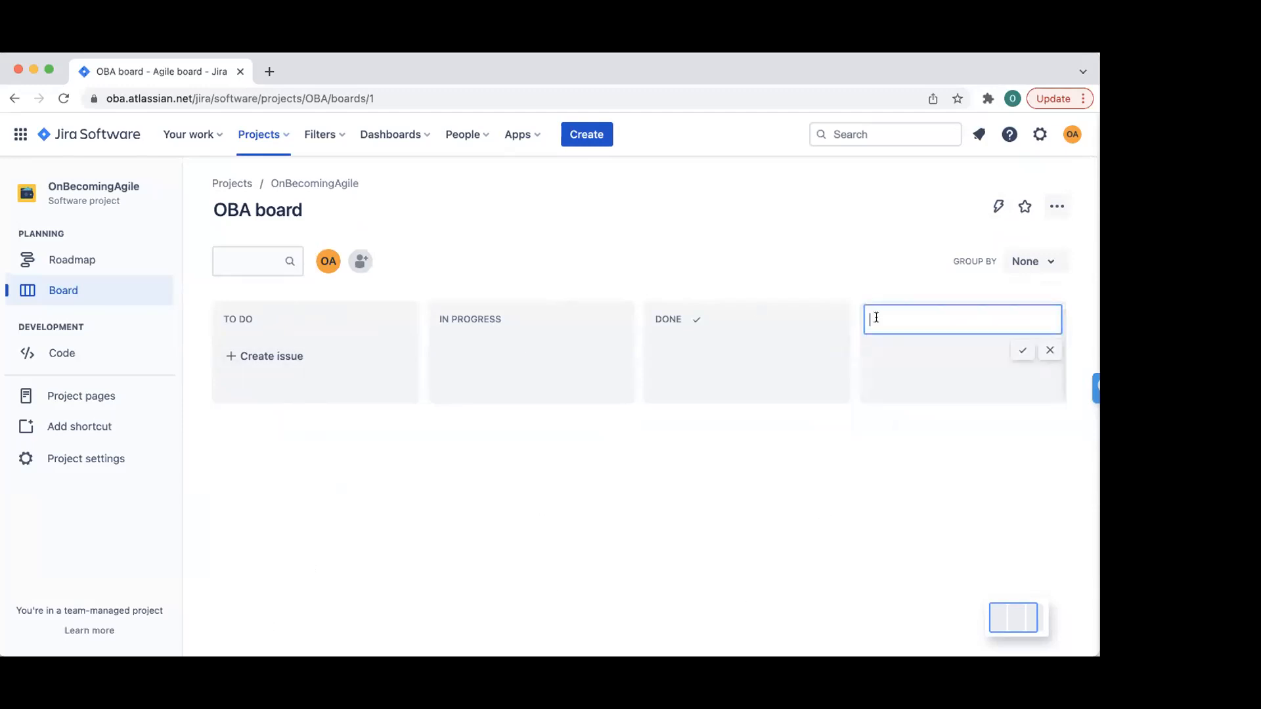
pyautogui.press('BackSpace')
pyautogui.press('BackSpace')
pyautogui.write('es')
pyautogui.write('ESTING')
pyautogui.click(1017, 348)
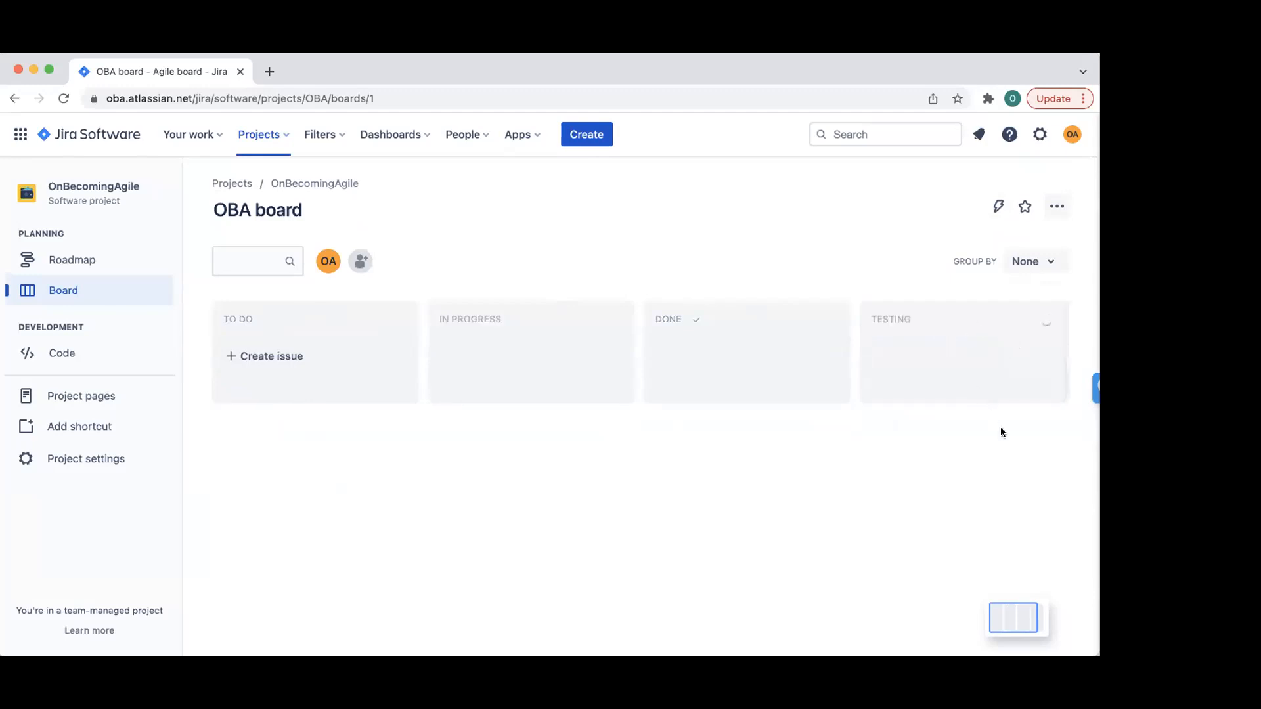
pyautogui.moveTo(963, 316); pyautogui.dragTo(731, 314)
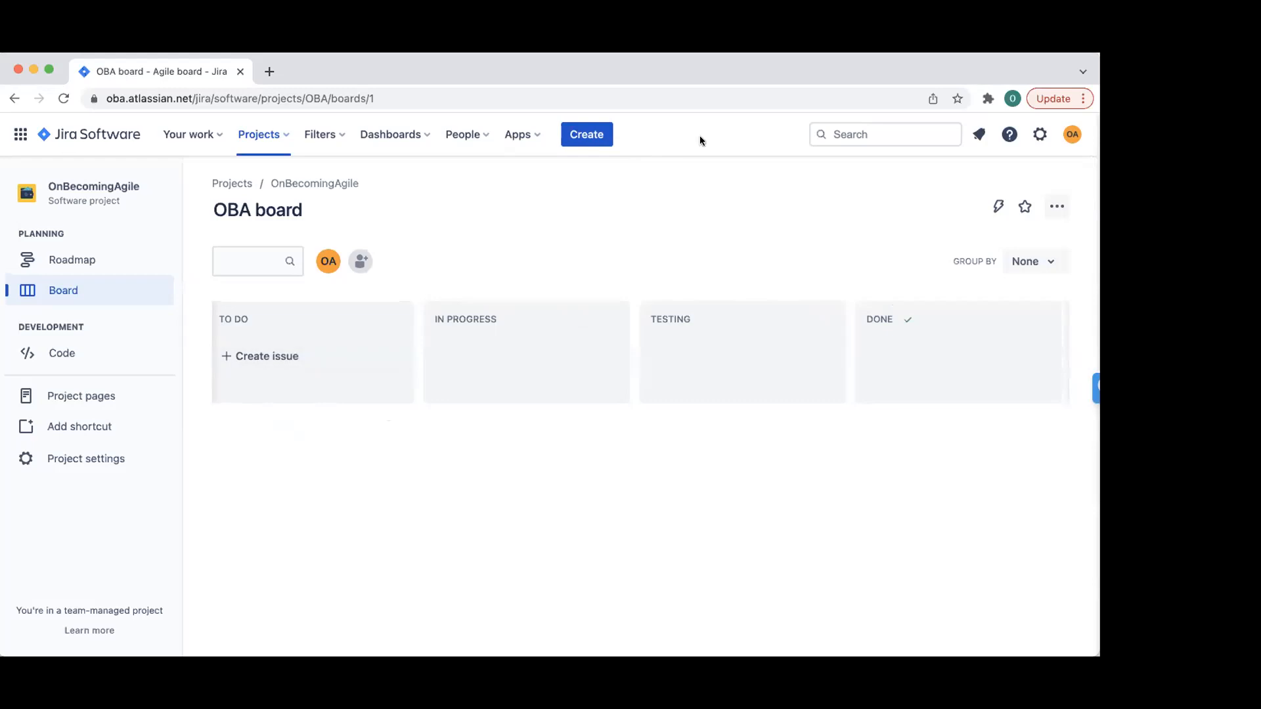
pyautogui.click(593, 135)
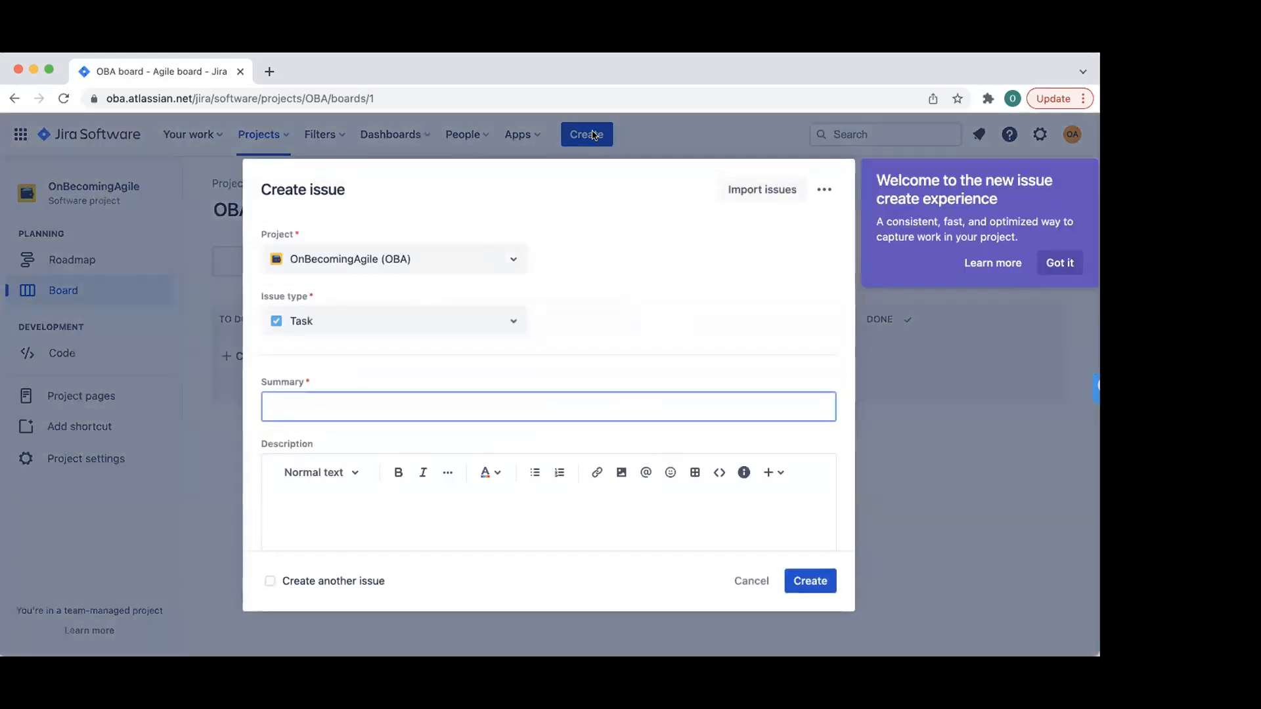
# - Check the available issue types, then cancel the new issue
pyautogui.click(513, 325)
pyautogui.click(592, 279)
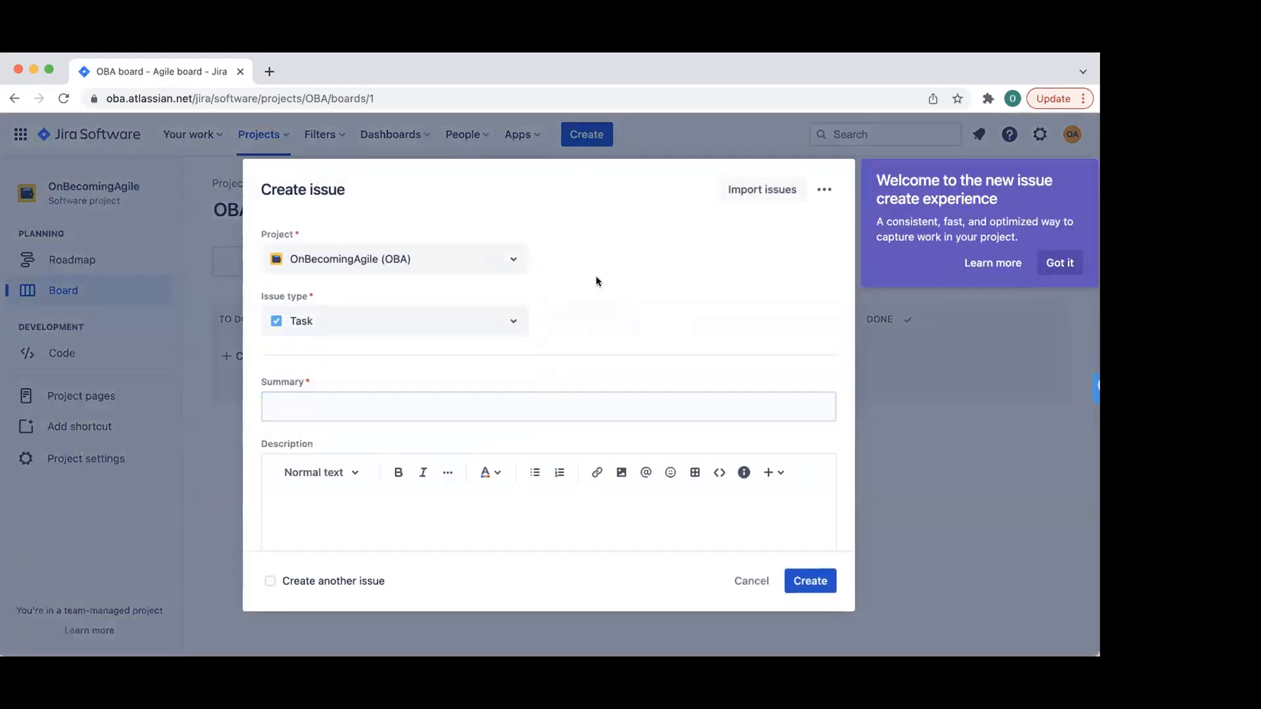
pyautogui.click(751, 581)
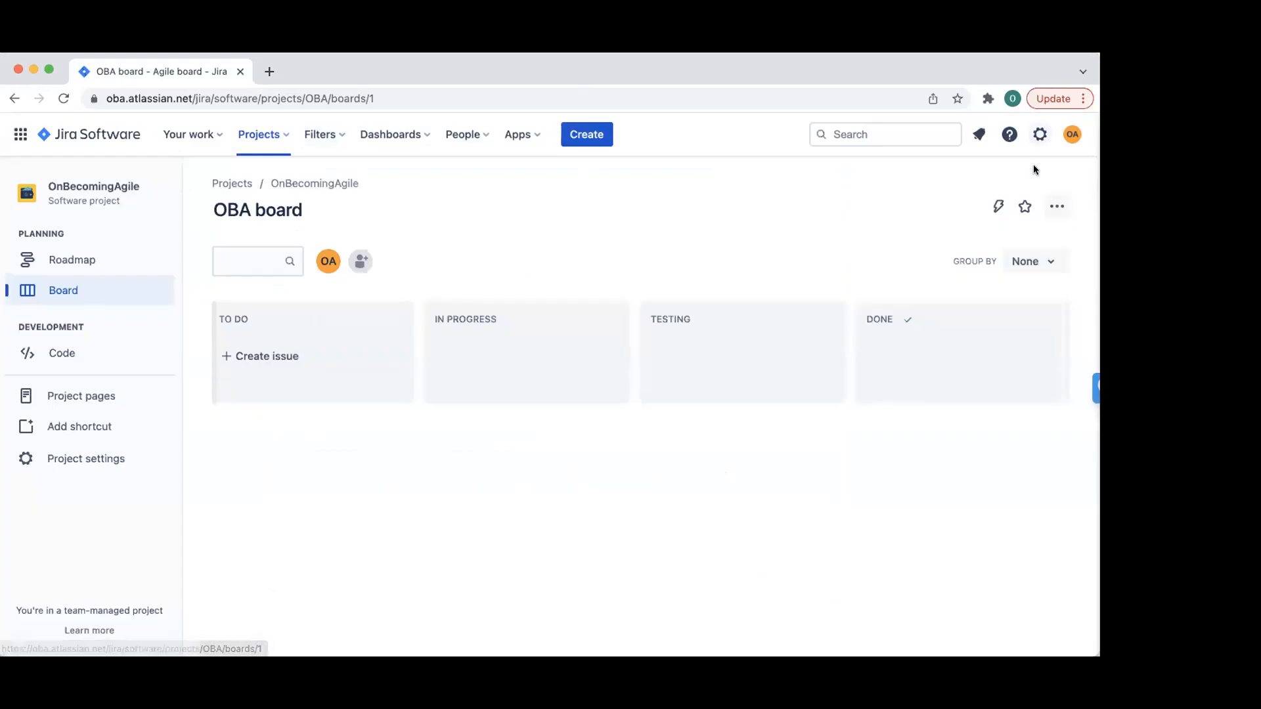
# - Return to the OnBecomingAgile project through Settings > Projects
pyautogui.click(1038, 136)
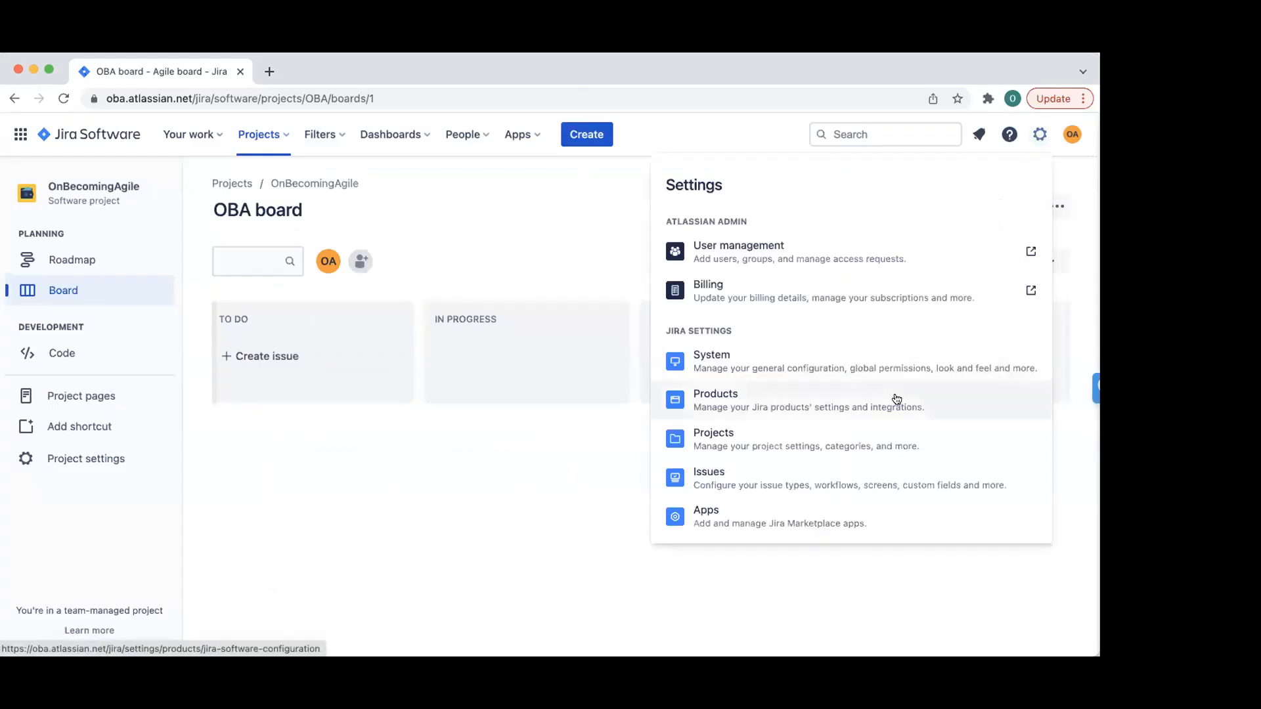
pyautogui.scroll(-3, 896, 399)
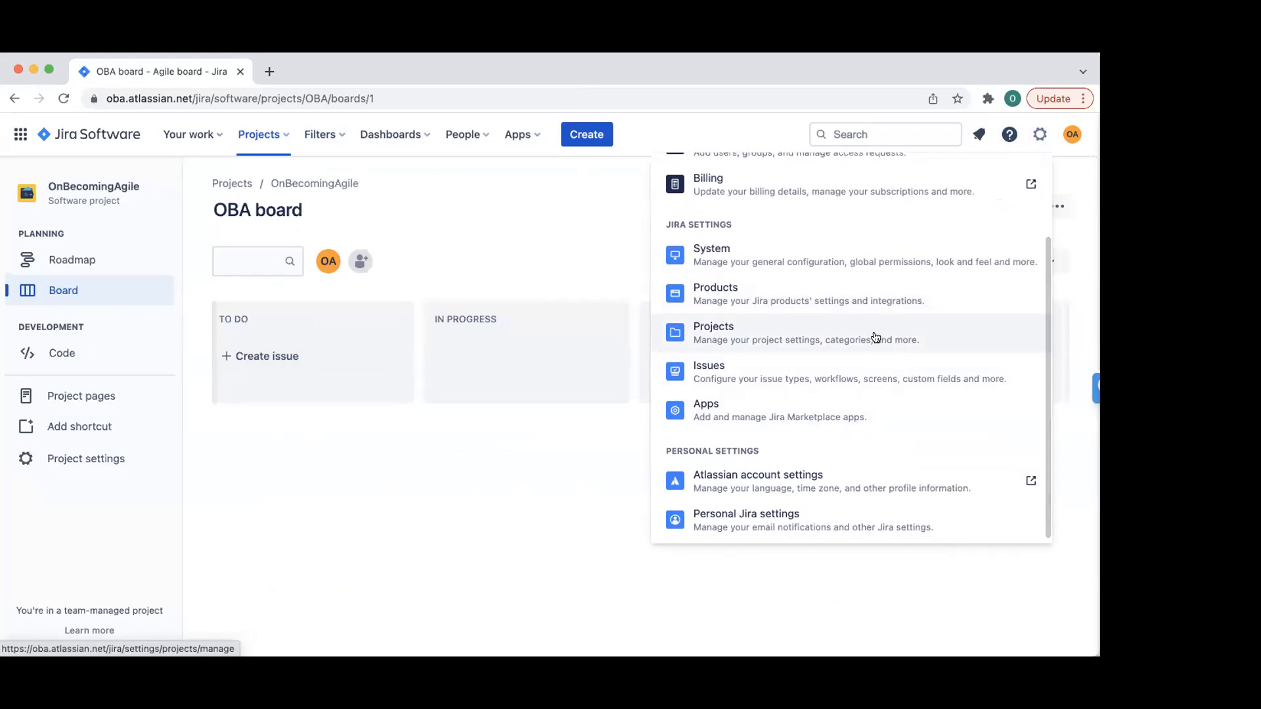
pyautogui.click(875, 338)
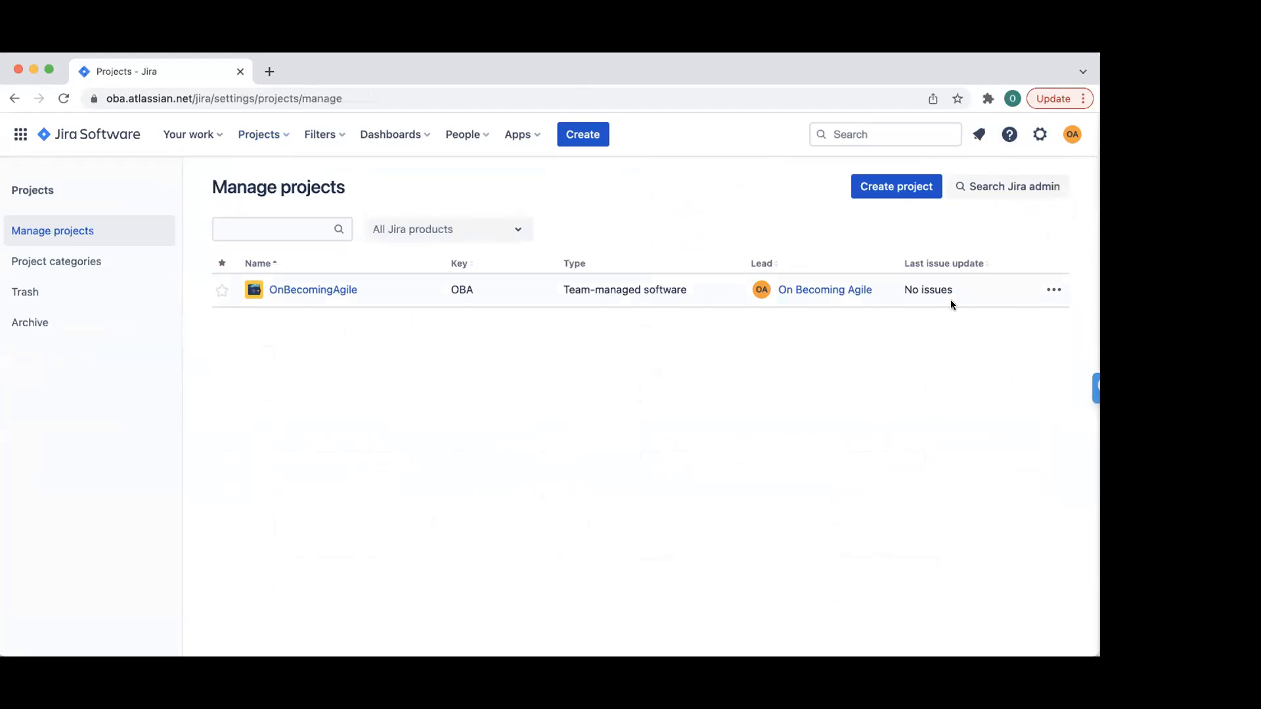
pyautogui.click(304, 293)
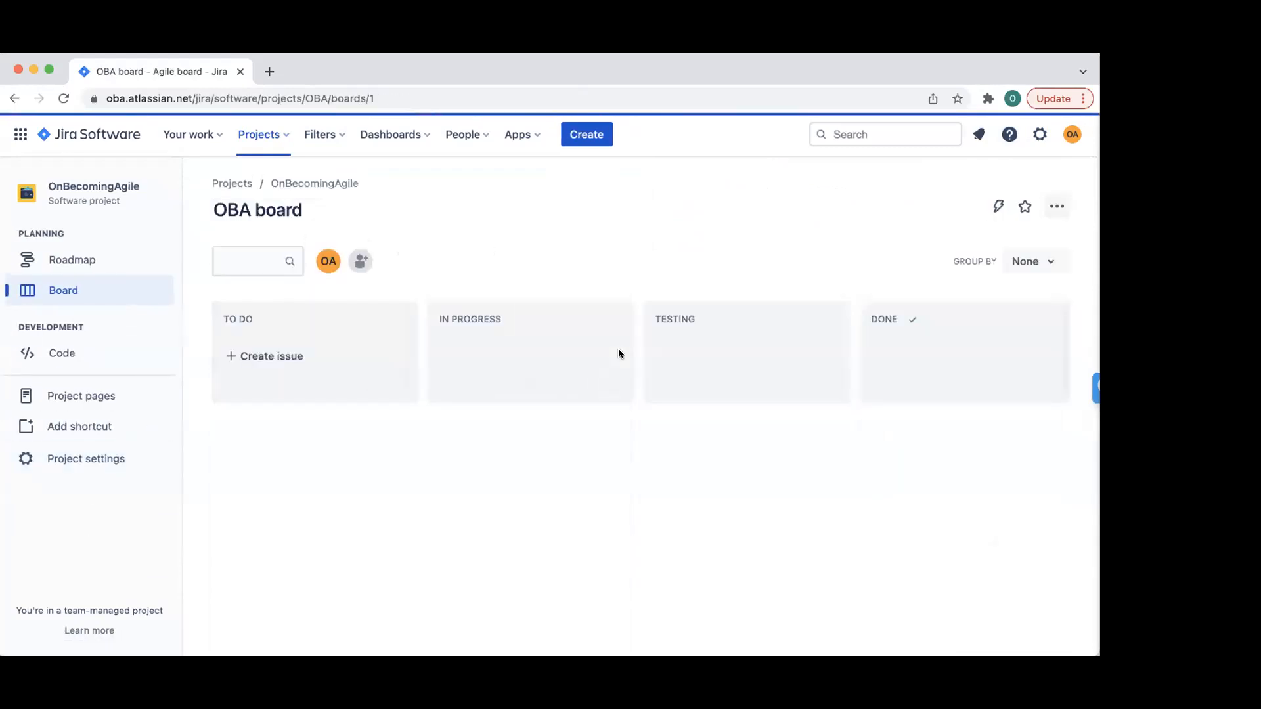
pyautogui.click(90, 466)
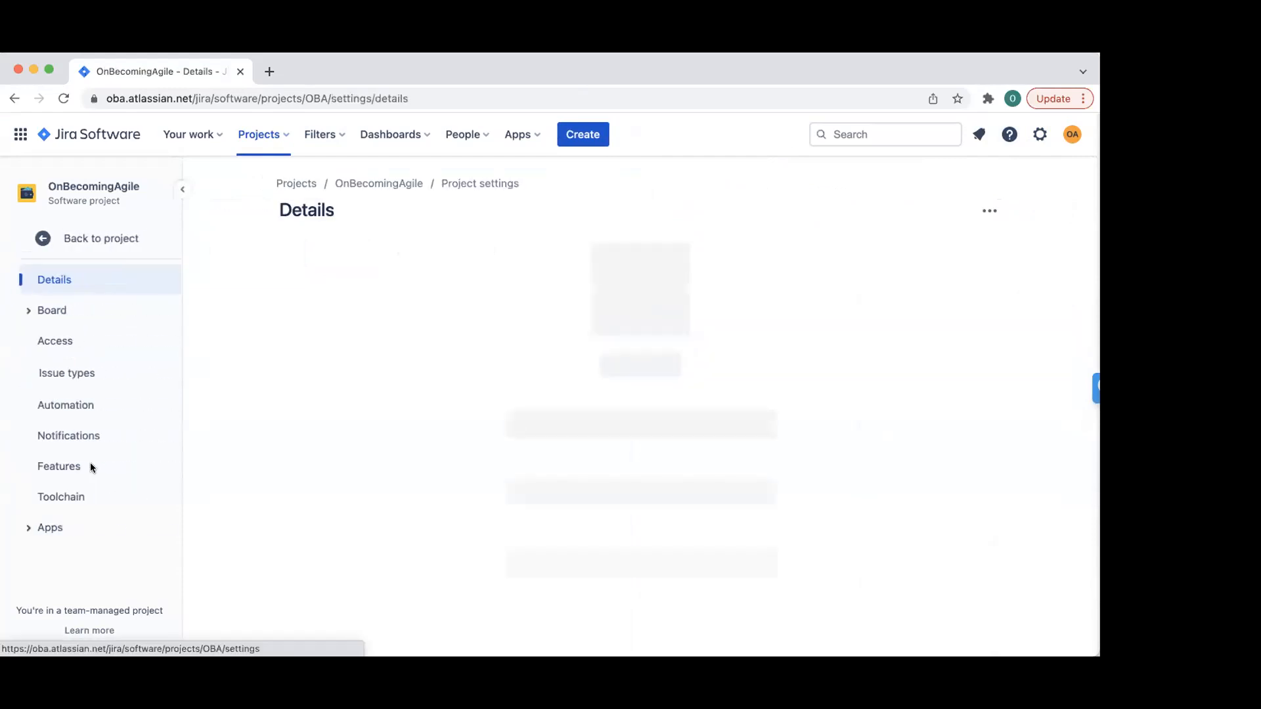
pyautogui.scroll(-2, 267, 514)
pyautogui.scroll(-1, 266, 514)
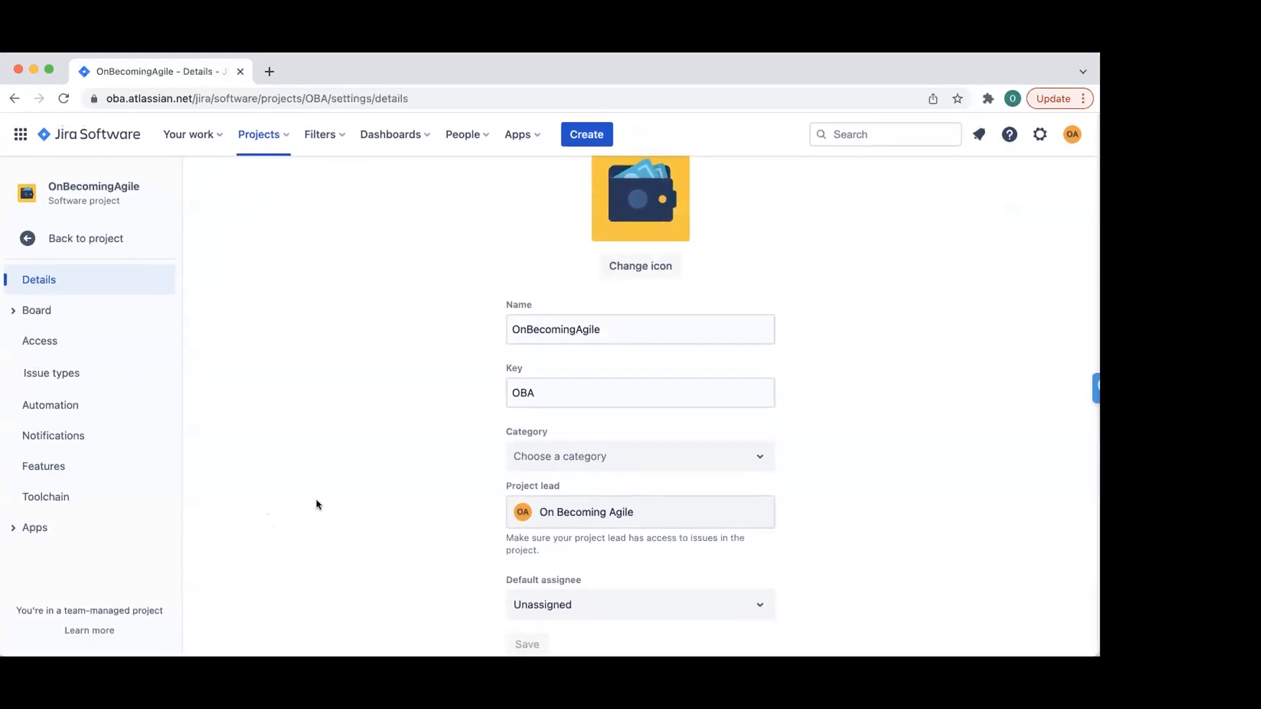
pyautogui.click(581, 453)
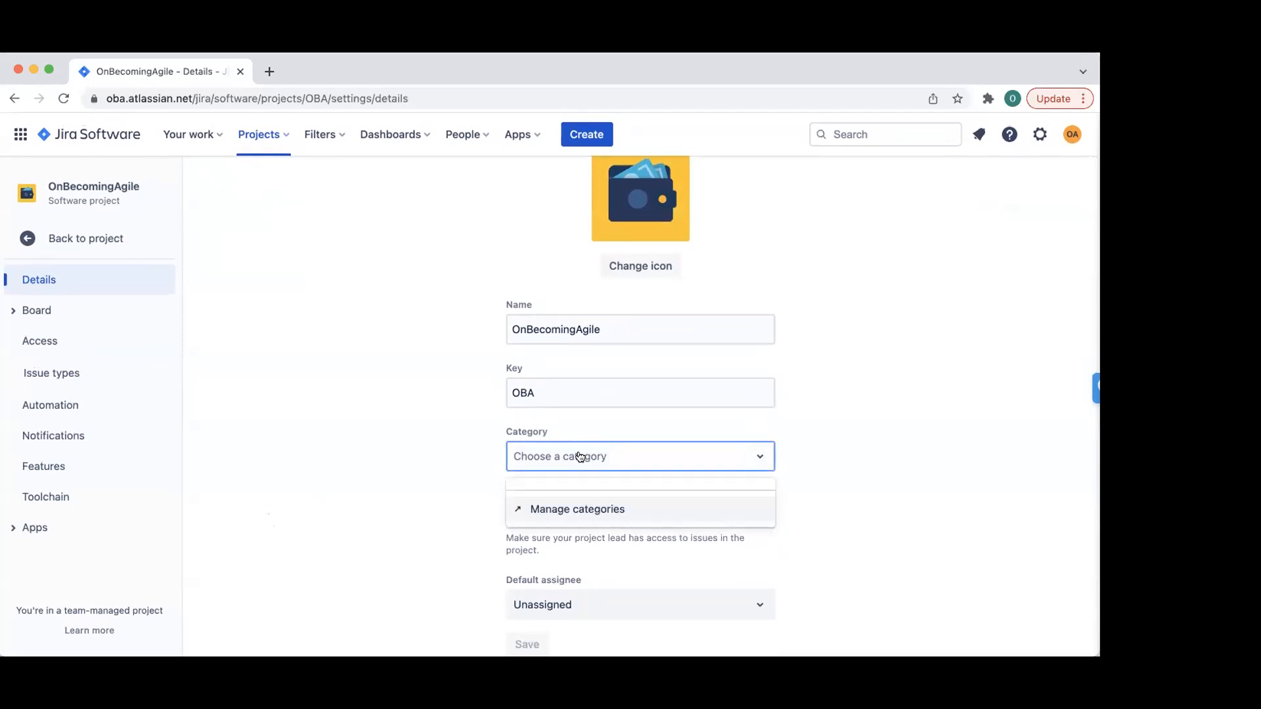
pyautogui.click(576, 509)
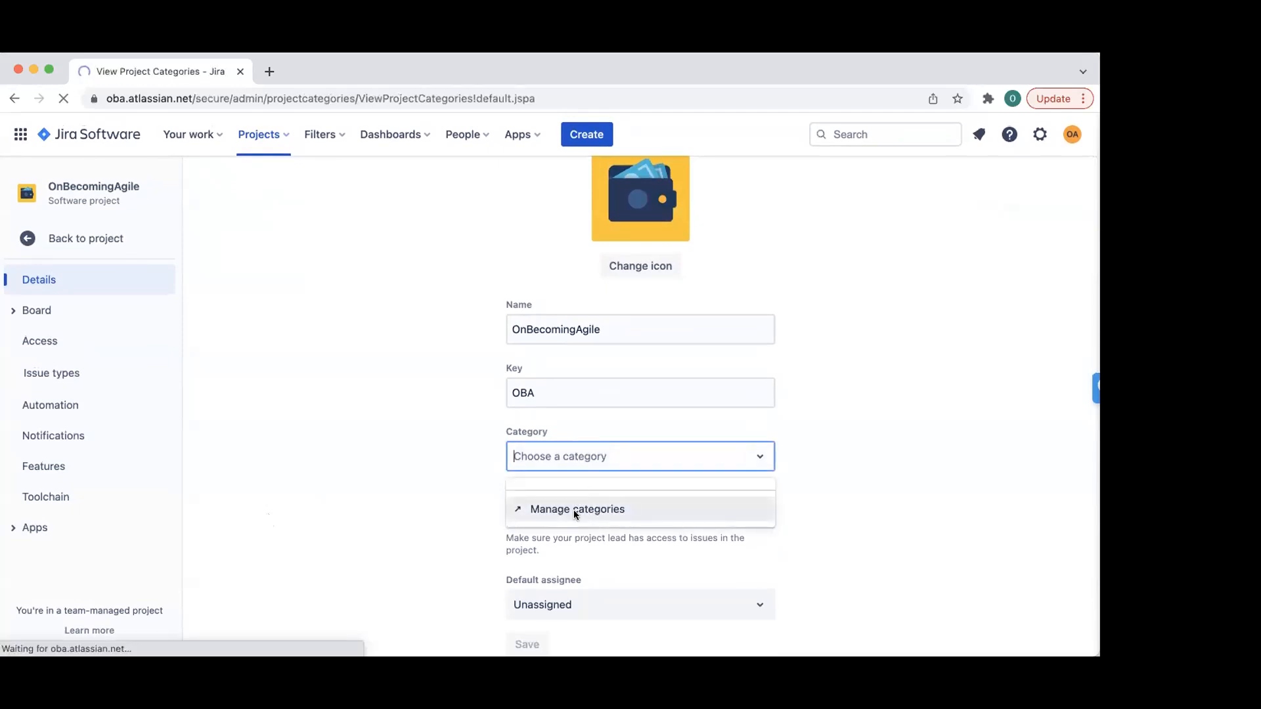
pyautogui.hscroll(-5, 176, 354)
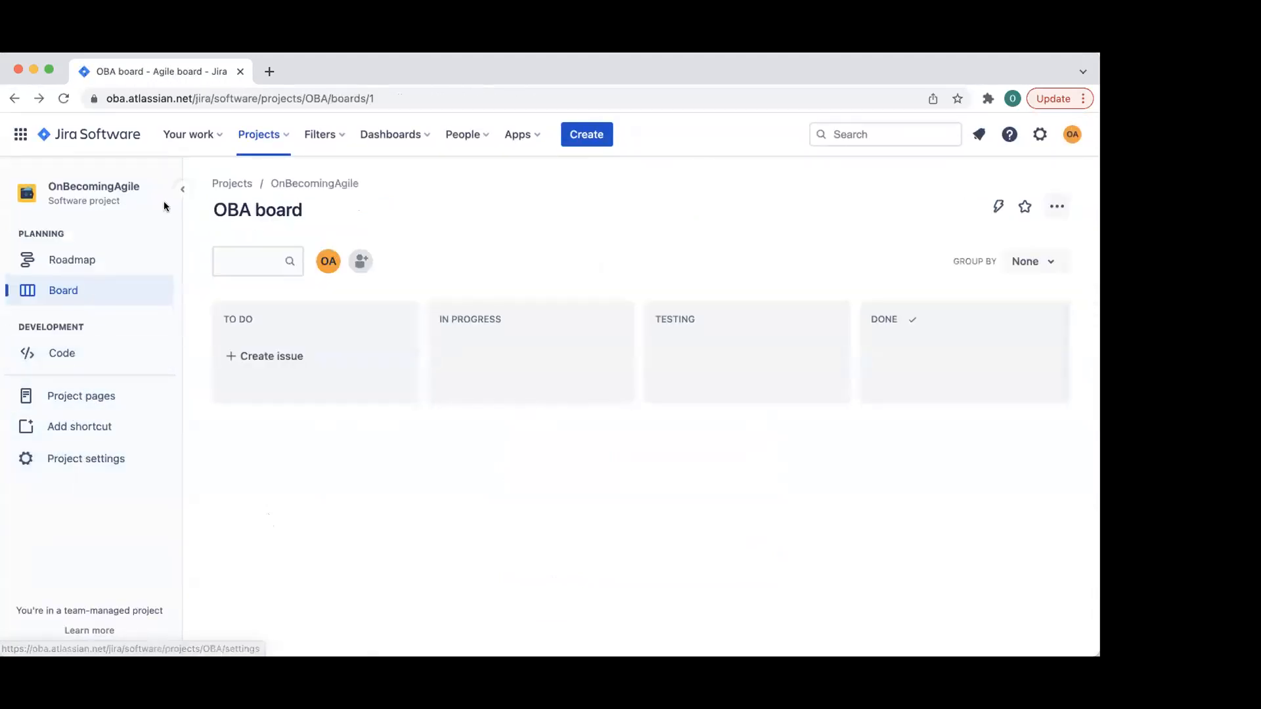
pyautogui.click(1058, 206)
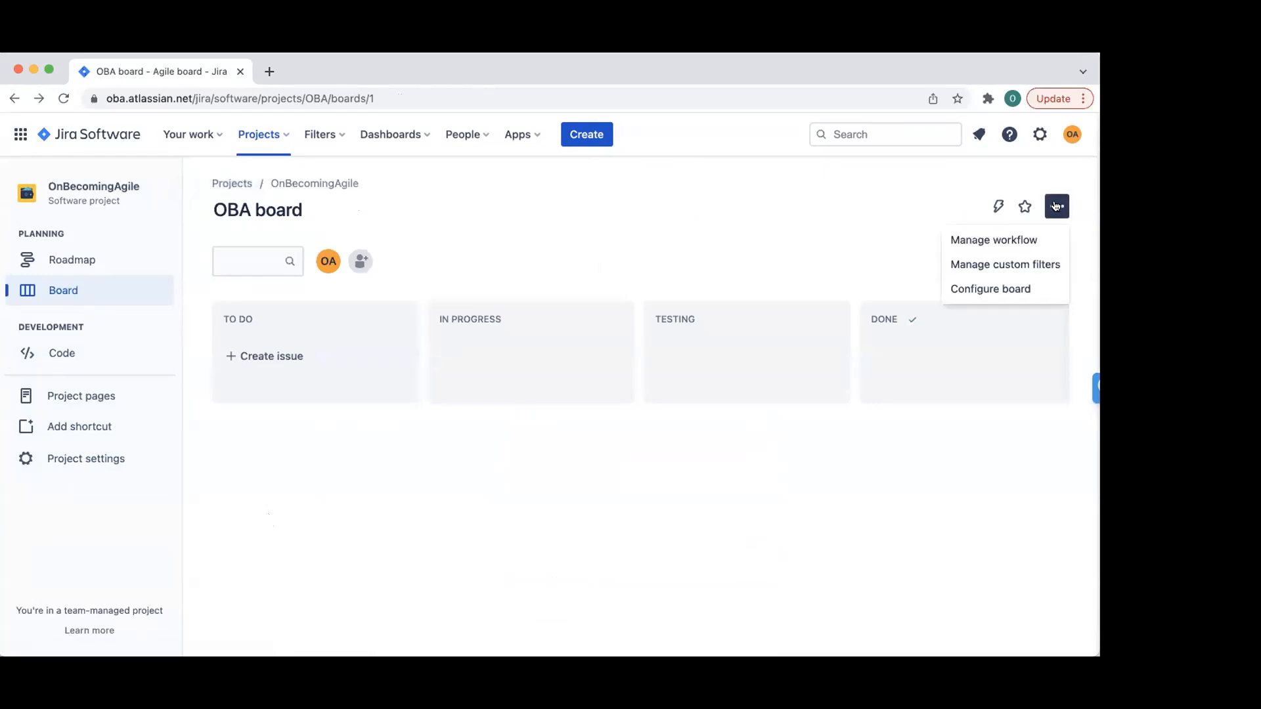
pyautogui.click(1039, 134)
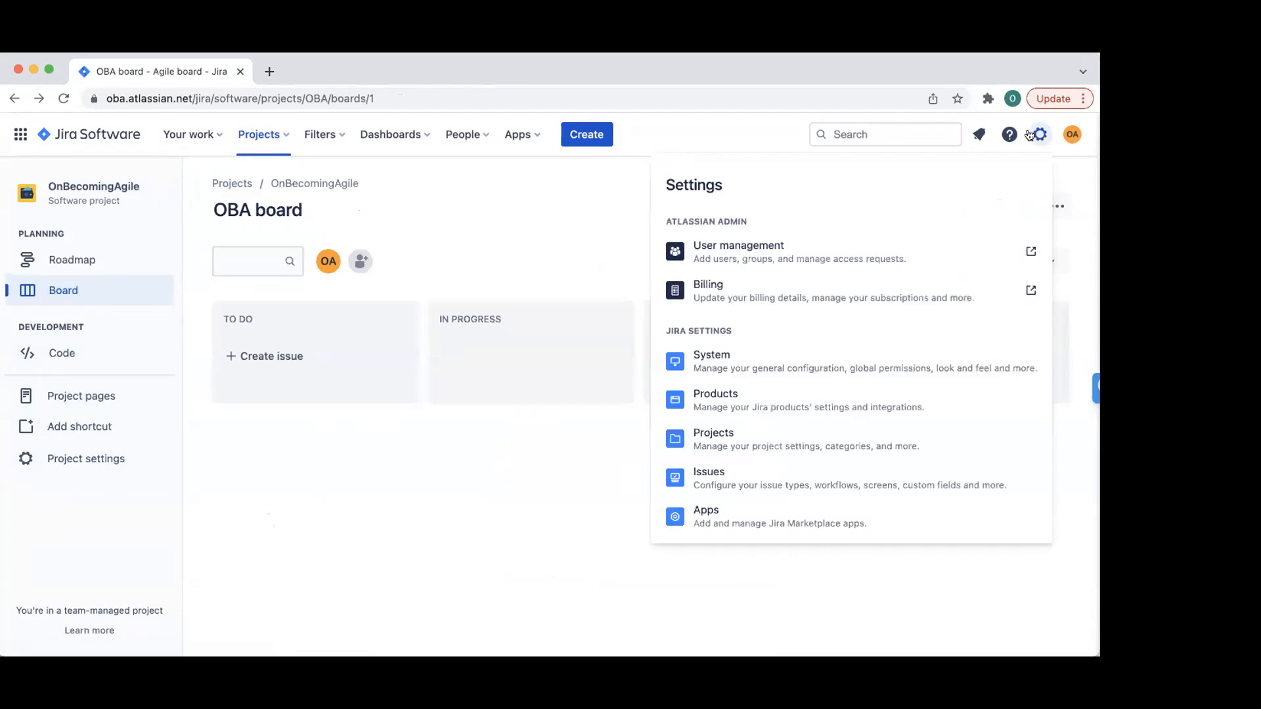
pyautogui.scroll(-3, 814, 293)
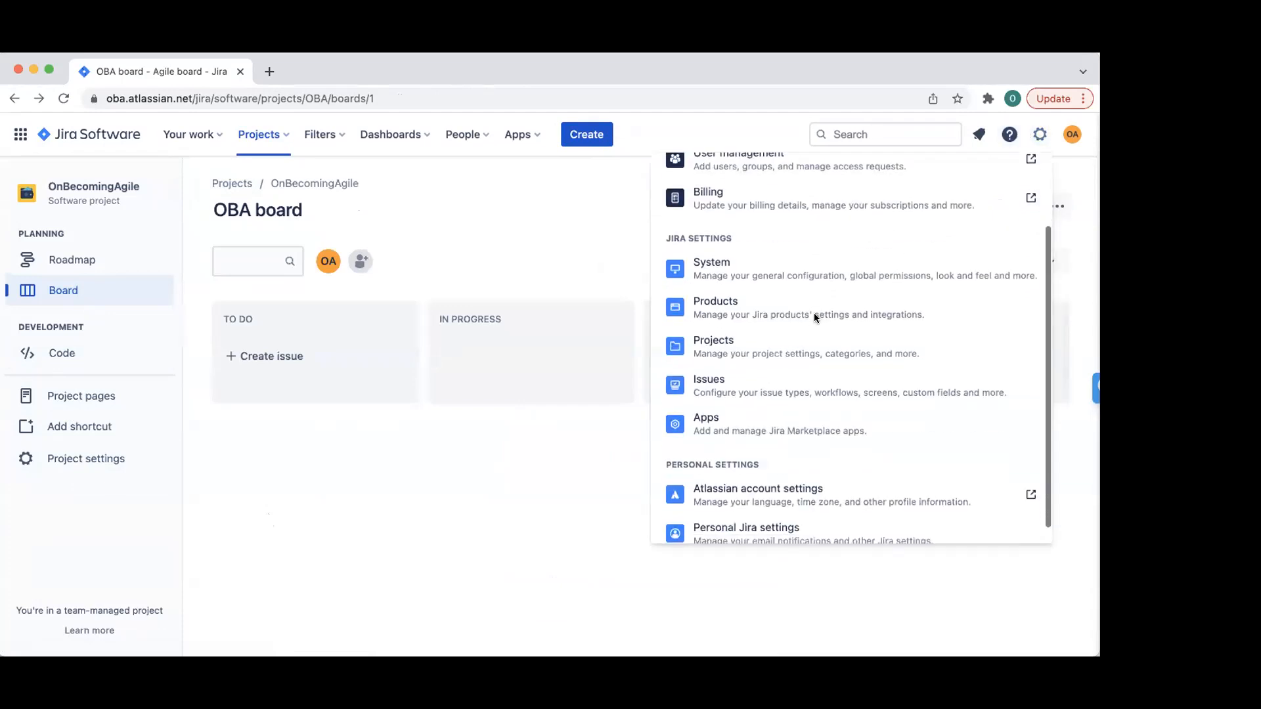
pyautogui.click(759, 335)
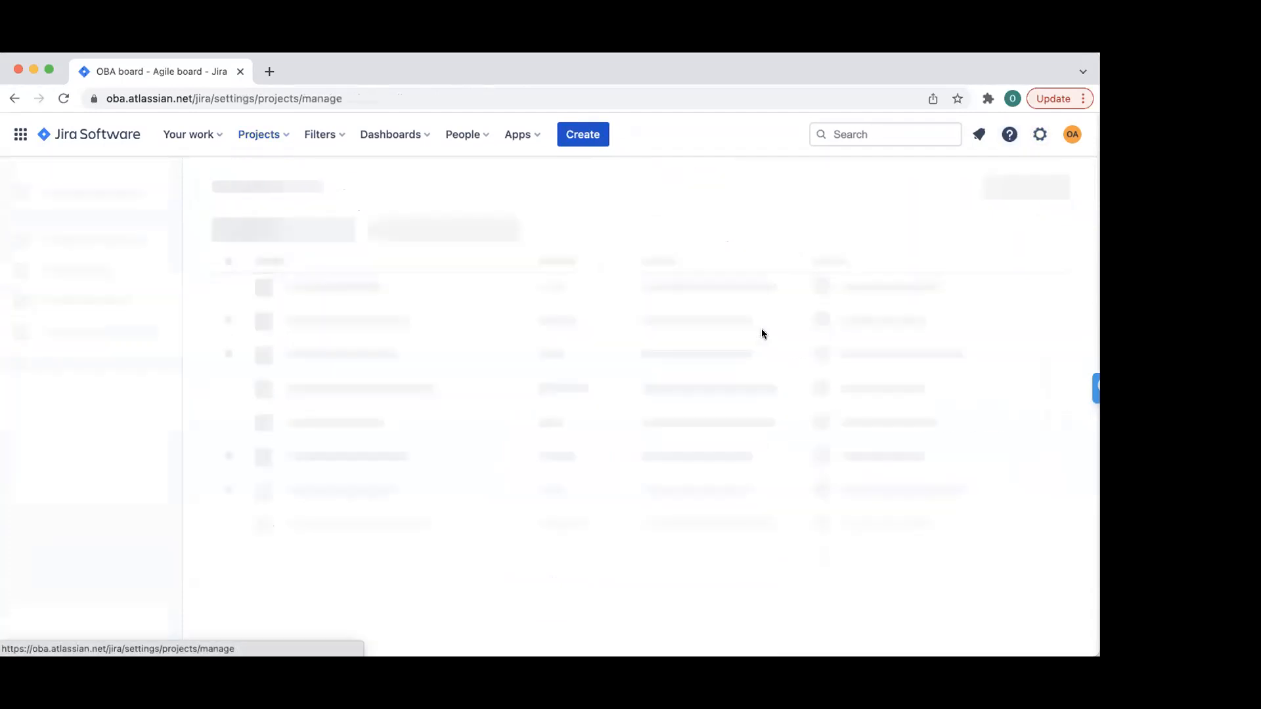
pyautogui.click(341, 290)
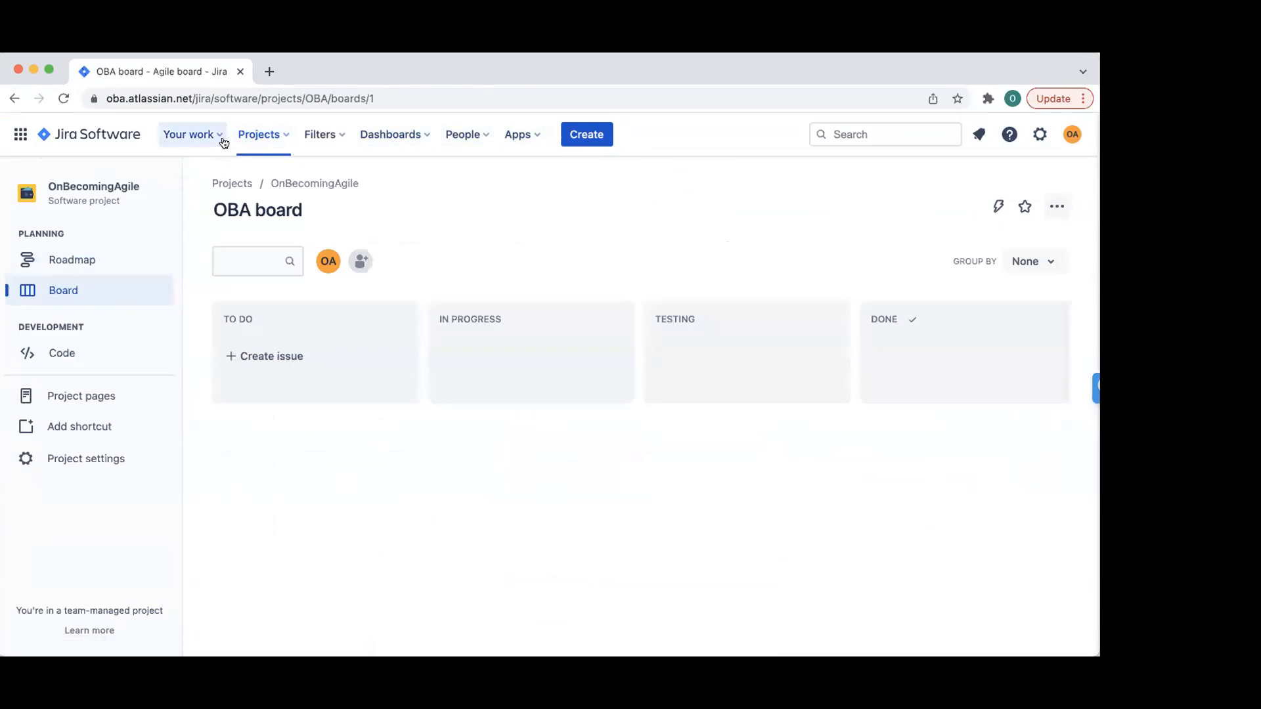
# - Start a new project, pick the Scrum template, and review its details page
pyautogui.click(256, 134)
pyautogui.click(277, 277)
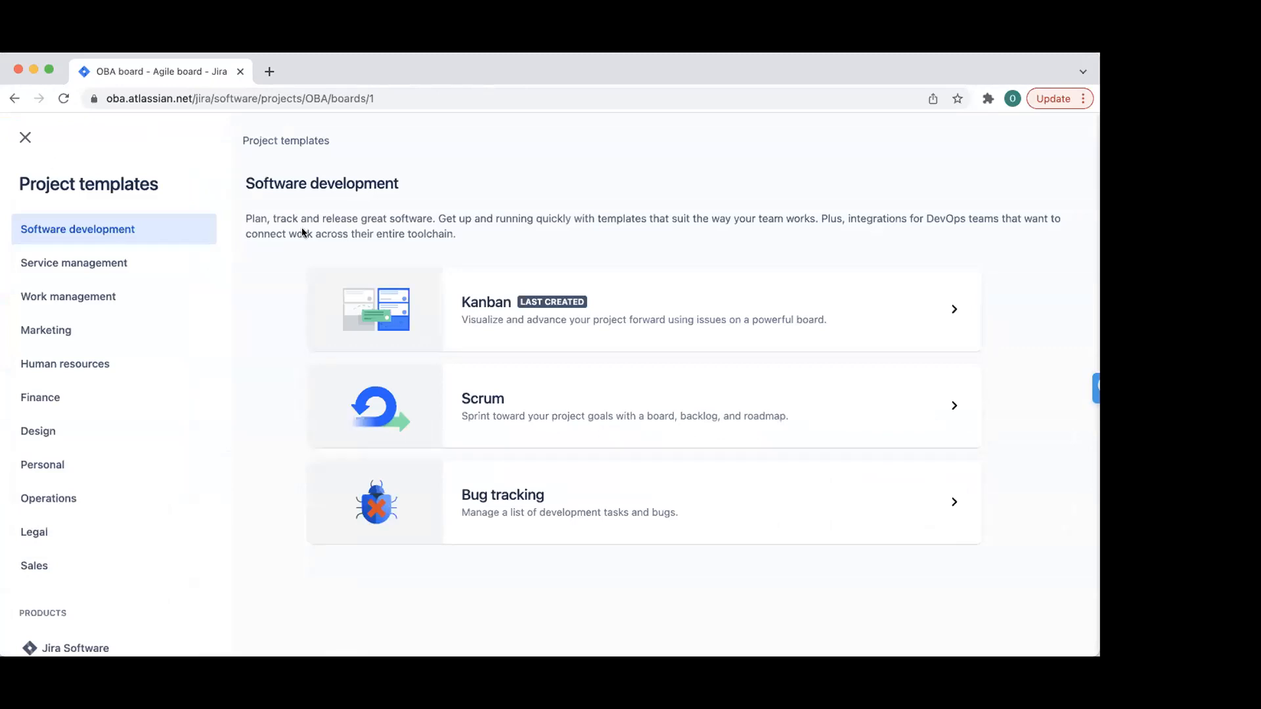
pyautogui.click(642, 407)
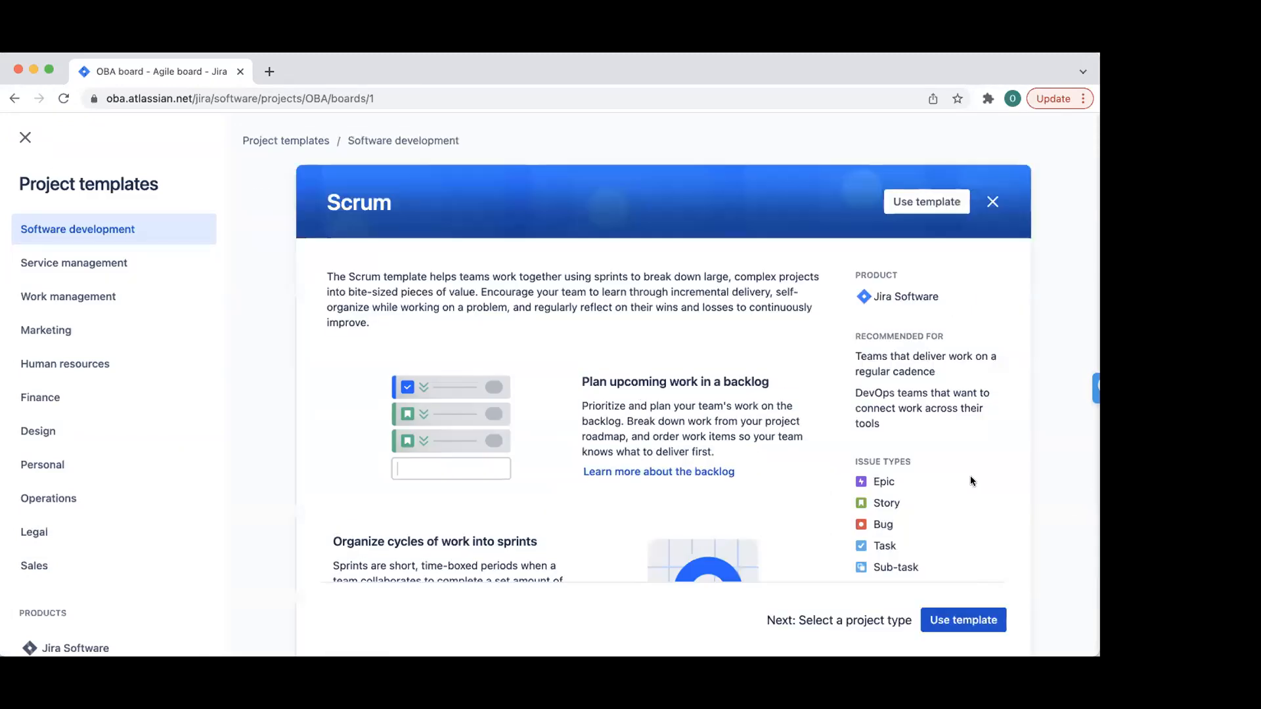
pyautogui.scroll(-3, 971, 479)
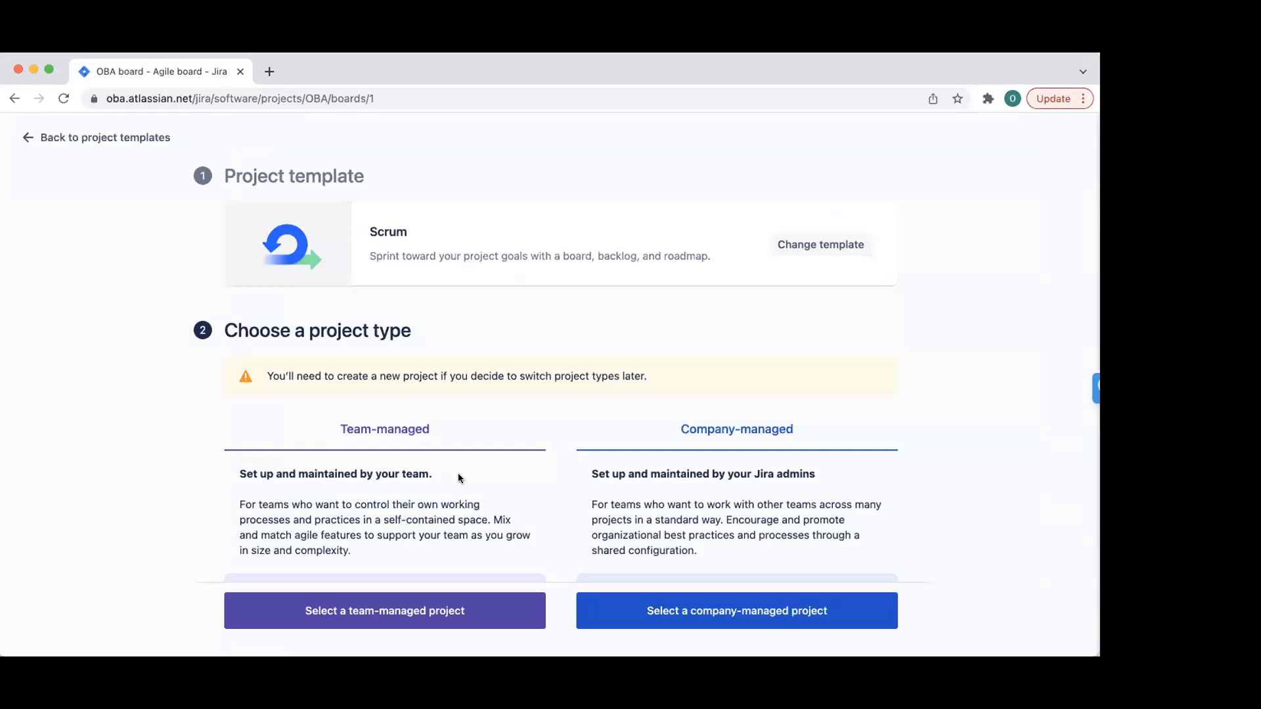
pyautogui.scroll(-3, 458, 473)
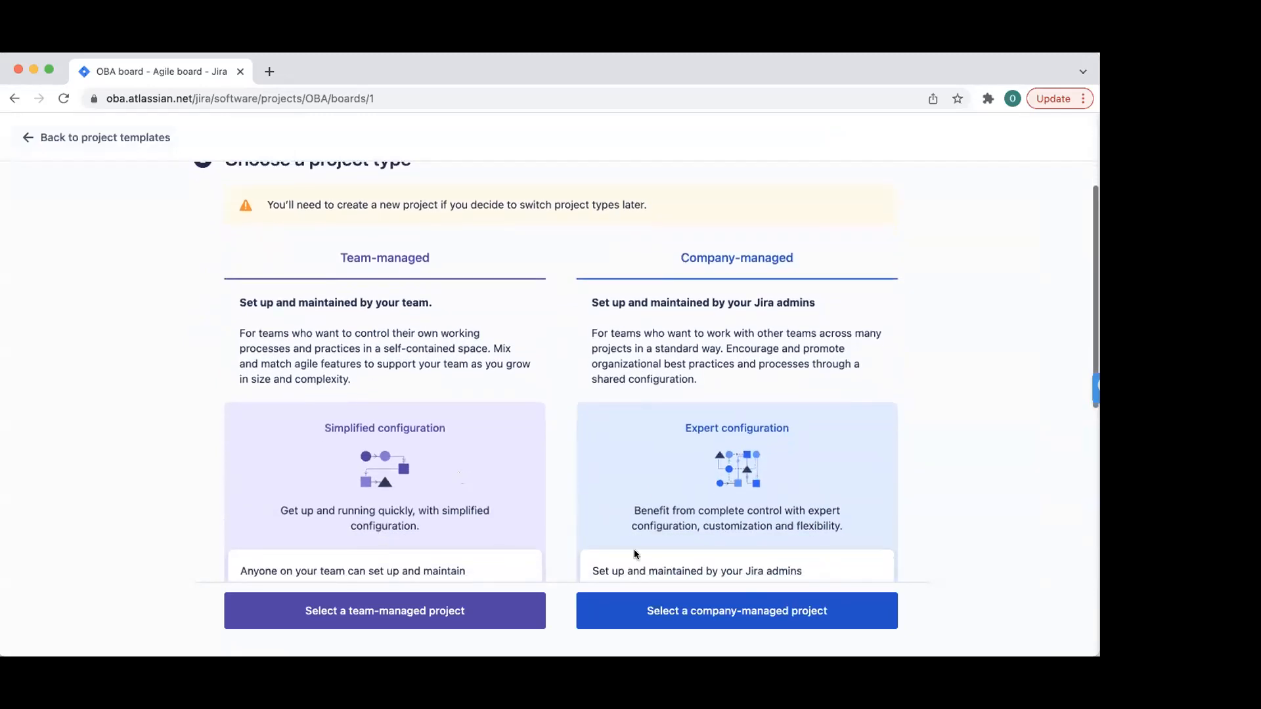
pyautogui.scroll(-2, 470, 524)
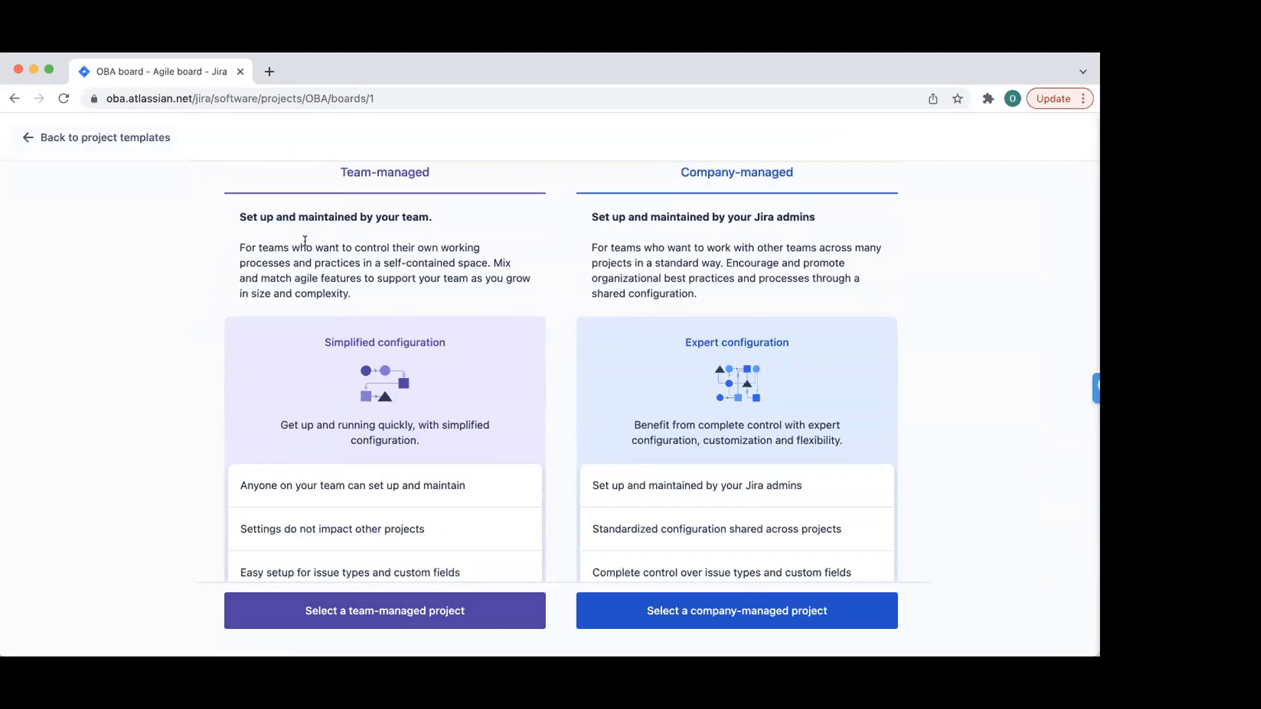
pyautogui.scroll(3, 349, 260)
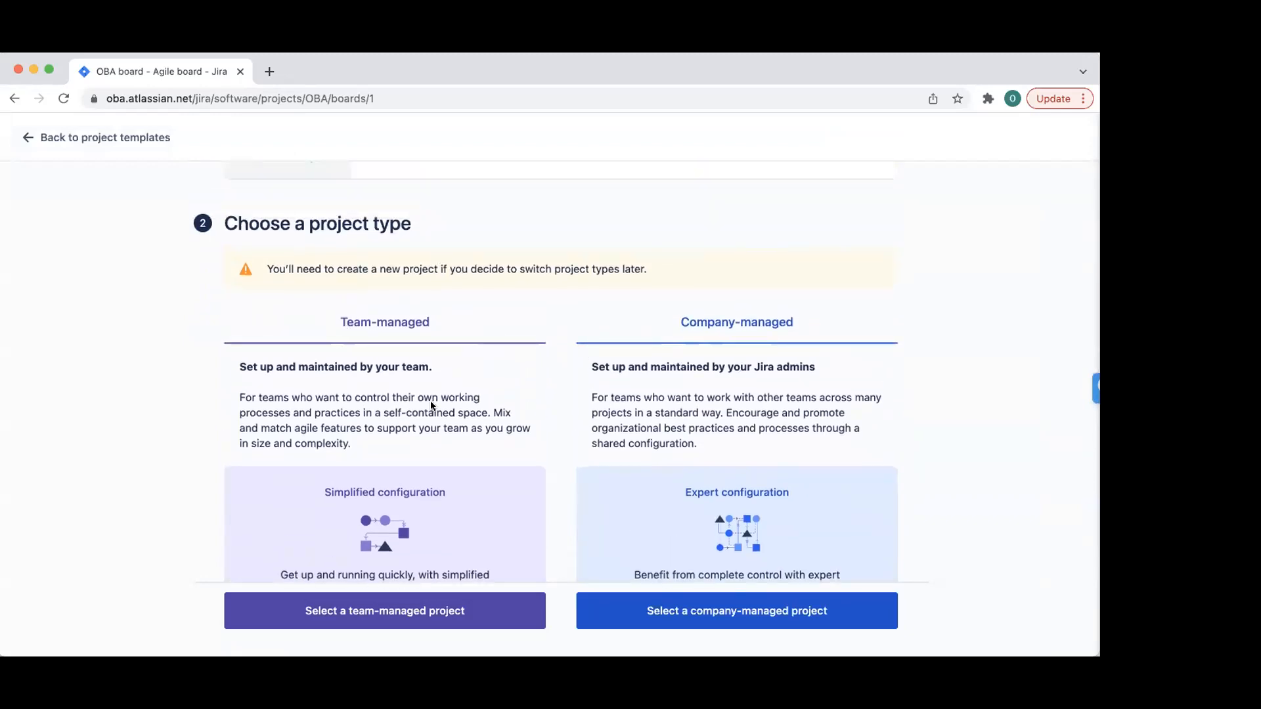
pyautogui.scroll(-6, 432, 405)
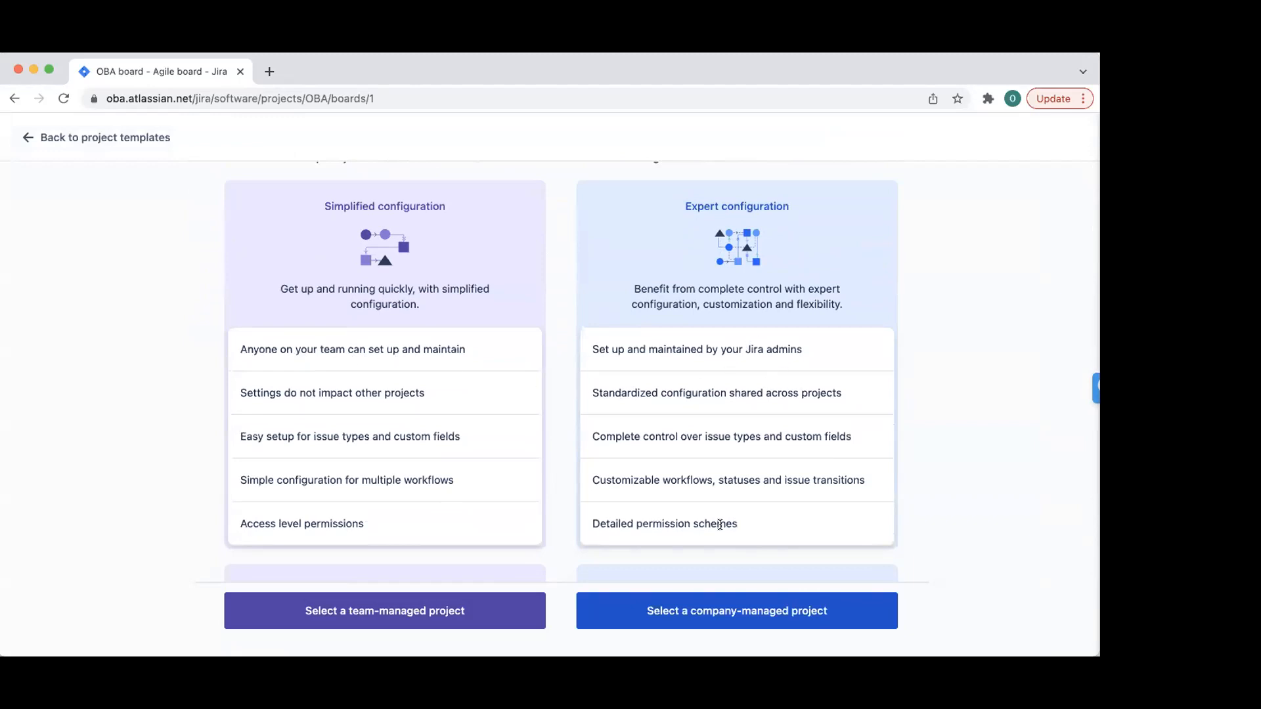
# - Choose company-managed, name the project OBA WEBSITE with key OW, and create it
pyautogui.click(708, 614)
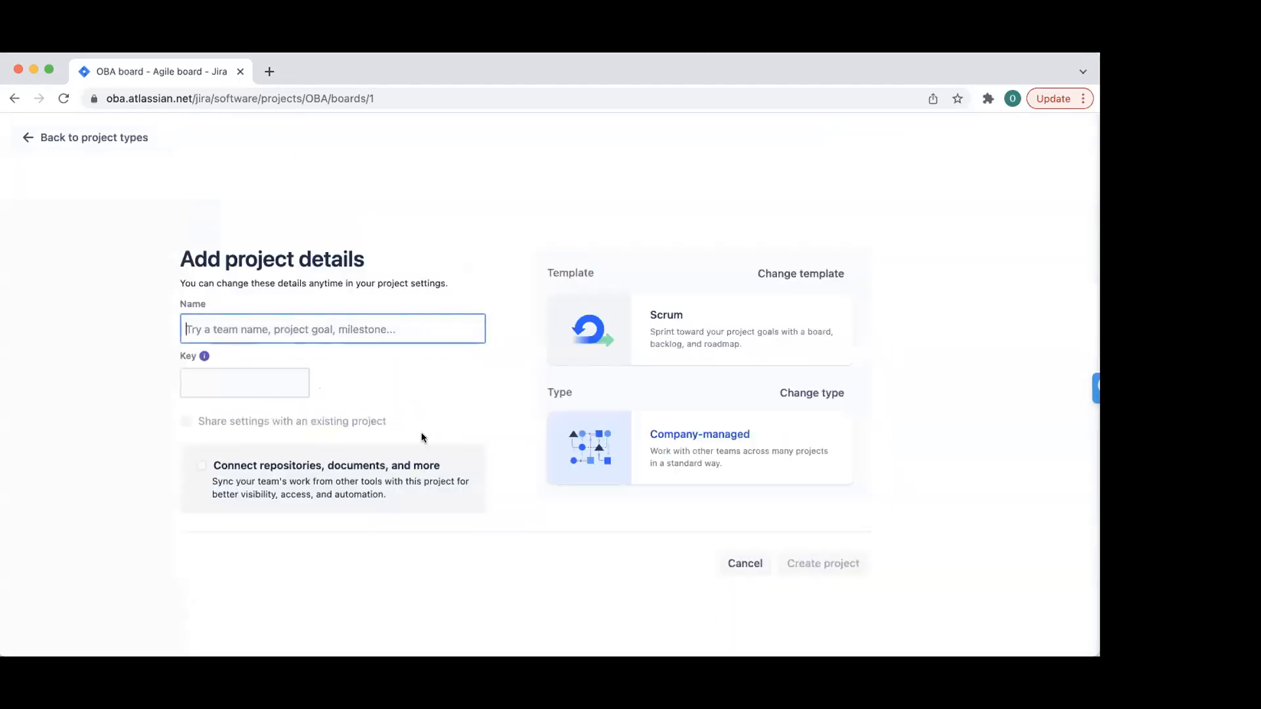
pyautogui.write('ON')
pyautogui.press('BackSpace')
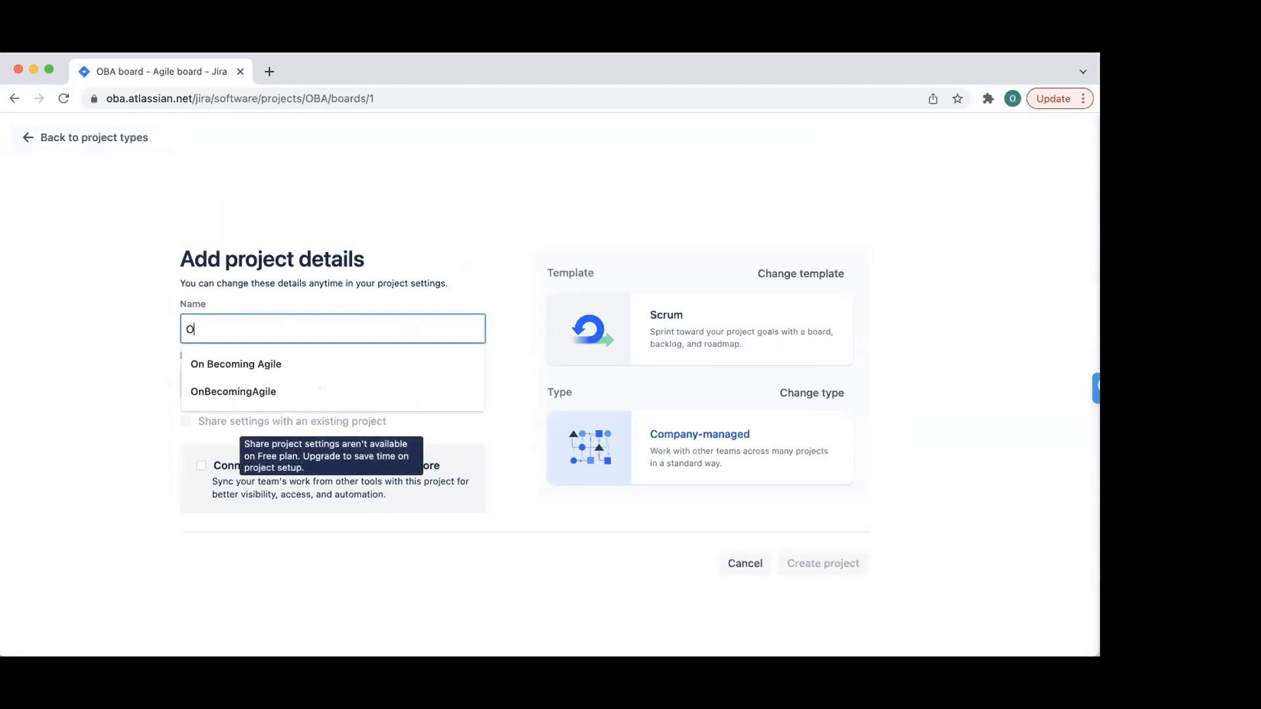
pyautogui.write('BA WEBSITE')
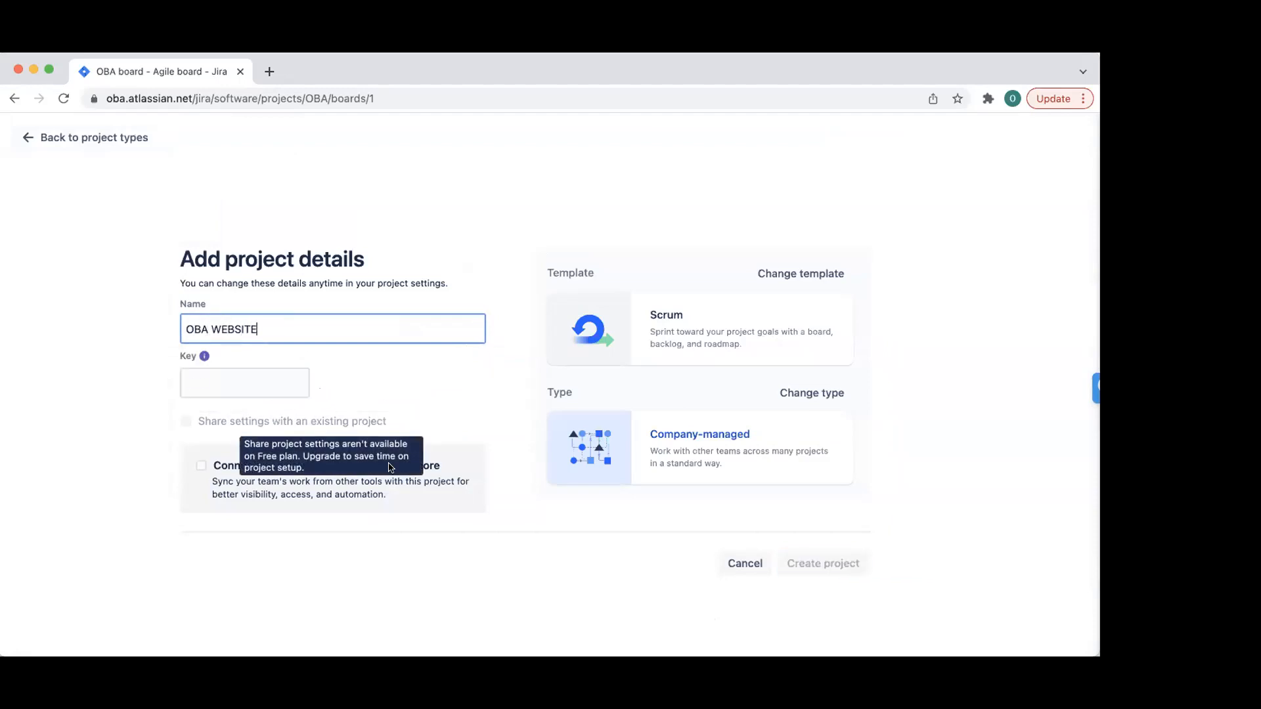
pyautogui.click(267, 369)
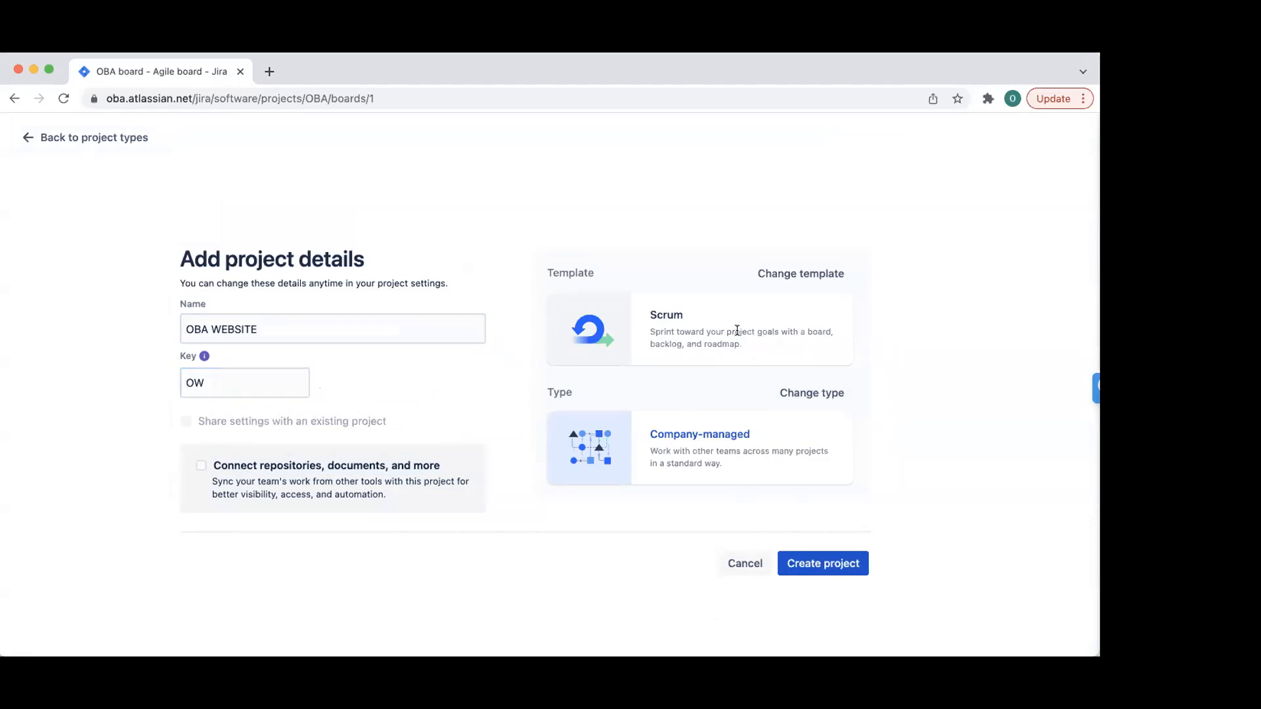
pyautogui.click(844, 569)
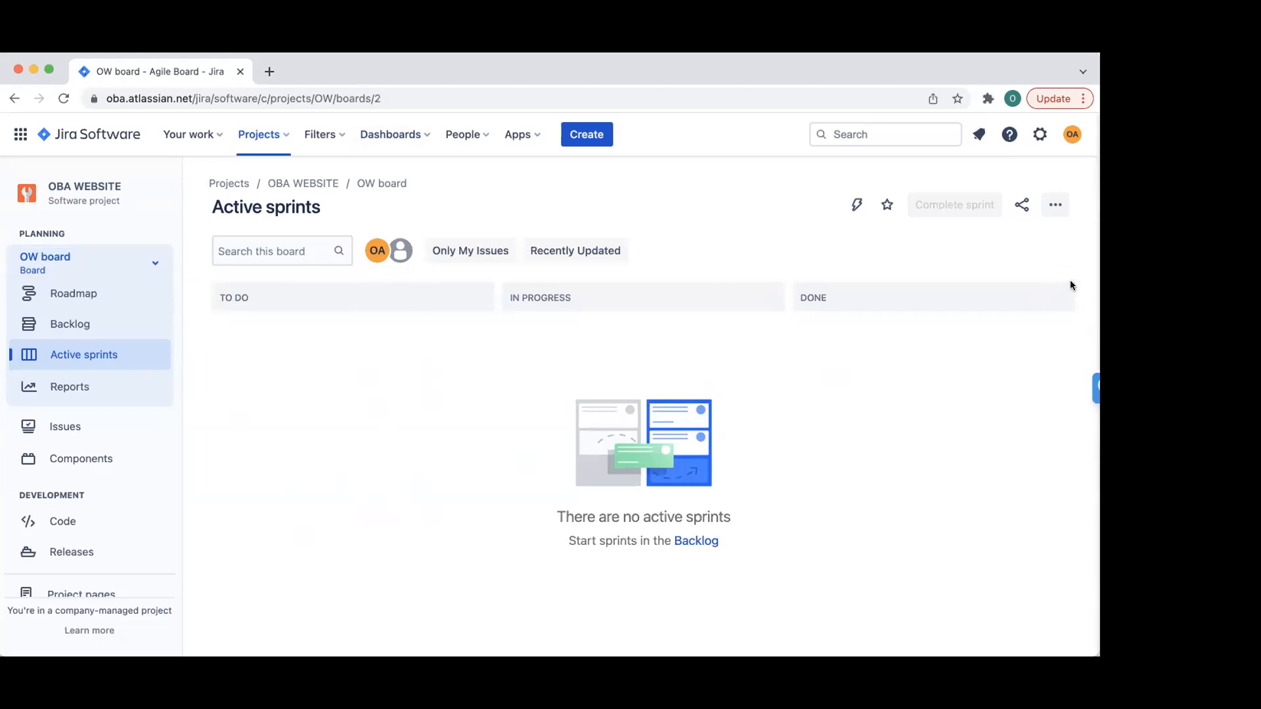
# - Go to the OW board's Backlog under Planning, currently holding 0 issues
pyautogui.click(59, 322)
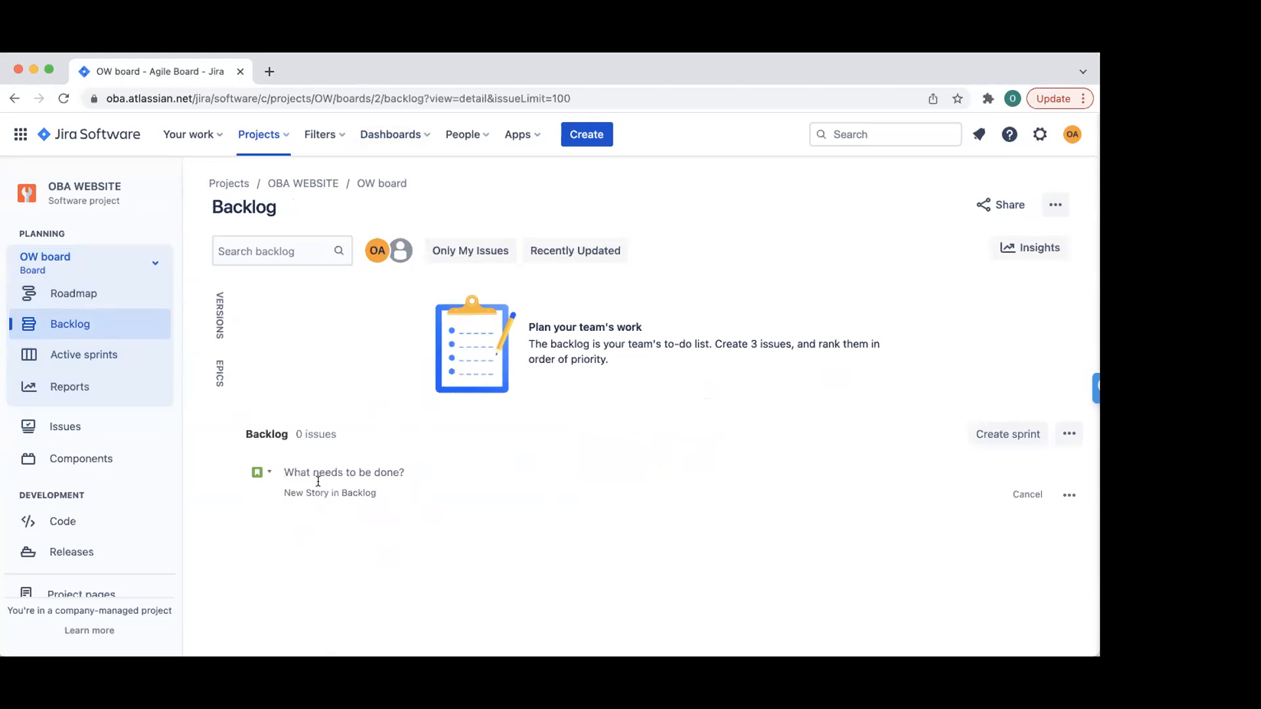
# - Begin a Story issue with the summary 'Log in functionality'
pyautogui.click(594, 136)
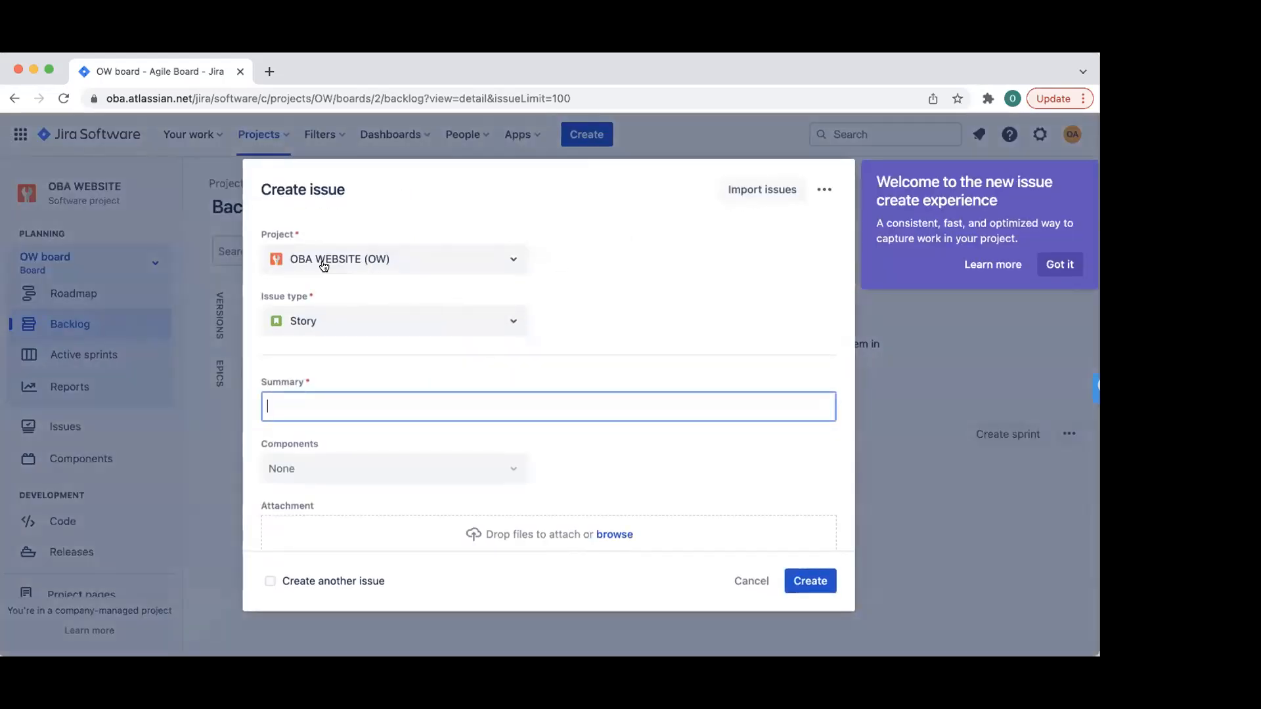
pyautogui.click(392, 324)
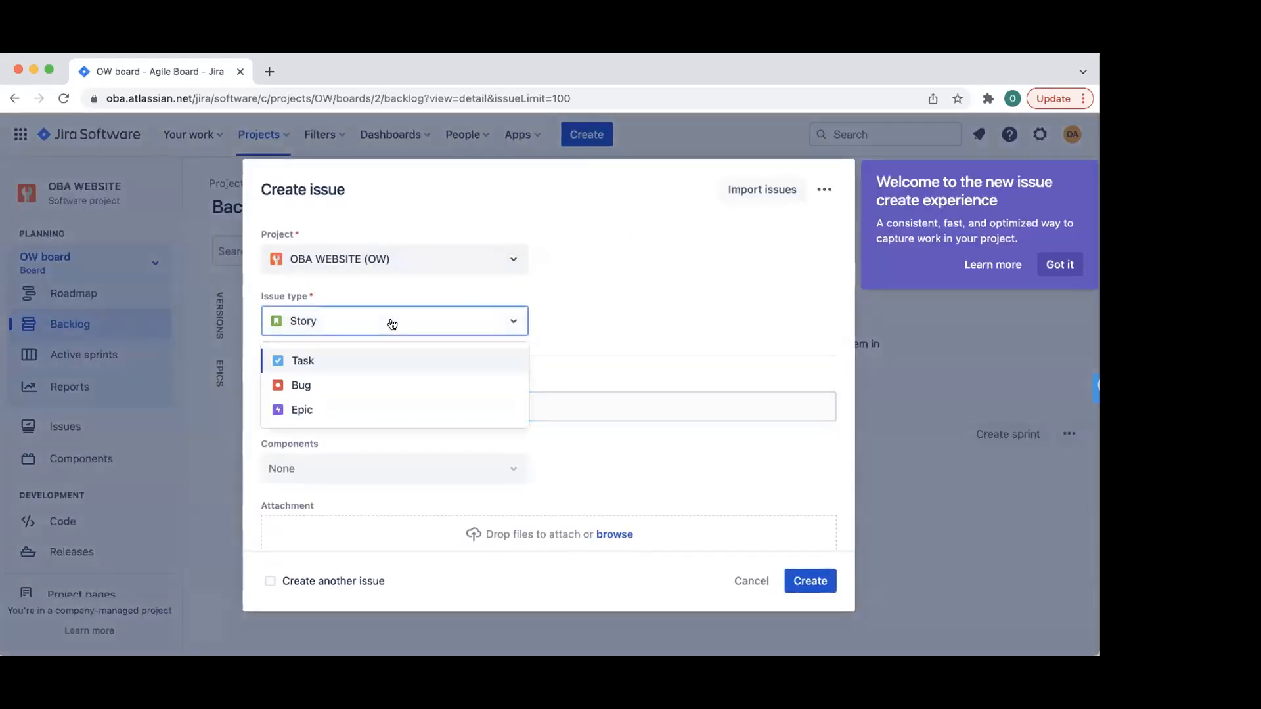
pyautogui.click(383, 321)
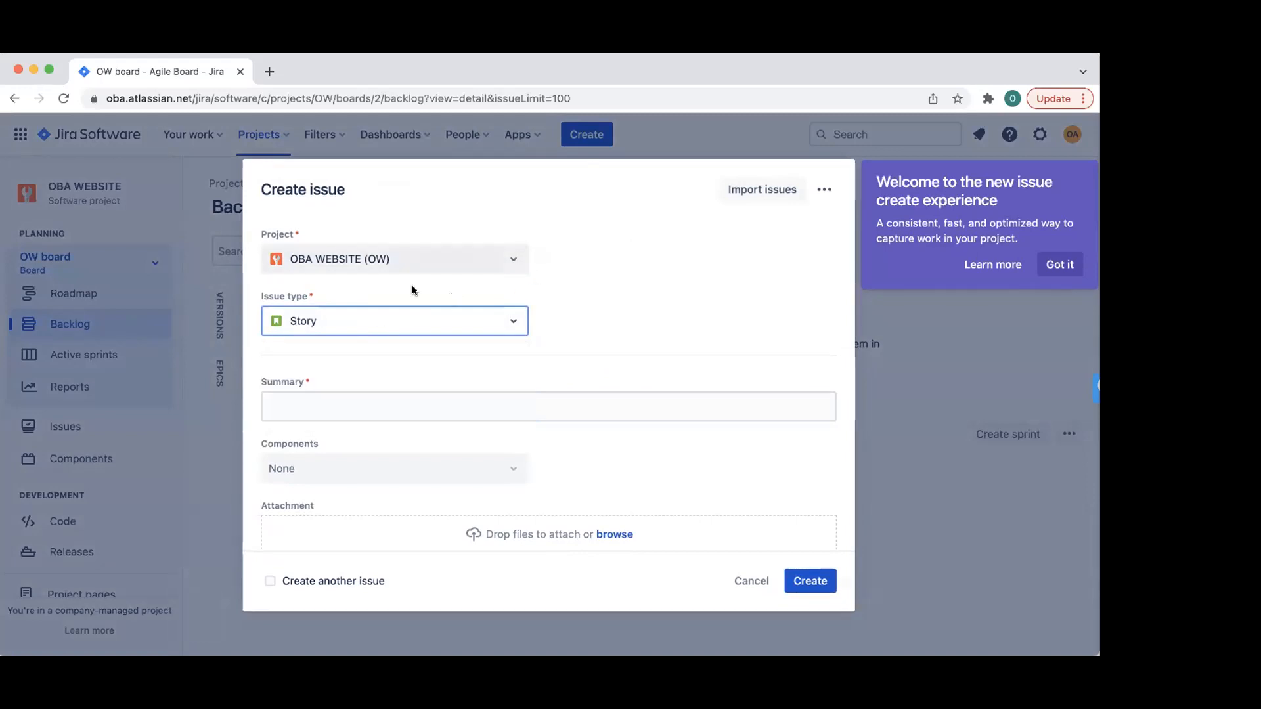
pyautogui.click(330, 409)
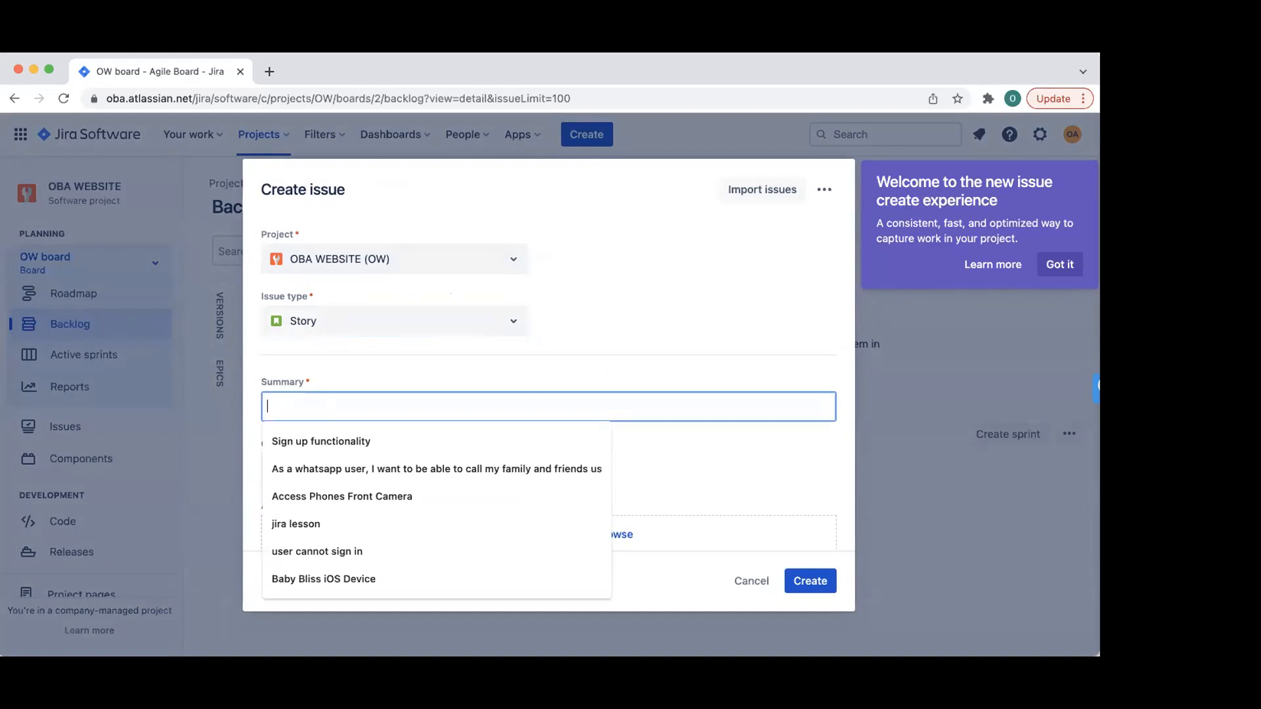
pyautogui.press('Return')
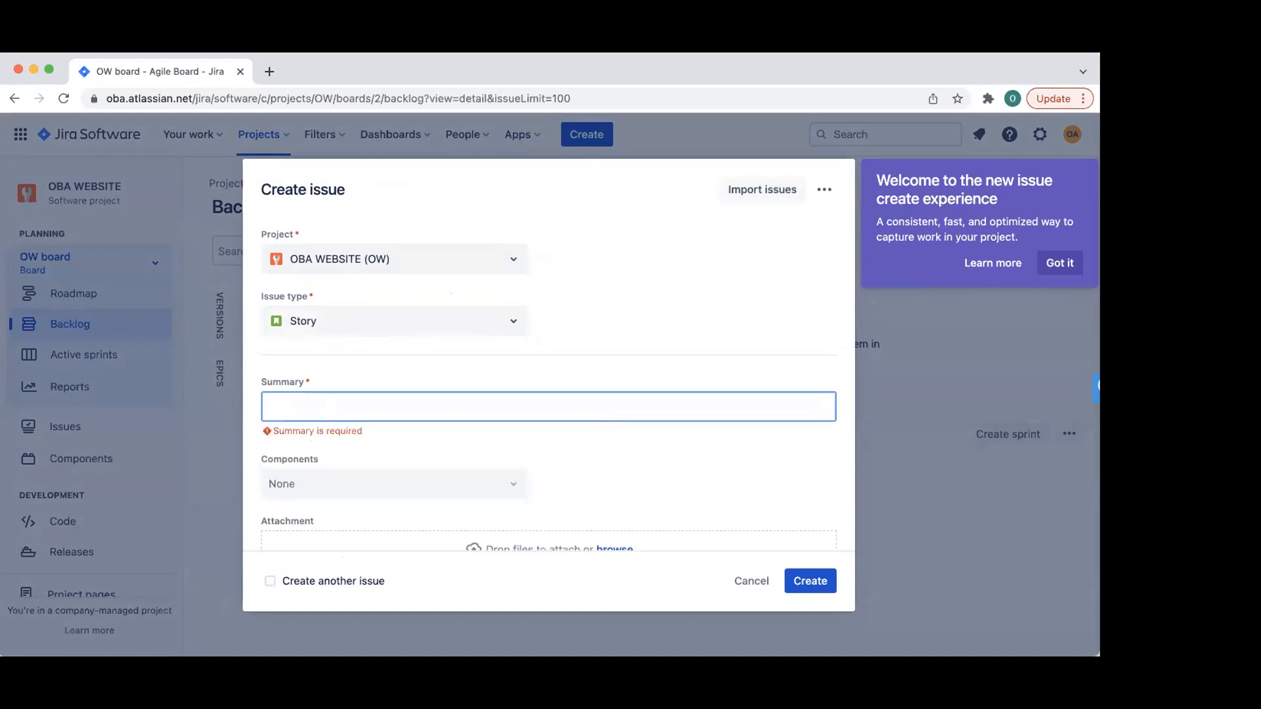
pyautogui.write('LOGIN')
pyautogui.press('BackSpace')
pyautogui.press('BackSpace')
pyautogui.press('BackSpace')
pyautogui.press('BackSpace')
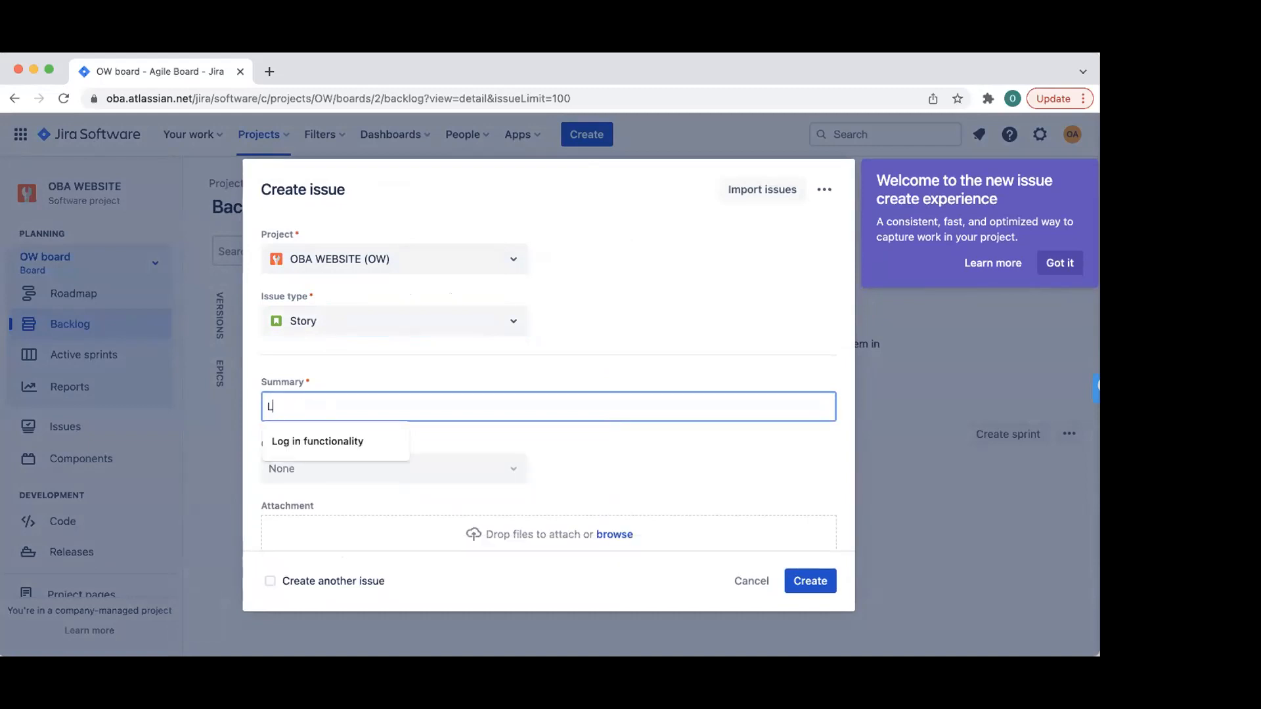
pyautogui.click(317, 442)
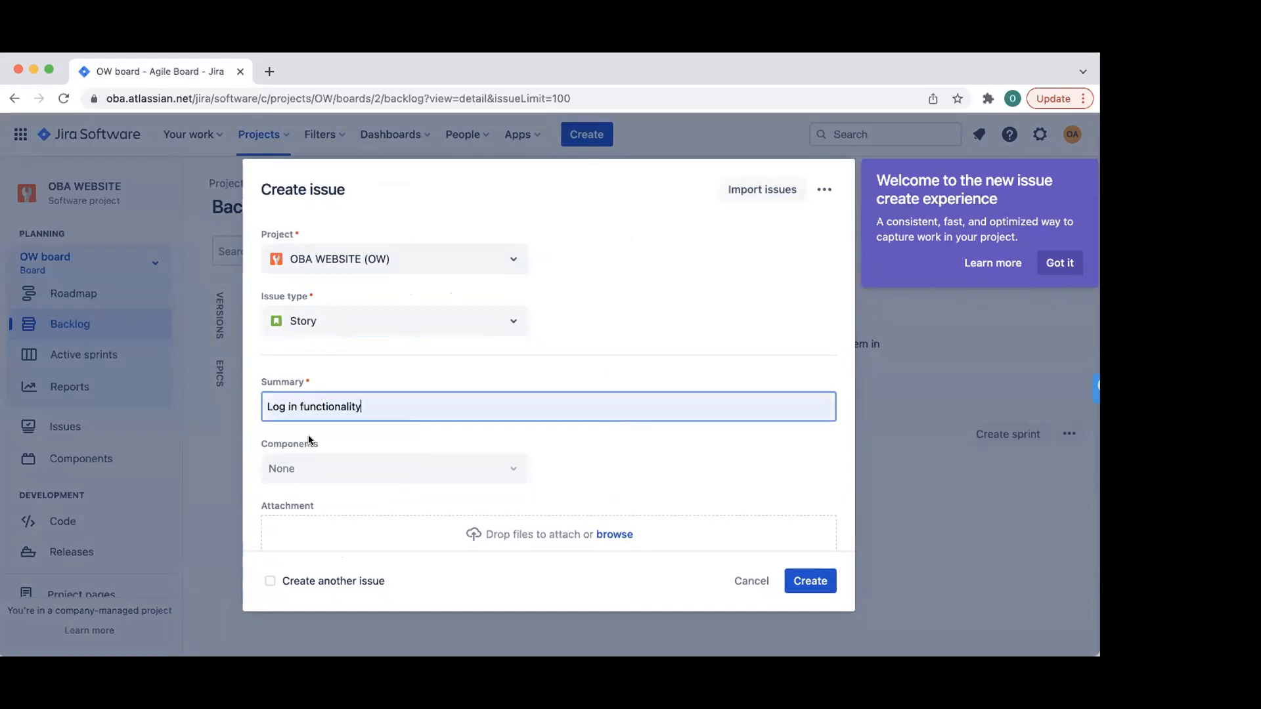
# - Write the user-story description about an OBA Member logging in to the portal for resource access
pyautogui.scroll(-3, 567, 452)
pyautogui.click(473, 443)
pyautogui.write('As')
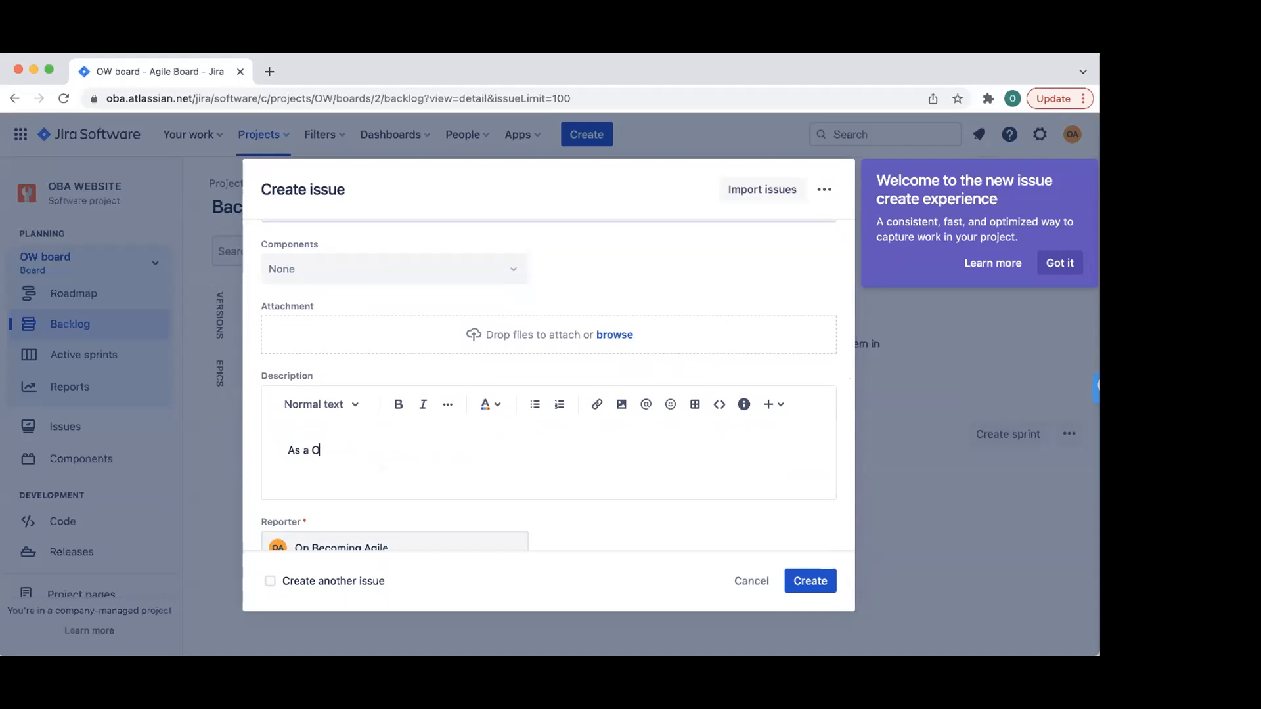
pyautogui.write(' aOBA')
pyautogui.press('BackSpace')
pyautogui.press('BackSpace')
pyautogui.press('BackSpace')
pyautogui.write('OBA Member, I want to')
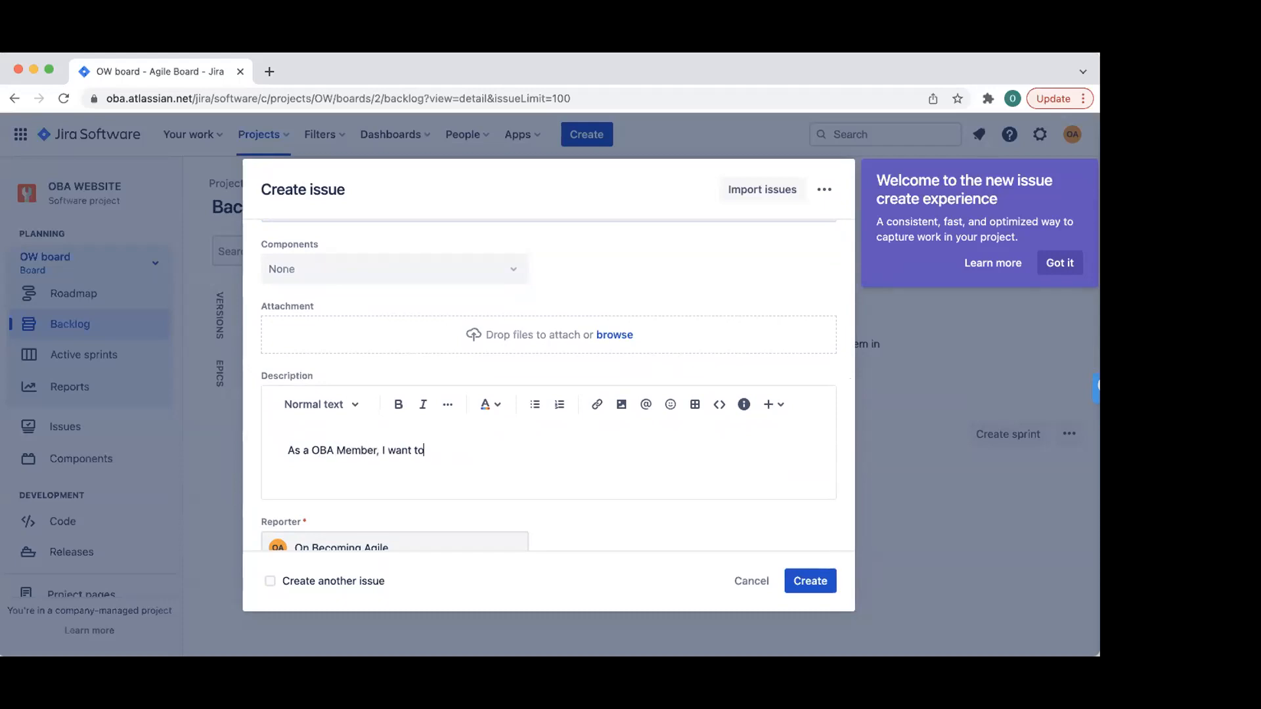
pyautogui.write(' go login to to my')
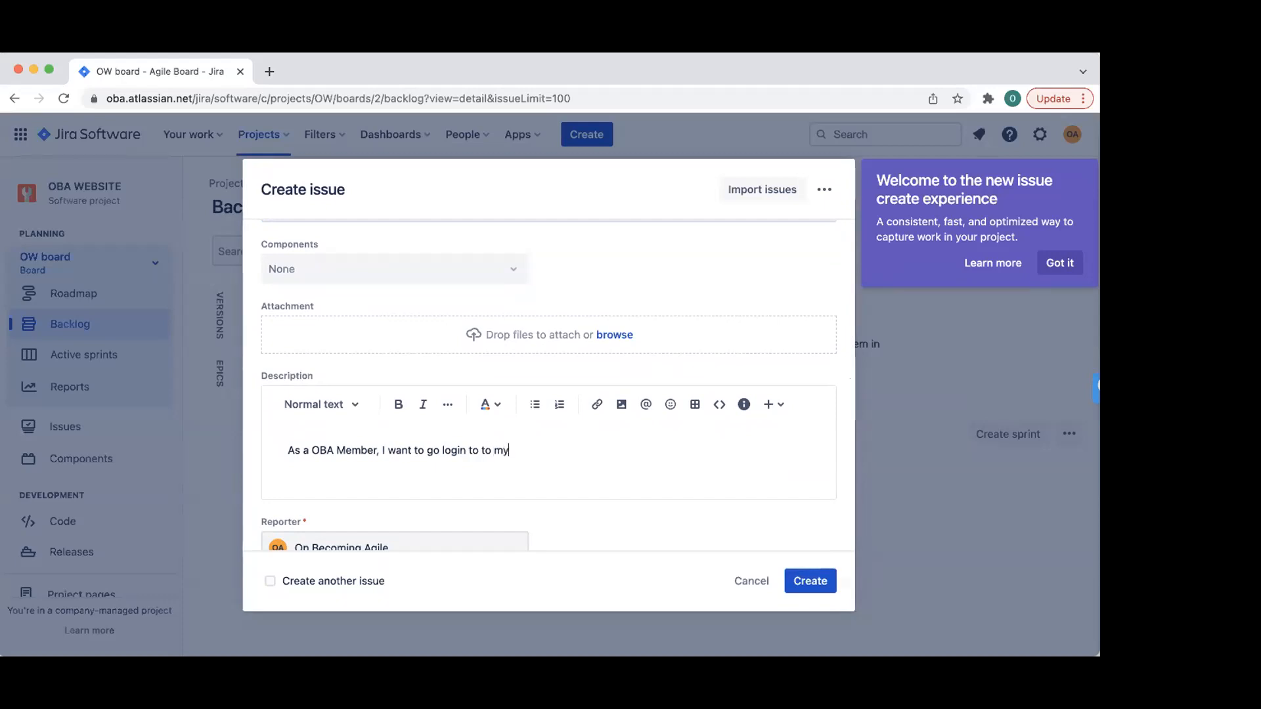
pyautogui.press('BackSpace')
pyautogui.press('BackSpace')
pyautogui.write('the portal, so that I can gain access to the resources')
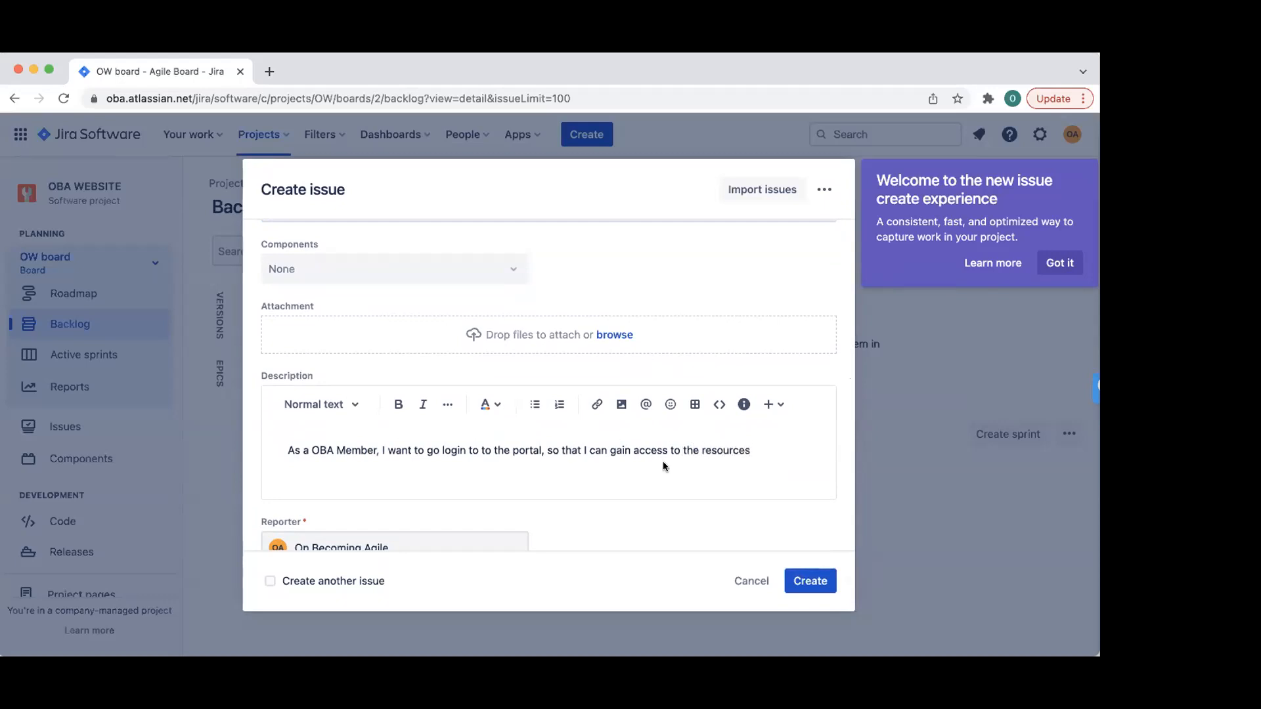
# - Set priority to Highest, leave labels and epic empty, and create the story
pyautogui.scroll(-4, 664, 453)
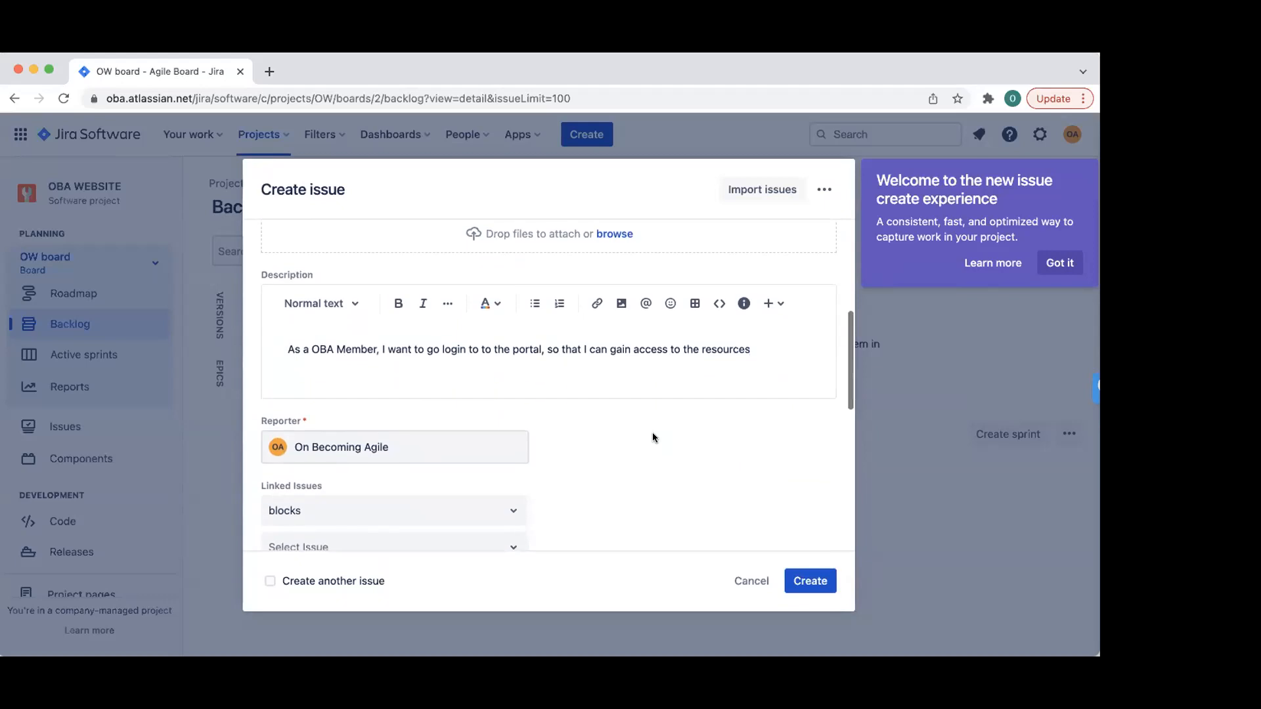
pyautogui.scroll(-3, 636, 432)
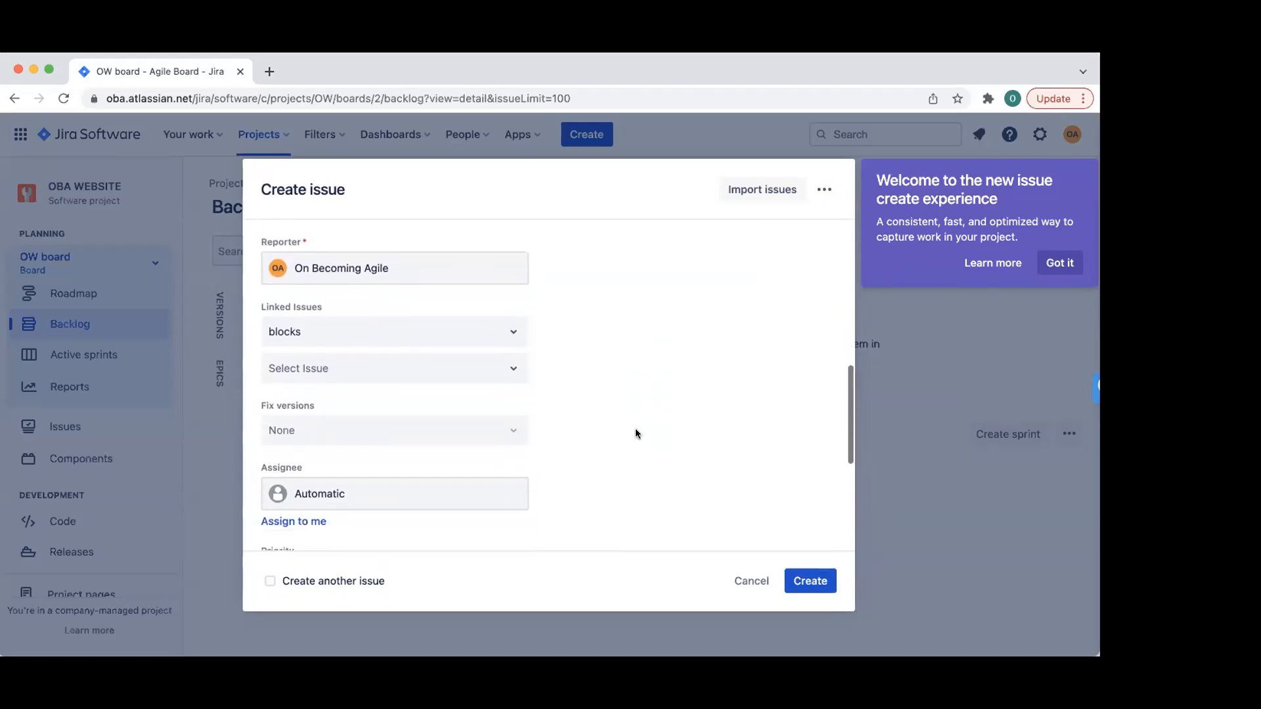
pyautogui.scroll(-2, 636, 434)
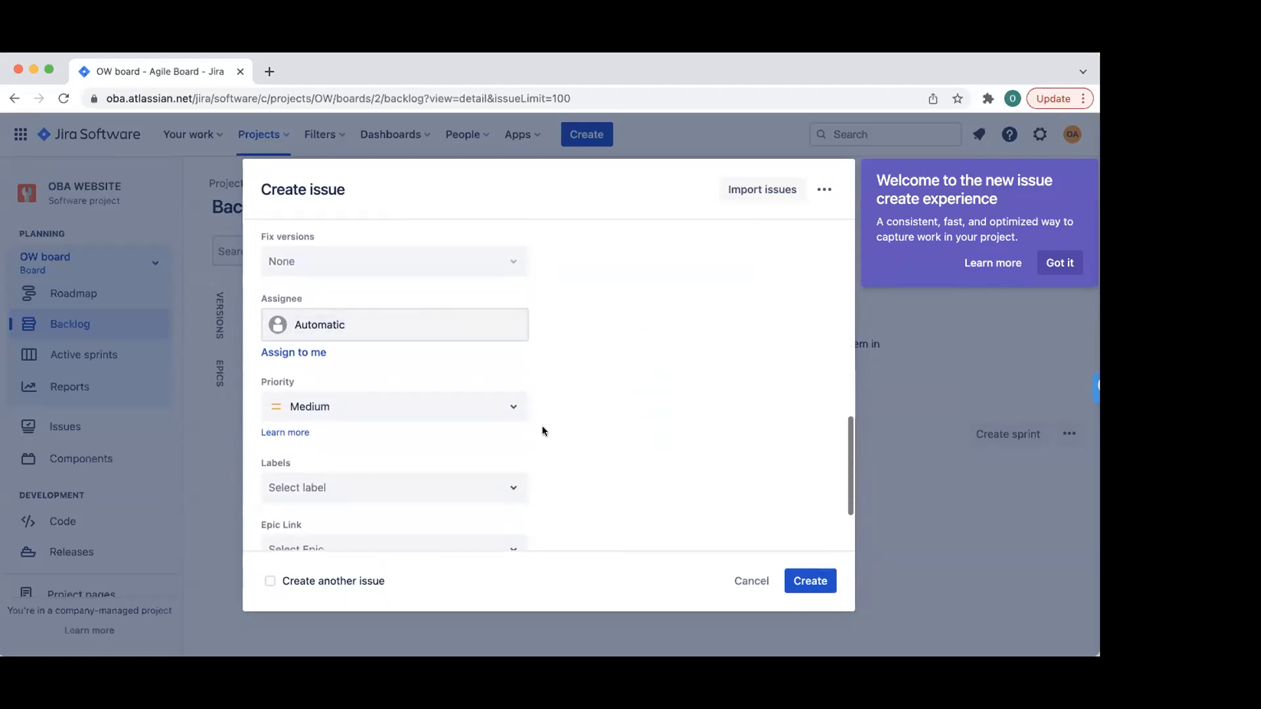
pyautogui.click(443, 406)
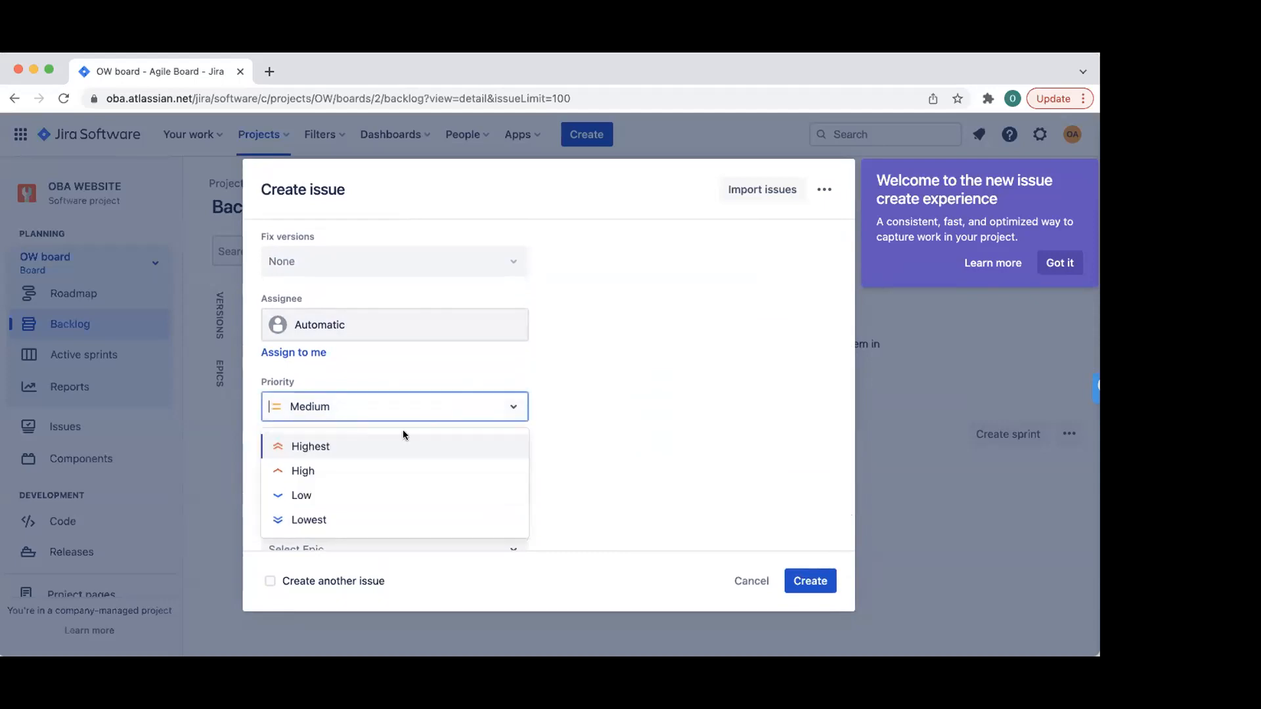
pyautogui.click(365, 446)
pyautogui.scroll(-3, 474, 385)
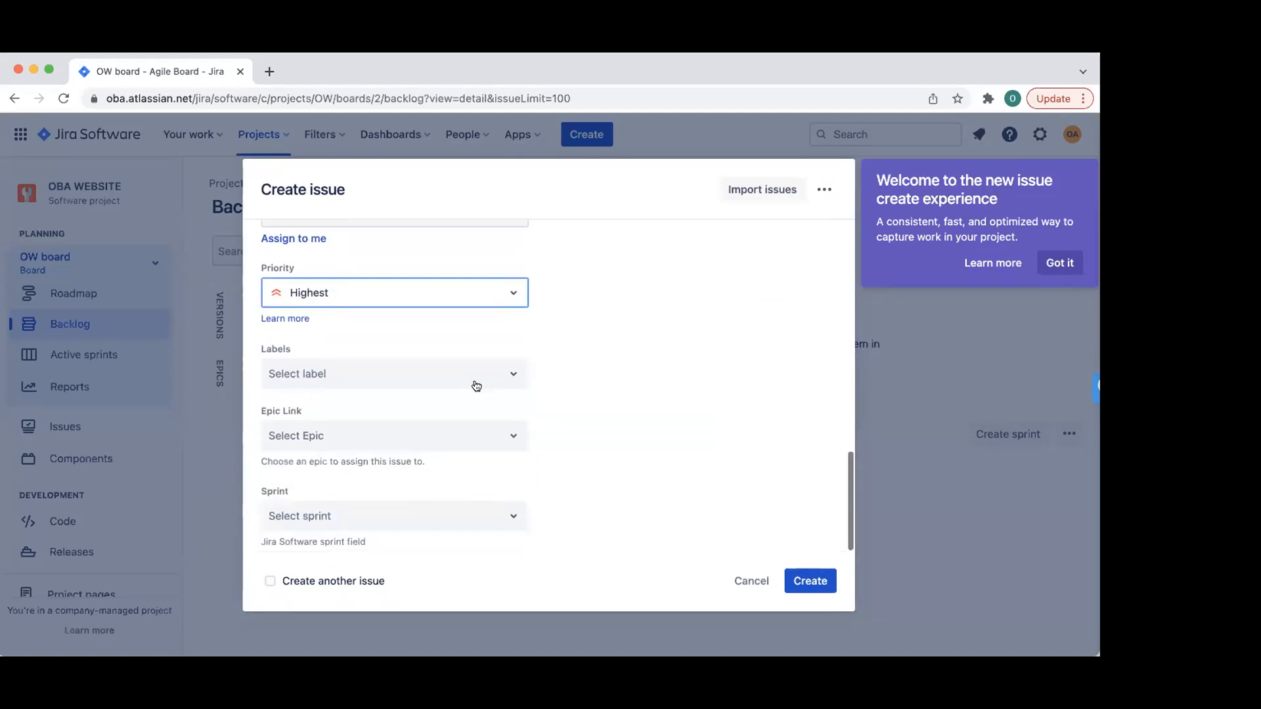
pyautogui.click(477, 373)
pyautogui.click(637, 373)
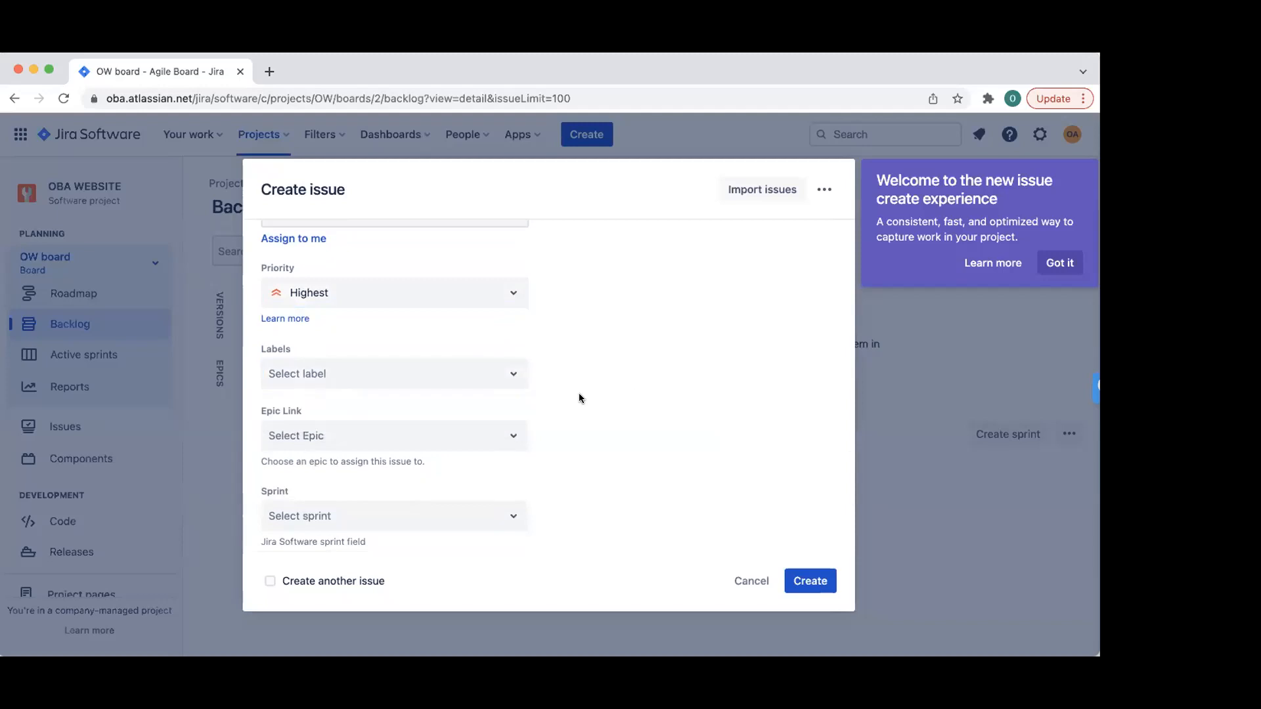
pyautogui.click(443, 435)
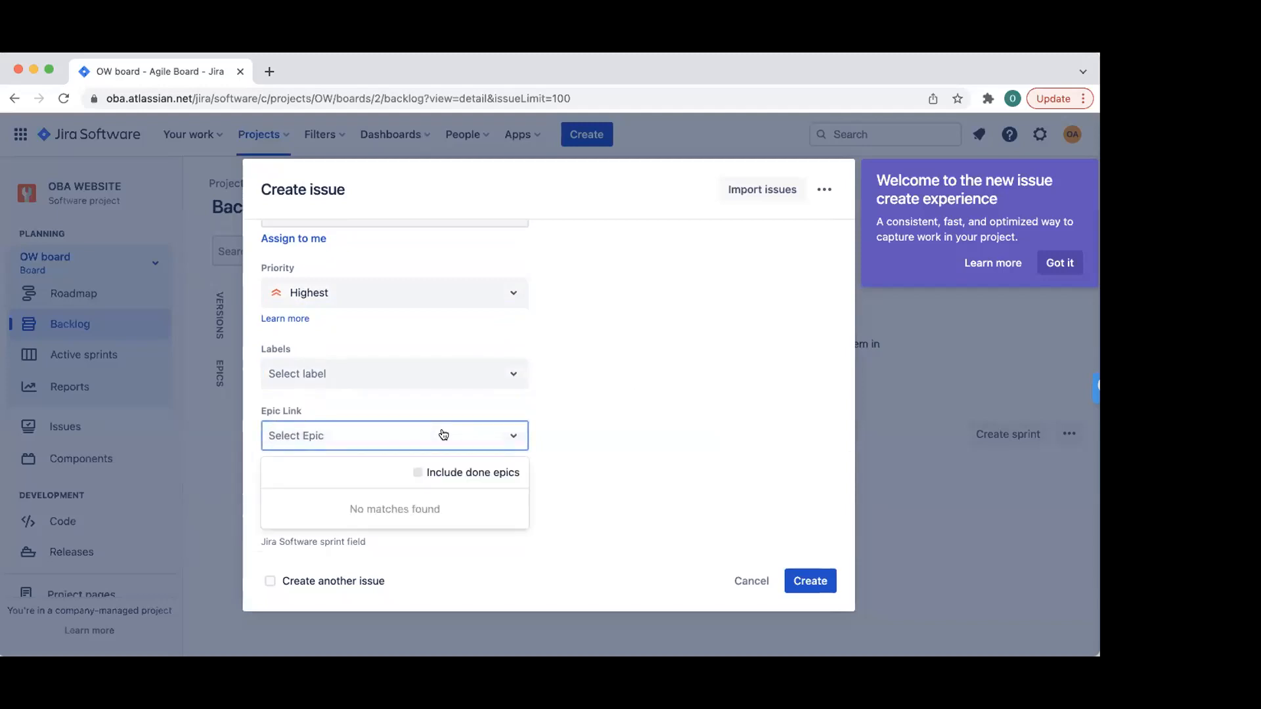
pyautogui.click(635, 406)
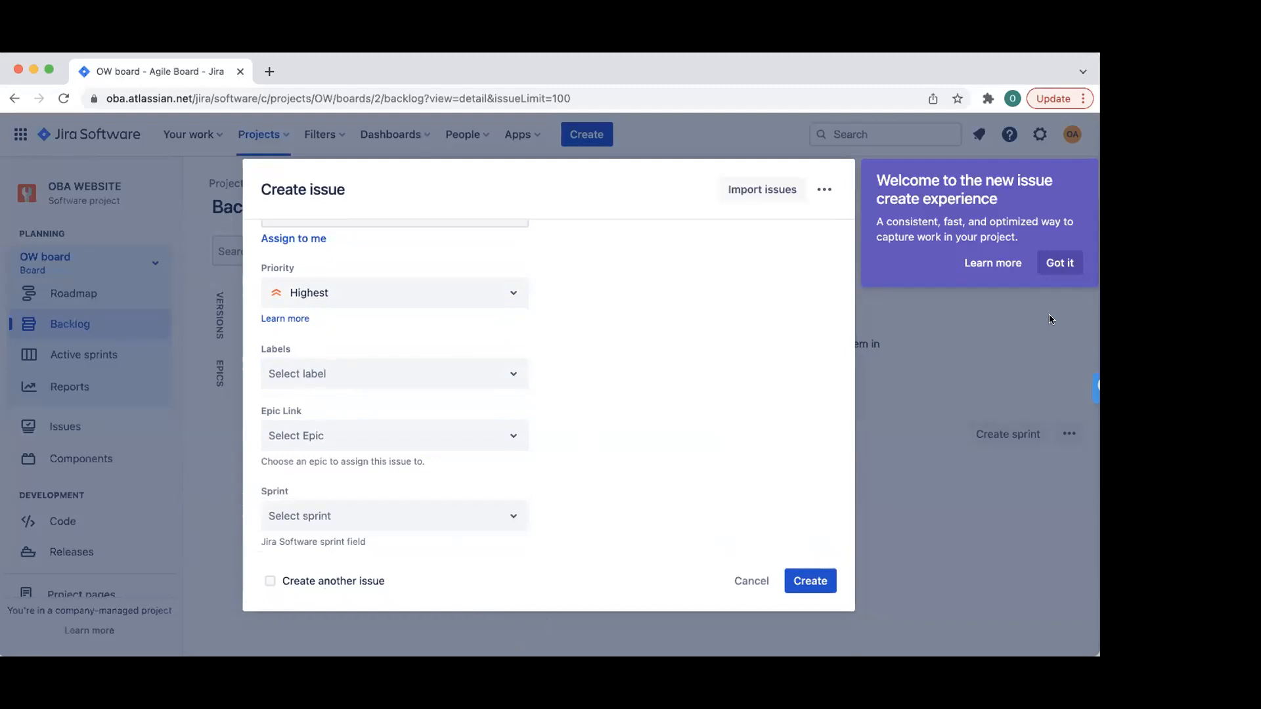
pyautogui.click(829, 582)
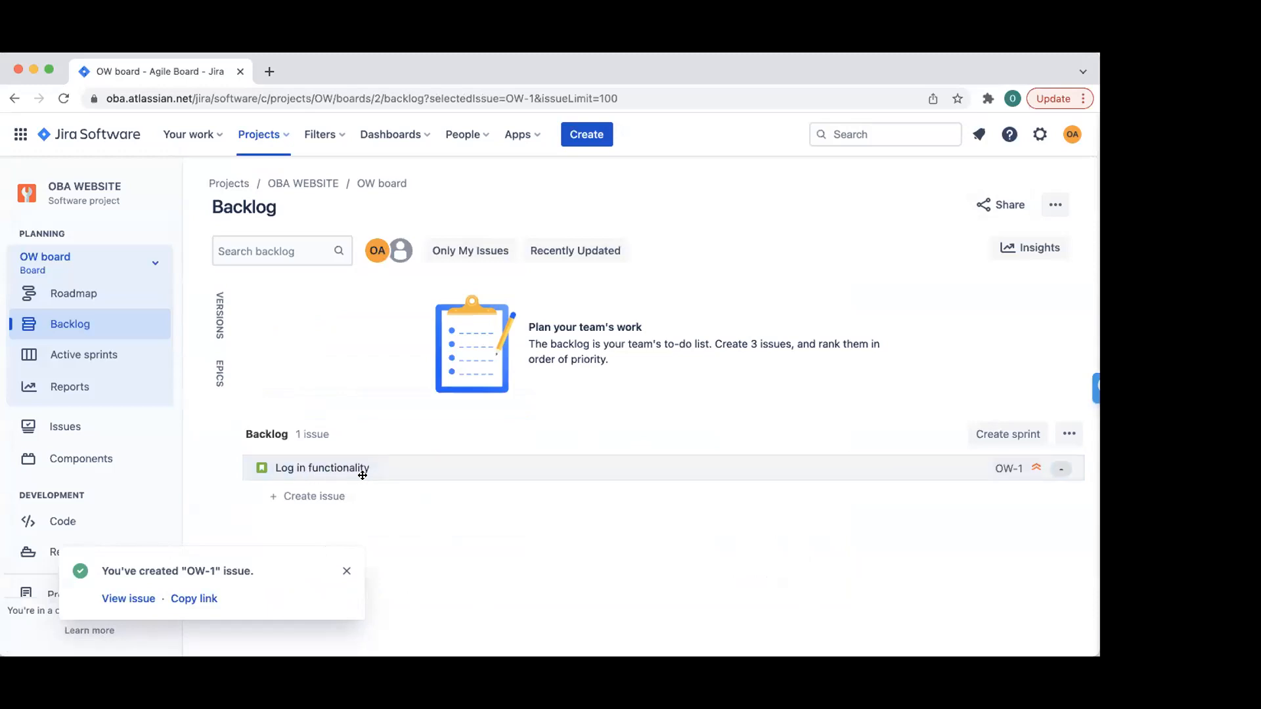
# - Start a Story 'Forgot Password' described as a member resetting their password to regain account access
pyautogui.click(347, 571)
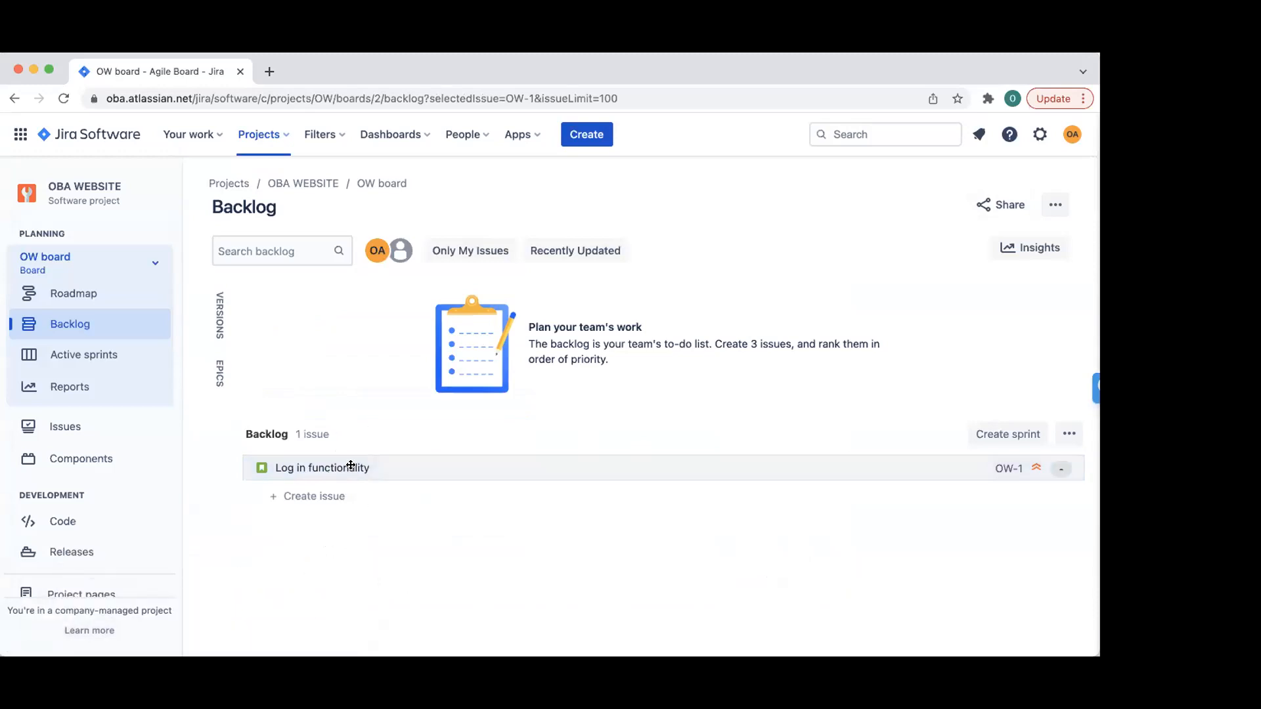
pyautogui.click(586, 134)
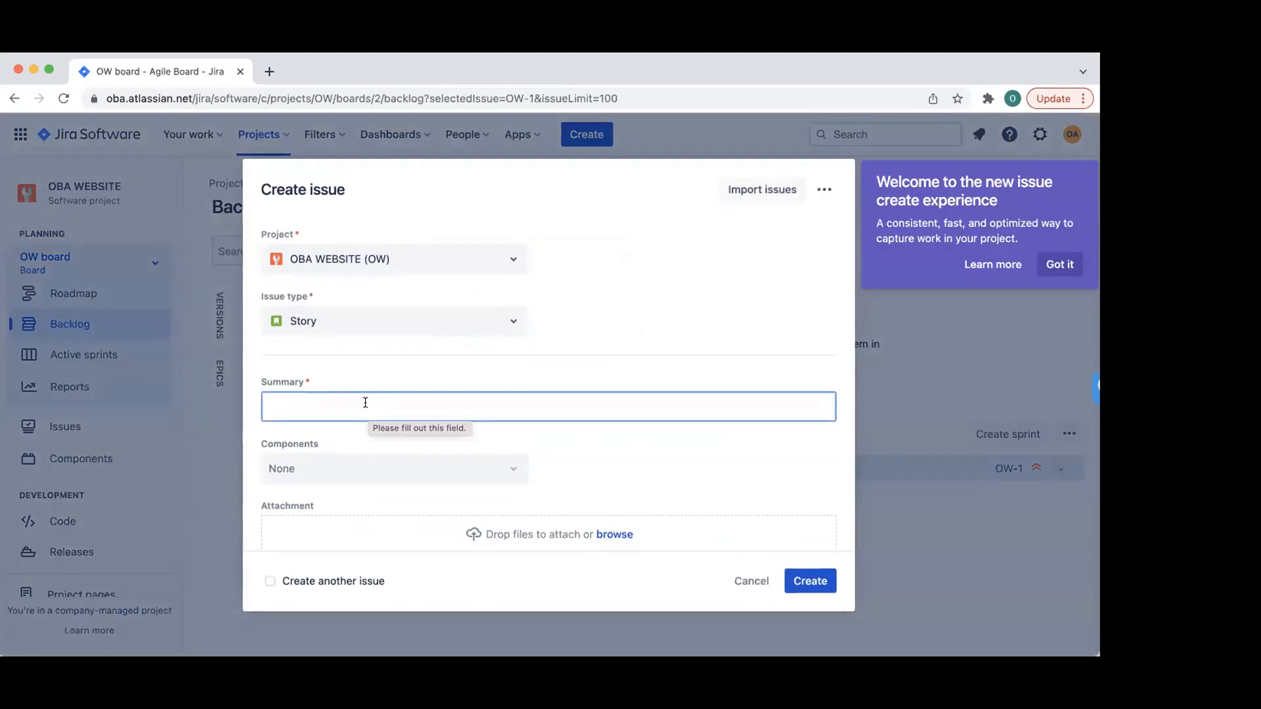
pyautogui.write('Forgot Password')
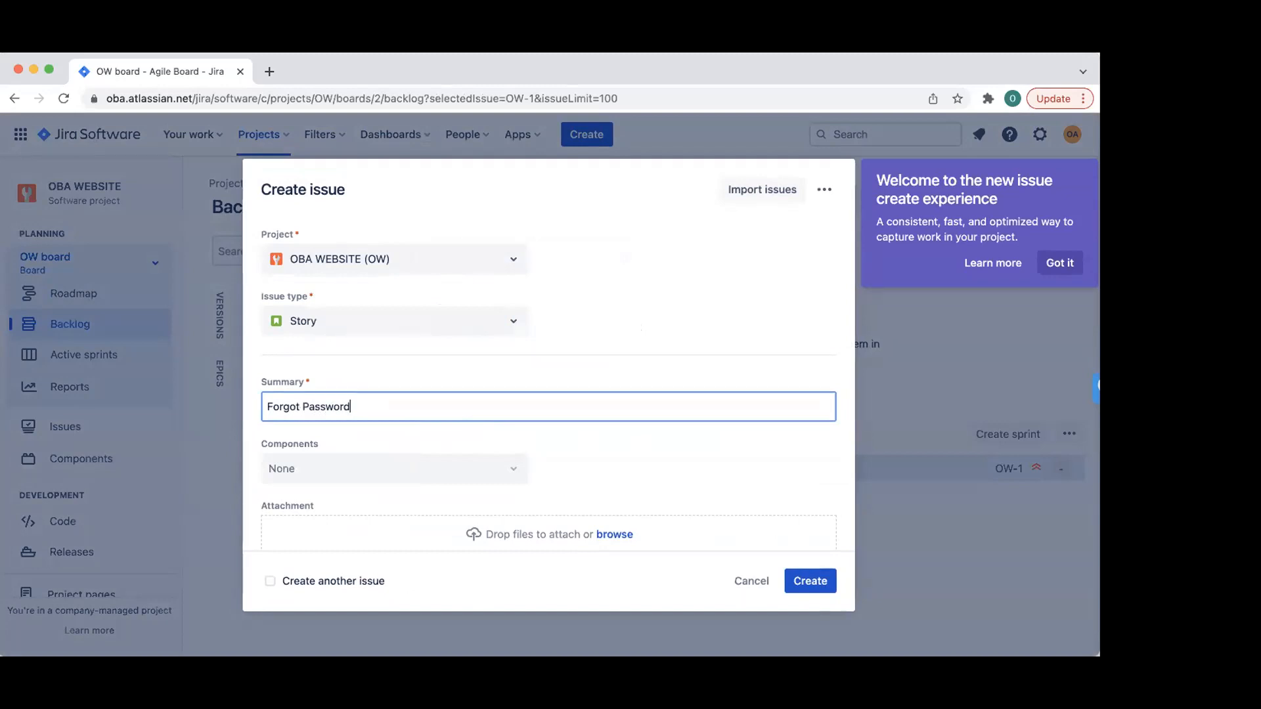
pyautogui.press('Tab')
pyautogui.press('Tab')
pyautogui.scroll(-3, 463, 393)
pyautogui.click(382, 456)
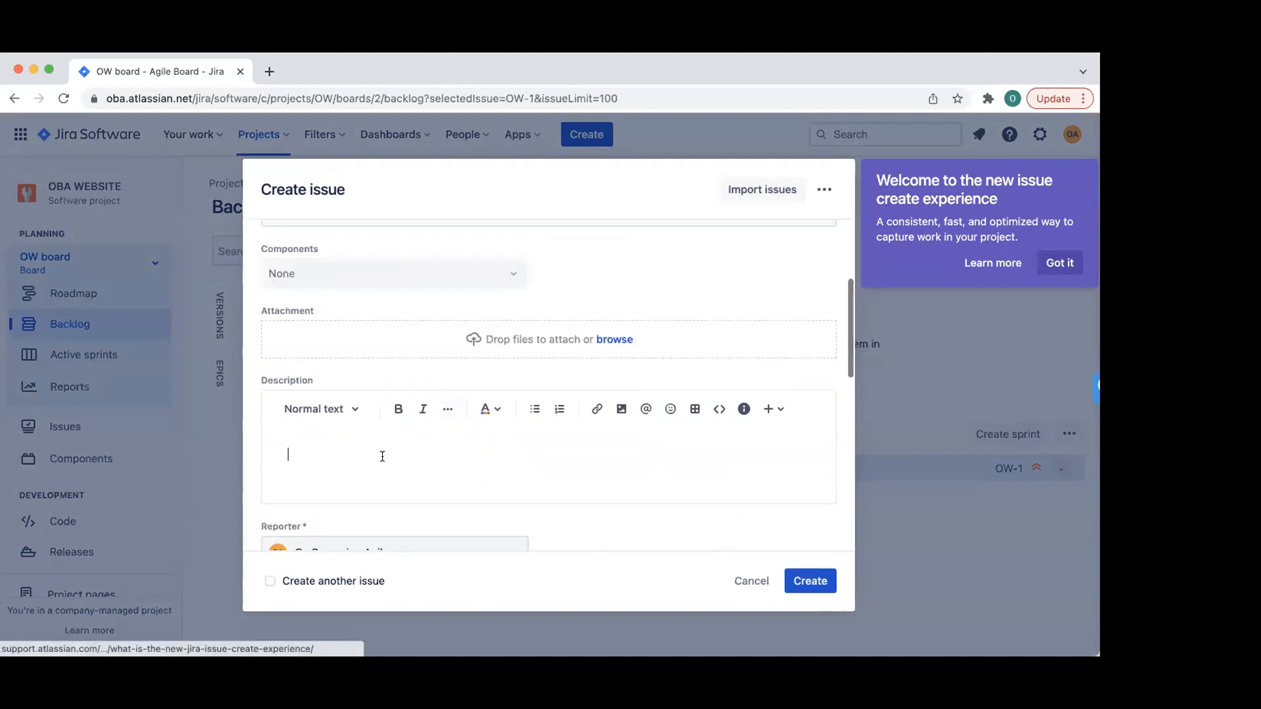
pyautogui.write('As a OBA Member, I want to rese')
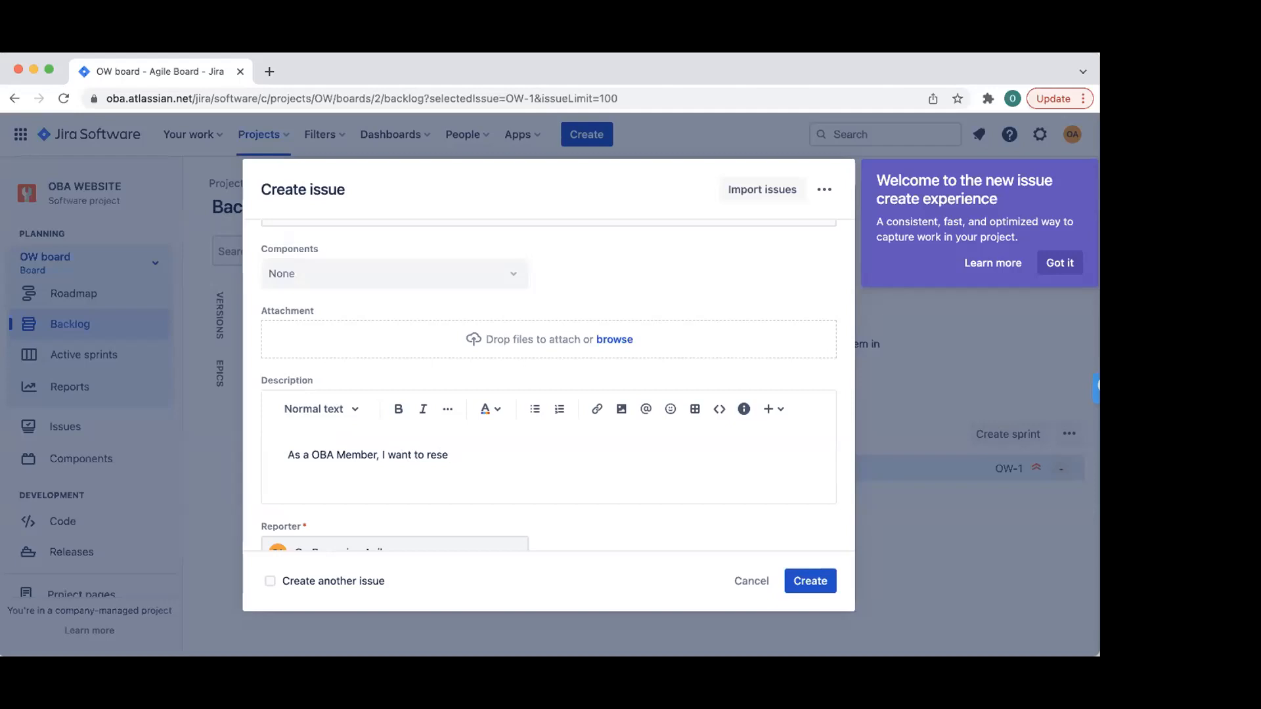
pyautogui.write('t my password, ')
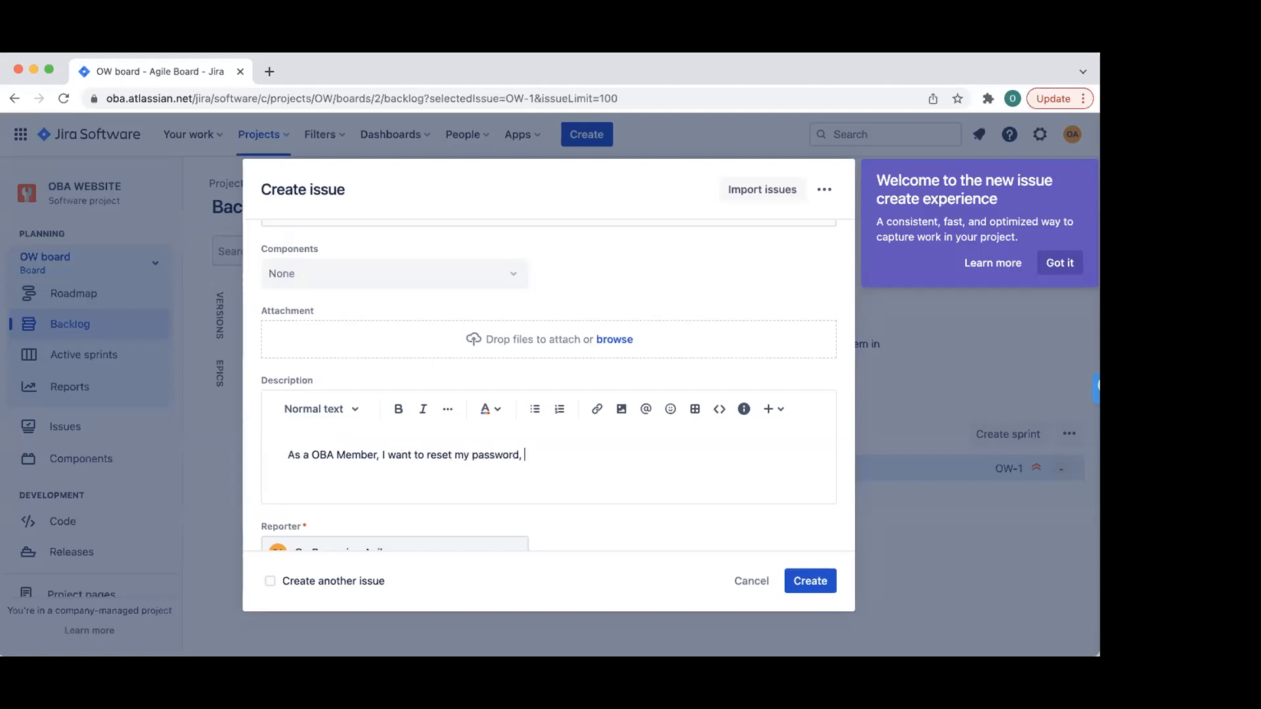
pyautogui.write('so that I can gain access to')
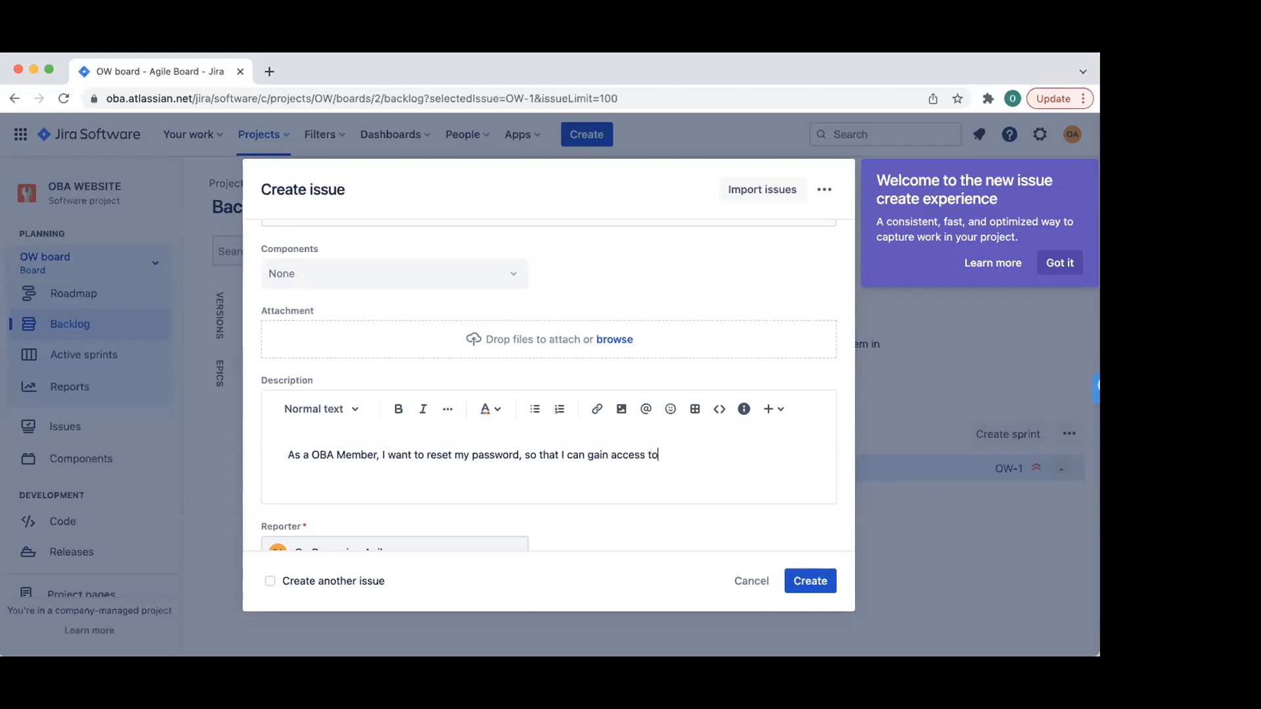
pyautogui.write(' my accoun')
# - Set priority to High, tick Create another issue, and create the story
pyautogui.scroll(-5, 425, 390)
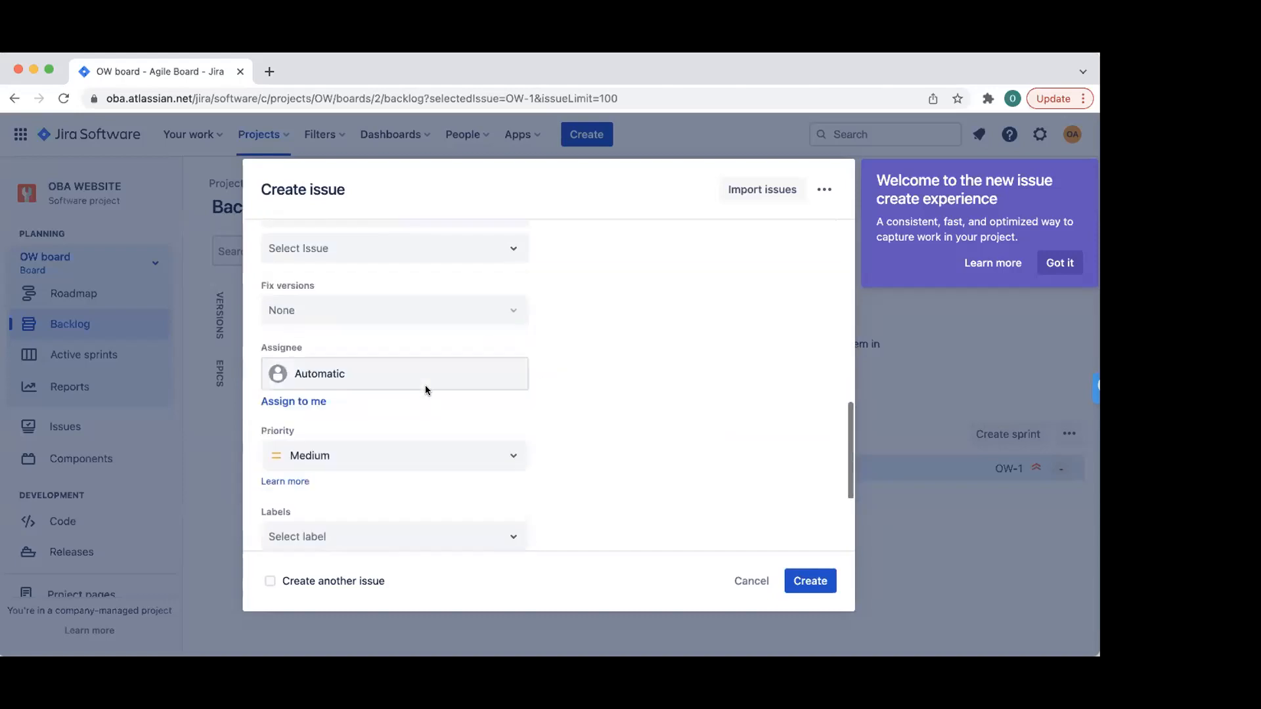
pyautogui.click(457, 459)
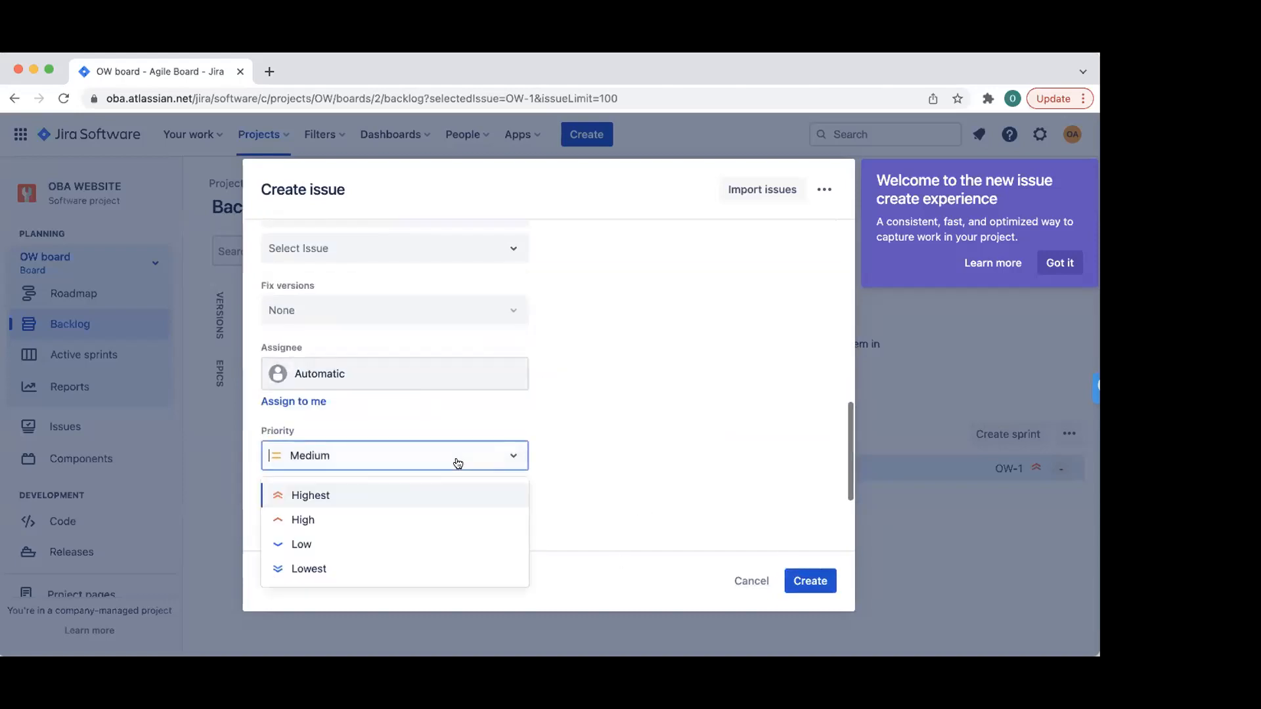
pyautogui.click(309, 520)
pyautogui.scroll(-3, 528, 426)
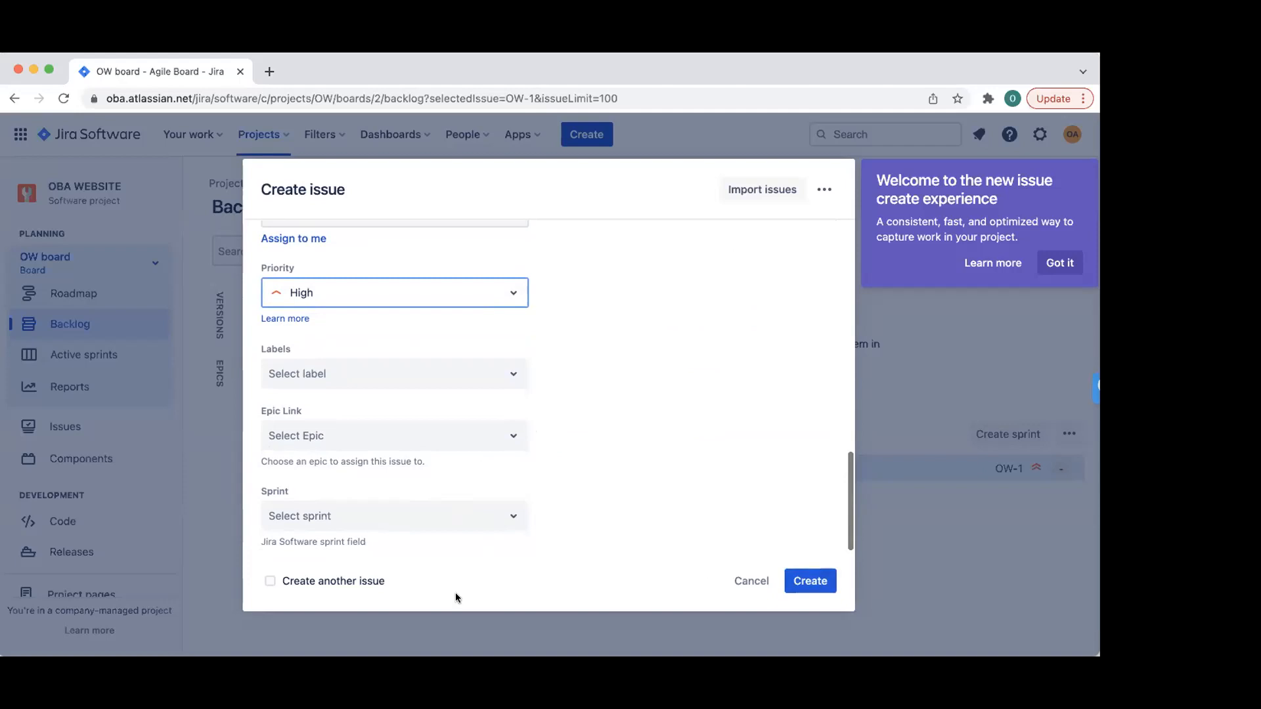
pyautogui.click(269, 582)
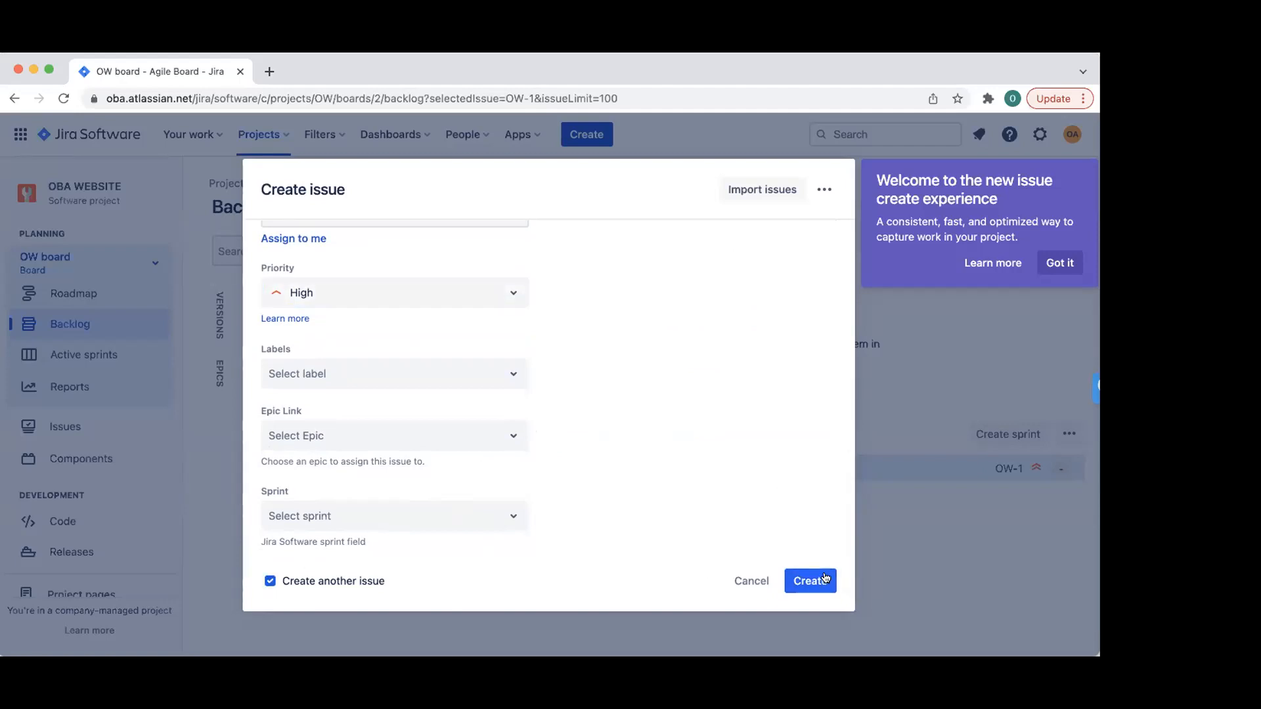
pyautogui.click(819, 582)
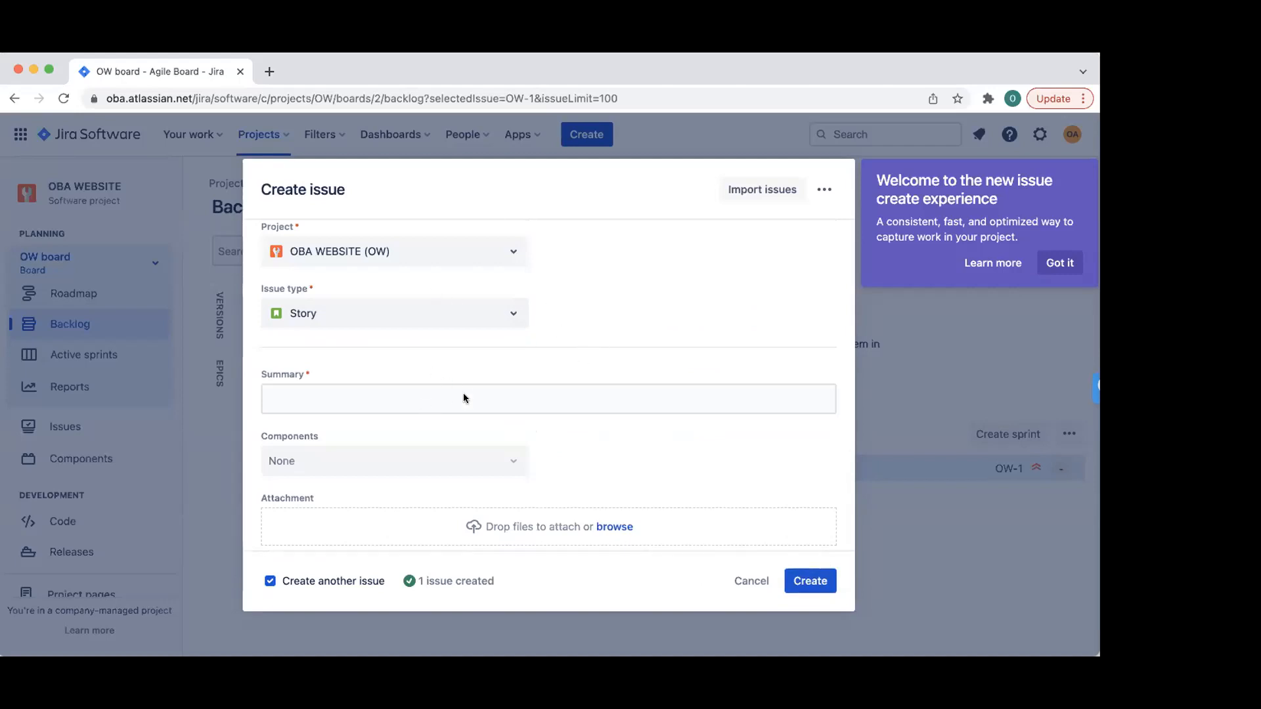
# - Enter the next story's summary 'Update Password'
pyautogui.click(337, 394)
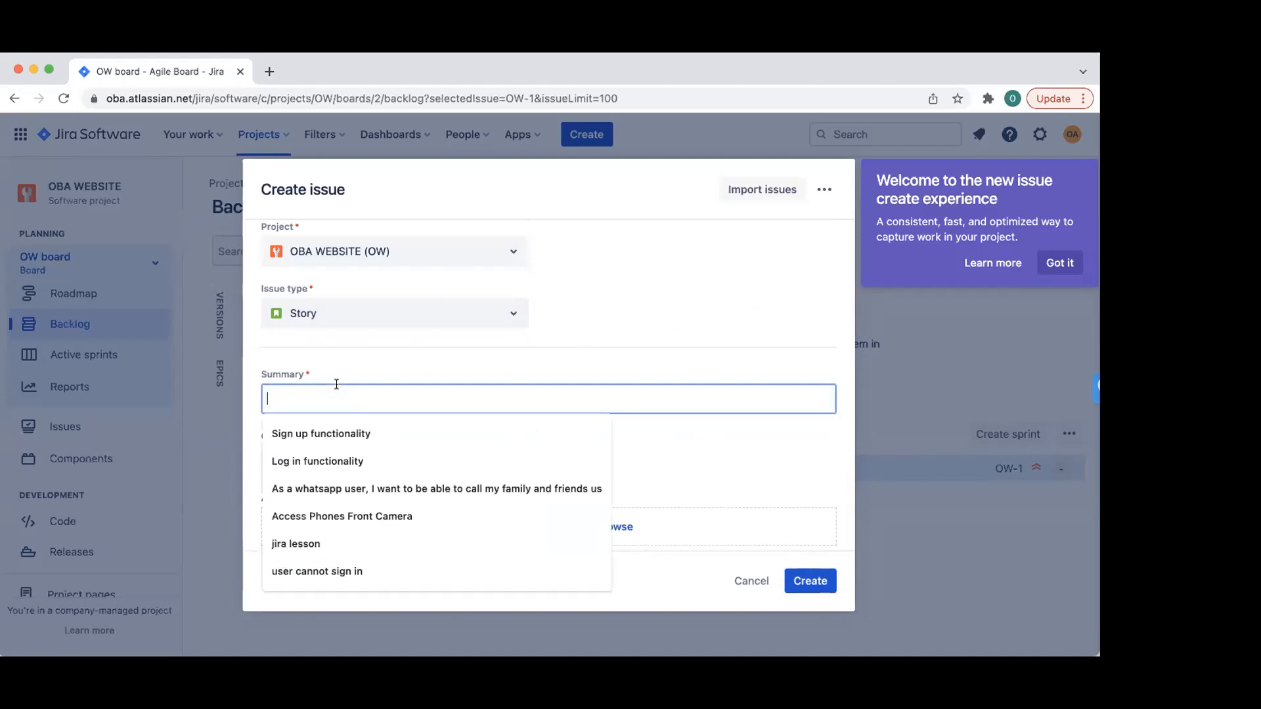
pyautogui.write('U')
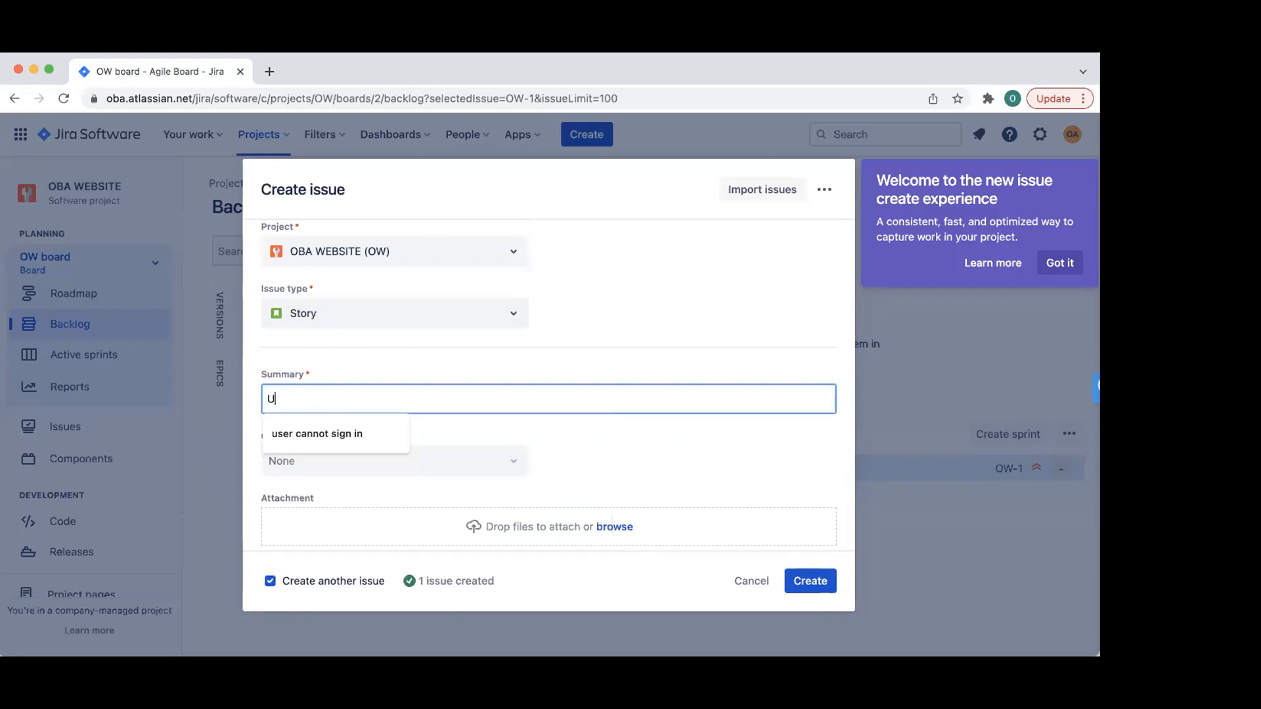
pyautogui.write('pdate Password')
pyautogui.press('Tab')
pyautogui.press('Tab')
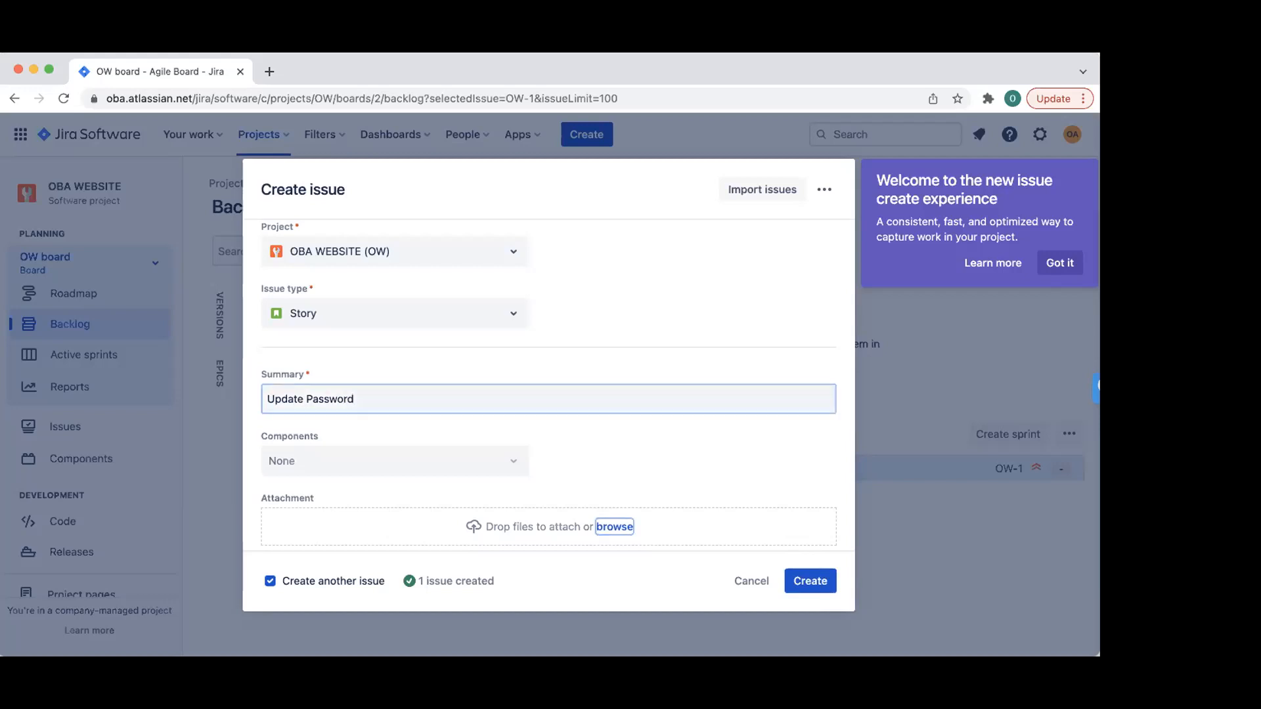
# - Describe it as a member updating the default password to avoid compromise by hackers
pyautogui.scroll(-1, 415, 414)
pyautogui.click(410, 407)
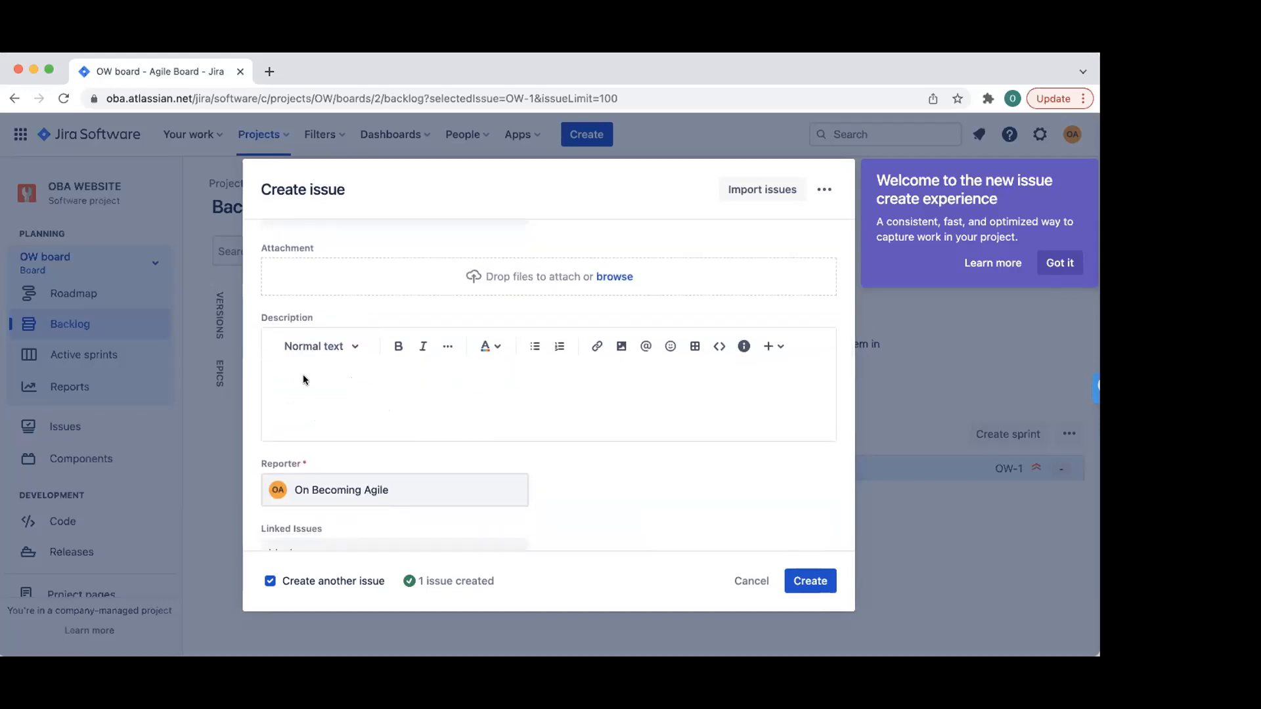
pyautogui.write('As a OBA Membe')
pyautogui.press('BackSpace')
pyautogui.write('ber, I want to')
pyautogui.write('be able to update my password, so that I can change y')
pyautogui.press('BackSpace')
pyautogui.write('my def')
pyautogui.write('auly')
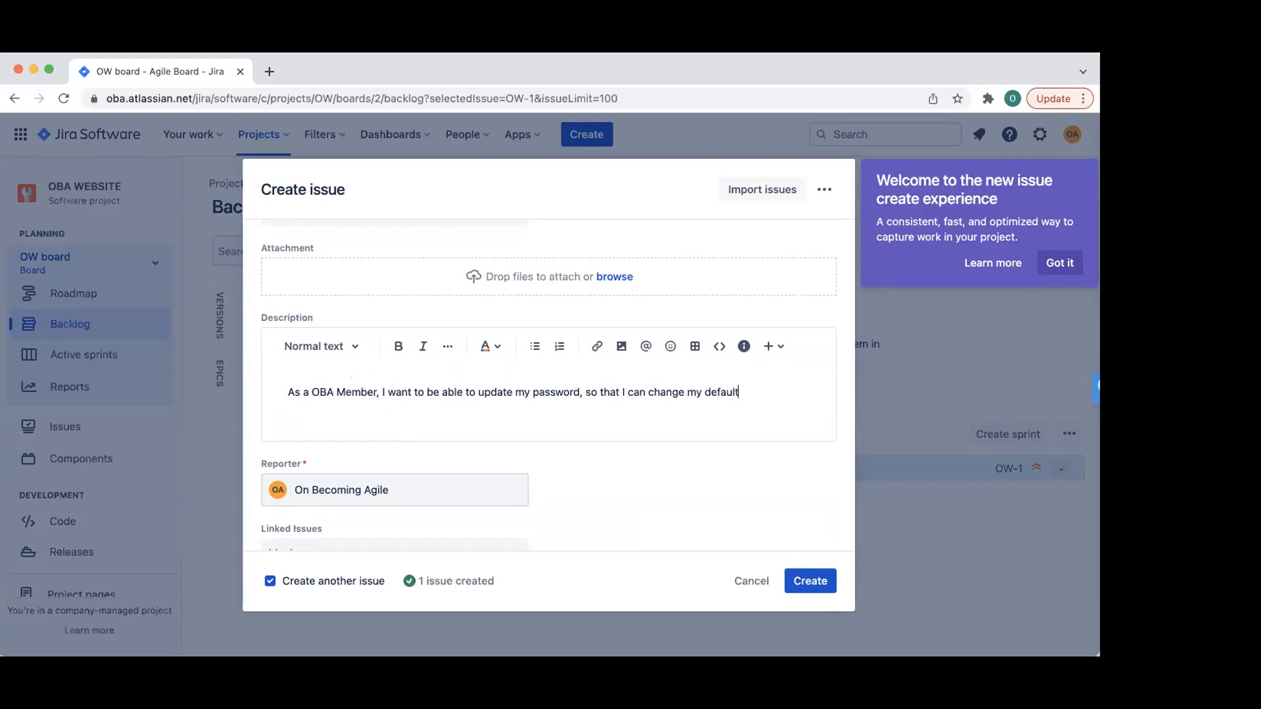
pyautogui.write(' in order to avoin')
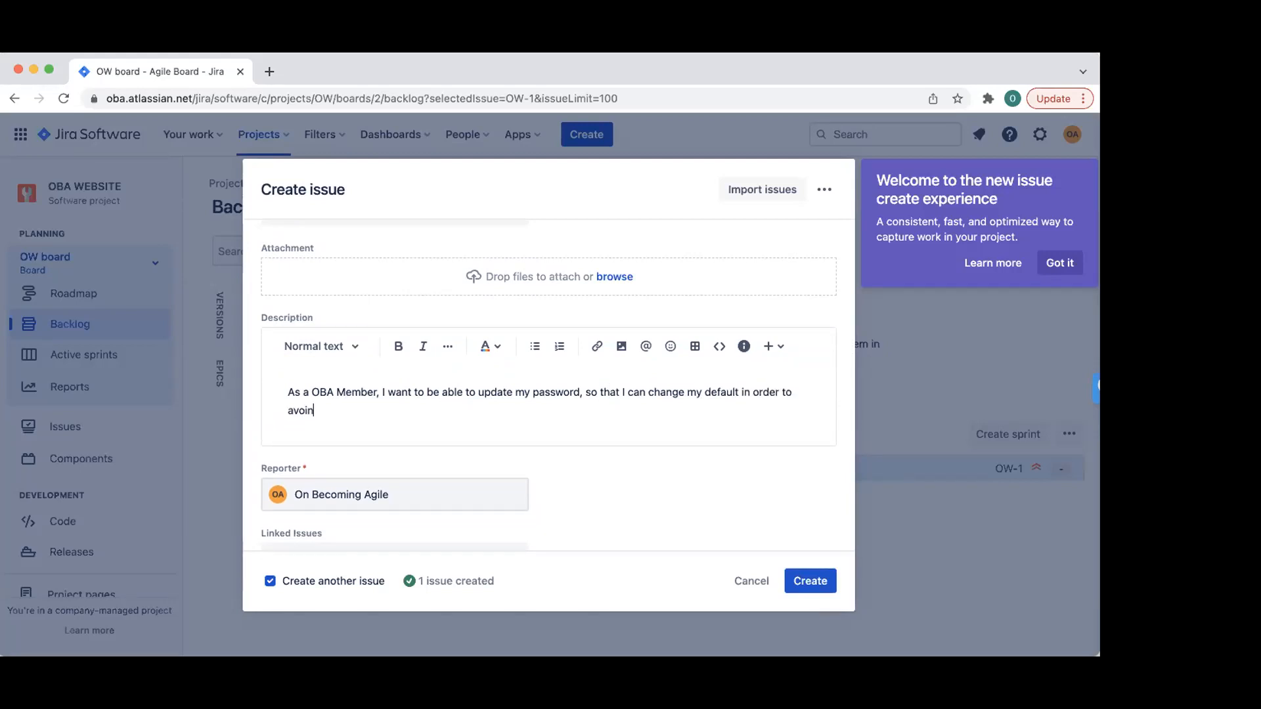
pyautogui.write(' be')
pyautogui.press('BackSpace')
pyautogui.press('BackSpace')
pyautogui.write('it being compromised by hackers')
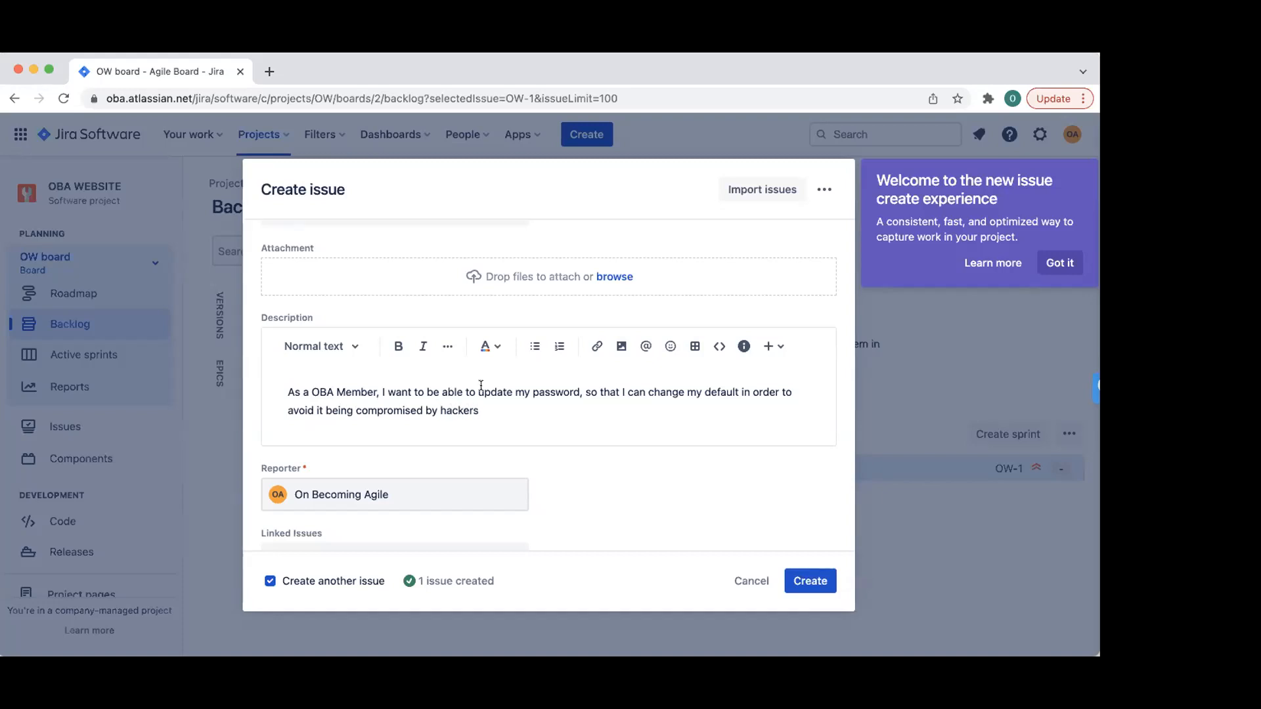
# - Set priority to Low, untick Create another issue, and create the story
pyautogui.scroll(-5, 590, 453)
pyautogui.click(513, 478)
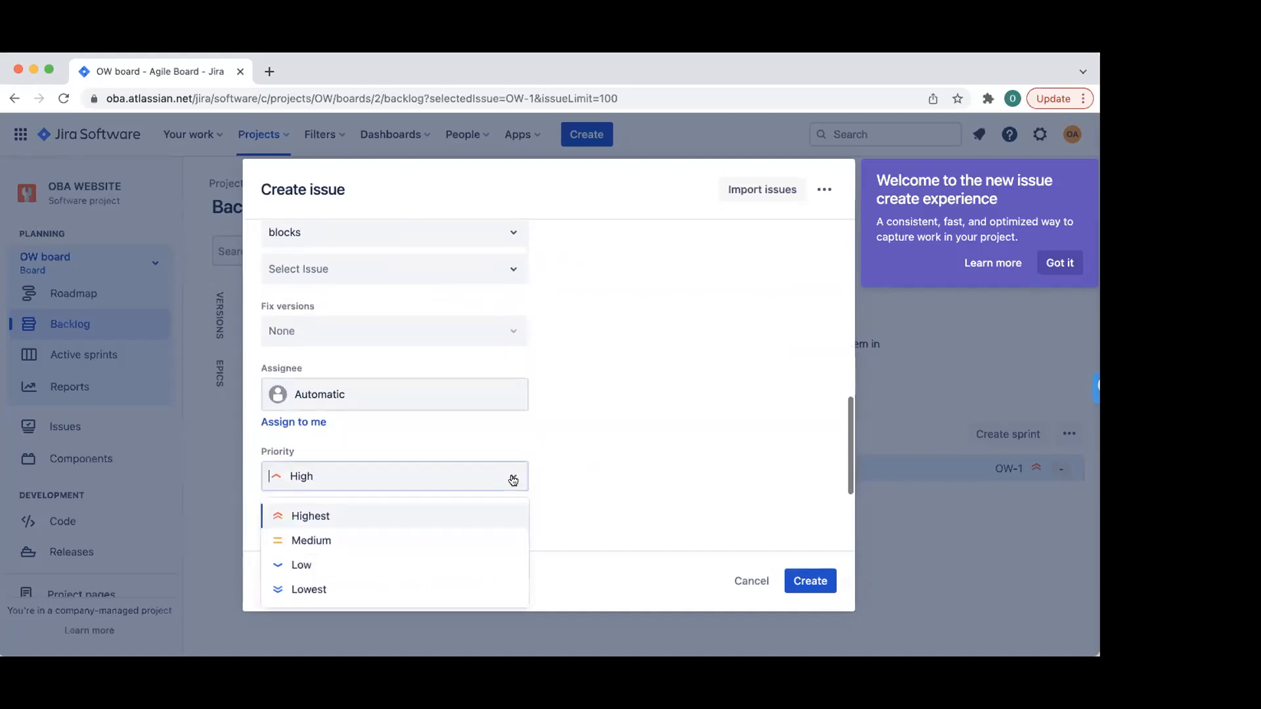
pyautogui.scroll(-3, 431, 317)
pyautogui.click(416, 347)
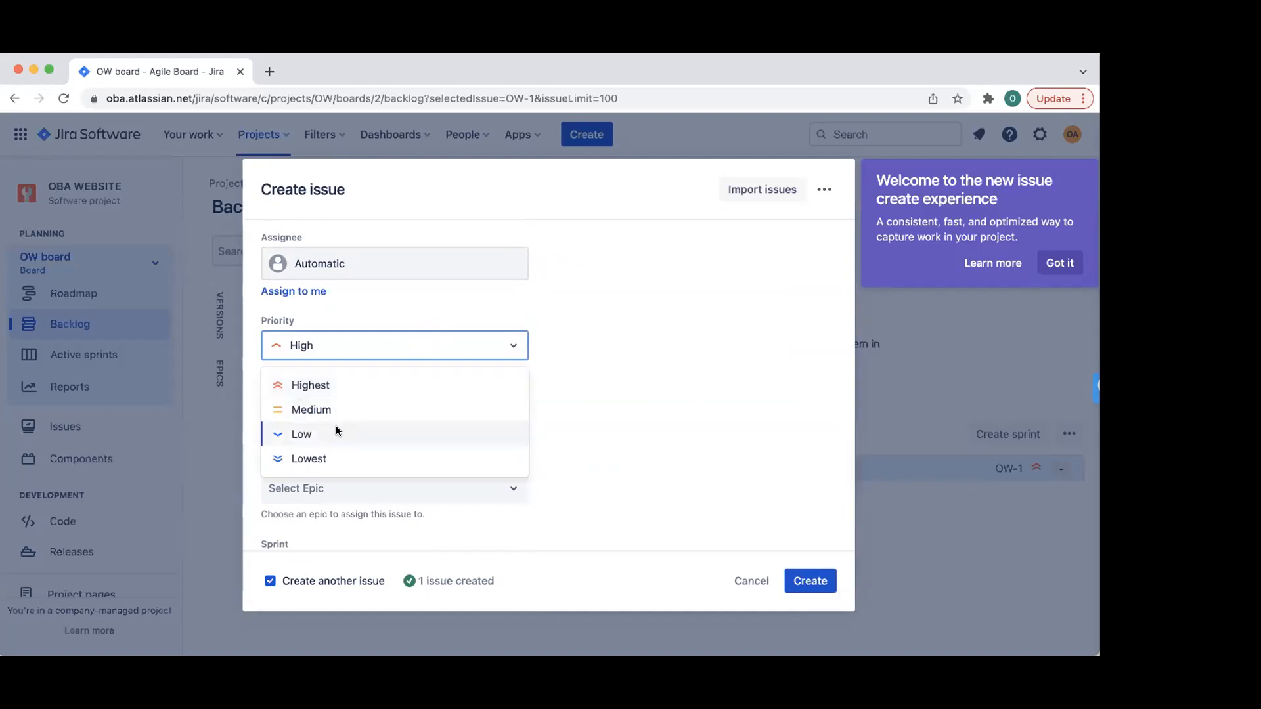
pyautogui.click(322, 437)
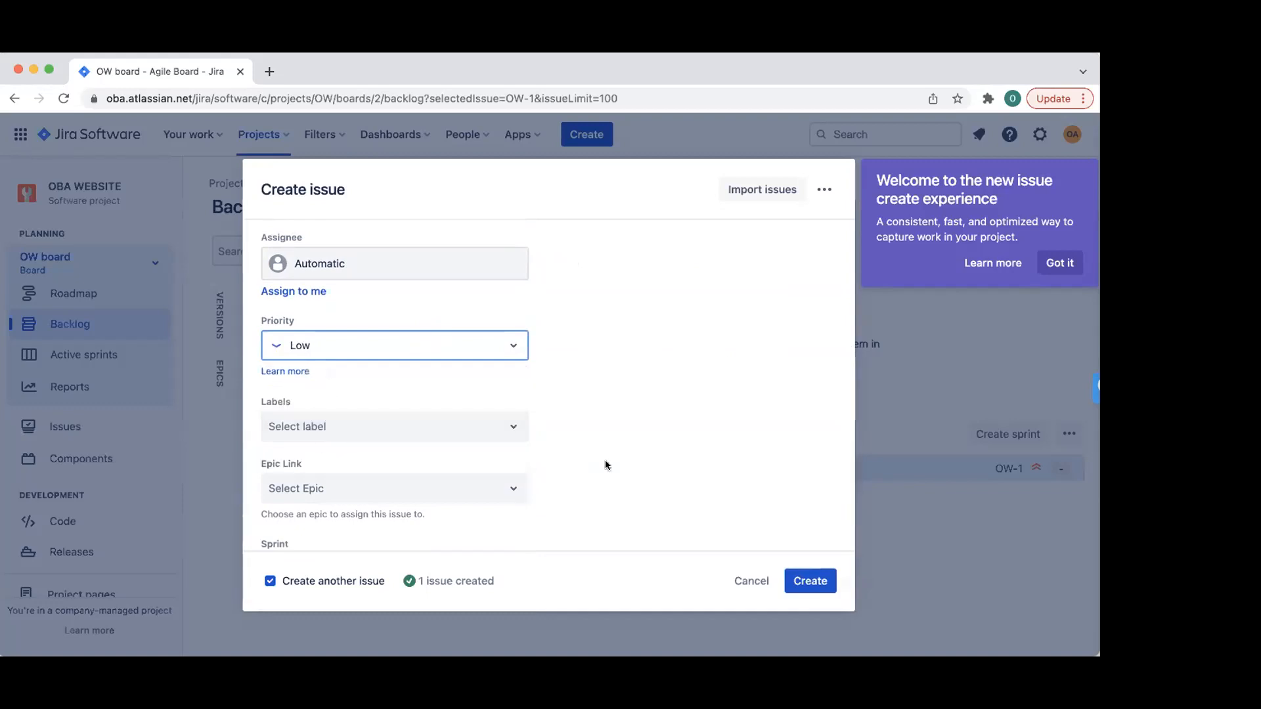
pyautogui.scroll(-1, 605, 465)
pyautogui.click(269, 582)
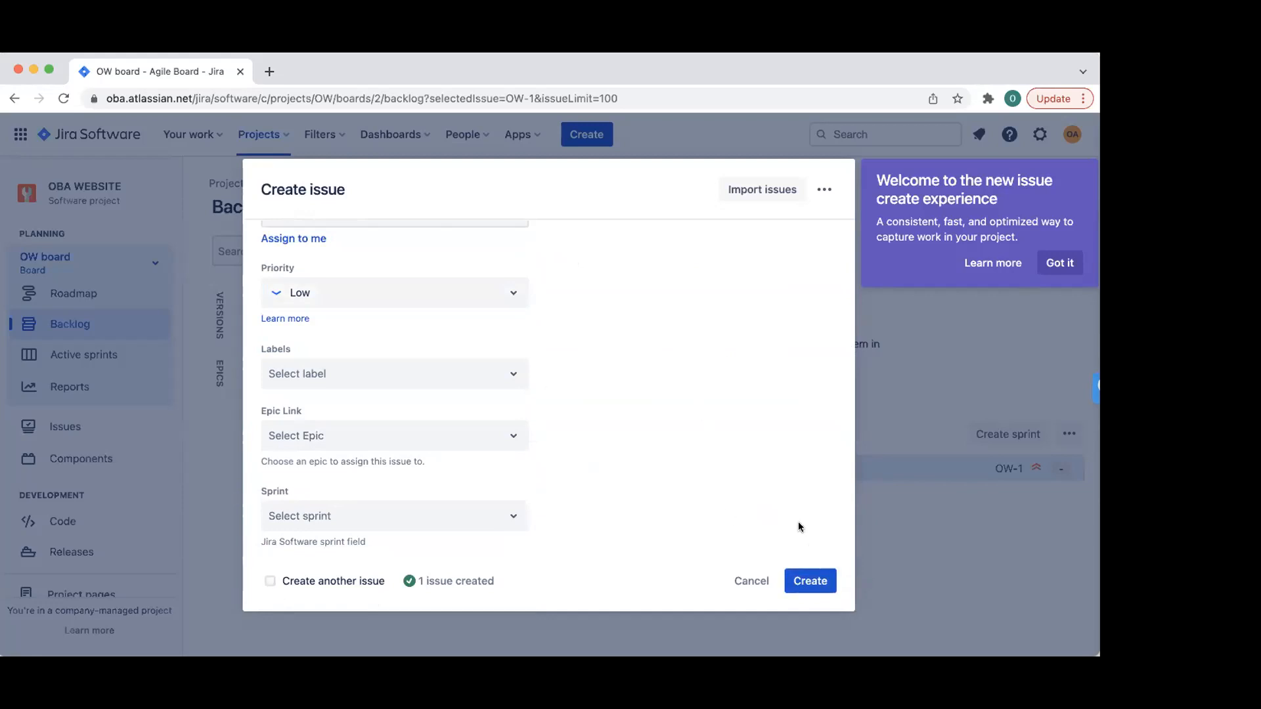
pyautogui.click(808, 586)
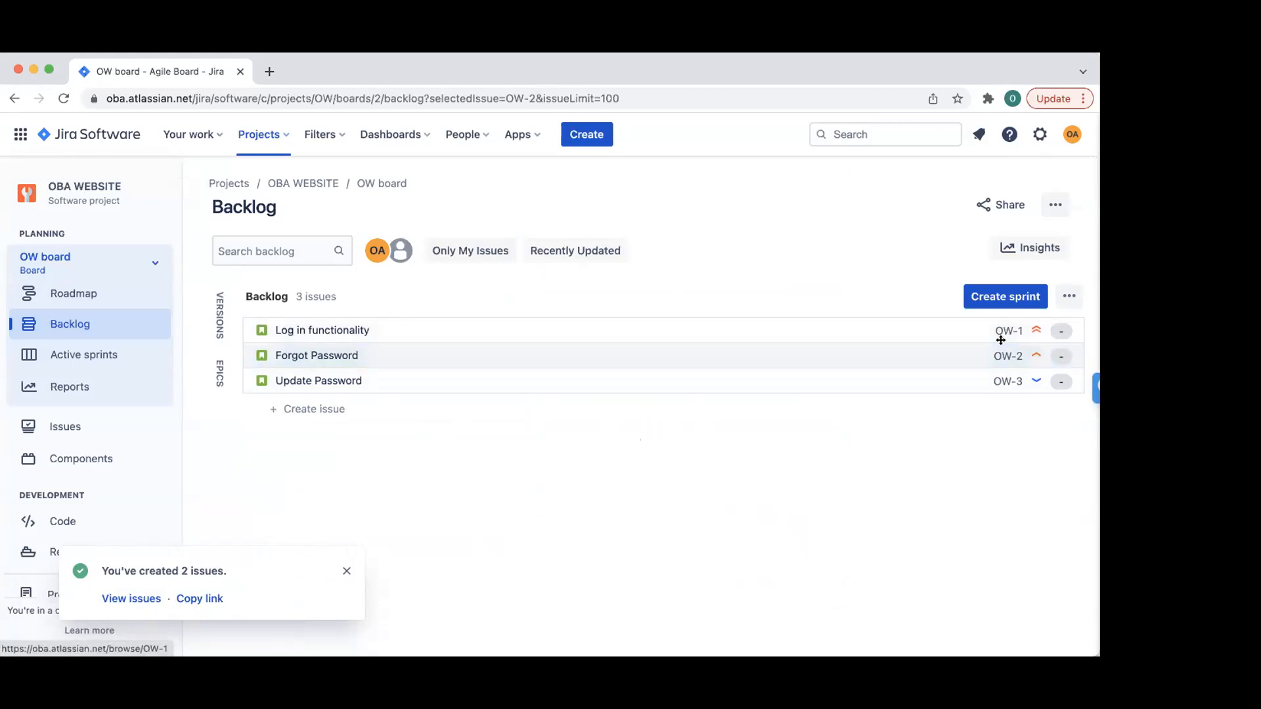
# - Select the Forgot Password story and close the 'You've created 2 issues' notice
pyautogui.click(818, 365)
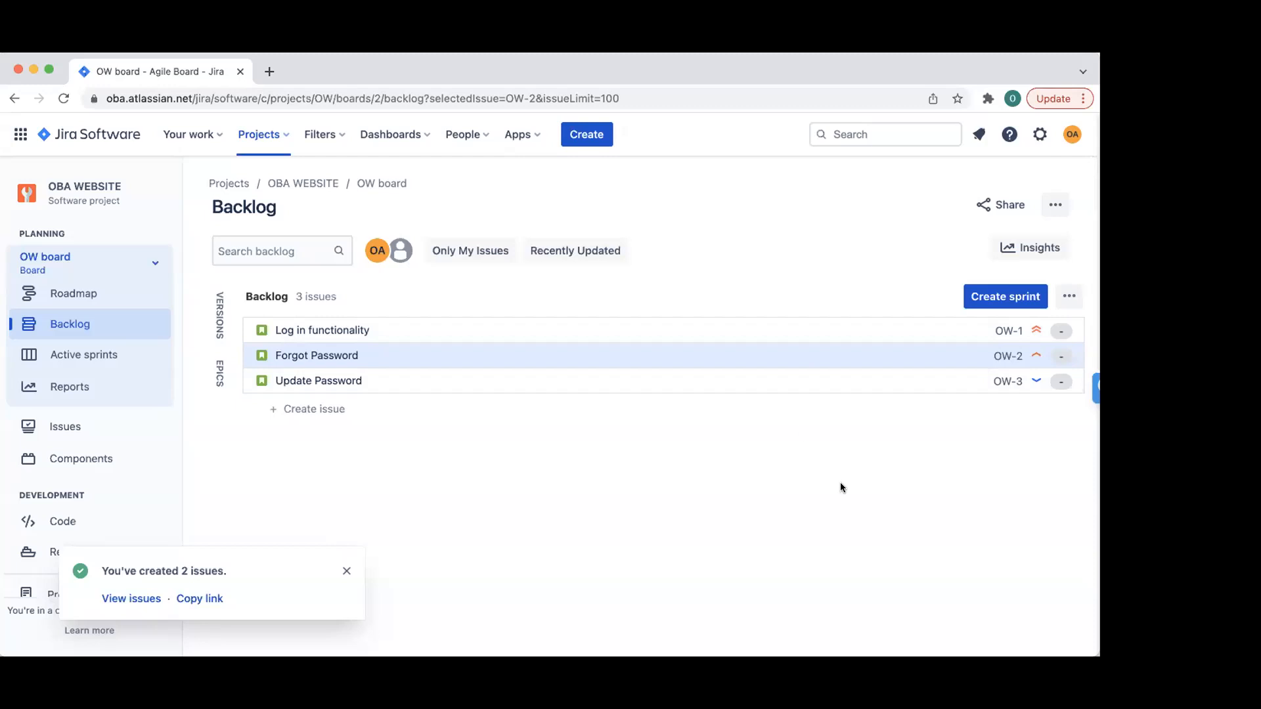
pyautogui.click(347, 572)
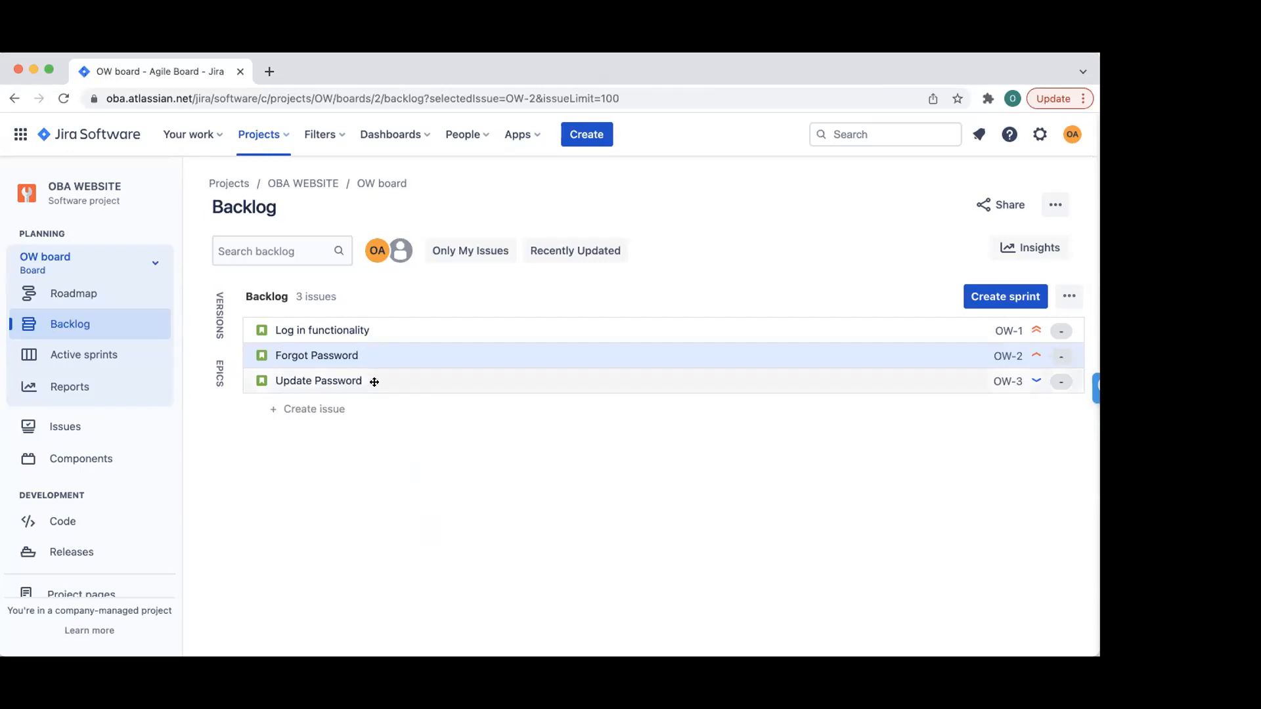
# - Drag Update Password above Forgot Password, then Log in functionality to the top
pyautogui.moveTo(374, 381); pyautogui.dragTo(383, 327)
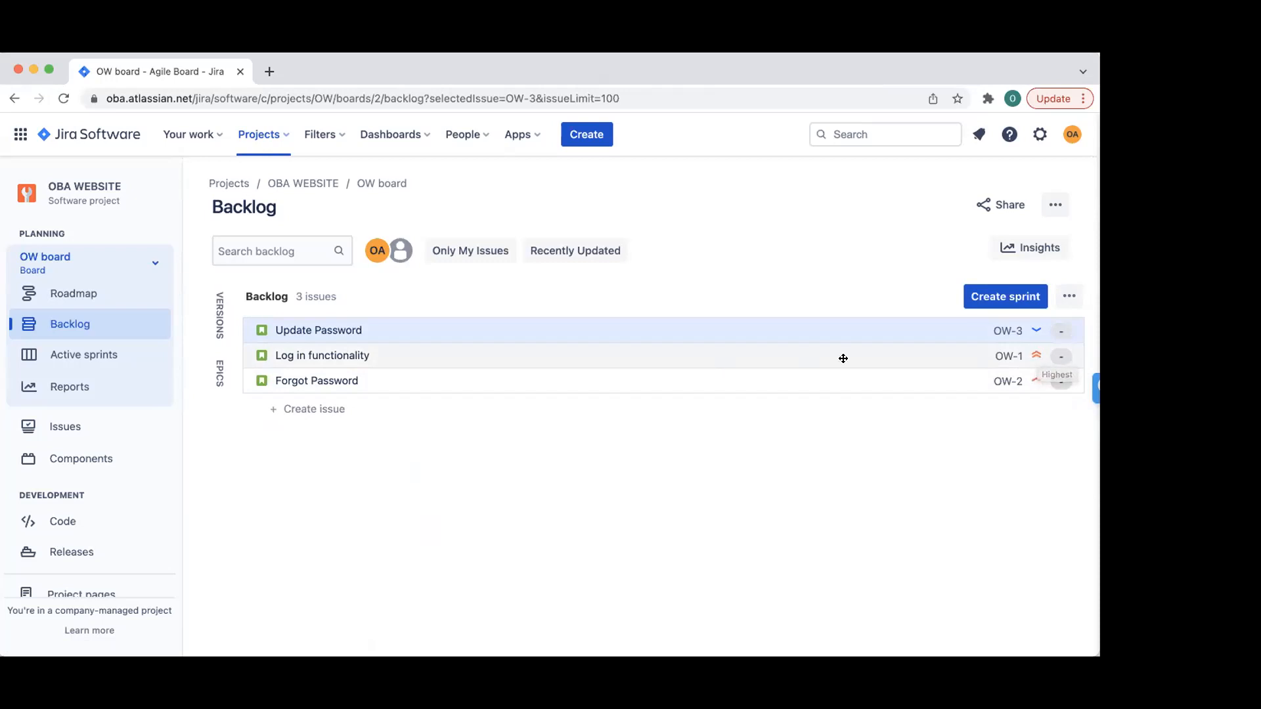
pyautogui.moveTo(521, 355); pyautogui.dragTo(518, 323)
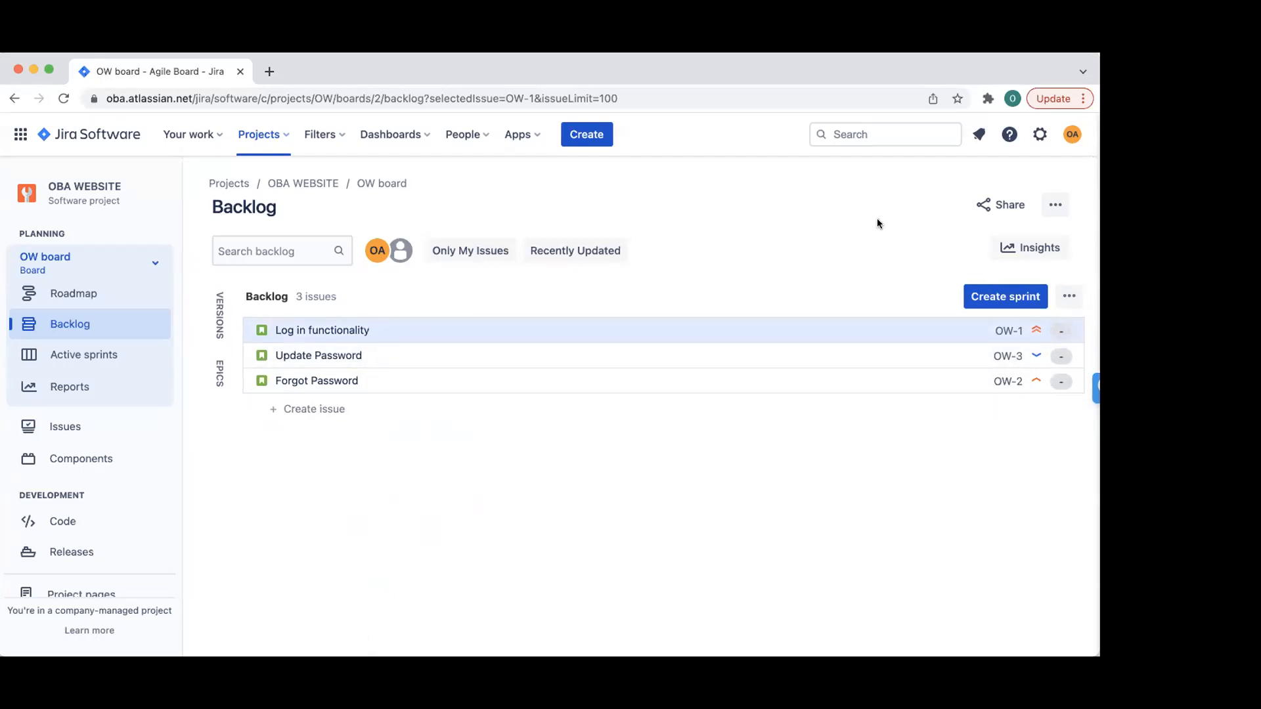
# - Create an empty sprint, OW Sprint 1, and open its actions menu
pyautogui.click(991, 295)
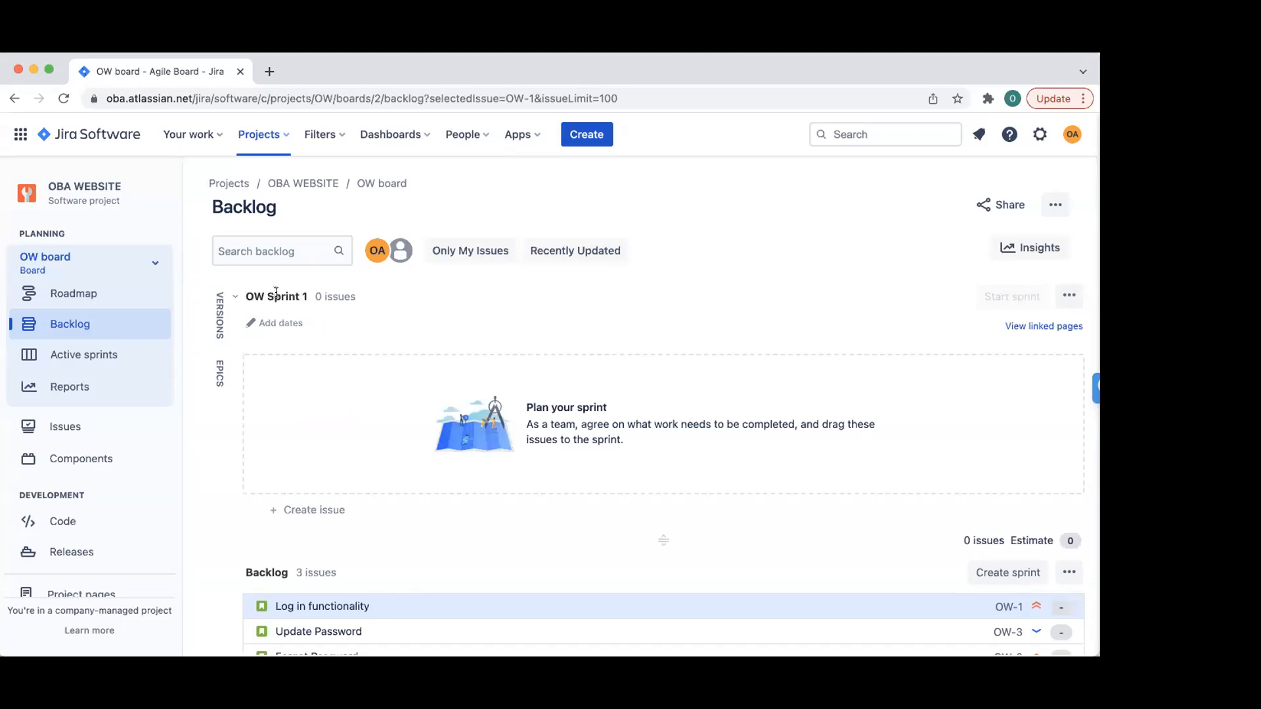
pyautogui.click(1069, 297)
# - Rename OW Sprint 1 to 'IP Iteration' in the Edit sprint dialog
pyautogui.click(968, 327)
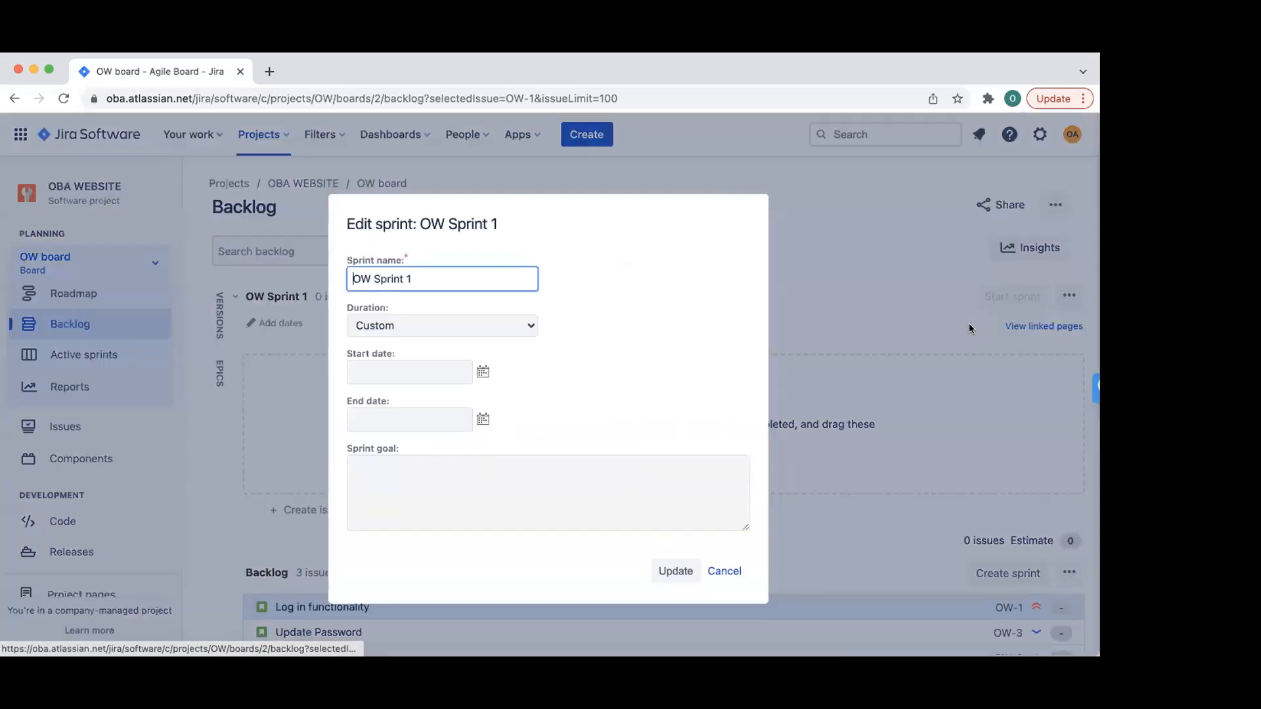
pyautogui.doubleClick(377, 276)
pyautogui.click(423, 276)
pyautogui.moveTo(373, 279); pyautogui.dragTo(332, 276)
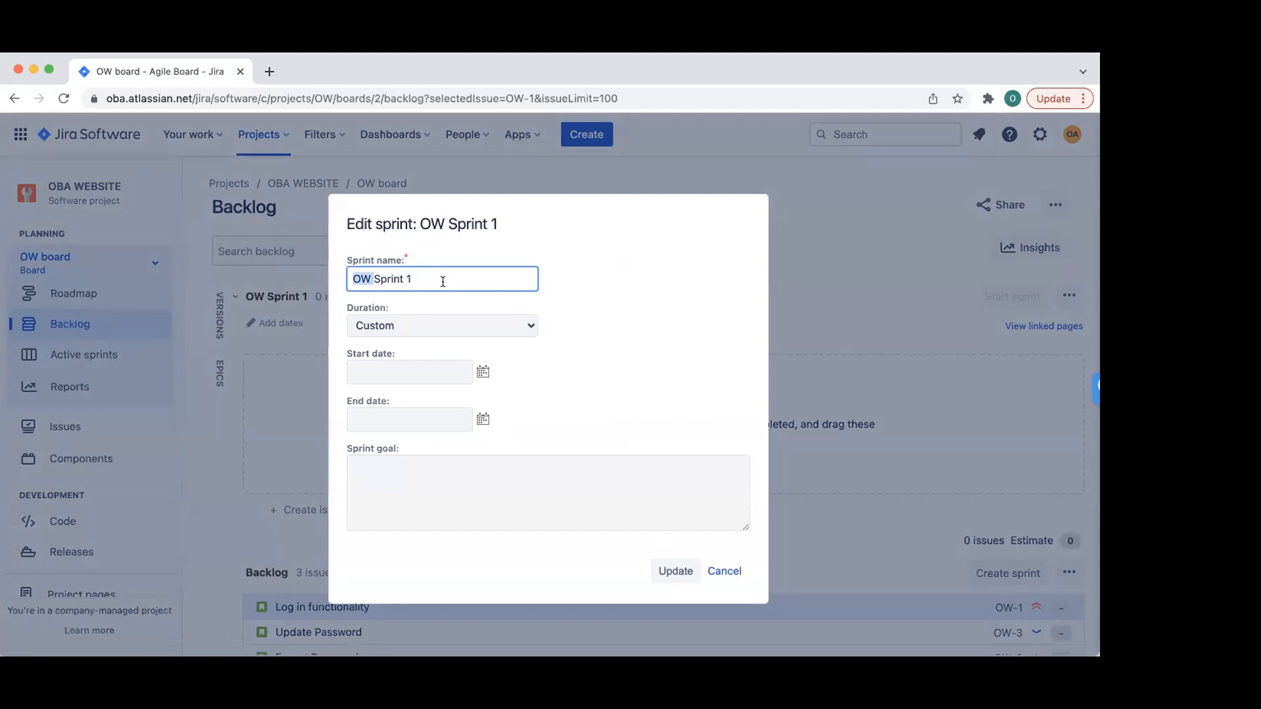
pyautogui.press('BackSpace')
pyautogui.moveTo(446, 275); pyautogui.dragTo(313, 278)
pyautogui.write('Iteration 1')
pyautogui.press('BackSpace')
pyautogui.write('74')
pyautogui.press('BackSpace')
pyautogui.write('4')
pyautogui.press('BackSpace')
pyautogui.press('BackSpace')
pyautogui.press('BackSpace')
pyautogui.press('BackSpace')
pyautogui.press('BackSpace')
pyautogui.press('BackSpace')
pyautogui.press('BackSpace')
pyautogui.press('BackSpace')
pyautogui.press('BackSpace')
pyautogui.press('BackSpace')
pyautogui.press('BackSpace')
pyautogui.press('BackSpace')
pyautogui.write('IP Iteratiop')
pyautogui.press('BackSpace')
pyautogui.write('n')
# - Set the sprint duration to 2 weeks starting 21 April 2022
pyautogui.click(401, 330)
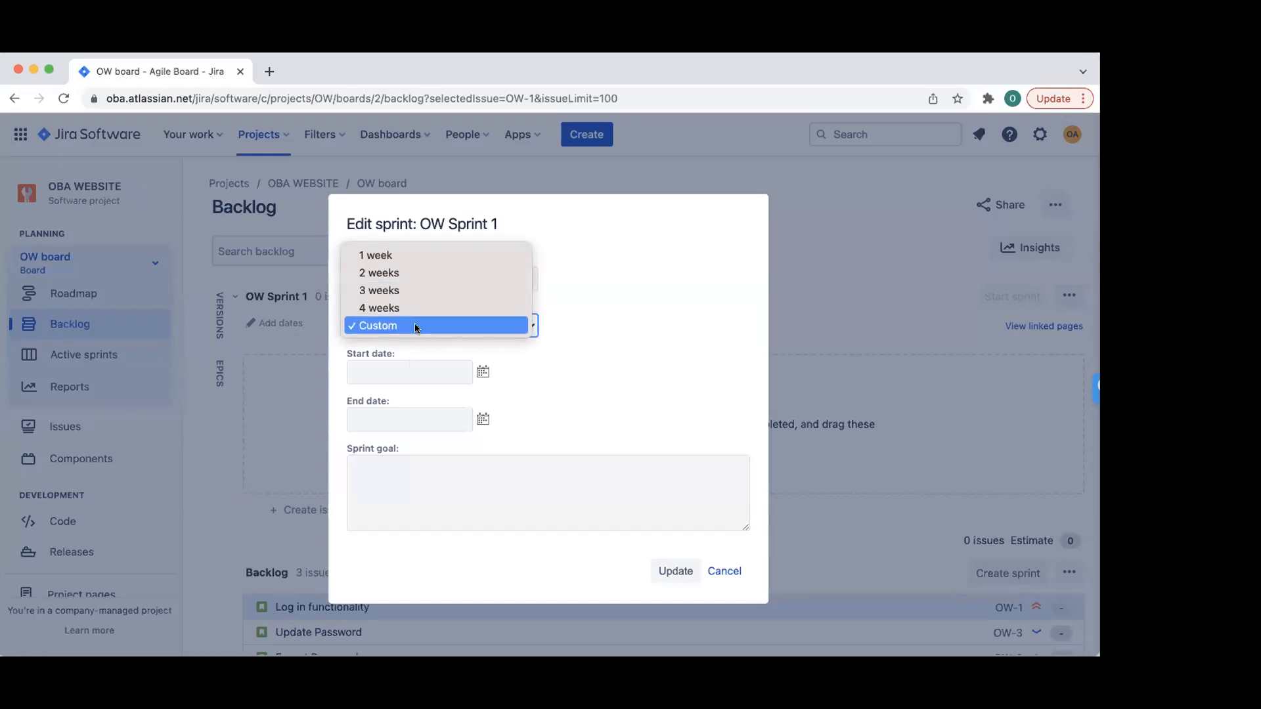
pyautogui.click(416, 273)
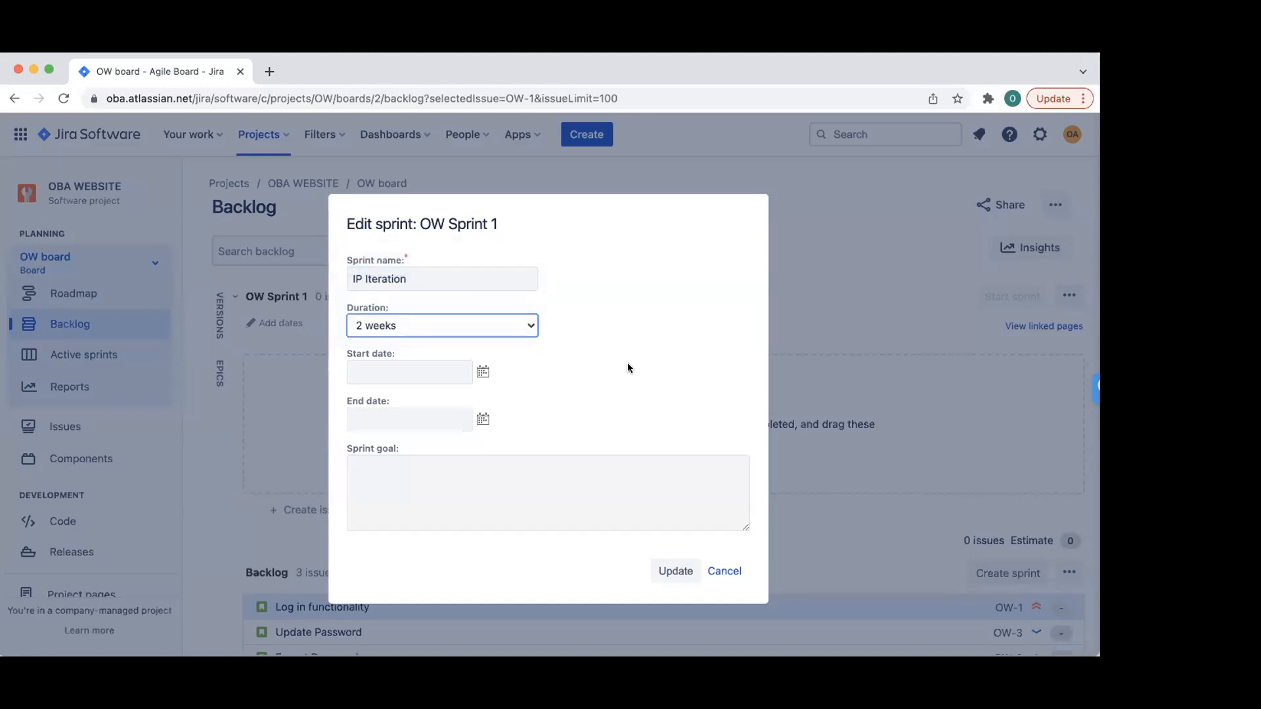
pyautogui.click(483, 373)
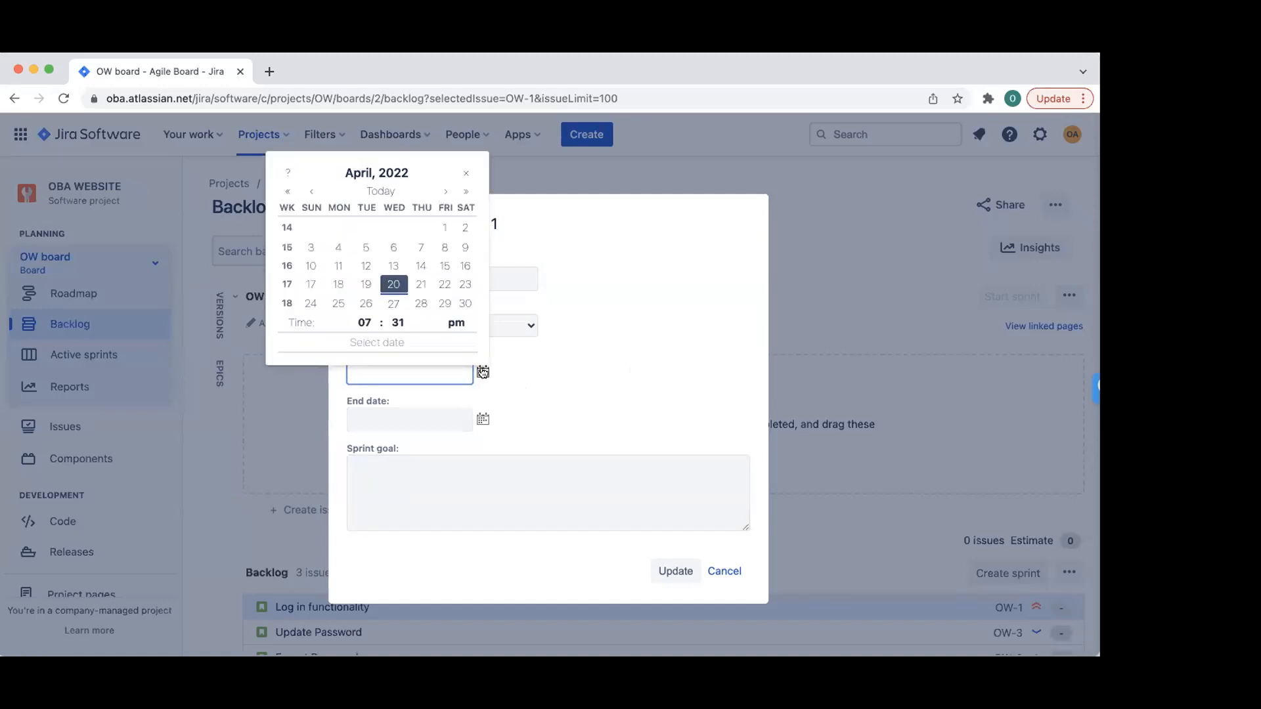
pyautogui.click(419, 284)
pyautogui.click(609, 364)
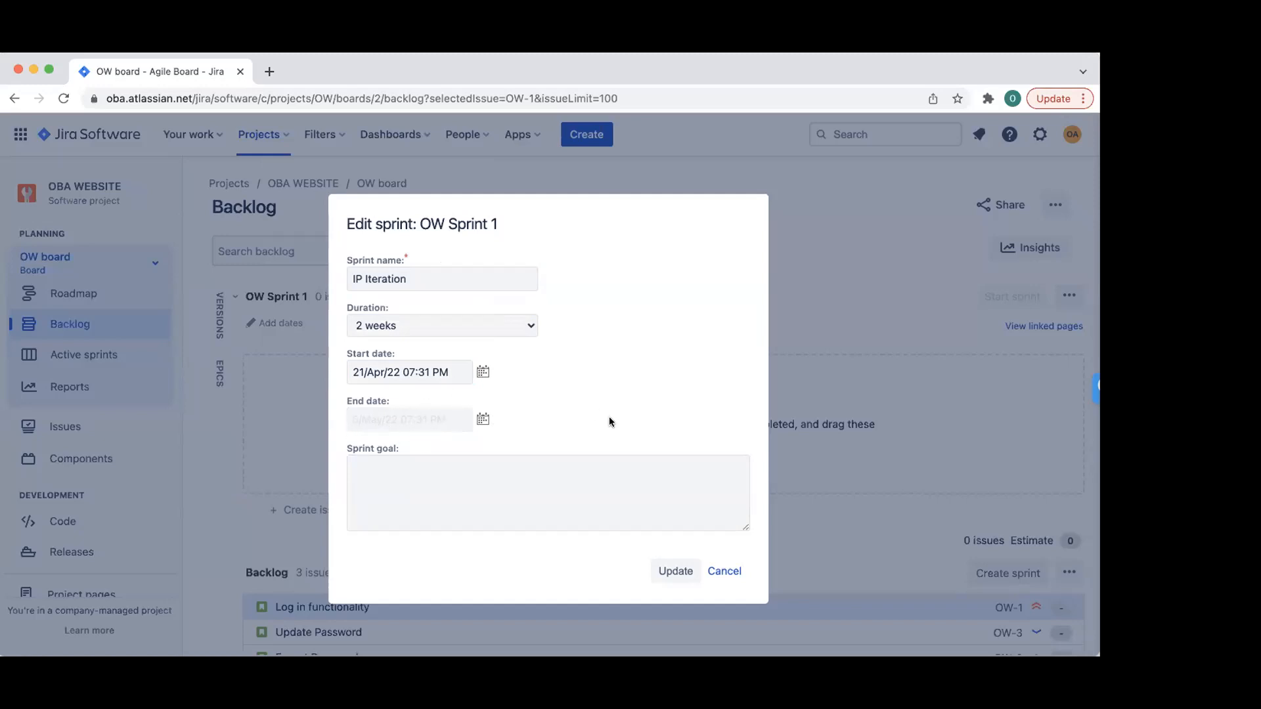
# - Enter the sprint goal 'To create basic login functionality'
pyautogui.click(443, 478)
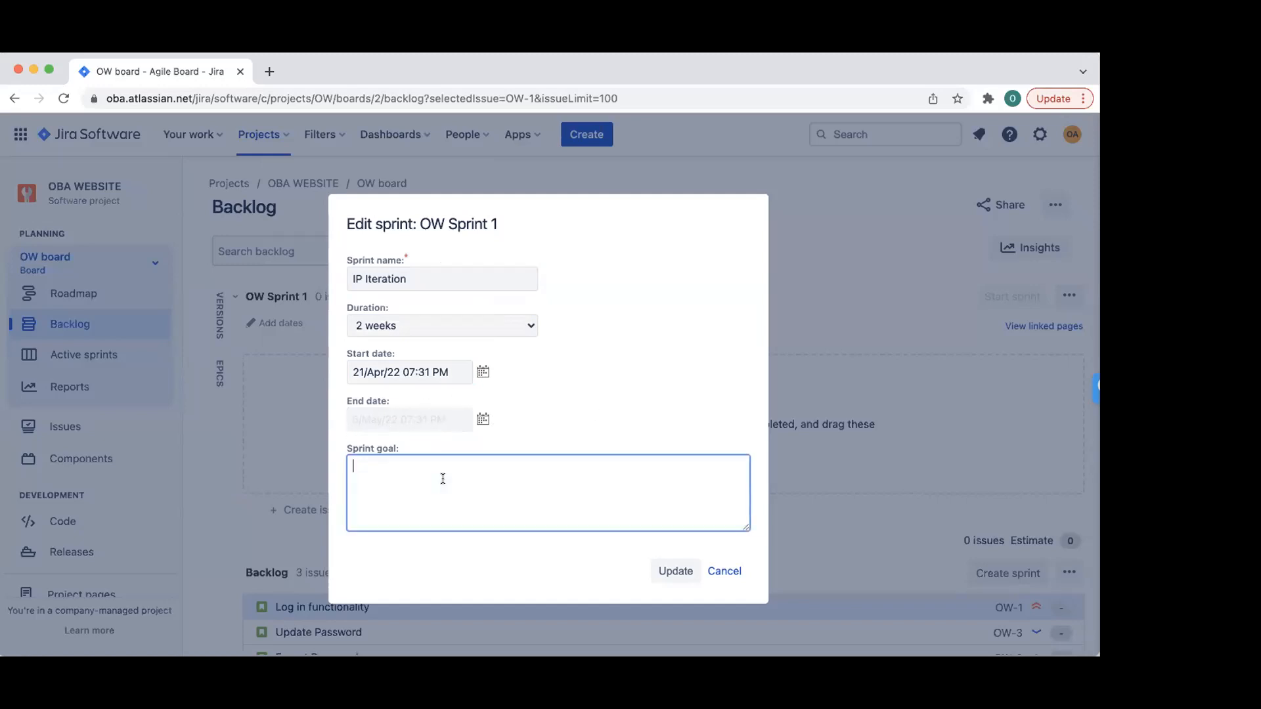
pyautogui.click(703, 383)
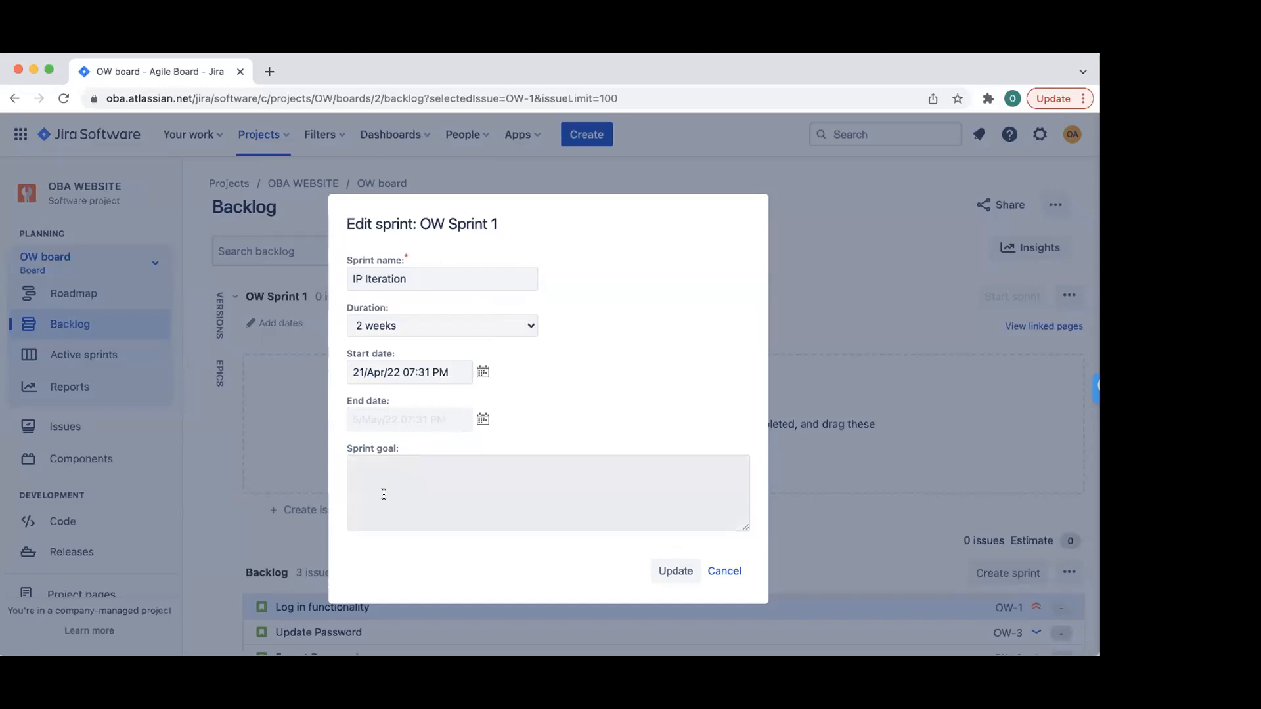
pyautogui.click(583, 485)
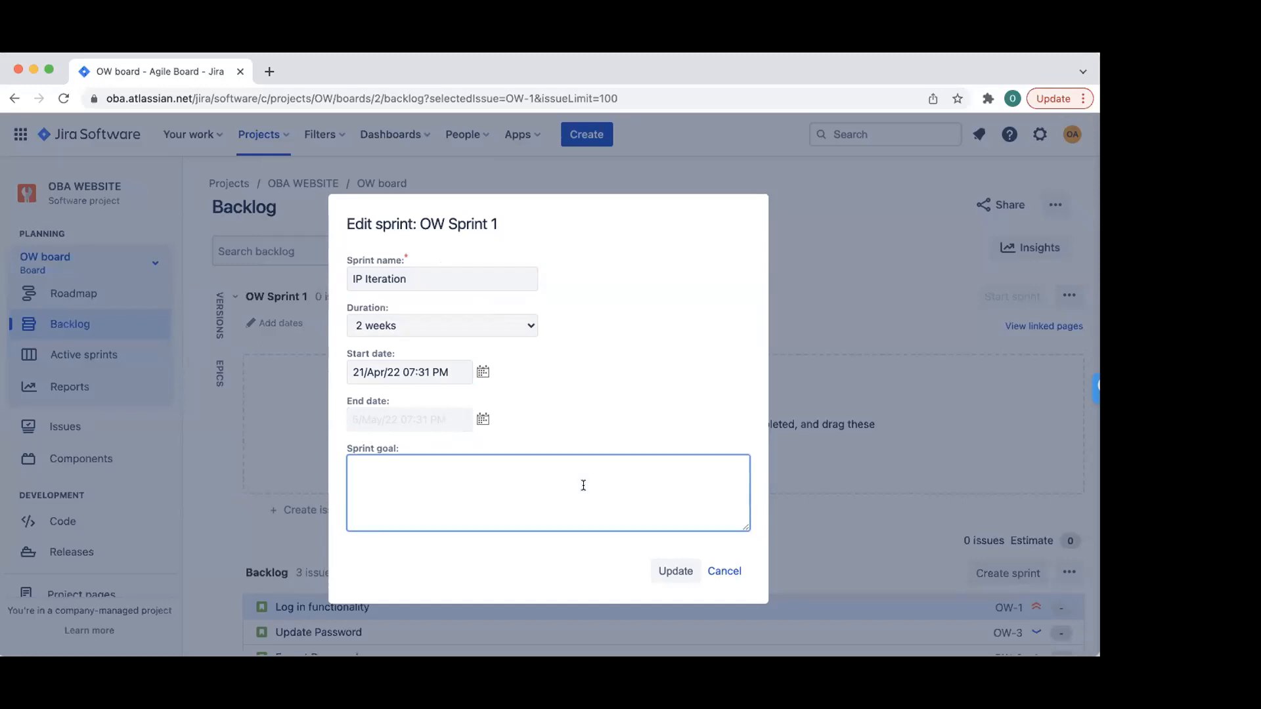
pyautogui.write('To create basic login funcitonal')
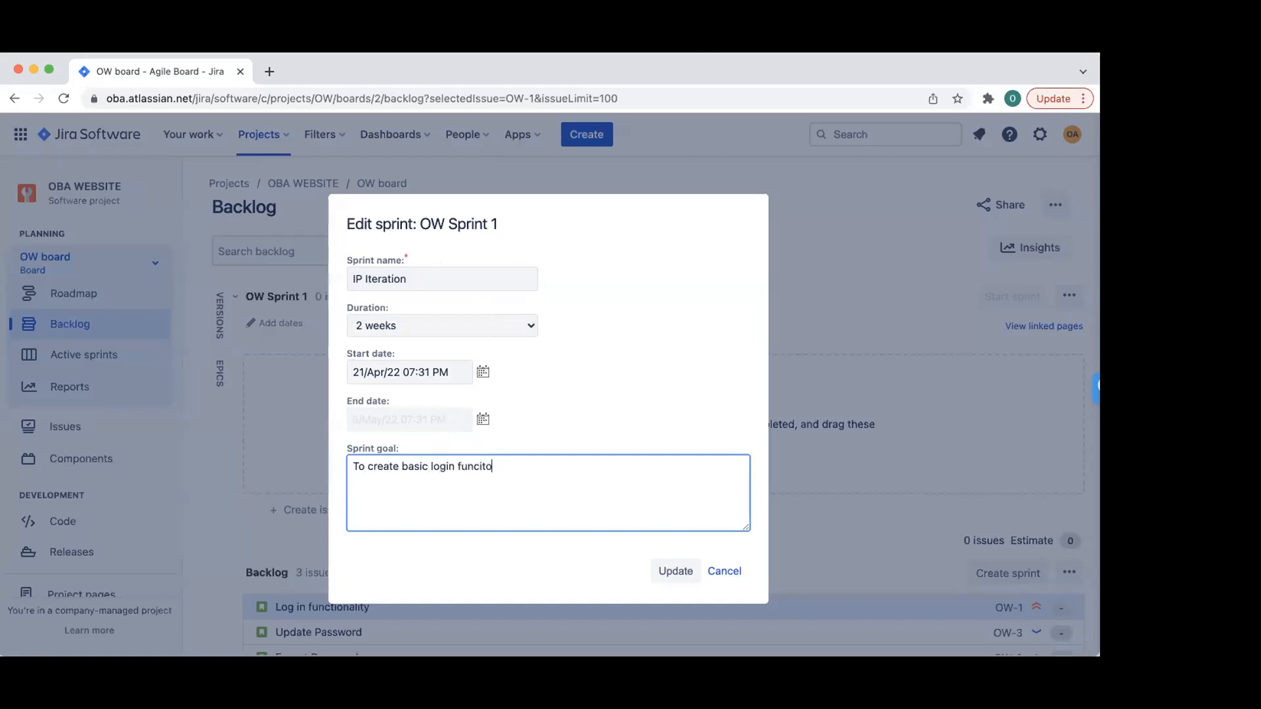
pyautogui.press('BackSpace')
pyautogui.press('BackSpace')
pyautogui.press('BackSpace')
pyautogui.press('BackSpace')
pyautogui.press('BackSpace')
pyautogui.write('tionality')
# - Save the IP Iteration sprint's new name, duration, dates and goal
pyautogui.click(676, 571)
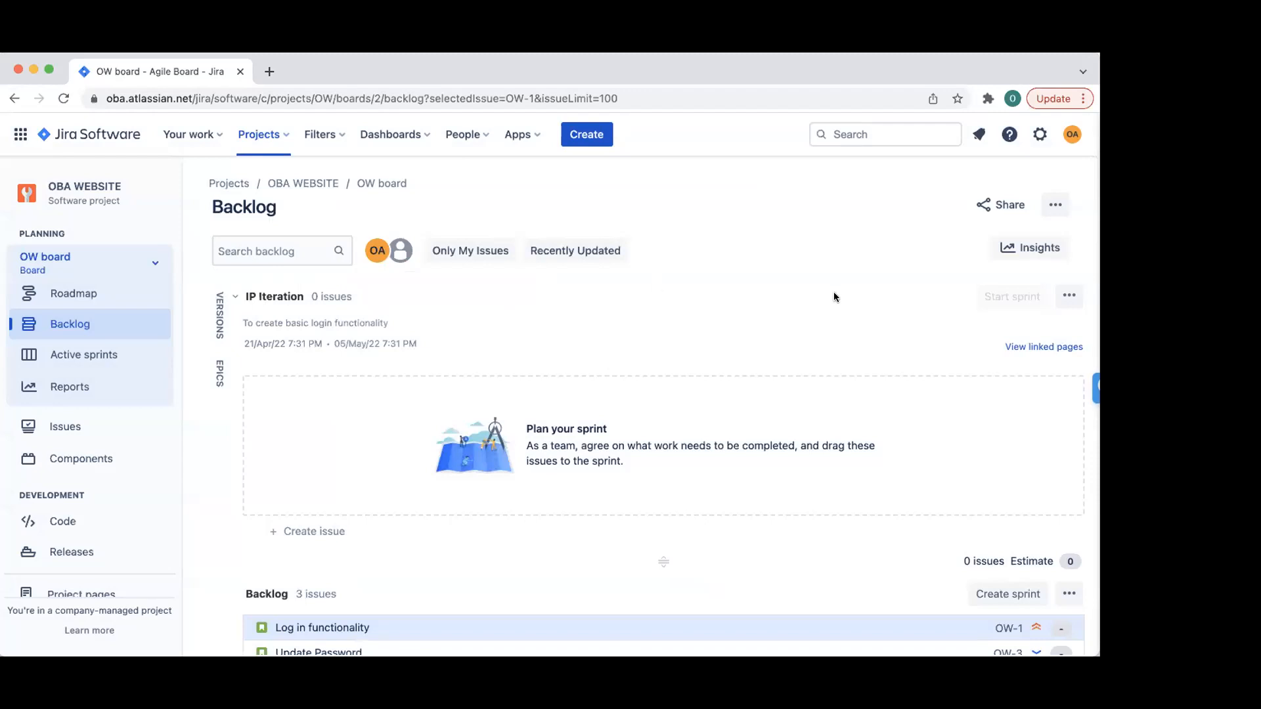
pyautogui.scroll(-2, 833, 297)
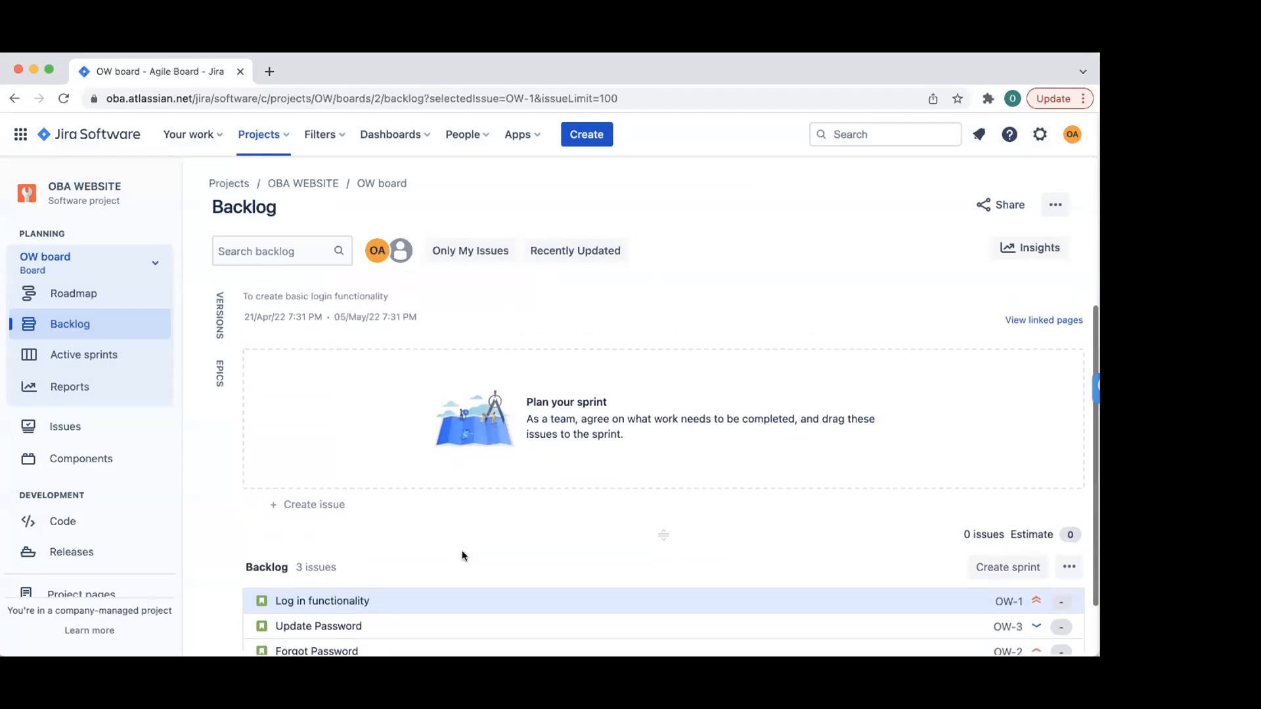
pyautogui.scroll(-1, 463, 551)
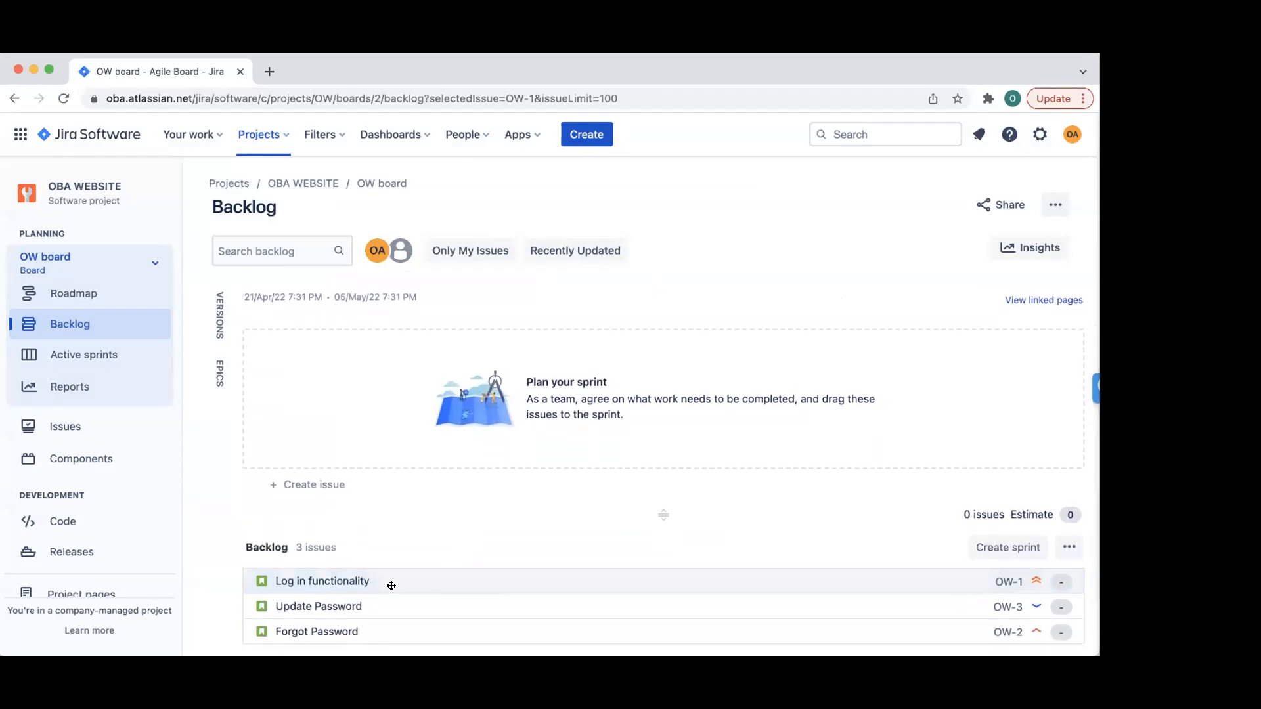
# - Move Update Password and Forgot Password into IP Iteration, keeping Log in functionality in the backlog
pyautogui.moveTo(391, 585); pyautogui.dragTo(400, 391)
pyautogui.moveTo(422, 509); pyautogui.dragTo(429, 588)
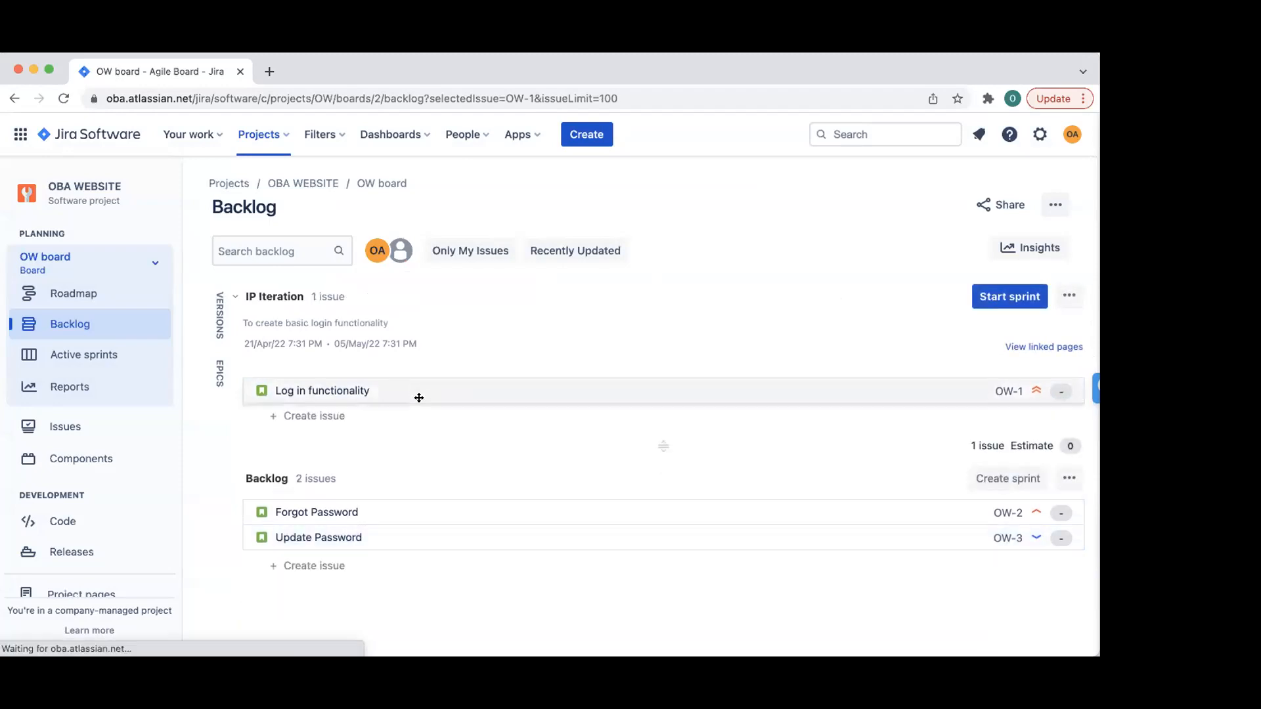
pyautogui.moveTo(419, 397); pyautogui.dragTo(419, 571)
pyautogui.moveTo(392, 617); pyautogui.dragTo(385, 459)
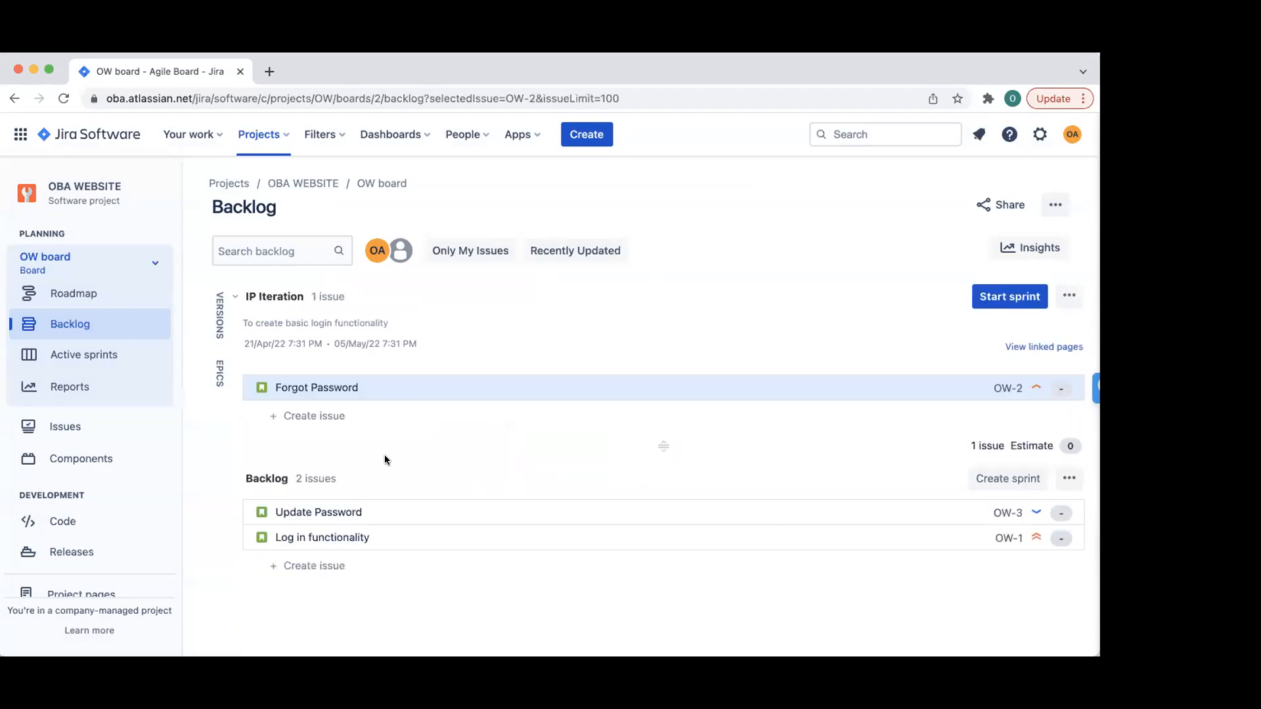
pyautogui.moveTo(396, 502); pyautogui.dragTo(394, 380)
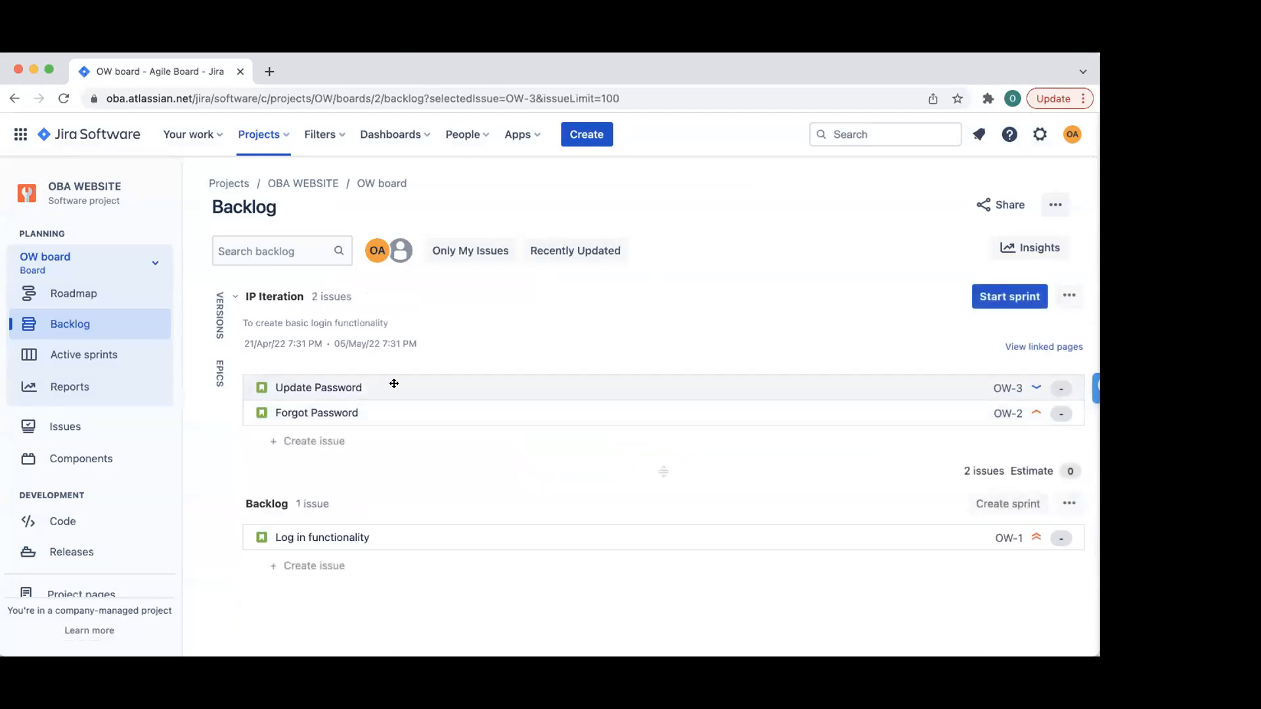
pyautogui.moveTo(407, 531); pyautogui.dragTo(404, 621)
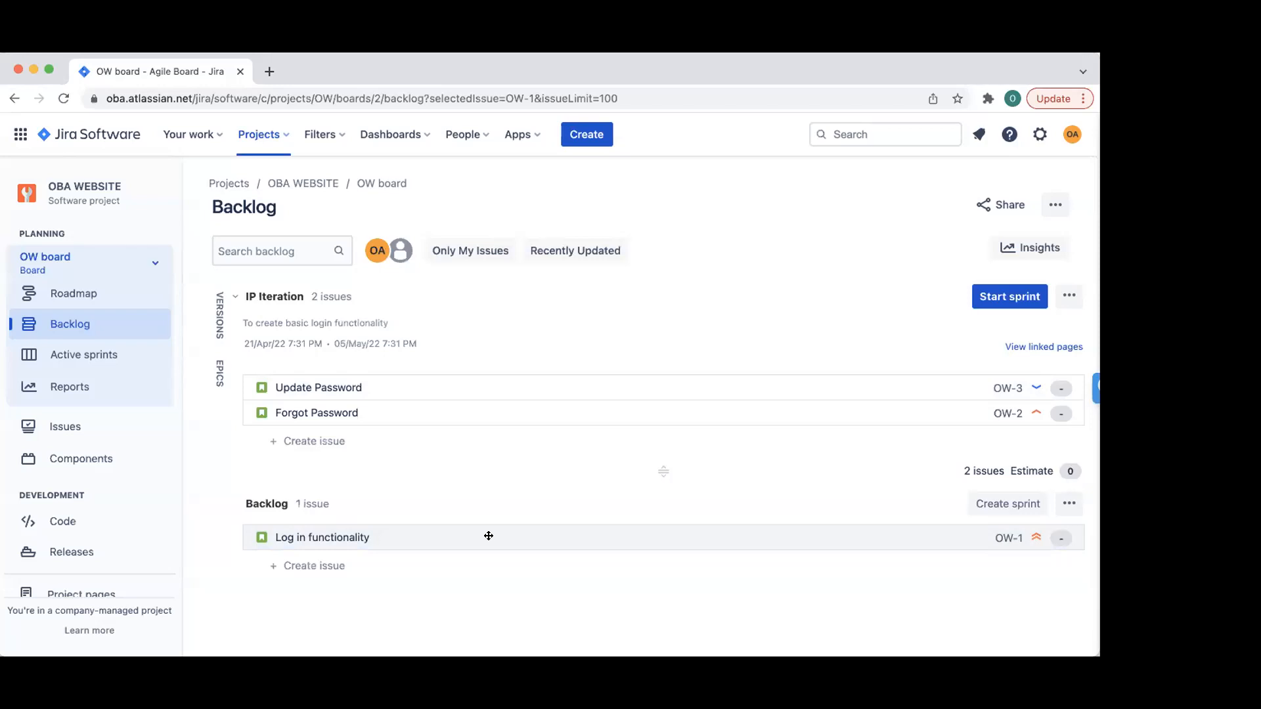
# - Create a new sprint below IP Iteration and rename it Sprint 1 PI 2
pyautogui.click(998, 504)
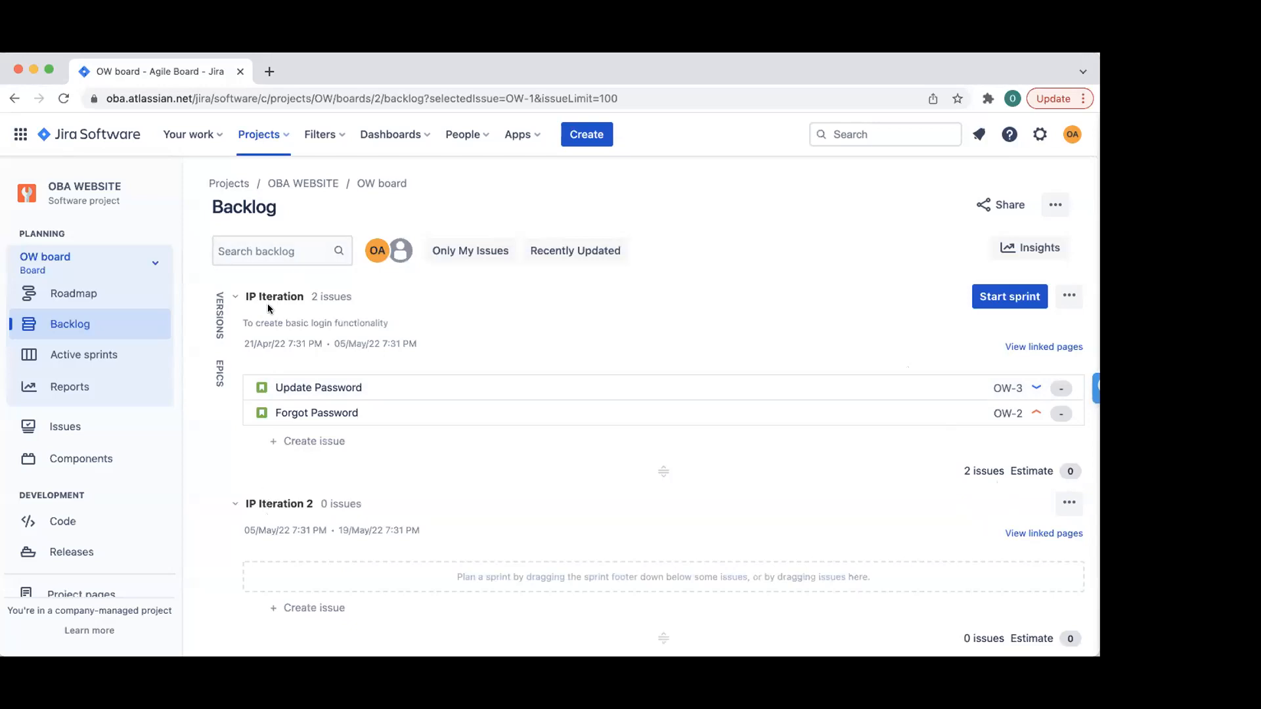
pyautogui.click(1075, 507)
pyautogui.click(991, 572)
pyautogui.tripleClick(464, 279)
pyautogui.write('Sprint 1 PI 2')
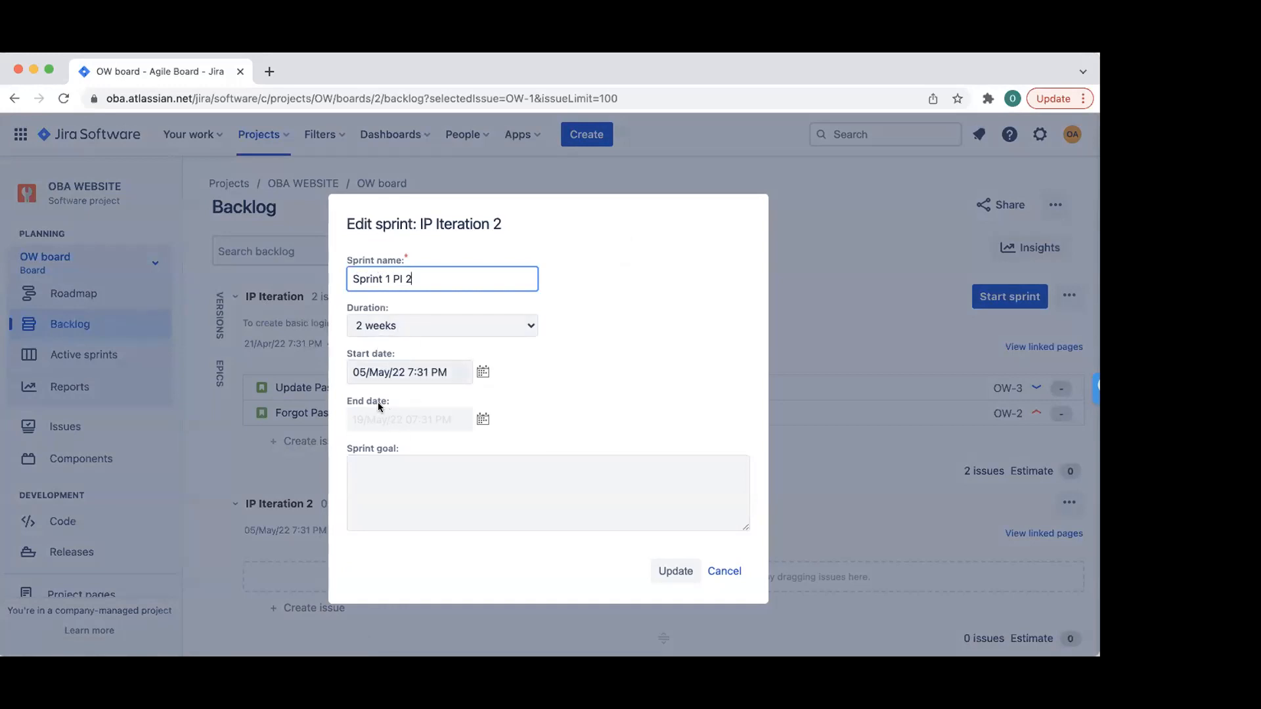
pyautogui.click(677, 569)
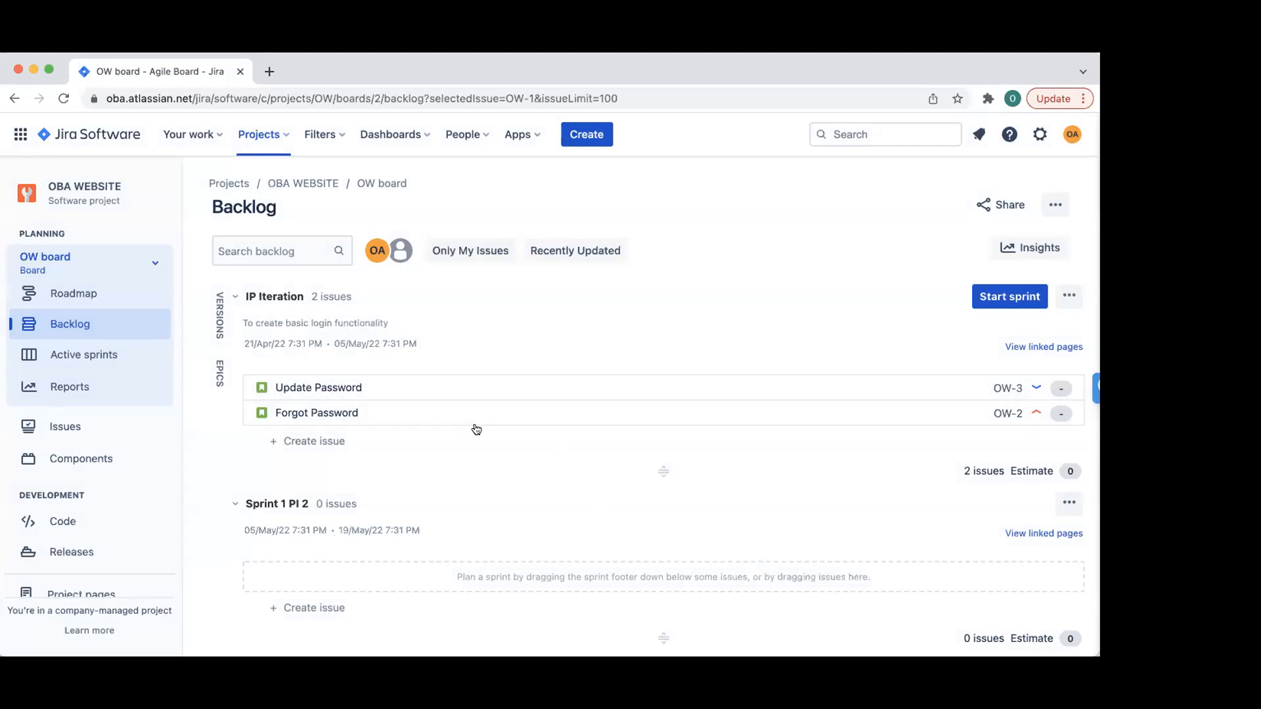
# - Drag Log in functionality (OW-1) from the backlog into Sprint 1 PI 2
pyautogui.scroll(-2, 444, 397)
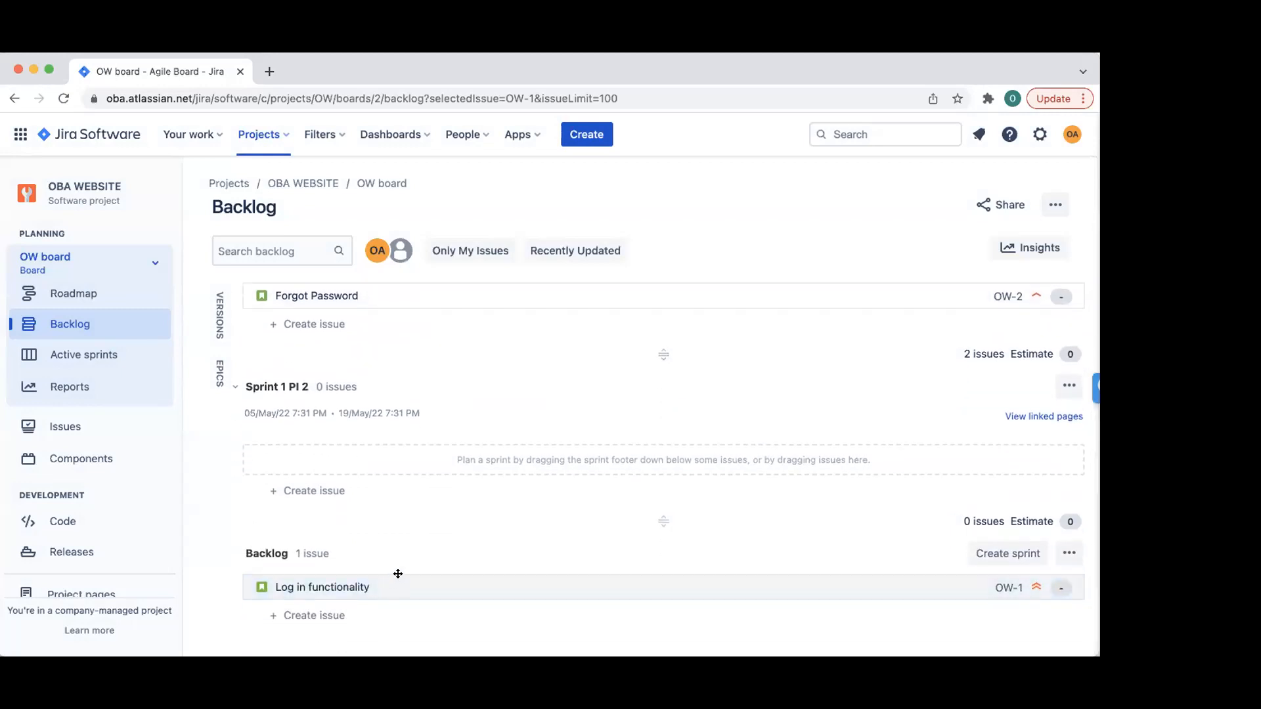
pyautogui.scroll(1, 402, 555)
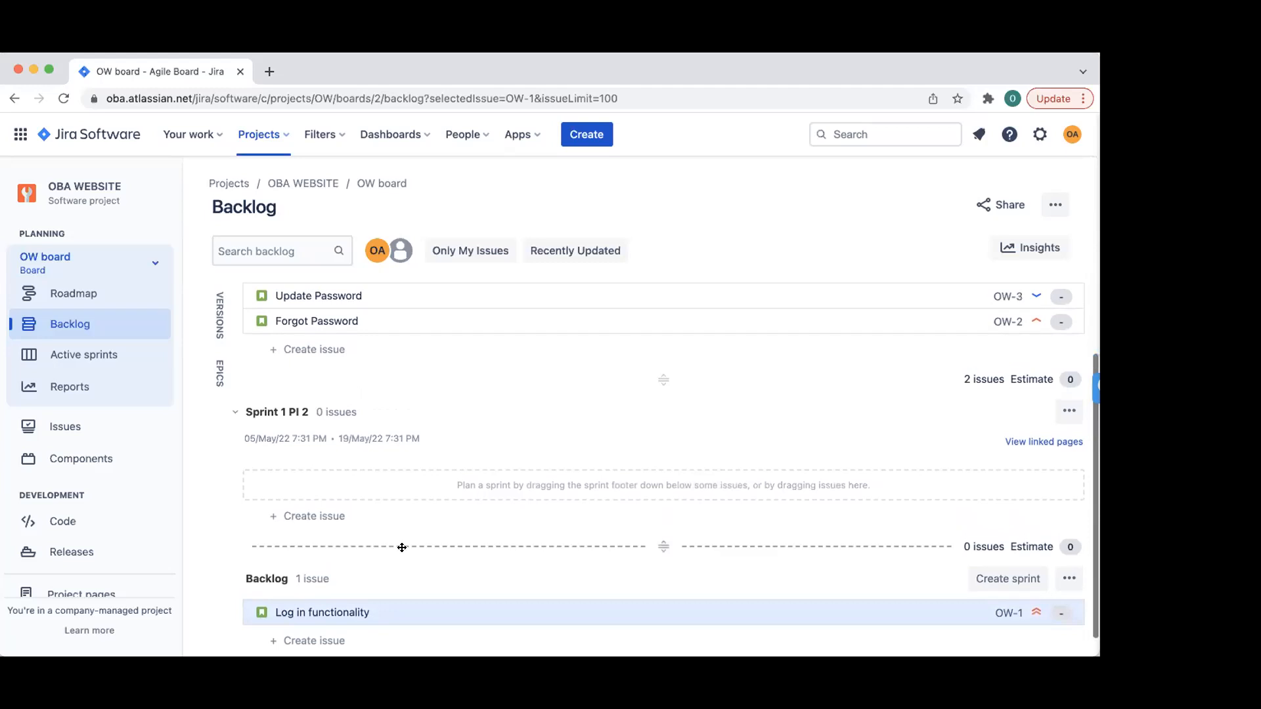
pyautogui.scroll(3, 385, 410)
pyautogui.scroll(-1, 380, 497)
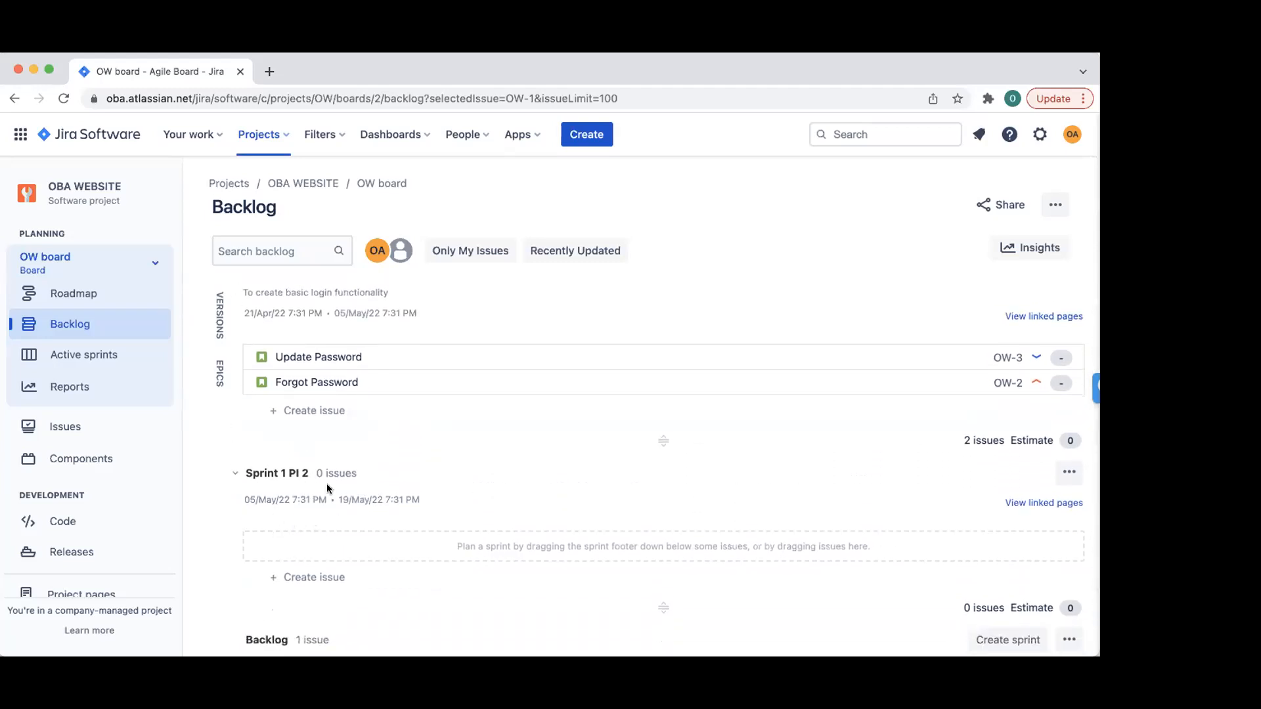
pyautogui.scroll(-3, 470, 535)
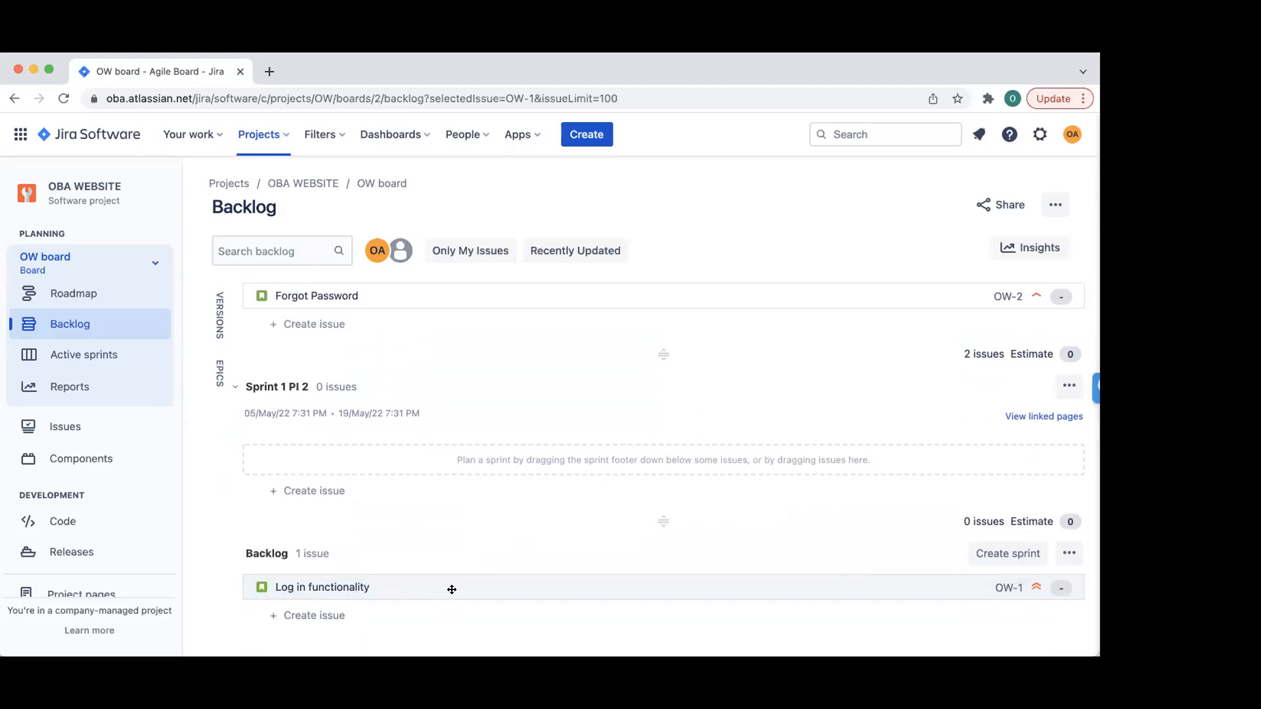
pyautogui.moveTo(452, 590); pyautogui.dragTo(450, 487)
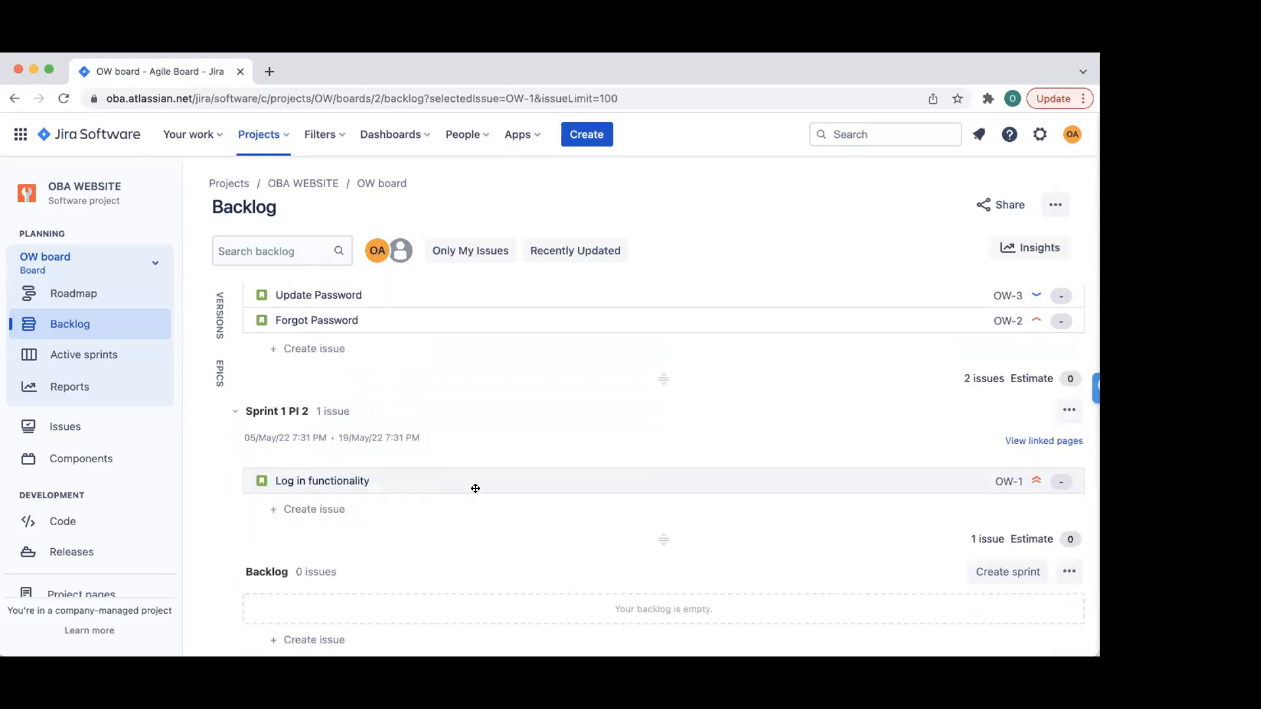
pyautogui.scroll(2, 464, 477)
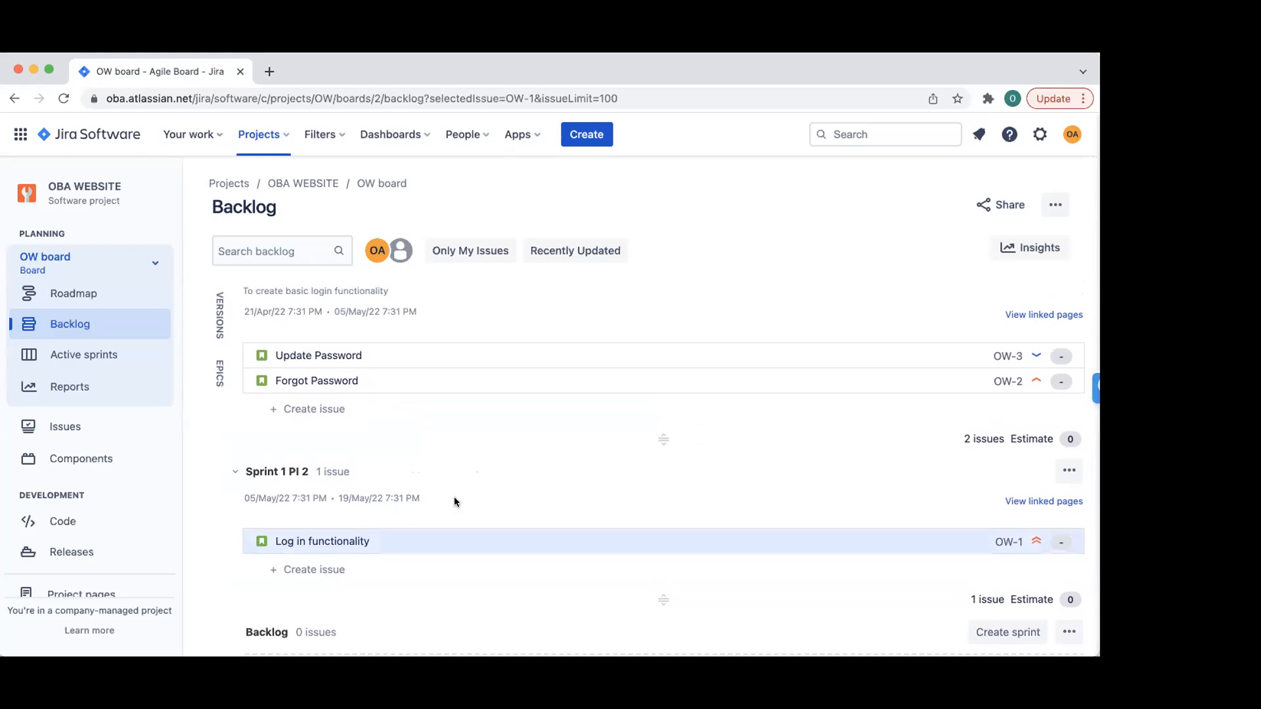
# - Give the Update Password story 8 story points
pyautogui.click(376, 348)
pyautogui.scroll(-5, 872, 486)
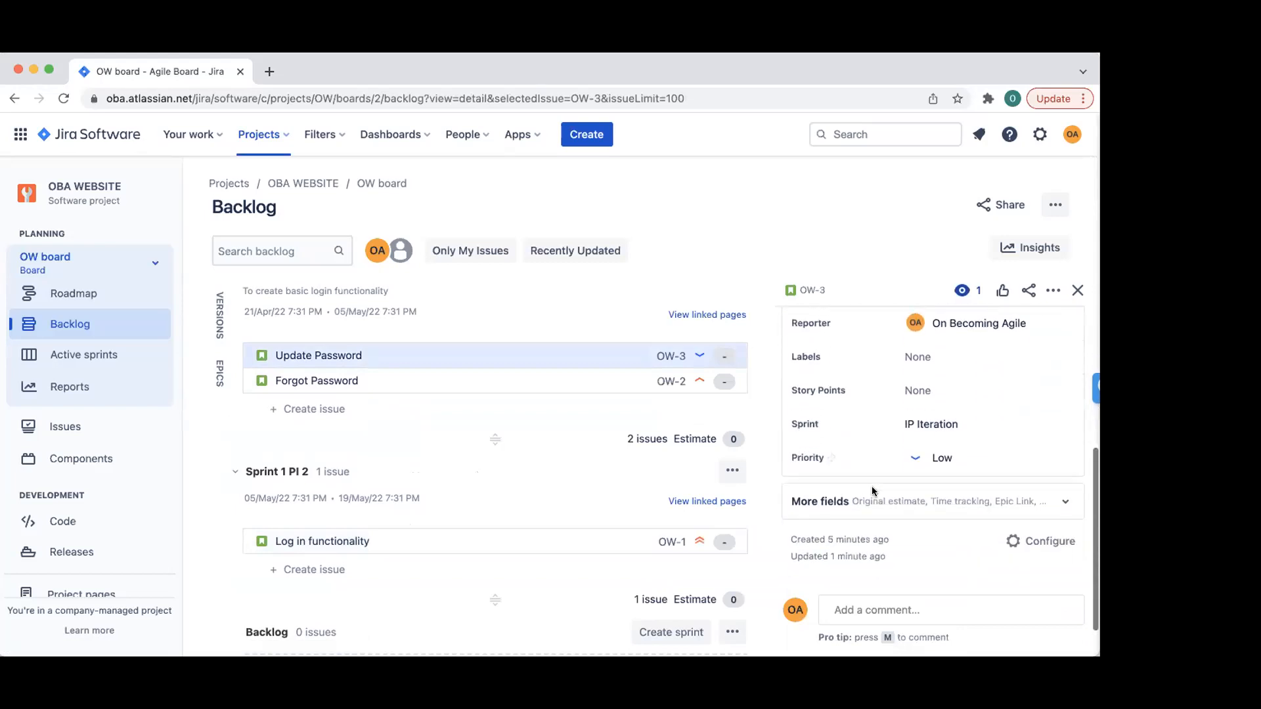
pyautogui.scroll(2, 889, 534)
pyautogui.click(930, 407)
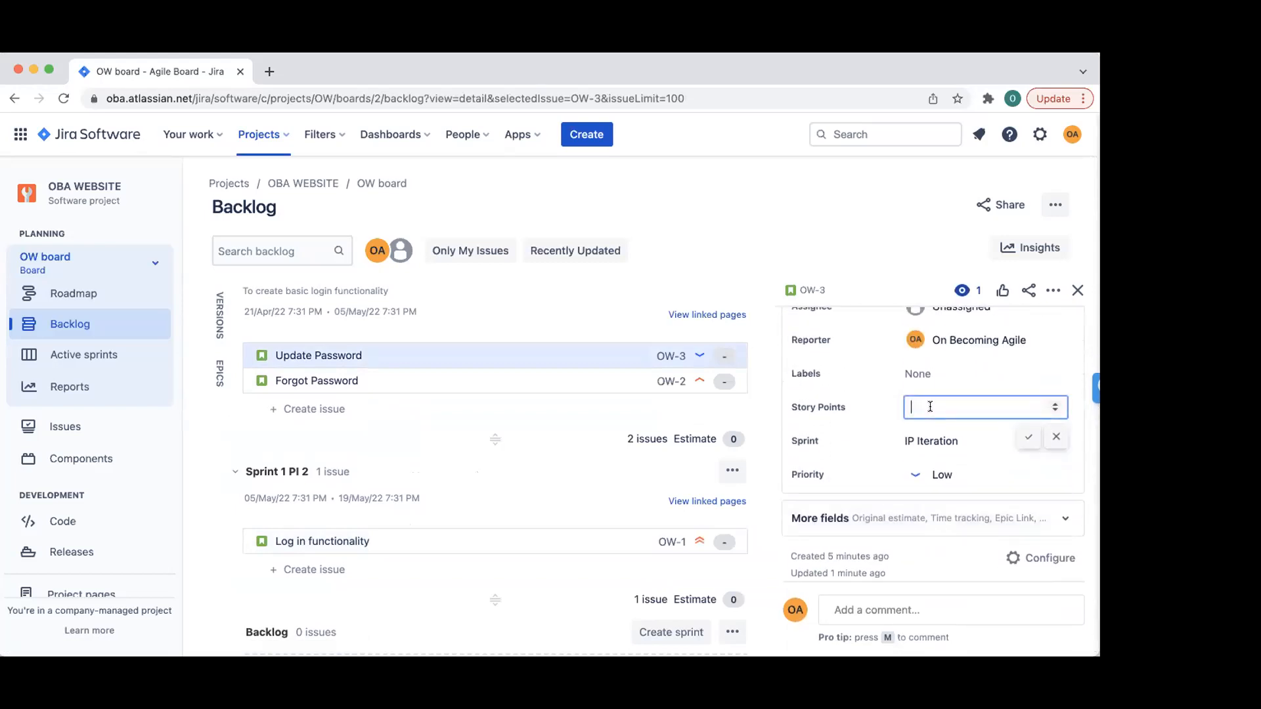
pyautogui.write('8')
pyautogui.click(1026, 437)
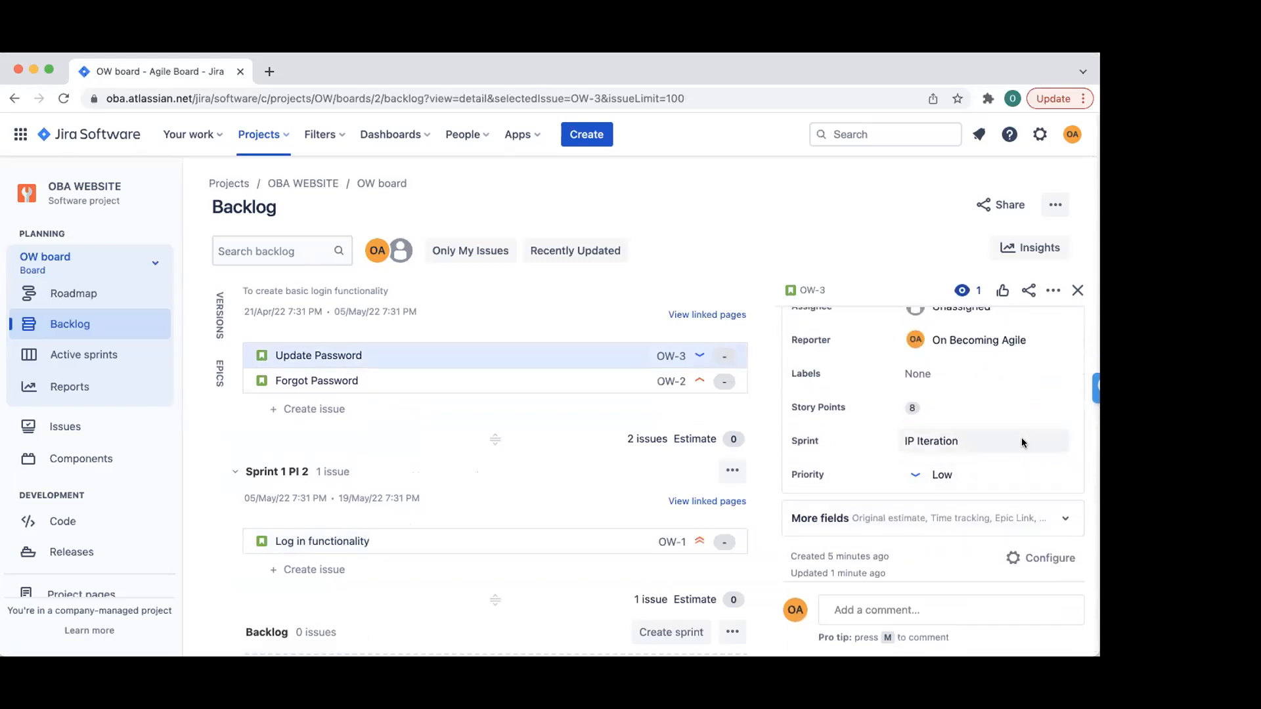
pyautogui.click(1076, 290)
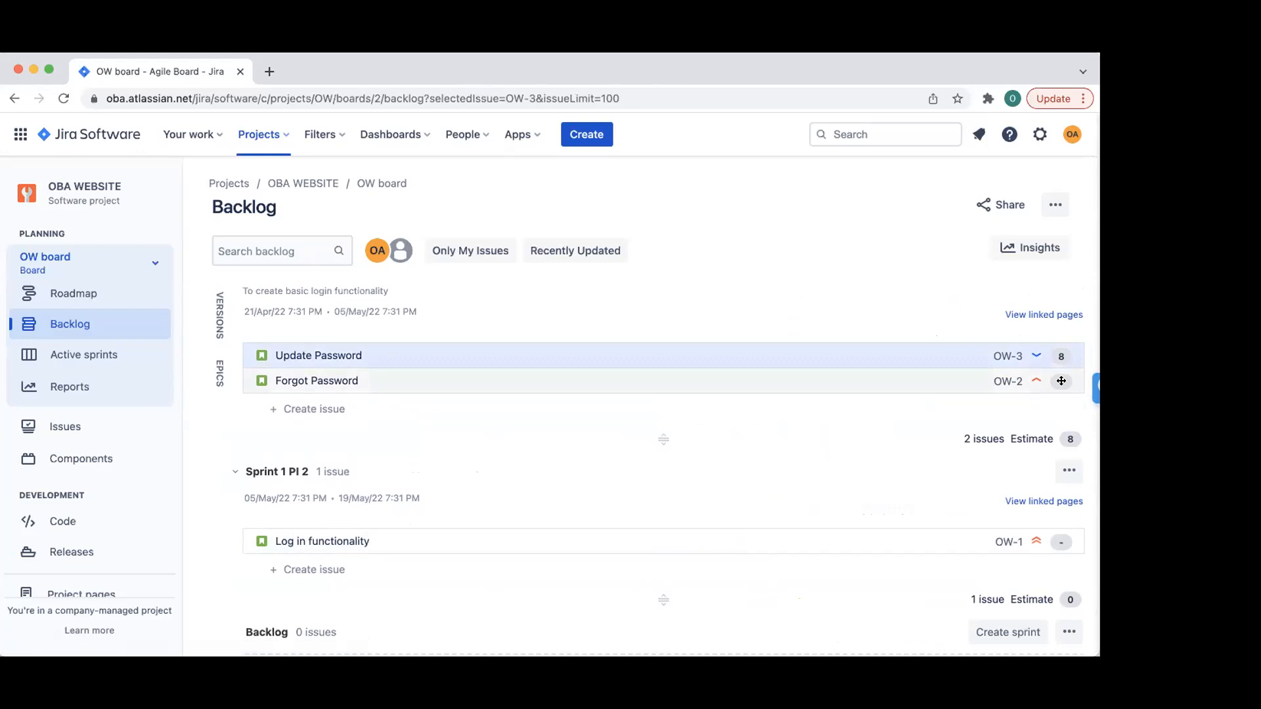
# - Give the Forgot Password story 5 story points
pyautogui.click(683, 385)
pyautogui.scroll(-8, 924, 447)
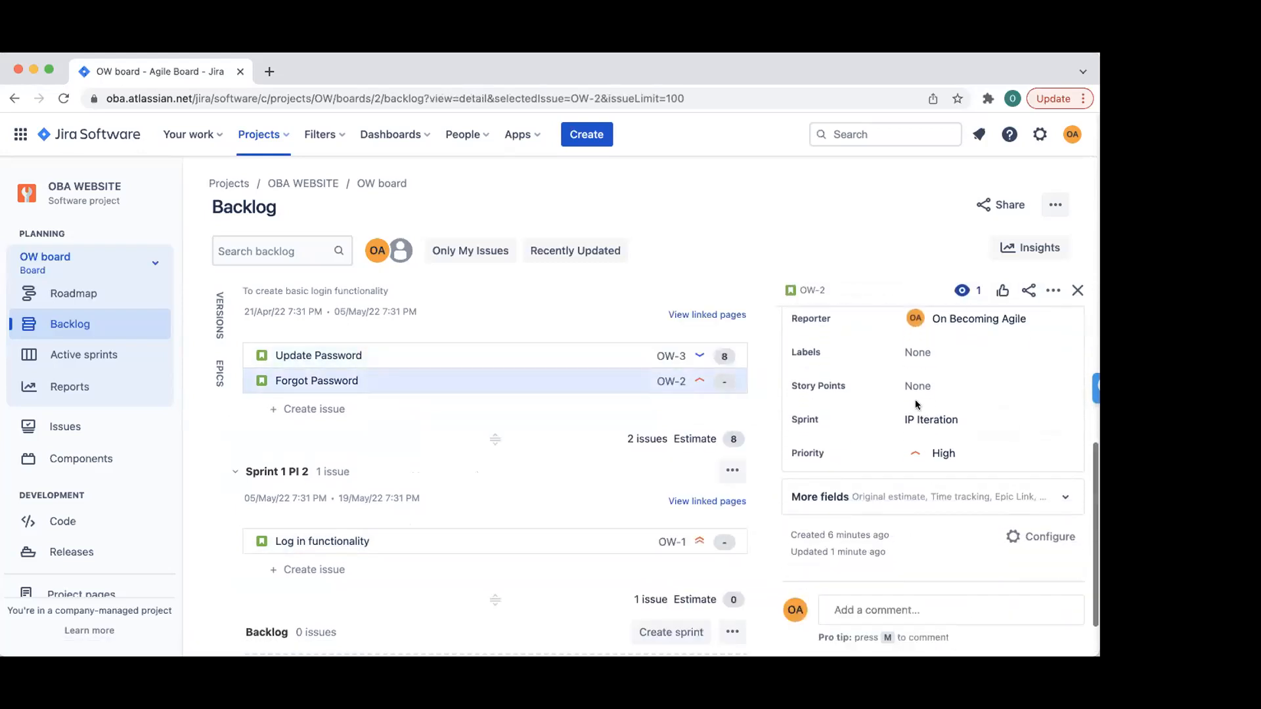
pyautogui.click(920, 386)
pyautogui.write('5')
pyautogui.click(1028, 415)
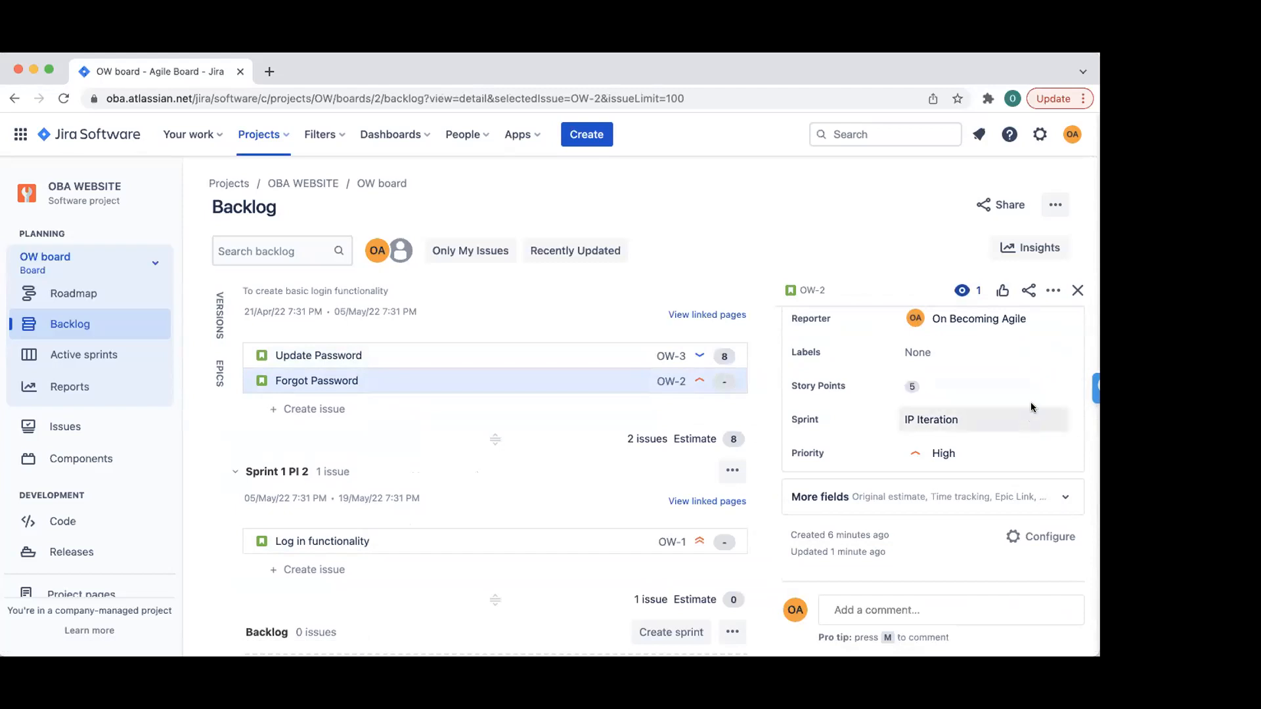
pyautogui.click(1077, 289)
# - Give the Log in functionality story 3 story points
pyautogui.scroll(-1, 850, 428)
pyautogui.click(817, 486)
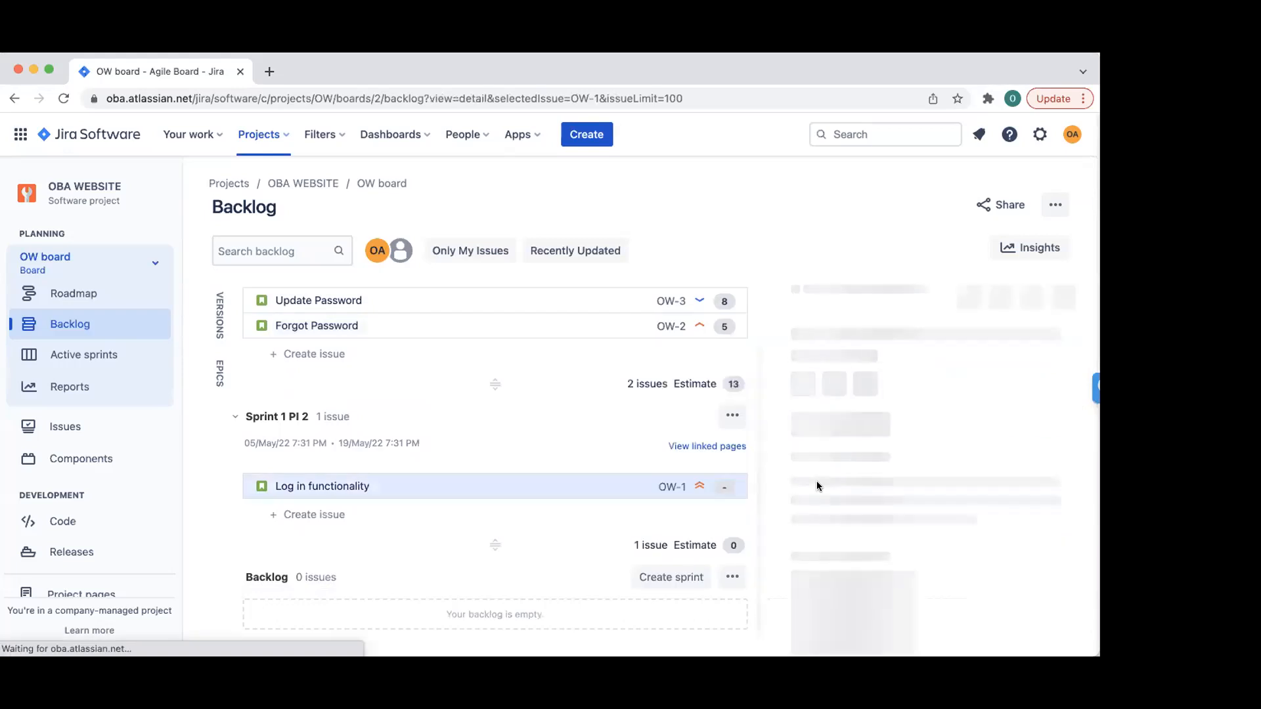
pyautogui.scroll(-3, 900, 421)
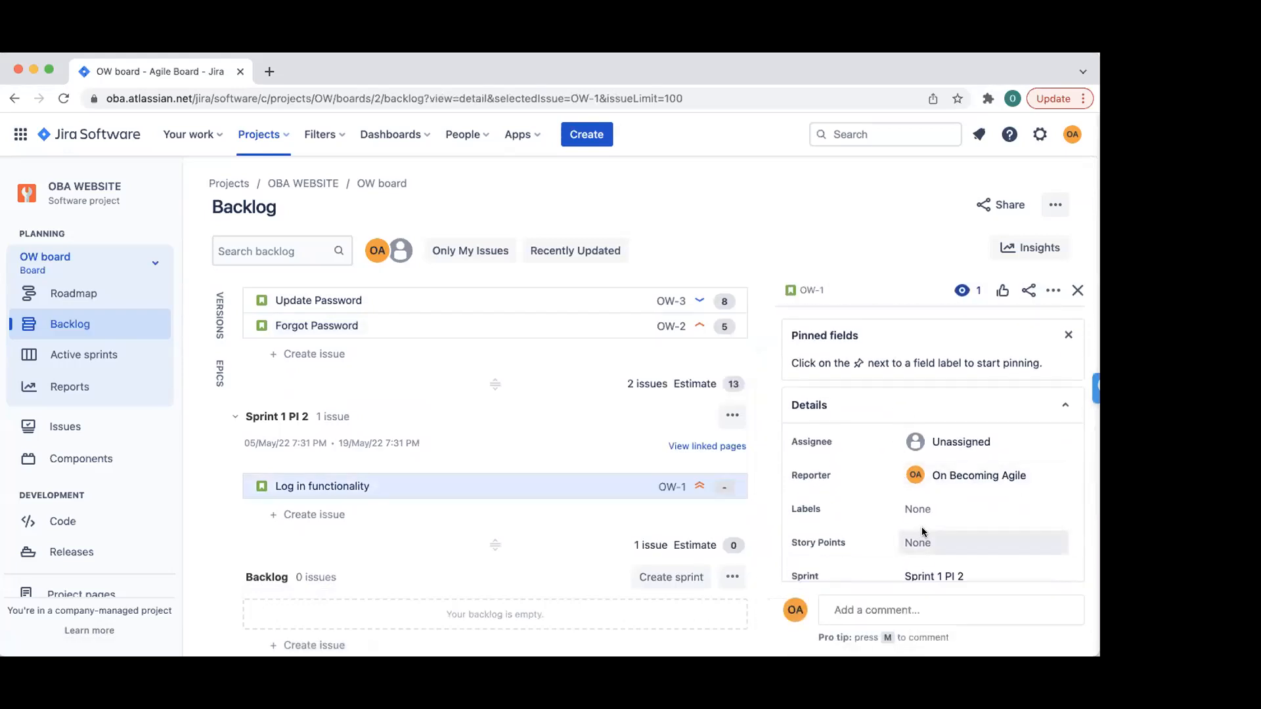
pyautogui.scroll(-1, 922, 532)
pyautogui.click(921, 488)
pyautogui.write('3')
pyautogui.click(1026, 515)
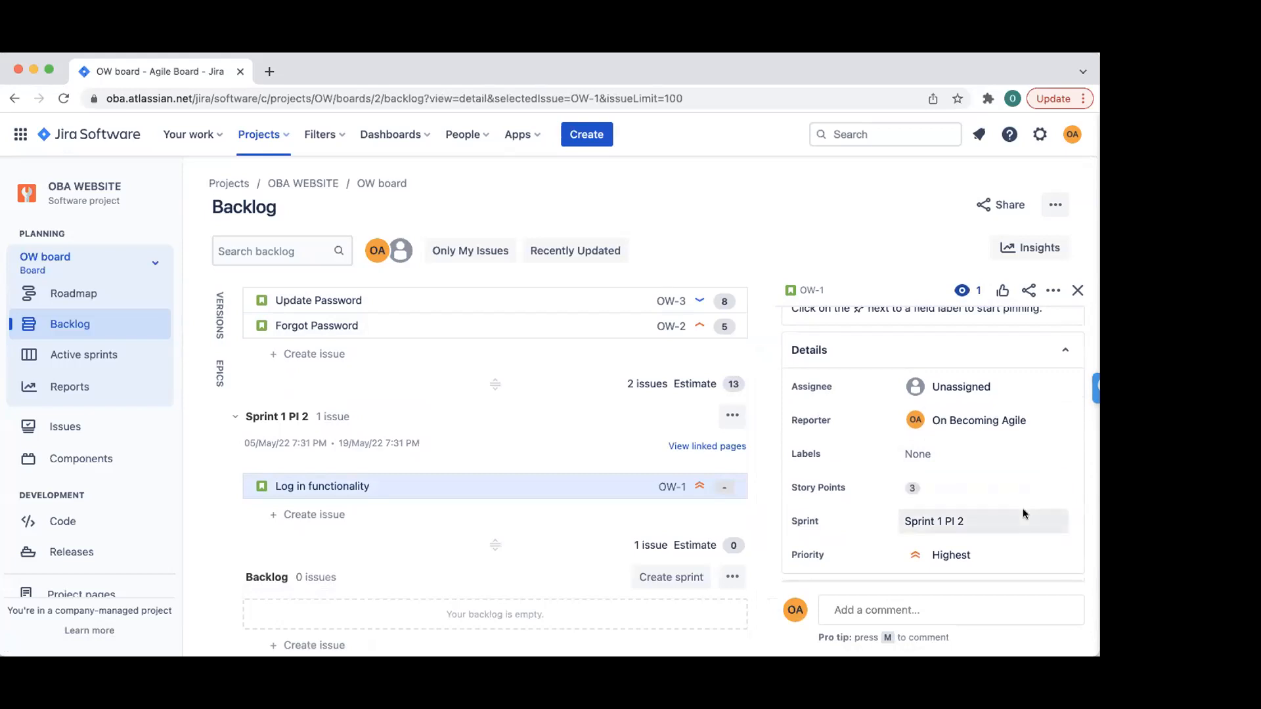
pyautogui.click(1077, 291)
pyautogui.scroll(3, 803, 469)
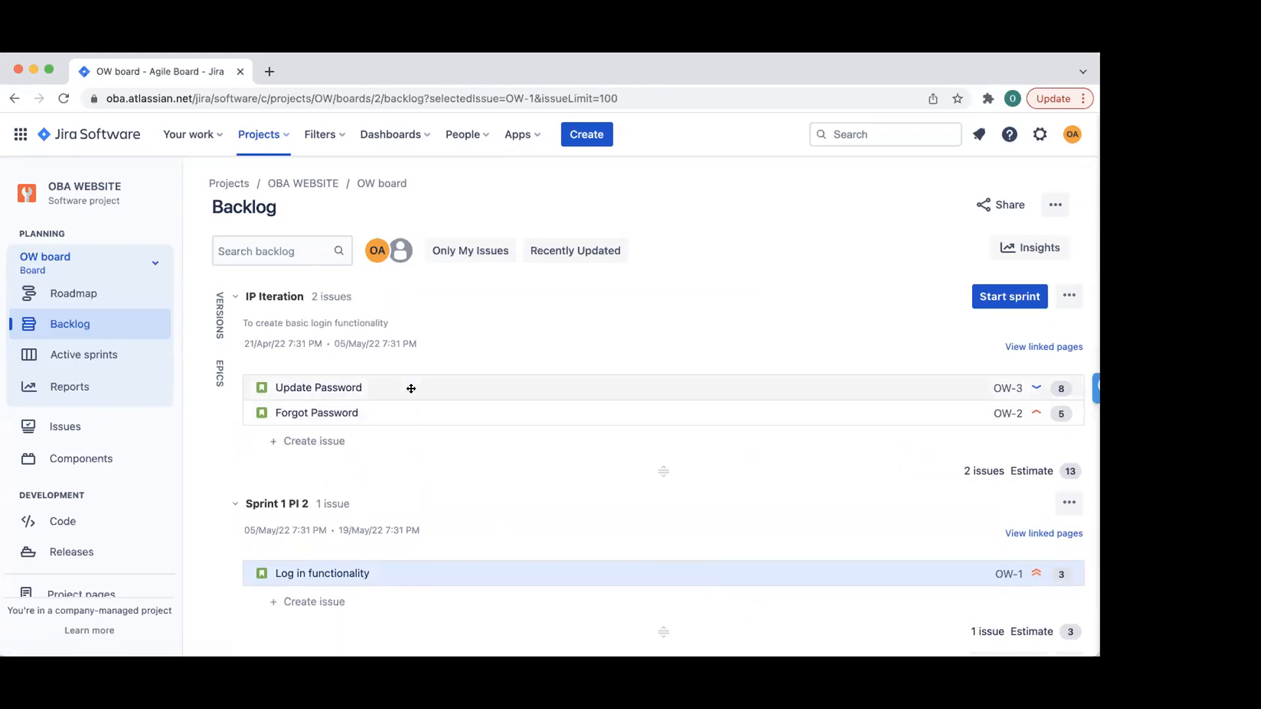
pyautogui.scroll(-3, 411, 389)
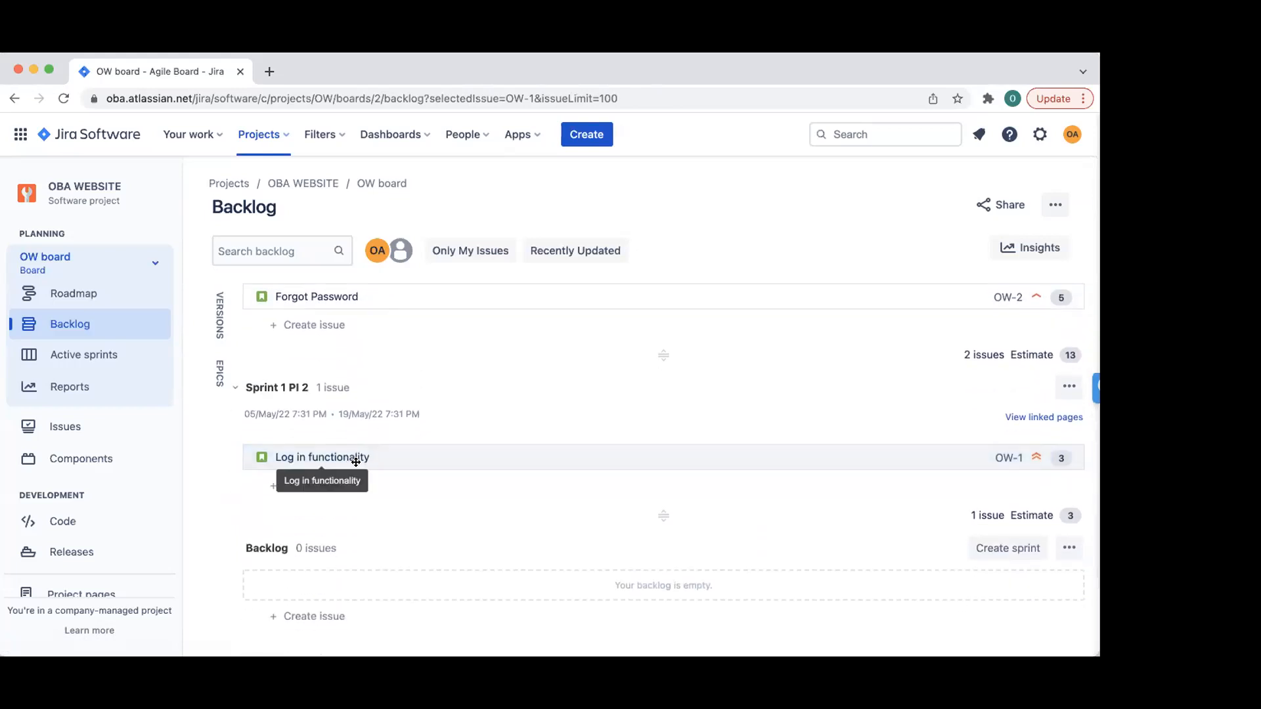
# - Create a third sprint and rename it from Sprint 1 PI 3 to Sprint 2 PI 2
pyautogui.click(422, 457)
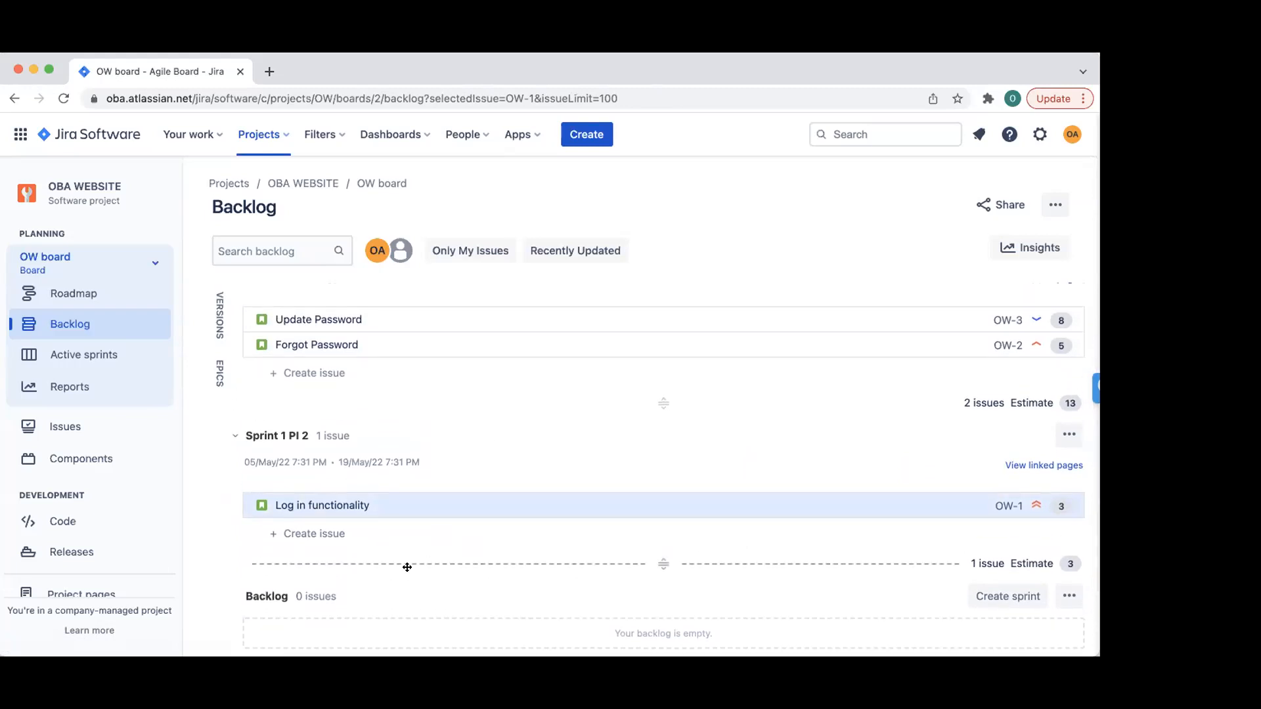
pyautogui.scroll(2, 427, 473)
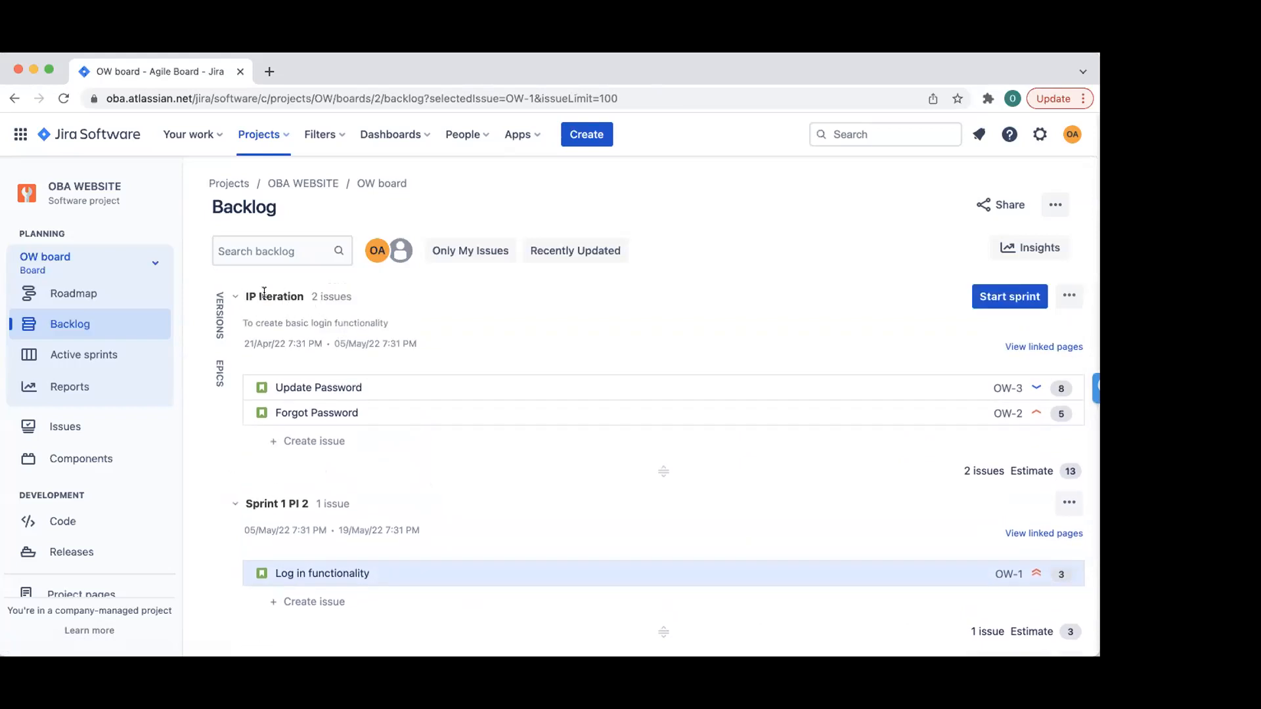
pyautogui.scroll(-2, 304, 452)
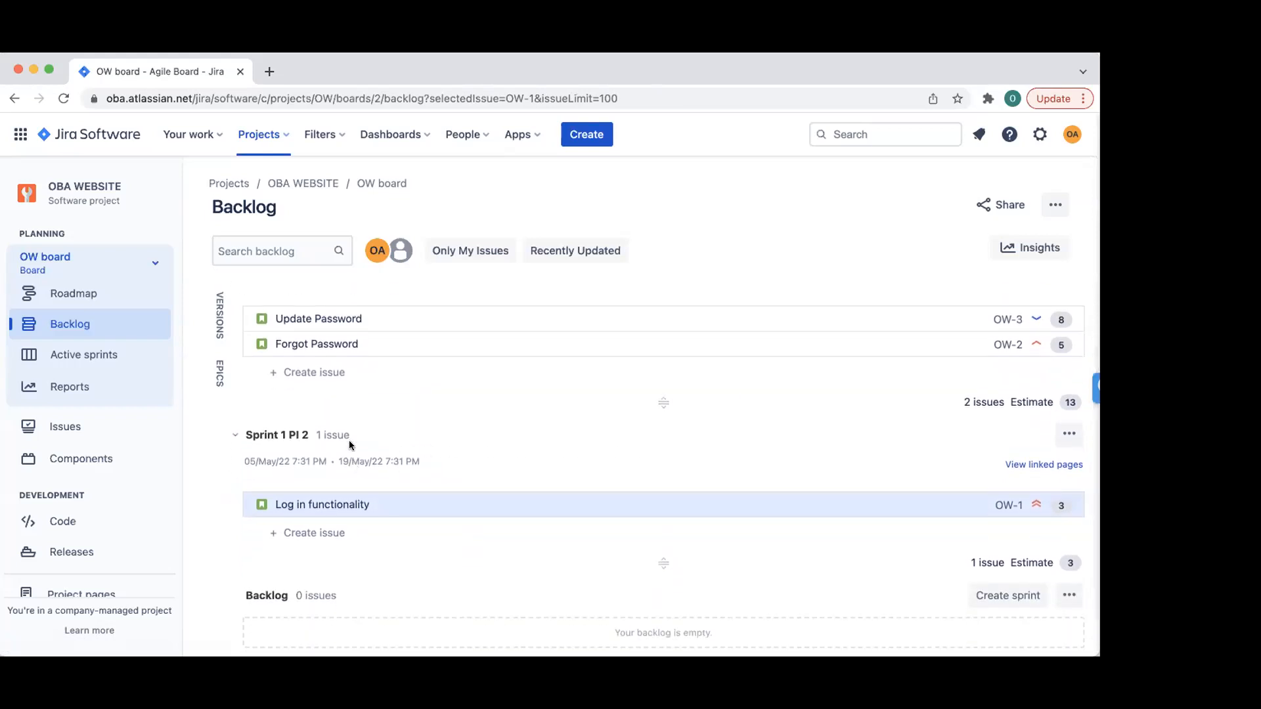
pyautogui.click(1003, 593)
pyautogui.scroll(-3, 690, 612)
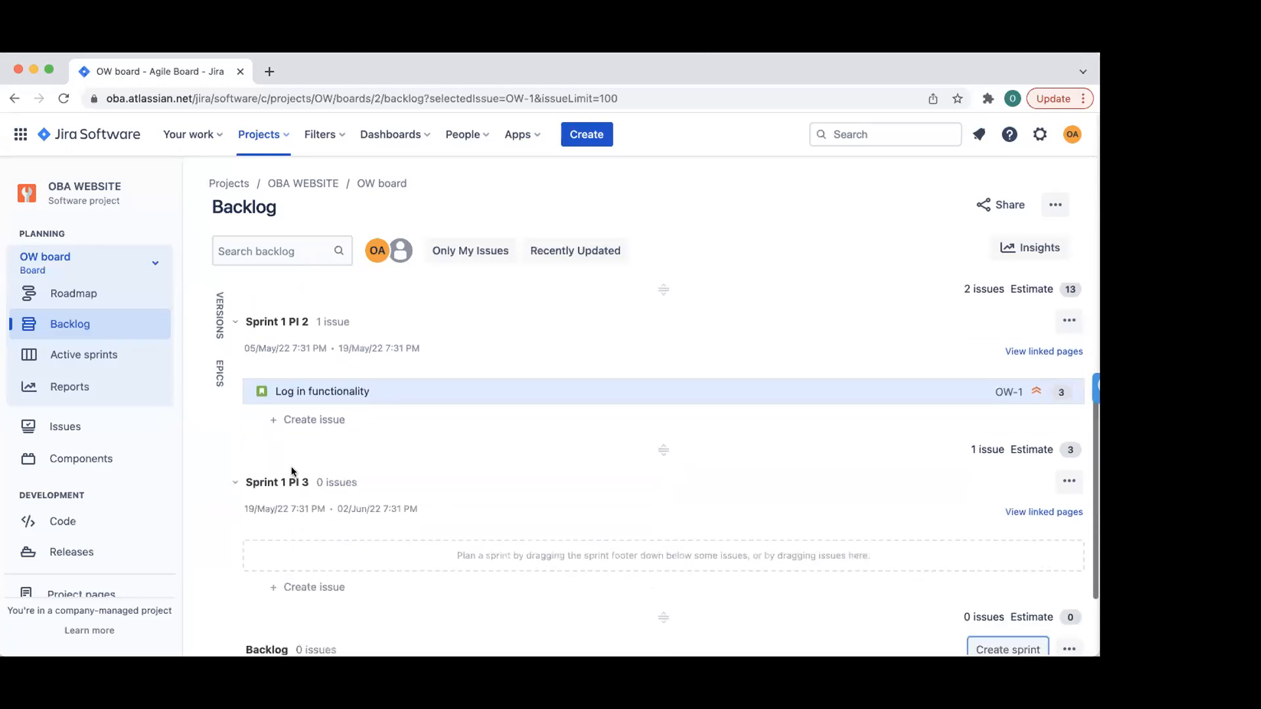
pyautogui.click(1069, 481)
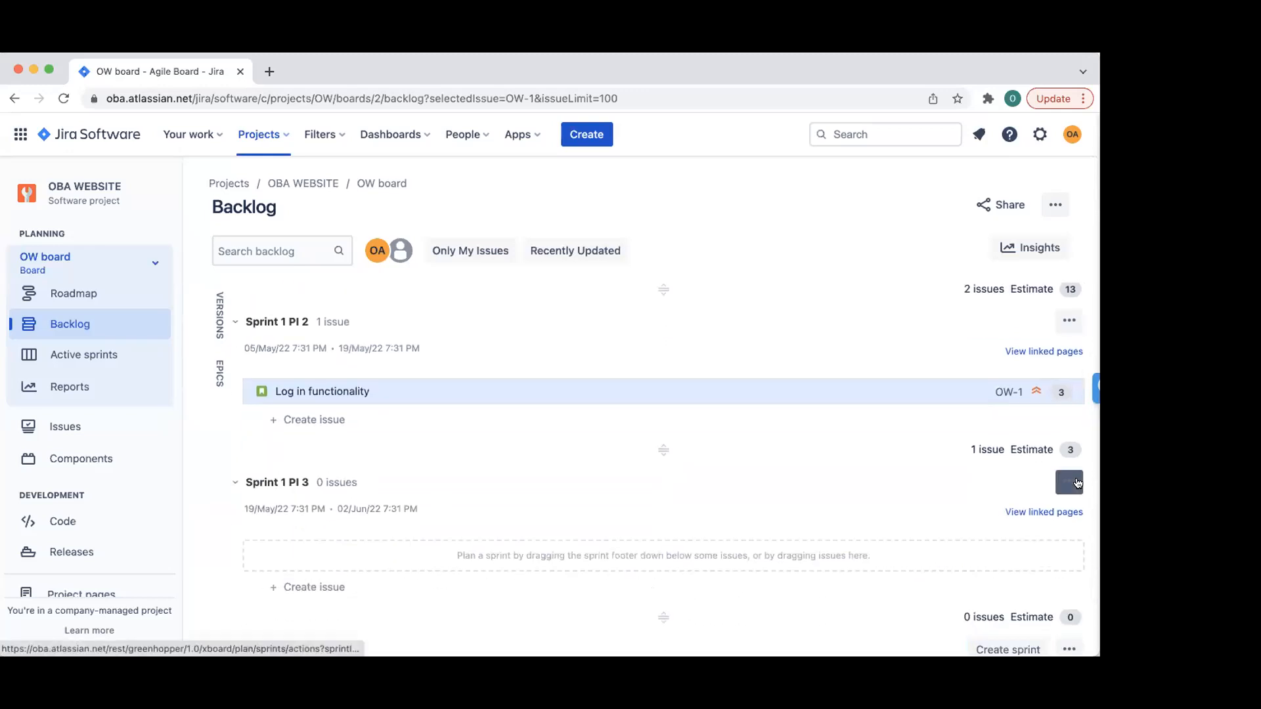
pyautogui.click(976, 559)
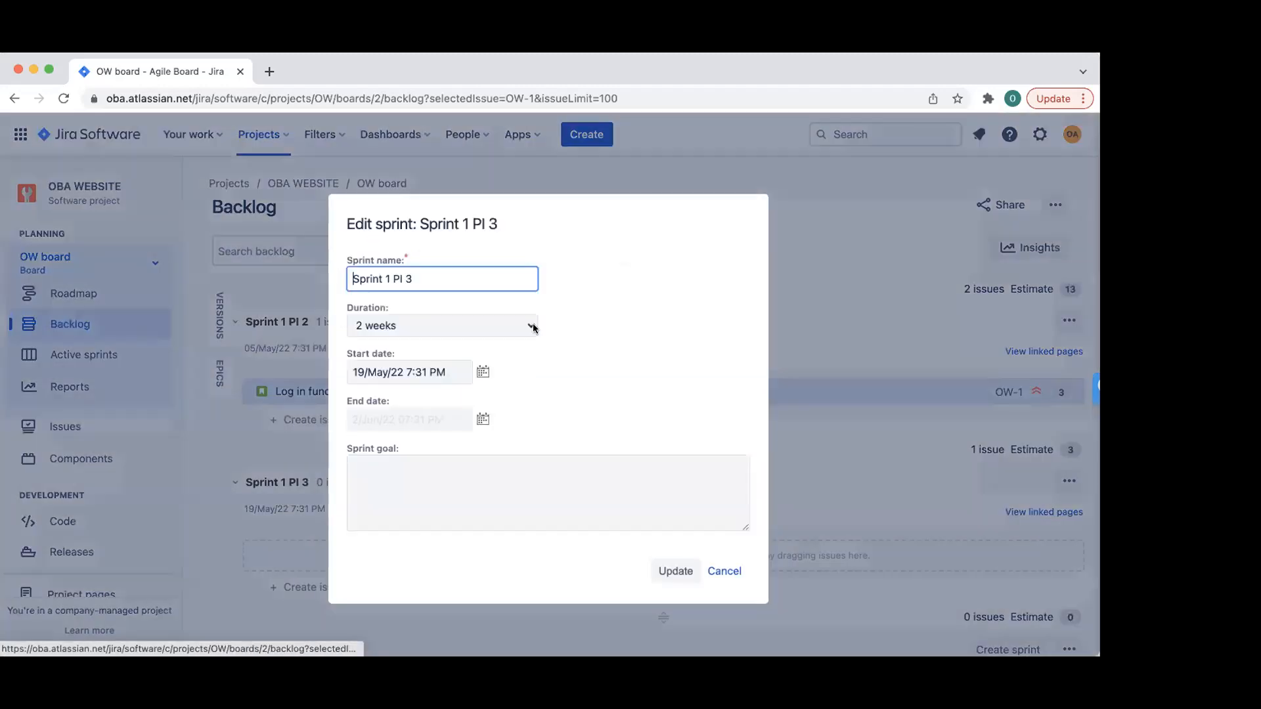
pyautogui.moveTo(393, 279); pyautogui.dragTo(413, 279)
pyautogui.press('BackSpace')
pyautogui.press('BackSpace')
pyautogui.press('BackSpace')
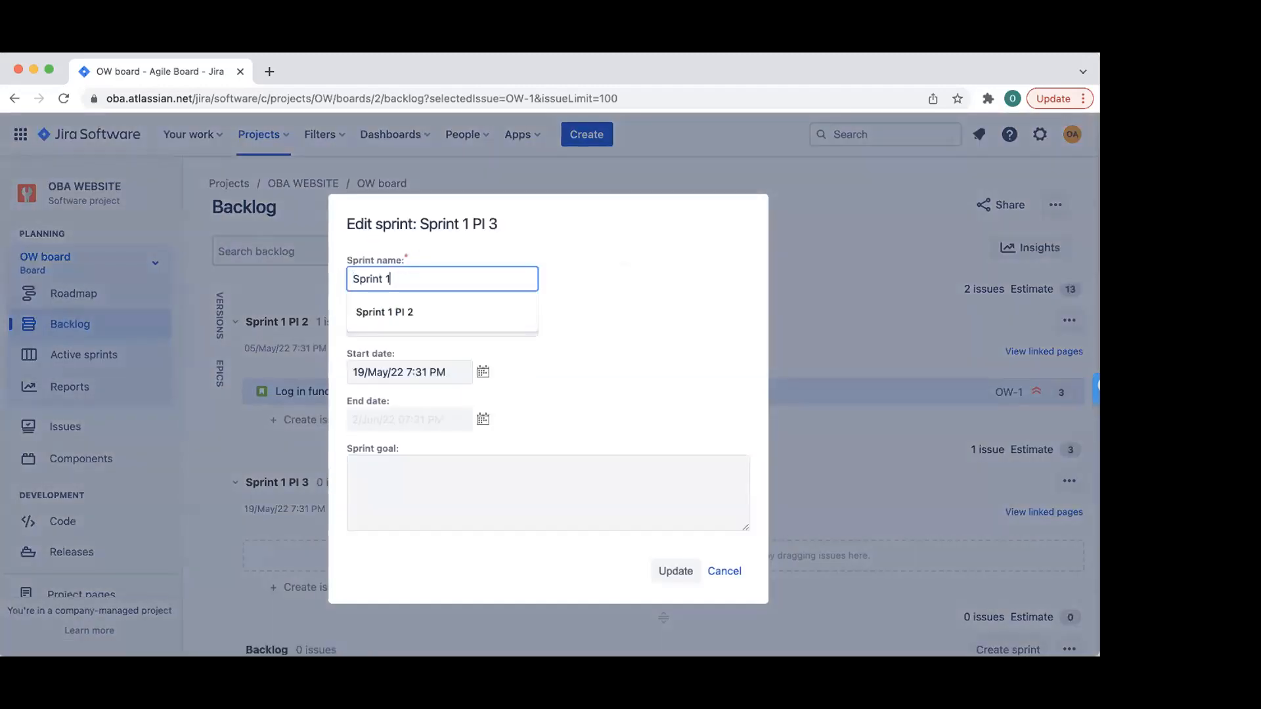
pyautogui.write('2 PI 2')
pyautogui.click(676, 571)
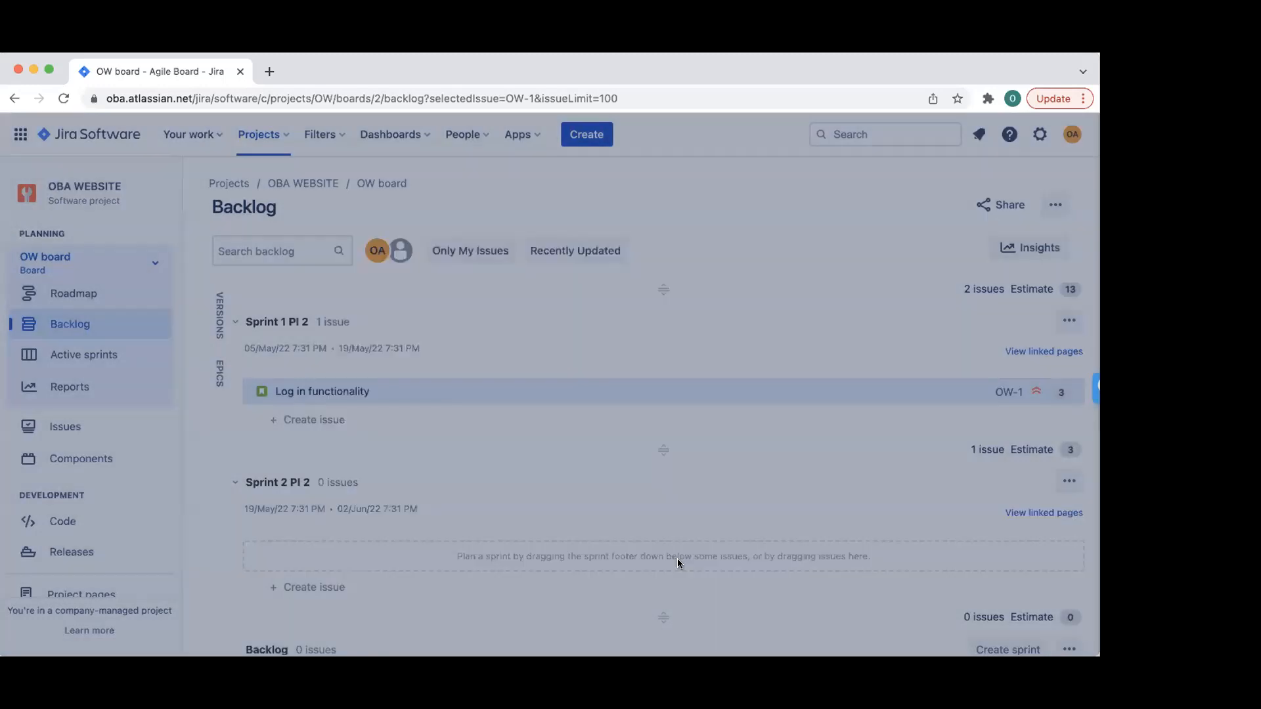
# - Start a new inline issue under the Backlog section
pyautogui.scroll(5, 684, 398)
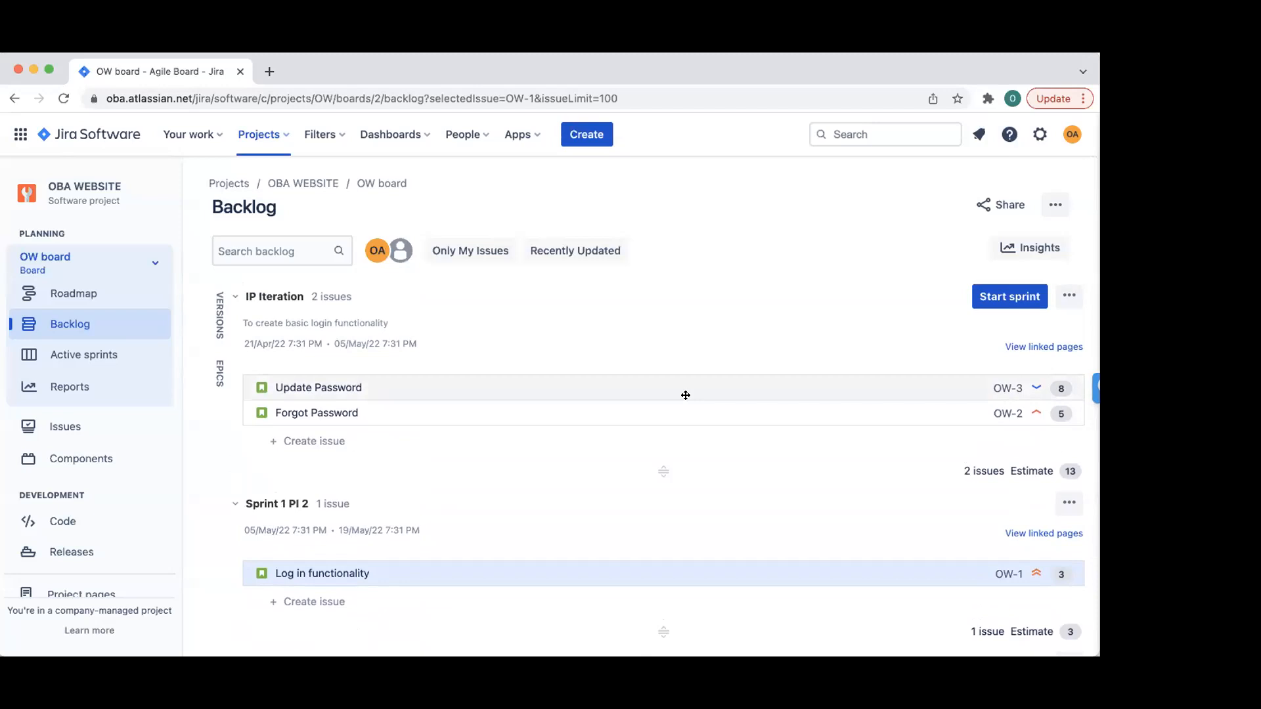
pyautogui.scroll(-3, 558, 510)
pyautogui.scroll(-2, 315, 563)
pyautogui.click(293, 615)
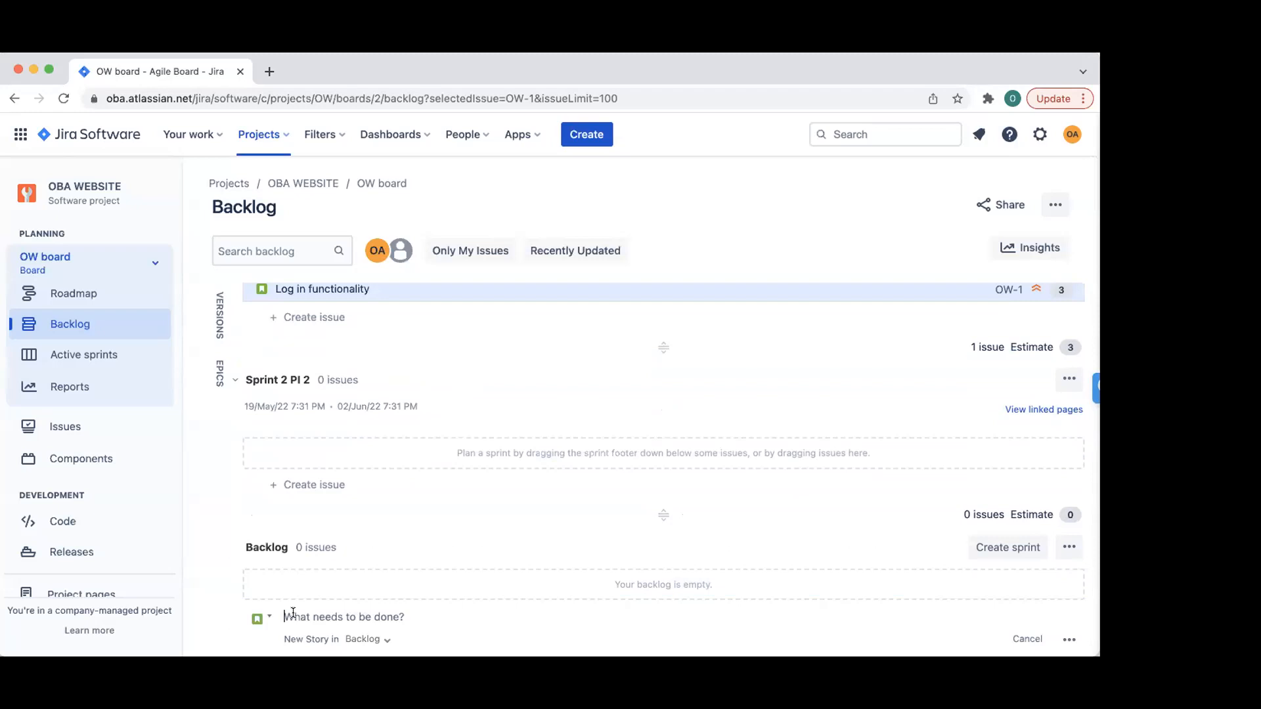
# - Add the backlog story 'As a user, I want to be able to sign out…'
pyautogui.write('As a')
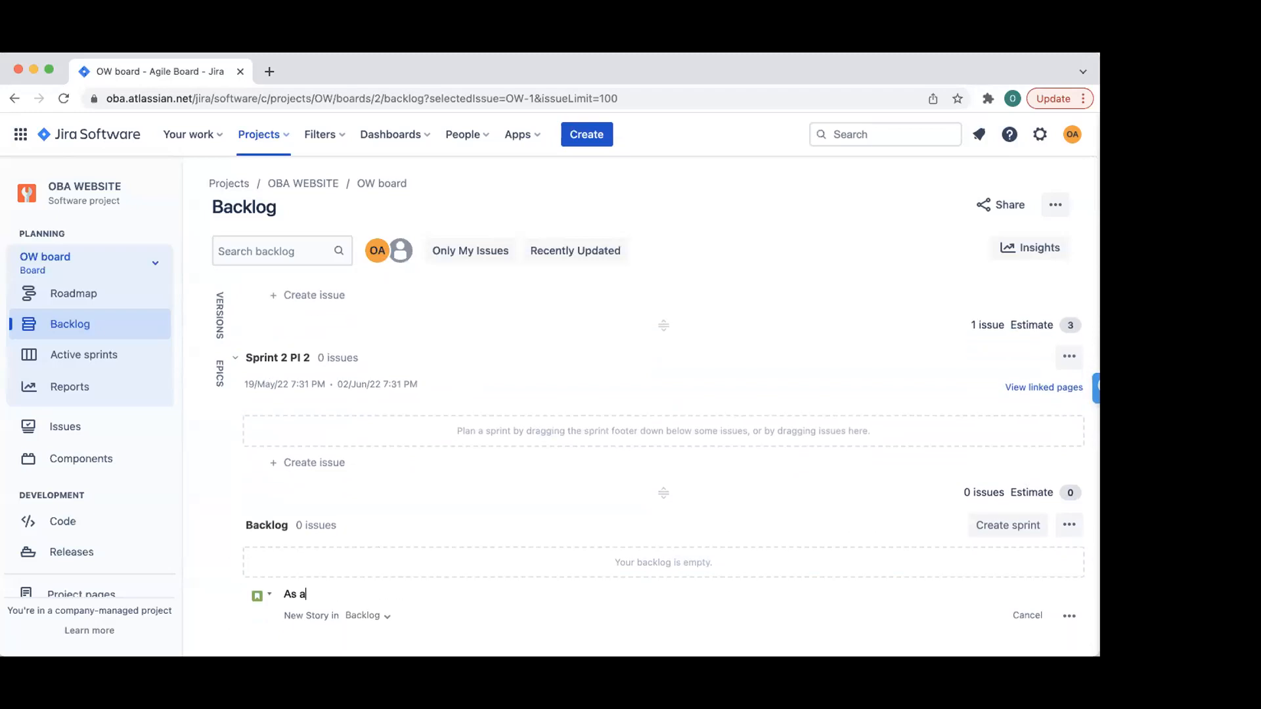
pyautogui.write(' user, I want to be able to sign out, so that no one ')
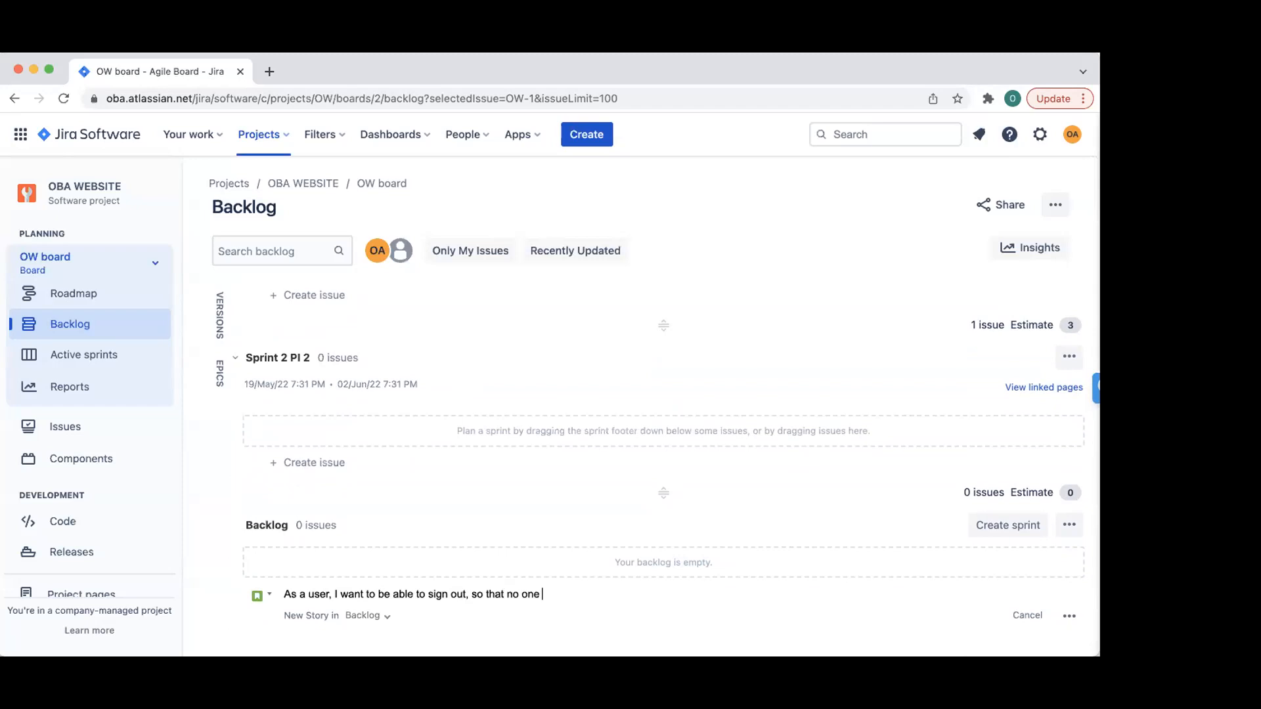
pyautogui.write('else can have access to my account')
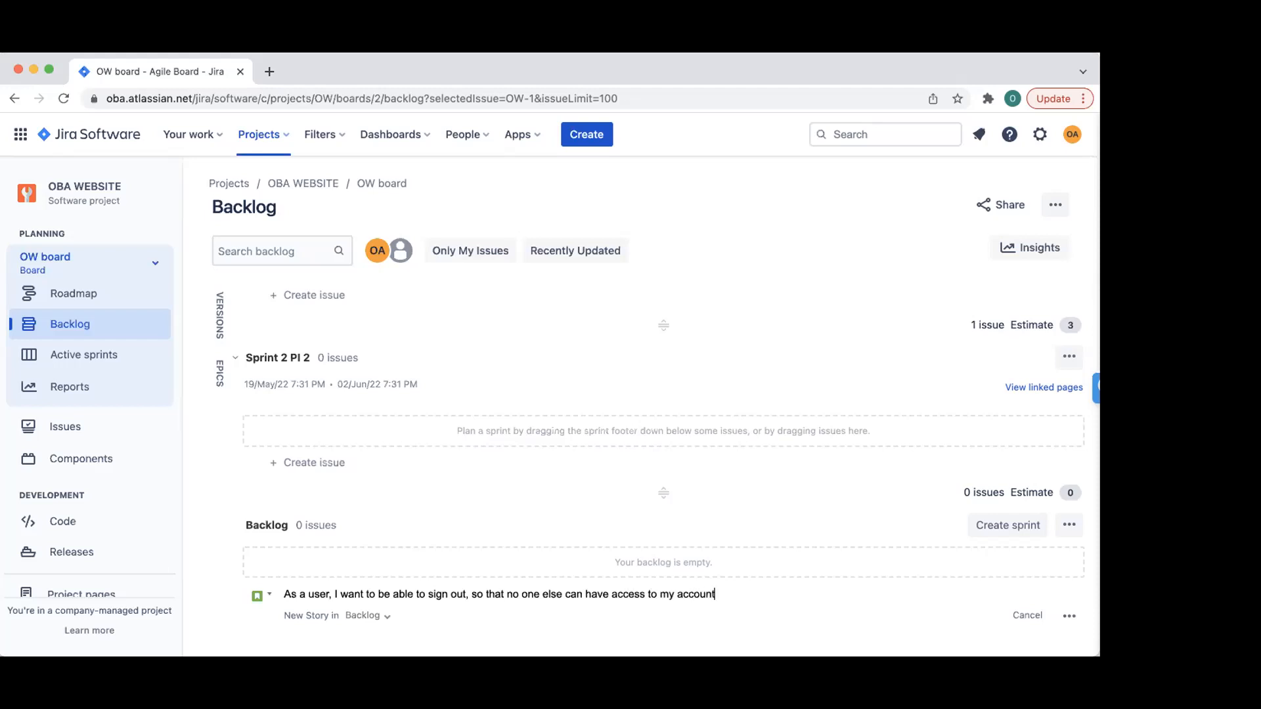
pyautogui.press('Return')
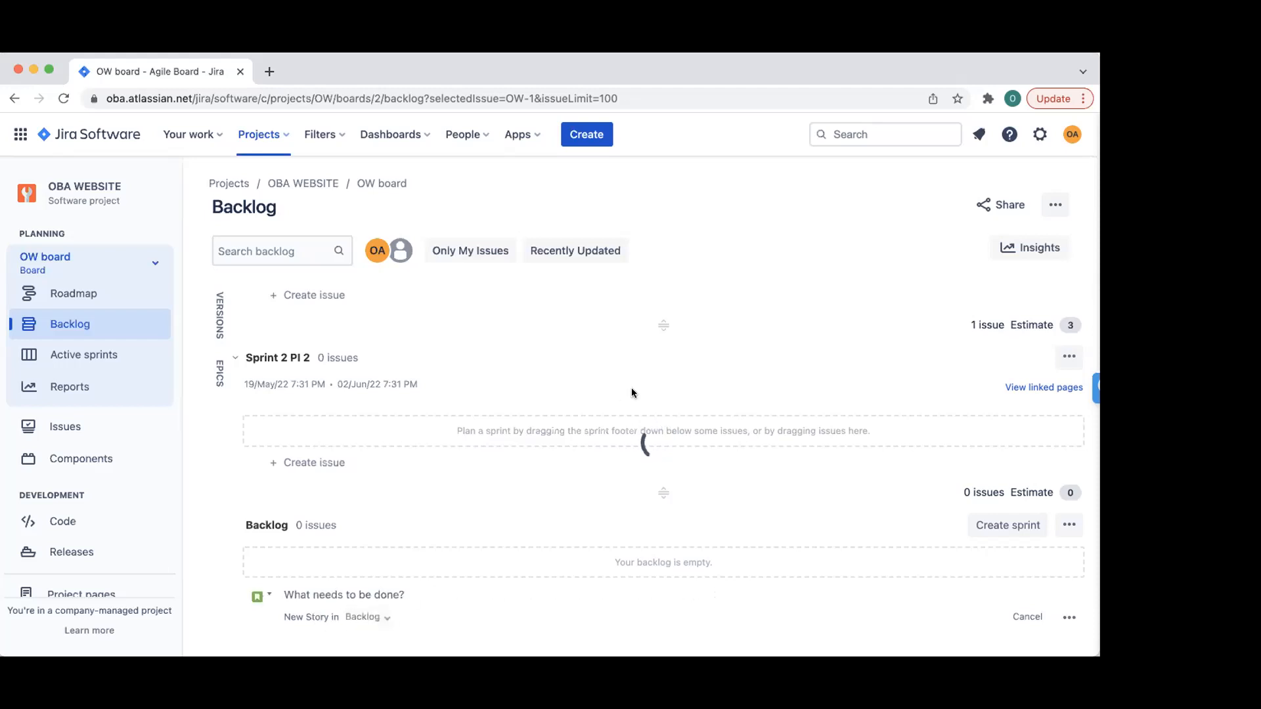
pyautogui.scroll(3, 633, 356)
# - Open the Create issue form twice, cancelling it each time without creating an issue
pyautogui.click(589, 129)
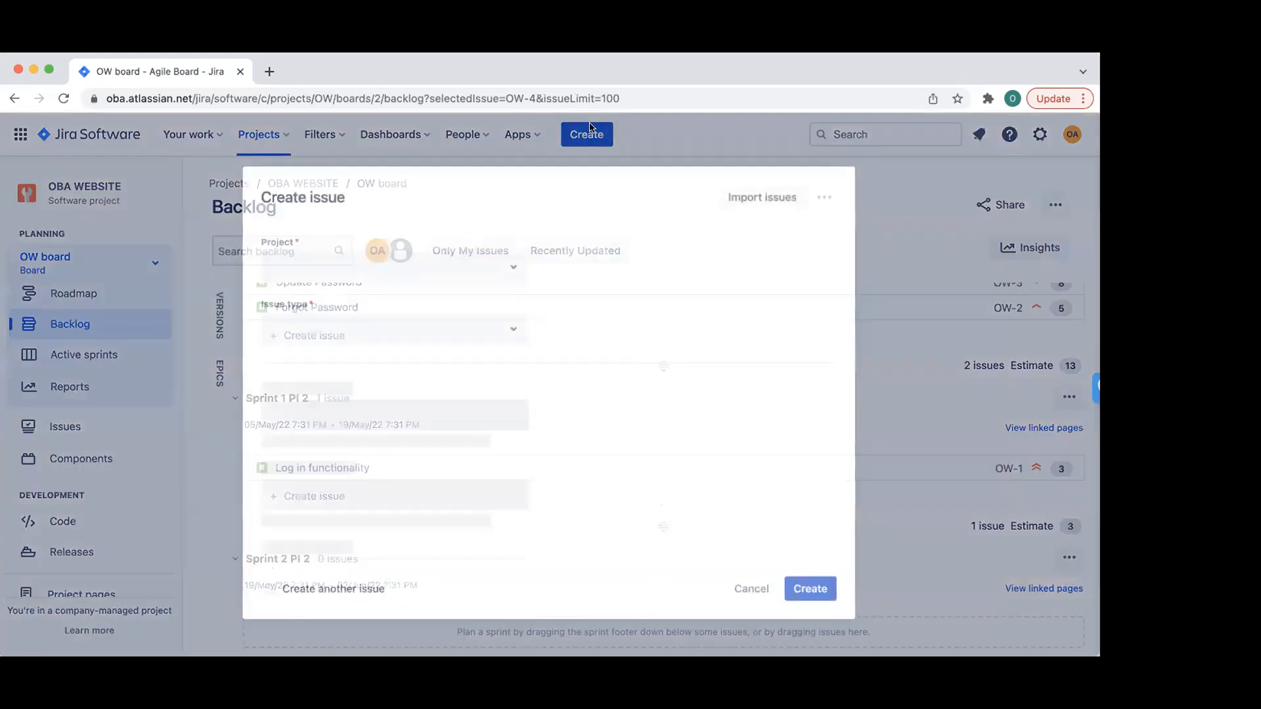
pyautogui.click(1054, 262)
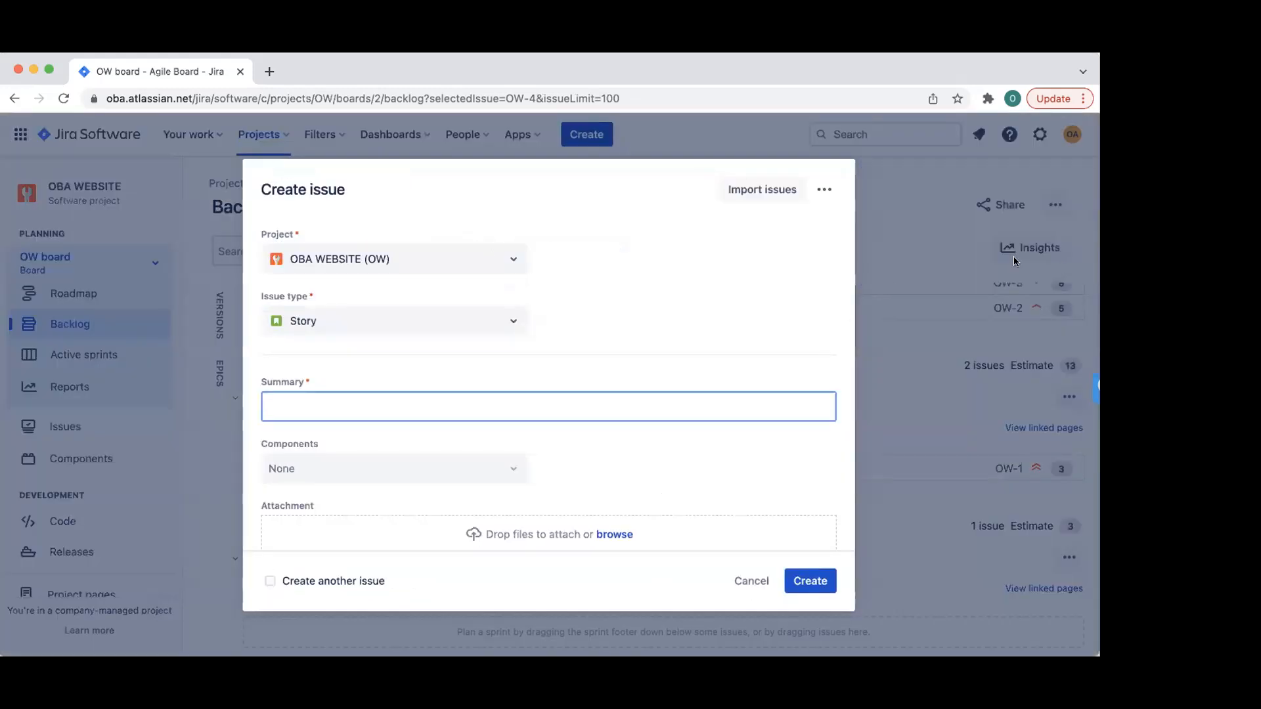
pyautogui.click(751, 580)
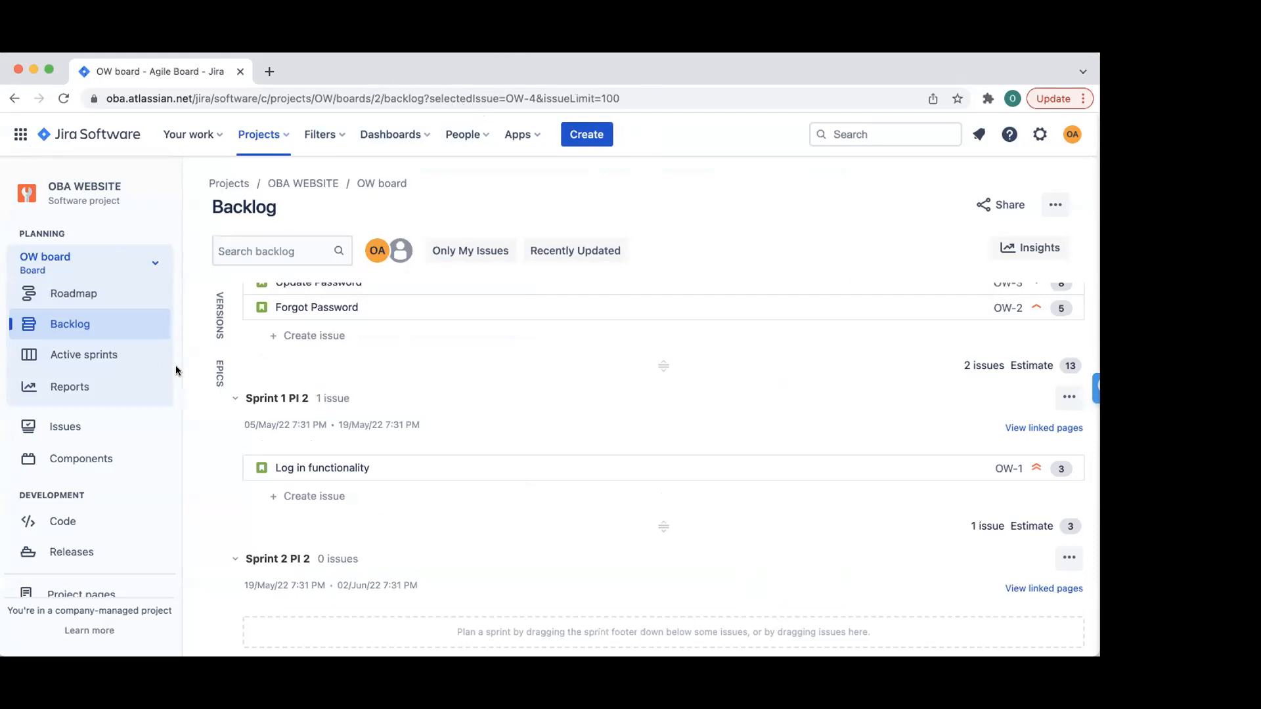
pyautogui.click(584, 135)
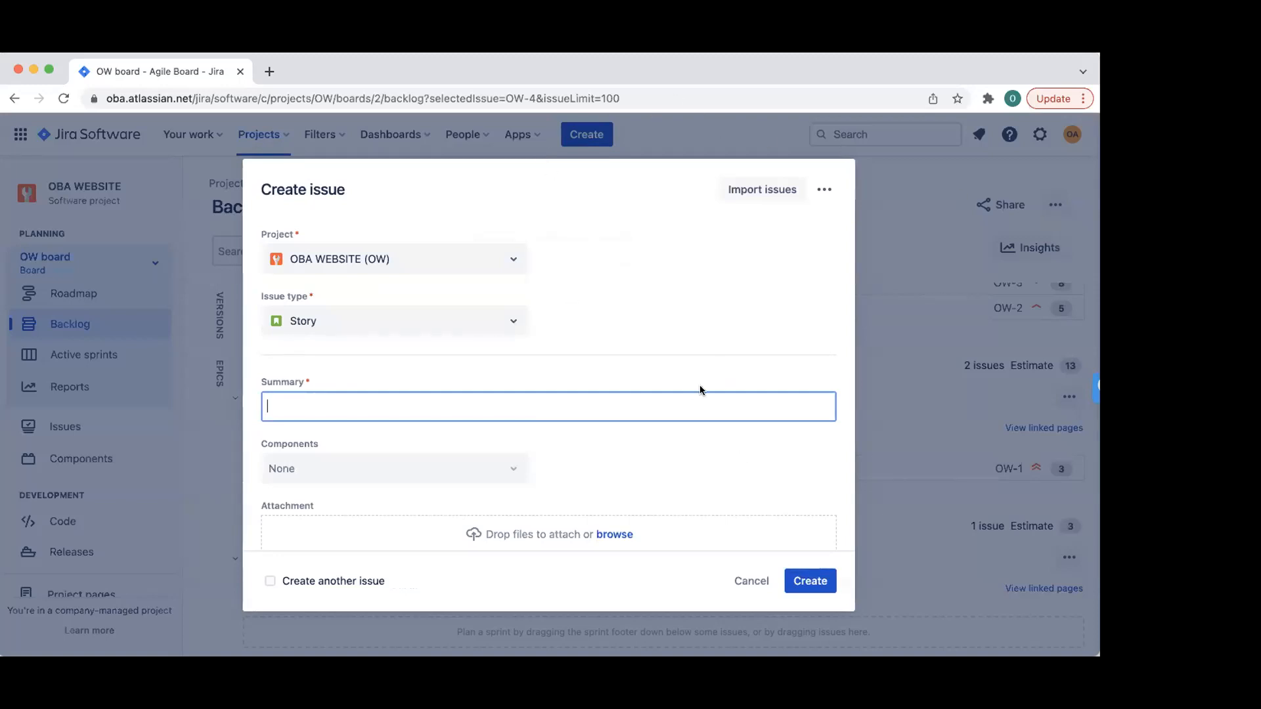
pyautogui.click(752, 581)
pyautogui.scroll(-3, 482, 400)
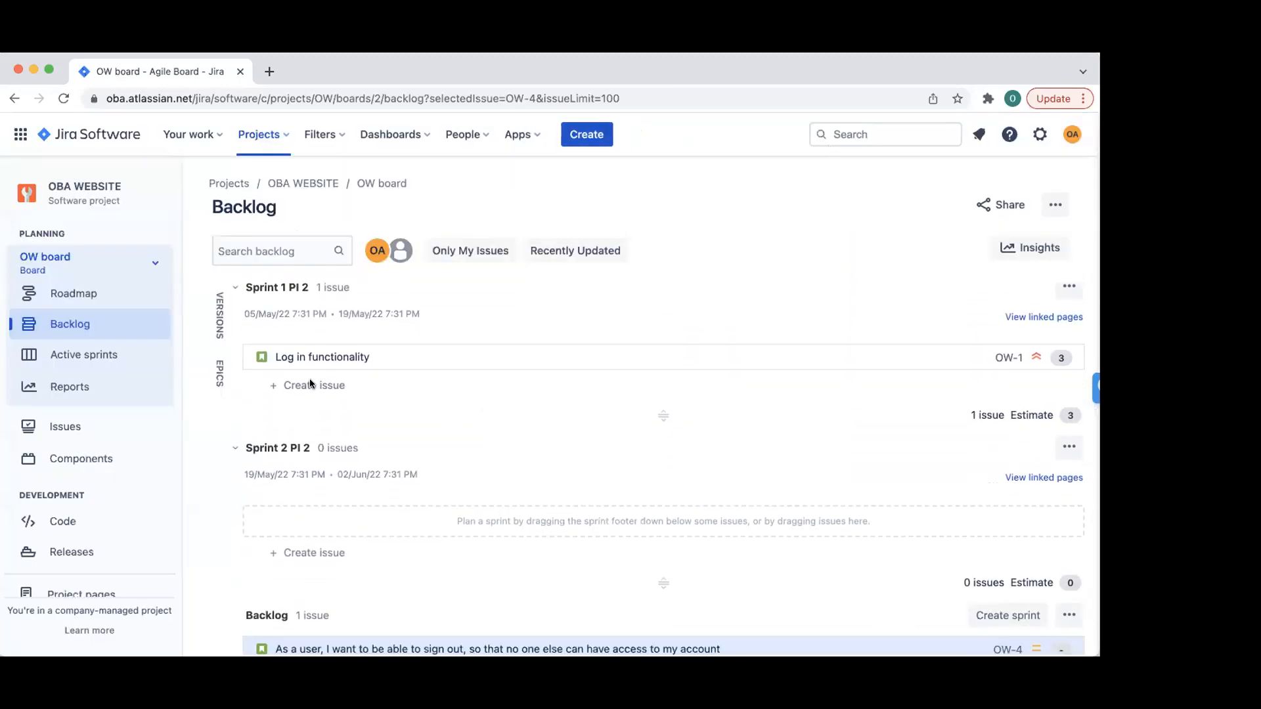
pyautogui.scroll(-2, 313, 386)
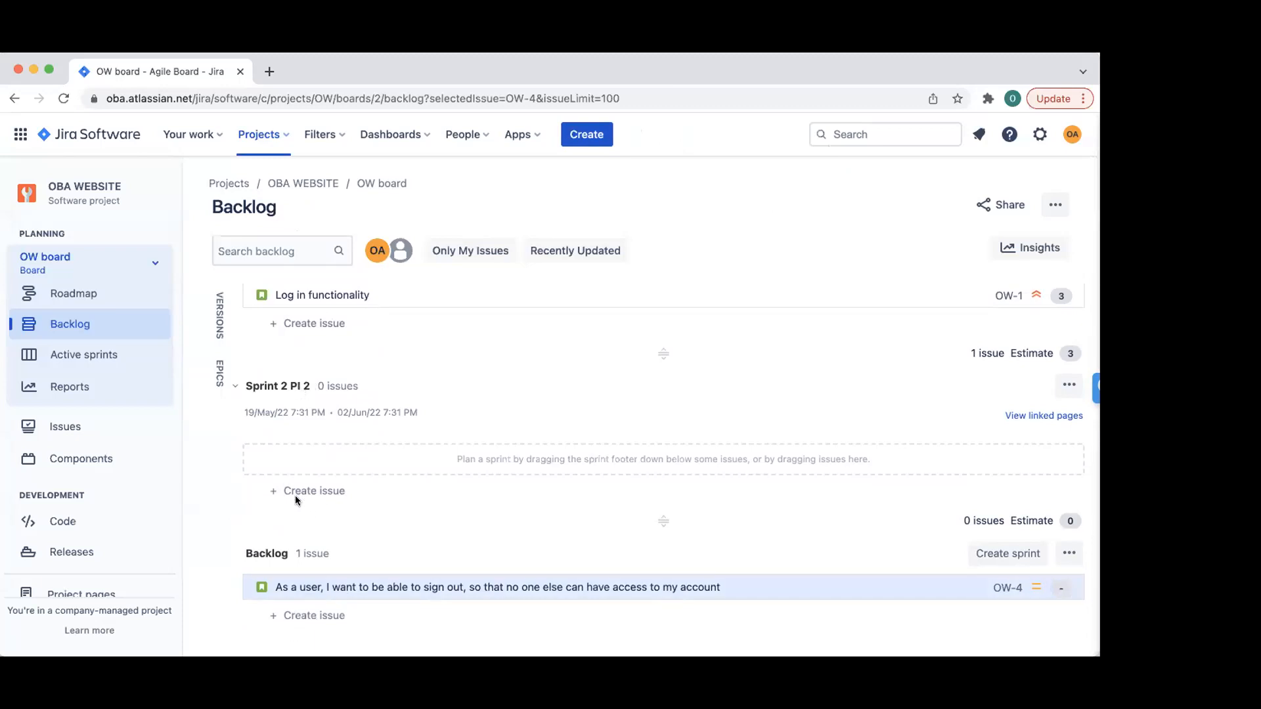
# - Add a Bug titled 'User unable to login to OBA portal' to the backlog
pyautogui.click(314, 616)
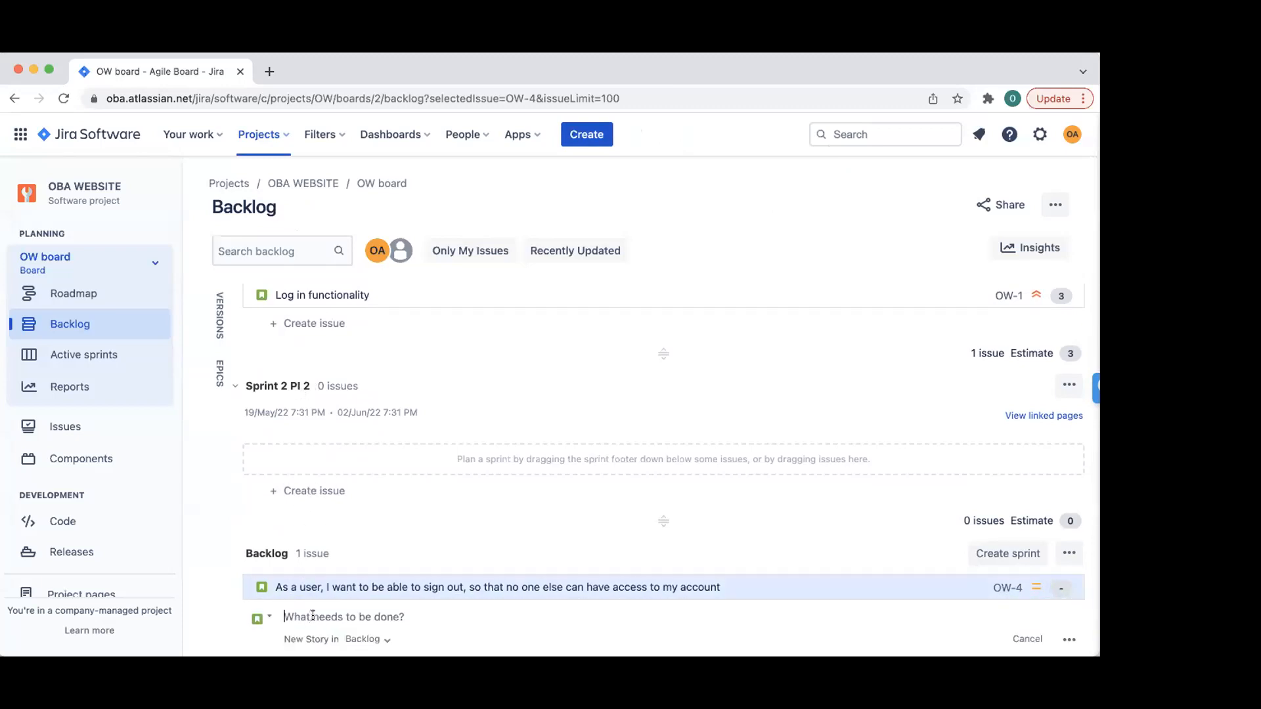
pyautogui.click(261, 616)
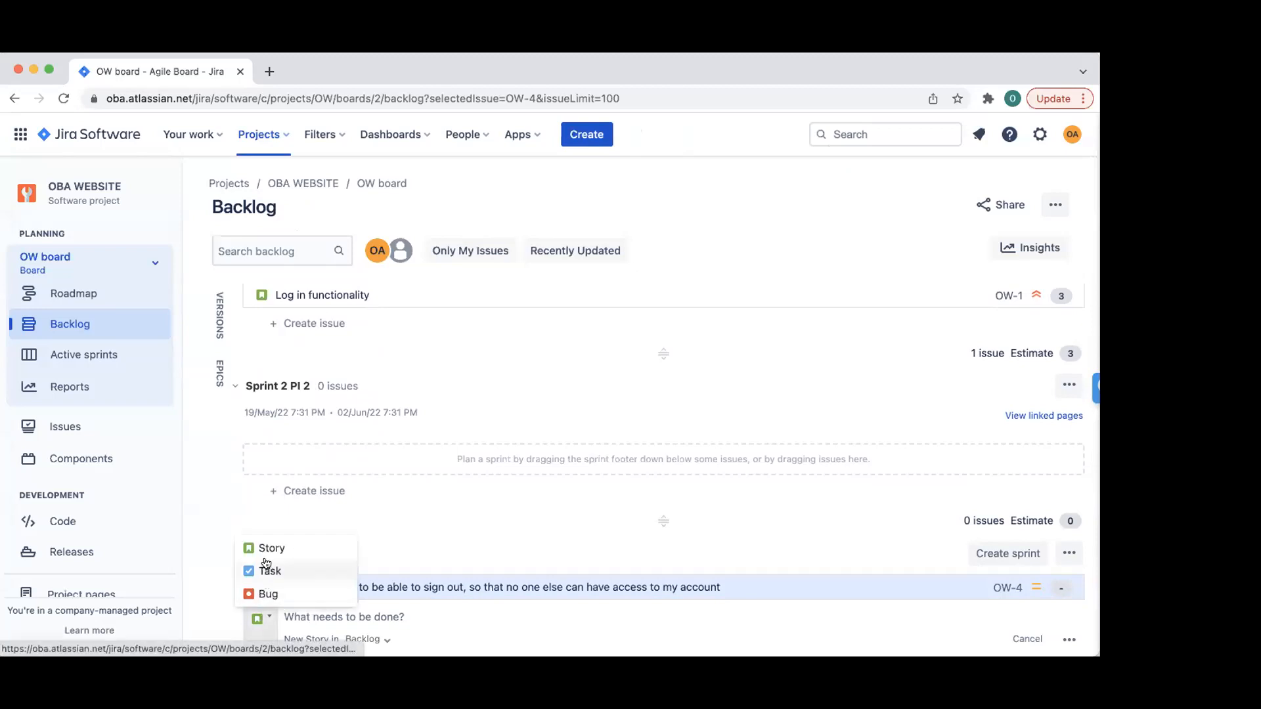
pyautogui.click(268, 593)
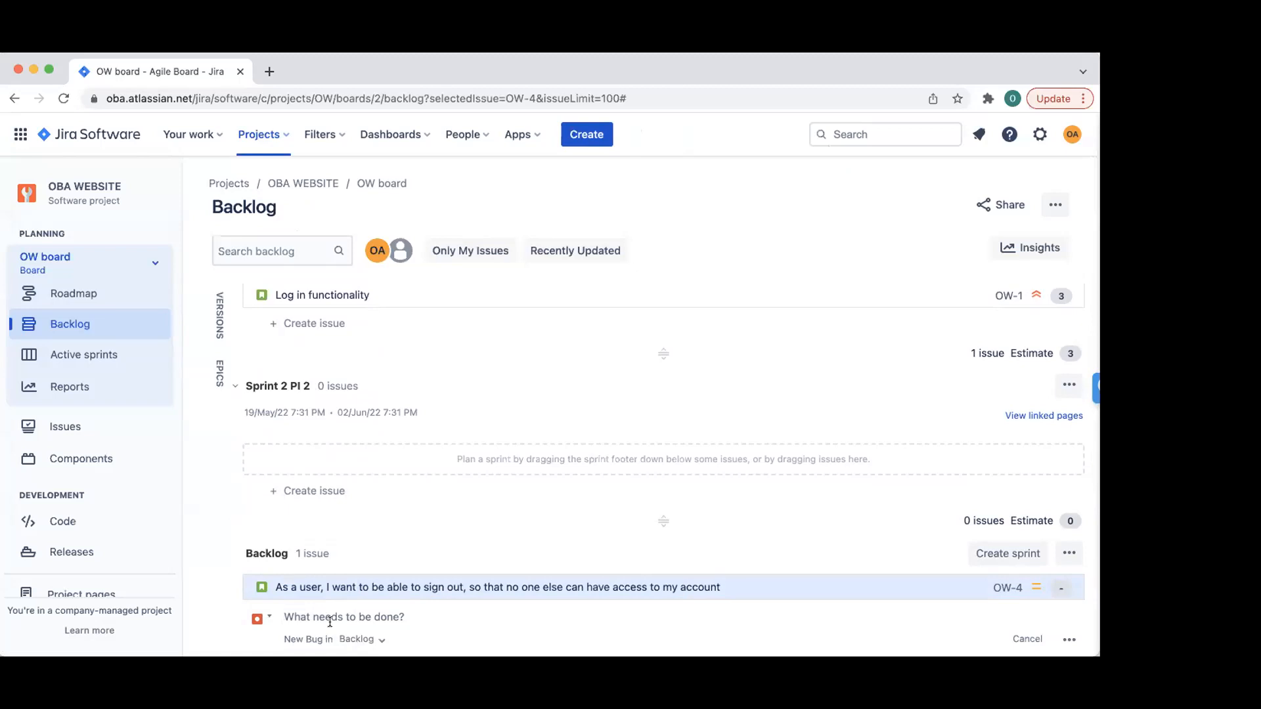
pyautogui.write('Tser umab')
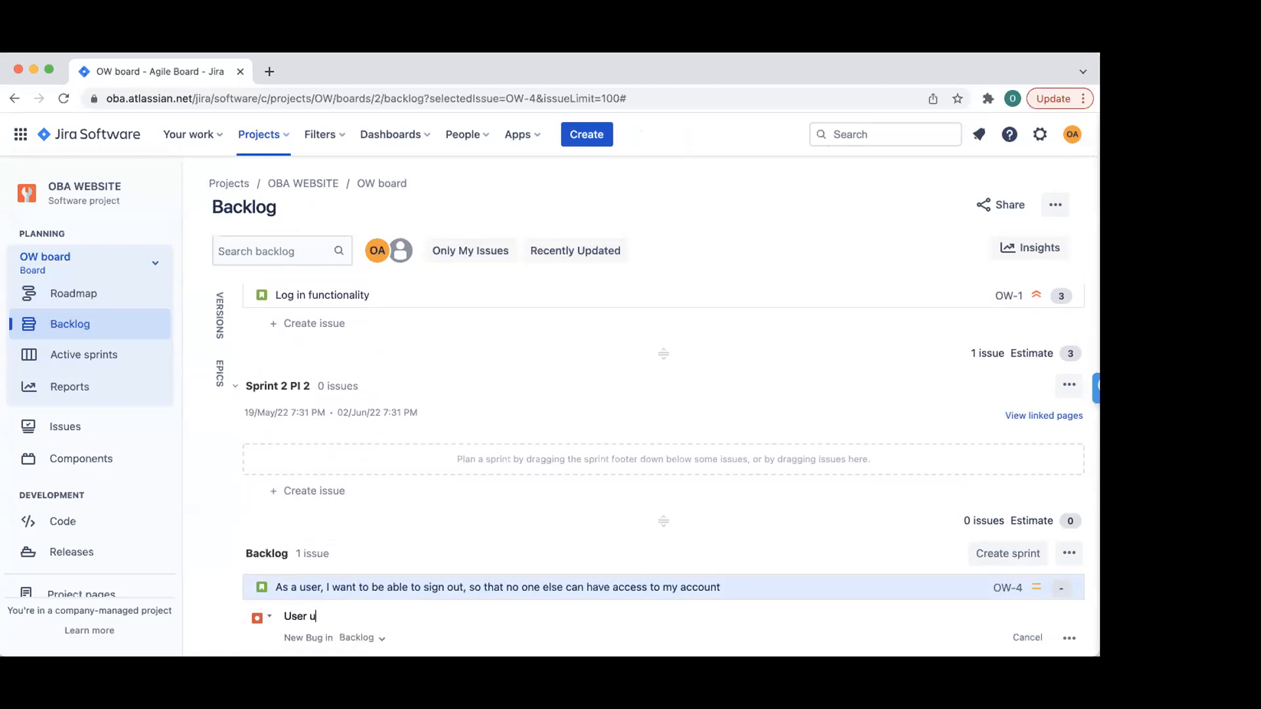
pyautogui.press('BackSpace')
pyautogui.press('BackSpace')
pyautogui.write('nable to login to OBA portal')
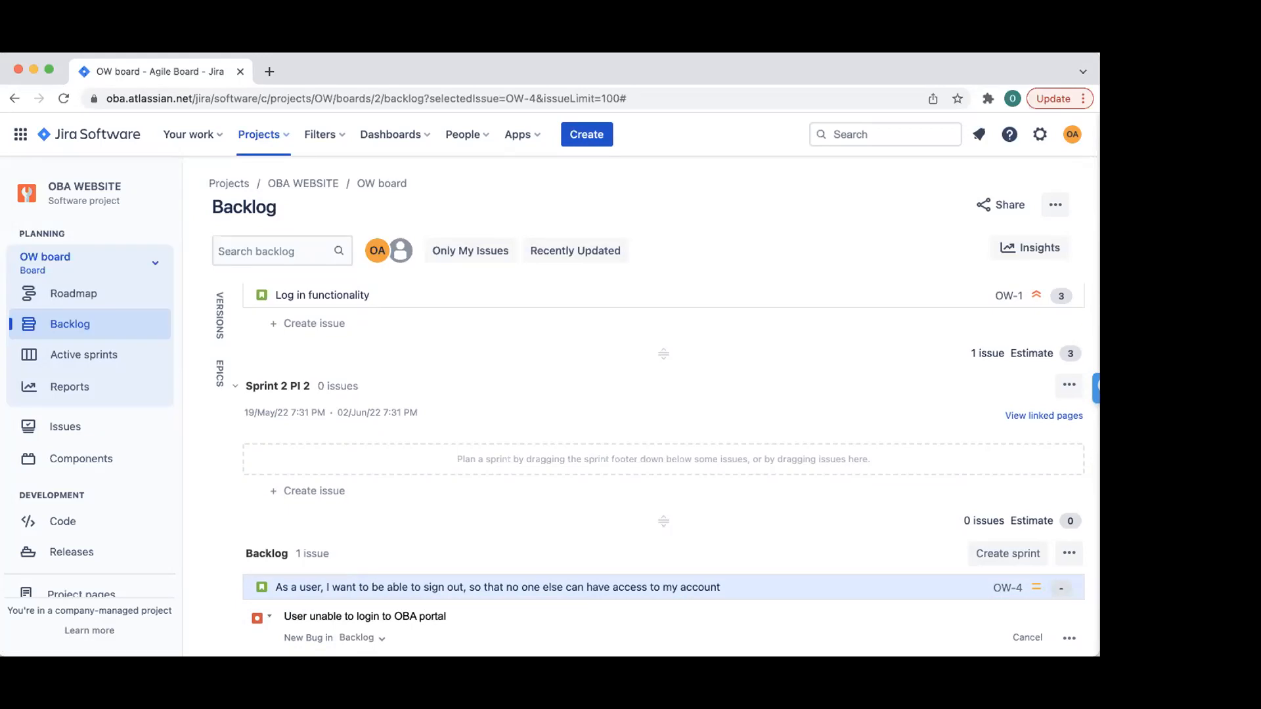
pyautogui.press('Return')
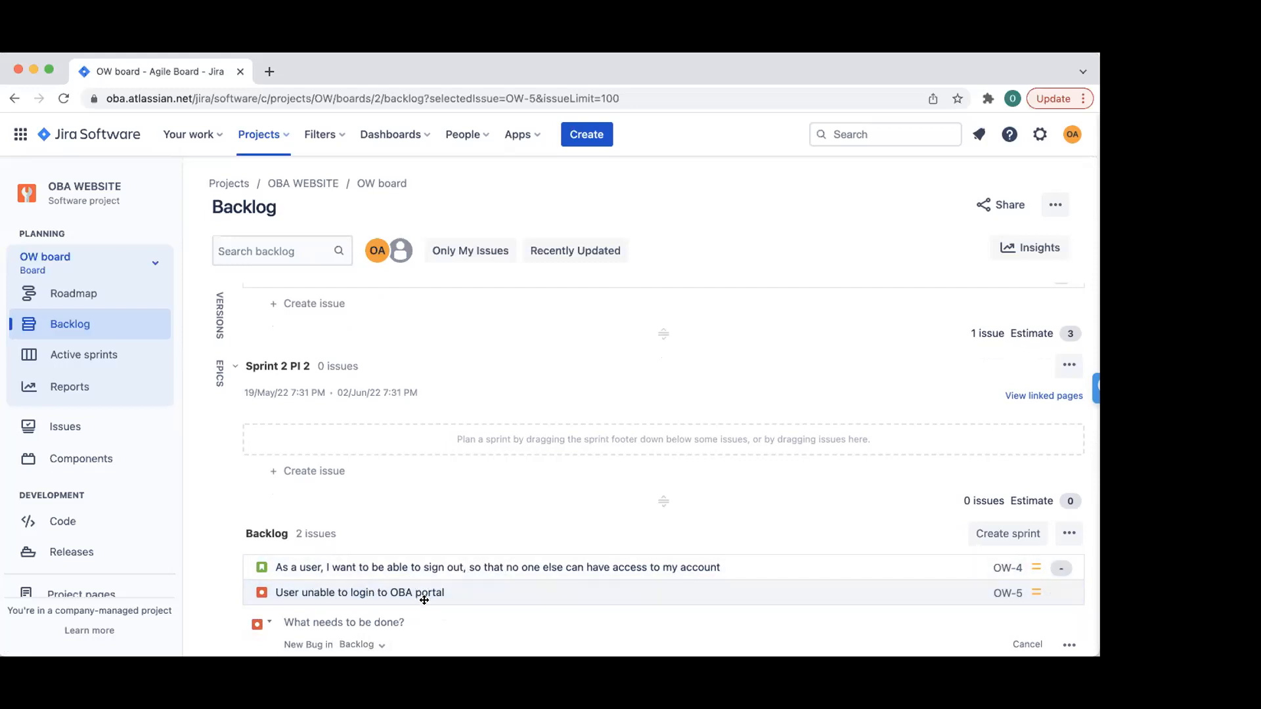
# - Drag the OW-5 login bug from the backlog into Sprint 2 PI 2
pyautogui.scroll(1, 423, 591)
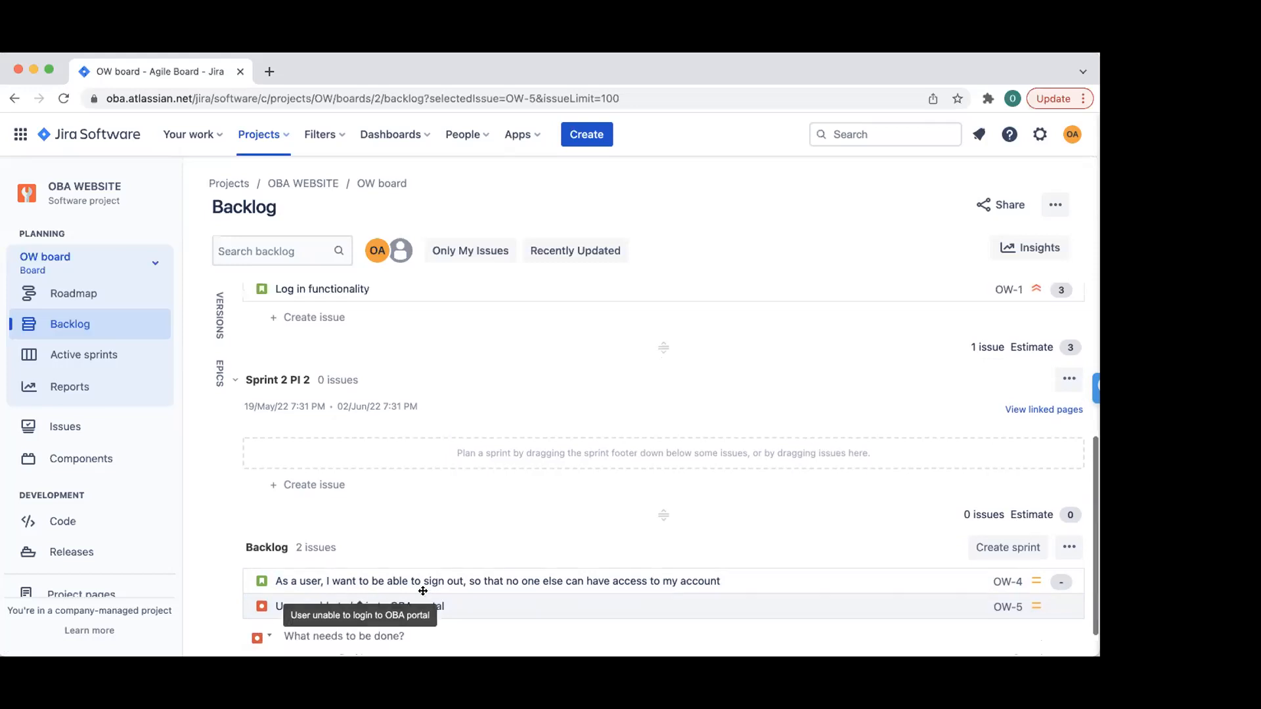
pyautogui.moveTo(387, 630); pyautogui.dragTo(385, 469)
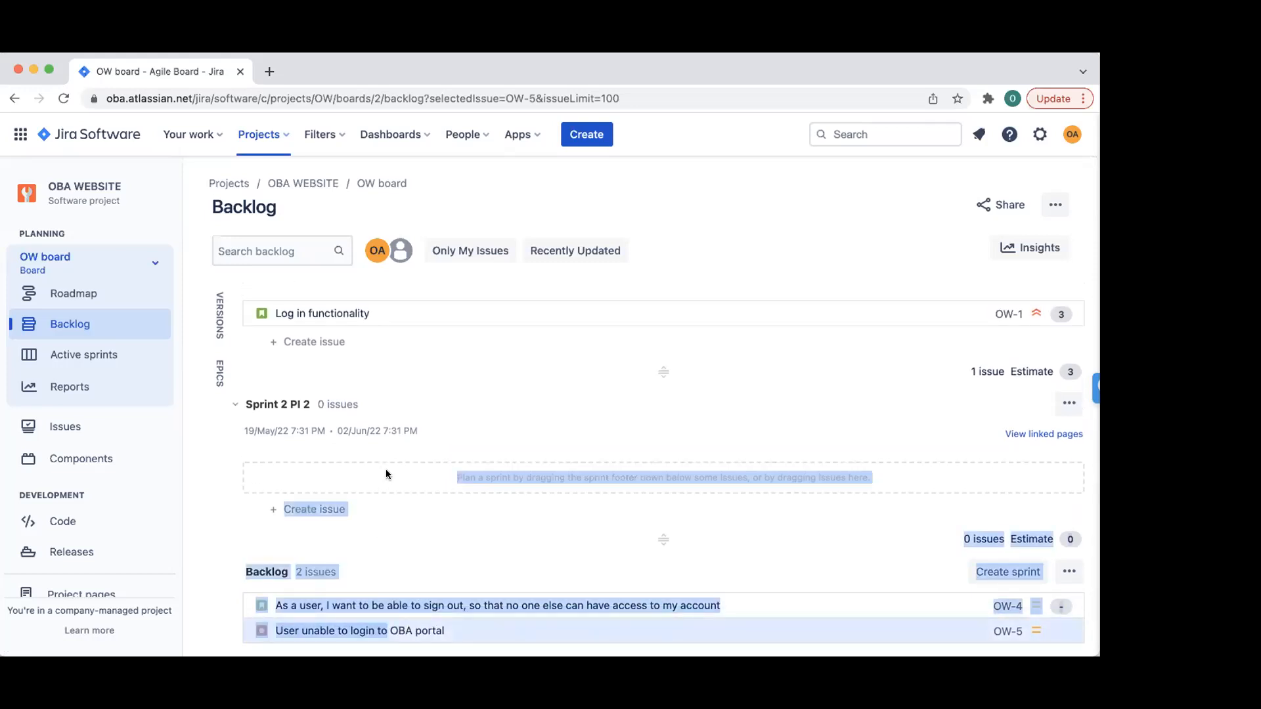
pyautogui.click(231, 546)
pyautogui.moveTo(345, 598); pyautogui.dragTo(341, 479)
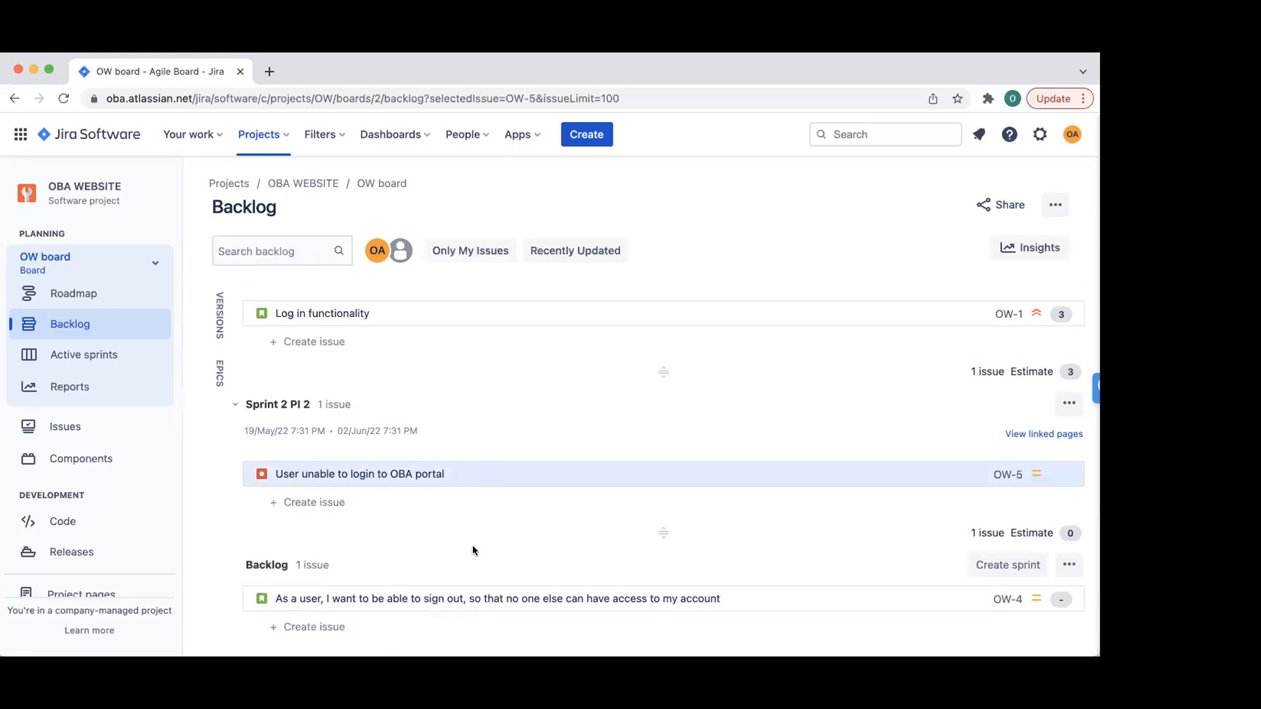
pyautogui.scroll(2, 460, 425)
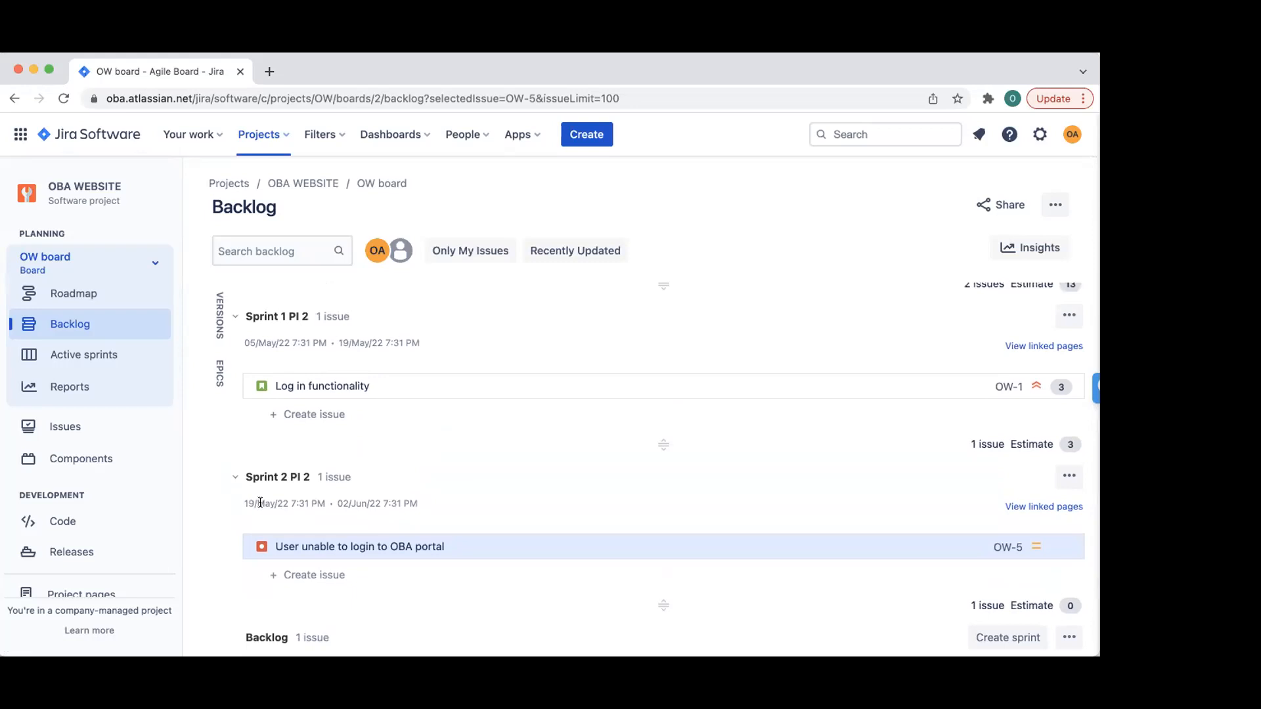
pyautogui.scroll(3, 353, 501)
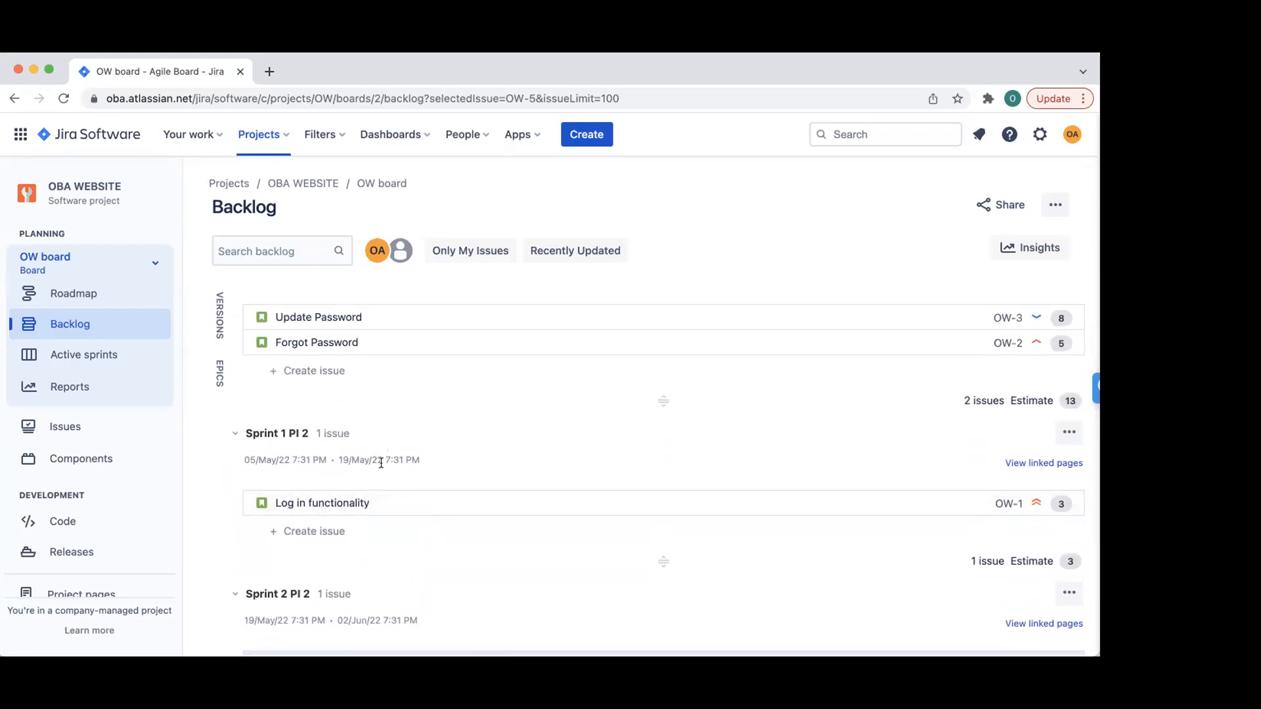
pyautogui.scroll(2, 381, 460)
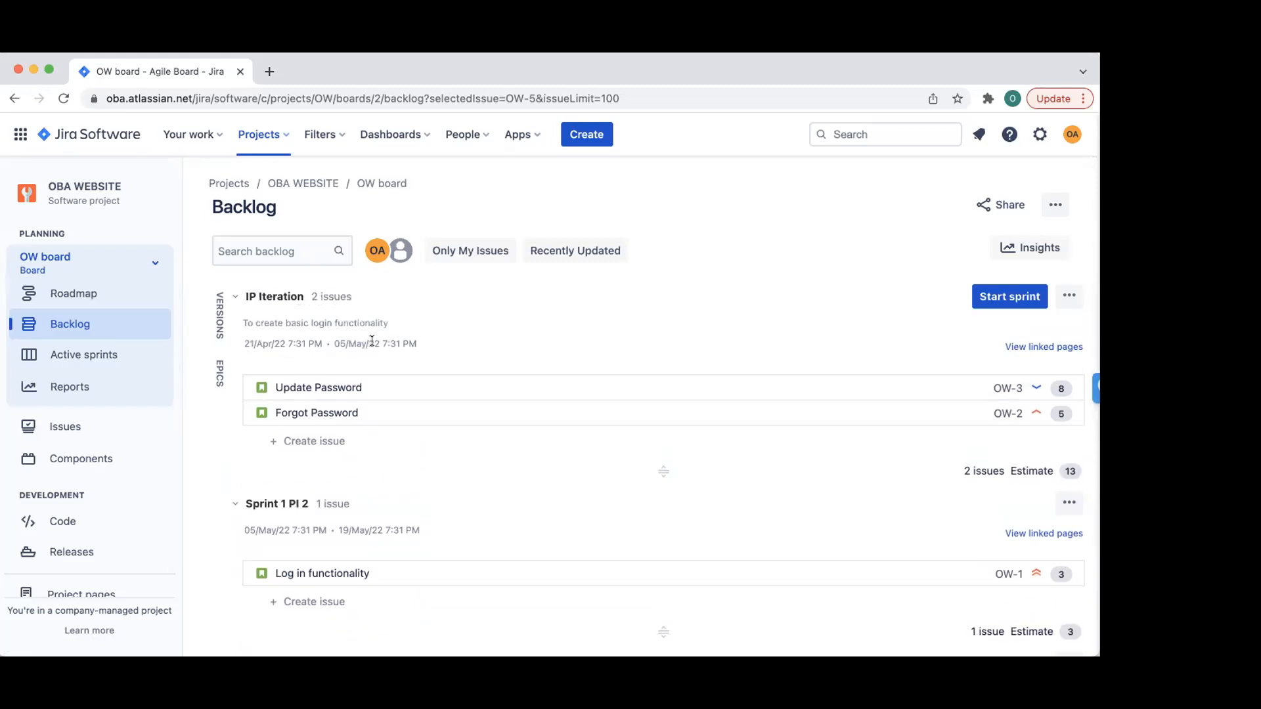
pyautogui.scroll(-8, 355, 368)
pyautogui.scroll(8, 339, 386)
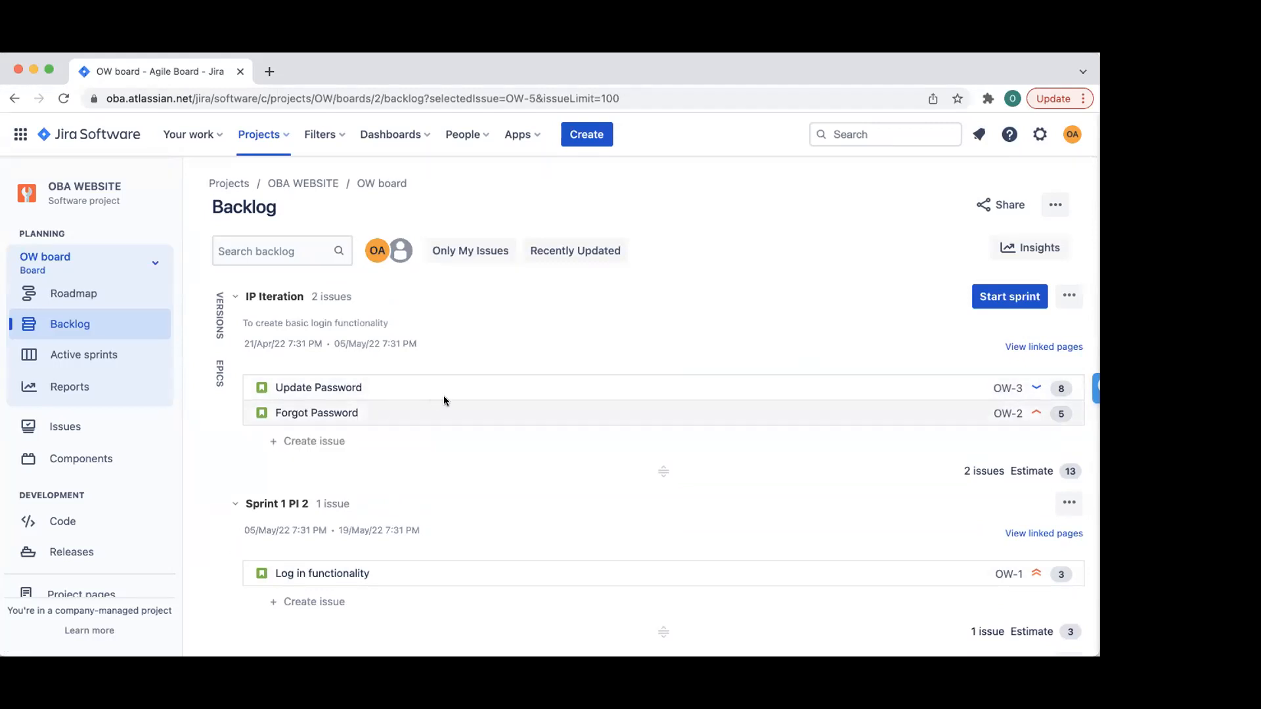
# - Start the IP Iteration sprint with its end date set to 4 May 2022
pyautogui.click(999, 293)
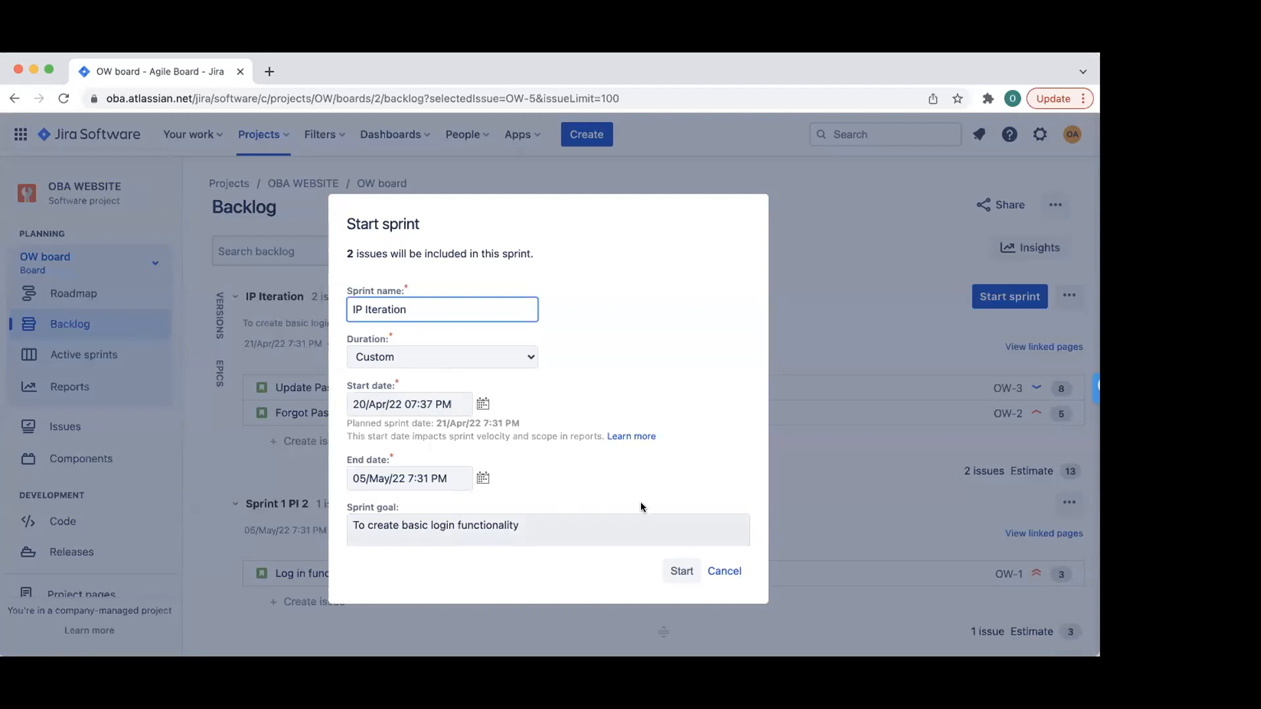
pyautogui.click(485, 482)
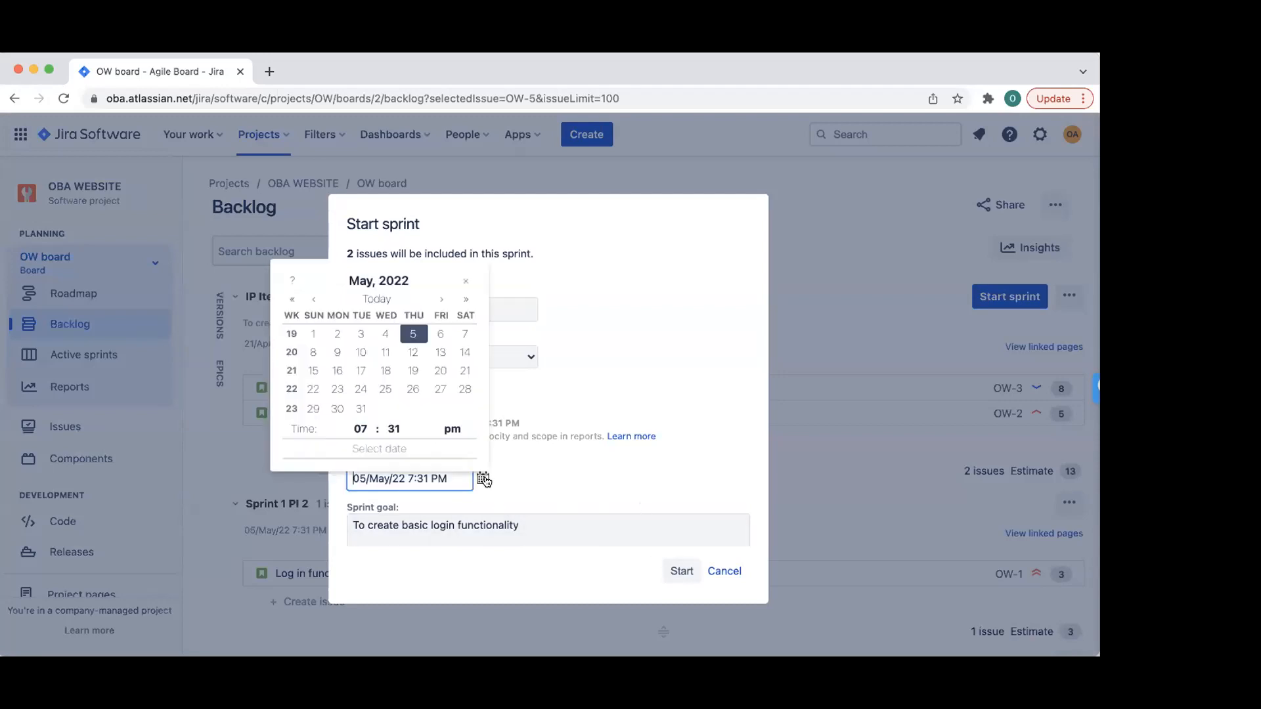
pyautogui.click(394, 341)
pyautogui.click(677, 568)
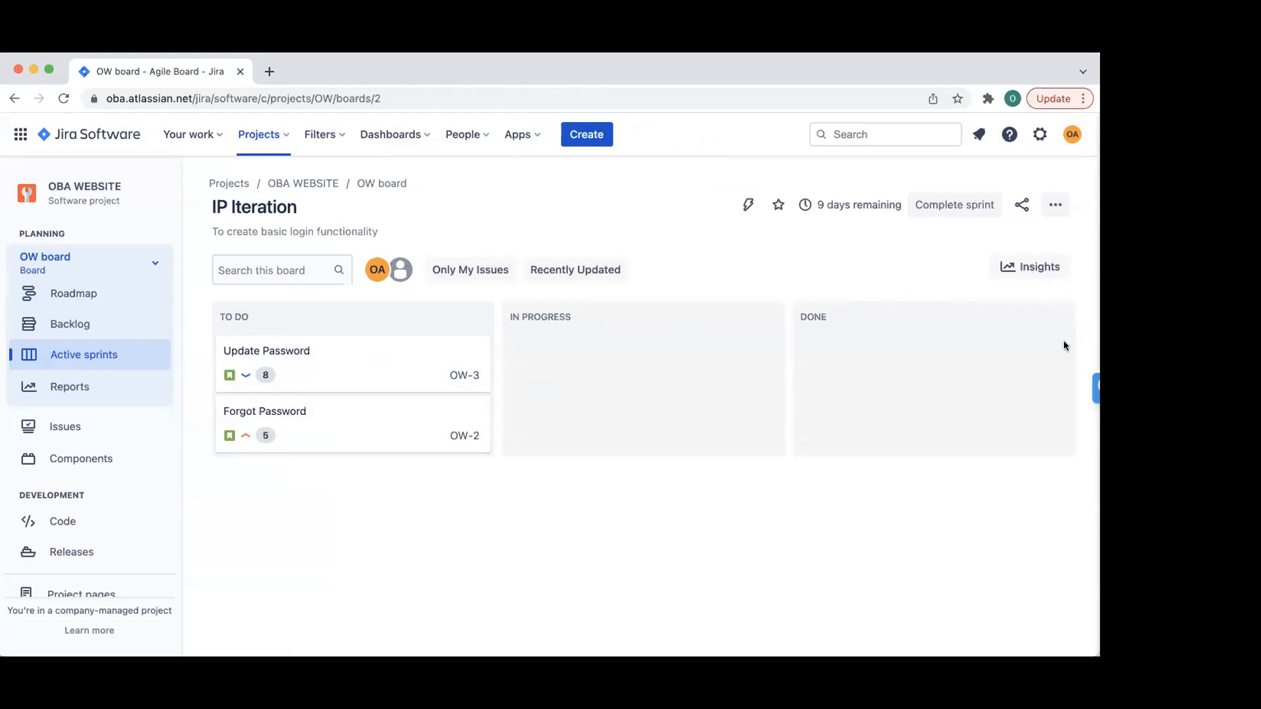
pyautogui.click(73, 327)
pyautogui.scroll(-2, 352, 381)
pyautogui.scroll(2, 352, 379)
pyautogui.scroll(-5, 385, 416)
pyautogui.scroll(-3, 376, 389)
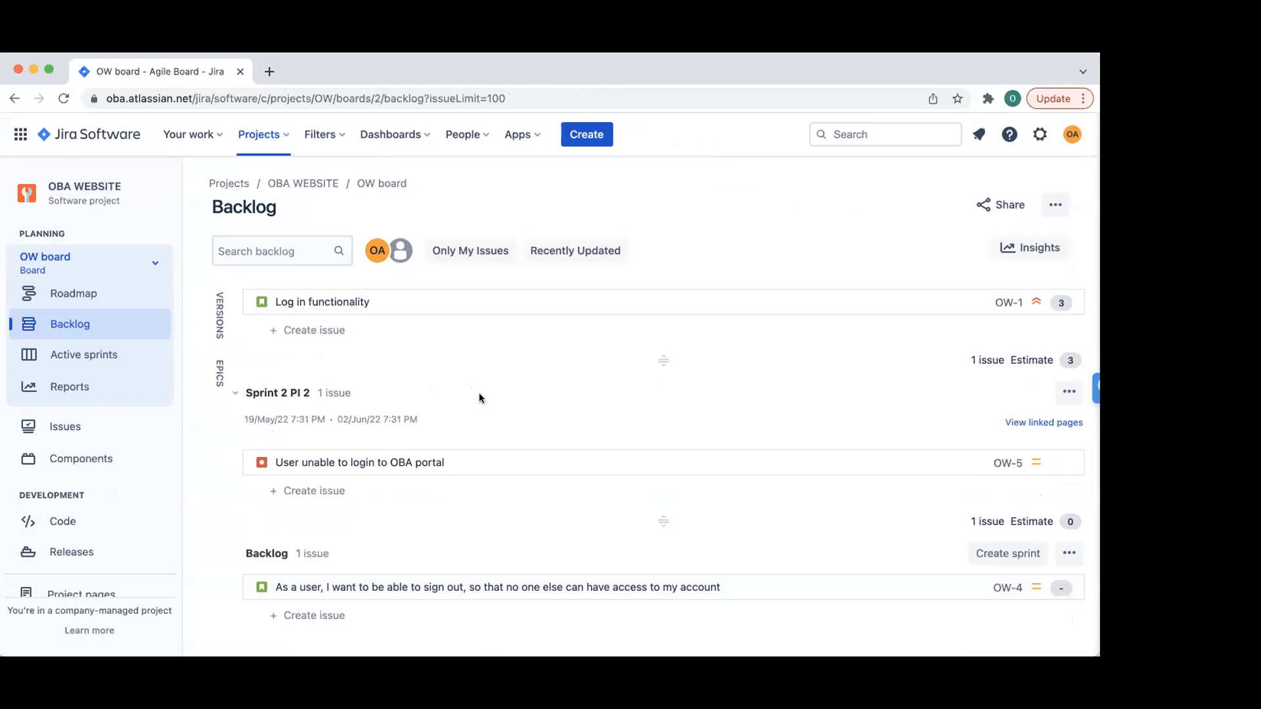
pyautogui.click(74, 356)
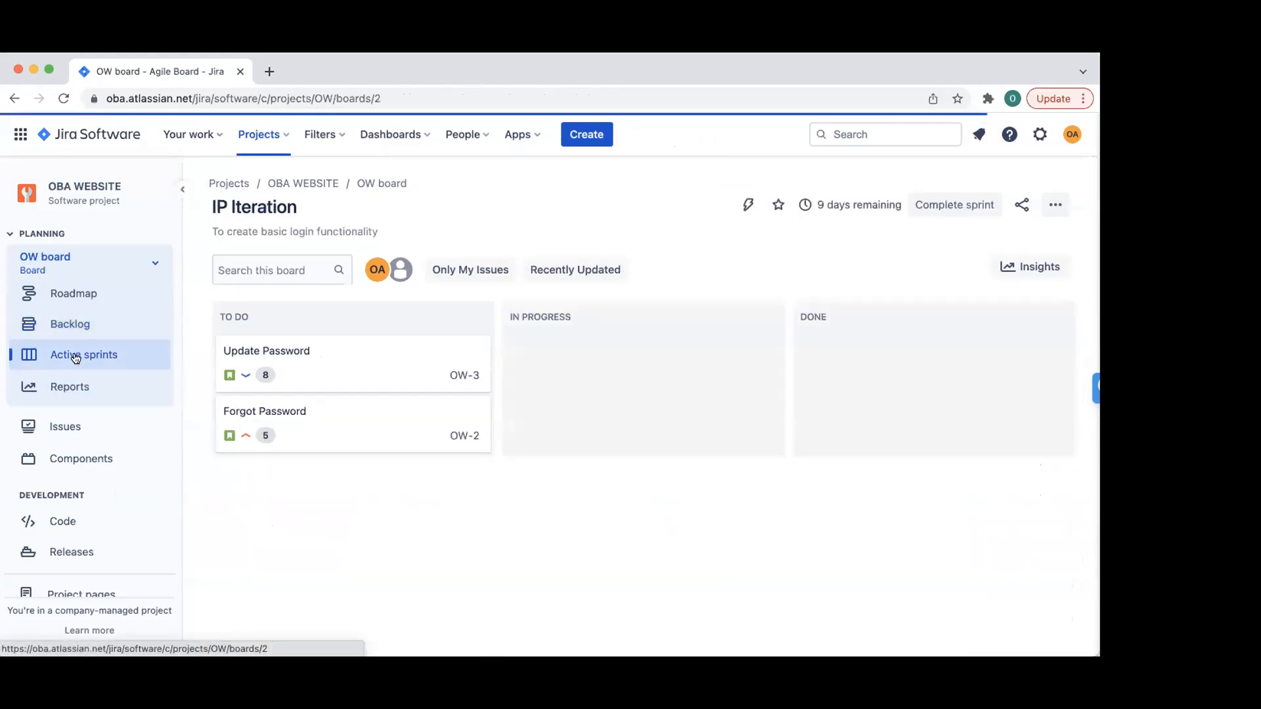
pyautogui.click(938, 206)
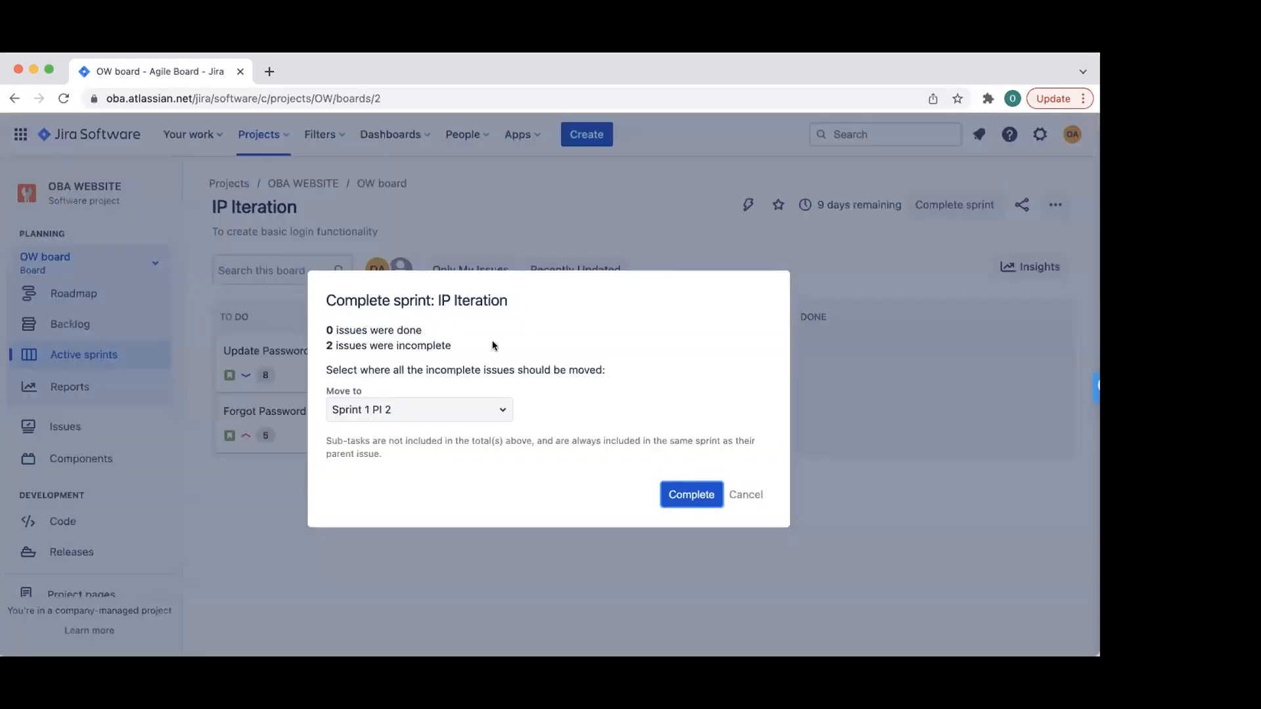
pyautogui.click(746, 494)
pyautogui.moveTo(832, 203)
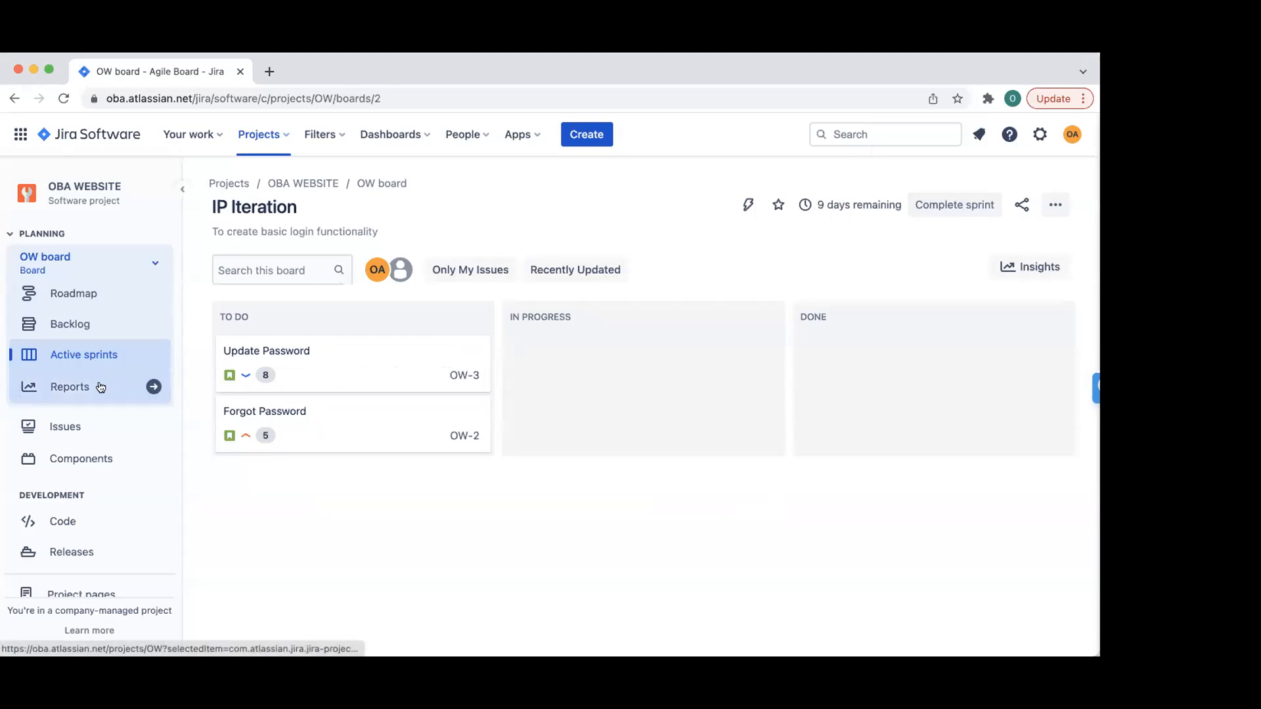
# - Open Reports and browse the report cards, such as Burndown Chart, Sprint Report and Velocity Chart
pyautogui.click(72, 387)
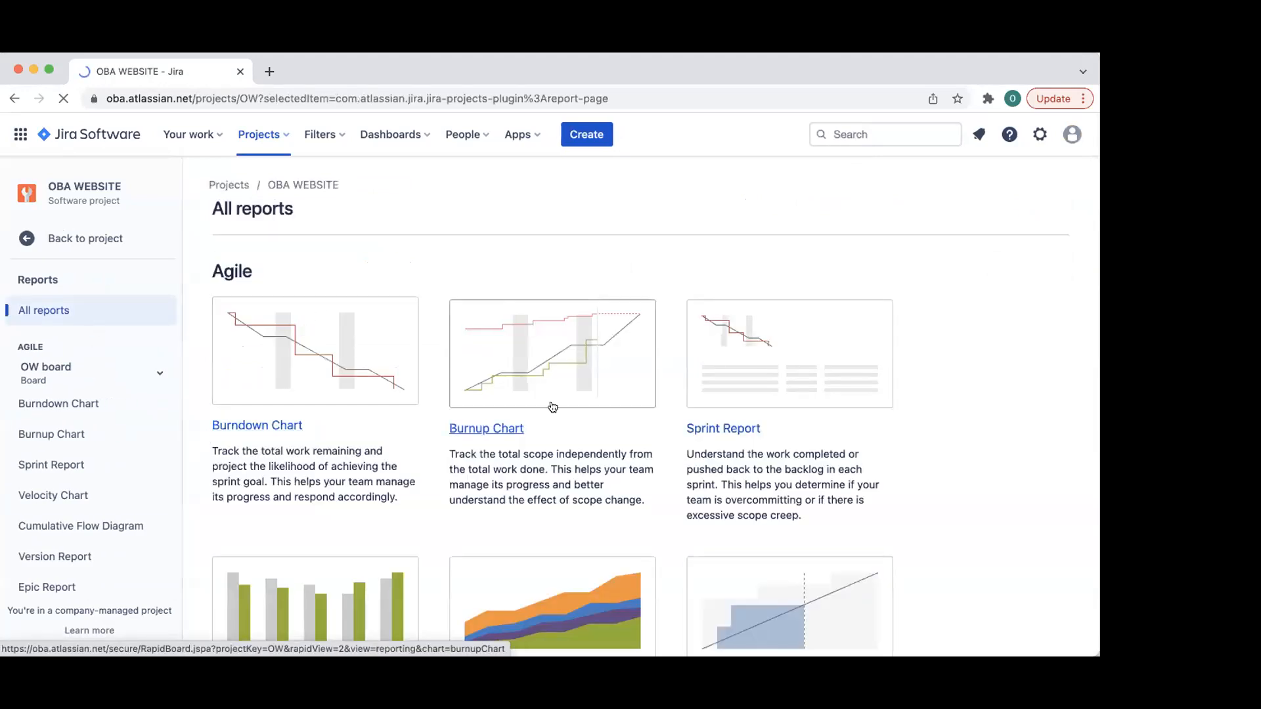
pyautogui.scroll(-2, 723, 328)
pyautogui.scroll(-5, 769, 296)
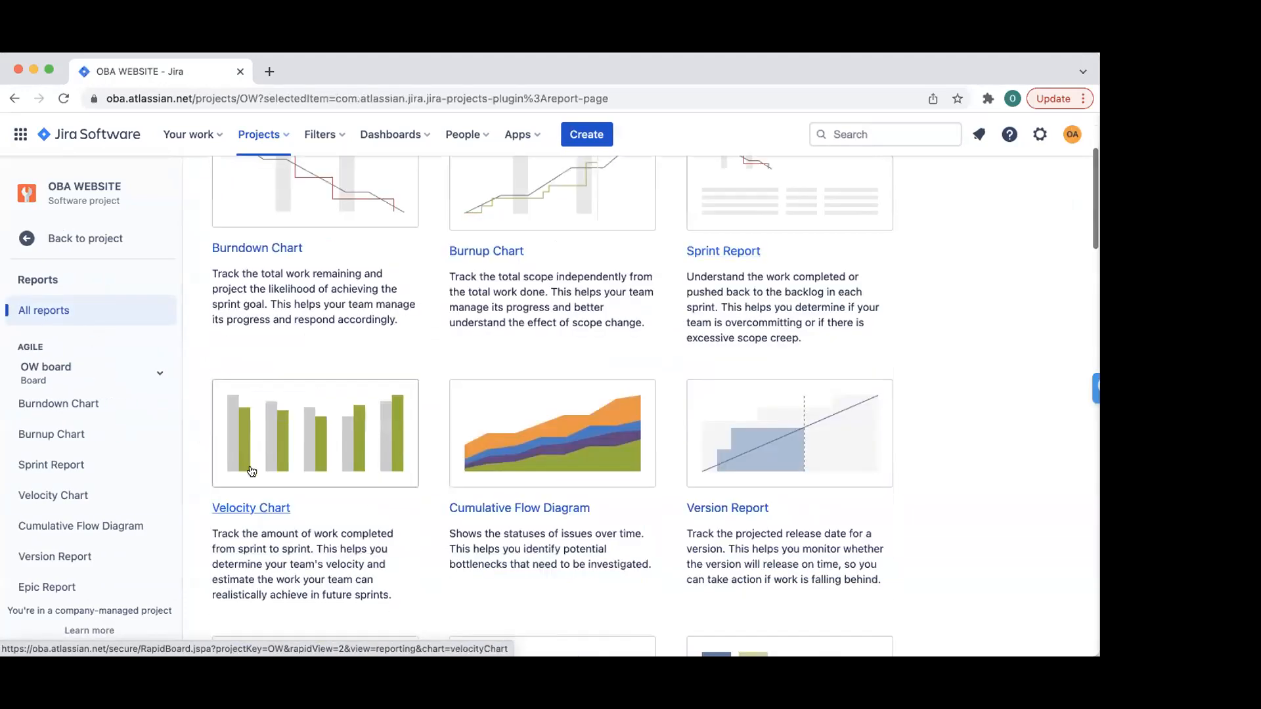
pyautogui.scroll(-2, 525, 394)
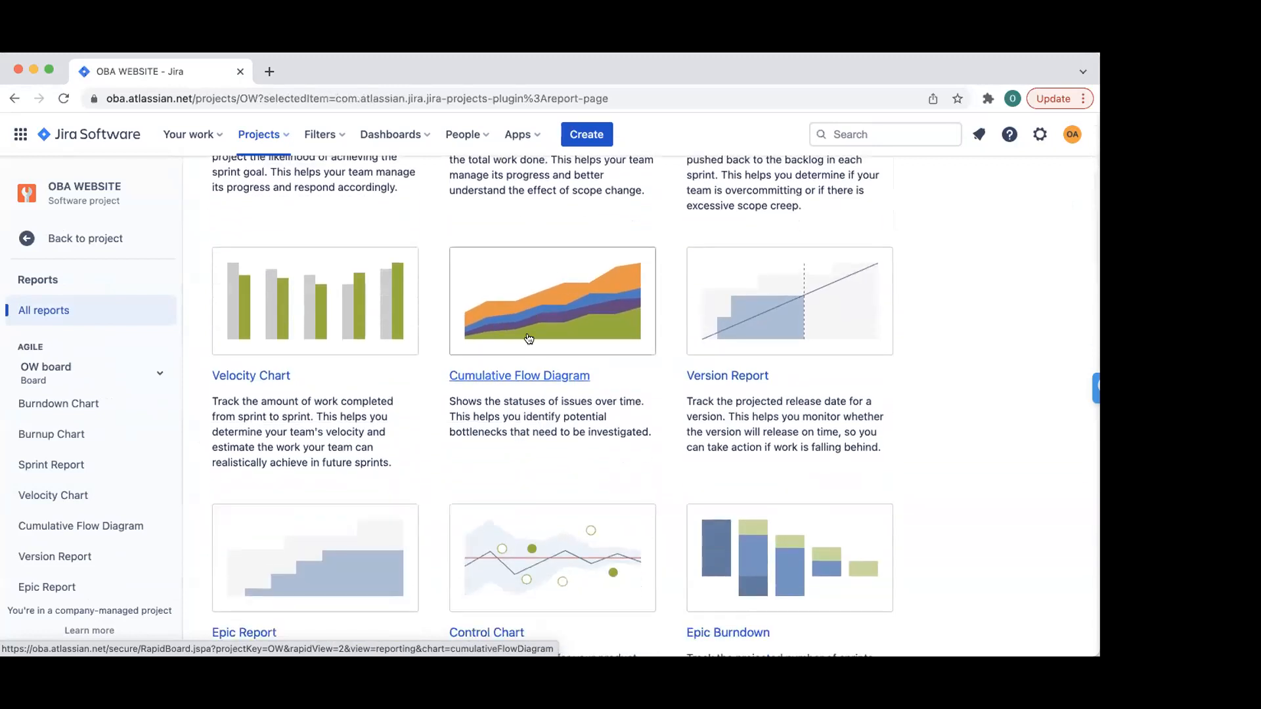
pyautogui.scroll(-2, 531, 327)
pyautogui.scroll(-2, 530, 327)
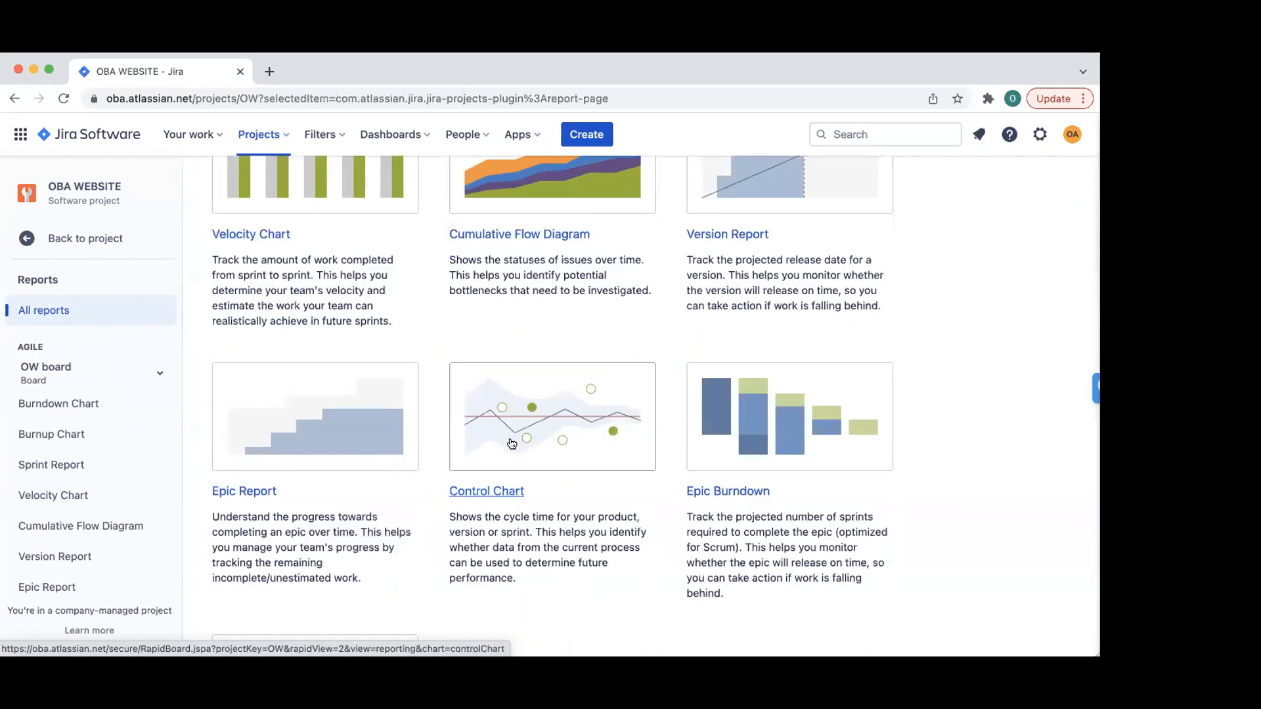
pyautogui.scroll(-2, 523, 473)
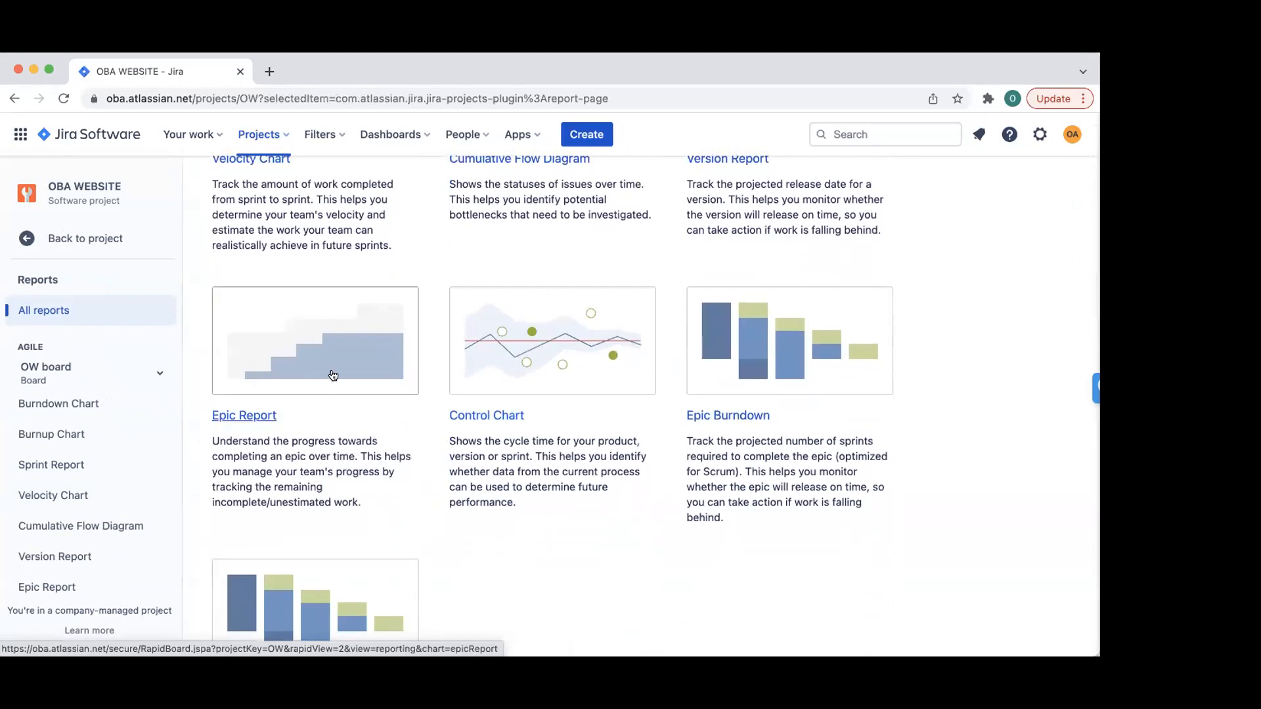
pyautogui.scroll(-4, 332, 375)
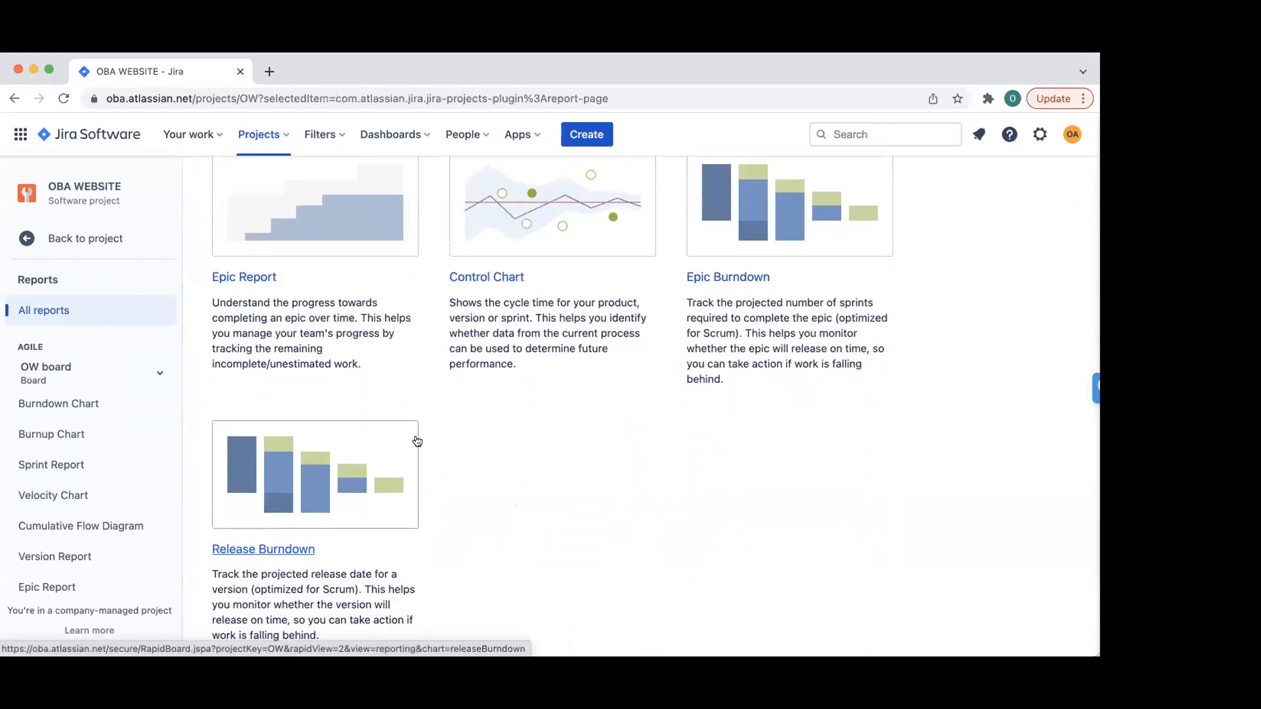
pyautogui.scroll(-4, 442, 430)
pyautogui.scroll(15, 477, 250)
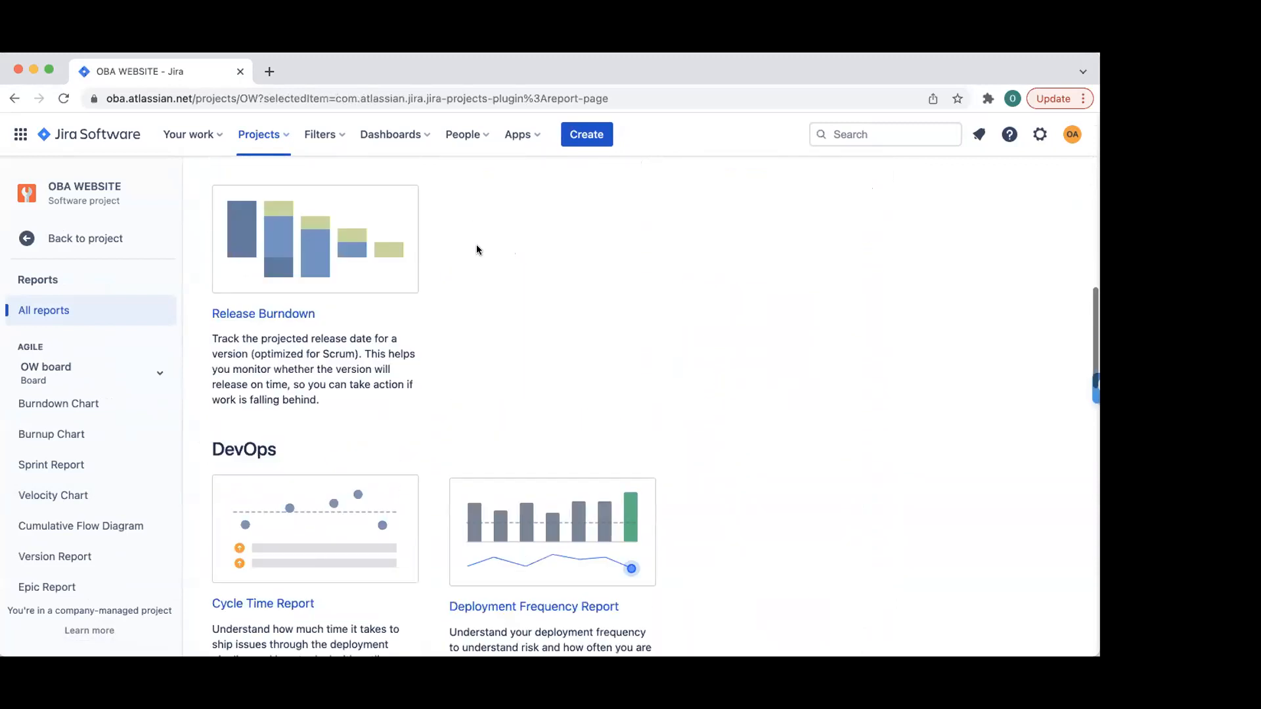
pyautogui.scroll(-3, 477, 383)
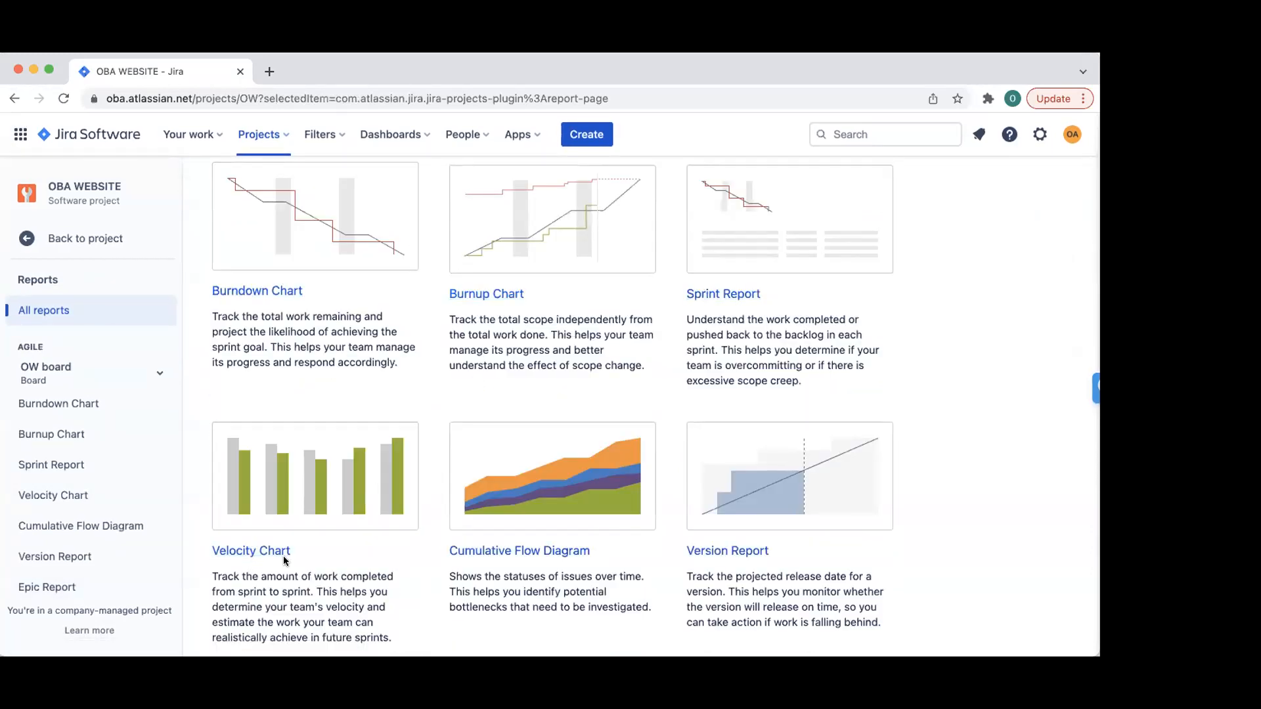
pyautogui.scroll(-1, 335, 450)
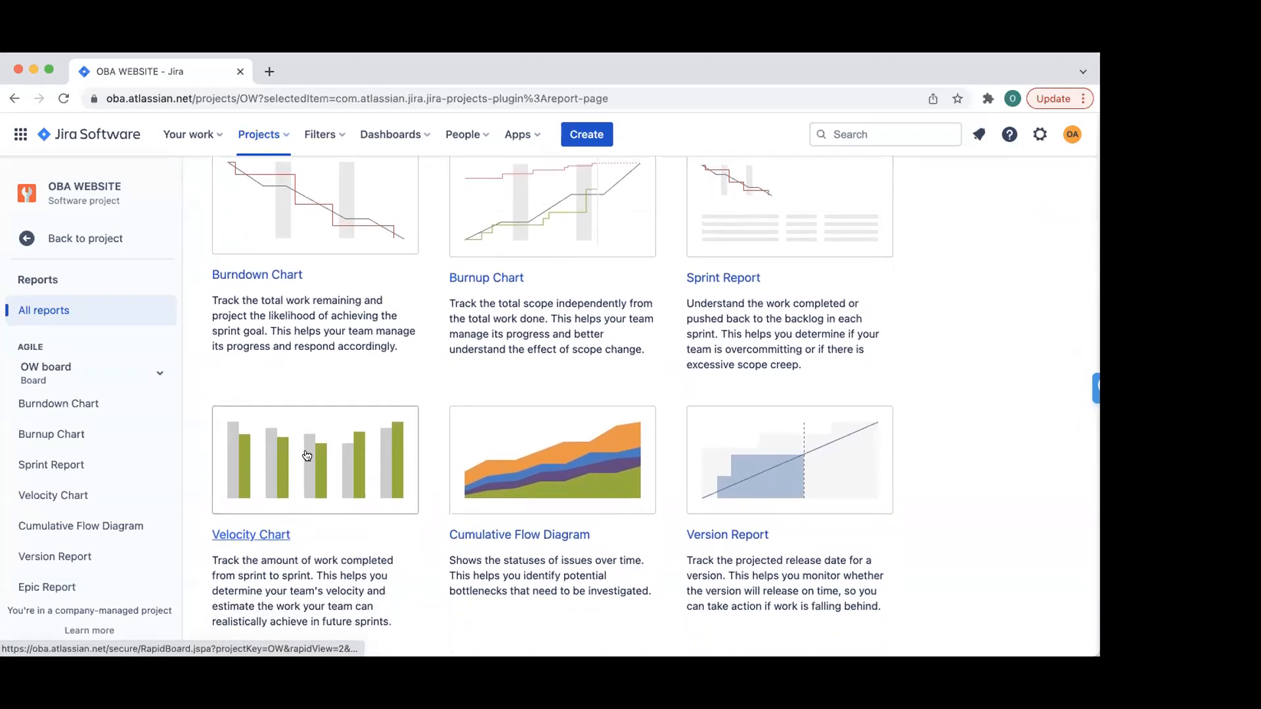
# - Restore the project navigation and look through the Dashboards and Filters menu options
pyautogui.click(32, 254)
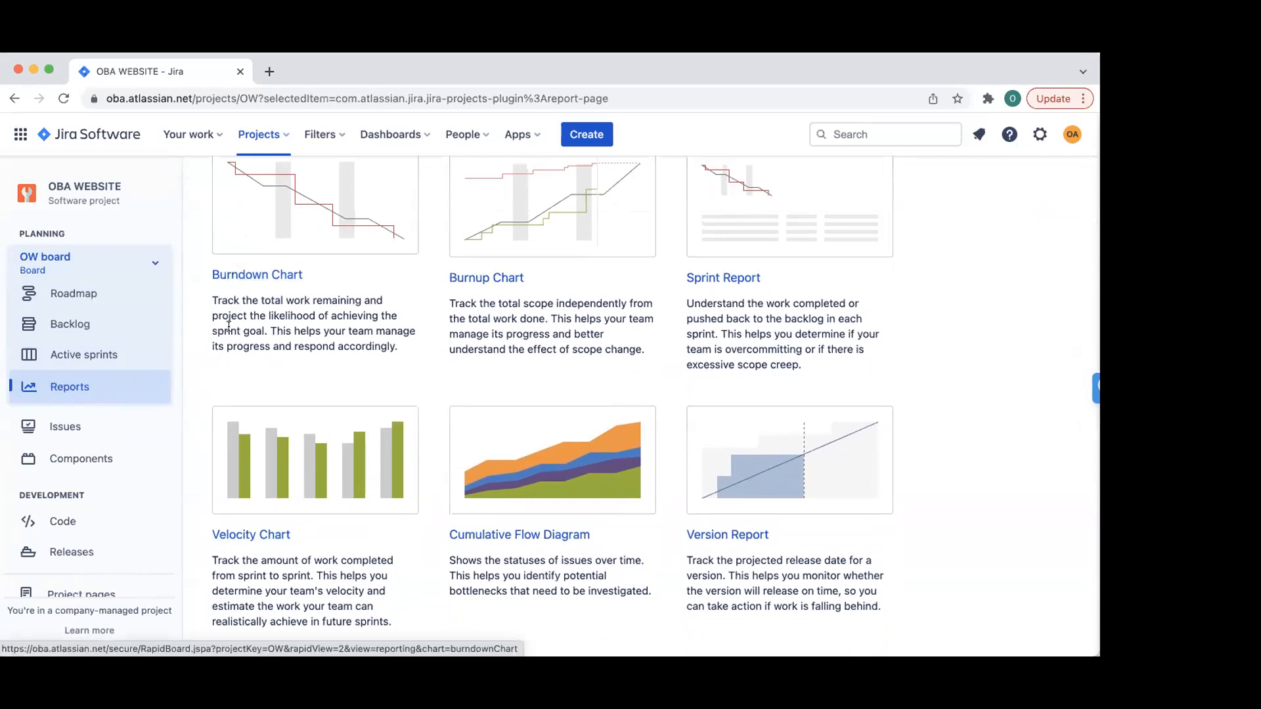
pyautogui.scroll(3, 229, 317)
pyautogui.click(384, 133)
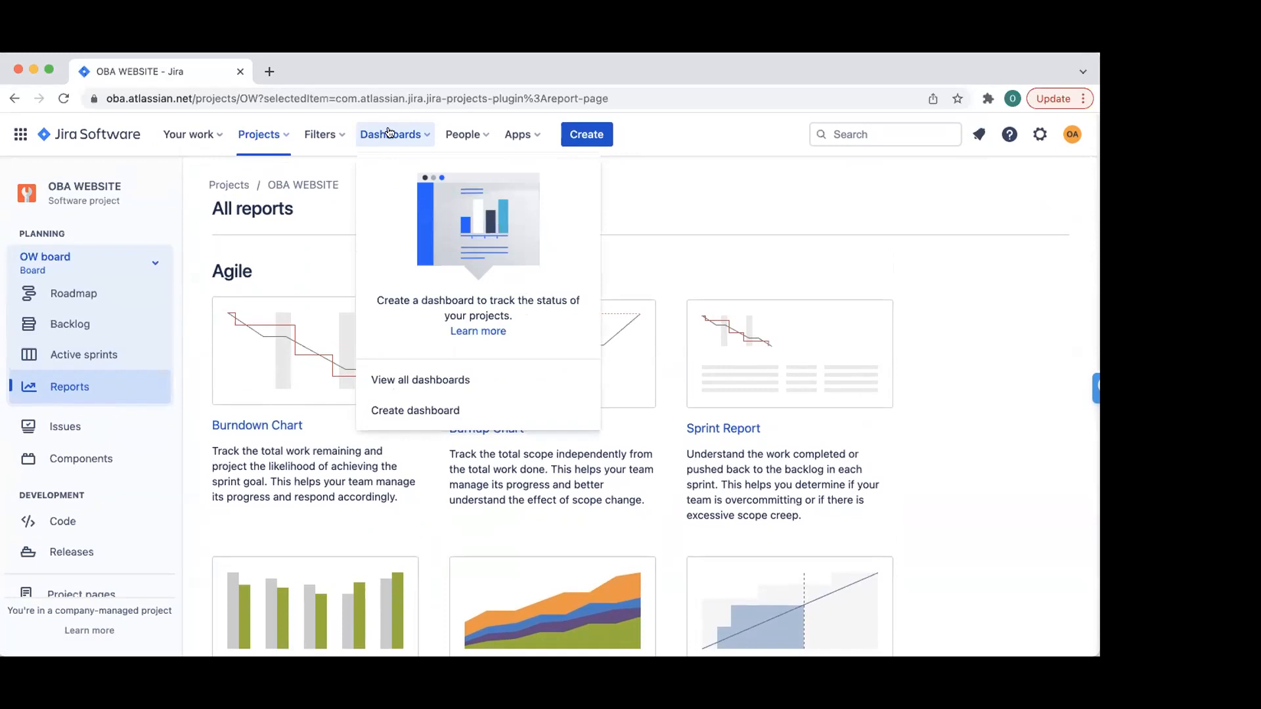
pyautogui.click(388, 132)
pyautogui.click(318, 132)
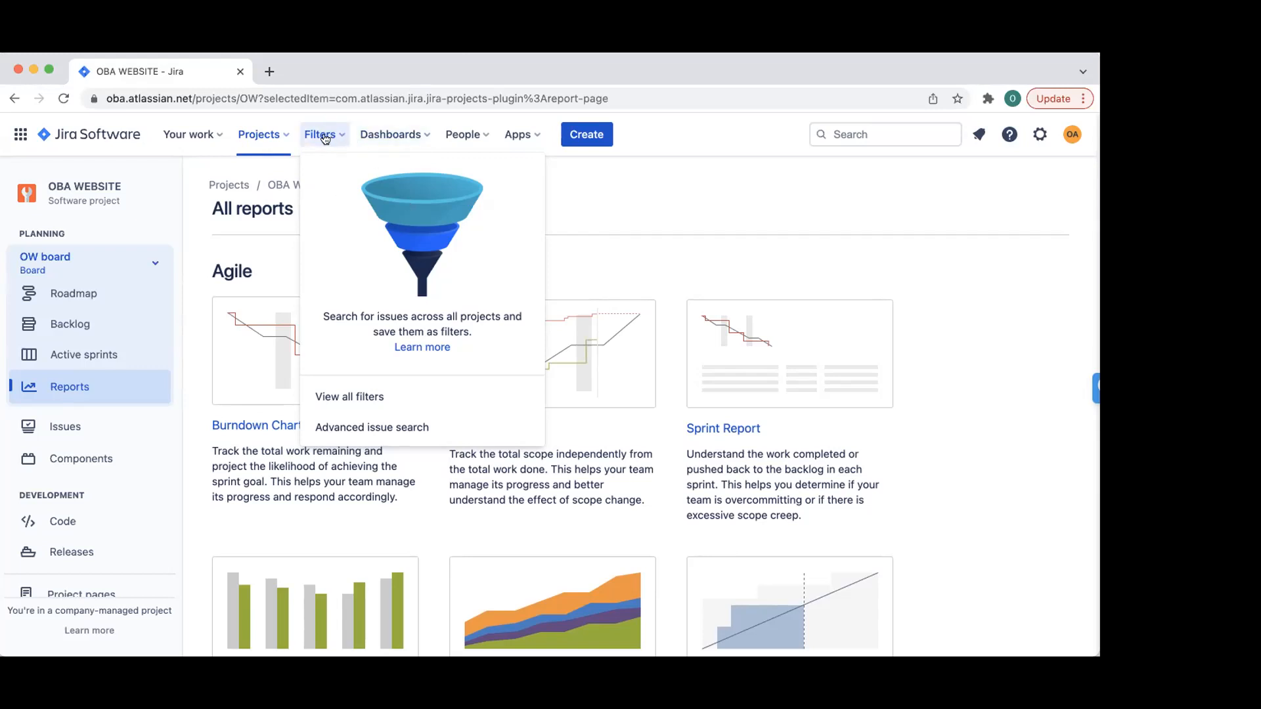
# - Go from the saved filters list to a new filter's issue search
pyautogui.click(359, 396)
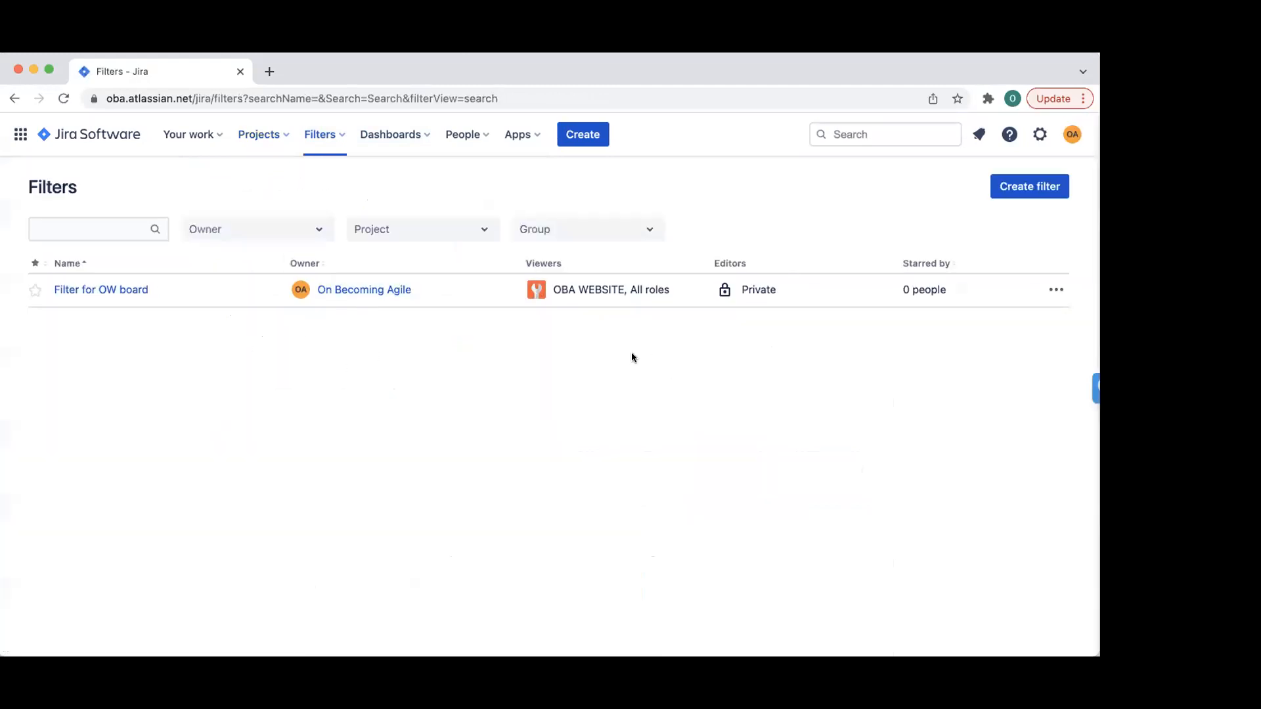
pyautogui.click(1015, 186)
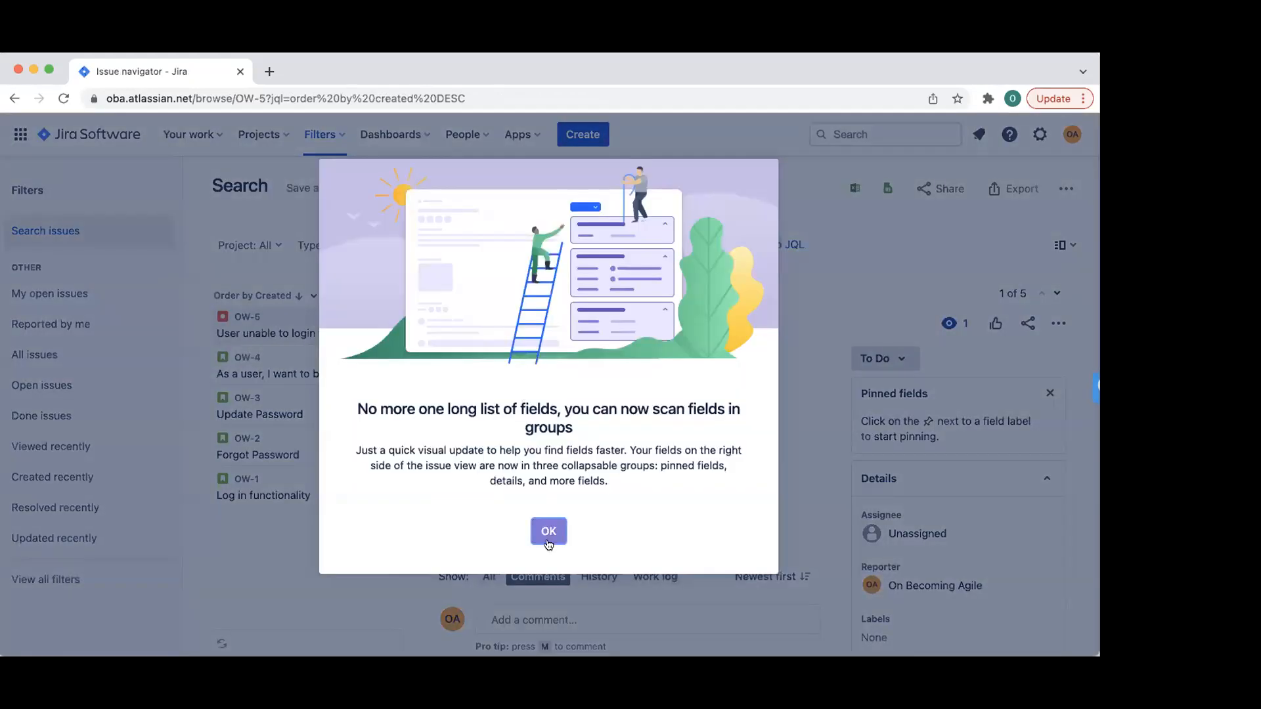
# - Search for OBA WEBSITE Story issues with status To Do
pyautogui.click(549, 531)
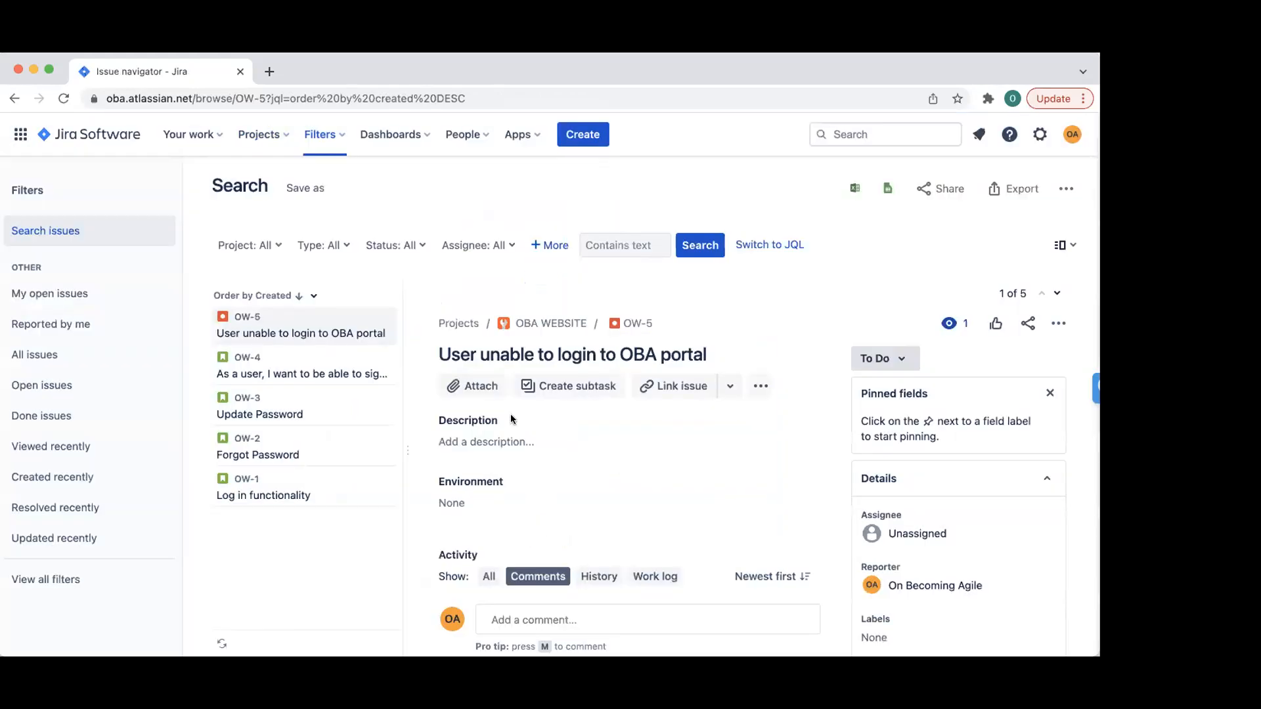
pyautogui.click(263, 240)
pyautogui.click(226, 345)
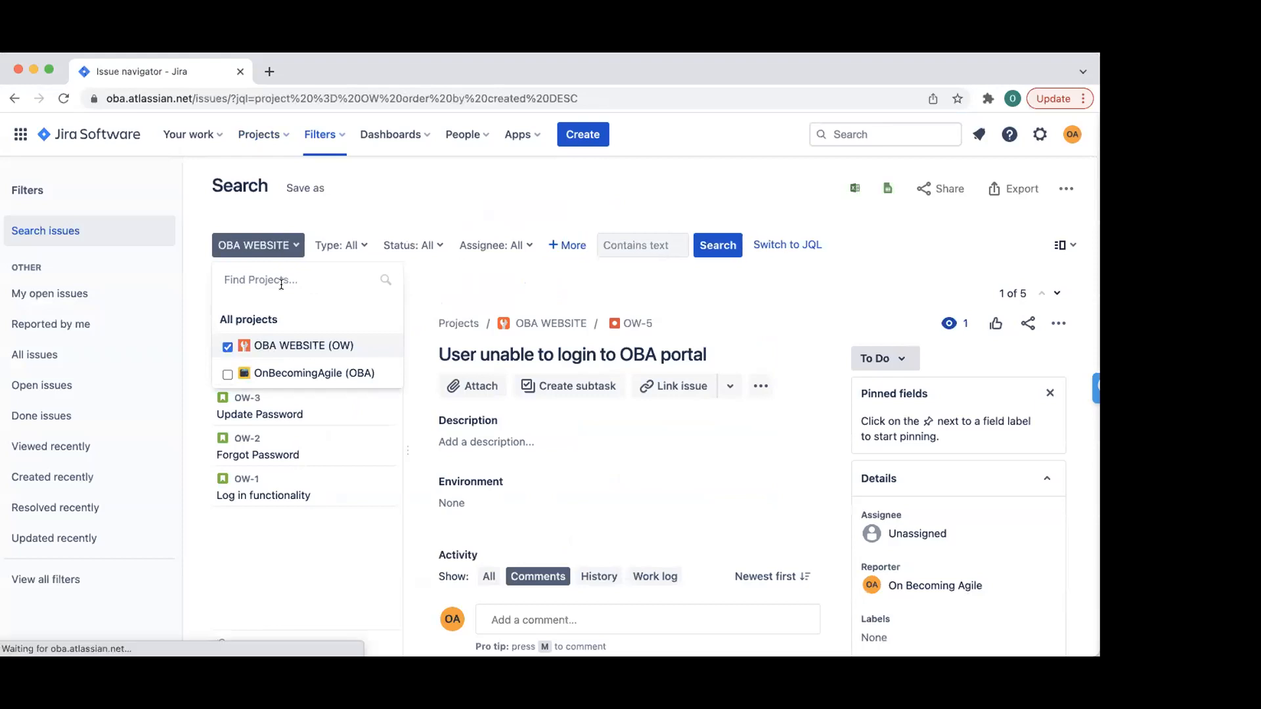
pyautogui.click(383, 189)
pyautogui.click(354, 243)
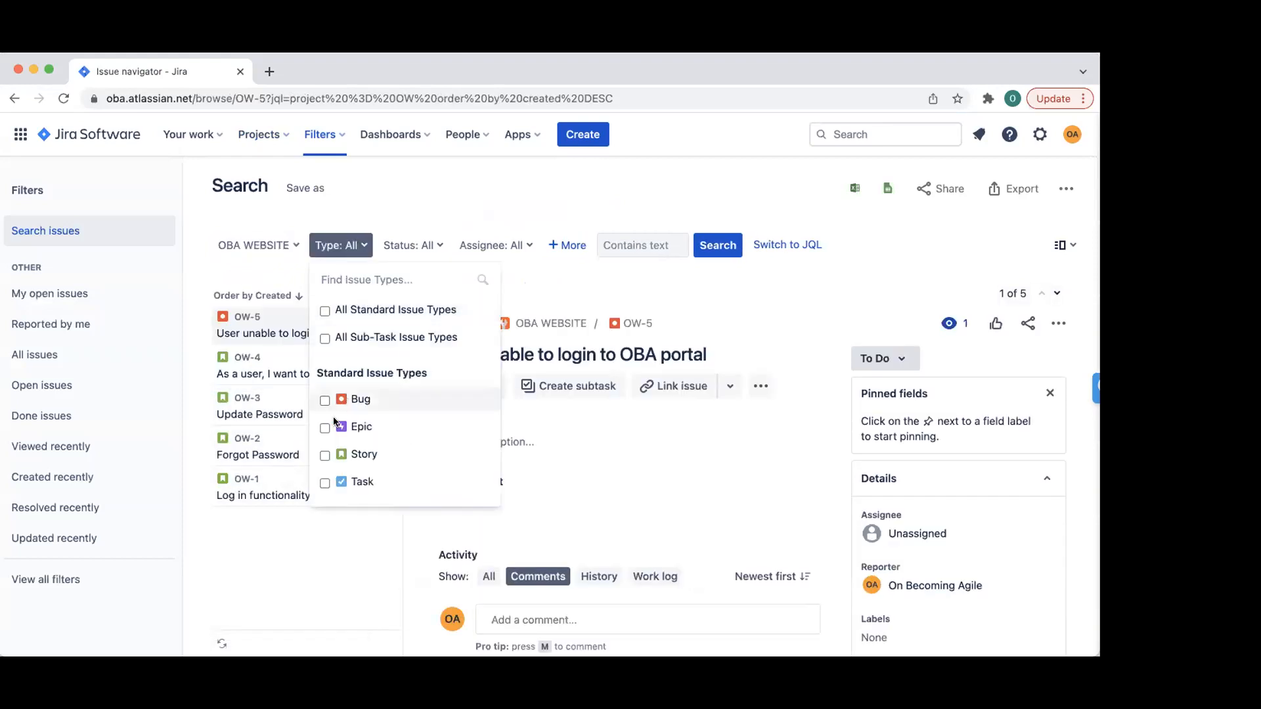
pyautogui.click(325, 455)
pyautogui.click(506, 192)
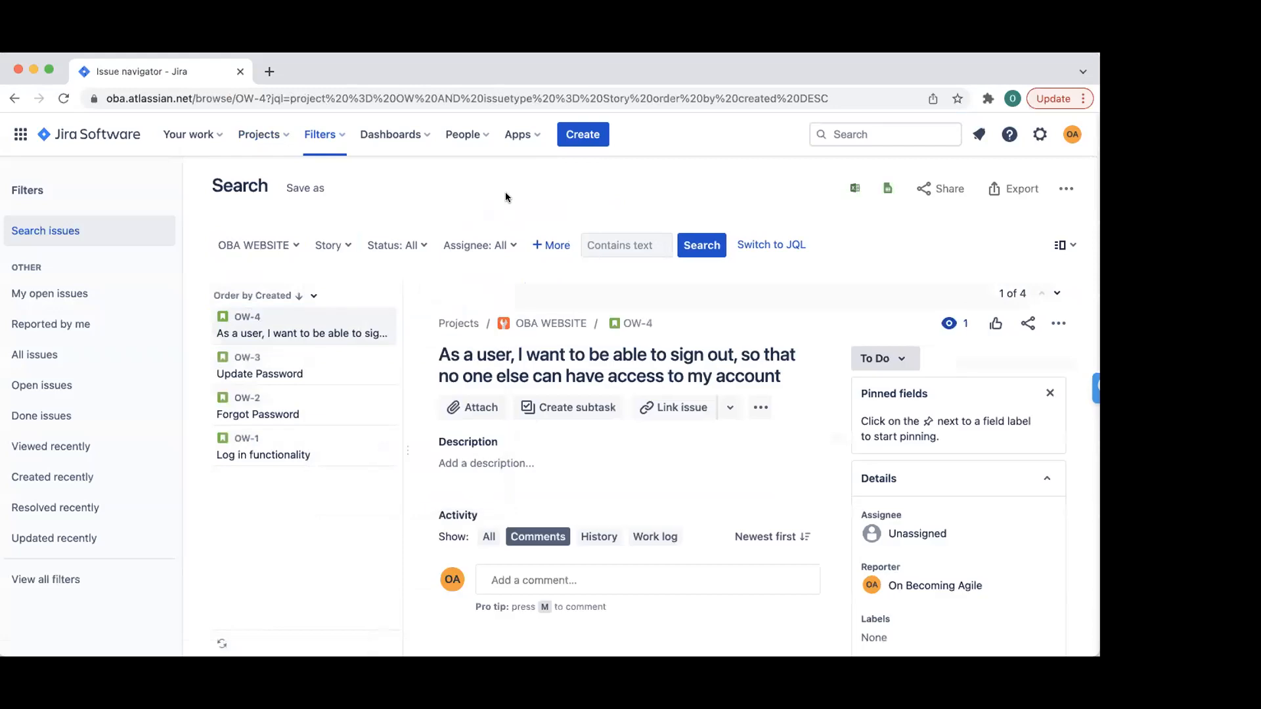
pyautogui.click(422, 243)
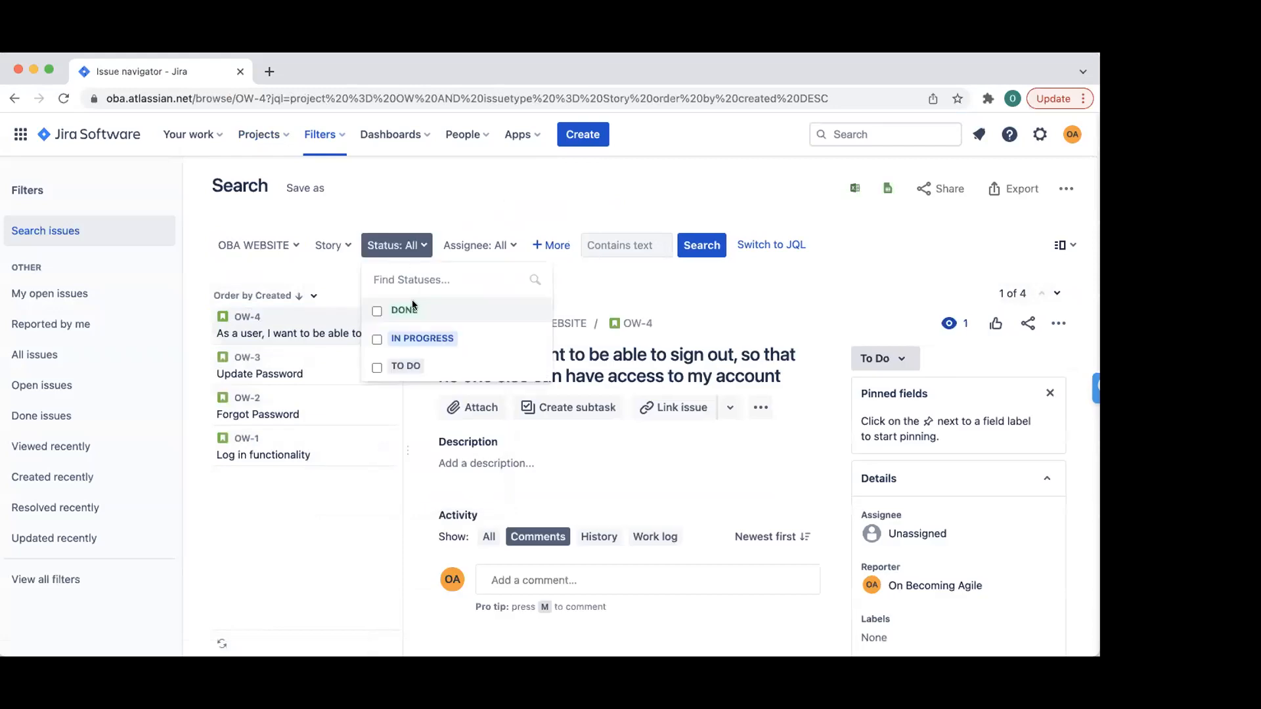
pyautogui.click(377, 366)
pyautogui.click(495, 202)
pyautogui.click(683, 247)
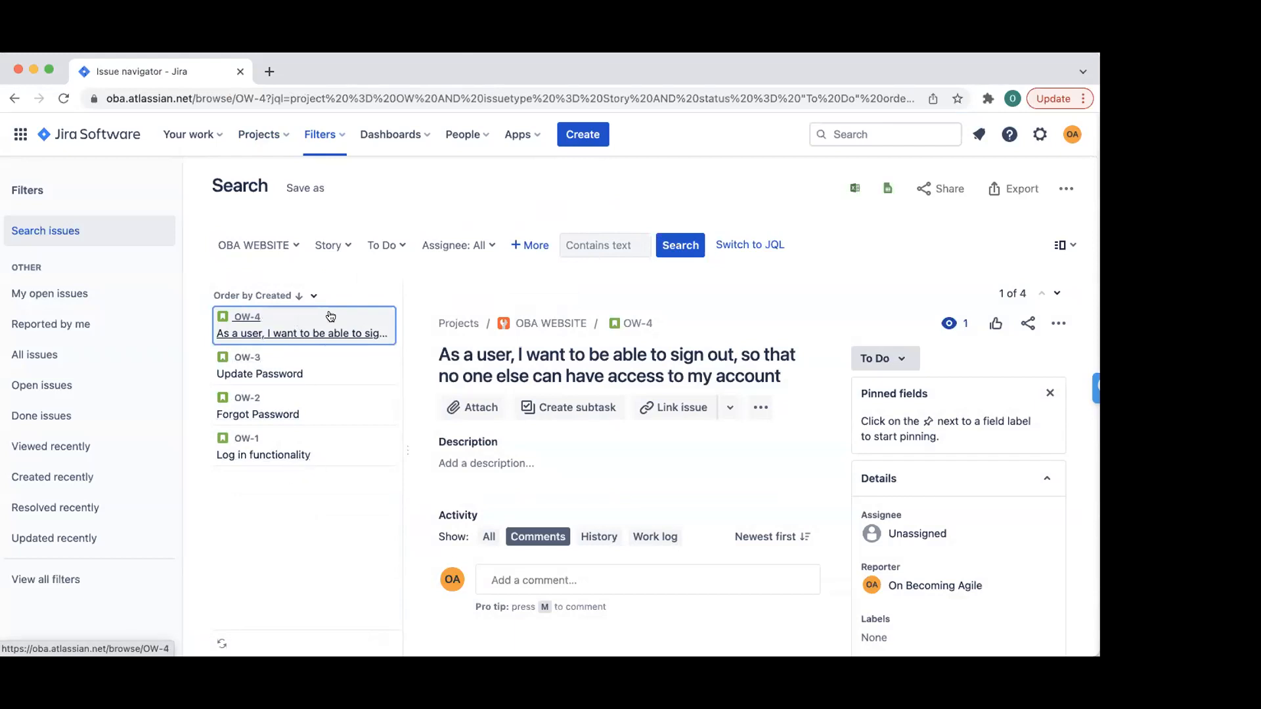
# - Switch the issue type filter from Story to Bug, leaving only OW-5
pyautogui.click(331, 245)
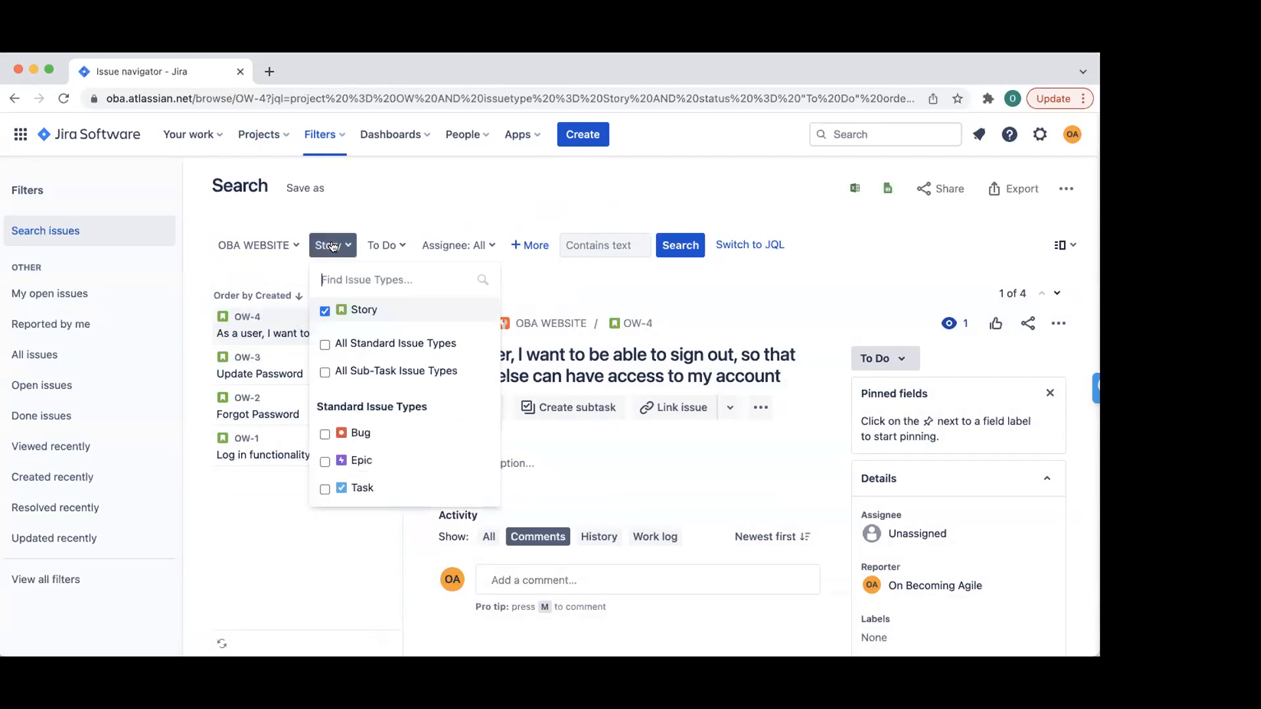
pyautogui.click(323, 310)
pyautogui.click(324, 433)
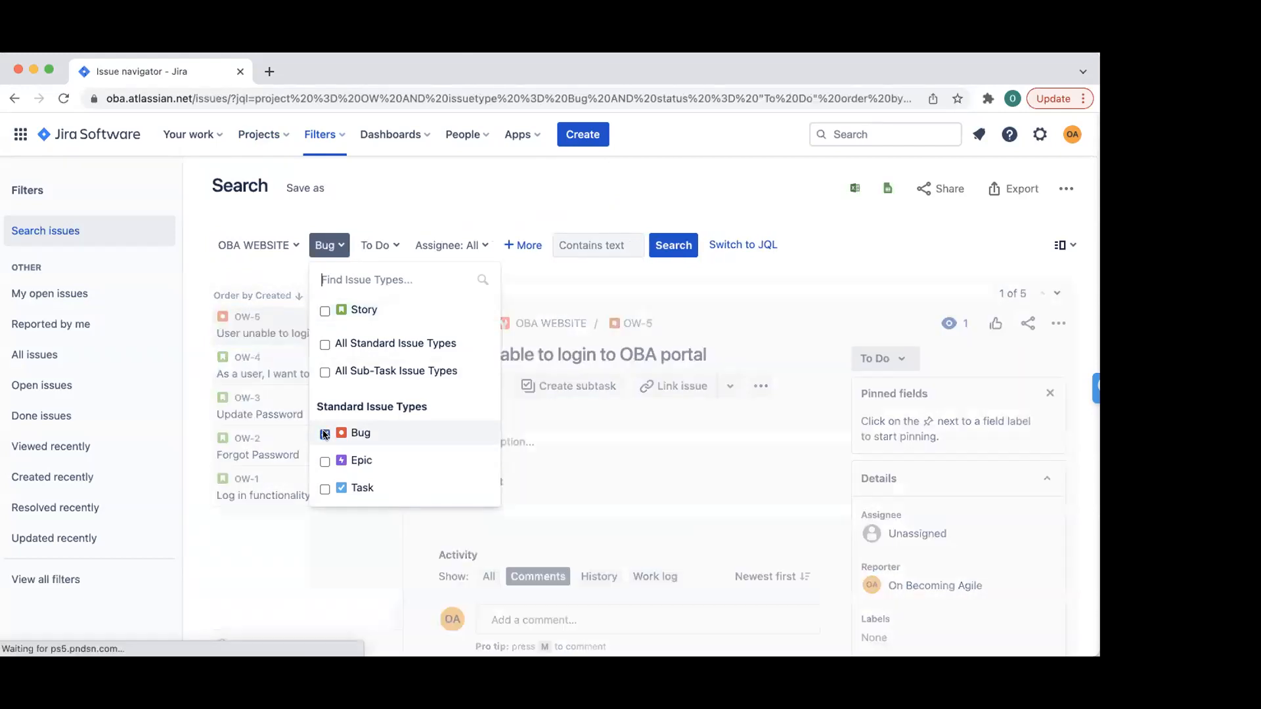
pyautogui.click(484, 190)
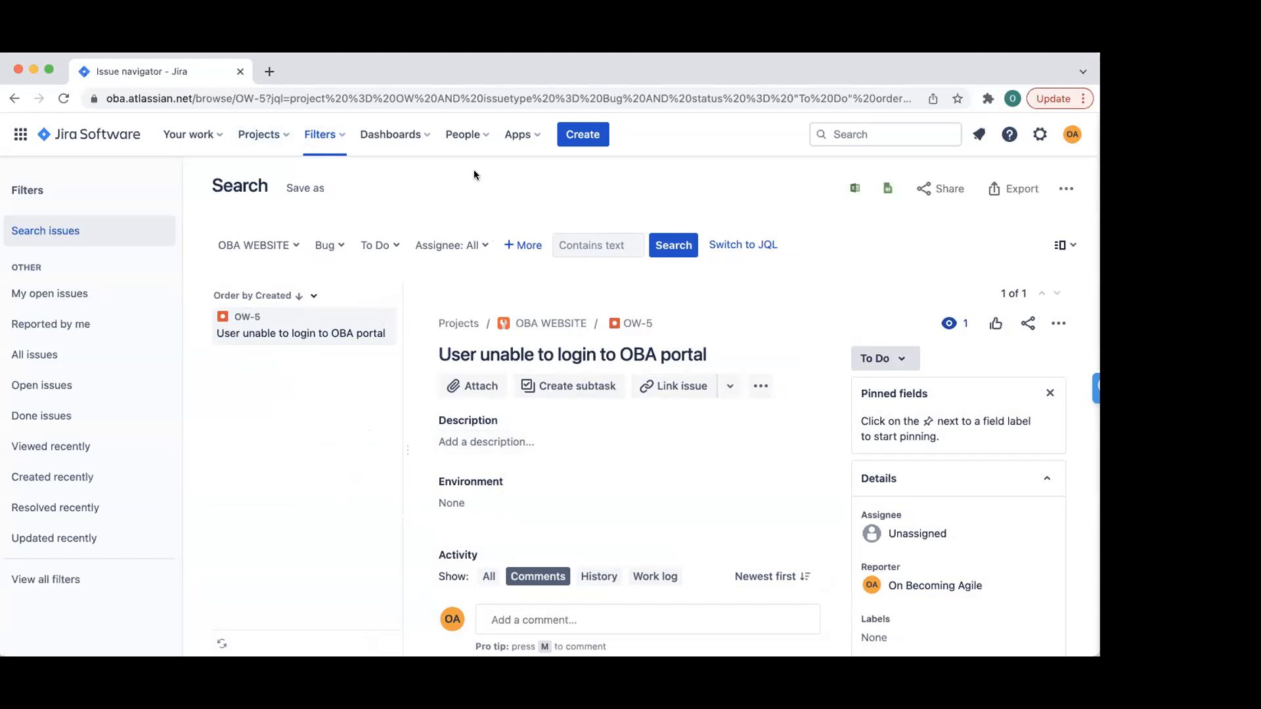
pyautogui.click(389, 135)
pyautogui.click(460, 129)
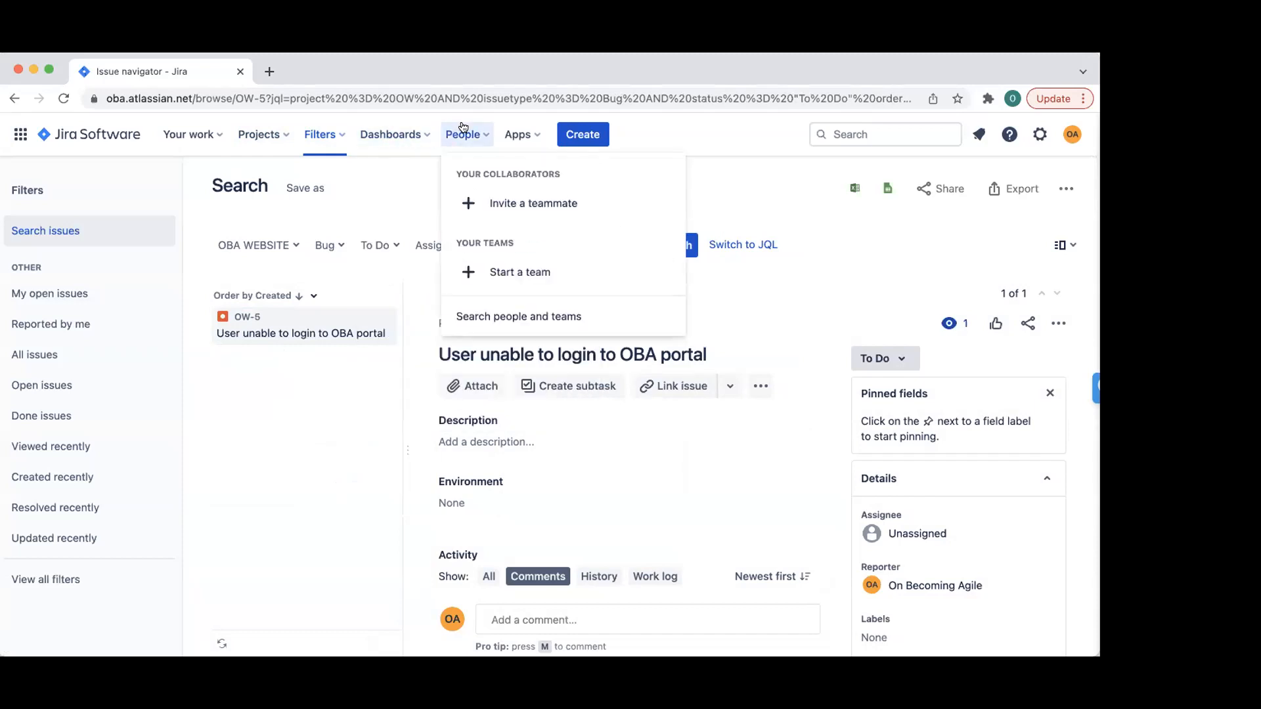
# - Browse the People and teams directory and the Apps list, then view all dashboards
pyautogui.click(490, 312)
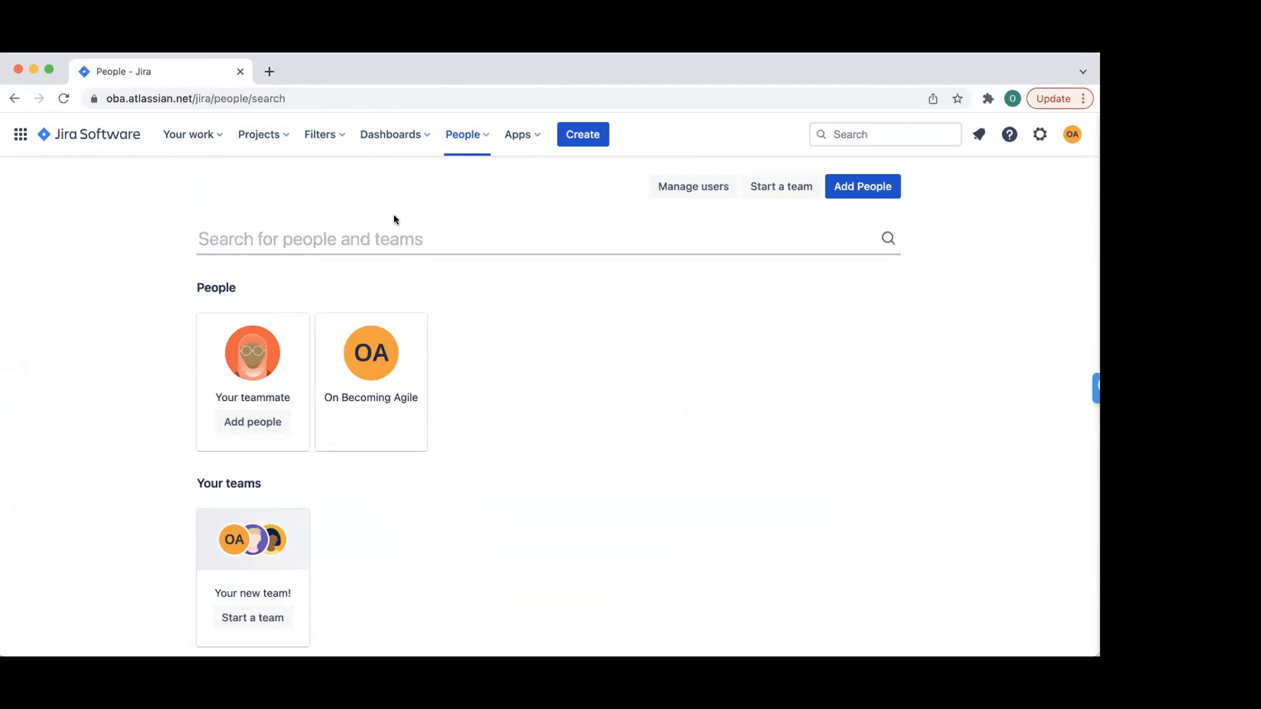
pyautogui.click(518, 134)
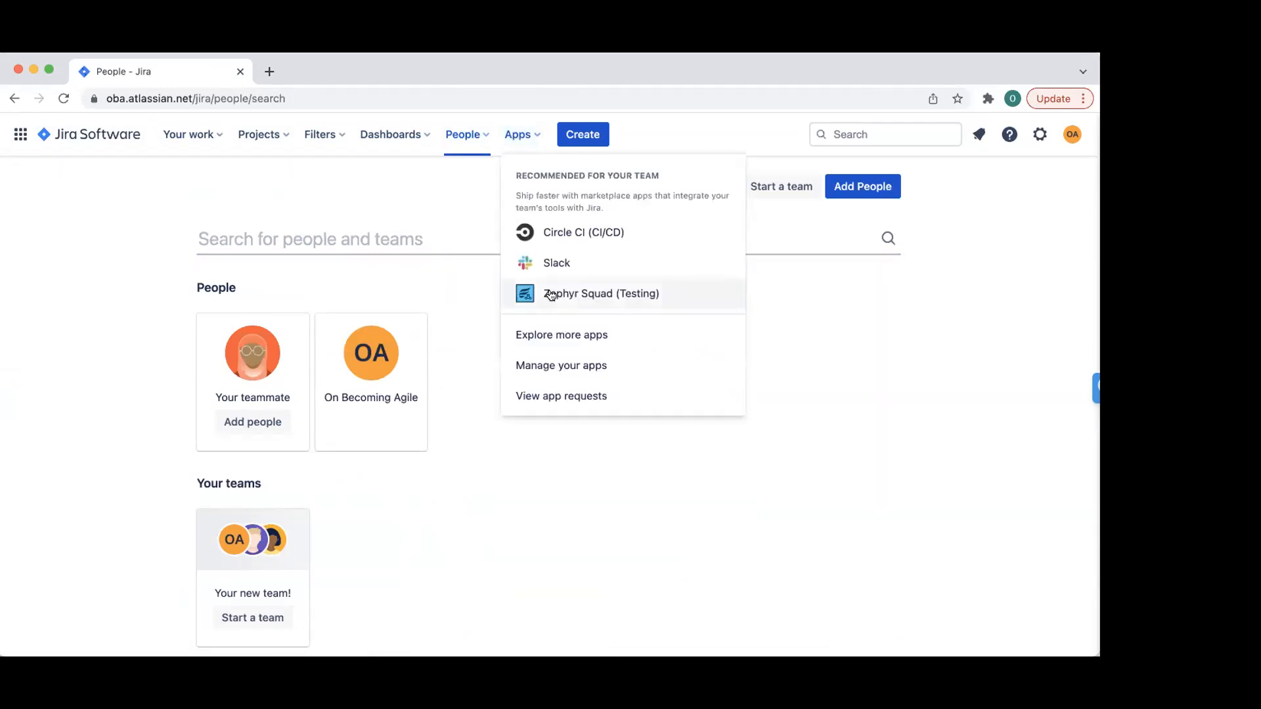
pyautogui.click(529, 130)
pyautogui.click(408, 133)
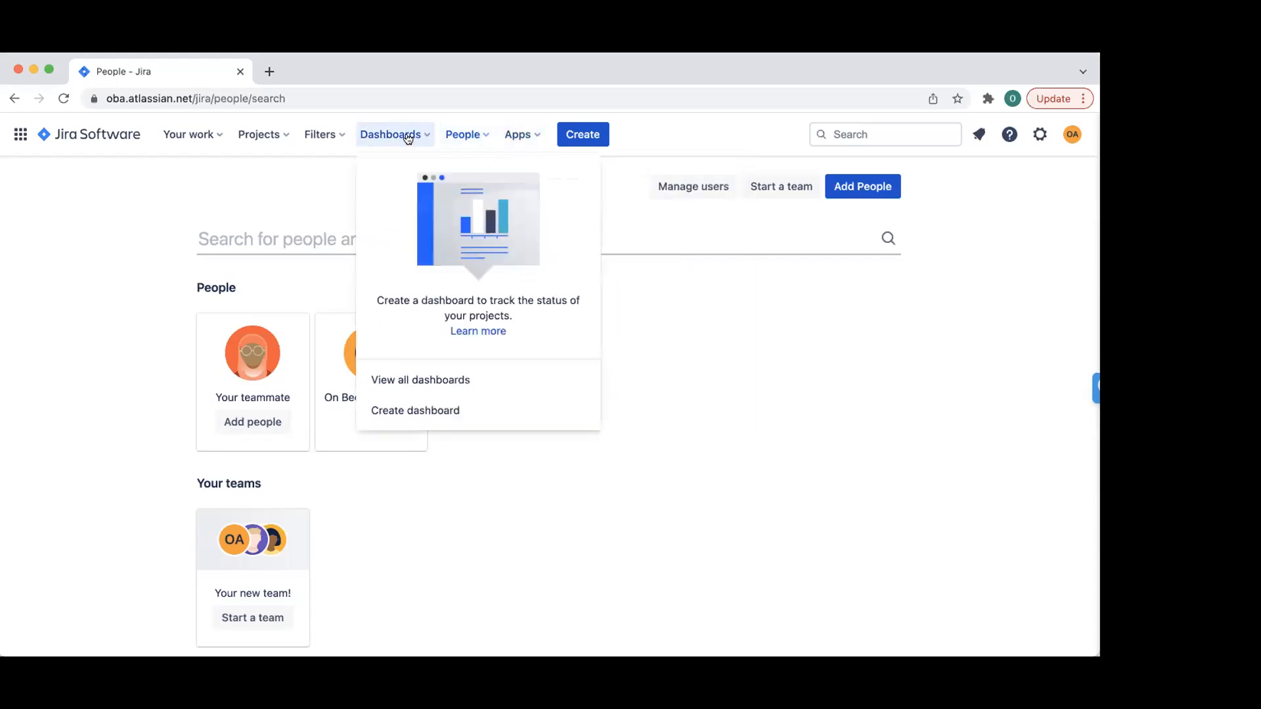
pyautogui.click(406, 384)
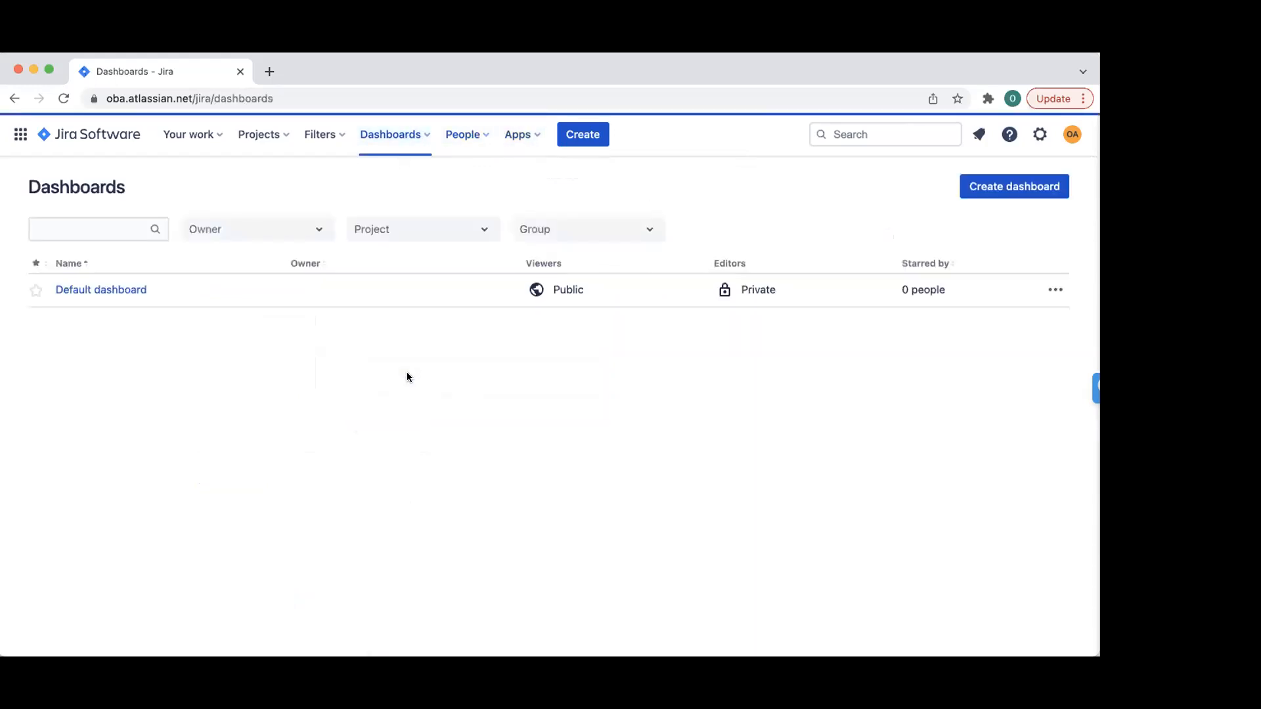
# - Open the Default dashboard and scroll through its Introduction, Projects, Assigned to Me and Activity Streams panels
pyautogui.click(127, 291)
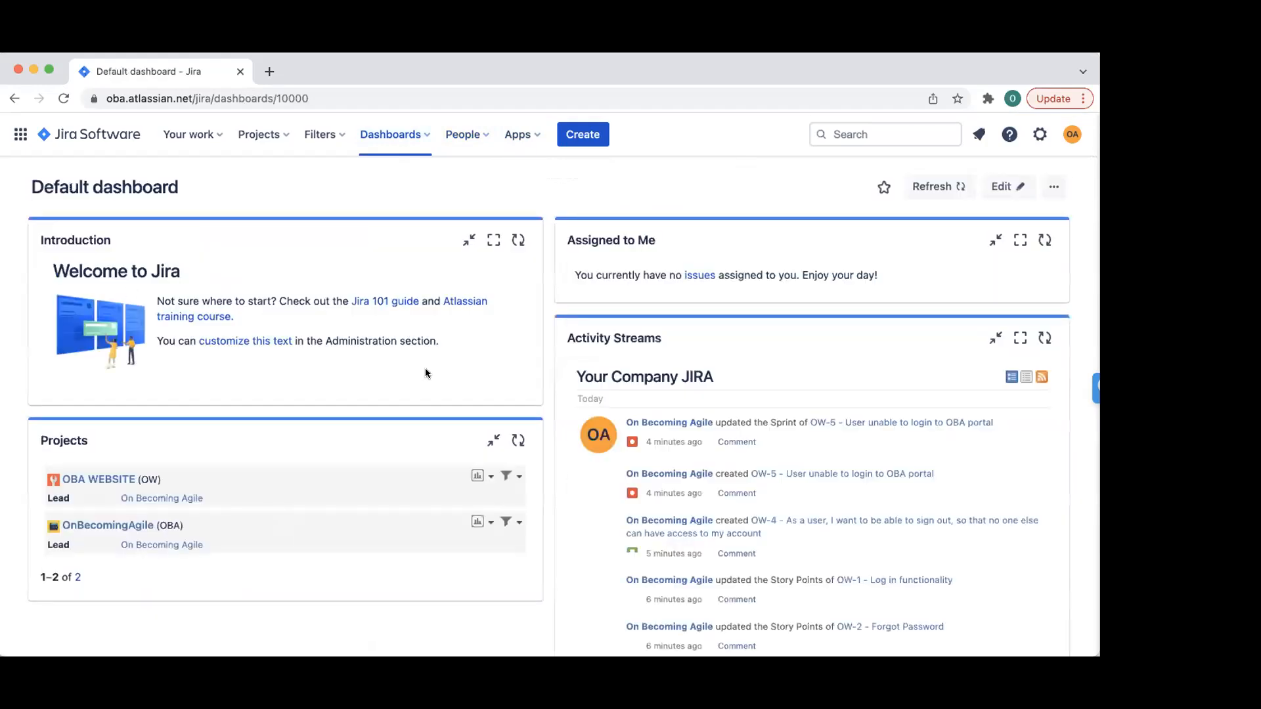
pyautogui.scroll(-1, 471, 372)
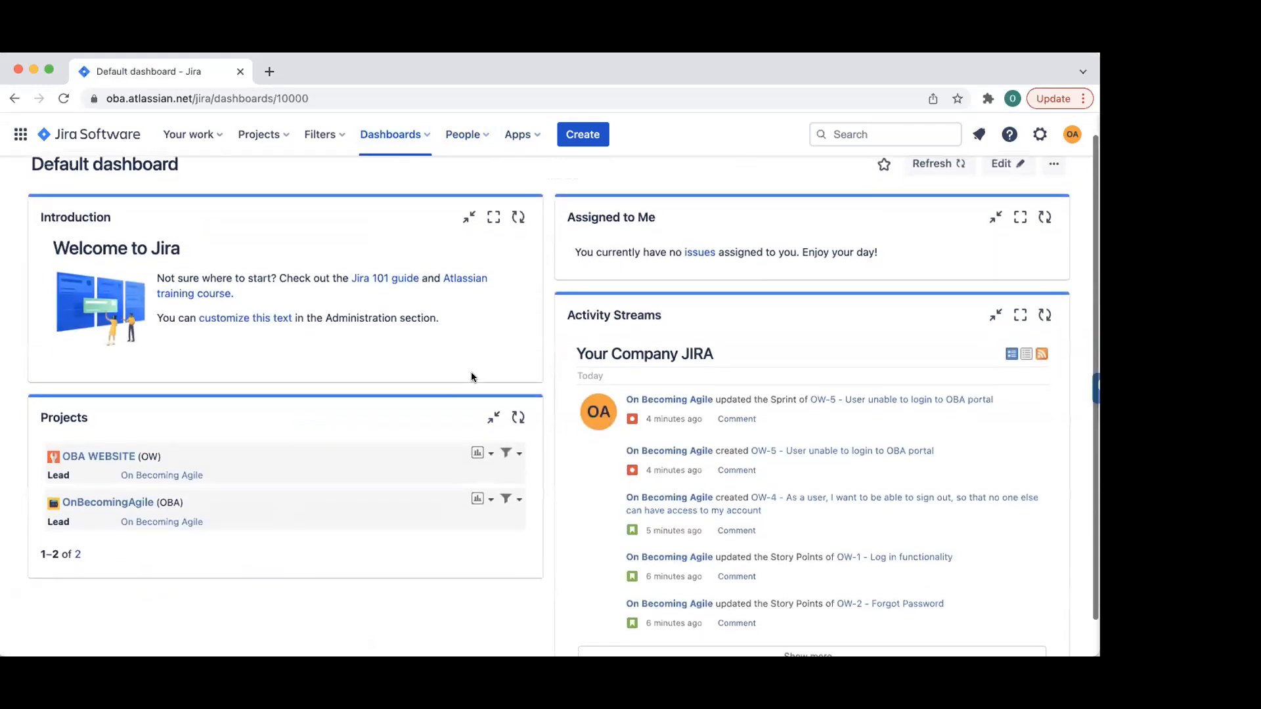
pyautogui.scroll(-1, 729, 350)
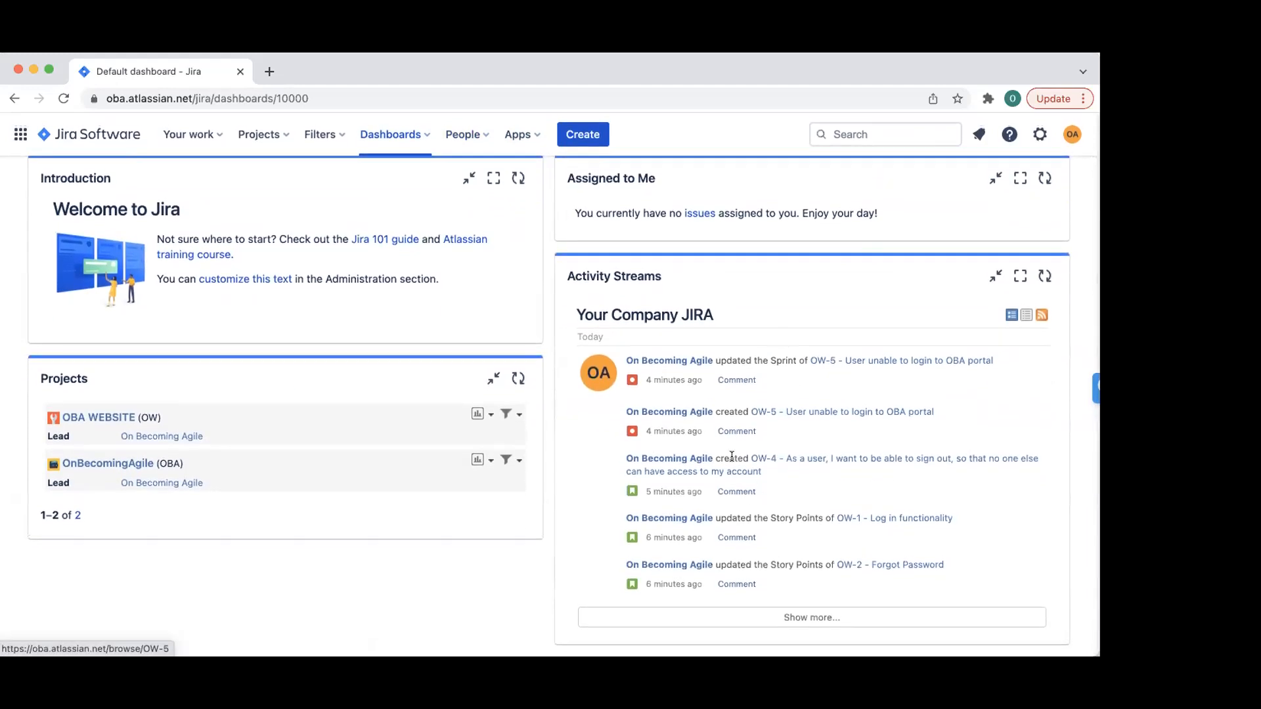
pyautogui.scroll(2, 811, 322)
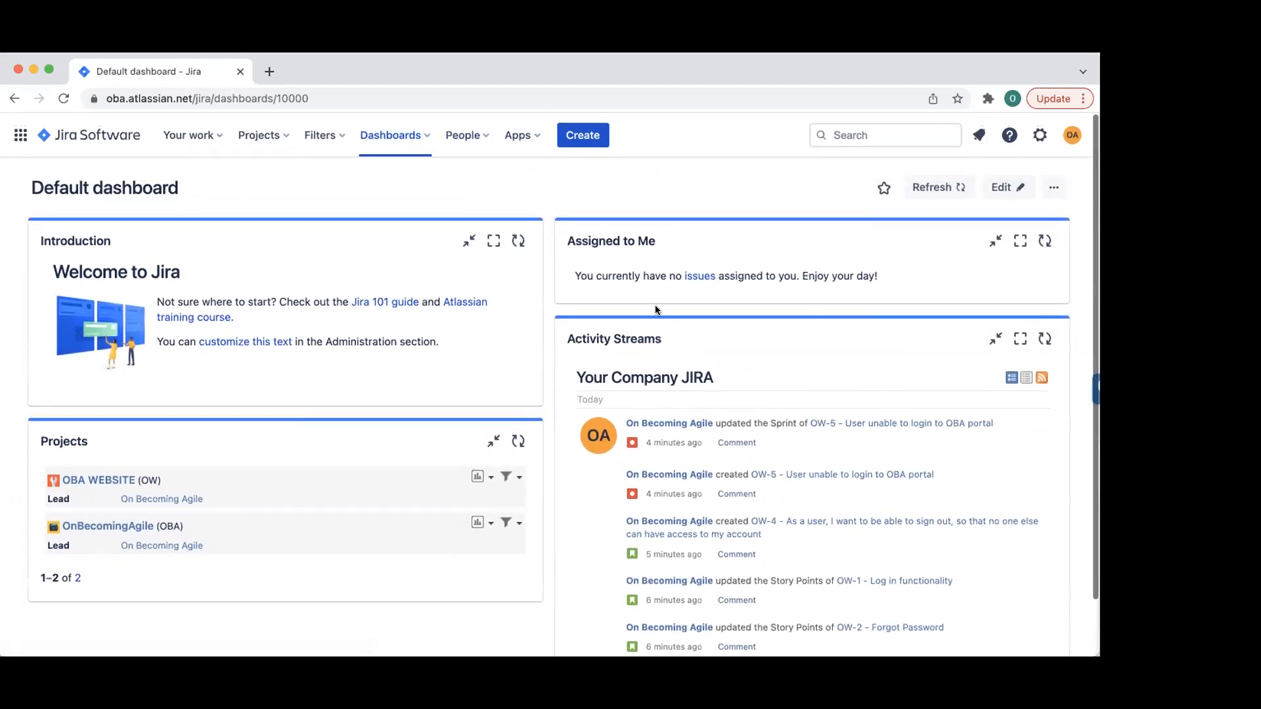
pyautogui.click(394, 139)
# - Create a dashboard named 'OBA' and save it
pyautogui.click(394, 272)
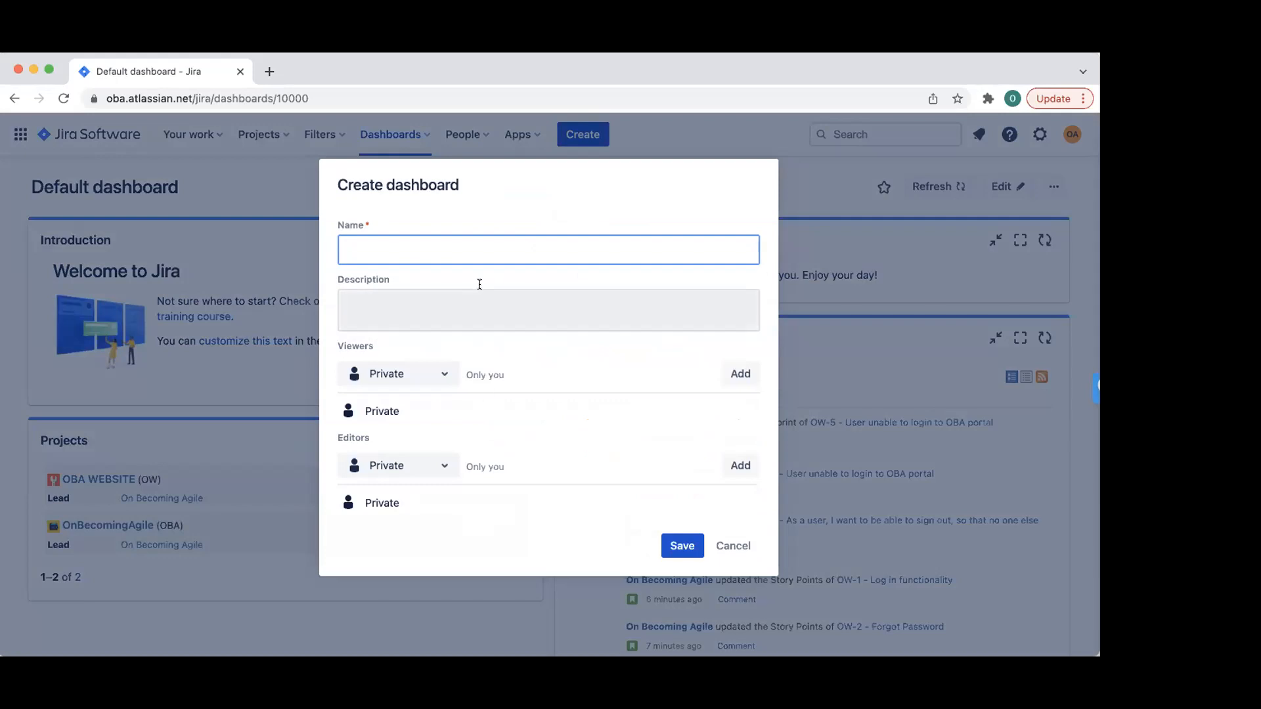
pyautogui.write('OBA')
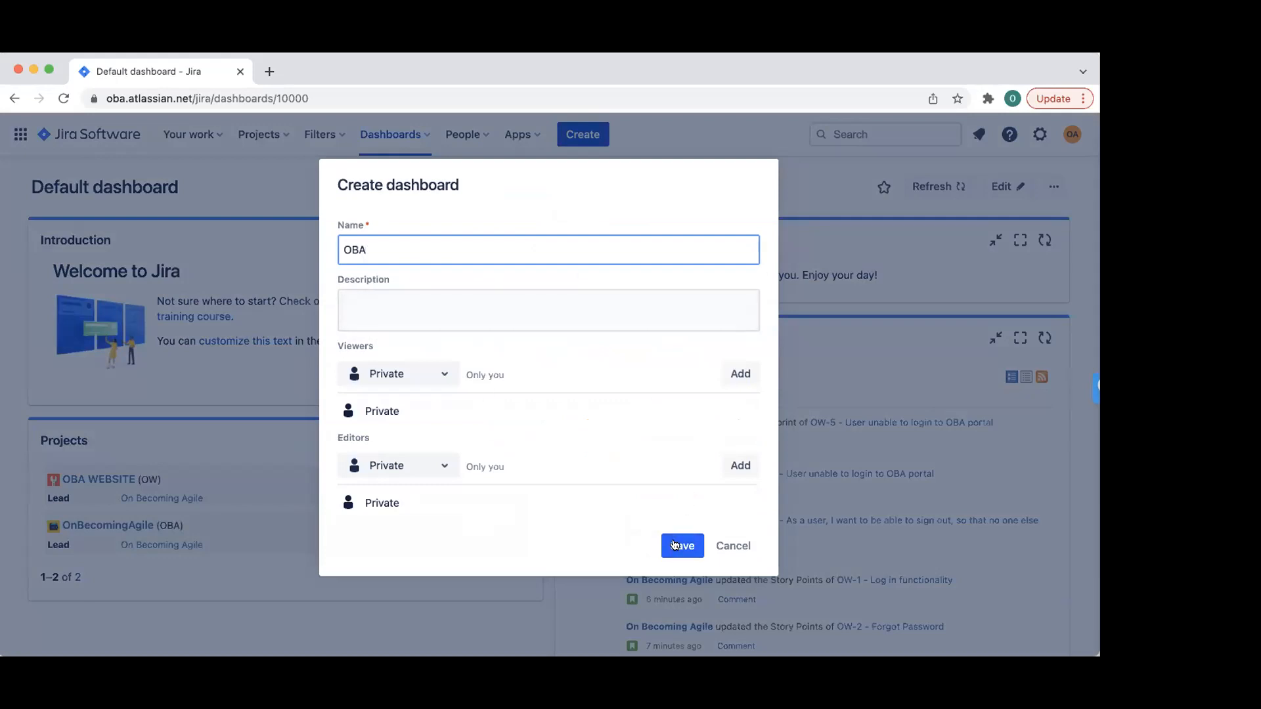
pyautogui.click(673, 545)
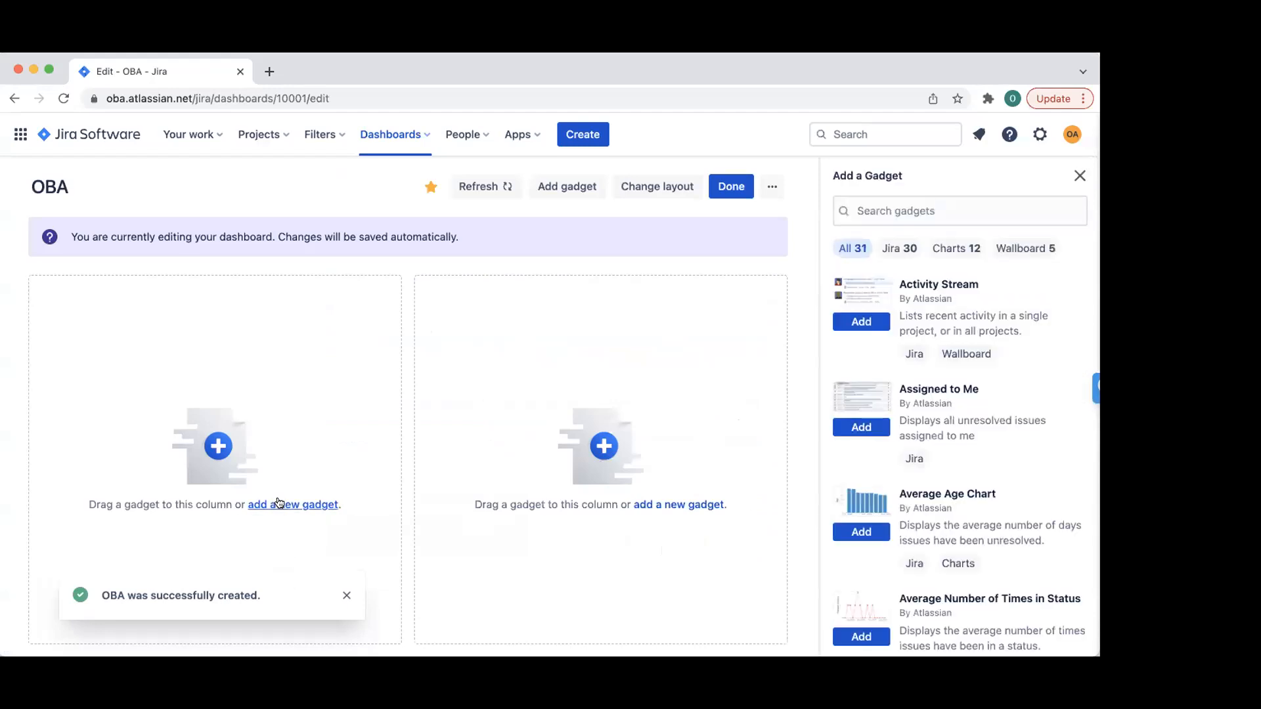
# - Dismiss the dashboard-created confirmation and look over the empty OBA dashboard
pyautogui.click(346, 596)
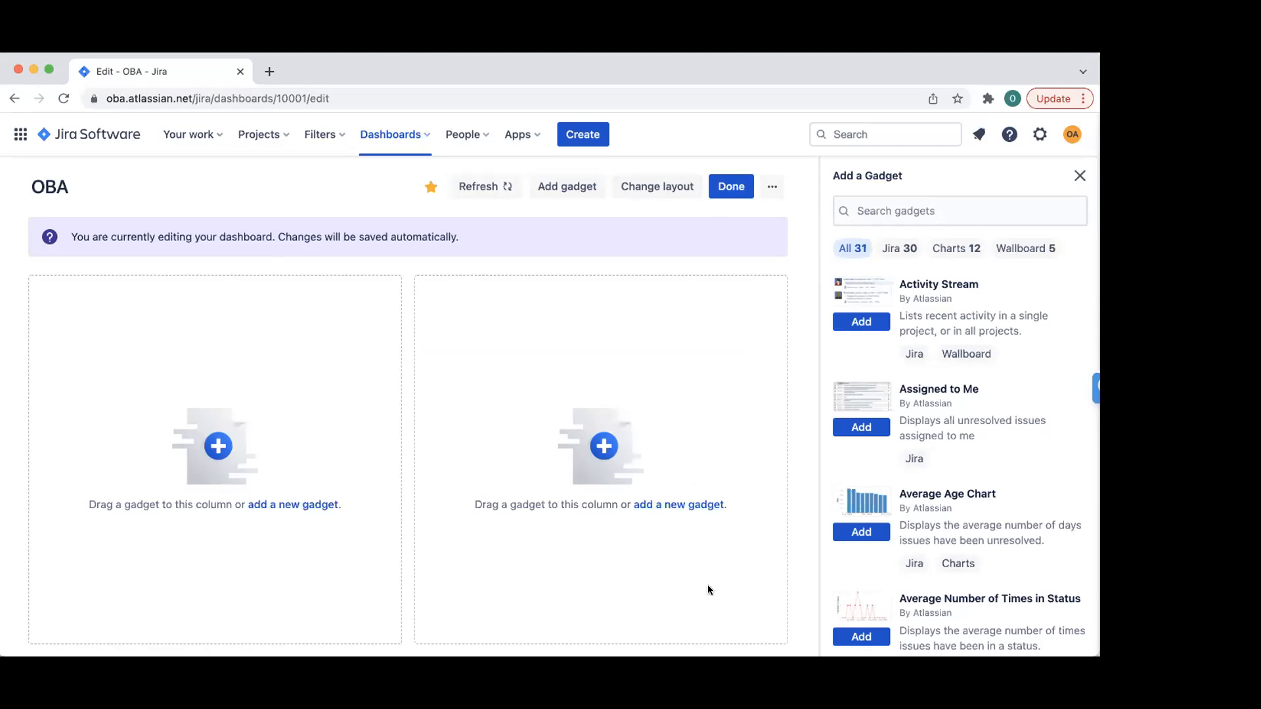
pyautogui.scroll(-2, 841, 490)
pyautogui.scroll(-6, 841, 489)
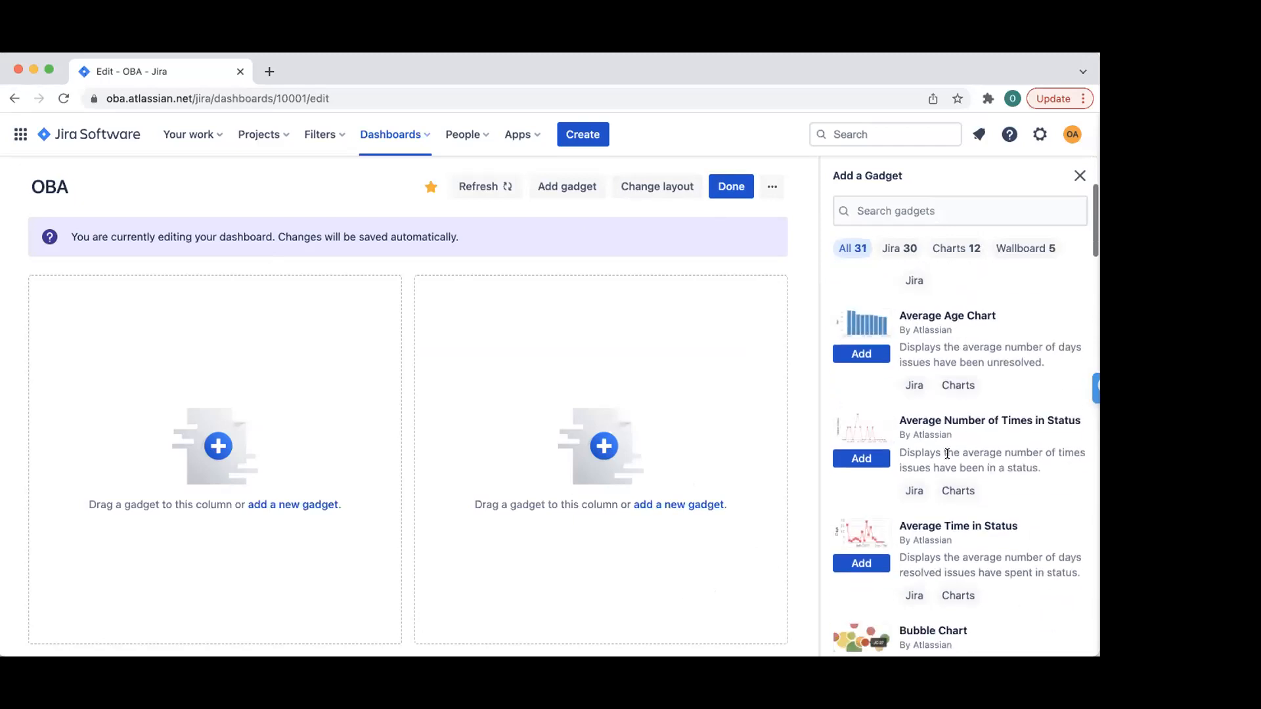
pyautogui.scroll(-4, 947, 455)
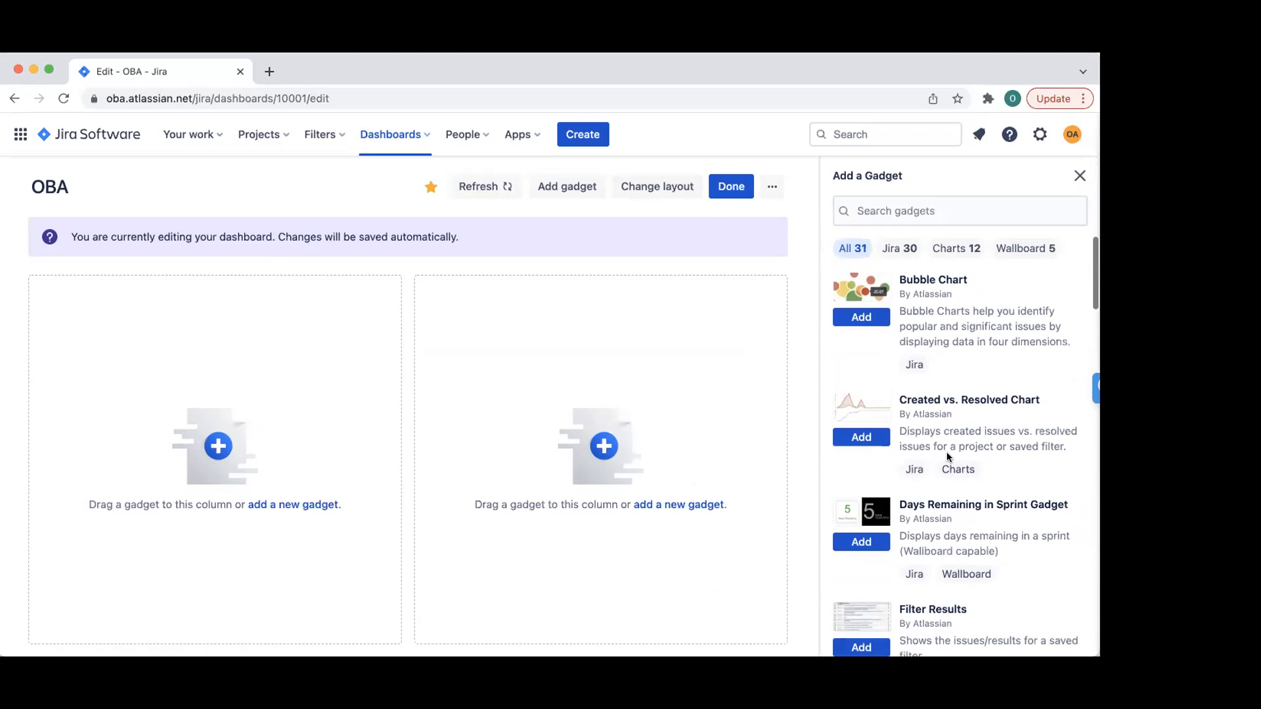
pyautogui.scroll(-5, 947, 456)
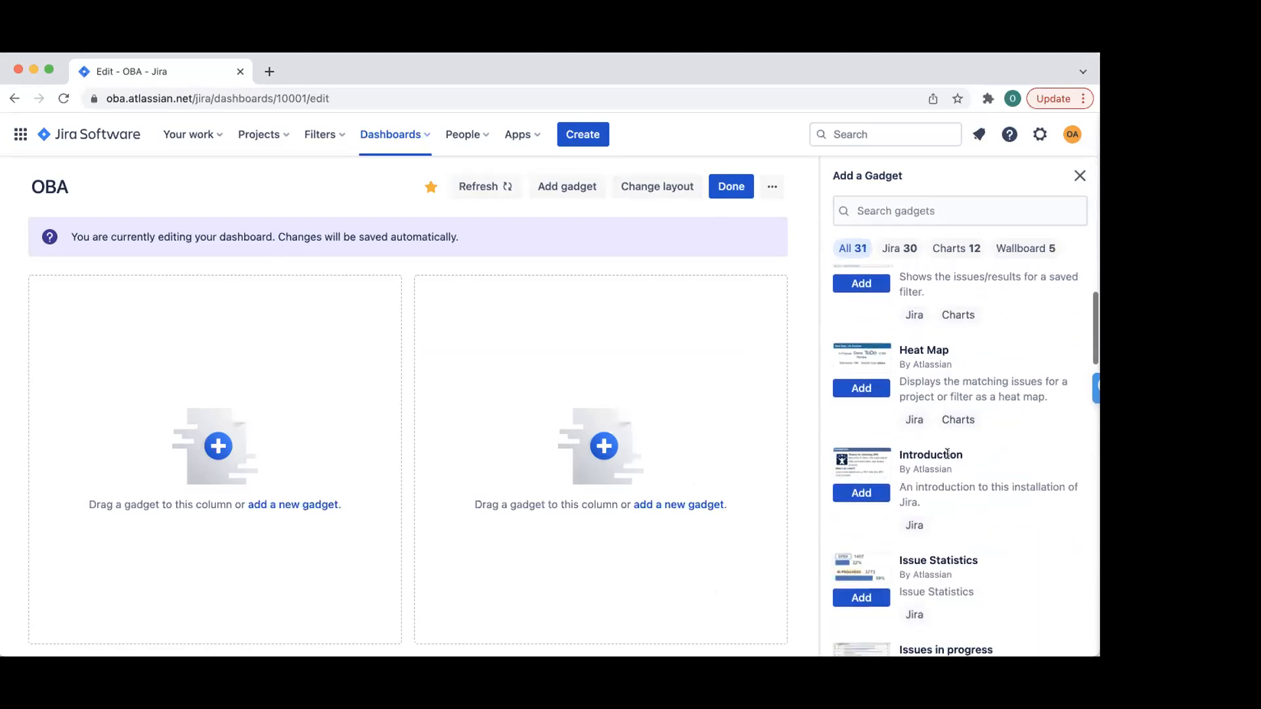
pyautogui.scroll(9, 947, 459)
pyautogui.scroll(3, 947, 463)
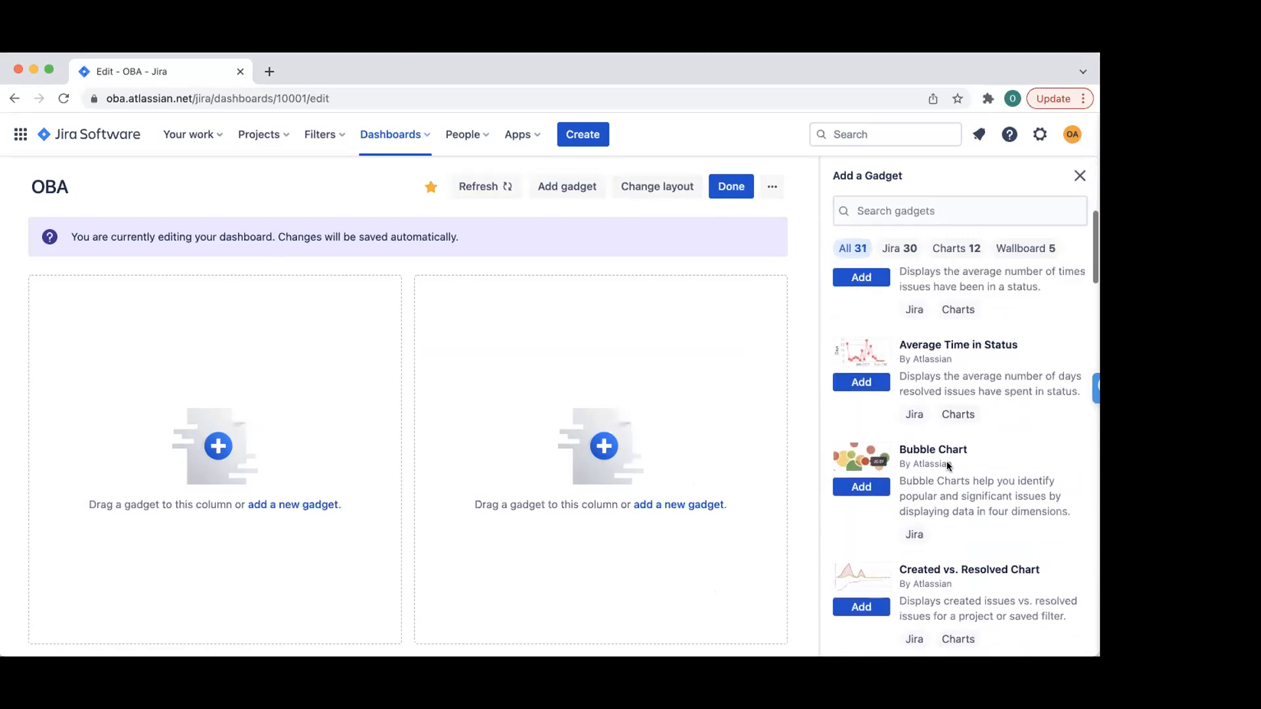
pyautogui.scroll(3, 948, 465)
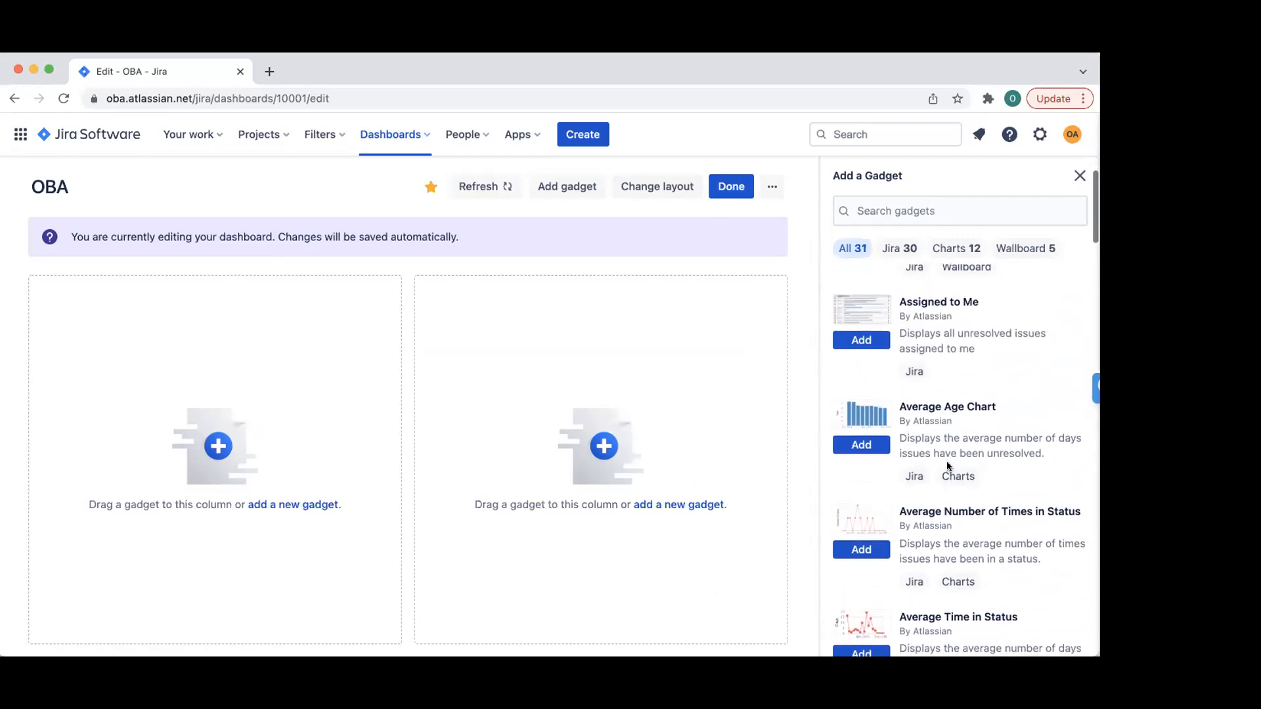
# - Search gadgets for 'burn' and save a Sprint Burndown Gadget for OBA board
pyautogui.click(910, 209)
pyautogui.write('burn')
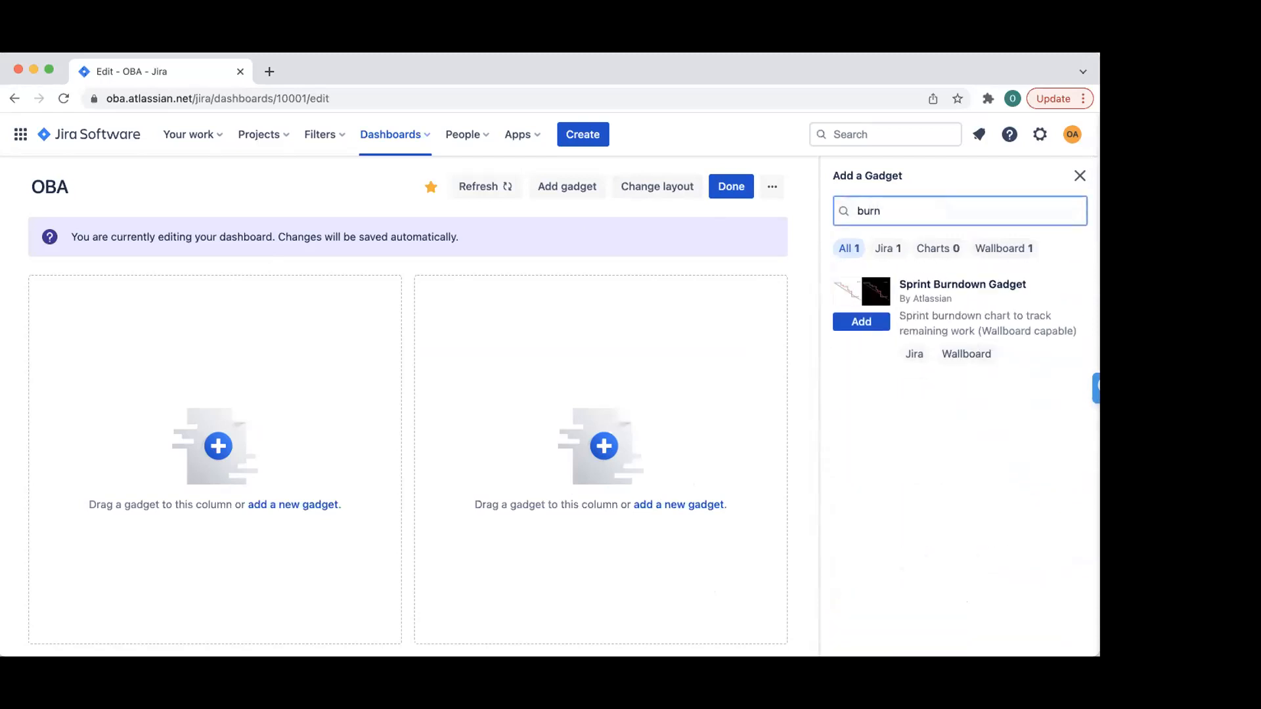
pyautogui.click(861, 322)
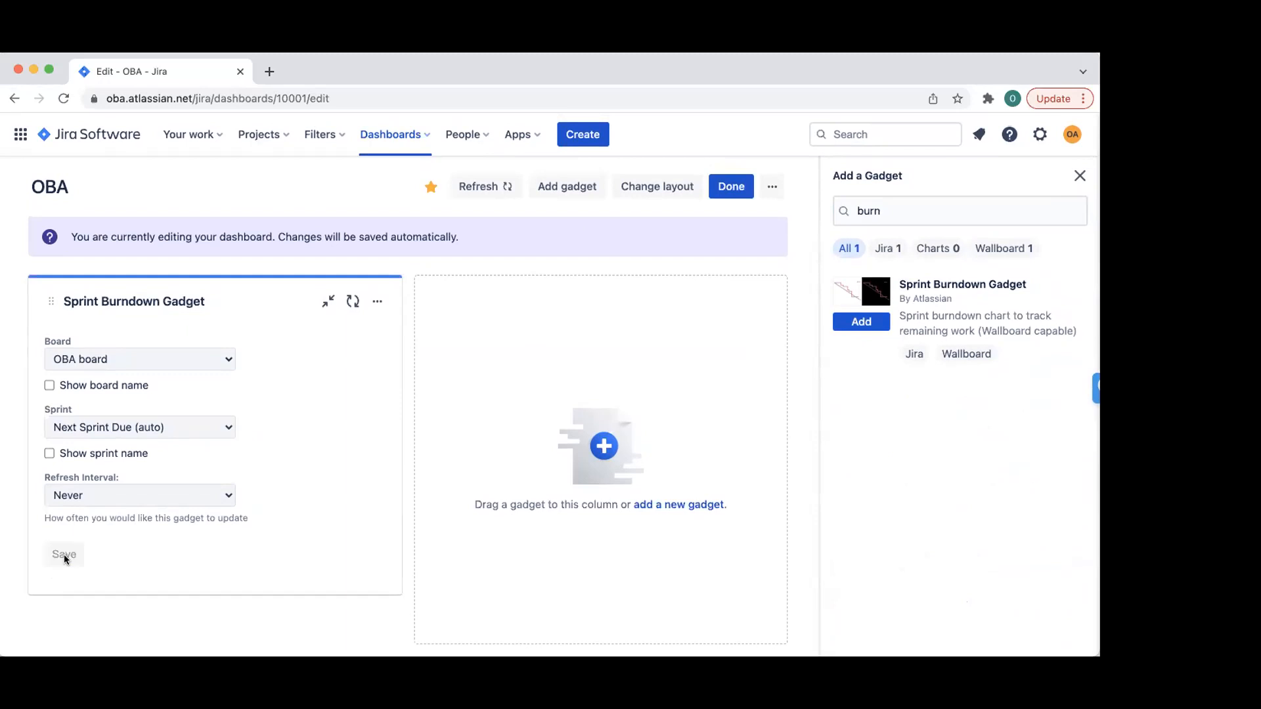
pyautogui.click(1080, 176)
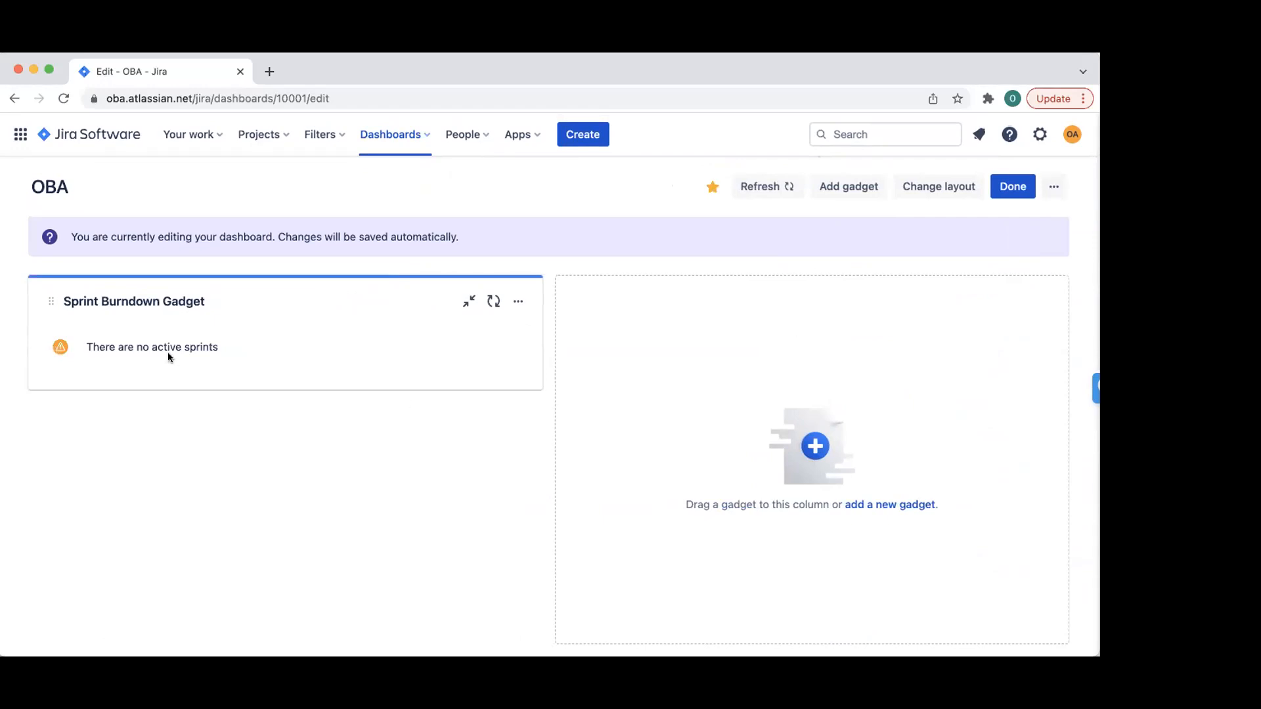
pyautogui.click(887, 505)
# - Try an Average Age Chart gadget, then delete it and scroll to Days Remaining in Sprint
pyautogui.scroll(-4, 950, 328)
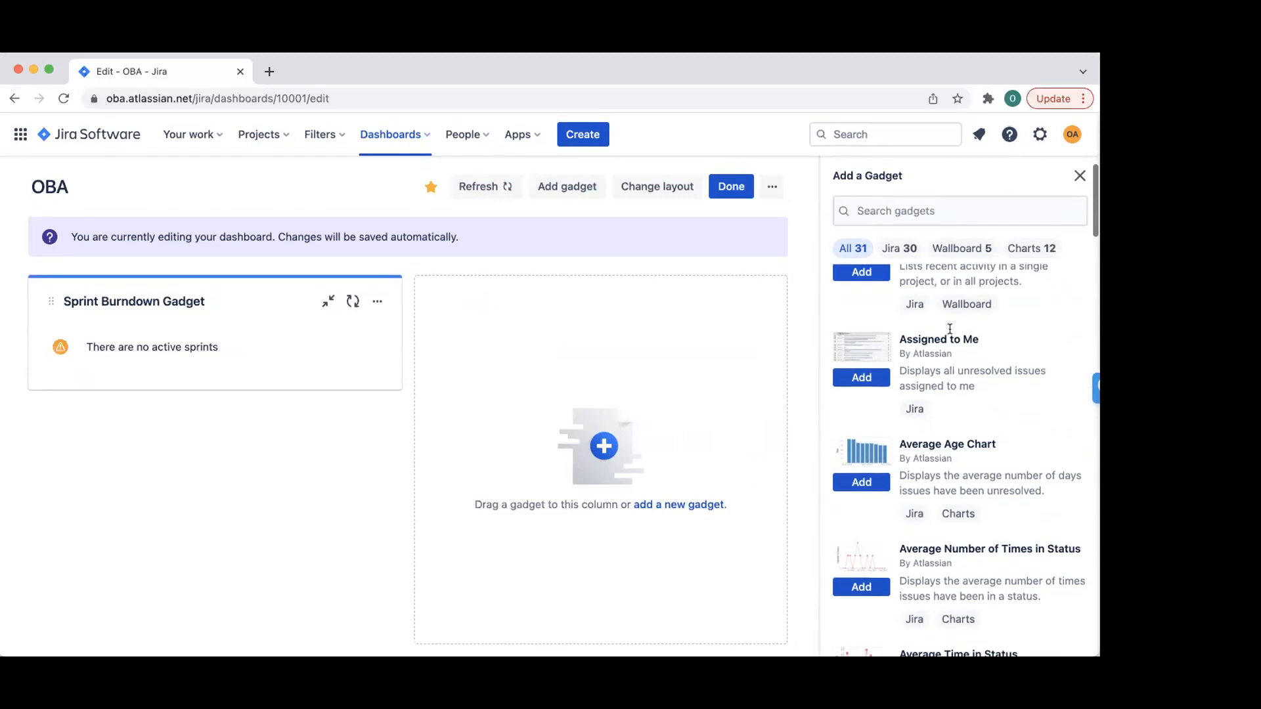
pyautogui.click(860, 316)
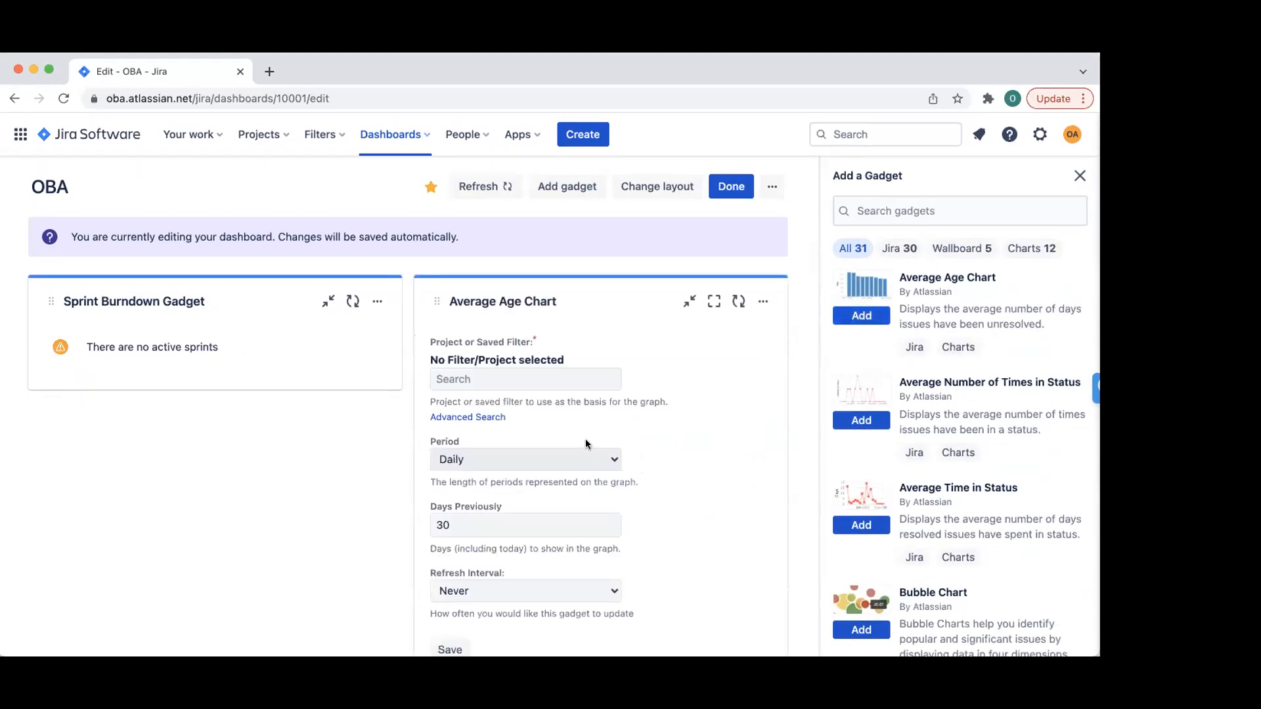
pyautogui.scroll(-1, 586, 443)
pyautogui.click(450, 603)
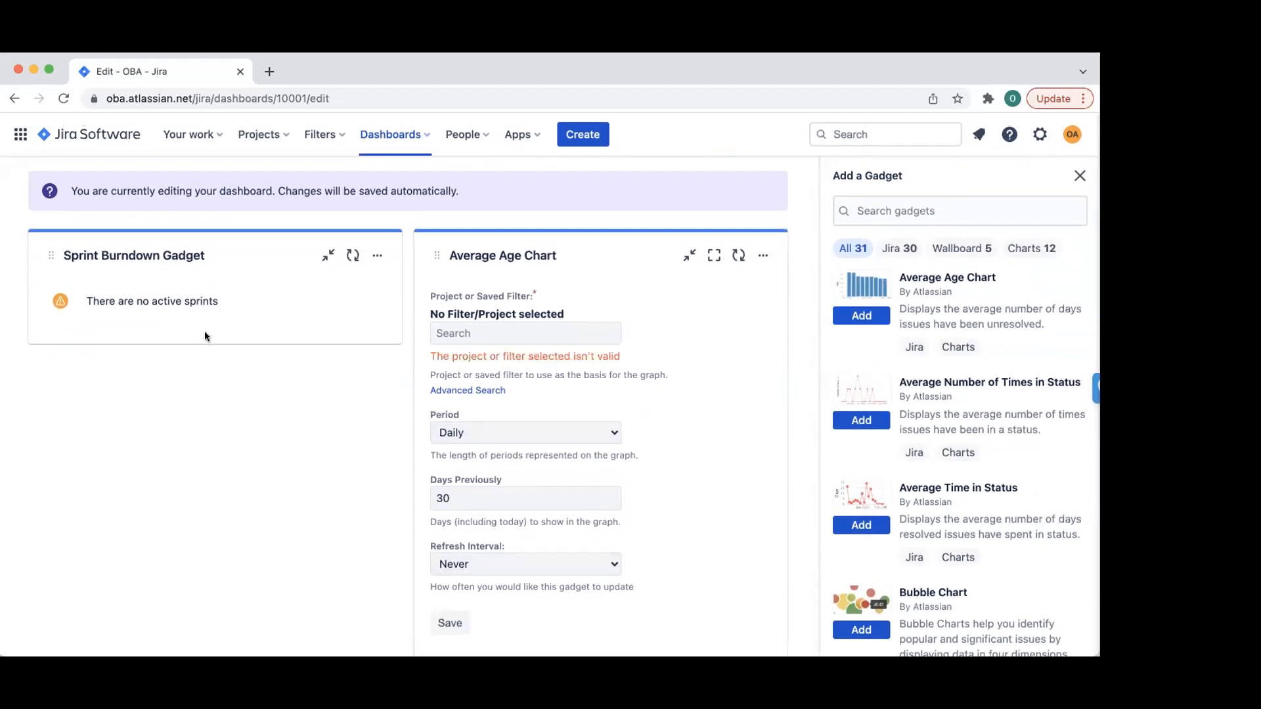
pyautogui.click(484, 333)
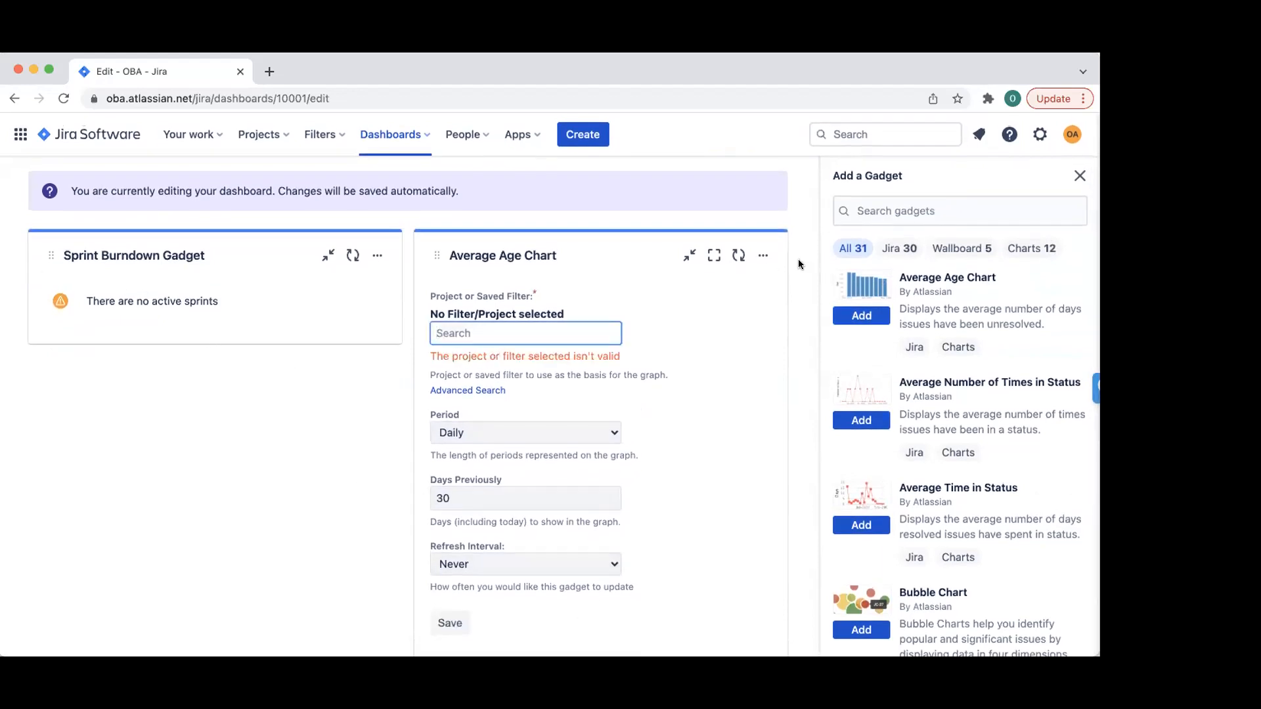
pyautogui.click(762, 257)
pyautogui.click(582, 383)
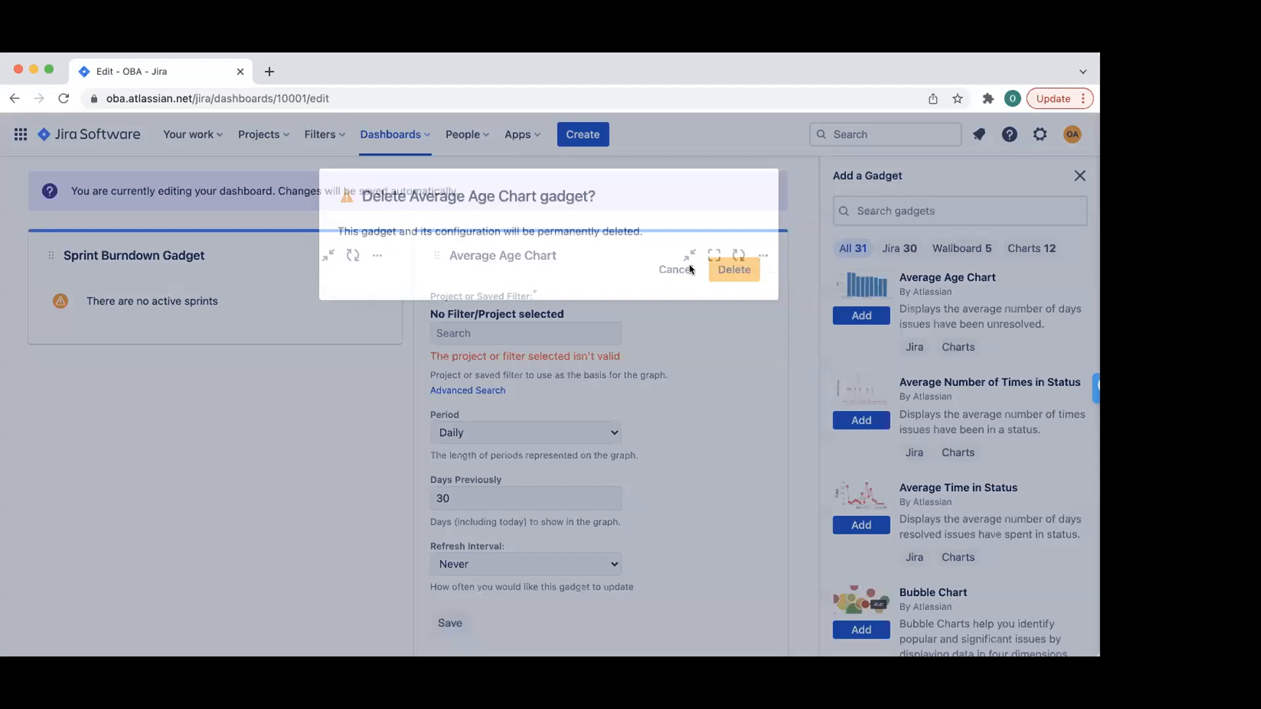
pyautogui.click(721, 262)
pyautogui.scroll(-3, 944, 391)
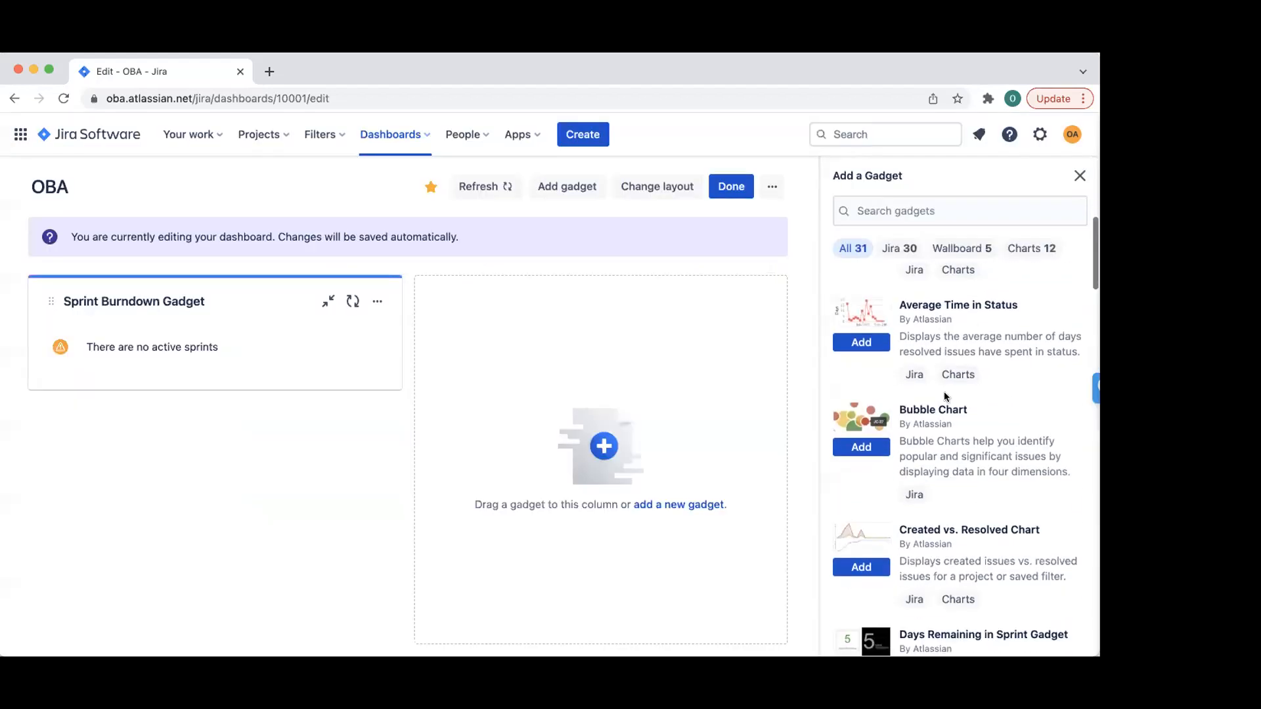
pyautogui.scroll(-6, 977, 411)
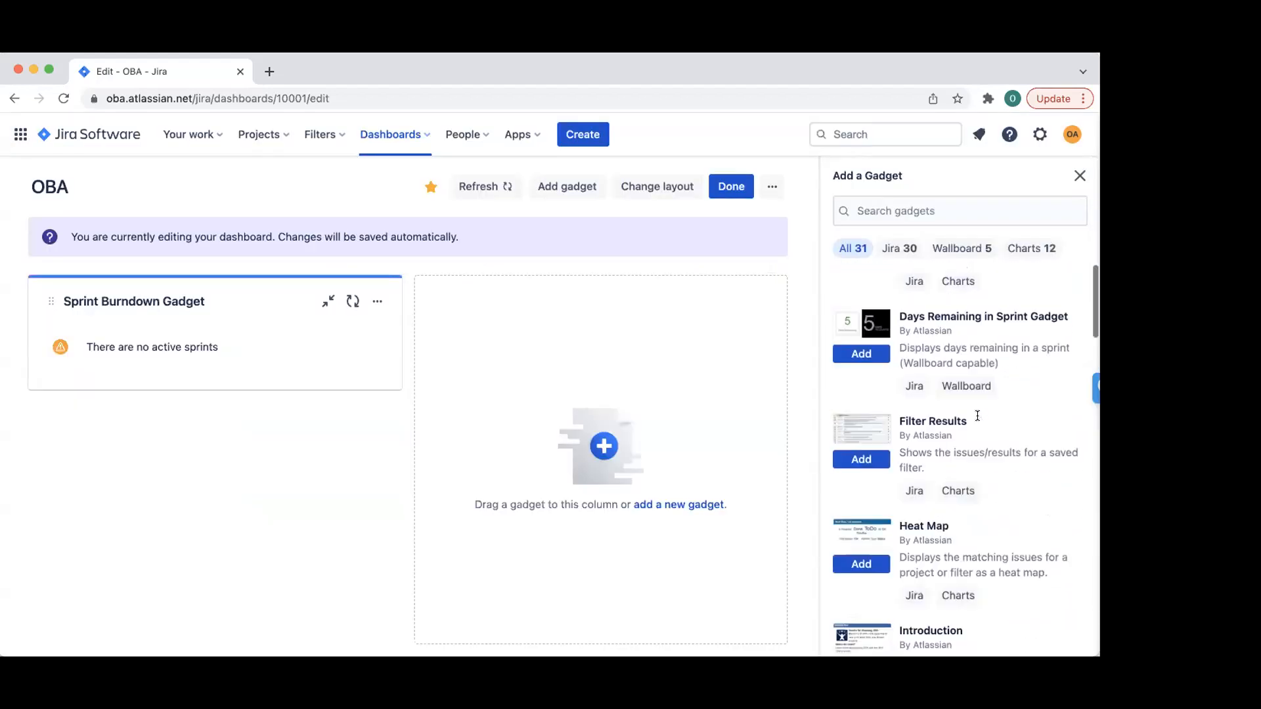
pyautogui.scroll(1, 975, 355)
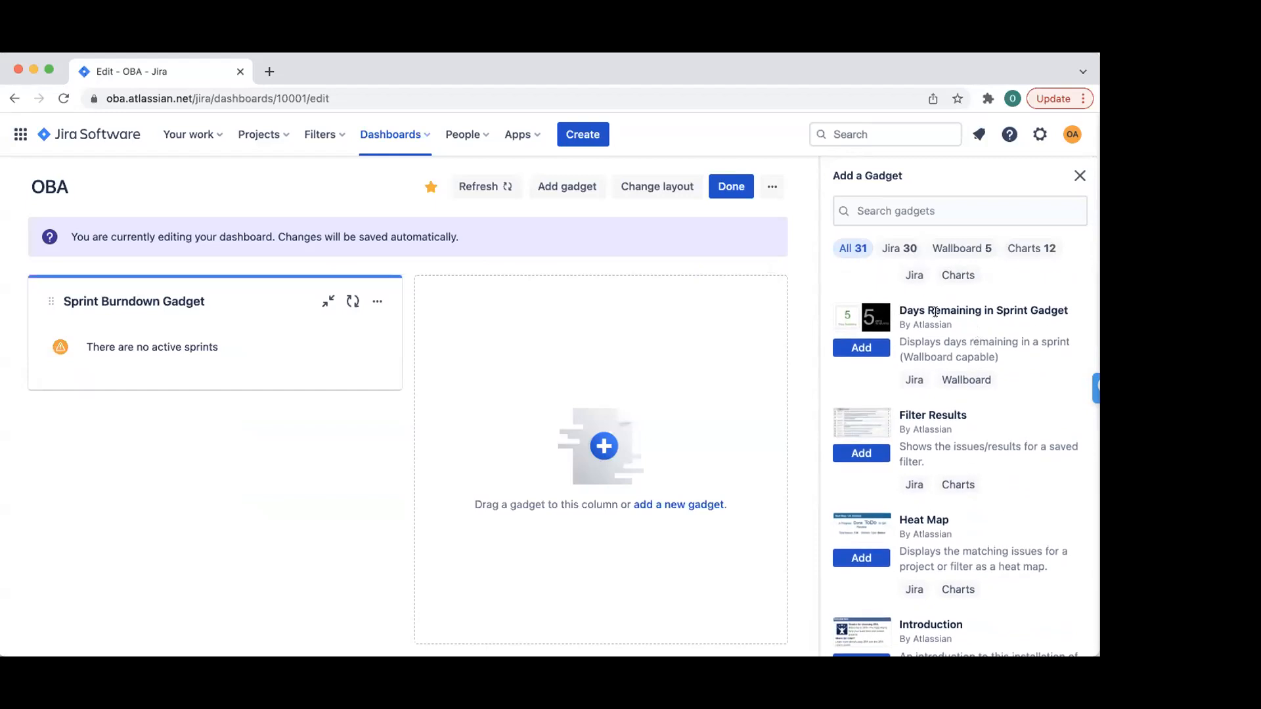
# - Add a Days Remaining in Sprint Gadget showing board and sprint names, and finish editing
pyautogui.click(849, 349)
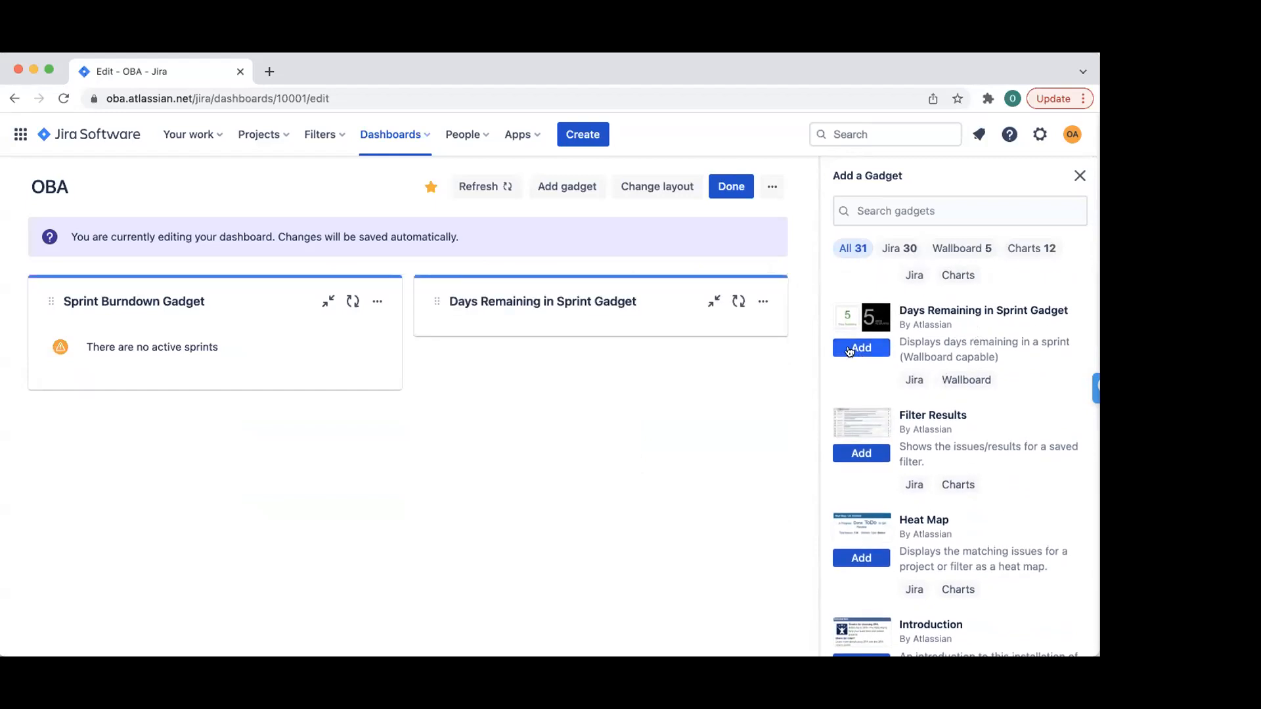
pyautogui.click(514, 390)
pyautogui.click(498, 415)
pyautogui.click(451, 559)
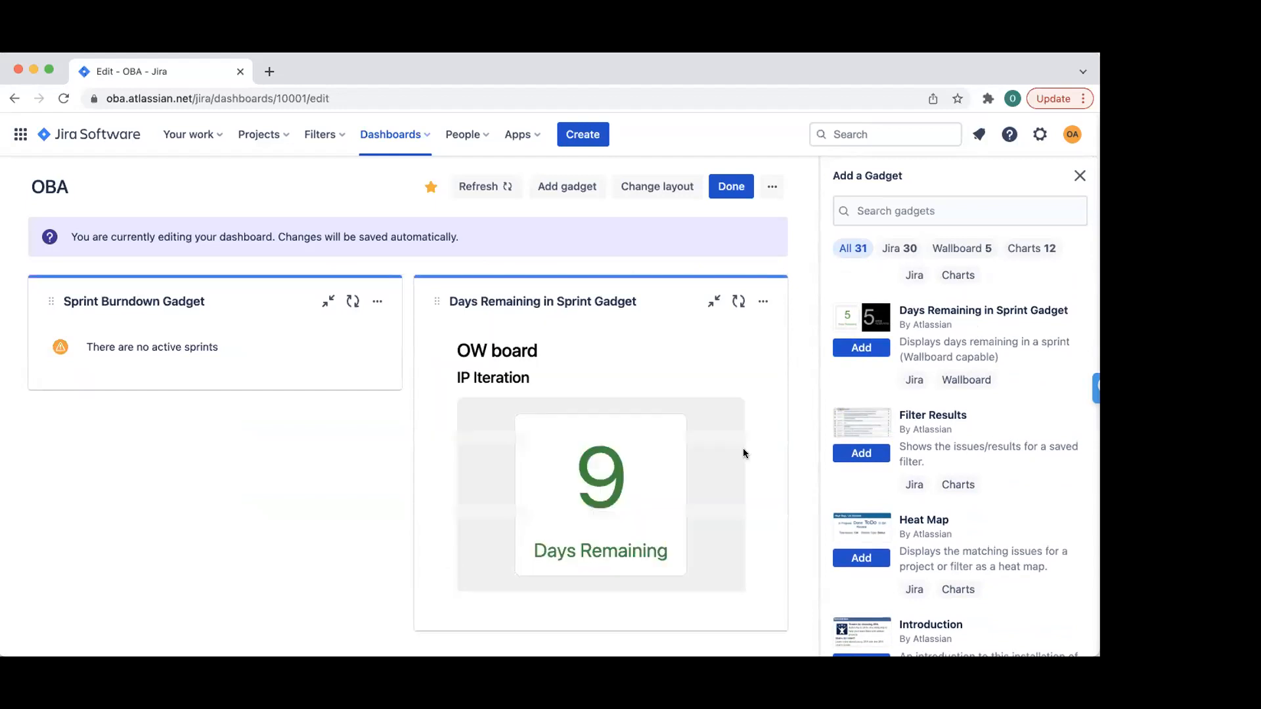
pyautogui.click(731, 186)
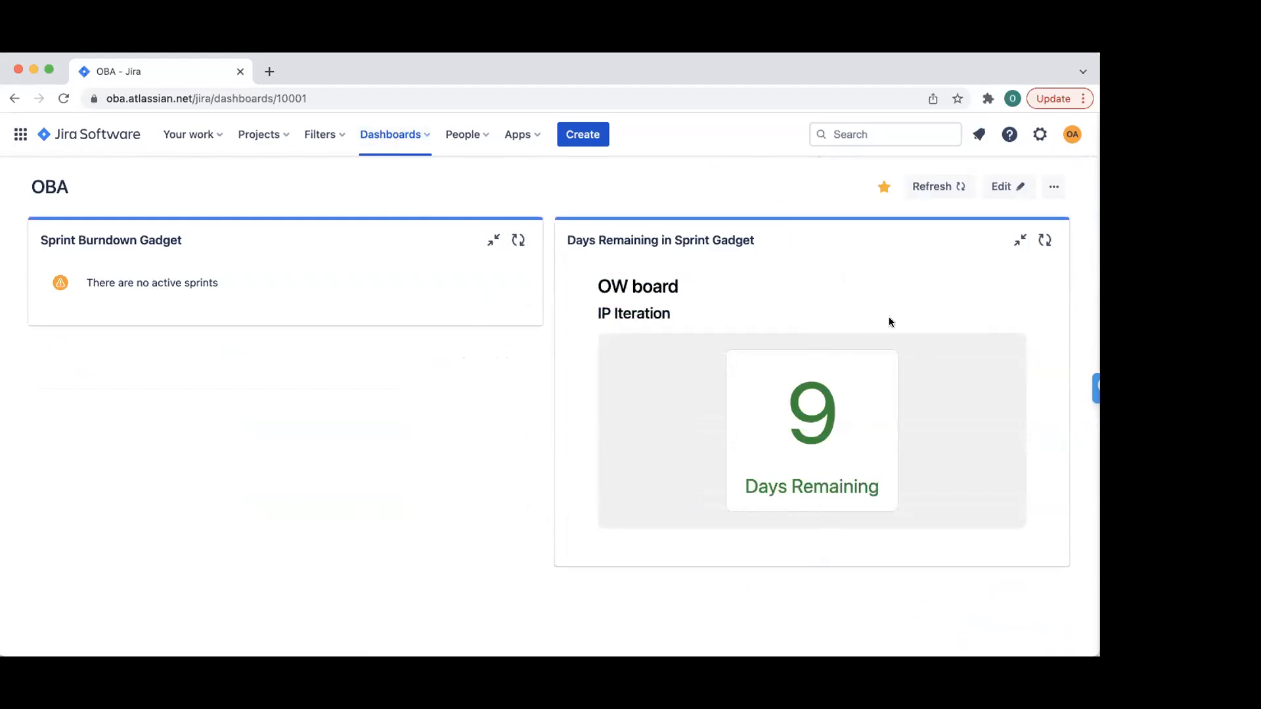
pyautogui.click(1001, 186)
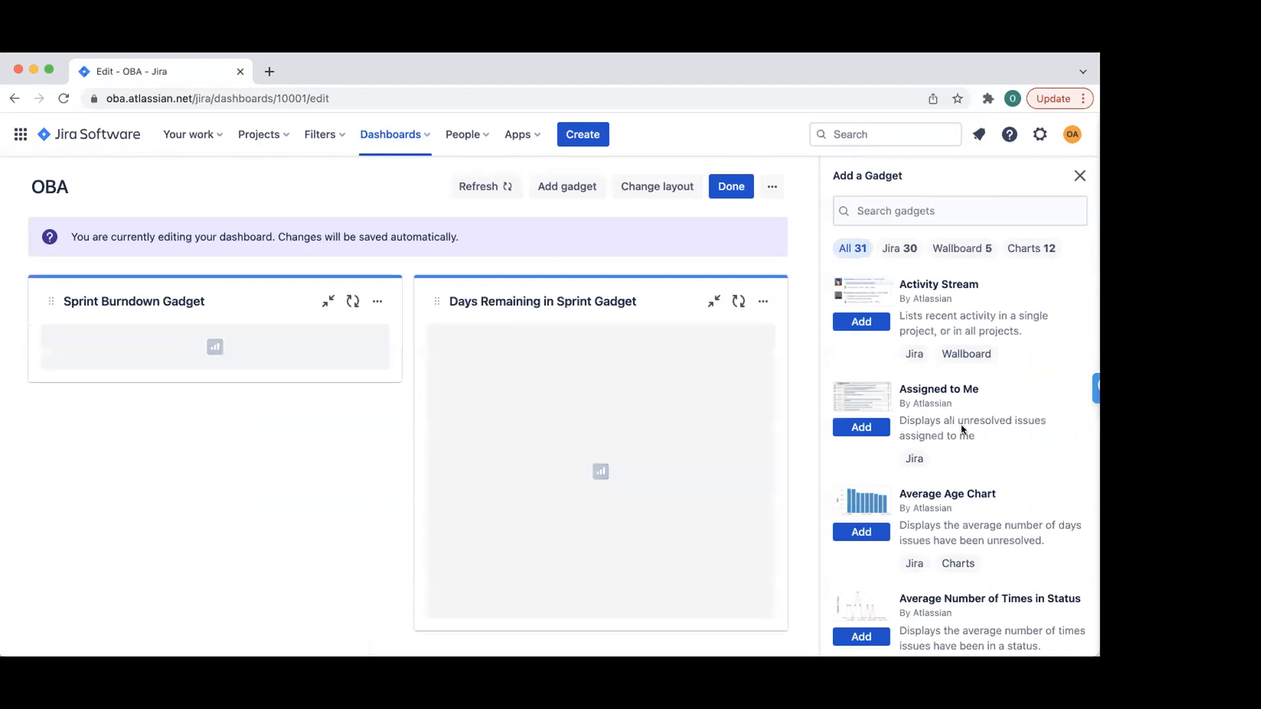
pyautogui.scroll(-7, 962, 428)
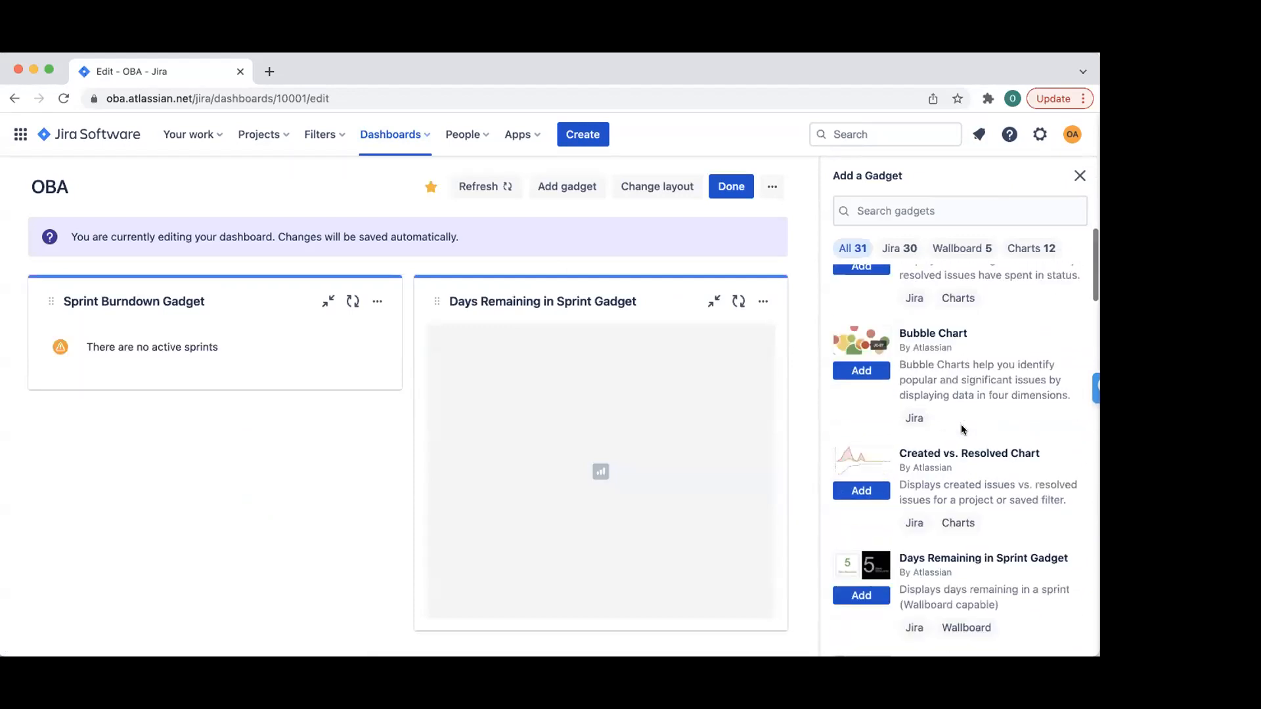
pyautogui.scroll(-6, 961, 429)
pyautogui.scroll(-5, 962, 430)
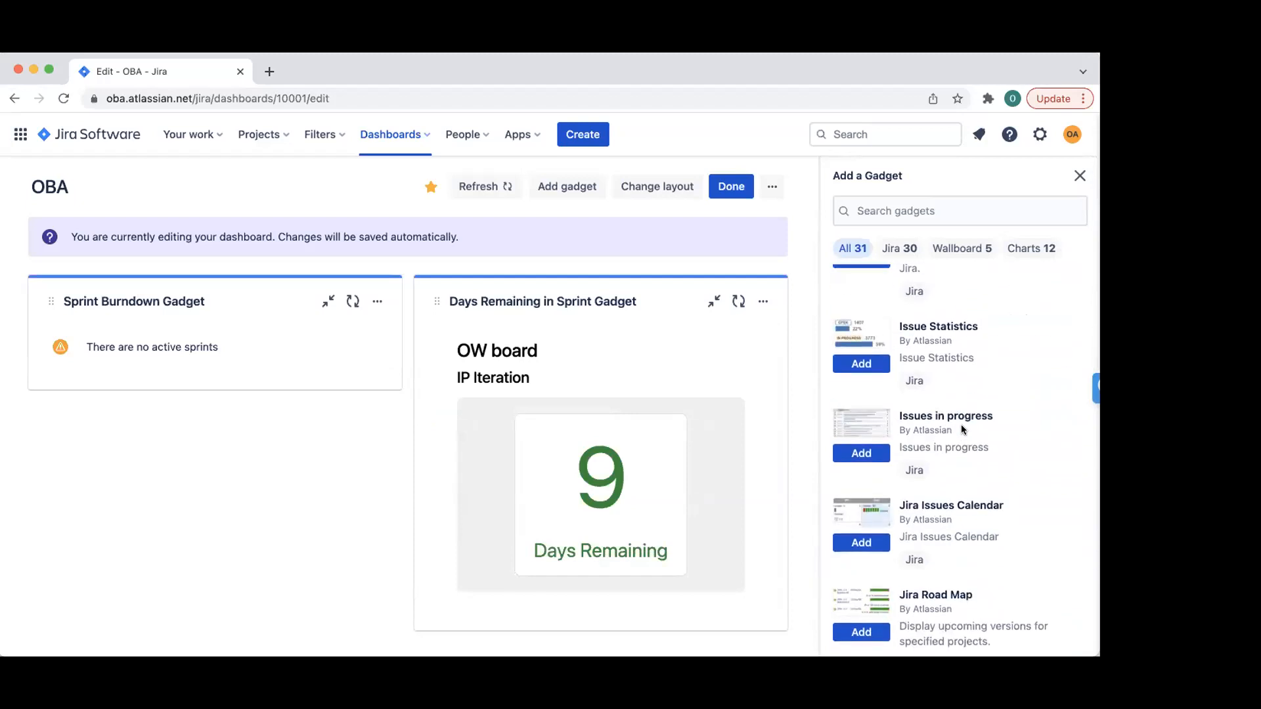
pyautogui.scroll(-3, 934, 430)
pyautogui.scroll(-3, 934, 430)
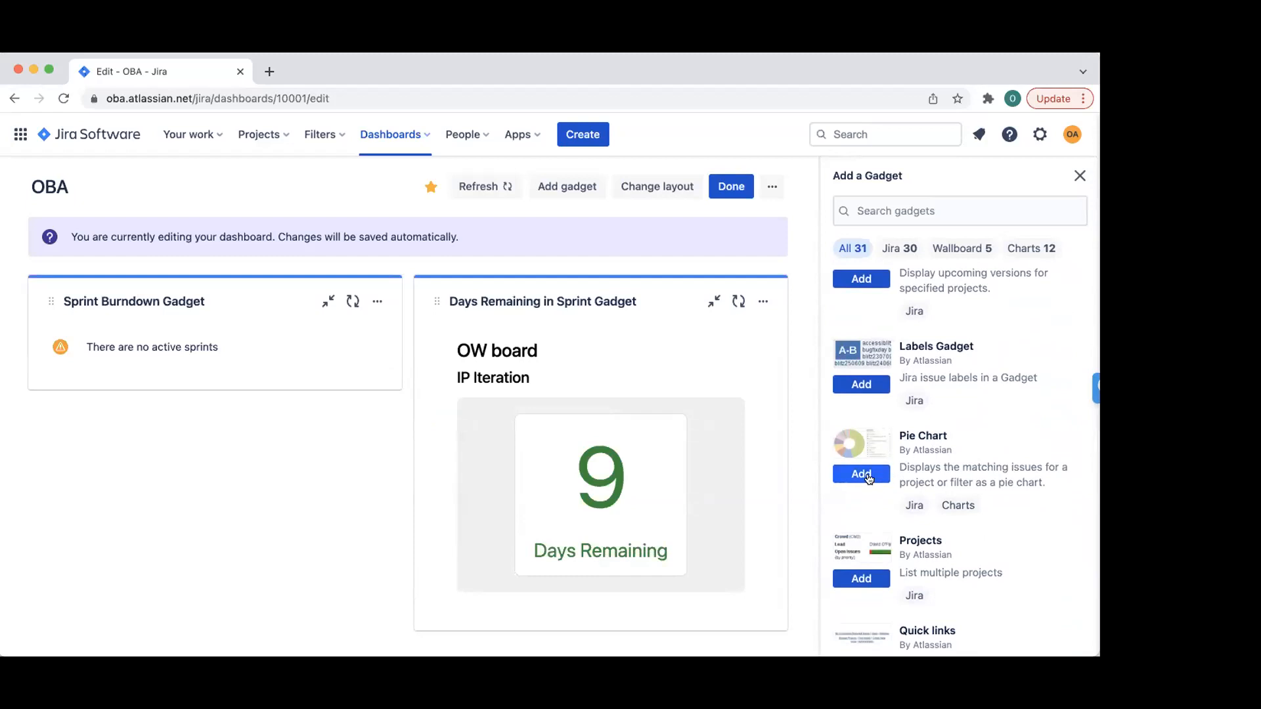
pyautogui.click(867, 476)
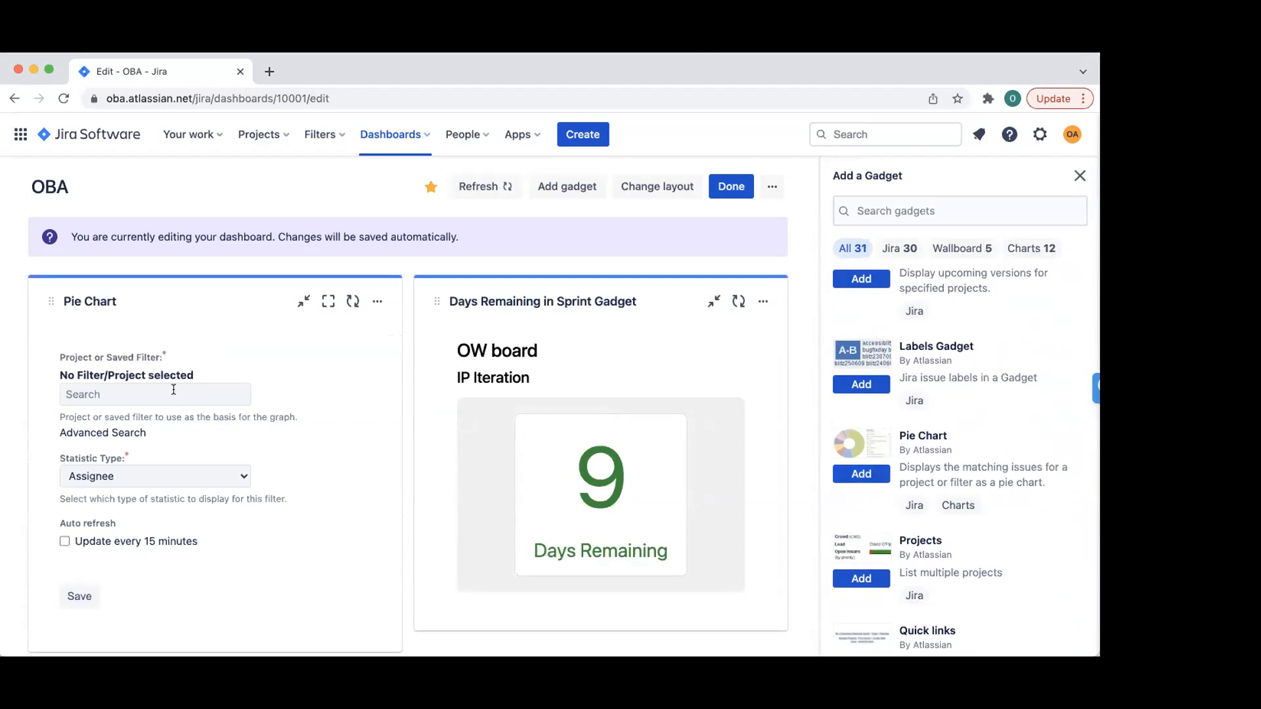
pyautogui.click(377, 301)
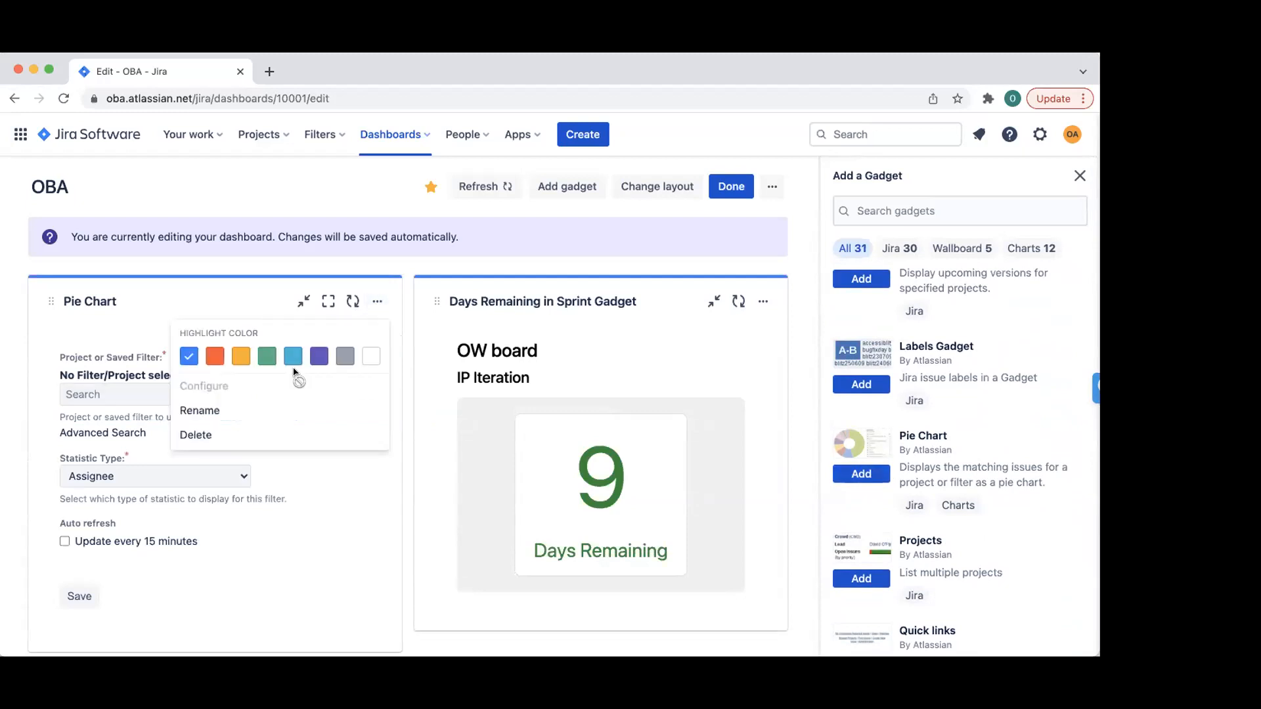
pyautogui.click(198, 435)
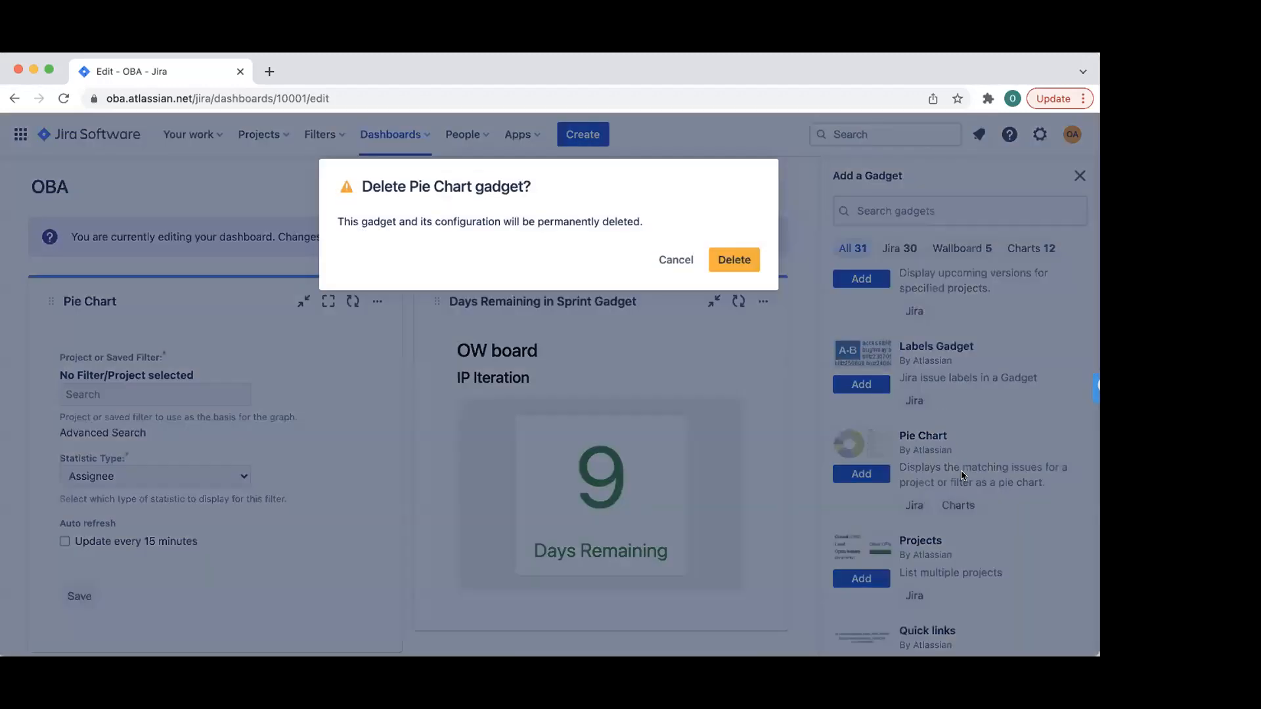
pyautogui.scroll(-4, 963, 476)
# - Add and save an Issues in progress gadget, then close the gadget catalogue
pyautogui.scroll(-5, 960, 471)
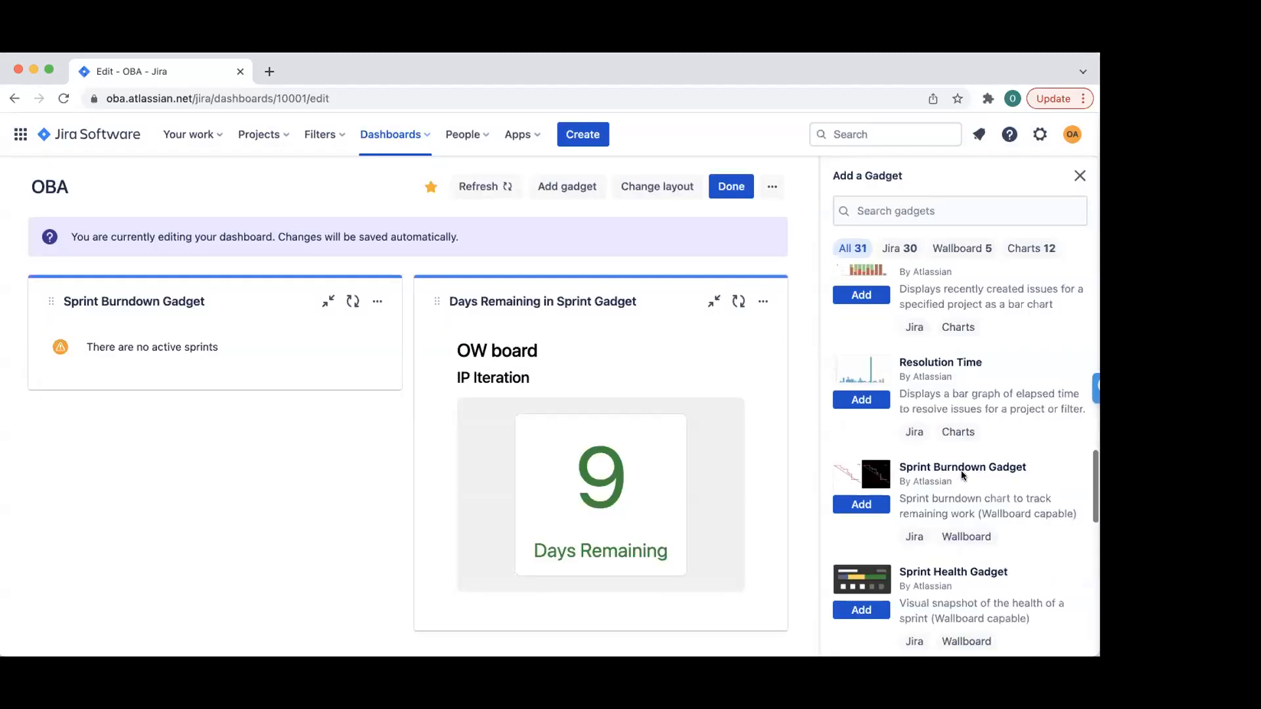
pyautogui.scroll(-2, 960, 470)
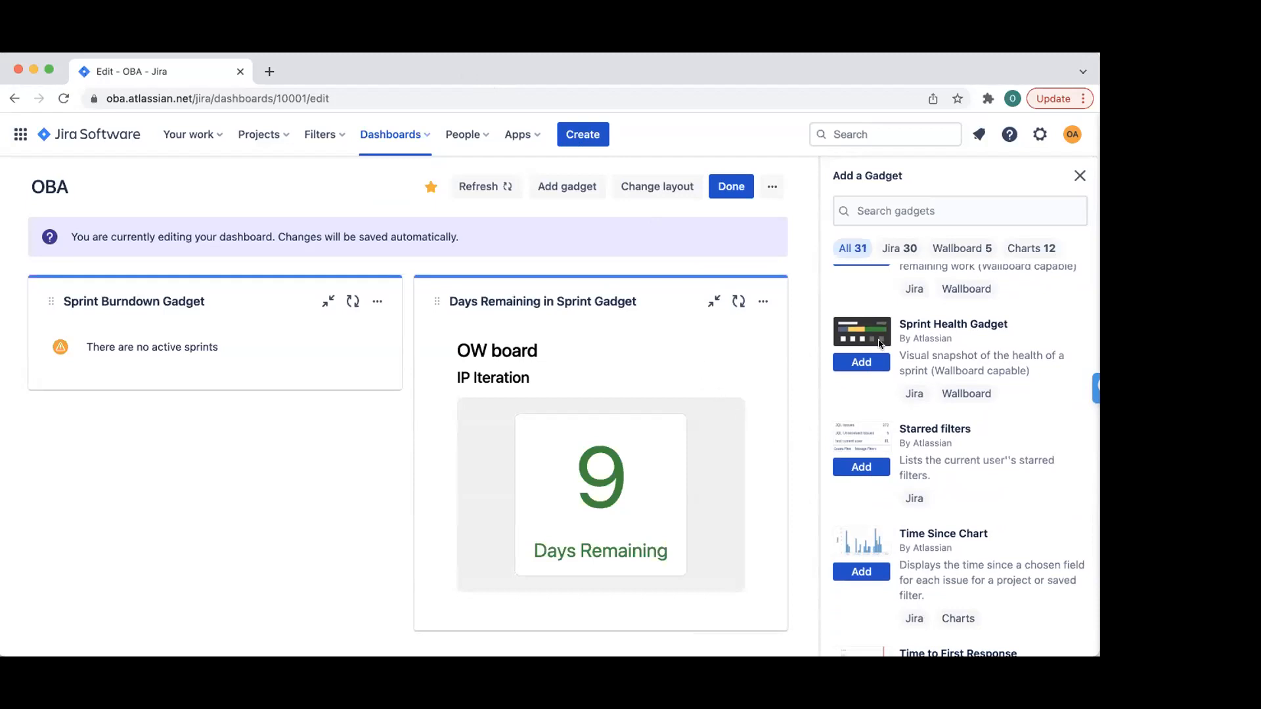
pyautogui.scroll(-5, 978, 381)
pyautogui.scroll(-5, 979, 381)
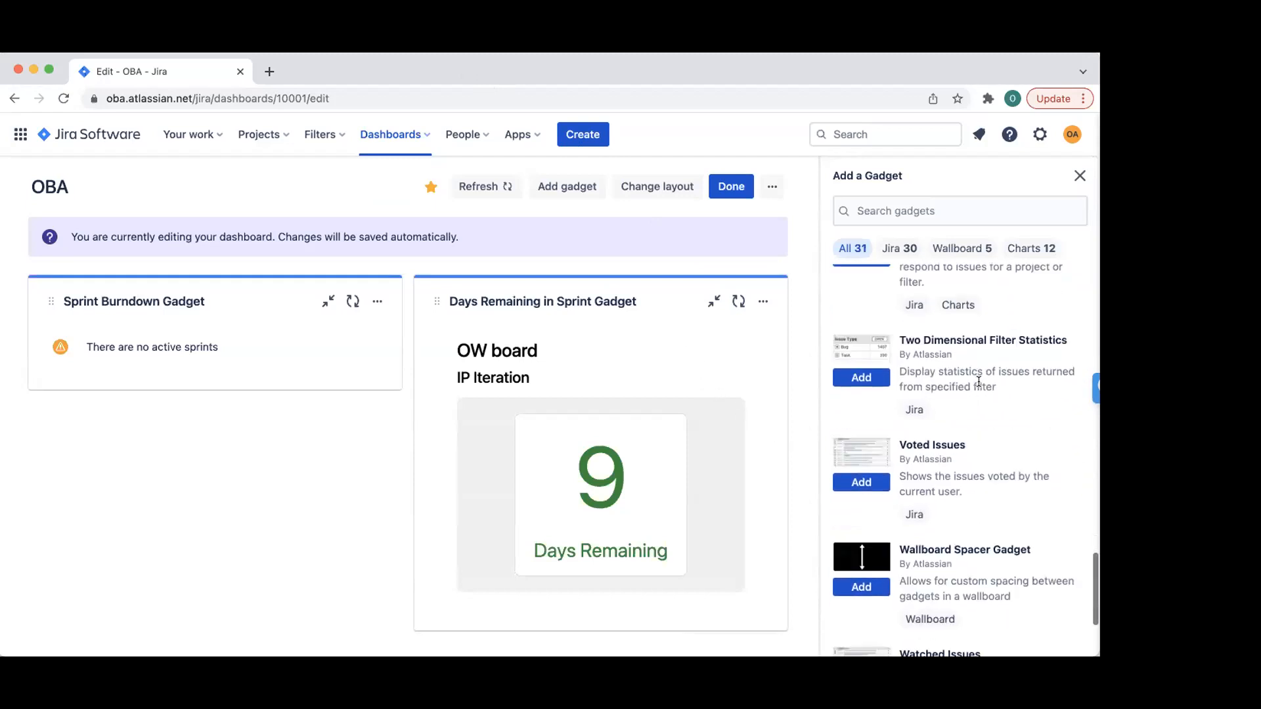
pyautogui.scroll(10, 979, 381)
pyautogui.scroll(3, 979, 381)
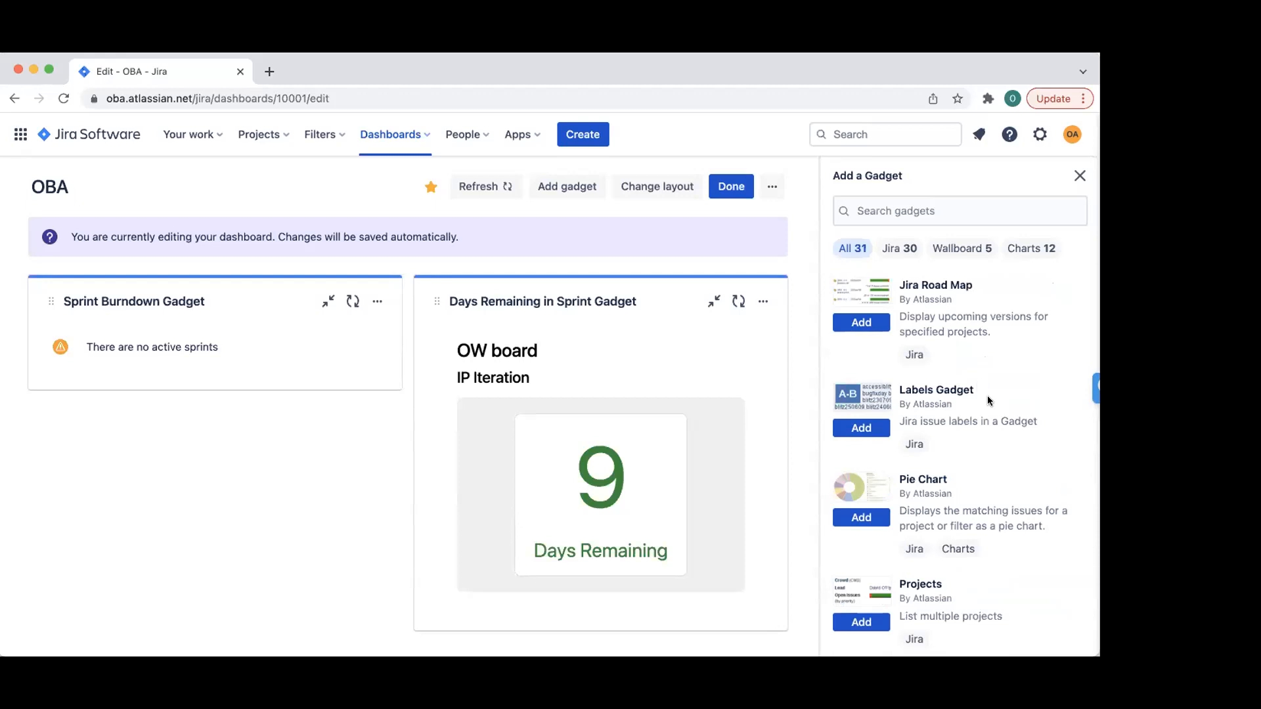
pyautogui.scroll(3, 989, 400)
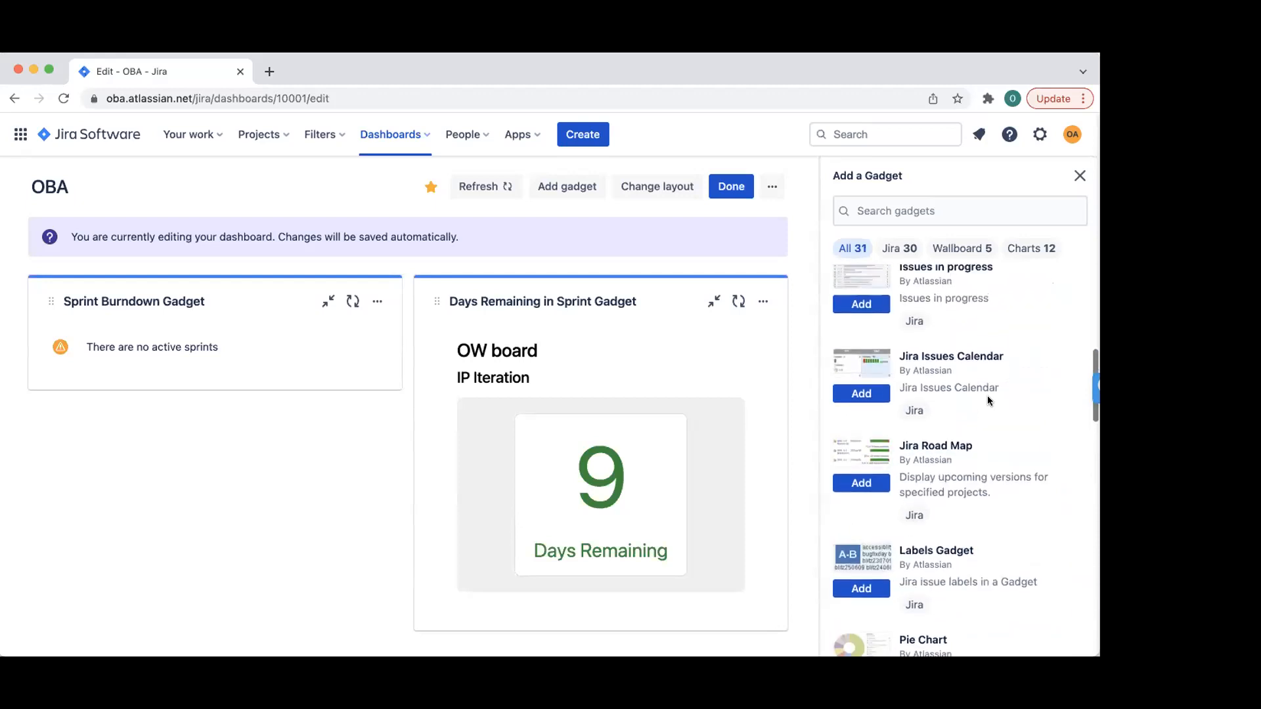
pyautogui.scroll(3, 987, 396)
pyautogui.click(861, 461)
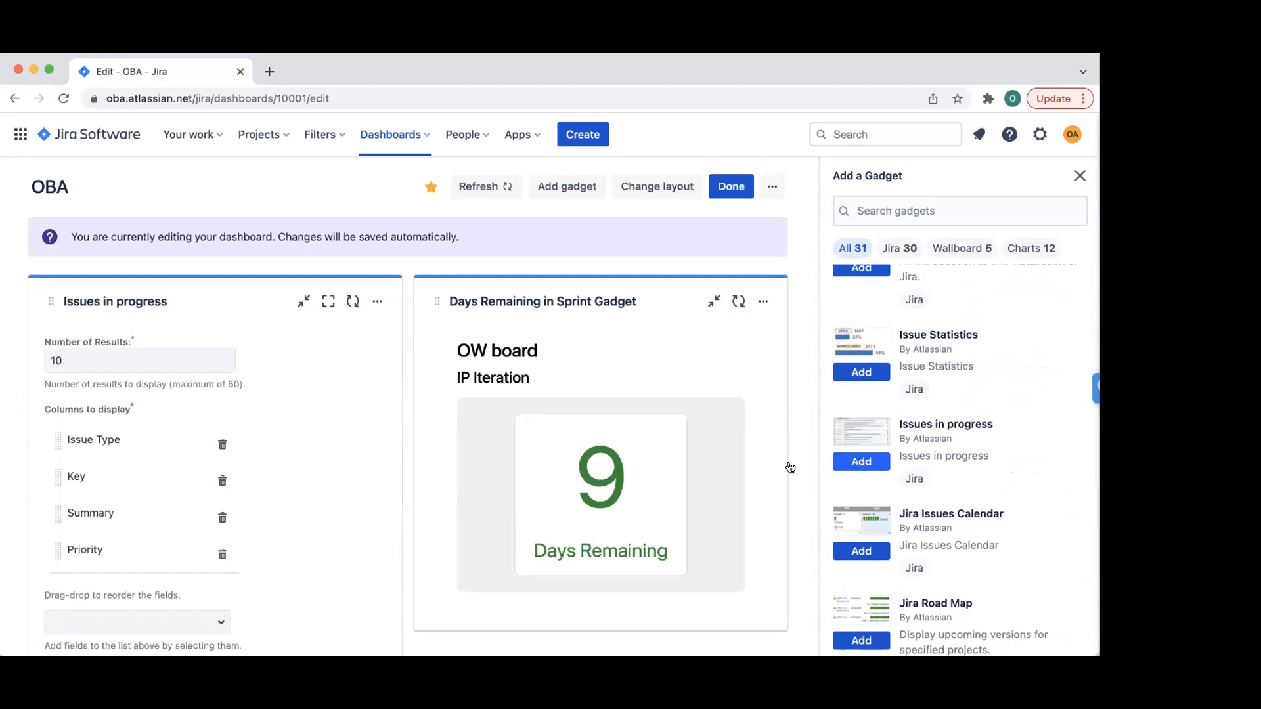
pyautogui.scroll(-4, 265, 455)
pyautogui.click(64, 512)
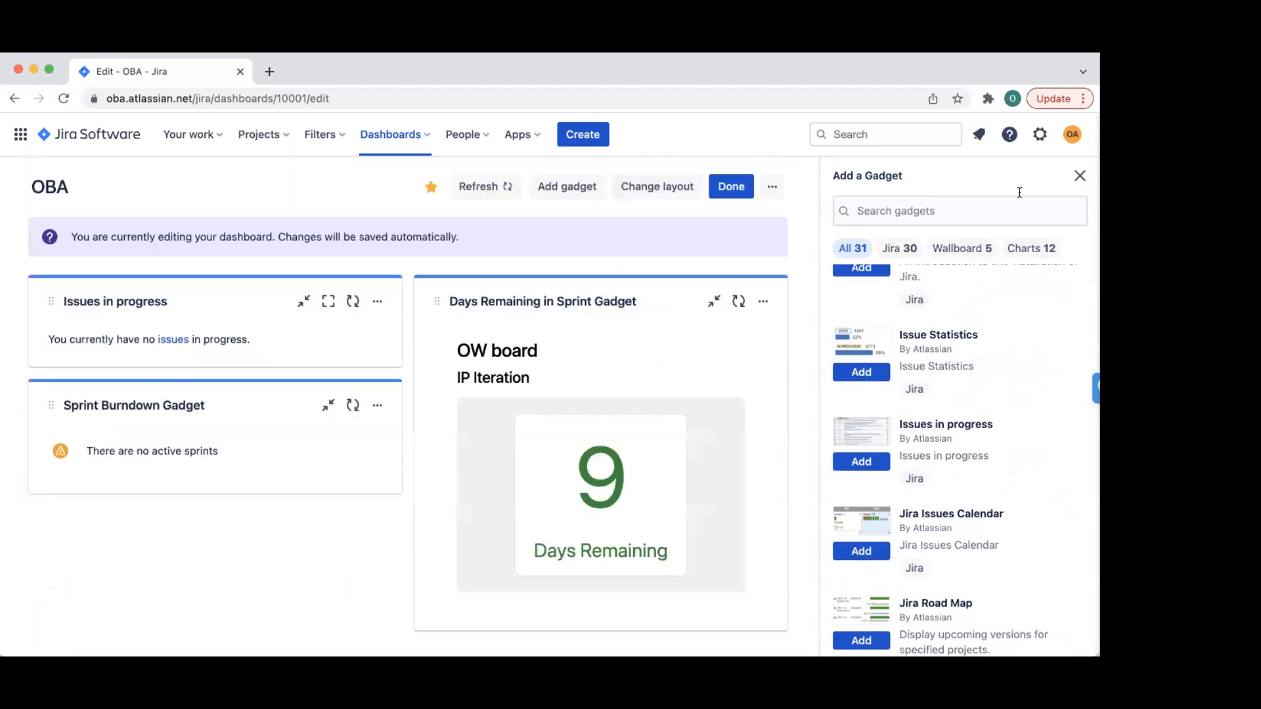
pyautogui.click(1080, 176)
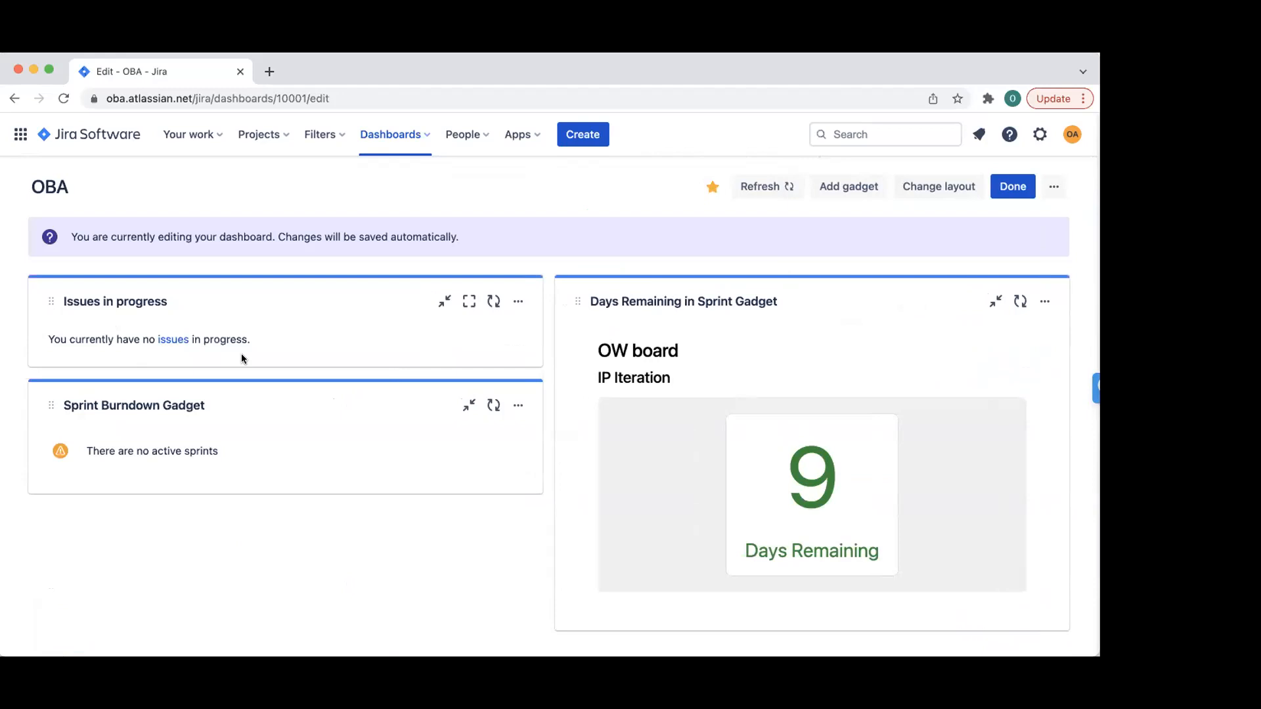
pyautogui.click(268, 141)
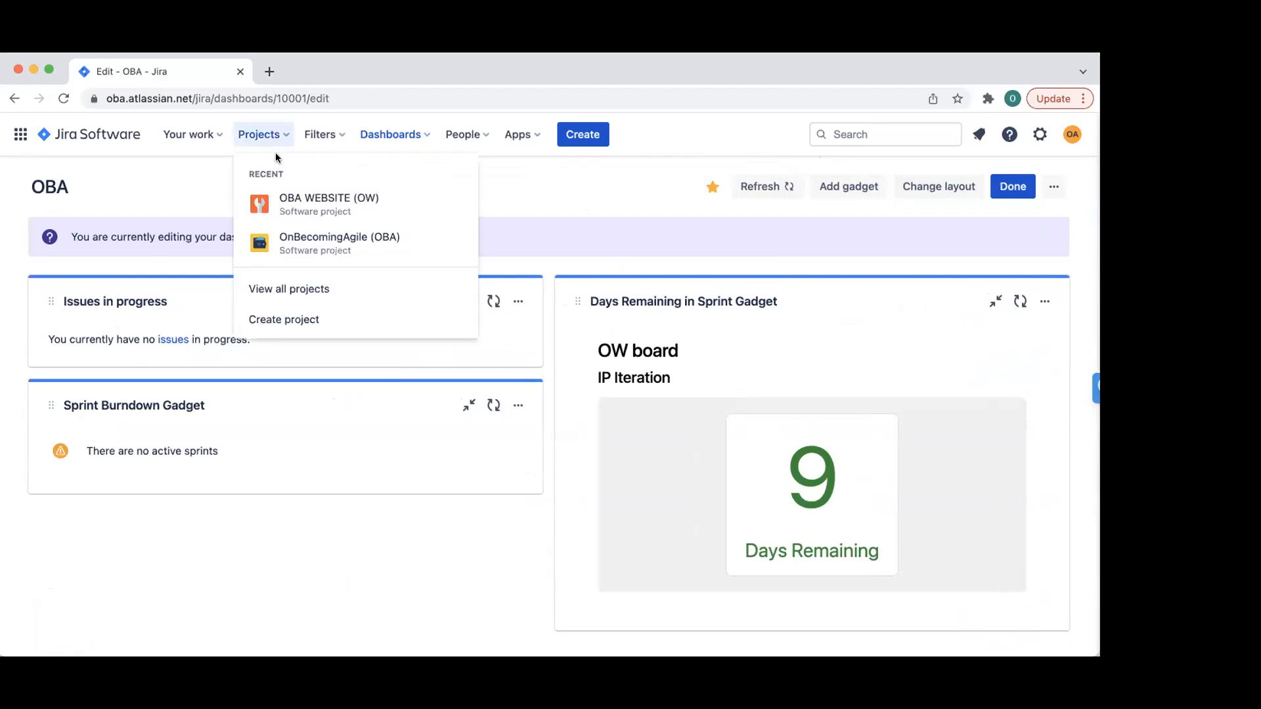
# - Move Update Password and Forgot Password into In Progress on the OW board, then reopen the OBA dashboard
pyautogui.click(299, 196)
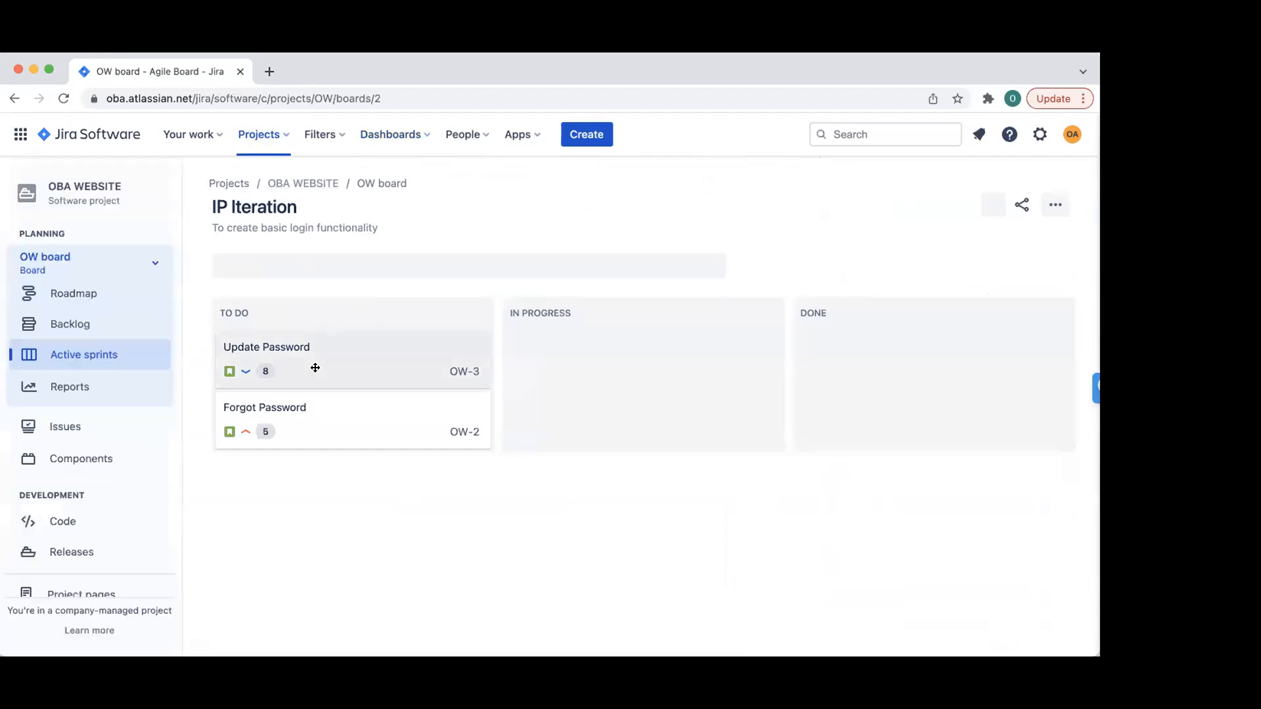
pyautogui.moveTo(301, 352); pyautogui.dragTo(532, 368)
pyautogui.moveTo(329, 372); pyautogui.dragTo(582, 389)
pyautogui.click(392, 134)
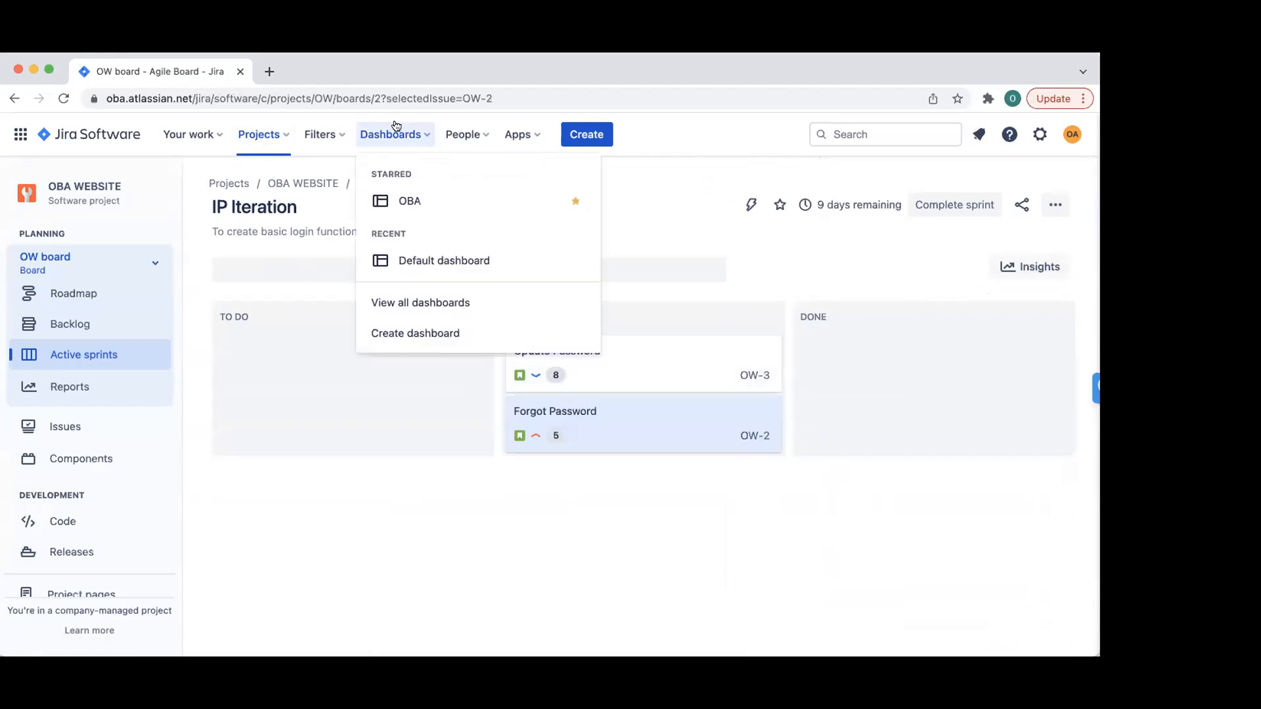
pyautogui.click(410, 202)
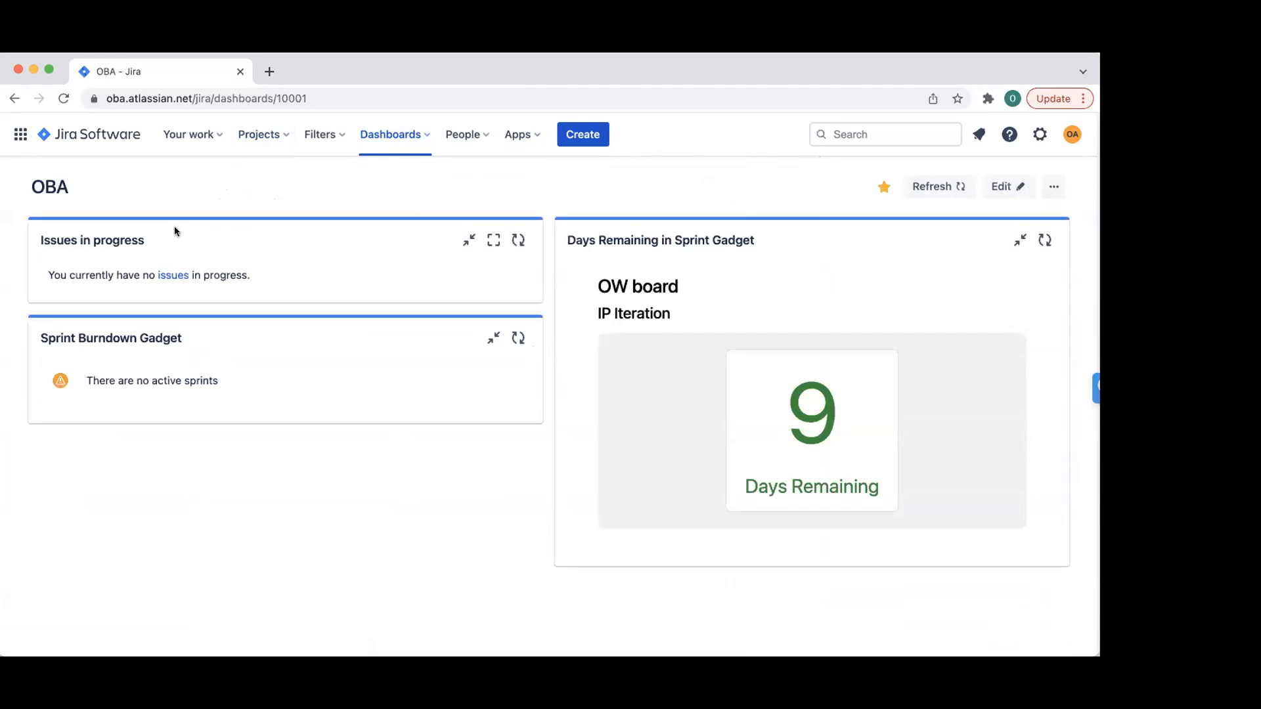
# - Reload the OBA dashboard, open the in-progress issues search, clear its query and go back
pyautogui.click(63, 99)
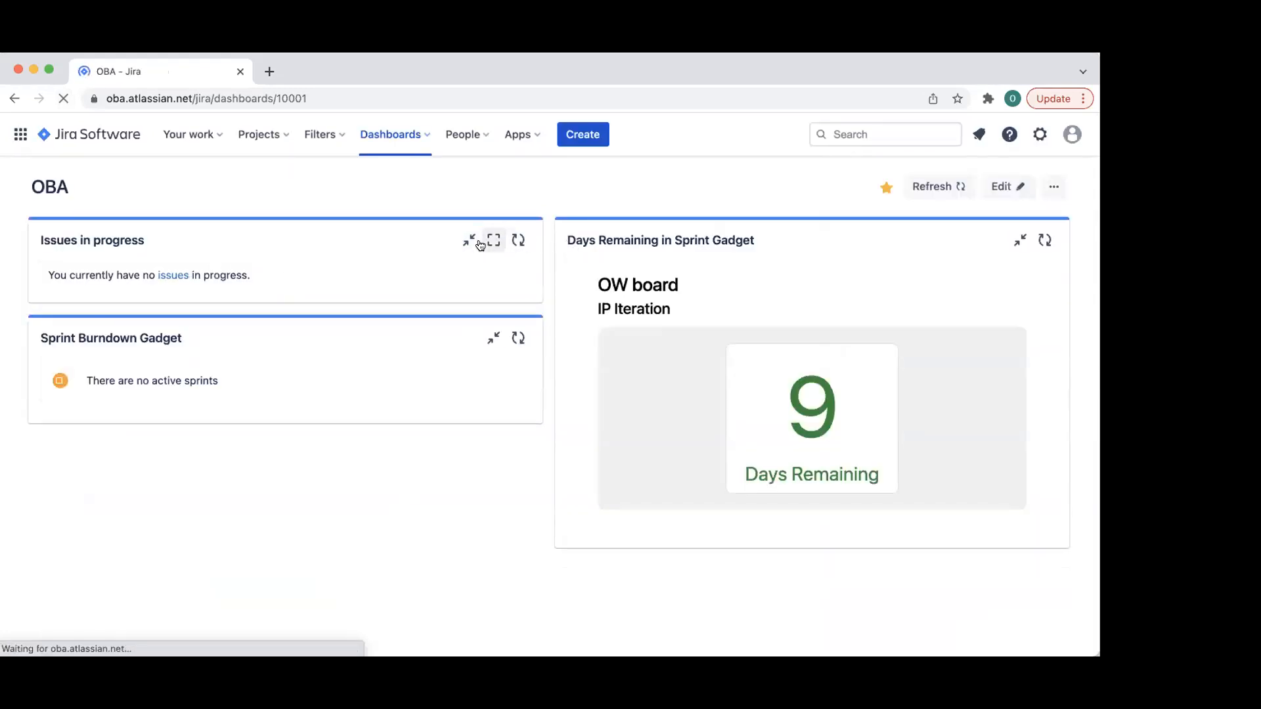
pyautogui.click(159, 274)
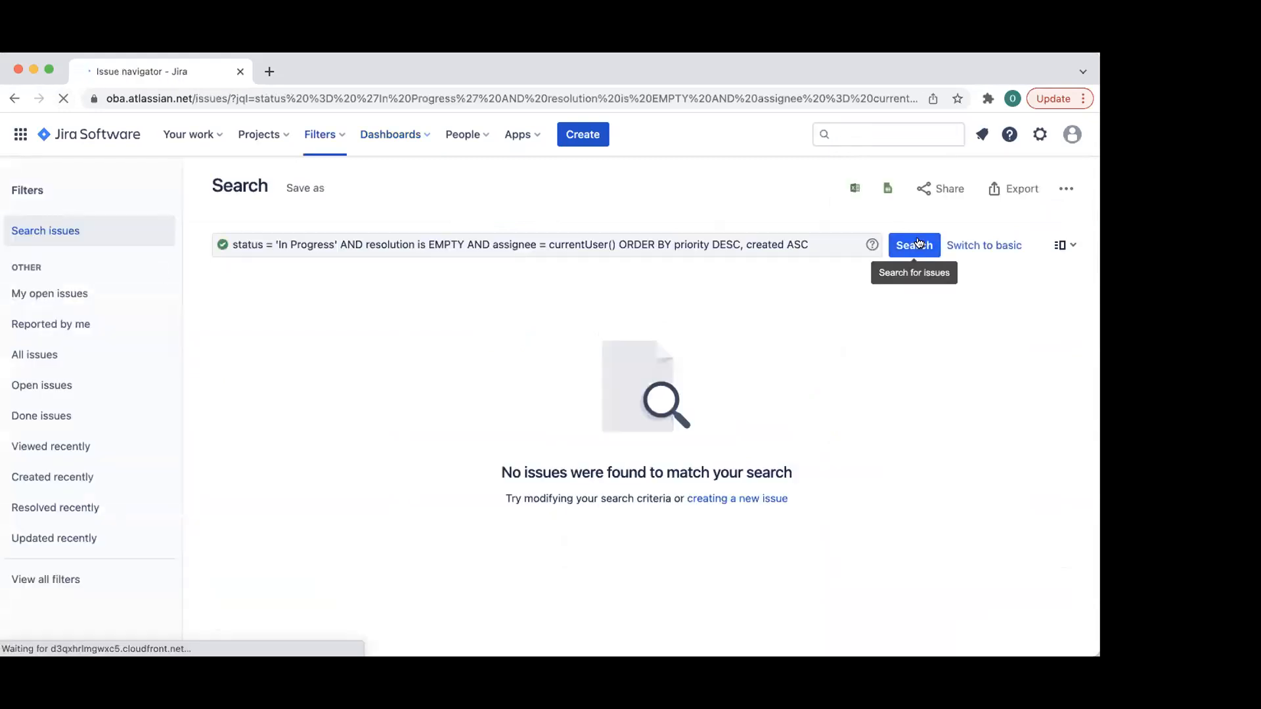
pyautogui.click(984, 241)
pyautogui.moveTo(977, 246)
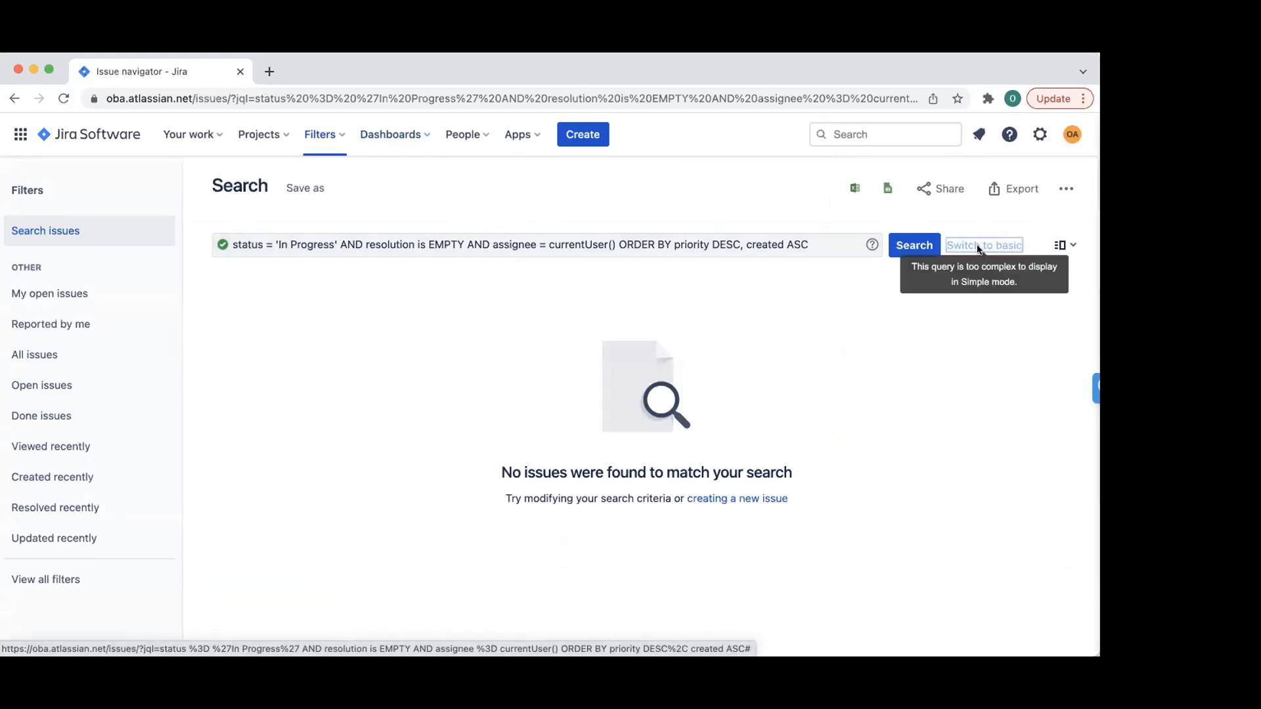
pyautogui.tripleClick(827, 245)
pyautogui.press('BackSpace')
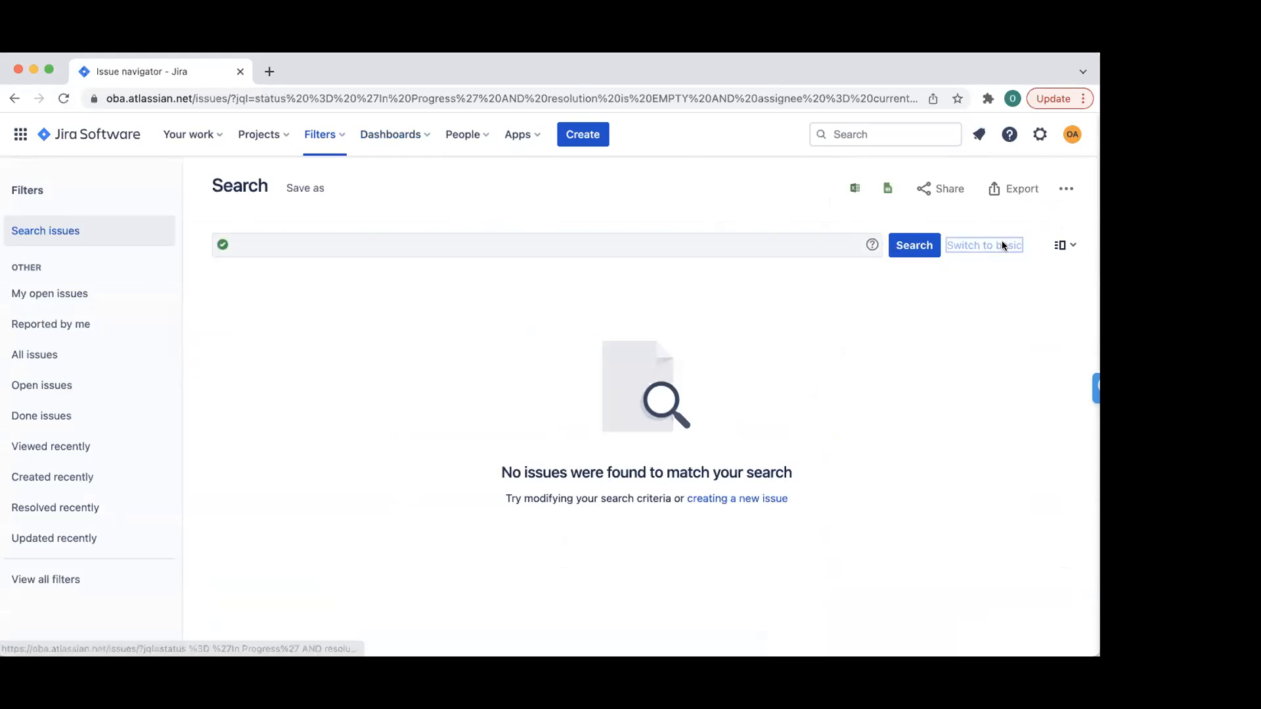
pyautogui.click(1005, 245)
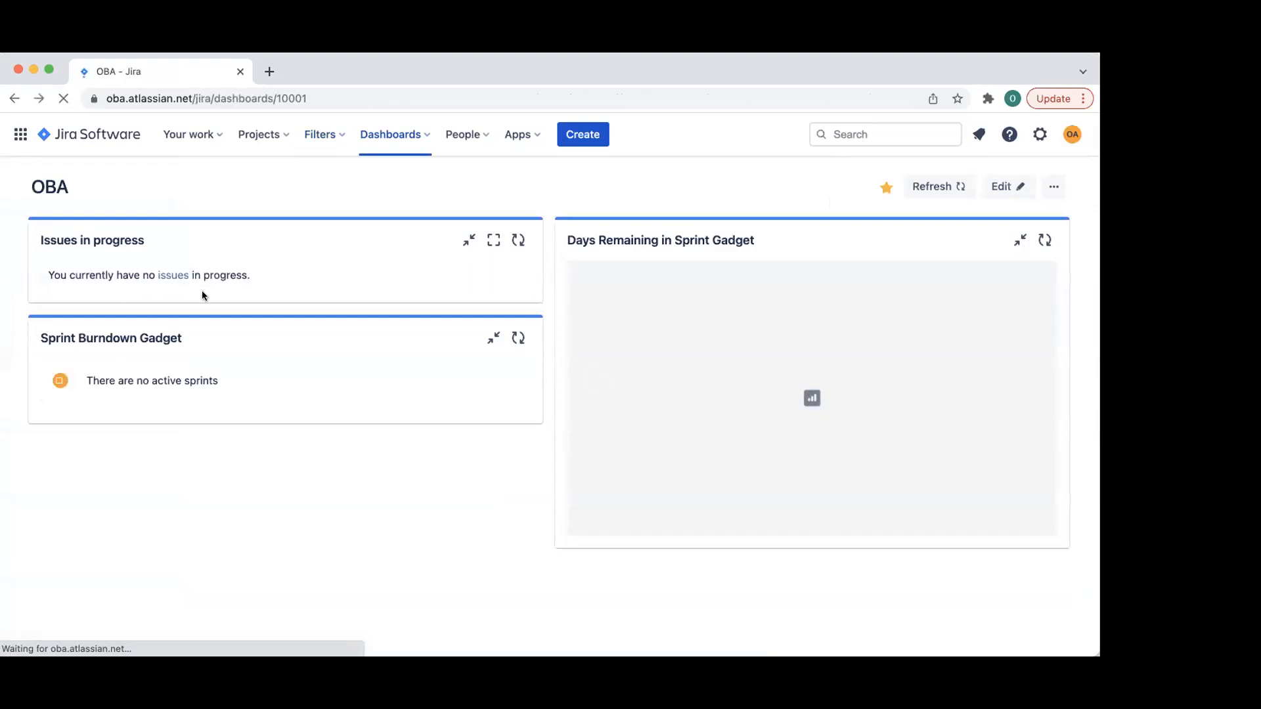
# - Refresh the Issues in progress gadget, collapse and expand it, maximise it, then restore the layout
pyautogui.click(524, 240)
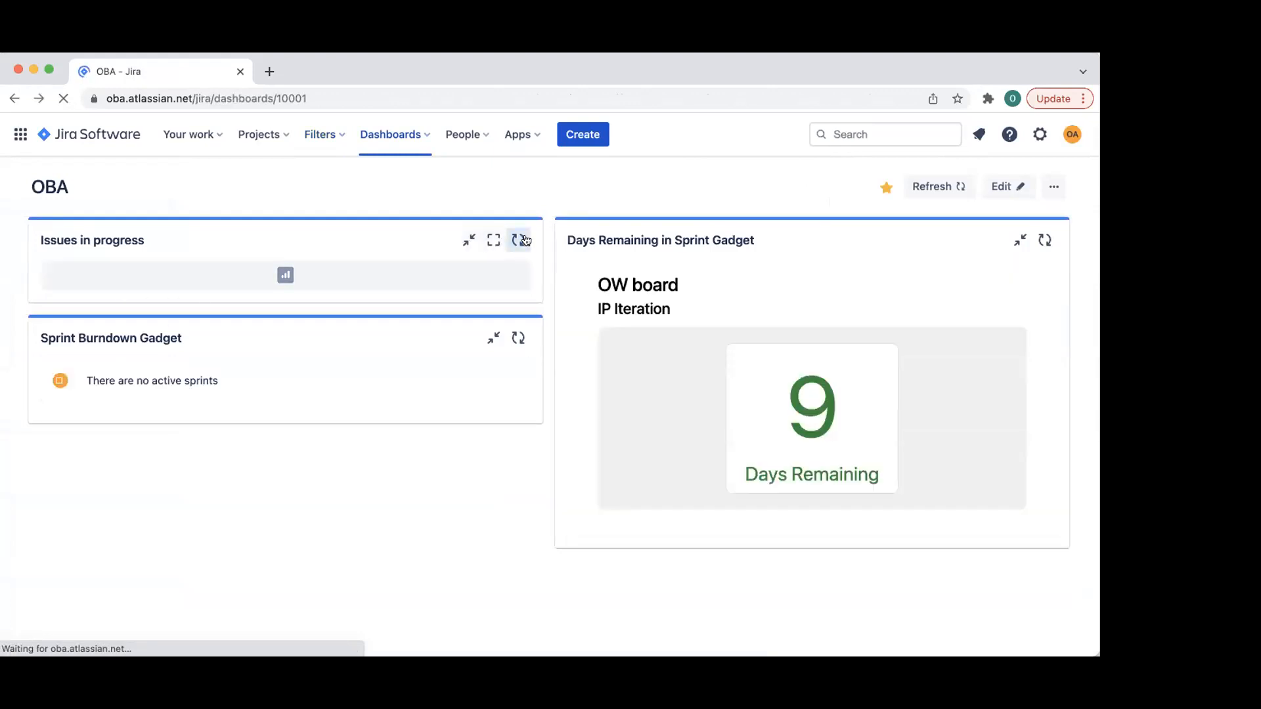
pyautogui.rightClick(390, 235)
pyautogui.click(317, 228)
pyautogui.click(469, 237)
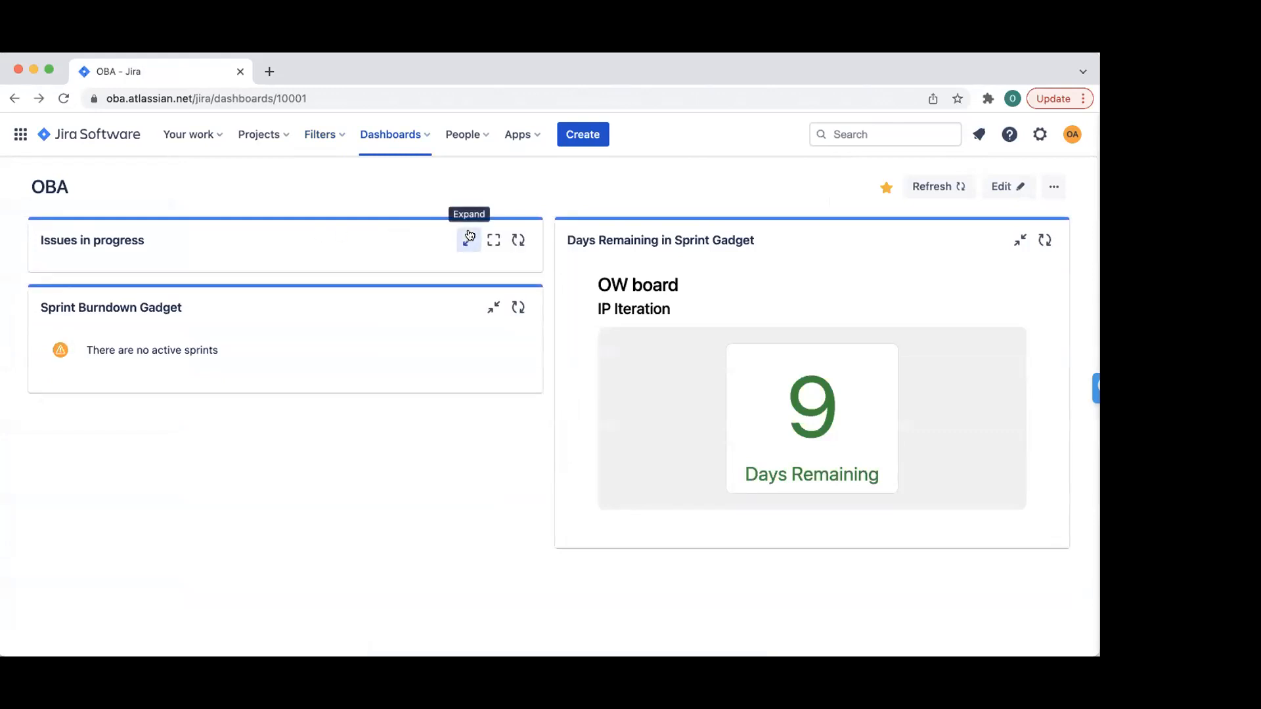
pyautogui.click(469, 236)
pyautogui.click(488, 234)
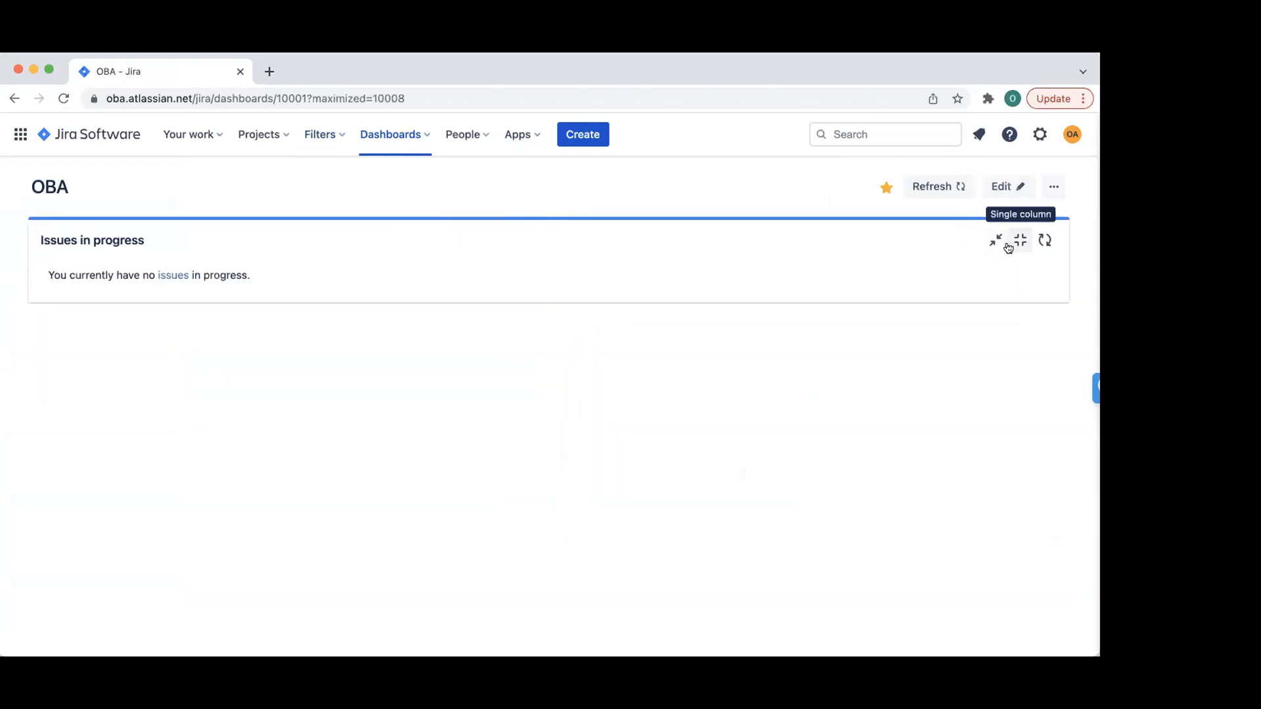
pyautogui.click(1020, 240)
# - In dashboard edit mode, configure the Issues in progress gadget to display an Actual start column
pyautogui.click(1007, 191)
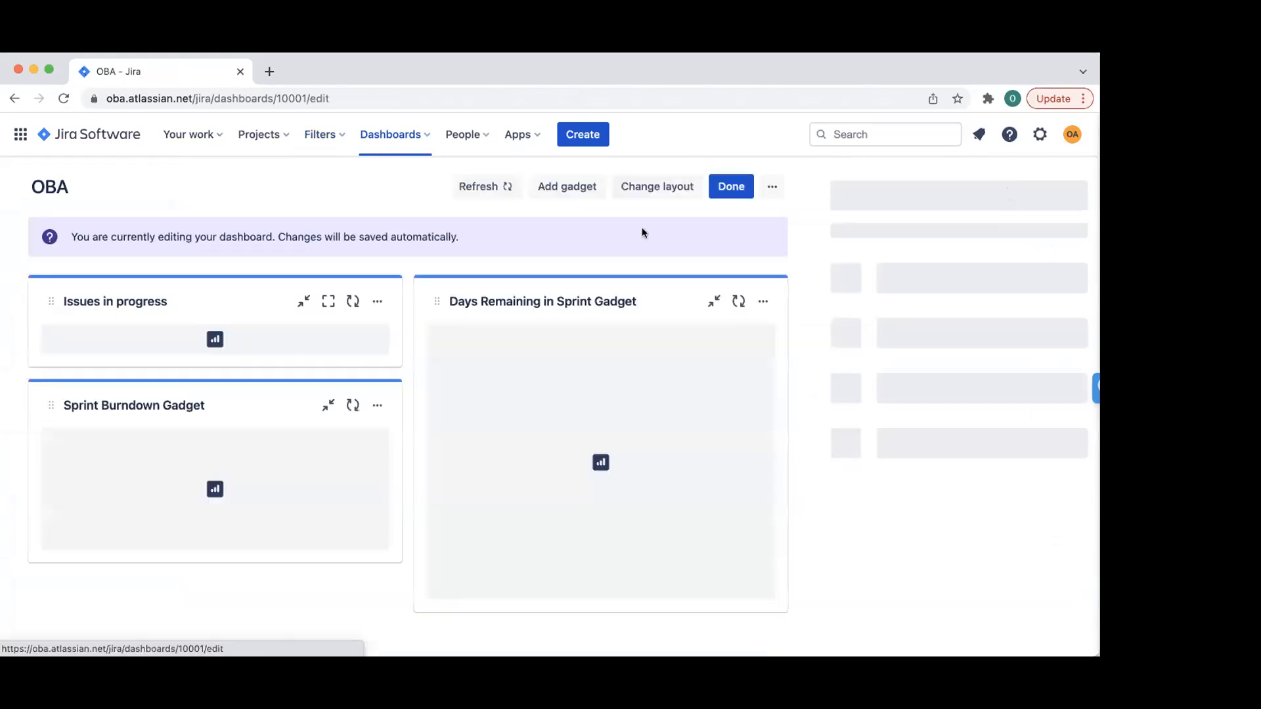
pyautogui.click(376, 302)
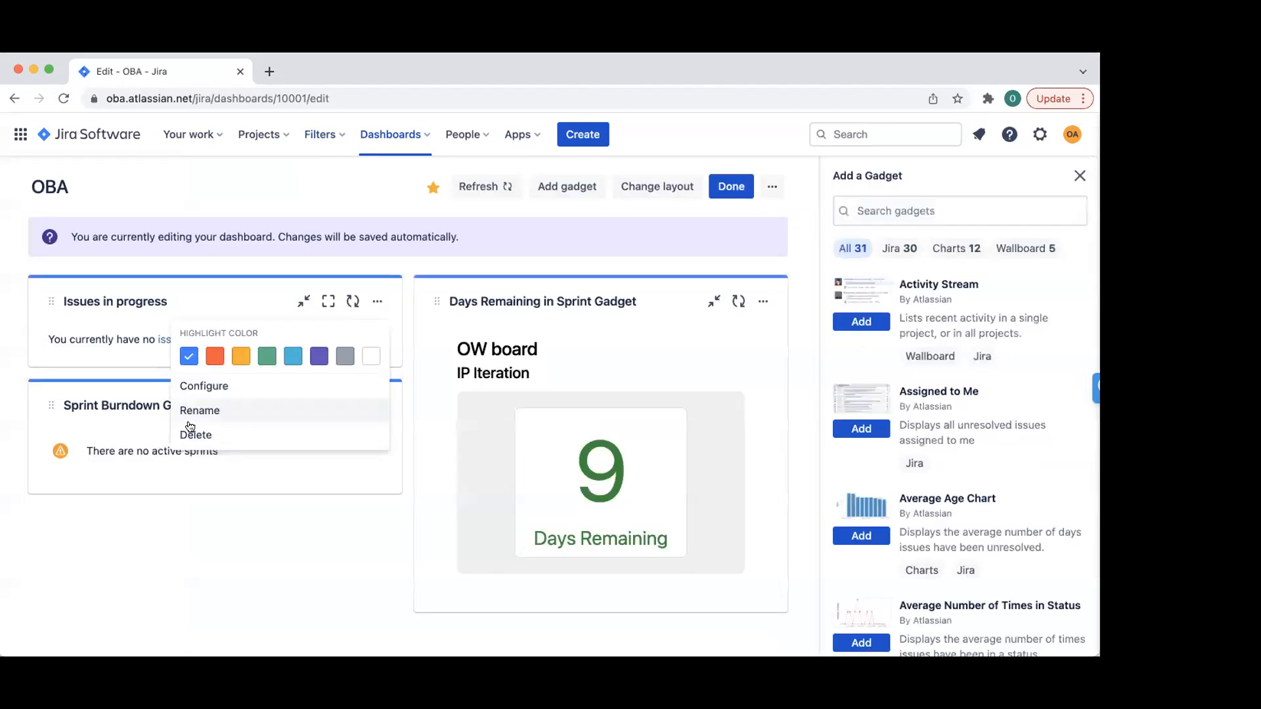
pyautogui.click(211, 385)
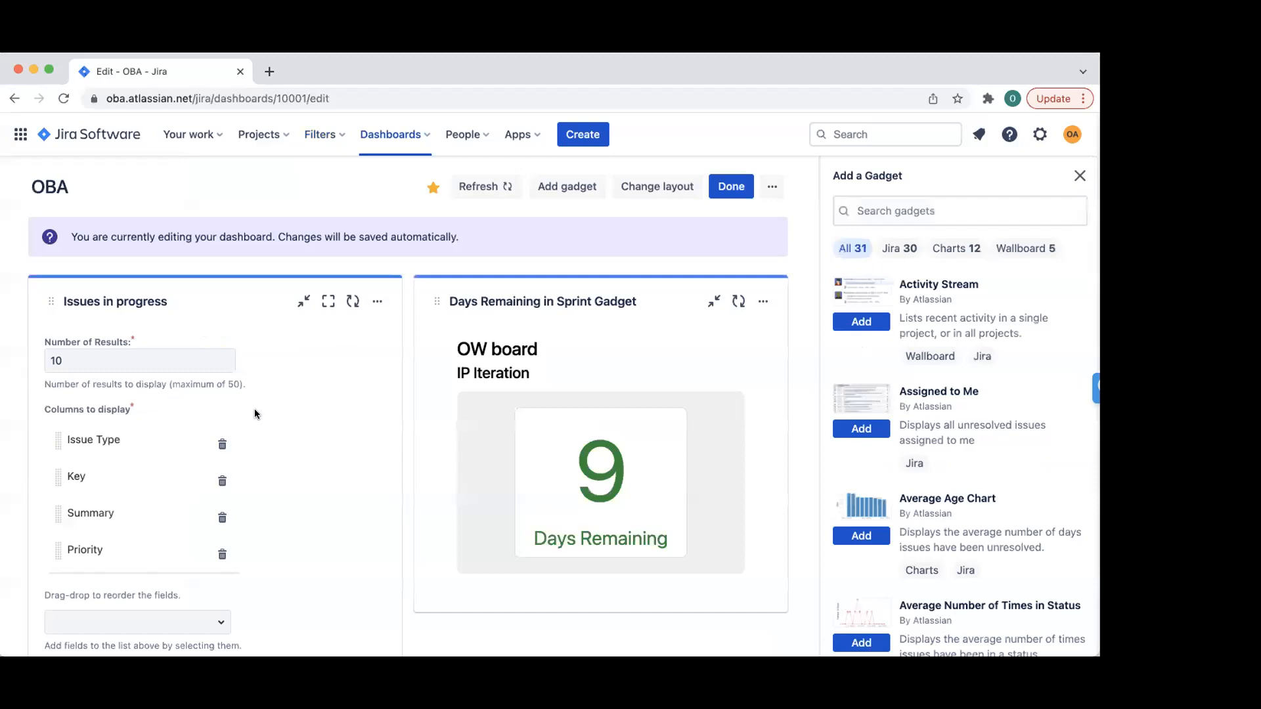
pyautogui.scroll(-3, 215, 497)
pyautogui.click(221, 491)
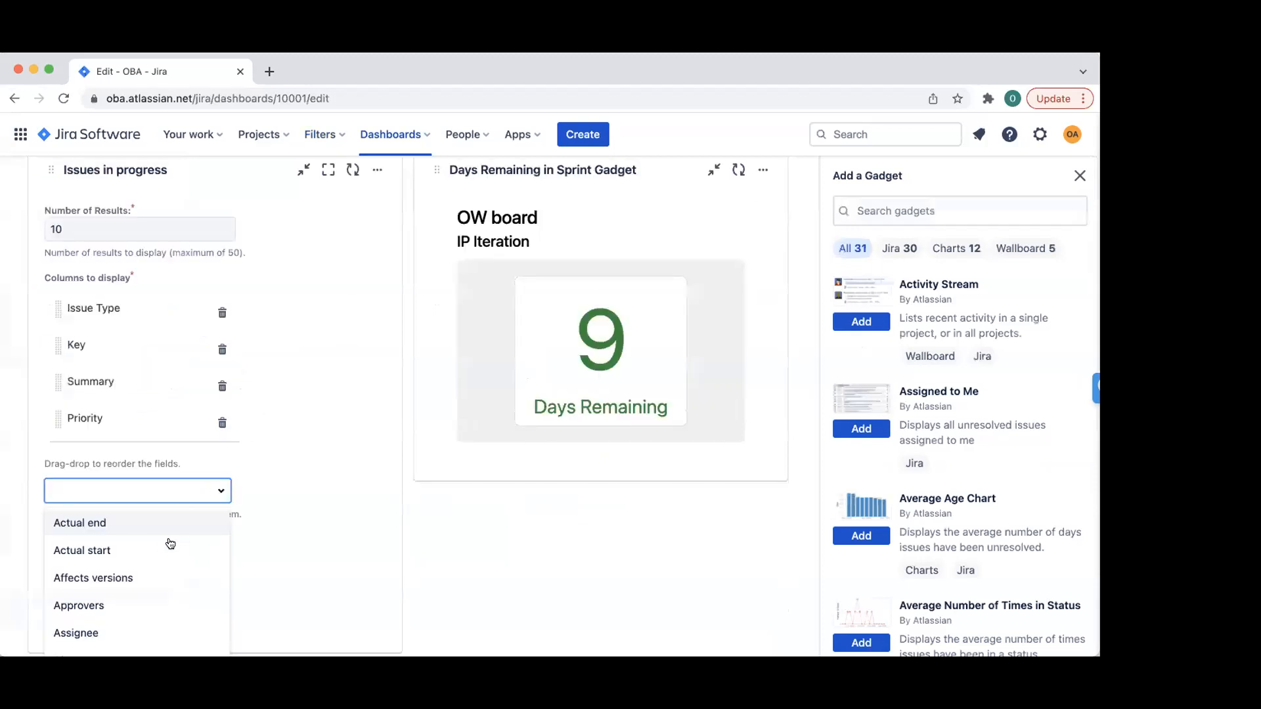
pyautogui.click(210, 551)
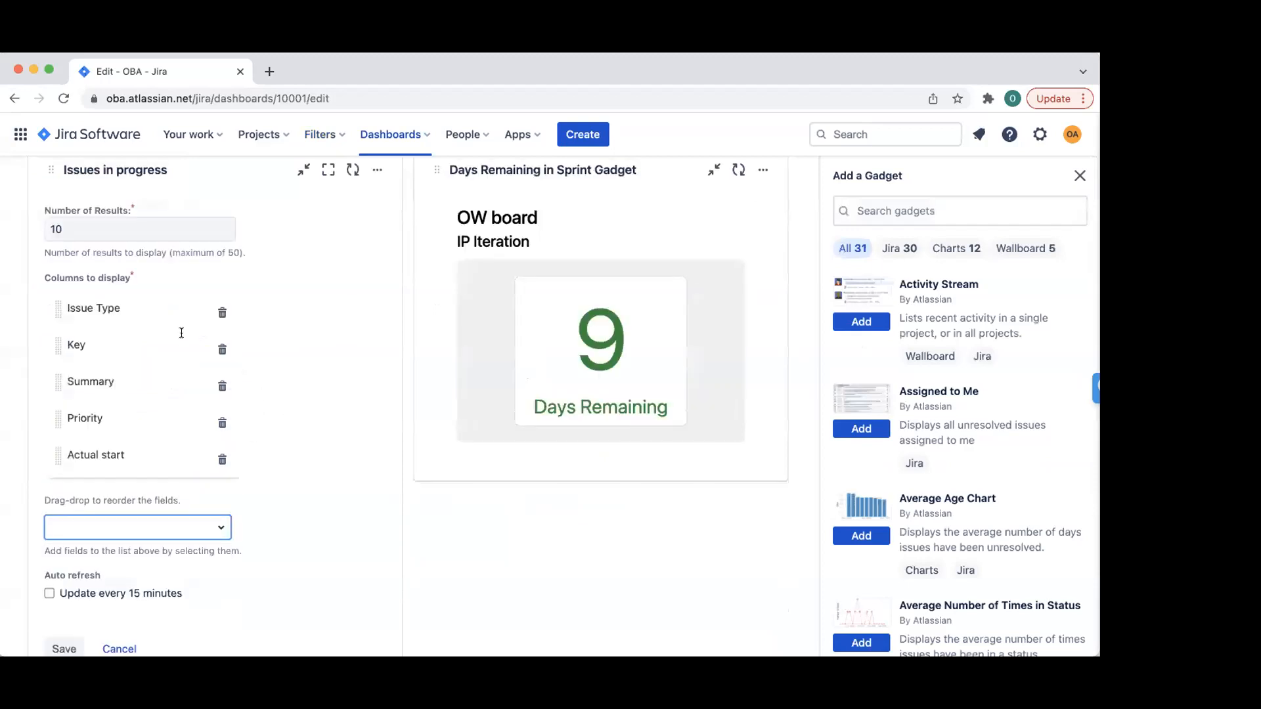
# - Turn on 15-minute auto refresh, save the gadget, close the gadget library and open its issues
pyautogui.scroll(2, 210, 328)
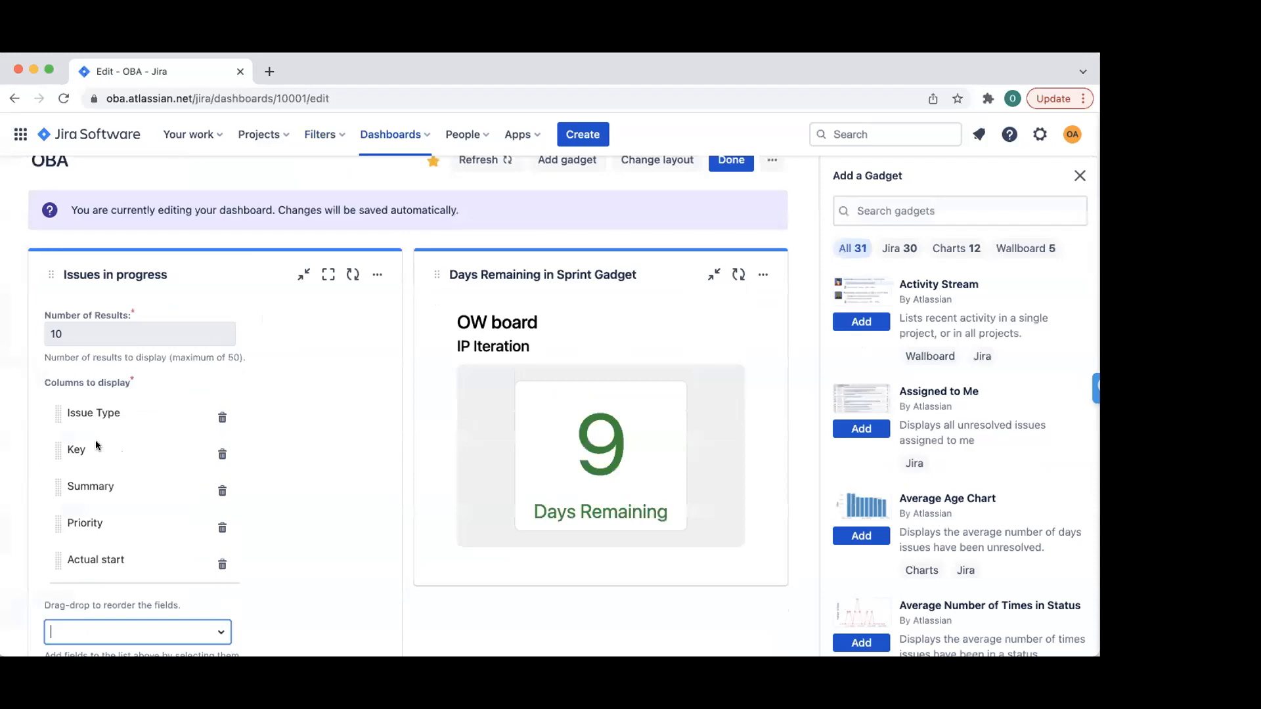
pyautogui.scroll(-3, 97, 445)
pyautogui.click(213, 412)
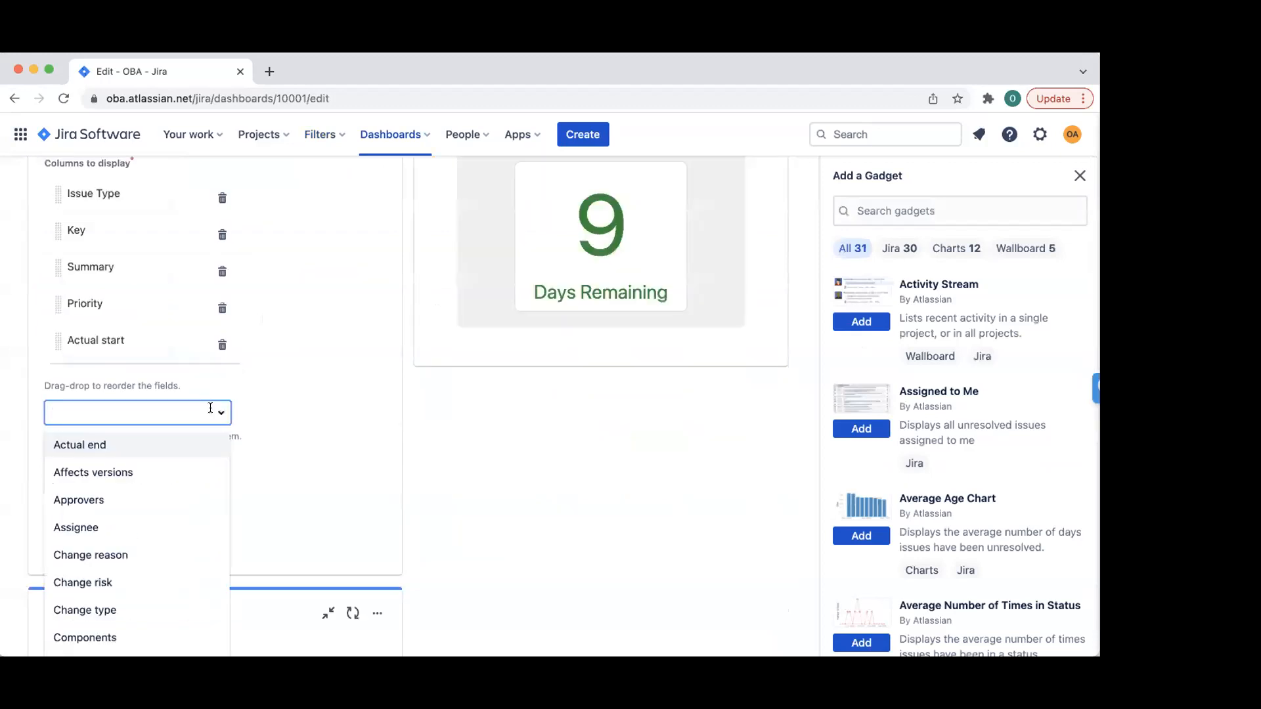
pyautogui.scroll(-3, 118, 596)
pyautogui.scroll(-2, 116, 600)
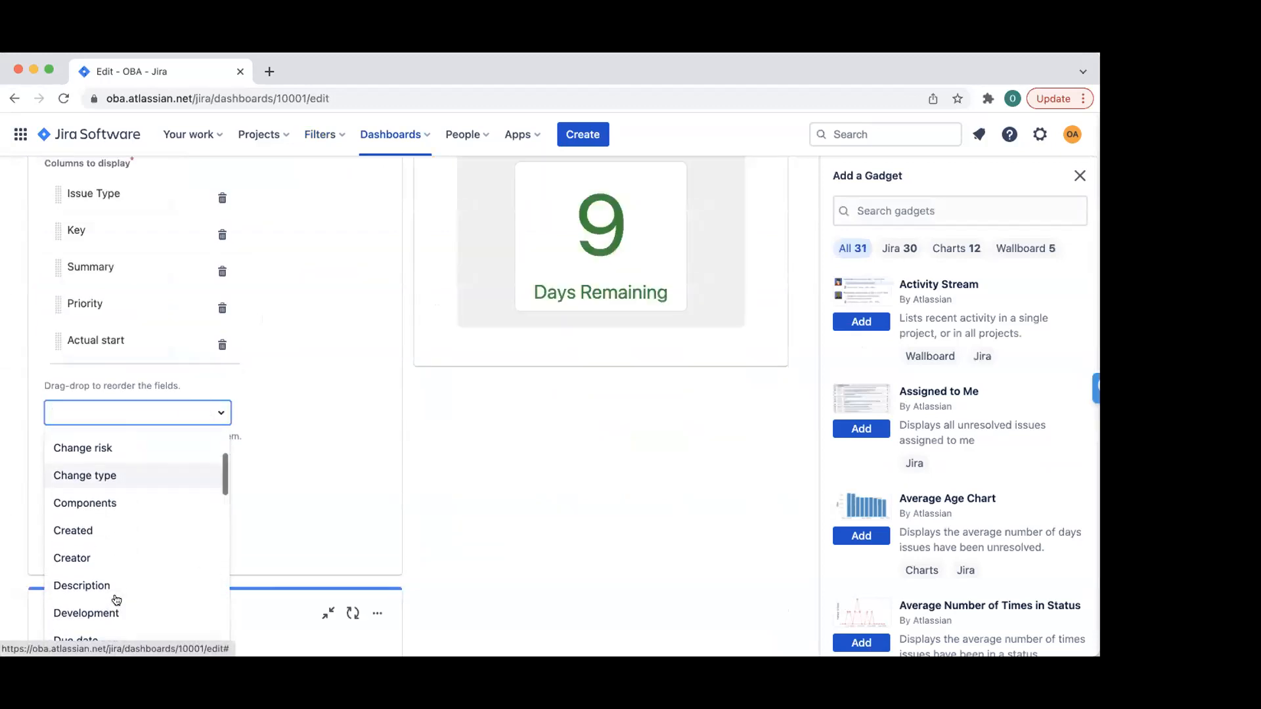
pyautogui.scroll(3, 112, 599)
pyautogui.click(289, 456)
pyautogui.click(49, 478)
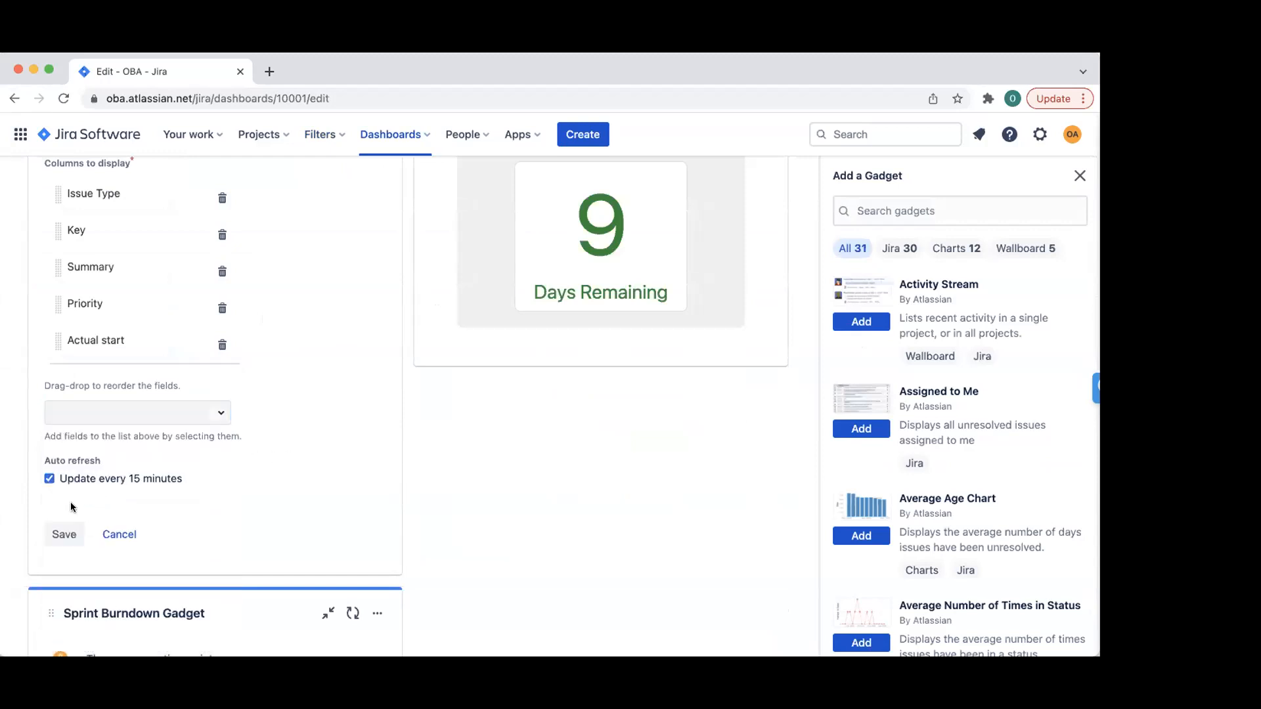
pyautogui.click(64, 534)
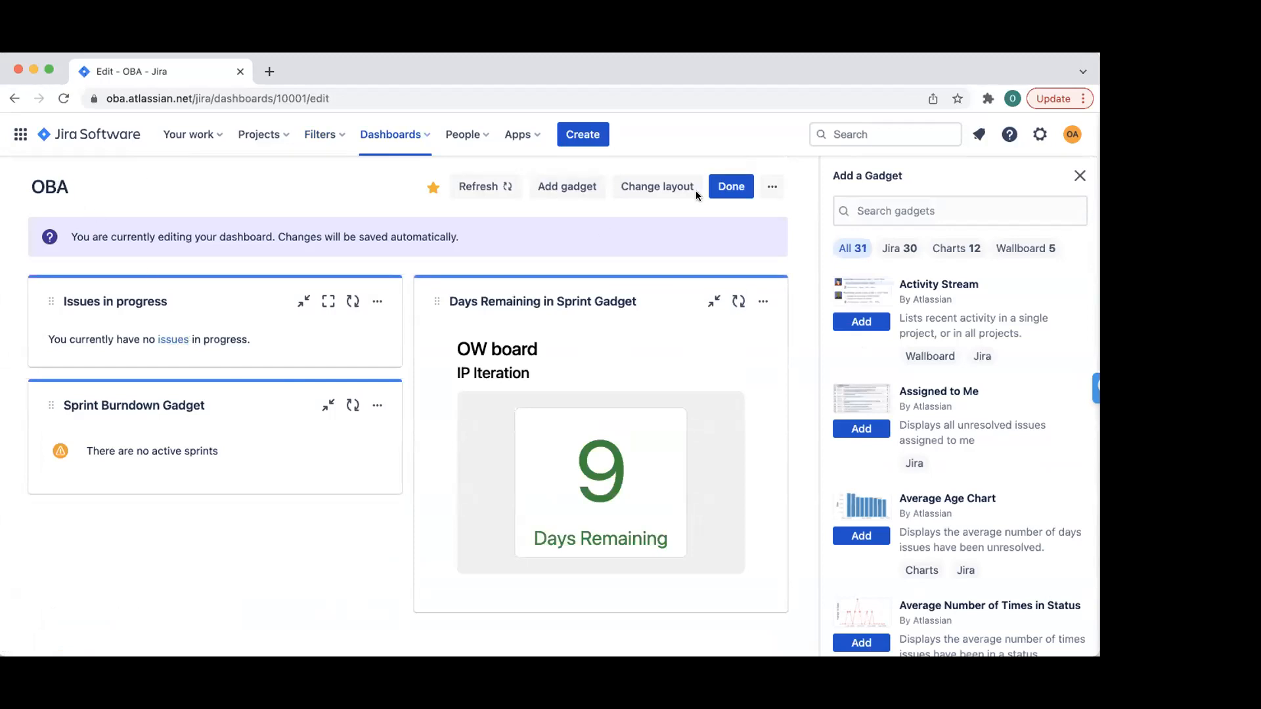
pyautogui.click(1078, 175)
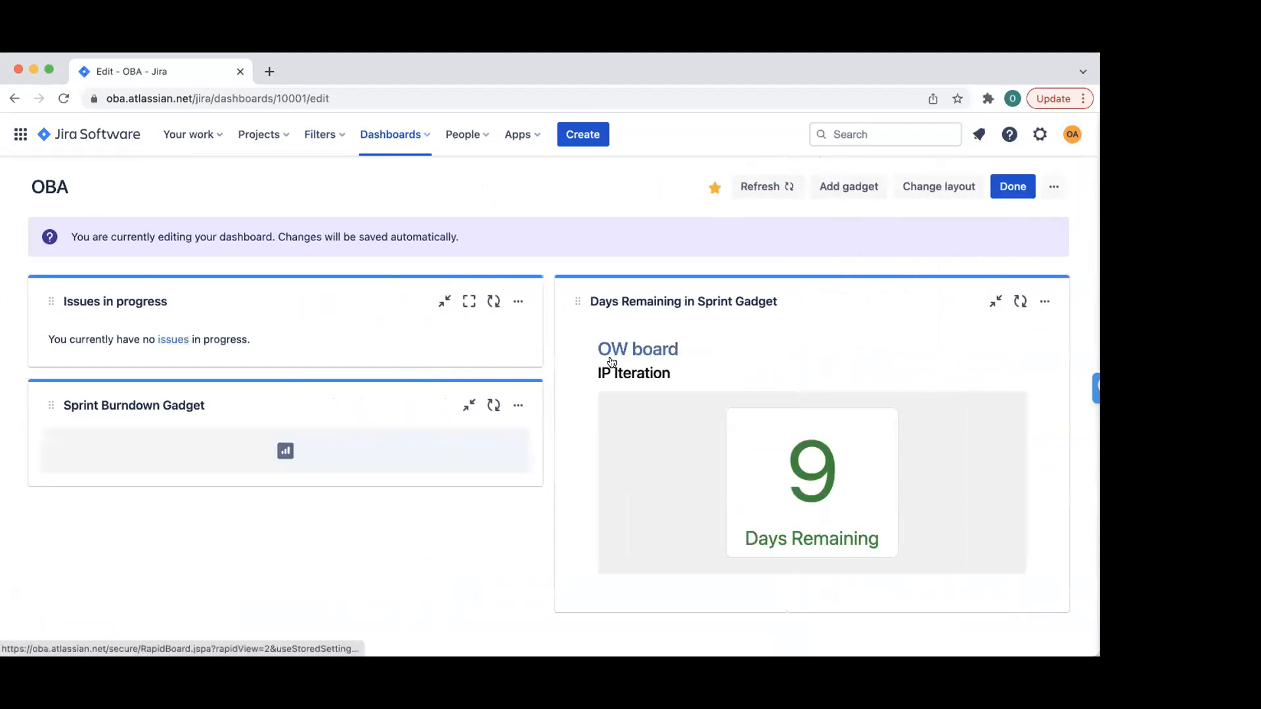
pyautogui.click(165, 341)
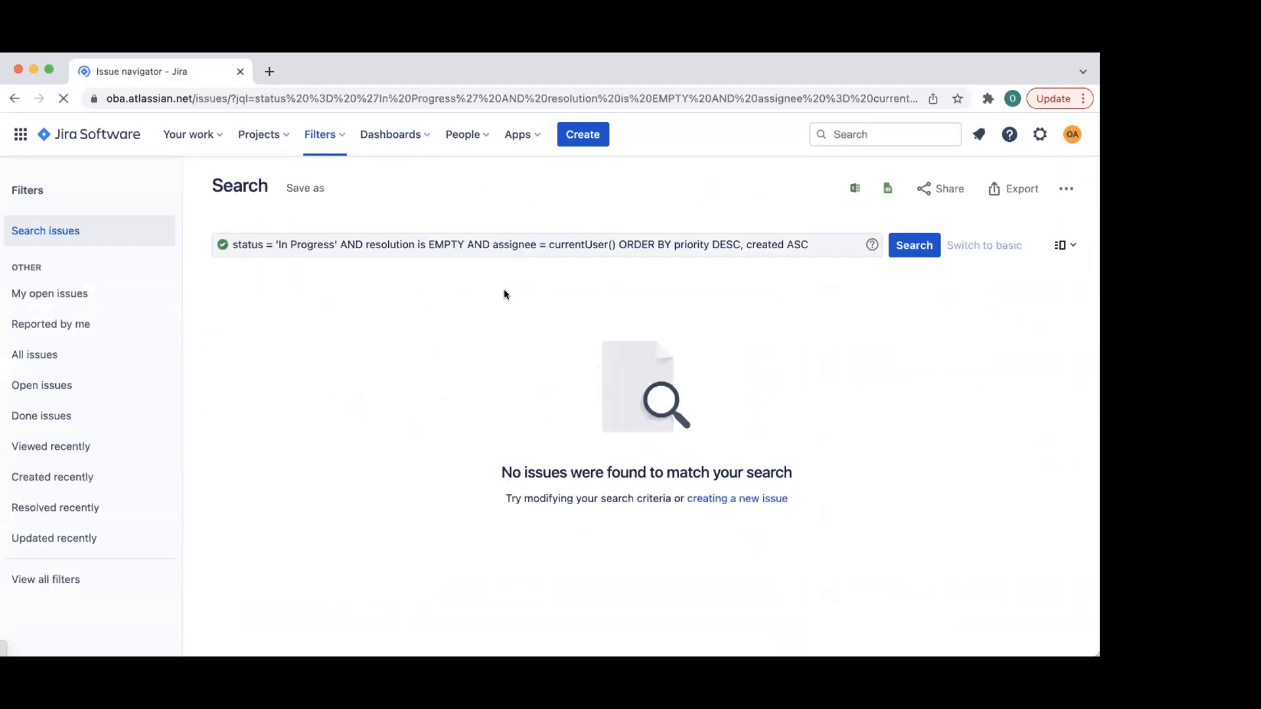
# - Trim the search query to status = 'In Progress' and run it
pyautogui.click(444, 234)
pyautogui.moveTo(339, 245); pyautogui.dragTo(813, 245)
pyautogui.press('BackSpace')
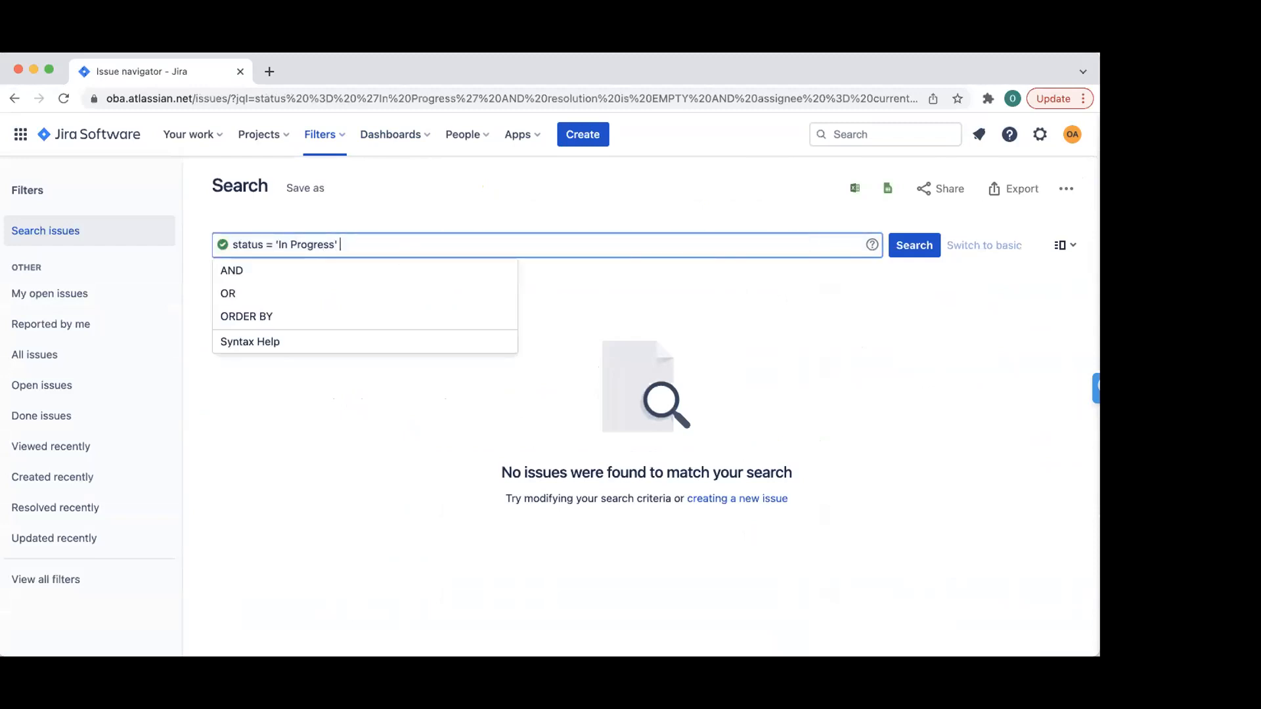
pyautogui.press('Return')
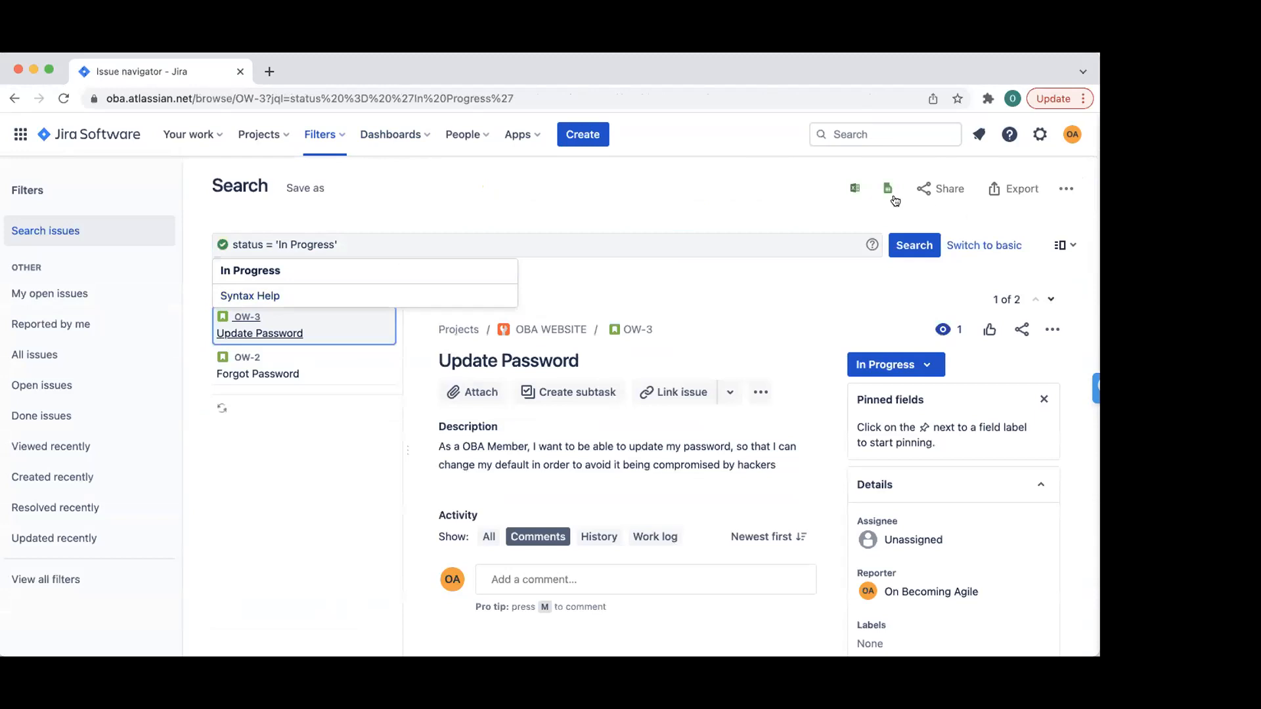
# - Save the search as filter 'Issues in Progress', then open the Default dashboard
pyautogui.click(302, 189)
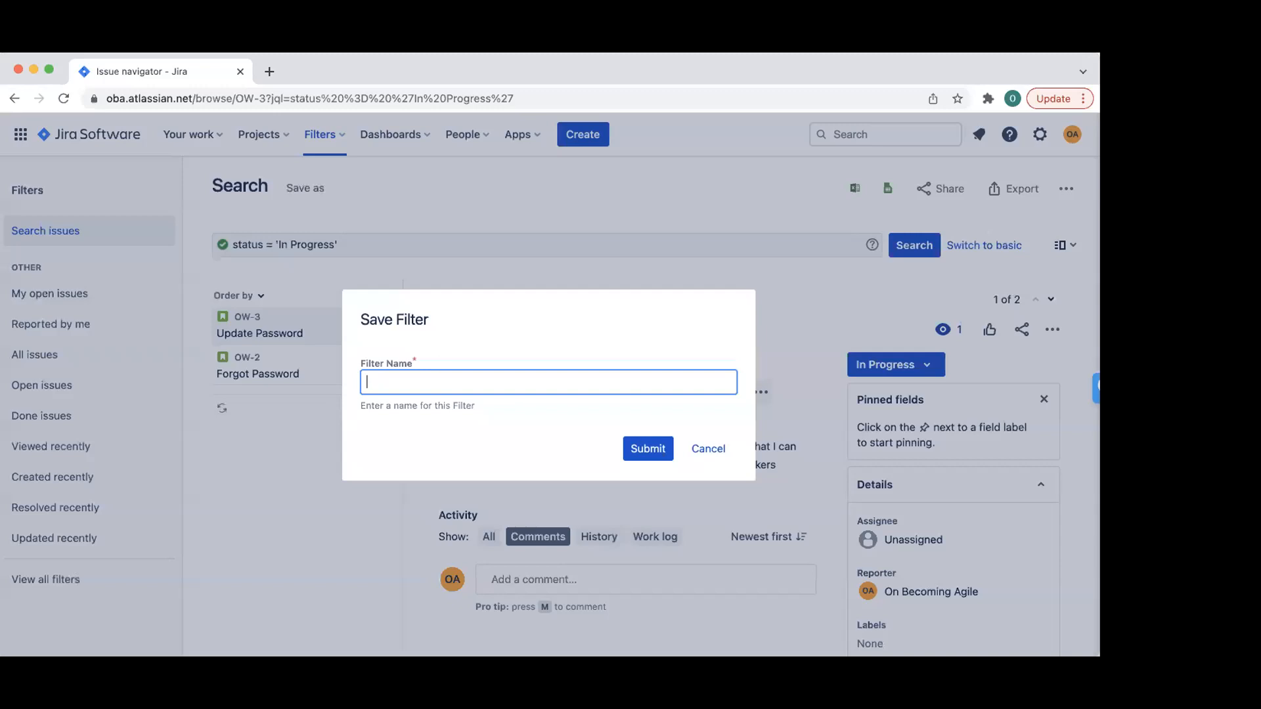
pyautogui.write('Issues in Progress')
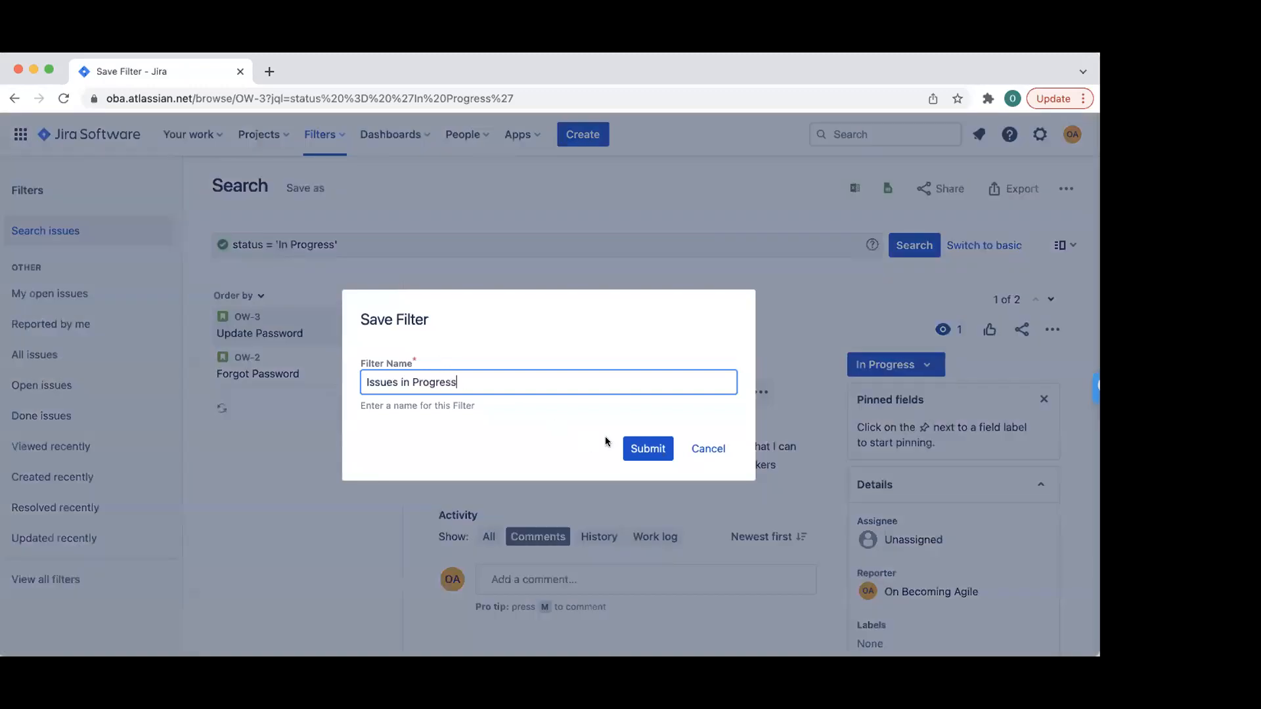
pyautogui.click(647, 449)
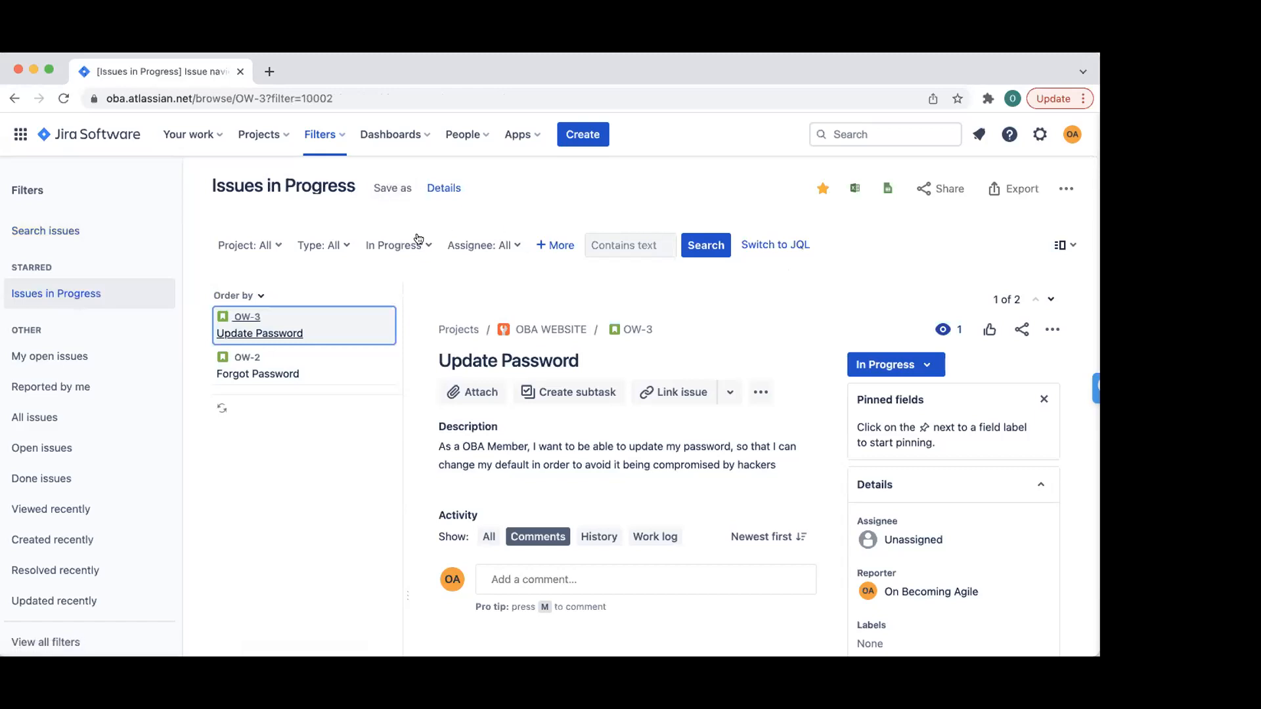
pyautogui.click(398, 148)
pyautogui.click(399, 256)
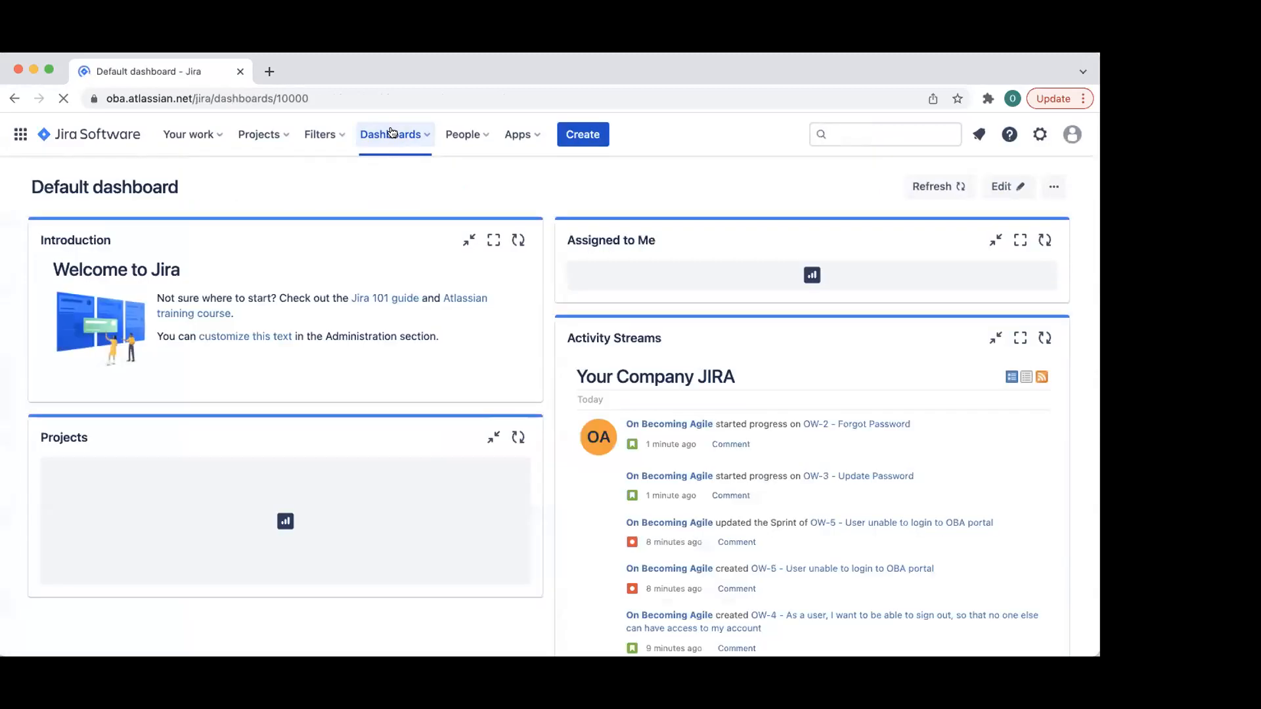
# - Open the OBA dashboard in edit mode and view the Issues in progress gadget's configuration
pyautogui.click(392, 133)
pyautogui.click(415, 201)
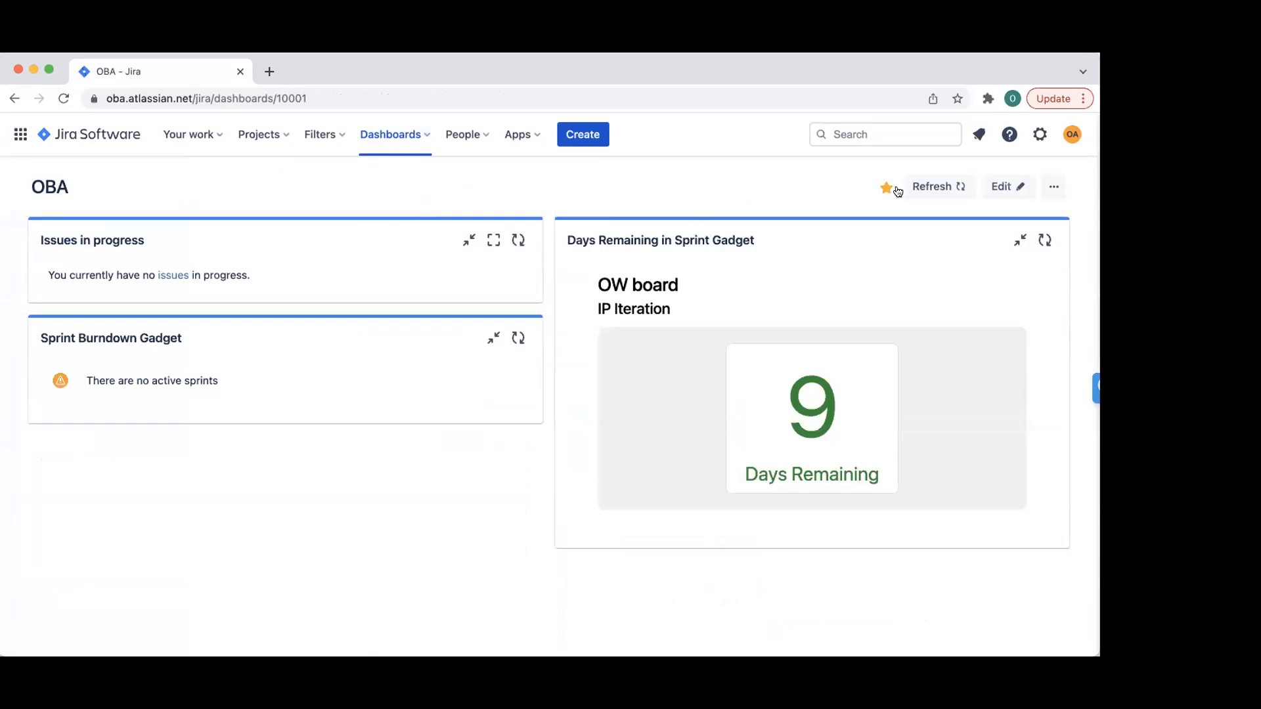
pyautogui.click(1000, 186)
pyautogui.click(377, 301)
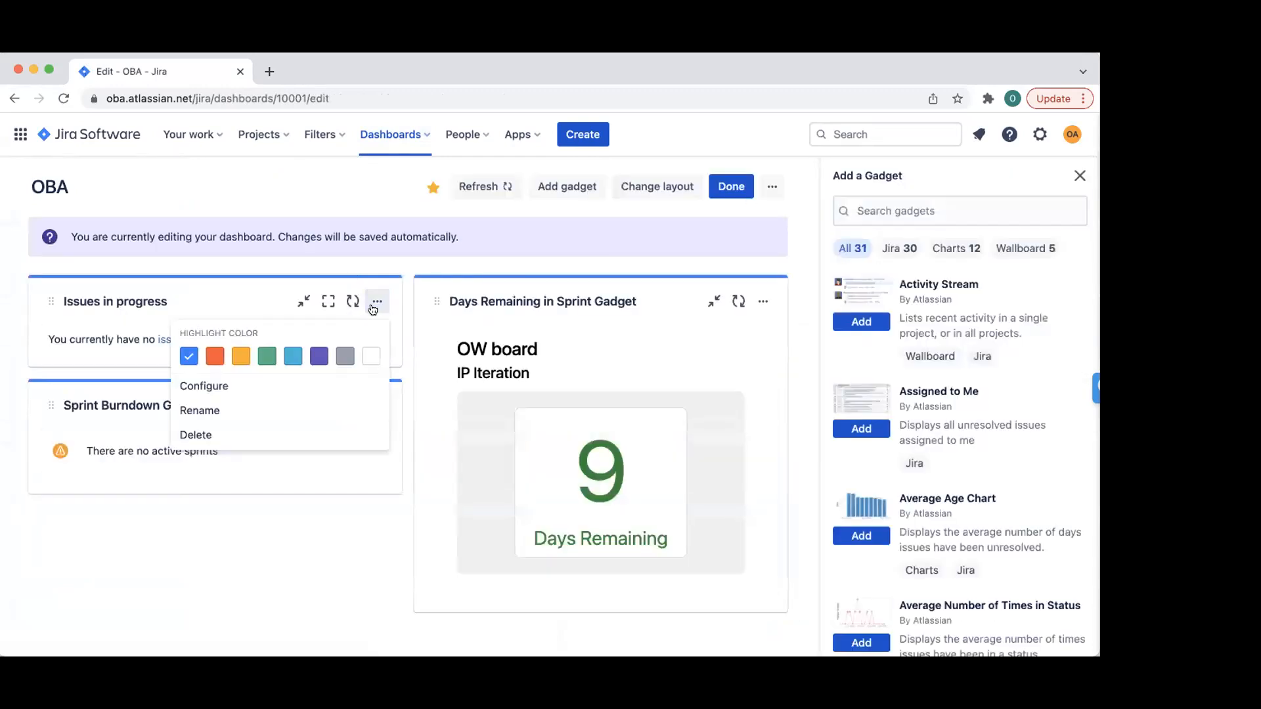
pyautogui.click(194, 387)
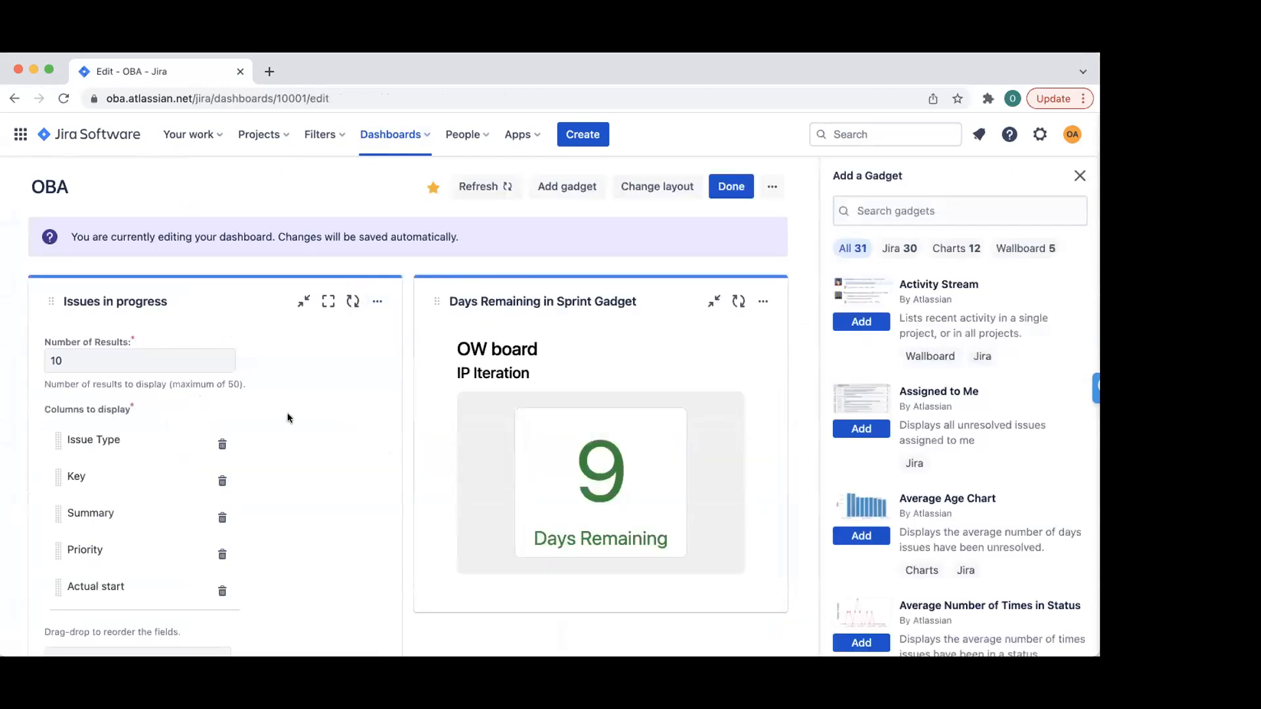
pyautogui.scroll(-3, 286, 413)
pyautogui.scroll(-3, 321, 383)
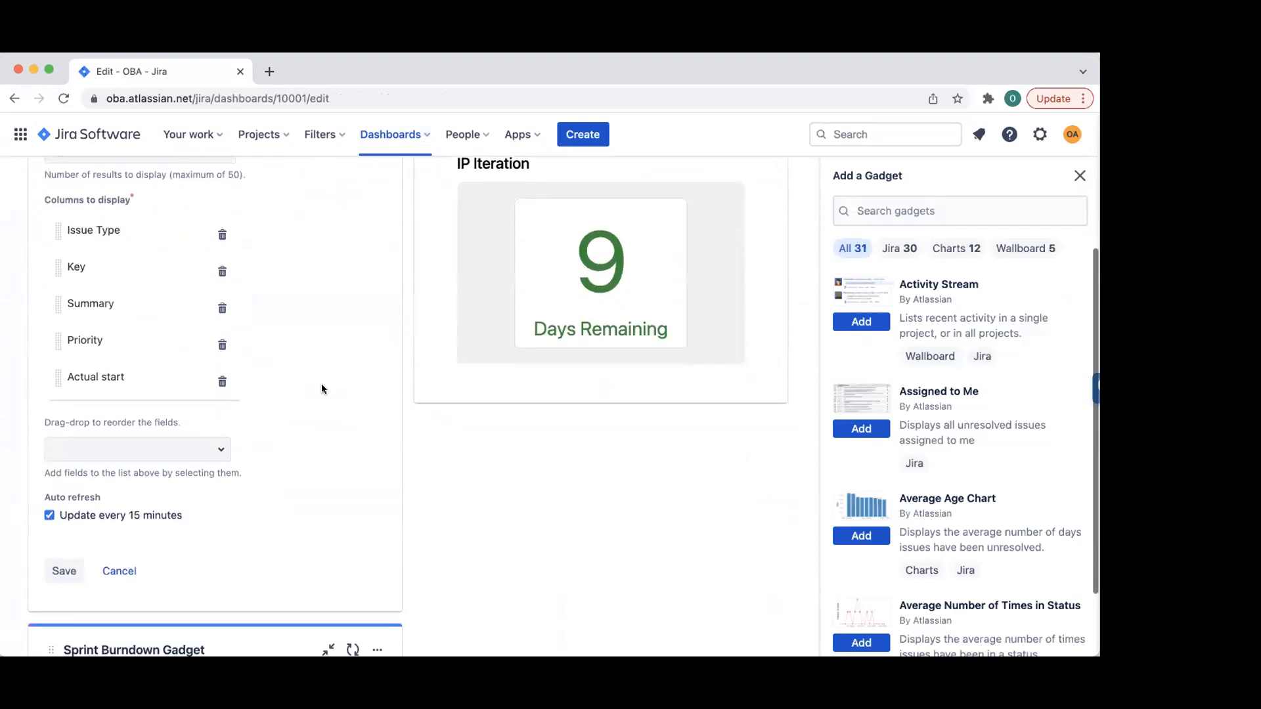
pyautogui.scroll(4, 322, 384)
# - Delete the Issues in progress gadget and confirm the deletion
pyautogui.click(377, 245)
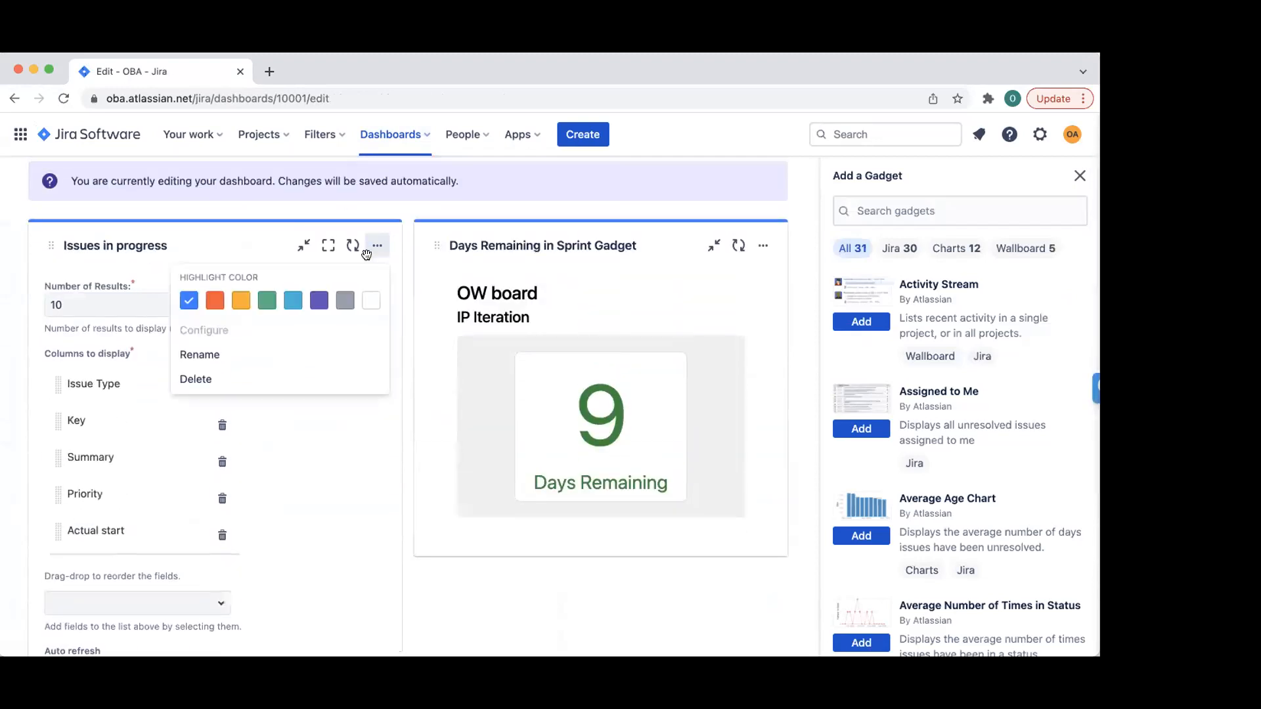
pyautogui.click(196, 380)
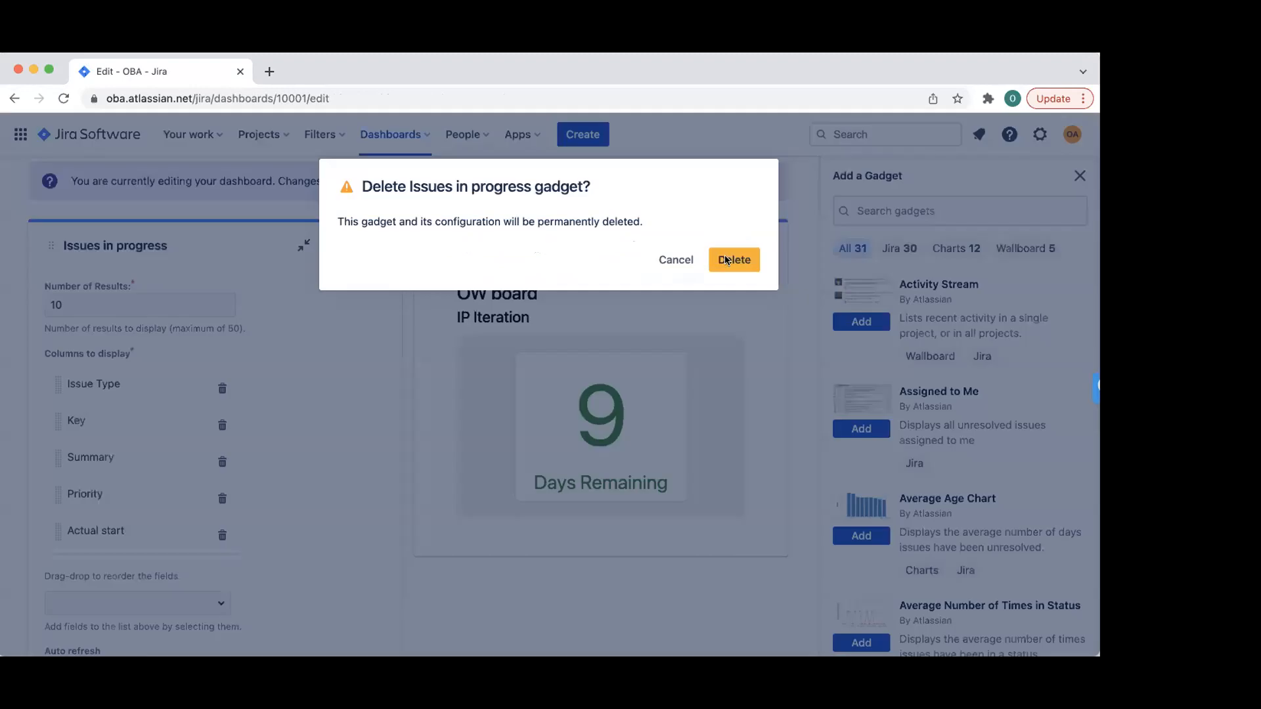
pyautogui.click(727, 260)
pyautogui.scroll(-3, 951, 358)
pyautogui.scroll(2, 951, 359)
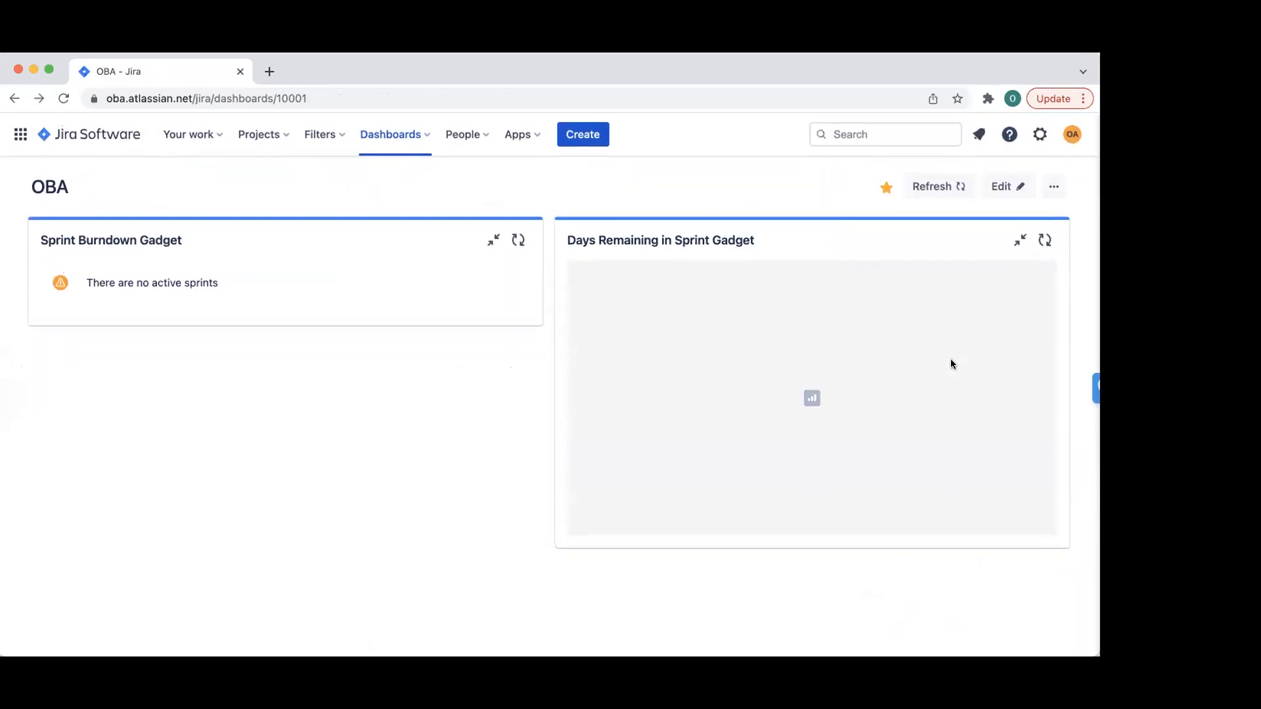
# - Put the OBA dashboard in edit mode and add an Issues in progress gadget
pyautogui.click(1054, 186)
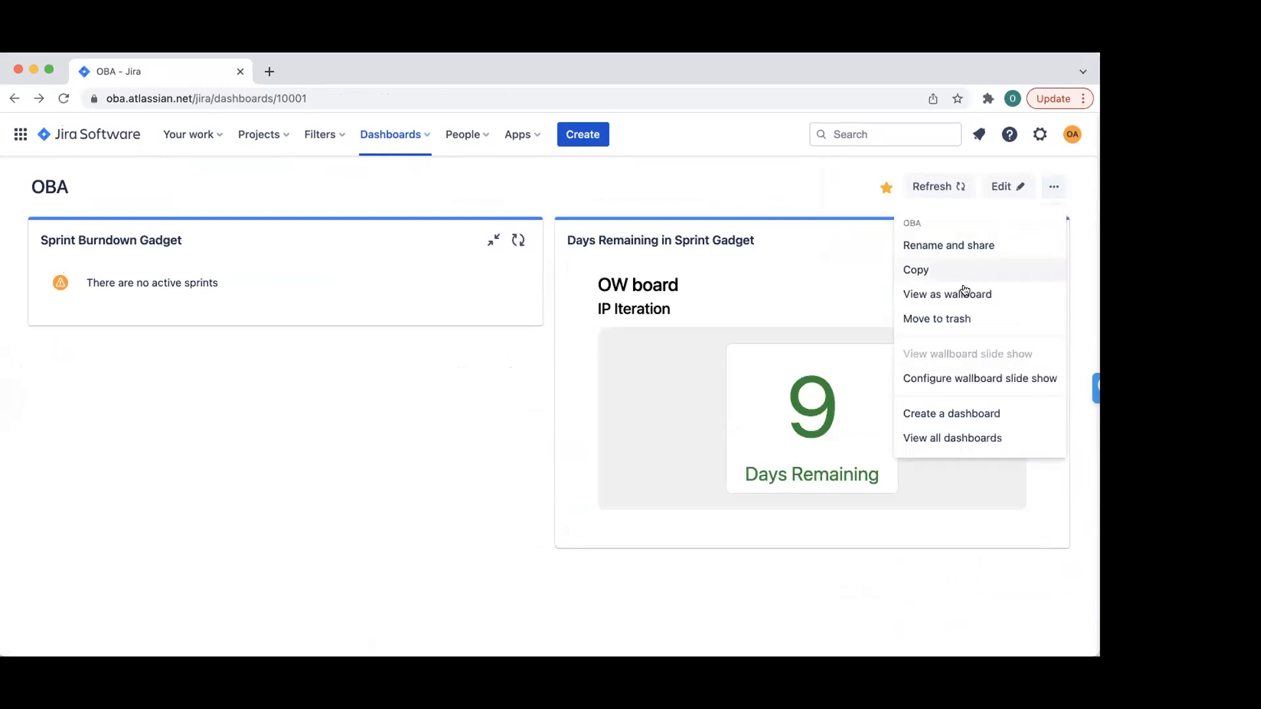
pyautogui.click(854, 189)
pyautogui.click(1000, 187)
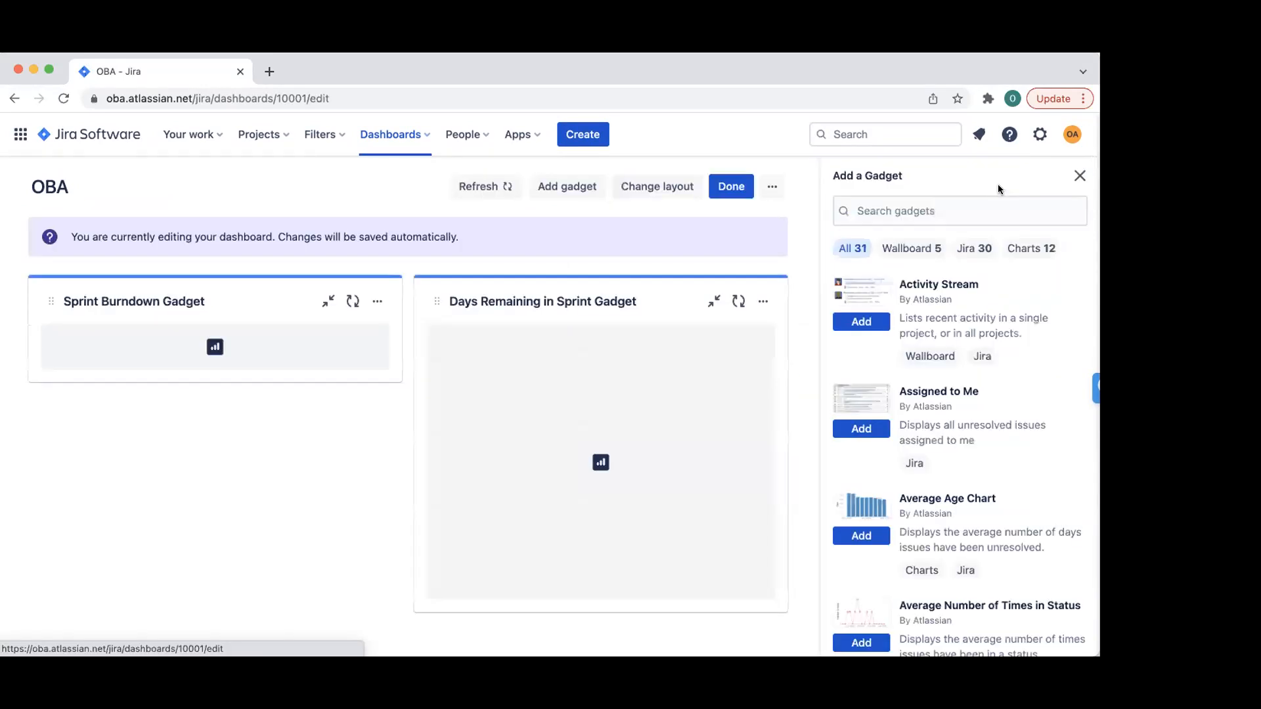
pyautogui.scroll(-15, 948, 450)
pyautogui.scroll(3, 950, 449)
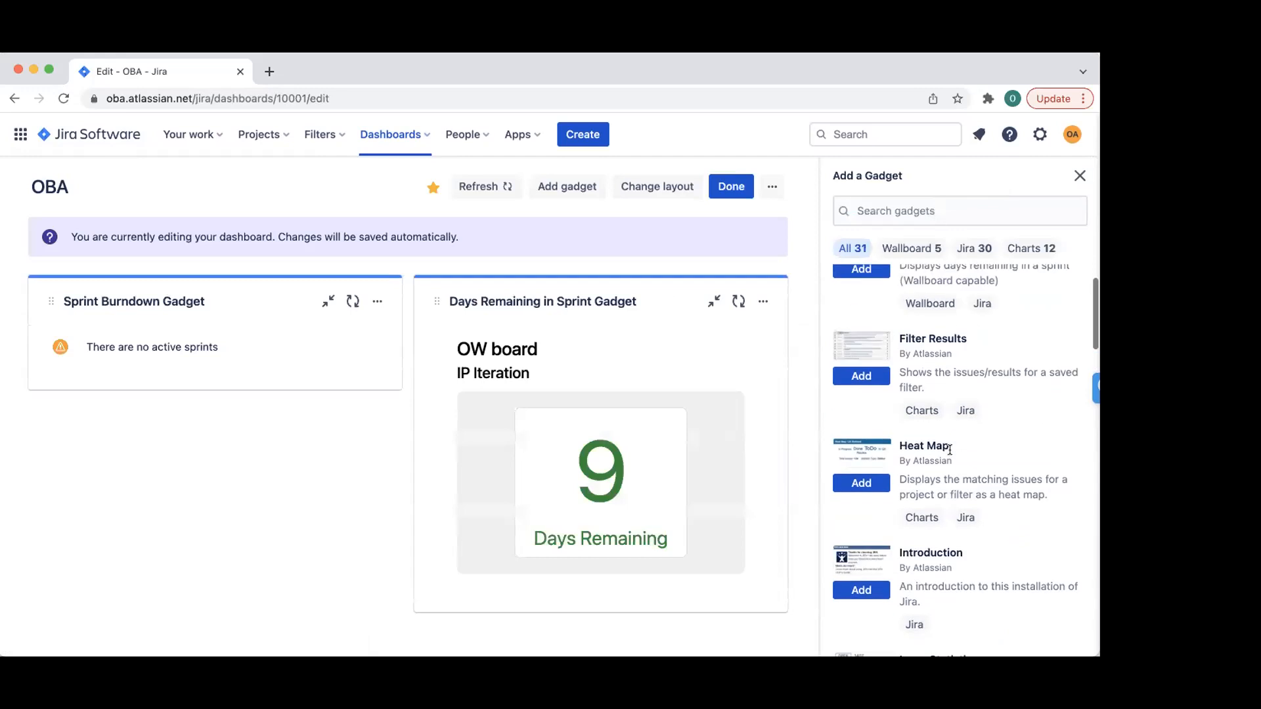
pyautogui.scroll(2, 950, 450)
pyautogui.scroll(2, 950, 453)
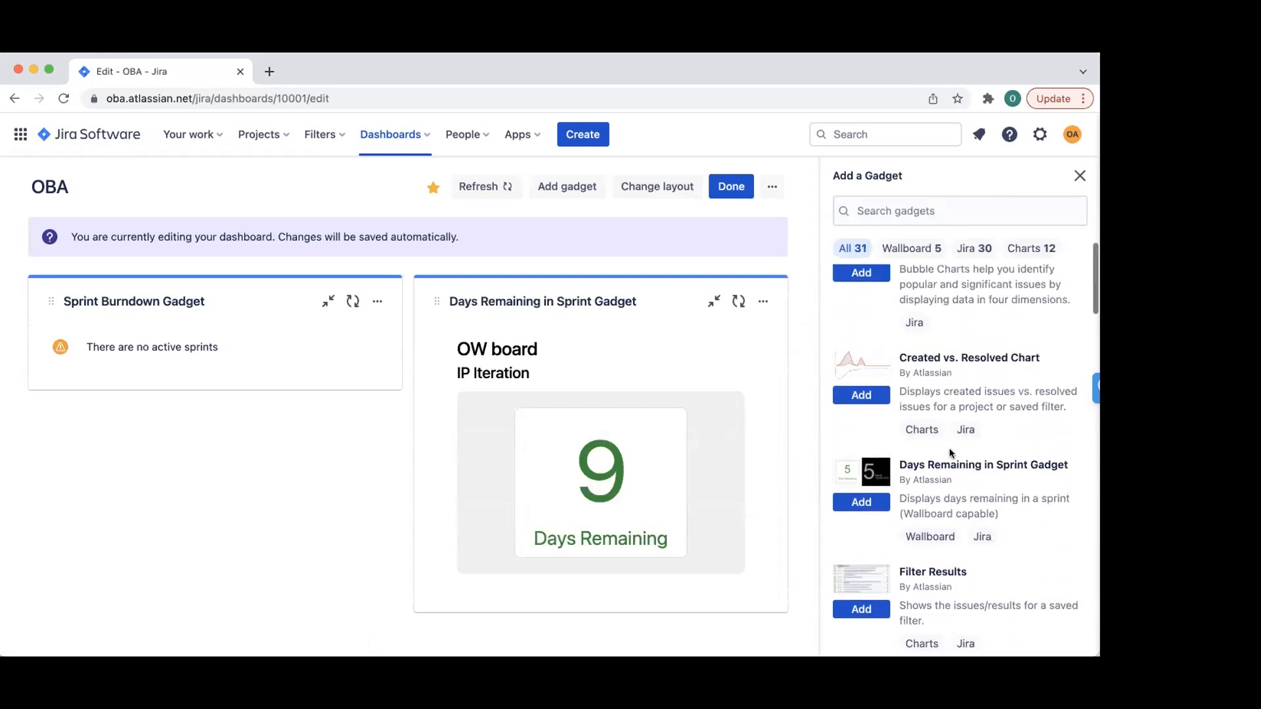
pyautogui.scroll(5, 950, 453)
pyautogui.scroll(4, 950, 453)
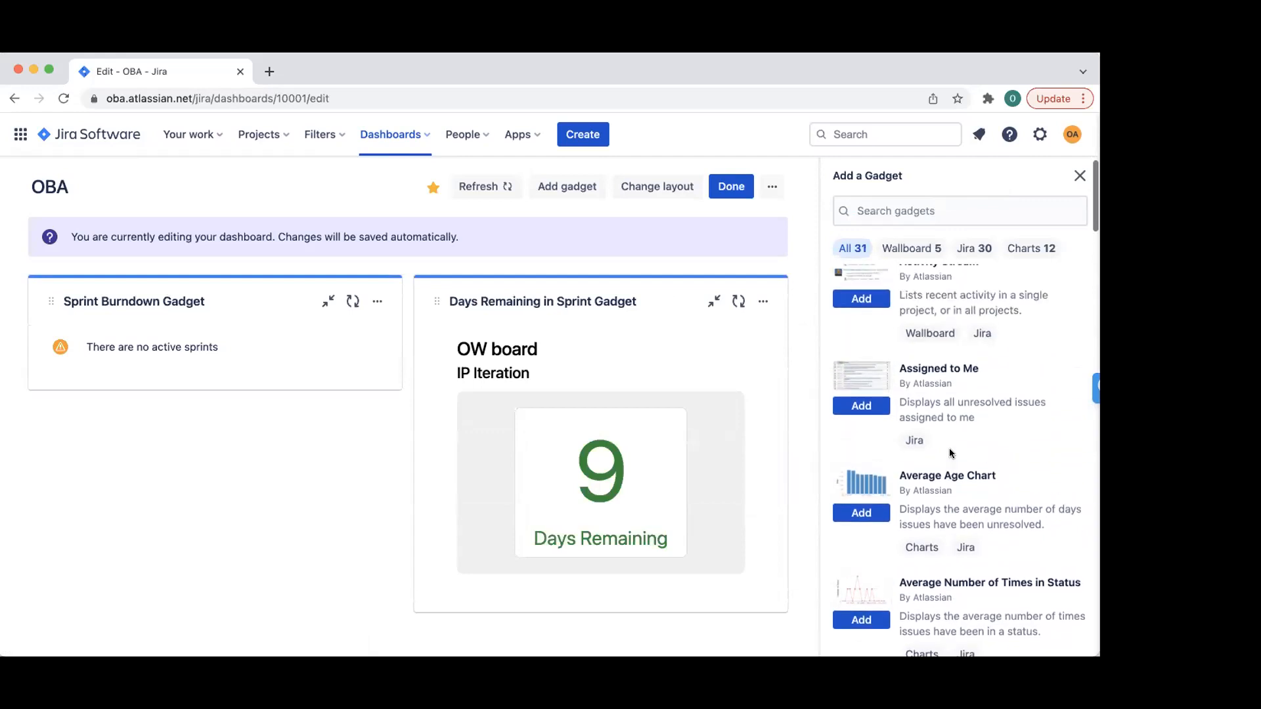
pyautogui.scroll(-12, 950, 454)
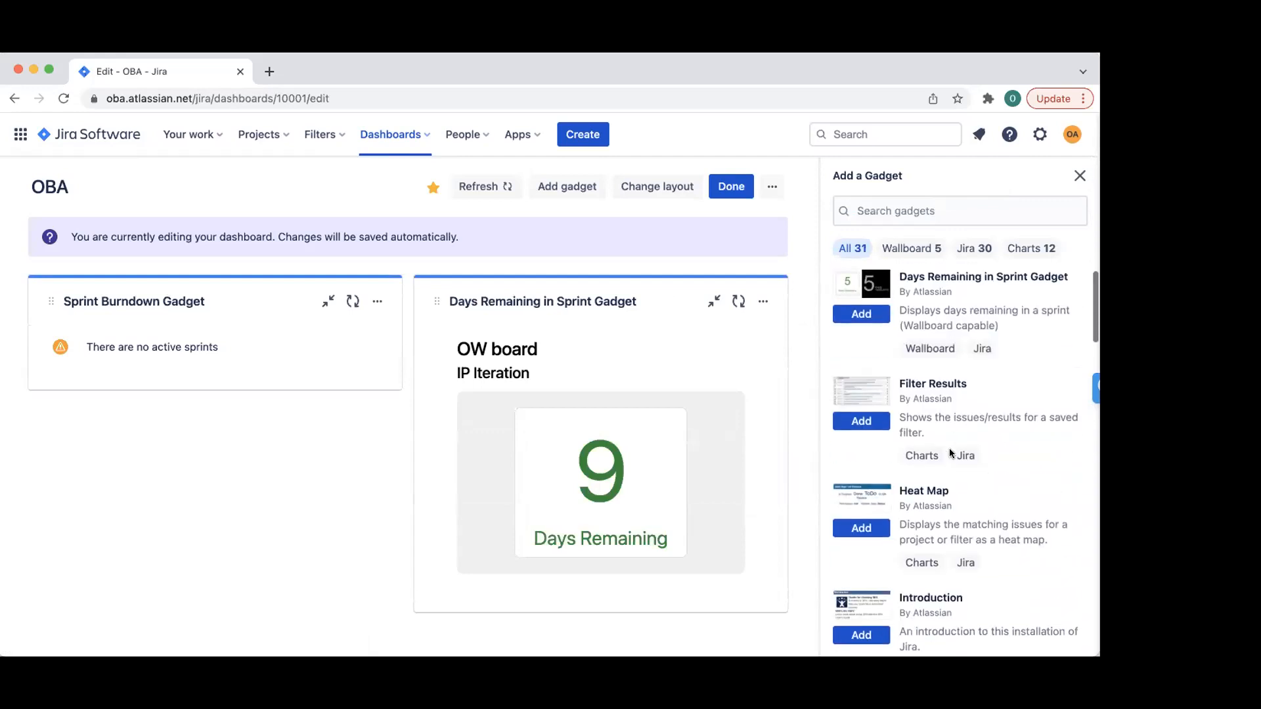
pyautogui.scroll(-6, 950, 453)
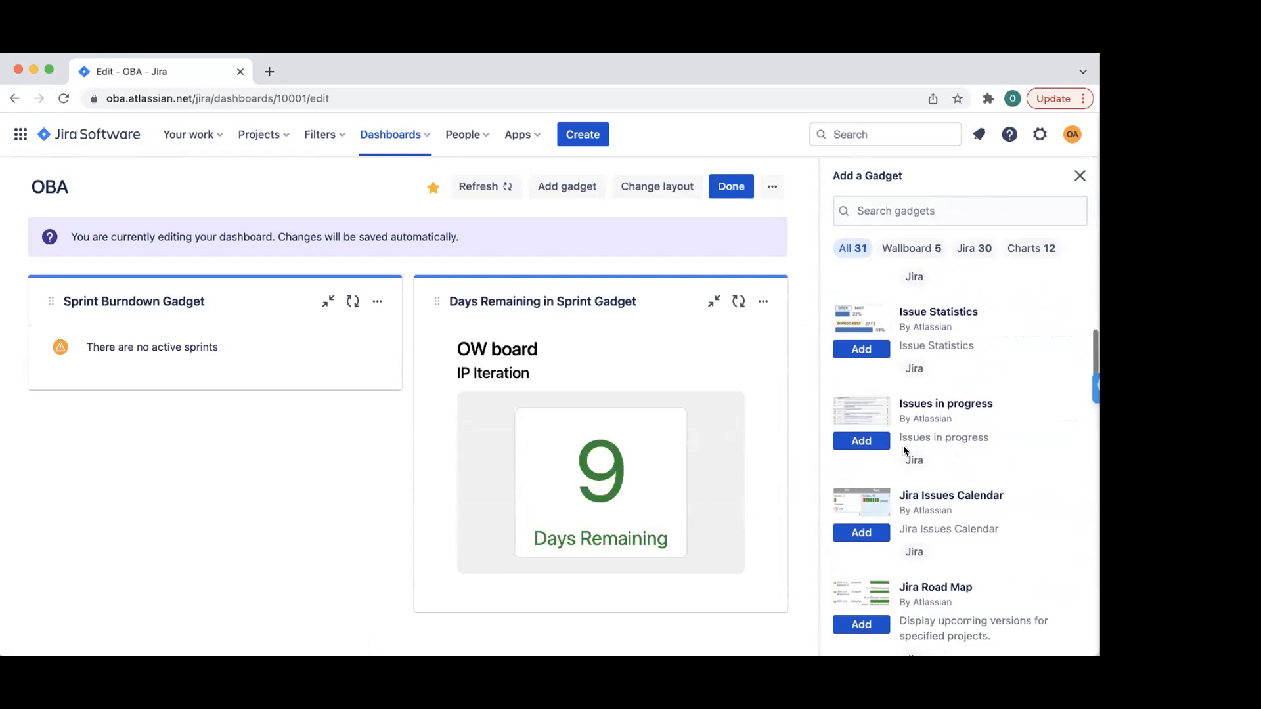
pyautogui.click(863, 442)
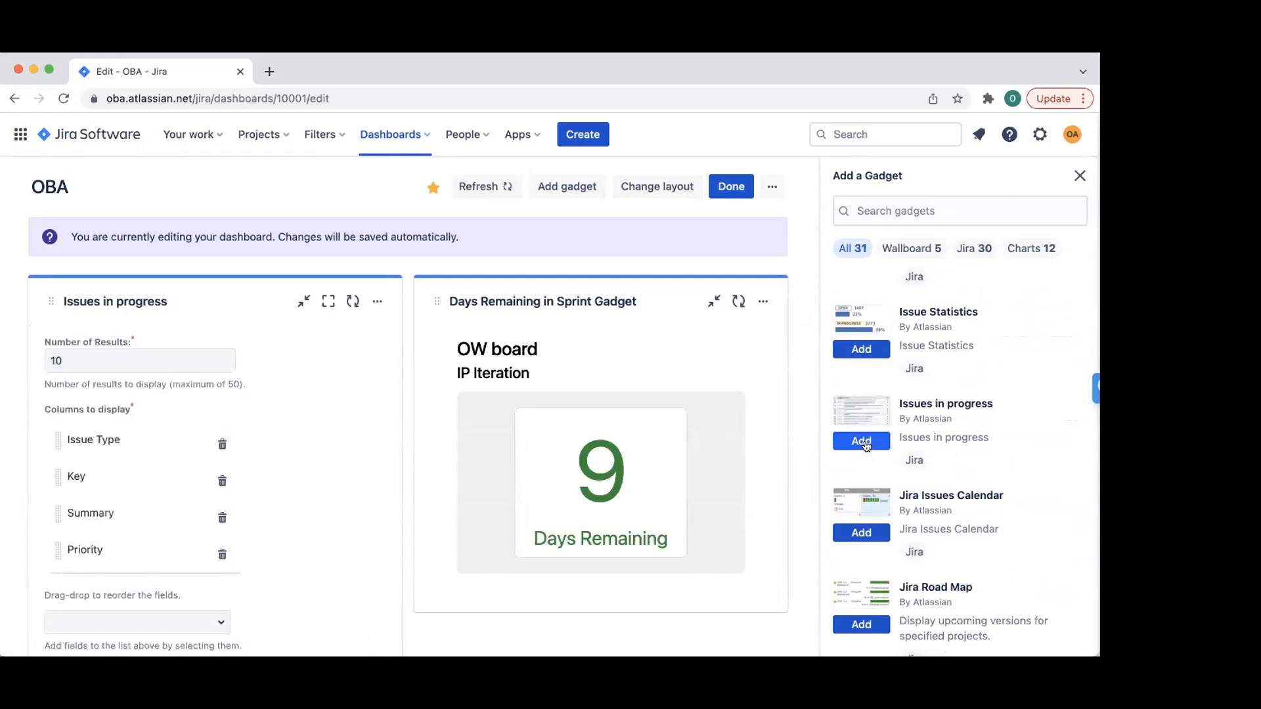
# - Change the gadget's Number of Results, remove the Priority and Summary columns, save, and finish editing
pyautogui.click(169, 349)
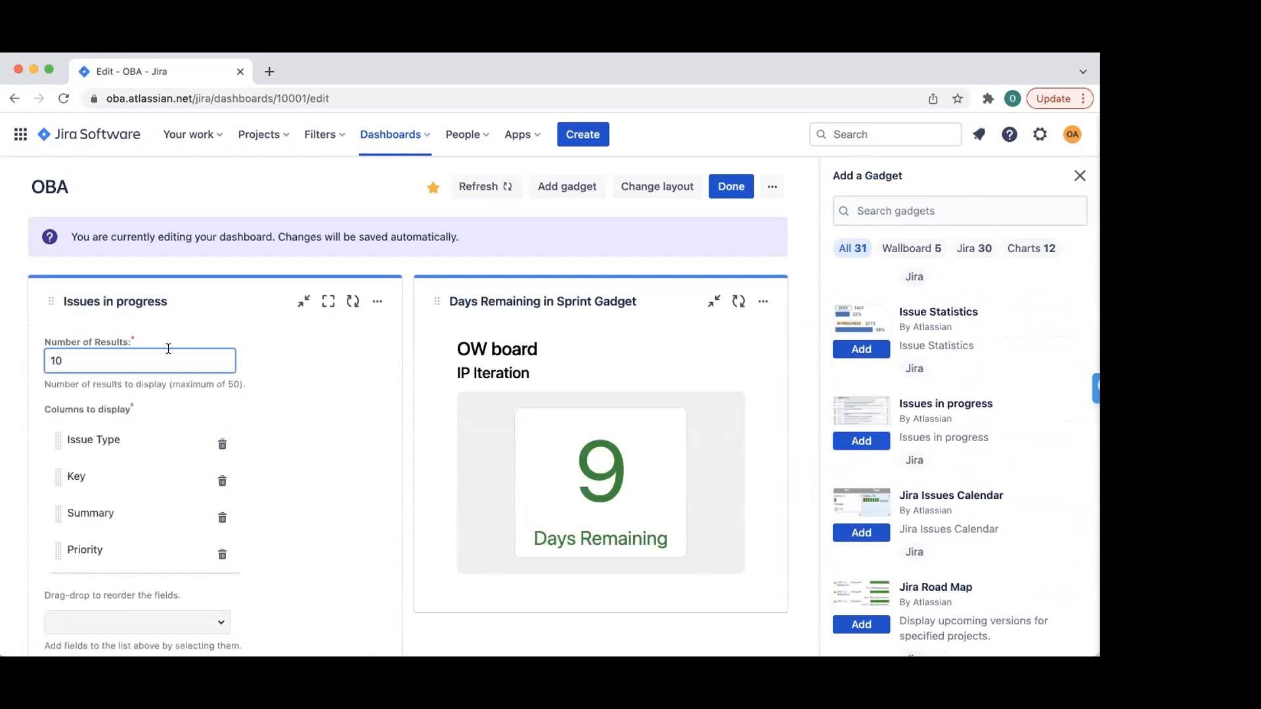
pyautogui.write('3')
pyautogui.click(334, 408)
pyautogui.scroll(-3, 334, 409)
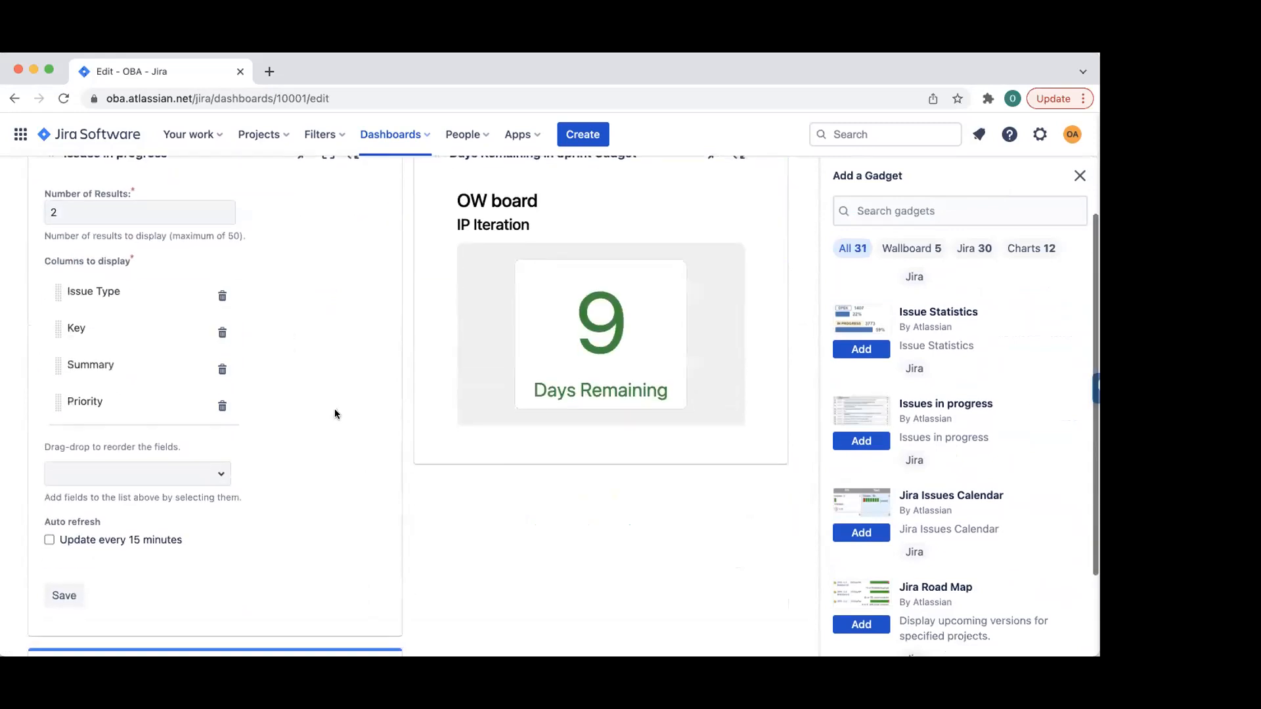
pyautogui.click(222, 406)
pyautogui.click(222, 369)
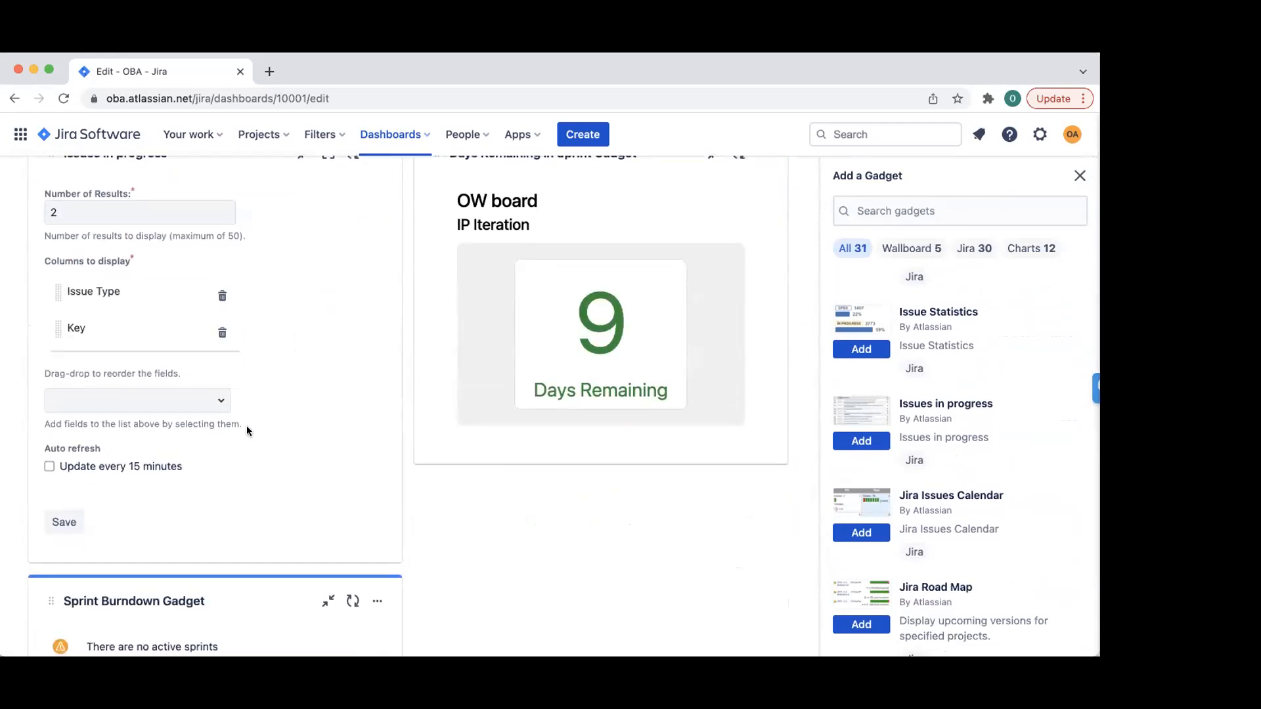
pyautogui.click(69, 521)
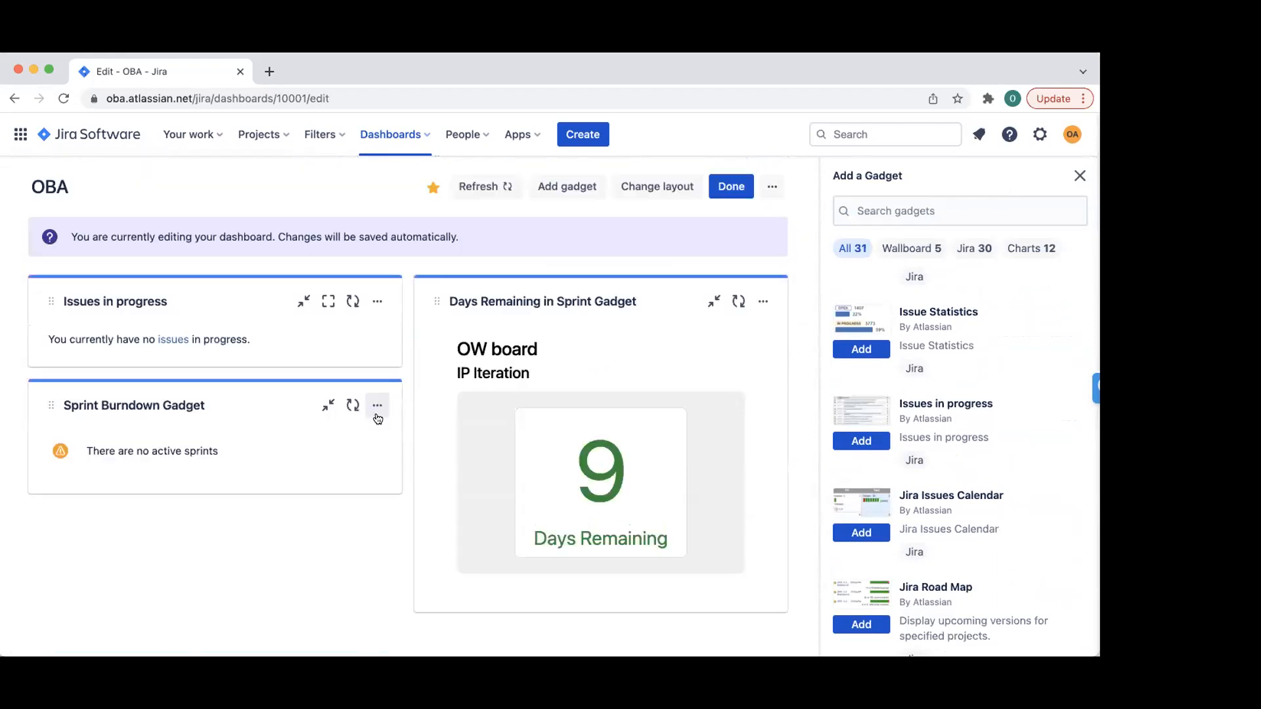
pyautogui.click(732, 187)
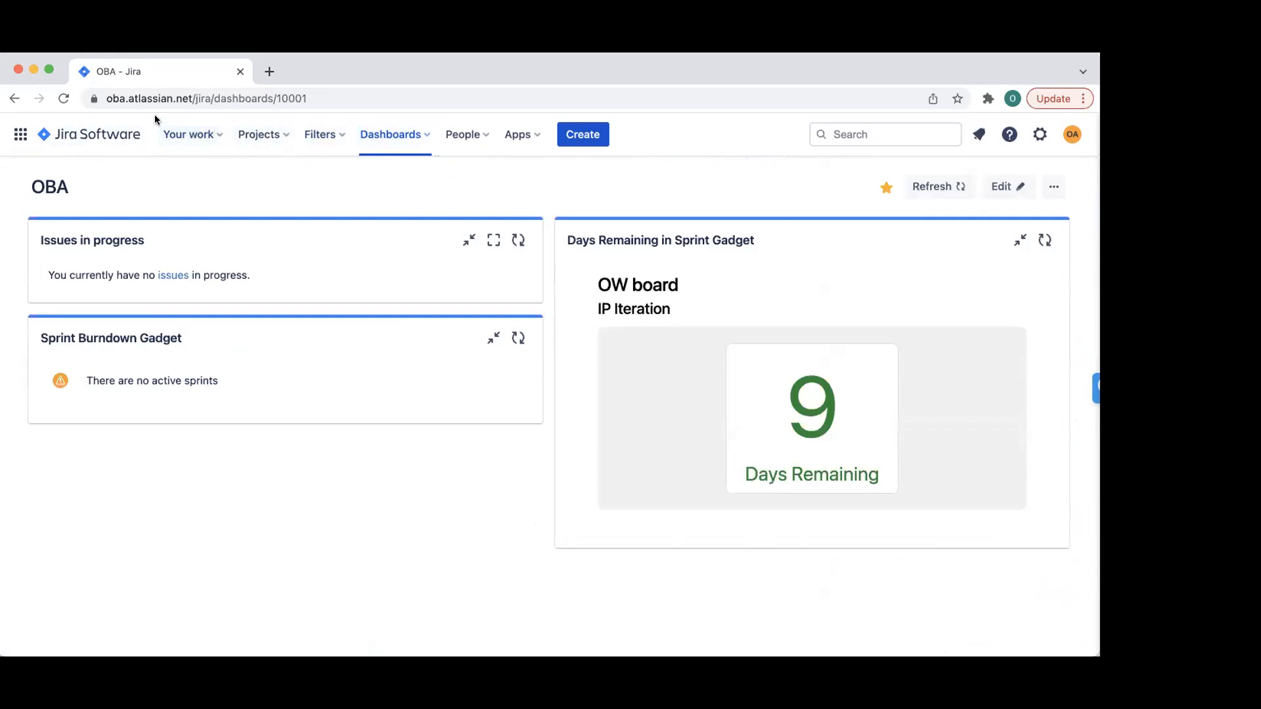
pyautogui.click(260, 140)
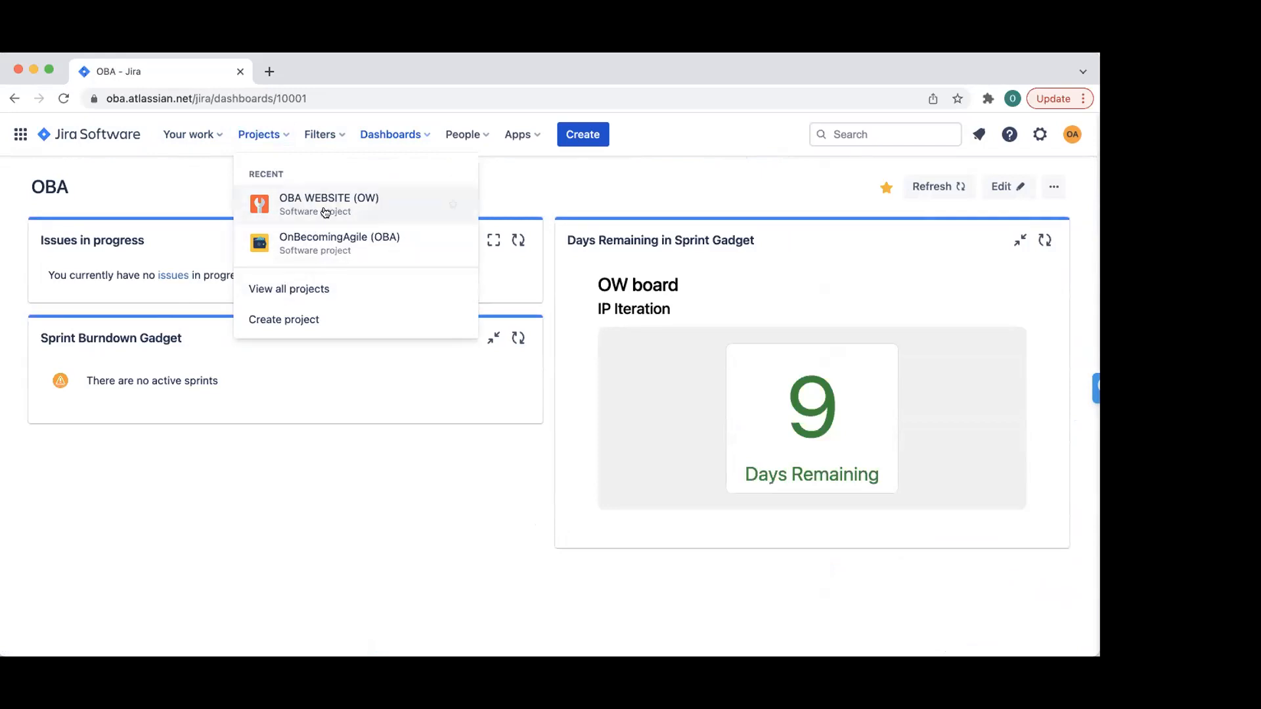
pyautogui.click(295, 208)
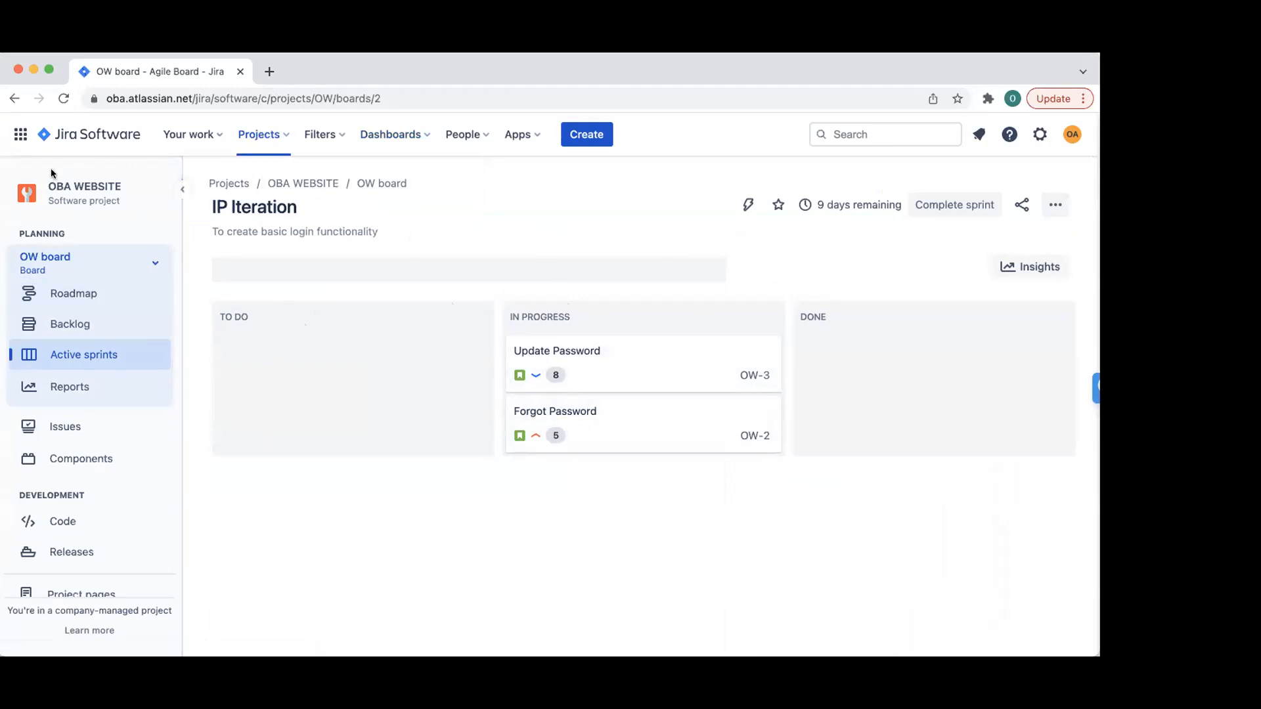
pyautogui.click(85, 138)
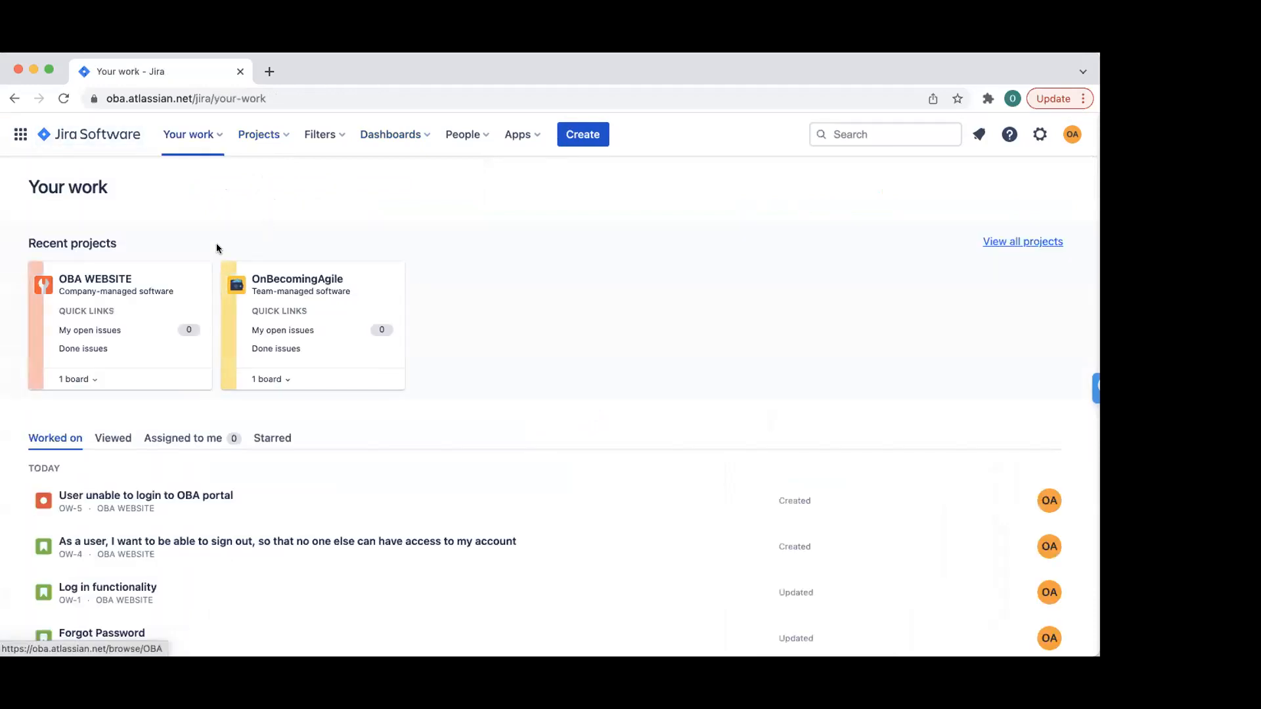
pyautogui.click(414, 134)
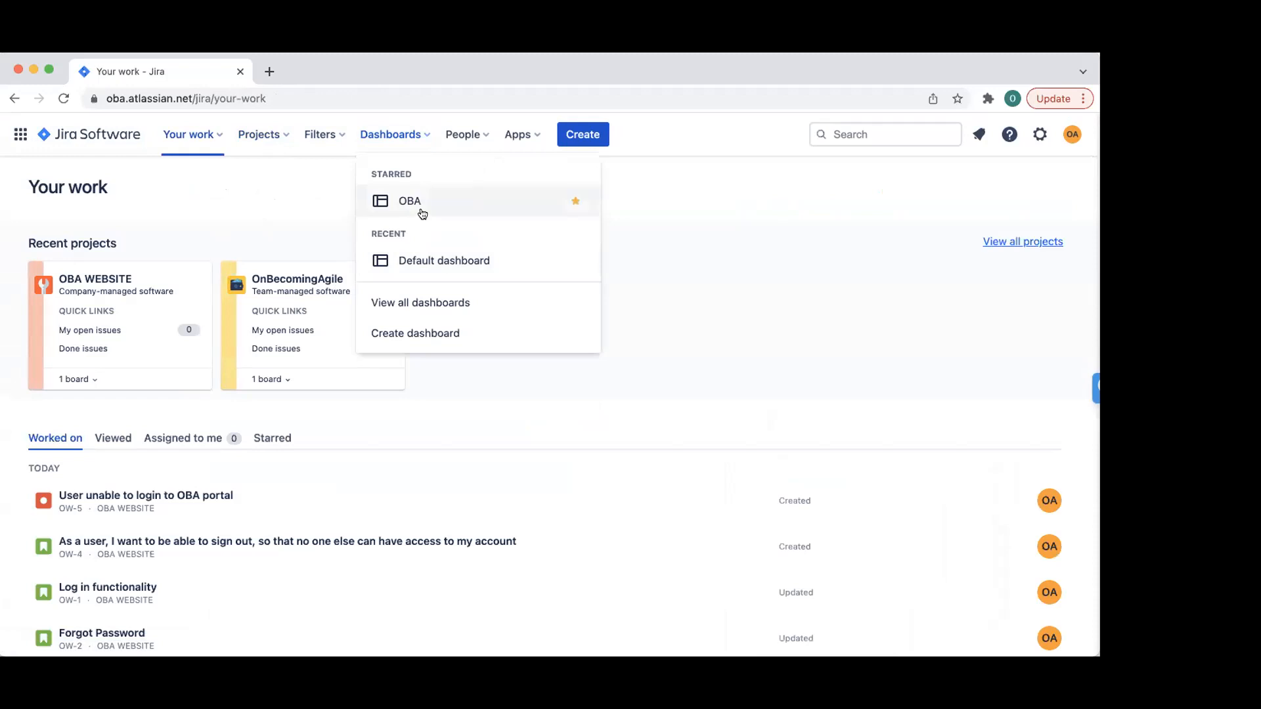
pyautogui.click(424, 265)
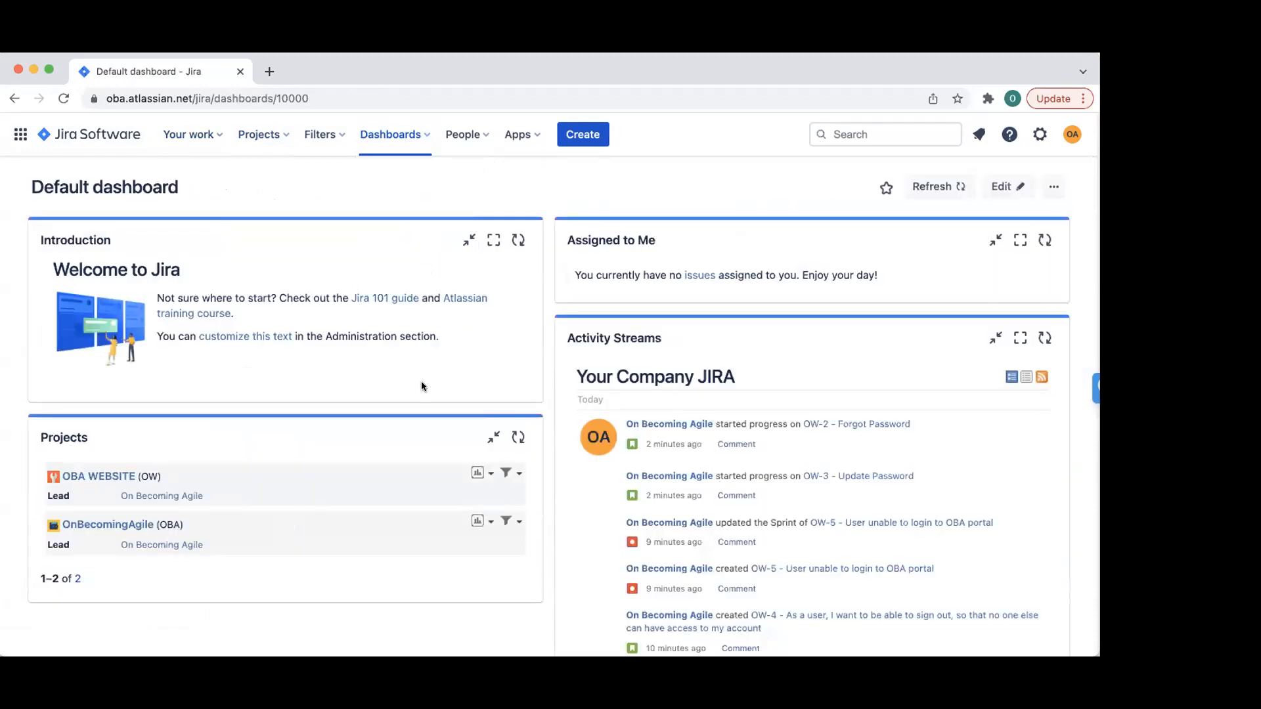
pyautogui.click(393, 134)
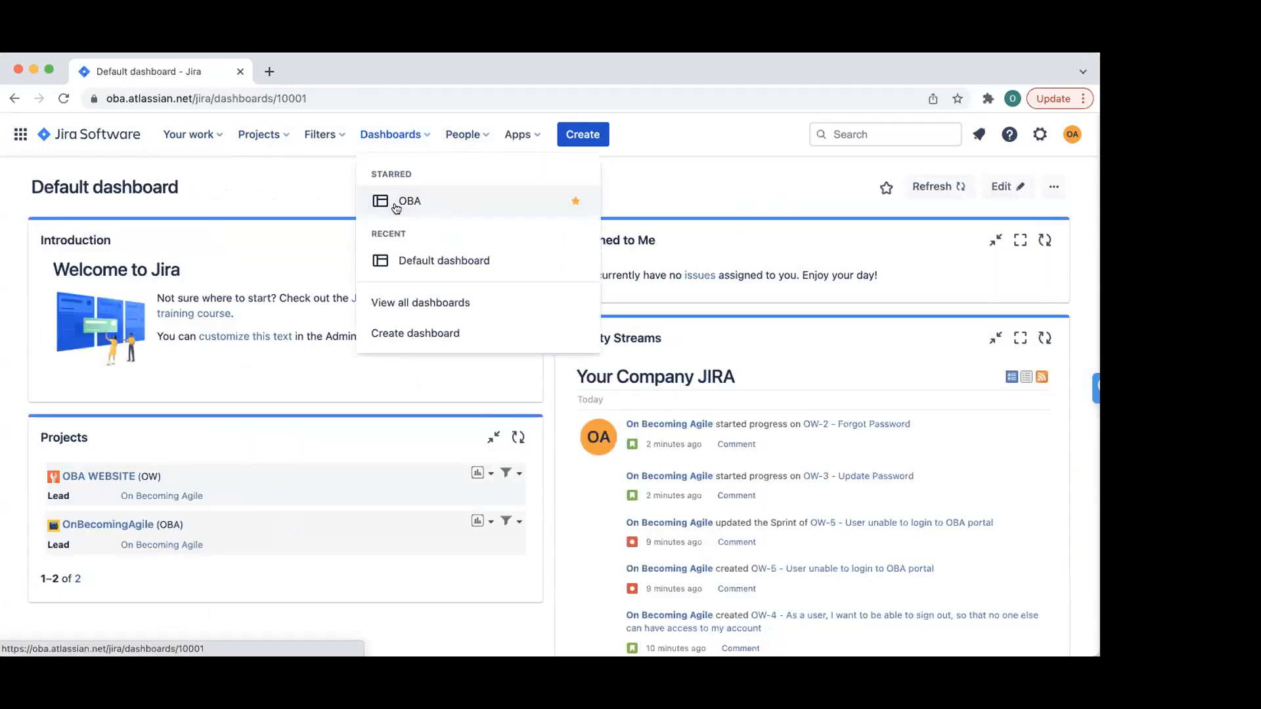
pyautogui.click(398, 204)
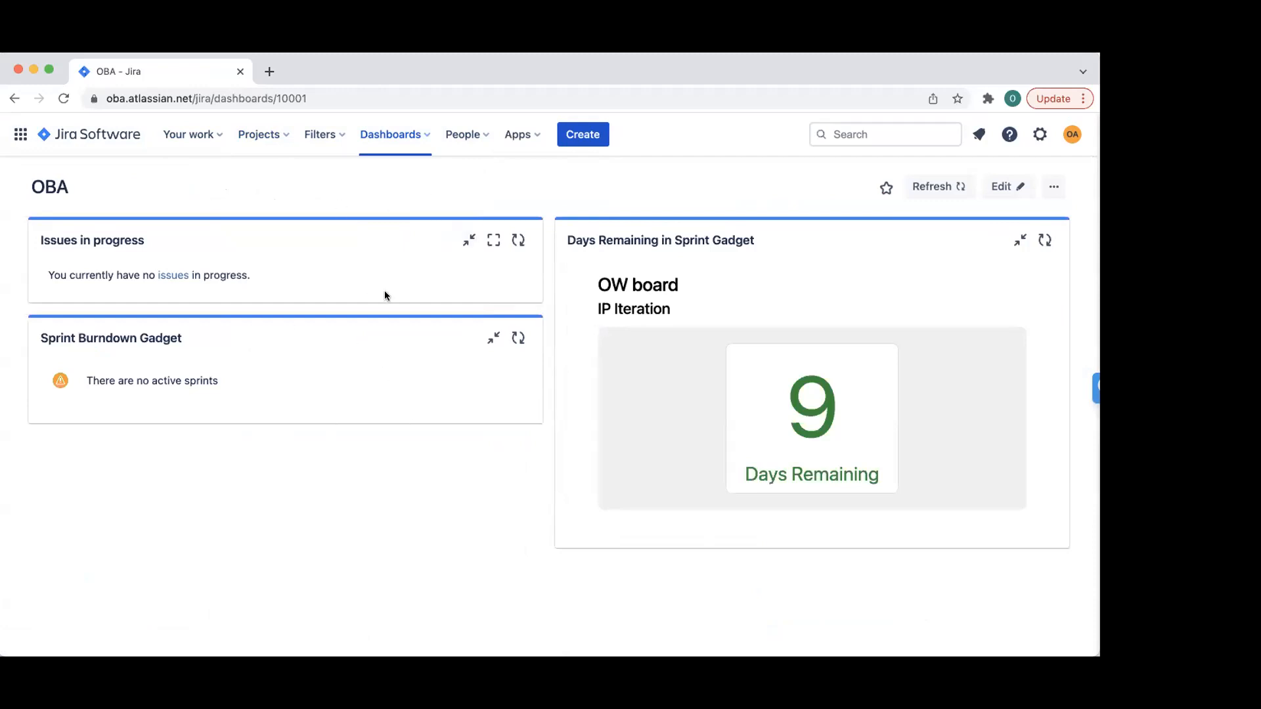
# - Open the starred Issues in Progress filter, then start and cancel a Save as copy
pyautogui.click(403, 138)
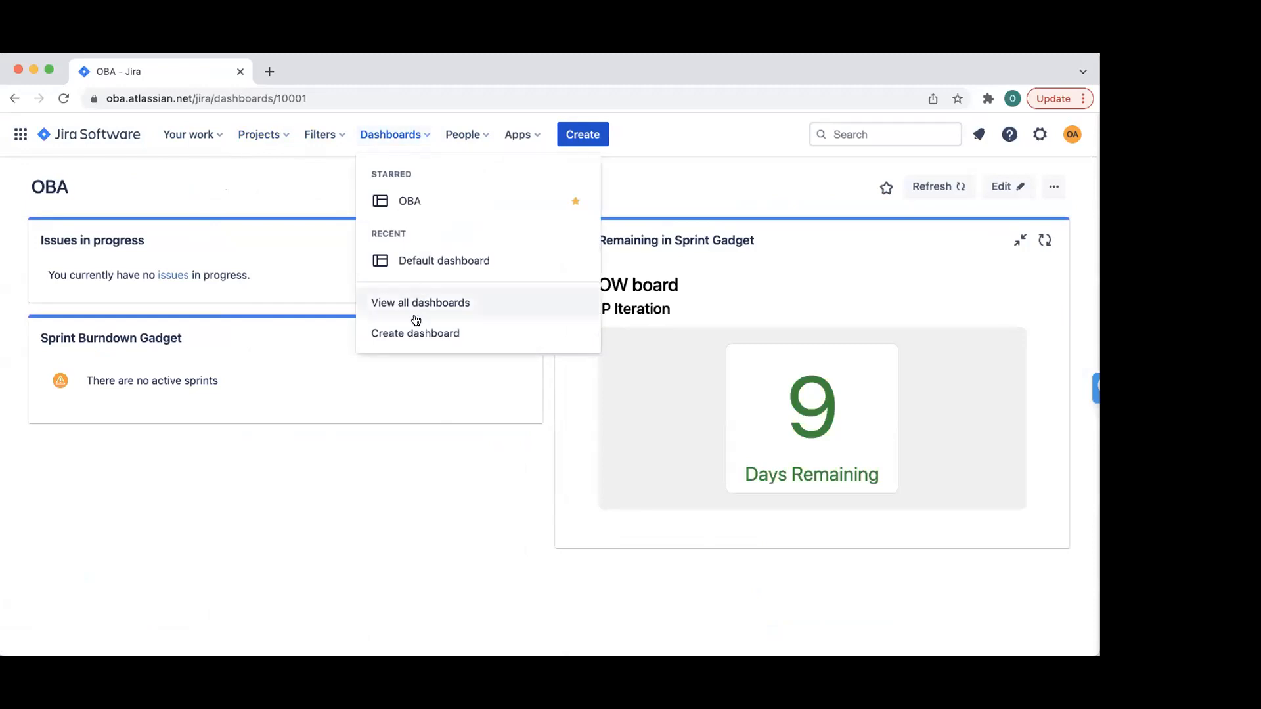
pyautogui.click(328, 136)
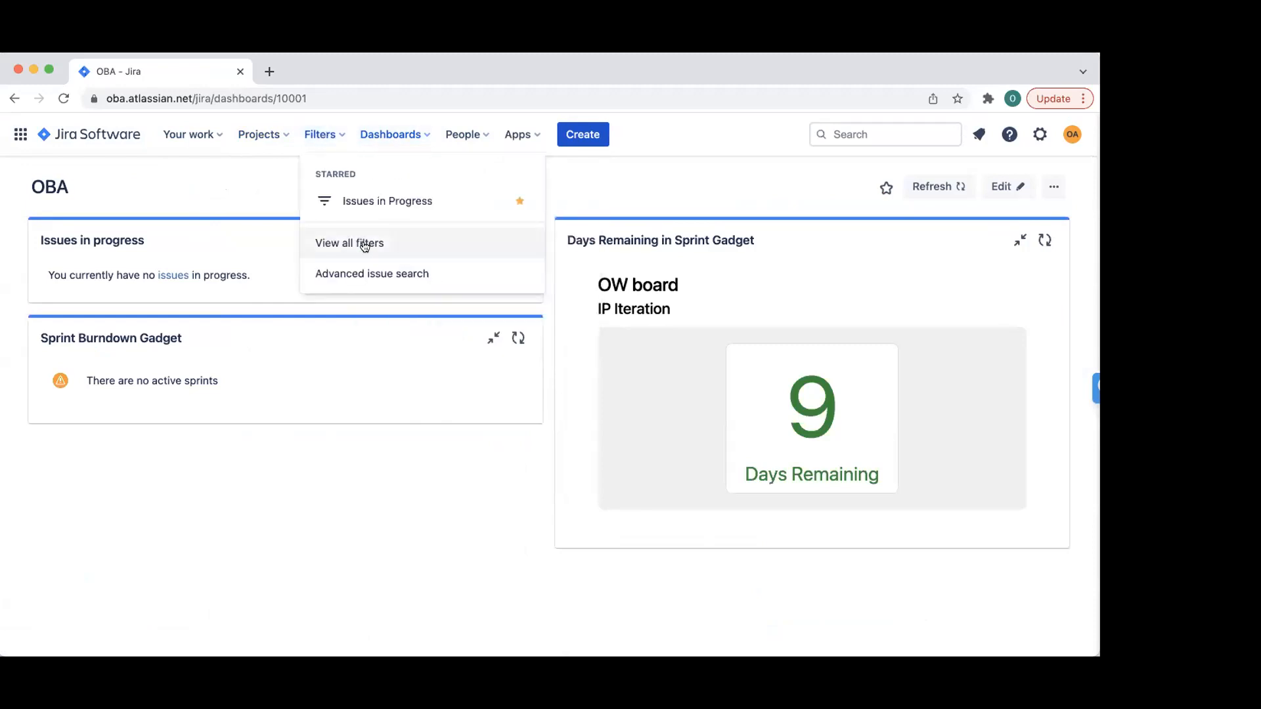
pyautogui.click(381, 201)
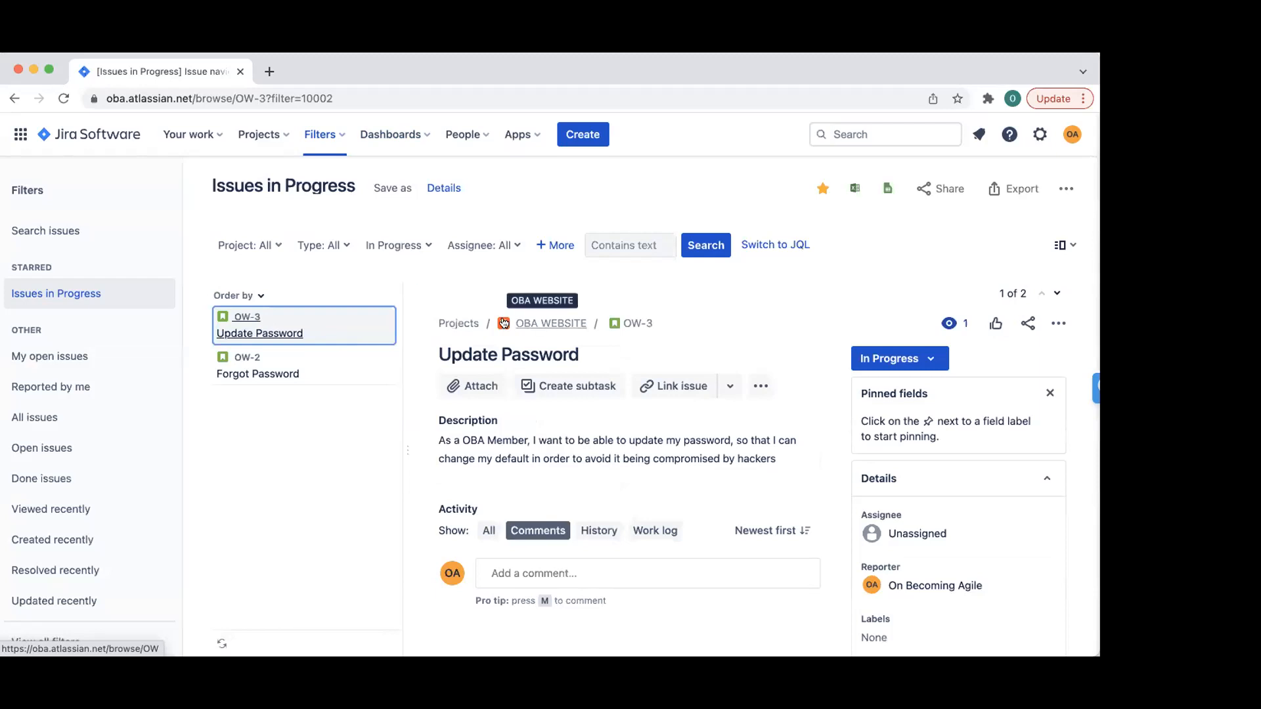
pyautogui.click(394, 189)
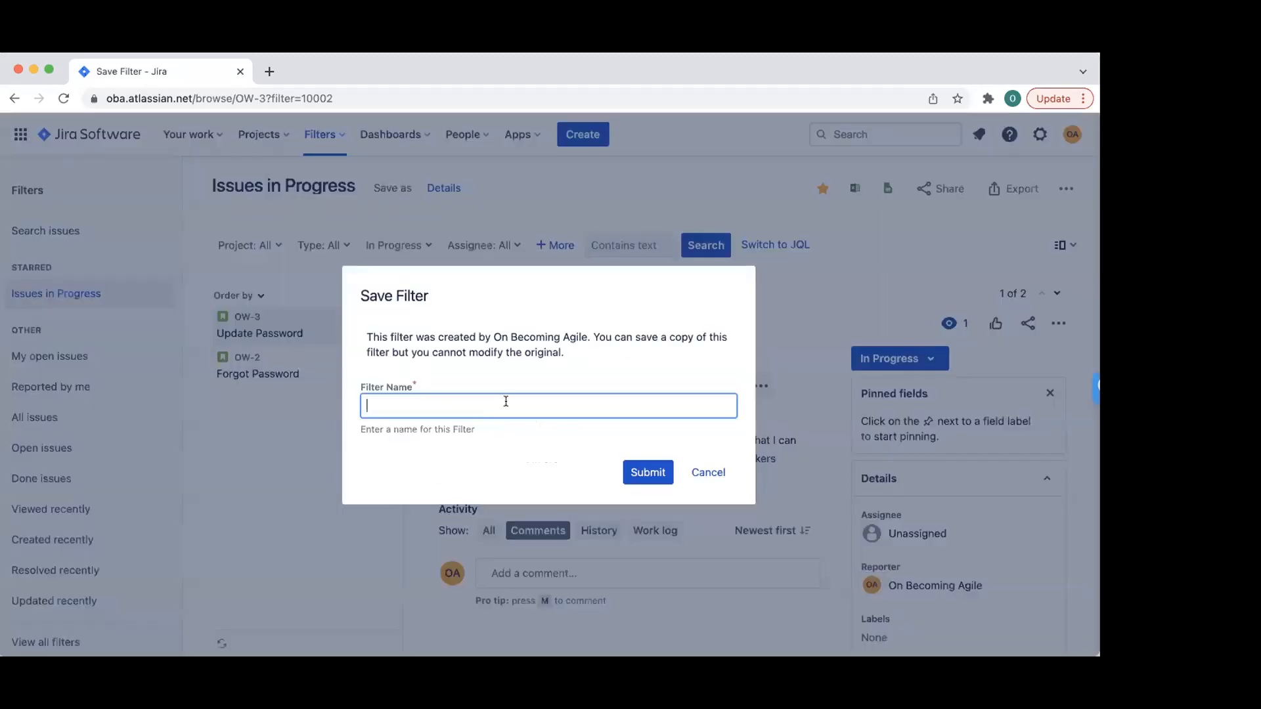
pyautogui.click(704, 471)
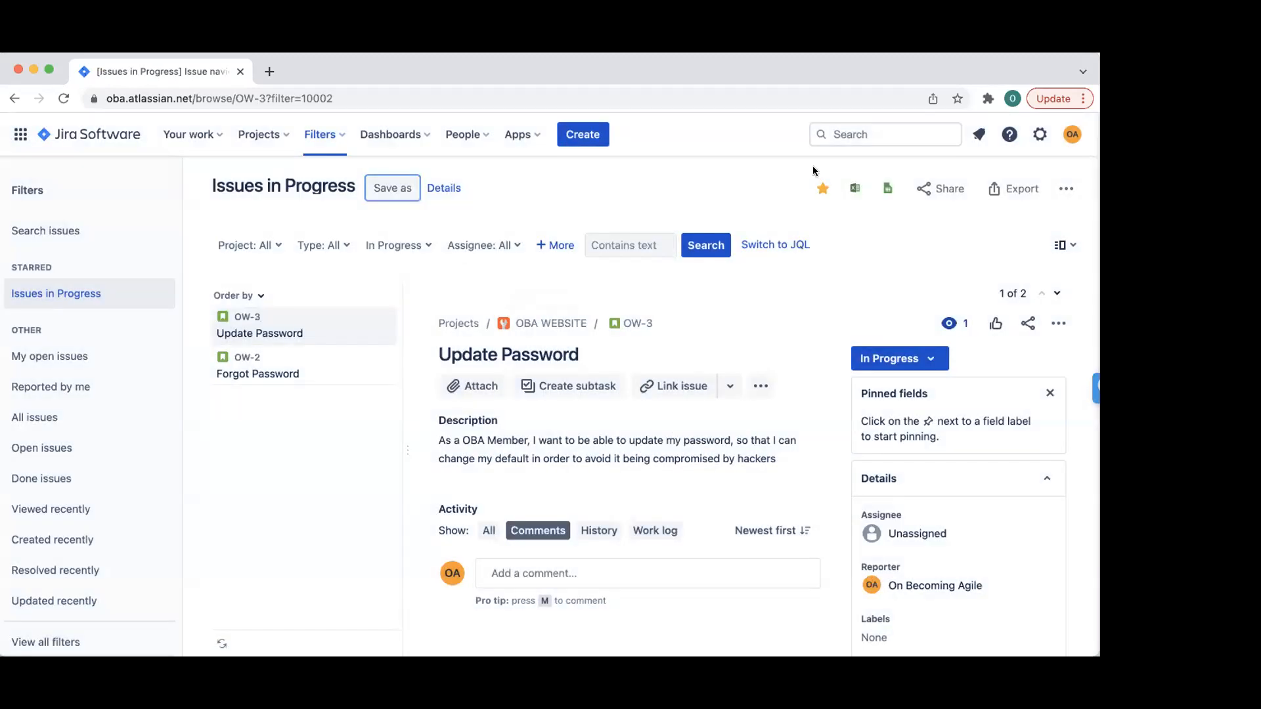
# - Show the list of all saved filters
pyautogui.click(1058, 187)
pyautogui.click(1057, 187)
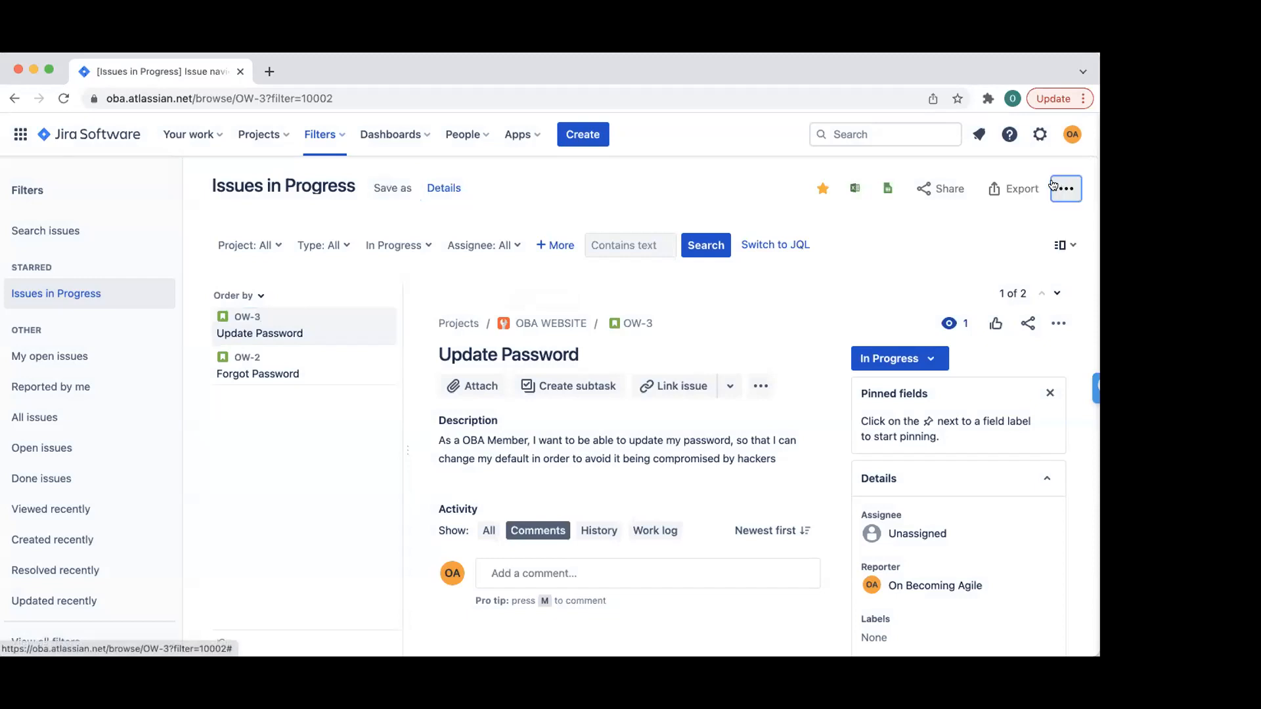
pyautogui.click(320, 134)
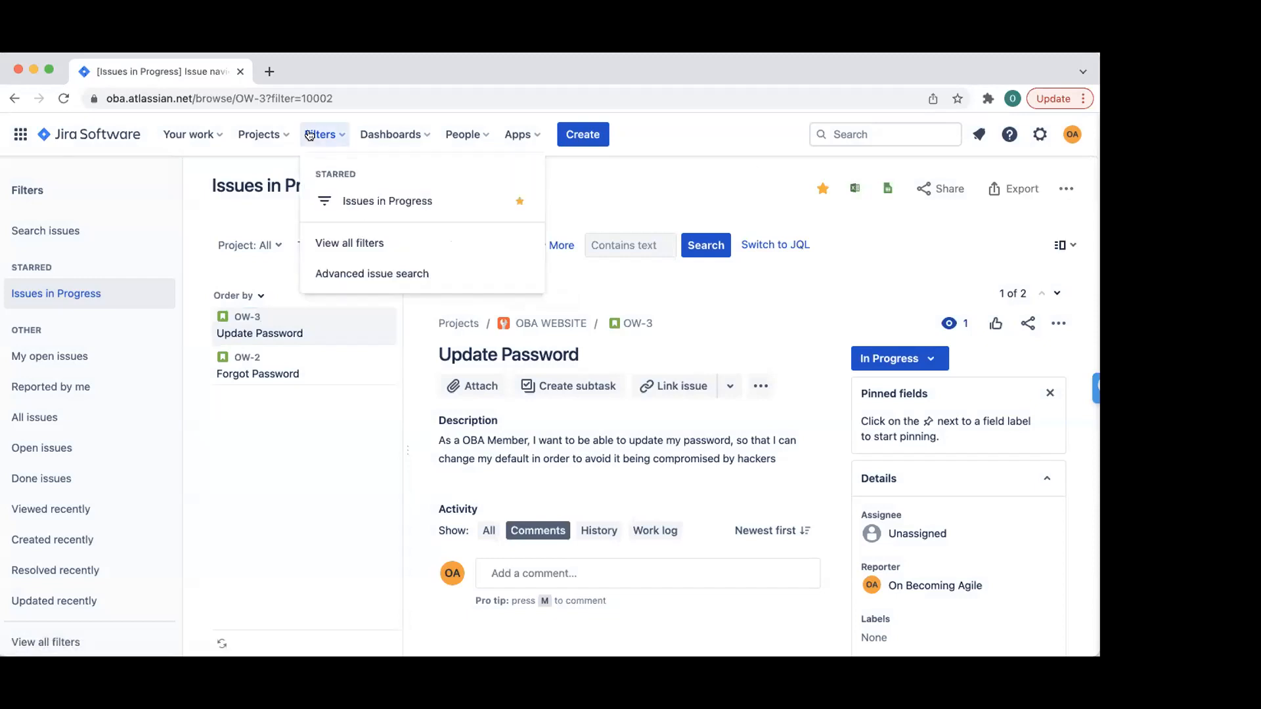
pyautogui.click(333, 244)
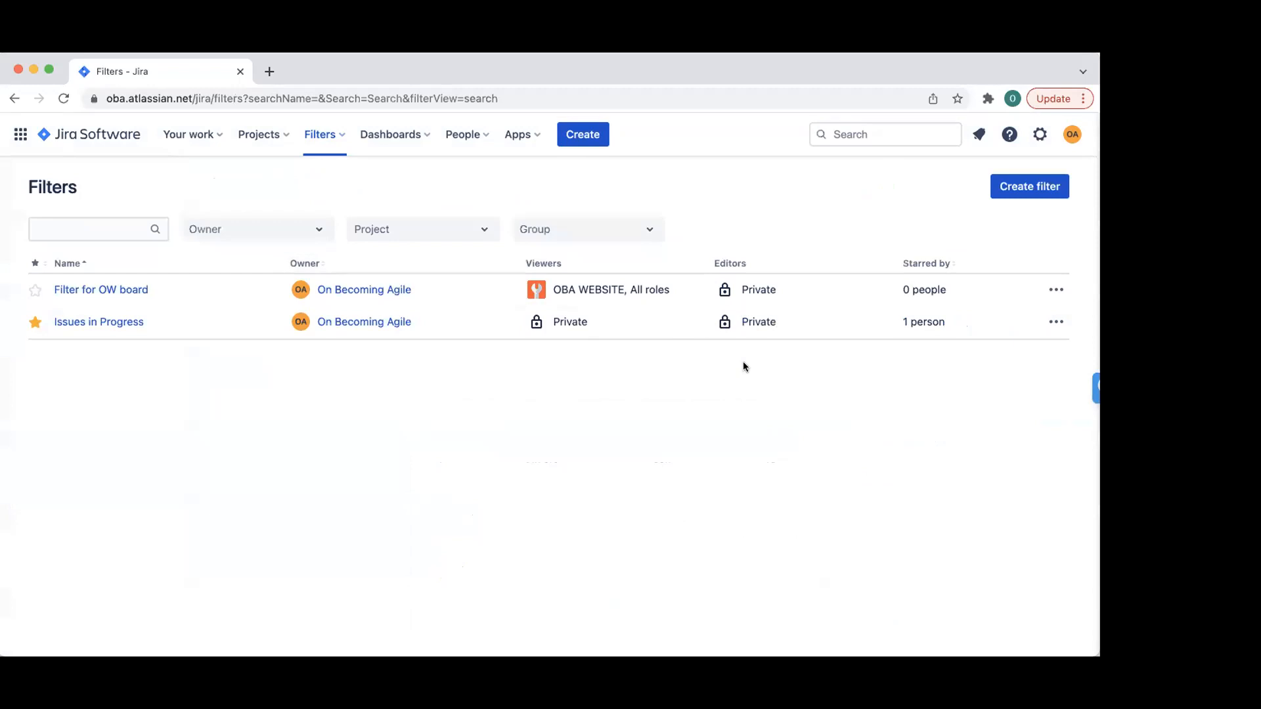
# - Edit the Issues in Progress filter: viewers My organization, editors a project, then save and reload
pyautogui.click(1056, 322)
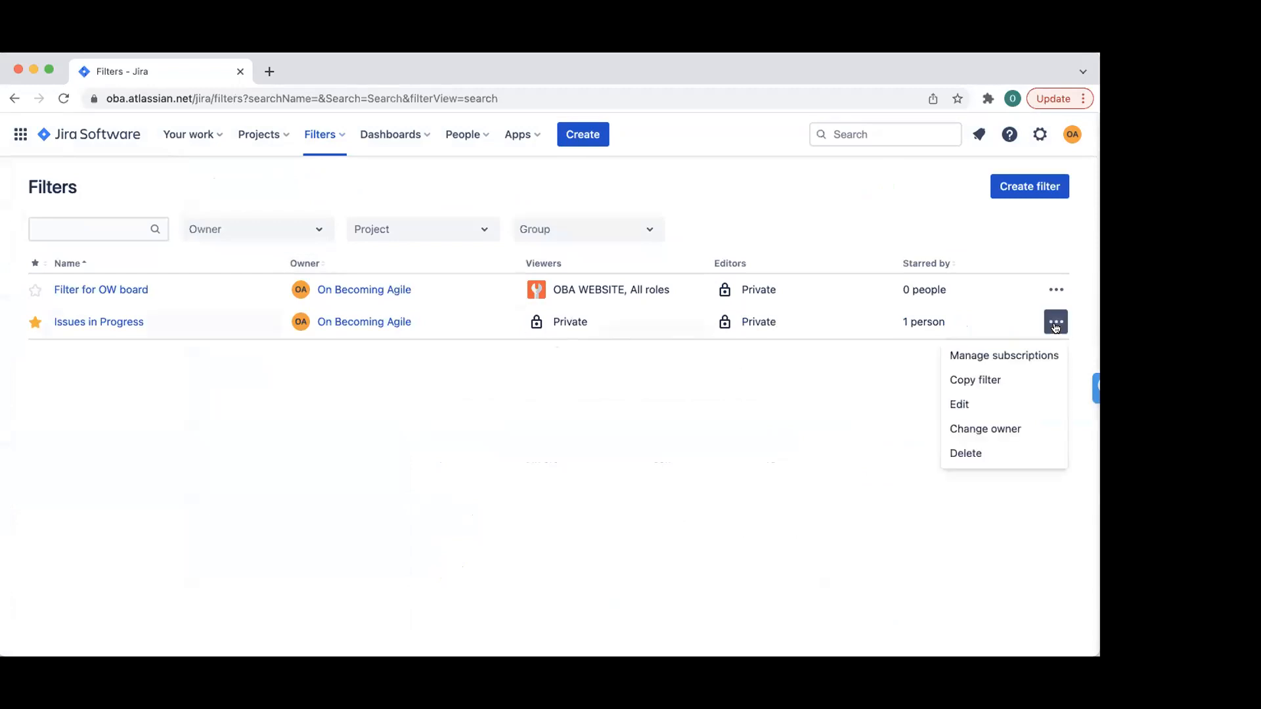
pyautogui.click(984, 404)
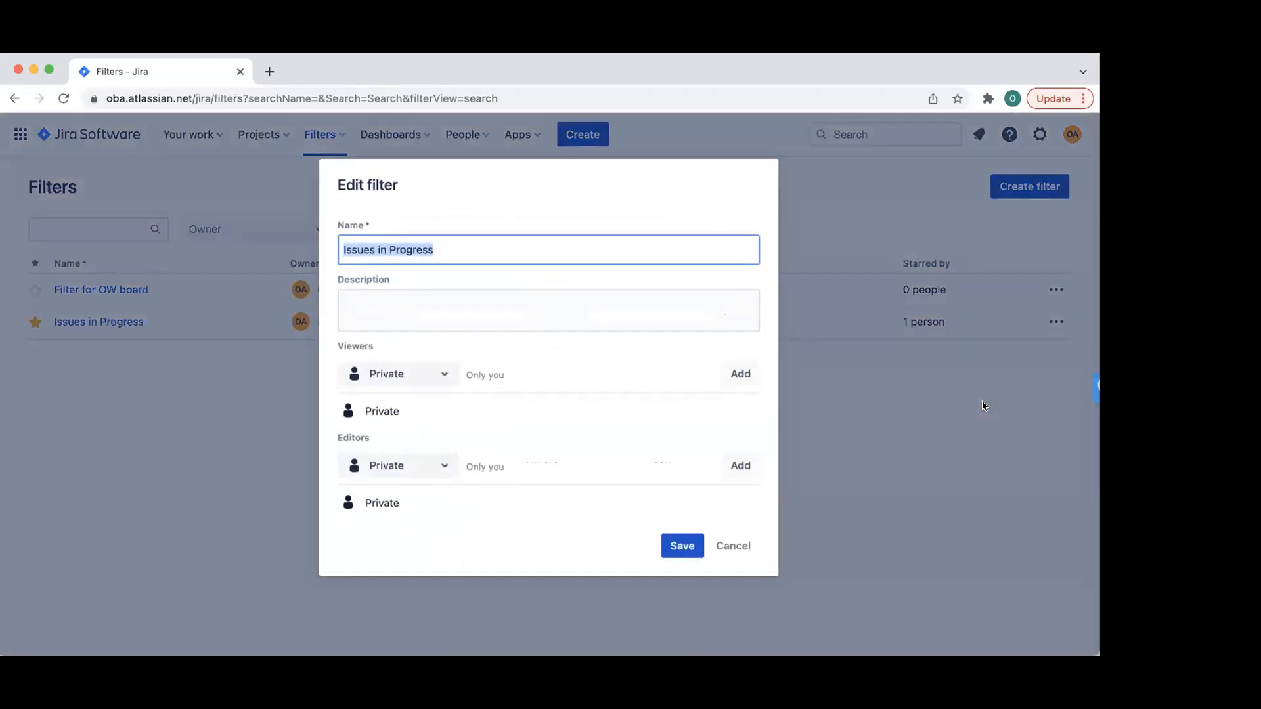
pyautogui.click(432, 374)
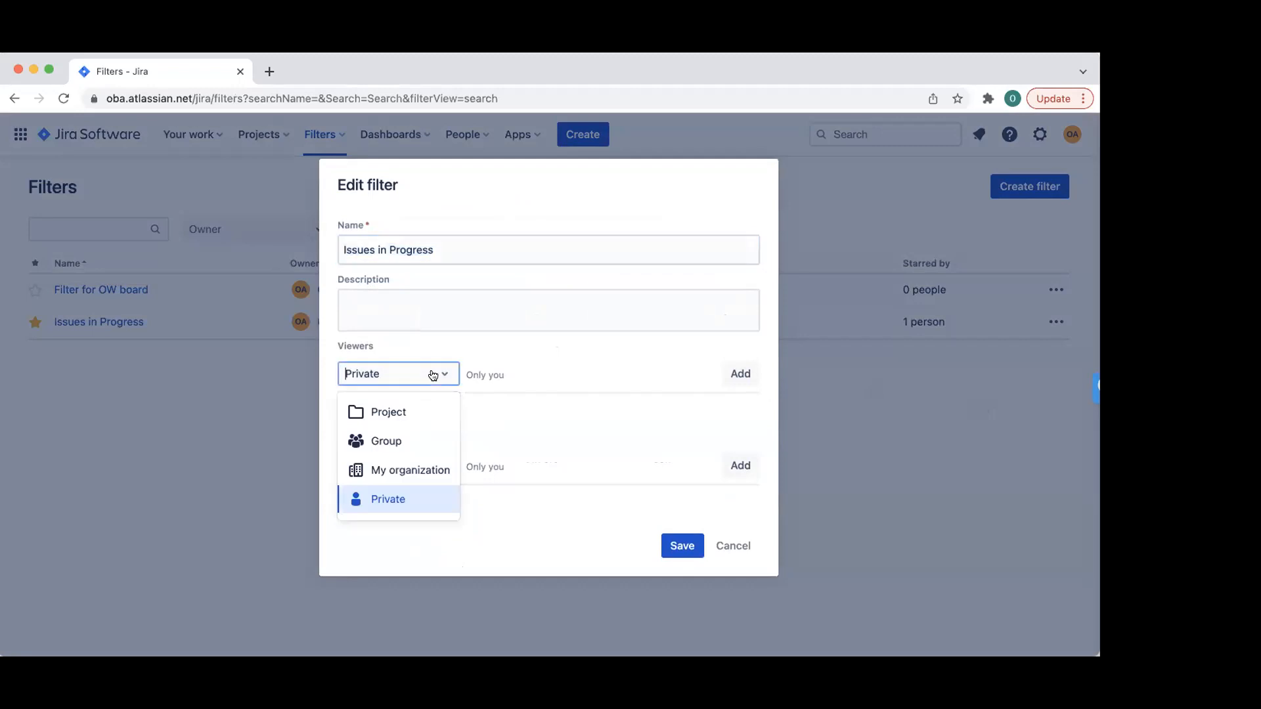
pyautogui.click(398, 470)
pyautogui.click(428, 469)
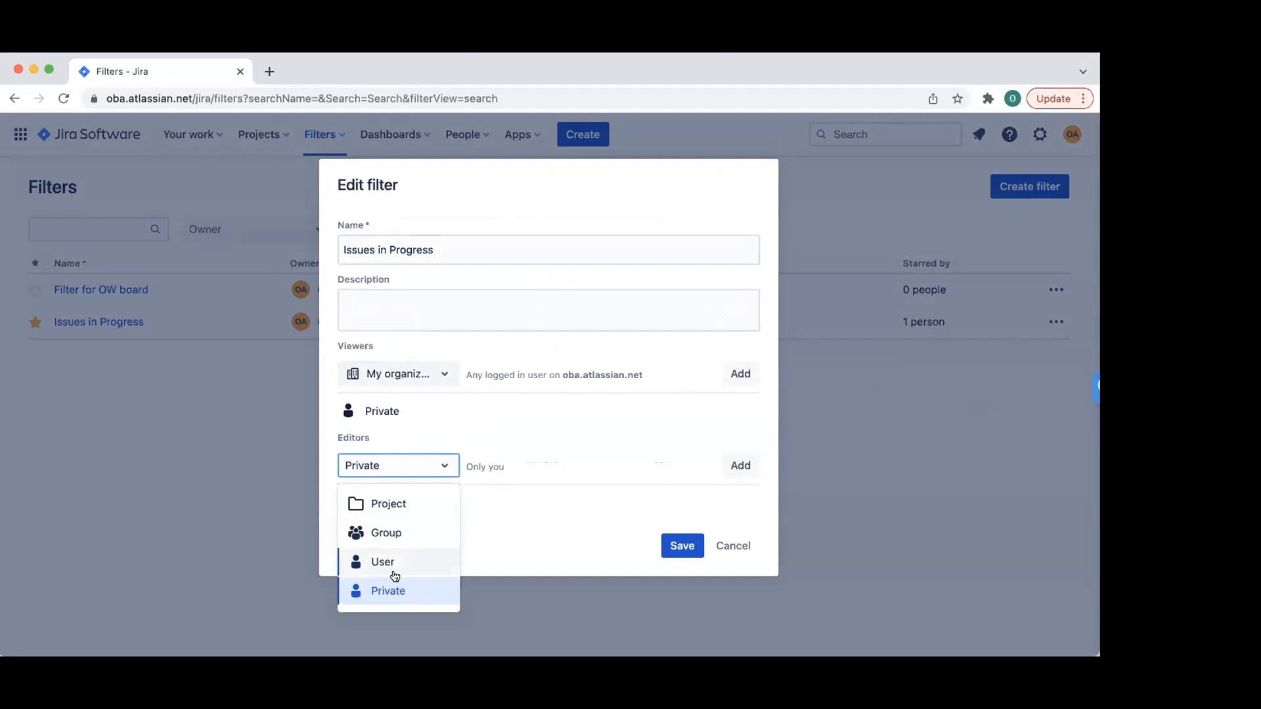
pyautogui.click(394, 531)
pyautogui.click(409, 464)
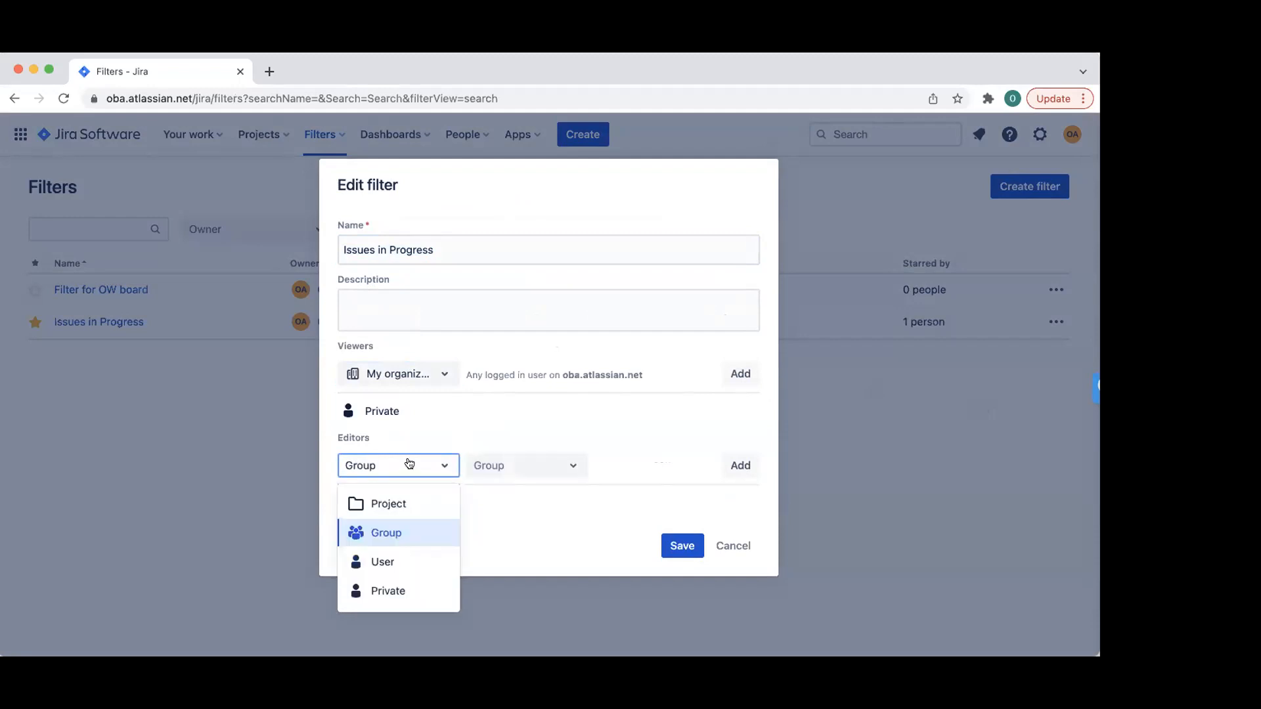
pyautogui.click(405, 502)
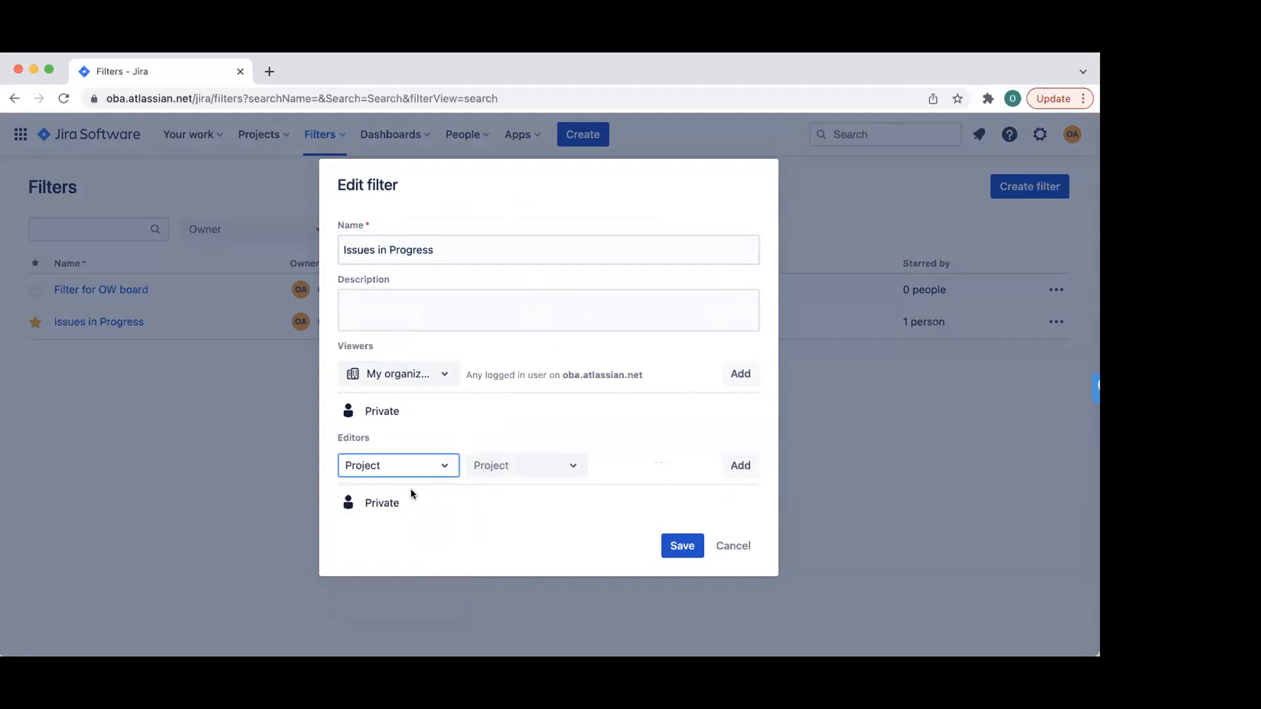
pyautogui.click(676, 544)
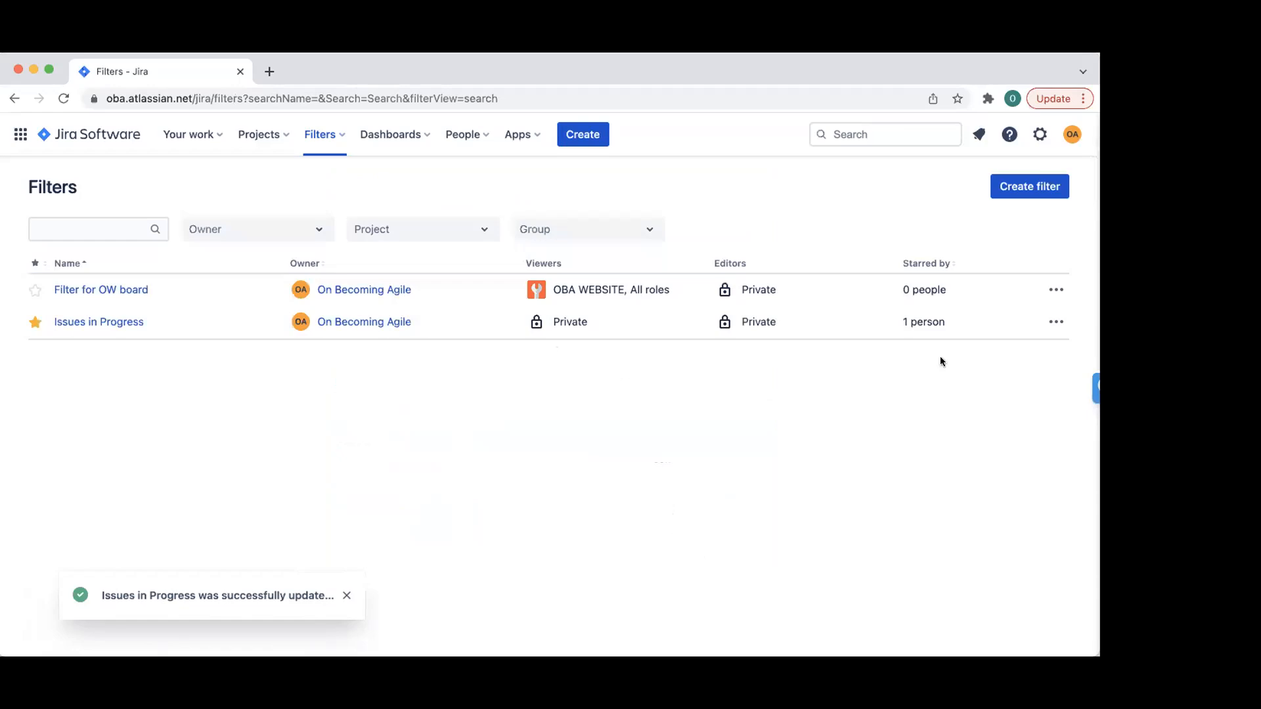
pyautogui.click(64, 98)
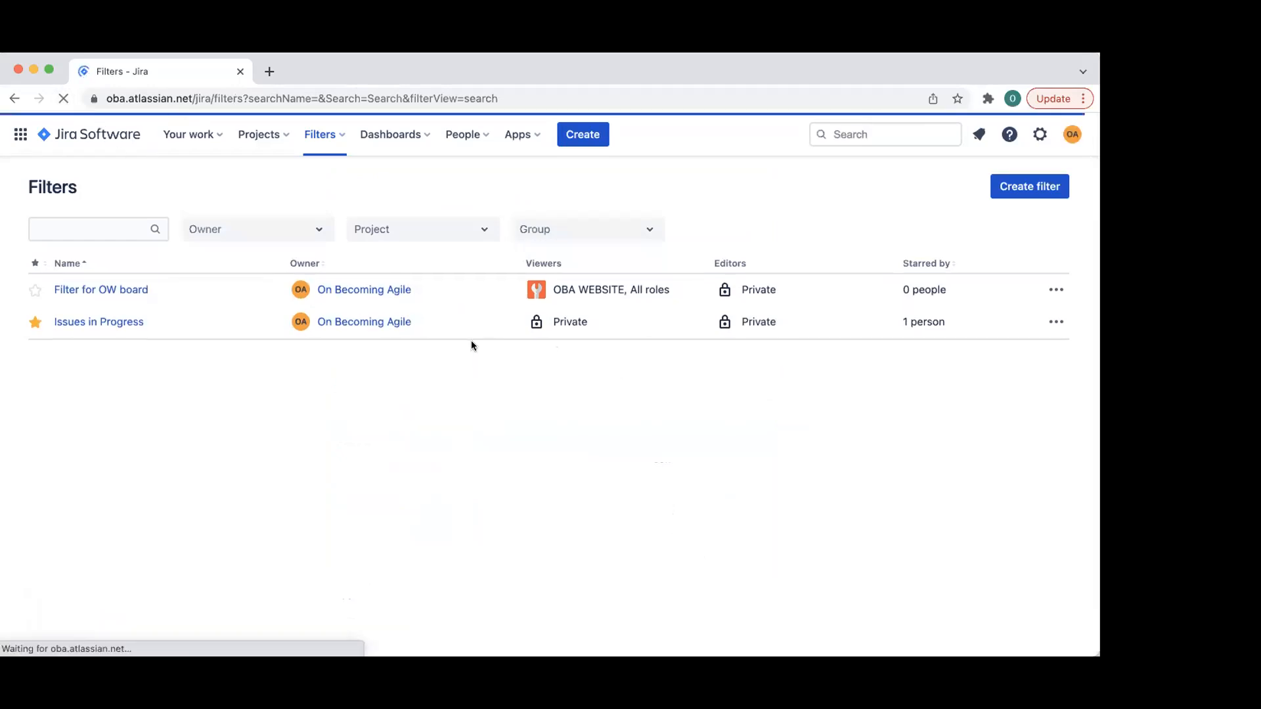
# - Re-edit the filter, add My organization as viewers with group editors, and save
pyautogui.click(1053, 322)
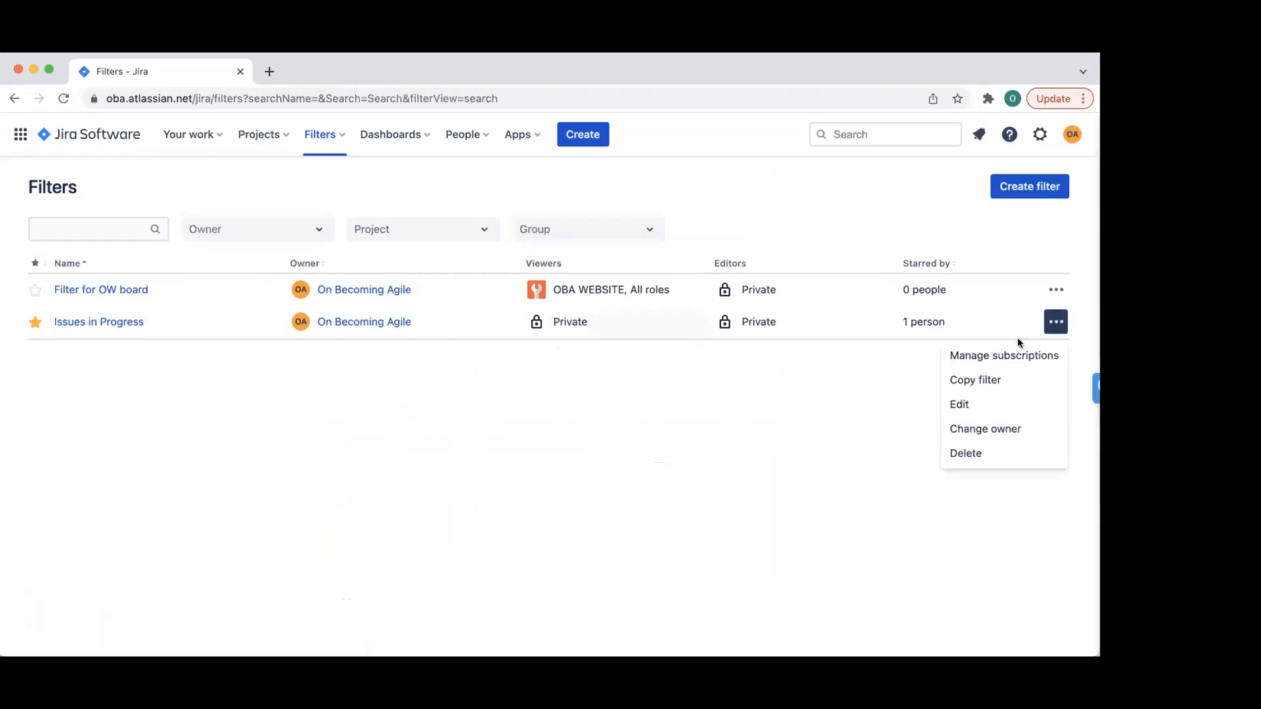
pyautogui.click(971, 403)
pyautogui.click(439, 374)
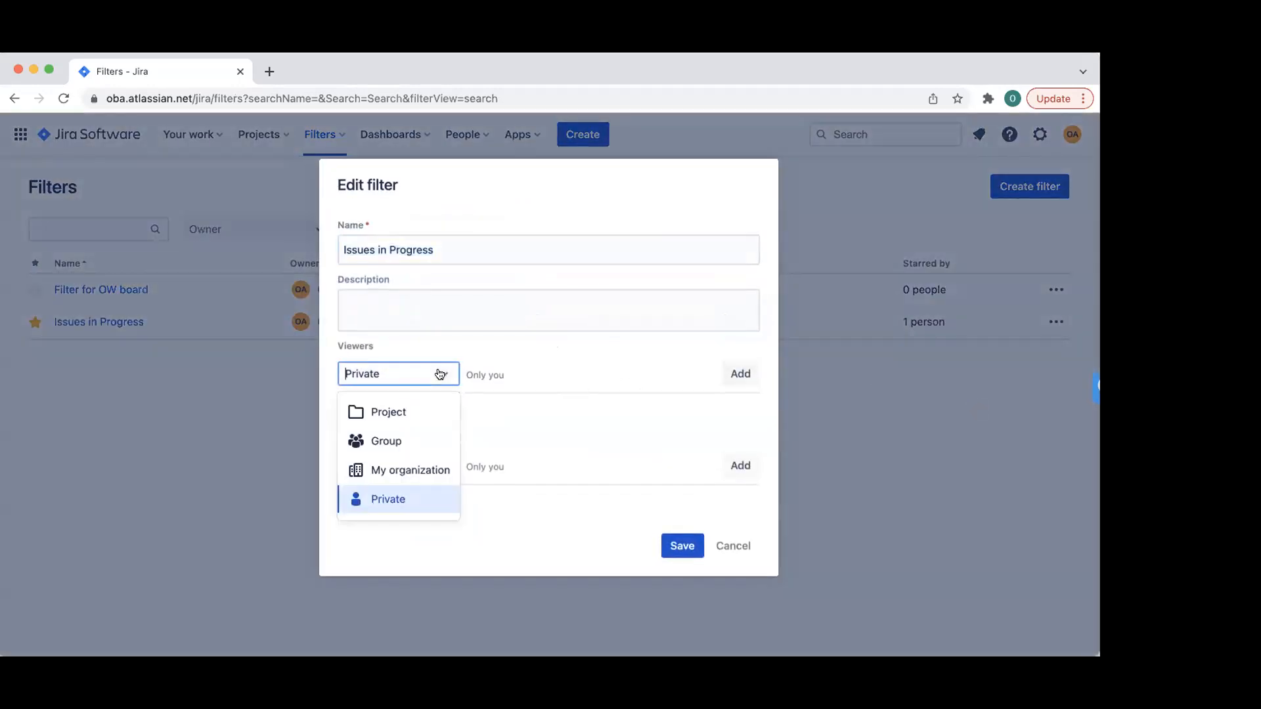
pyautogui.click(415, 407)
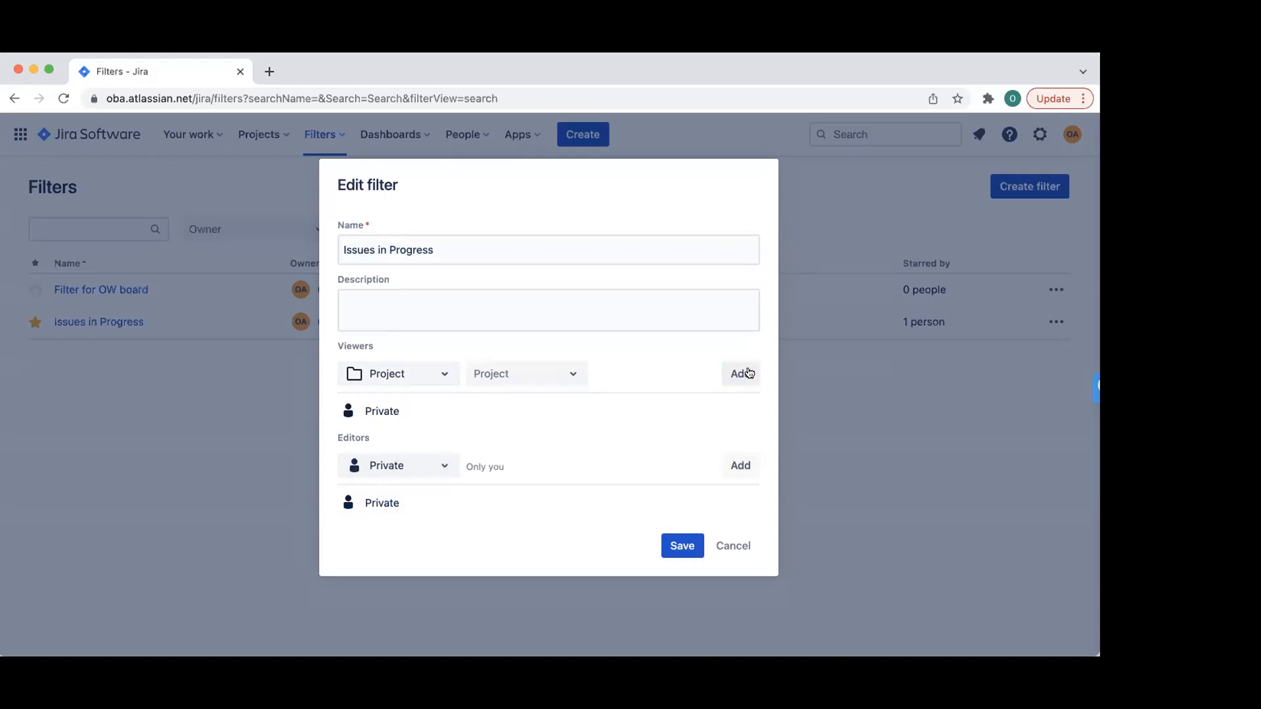
pyautogui.click(444, 464)
pyautogui.click(402, 504)
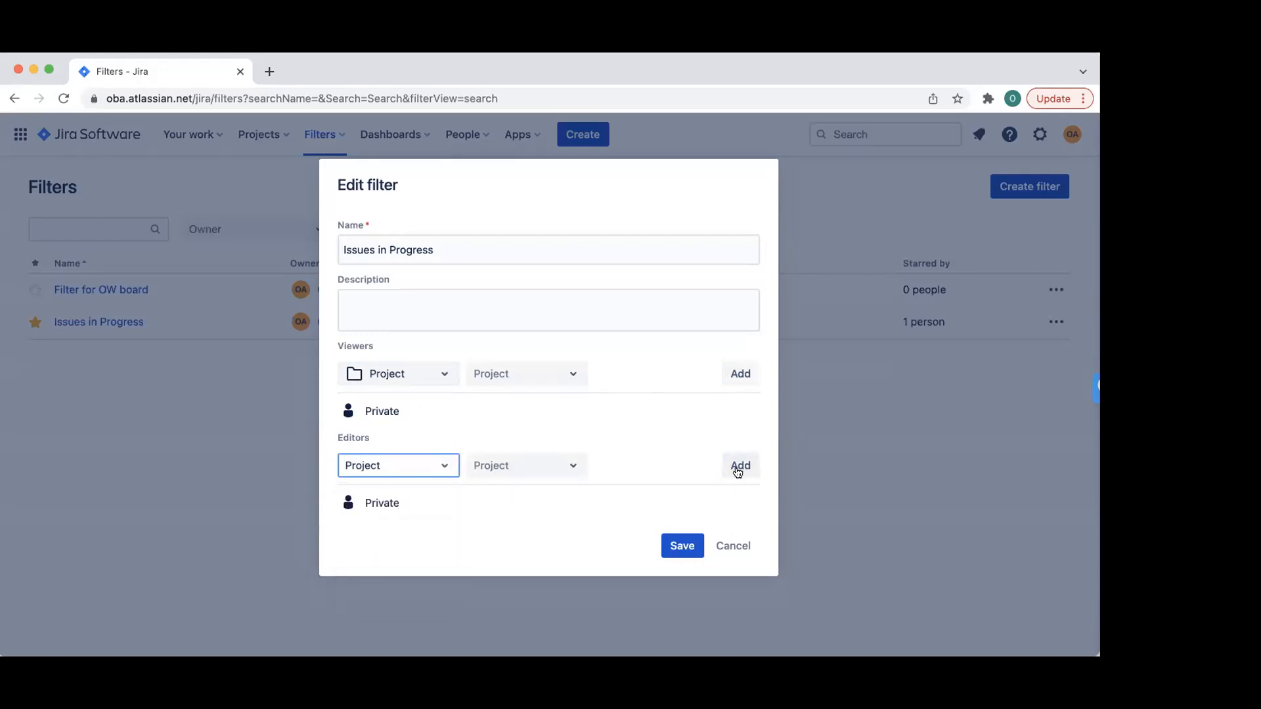
pyautogui.click(414, 377)
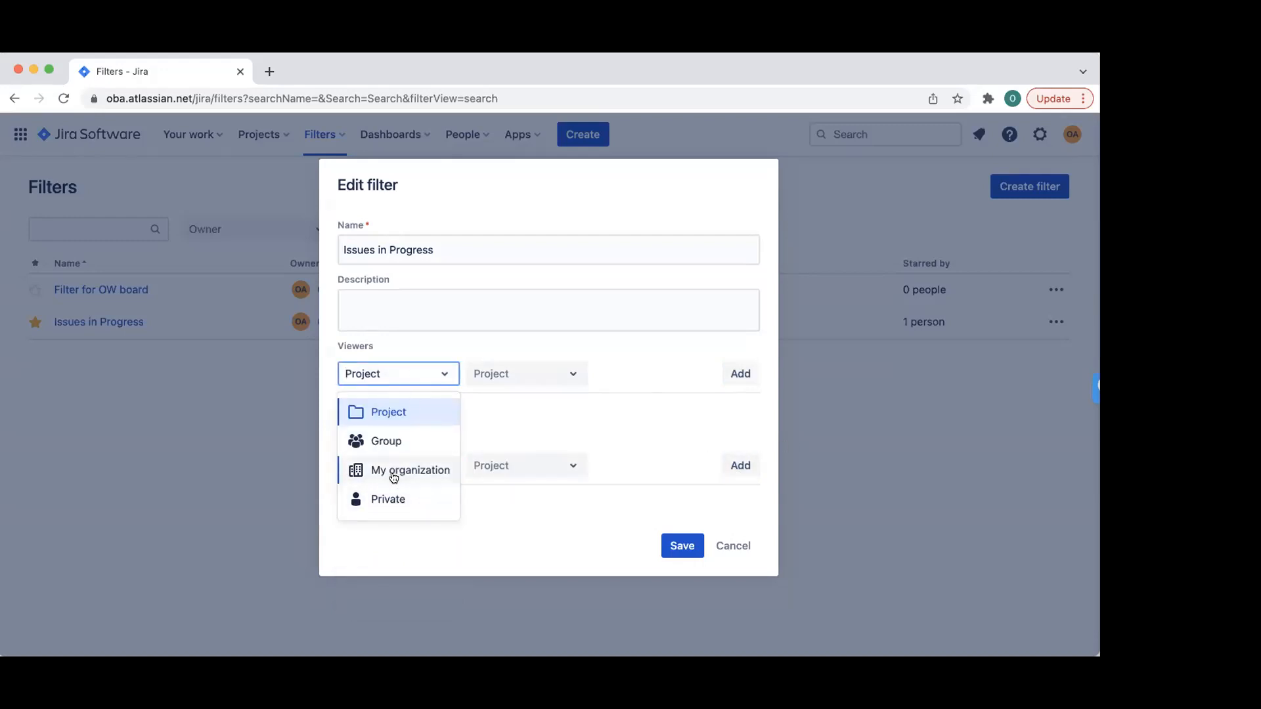
pyautogui.click(397, 474)
pyautogui.click(742, 375)
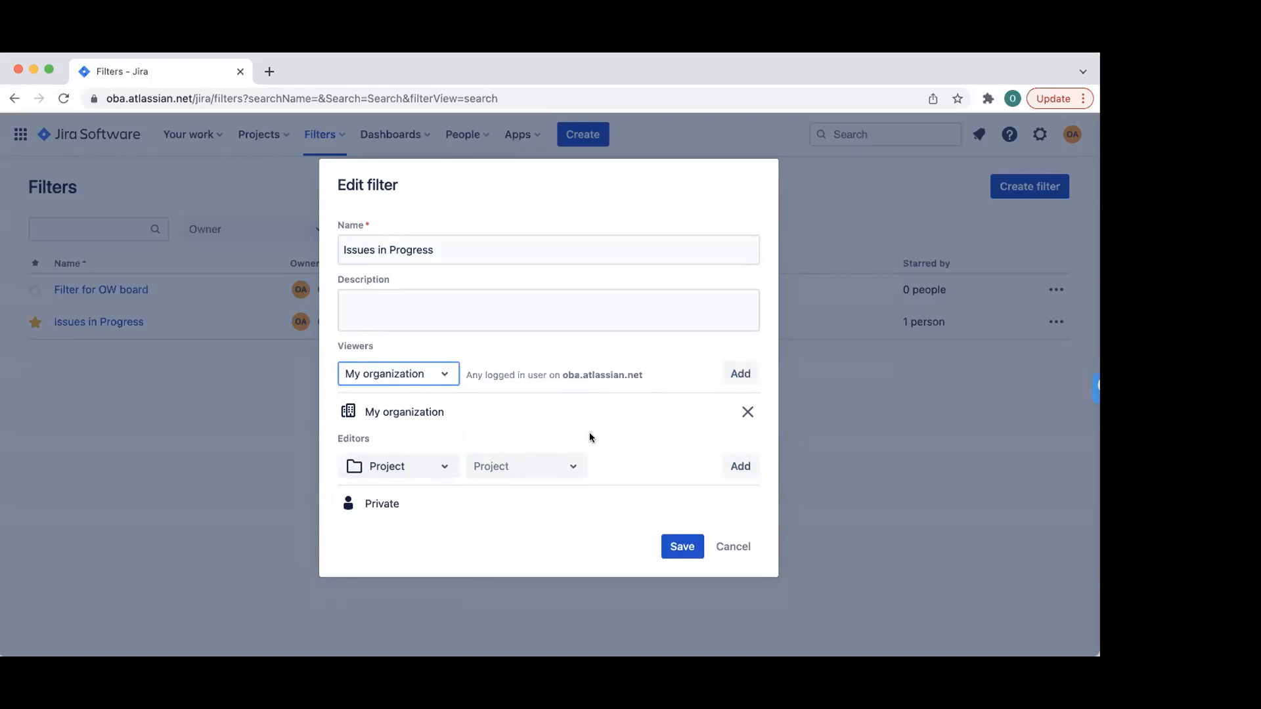
pyautogui.click(449, 465)
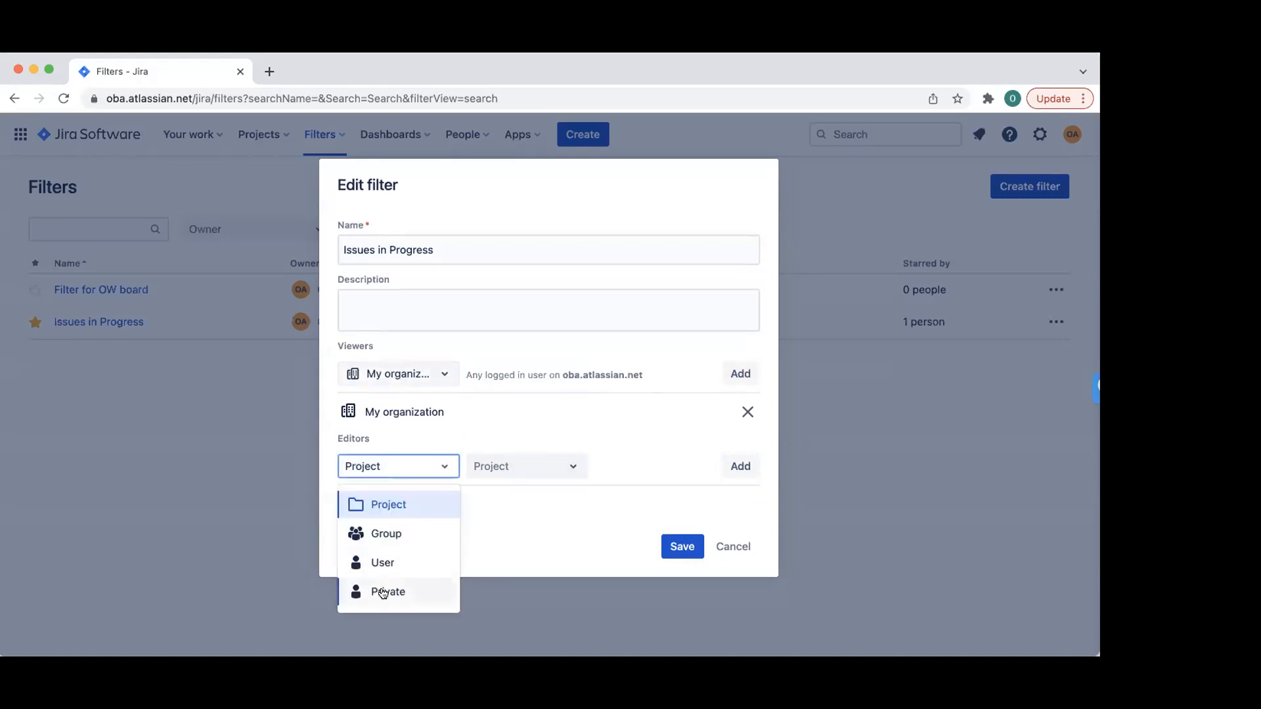
pyautogui.click(391, 534)
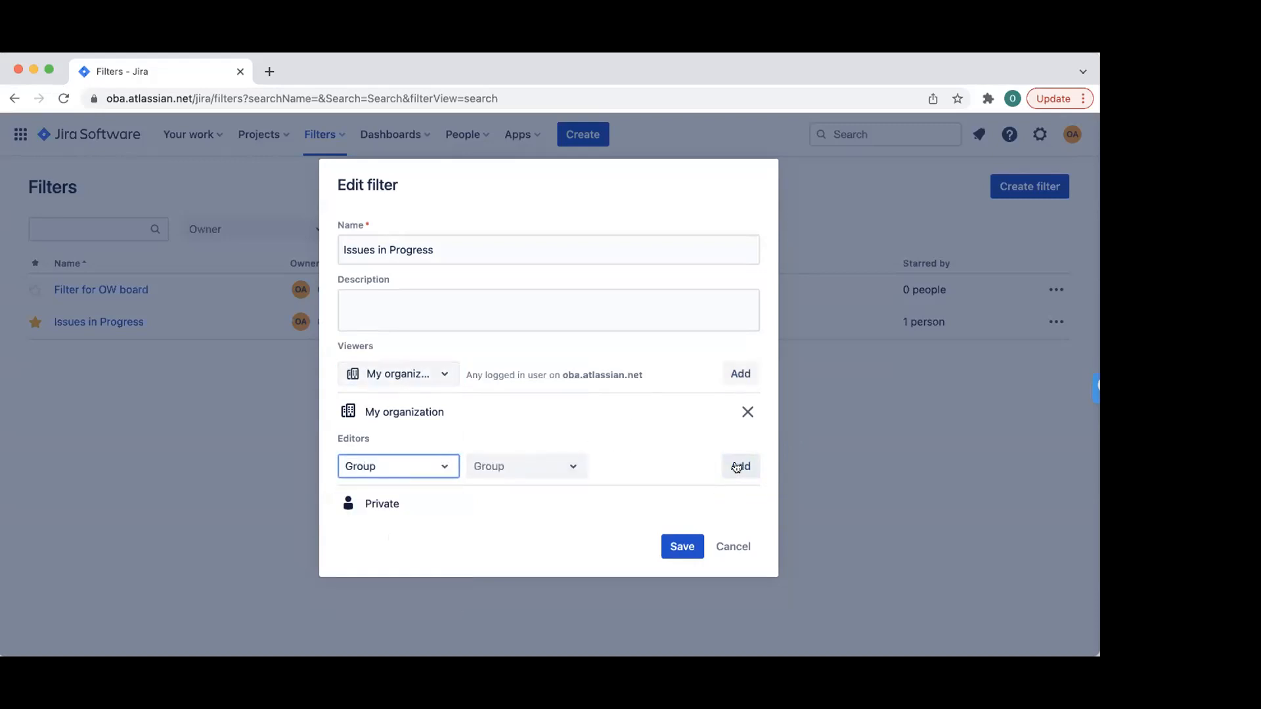
pyautogui.click(678, 550)
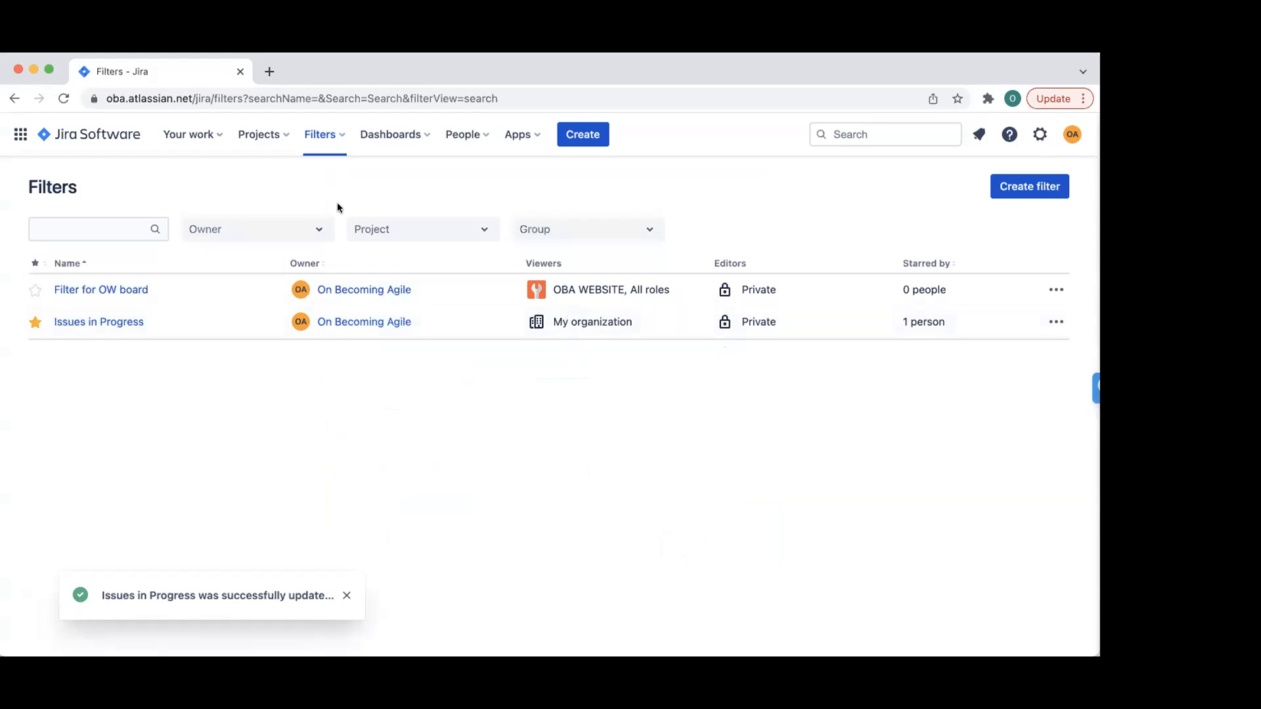
pyautogui.click(416, 131)
# - Open the OBA dashboard, then return to Your work and look at the Projects menu
pyautogui.click(413, 200)
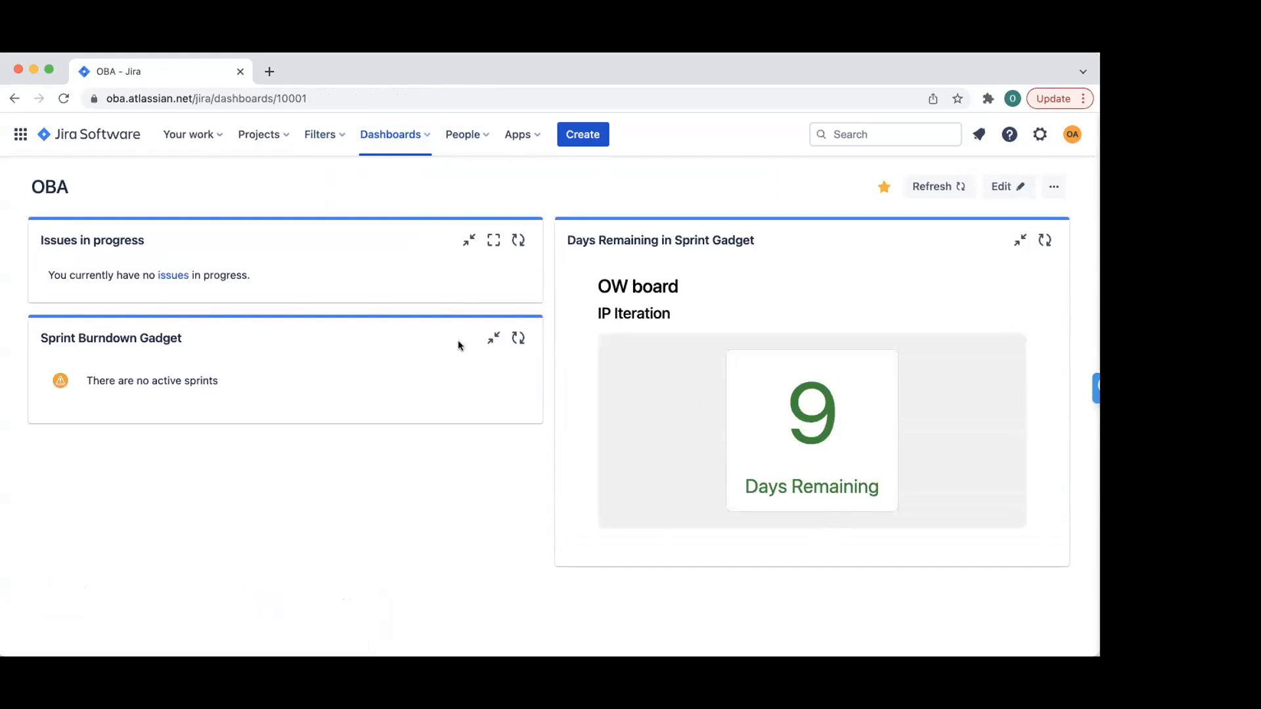
pyautogui.click(117, 139)
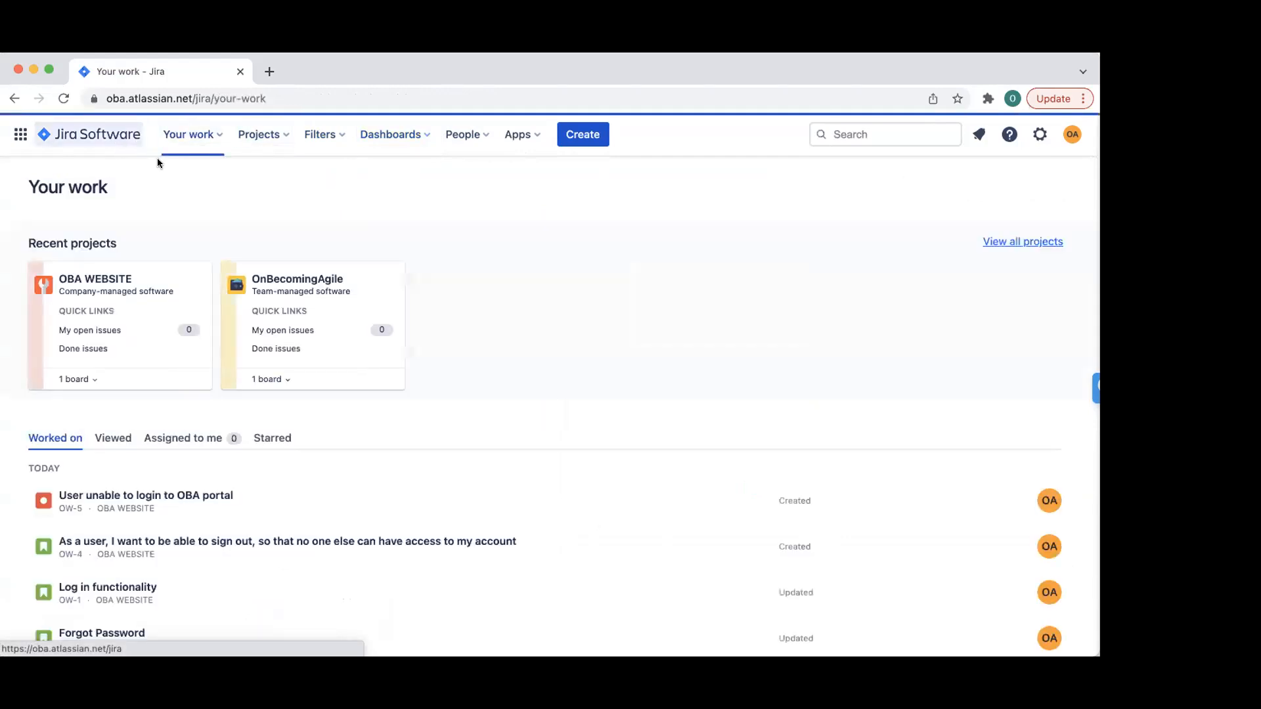
pyautogui.click(209, 130)
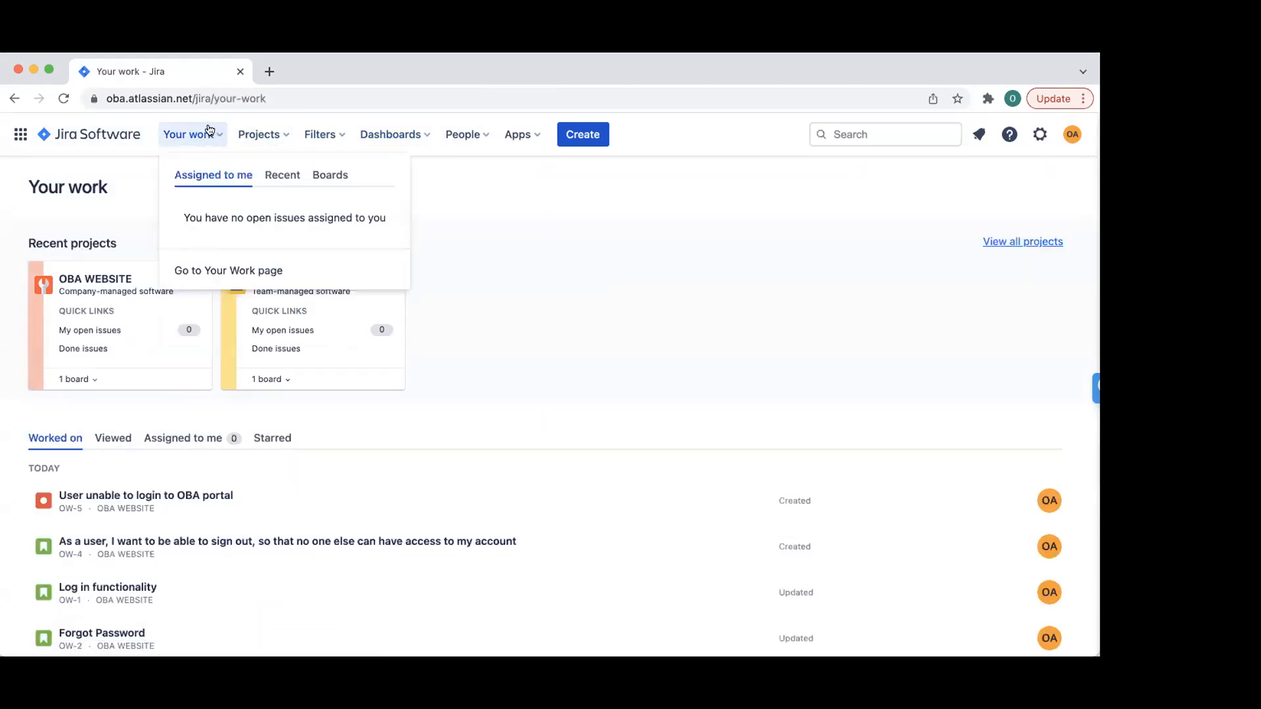
pyautogui.click(266, 135)
pyautogui.click(267, 137)
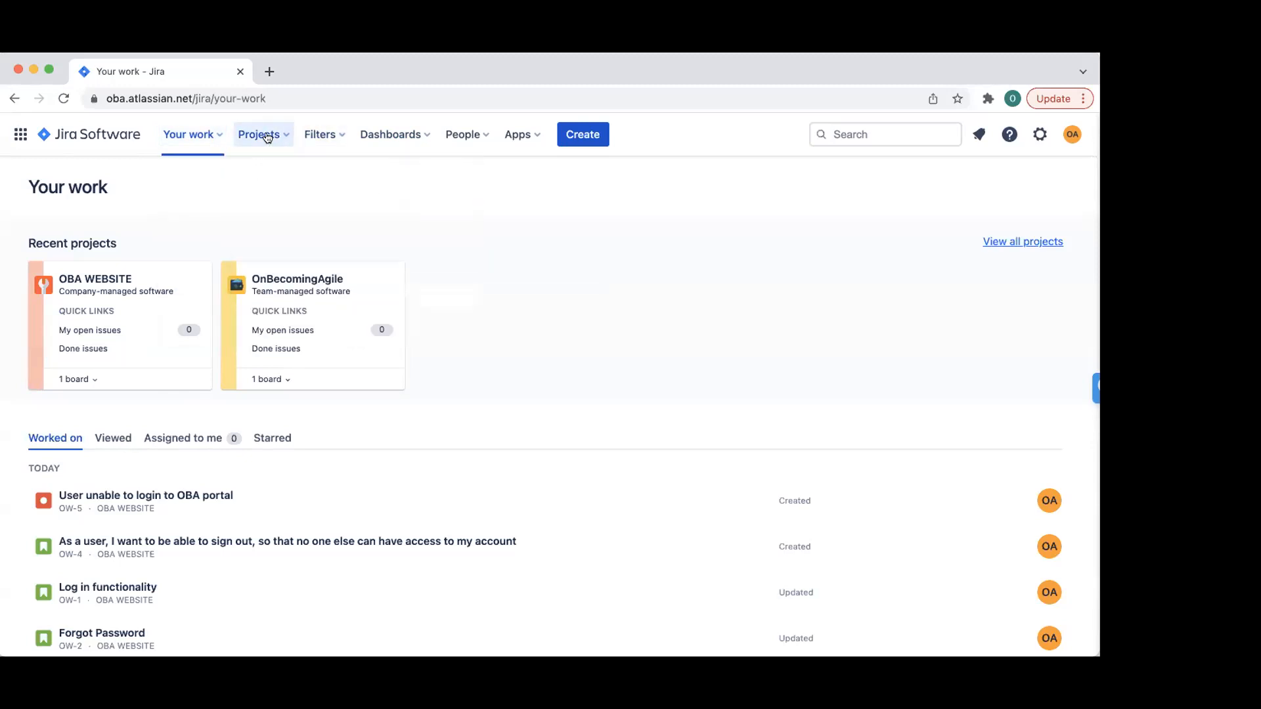
# - Browse the Filters, Projects and Dashboards menus in the top navigation
pyautogui.click(323, 134)
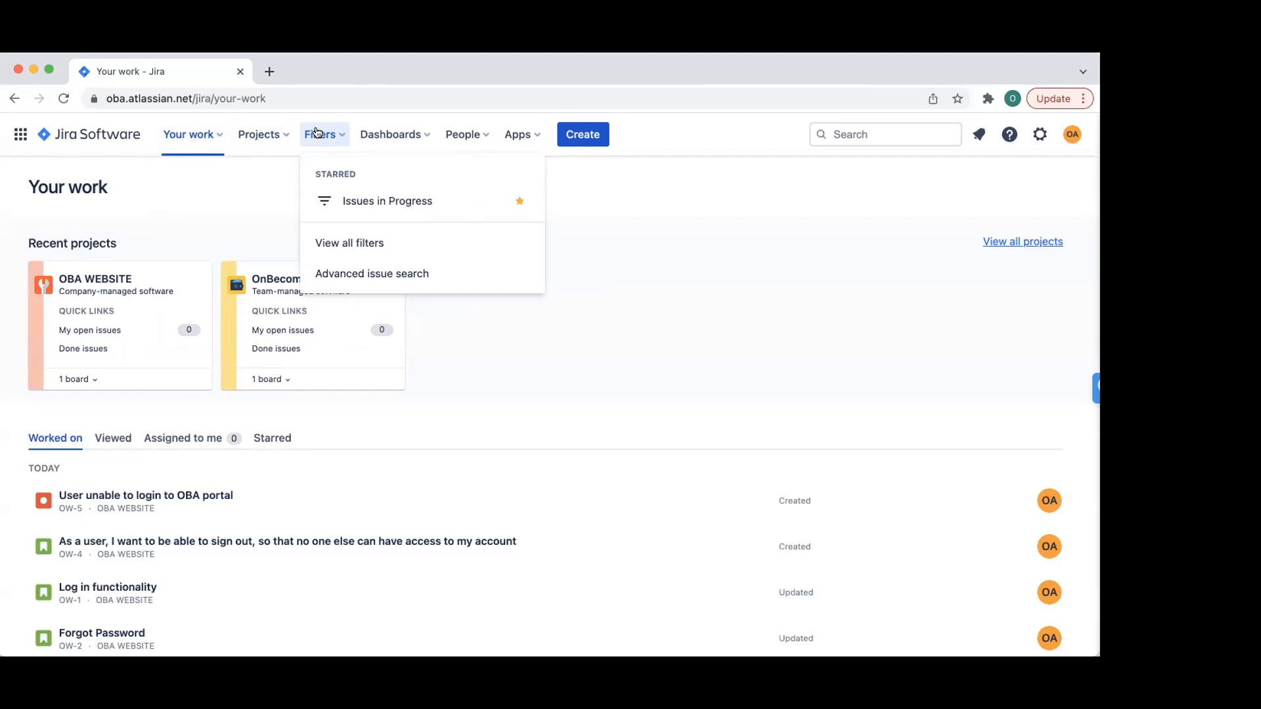
pyautogui.click(316, 132)
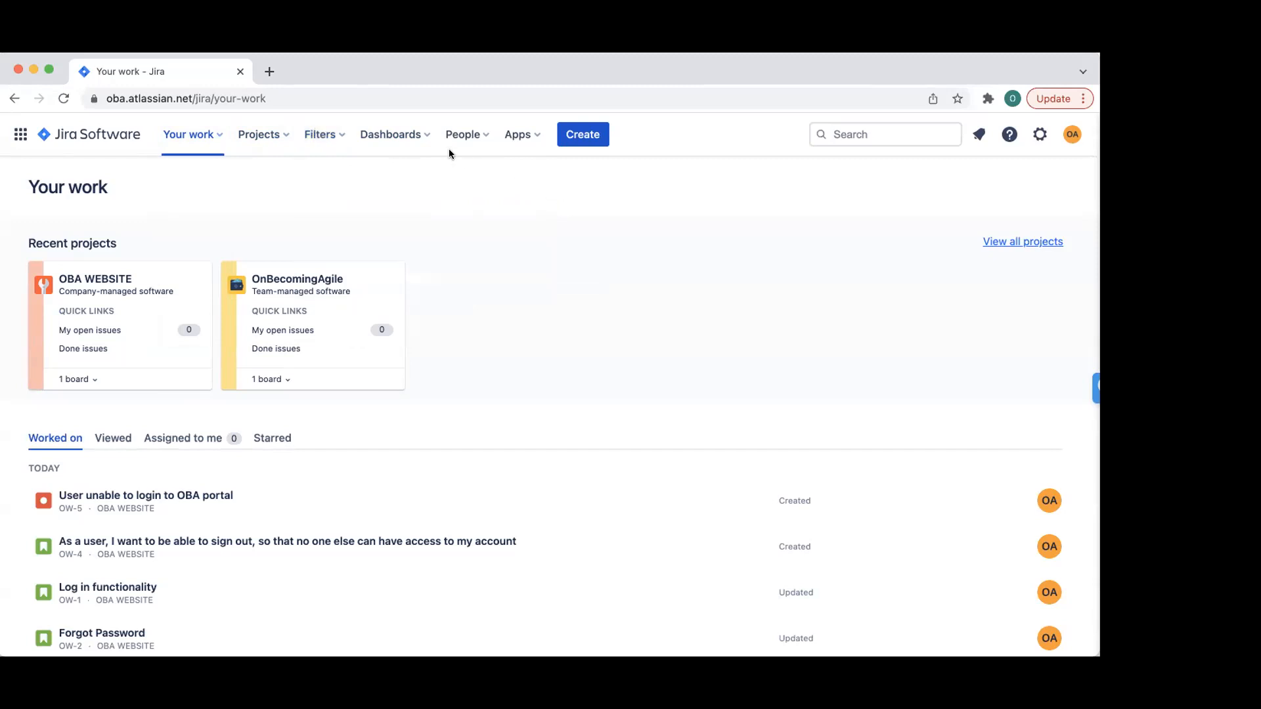
pyautogui.click(261, 133)
pyautogui.click(261, 133)
pyautogui.click(332, 132)
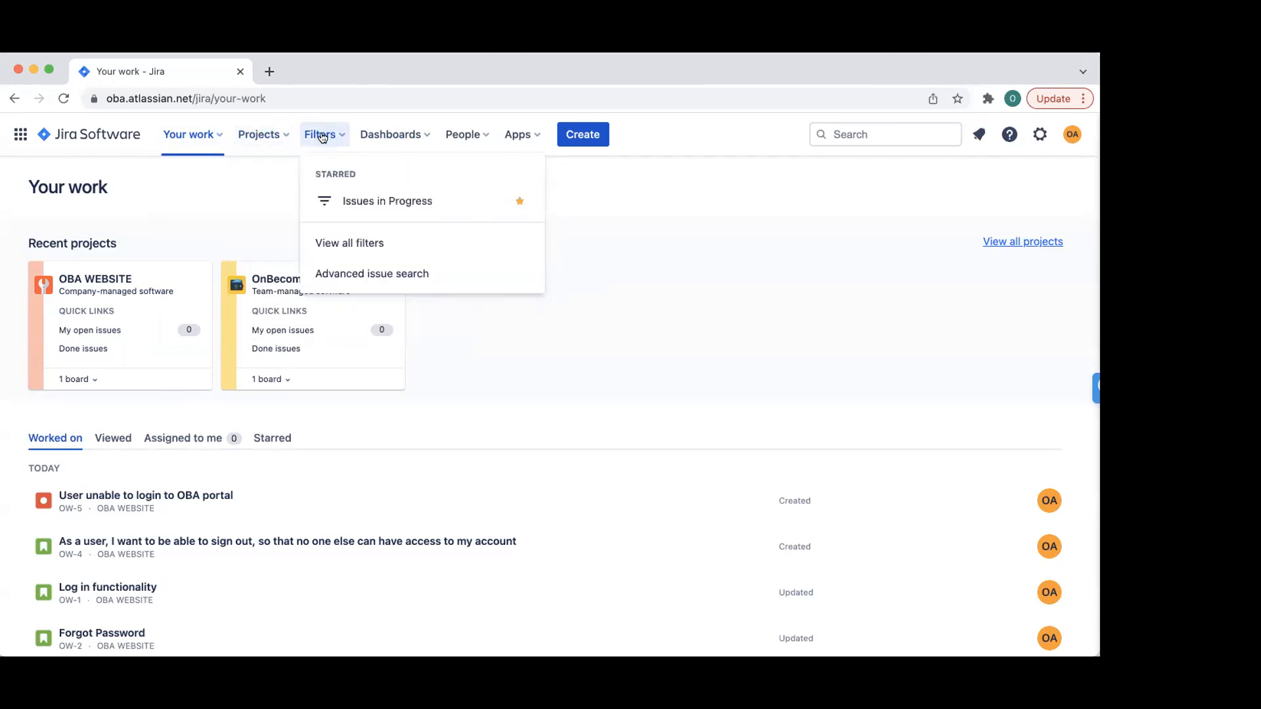
pyautogui.click(394, 135)
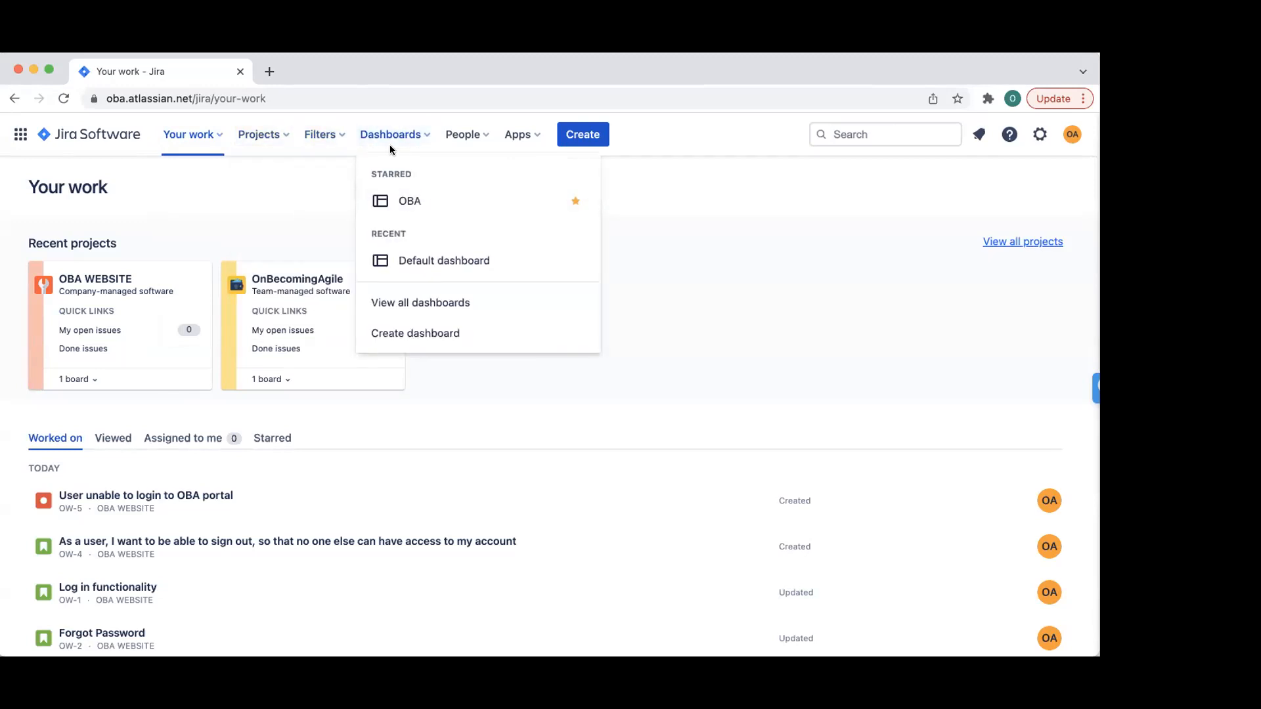
pyautogui.click(392, 138)
# - Start a new team named 'Team Avengers' from the People menu
pyautogui.click(467, 135)
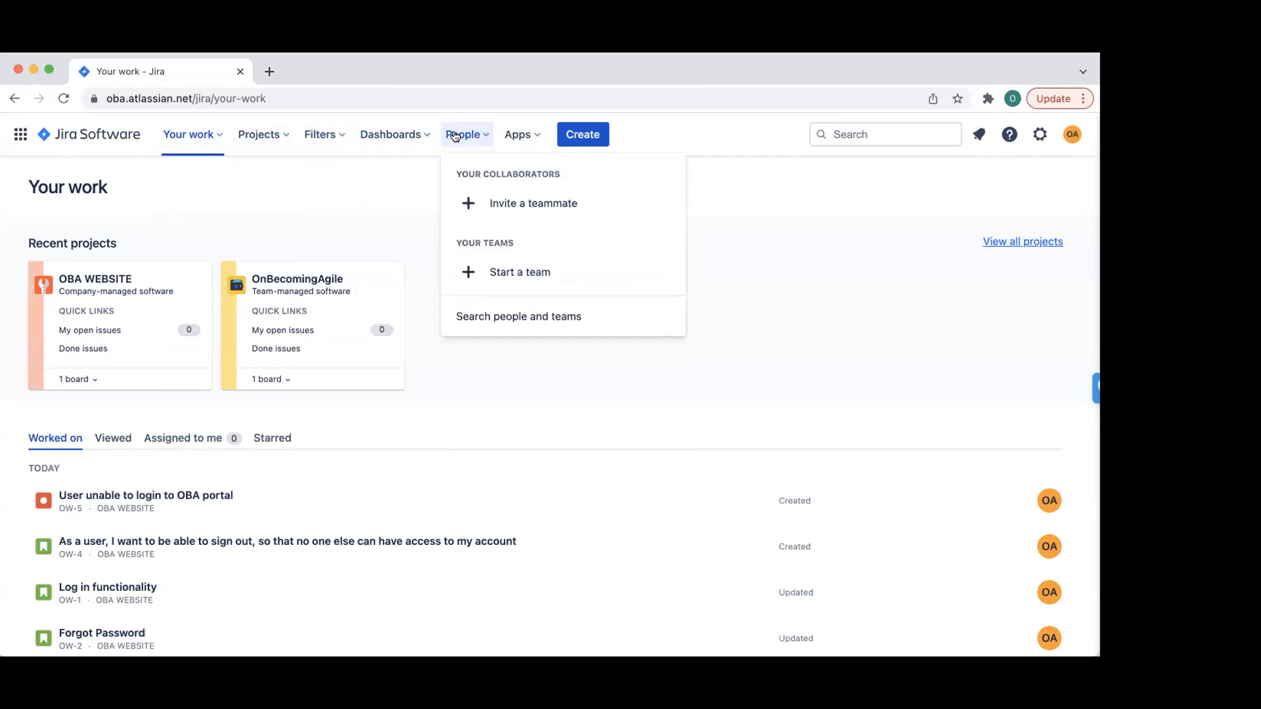
pyautogui.click(517, 265)
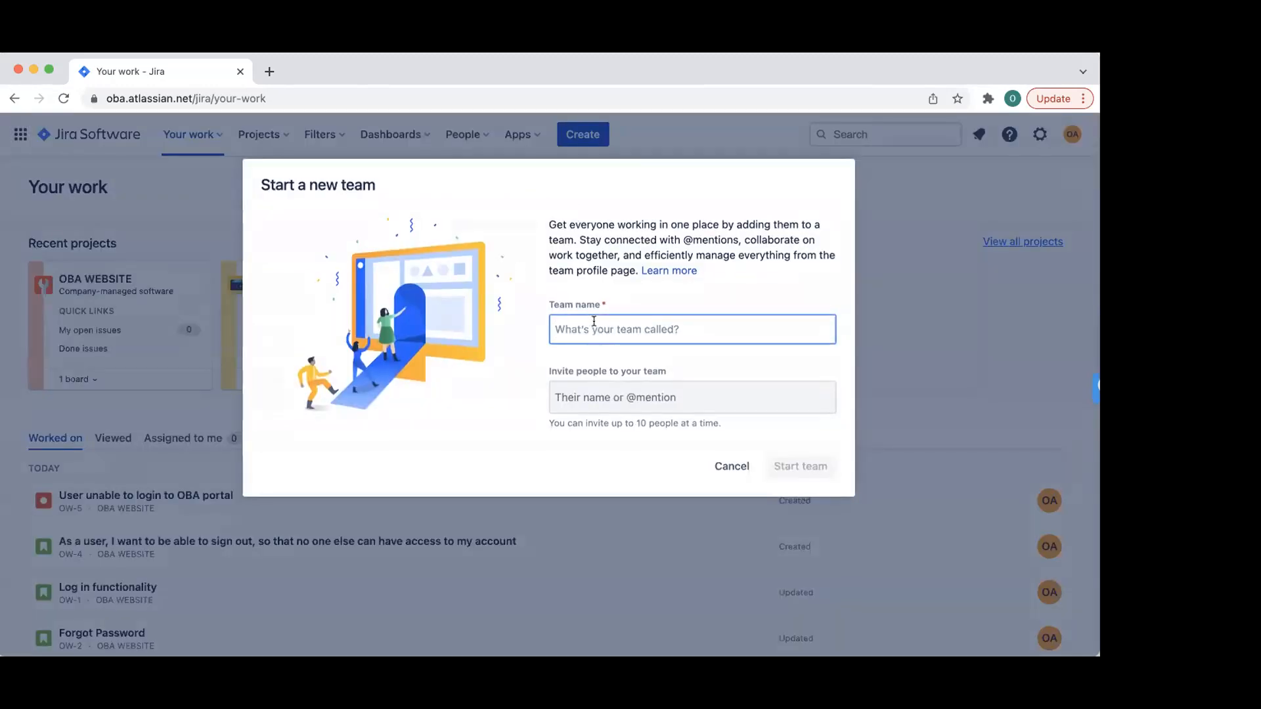
pyautogui.write('Team Avengers')
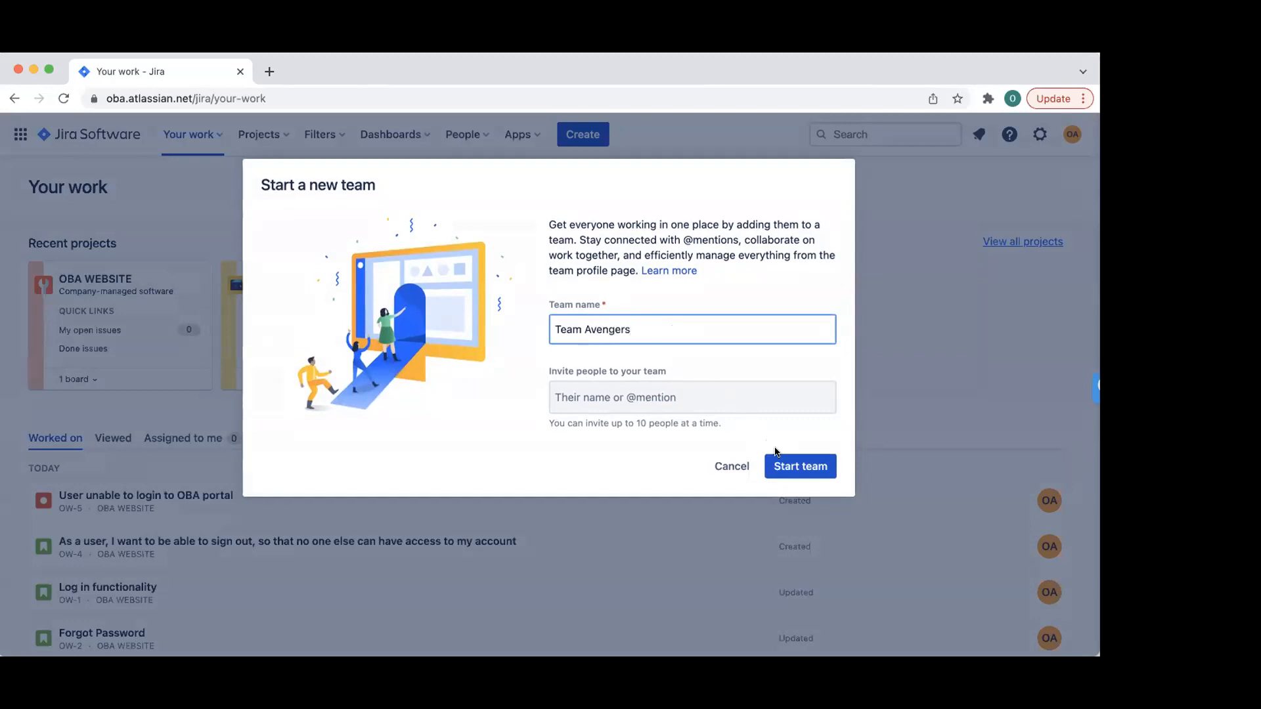
pyautogui.click(778, 456)
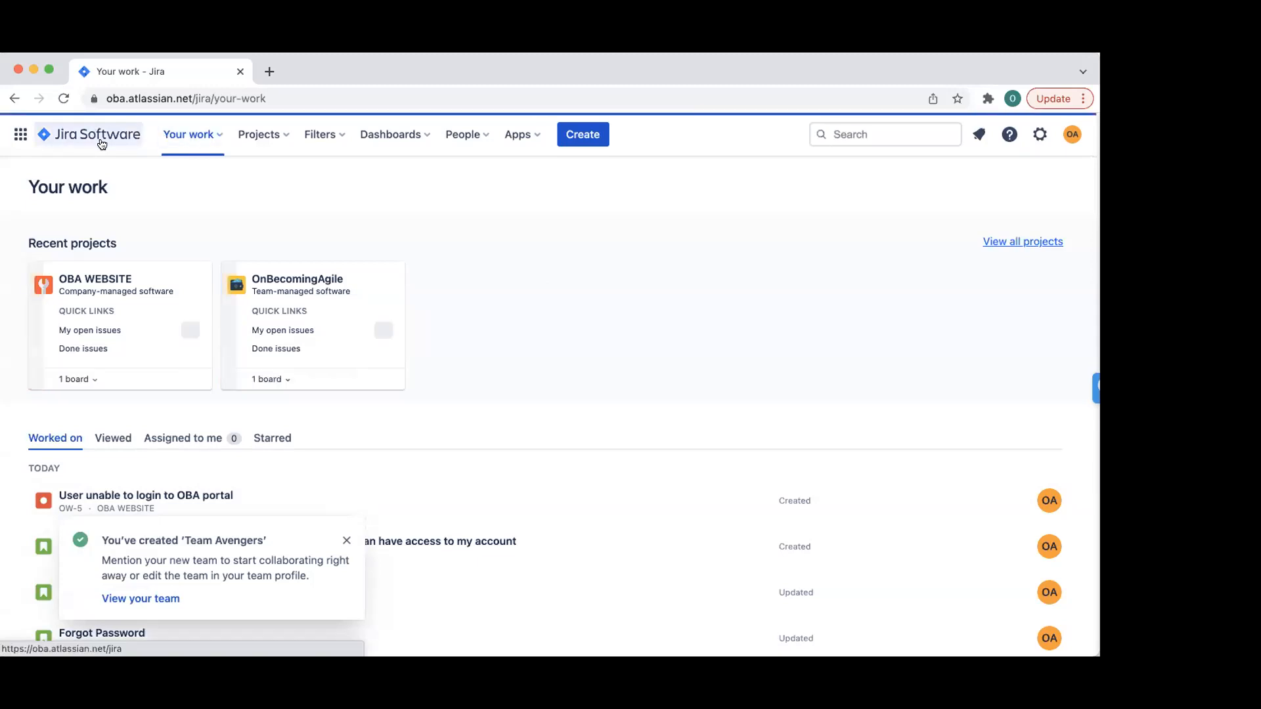
pyautogui.click(198, 136)
pyautogui.click(259, 134)
# - Open OW-3 Update Password in the OBA WEBSITE project, expand More fields, and open Configure
pyautogui.click(327, 200)
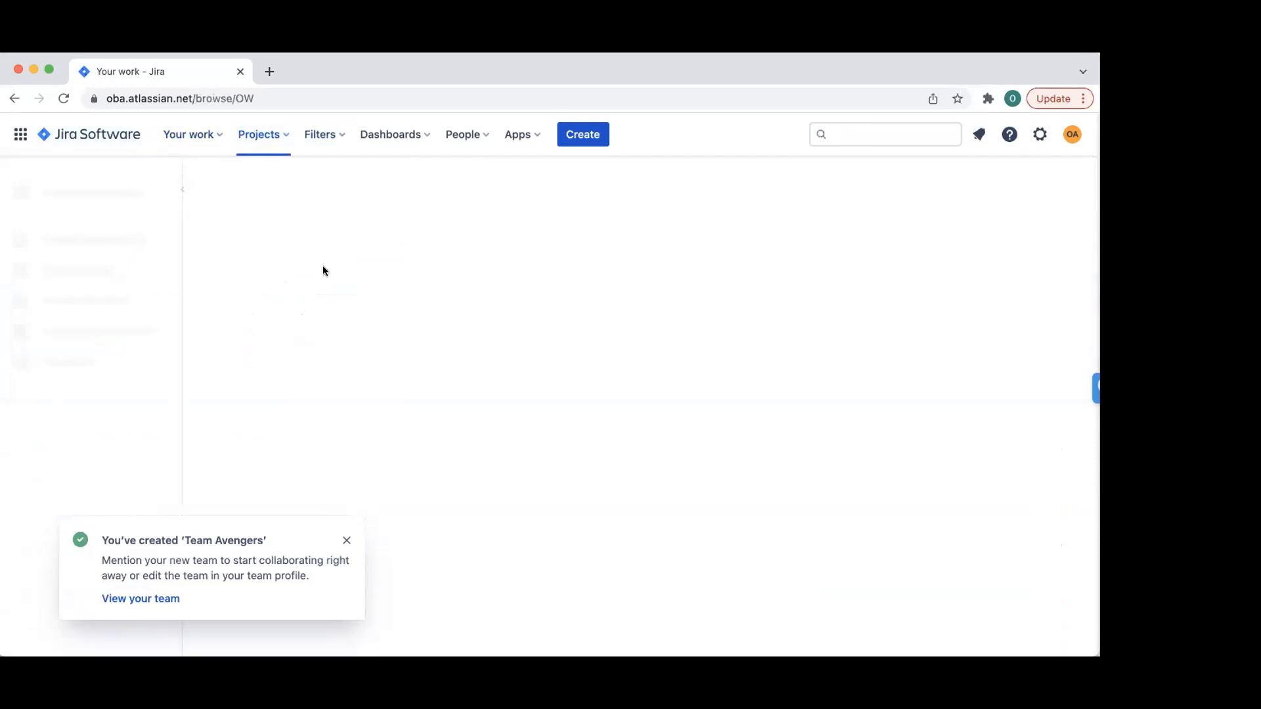
pyautogui.click(345, 543)
pyautogui.click(571, 383)
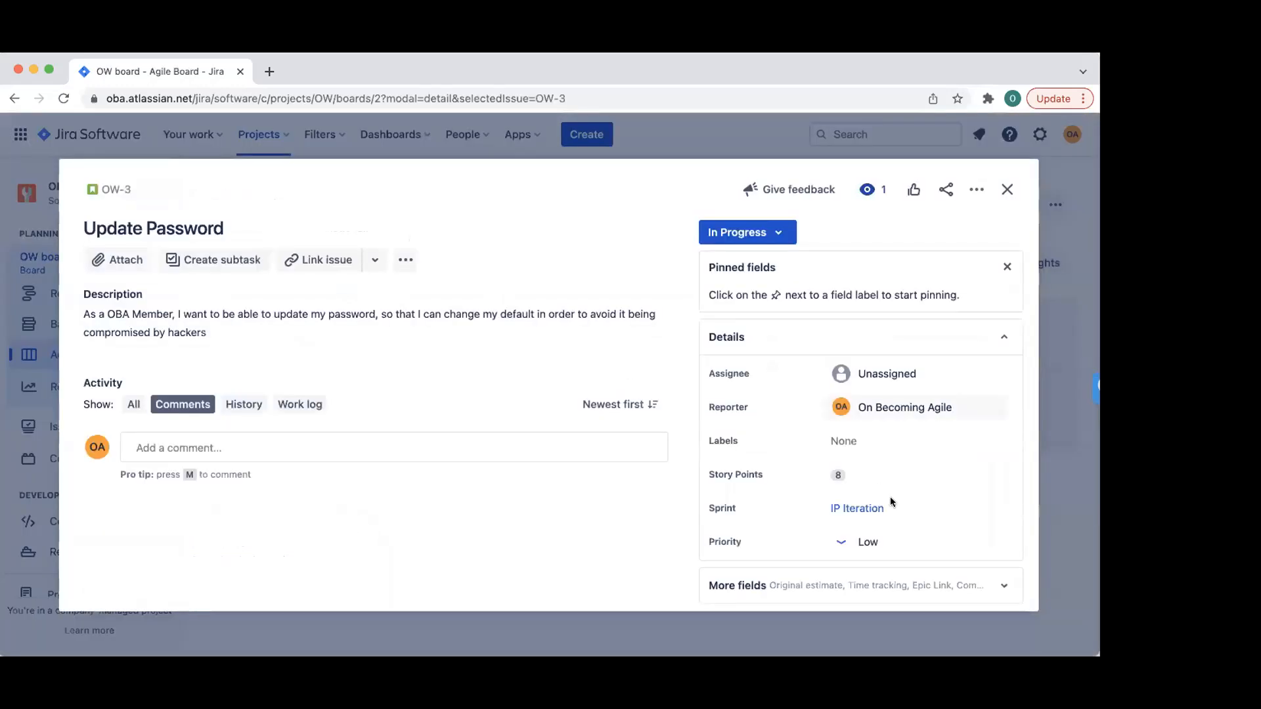
pyautogui.scroll(-2, 858, 408)
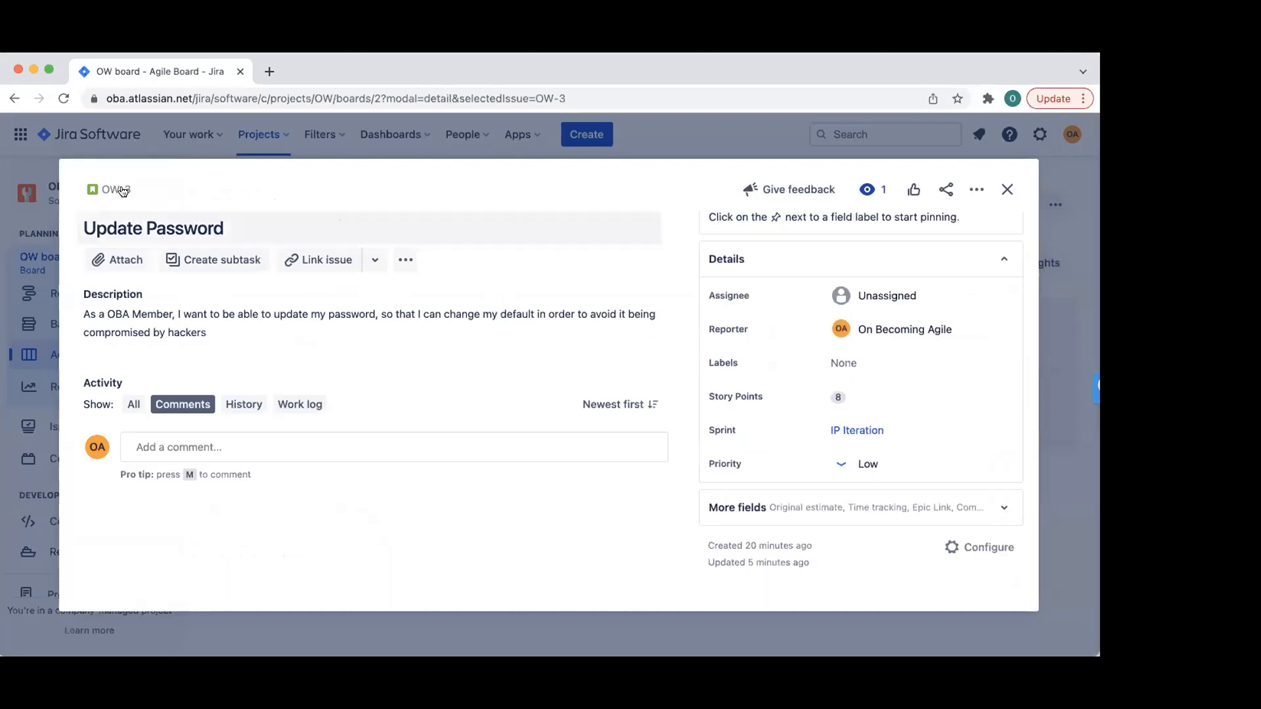
pyautogui.click(841, 509)
pyautogui.scroll(-4, 843, 506)
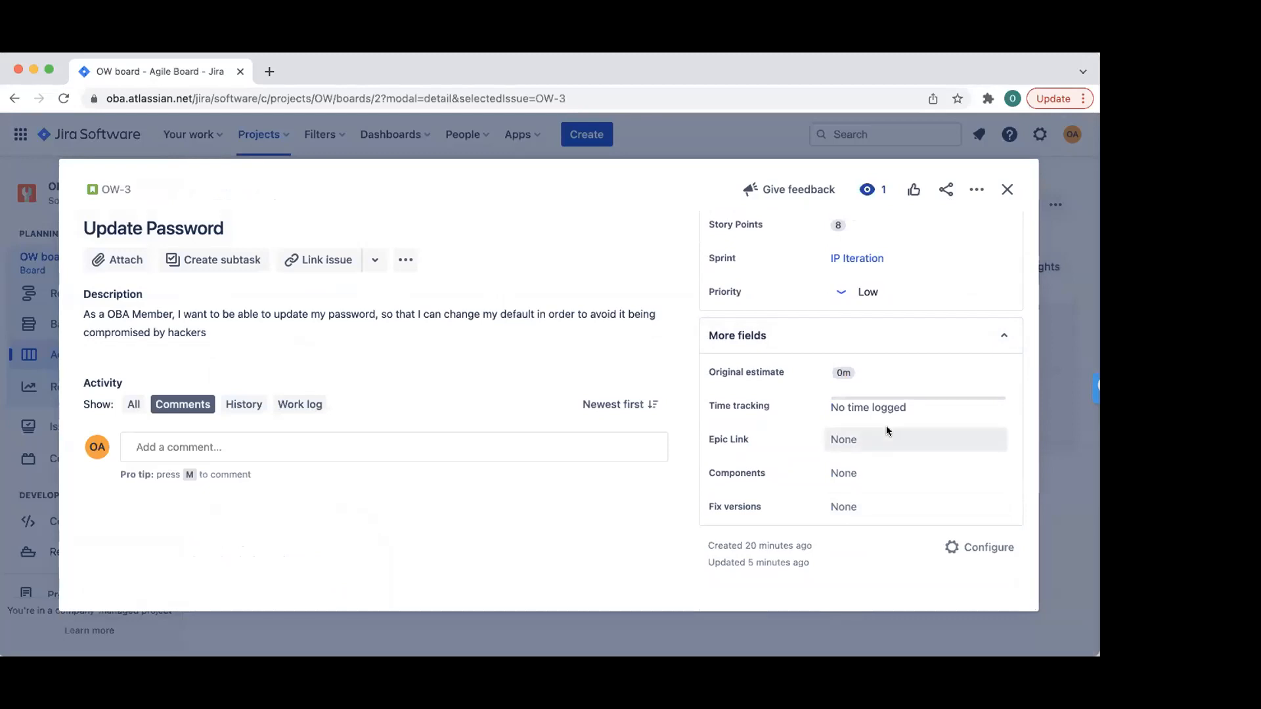
pyautogui.click(957, 547)
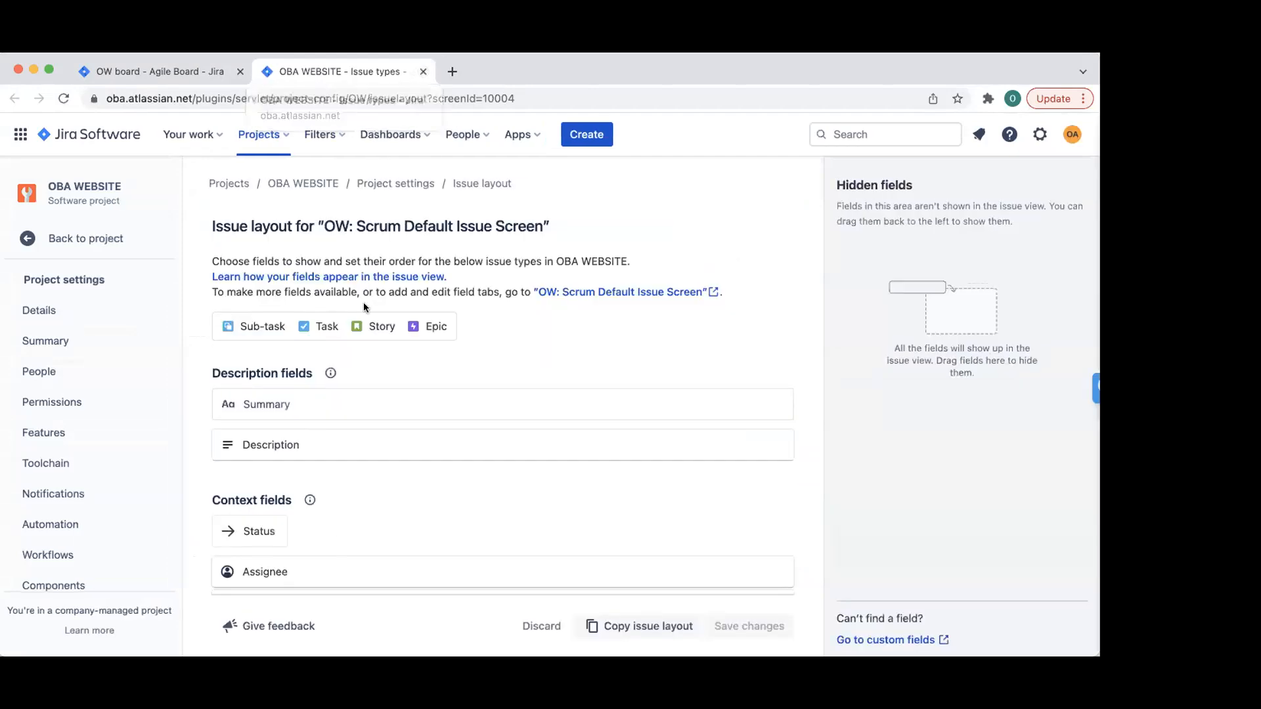
# - Show the OBA WEBSITE workflows settings with the OW Software Simplified Workflow Scheme
pyautogui.scroll(-3, 324, 386)
pyautogui.scroll(-5, 337, 412)
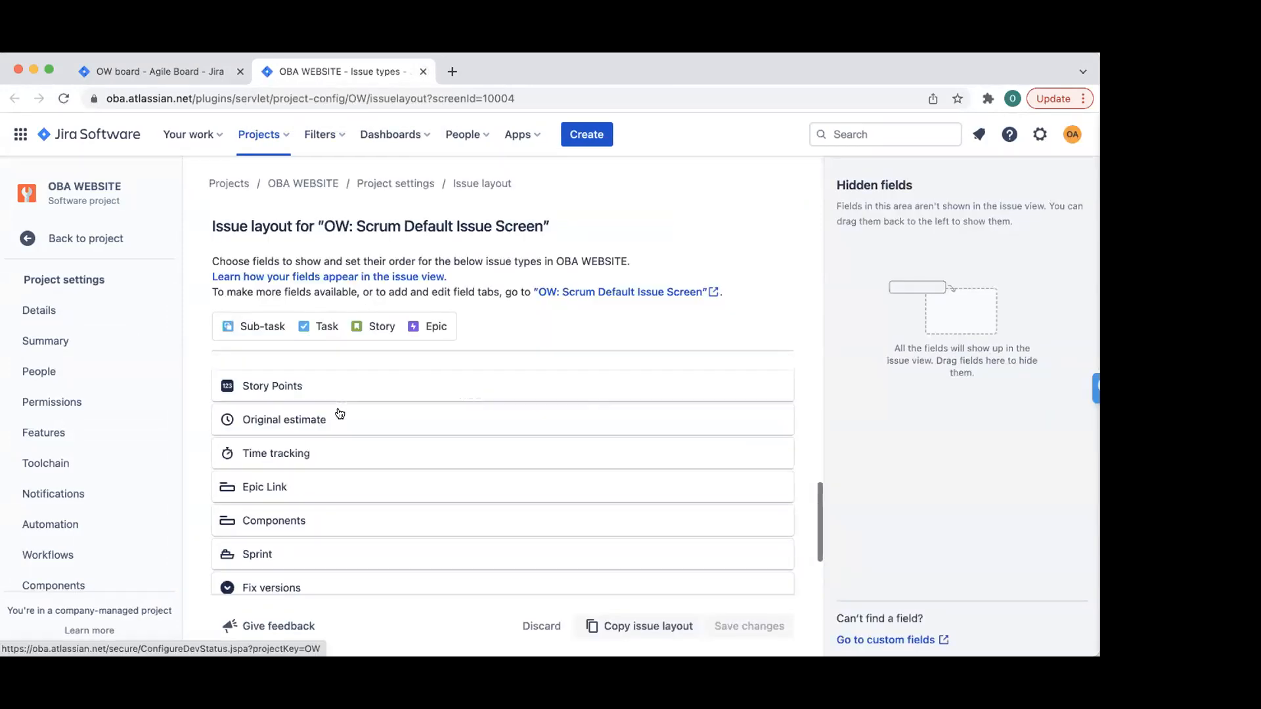
pyautogui.scroll(3, 336, 411)
pyautogui.scroll(8, 336, 412)
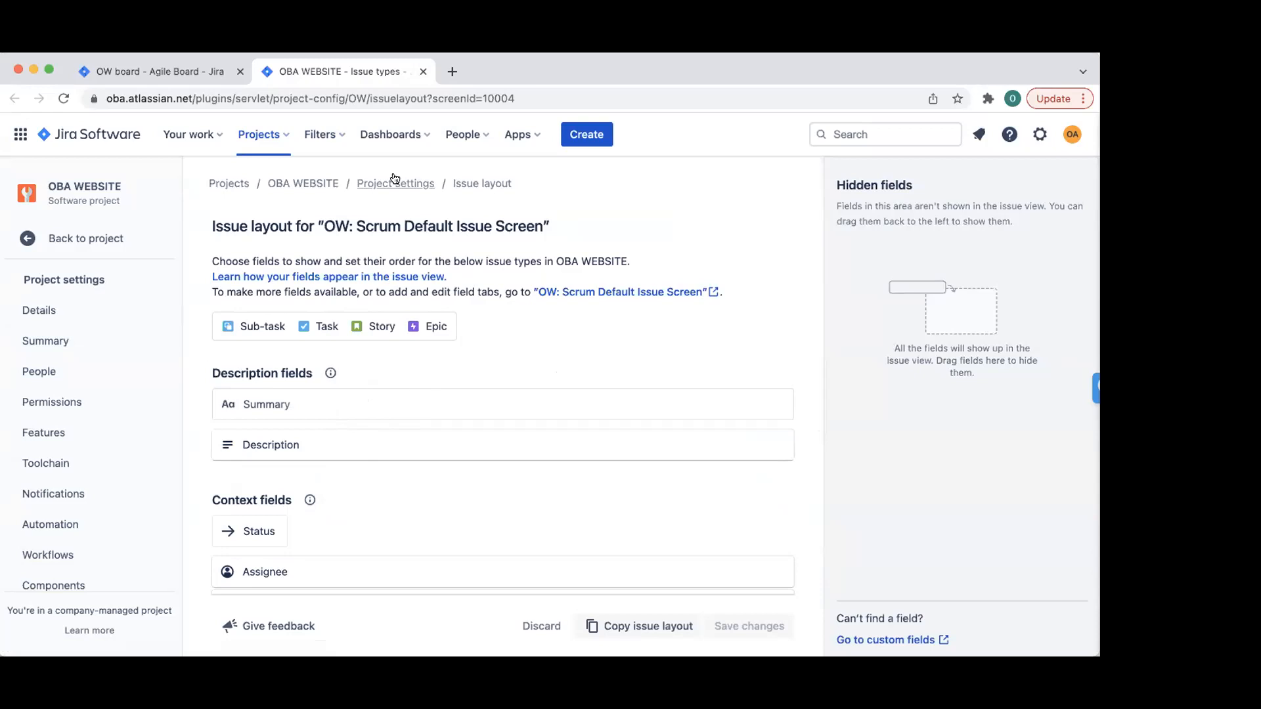
pyautogui.scroll(-2, 74, 442)
pyautogui.scroll(-1, 74, 442)
pyautogui.click(49, 454)
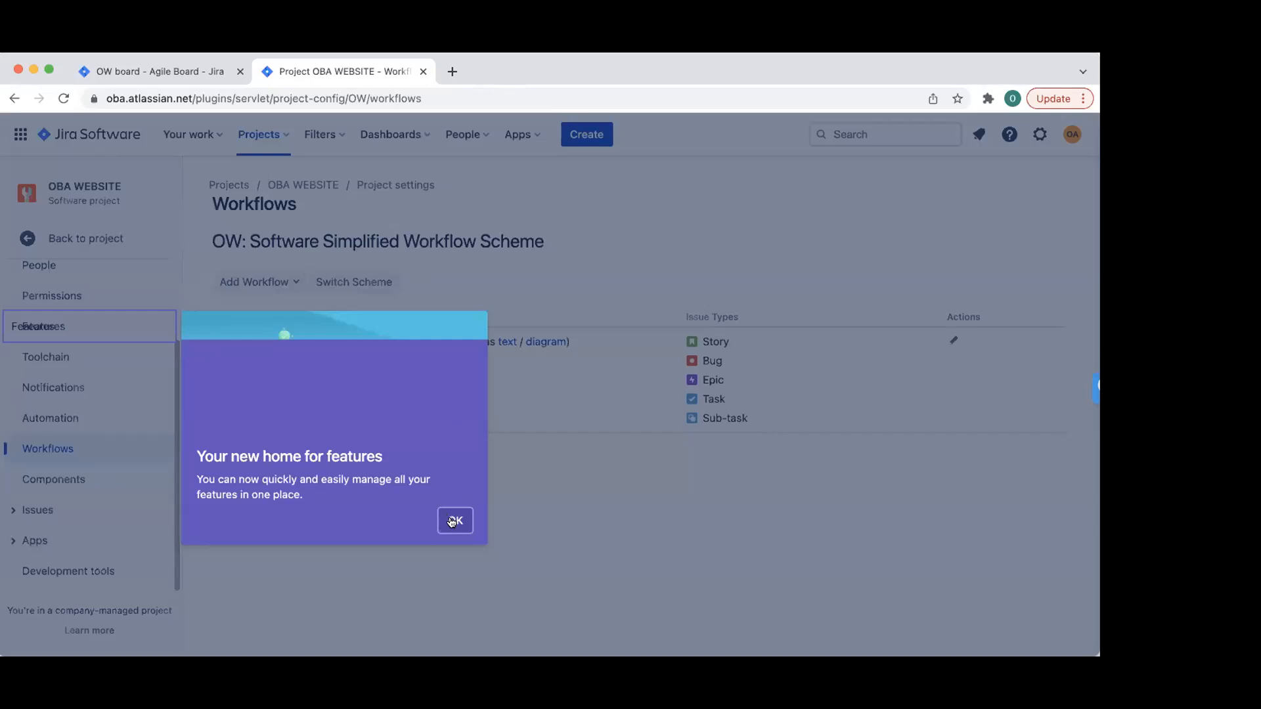
pyautogui.click(453, 522)
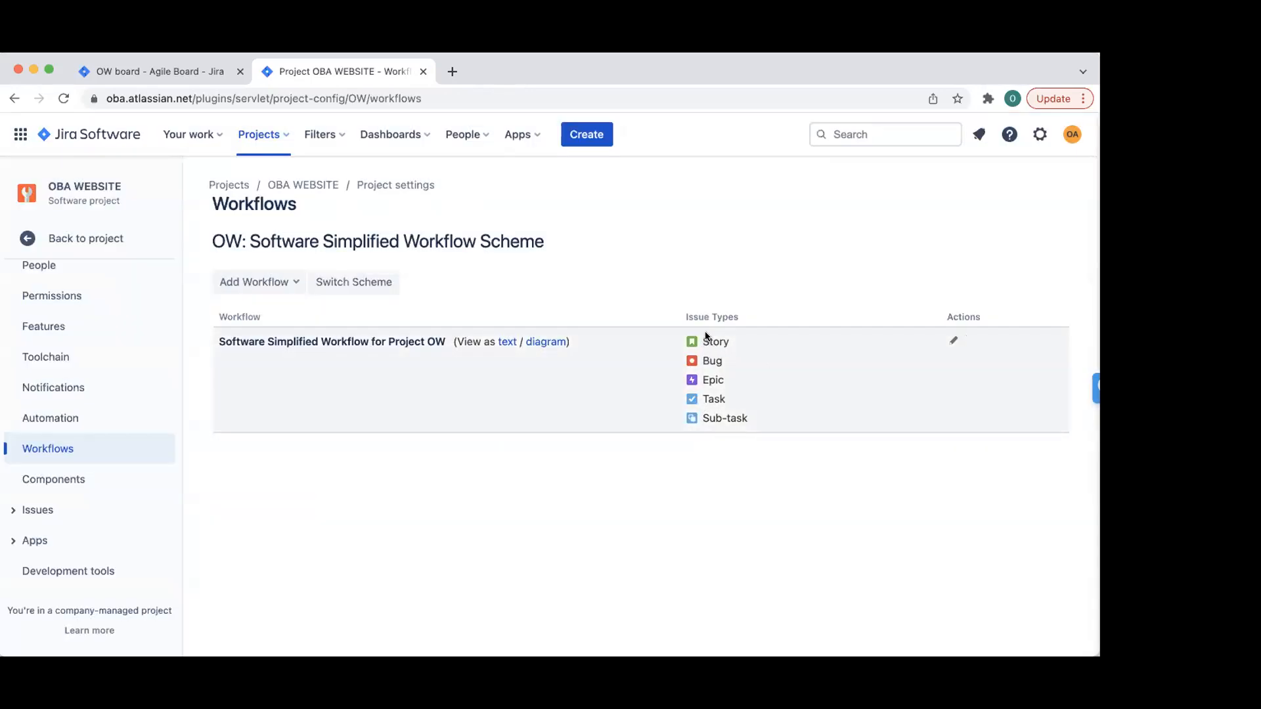
pyautogui.click(281, 276)
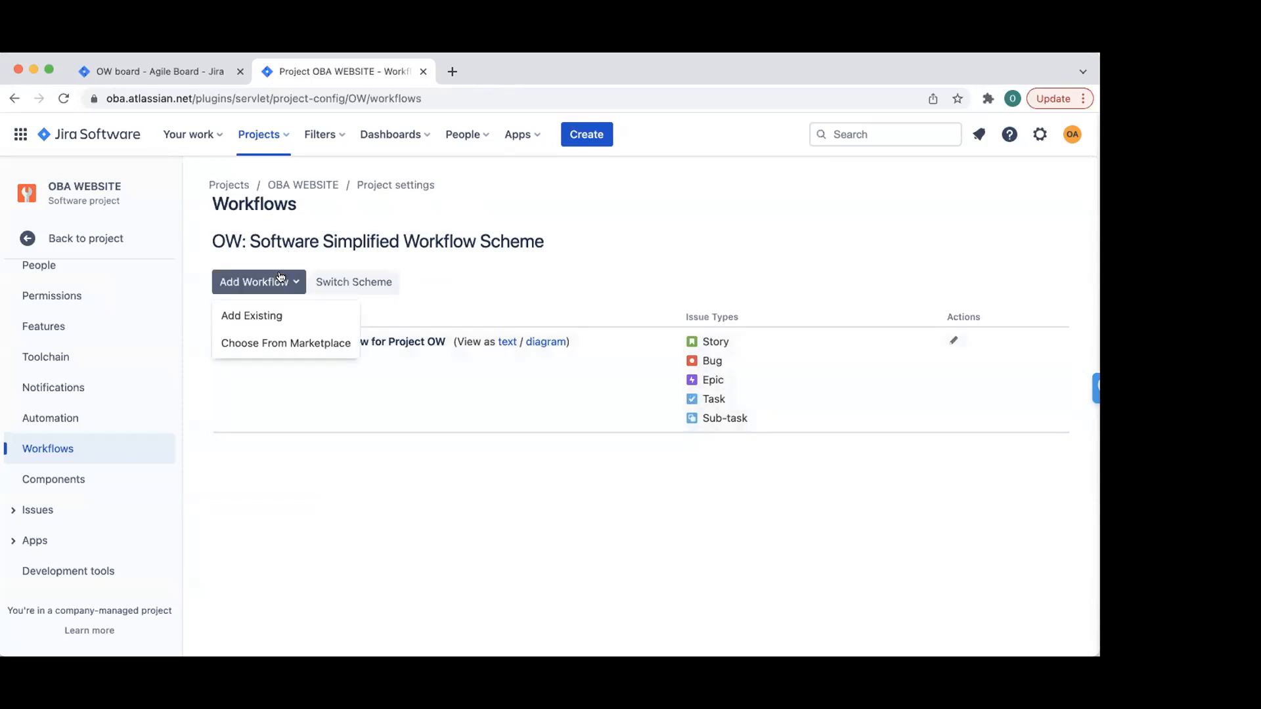
pyautogui.click(752, 348)
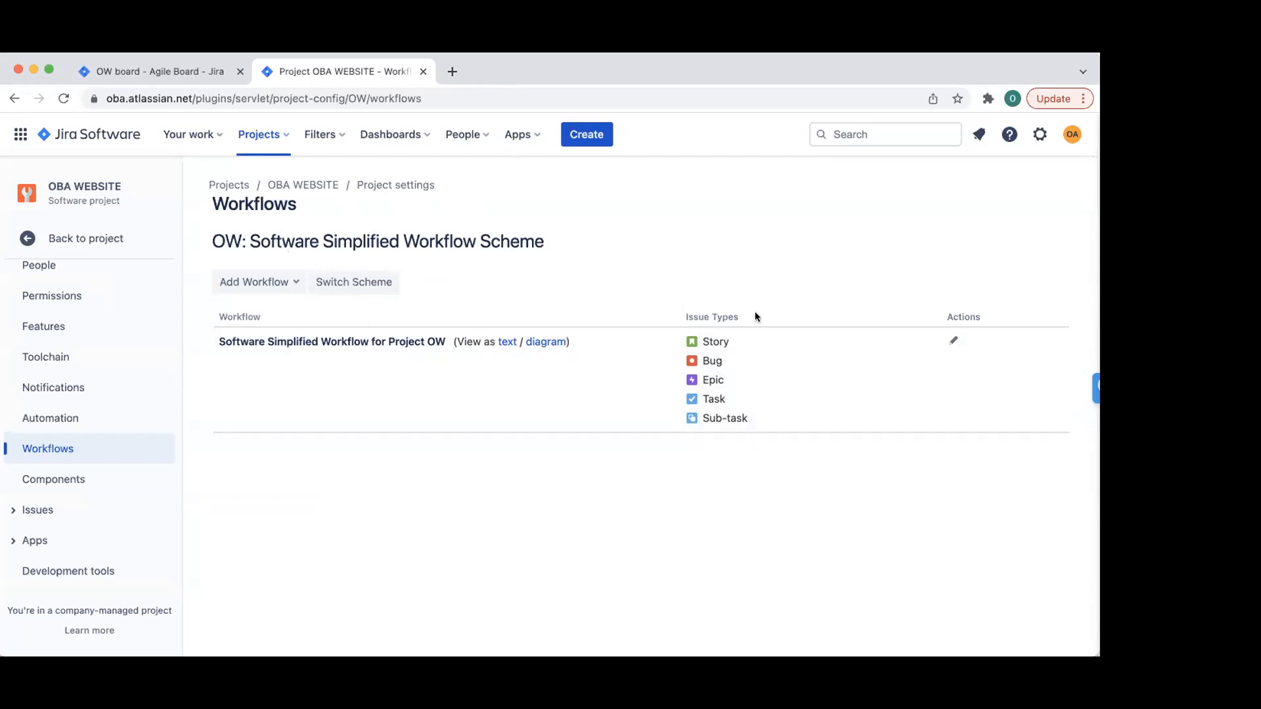
# - Edit a draft of the OW workflow, moving the DONE status below IN PROGRESS
pyautogui.click(955, 342)
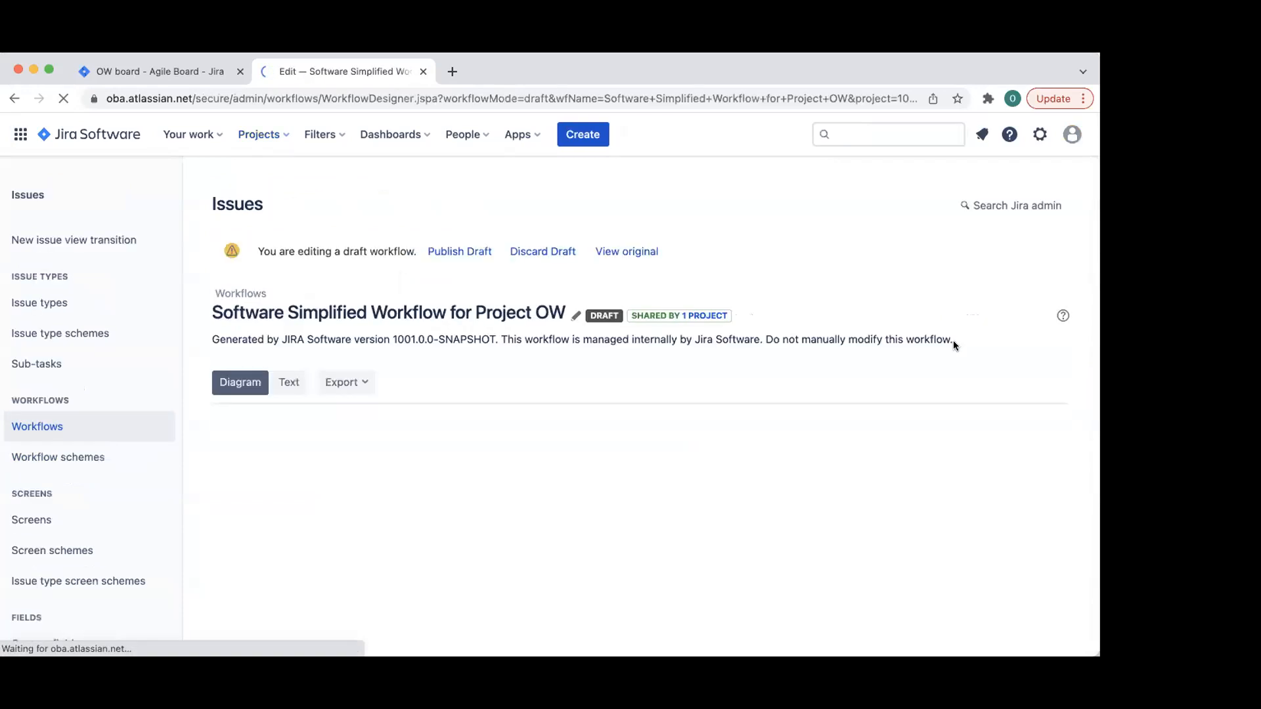
pyautogui.scroll(-4, 732, 406)
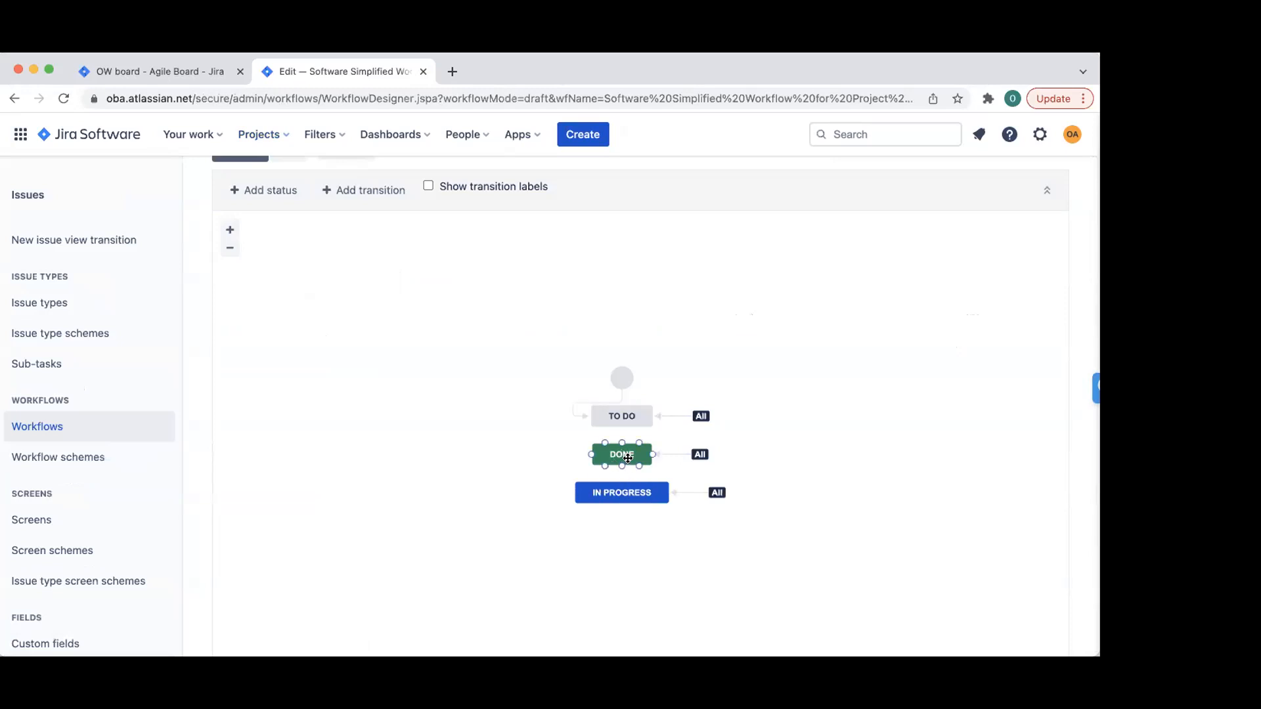
pyautogui.moveTo(622, 455)
pyautogui.mouseDown()
pyautogui.moveTo(623, 516)
pyautogui.moveTo(621, 456)
pyautogui.mouseUp()
pyautogui.moveTo(622, 518); pyautogui.dragTo(621, 500)
pyautogui.scroll(-2, 774, 459)
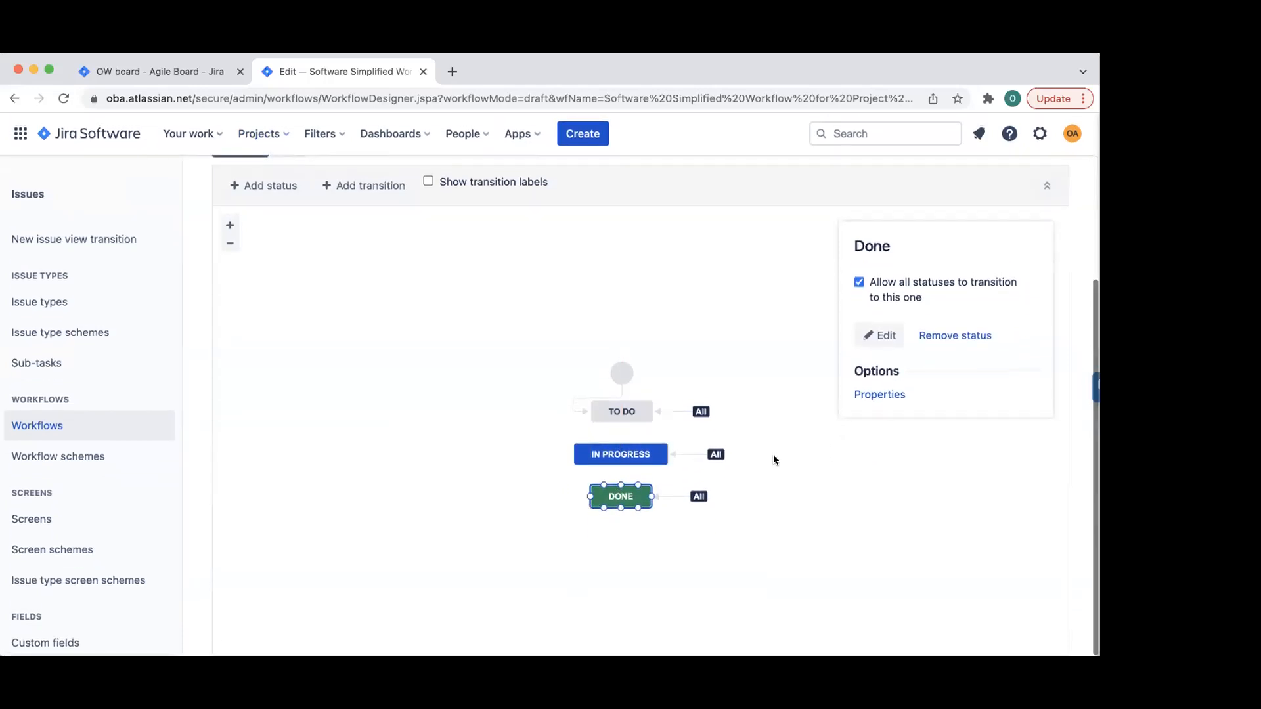
pyautogui.scroll(4, 261, 347)
# - Return from the workflow editor to the OW board's IP Iteration active sprint
pyautogui.click(109, 239)
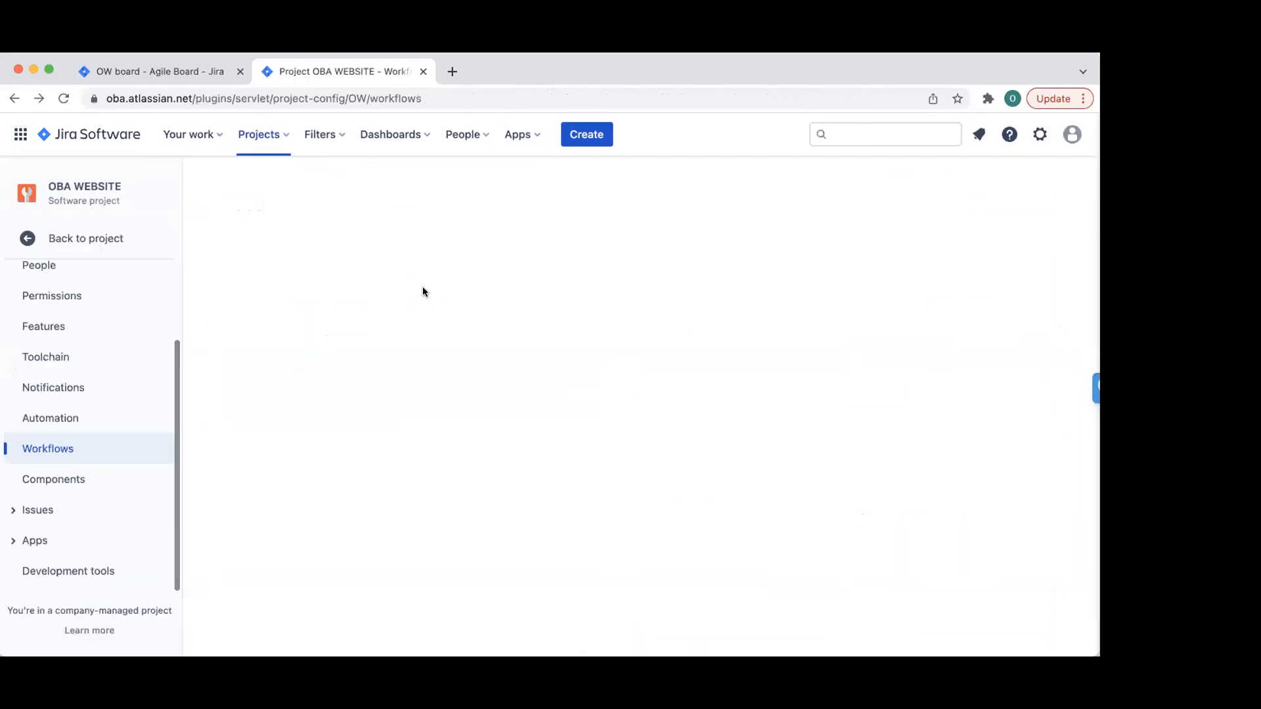
pyautogui.hscroll(-5, 203, 465)
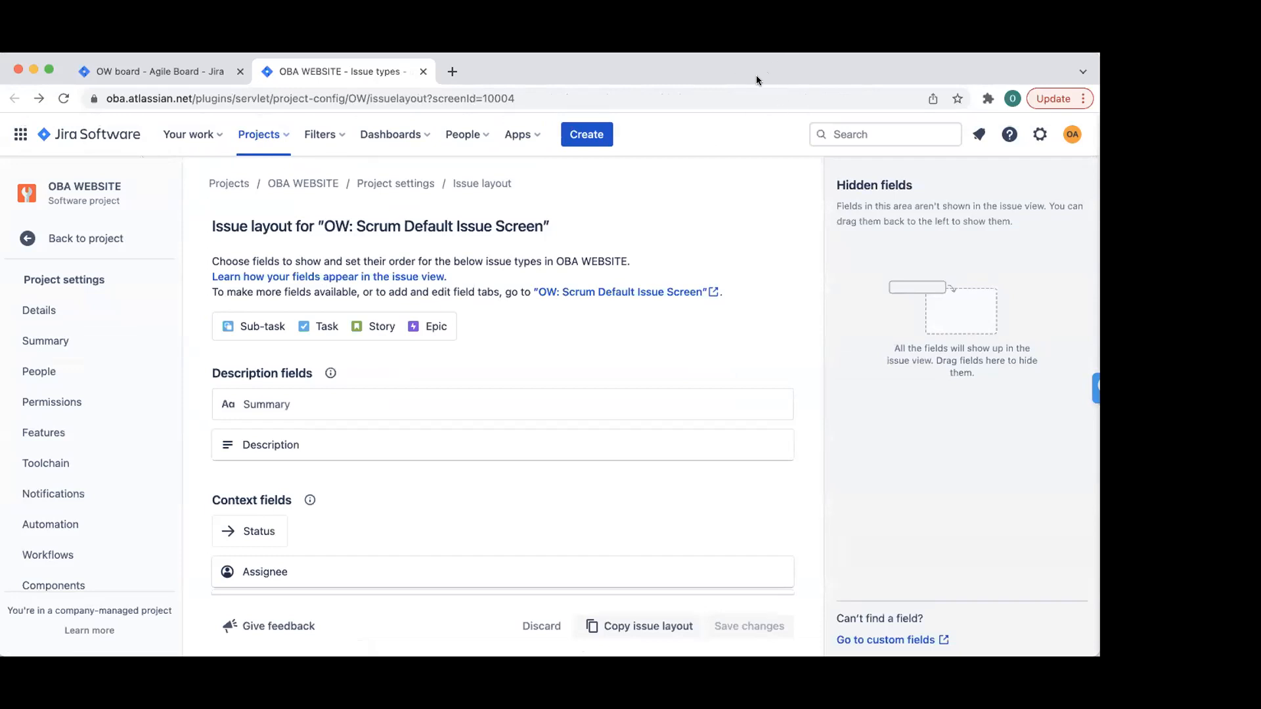
pyautogui.click(58, 239)
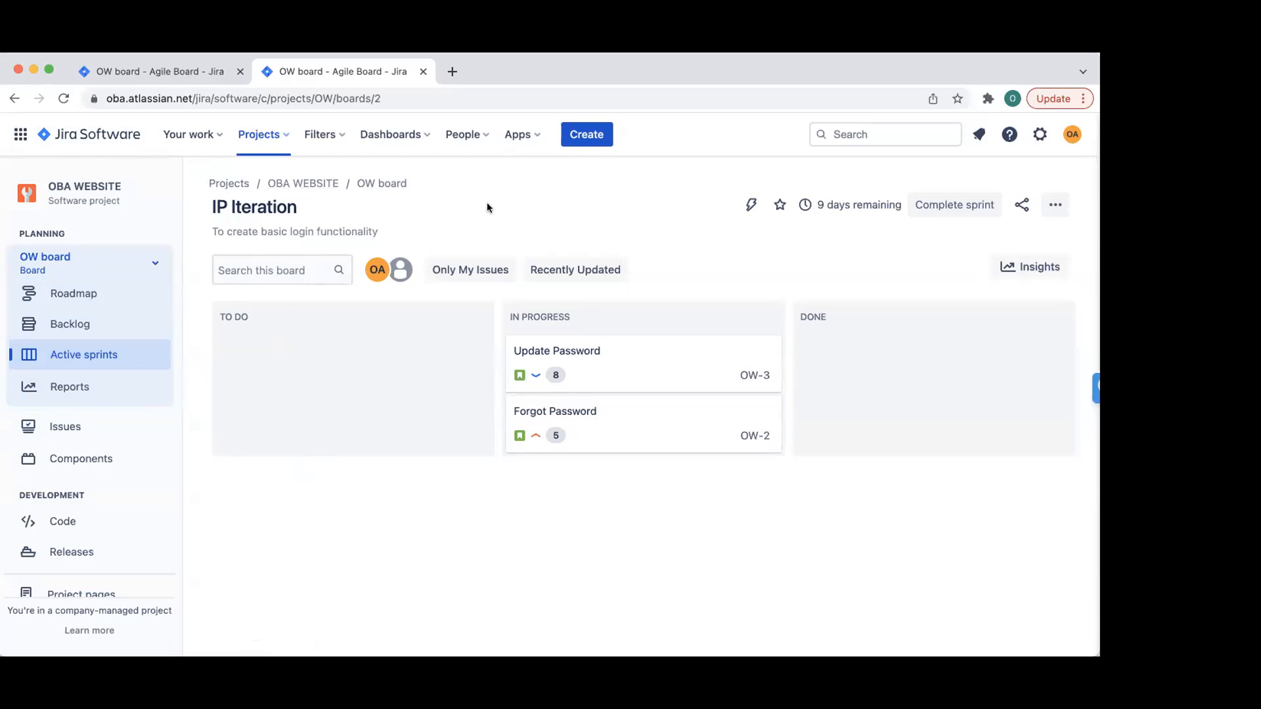
# - Switch from Jira to Confluence using the Atlassian app switcher
pyautogui.click(18, 136)
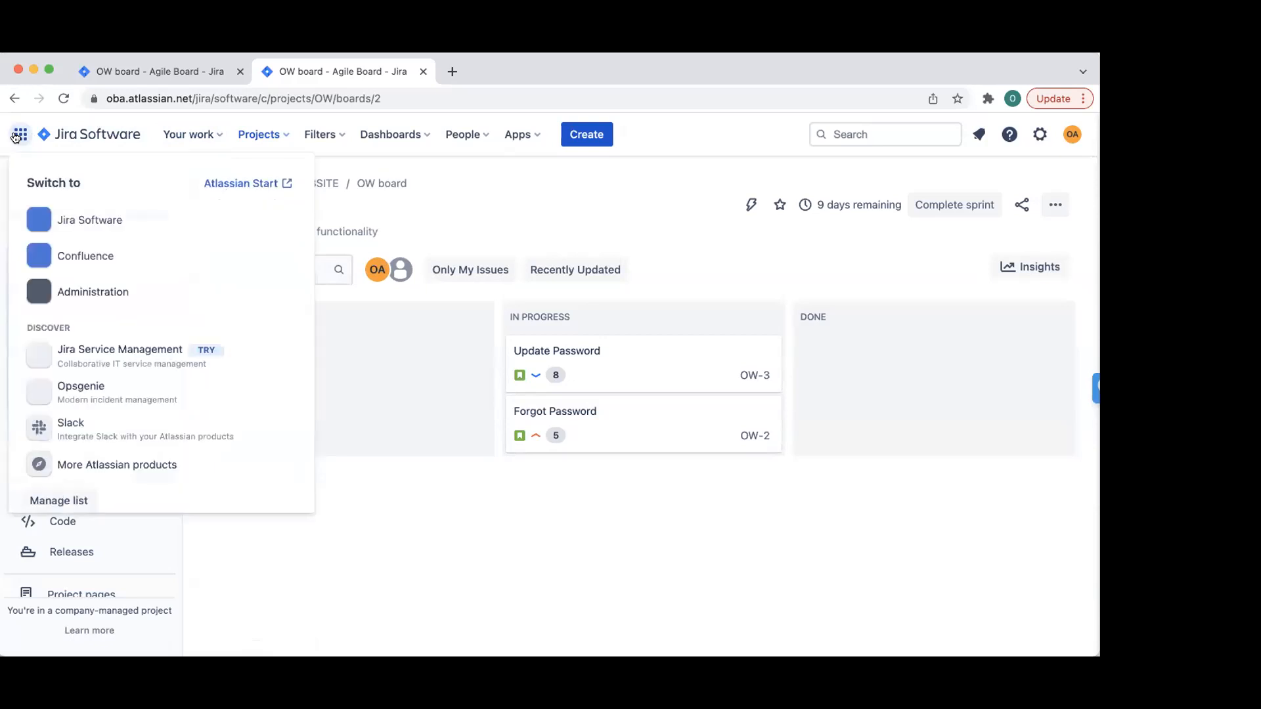
pyautogui.click(17, 136)
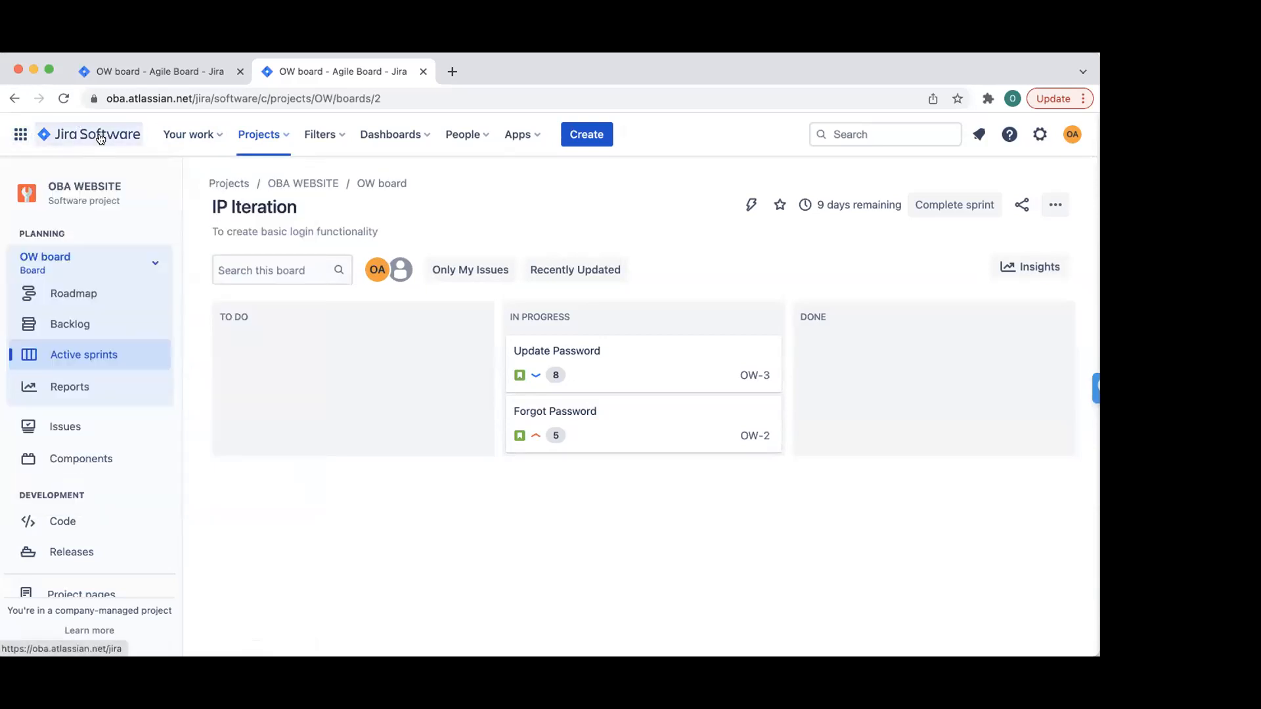
pyautogui.click(17, 136)
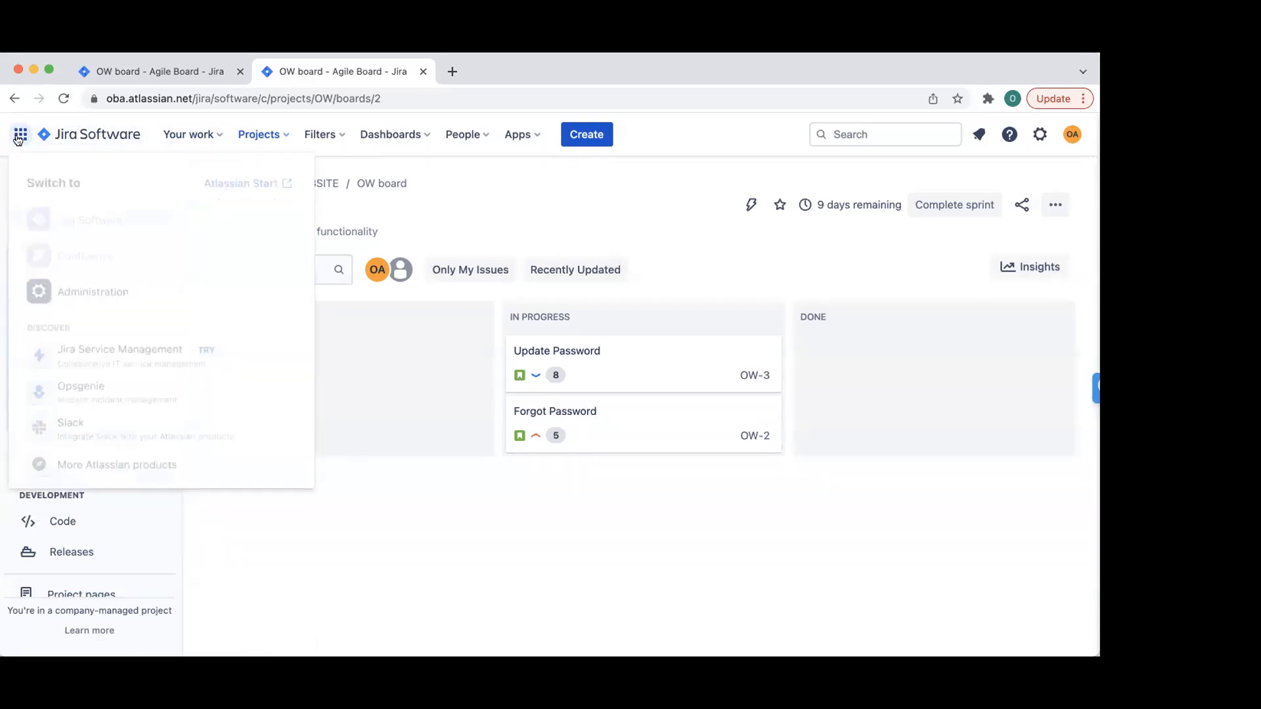
pyautogui.click(82, 258)
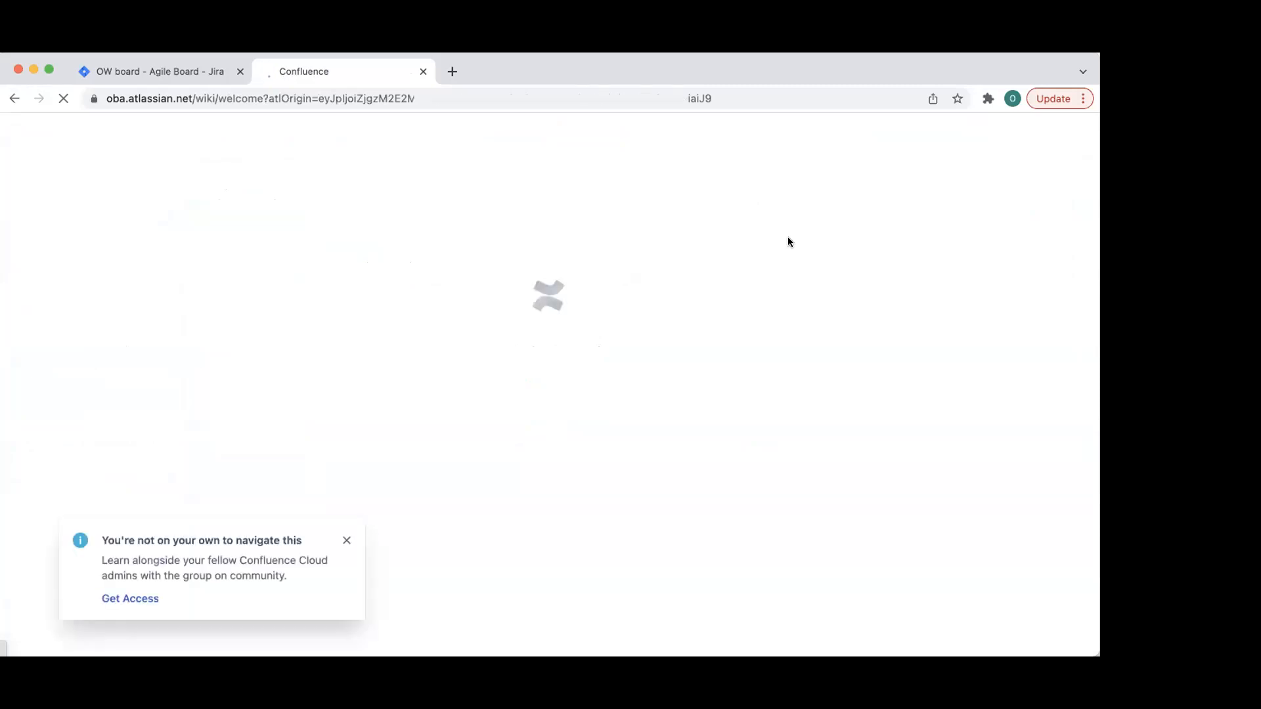
# - Choose Software Development as the team type and skip the role question
pyautogui.click(347, 541)
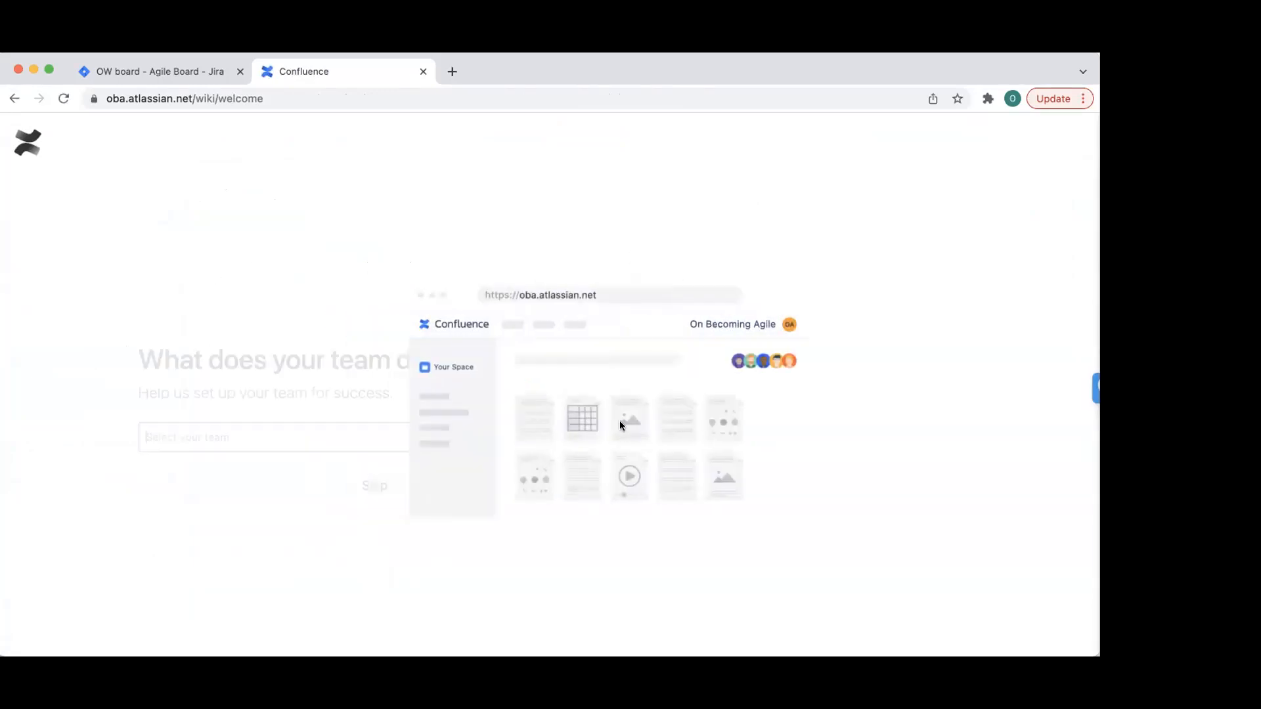
pyautogui.click(487, 439)
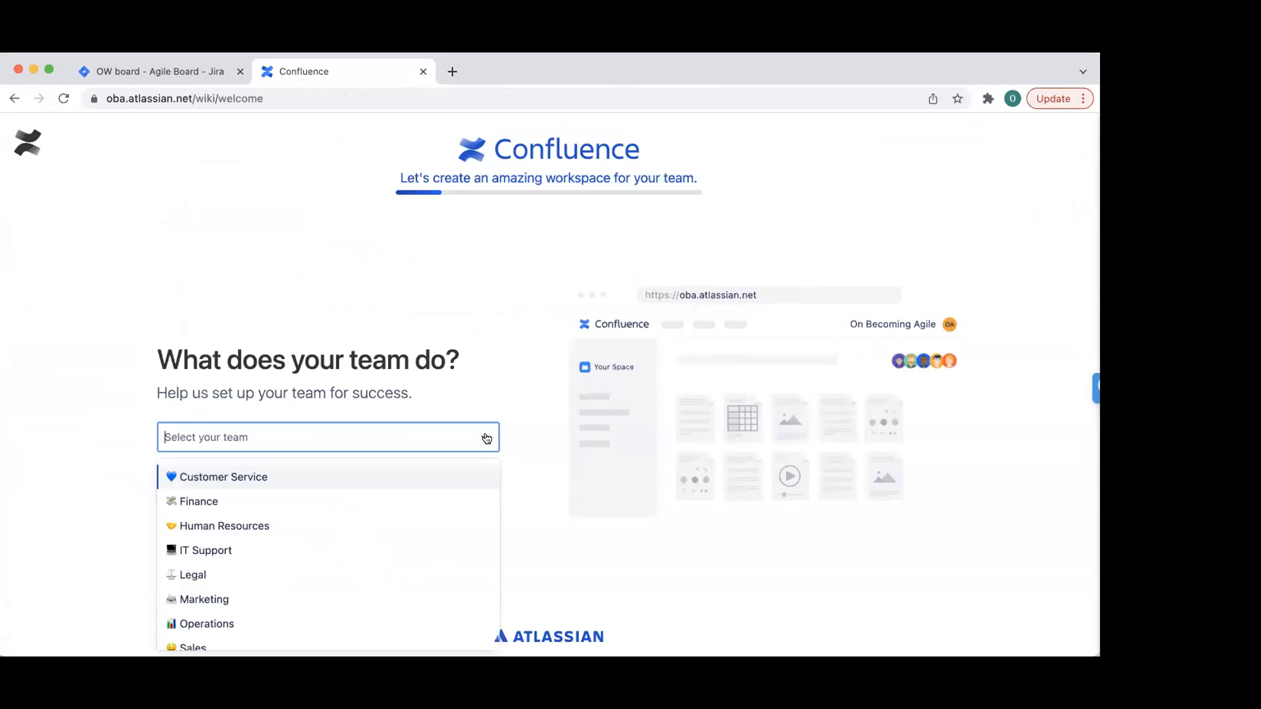
pyautogui.scroll(-3, 340, 536)
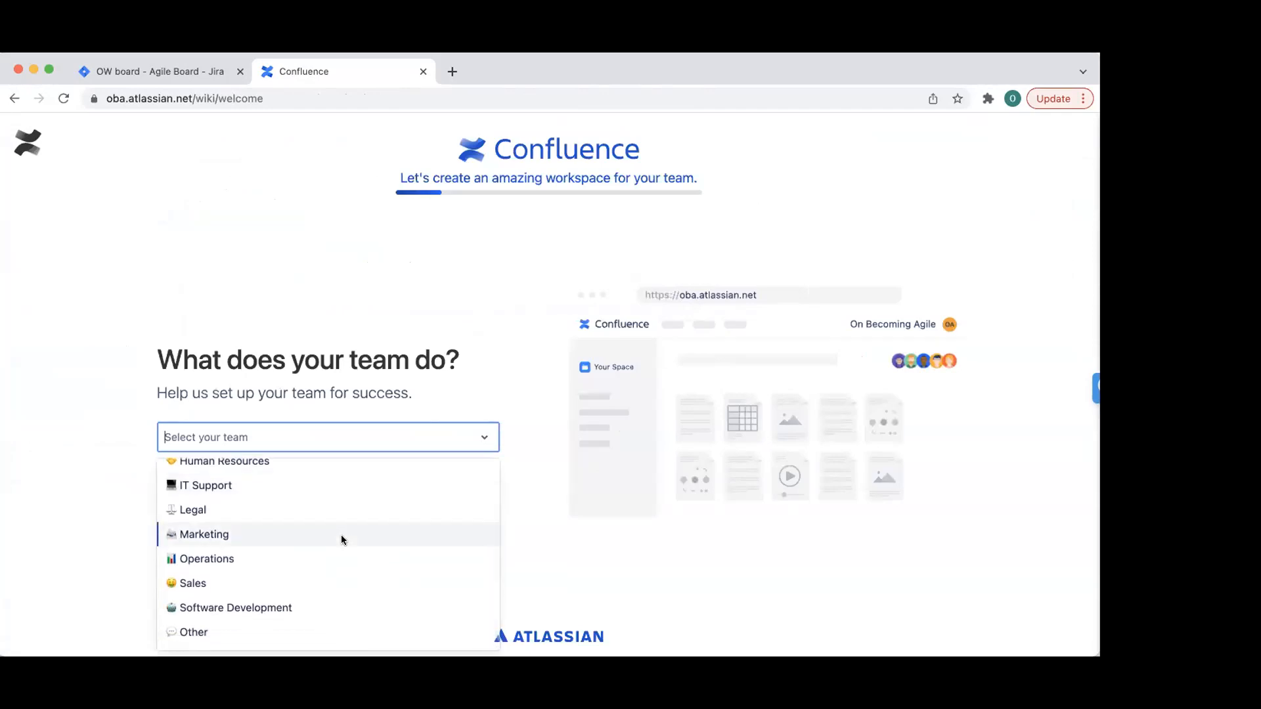
pyautogui.click(261, 611)
pyautogui.click(461, 486)
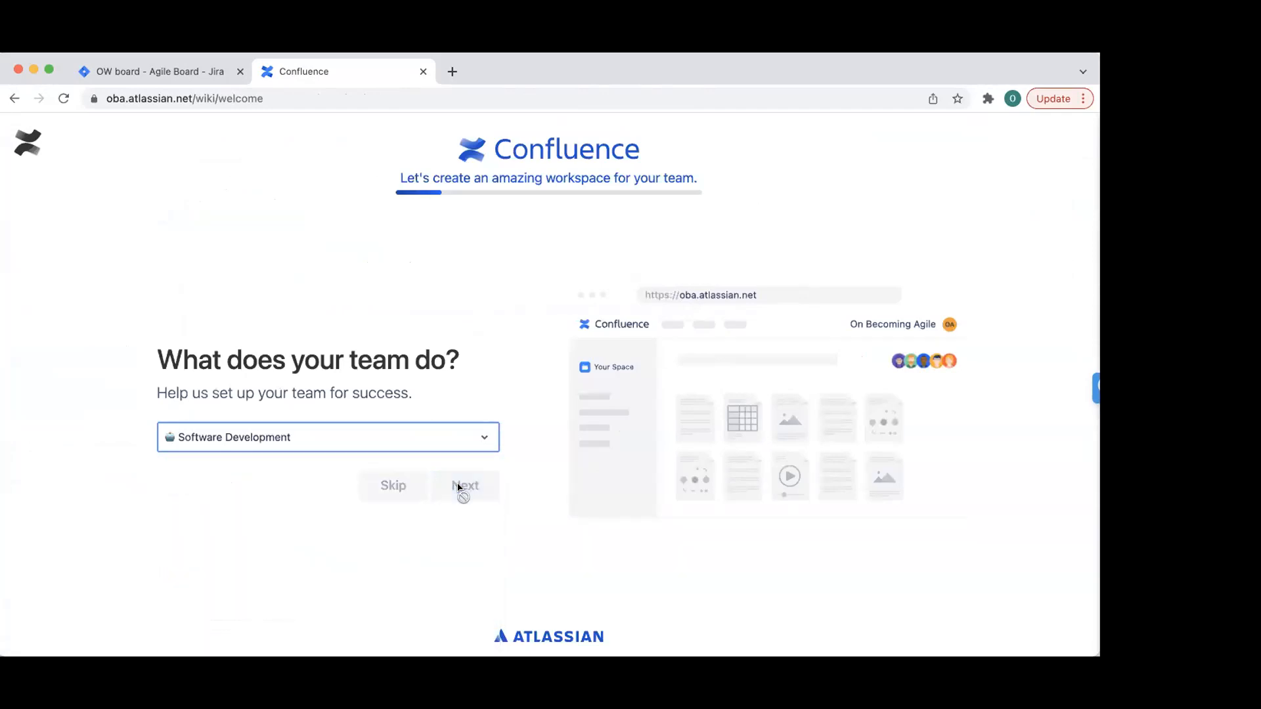
pyautogui.click(391, 486)
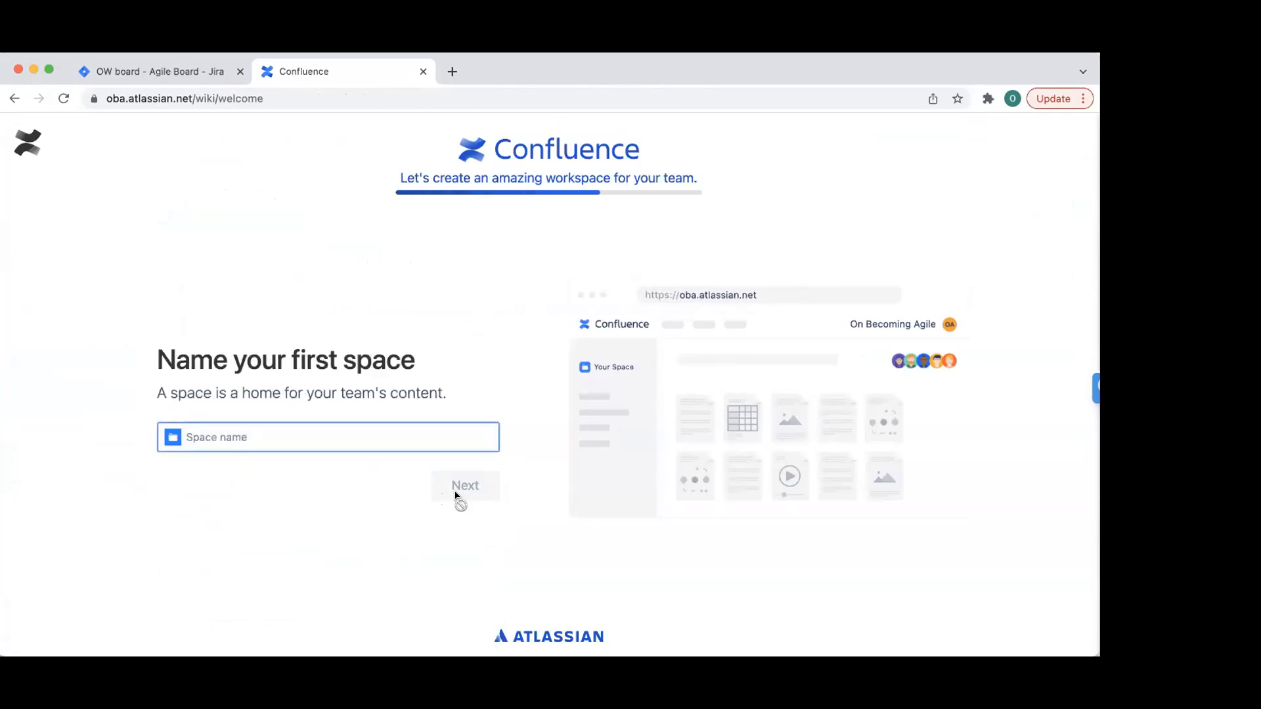
# - Name the first space On Becoming Agile and continue without inviting teammates
pyautogui.write('O')
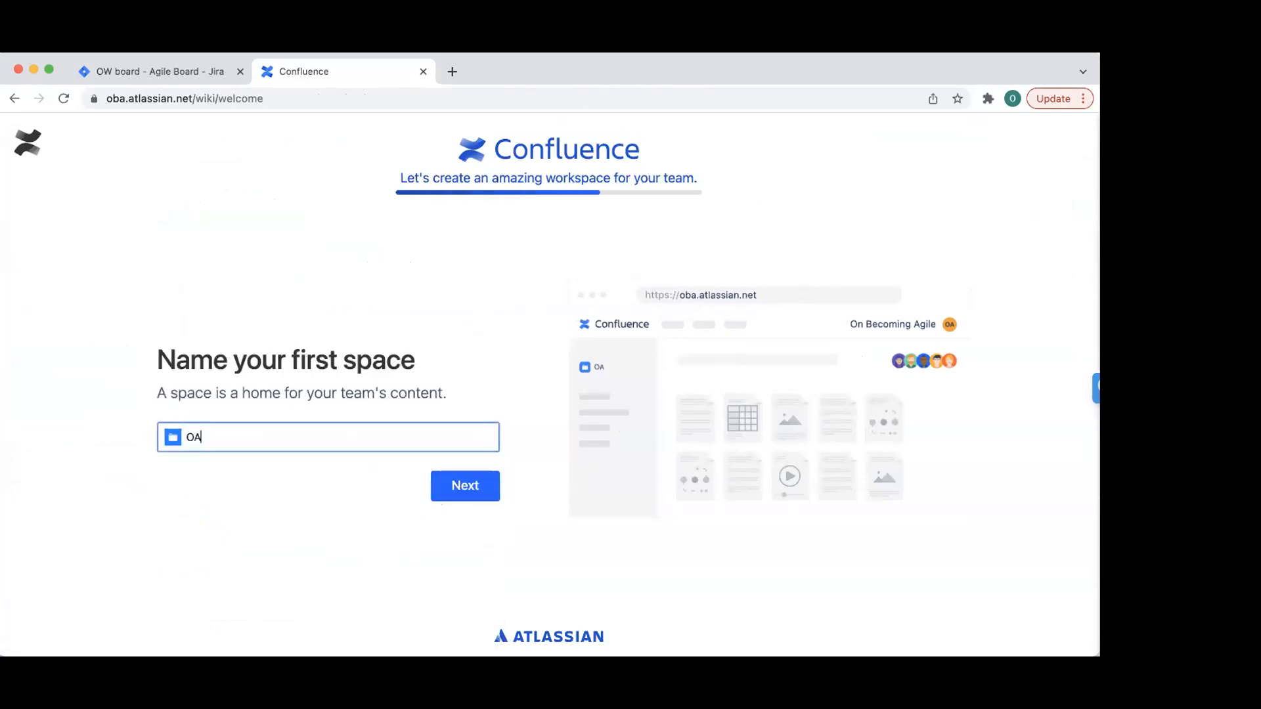
pyautogui.click(348, 468)
pyautogui.click(471, 479)
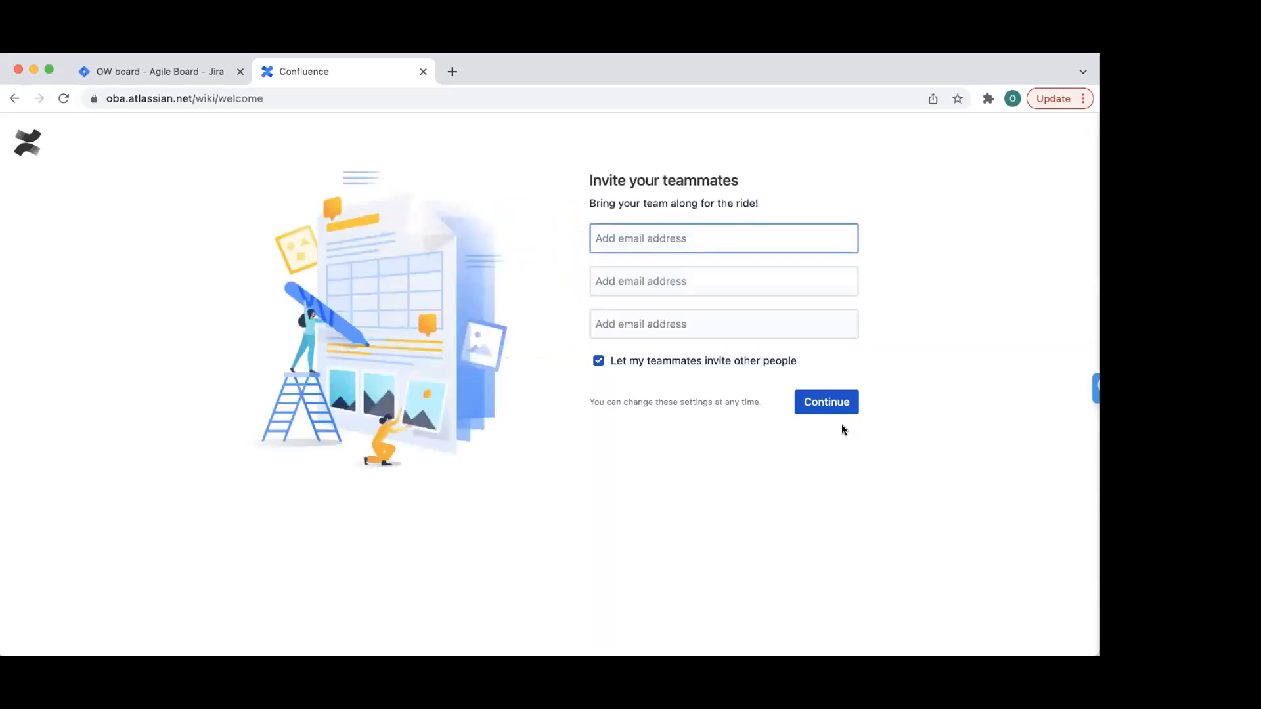
pyautogui.click(830, 404)
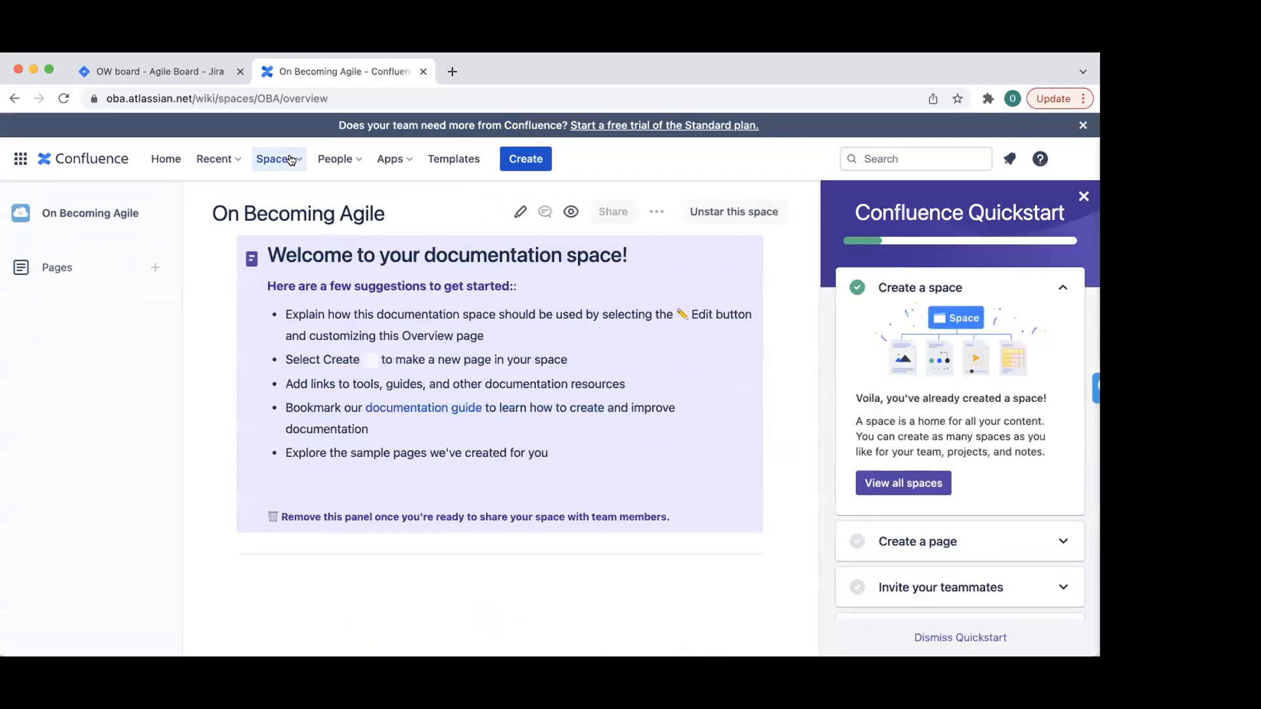
# - Close the Quickstart guide and go to the personal On Becoming Agile space
pyautogui.click(1083, 196)
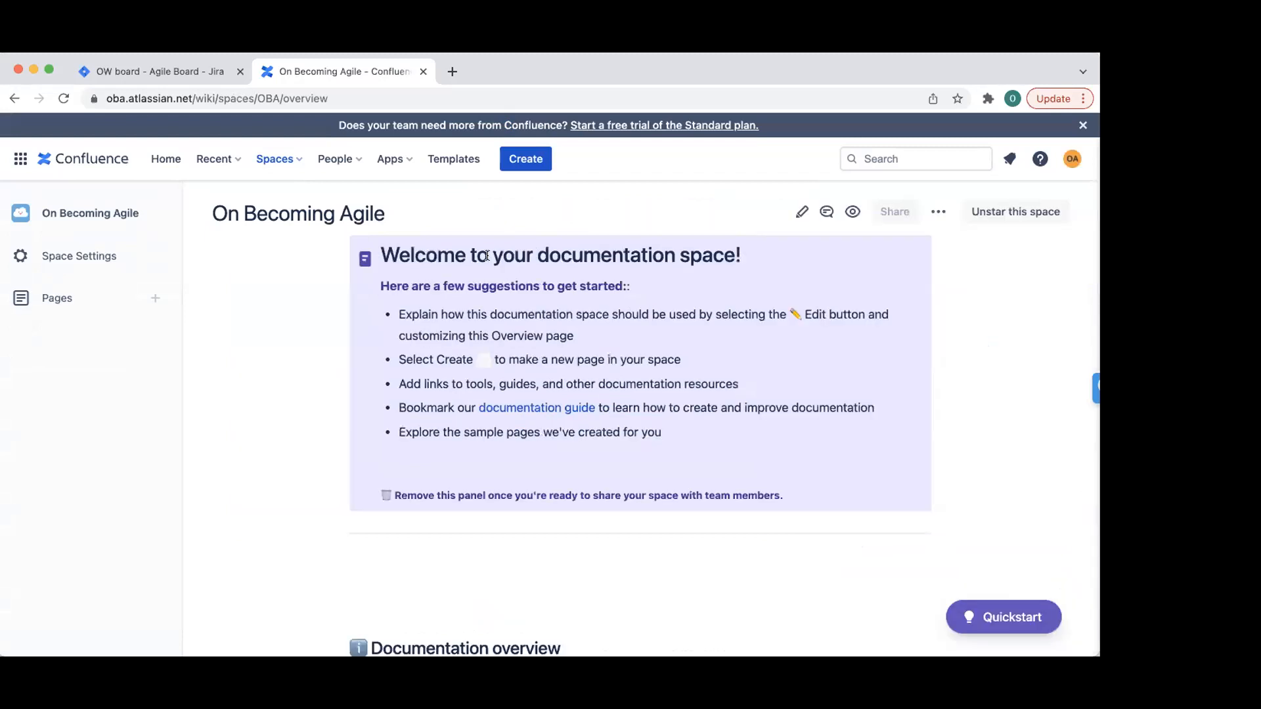
pyautogui.click(289, 163)
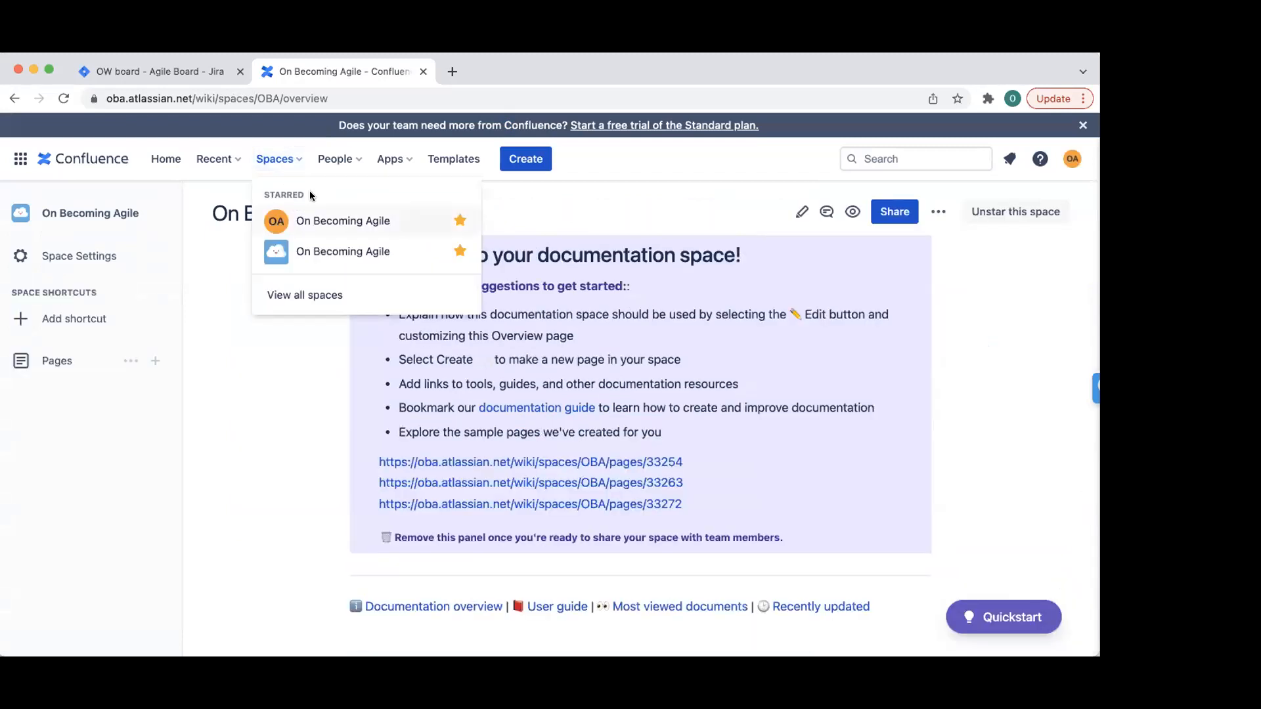
pyautogui.click(257, 407)
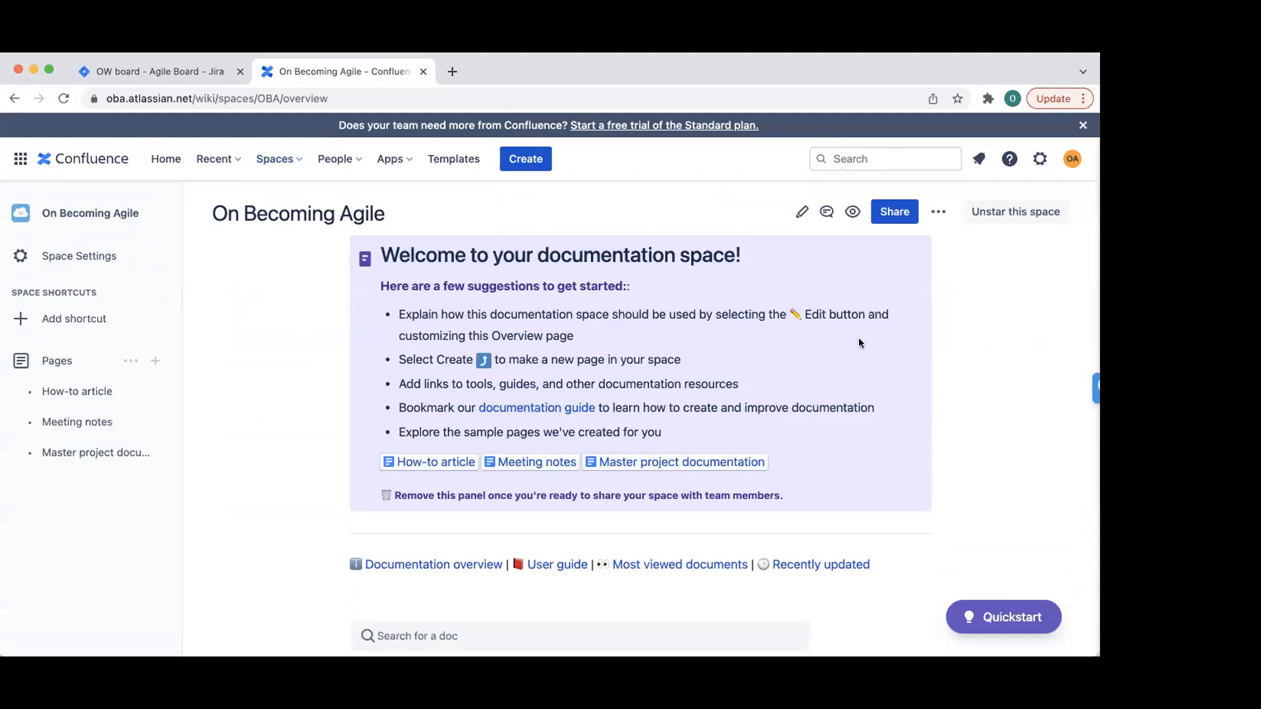
pyautogui.scroll(-5, 607, 427)
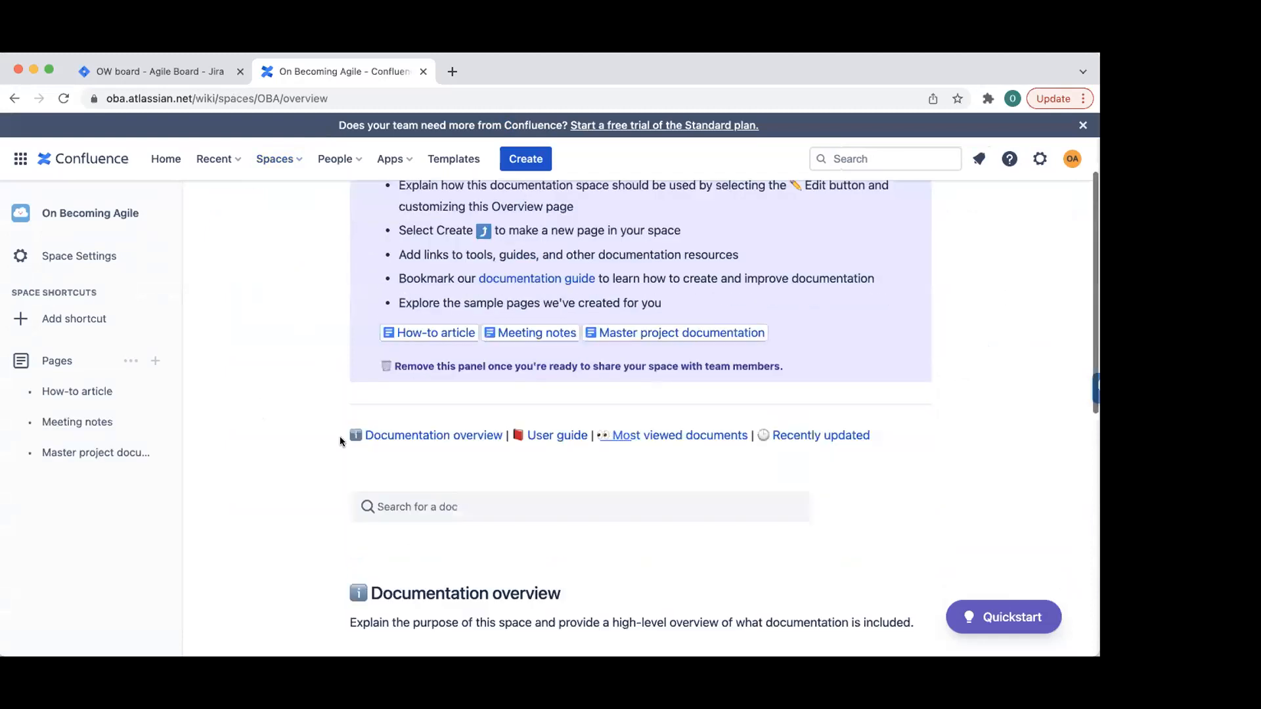
pyautogui.scroll(5, 240, 378)
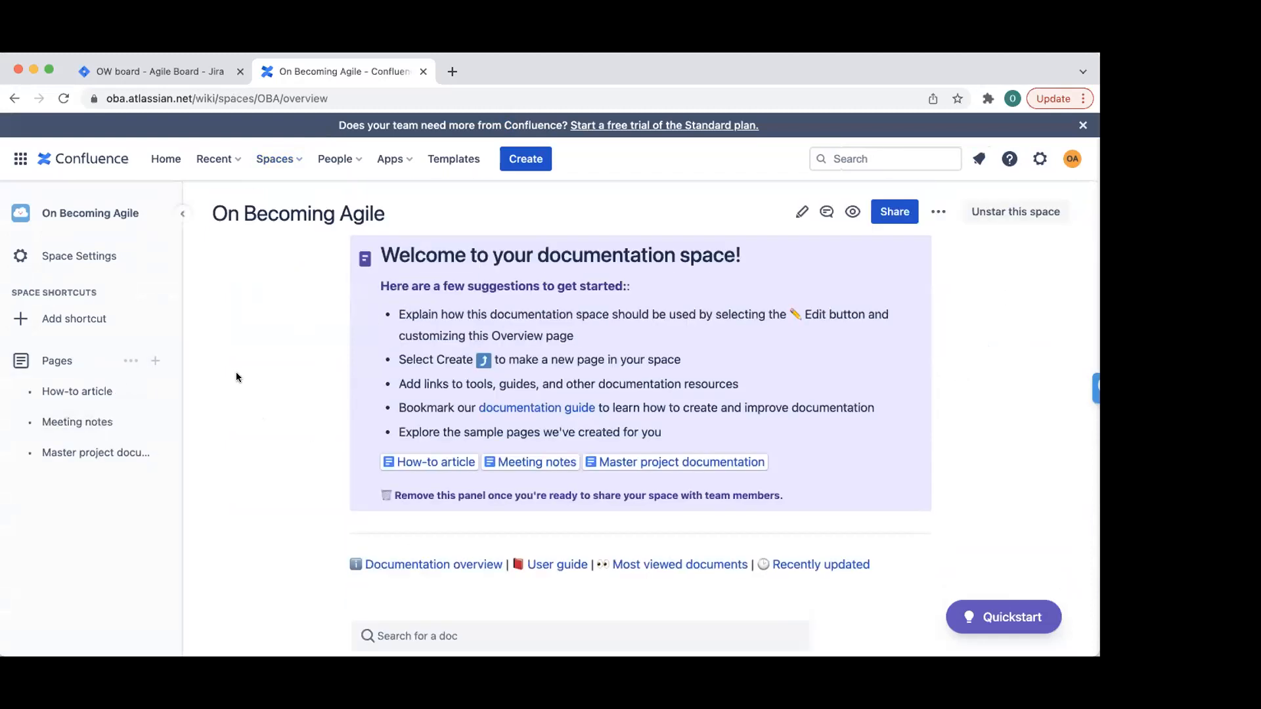
pyautogui.click(287, 162)
pyautogui.click(330, 221)
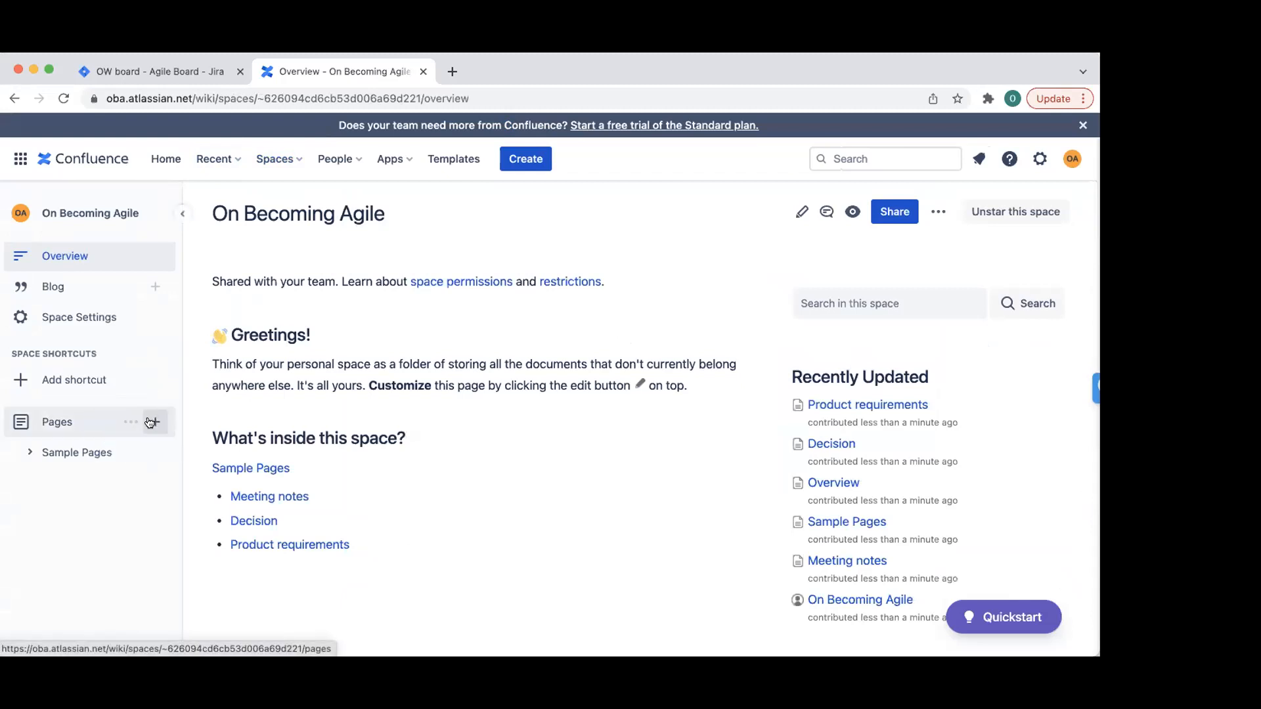
# - Open Sample Pages and dismiss the welcome message and page tree tour tips
pyautogui.click(67, 461)
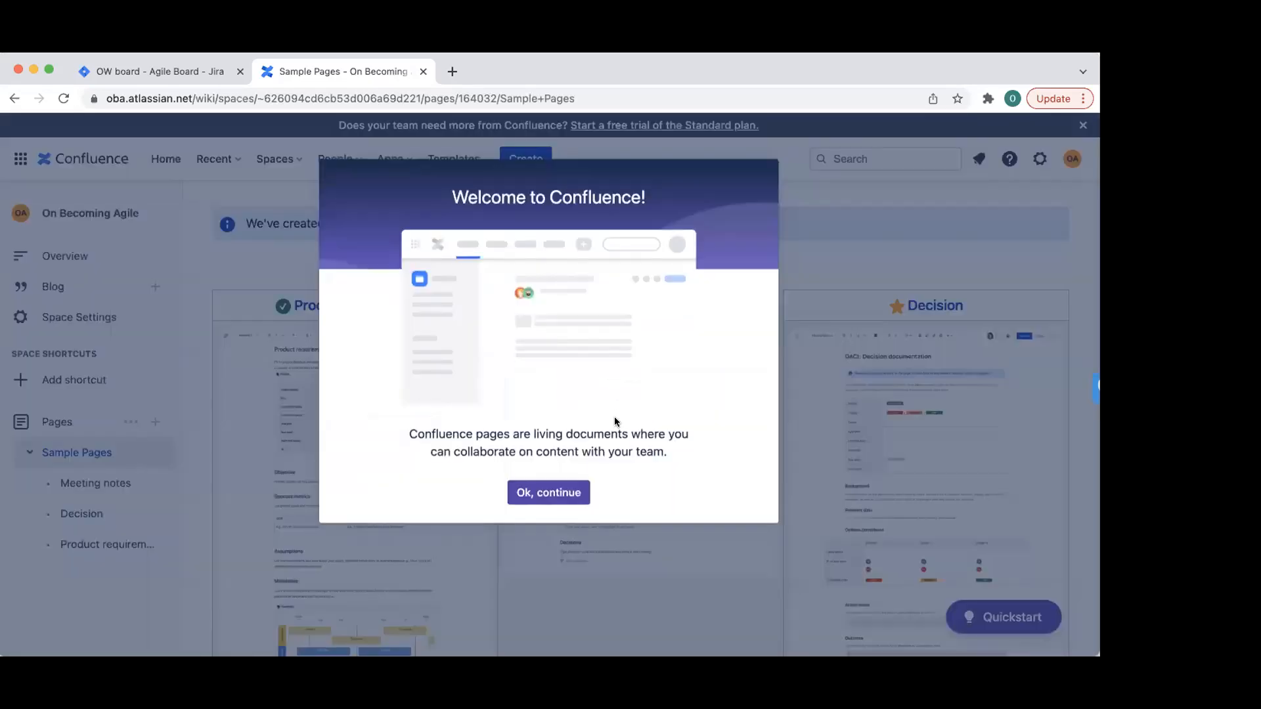
pyautogui.click(550, 494)
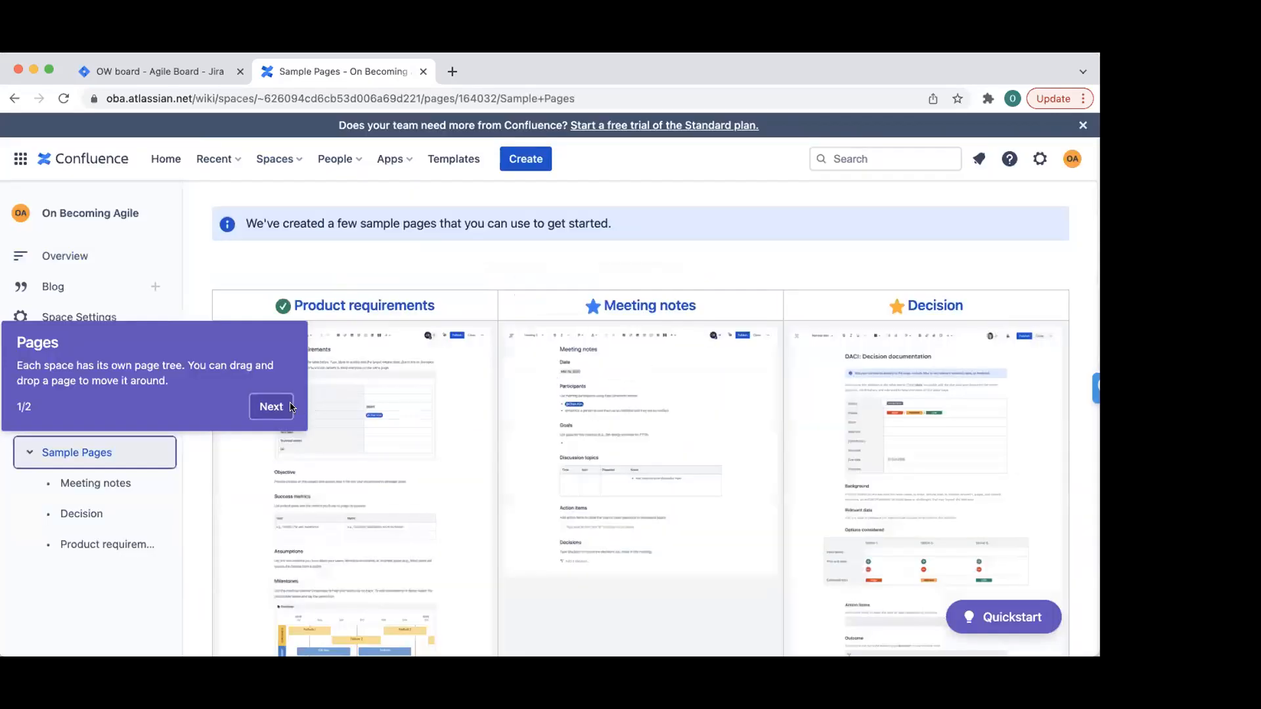
pyautogui.click(285, 404)
pyautogui.click(842, 320)
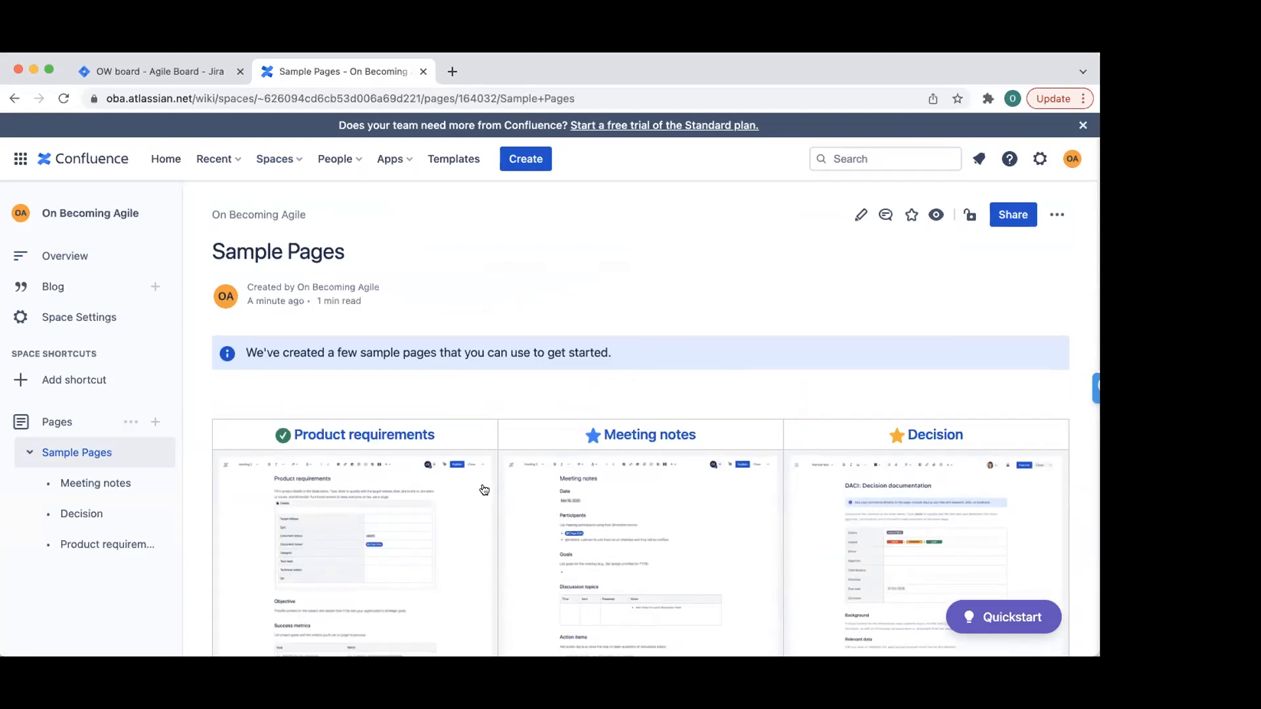
# - Start a new blank page in the space's page tree
pyautogui.scroll(-3, 478, 487)
pyautogui.scroll(-2, 576, 375)
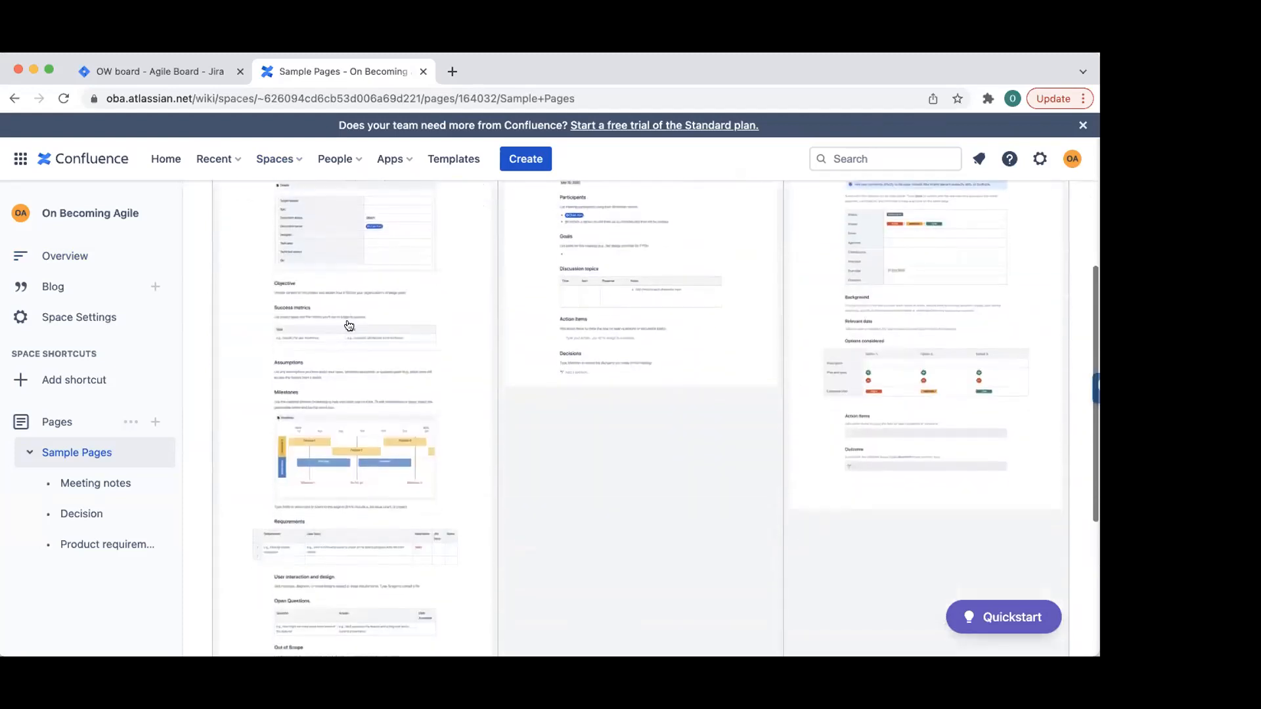
pyautogui.scroll(-4, 482, 496)
pyautogui.scroll(10, 481, 492)
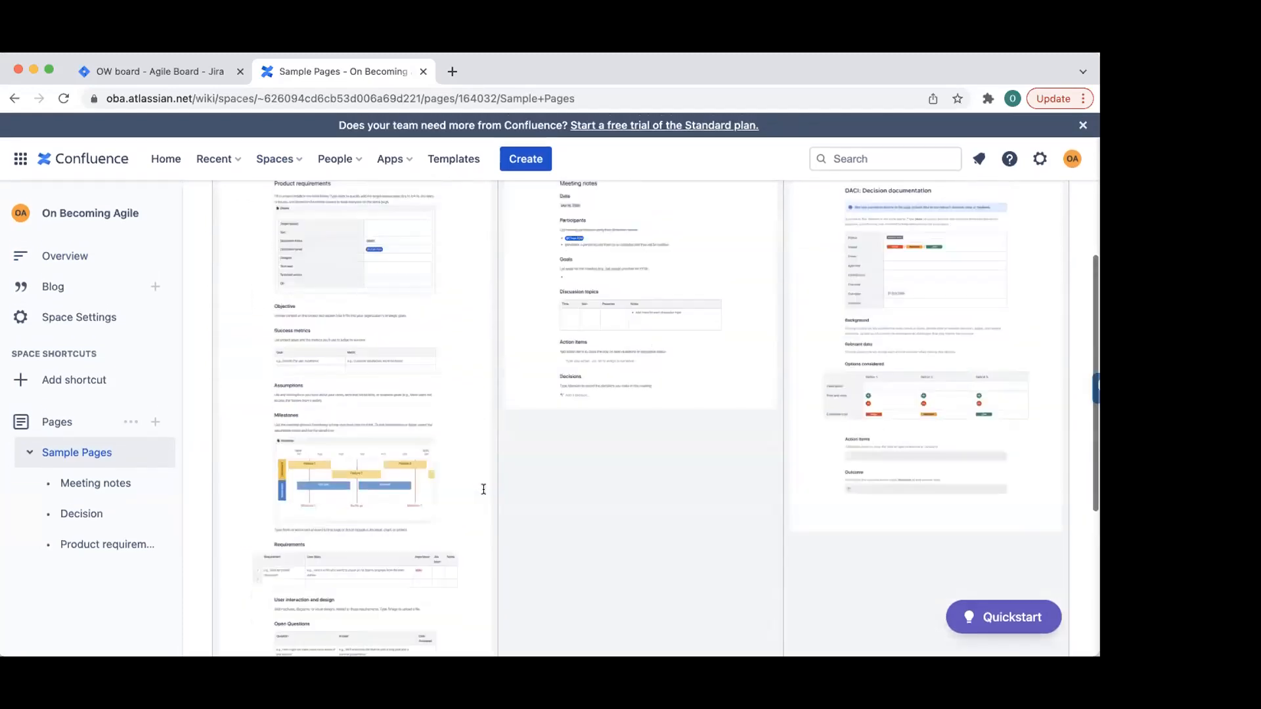
pyautogui.click(156, 420)
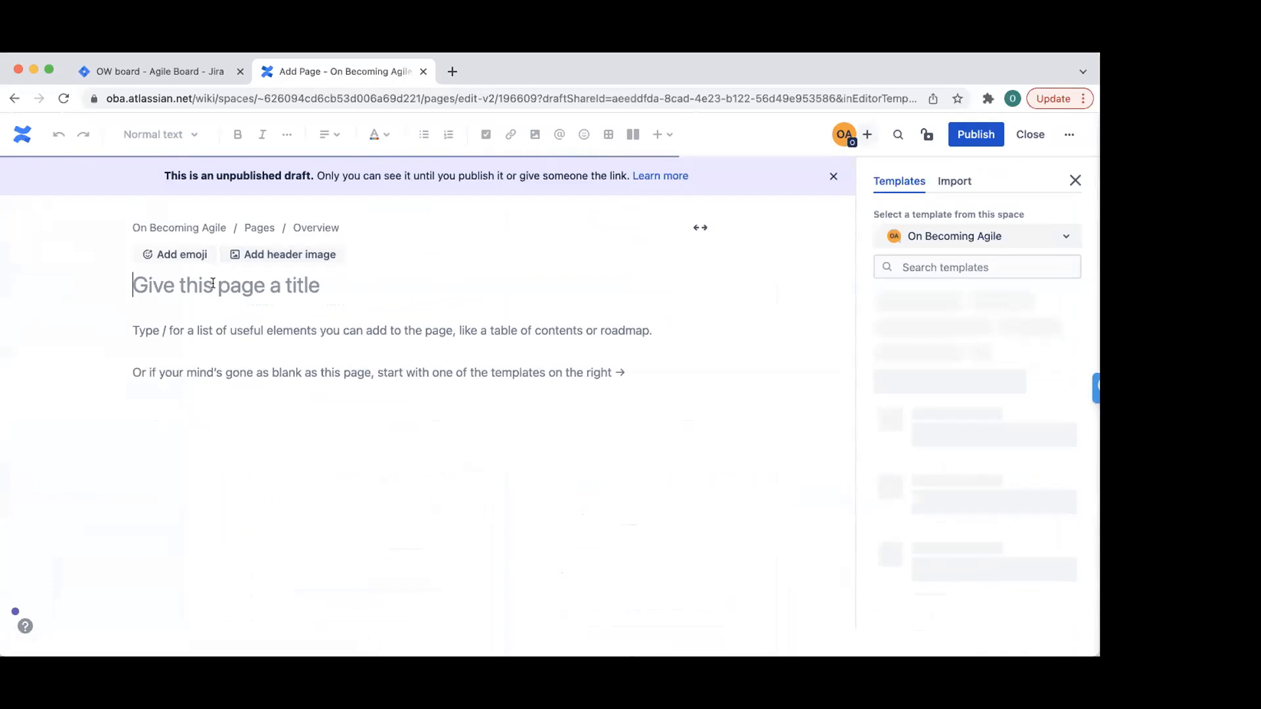
# - Title the draft 'Team Roster' and dismiss the templates, tutorial, tip and width popups
pyautogui.write('Team')
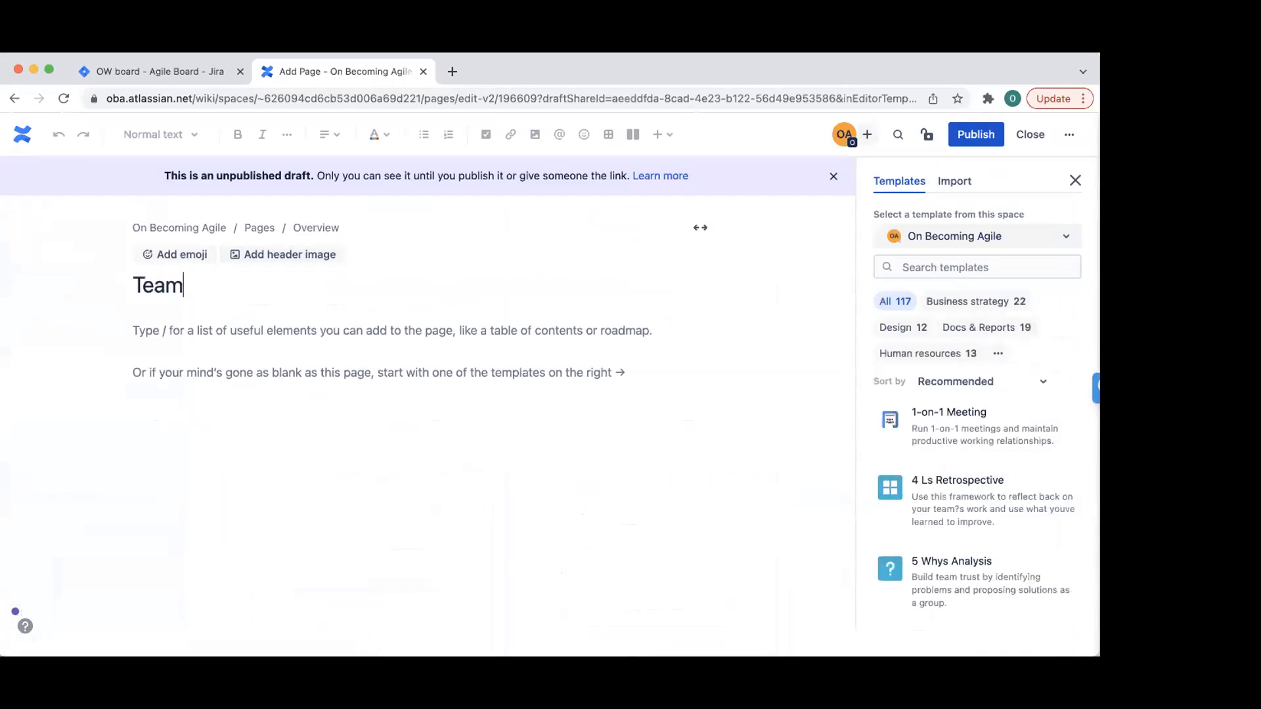
pyautogui.write(' Roster')
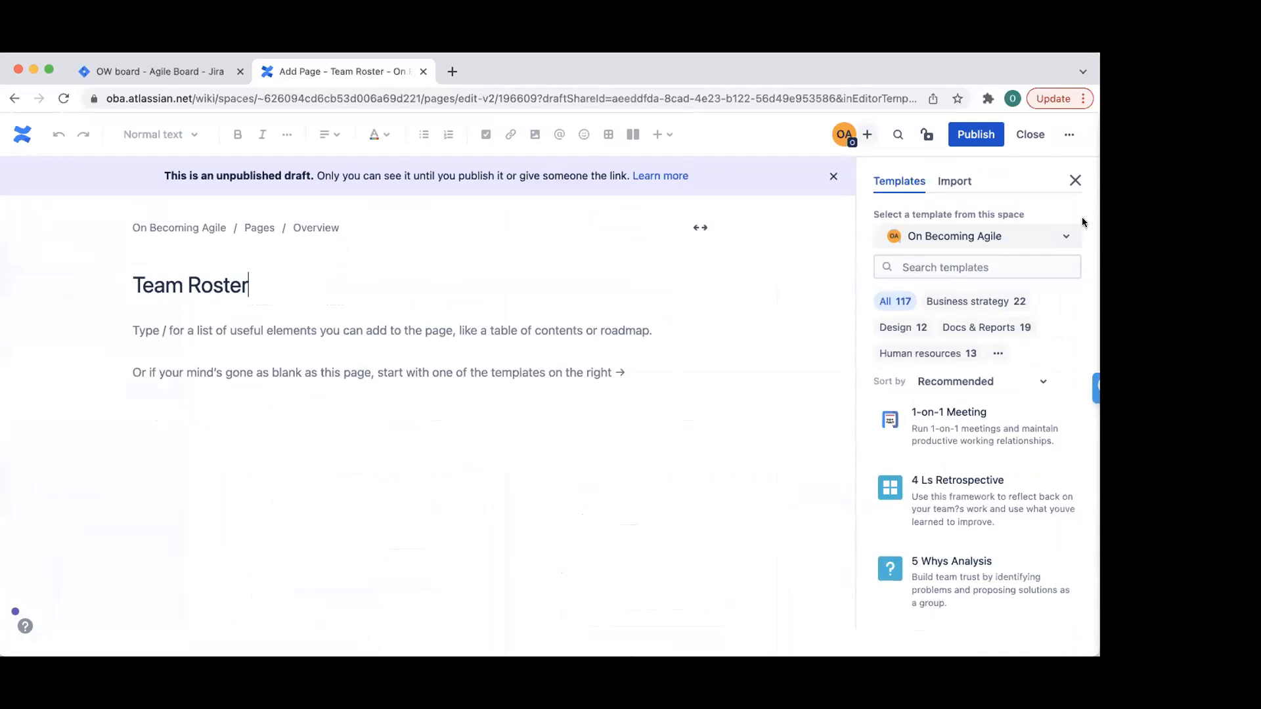
pyautogui.click(1074, 186)
pyautogui.click(1069, 204)
pyautogui.click(511, 628)
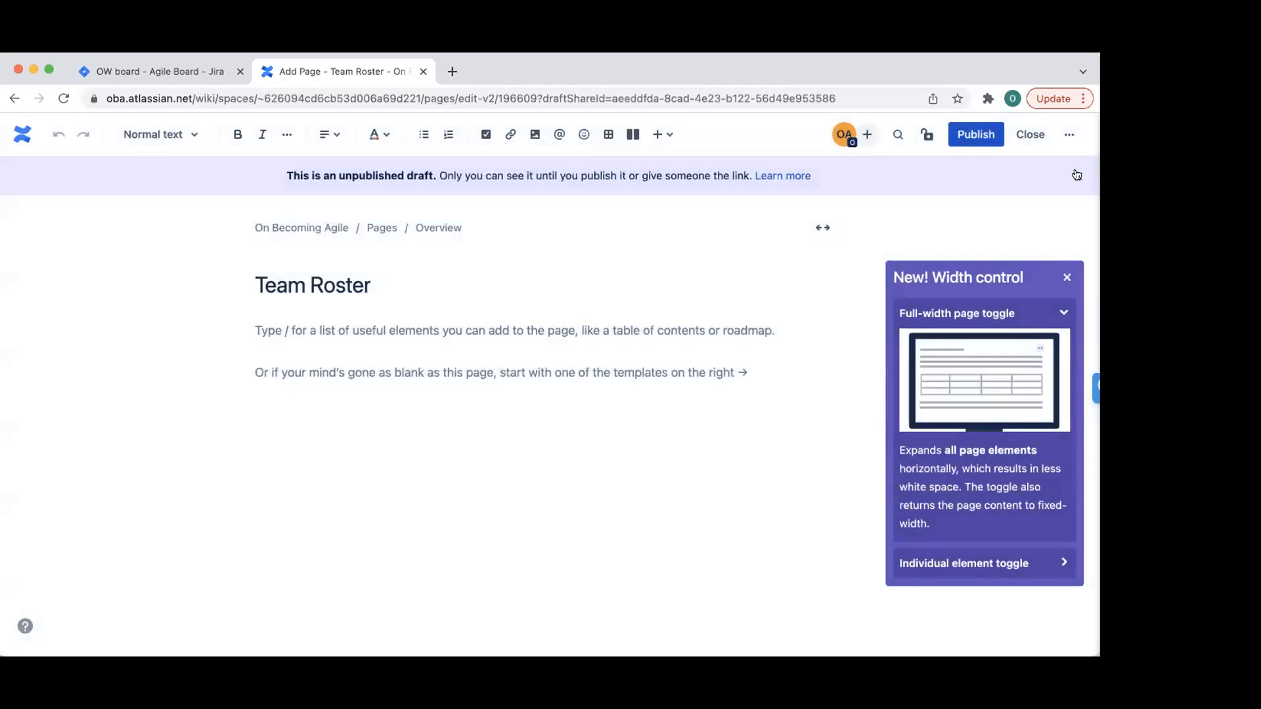
pyautogui.click(1078, 175)
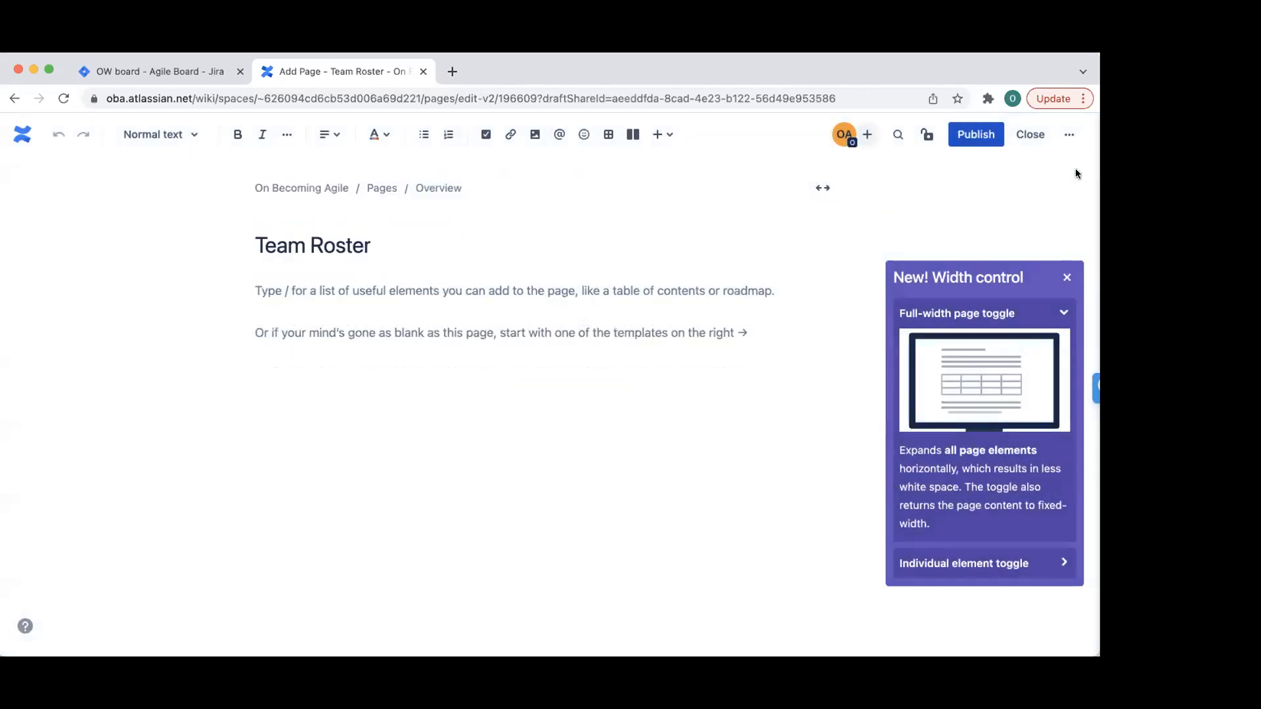
pyautogui.click(1066, 277)
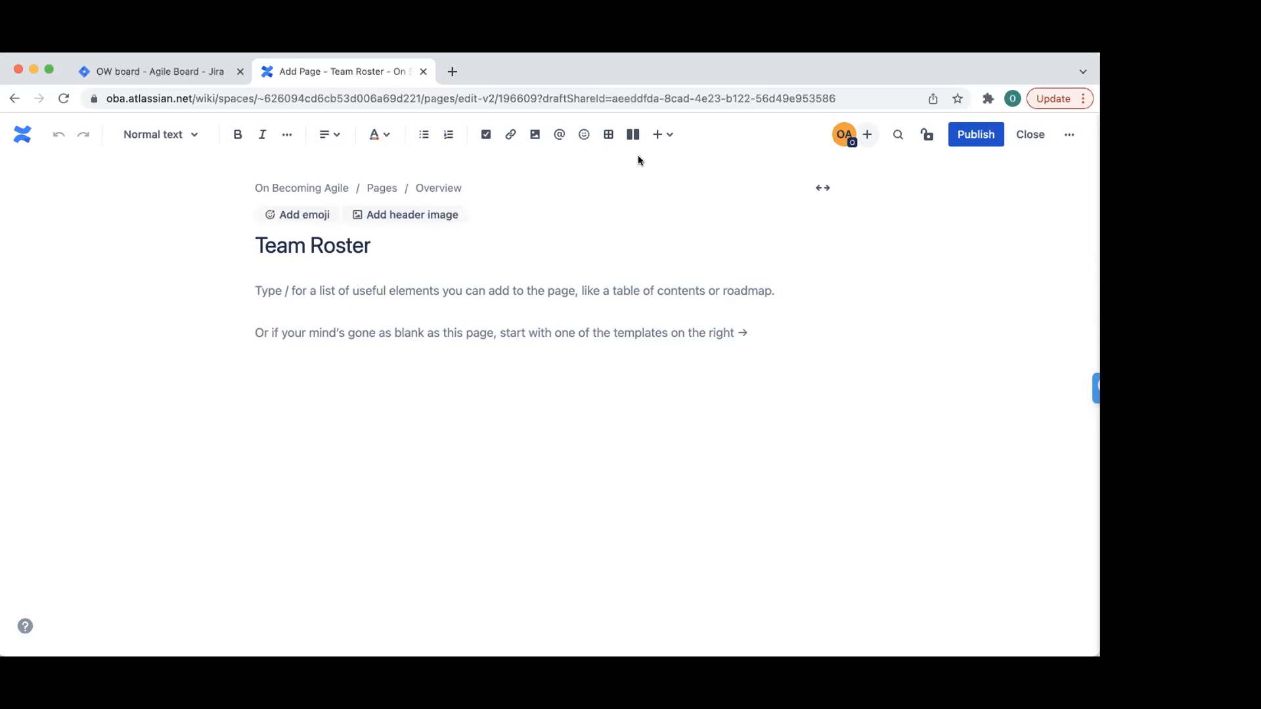
# - Insert an empty table into the Team Roster page
pyautogui.click(665, 134)
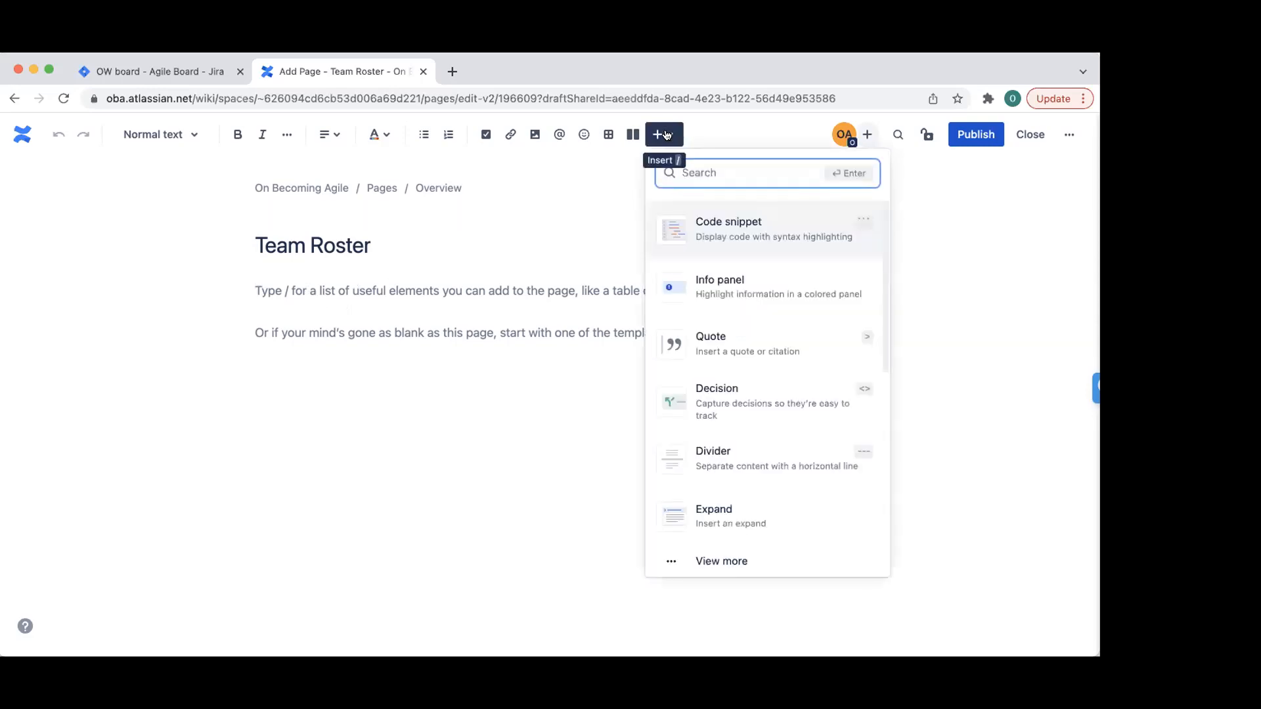
pyautogui.scroll(-5, 766, 398)
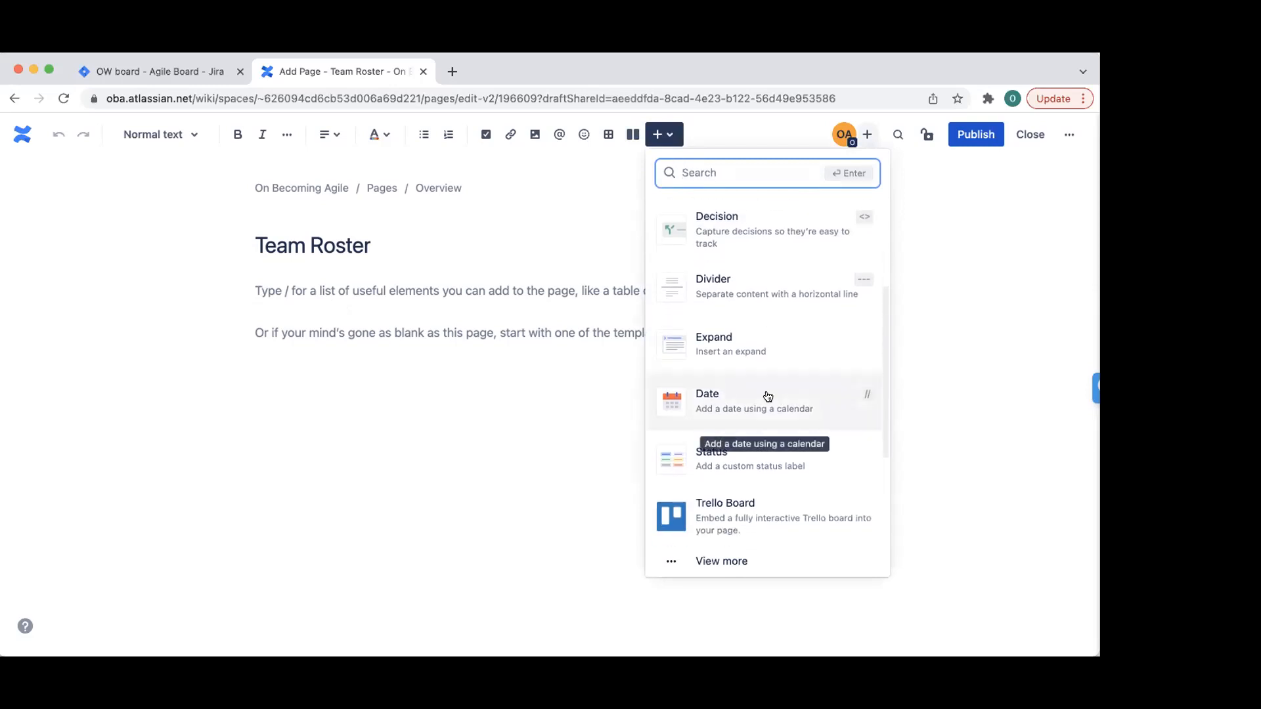
pyautogui.scroll(-3, 767, 395)
pyautogui.scroll(6, 768, 394)
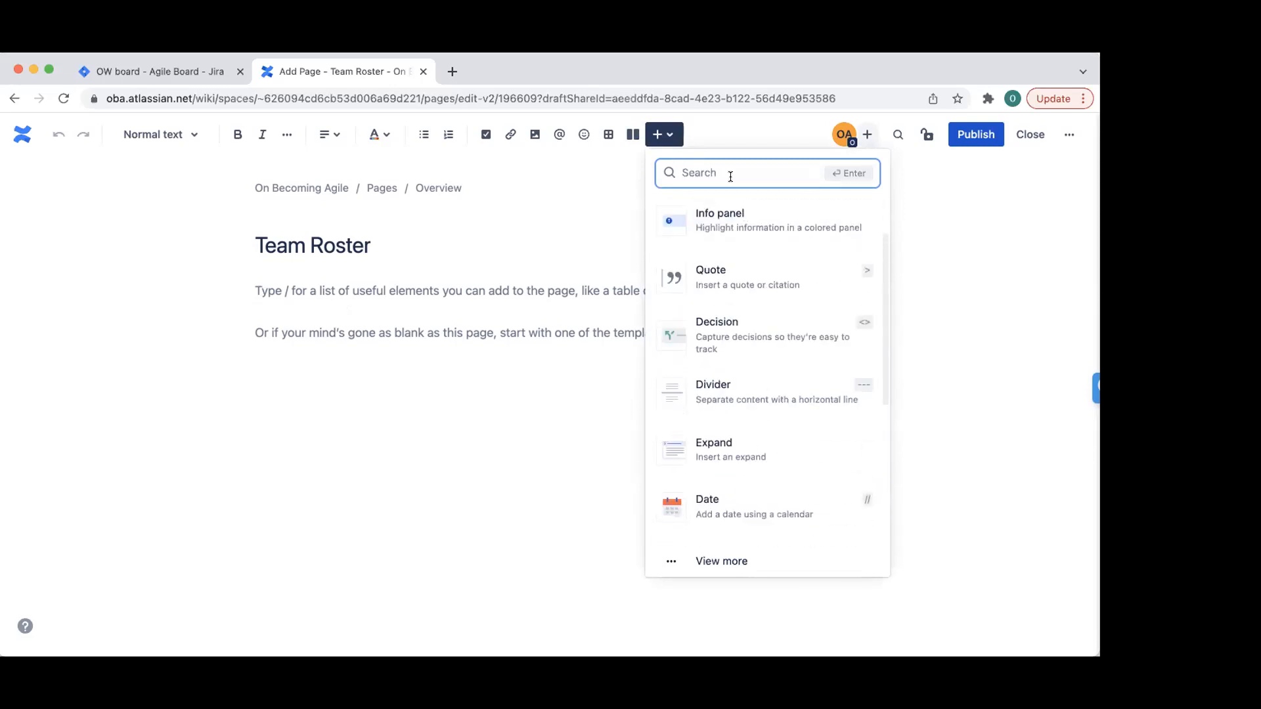
pyautogui.write('tabke')
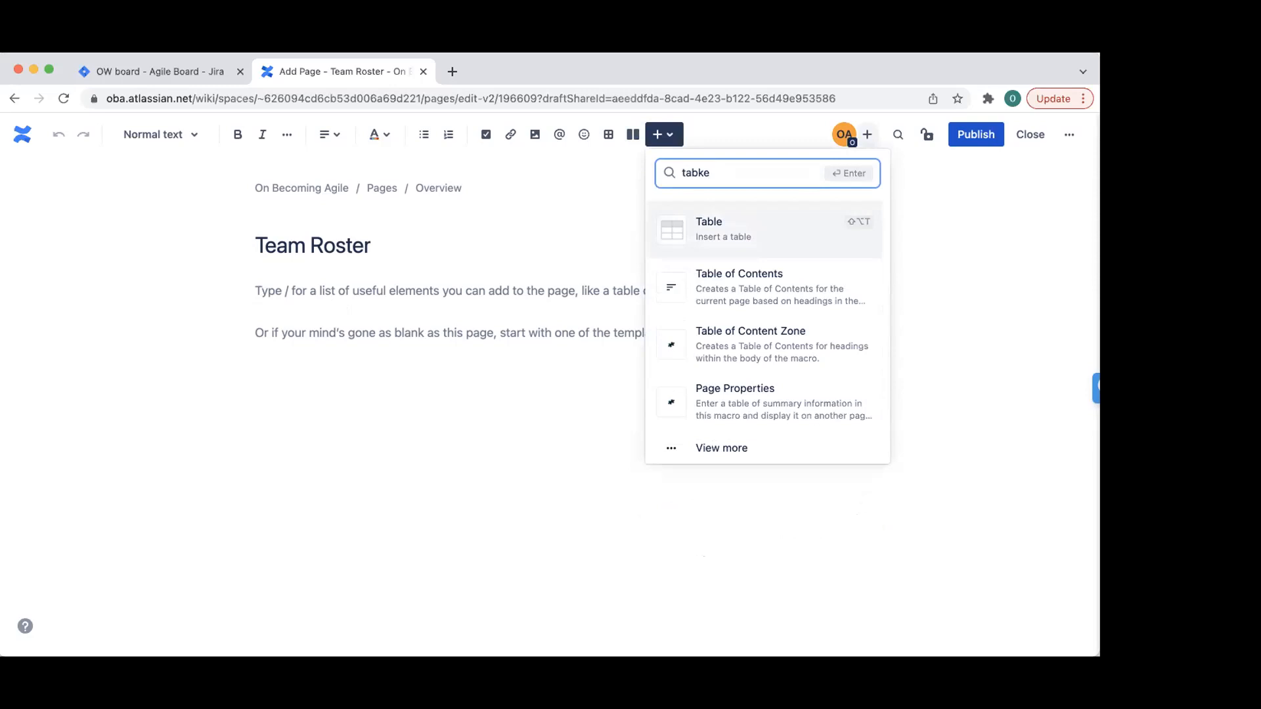
pyautogui.click(729, 231)
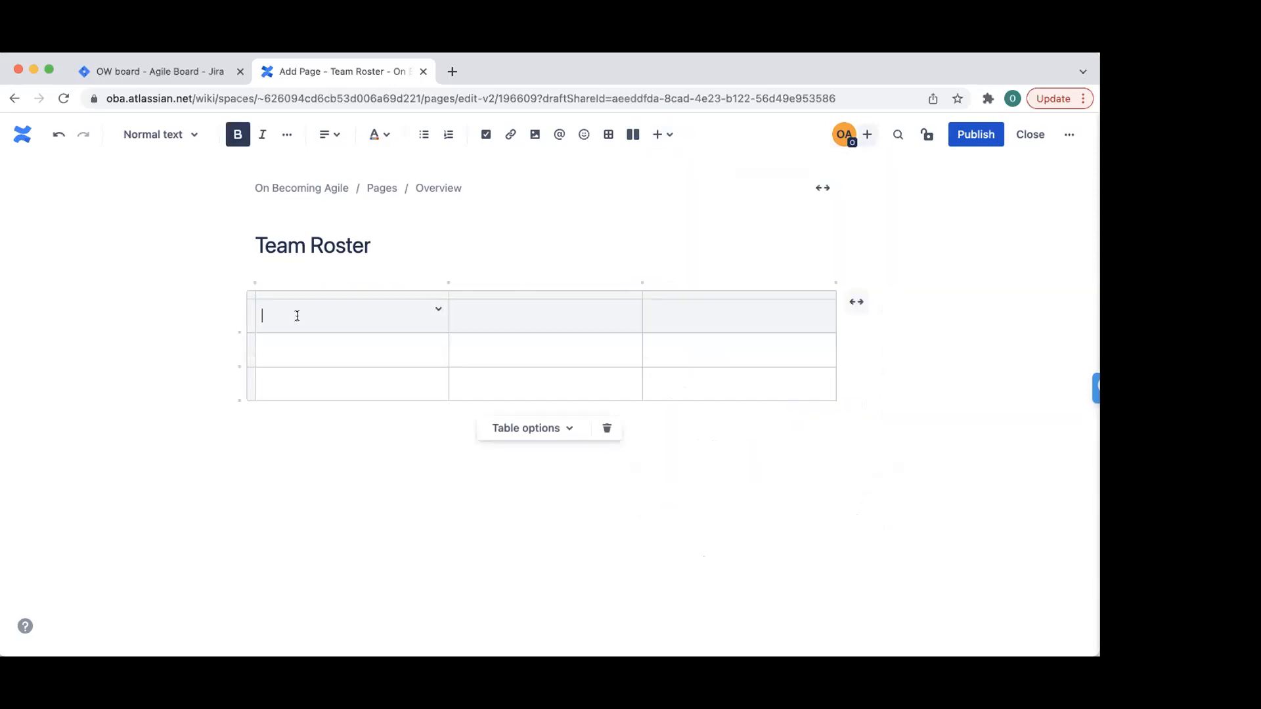
# - Enter the table headers Team Name, Title and Email Address
pyautogui.write('Nane')
pyautogui.write('e')
pyautogui.press('BackSpace')
pyautogui.press('BackSpace')
pyautogui.write('ne')
pyautogui.press('Tab')
pyautogui.click(333, 323)
pyautogui.press('BackSpace')
pyautogui.press('BackSpace')
pyautogui.write('meTitlEmail Address')
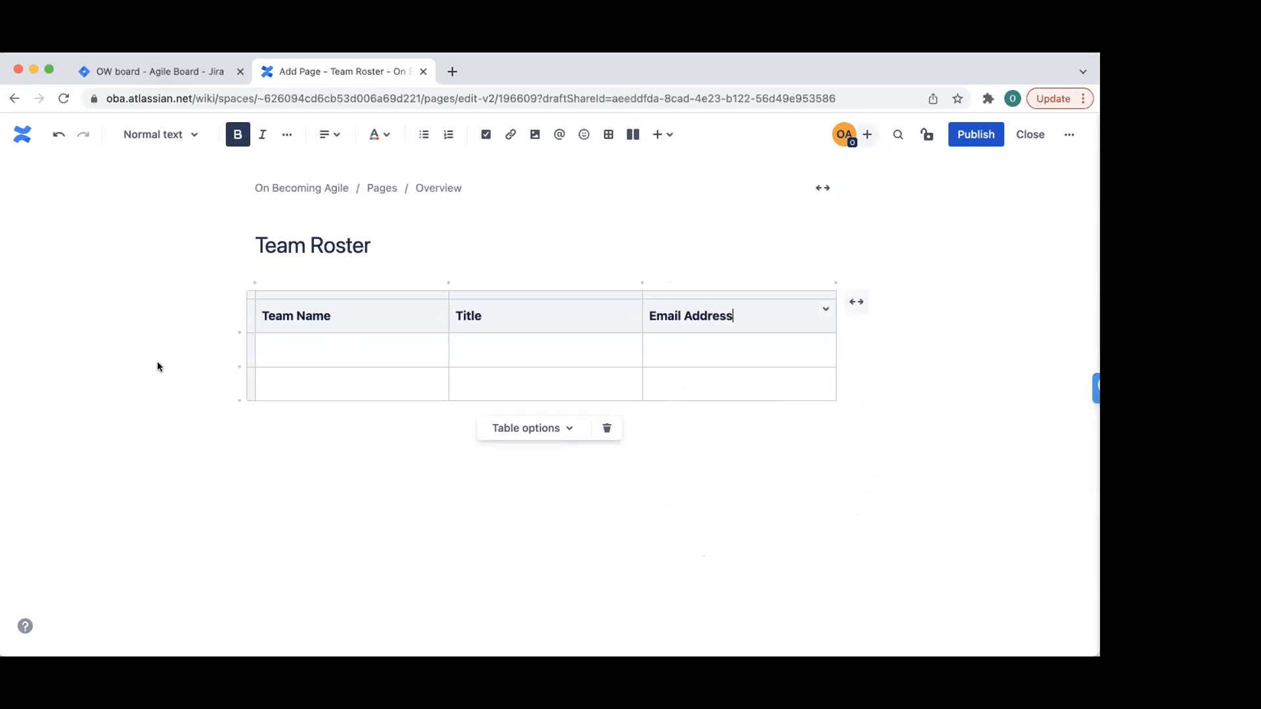
# - Fill the first row with a member's name, Product Owner title and e-mail address
pyautogui.click(281, 354)
pyautogui.write('Femi')
pyautogui.press('Tab')
pyautogui.write('Or')
pyautogui.press('BackSpace')
pyautogui.write('Produc')
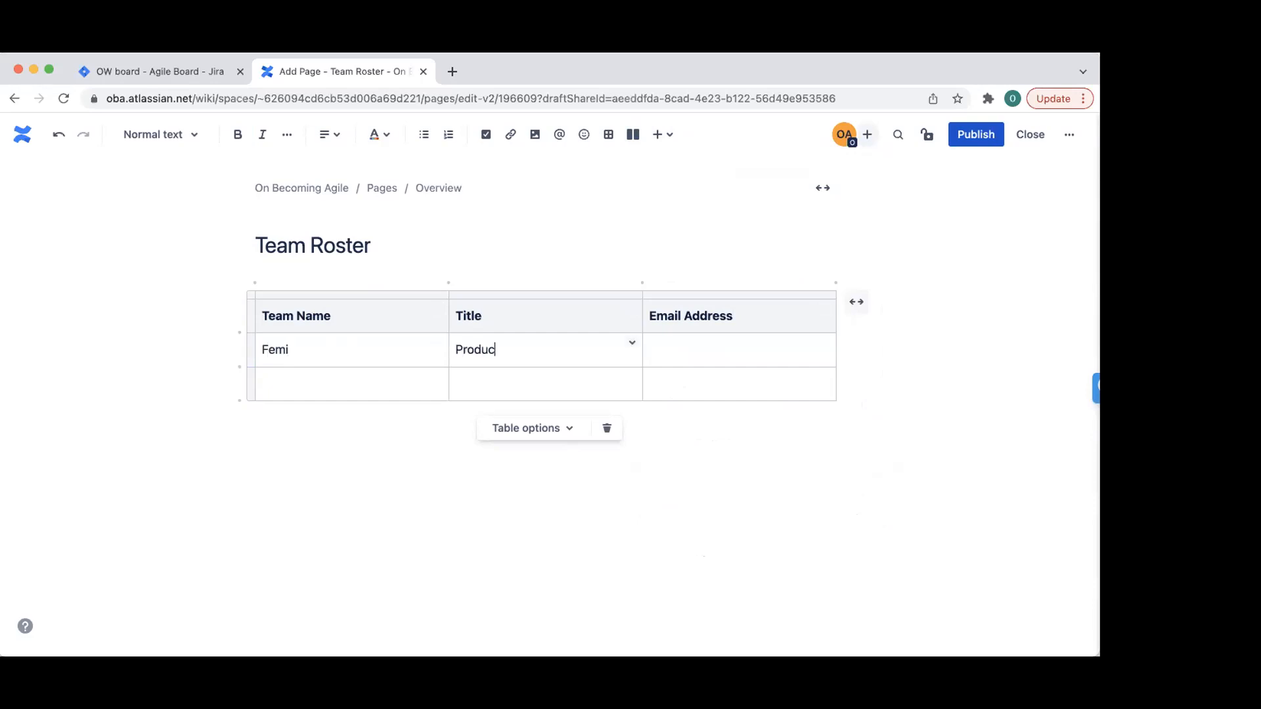
pyautogui.write('t Owner')
pyautogui.press('Tab')
pyautogui.press('Tab')
# - Fill the second row with a member's name, Developer title and e-mail address
pyautogui.write('Finmi')
pyautogui.press('BackSpace')
pyautogui.press('BackSpace')
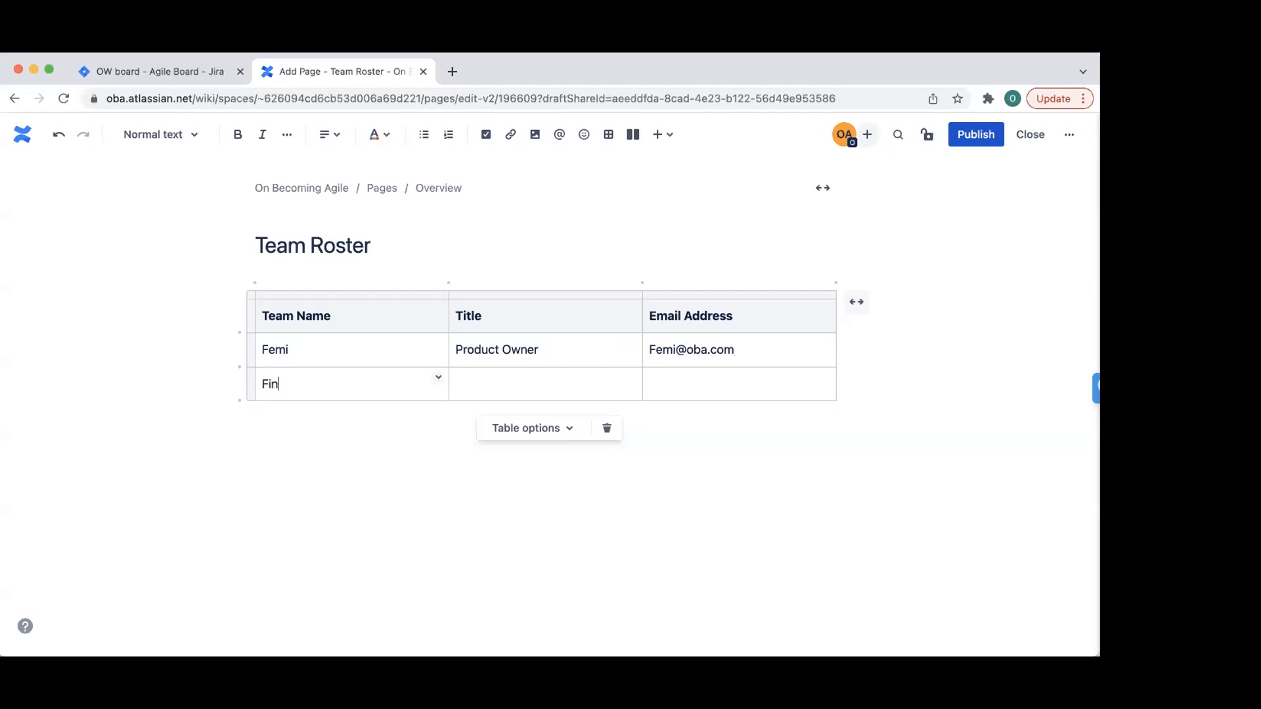
pyautogui.write('nmi')
pyautogui.write('Develop')
pyautogui.press('BackSpace')
pyautogui.press('BackSpace')
pyautogui.write('ope')
pyautogui.press('Tab')
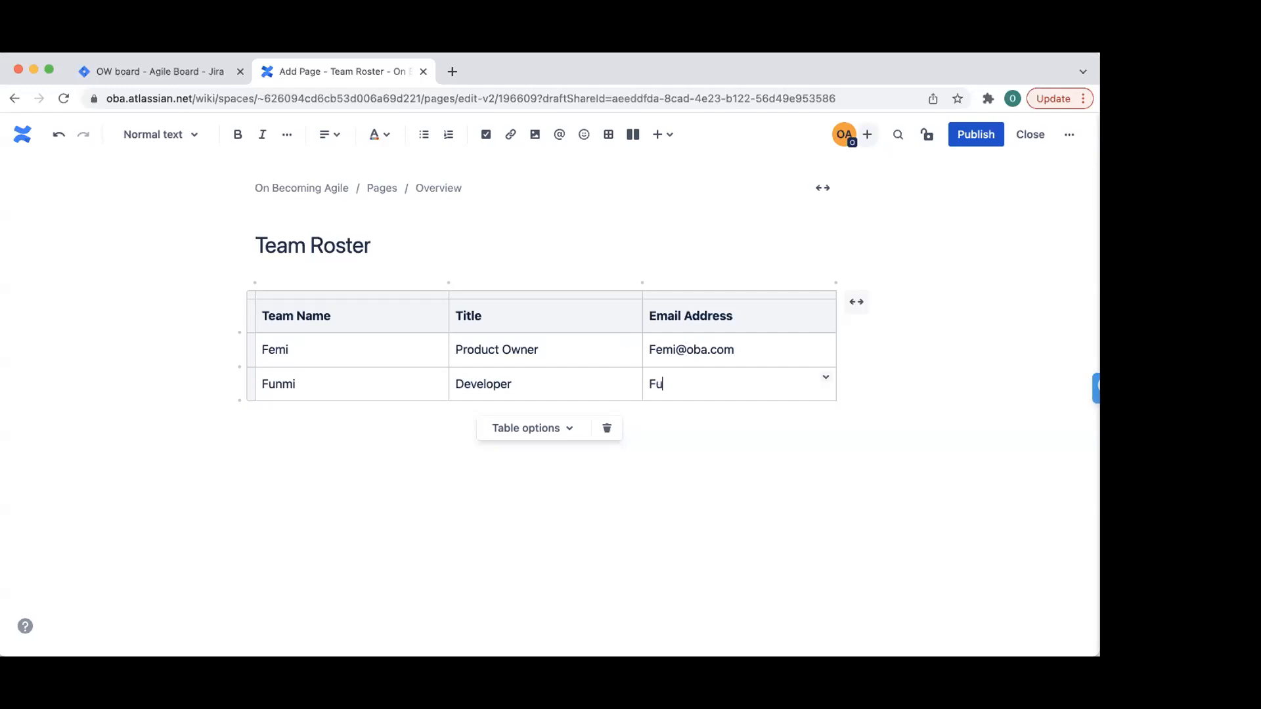
# - Add three table rows and fill the third with a Developer's name and e-mail
pyautogui.click(236, 398)
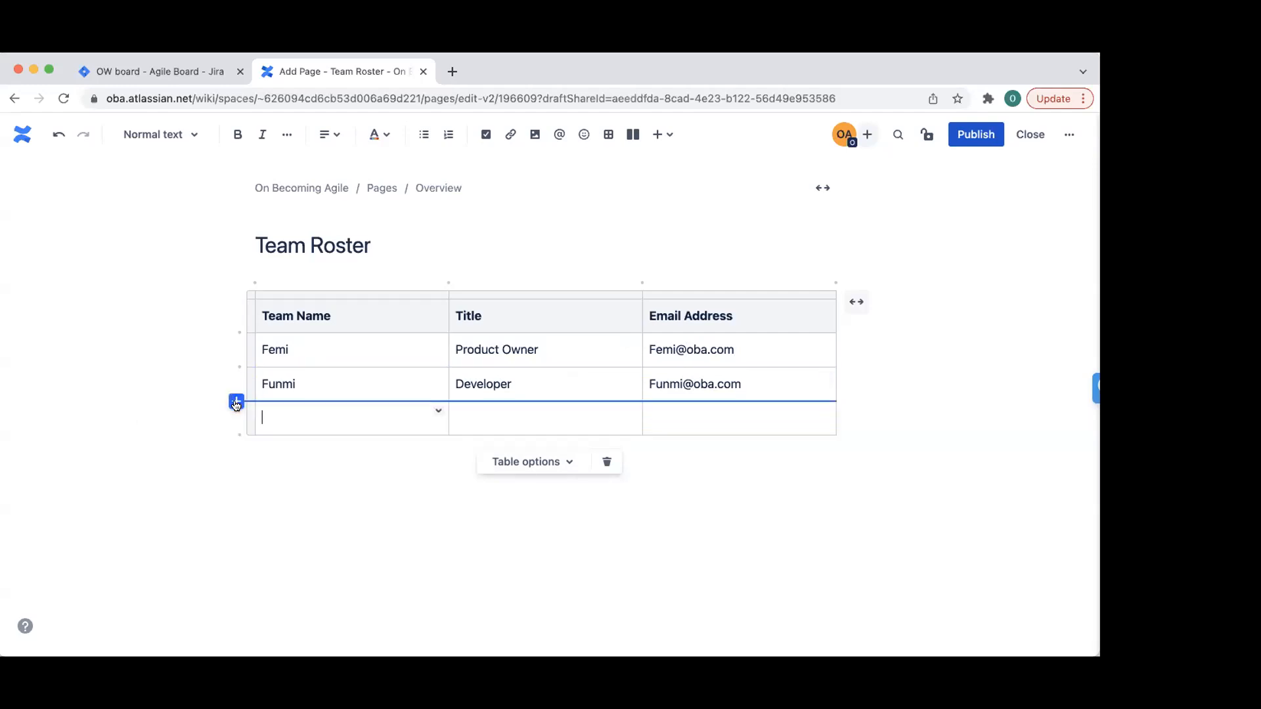
pyautogui.click(236, 399)
pyautogui.click(237, 401)
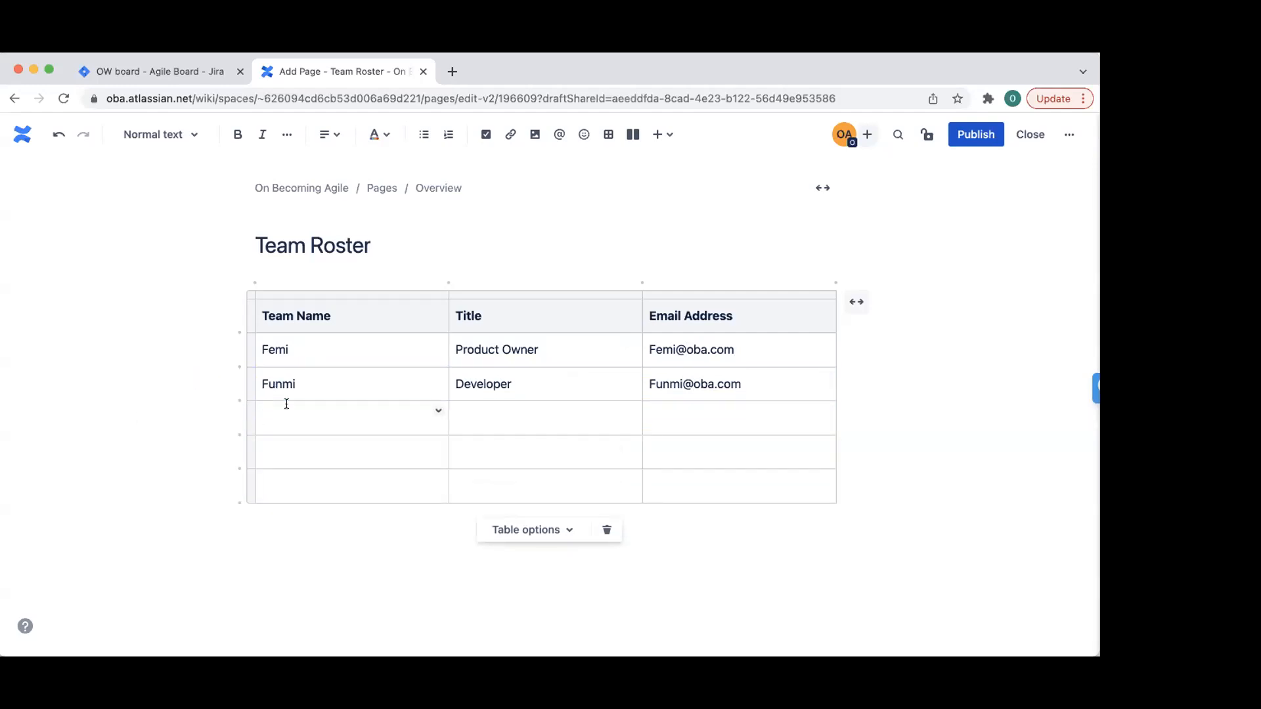
pyautogui.write('Mama Y')
pyautogui.press('Tab')
pyautogui.hotkey('shift', 'Tab')
pyautogui.press('Tab')
pyautogui.hotkey('shift', 'Tab')
pyautogui.press('Tab')
pyautogui.click(316, 413)
pyautogui.press('BackSpace')
pyautogui.write('Develope')
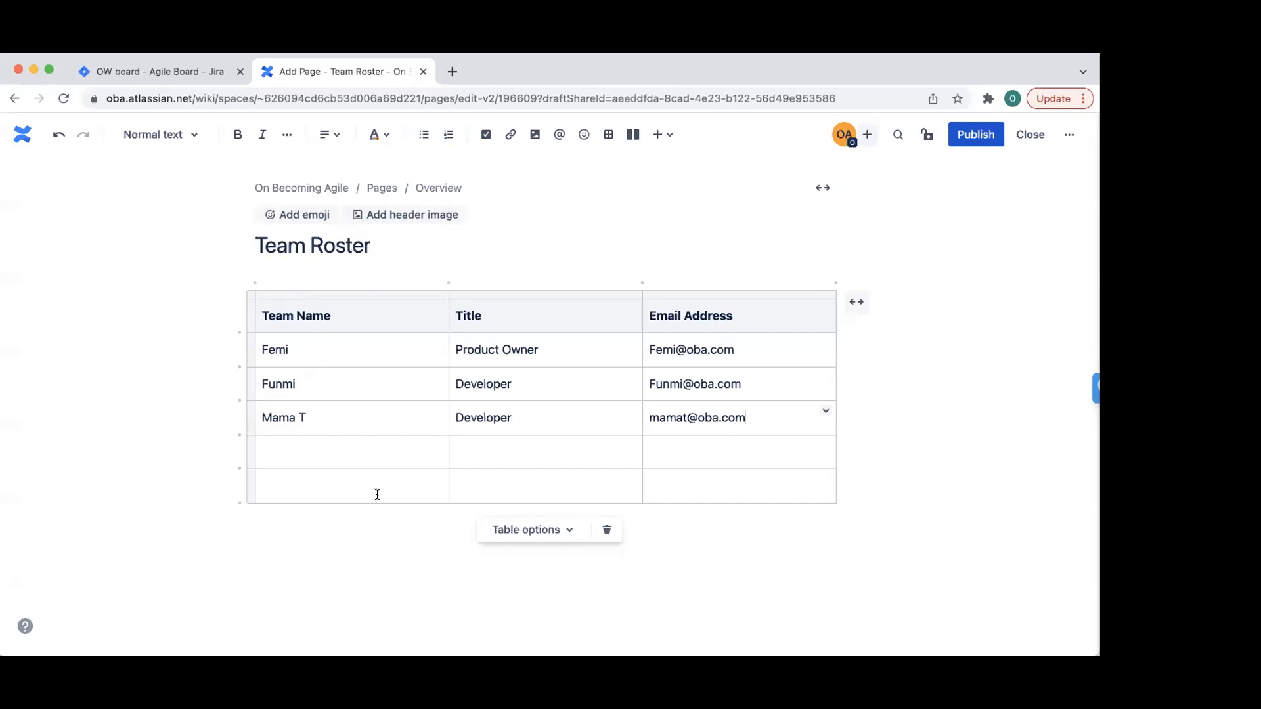
# - Fill the fourth row with a Scrum Master's name and e-mail address
pyautogui.click(318, 450)
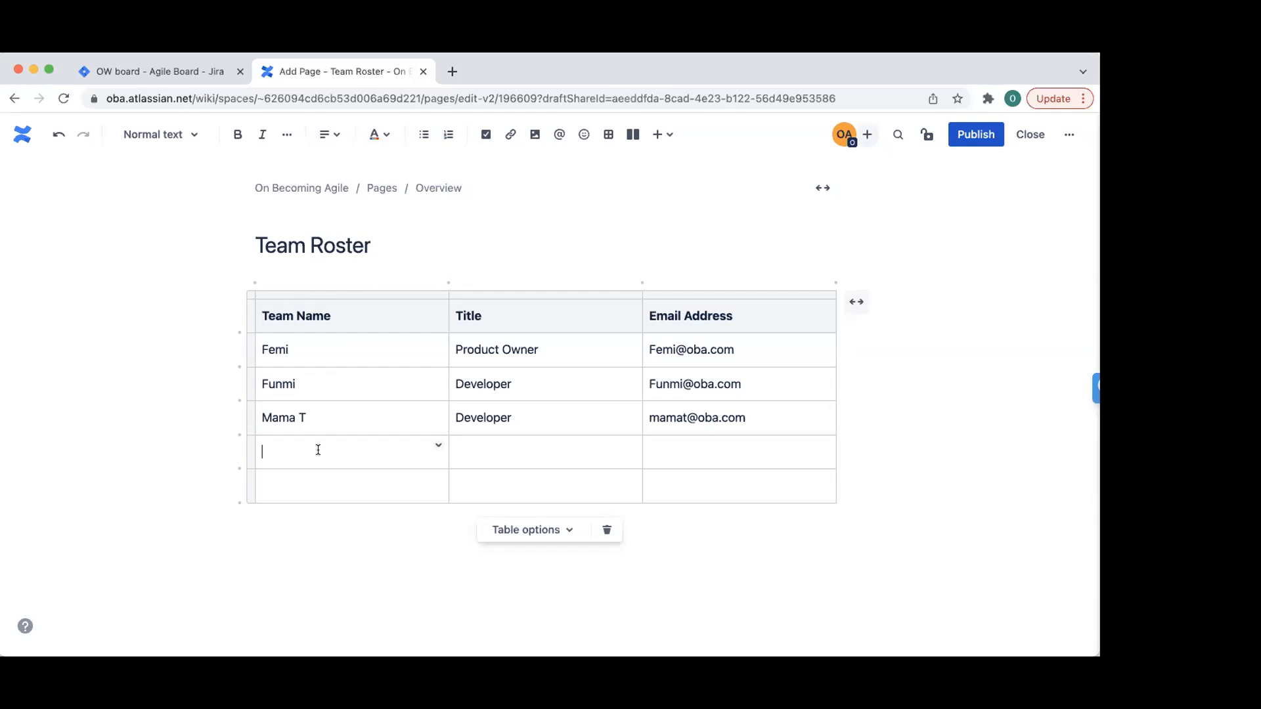
pyautogui.write('Rita')
pyautogui.press('Tab')
pyautogui.write('Scrum Master')
pyautogui.press('Tab')
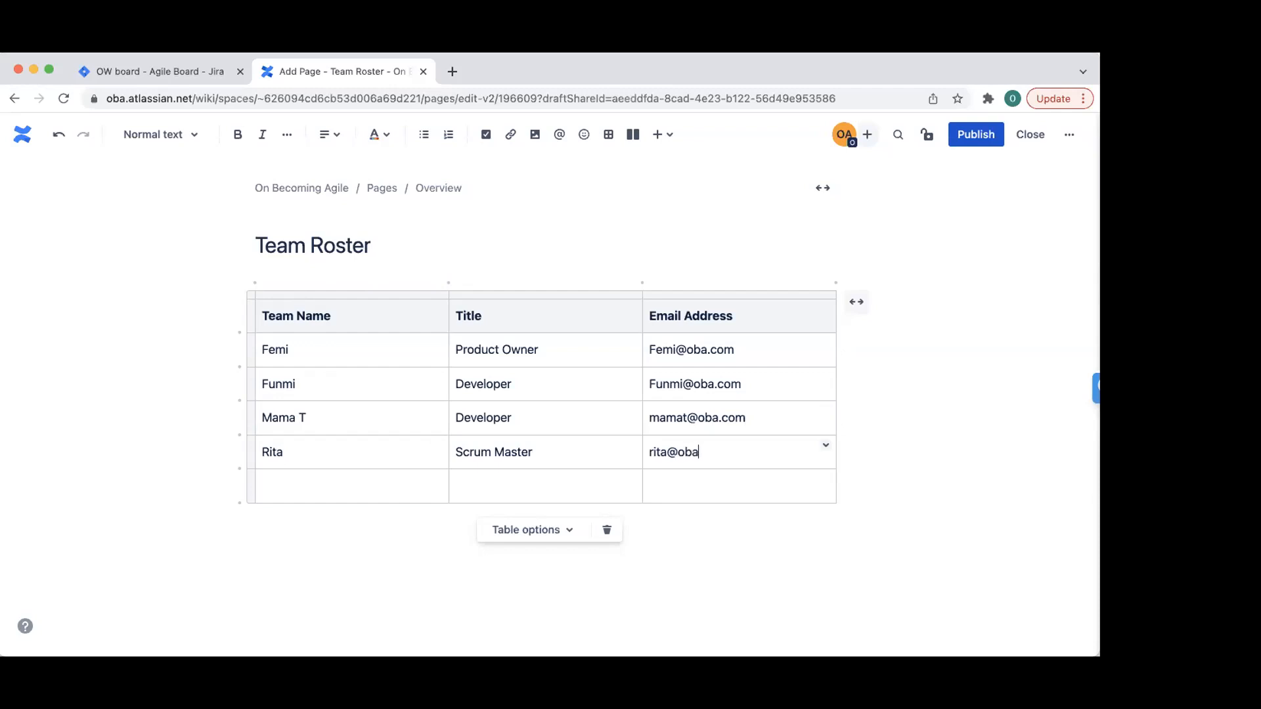
# - Fill the last row with the QA member's name and e-mail address
pyautogui.click(275, 482)
pyautogui.press('BackSpace')
pyautogui.press('BackSpace')
pyautogui.press('BackSpace')
pyautogui.press('BackSpace')
pyautogui.press('BackSpace')
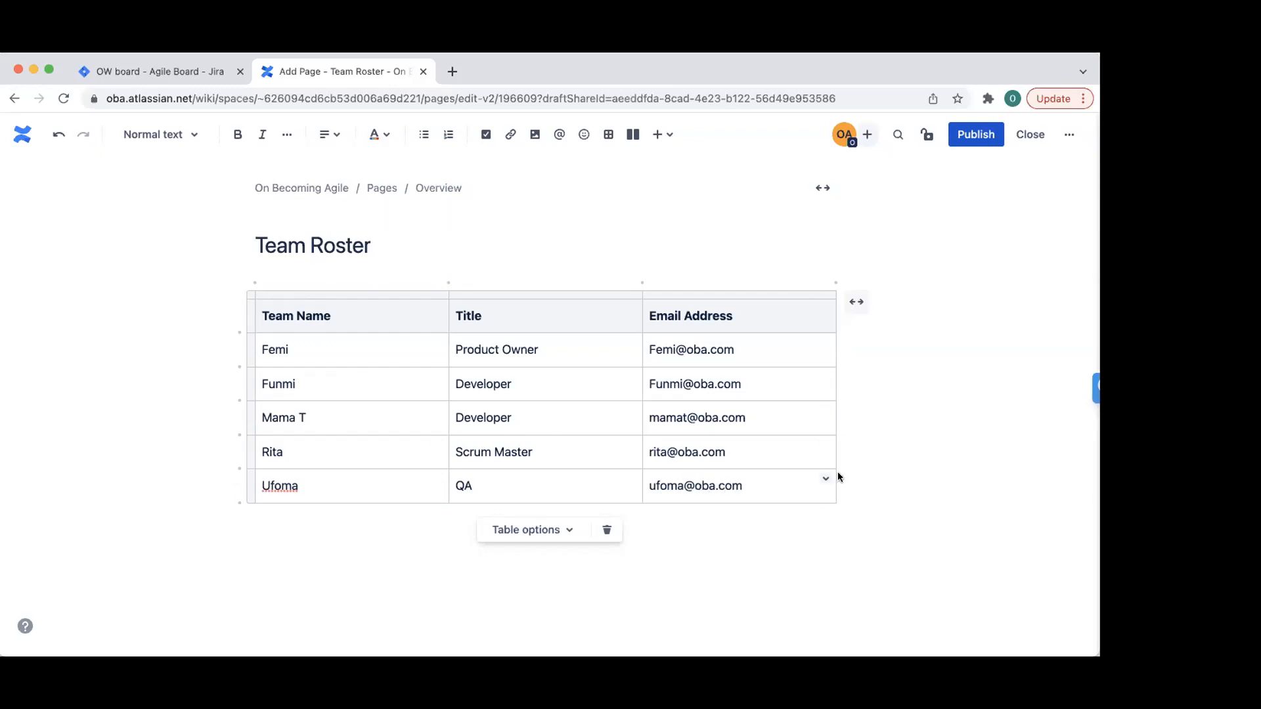
pyautogui.click(277, 538)
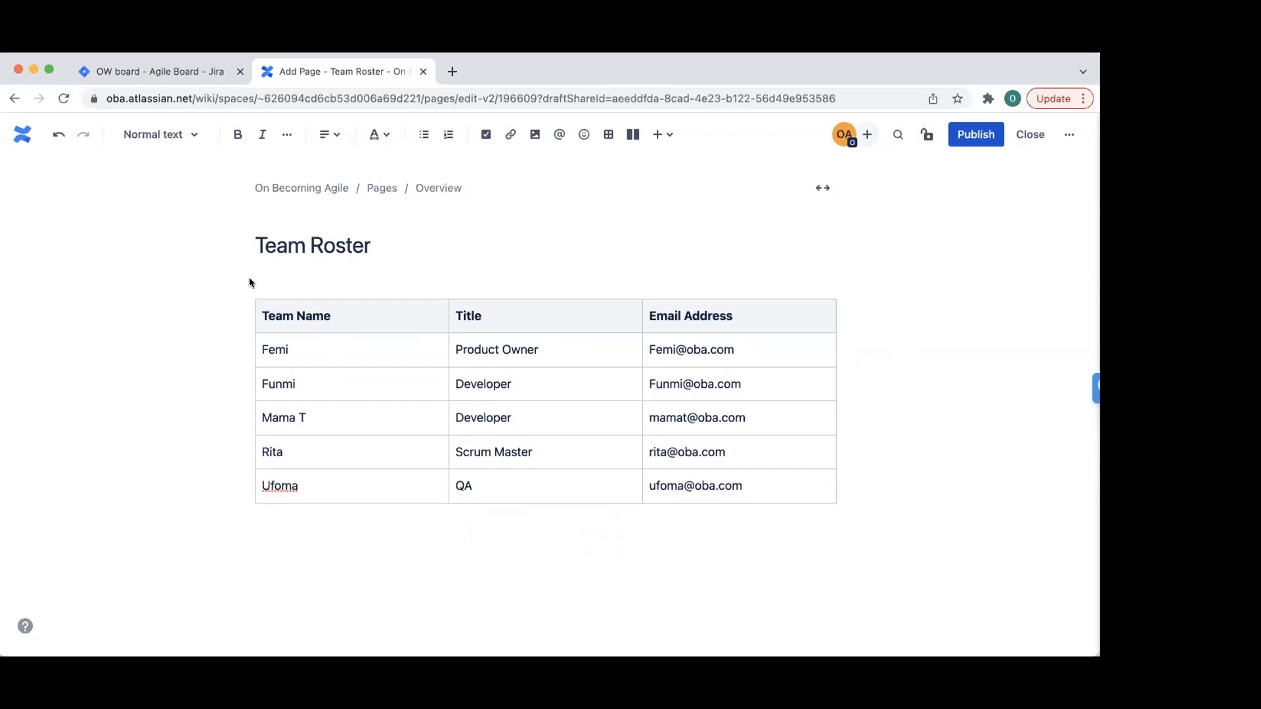
pyautogui.write('Updated April 20')
pyautogui.click(976, 134)
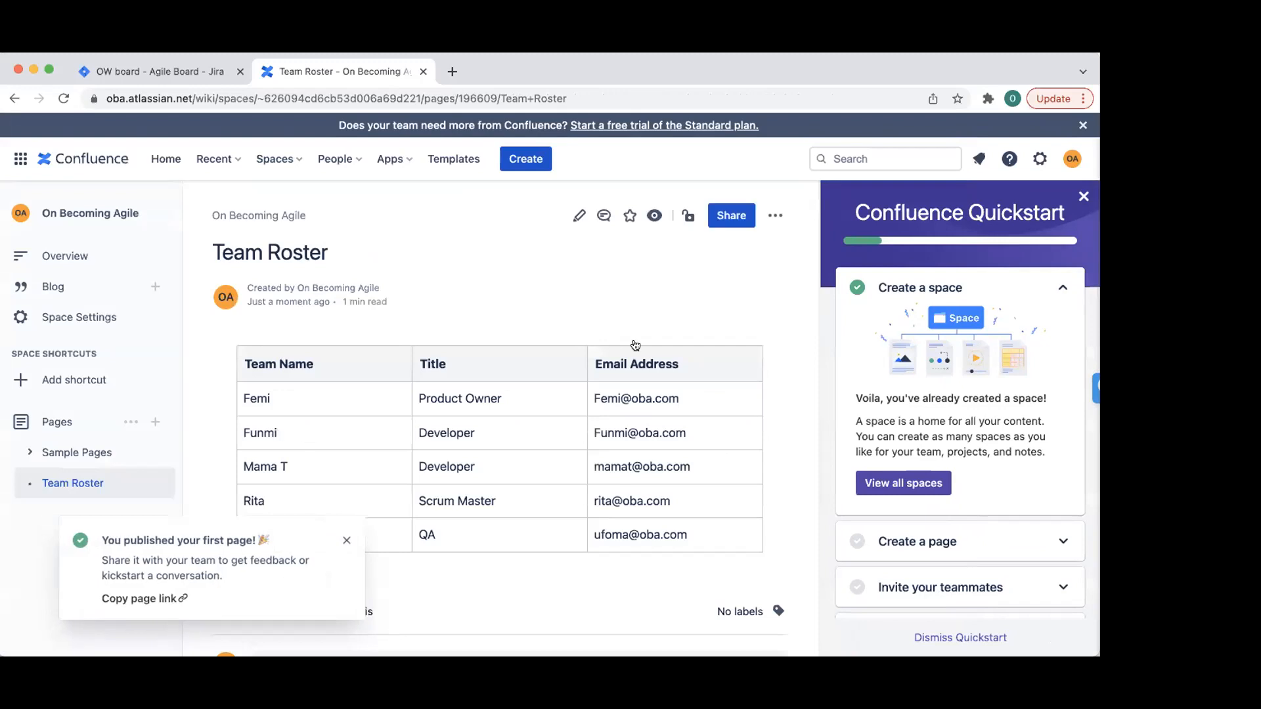
pyautogui.click(1084, 196)
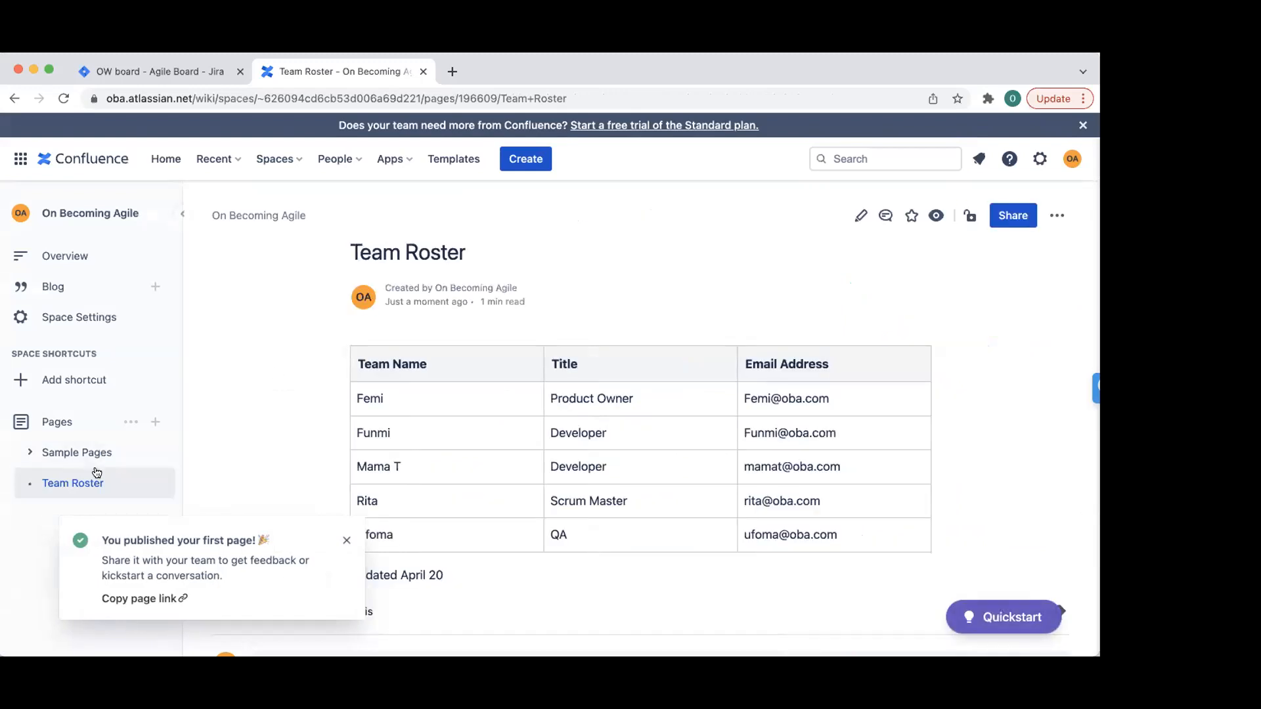
pyautogui.click(128, 452)
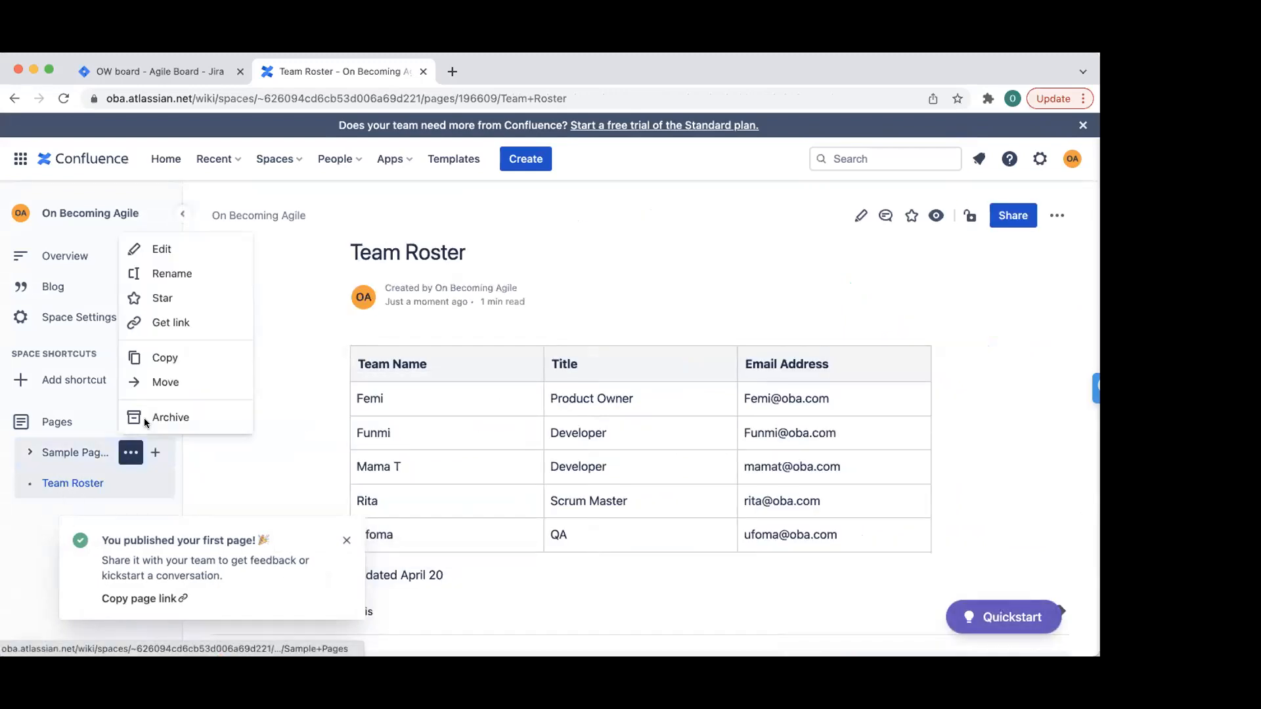
pyautogui.click(199, 418)
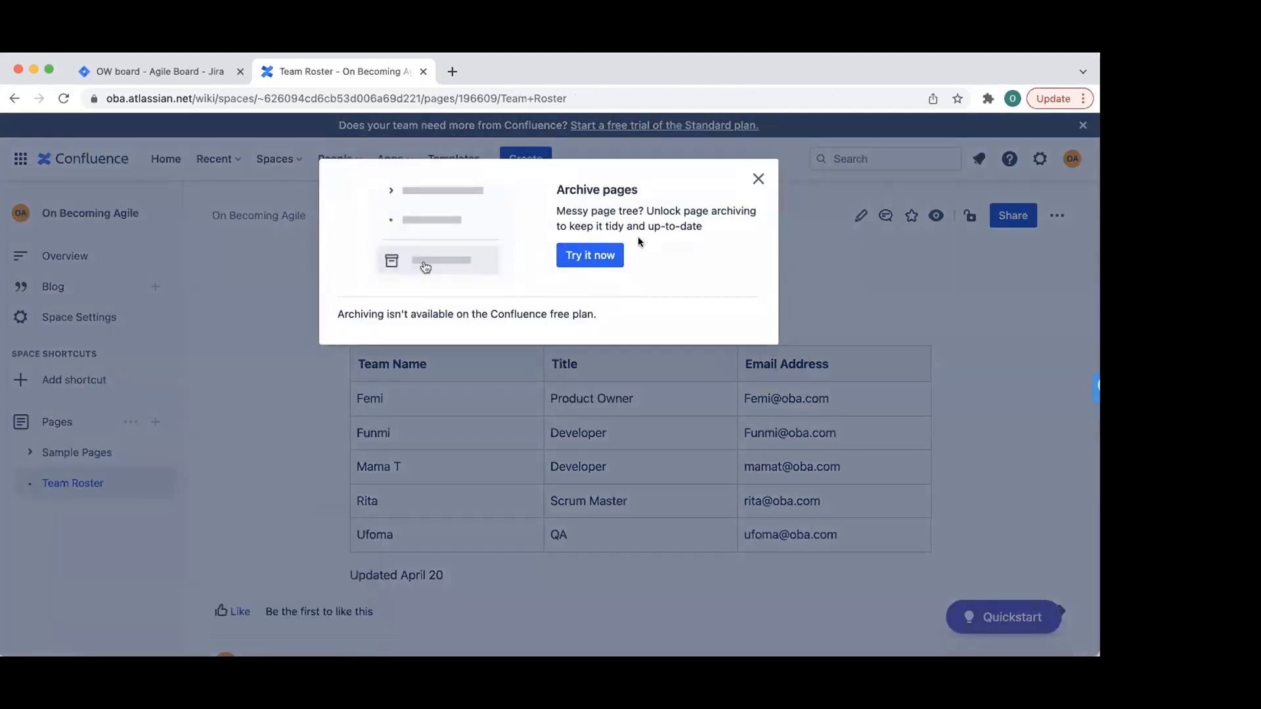
pyautogui.click(593, 256)
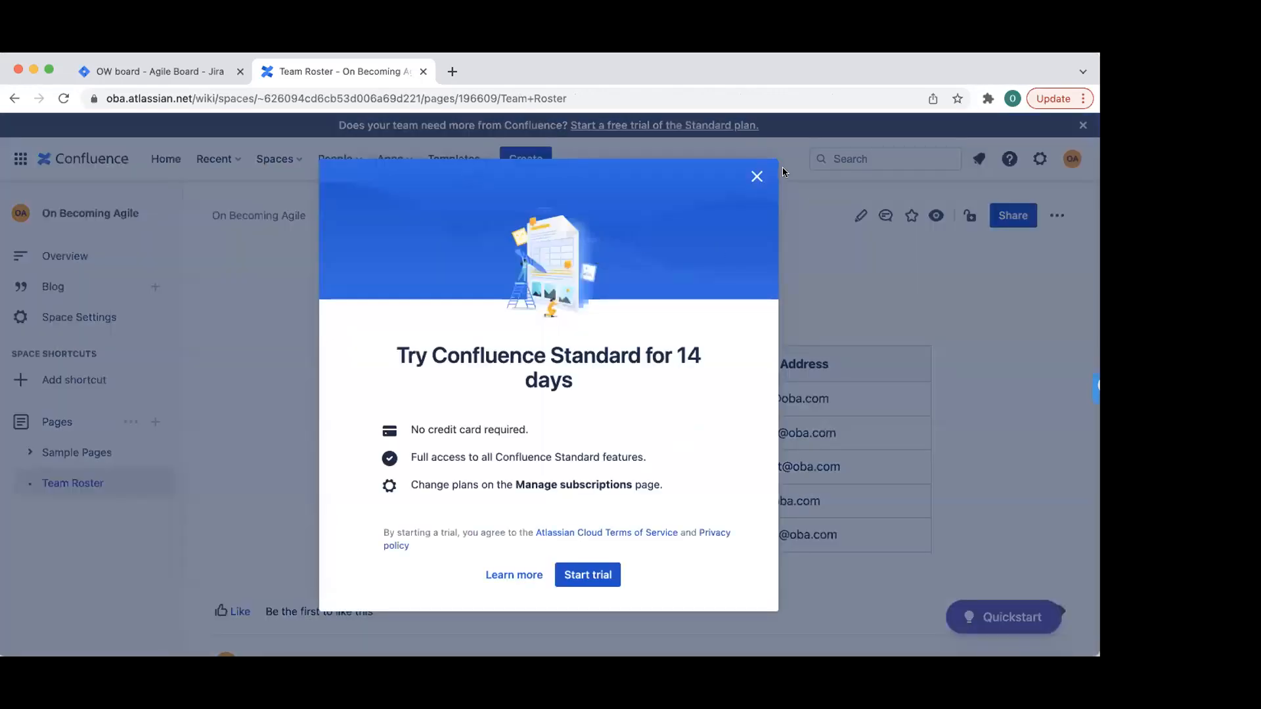
pyautogui.click(757, 175)
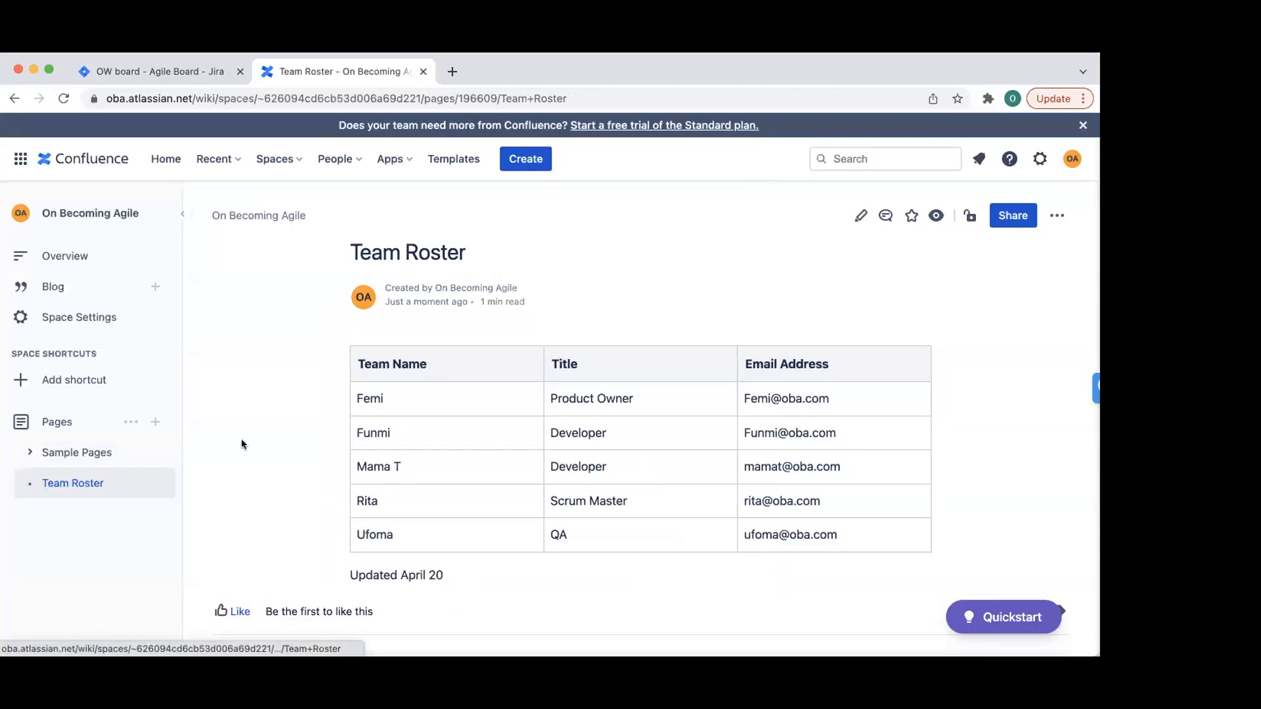
pyautogui.scroll(-1, 175, 471)
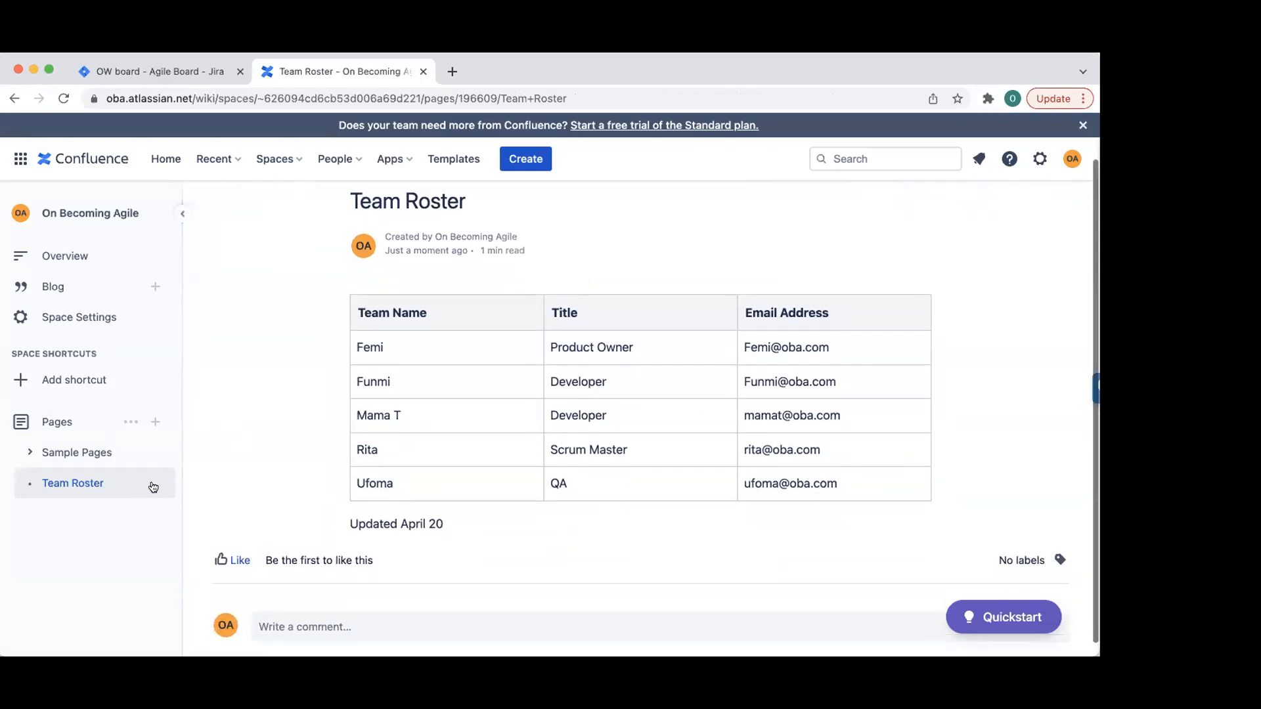
pyautogui.moveTo(97, 497)
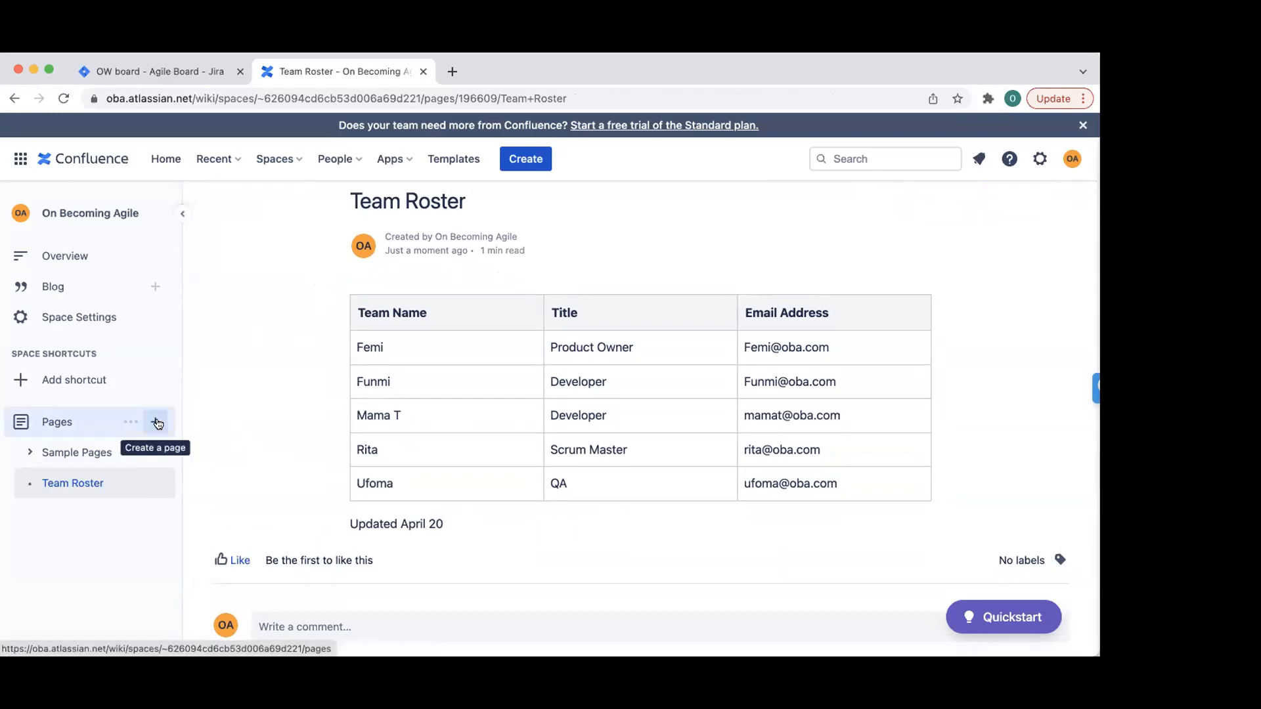
# - Create a new page titled 'Team Working Agreement' and close the templates panel
pyautogui.click(158, 423)
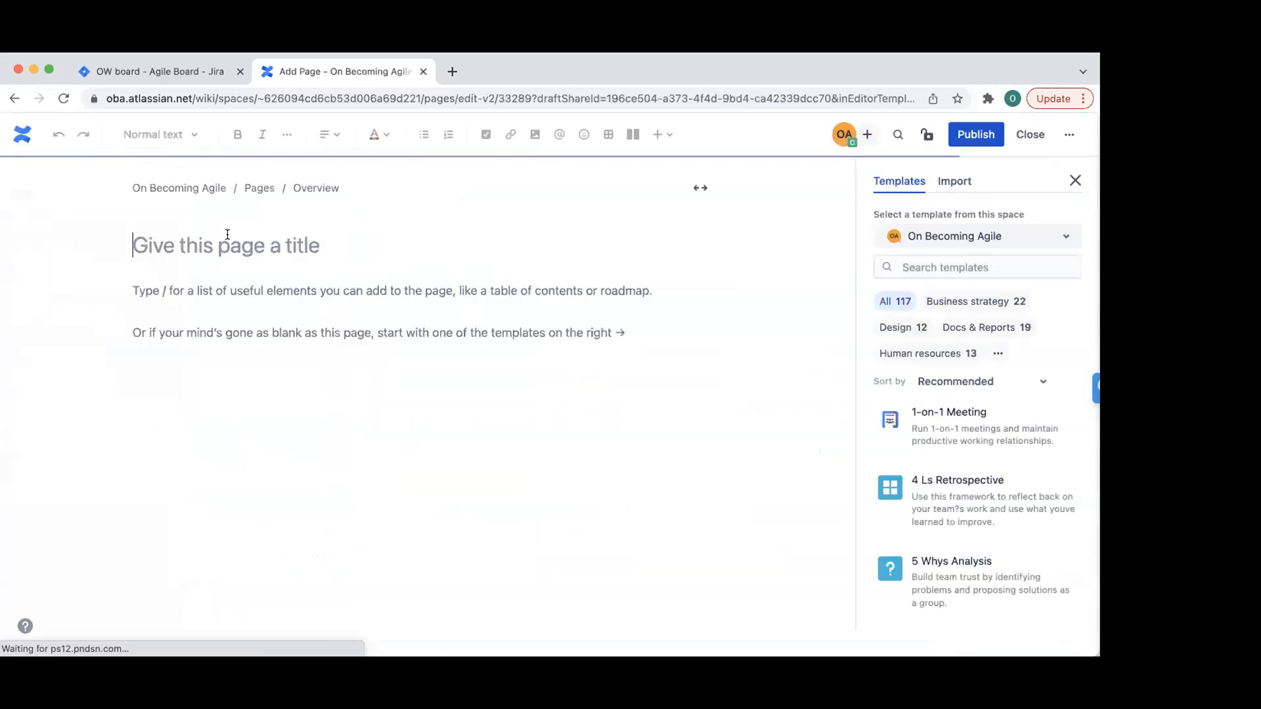
pyautogui.write('Team Working Agreement')
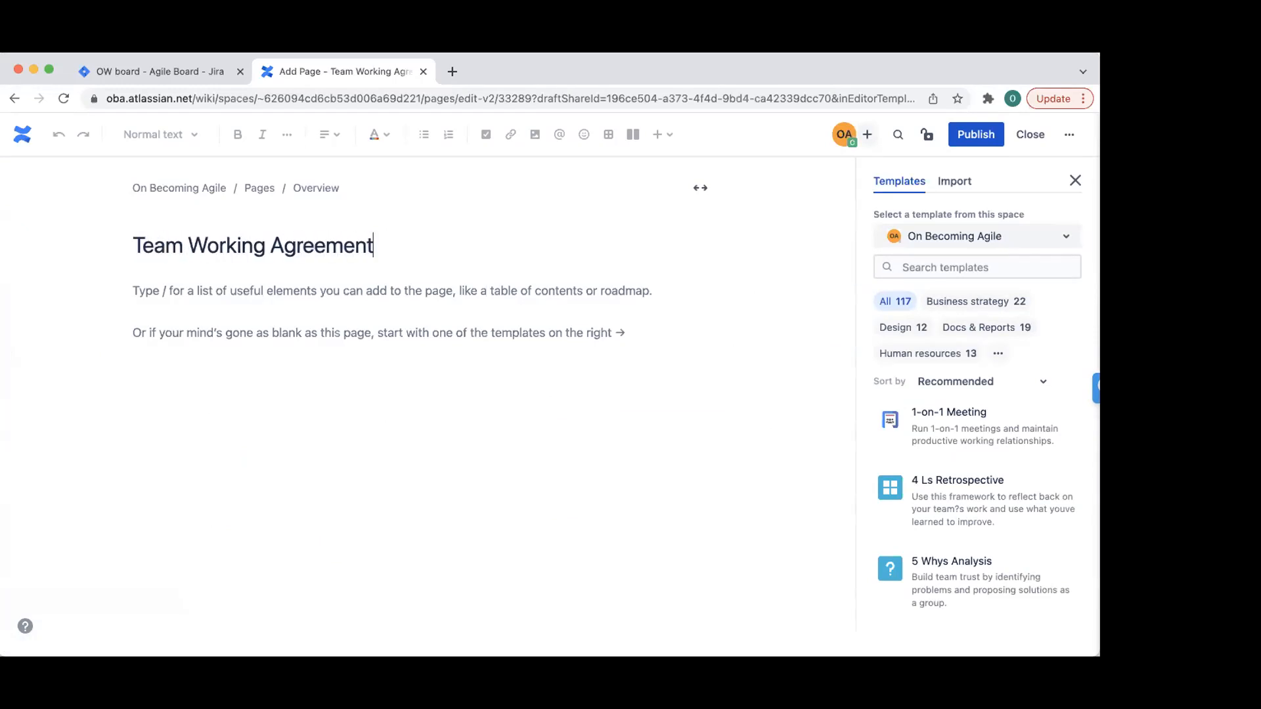
pyautogui.click(1075, 180)
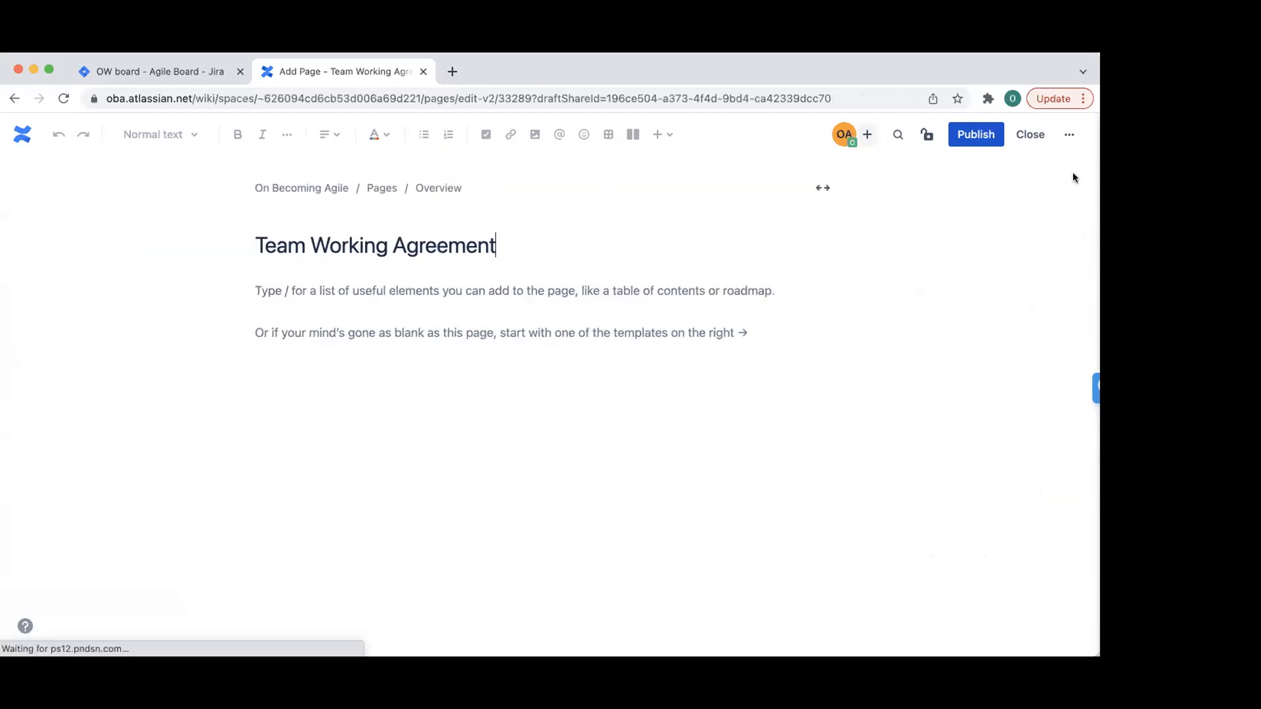
pyautogui.click(364, 289)
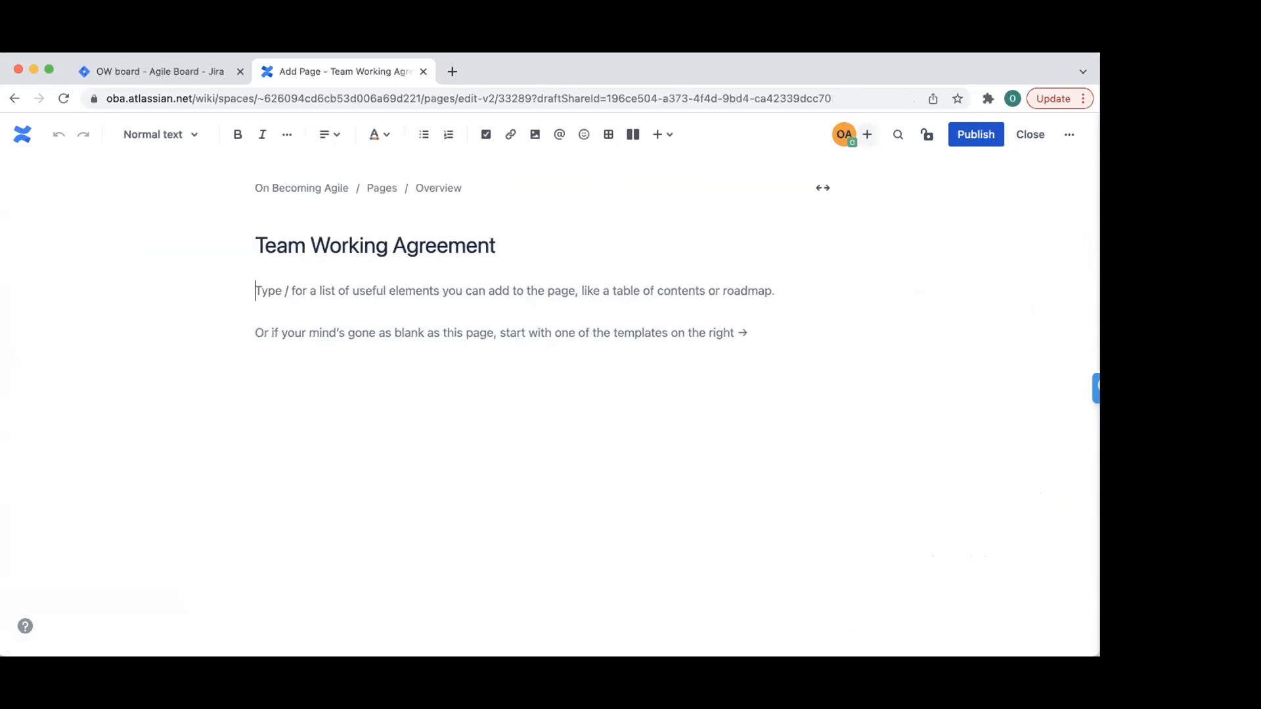
pyautogui.write('@')
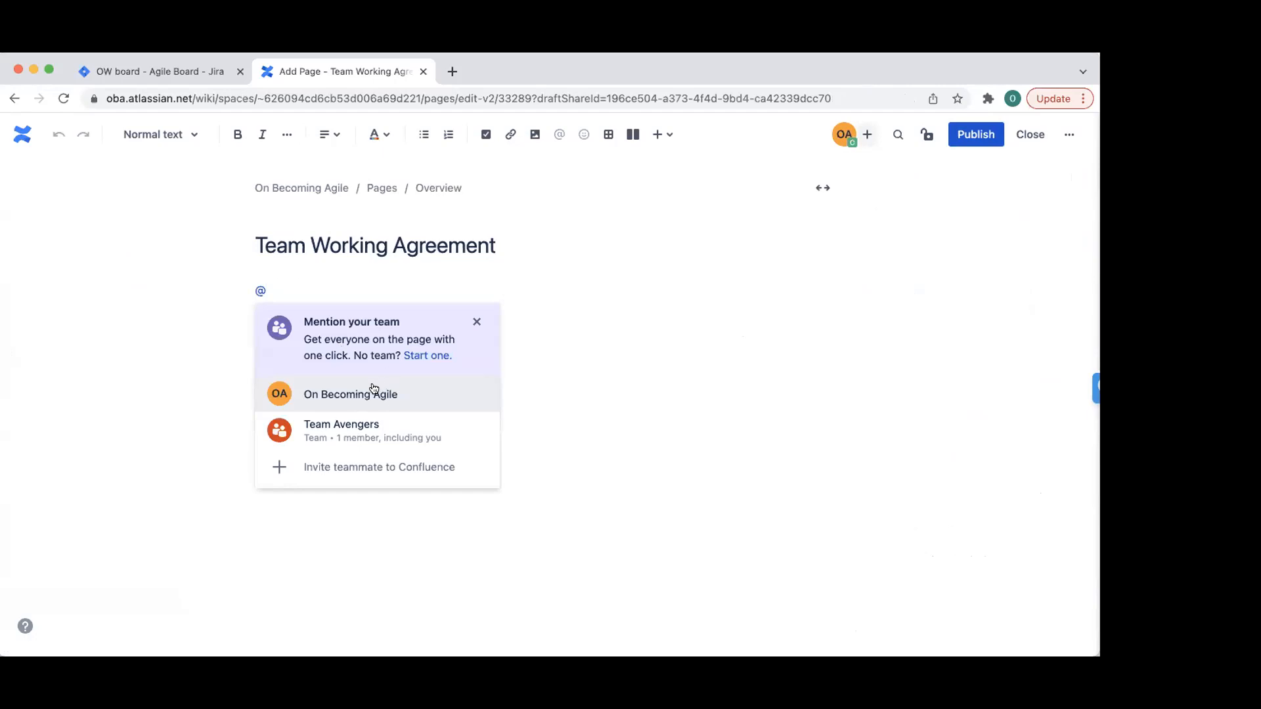
pyautogui.click(374, 390)
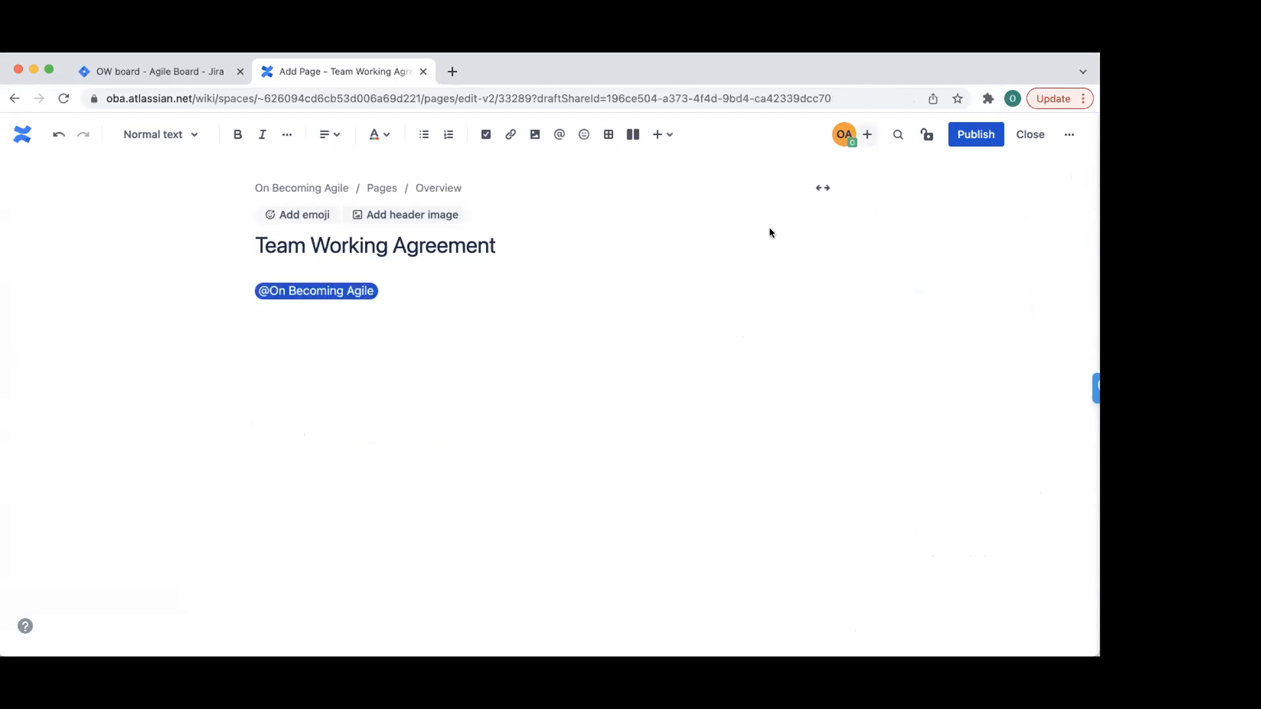
pyautogui.write('@On')
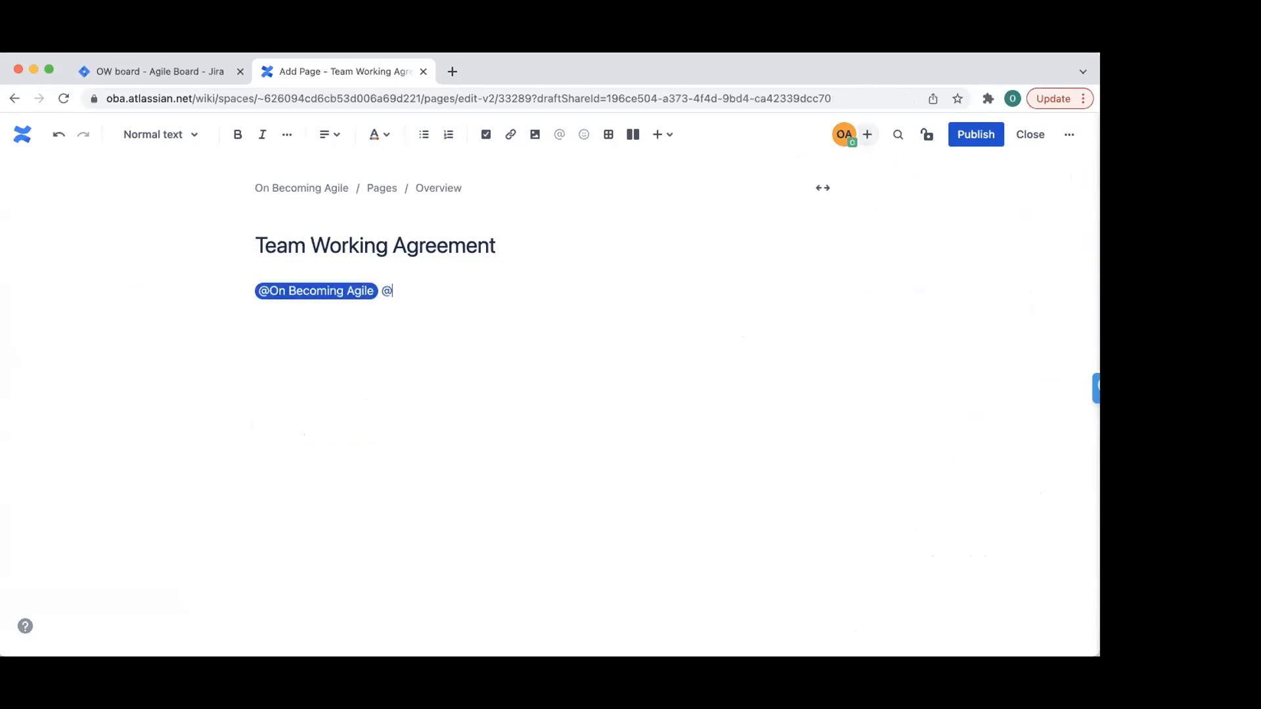
pyautogui.click(477, 391)
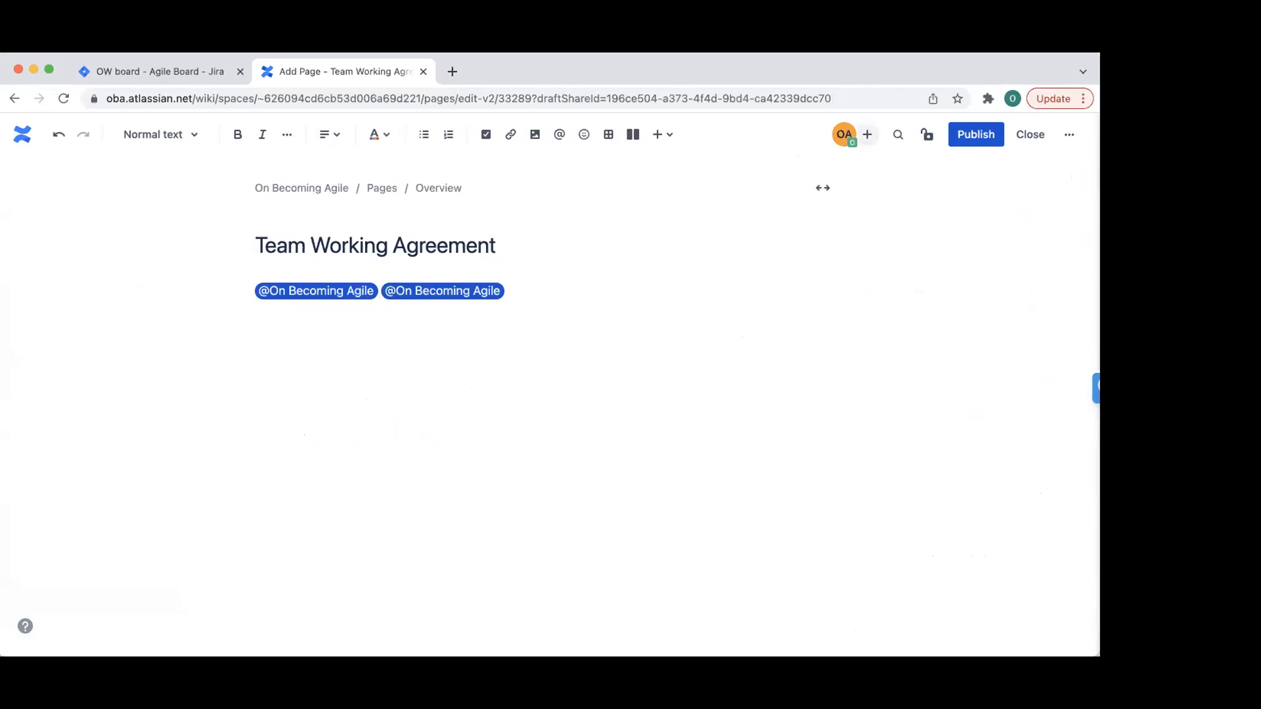
# - Add the first two numbered rules: 'Always be present to all meetings' and 'Do not speak over each other'
pyautogui.write('. Alw')
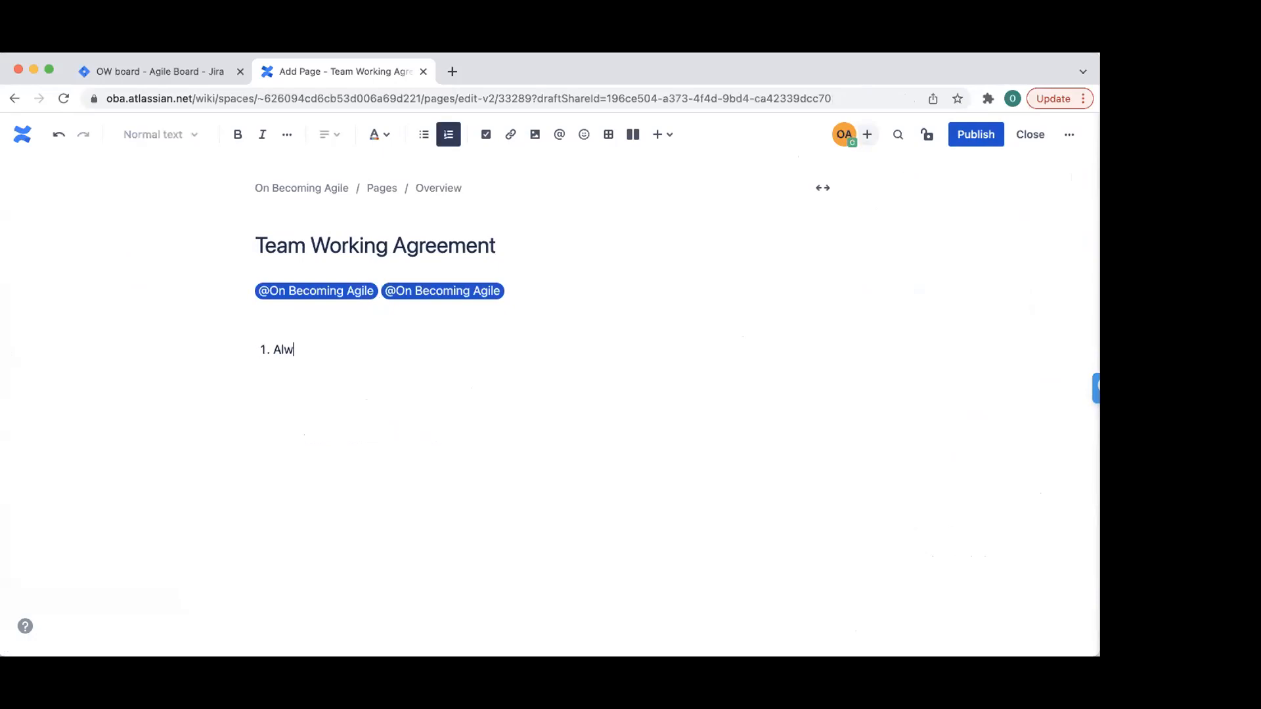
pyautogui.write('ays be prac')
pyautogui.press('BackSpace')
pyautogui.press('BackSpace')
pyautogui.write('esn')
pyautogui.write('ent to all meeti')
pyautogui.write('ngs')
pyautogui.press('Return')
pyautogui.write('Alway')
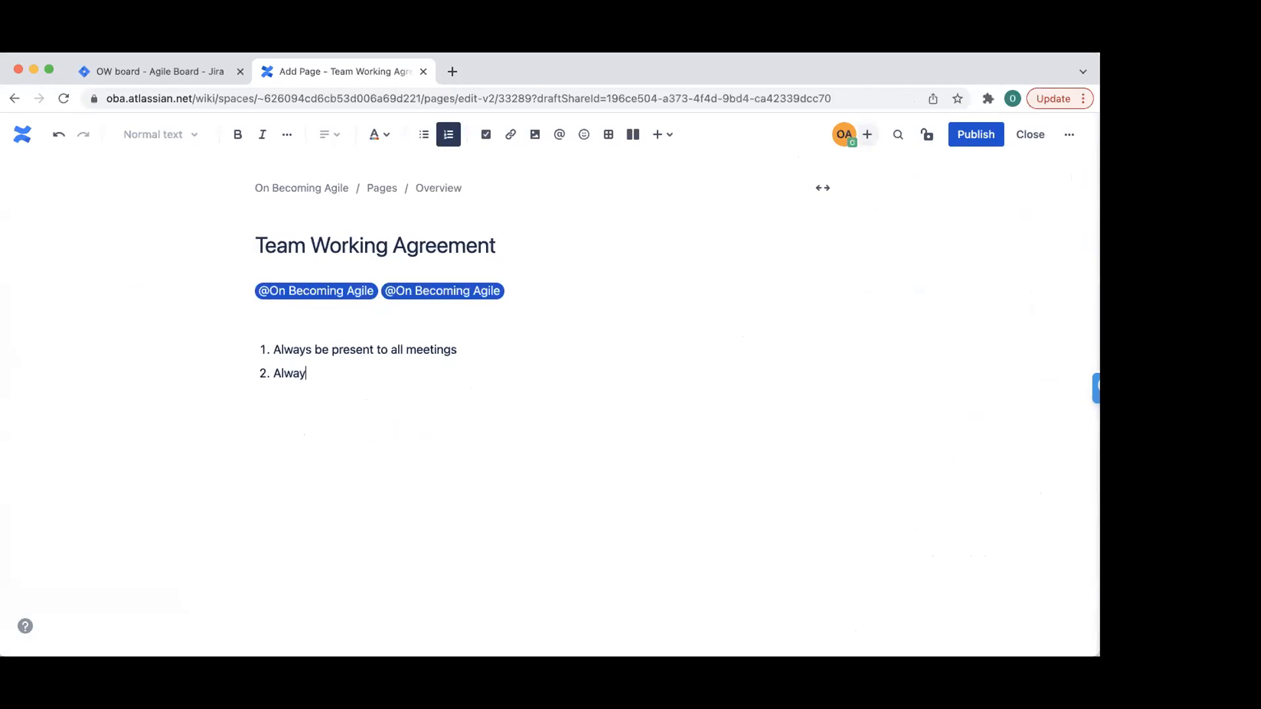
pyautogui.press('BackSpace')
pyautogui.press('BackSpace')
pyautogui.press('BackSpace')
pyautogui.press('BackSpace')
pyautogui.write('Do')
pyautogui.press('BackSpace')
pyautogui.press('BackSpace')
pyautogui.press('BackSpace')
pyautogui.write('Do not speak over eac')
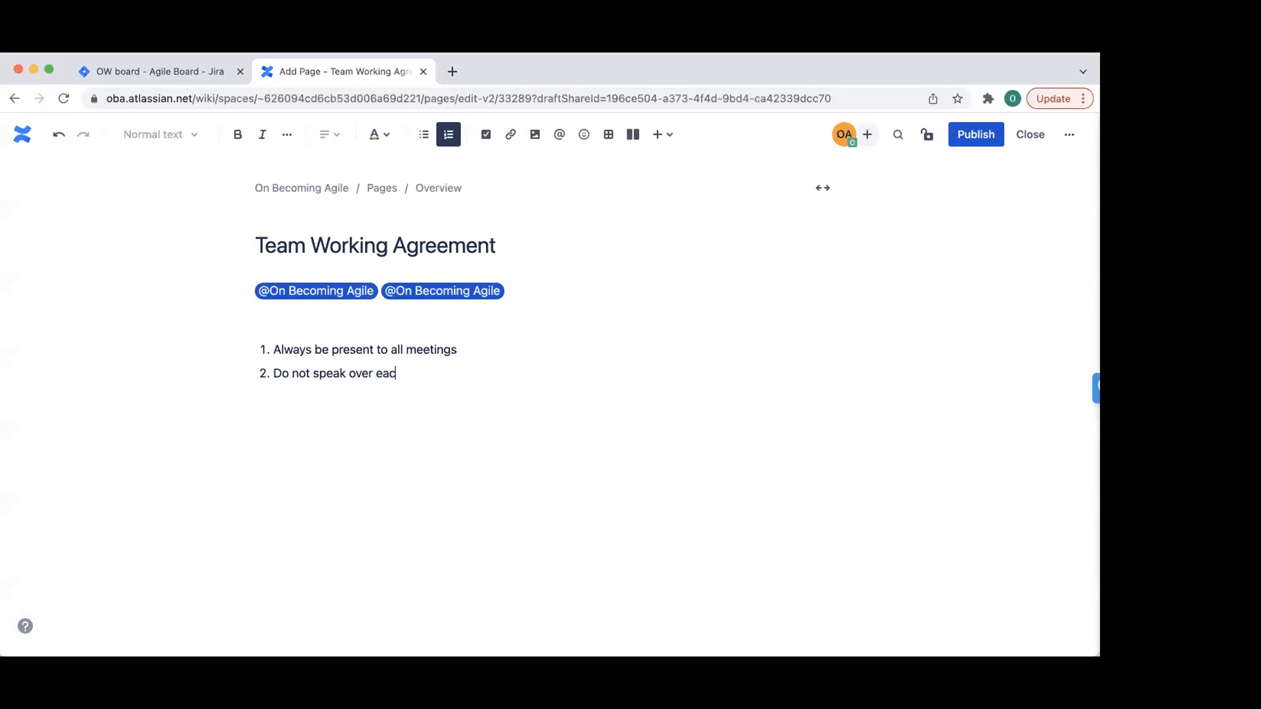
pyautogui.write('h other')
# - Add a third rule about respecting every decision, even contrary ones, and begin a fourth item 'Team'
pyautogui.press('Return')
pyautogui.write('Resl')
pyautogui.press('BackSpace')
pyautogui.write('pect every eeci')
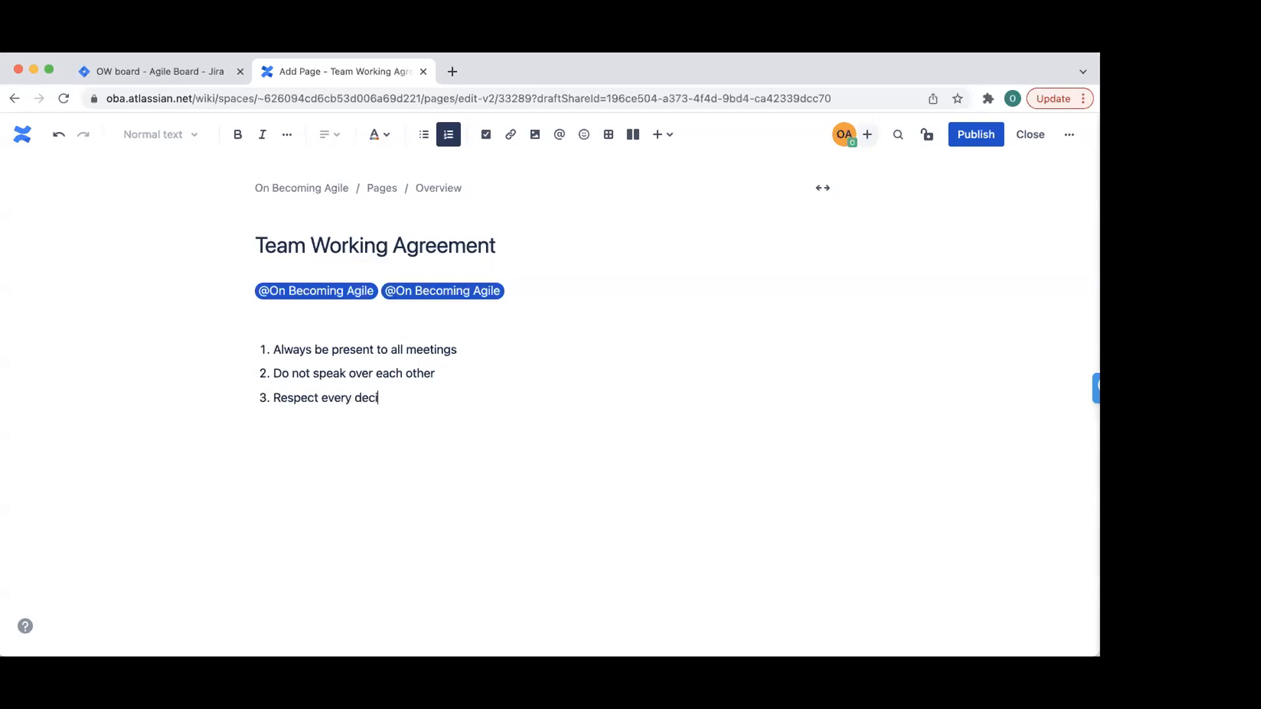
pyautogui.write('sion , ebeen if its contrary')
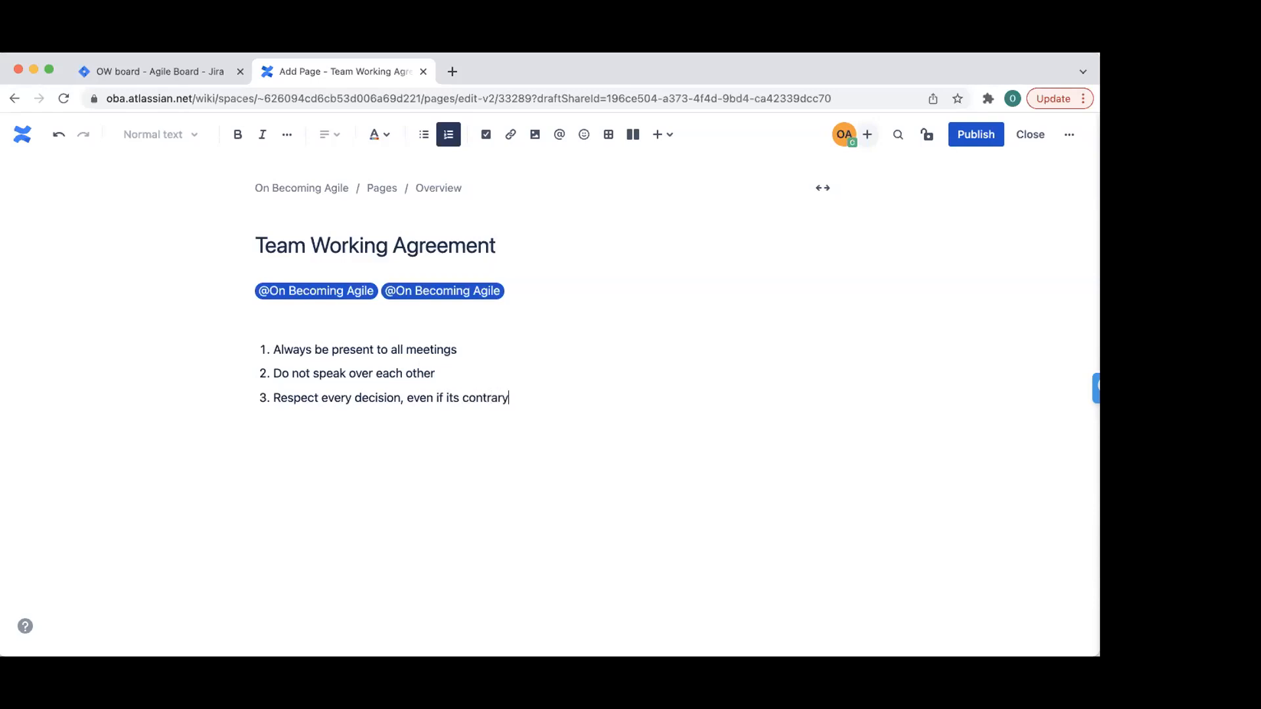
pyautogui.write(' to mine')
pyautogui.press('Return')
pyautogui.write('TEam')
pyautogui.press('BackSpace')
pyautogui.press('BackSpace')
pyautogui.press('BackSpace')
pyautogui.write('eam')
# - Publish the Team Working Agreement page, then switch to the Team Roster page for editing
pyautogui.click(978, 139)
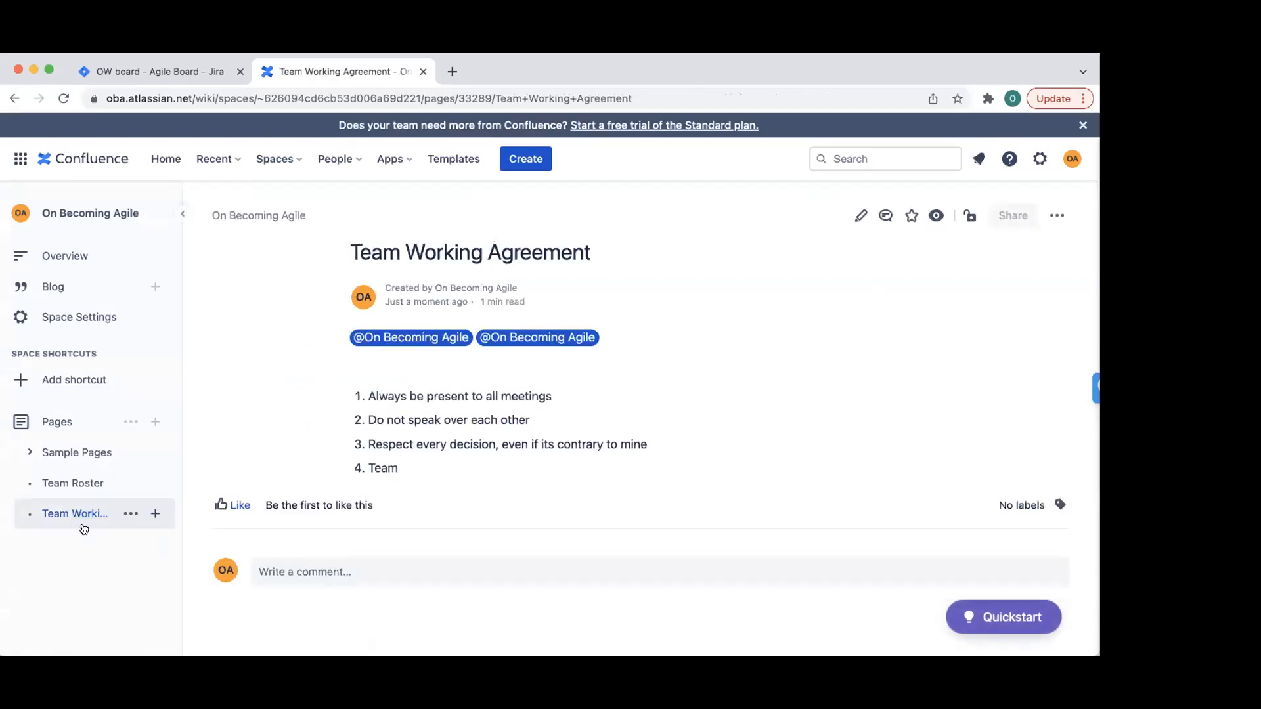
pyautogui.click(61, 485)
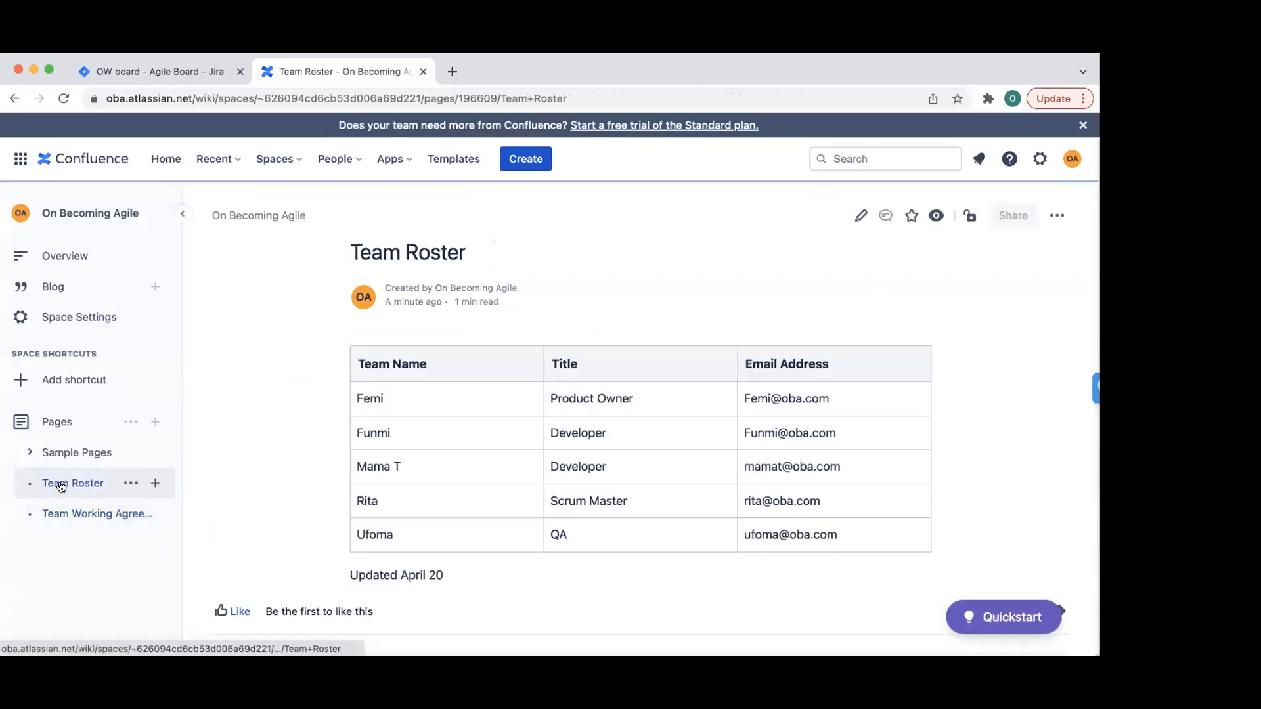
pyautogui.click(61, 511)
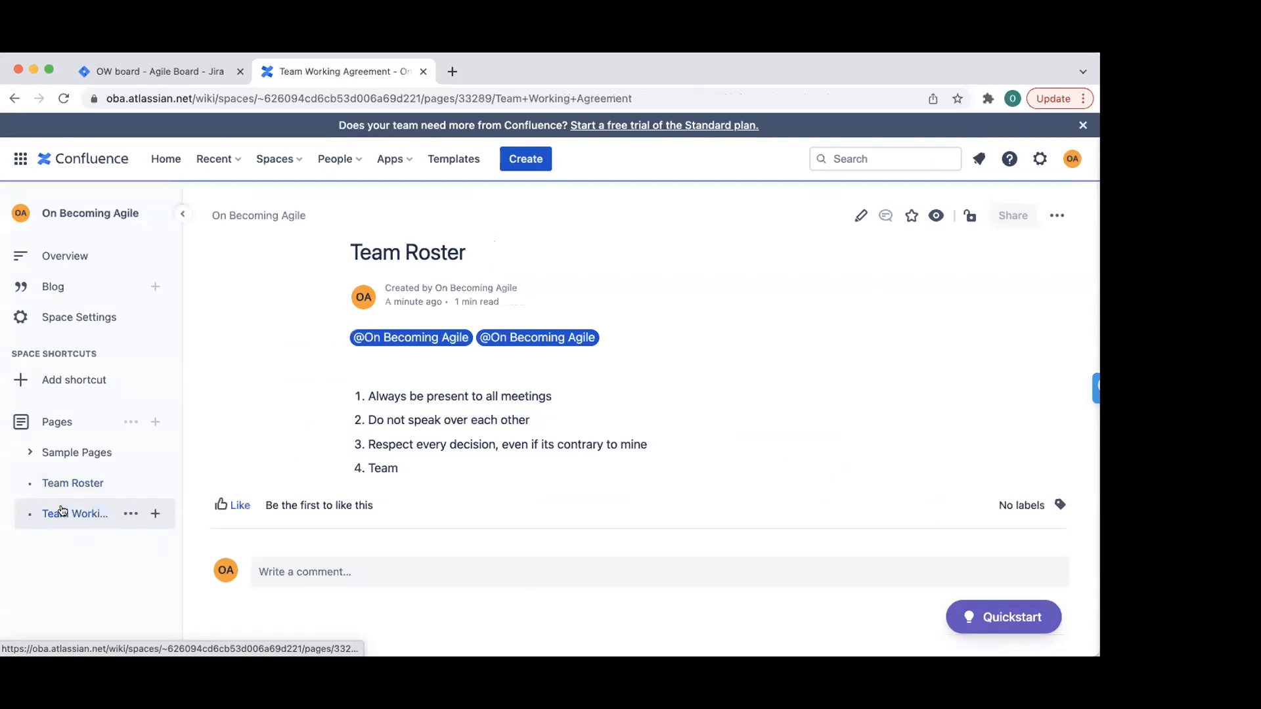
pyautogui.click(65, 484)
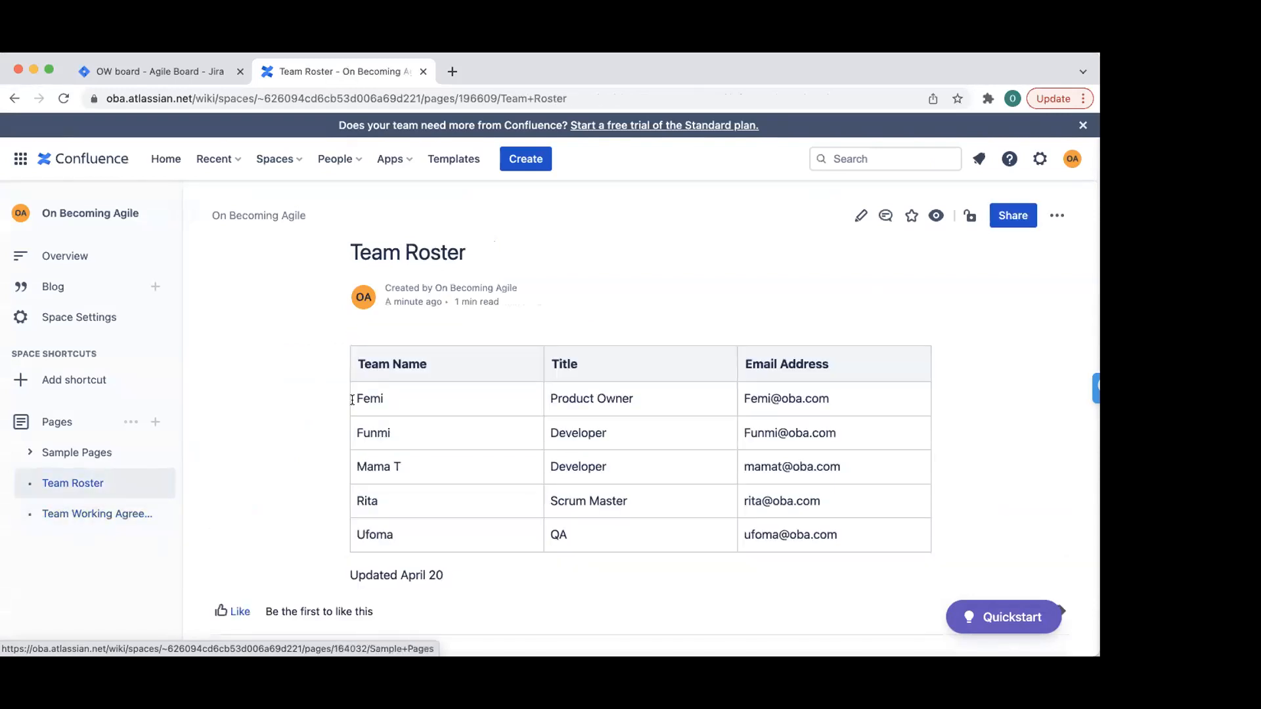
pyautogui.click(859, 213)
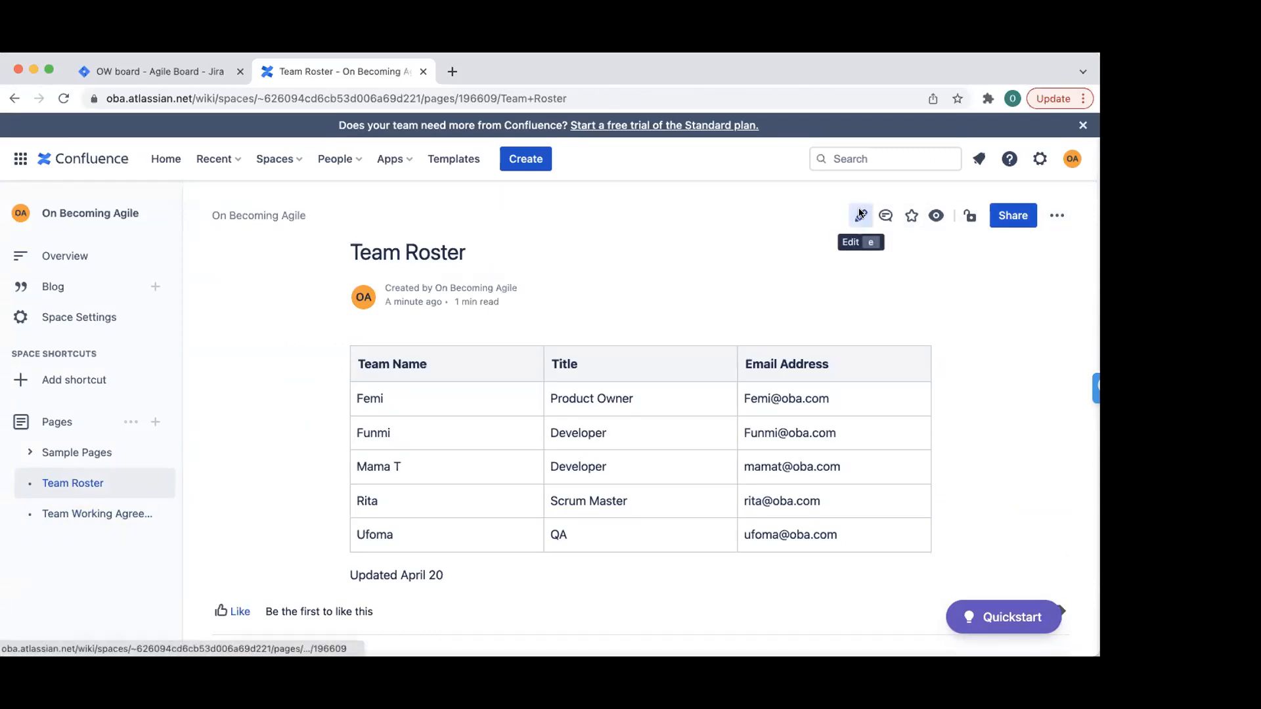
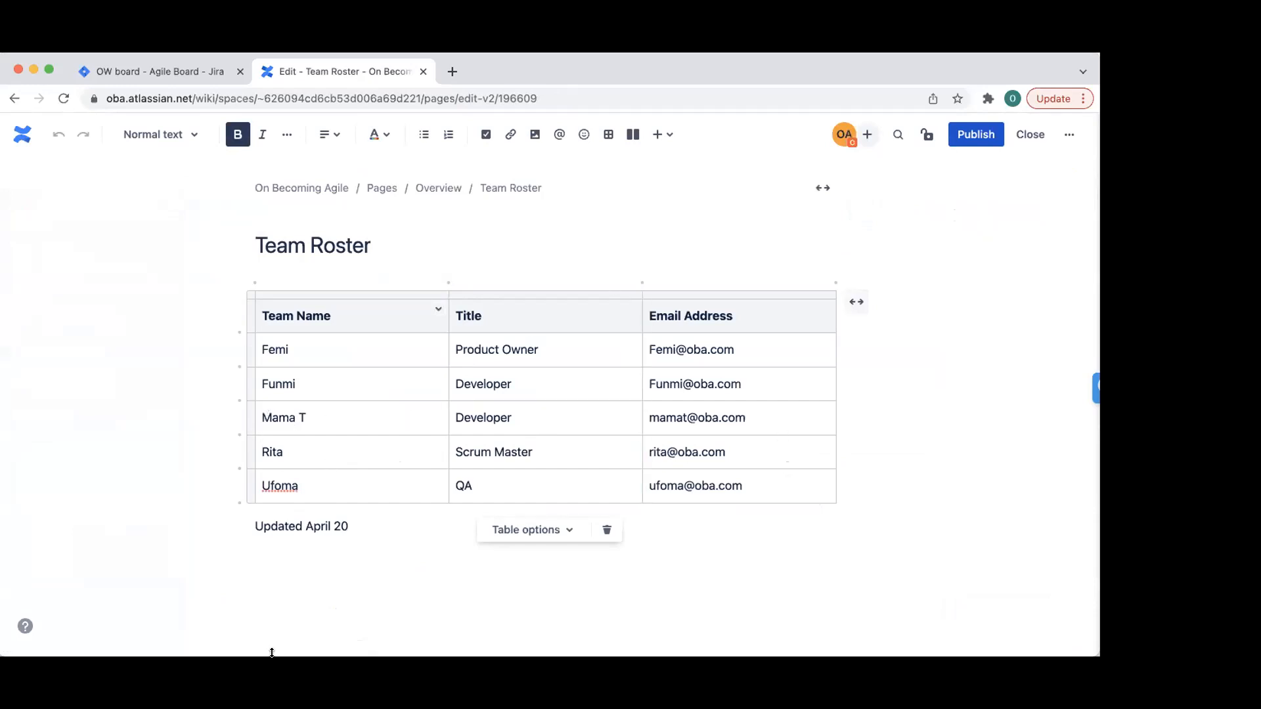
# - Close the Team Roster editor, dismiss Quickstart, and create a new blank page in the space
pyautogui.click(1030, 134)
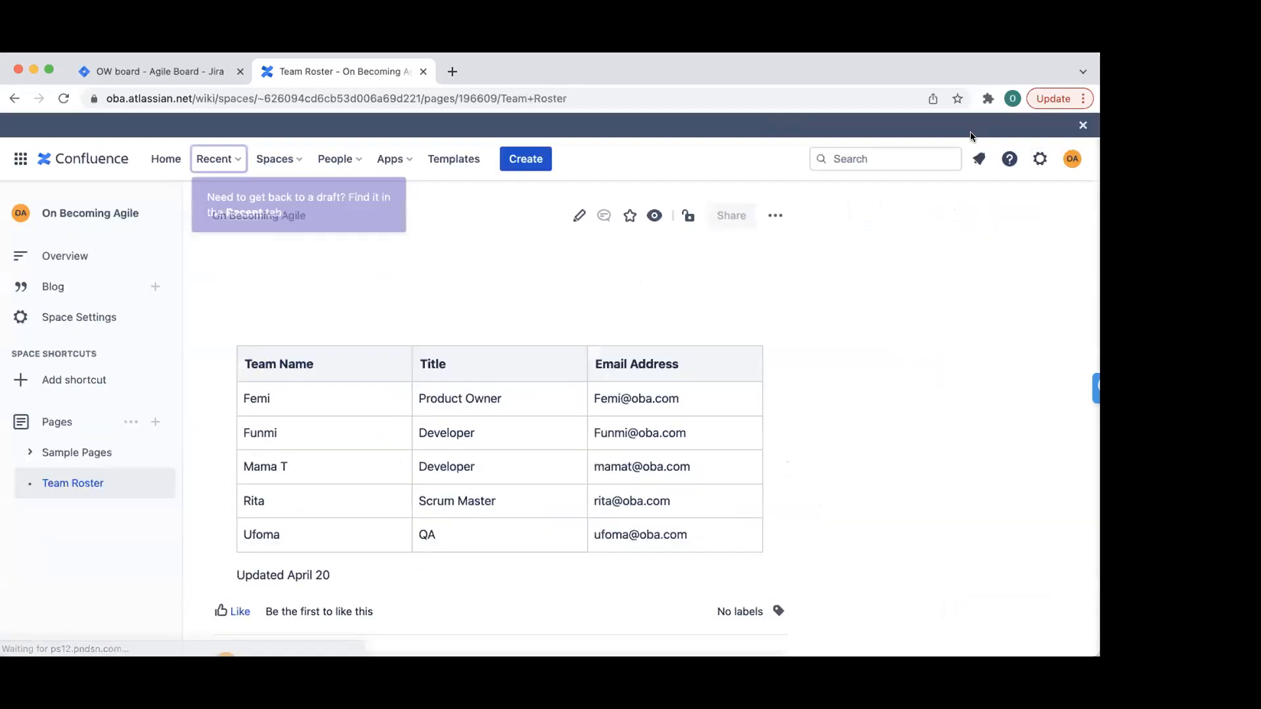
pyautogui.click(1084, 196)
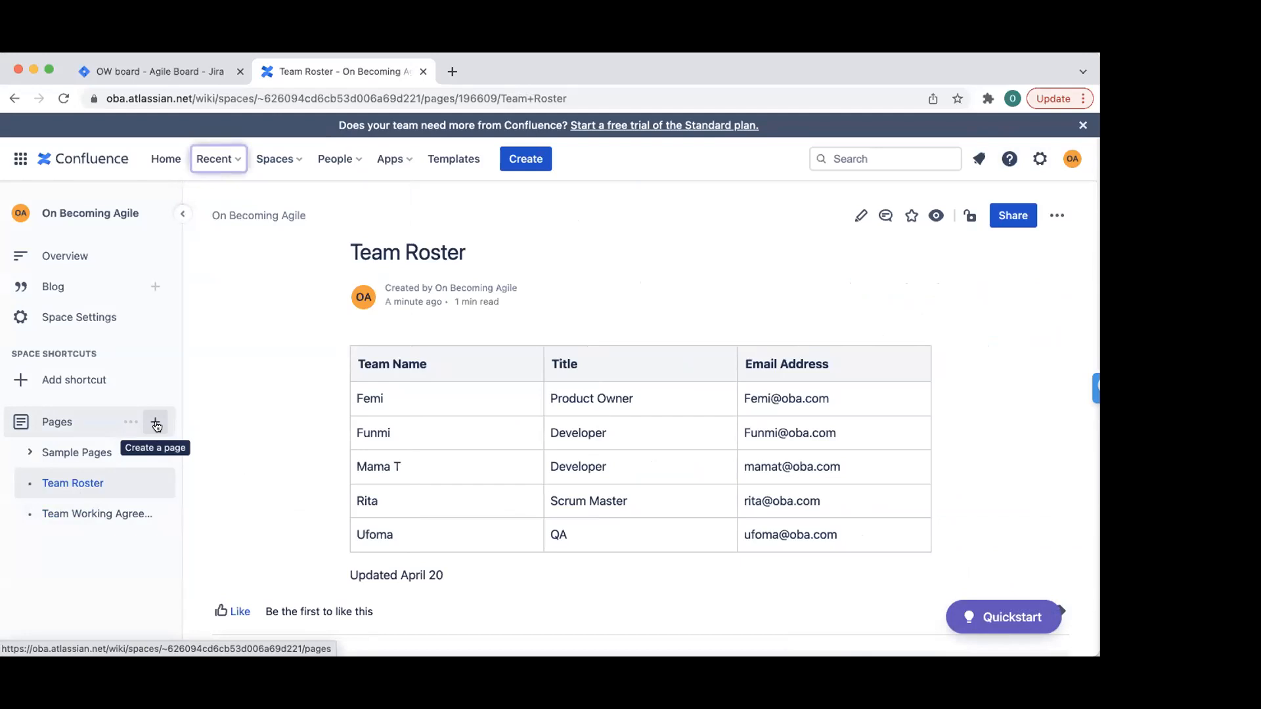
pyautogui.click(130, 422)
pyautogui.click(140, 424)
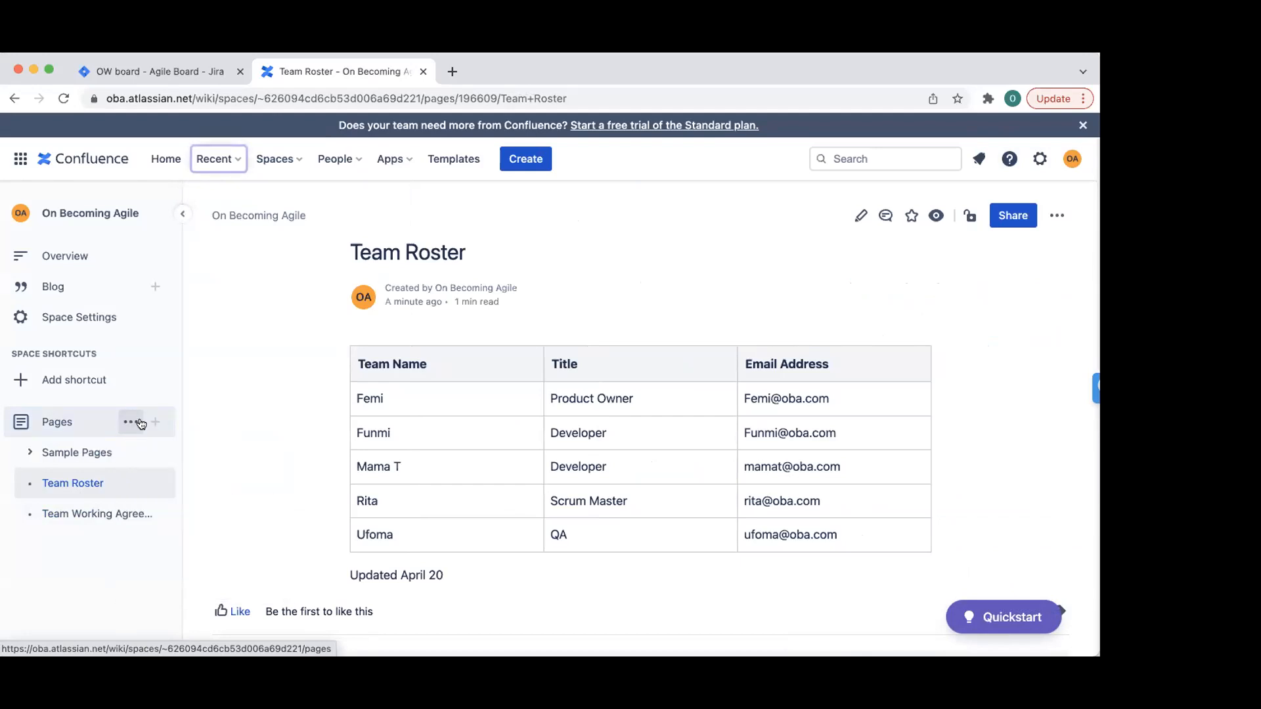
pyautogui.click(155, 420)
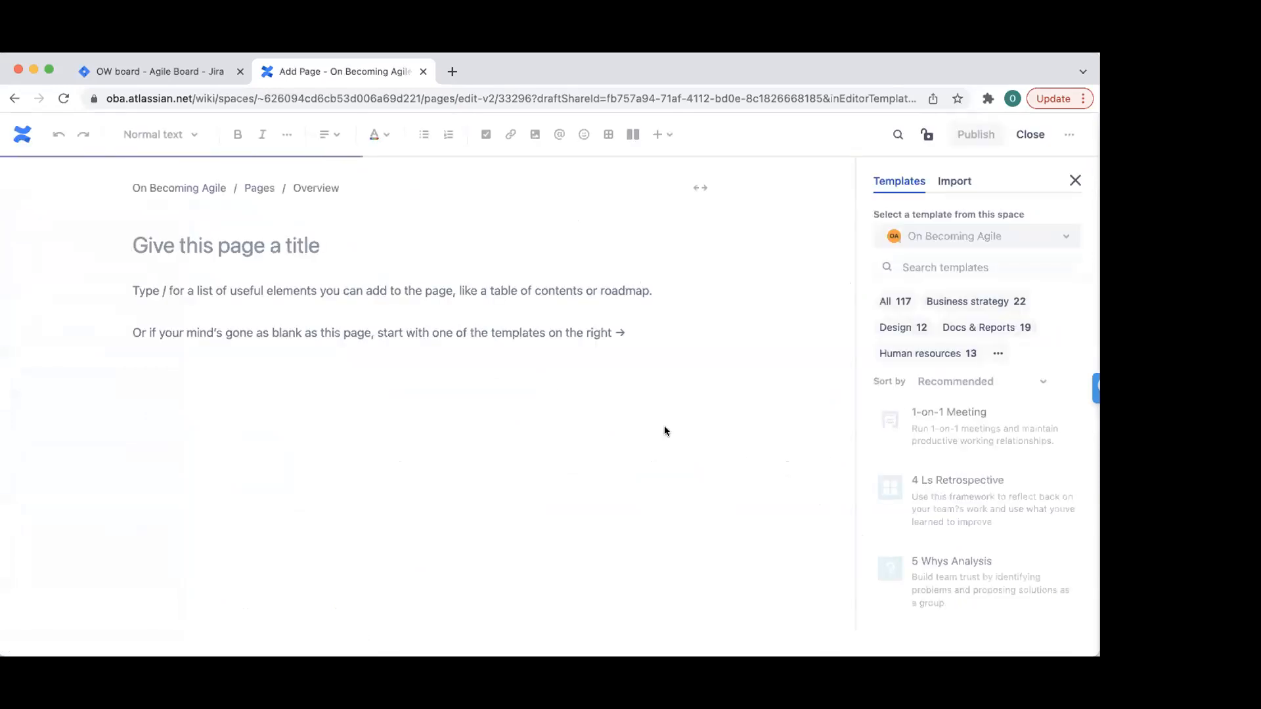
# - Apply the Retrospective template found by searching 'retro', then close the templates panel
pyautogui.click(1000, 269)
pyautogui.write('retro')
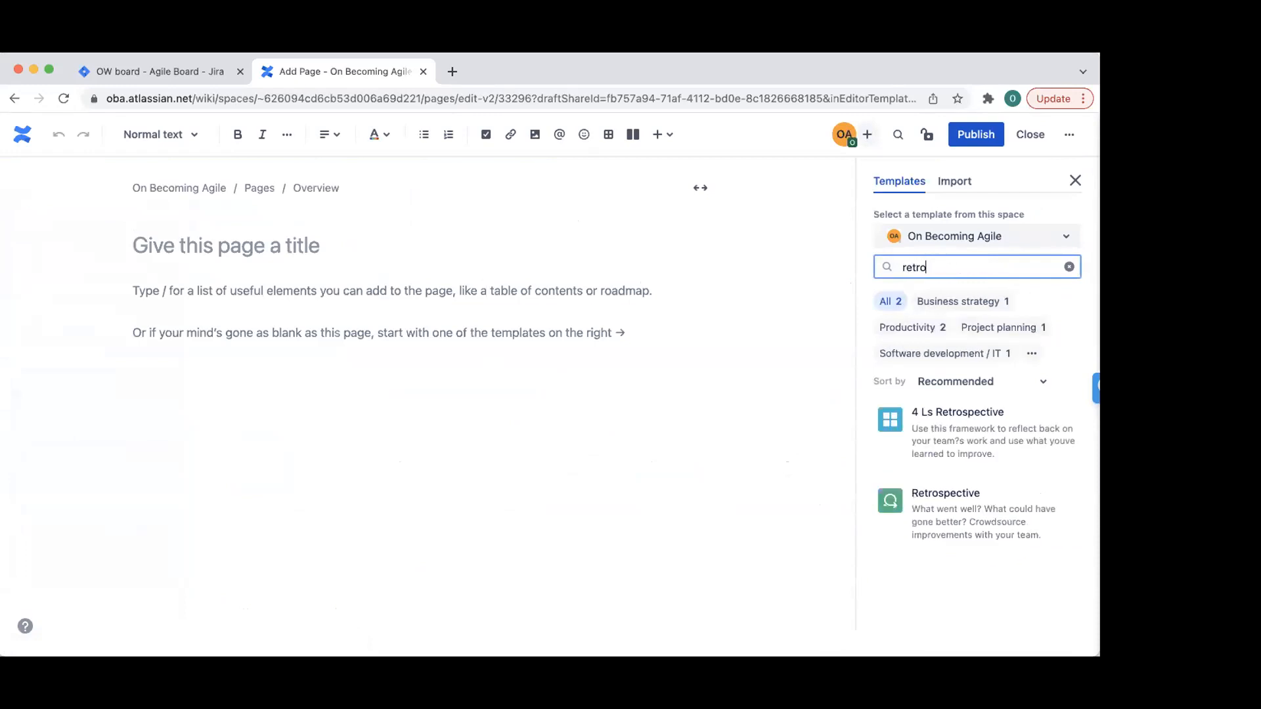
pyautogui.click(1006, 513)
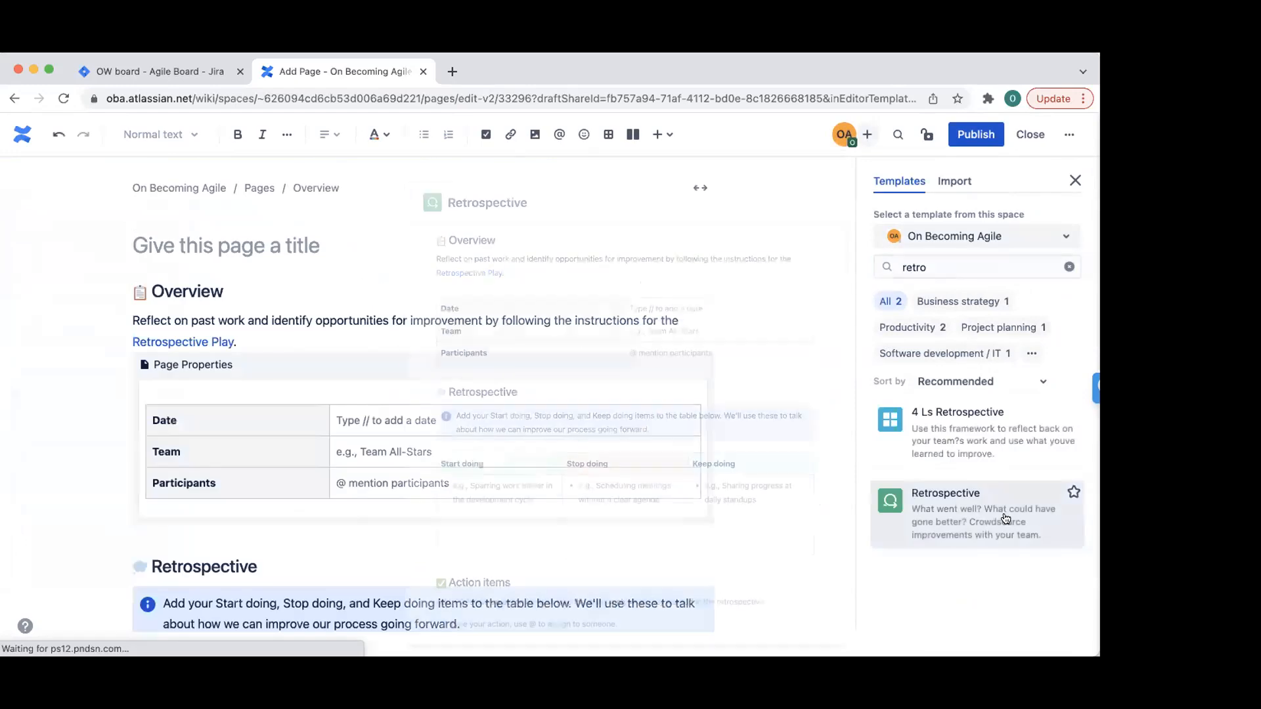
pyautogui.click(1076, 180)
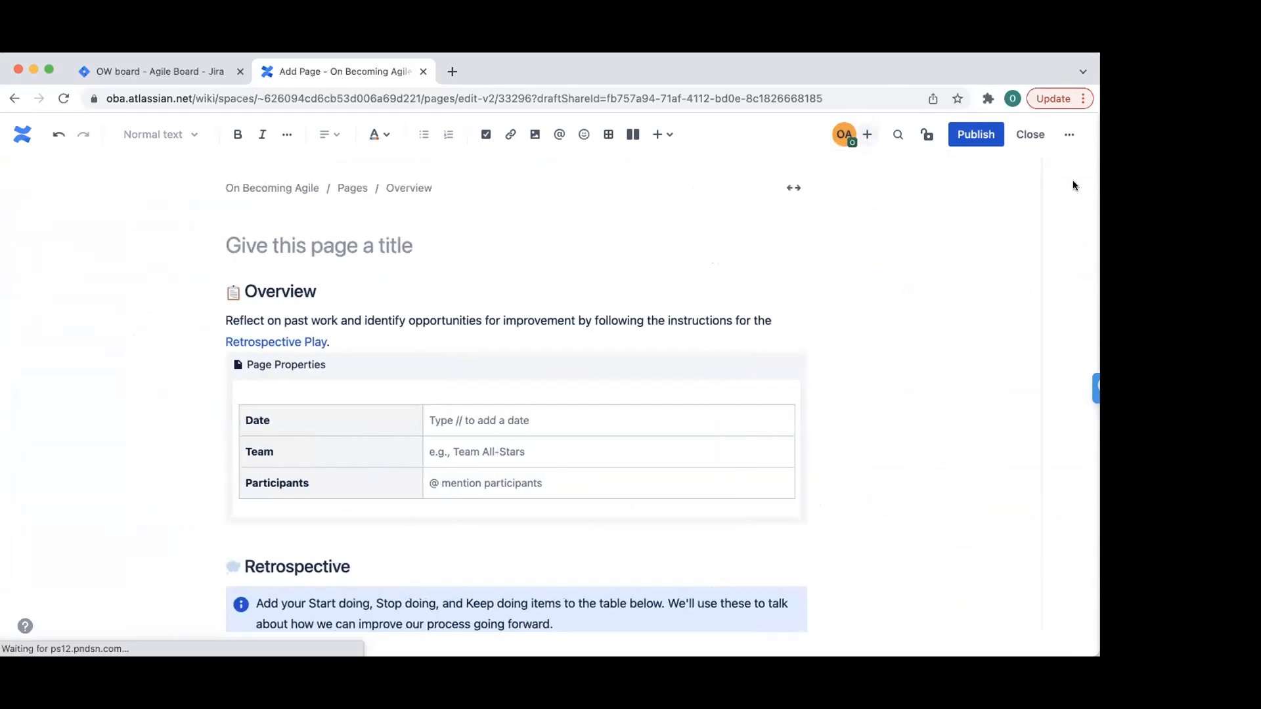
pyautogui.scroll(-2, 583, 381)
pyautogui.scroll(-2, 583, 381)
pyautogui.scroll(4, 580, 386)
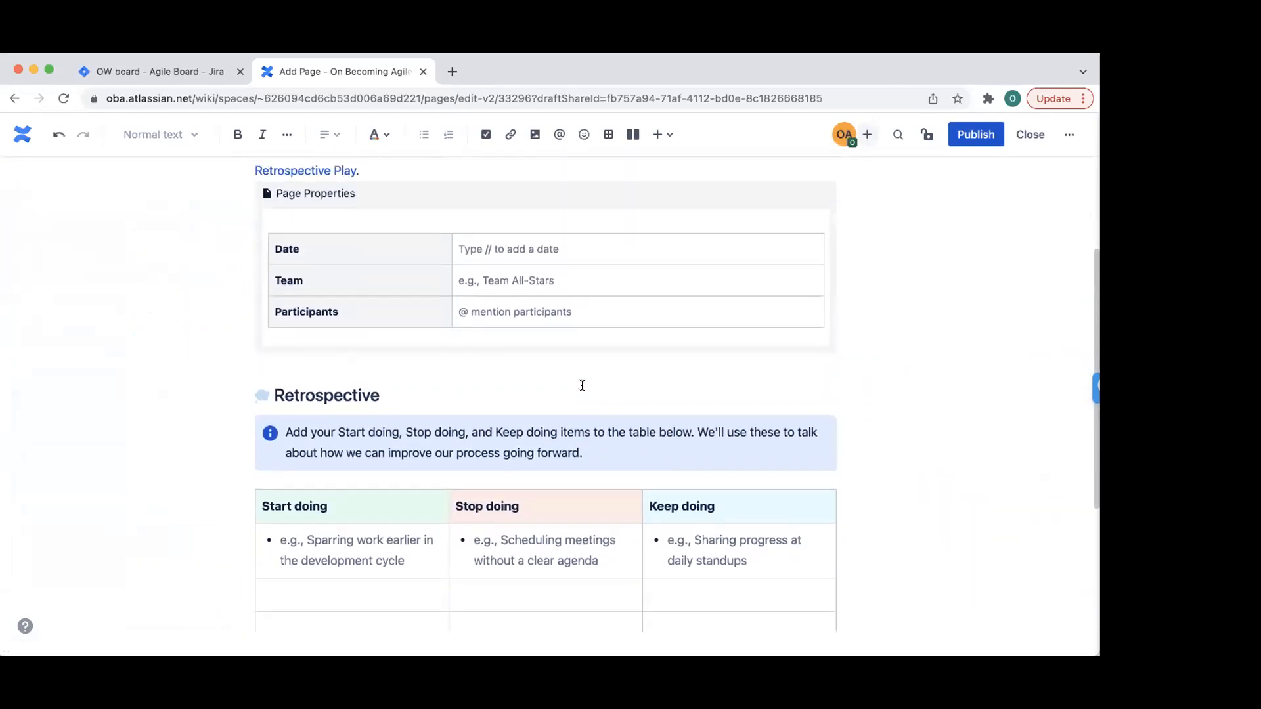
# - Set the retrospective Date to 'April 20 2022' and Team to 'Team Avengers'
pyautogui.click(535, 402)
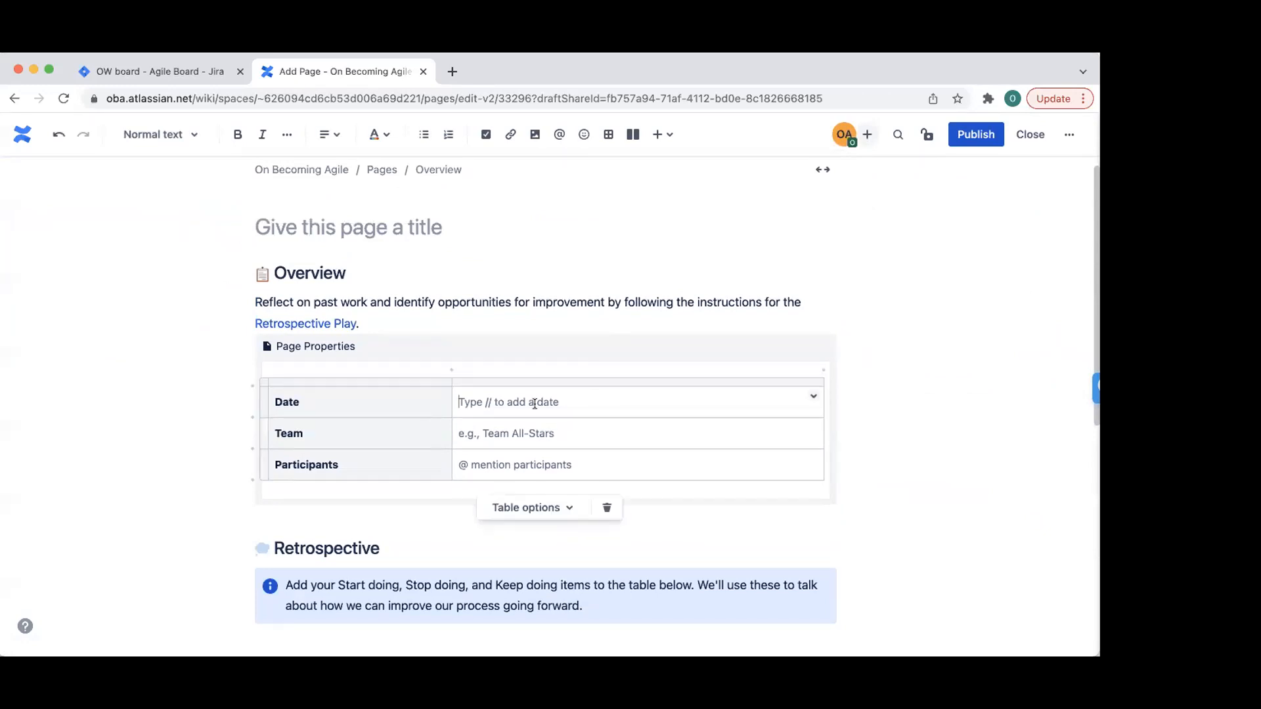
pyautogui.write('April 20 2022')
pyautogui.click(558, 427)
pyautogui.write('T')
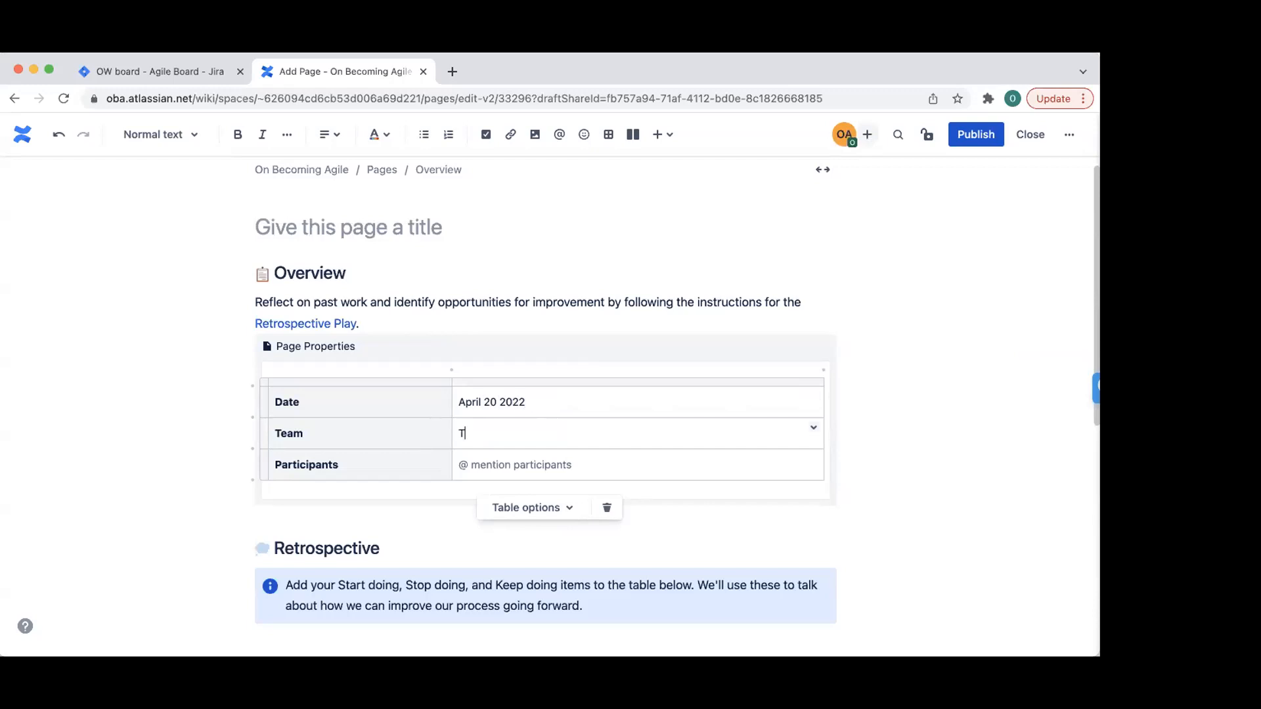
pyautogui.write('eam Avengers')
# - Mention Team Avengers and the page author as Participants
pyautogui.click(559, 456)
pyautogui.write('@')
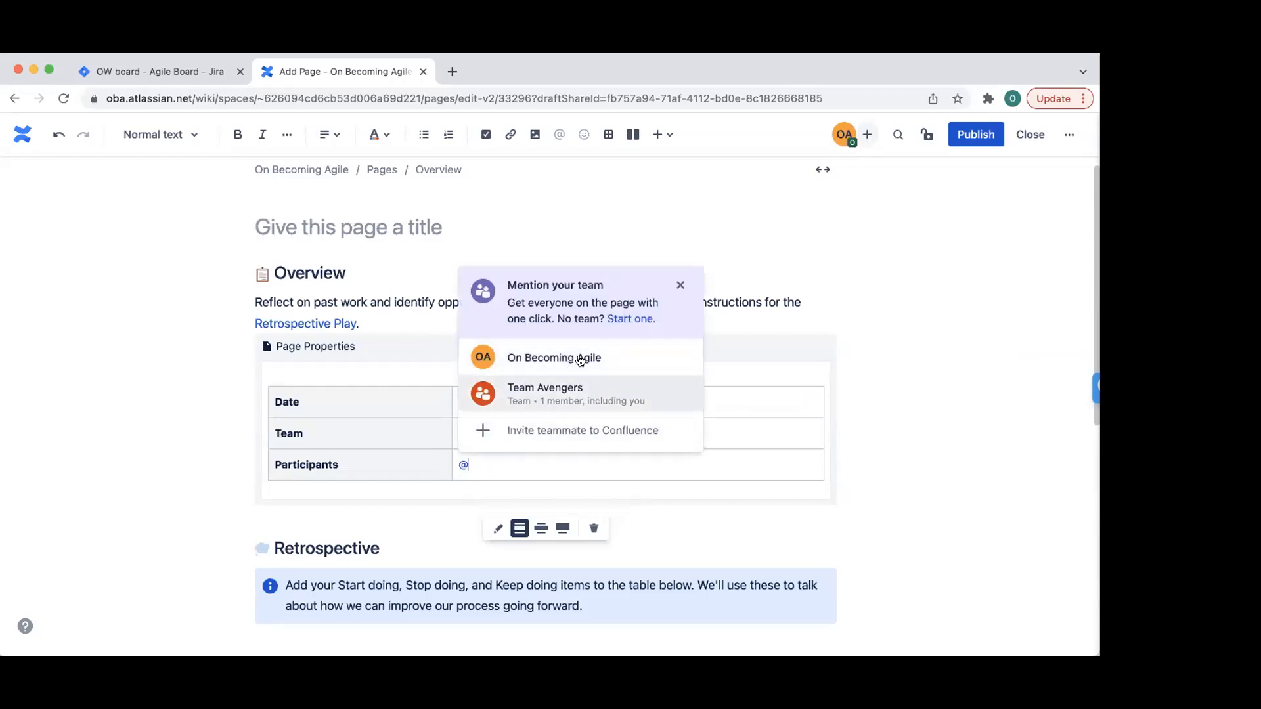
pyautogui.click(587, 394)
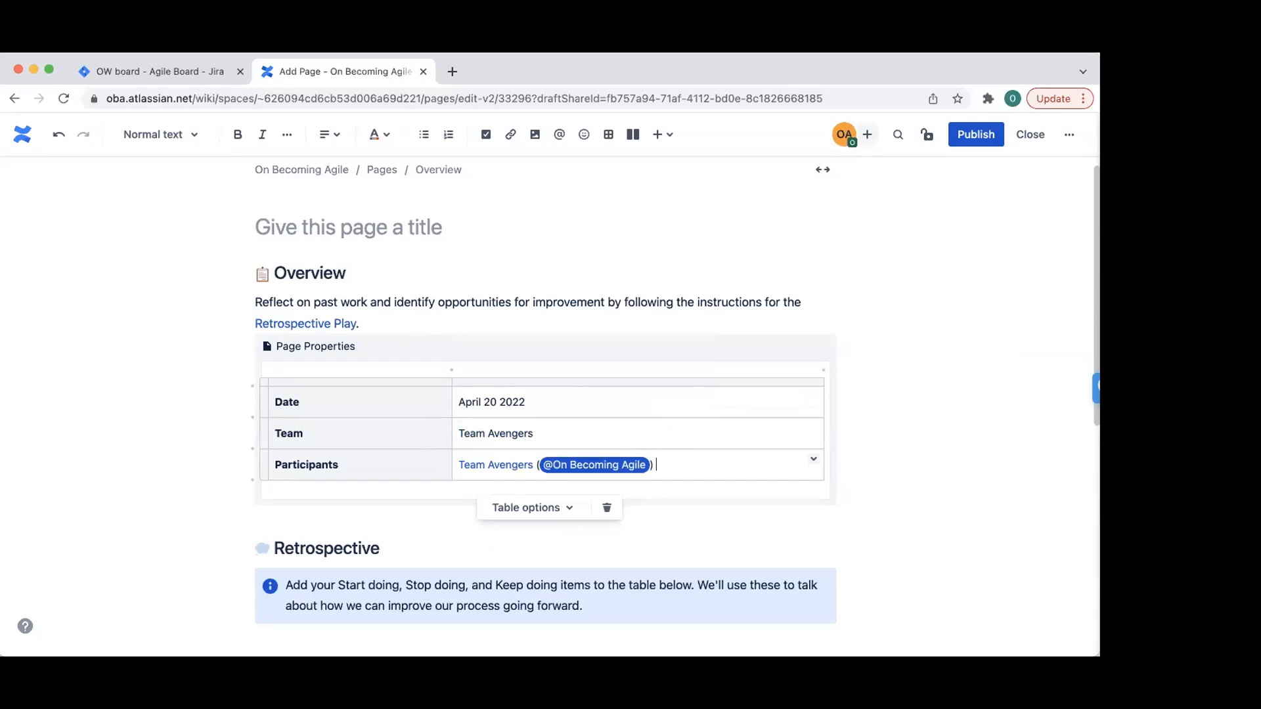
pyautogui.write('@on')
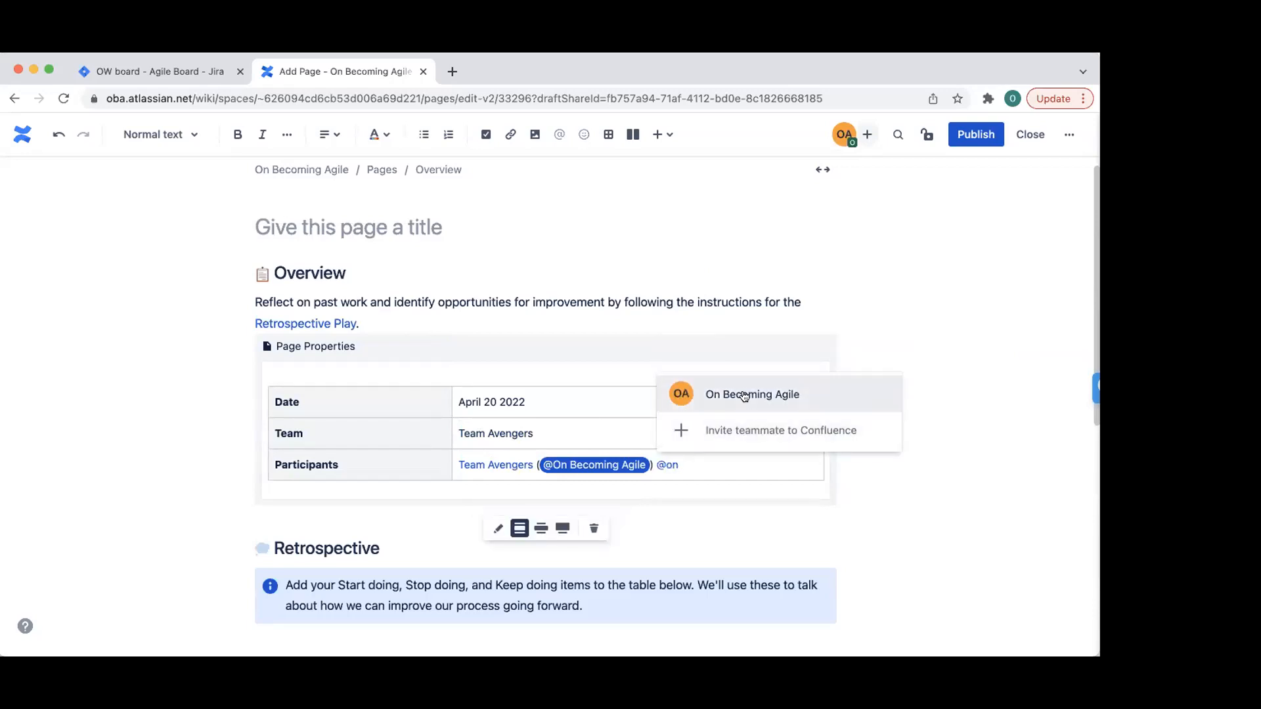
pyautogui.click(744, 395)
pyautogui.scroll(-3, 870, 427)
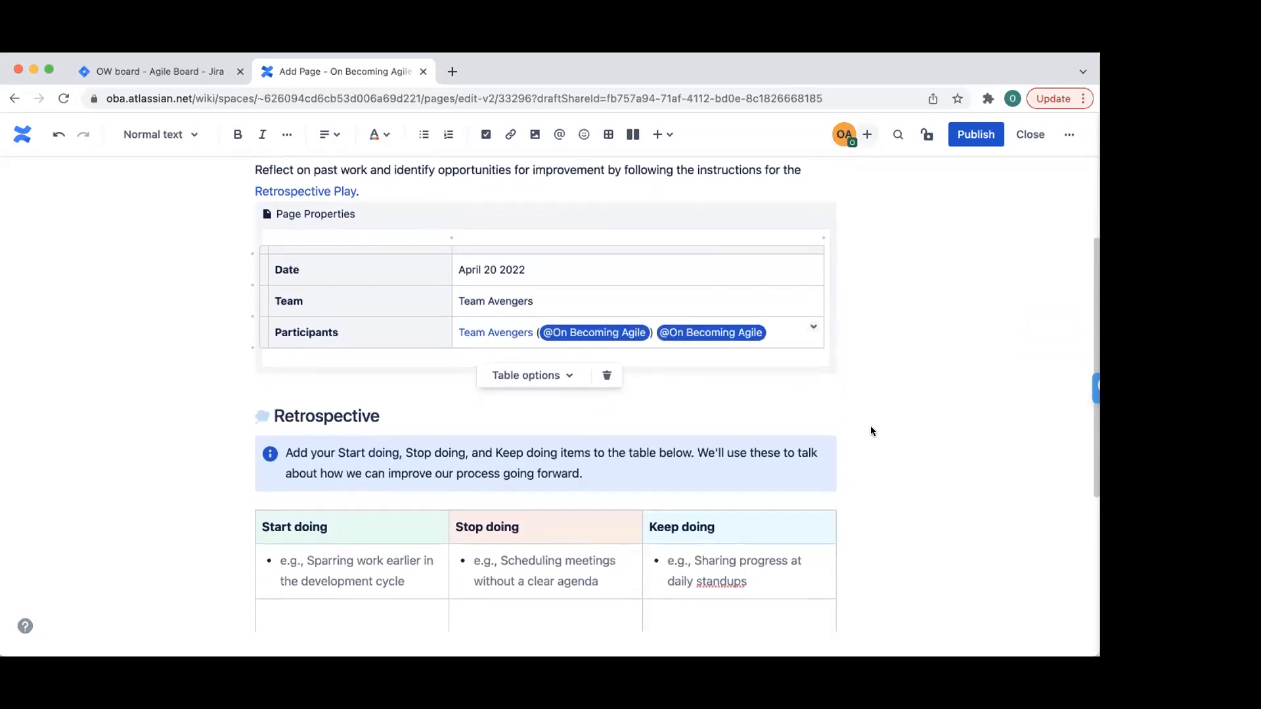
pyautogui.scroll(-3, 870, 431)
# - Enter 'Start code review' and 'Stop bringing stories in the middle of the sprint'
pyautogui.click(383, 439)
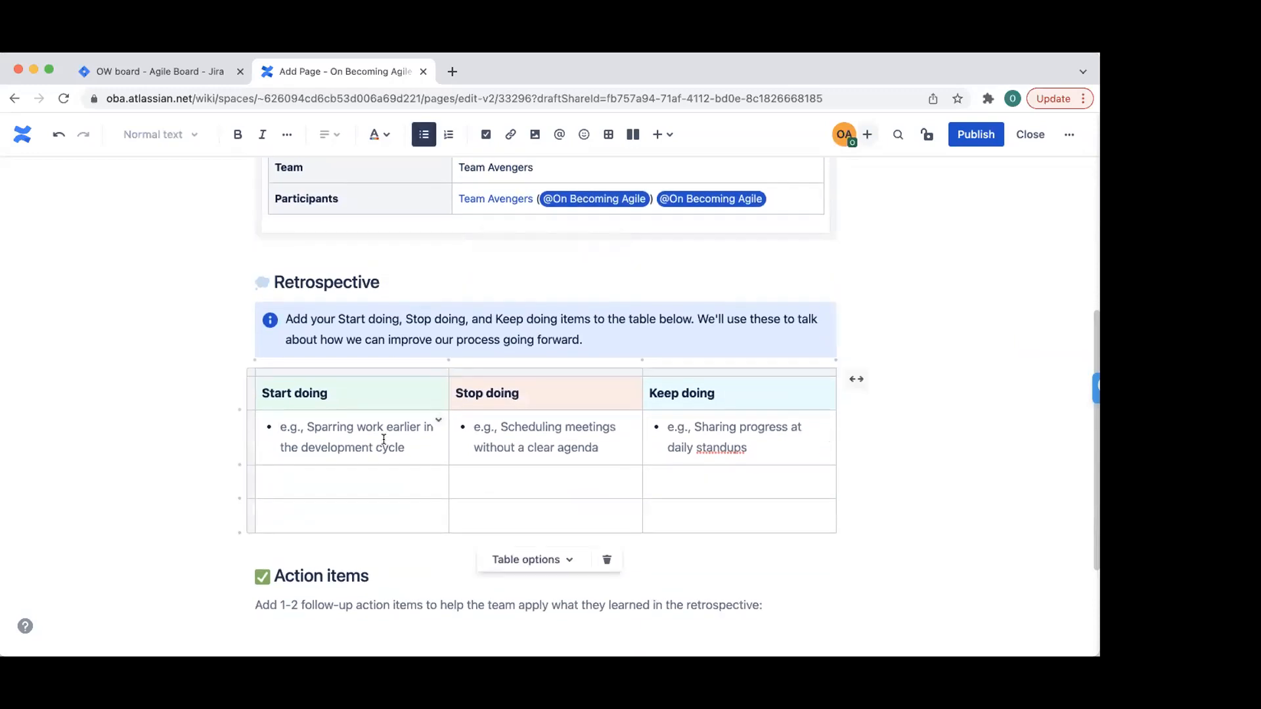
pyautogui.write('Star')
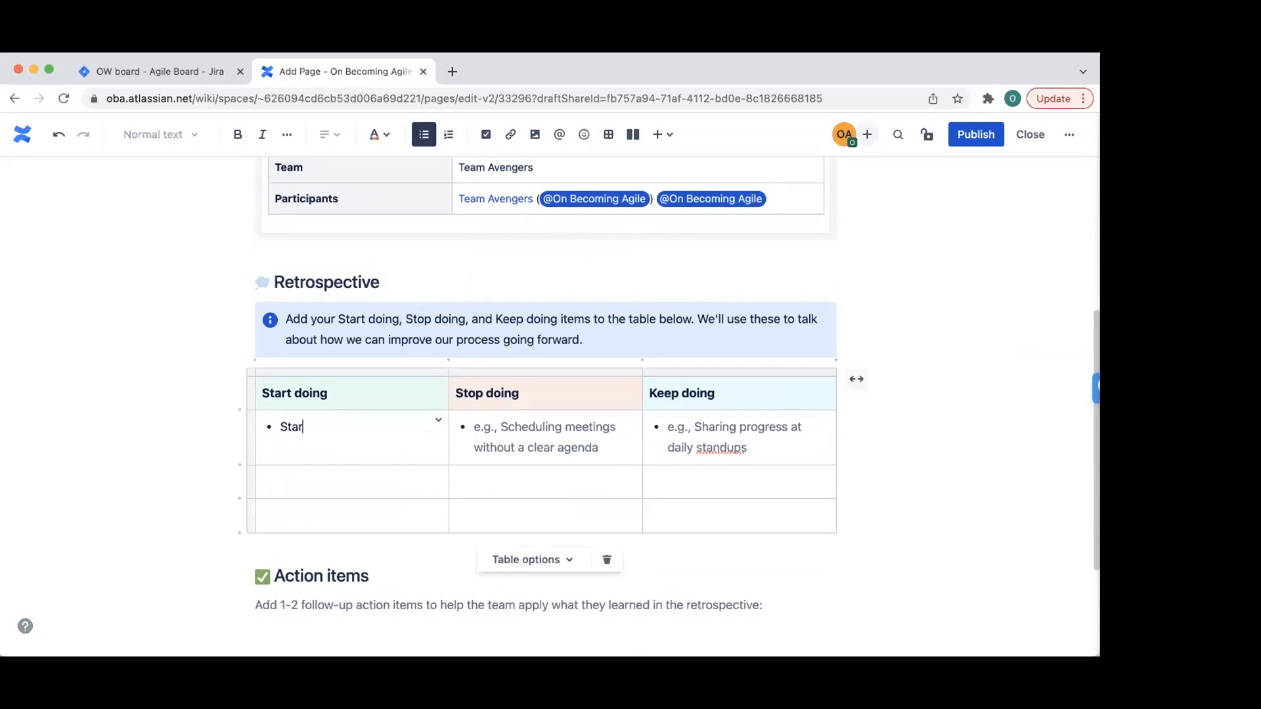
pyautogui.write('t do')
pyautogui.press('BackSpace')
pyautogui.press('BackSpace')
pyautogui.write('code review')
pyautogui.click(523, 438)
pyautogui.write('Stop bri')
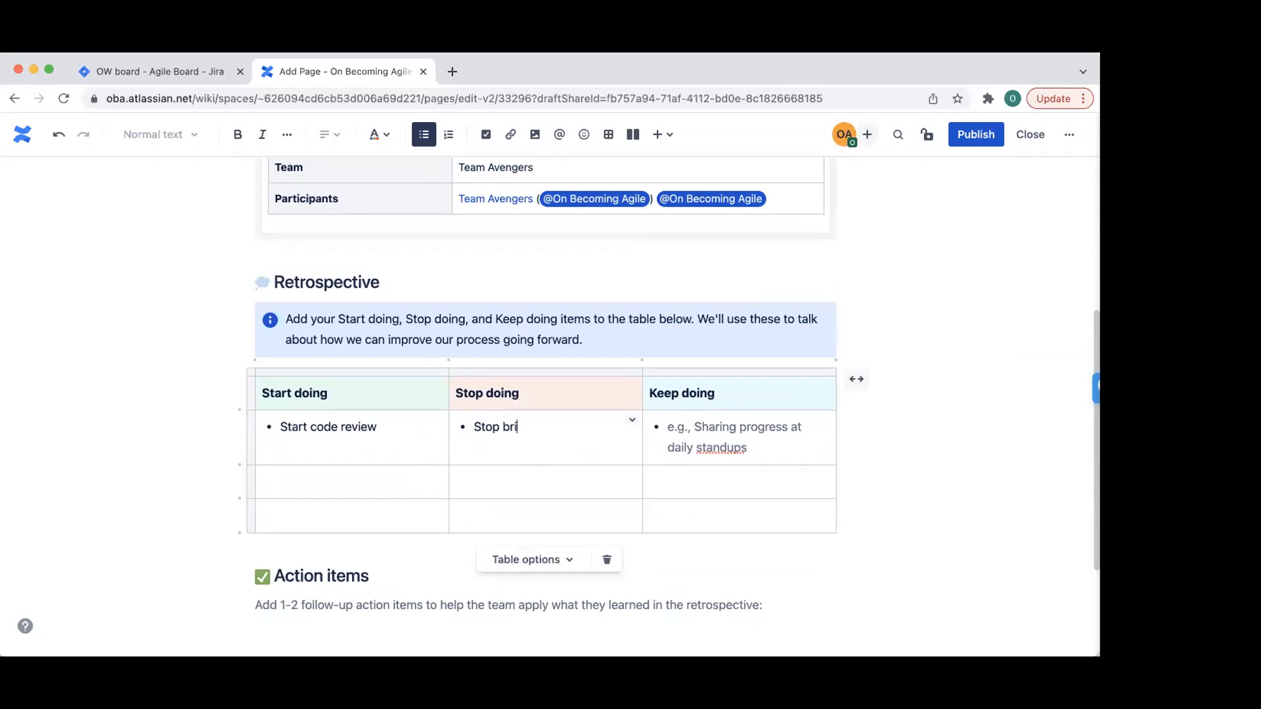
pyautogui.write('nging stories in the middle')
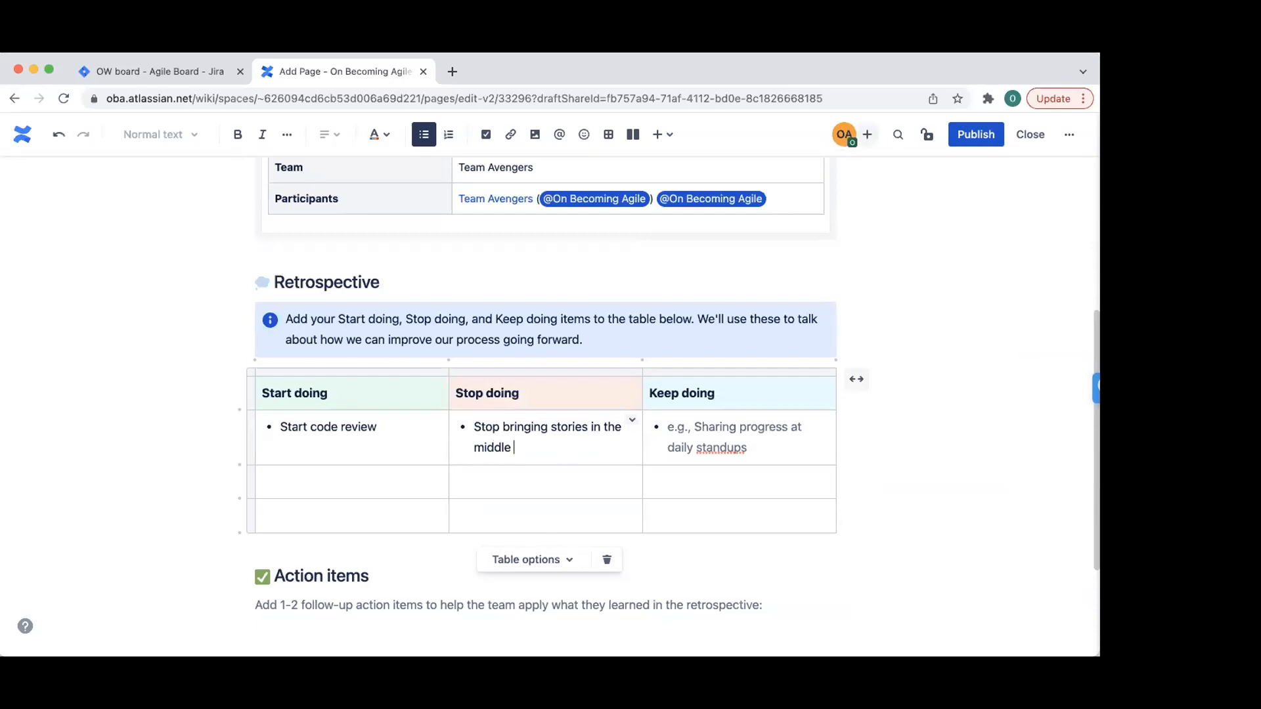
pyautogui.write(' of the spri')
pyautogui.write('tn')
pyautogui.press('BackSpace')
pyautogui.press('BackSpace')
pyautogui.write('nt')
pyautogui.press('BackSpace')
# - Add 'Keep celebrating each other' under Keep doing
pyautogui.click(764, 423)
pyautogui.write('Keep celebrating each other')
pyautogui.click(940, 473)
pyautogui.scroll(-3, 940, 473)
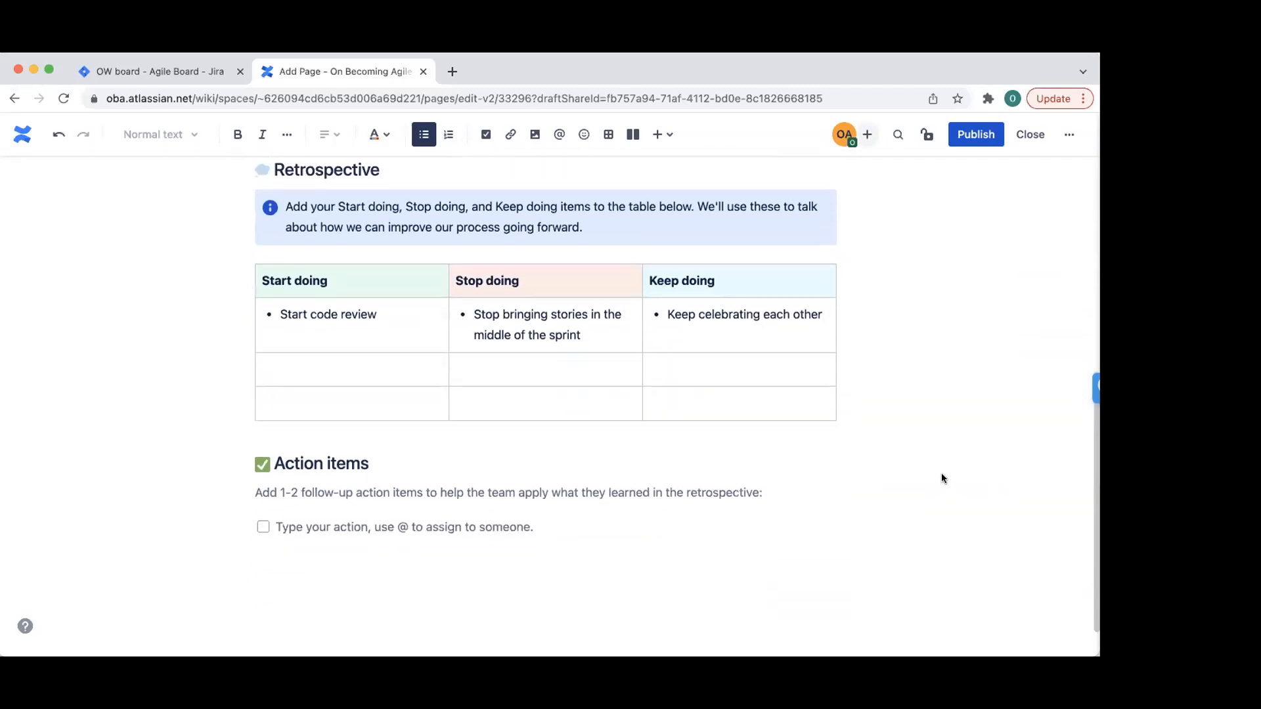
# - Add an action item mentioning the page author: 'Will ensure Team attends retrospective always'
pyautogui.click(313, 492)
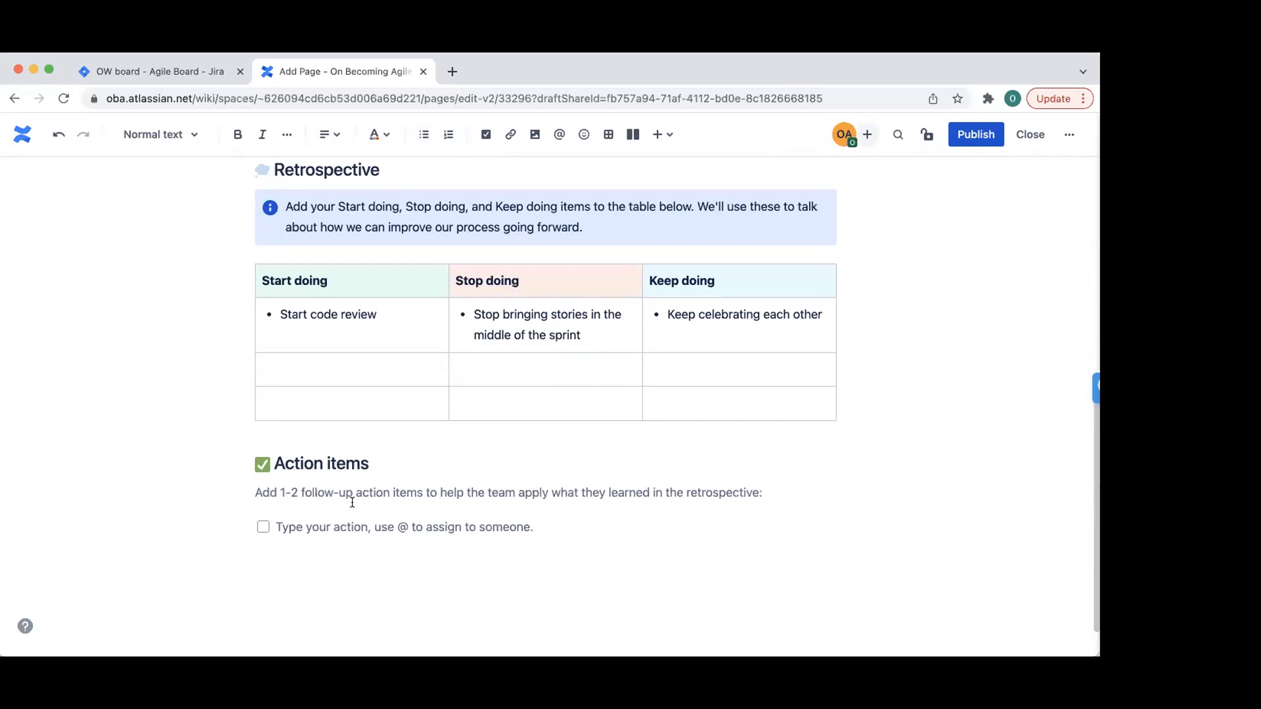
pyautogui.click(338, 523)
pyautogui.write('@One')
pyautogui.press('BackSpace')
pyautogui.write('b')
pyautogui.press('BackSpace')
pyautogui.press('BackSpace')
pyautogui.press('BackSpace')
pyautogui.press('BackSpace')
pyautogui.write('@o')
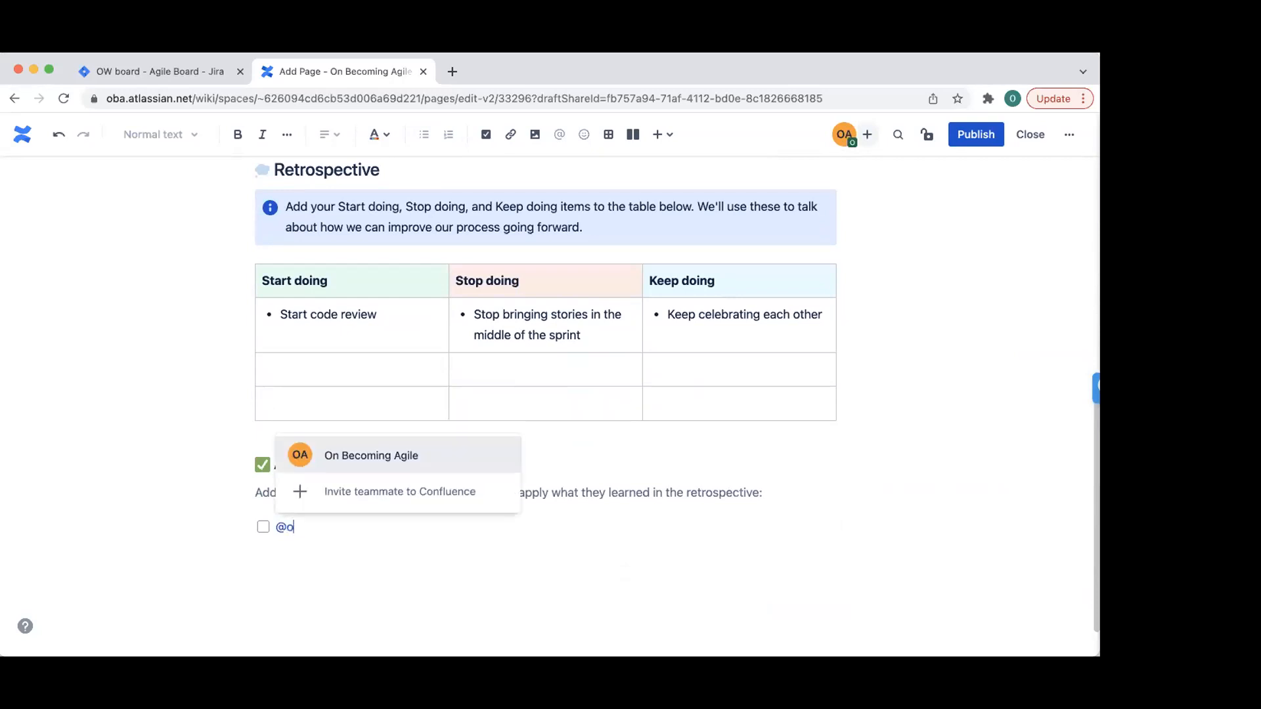
pyautogui.click(394, 457)
pyautogui.write('Will ensure')
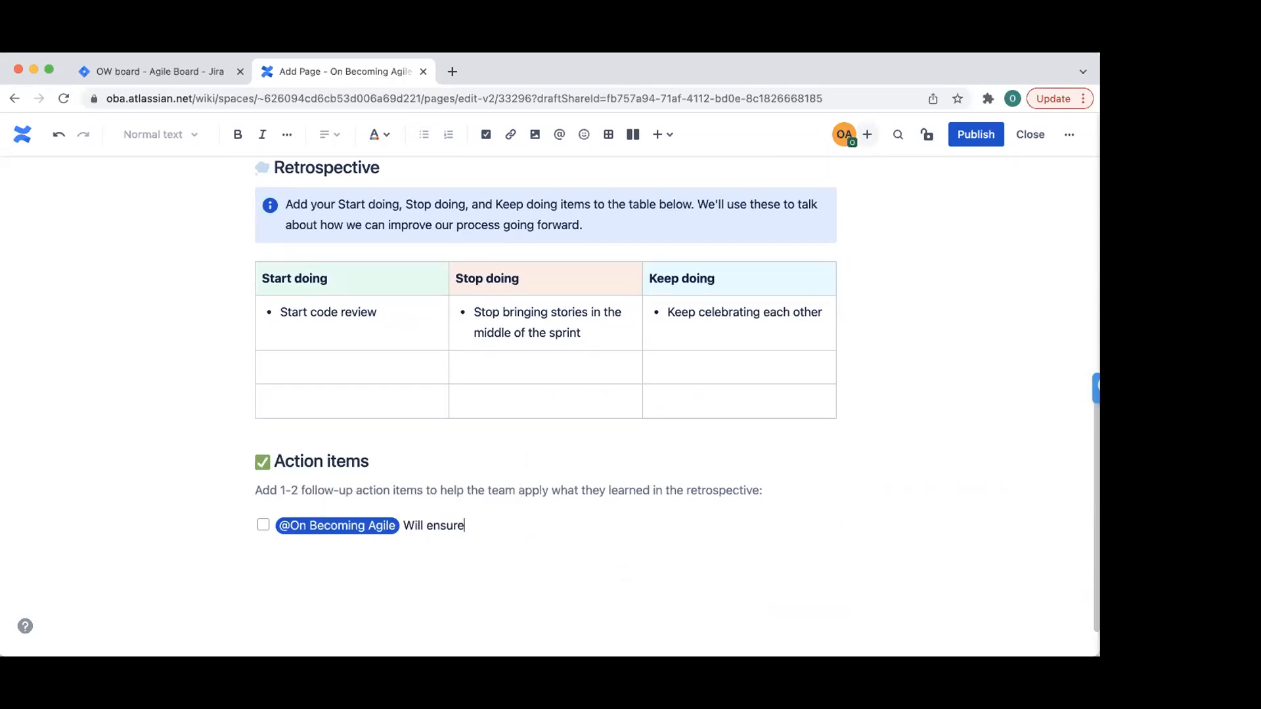
pyautogui.write(' Team attends retrospective always')
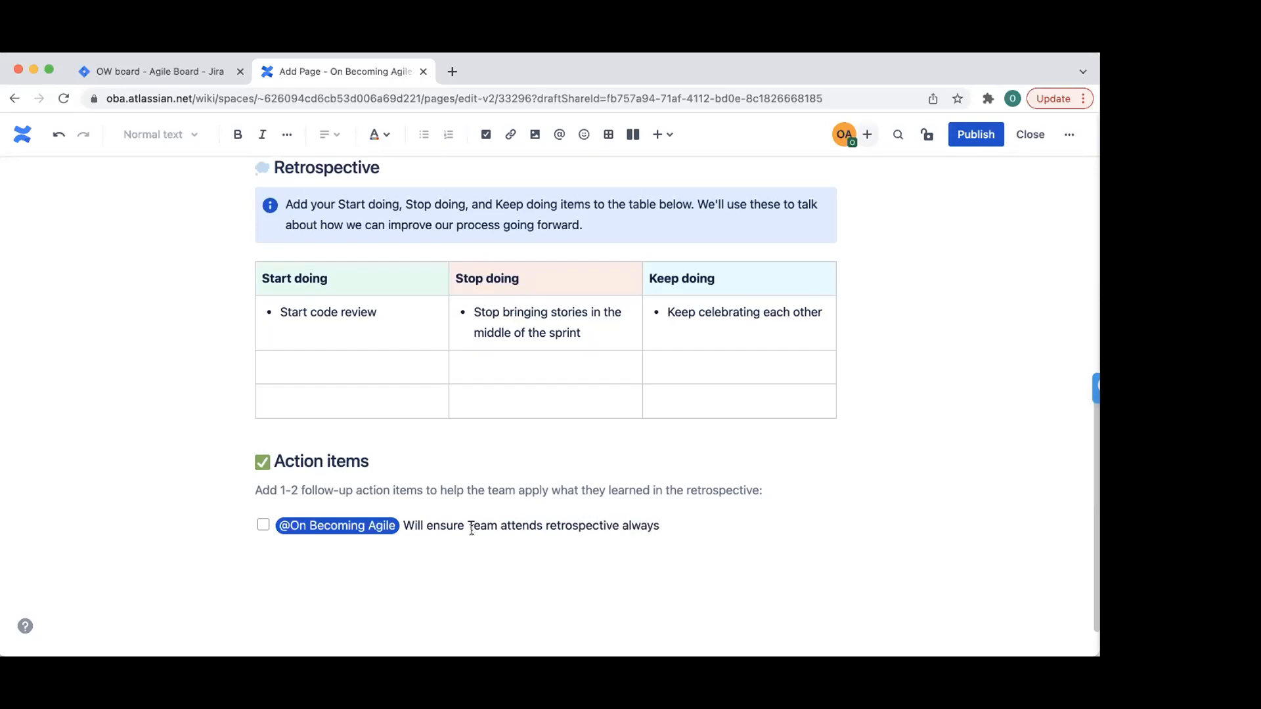
pyautogui.scroll(-2, 737, 575)
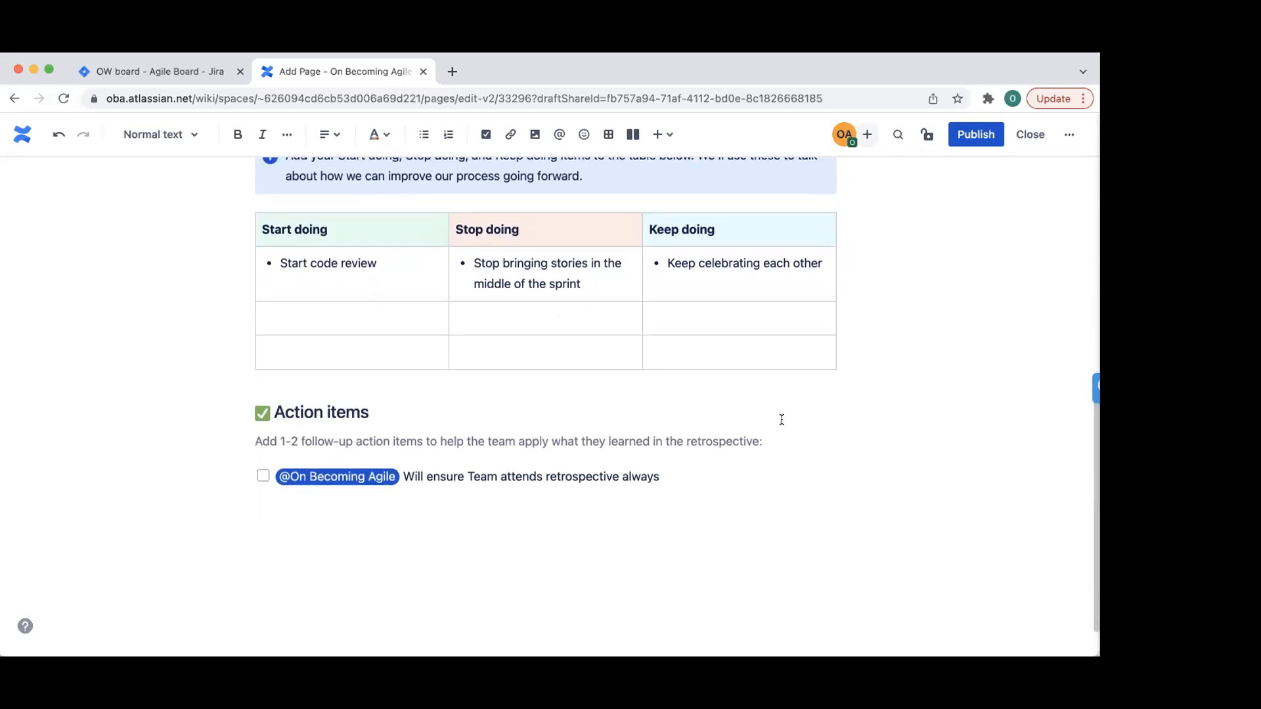
pyautogui.scroll(5, 780, 416)
pyautogui.click(973, 135)
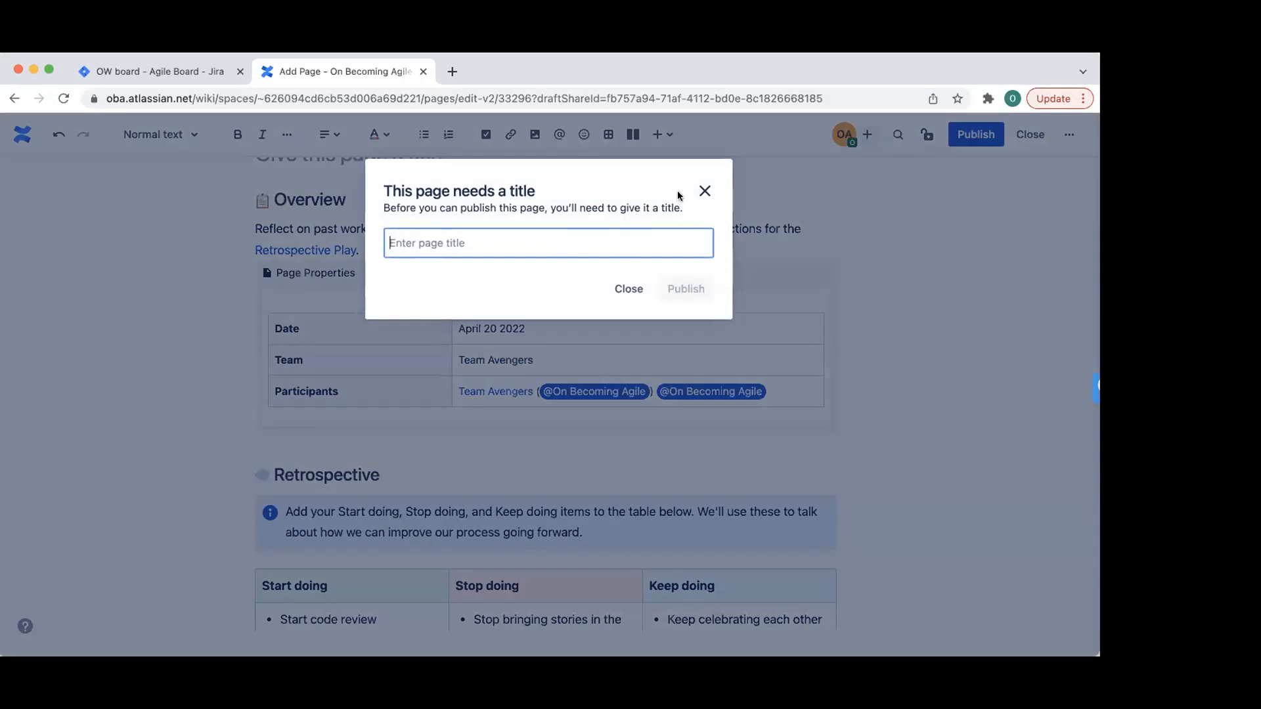
pyautogui.write('Ret')
pyautogui.write('rospe')
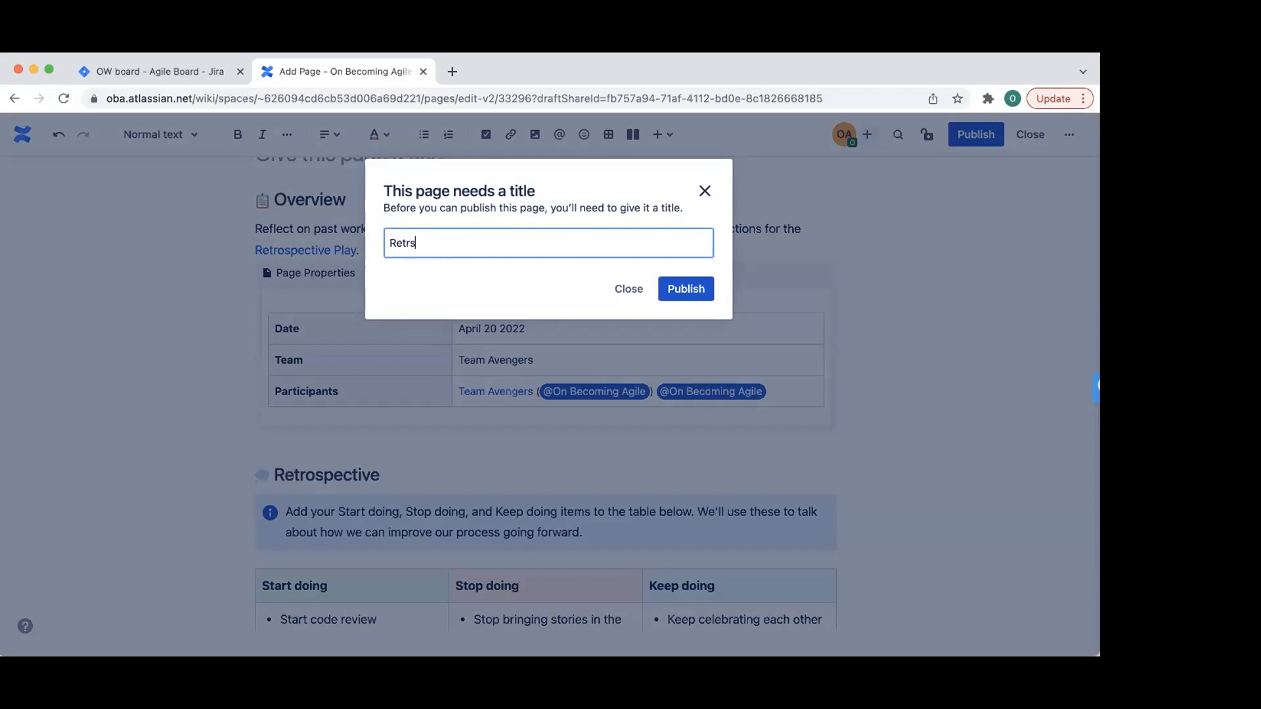
pyautogui.write('ctive April 20 2022')
pyautogui.click(676, 282)
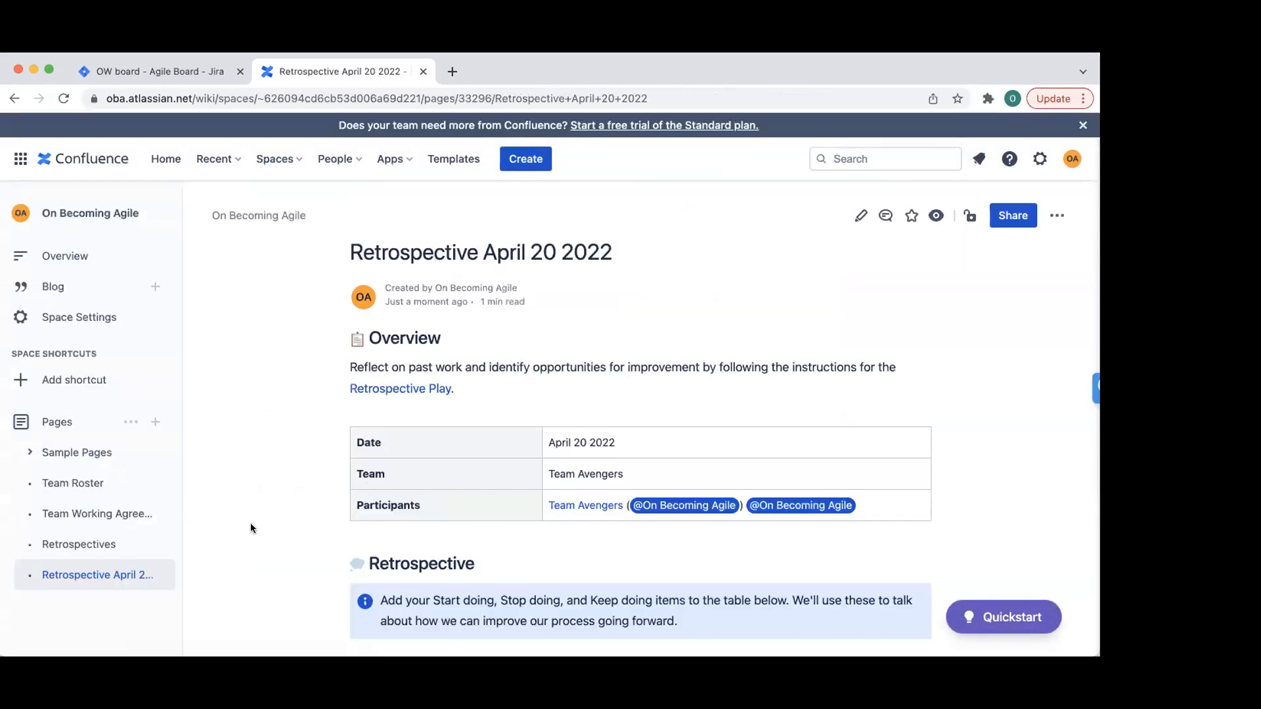
pyautogui.scroll(-3, 237, 438)
pyautogui.scroll(-4, 445, 383)
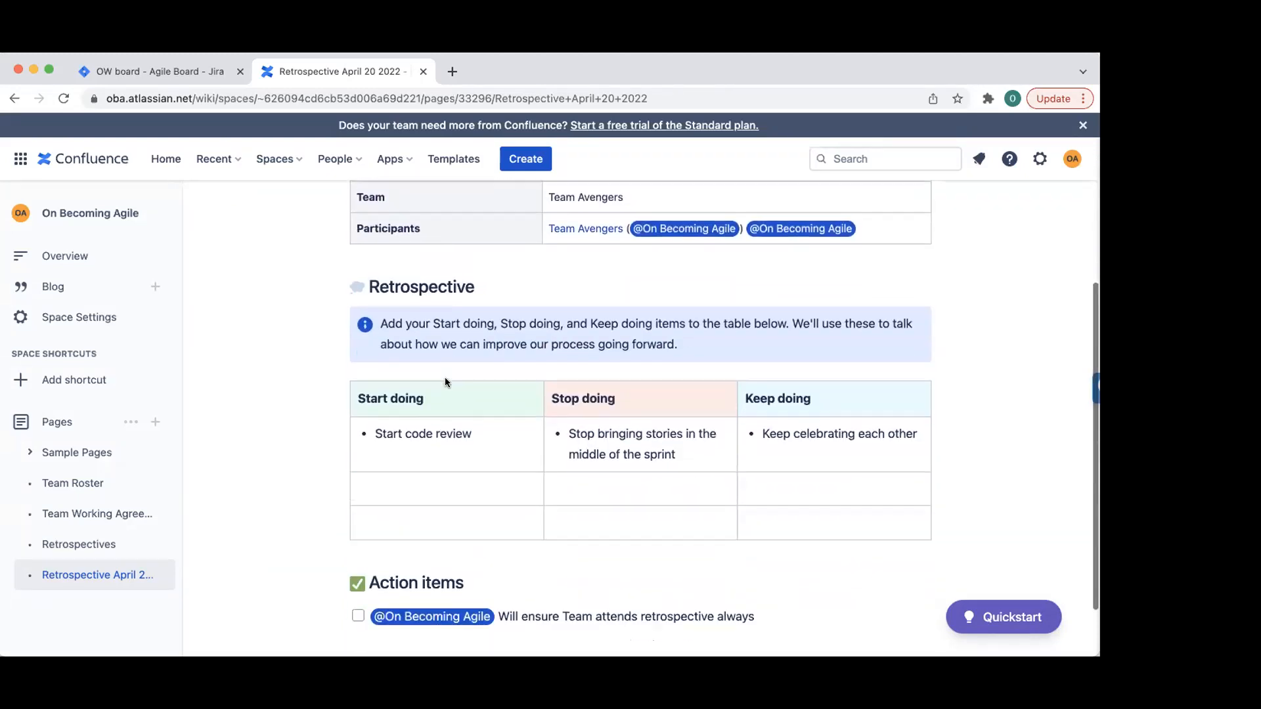
pyautogui.scroll(8, 445, 383)
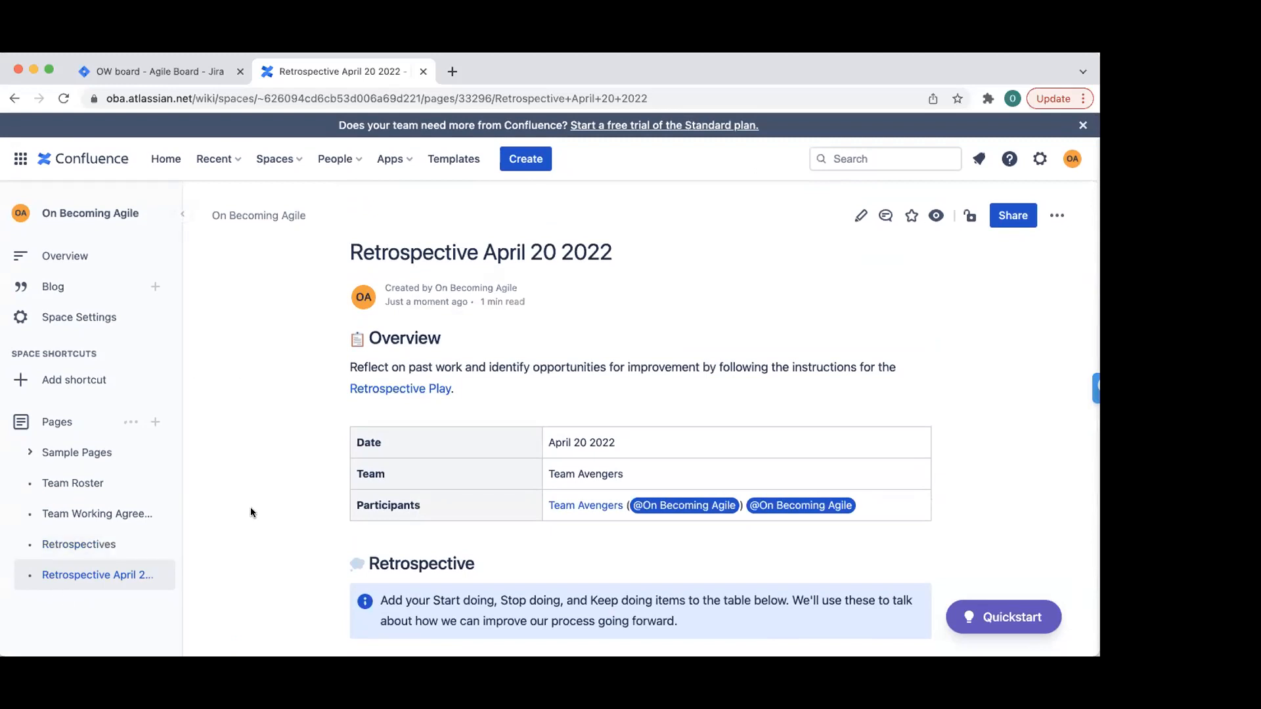
pyautogui.scroll(-3, 250, 512)
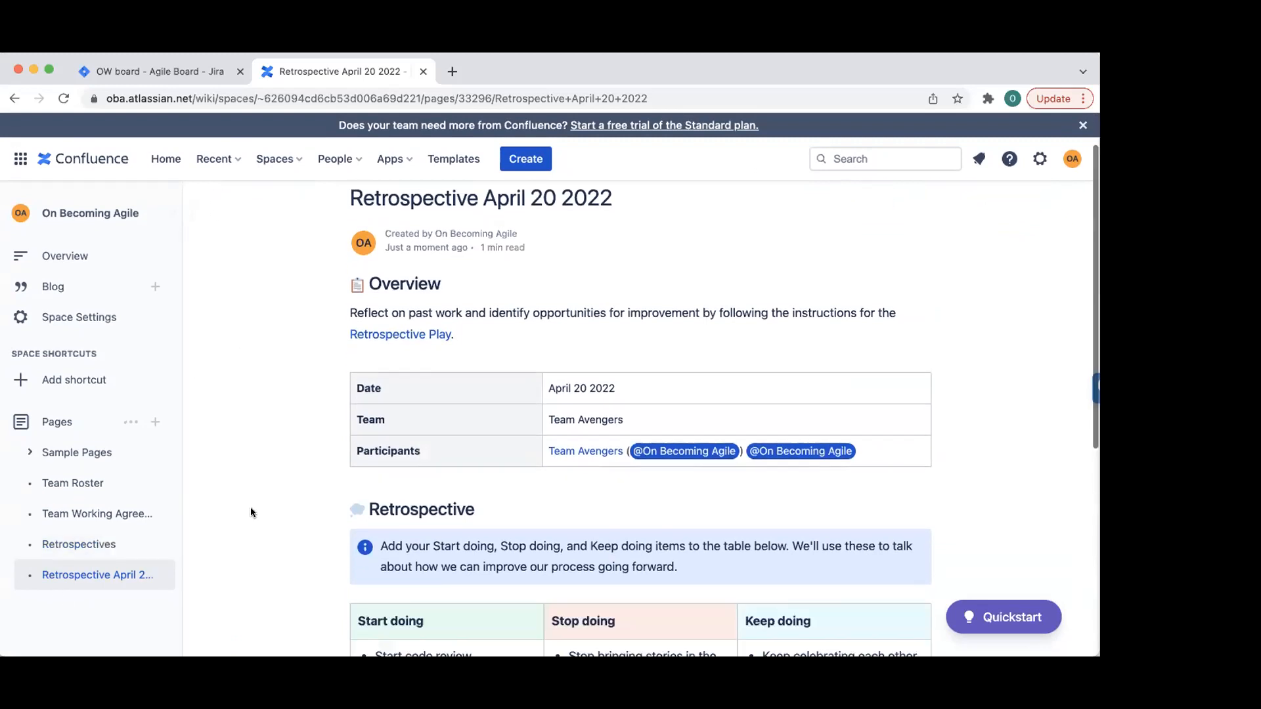
pyautogui.scroll(-2, 265, 512)
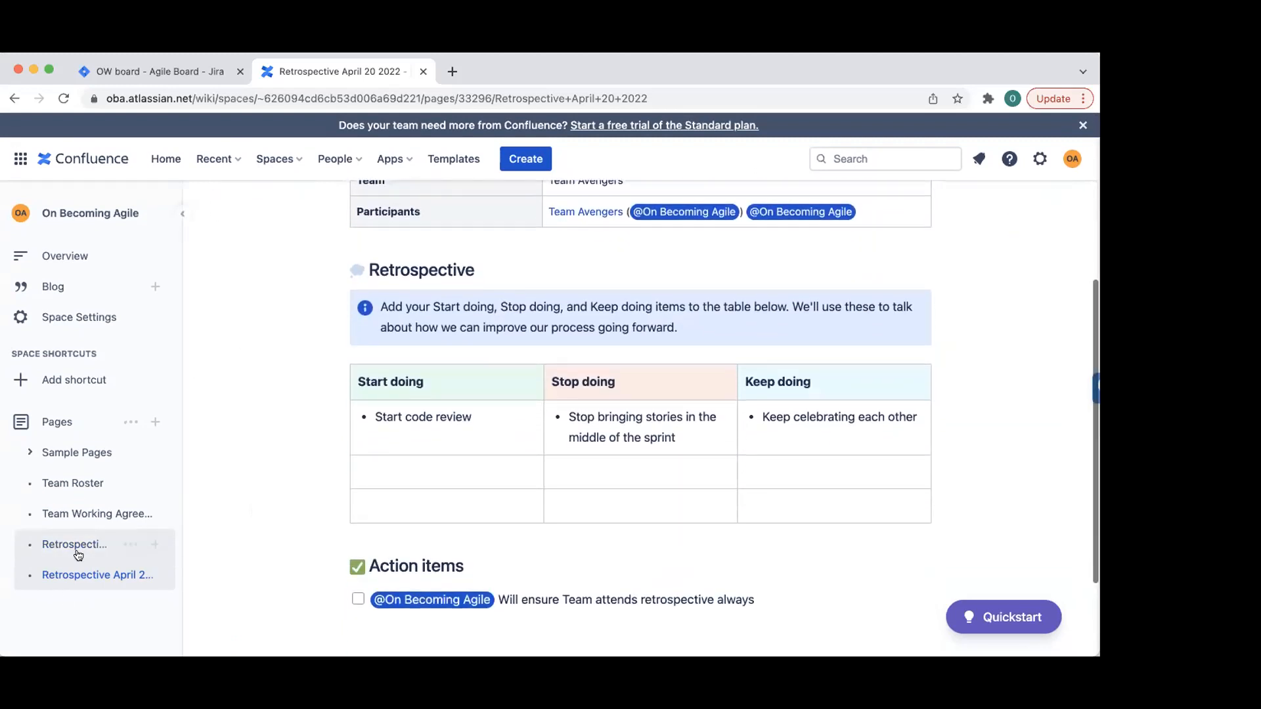
pyautogui.moveTo(74, 547)
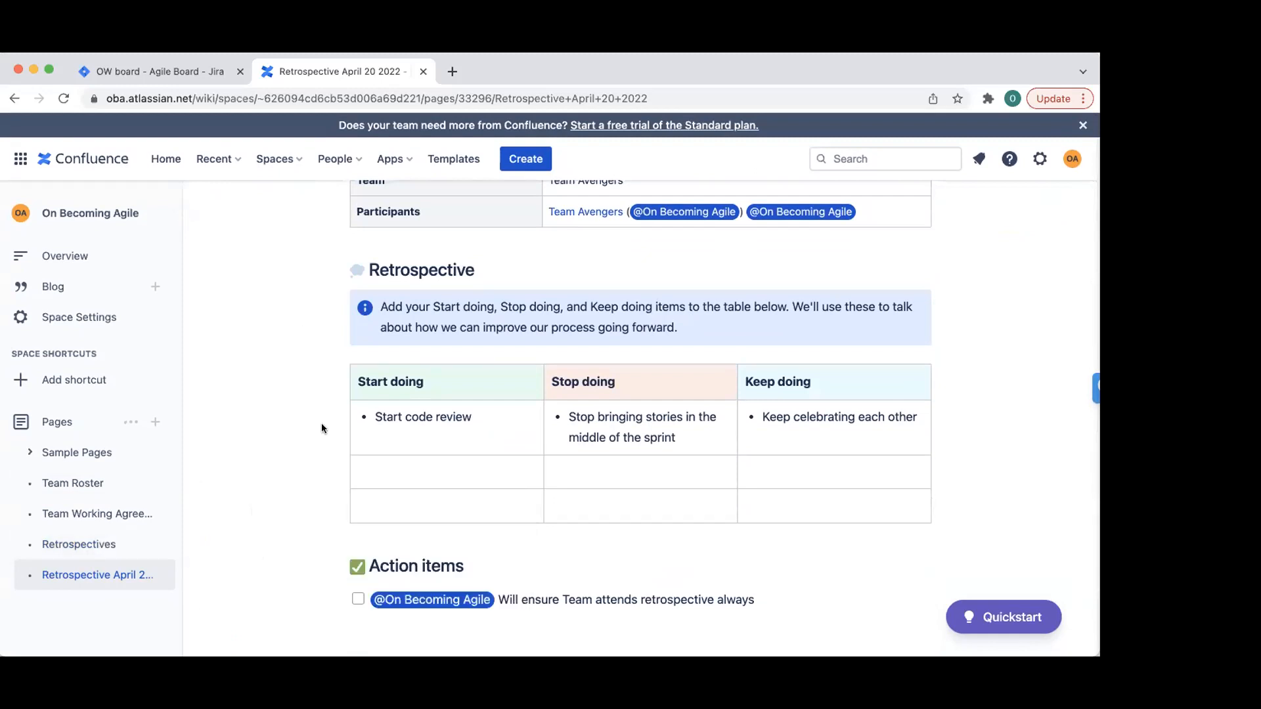
pyautogui.scroll(5, 283, 389)
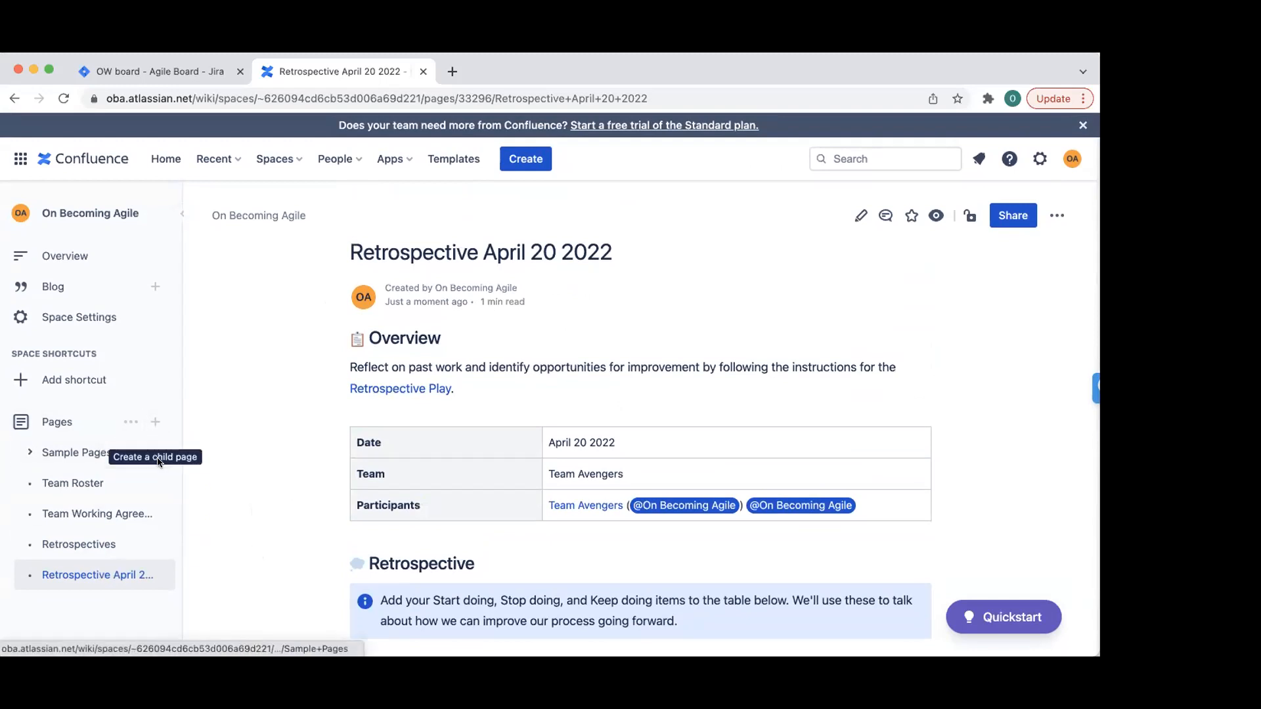
# - Create a 'Dev Documentation' page with body 'Here we will document all our approaches'
pyautogui.click(171, 575)
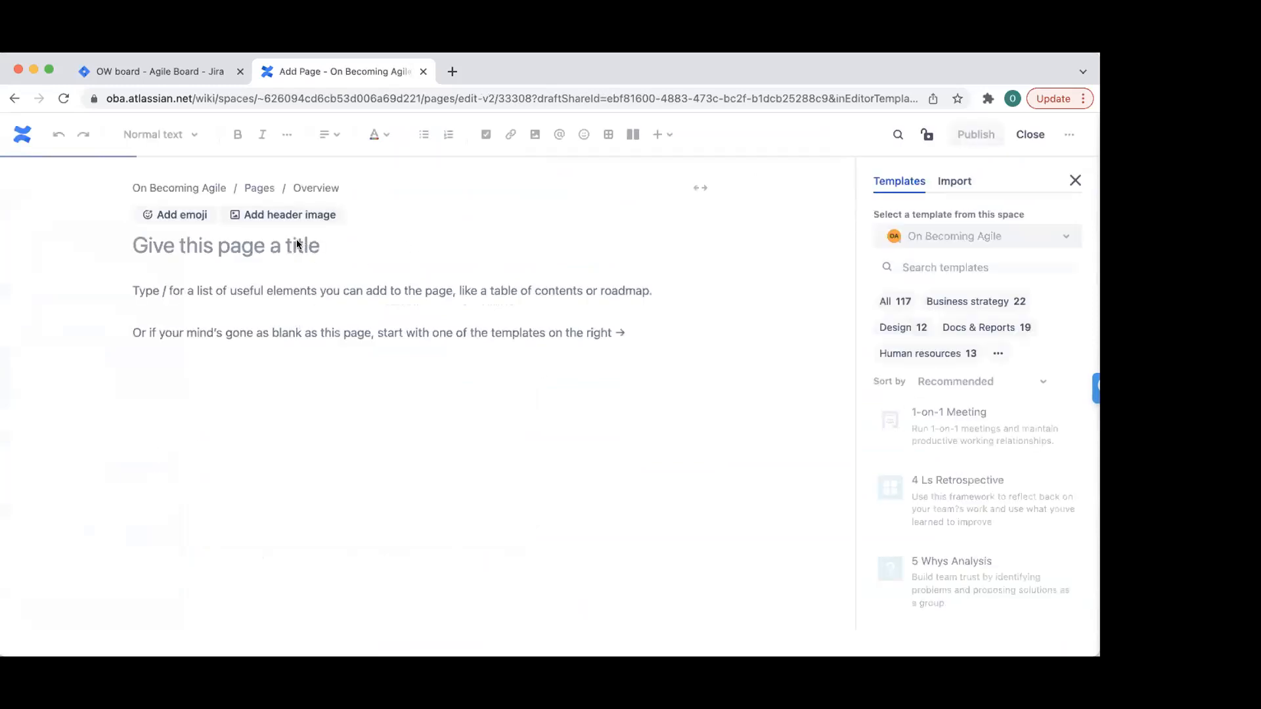
pyautogui.write('Dev Docu')
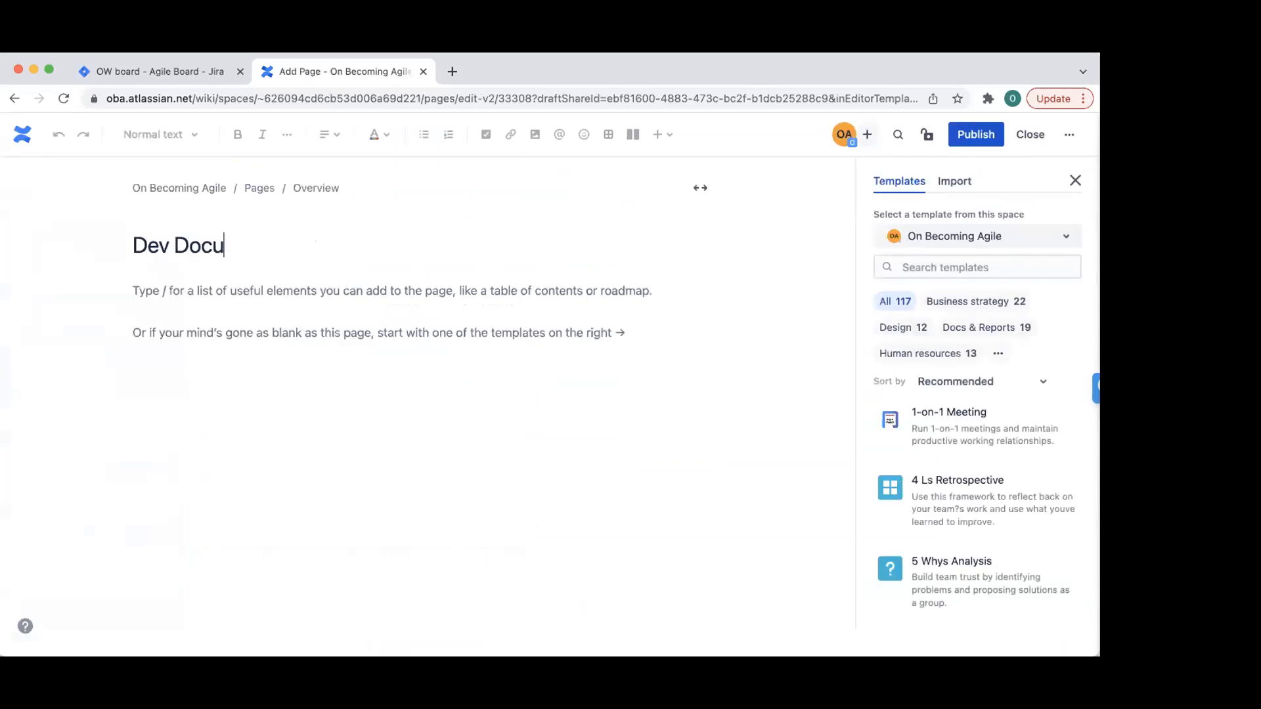
pyautogui.write('mentation')
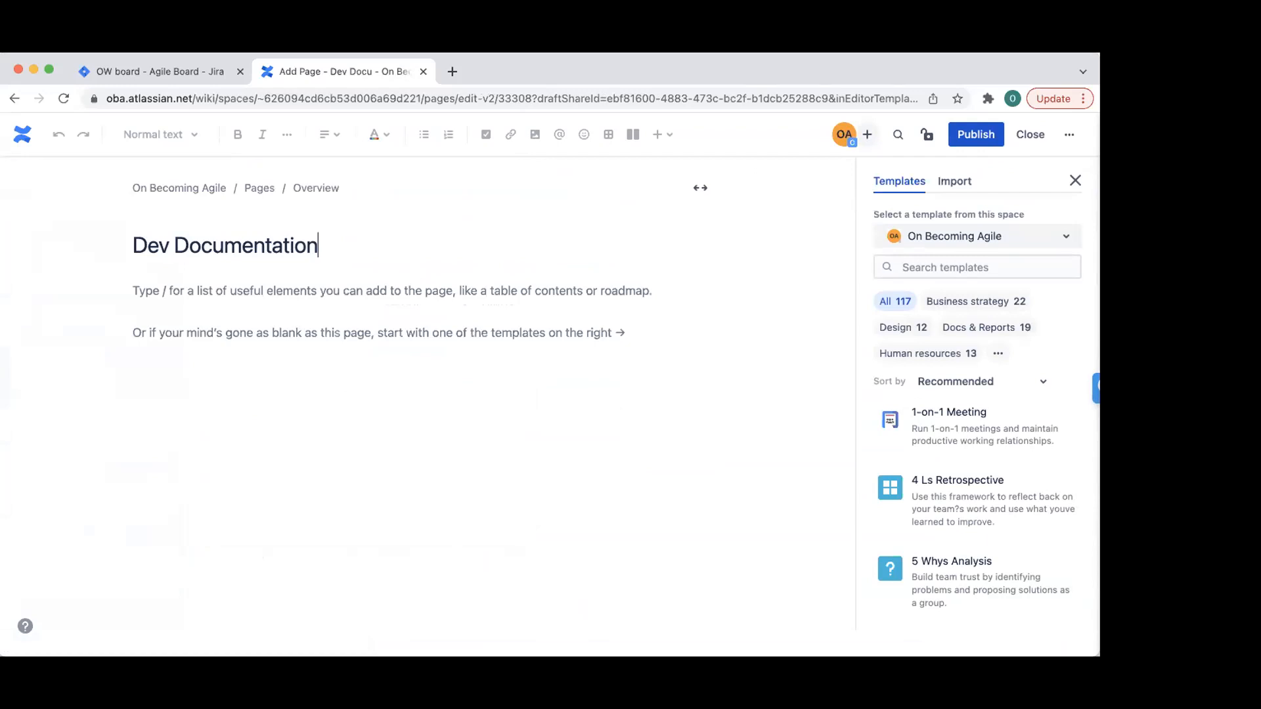
pyautogui.press('Return')
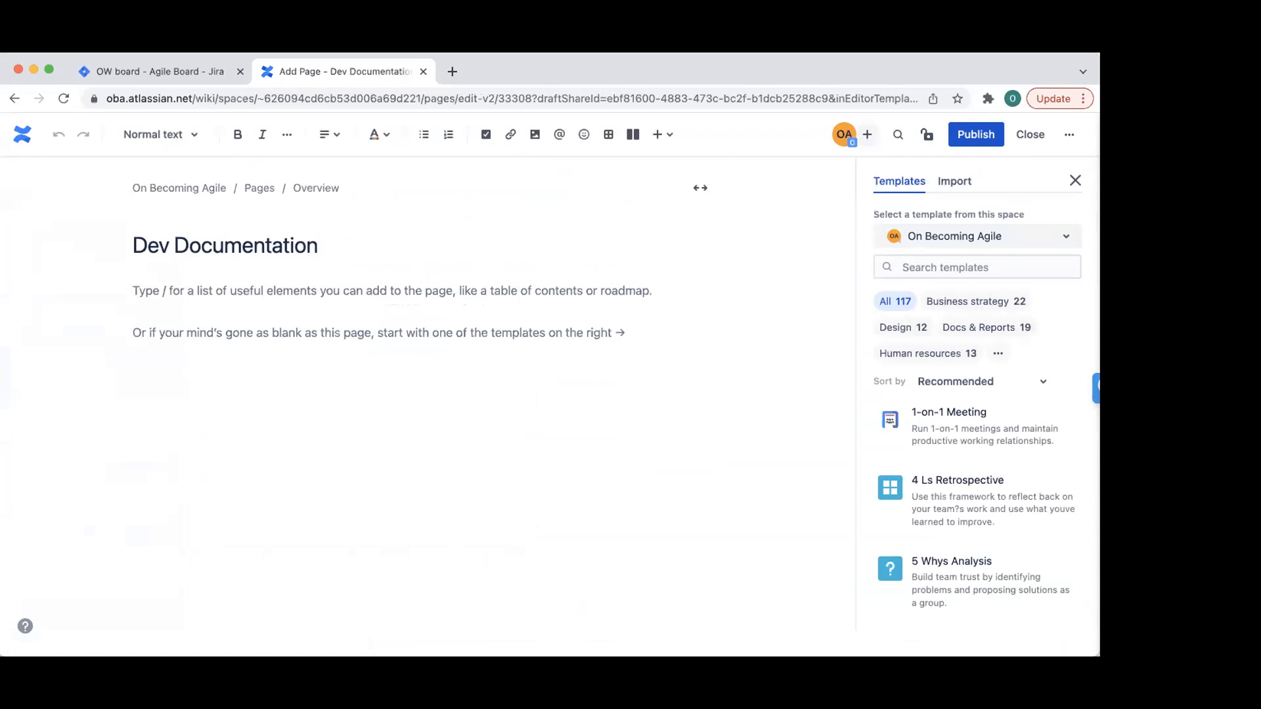
pyautogui.write('Here we will document all our')
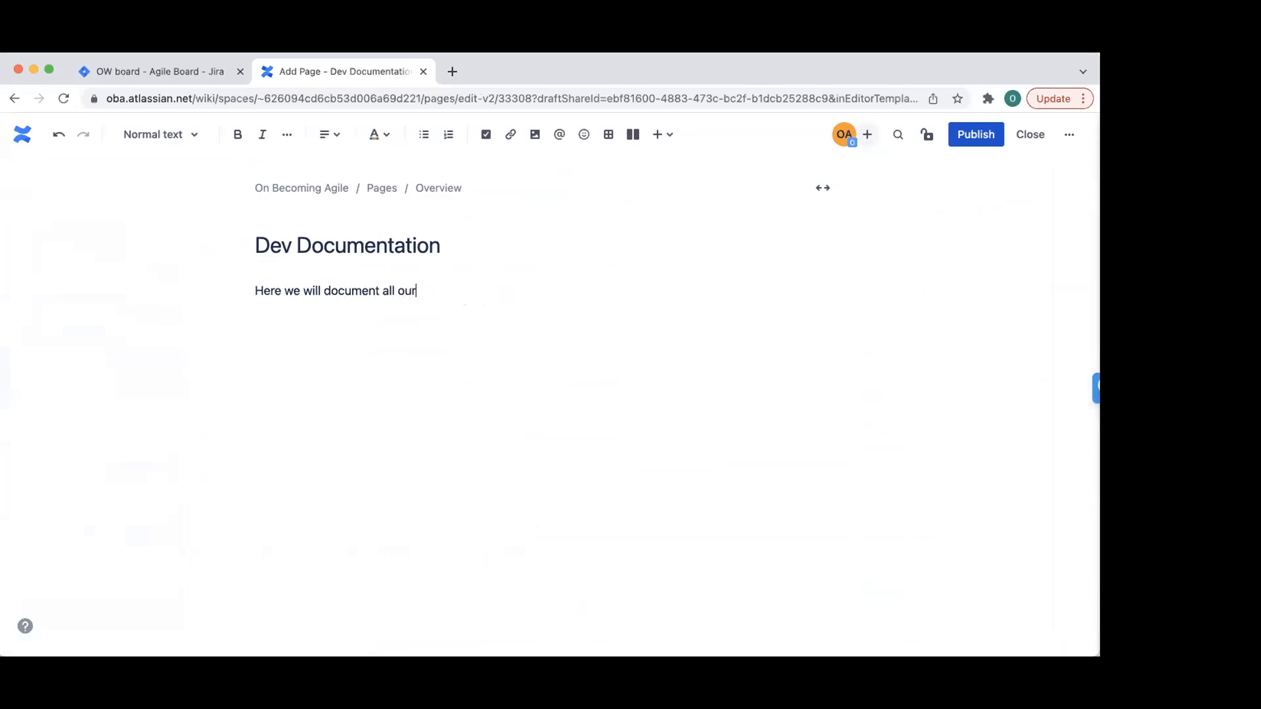
pyautogui.write(' approaches')
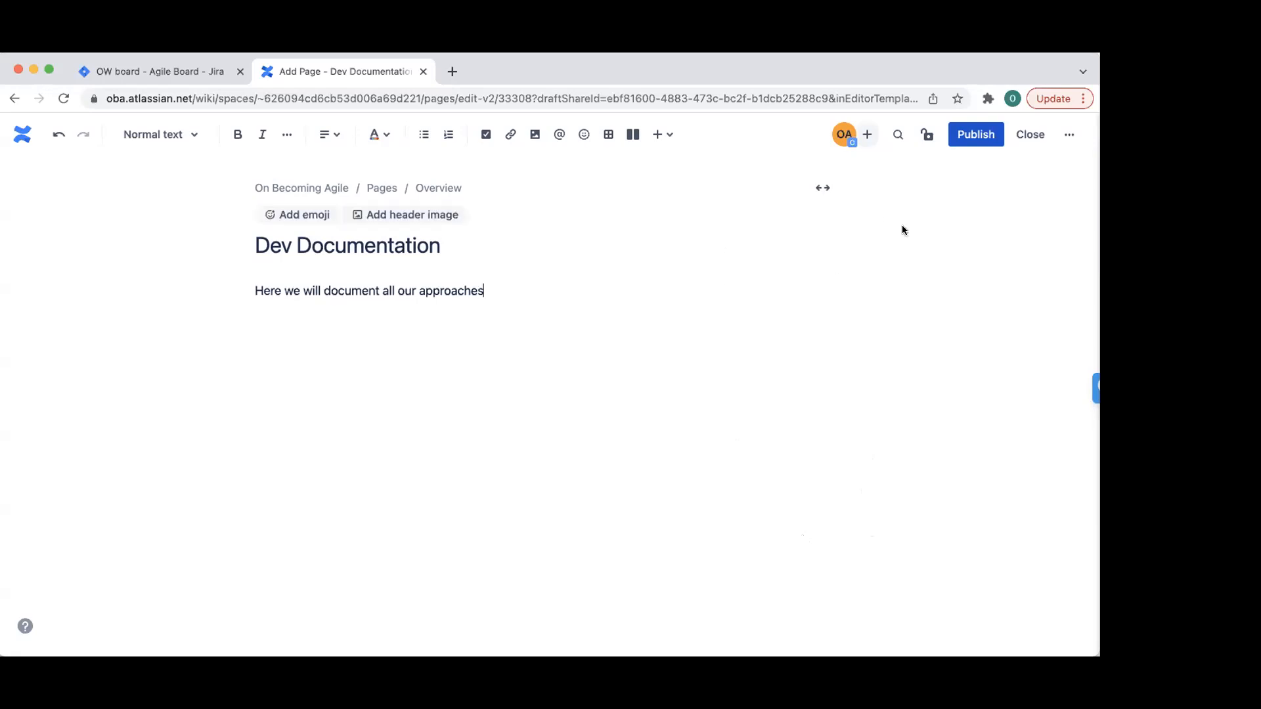
# - Publish Dev Documentation and try nesting it under Sample Pages, then Team Working Agreement
pyautogui.click(971, 136)
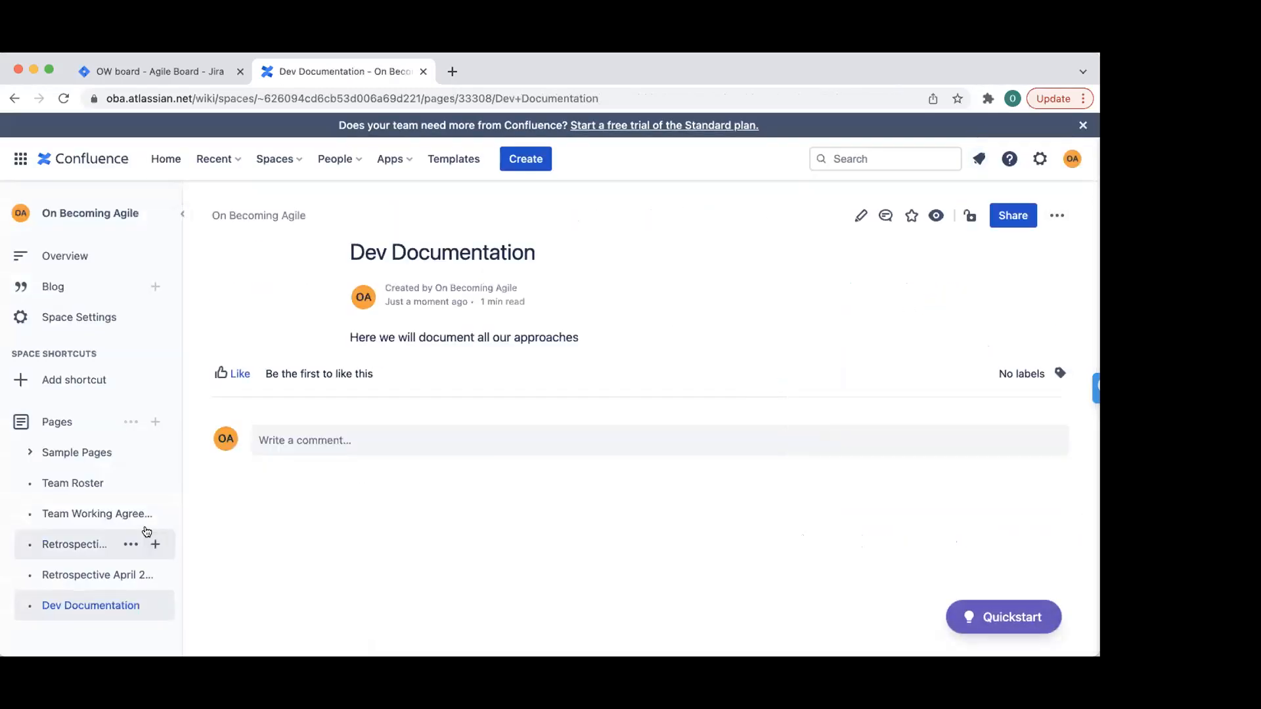
pyautogui.moveTo(99, 604); pyautogui.dragTo(79, 451)
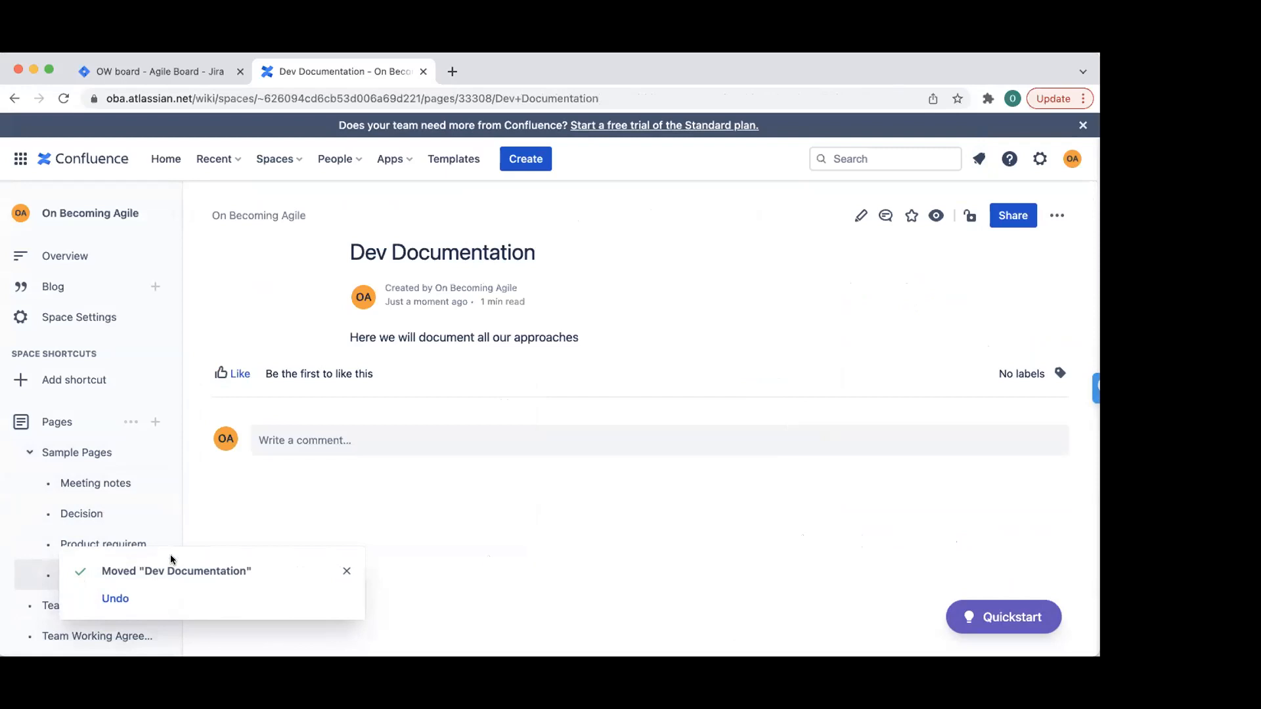
pyautogui.click(346, 571)
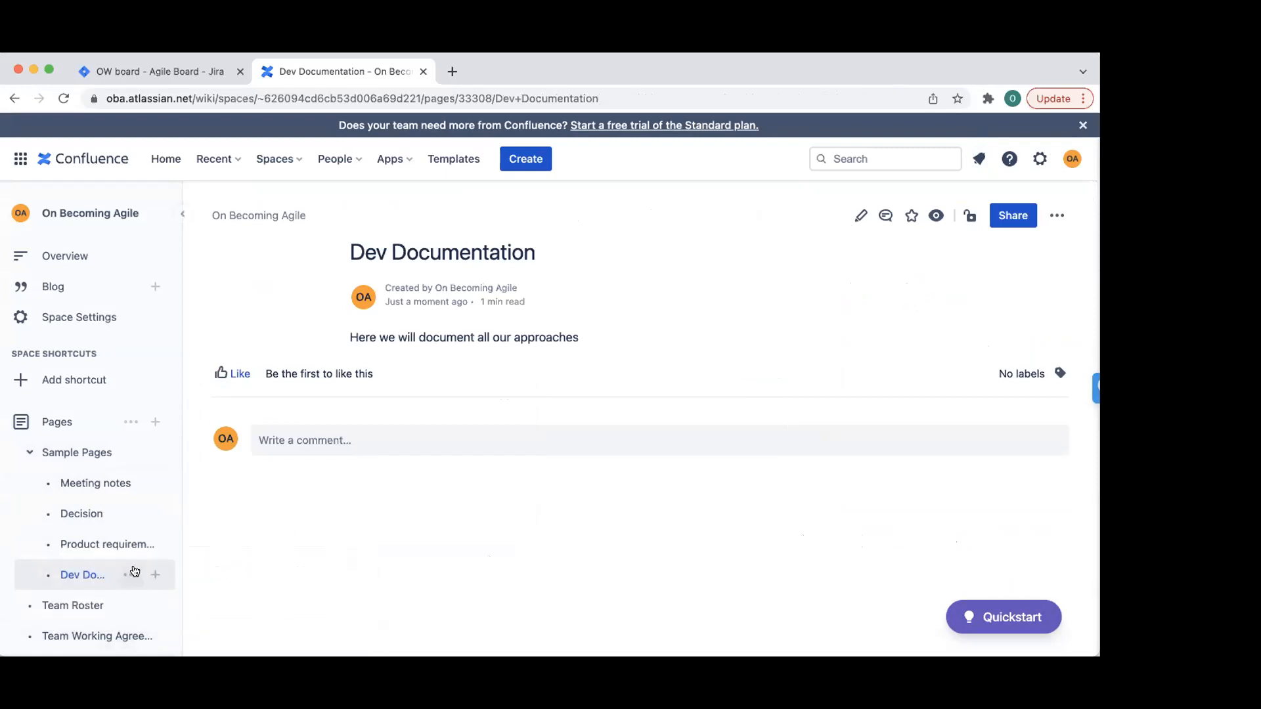
pyautogui.click(131, 576)
pyautogui.click(324, 578)
pyautogui.moveTo(85, 575); pyautogui.dragTo(77, 602)
pyautogui.scroll(-1, 293, 530)
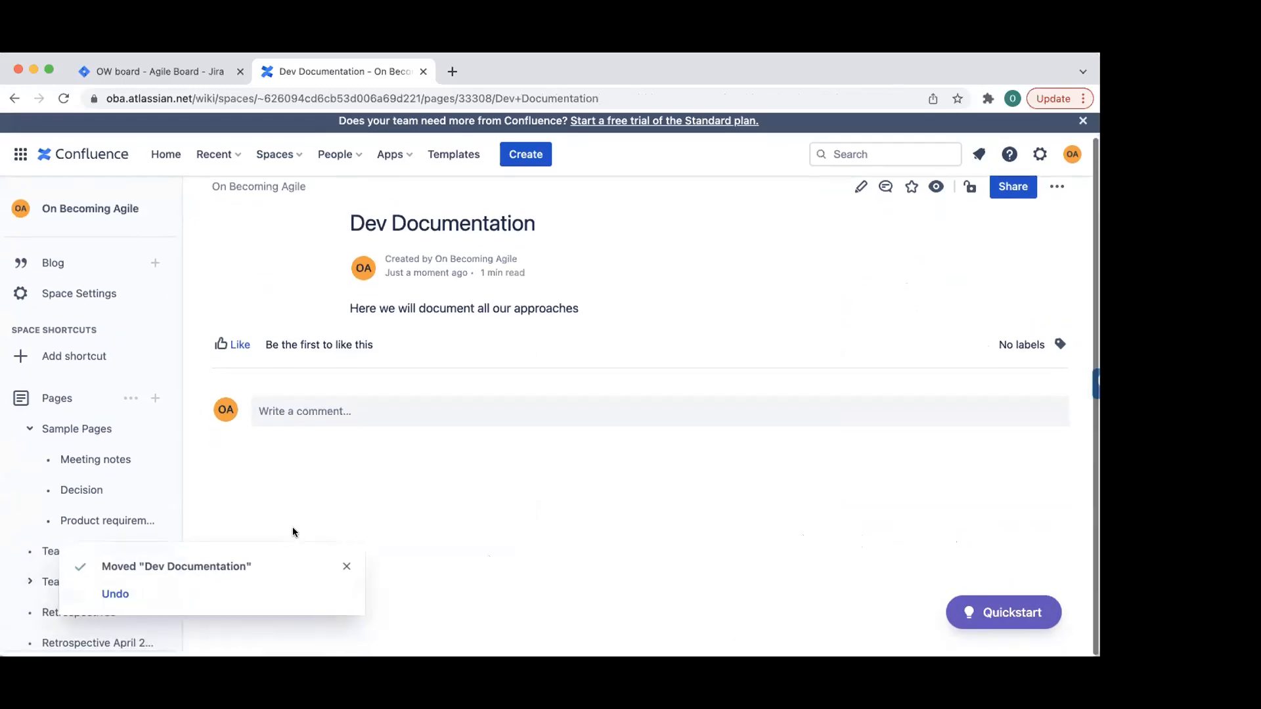
pyautogui.click(344, 573)
# - Move Dev Documentation back to the top level, directly after Team Roster
pyautogui.moveTo(77, 565)
pyautogui.click(29, 573)
pyautogui.moveTo(83, 607); pyautogui.dragTo(50, 544)
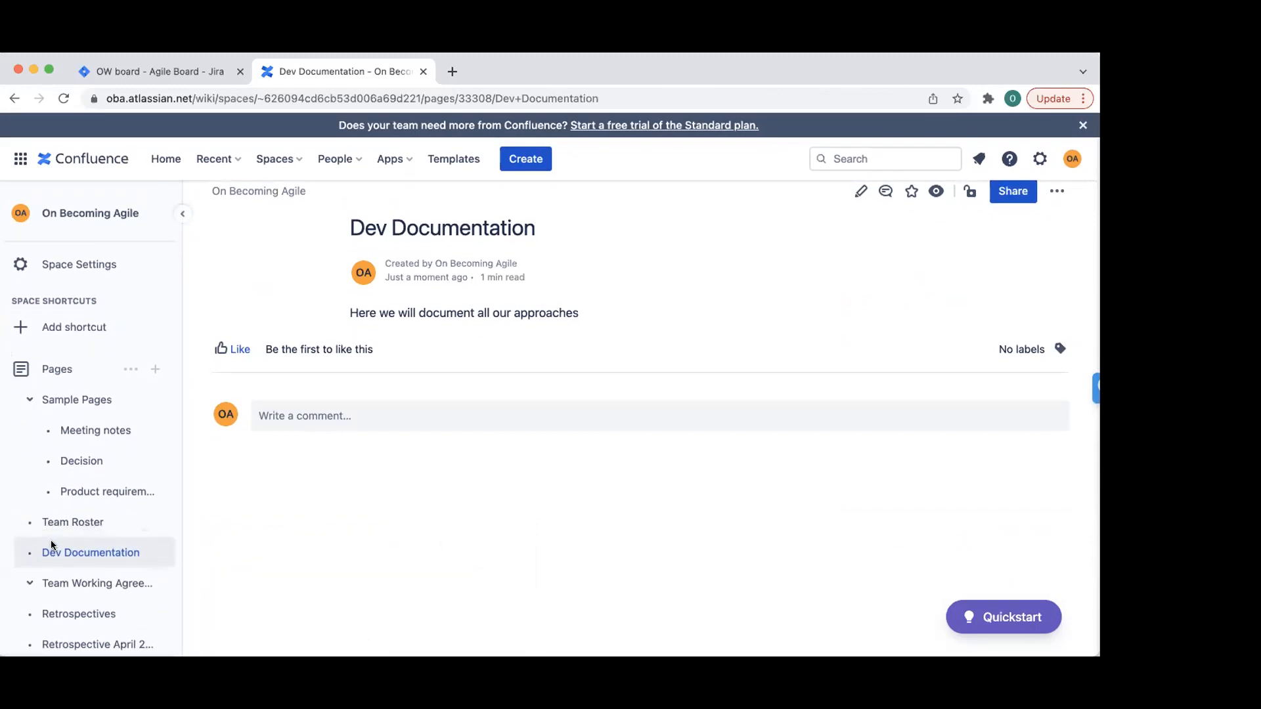
pyautogui.moveTo(296, 549)
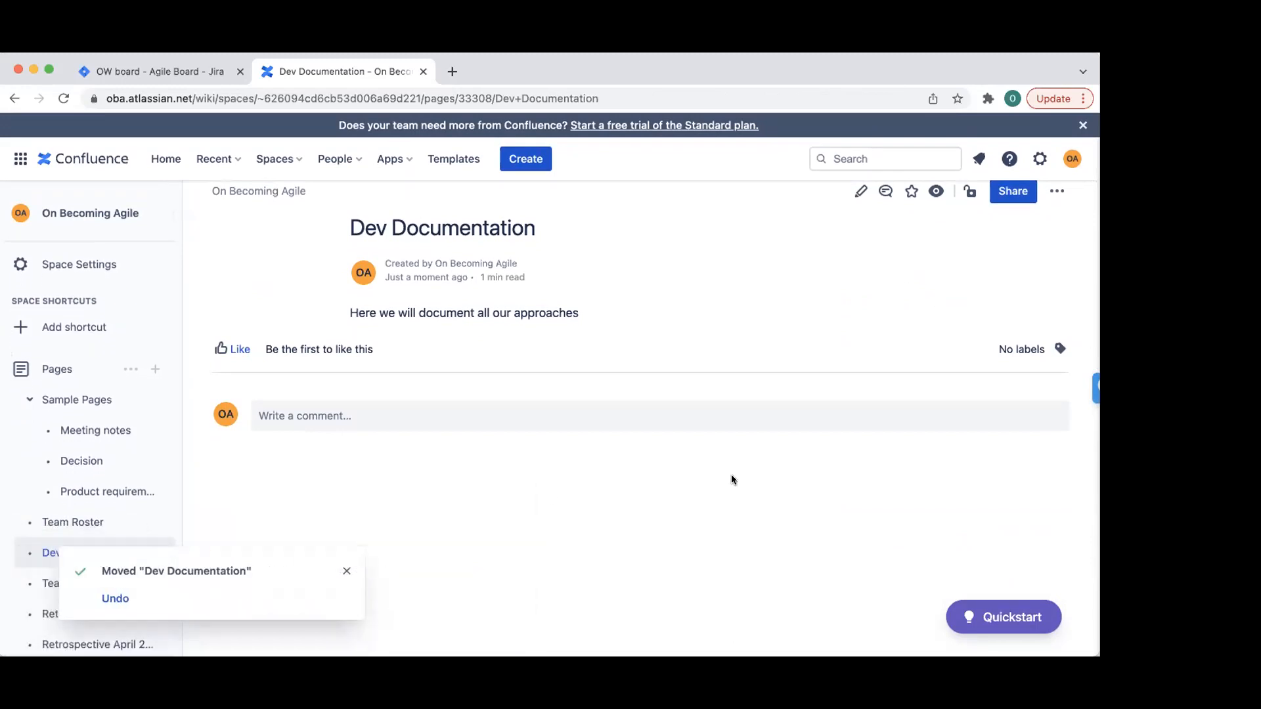
pyautogui.click(344, 574)
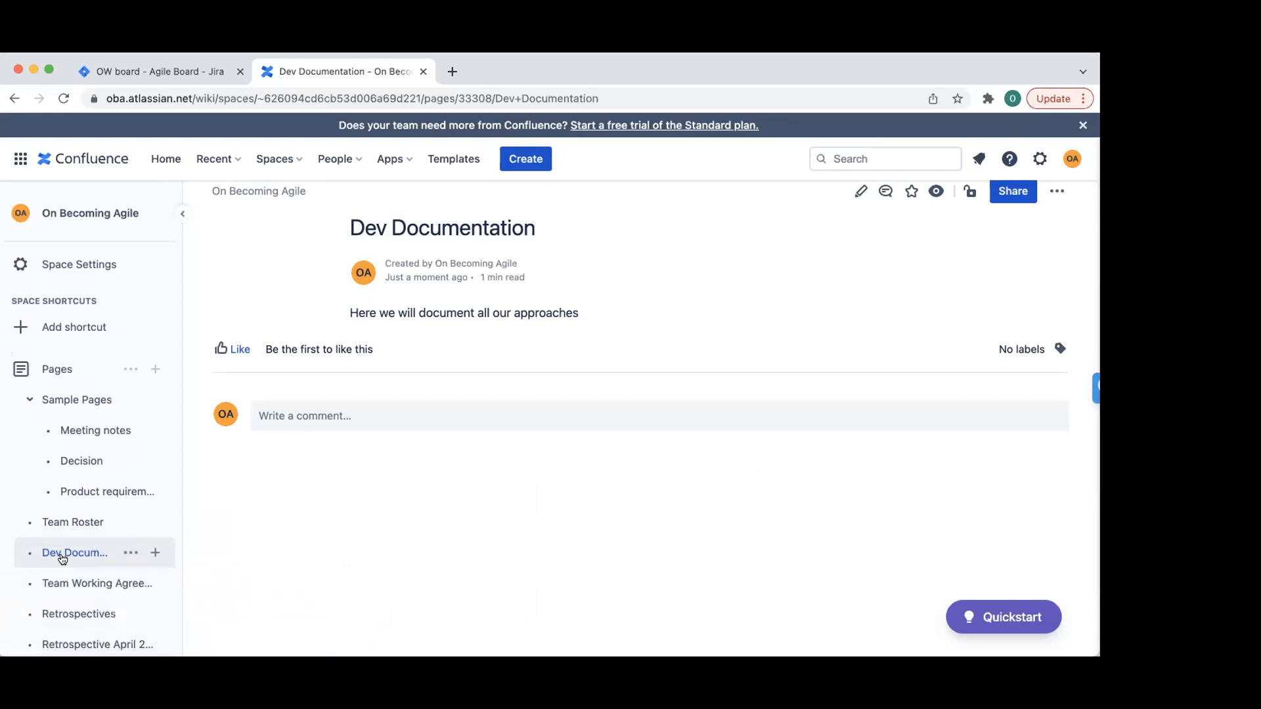
pyautogui.moveTo(86, 553)
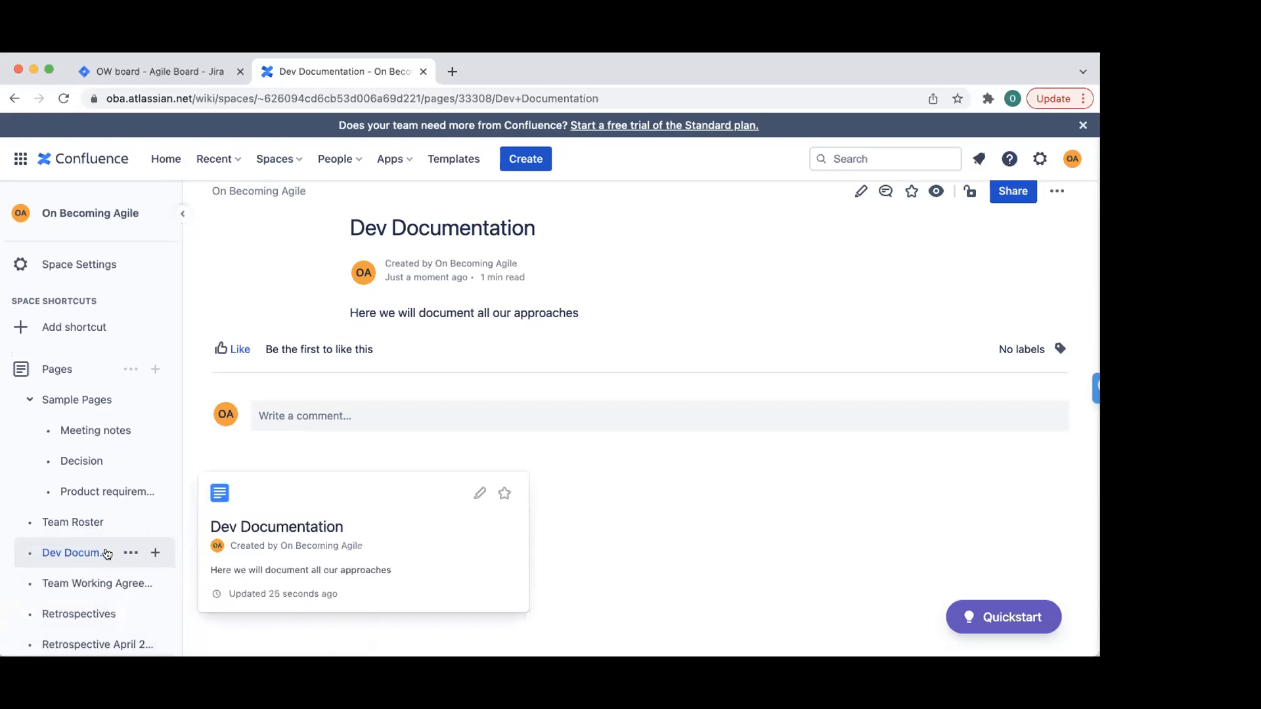
pyautogui.click(156, 555)
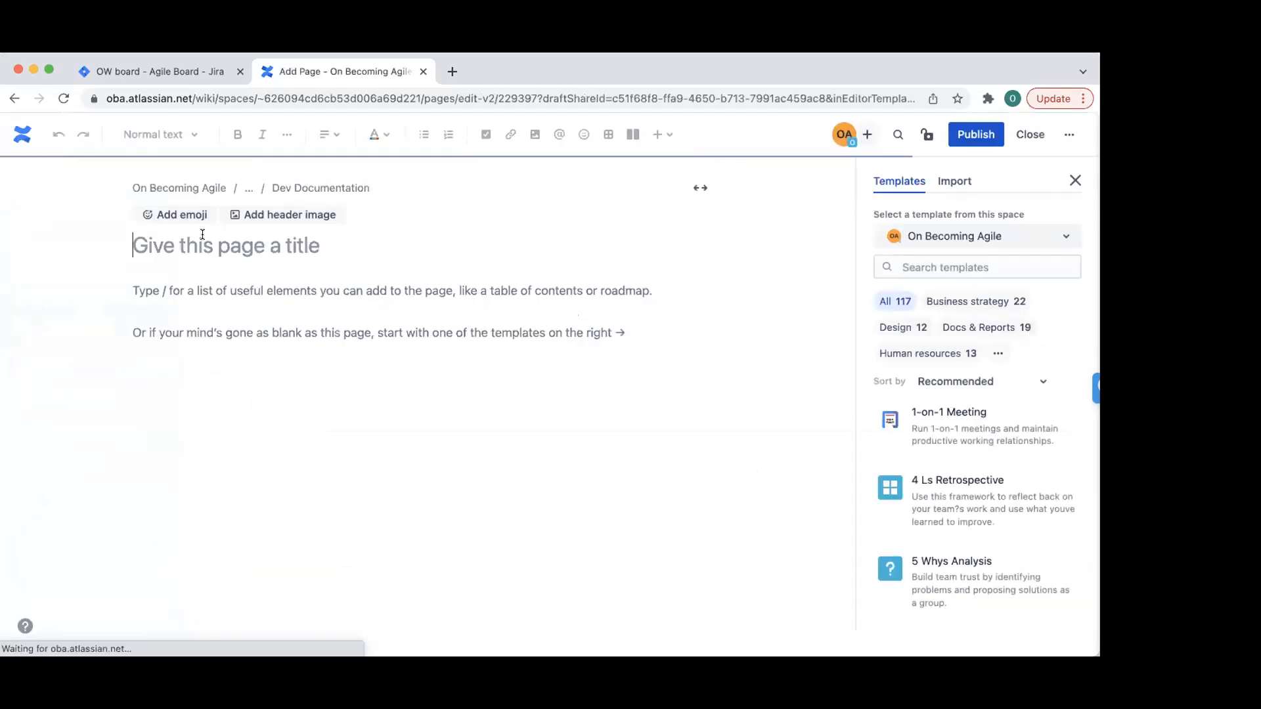
# - Write and publish child page 'API for PayPal' with three lines of placeholder text
pyautogui.write('API for PayPal')
pyautogui.press('Return')
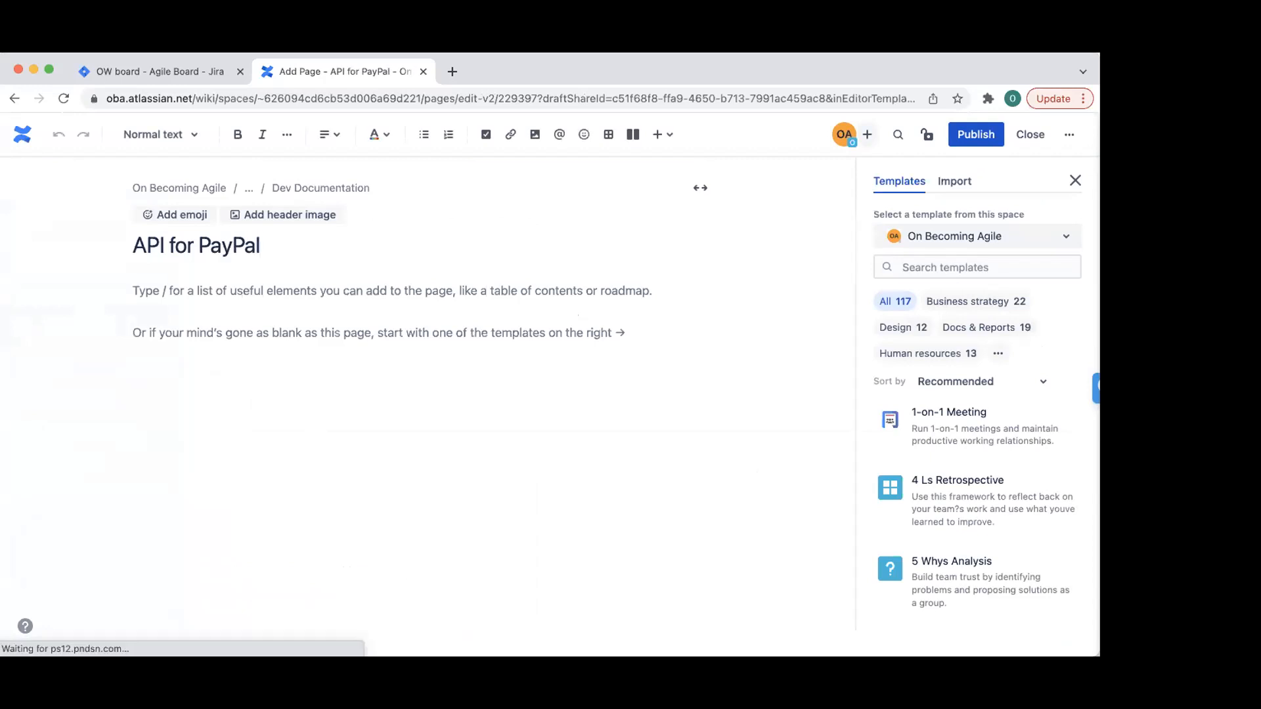
pyautogui.write('hdsjndcbnscxzb nsmcx nmsx')
pyautogui.press('Return')
pyautogui.write(';lxkncbxmkcnbnnjxkzl')
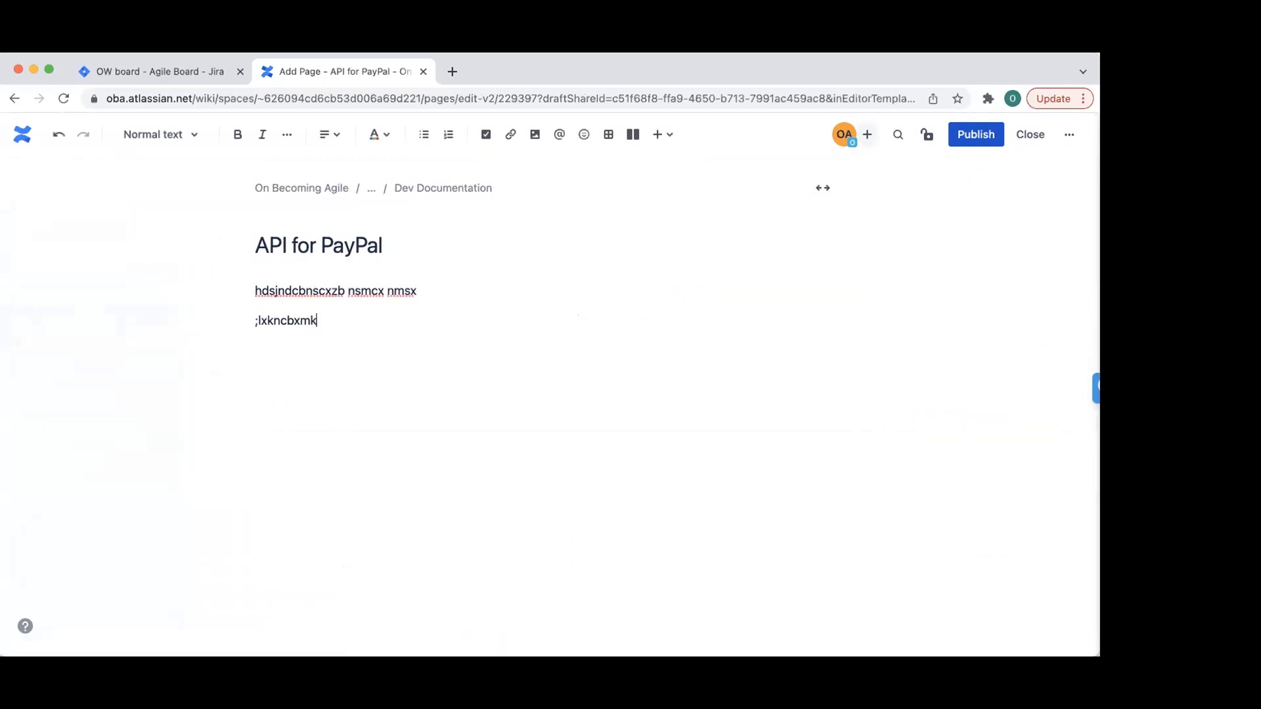
pyautogui.press('Return')
pyautogui.write("';mnbdvnzxnbmszxkjc bnzm ")
pyautogui.write('nbvcnxjklzjbncsklxcnbsmxz')
pyautogui.click(965, 134)
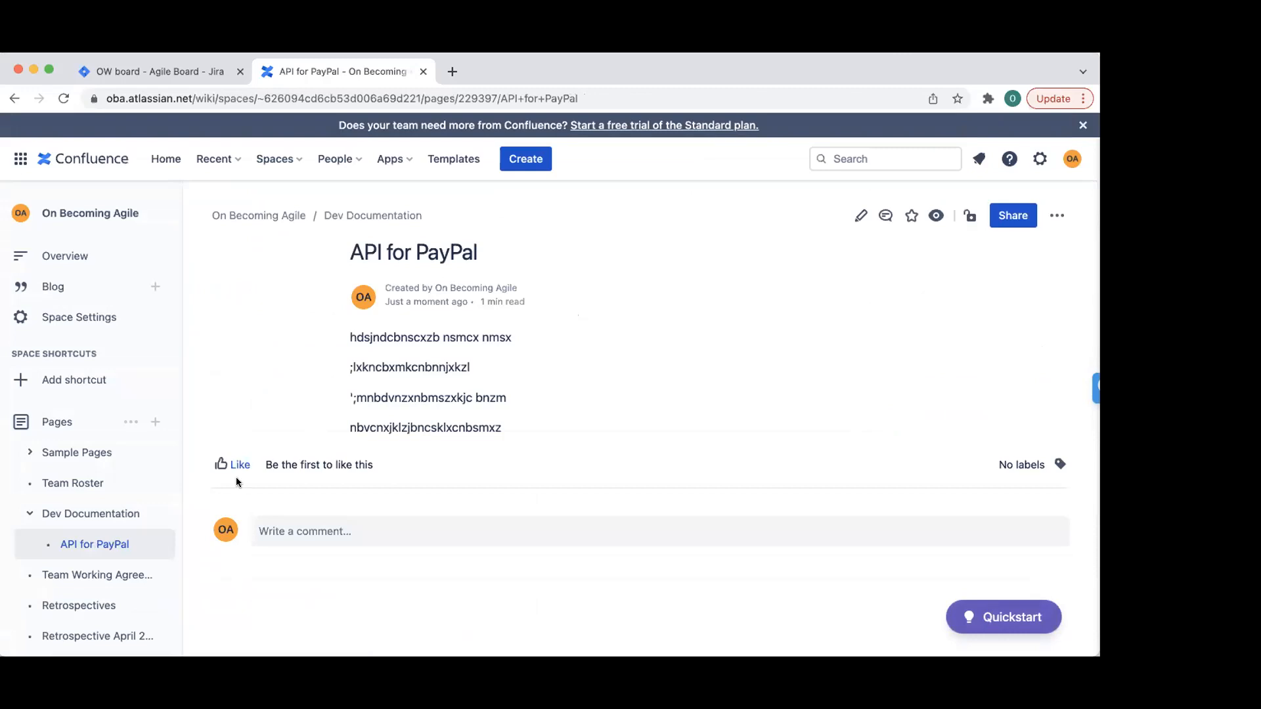
pyautogui.moveTo(77, 545)
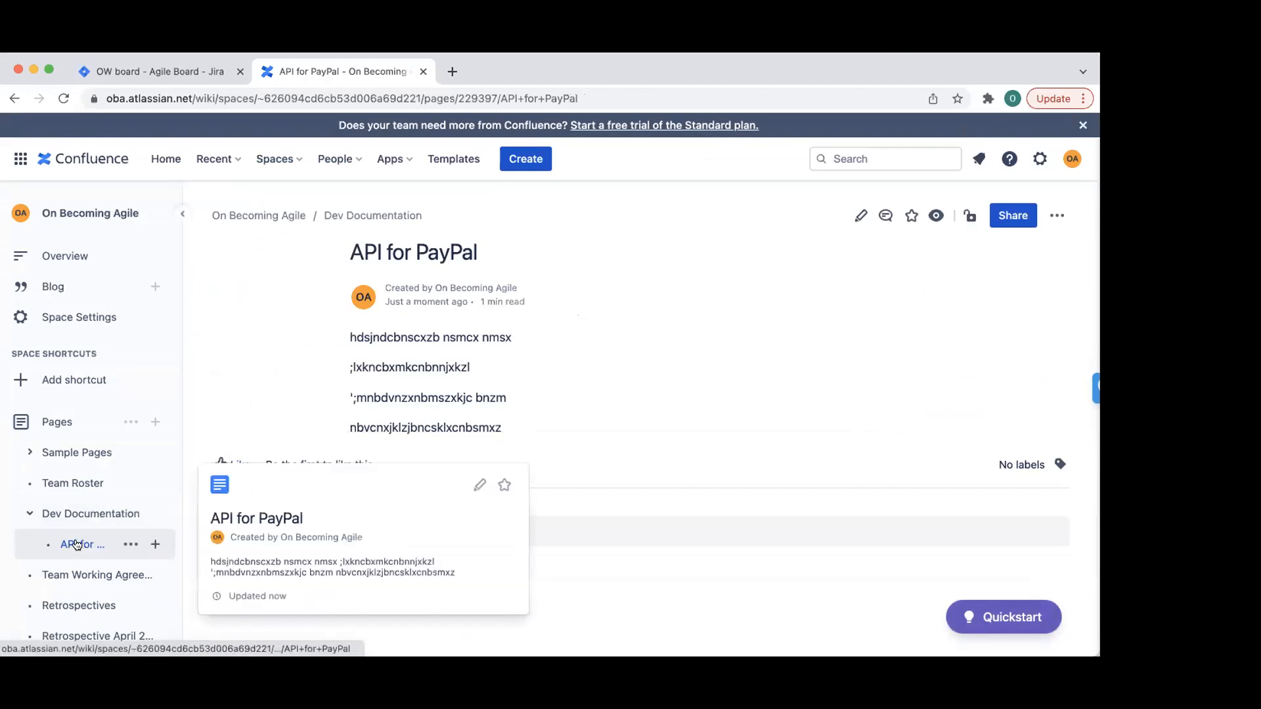
pyautogui.scroll(-1, 601, 397)
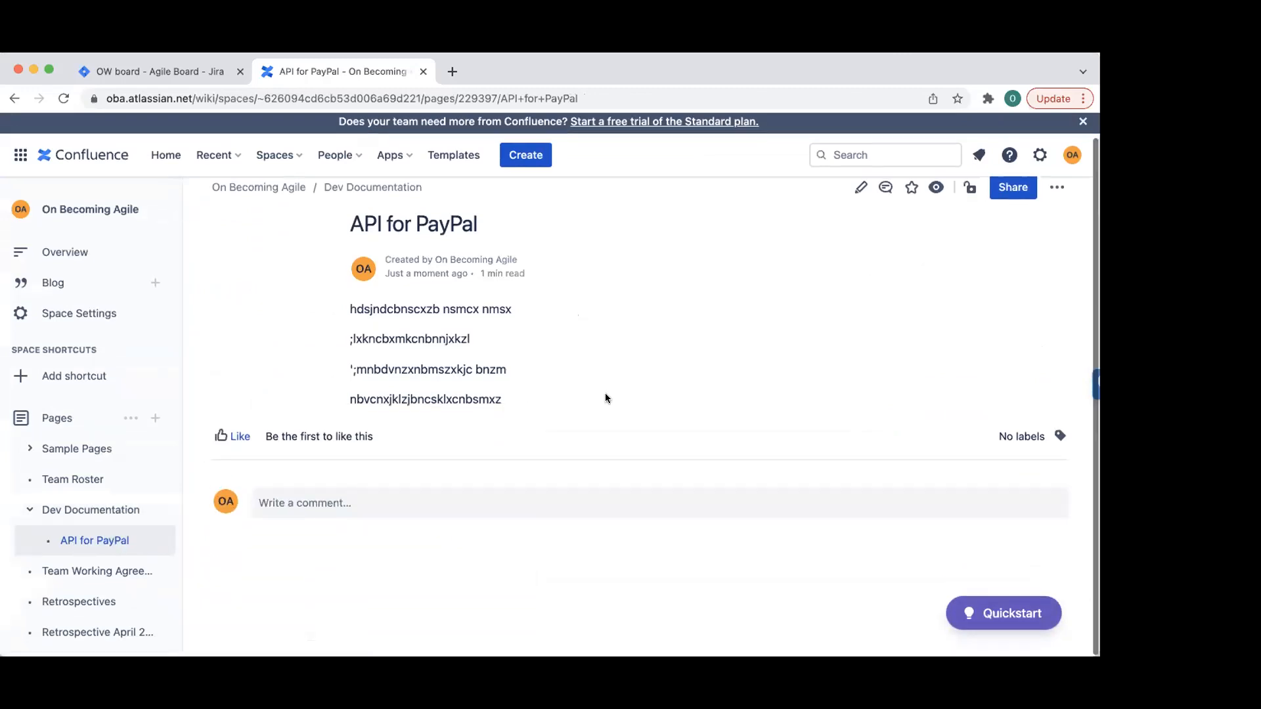
pyautogui.click(157, 513)
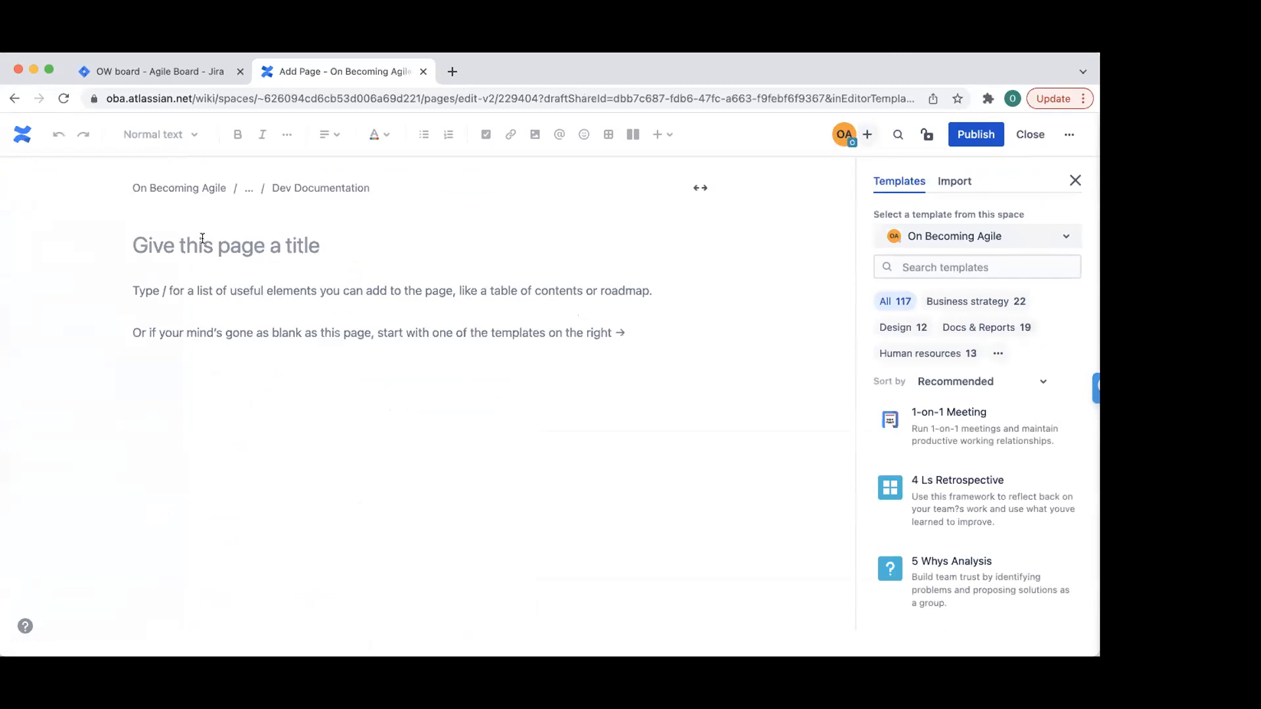
# - Write and publish child page 'Credentials for Testing' with three placeholder lines
pyautogui.write('C')
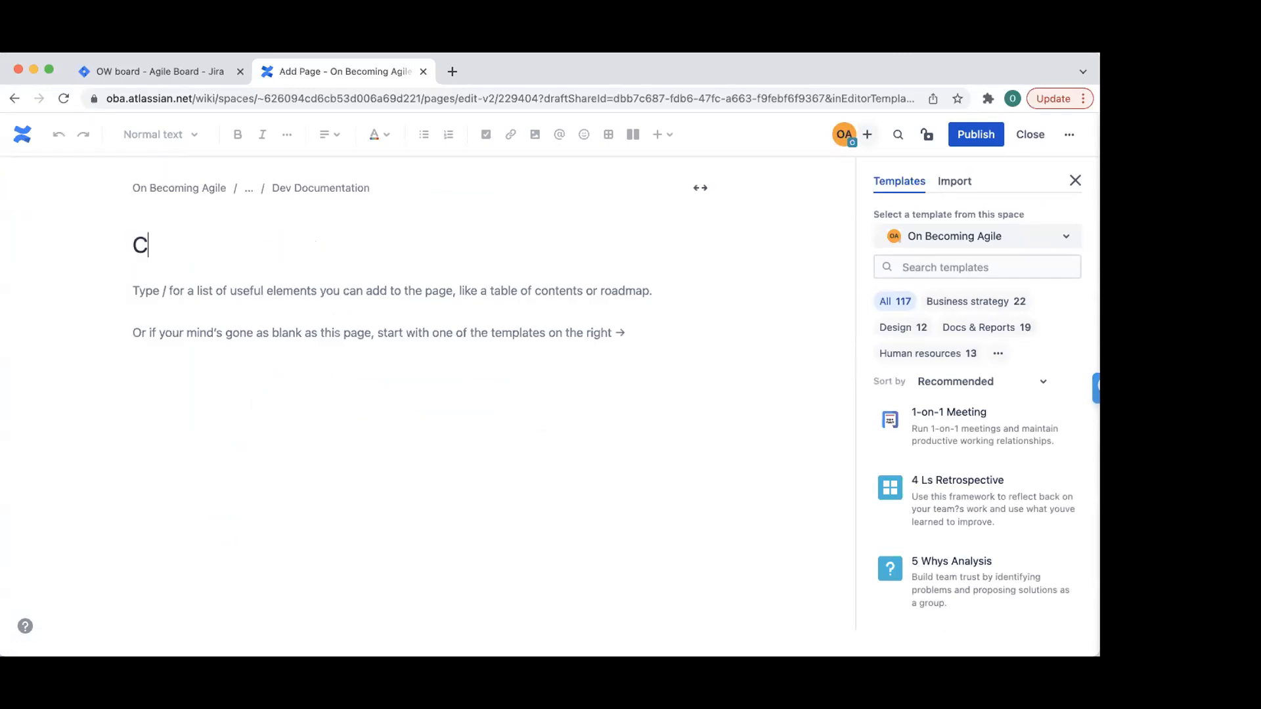
pyautogui.write('redentials f')
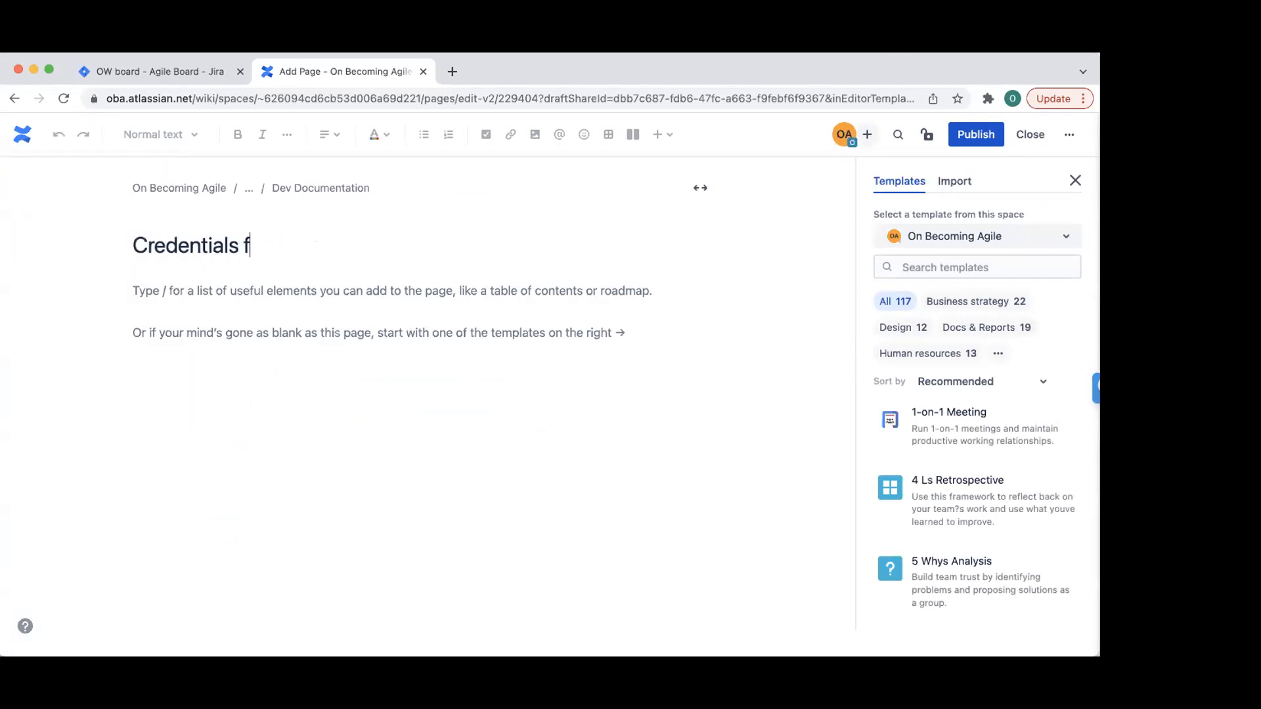
pyautogui.write('or Testing')
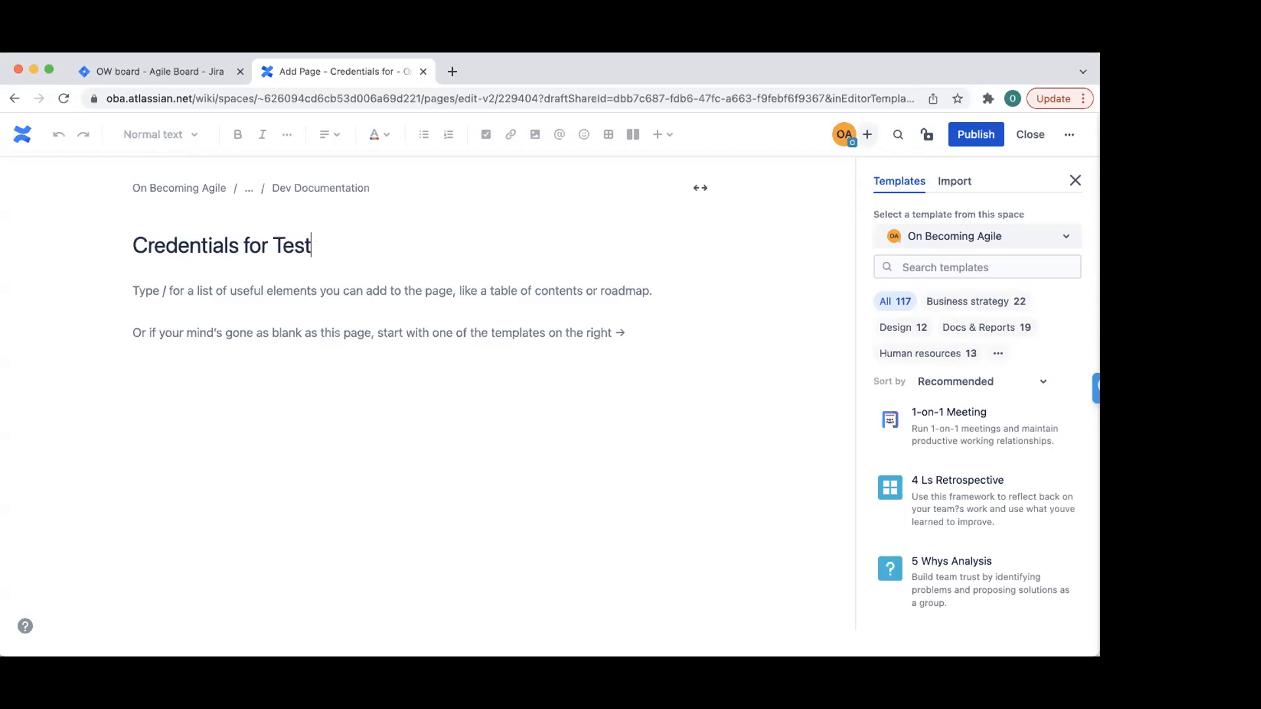
pyautogui.press('Return')
pyautogui.write('hjdsakjhxz cn')
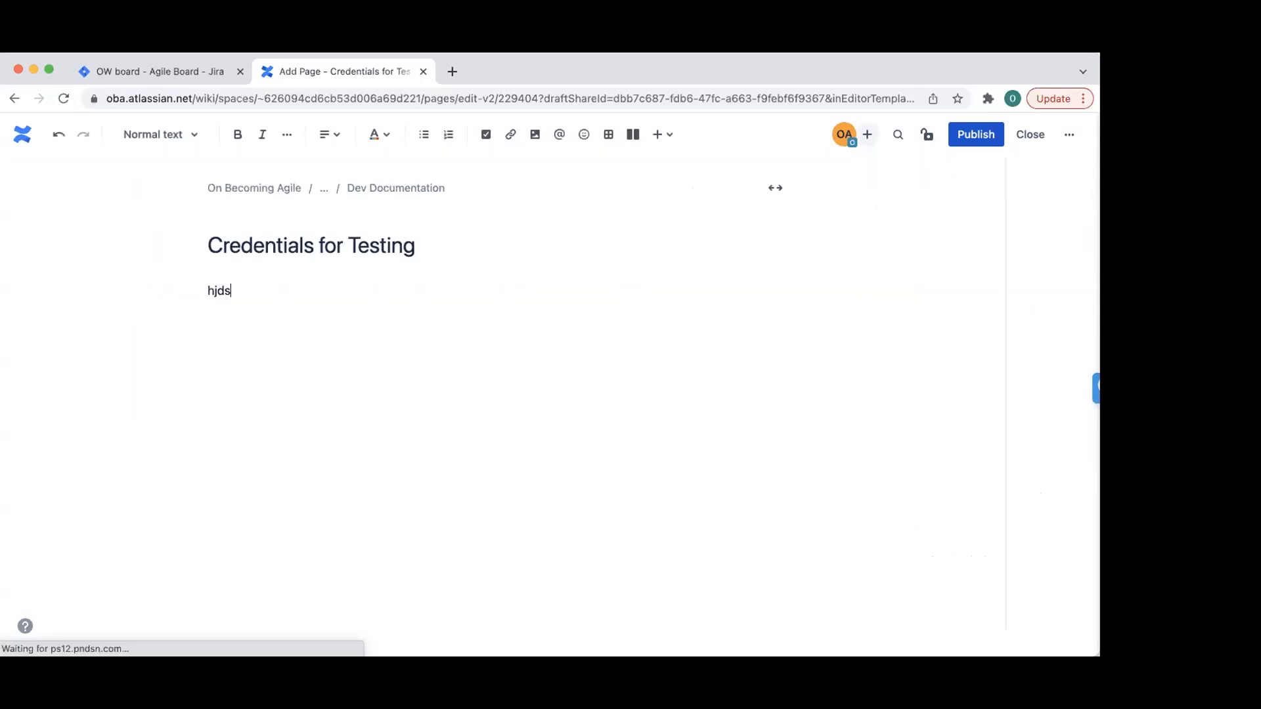
pyautogui.press('Return')
pyautogui.press('Return')
pyautogui.write('dkjnhbdsnxzbcn')
pyautogui.press('Return')
pyautogui.write('jhsdcjxnbxmzx')
pyautogui.click(976, 134)
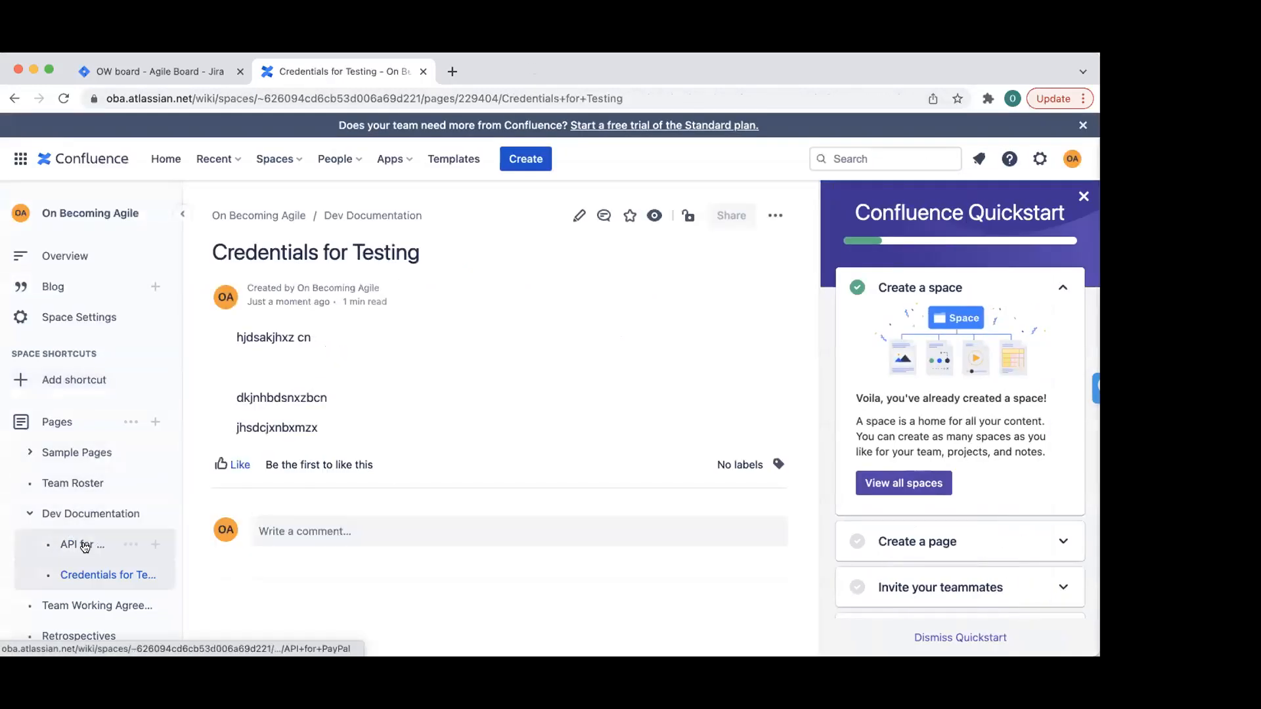
# - Close the Confluence Quickstart guide and scroll the page tree
pyautogui.moveTo(28, 483)
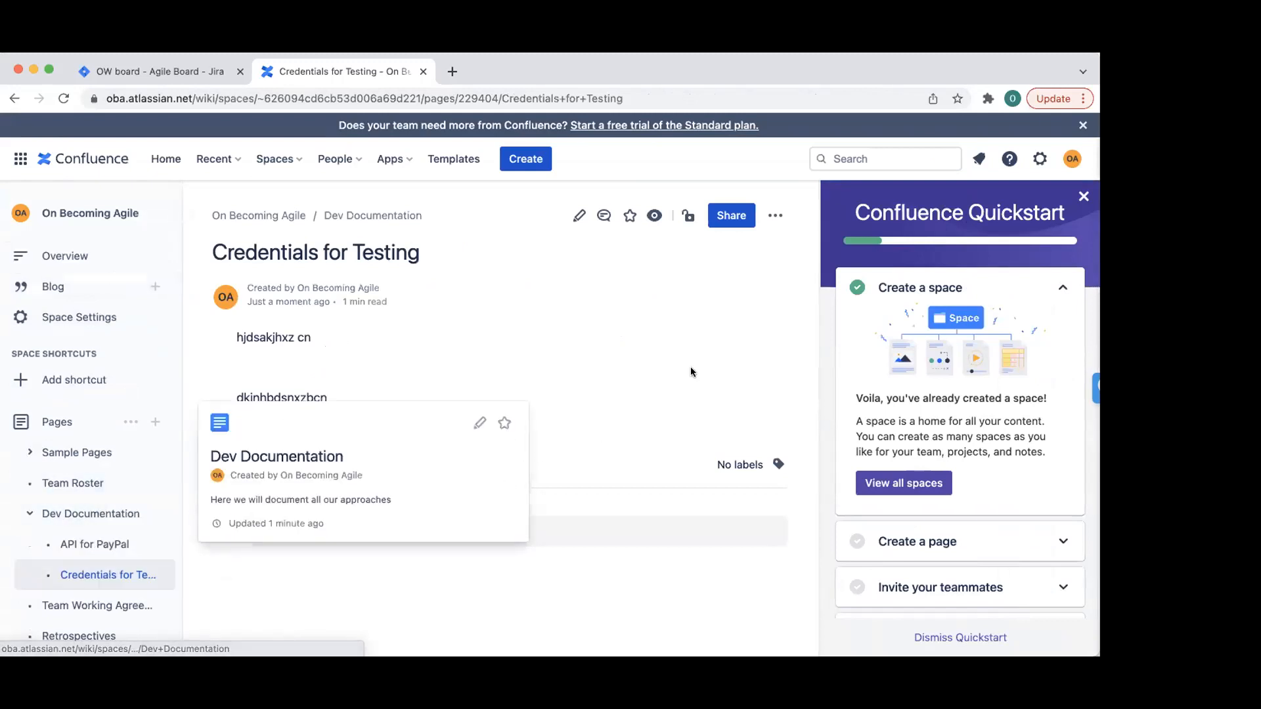
pyautogui.click(1083, 197)
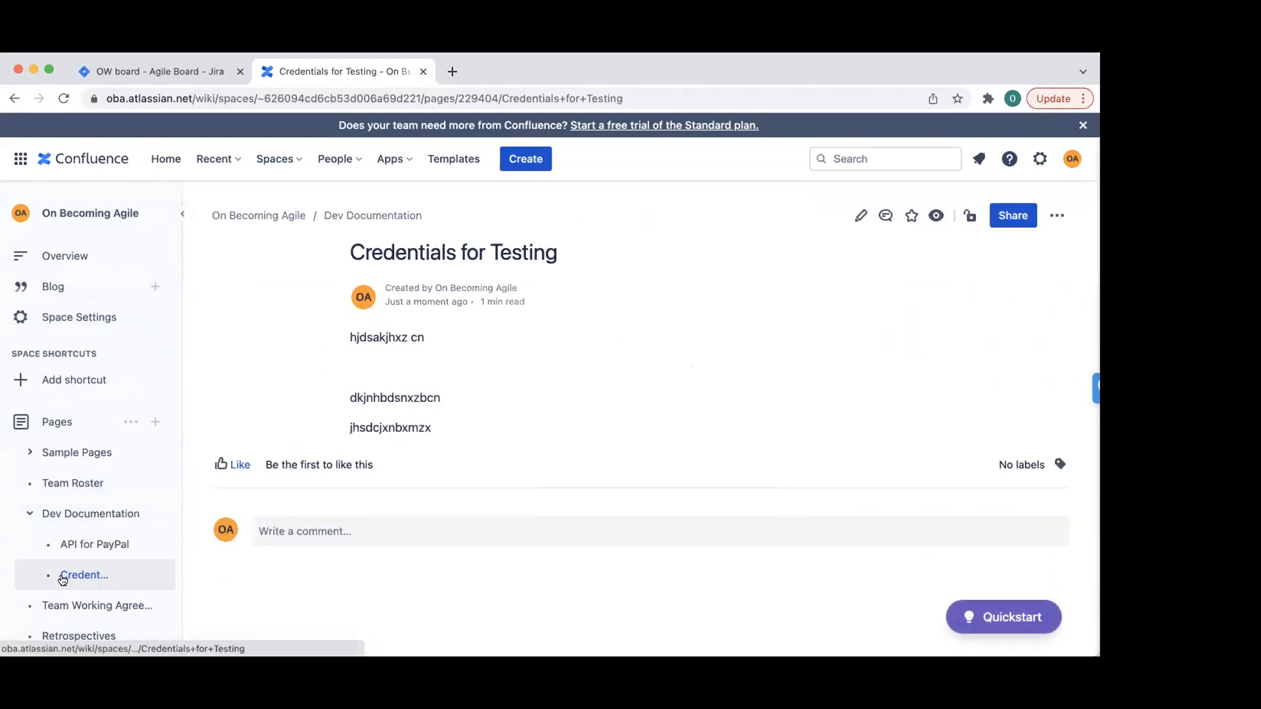
pyautogui.moveTo(82, 502)
pyautogui.scroll(-2, 397, 361)
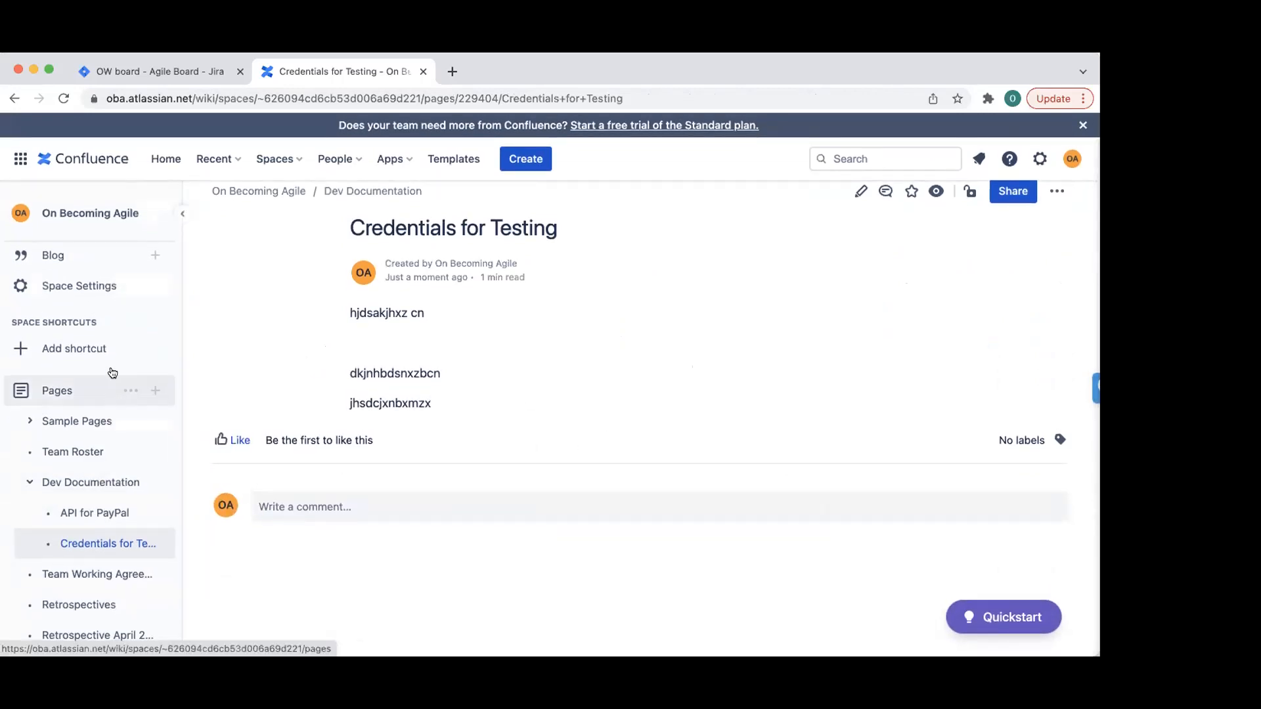
pyautogui.moveTo(110, 557)
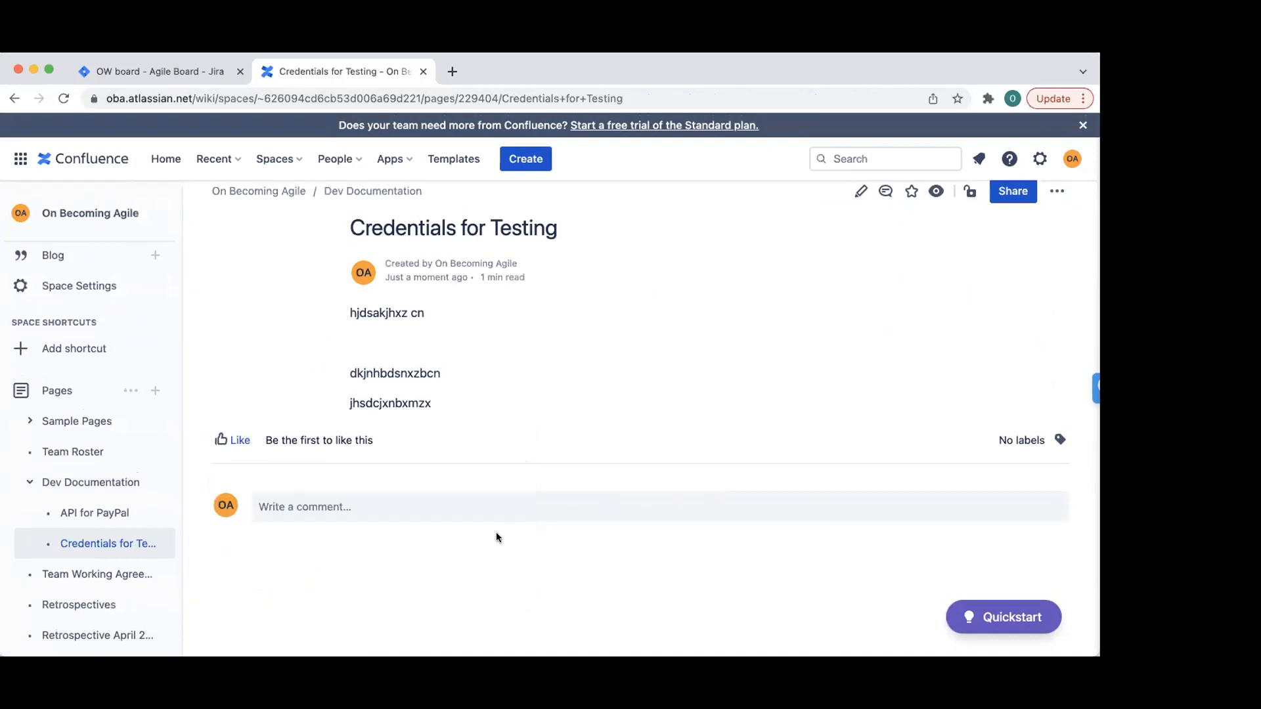
# - Create and publish a 'Definition of Done' page reading 'DoD sits here'
pyautogui.click(157, 389)
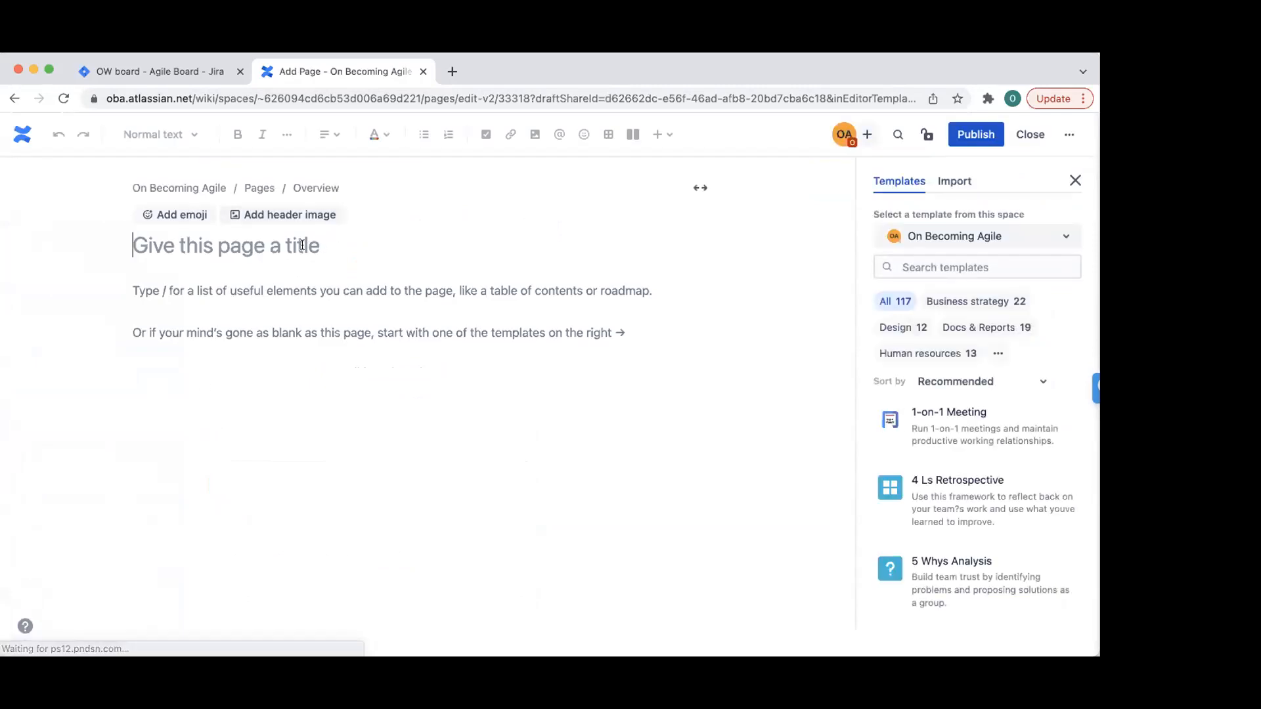
pyautogui.write('Definiti')
pyautogui.write('on of zdo')
pyautogui.press('BackSpace')
pyautogui.press('BackSpace')
pyautogui.press('BackSpace')
pyautogui.write('Done')
pyautogui.press('Return')
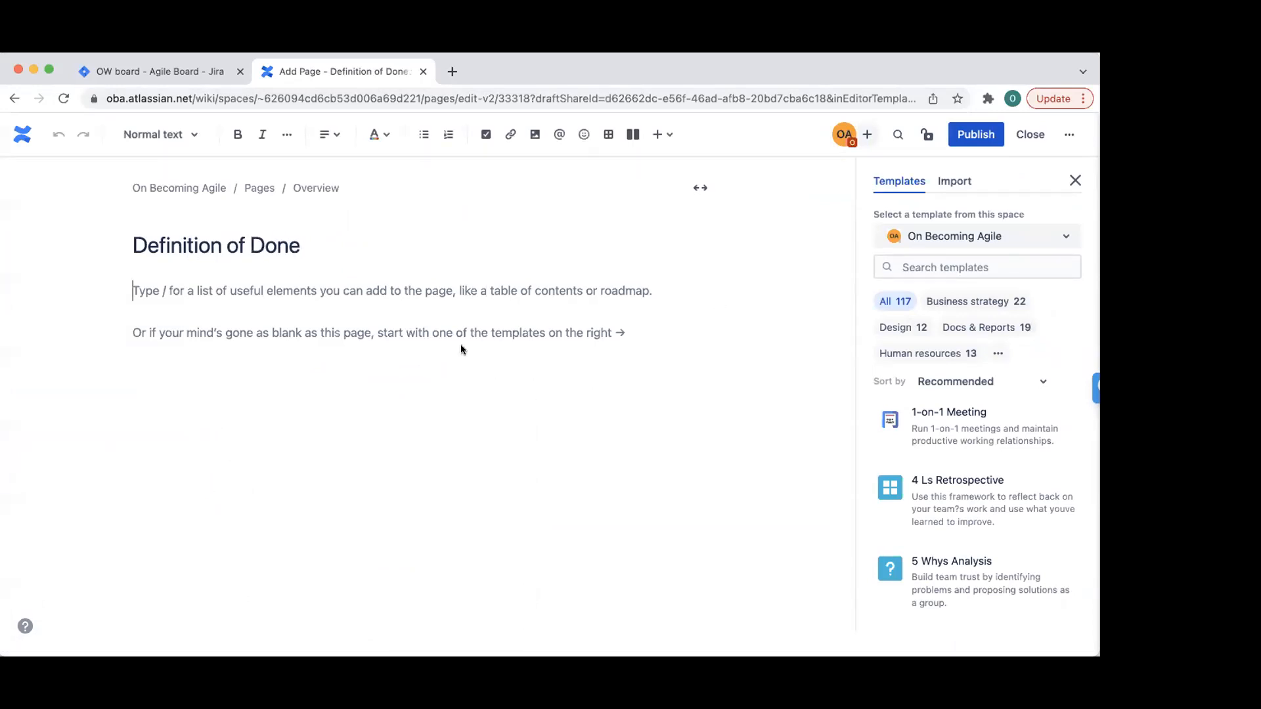
pyautogui.write('Do')
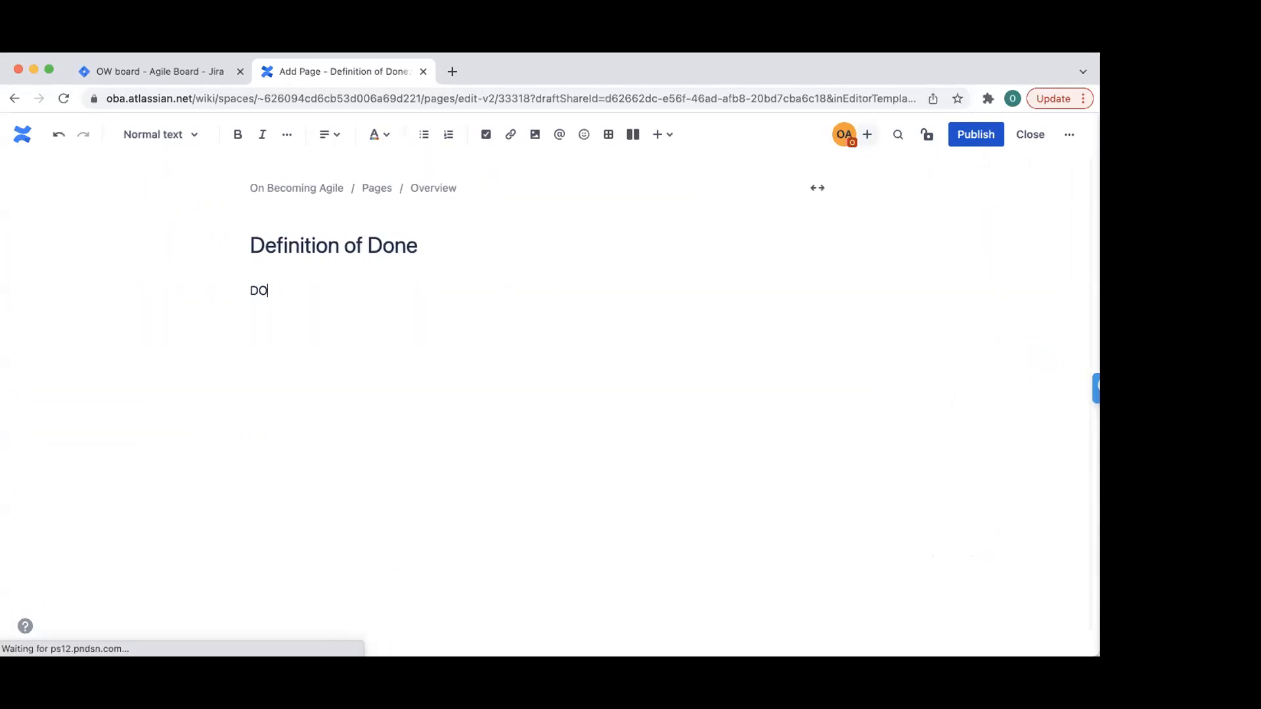
pyautogui.write('D sits here')
pyautogui.click(978, 134)
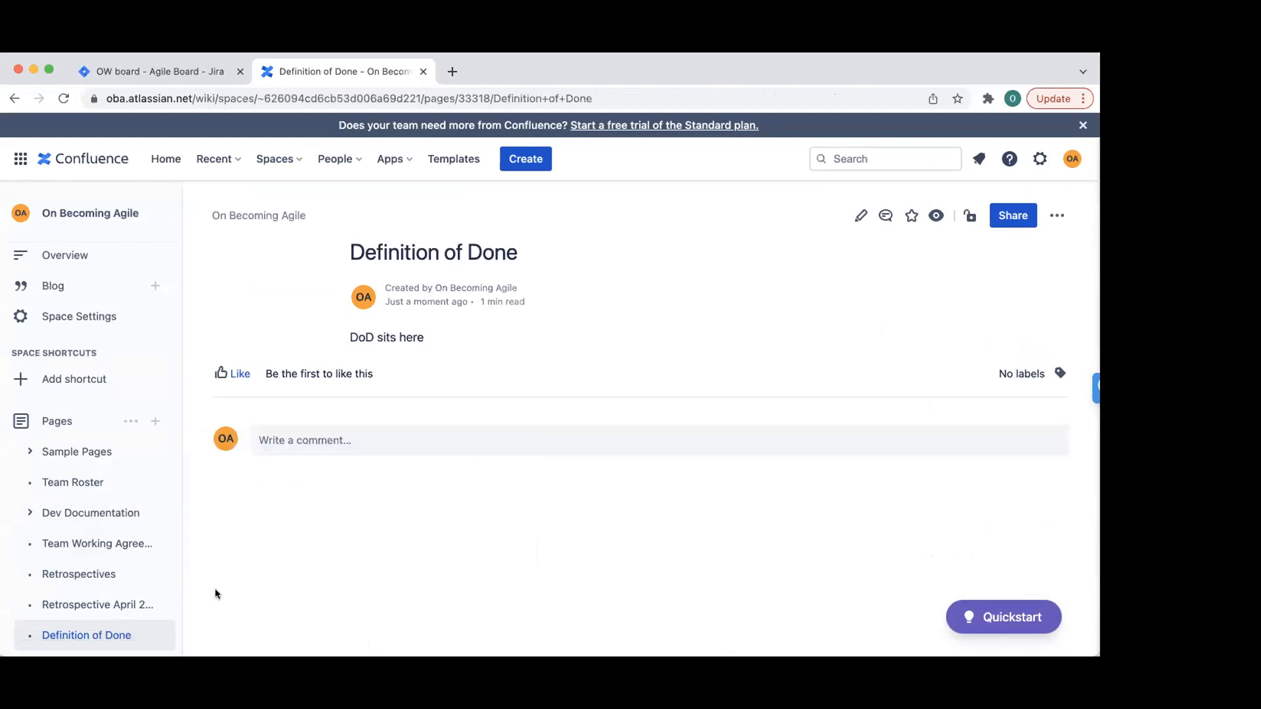
# - Move Definition of Done below Dev Documentation and dismiss the notification and trial banner
pyautogui.moveTo(92, 637); pyautogui.dragTo(57, 554)
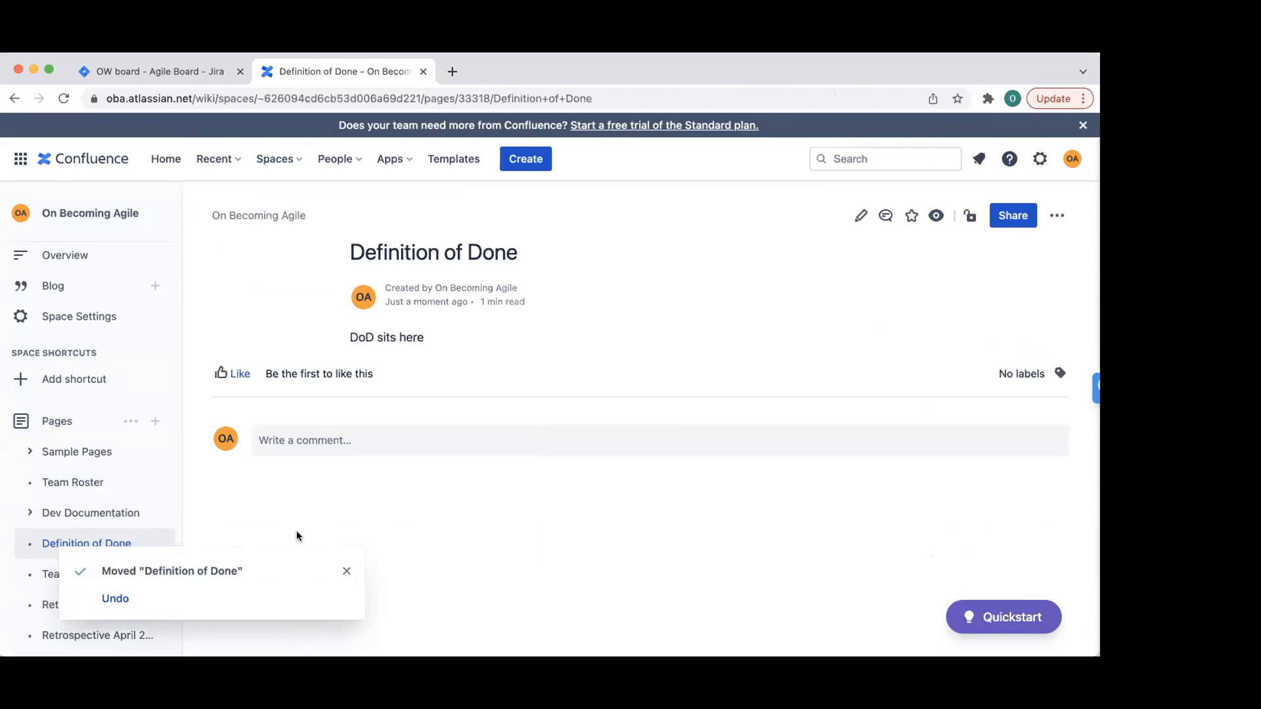
pyautogui.scroll(-1, 495, 524)
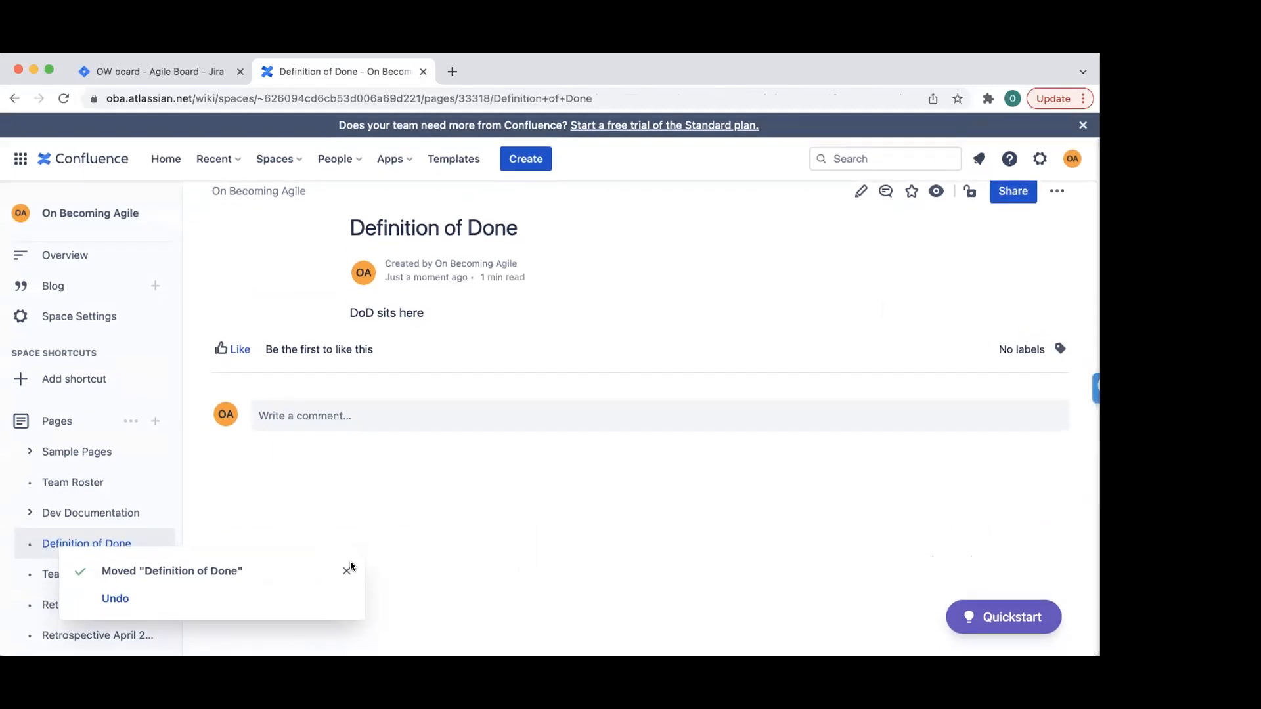
pyautogui.click(348, 568)
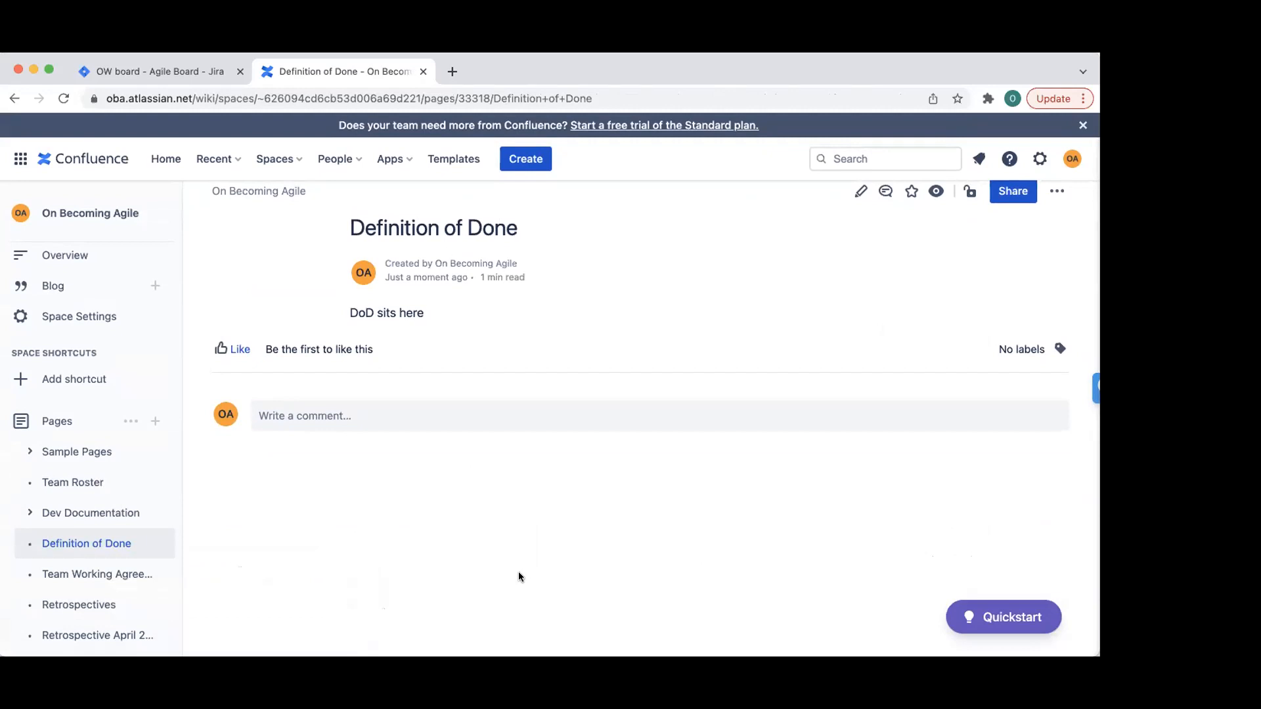
pyautogui.click(1082, 126)
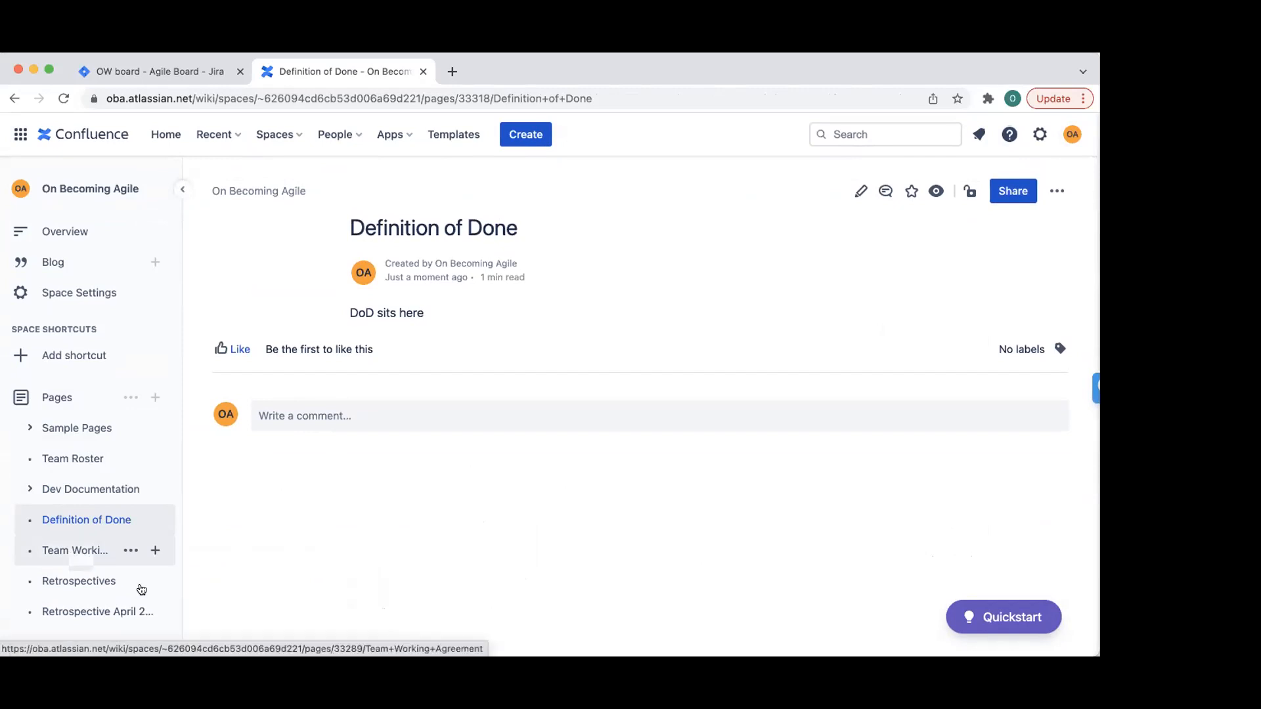
pyautogui.click(155, 398)
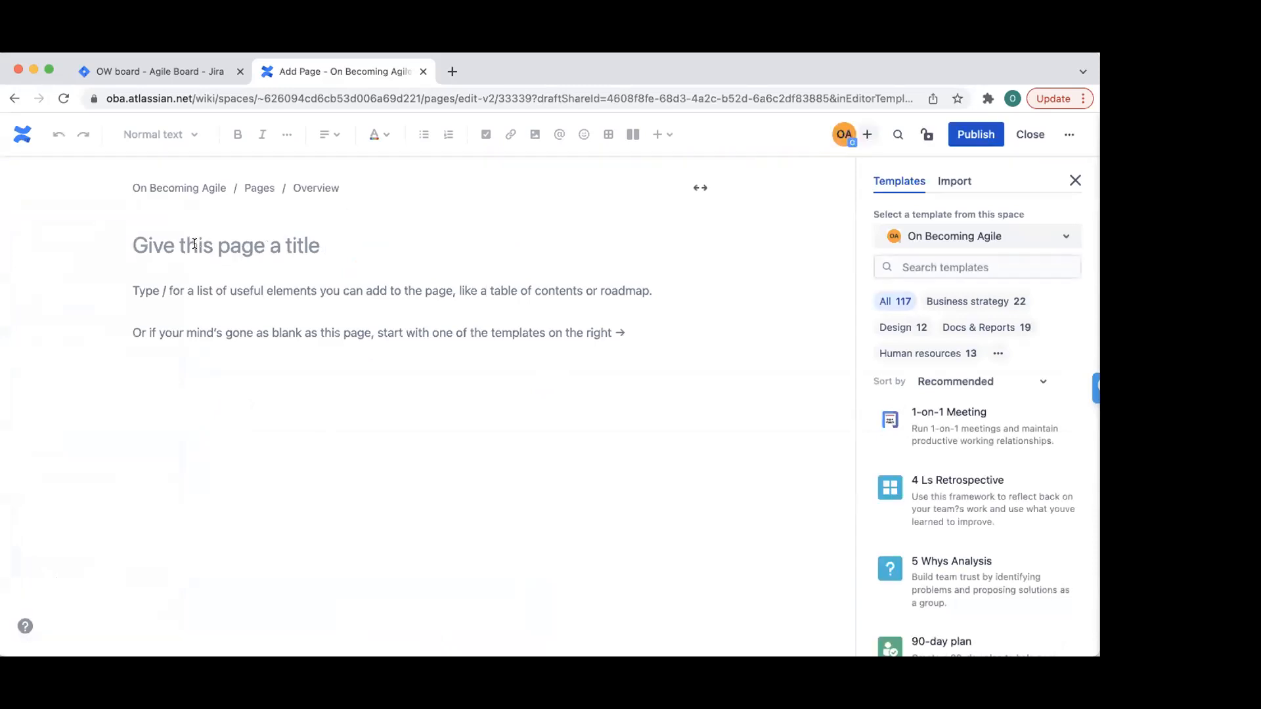
# - Title the page 'On Boarding' and begin the intro sentence 'Here you will find a…' in the body
pyautogui.write('On Boardi')
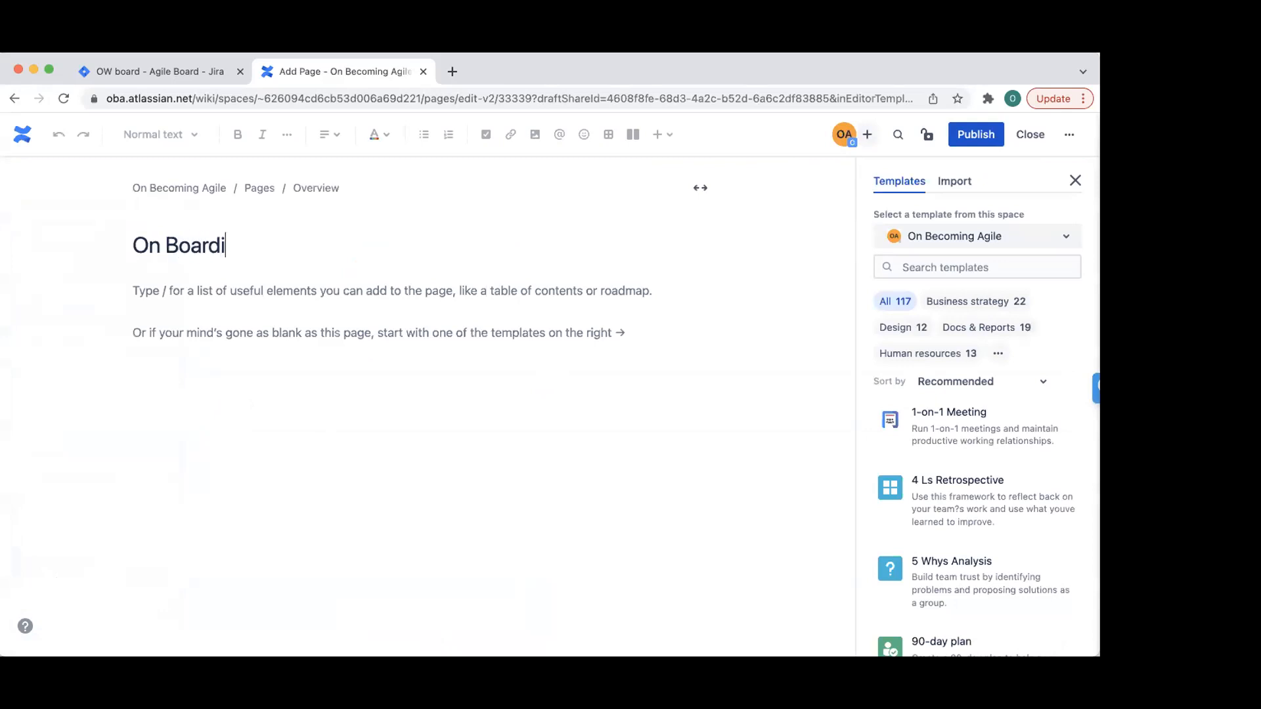
pyautogui.write('ng z')
pyautogui.write('D')
pyautogui.press('BackSpace')
pyautogui.click(257, 336)
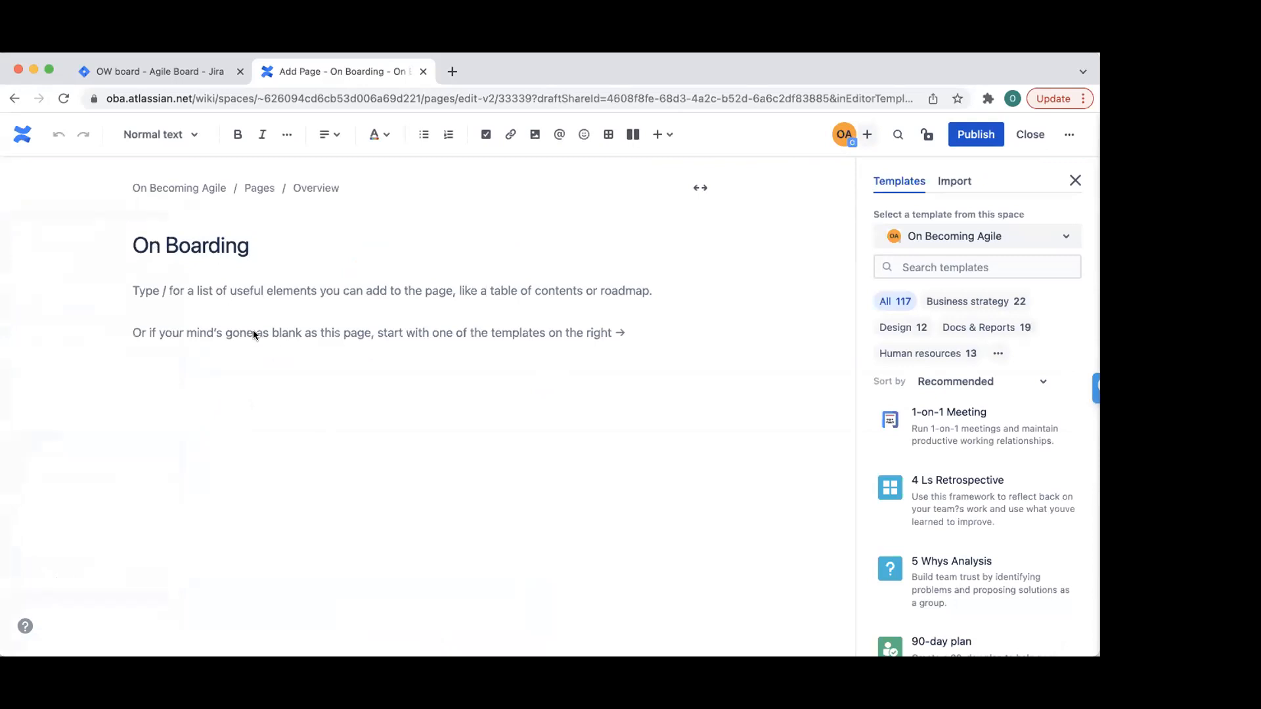
pyautogui.write('Here you')
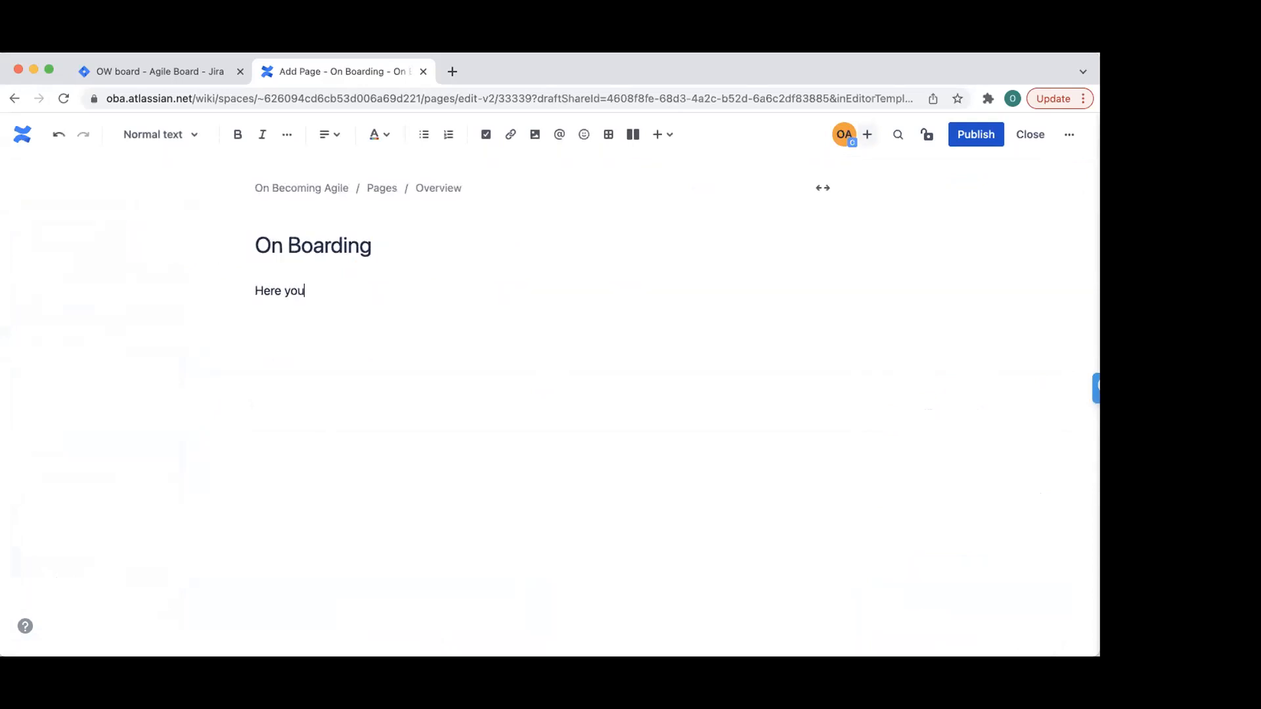
pyautogui.write(' will find all you need to start')
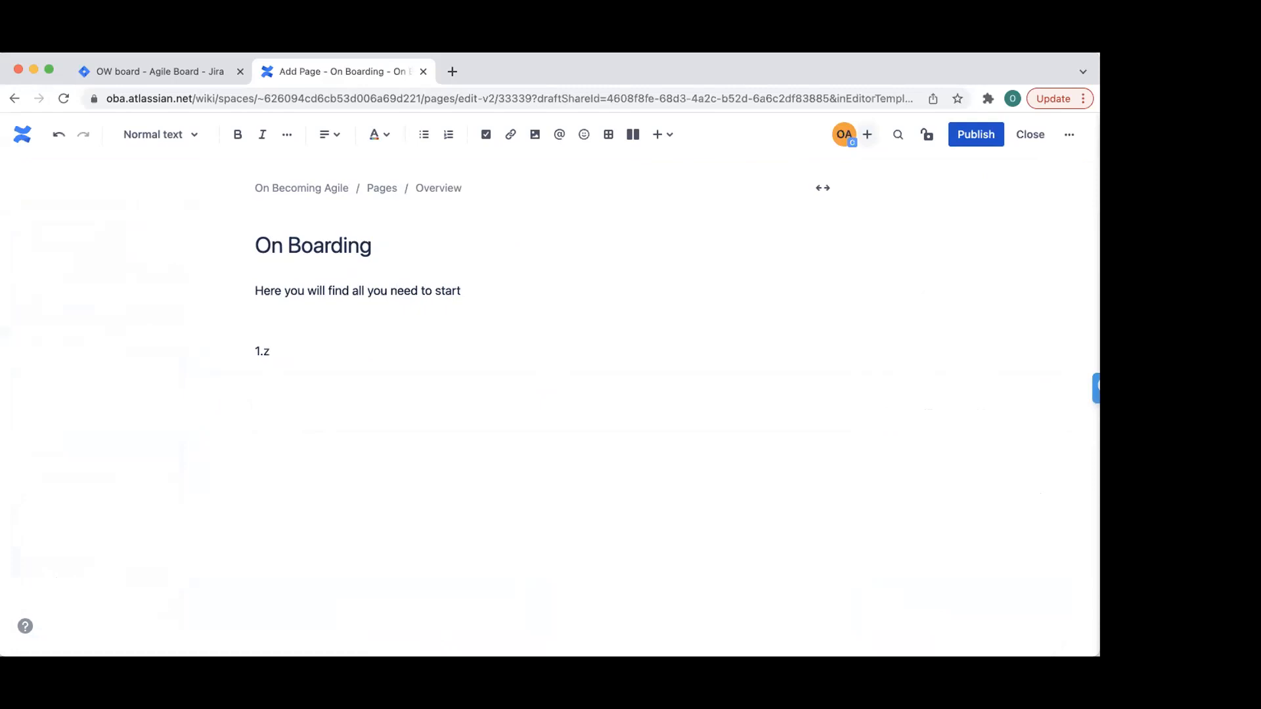
# - Add numbered request items such as Dev Environment and a corporate credit card request
pyautogui.write('Request')
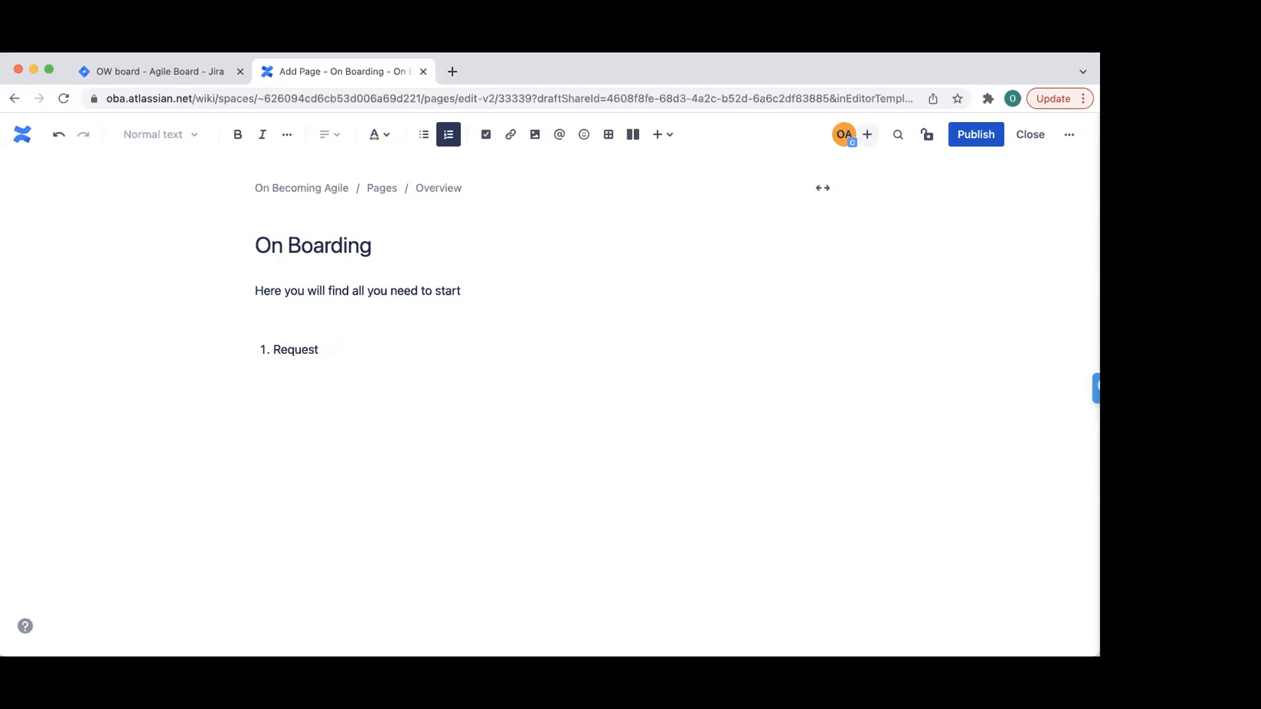
pyautogui.write('Dev Enviroment')
pyautogui.press('Return')
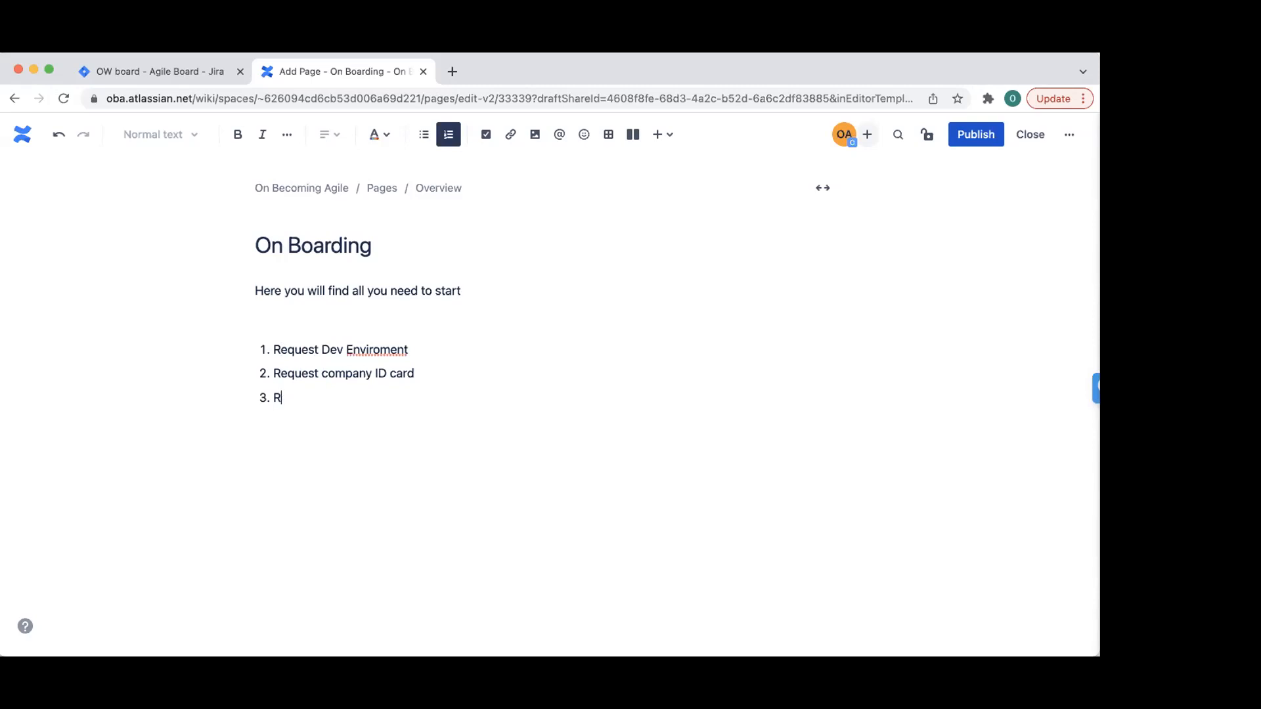
pyautogui.write('quest corporate credi')
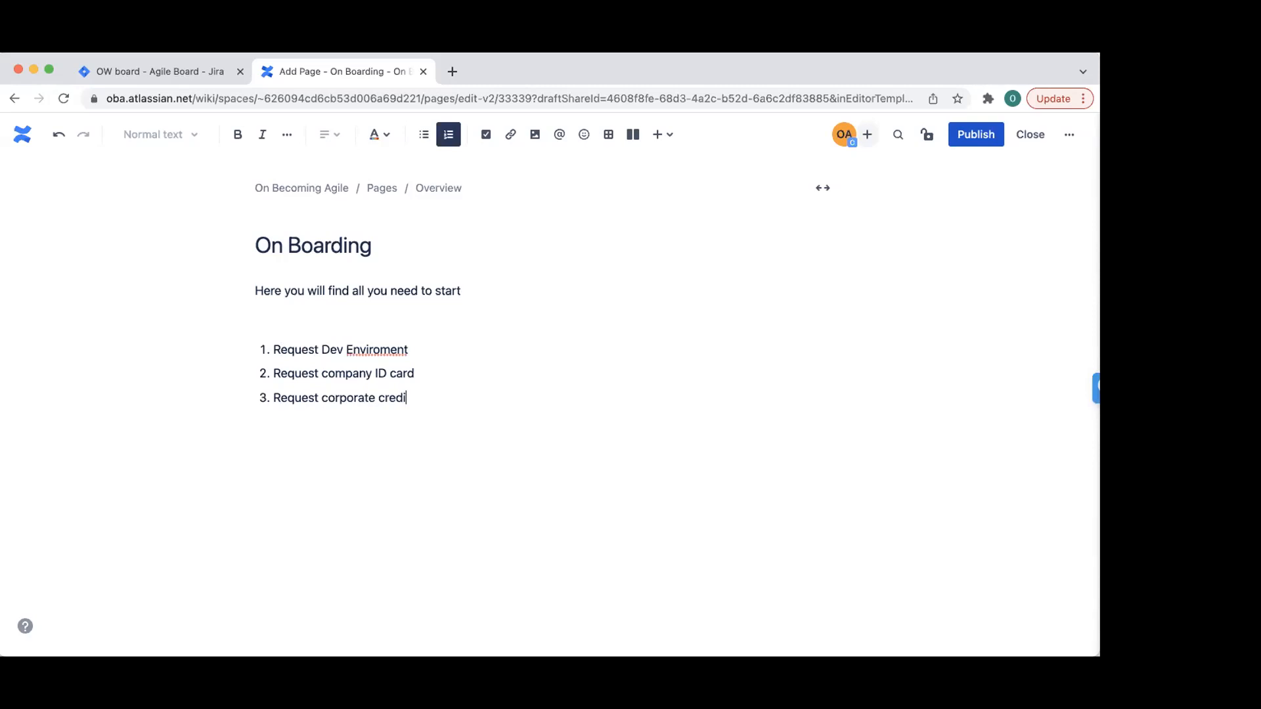
pyautogui.press('Return')
# - Correct 'Enviroment' to Environment, fill the fourth item with a Docker request, and publish
pyautogui.rightClick(368, 341)
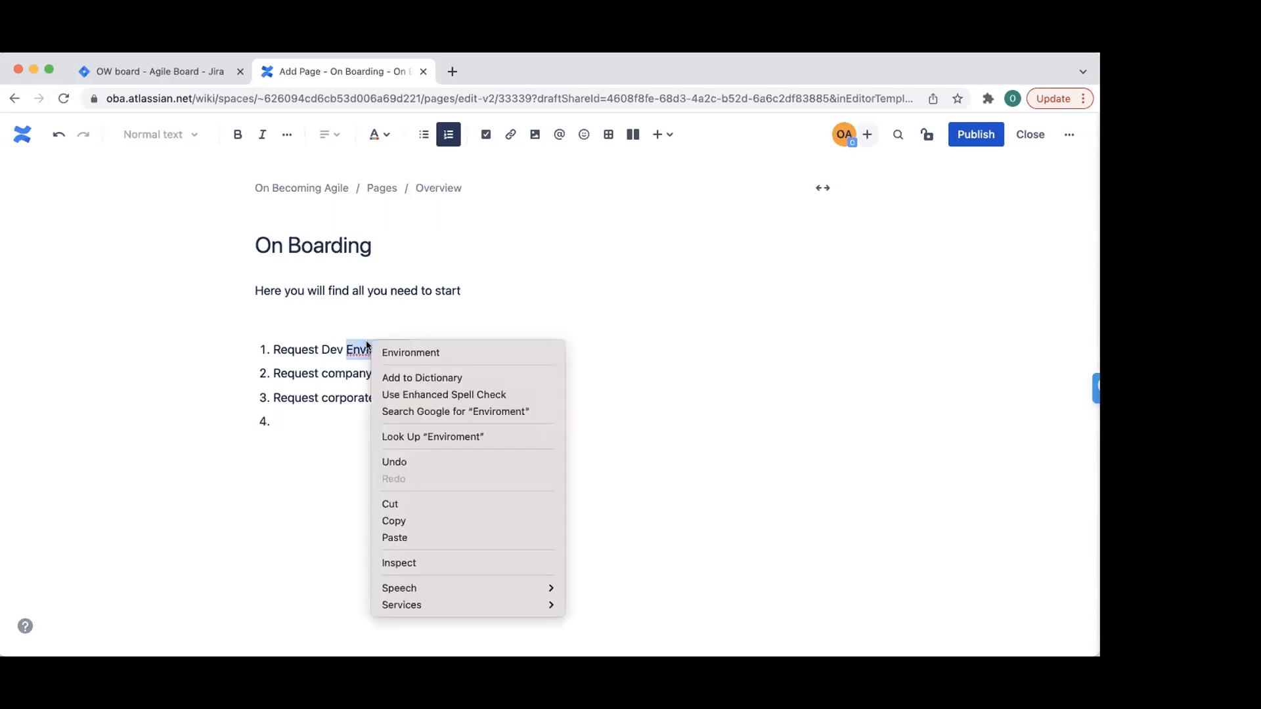
pyautogui.click(407, 351)
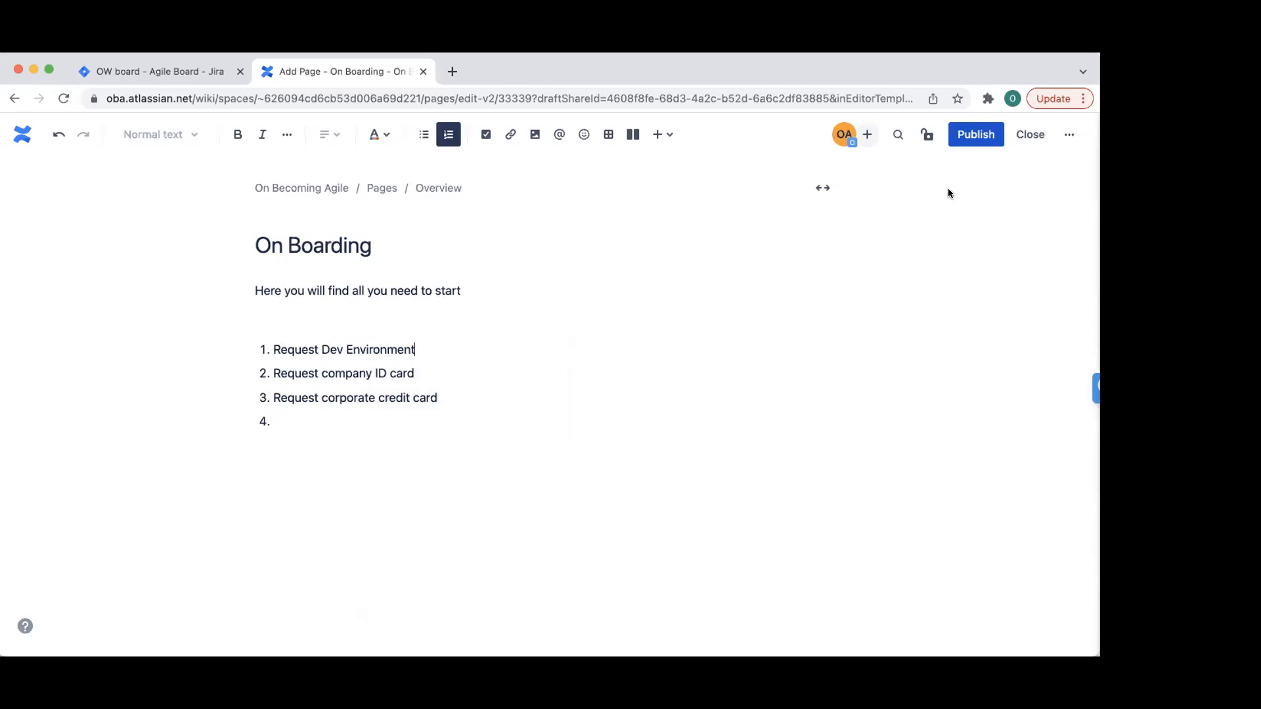
pyautogui.click(384, 425)
pyautogui.write('Request .NET')
pyautogui.write('docker server bla bla bla')
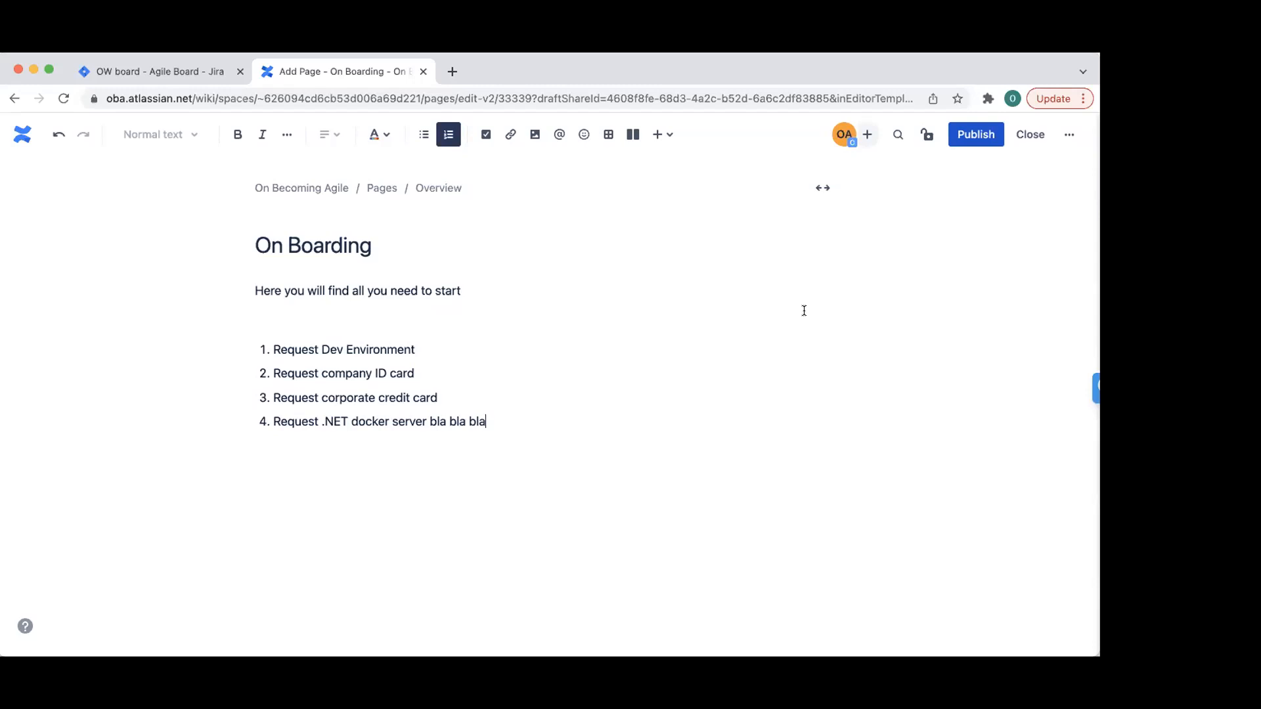
pyautogui.click(972, 136)
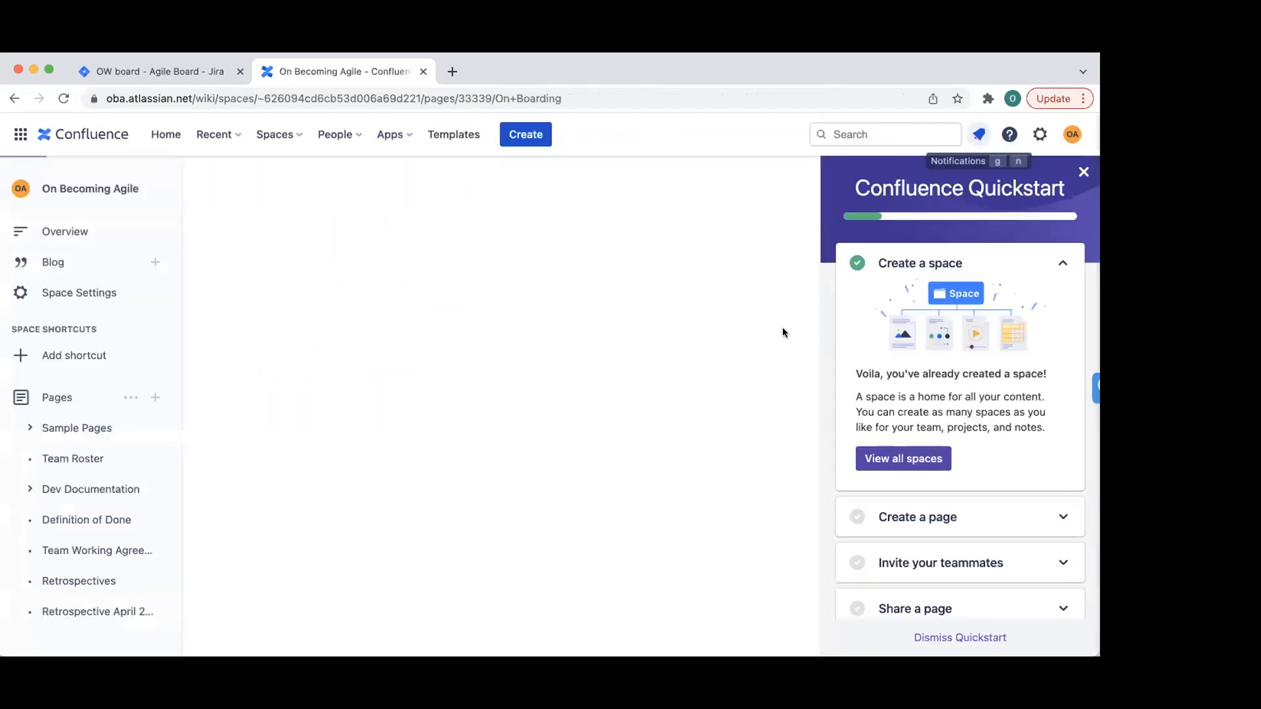
# - Move the On Boarding page in the sidebar tree to sit below Definition of Done
pyautogui.click(1084, 172)
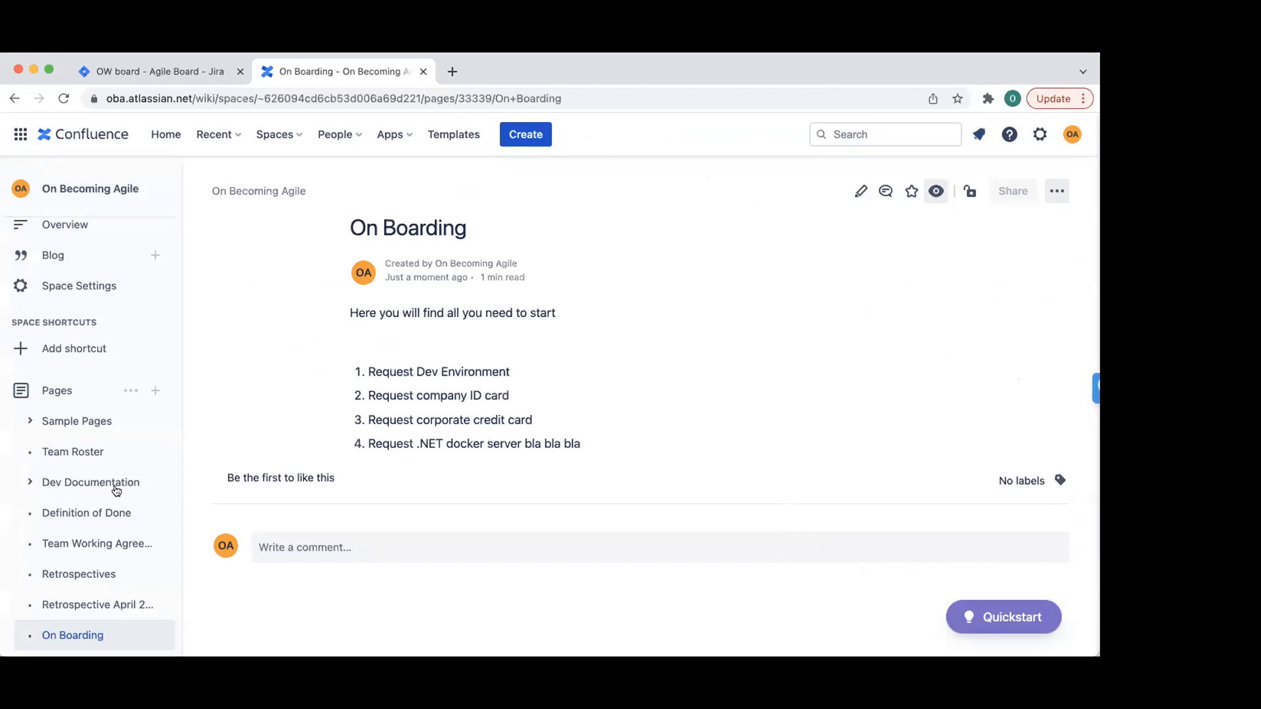
pyautogui.moveTo(107, 632); pyautogui.dragTo(105, 543)
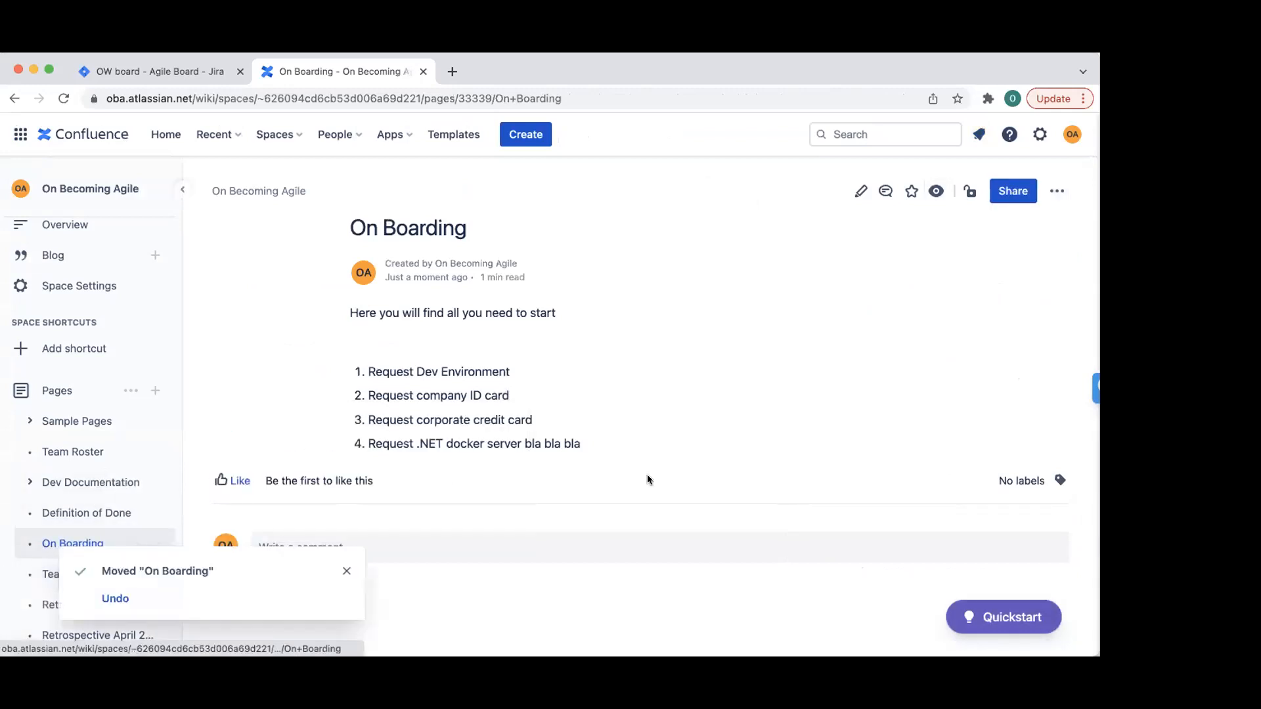
pyautogui.click(344, 569)
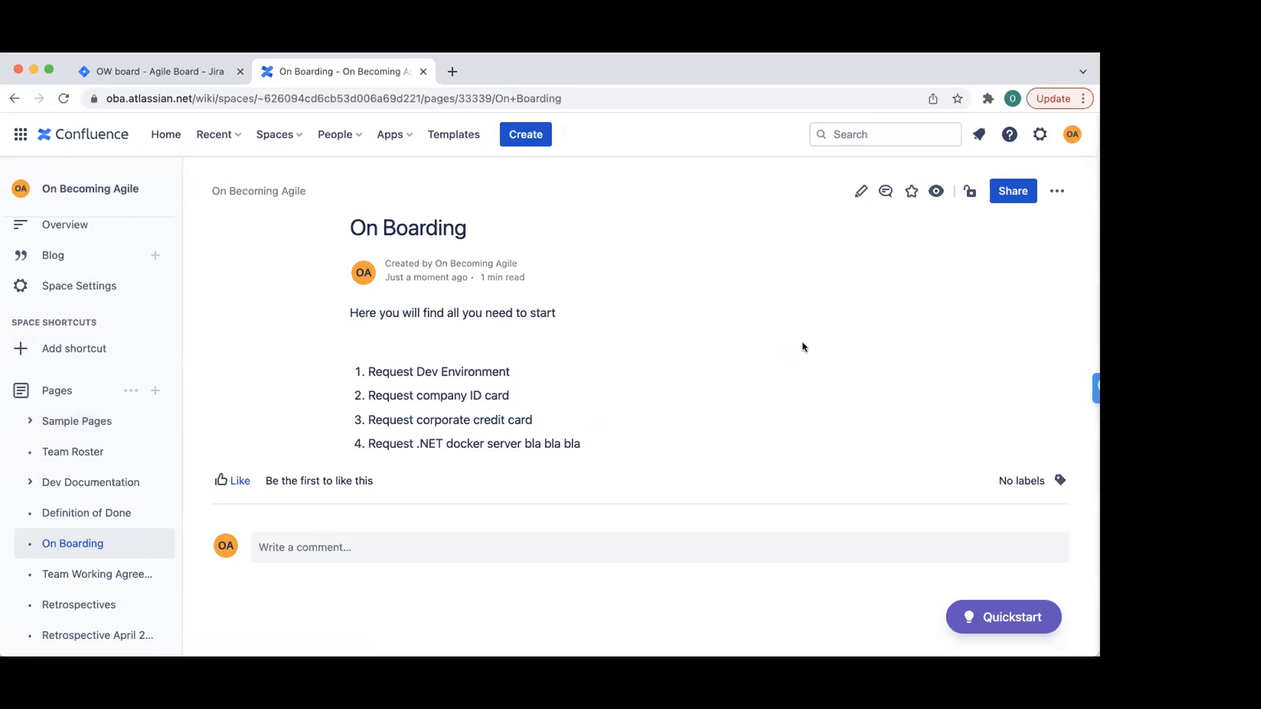
# - Open the Retrospective April 20 2022 page under Retrospectives and look over its contents
pyautogui.click(28, 483)
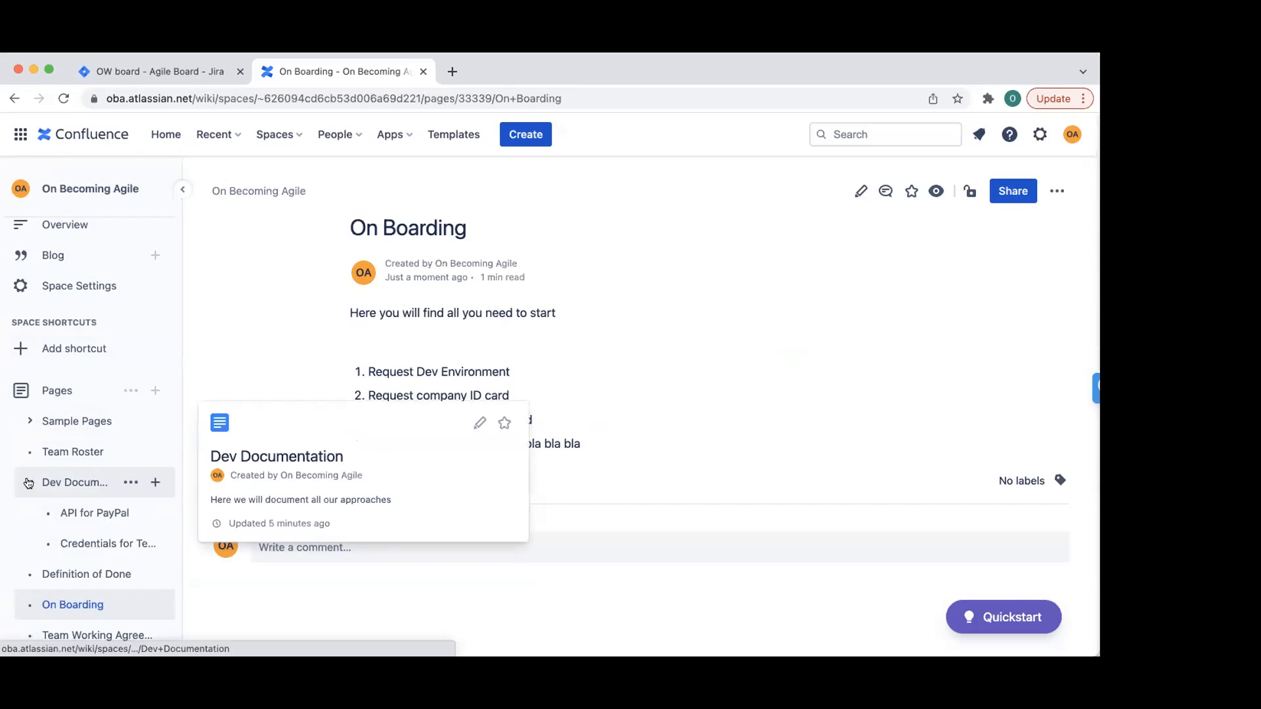
pyautogui.click(29, 483)
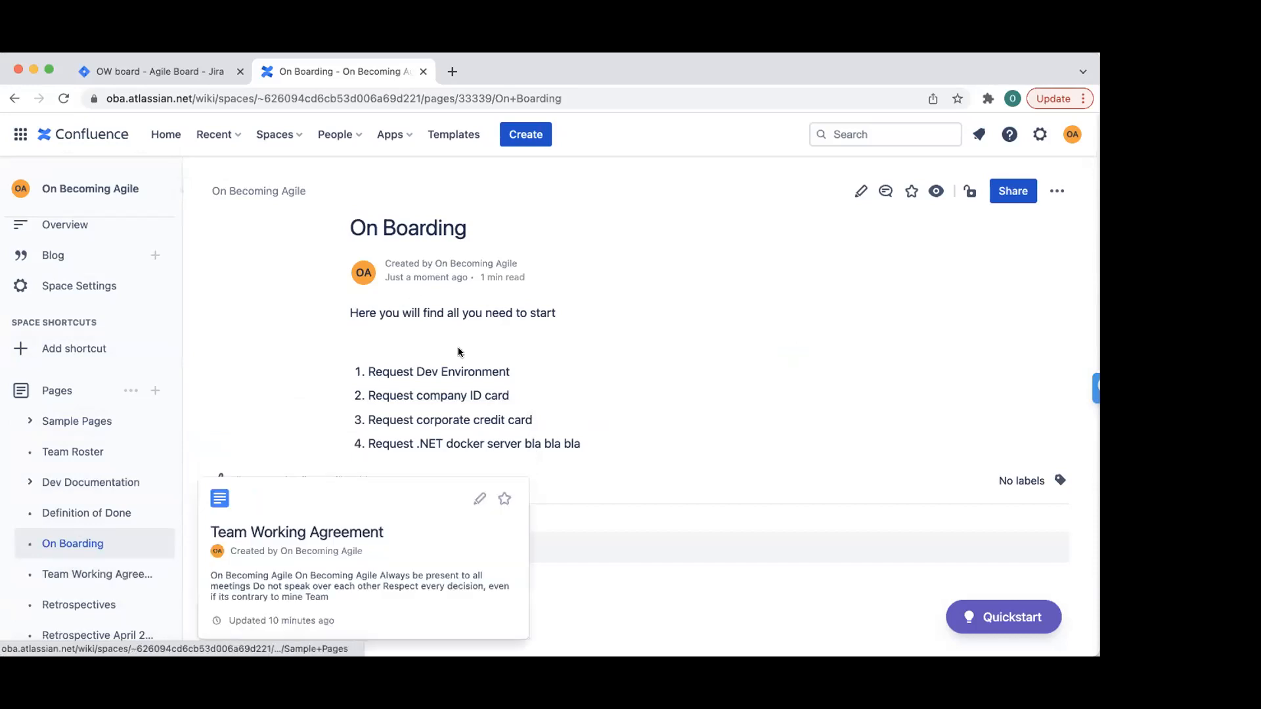
pyautogui.moveTo(64, 609)
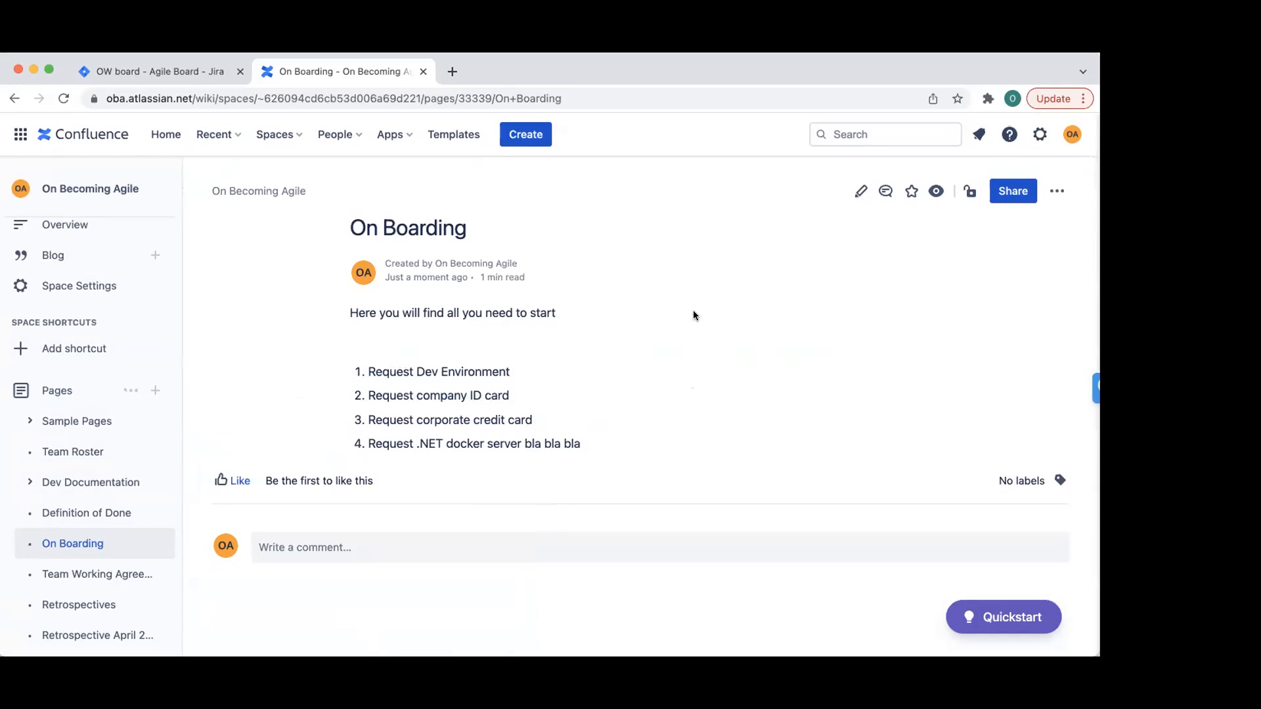
pyautogui.click(69, 605)
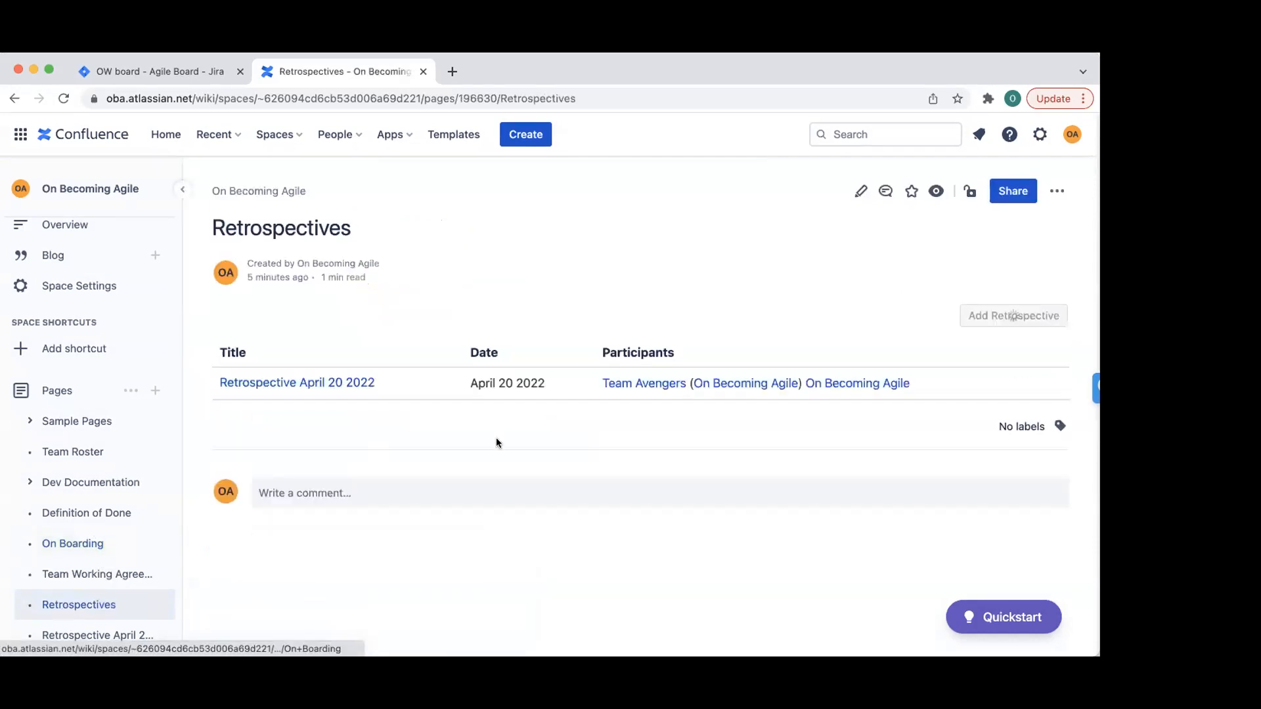
pyautogui.click(87, 634)
pyautogui.scroll(-5, 587, 427)
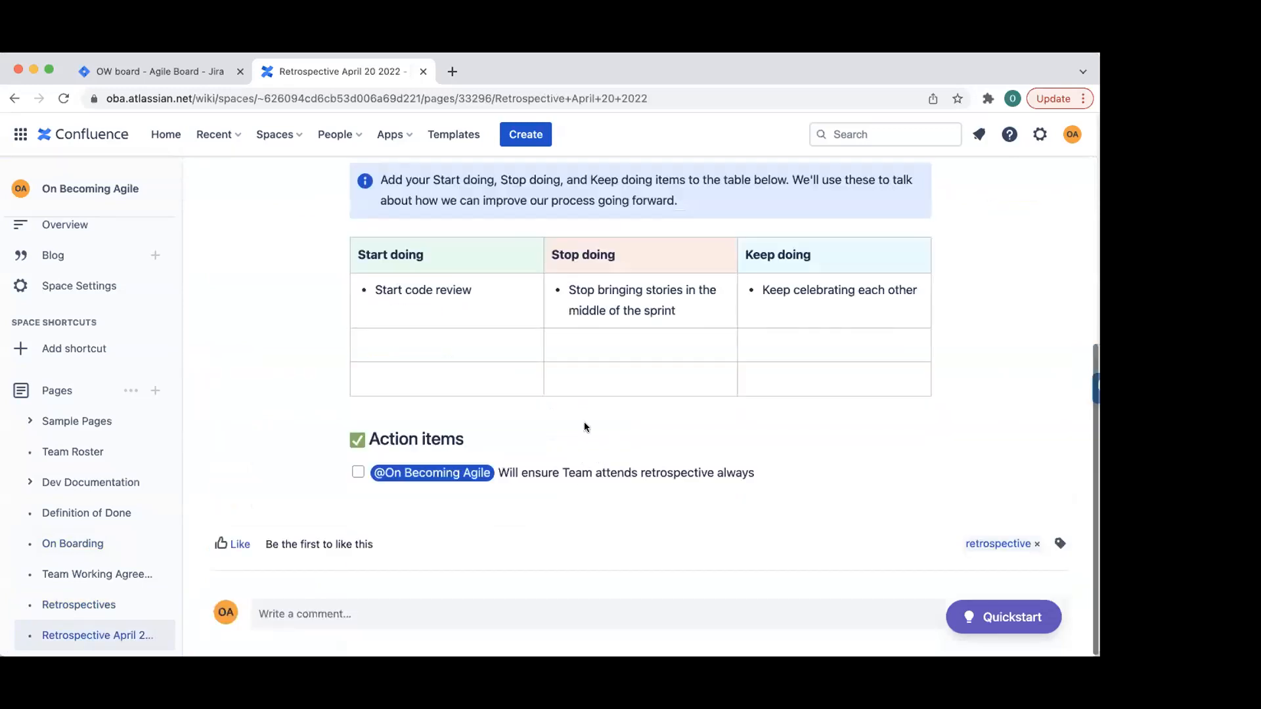
pyautogui.scroll(5, 587, 427)
pyautogui.scroll(3, 519, 214)
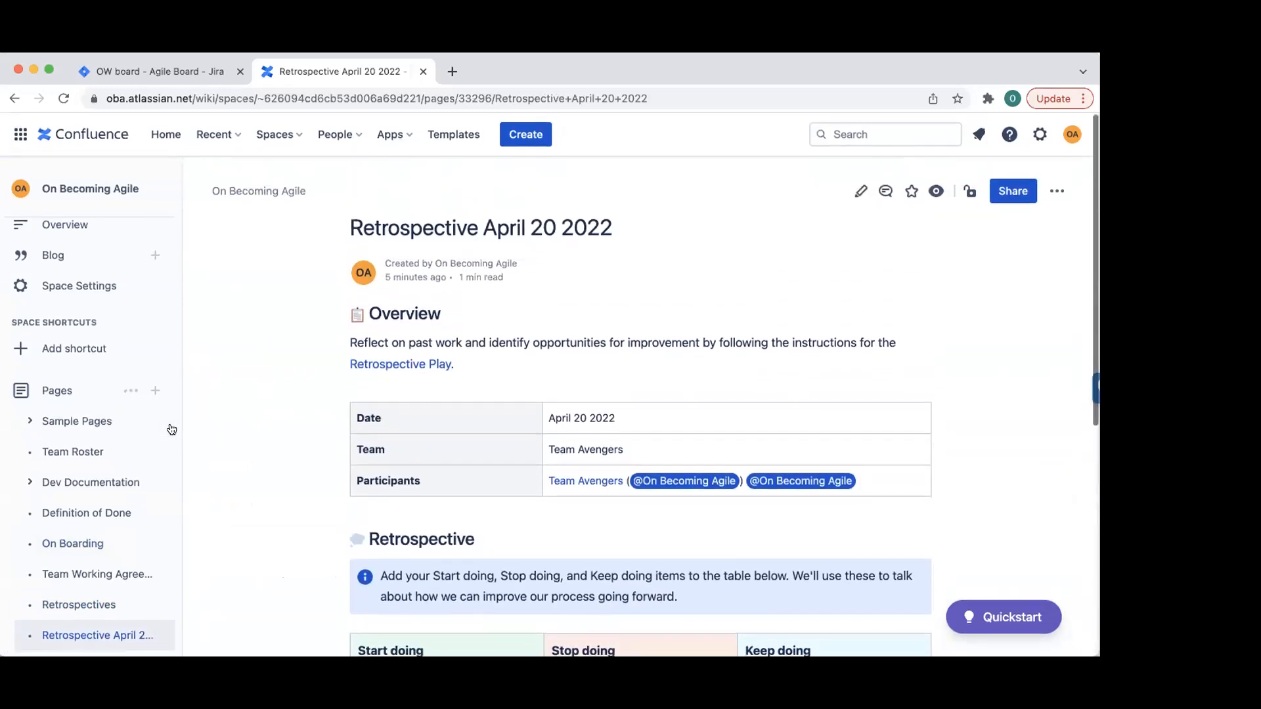
pyautogui.scroll(-3, 309, 365)
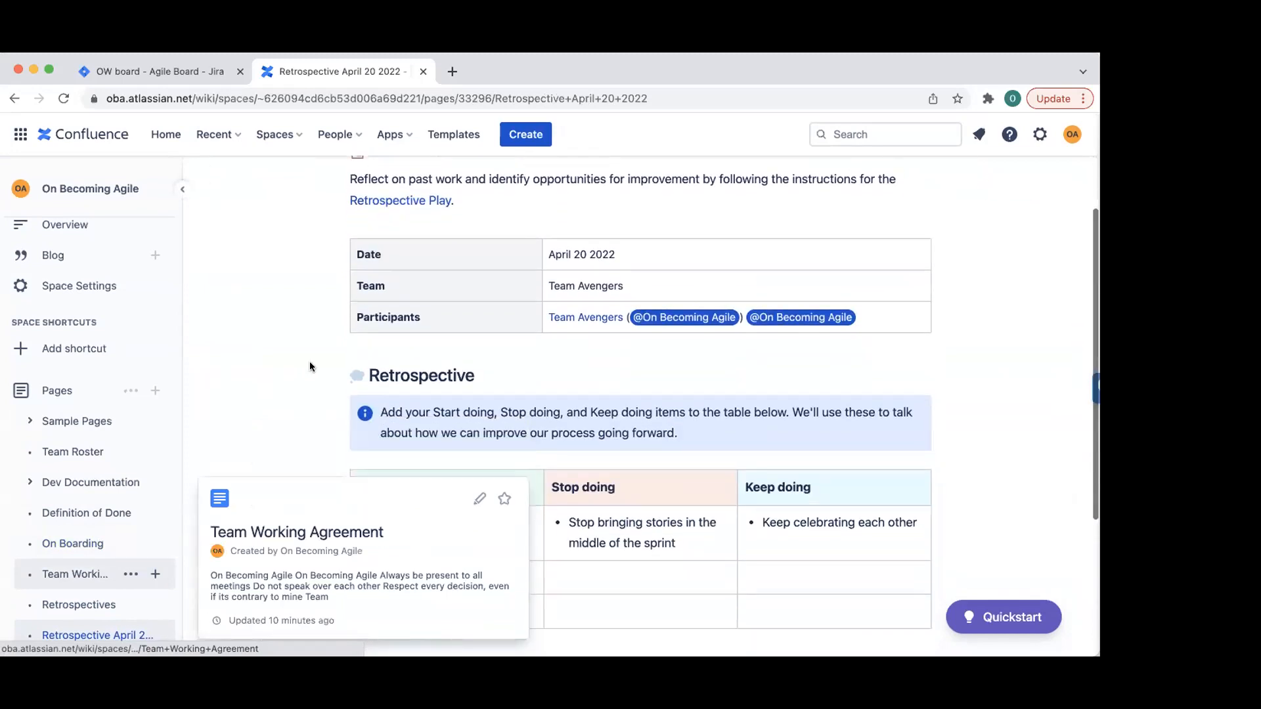
# - Create a child page under Retrospectives titled 'Retro May 5 2022', without a template
pyautogui.click(156, 604)
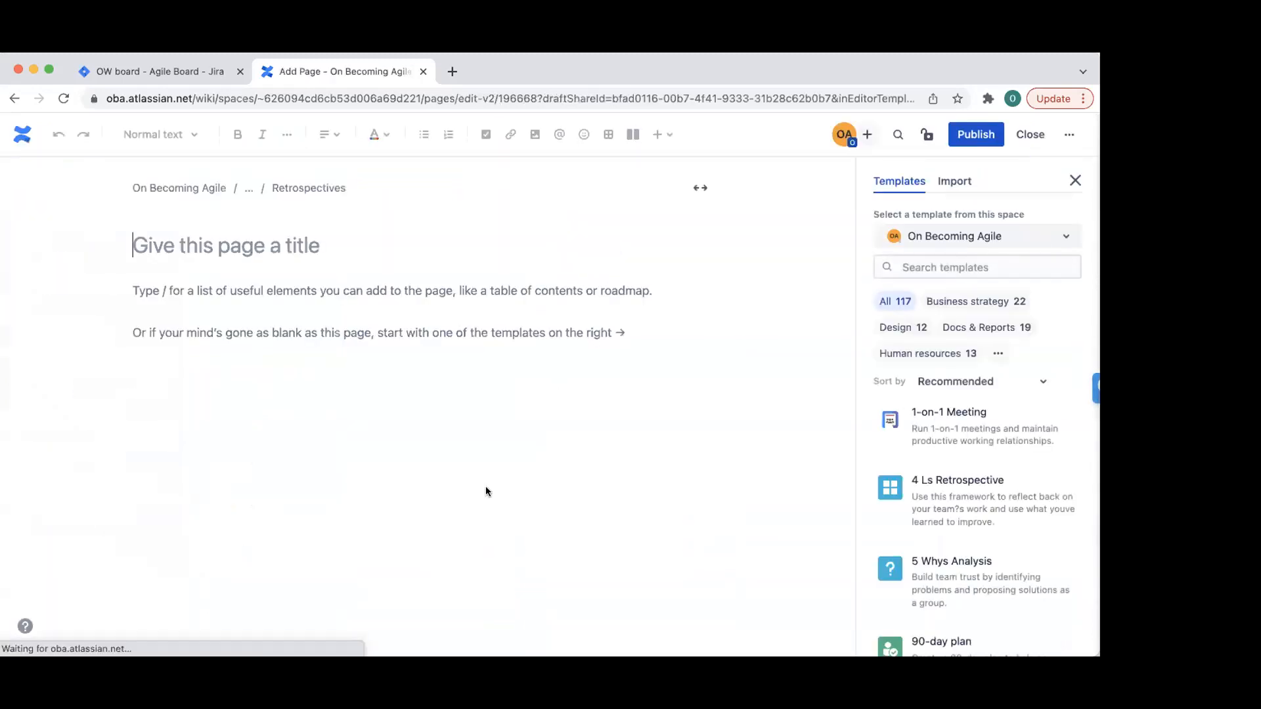
pyautogui.click(183, 244)
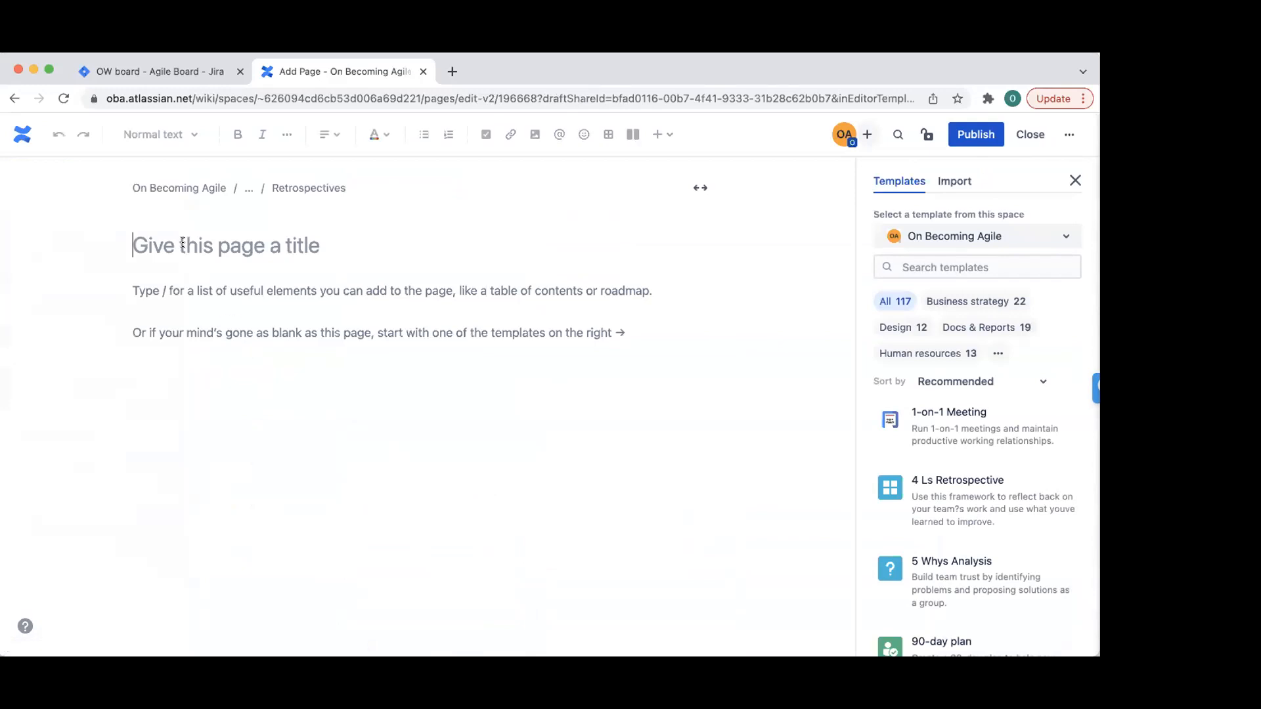
pyautogui.write('Retro May 5 2022')
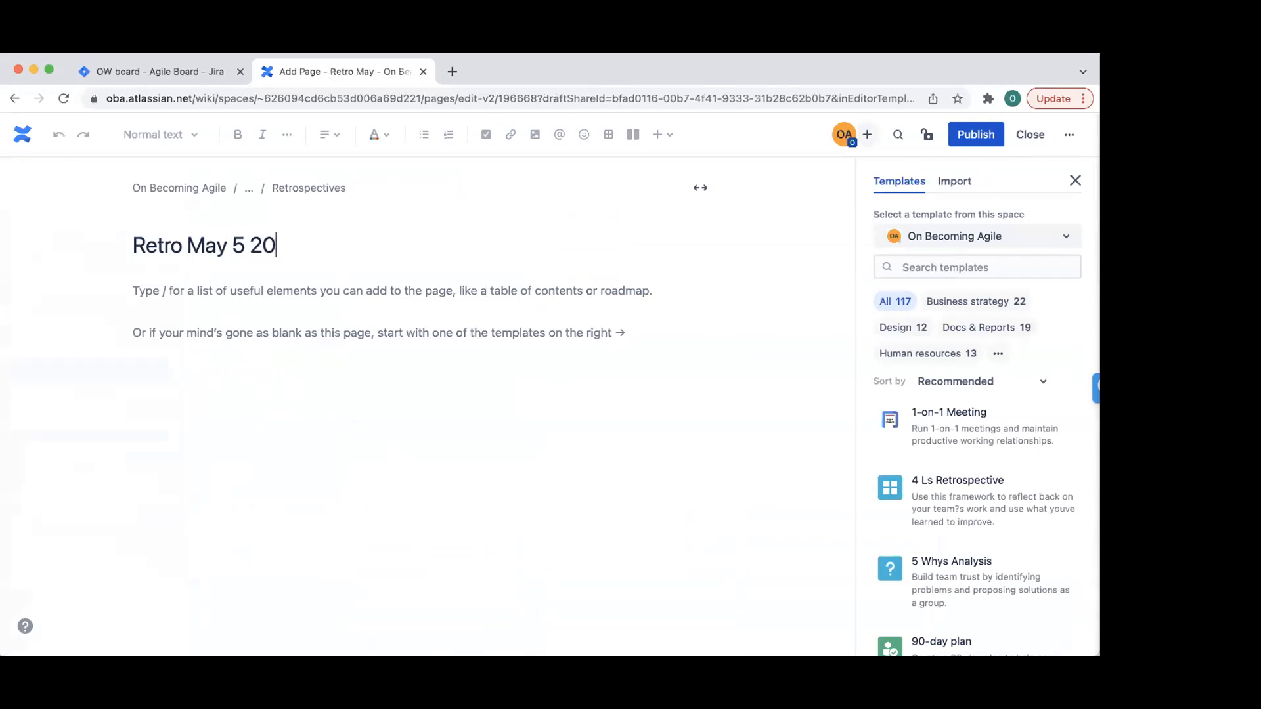
pyautogui.click(192, 304)
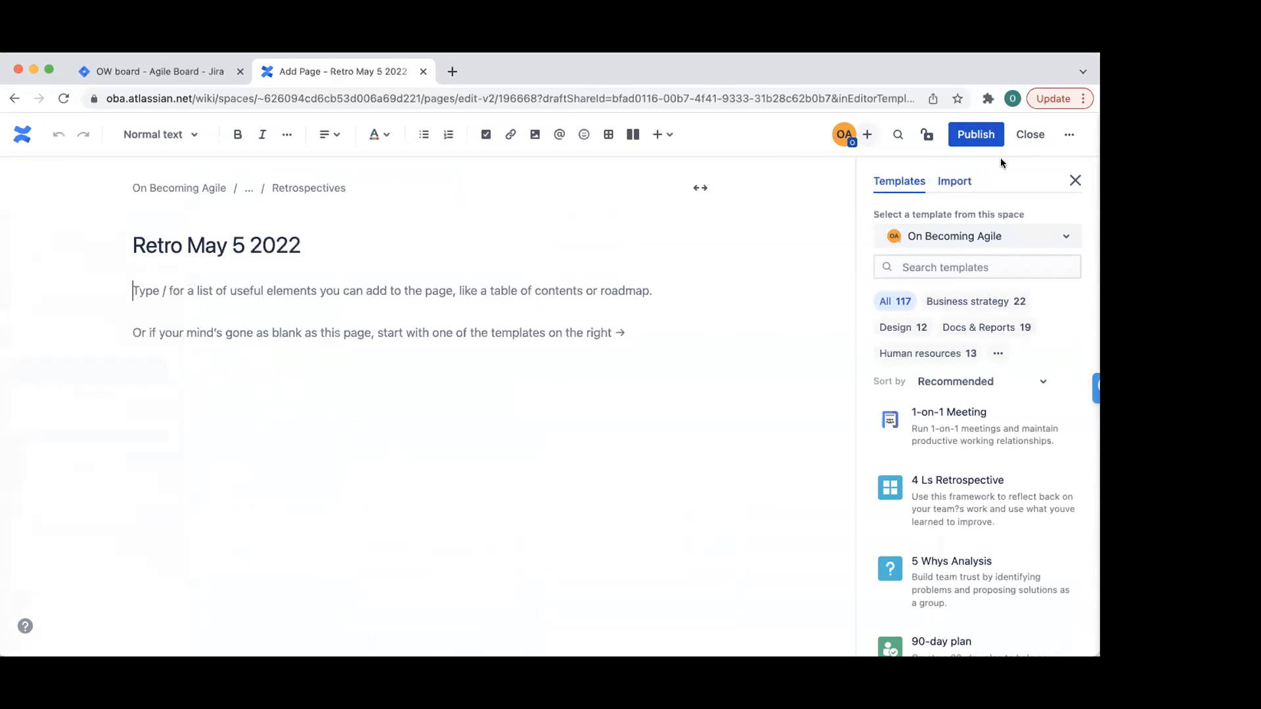
pyautogui.click(1075, 180)
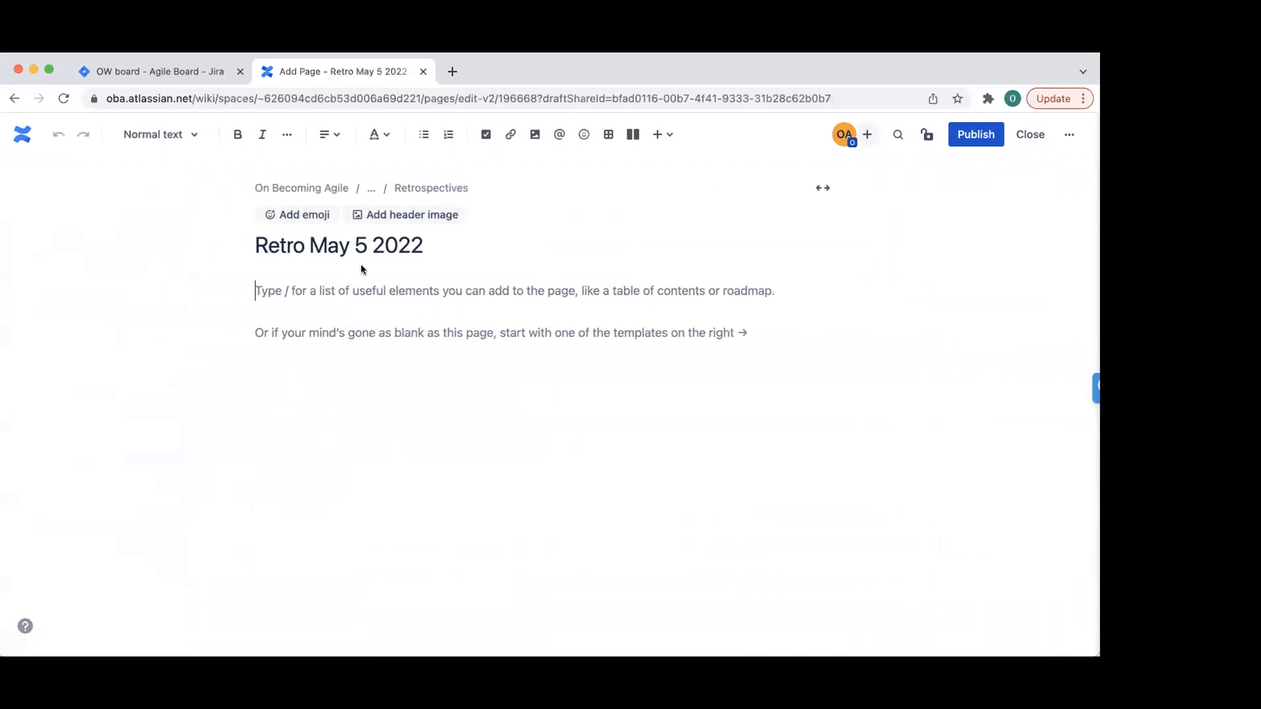
# - Attach the RTE Resume Template.docx file to the page and publish it
pyautogui.click(511, 134)
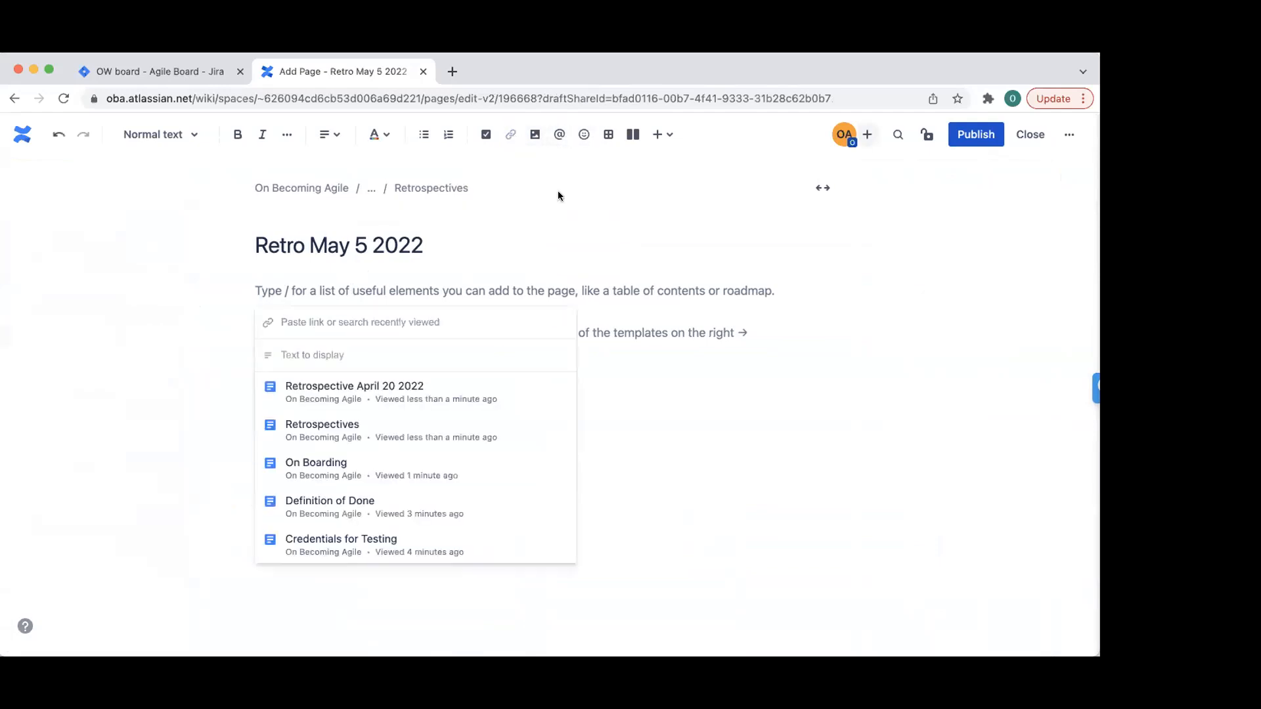
pyautogui.click(751, 407)
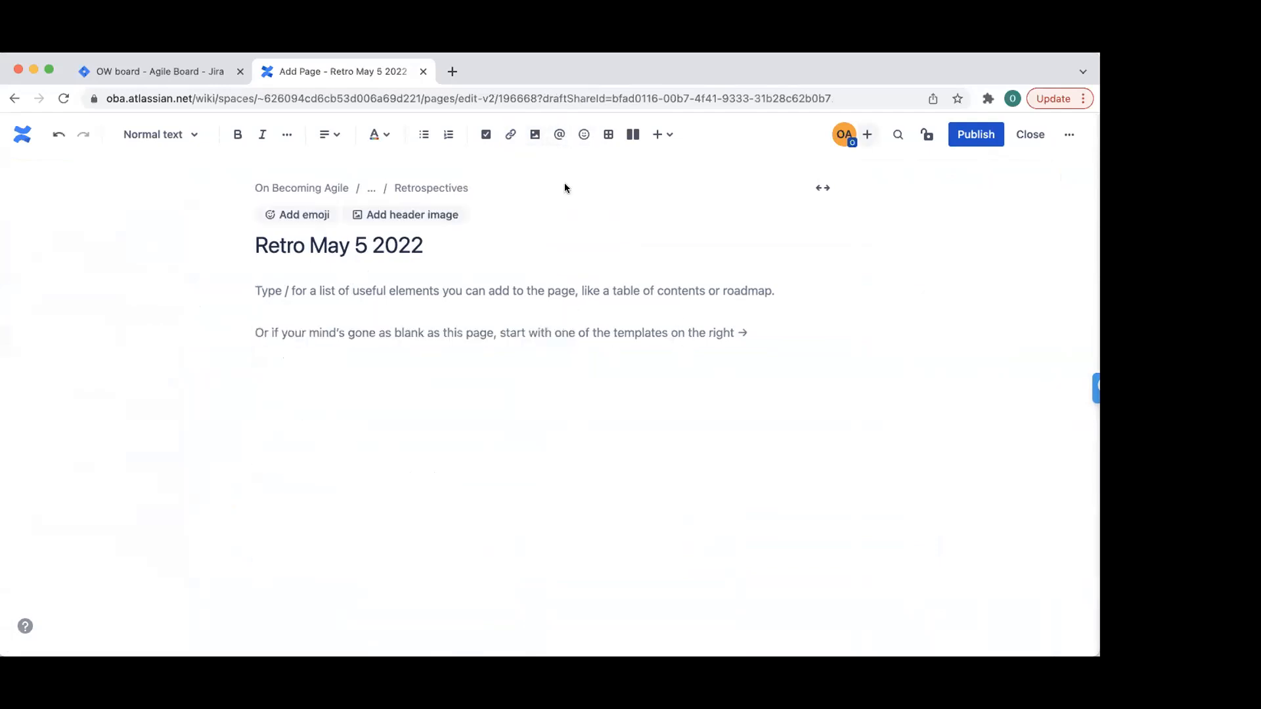
pyautogui.click(659, 136)
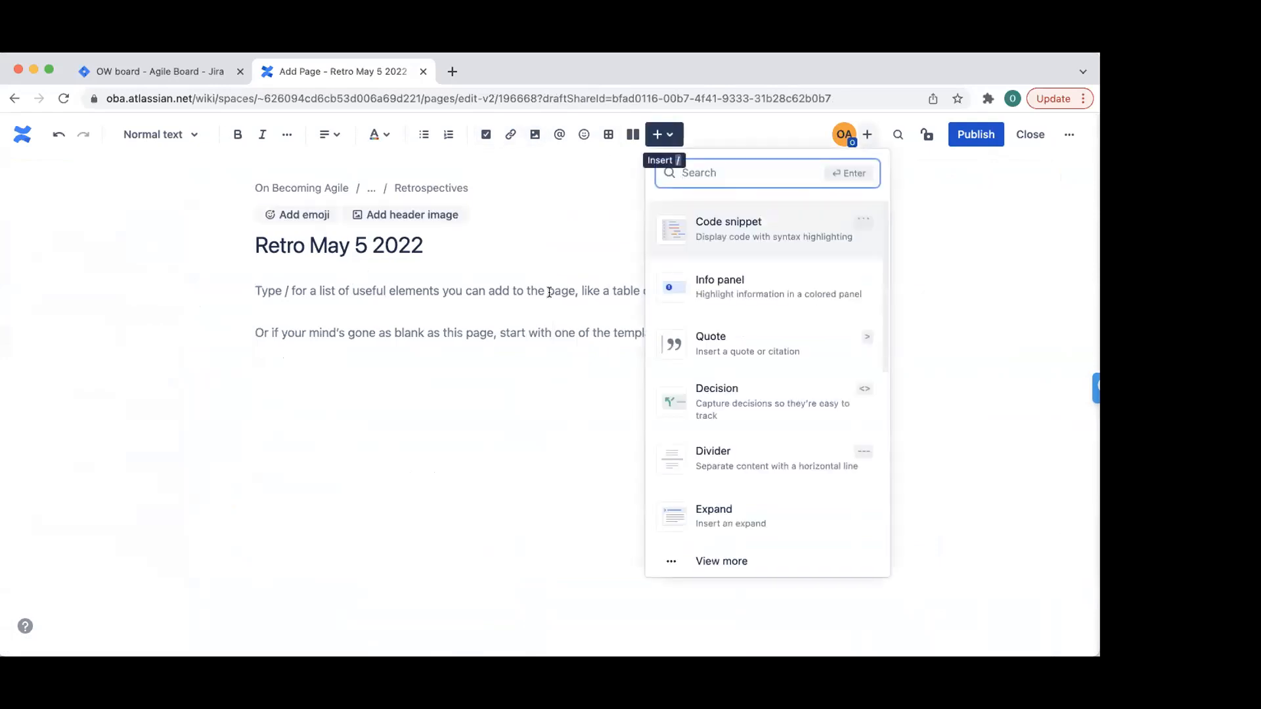
pyautogui.click(523, 367)
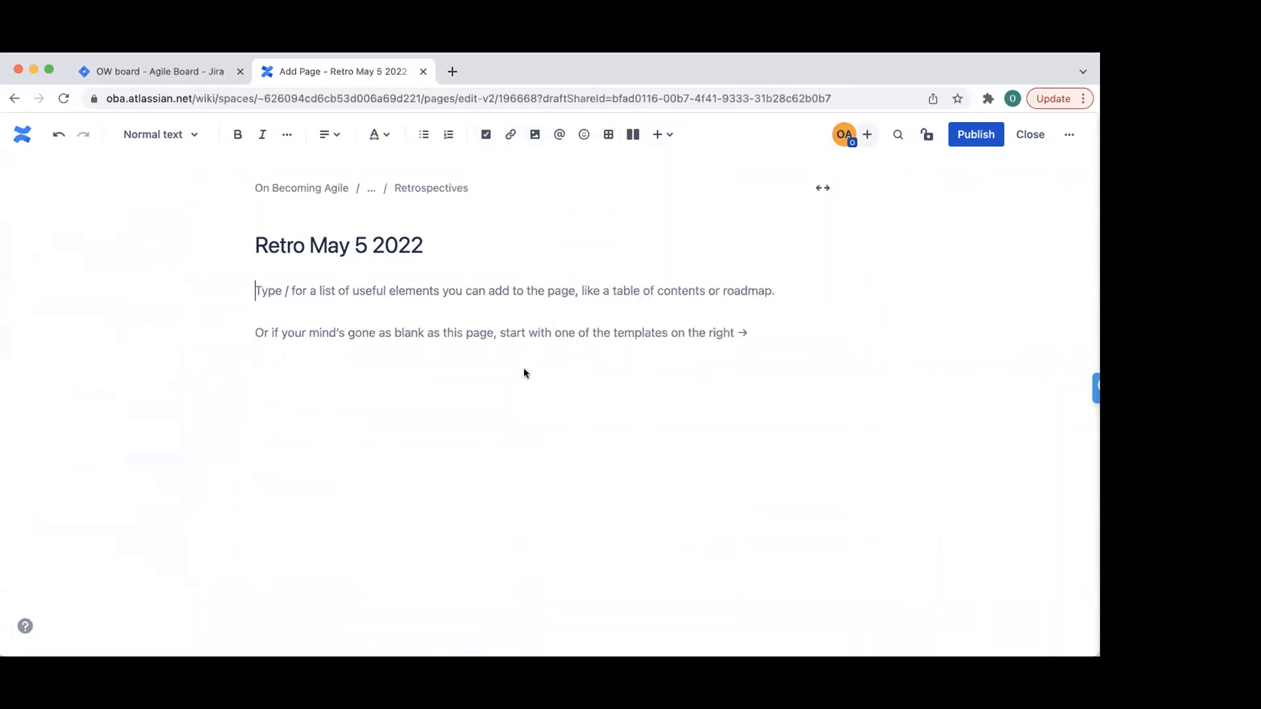
pyautogui.click(538, 129)
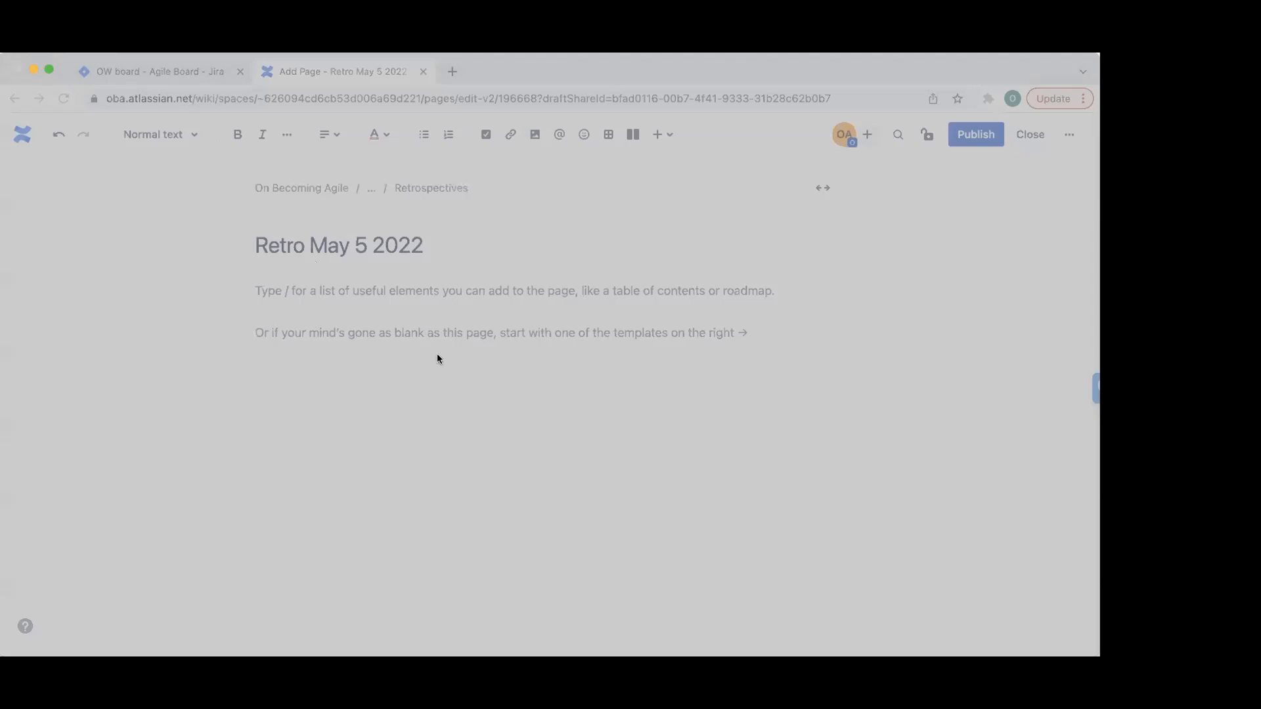
pyautogui.click(767, 497)
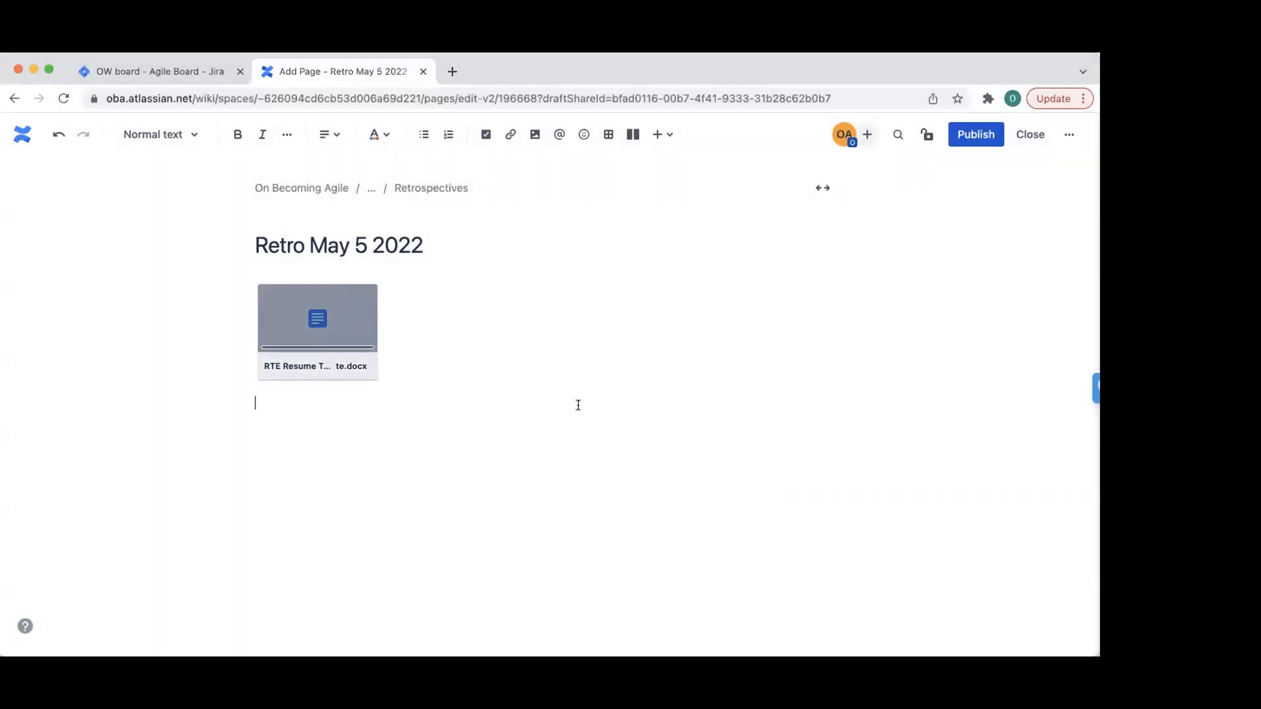
pyautogui.click(976, 134)
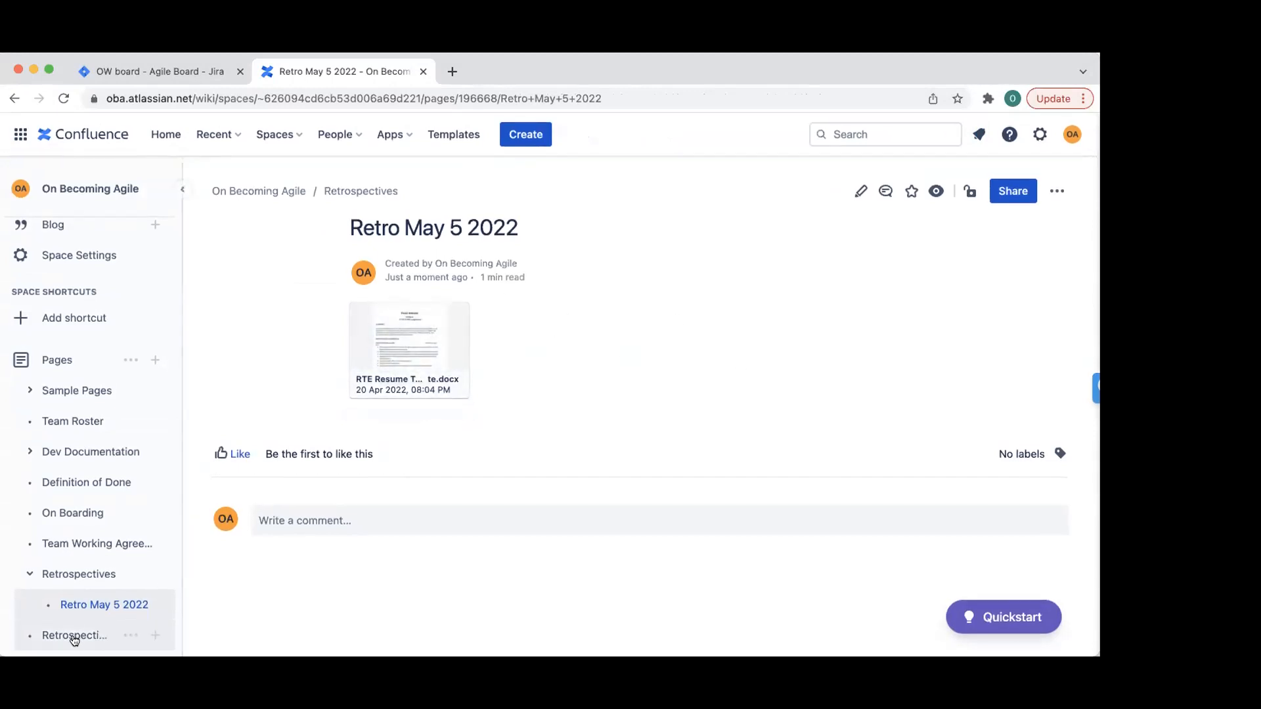
# - Place Retro May 5 2022 directly below Retrospectives in the page tree, then start a new page
pyautogui.moveTo(70, 606); pyautogui.dragTo(26, 636)
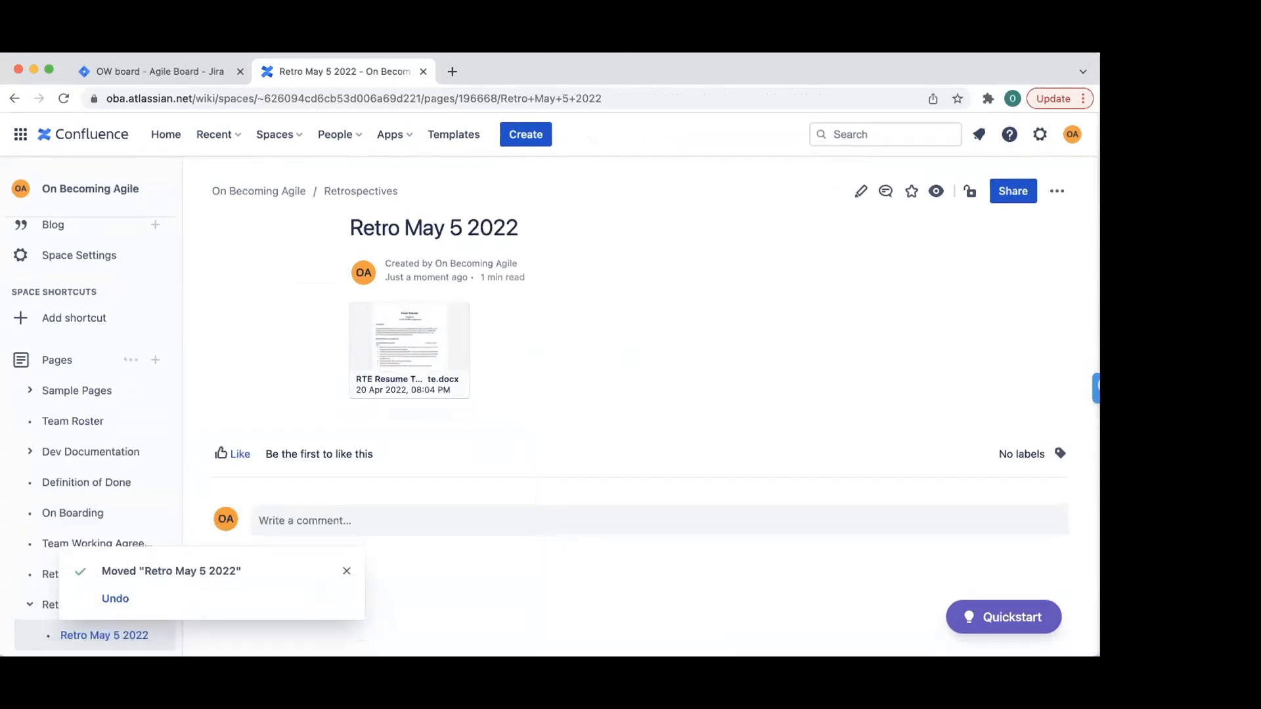
pyautogui.moveTo(74, 638); pyautogui.dragTo(66, 594)
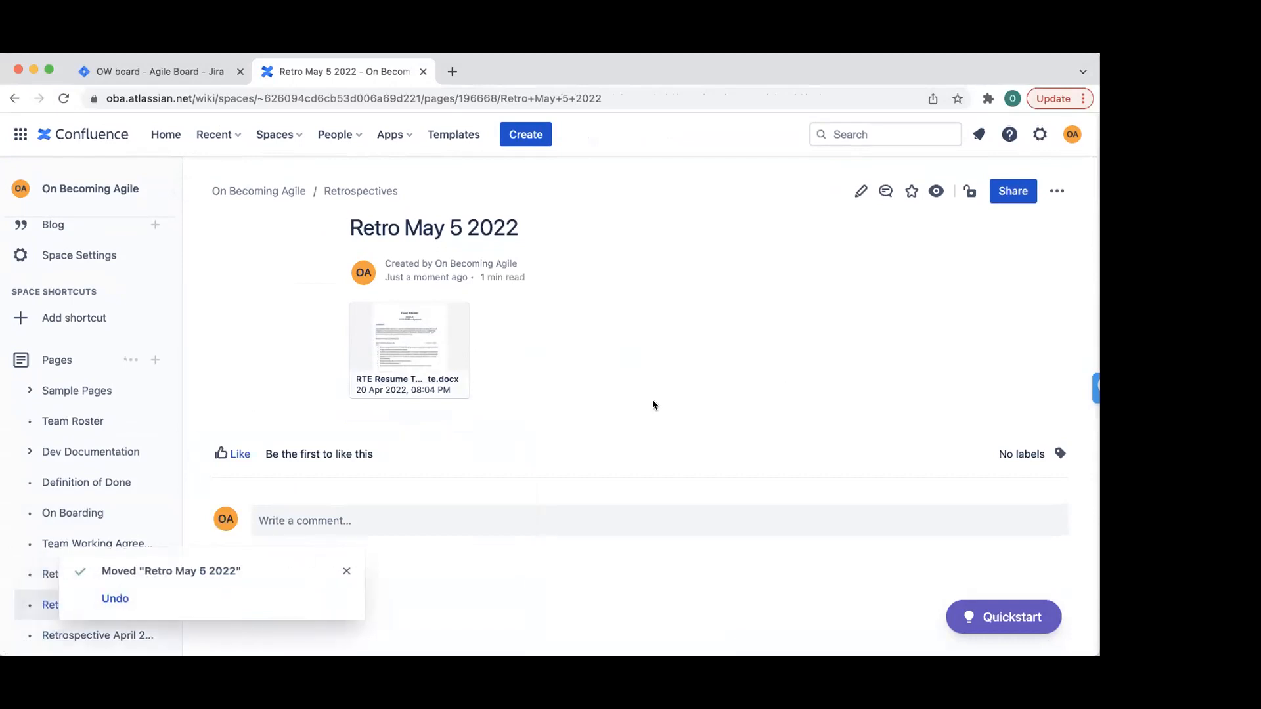
pyautogui.click(349, 568)
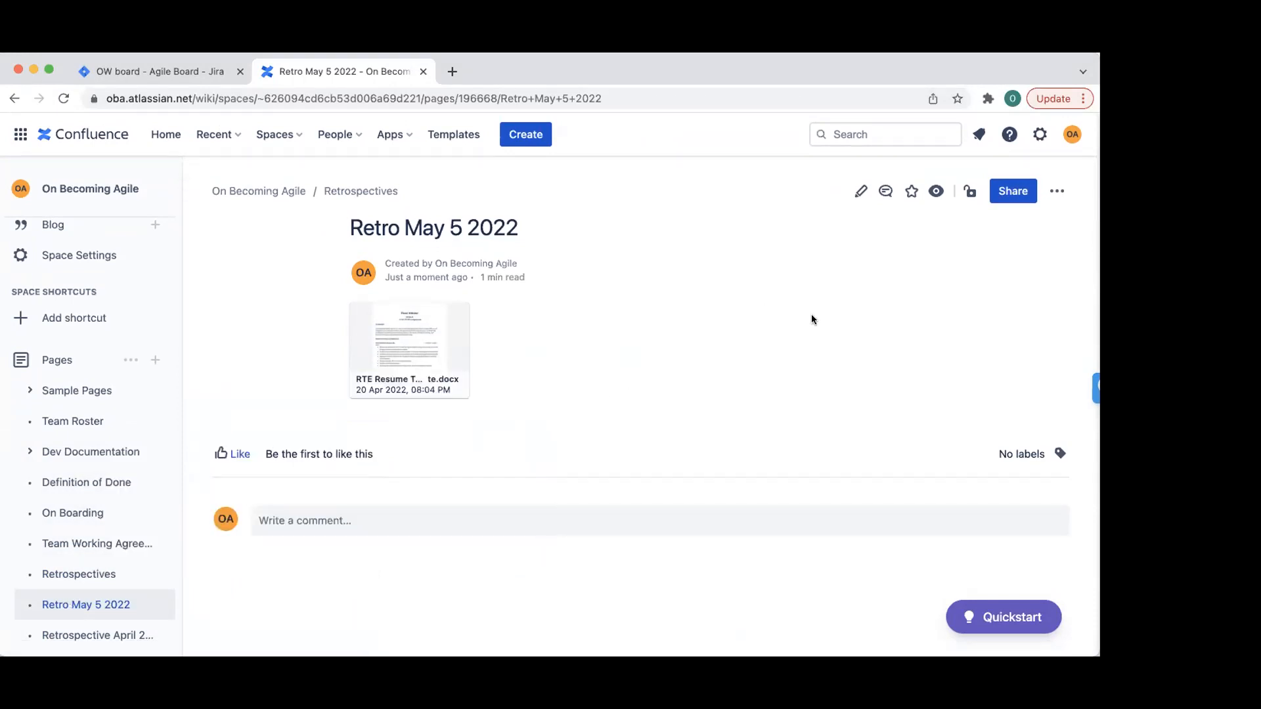
pyautogui.click(156, 360)
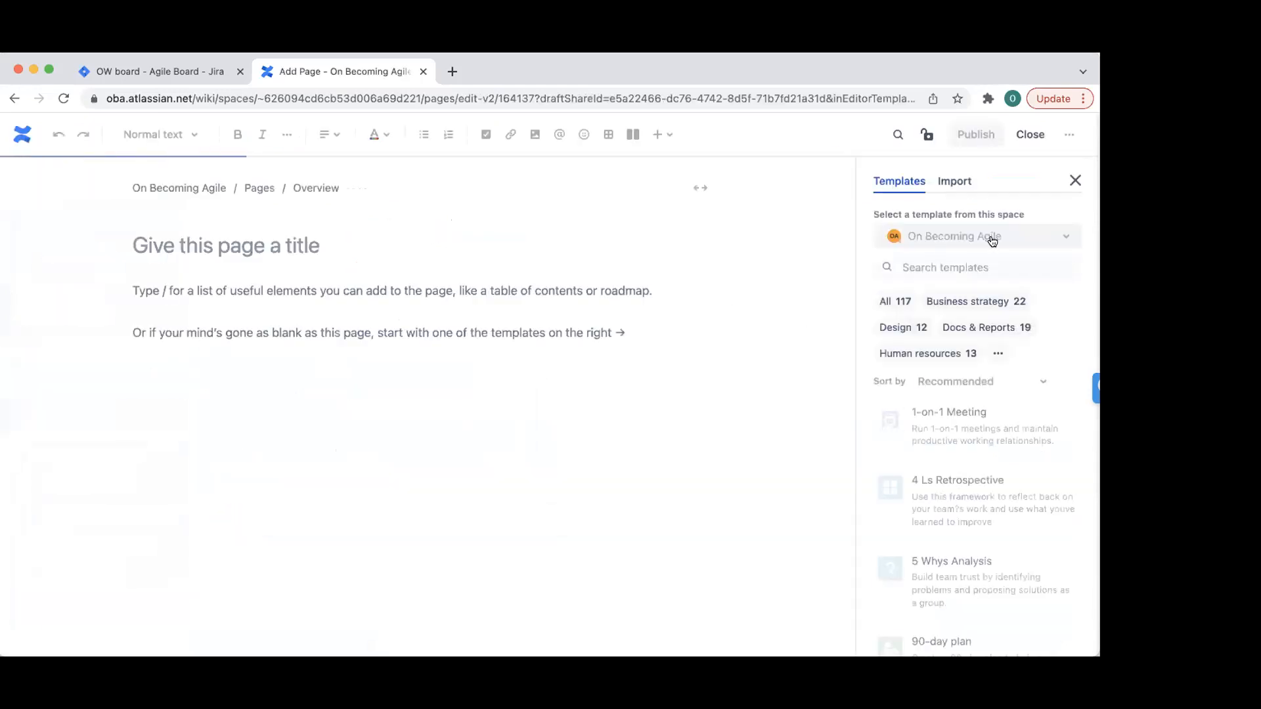
# - Search templates for 'calen', 'out' and 'team', then apply the Daily stand-up template
pyautogui.click(959, 267)
pyautogui.write('calen')
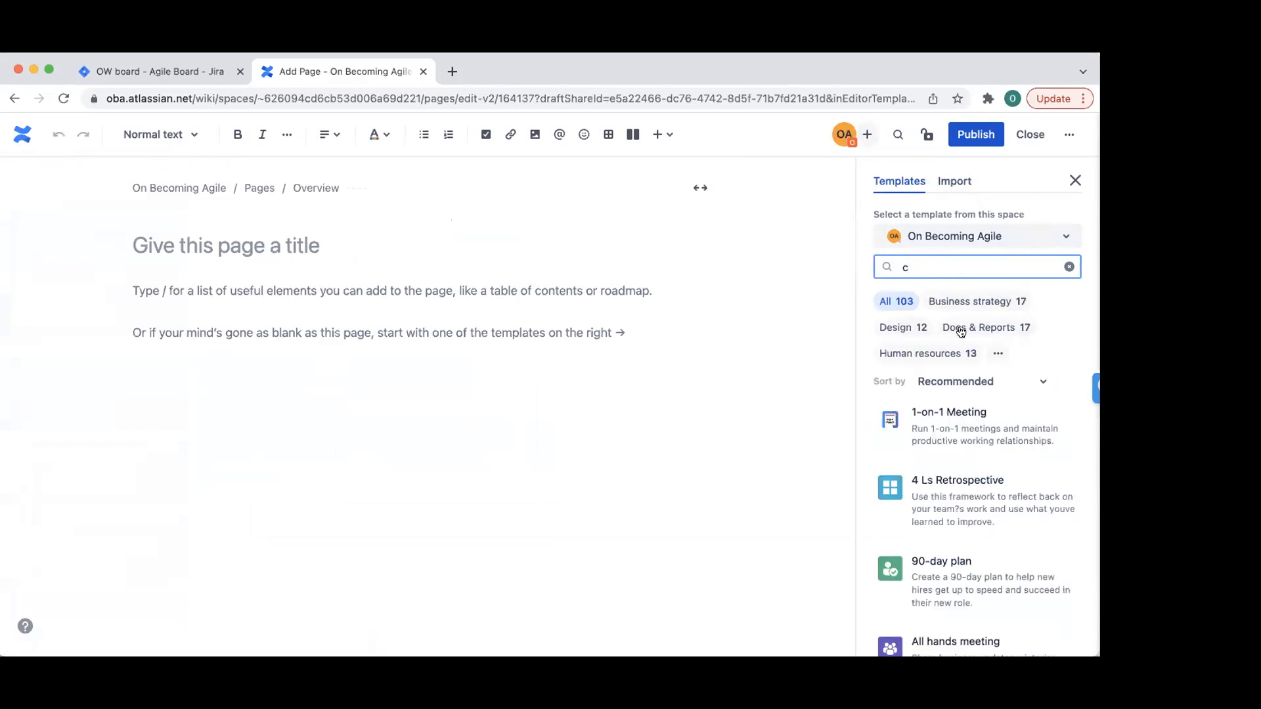
pyautogui.scroll(-10, 960, 332)
pyautogui.scroll(10, 977, 372)
pyautogui.press('BackSpace')
pyautogui.write('out of')
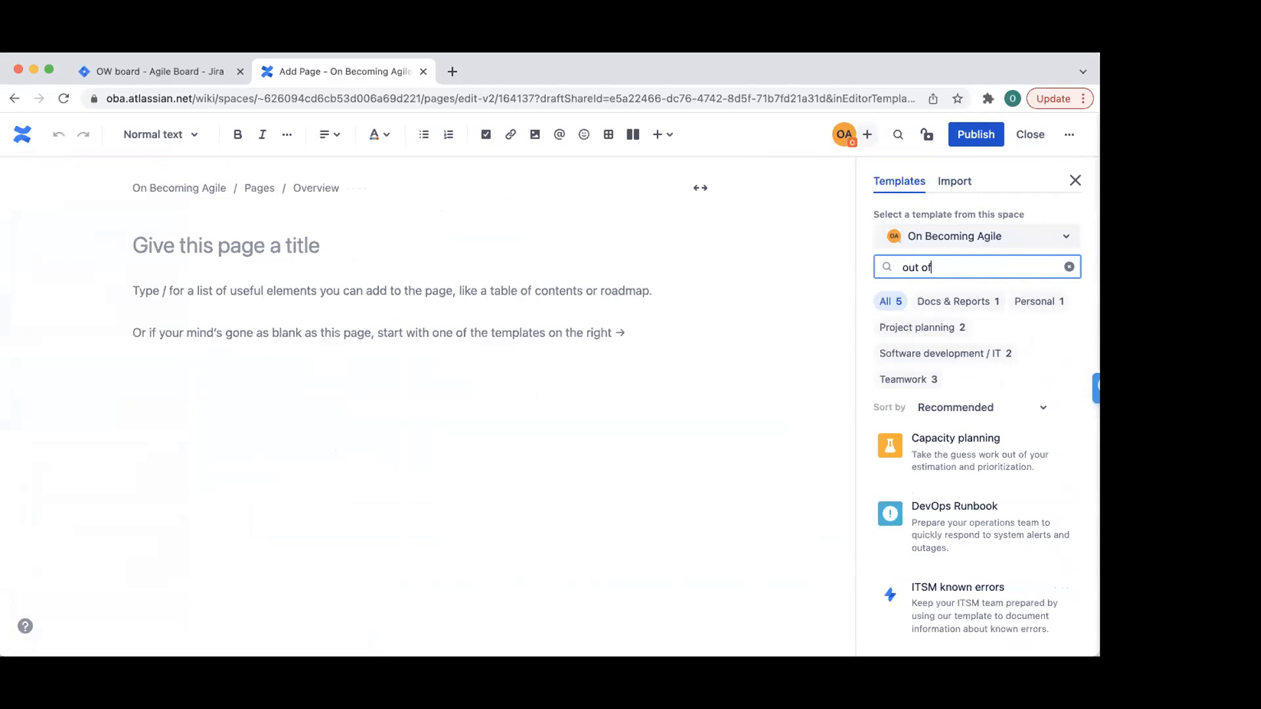
pyautogui.press('BackSpace')
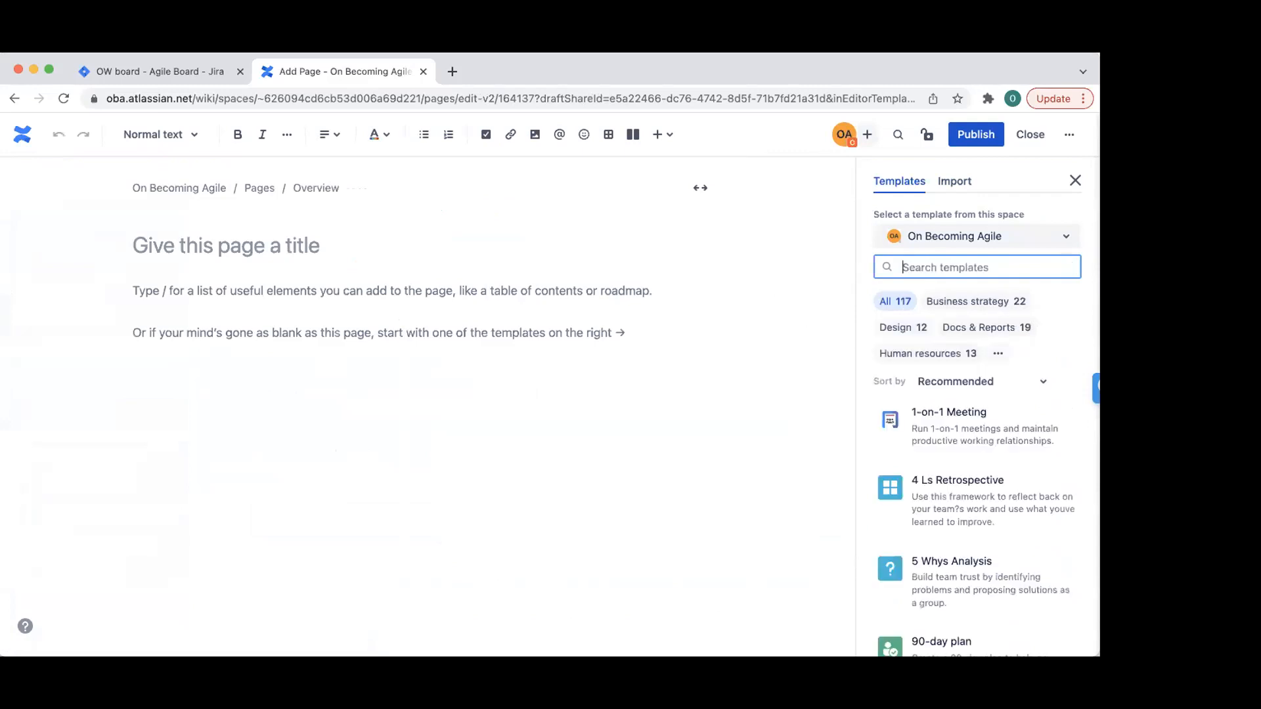
pyautogui.write('team')
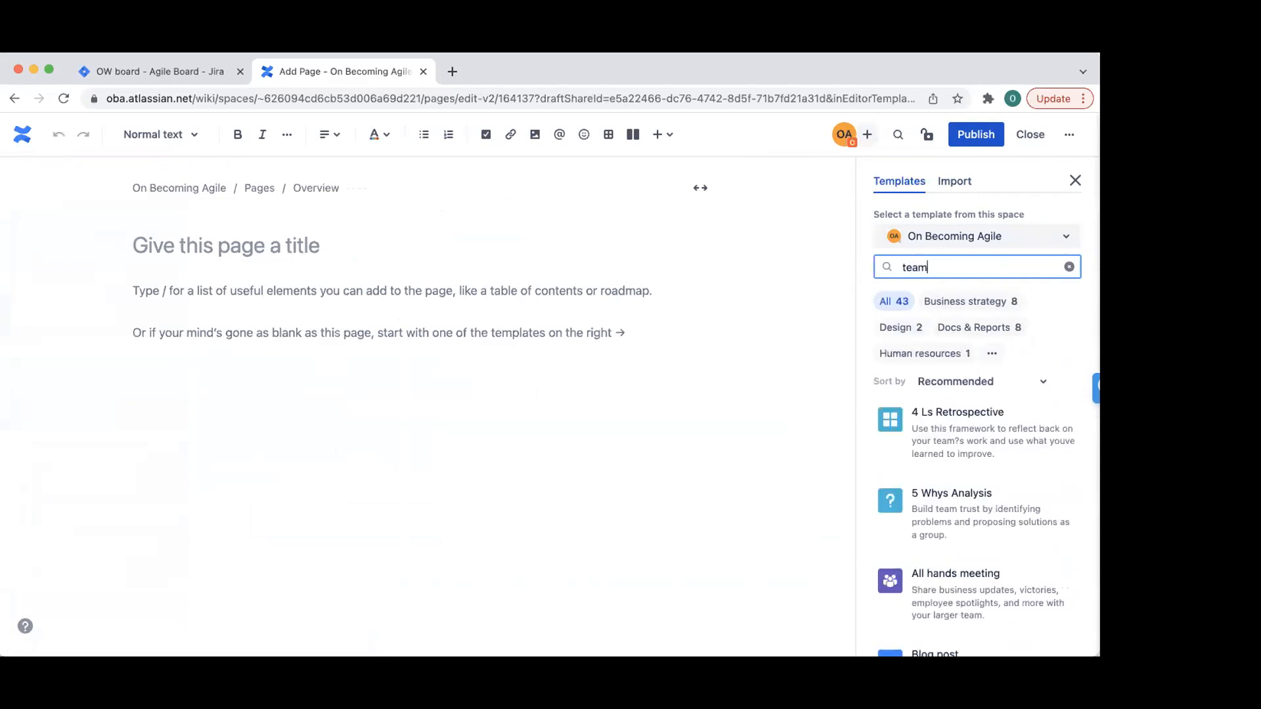
pyautogui.scroll(-6, 965, 502)
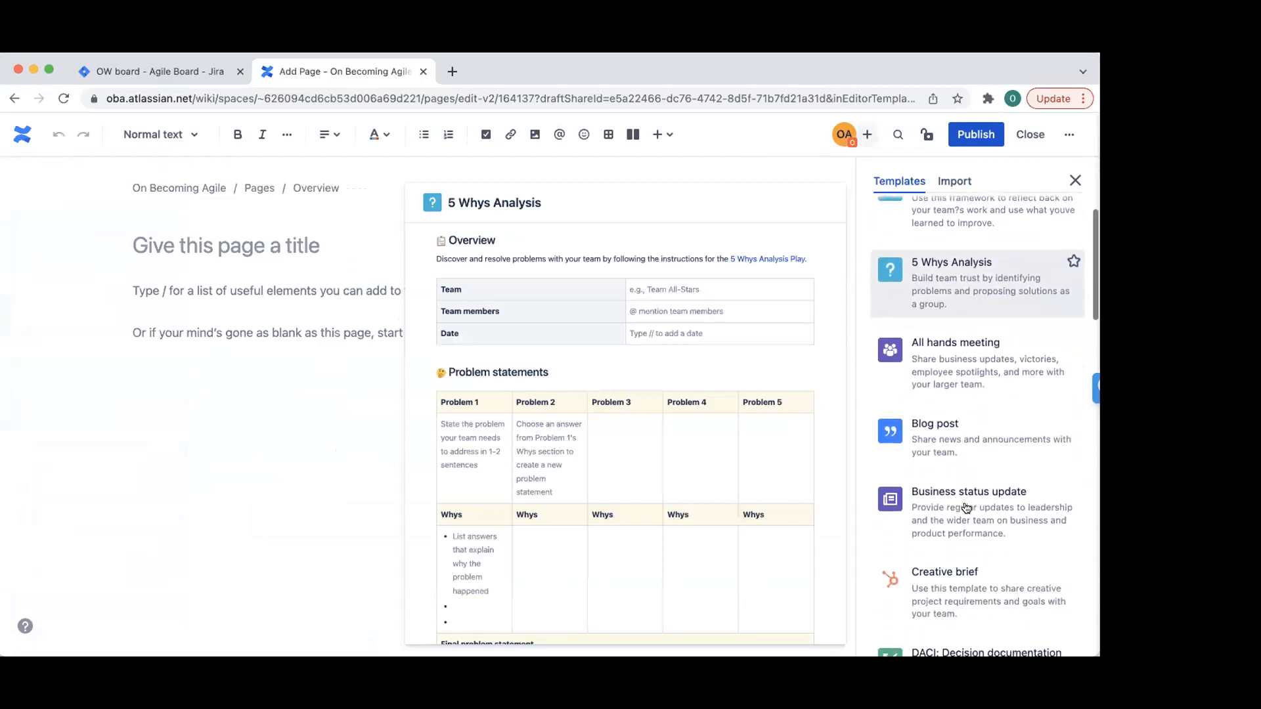
pyautogui.scroll(-5, 964, 502)
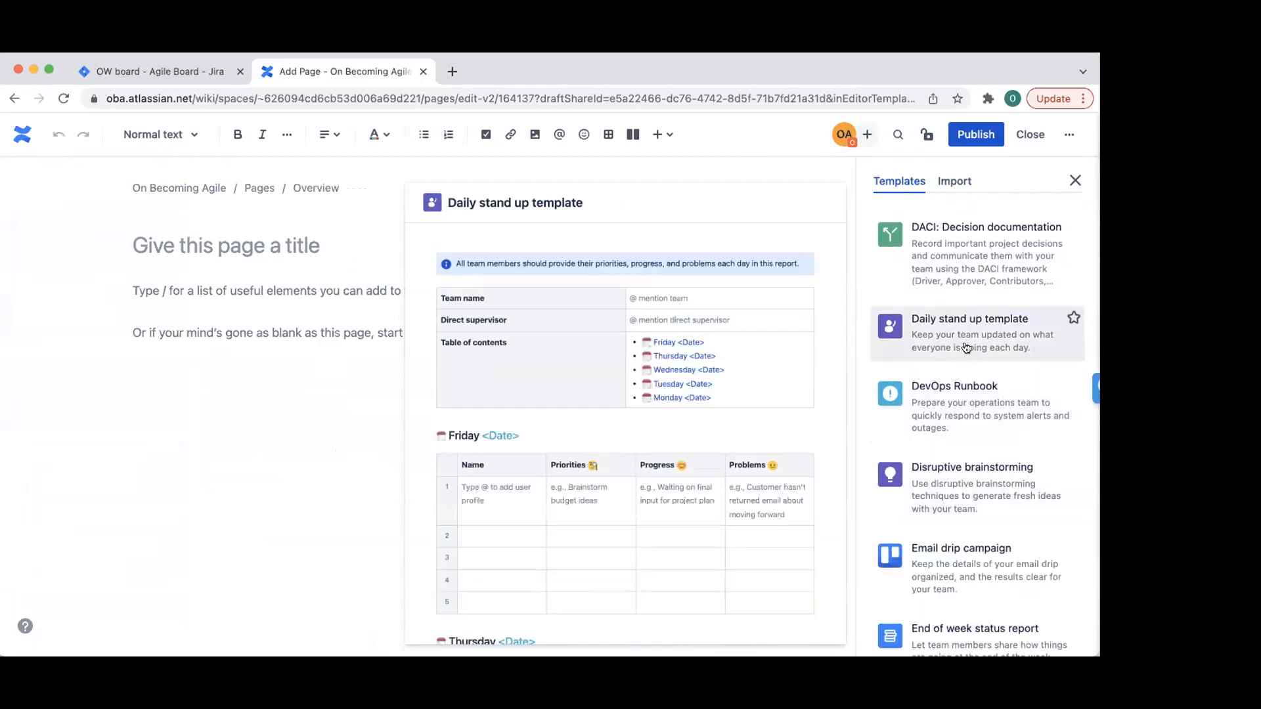
pyautogui.click(965, 347)
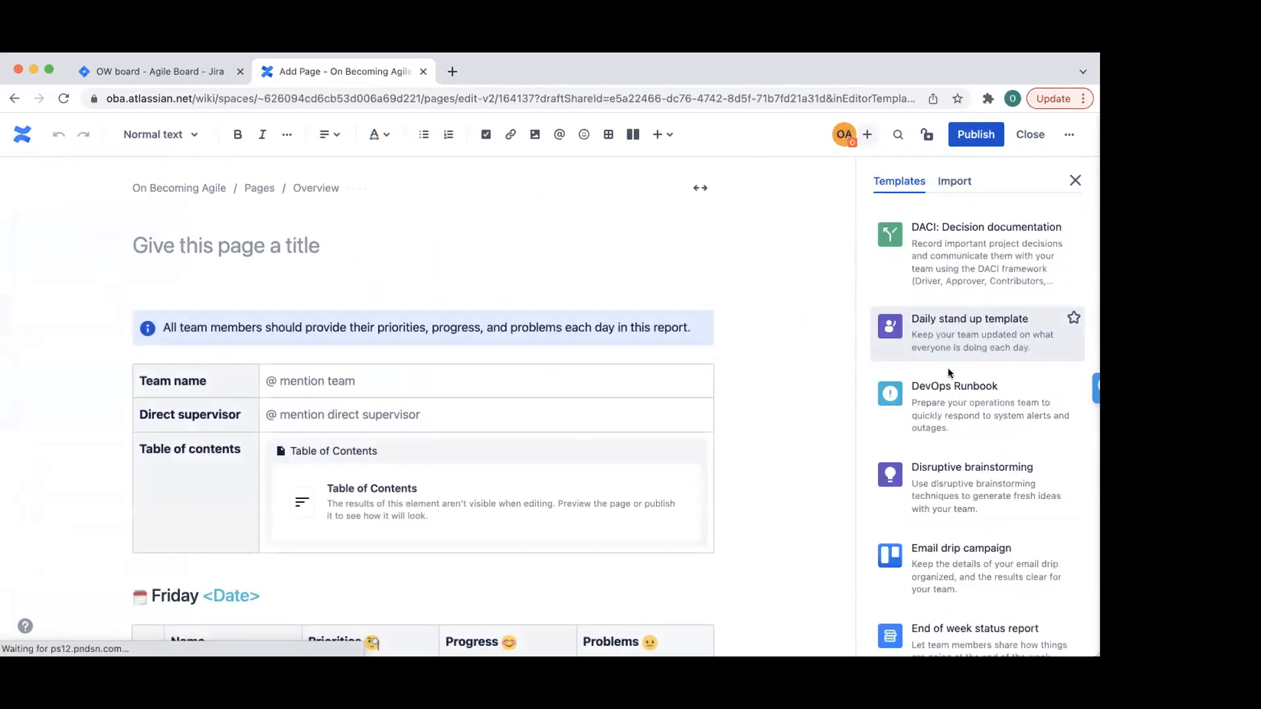
pyautogui.click(1070, 184)
# - Title the page 'Daily Stand Up', publish it, and close the Quickstart guide
pyautogui.scroll(-5, 870, 277)
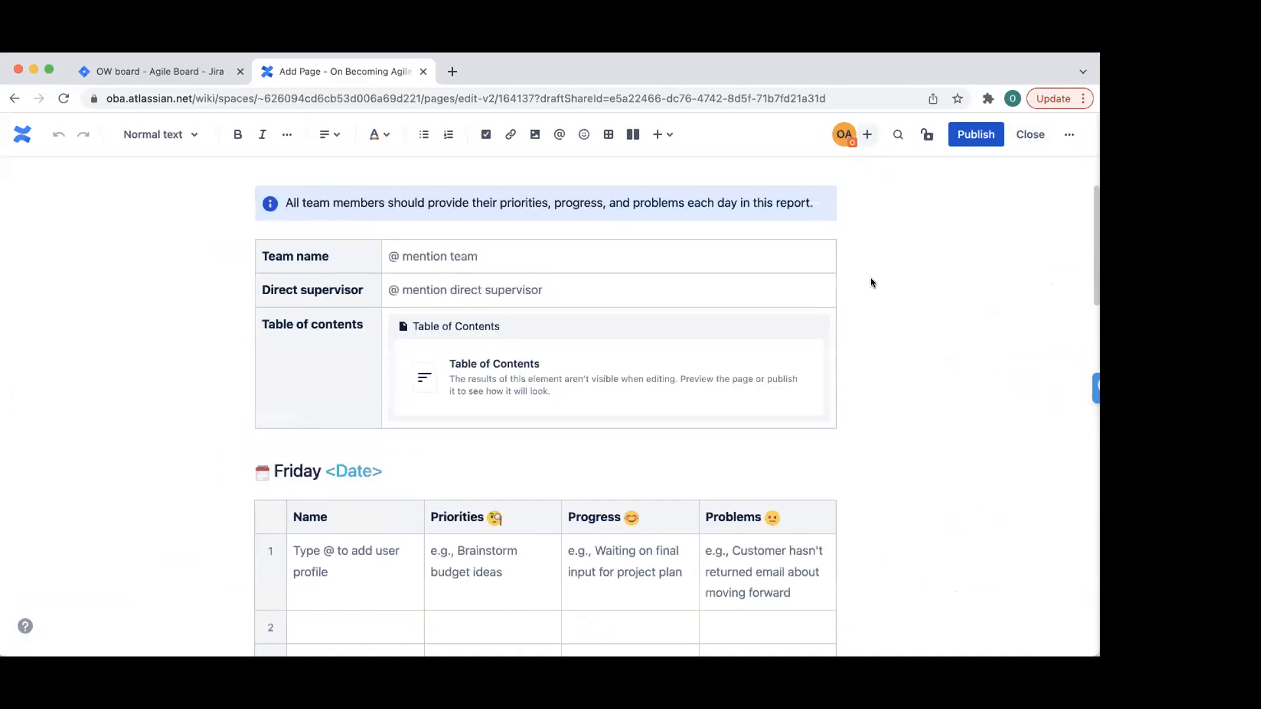
pyautogui.scroll(3, 499, 434)
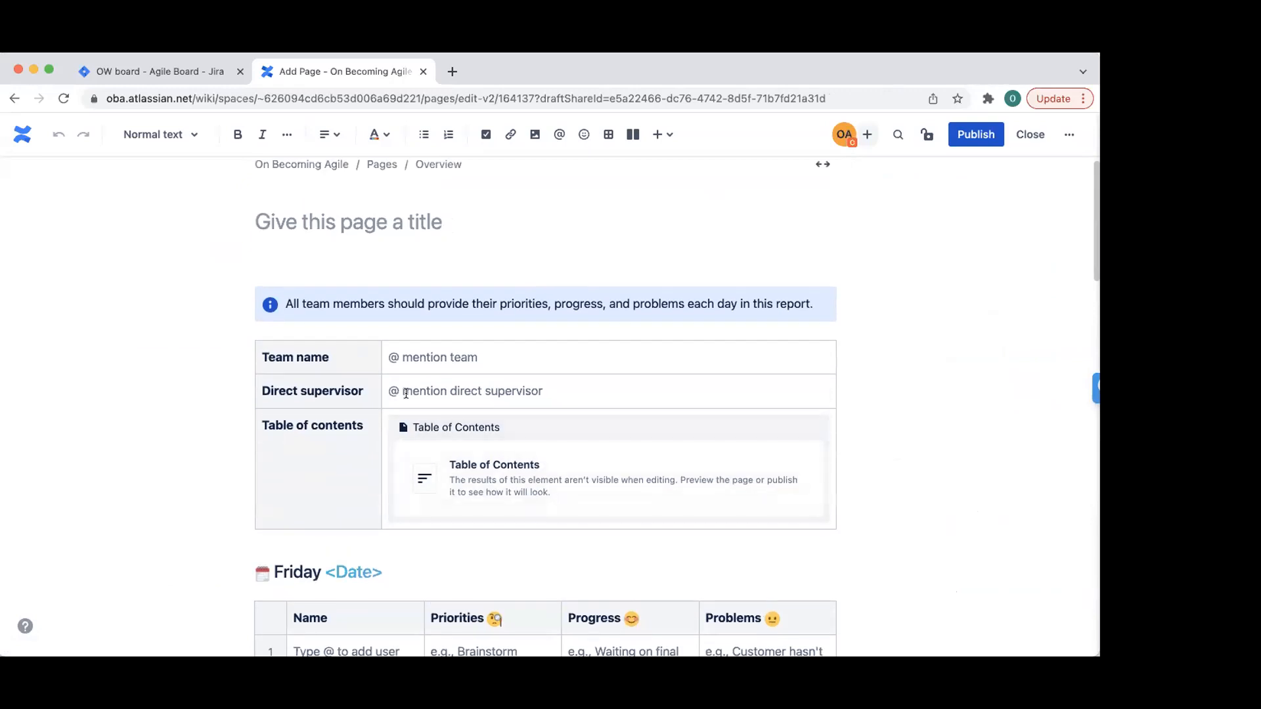
pyautogui.scroll(-2, 411, 394)
pyautogui.scroll(-15, 495, 289)
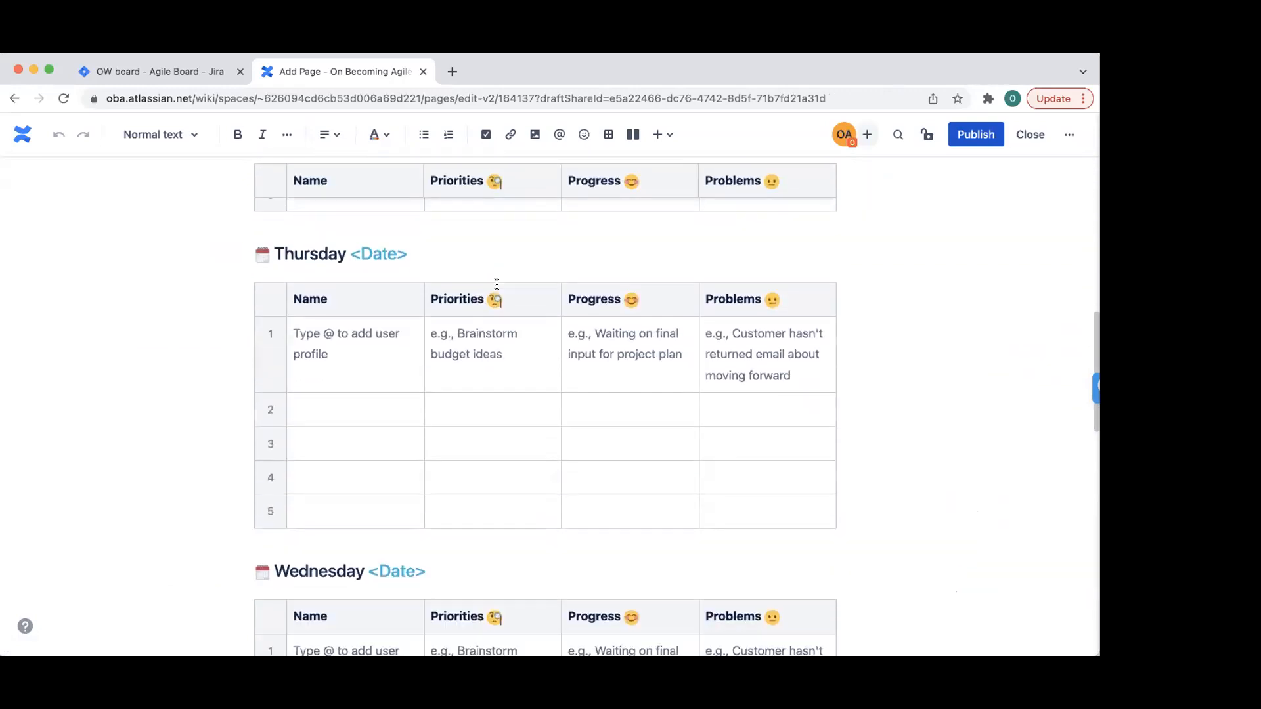
pyautogui.scroll(-7, 438, 474)
pyautogui.scroll(15, 655, 238)
pyautogui.scroll(3, 656, 237)
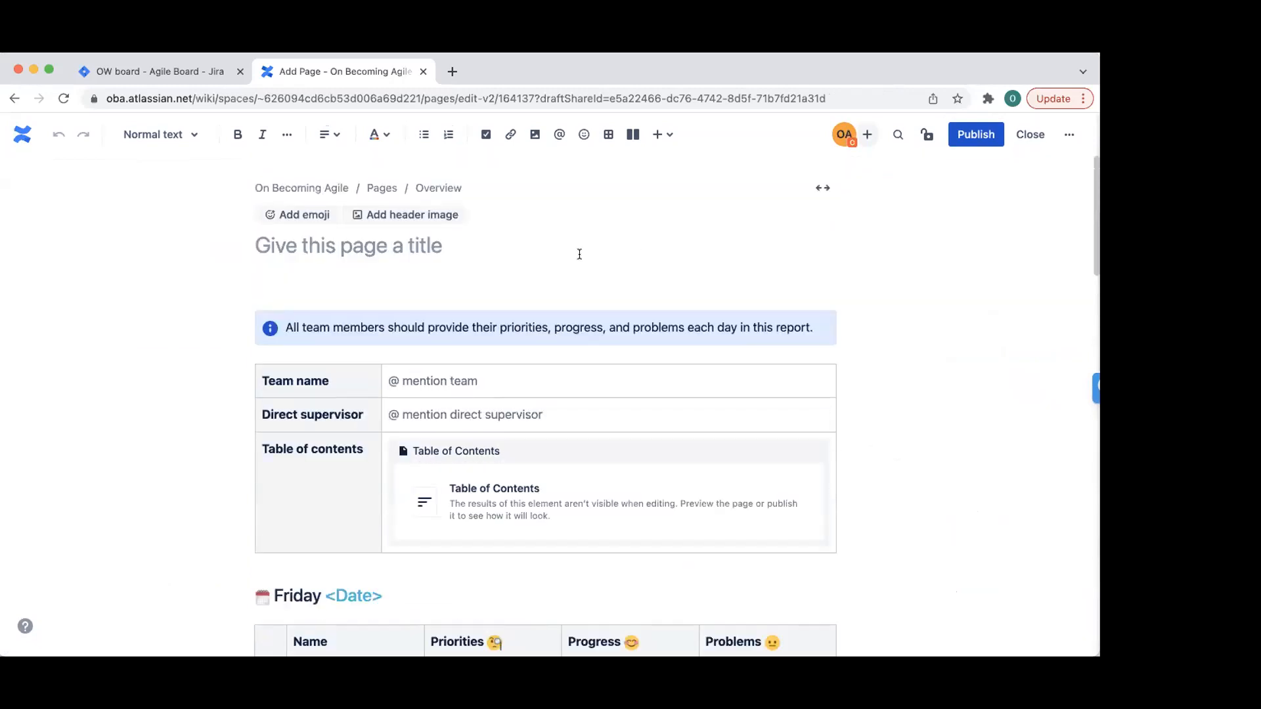
pyautogui.click(318, 236)
pyautogui.write('Daily Stand Up')
pyautogui.click(978, 139)
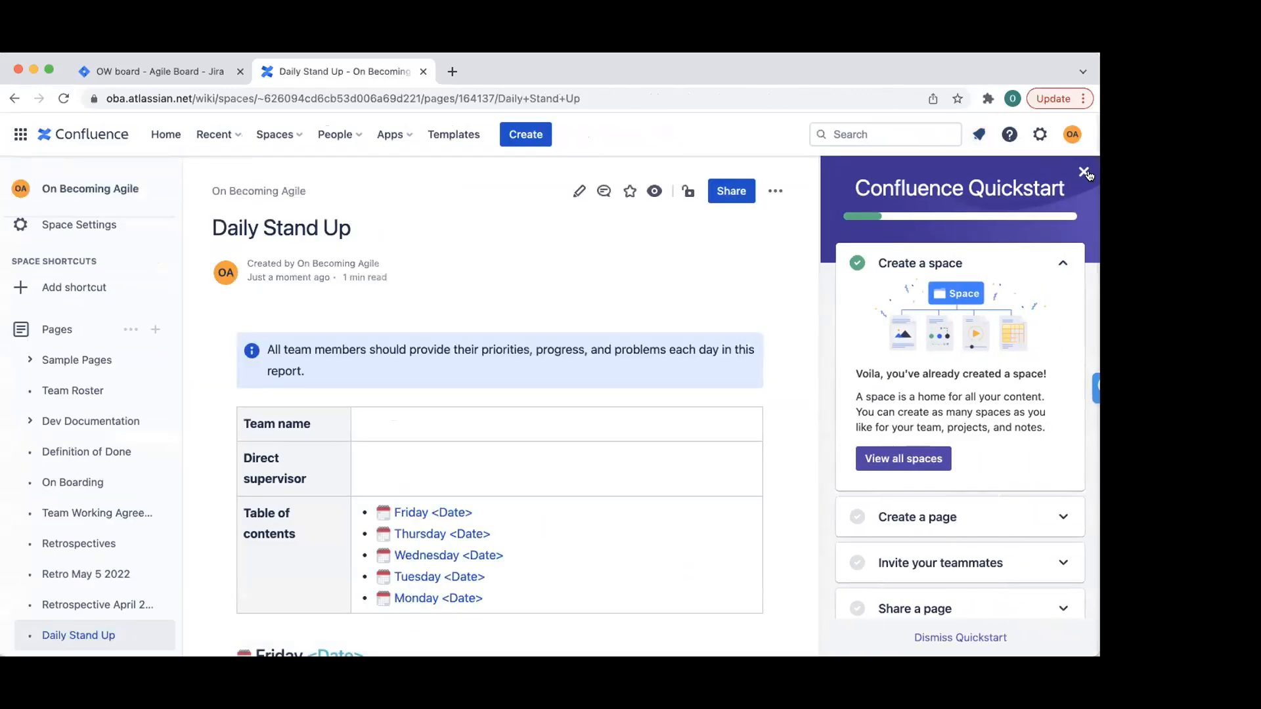
pyautogui.click(1086, 172)
pyautogui.moveTo(99, 451)
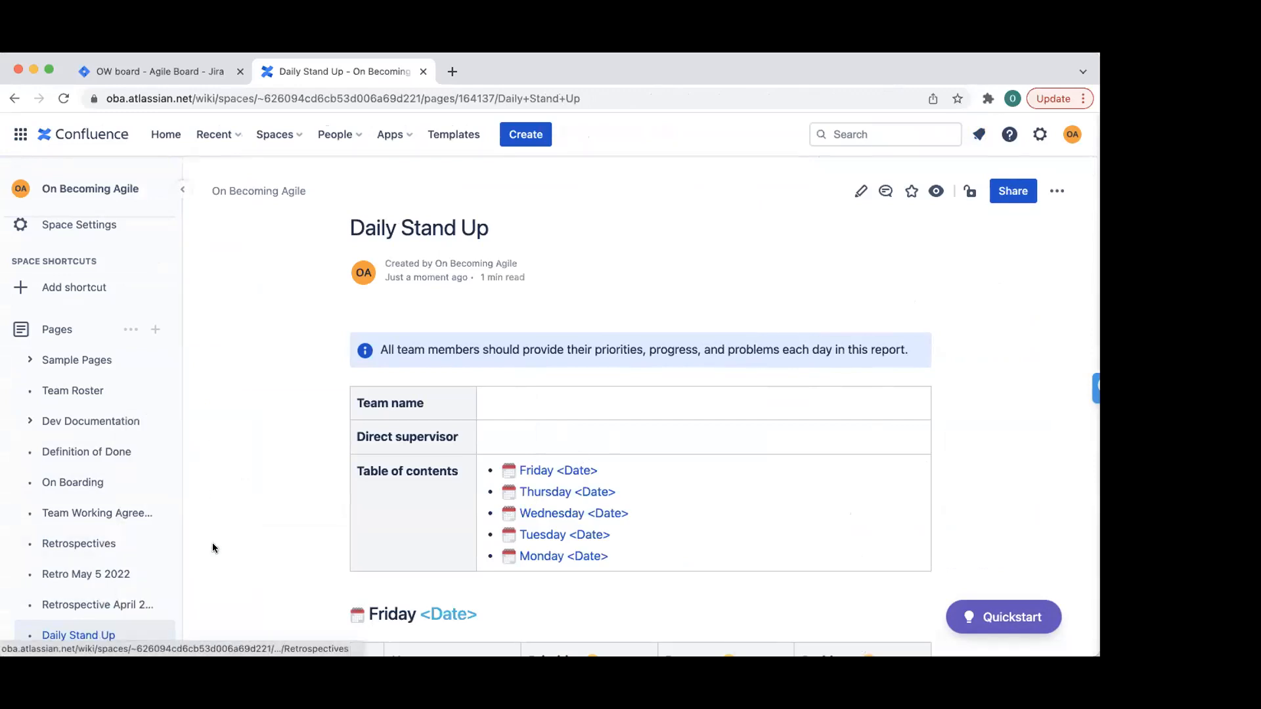
# - Start a new page and search templates for 'team' and 'calendar' without applying one
pyautogui.moveTo(90, 645)
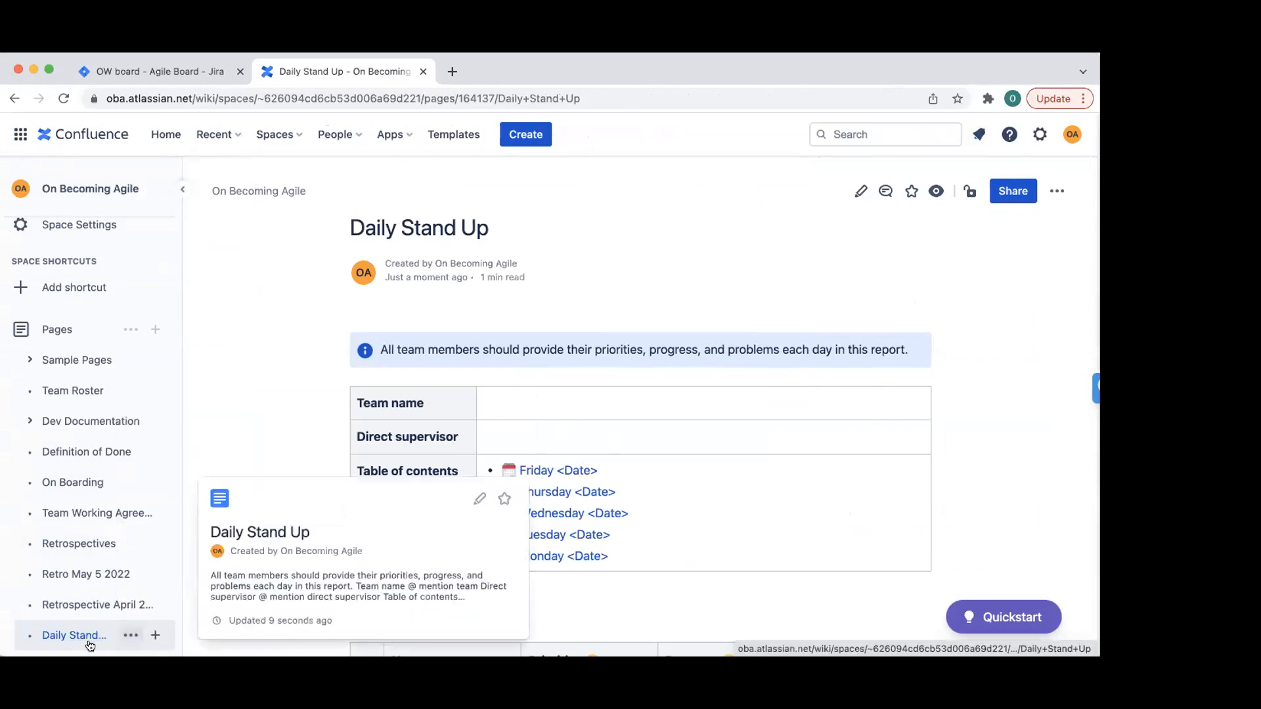
pyautogui.click(155, 329)
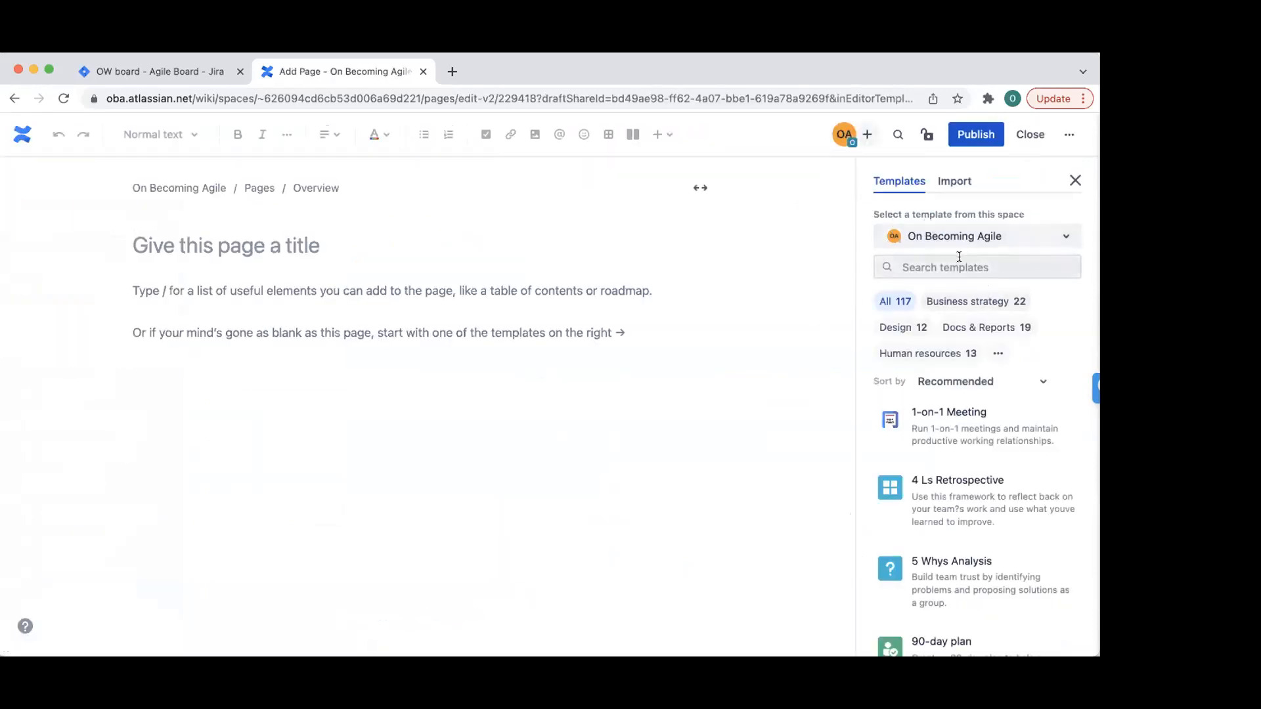
pyautogui.click(958, 257)
pyautogui.write('tea')
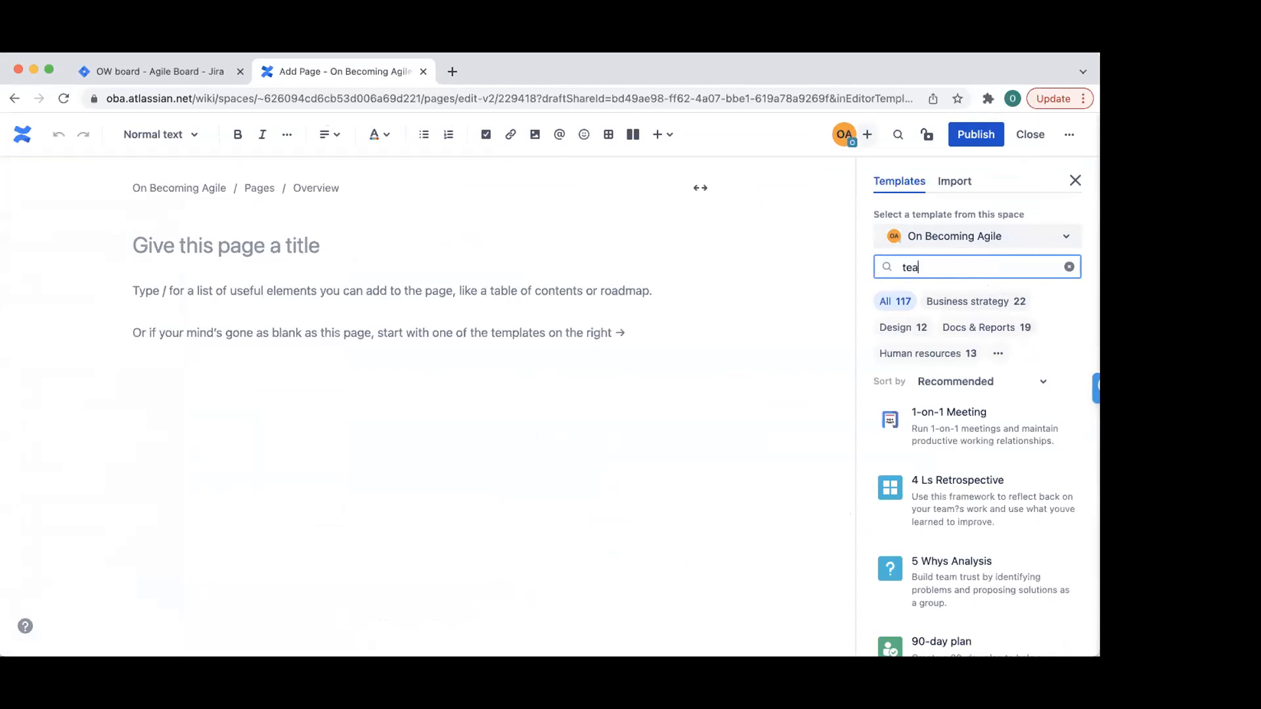
pyautogui.write('m ca')
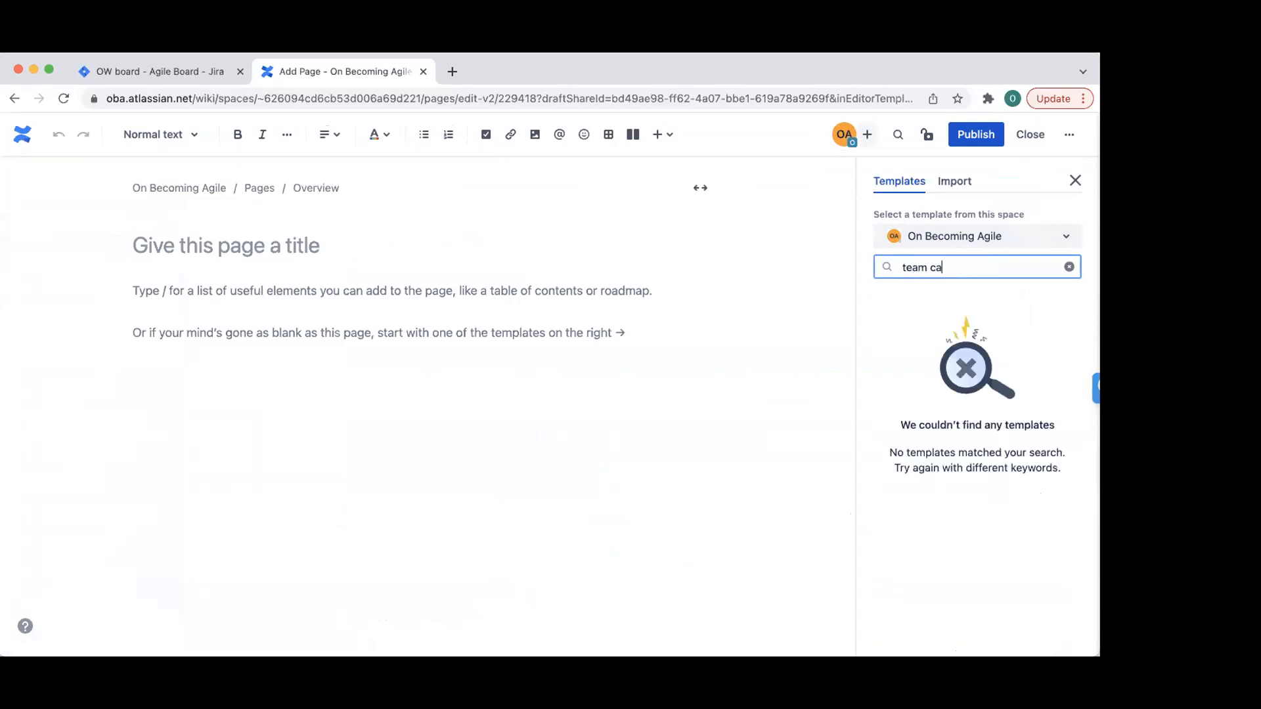
pyautogui.press('BackSpace')
pyautogui.write('cale')
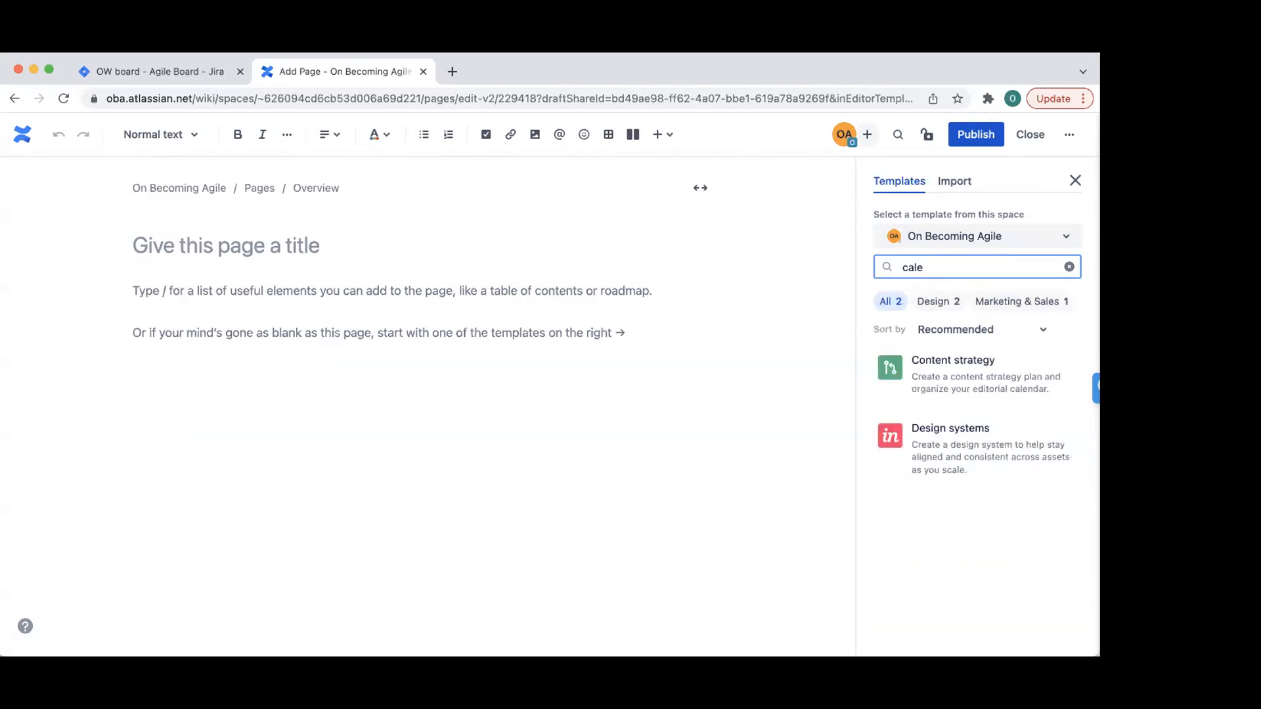
pyautogui.press('BackSpace')
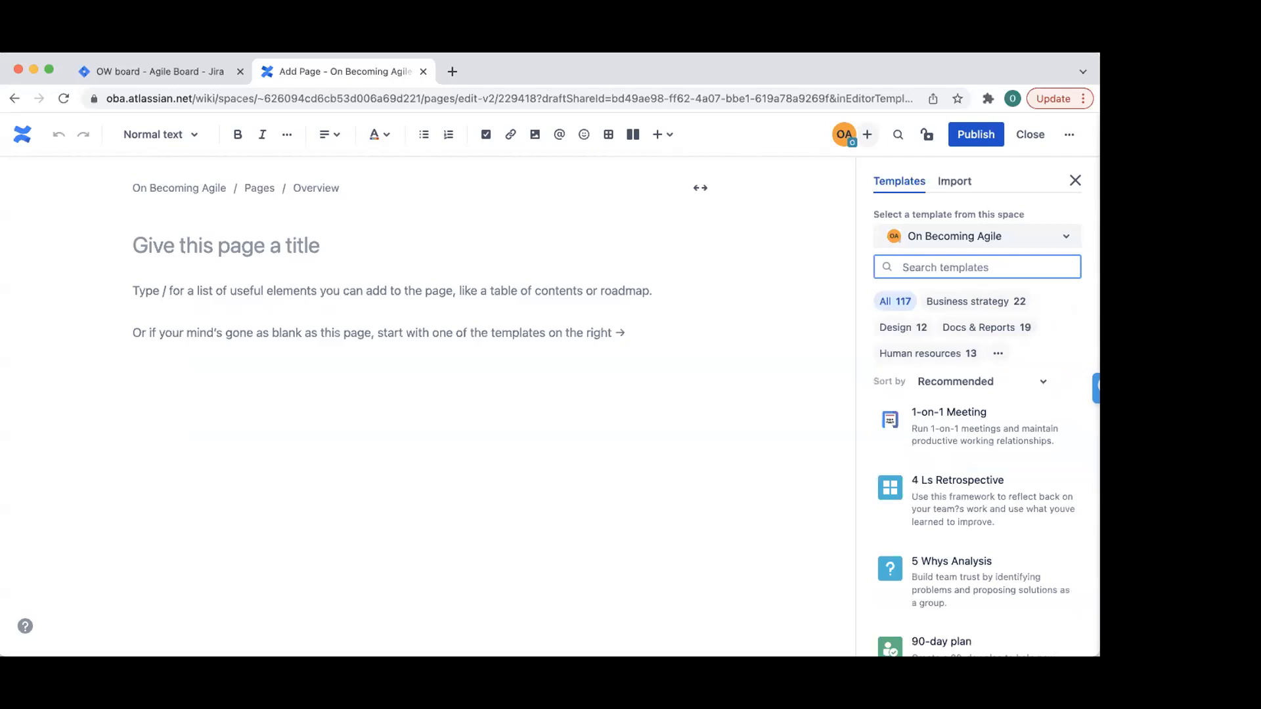
pyautogui.click(959, 187)
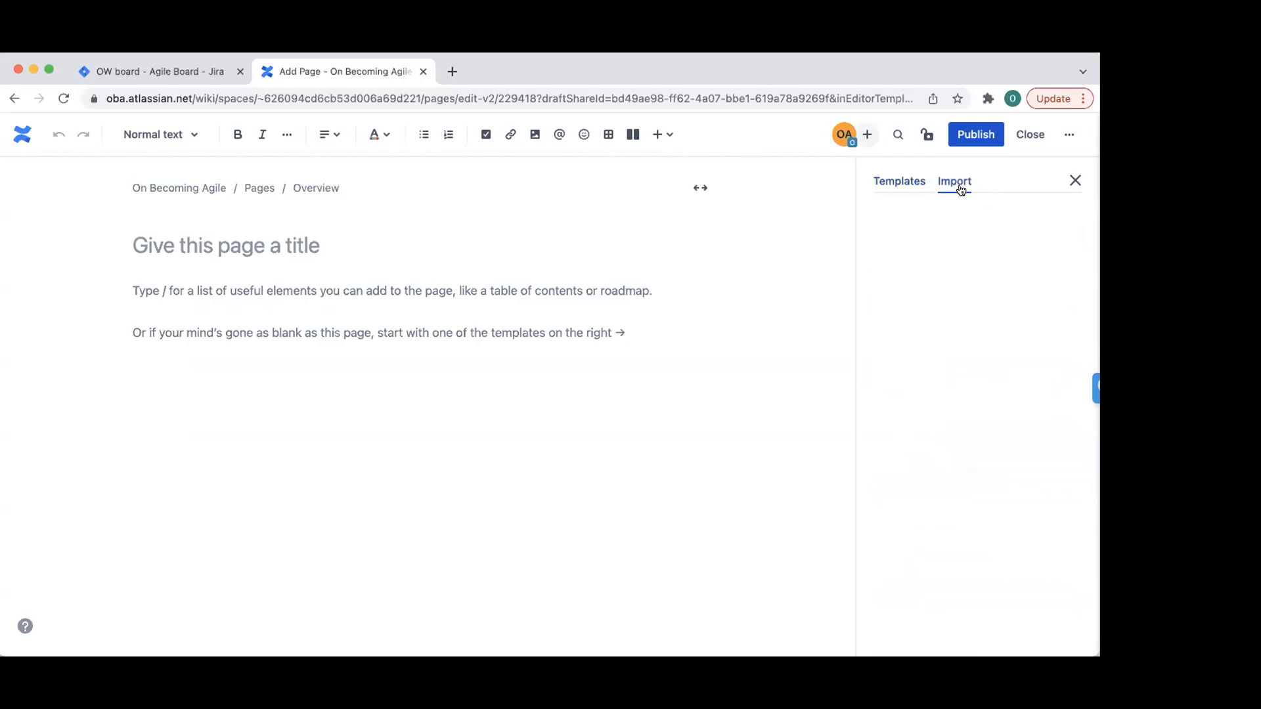
pyautogui.click(910, 186)
pyautogui.click(933, 263)
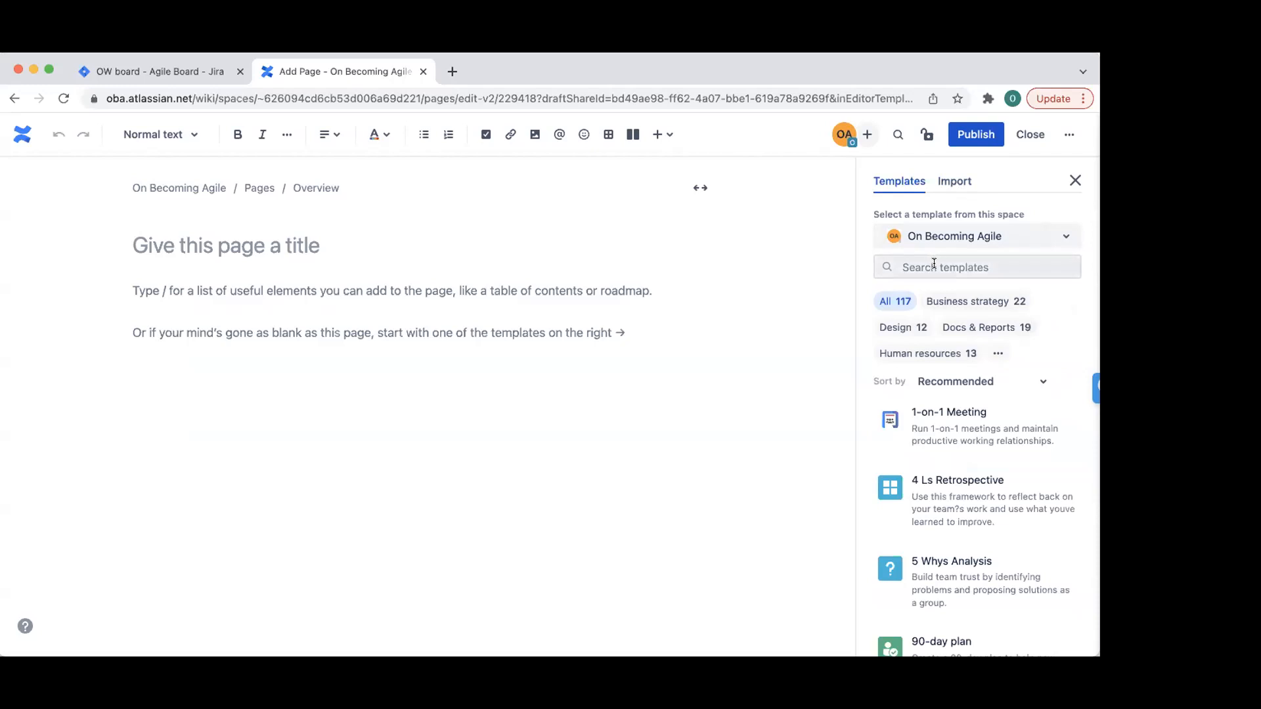
pyautogui.click(1072, 183)
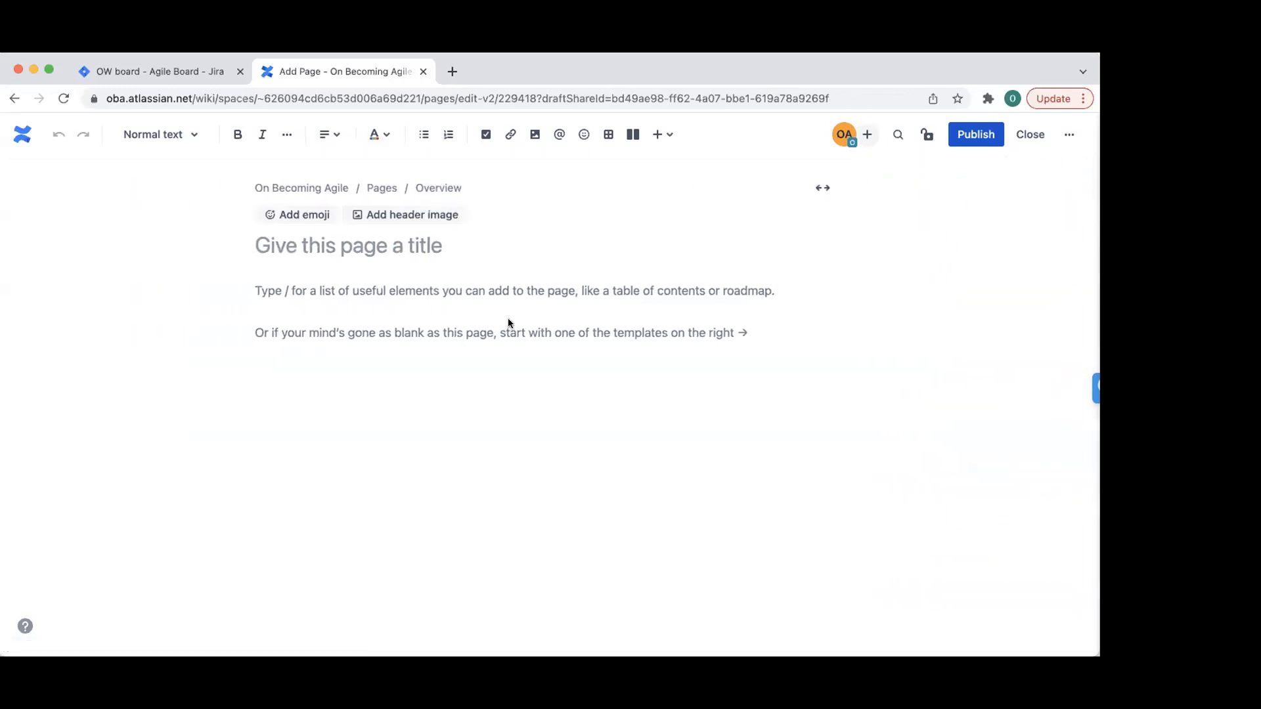
# - Insert two dates into the body: Apr 21, 2022 and Apr 20, 2022
pyautogui.click(665, 135)
pyautogui.write('cal')
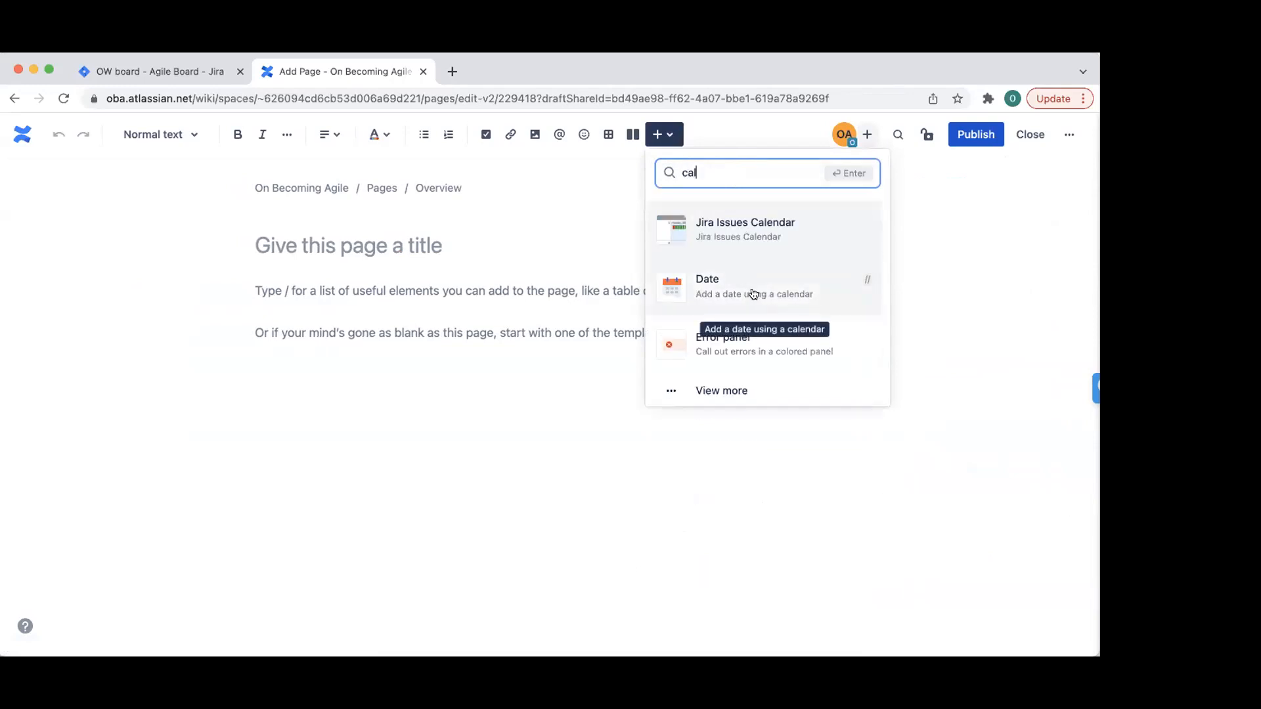
pyautogui.click(754, 294)
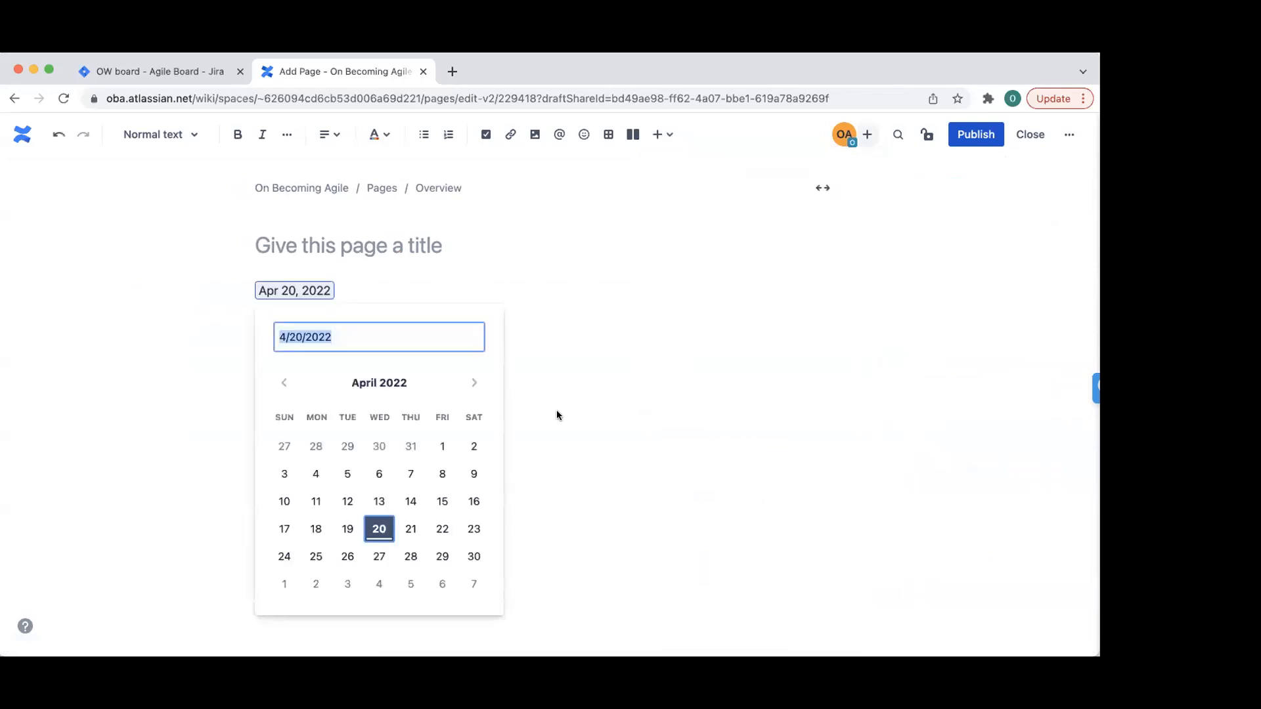
pyautogui.click(410, 522)
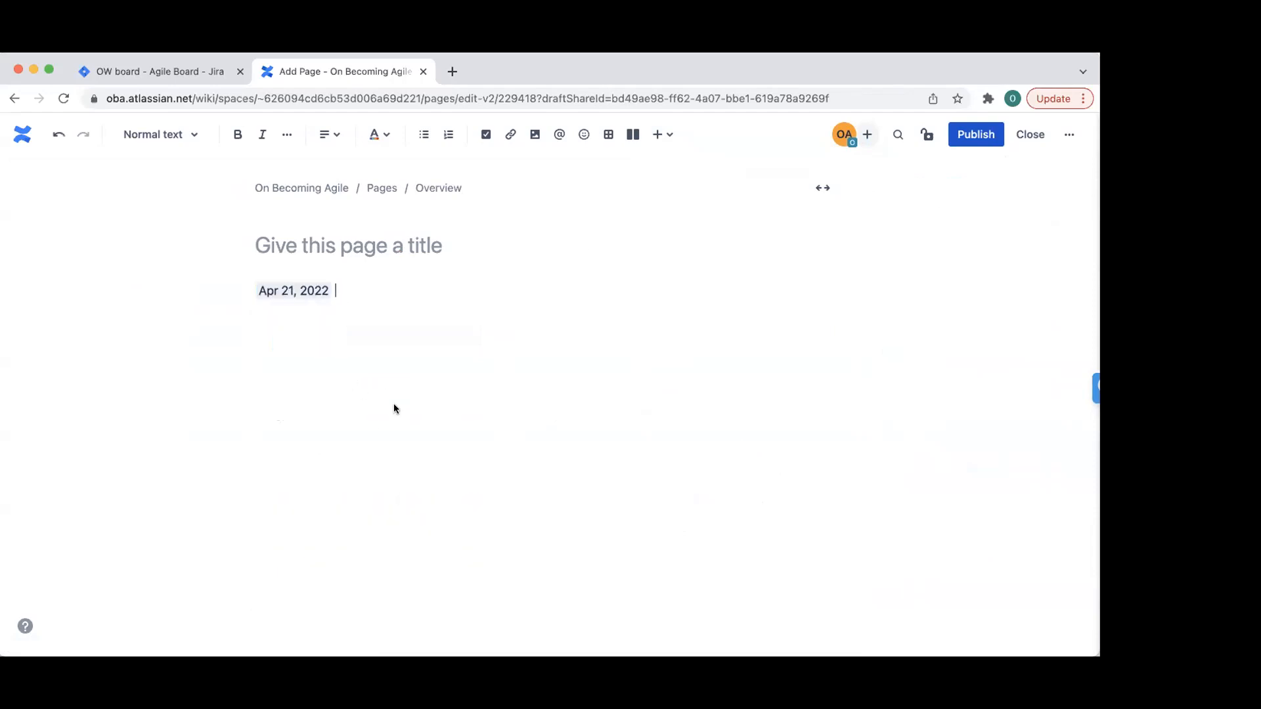
pyautogui.click(667, 134)
pyautogui.scroll(-3, 769, 414)
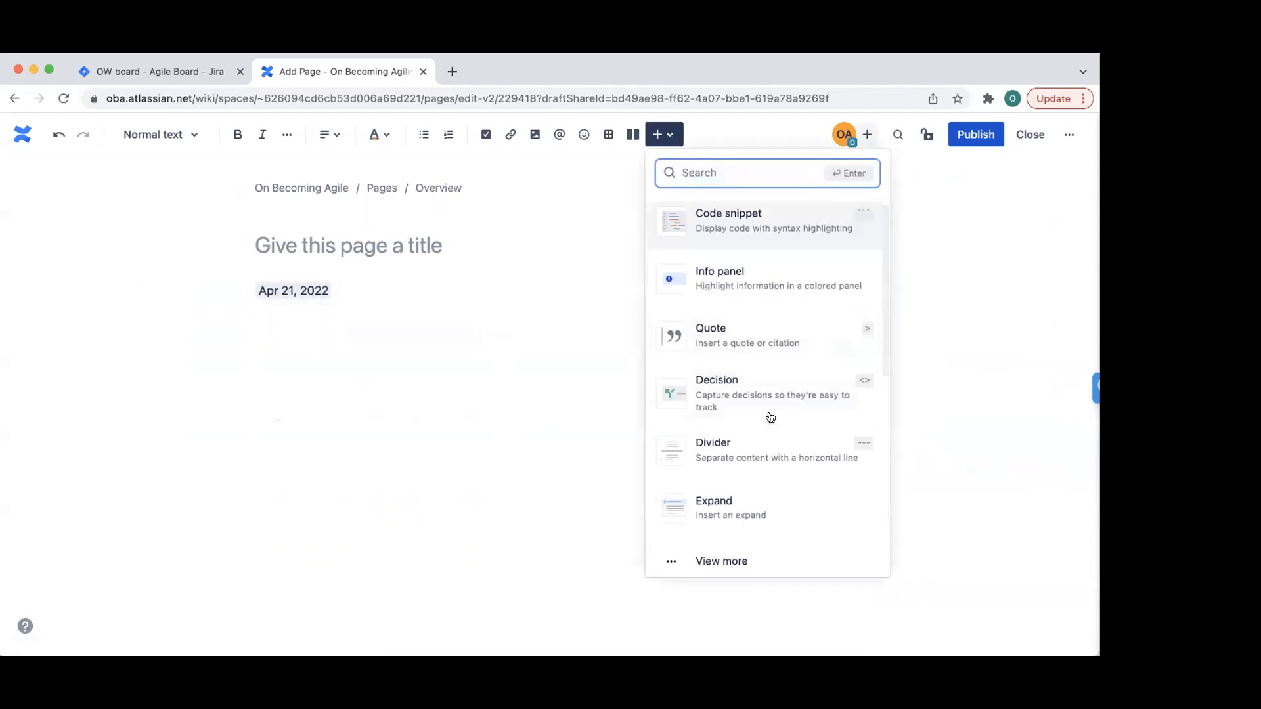
pyautogui.scroll(-2, 770, 413)
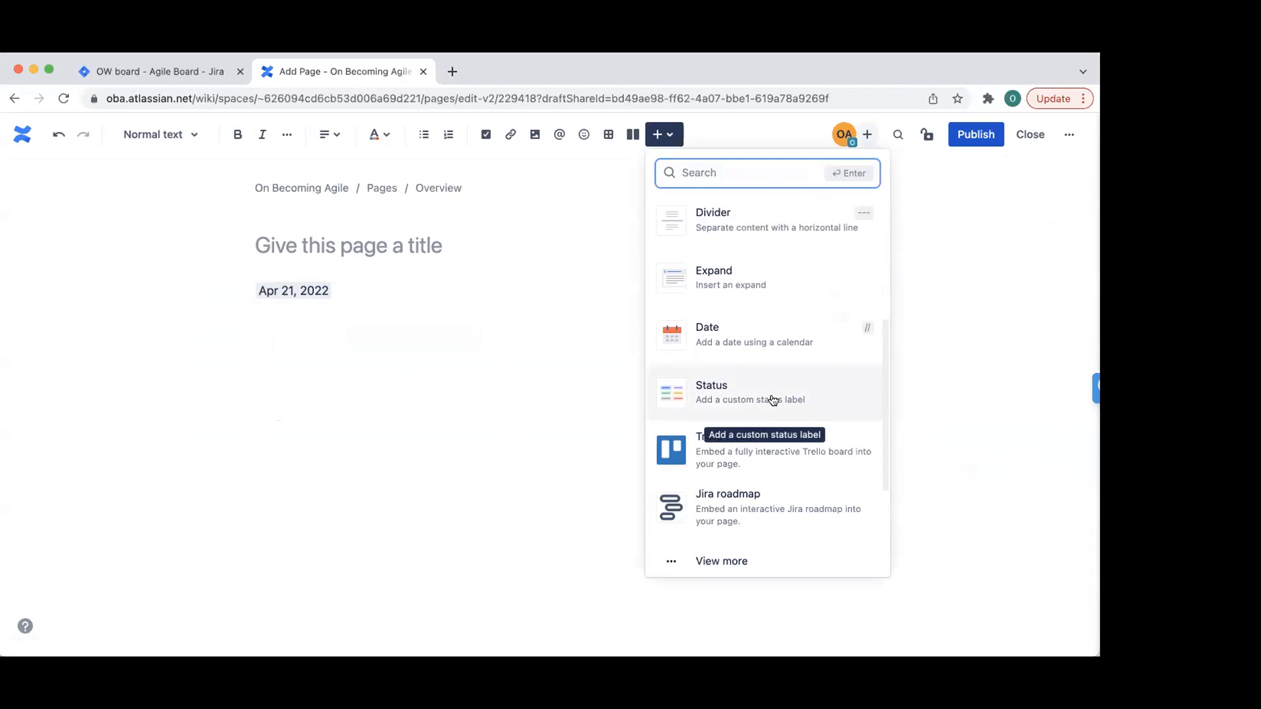
pyautogui.click(781, 338)
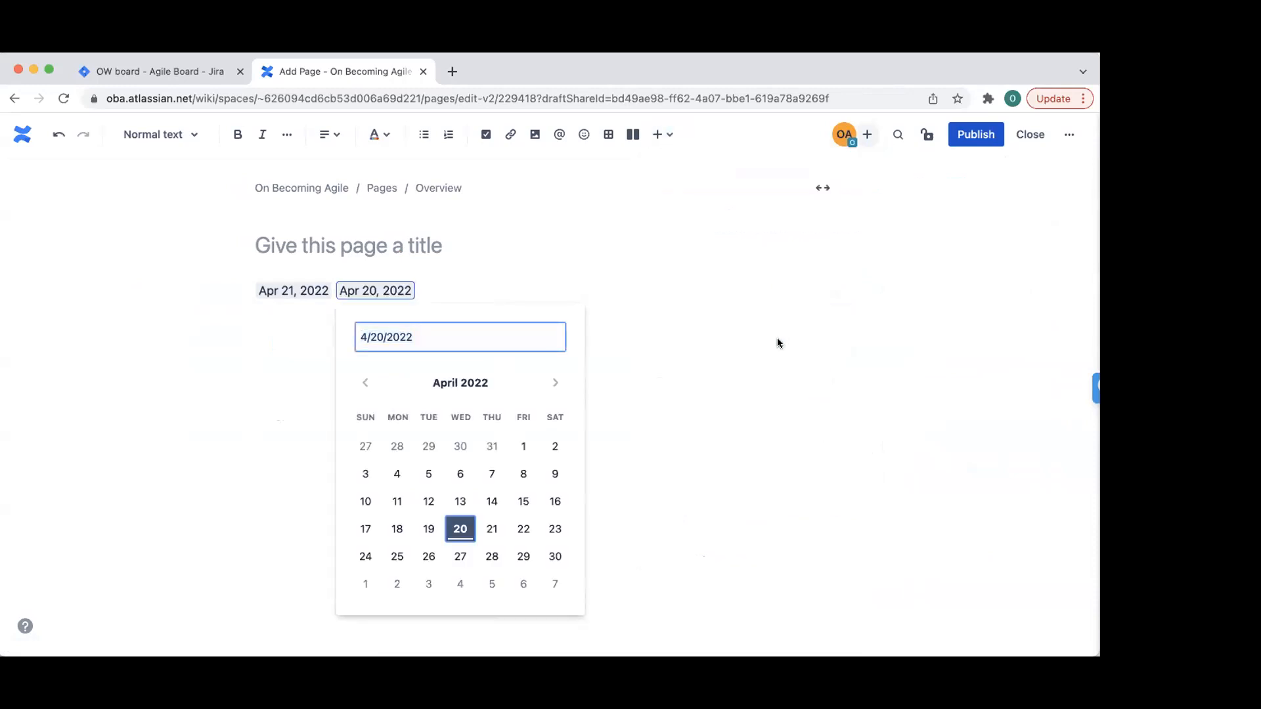
pyautogui.click(778, 337)
# - Search the insertable elements for 'calendar'
pyautogui.click(660, 135)
pyautogui.scroll(-5, 743, 347)
pyautogui.scroll(-2, 742, 347)
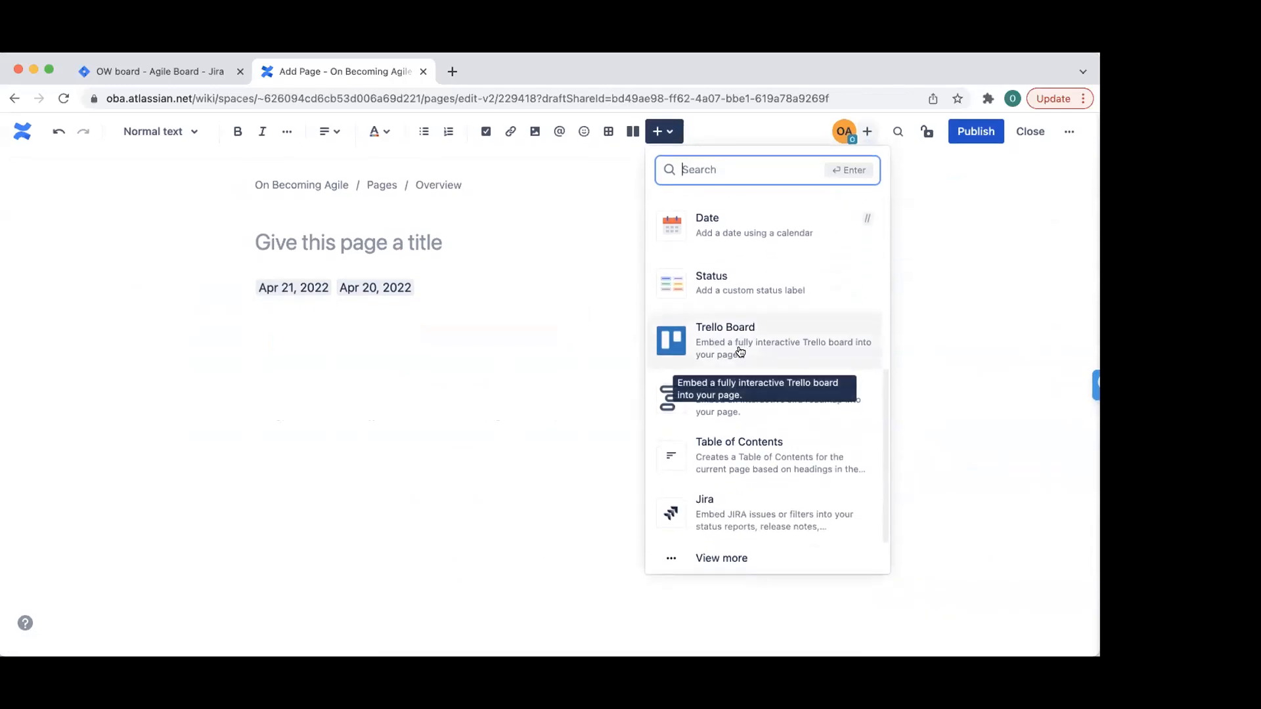
pyautogui.scroll(5, 742, 347)
pyautogui.write('cale')
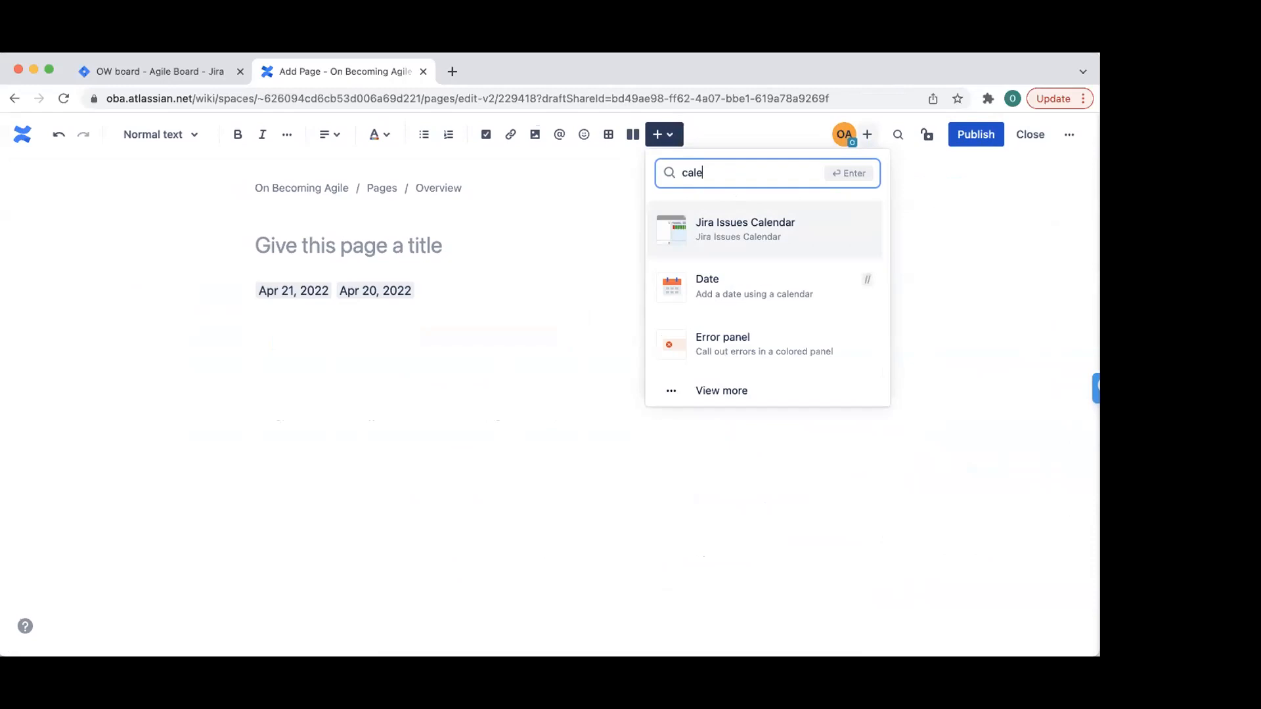
pyautogui.write('ndar')
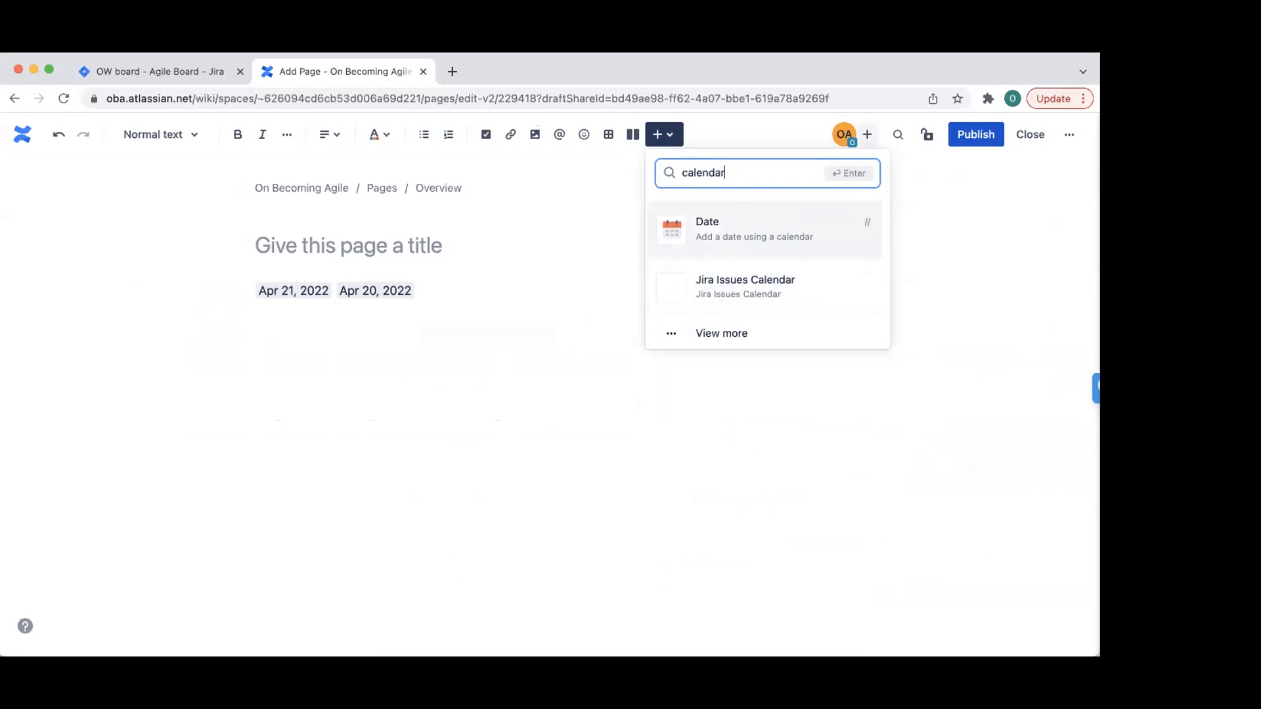
pyautogui.click(719, 335)
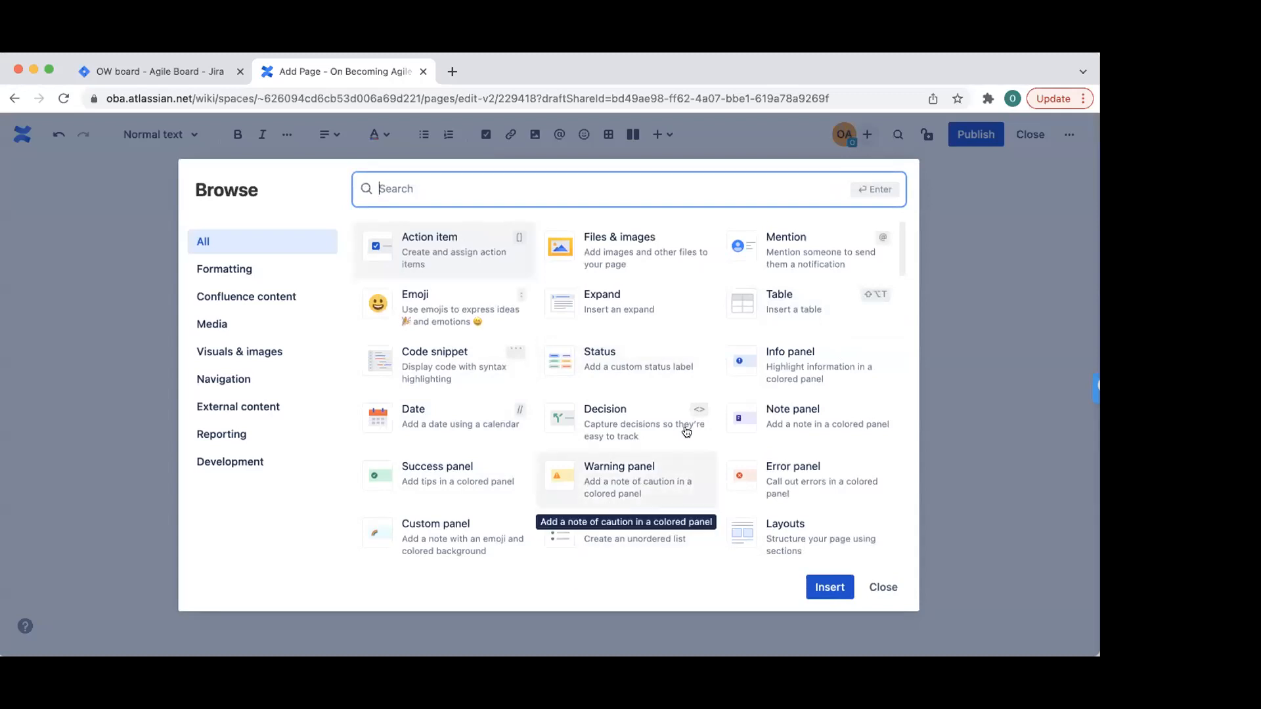
pyautogui.write('calen')
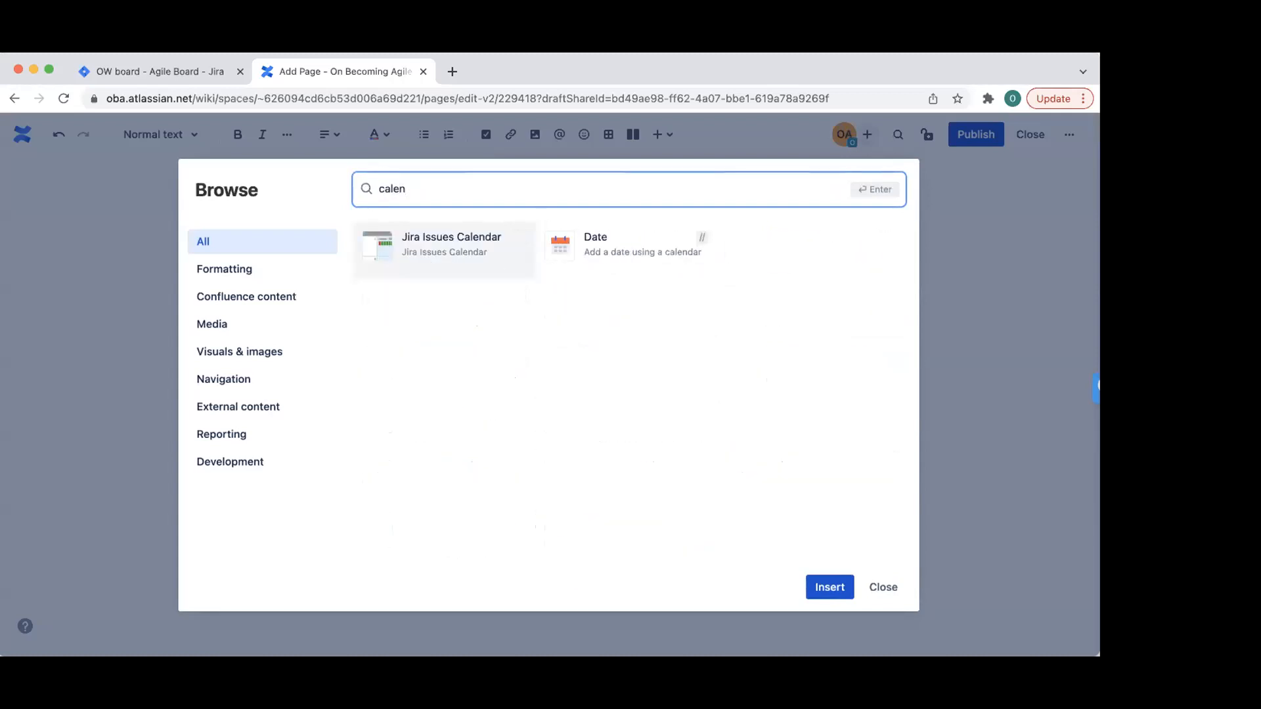
pyautogui.click(481, 250)
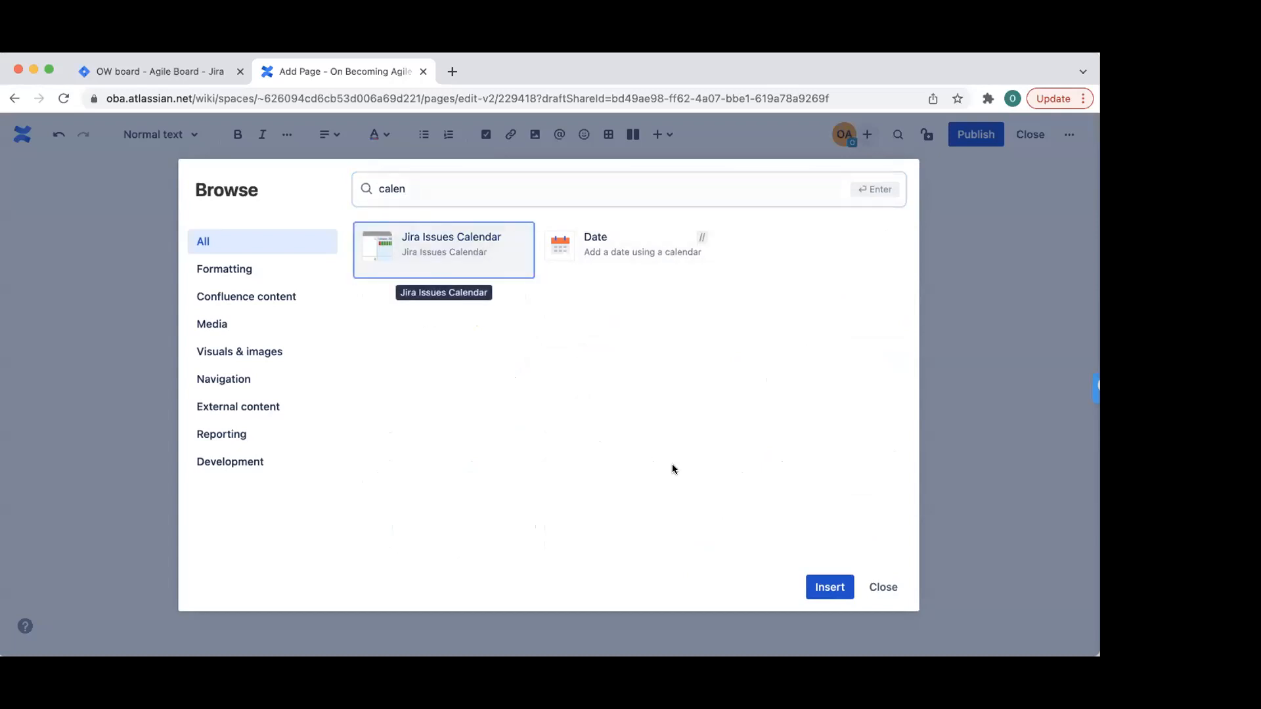
pyautogui.click(829, 586)
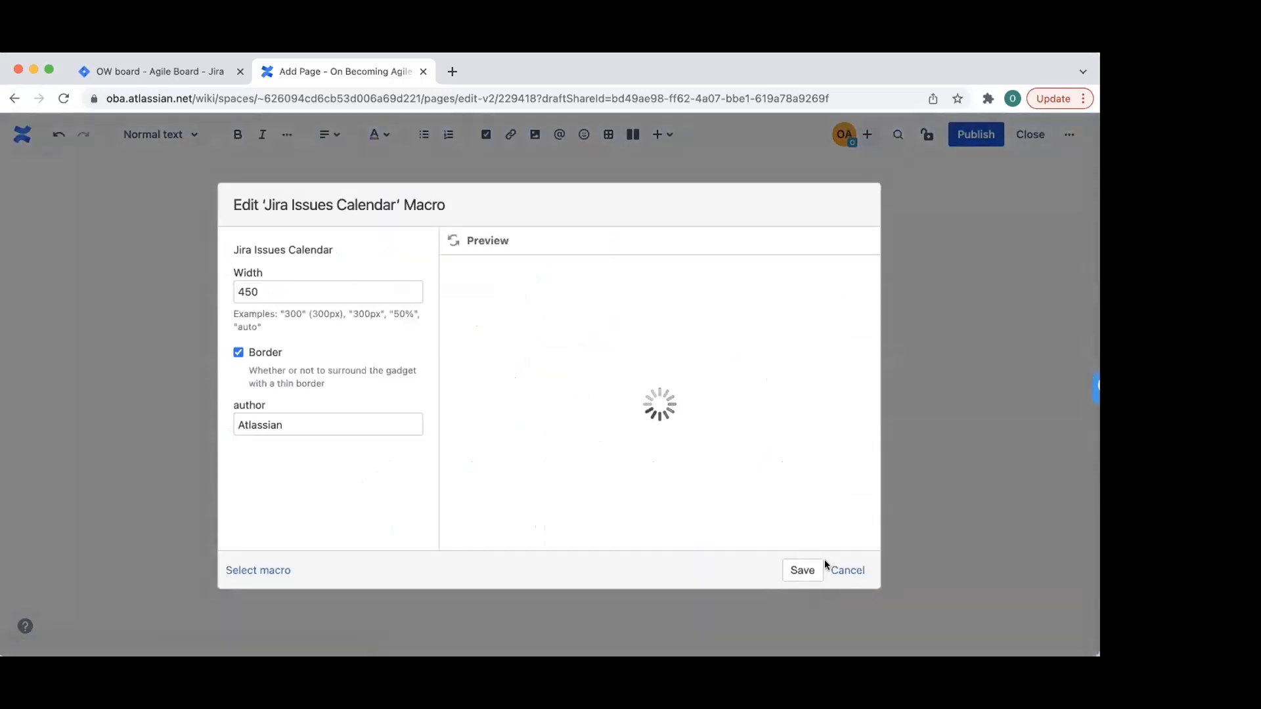
pyautogui.click(835, 566)
# - Title the page 'Team Out of Office' and publish it
pyautogui.click(360, 248)
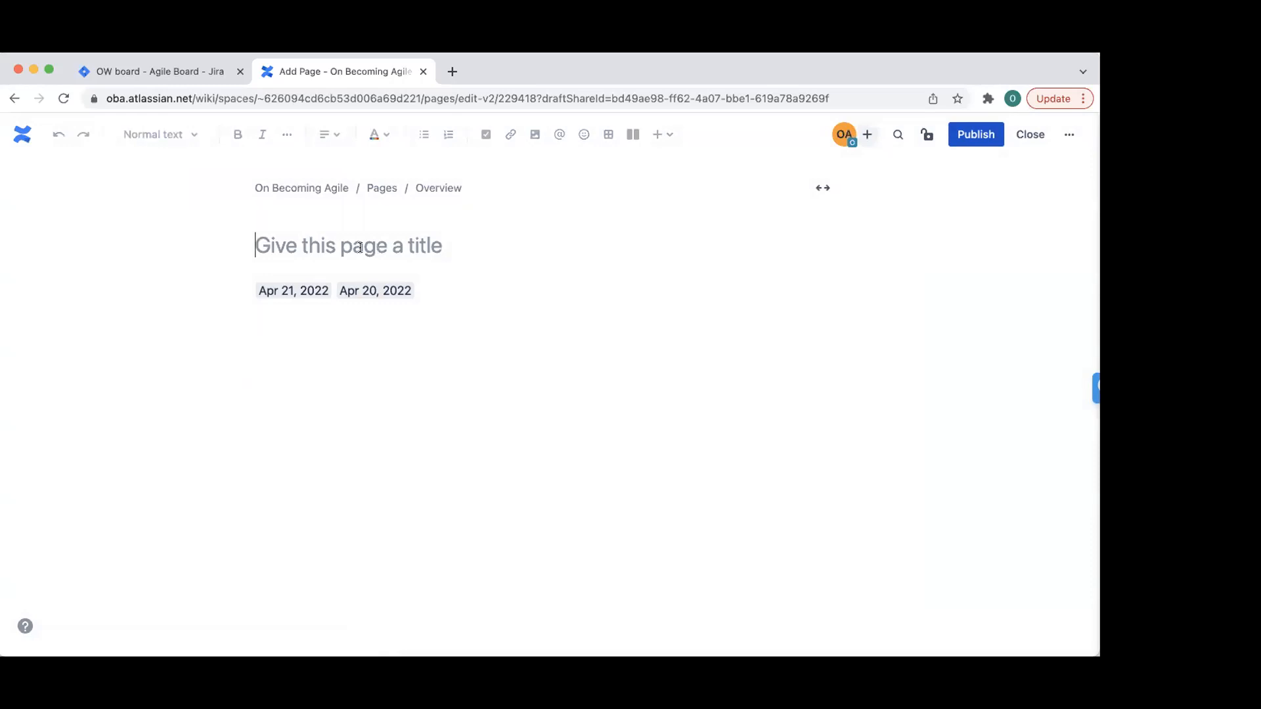
pyautogui.write('Team Out of Office')
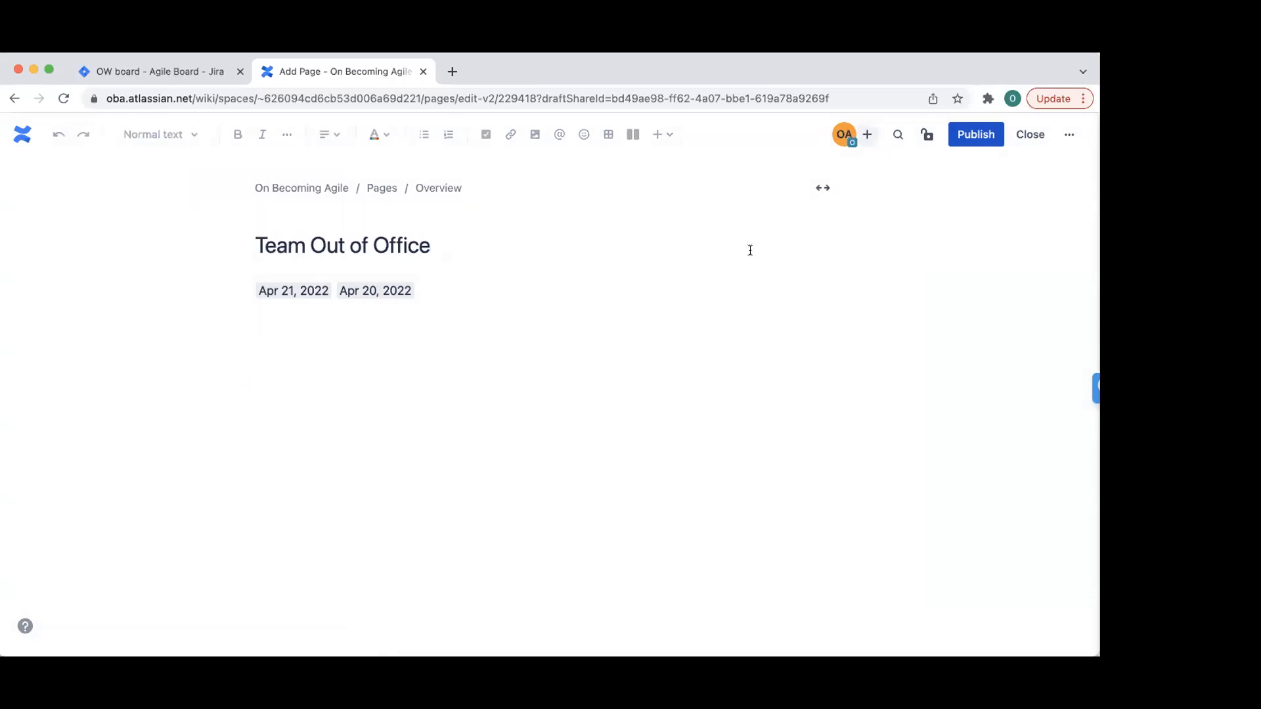
pyautogui.click(976, 134)
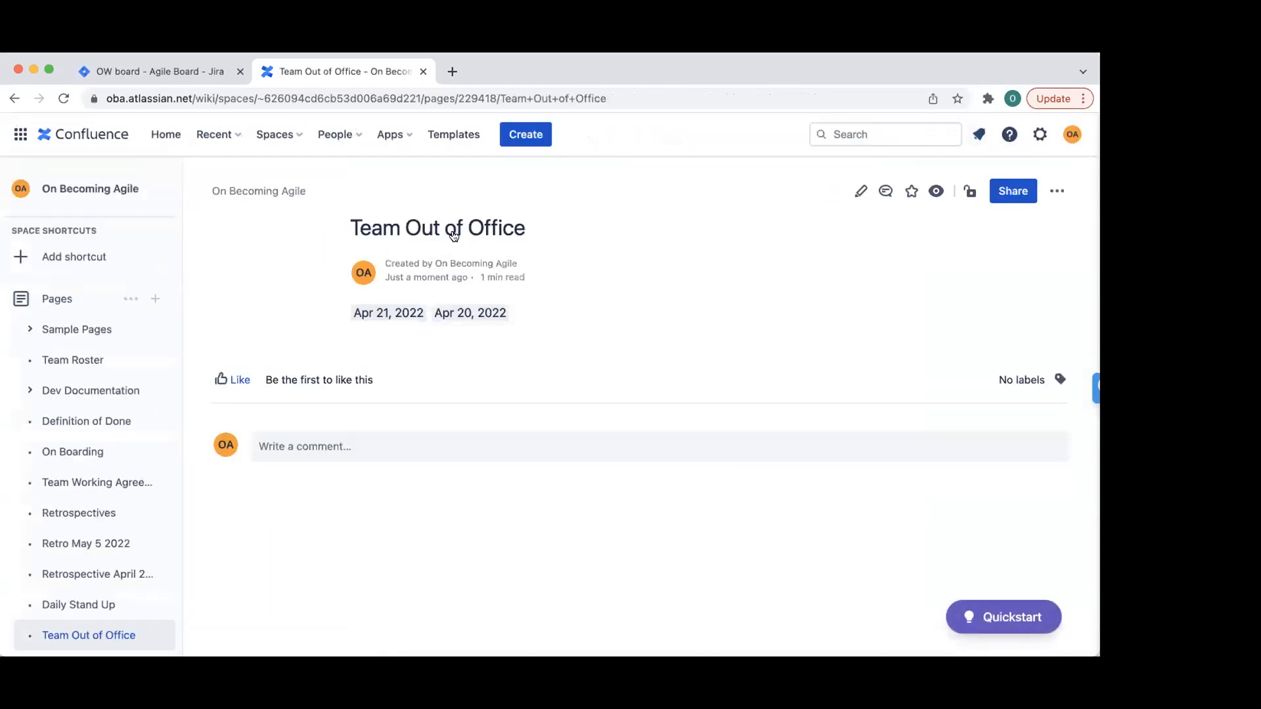
# - Edit Team Out of Office, add a layout, try a 'cale' element search, and republish
pyautogui.click(860, 193)
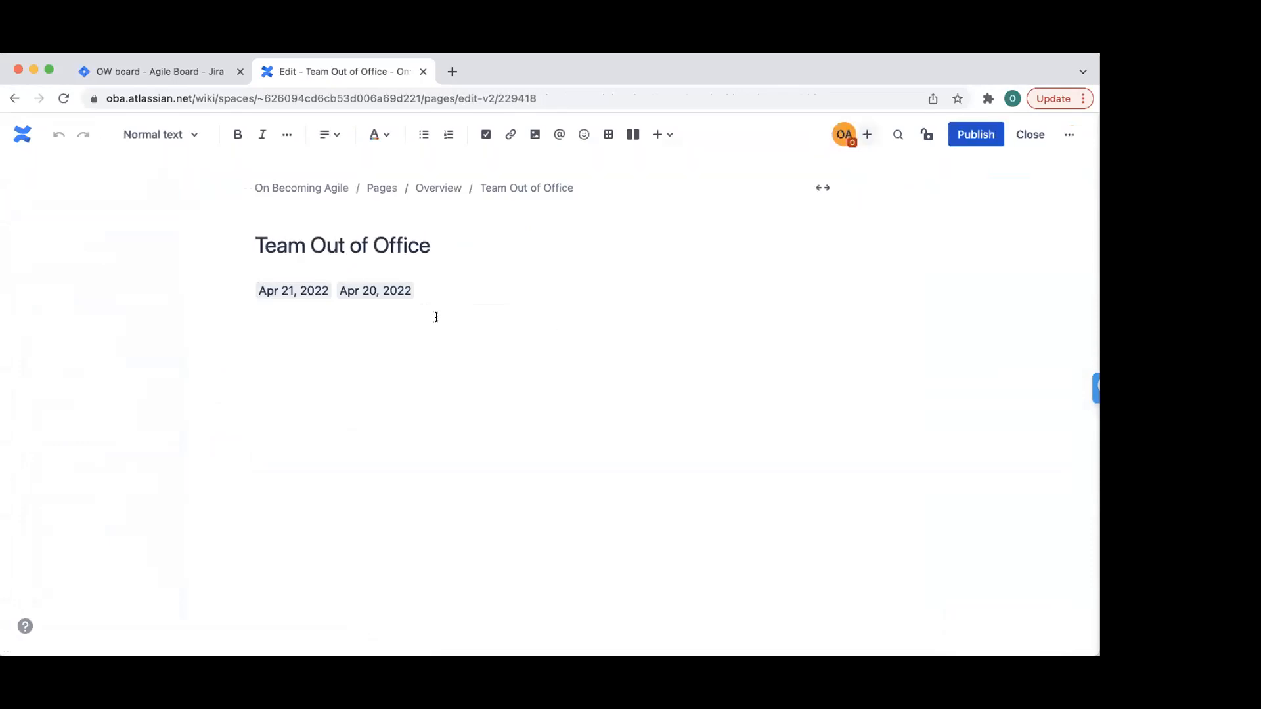
pyautogui.click(634, 136)
pyautogui.click(673, 134)
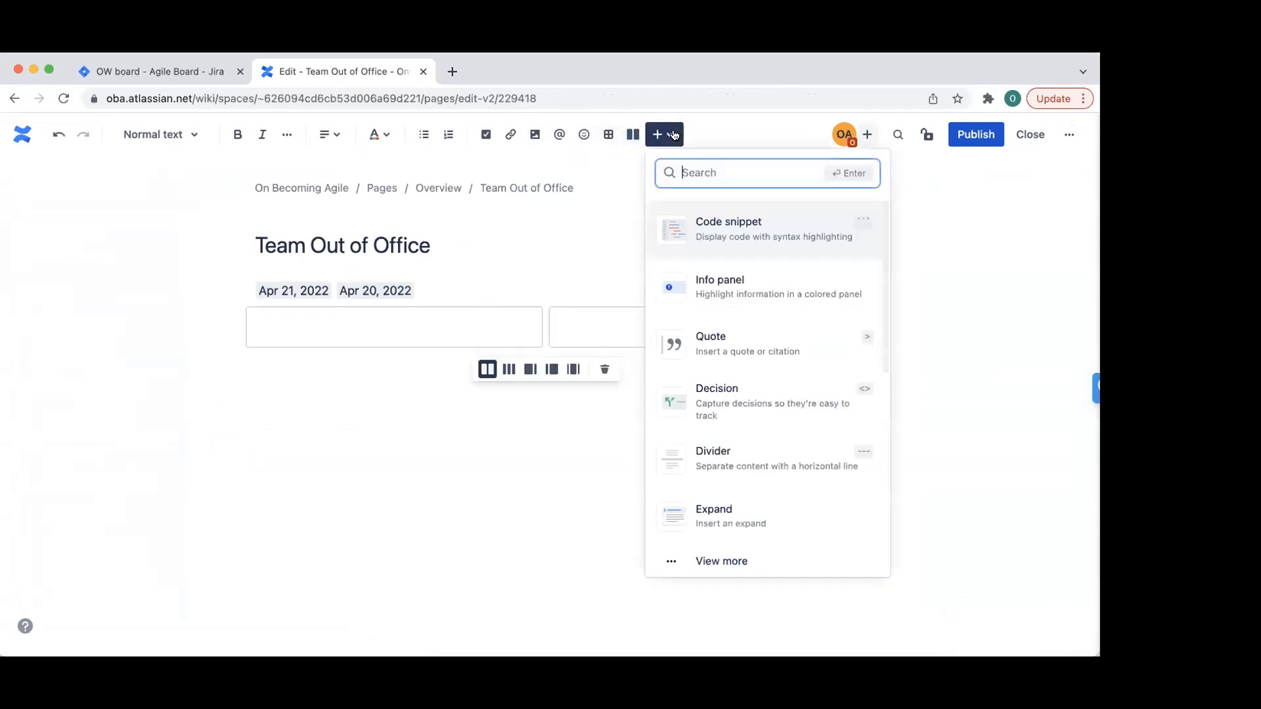
pyautogui.write('cl')
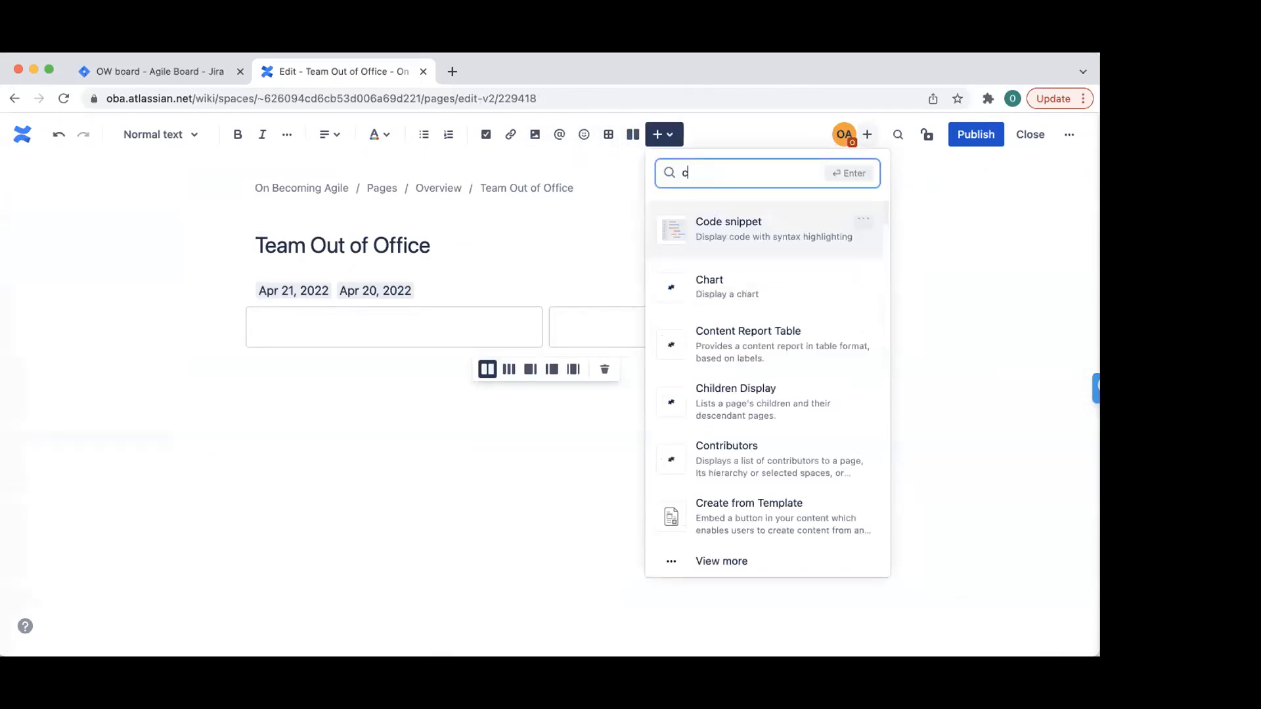
pyautogui.press('BackSpace')
pyautogui.write('ale')
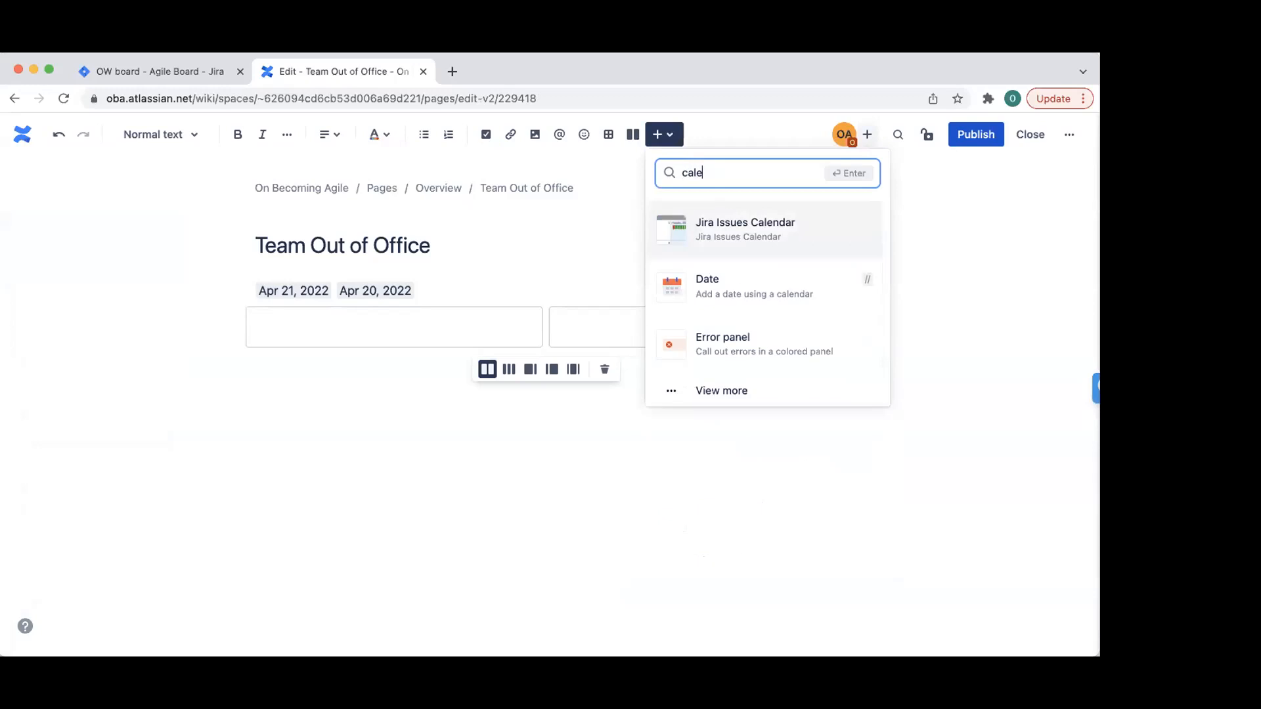
pyautogui.press('BackSpace')
pyautogui.press('BackSpace')
pyautogui.press('BackSpace')
pyautogui.press('BackSpace')
pyautogui.click(976, 135)
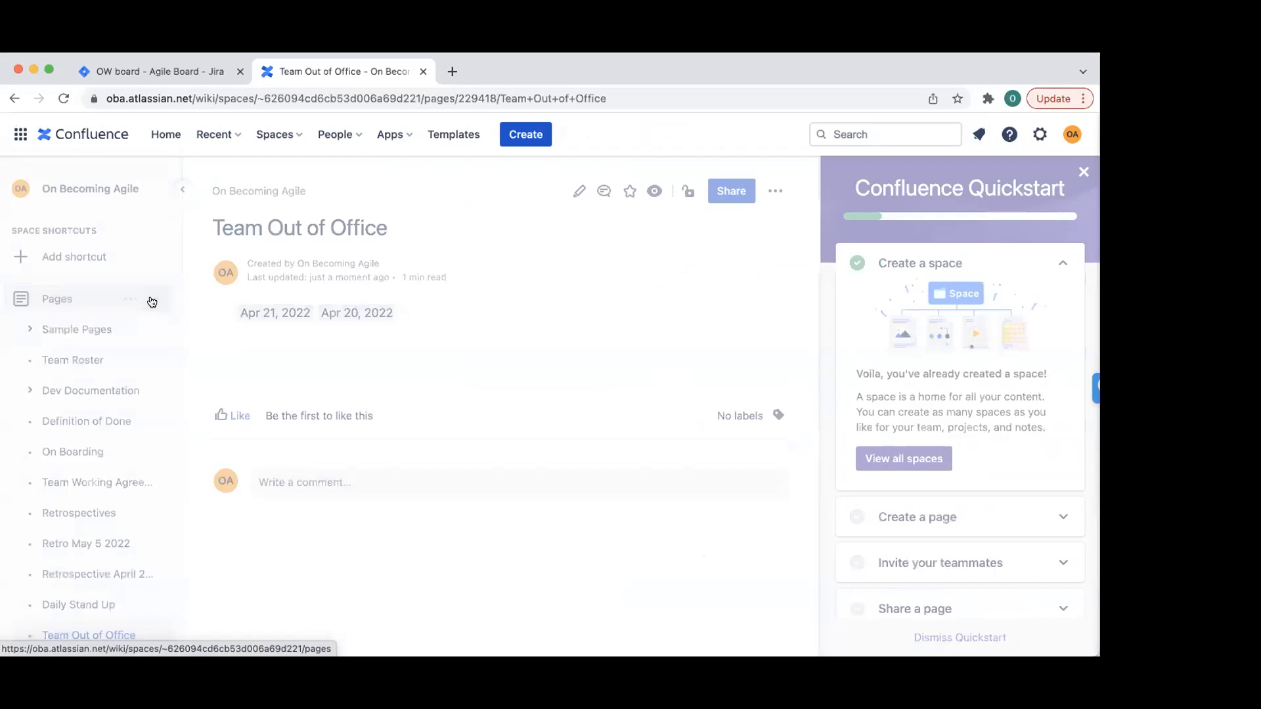
pyautogui.click(155, 299)
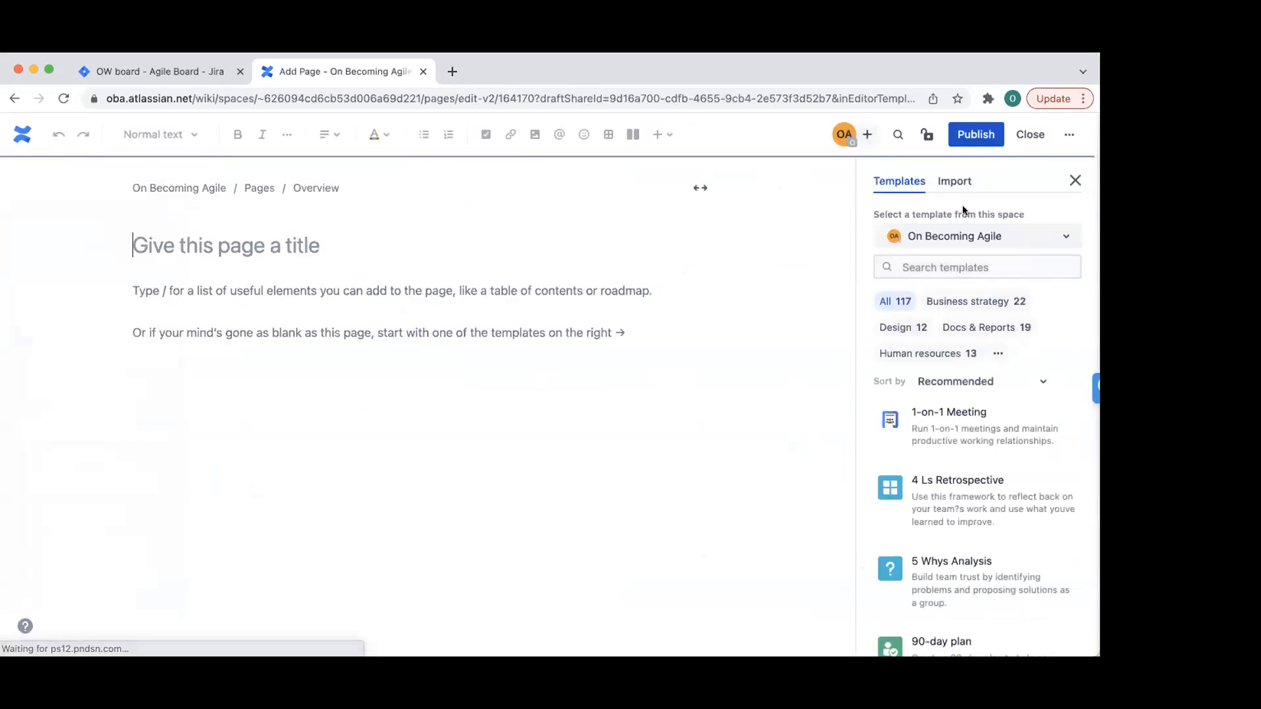
# - List templates from the On Becoming Agile space sorted alphabetically
pyautogui.click(1003, 236)
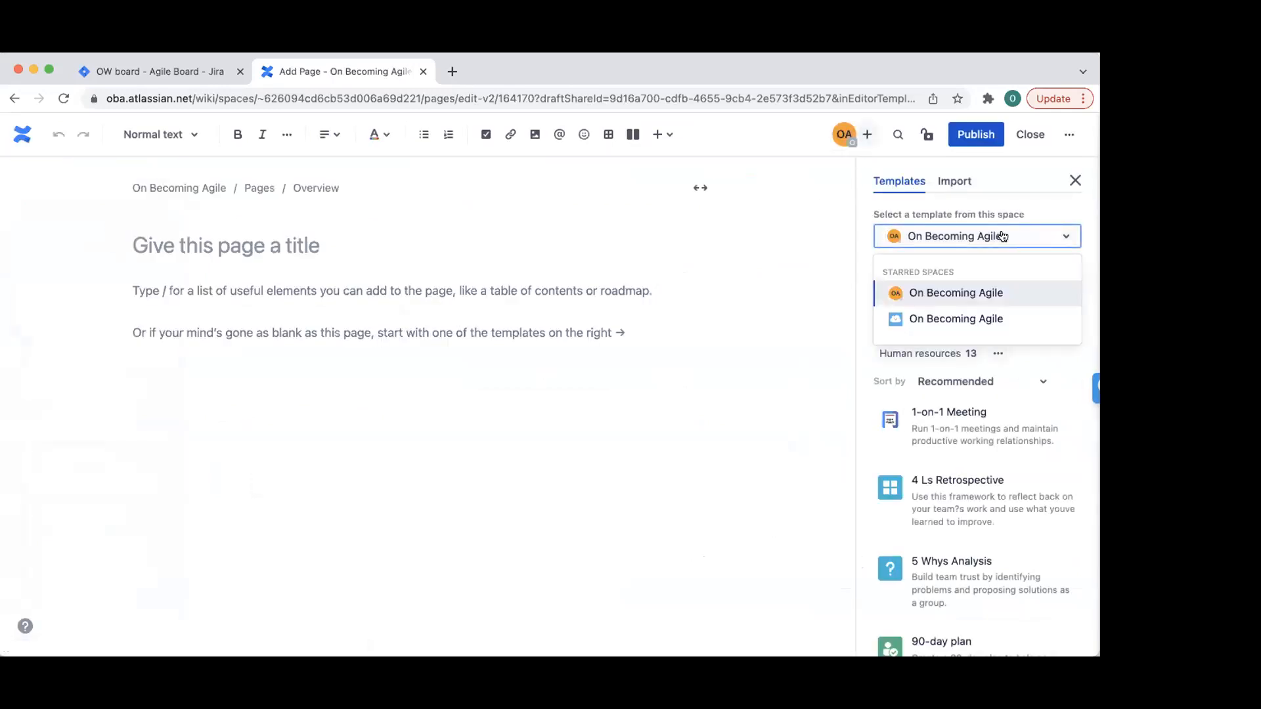
pyautogui.click(1003, 236)
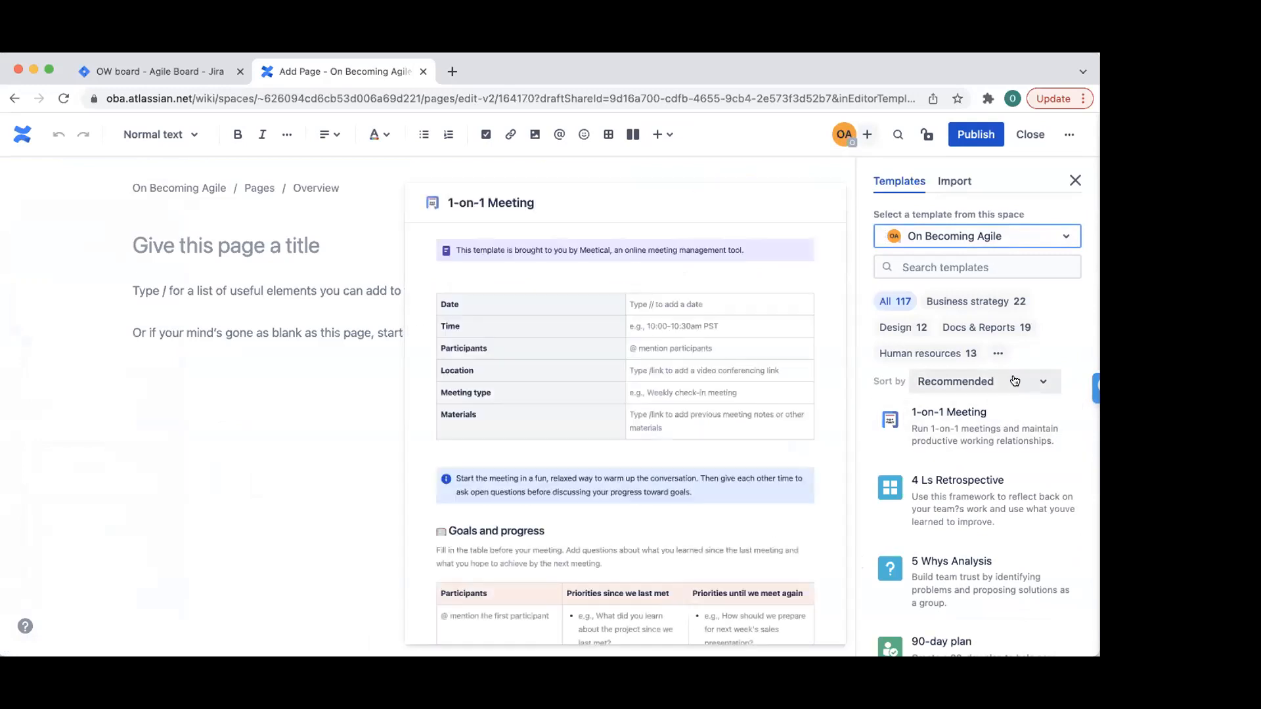
pyautogui.click(1015, 381)
pyautogui.click(964, 450)
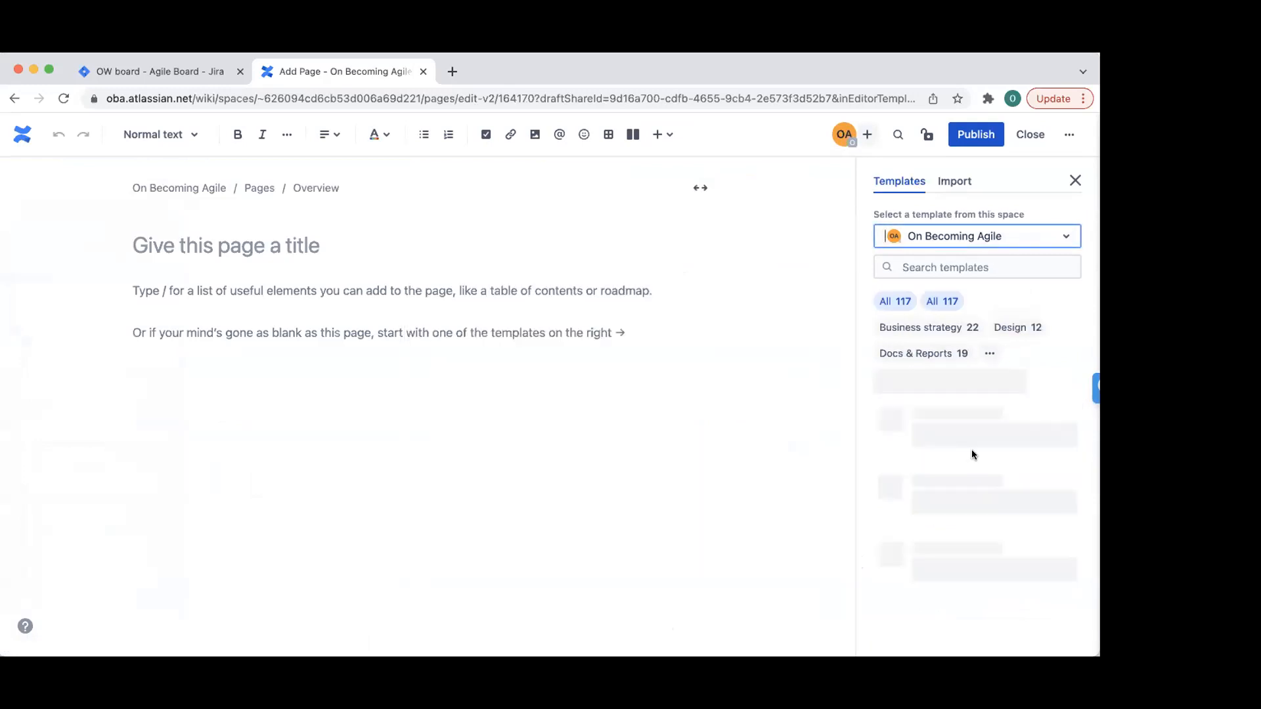
# - Apply the 1-on-1 Meeting template and review its Goals, Topics and Action items sections
pyautogui.scroll(-12, 981, 535)
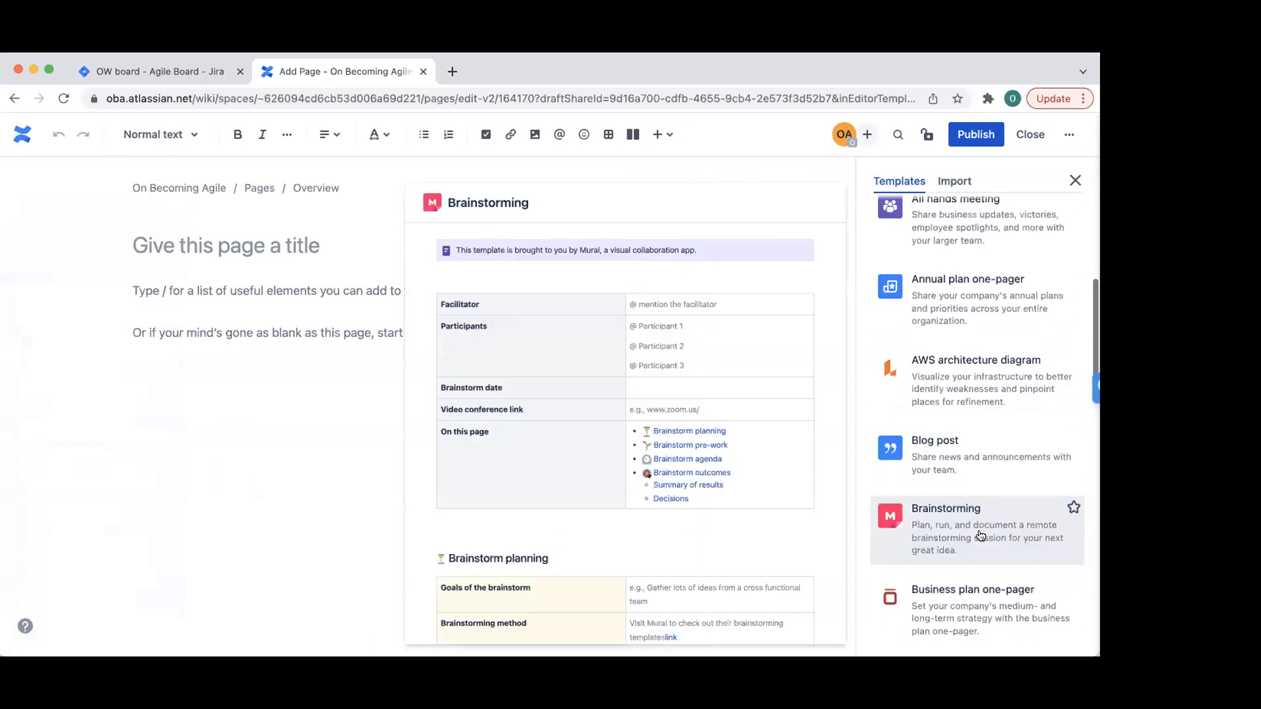
pyautogui.scroll(15, 981, 535)
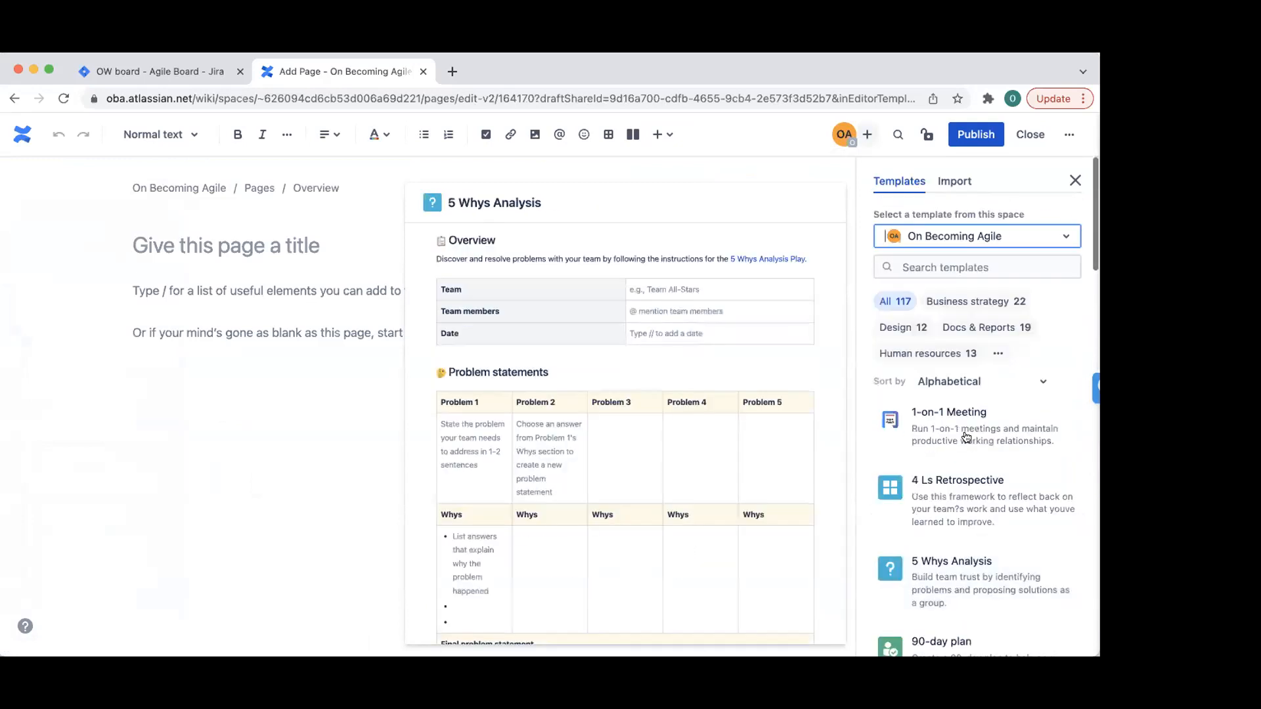
pyautogui.click(972, 431)
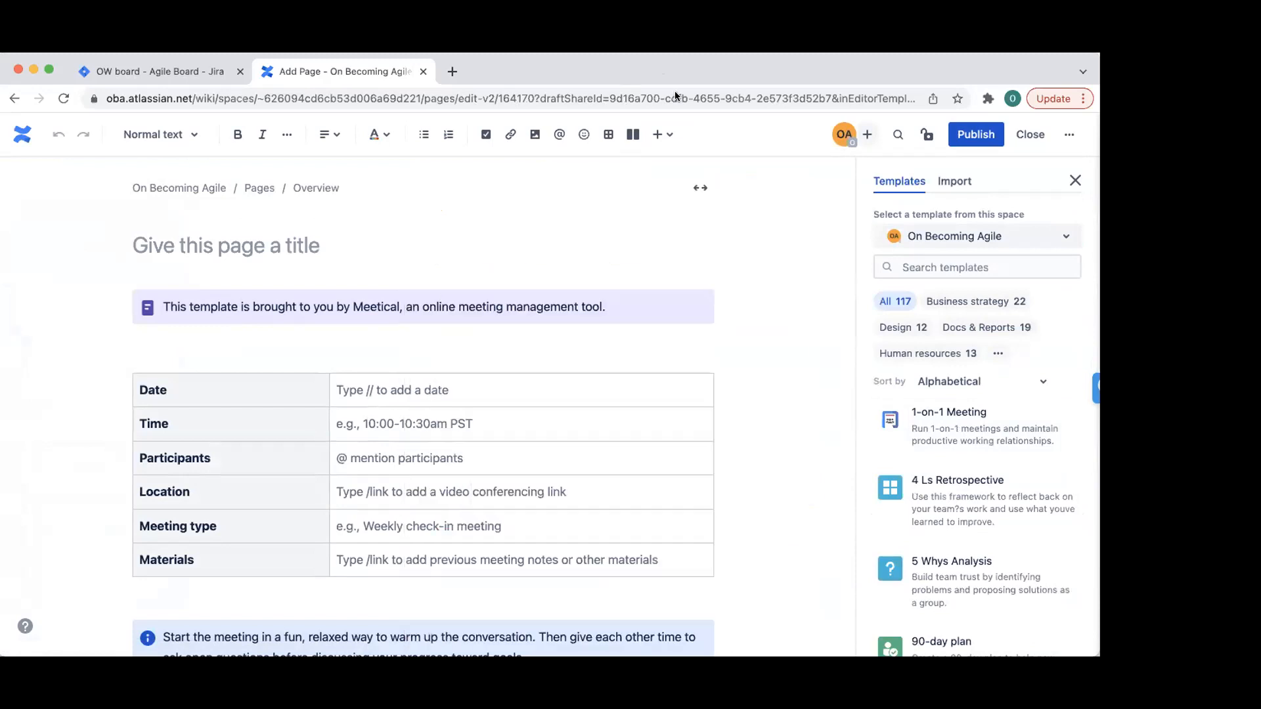
pyautogui.click(1065, 184)
pyautogui.scroll(-6, 718, 413)
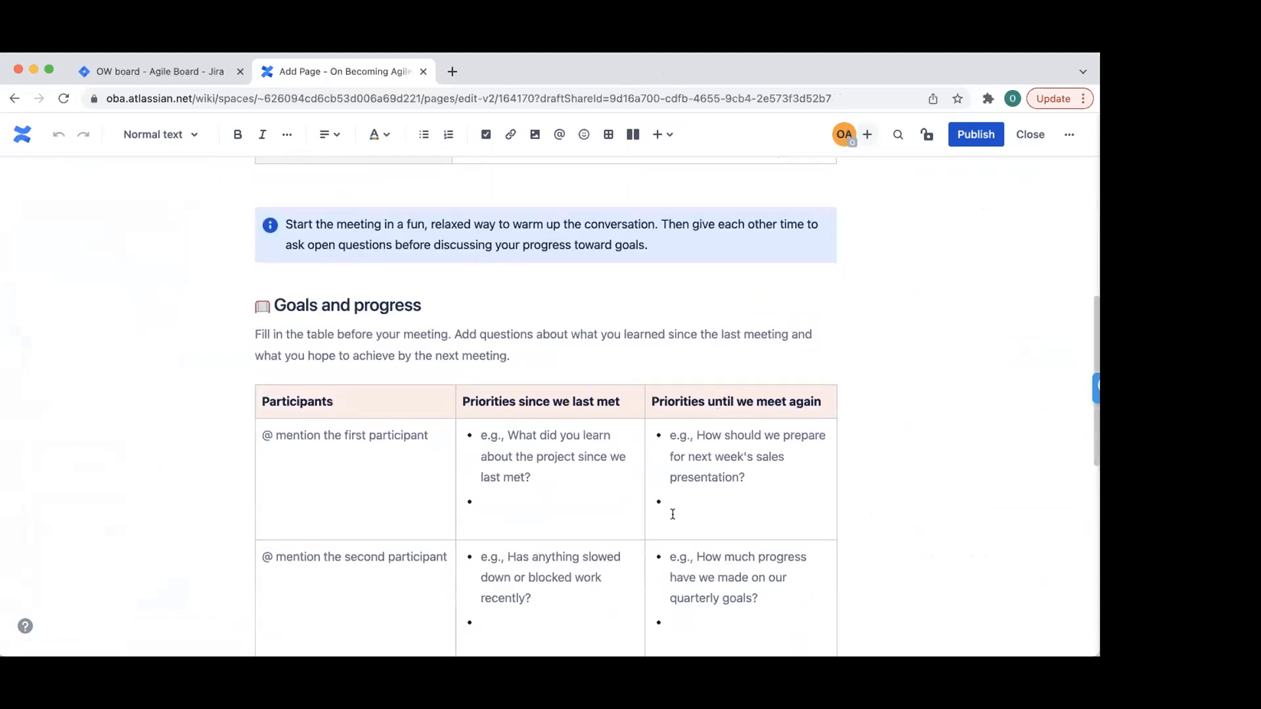
pyautogui.scroll(-3, 673, 514)
pyautogui.scroll(-8, 688, 539)
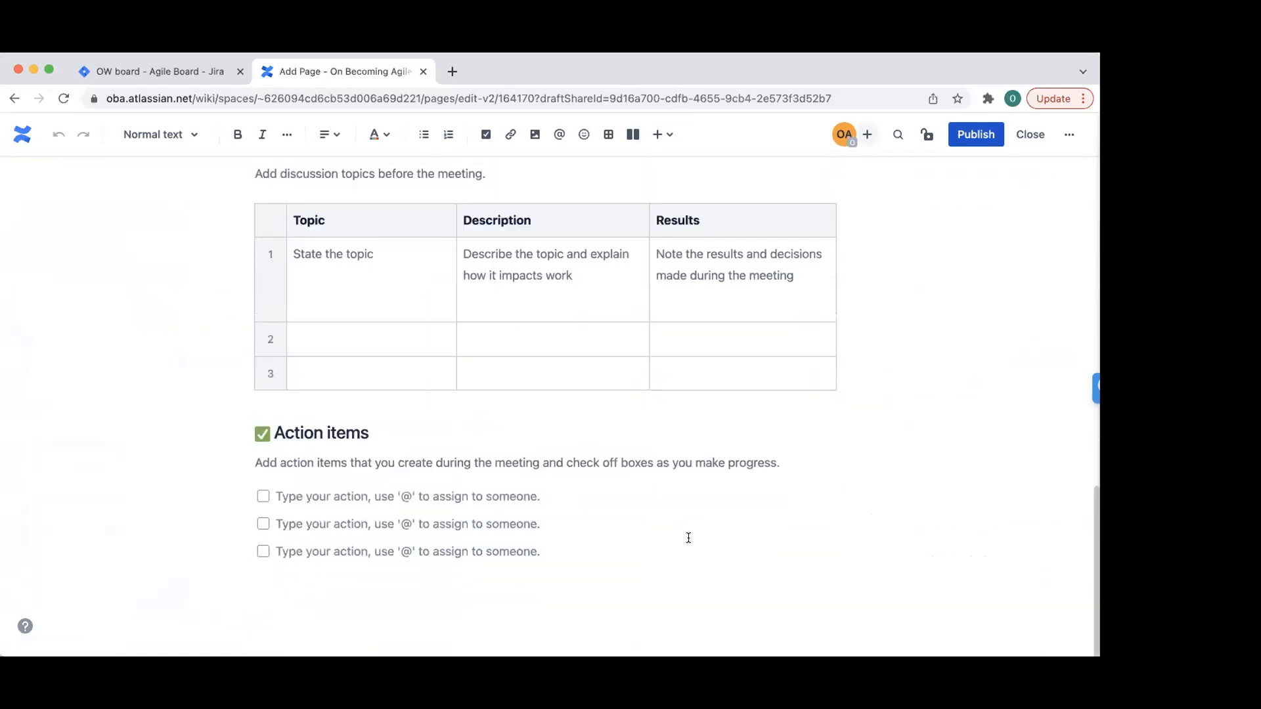
pyautogui.scroll(20, 688, 538)
# - Publish the meeting page with the title 'One on One' and close the Quickstart guide
pyautogui.click(978, 136)
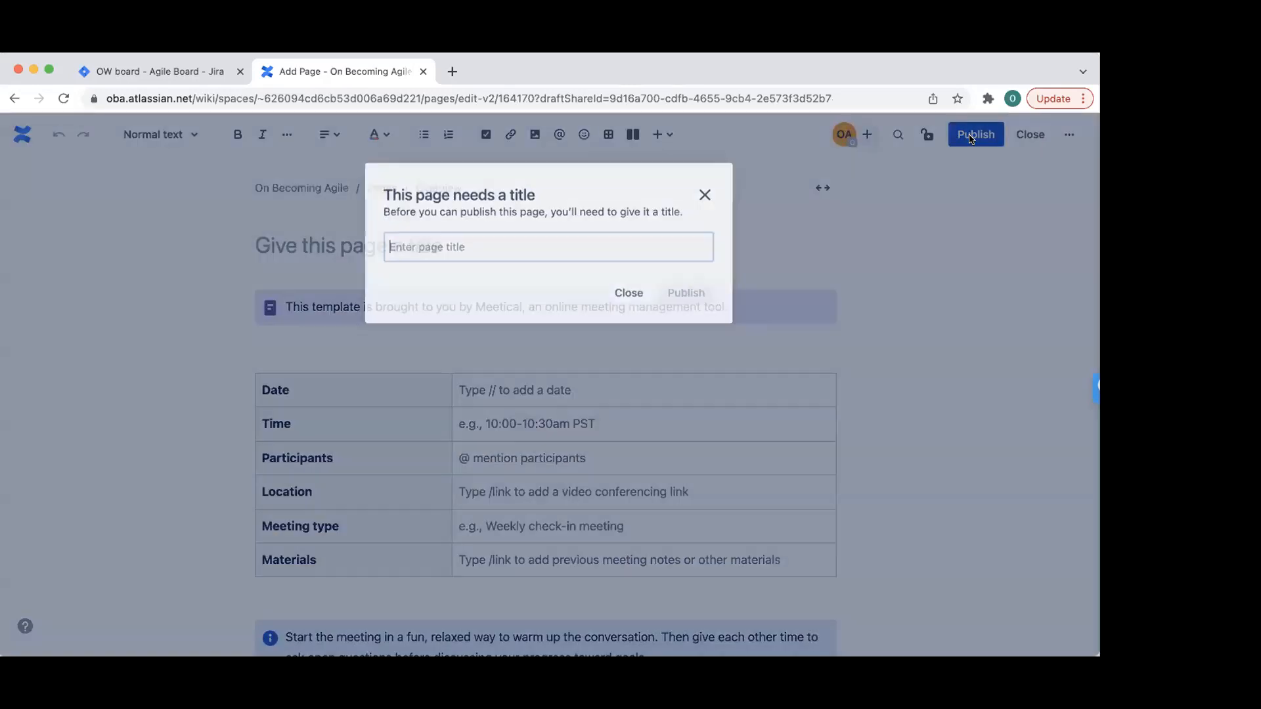
pyautogui.write('One on One')
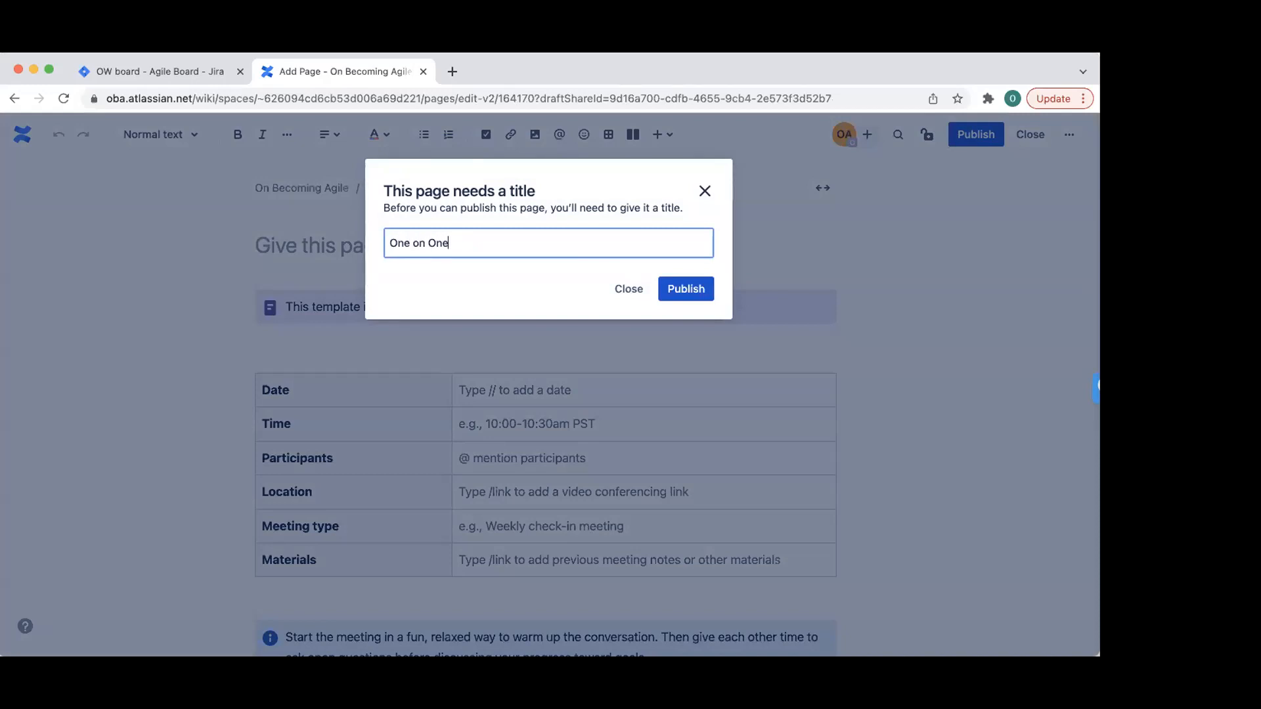
pyautogui.click(685, 290)
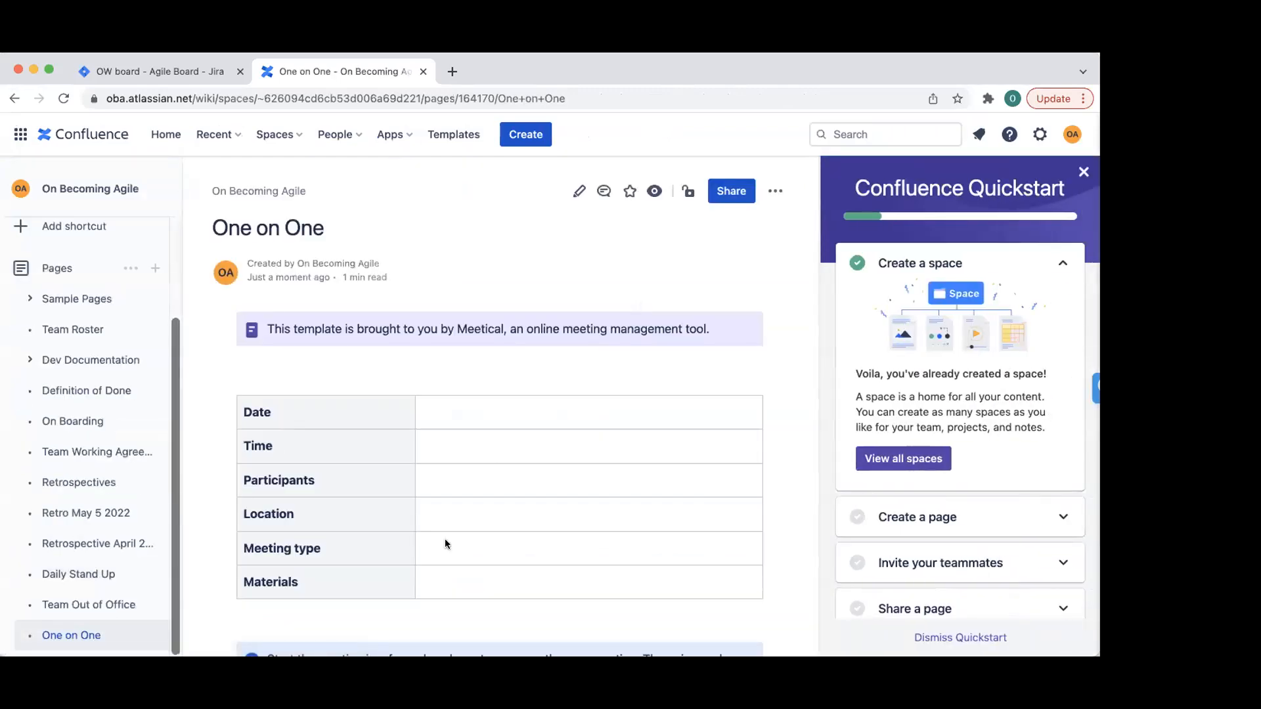
pyautogui.click(1081, 175)
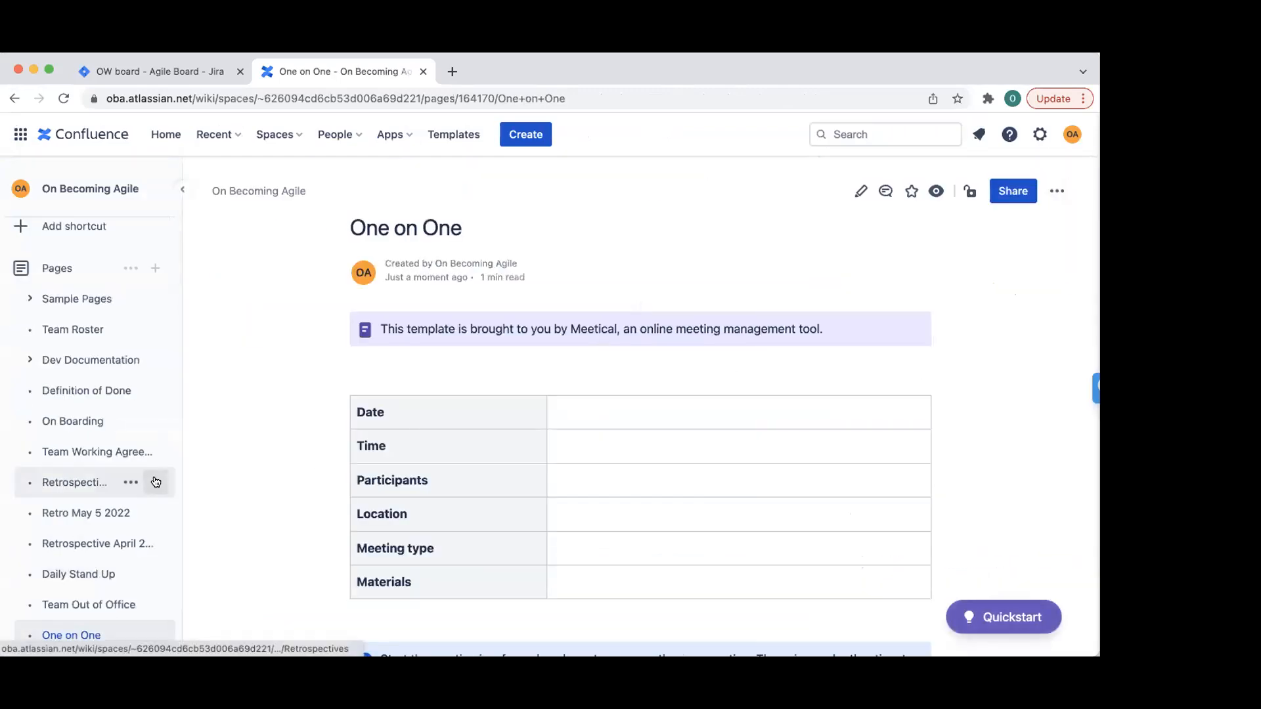
# - Create a new page in the space and scroll through the full 117-template gallery
pyautogui.click(155, 268)
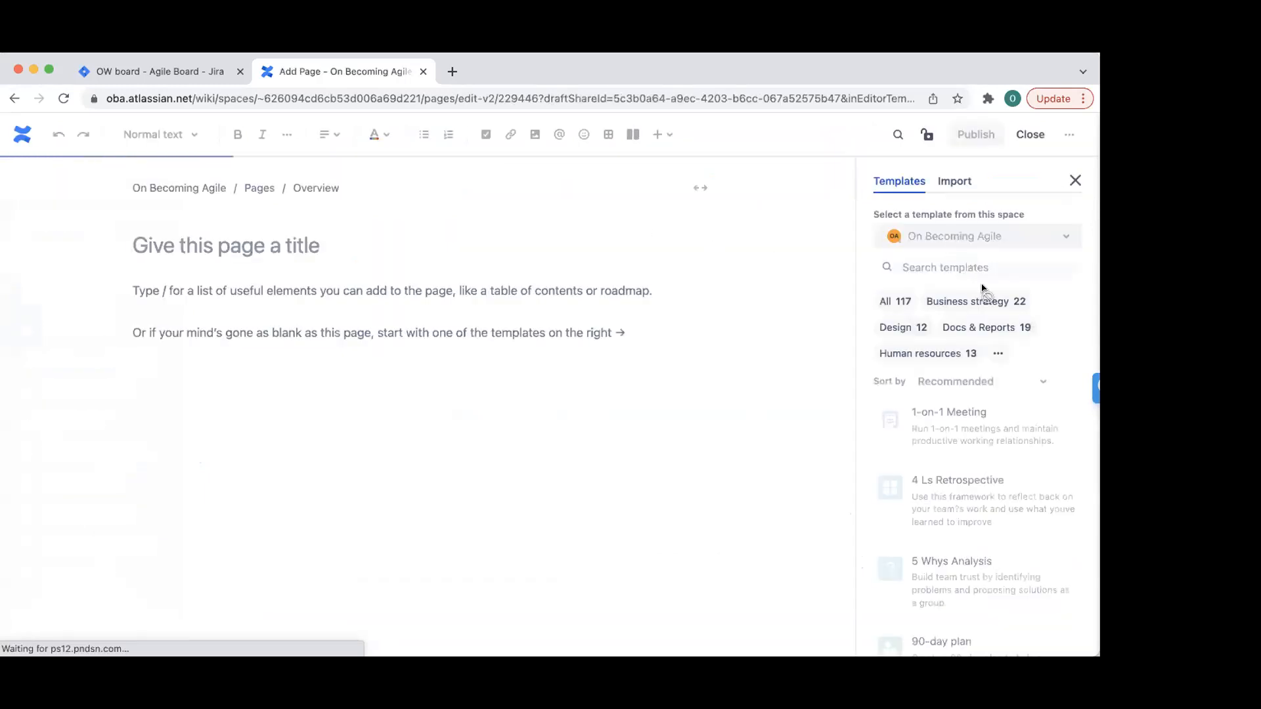
pyautogui.moveTo(1005, 433)
pyautogui.scroll(-5, 1006, 446)
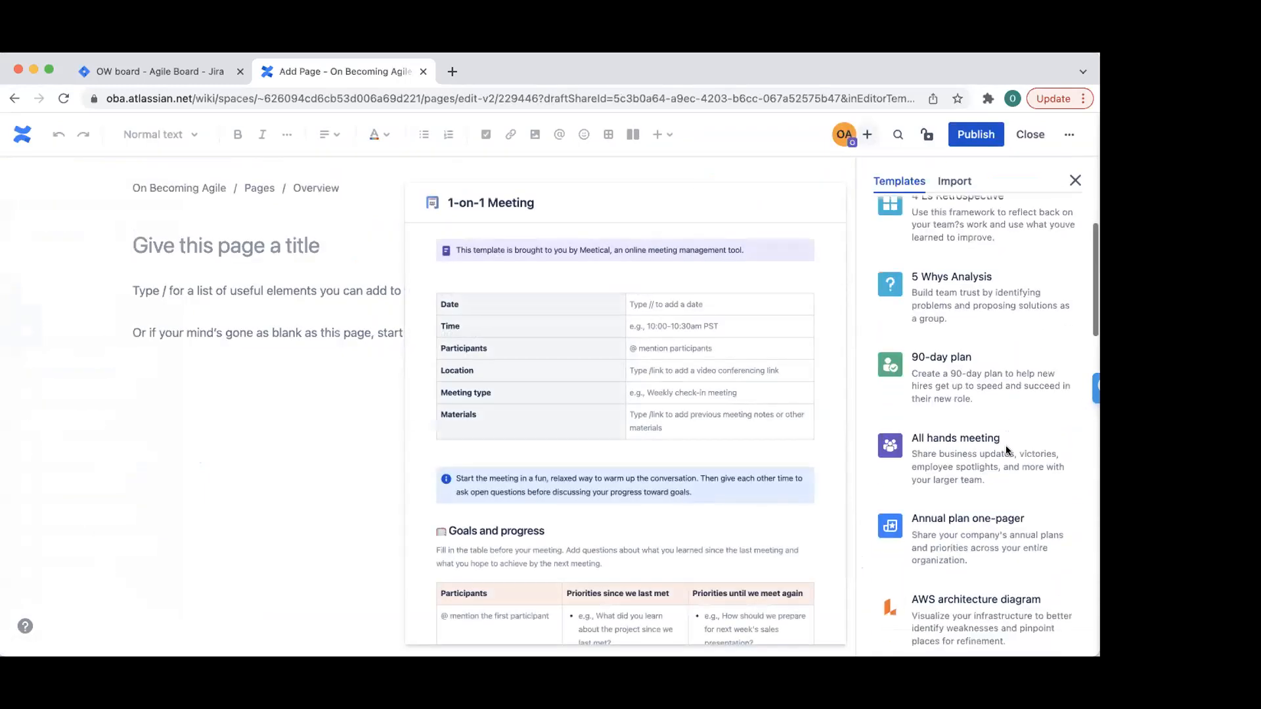
pyautogui.scroll(-6, 1006, 450)
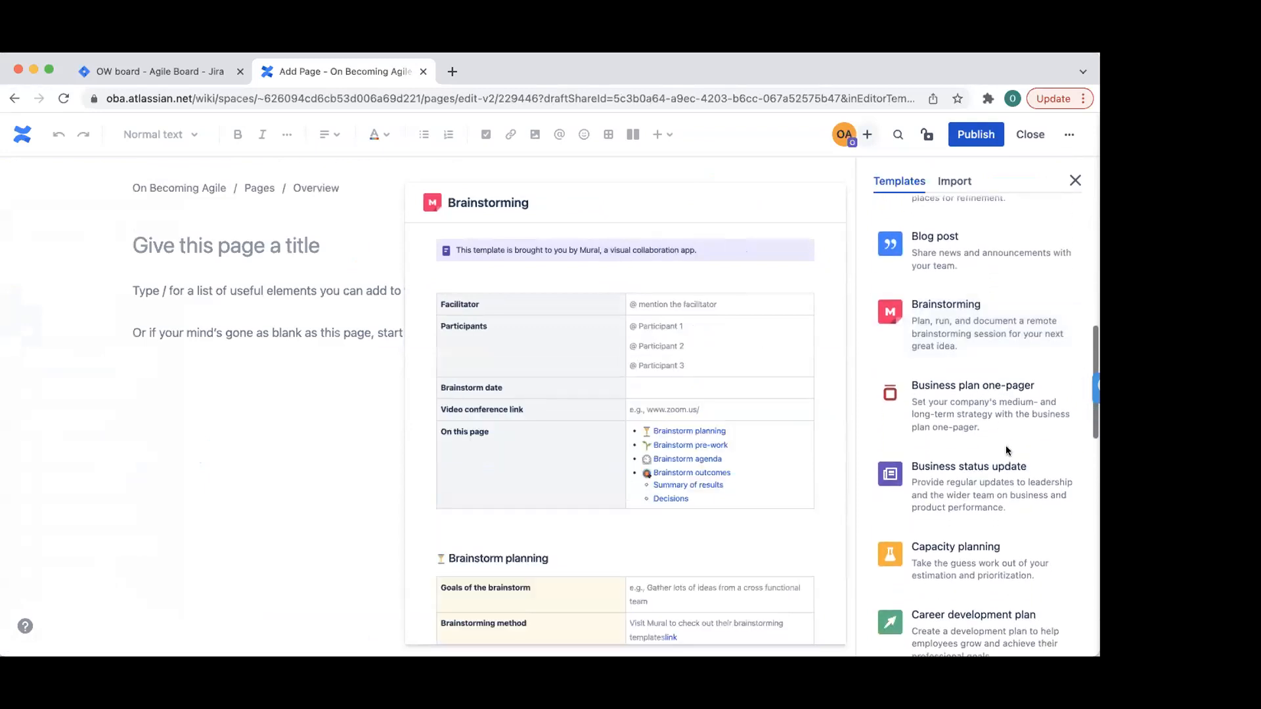
pyautogui.scroll(-5, 1006, 449)
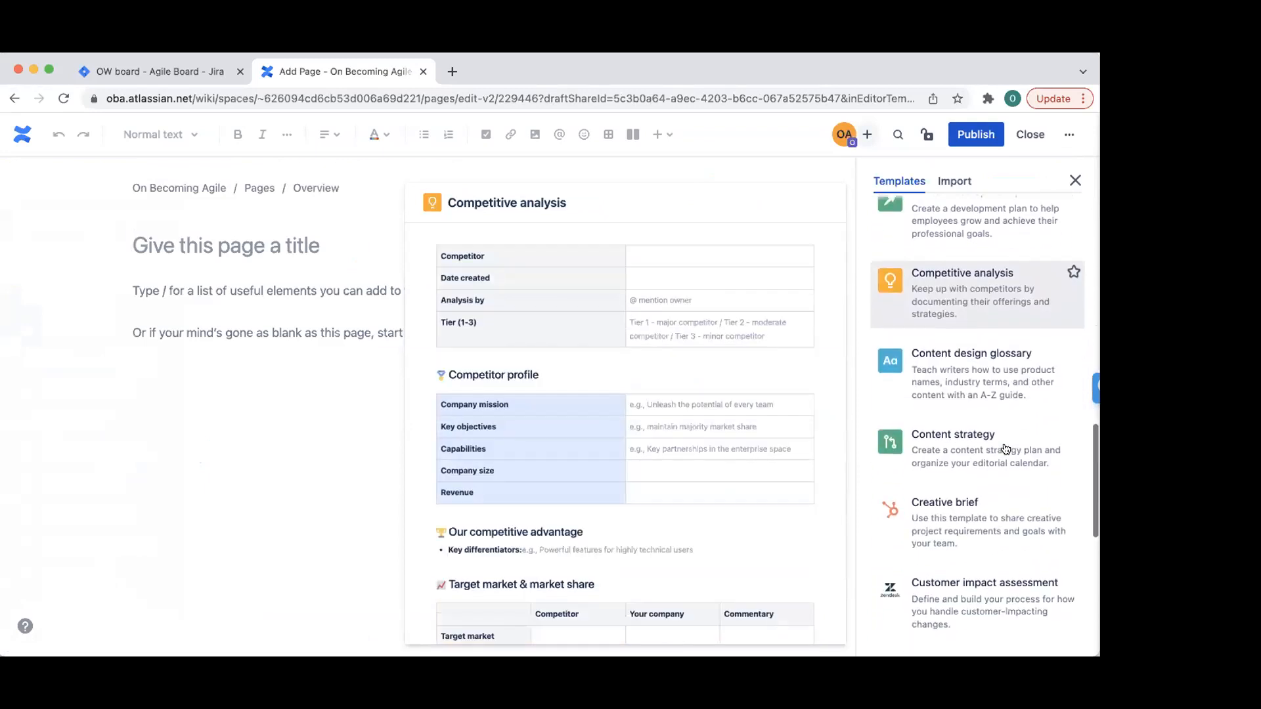
pyautogui.scroll(-5, 1007, 449)
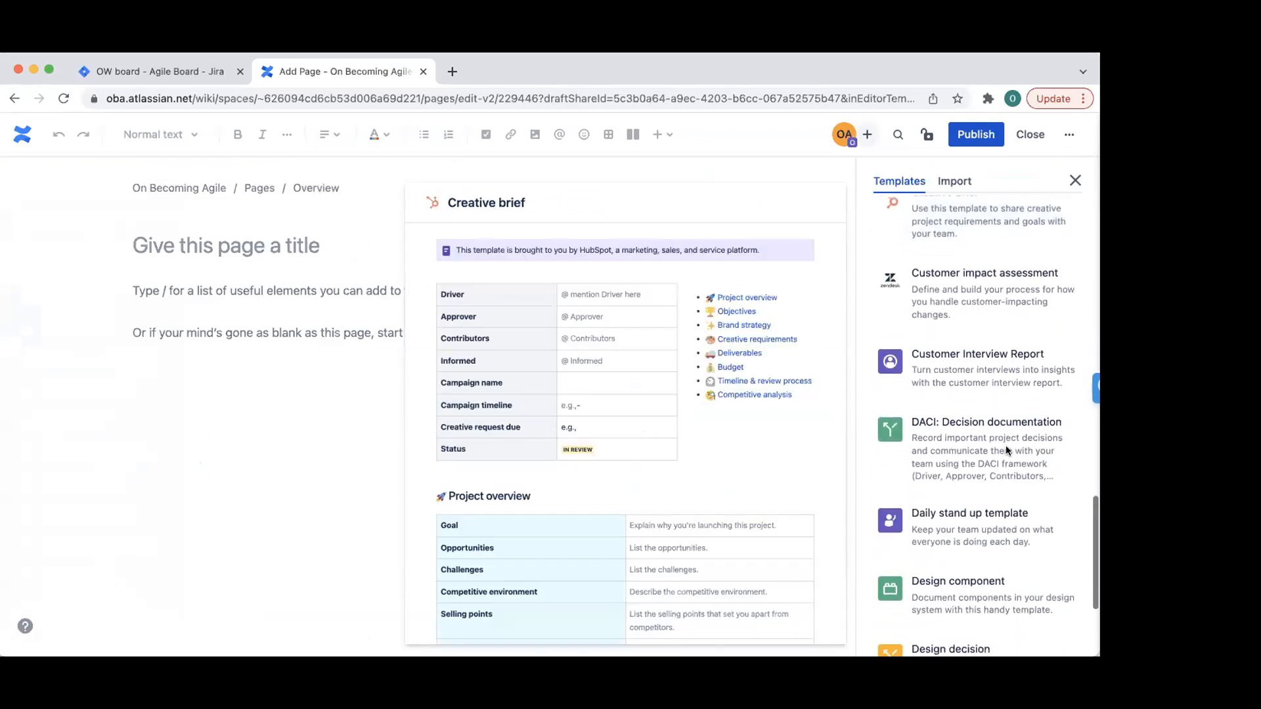
pyautogui.scroll(-5, 1006, 450)
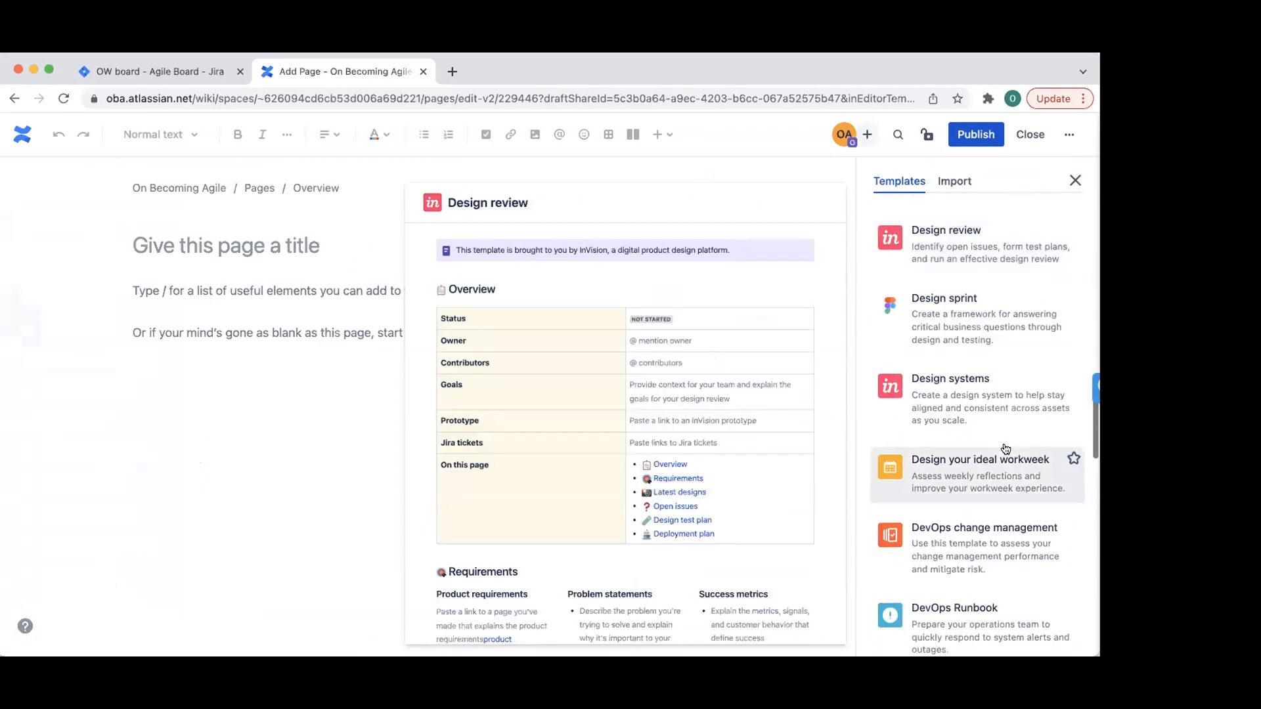
pyautogui.scroll(-5, 1006, 450)
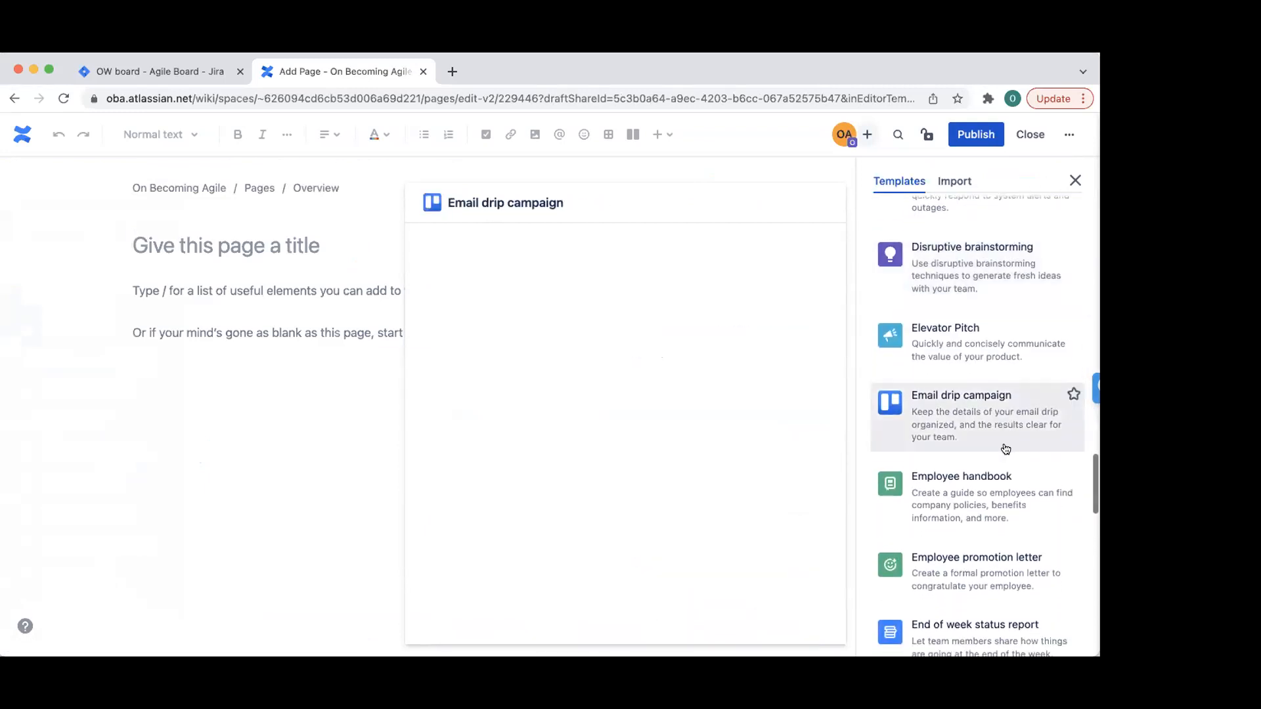
pyautogui.scroll(-5, 1006, 447)
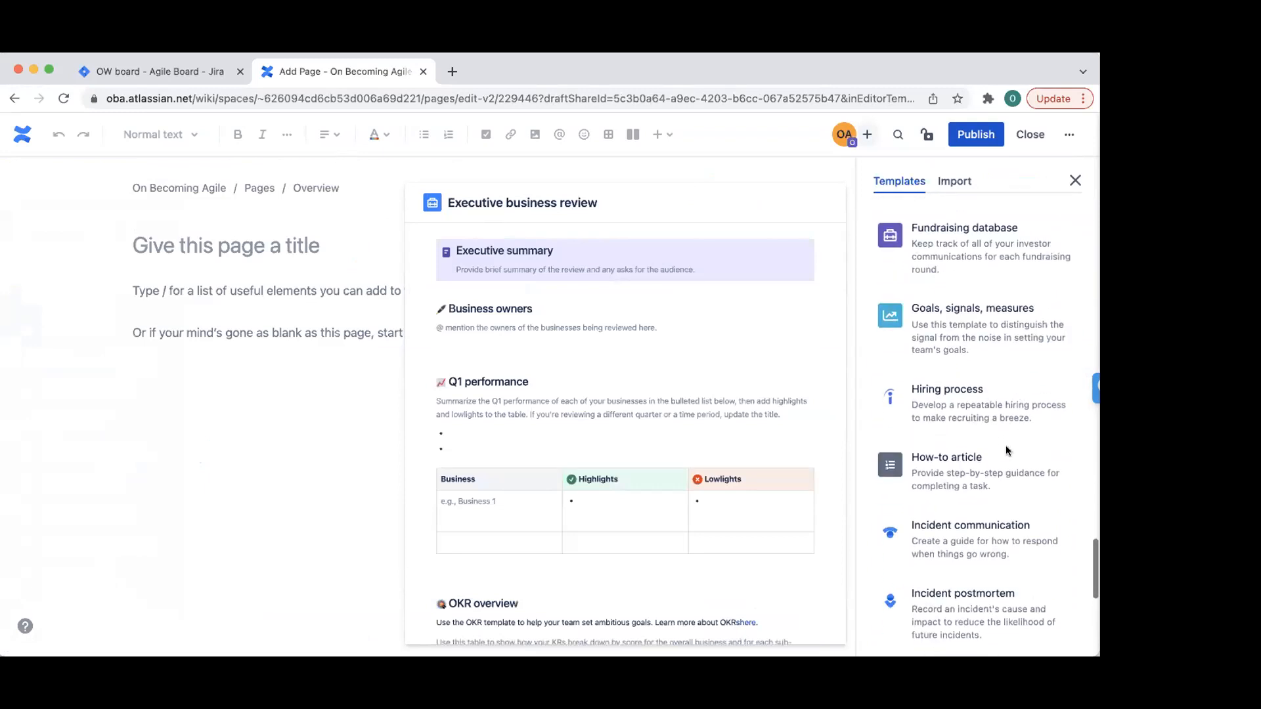
pyautogui.scroll(-5, 1007, 449)
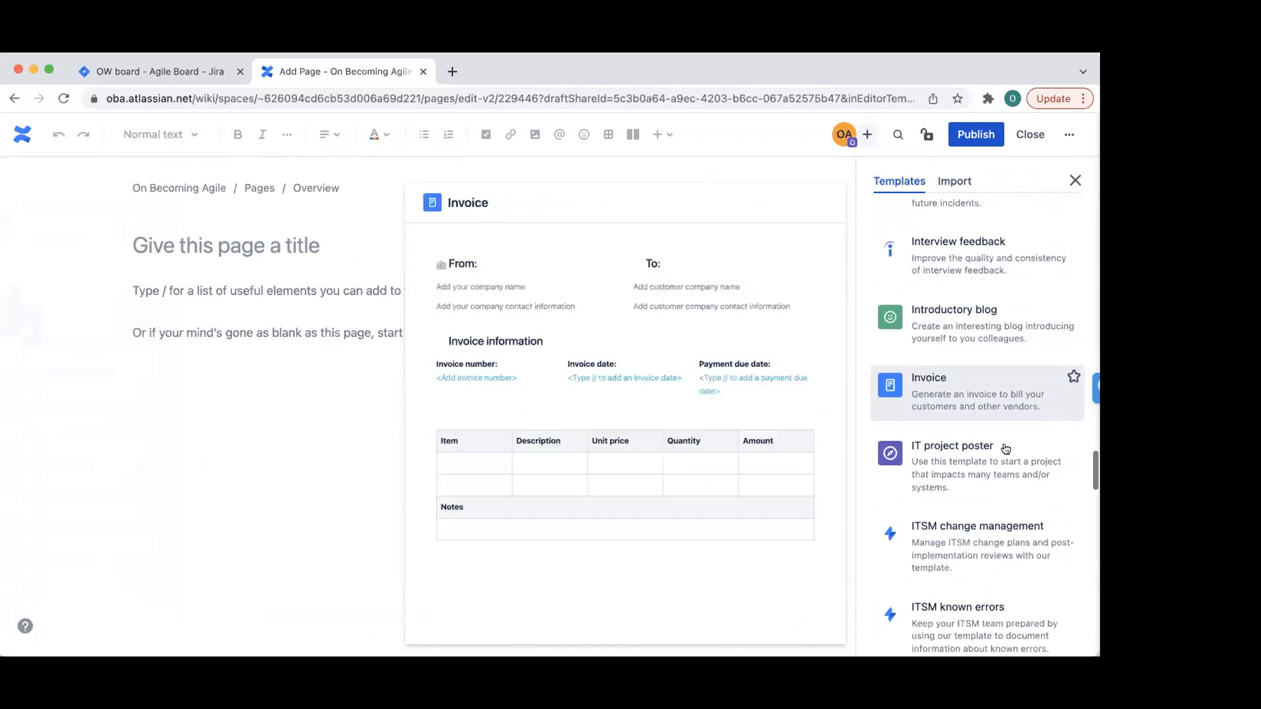
pyautogui.scroll(-5, 1006, 449)
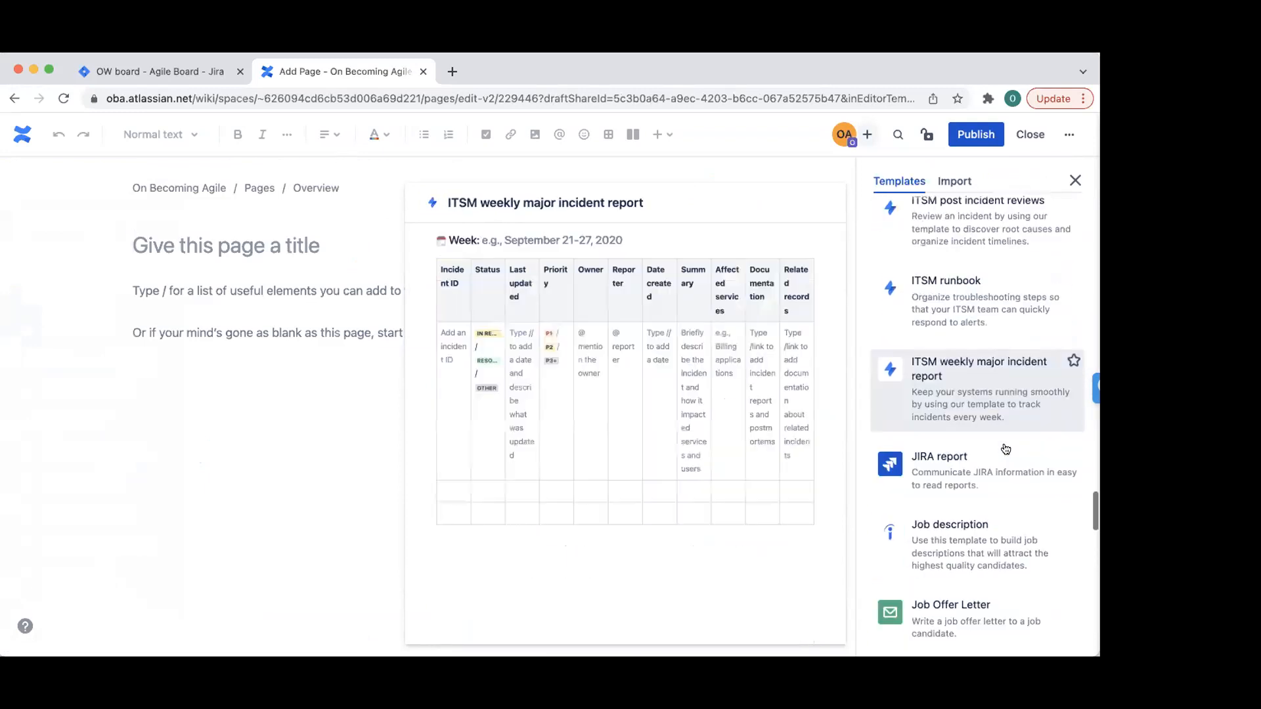
pyautogui.scroll(-5, 1006, 450)
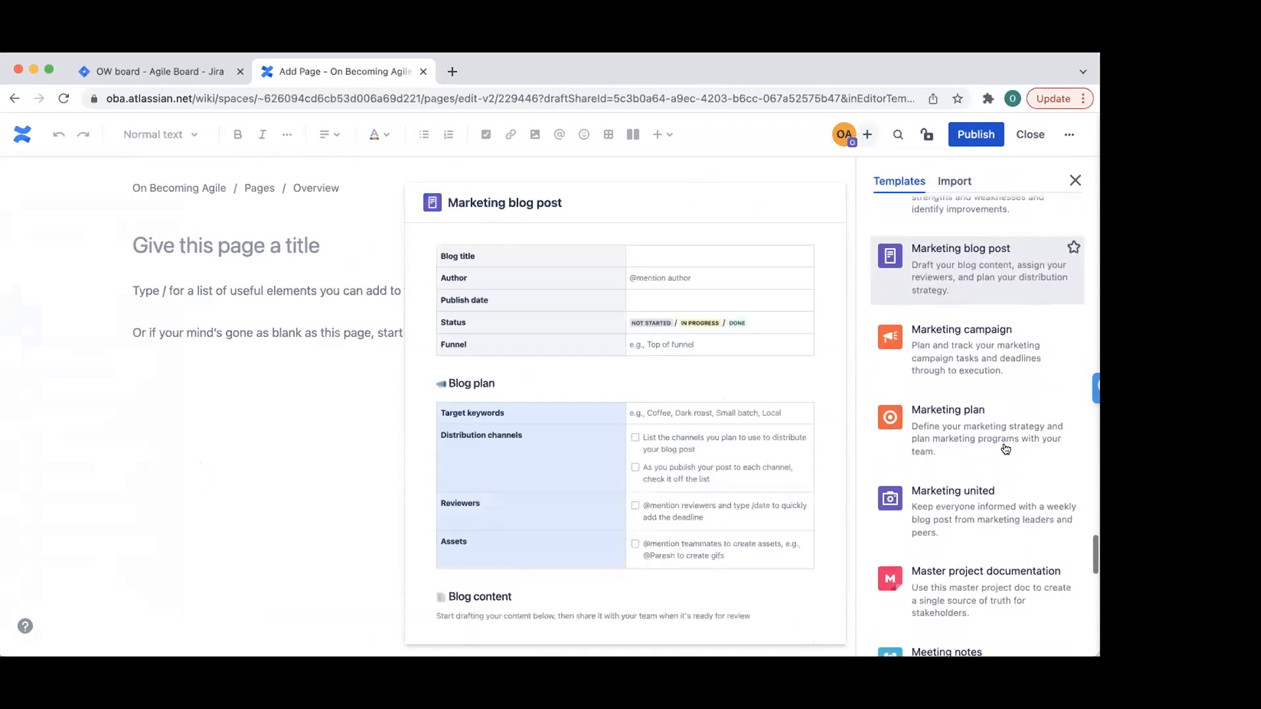
pyautogui.scroll(-5, 1006, 449)
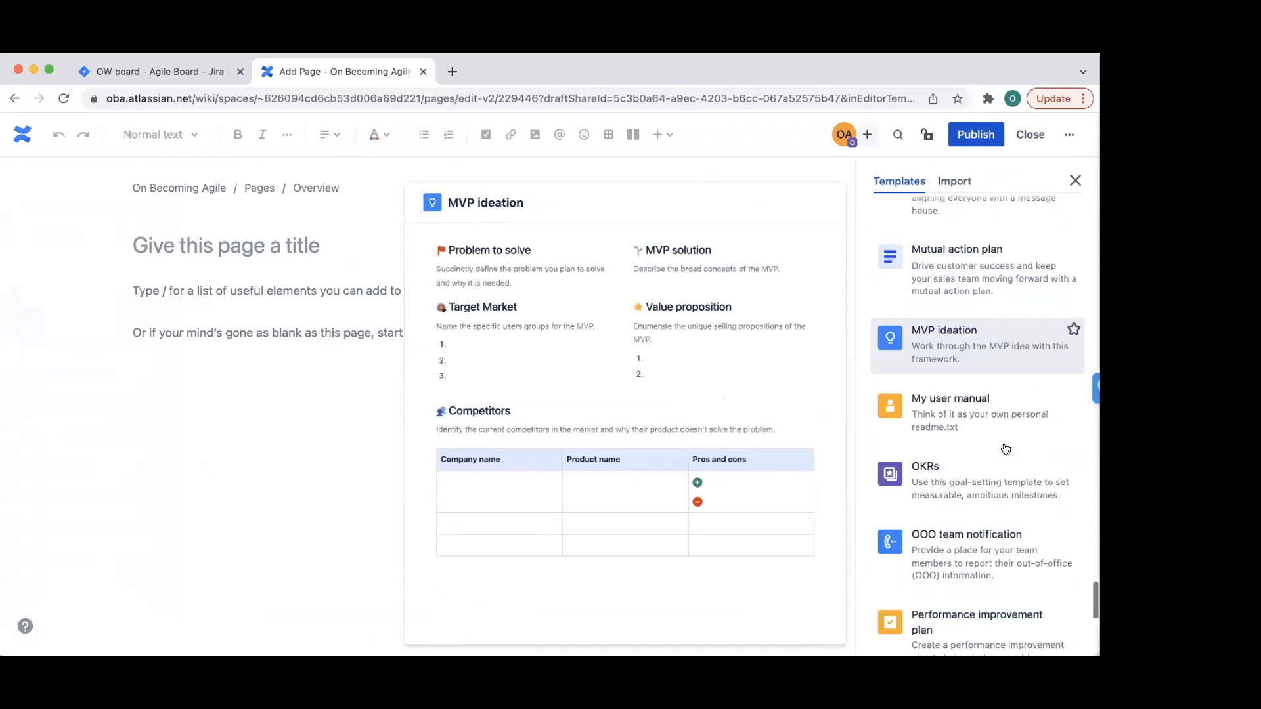
pyautogui.scroll(-5, 1006, 450)
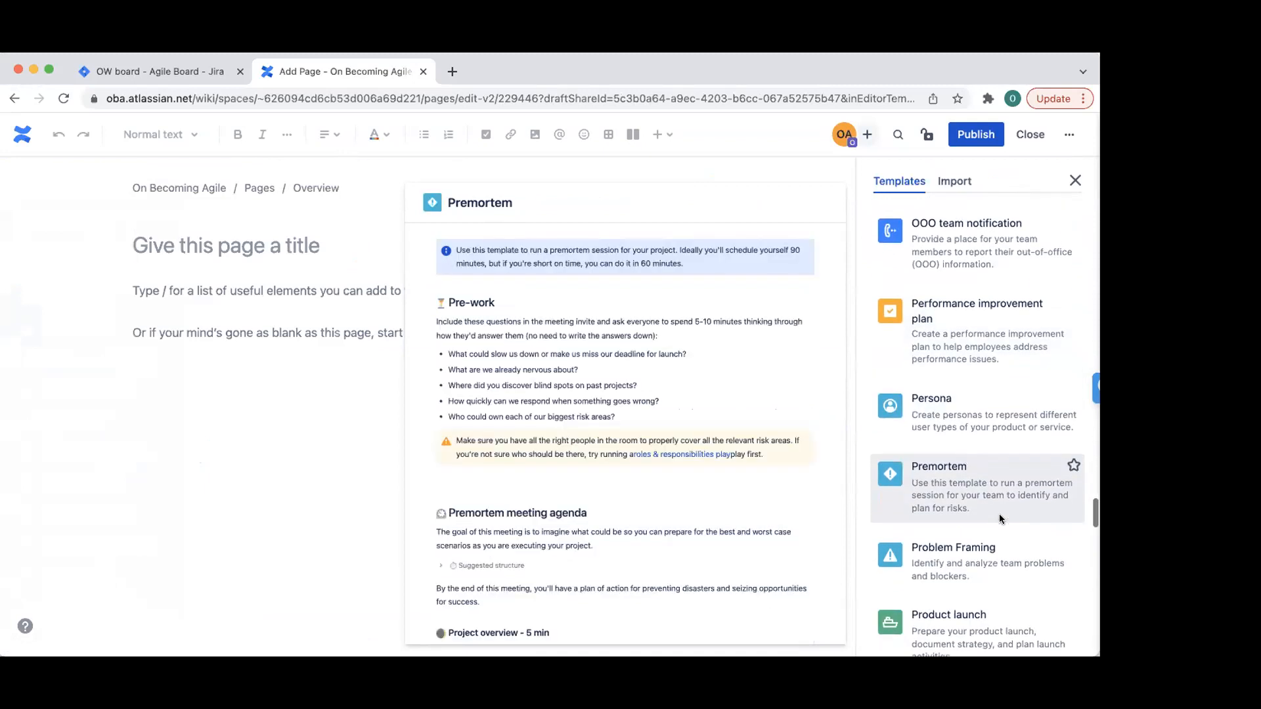
pyautogui.scroll(-5, 1000, 519)
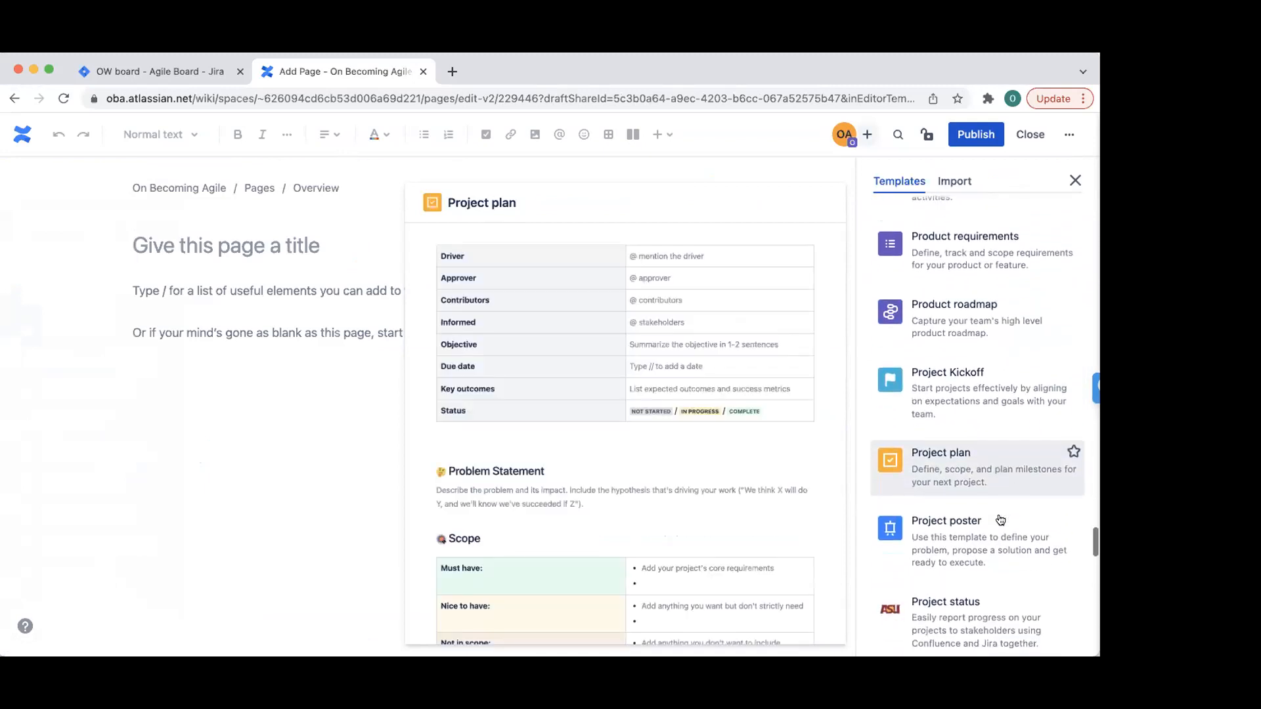
pyautogui.scroll(-5, 995, 479)
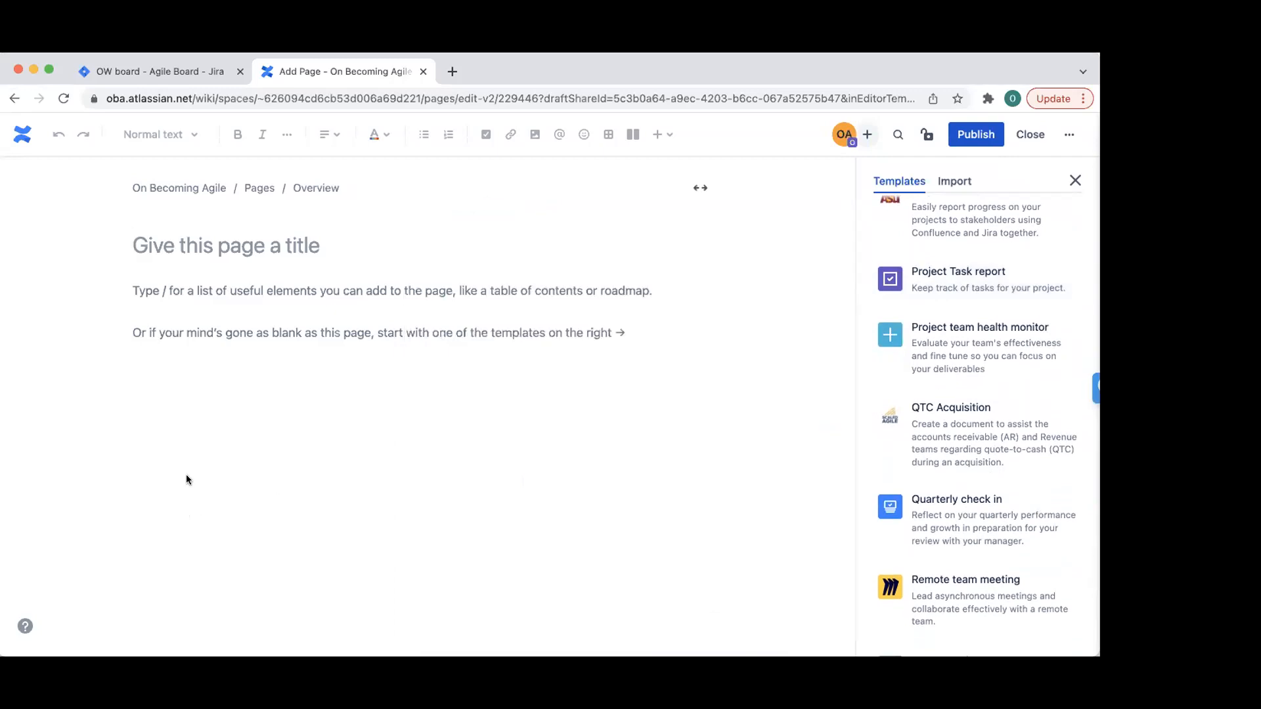
# - Preview the Project Task report template, then scroll back up the template list
pyautogui.click(227, 352)
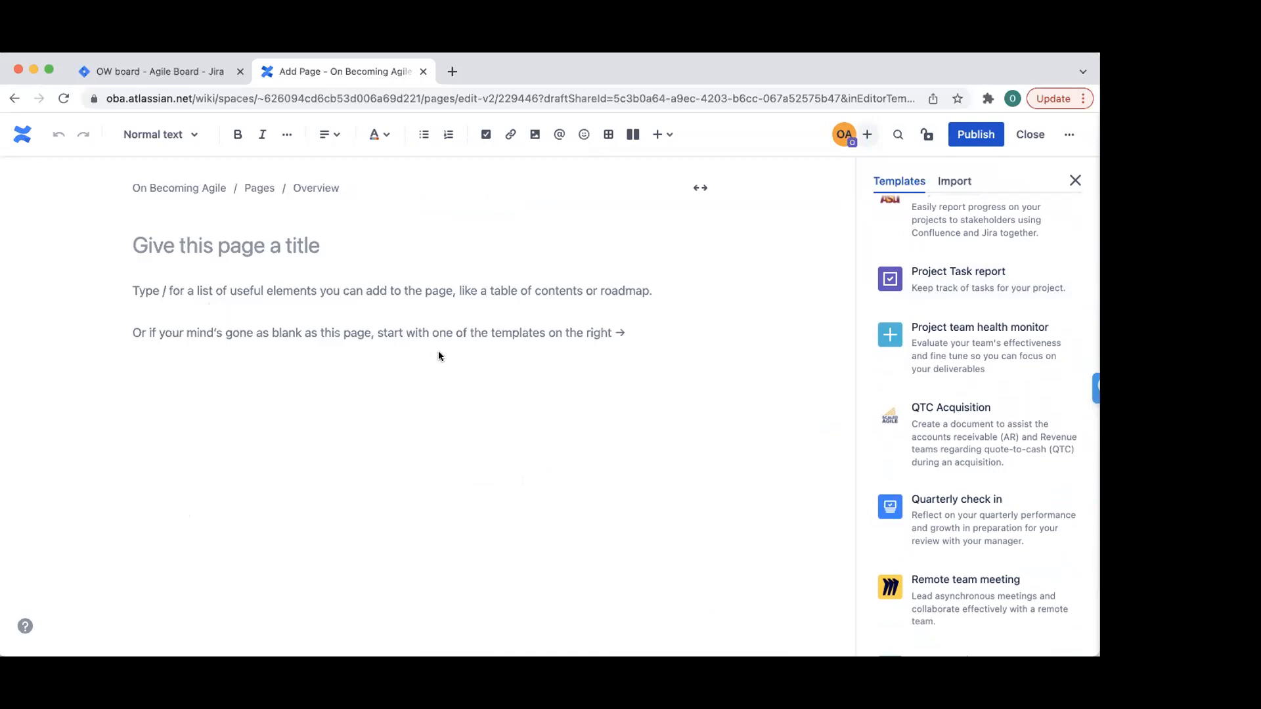
pyautogui.click(906, 279)
pyautogui.scroll(10, 1030, 292)
pyautogui.scroll(15, 1032, 294)
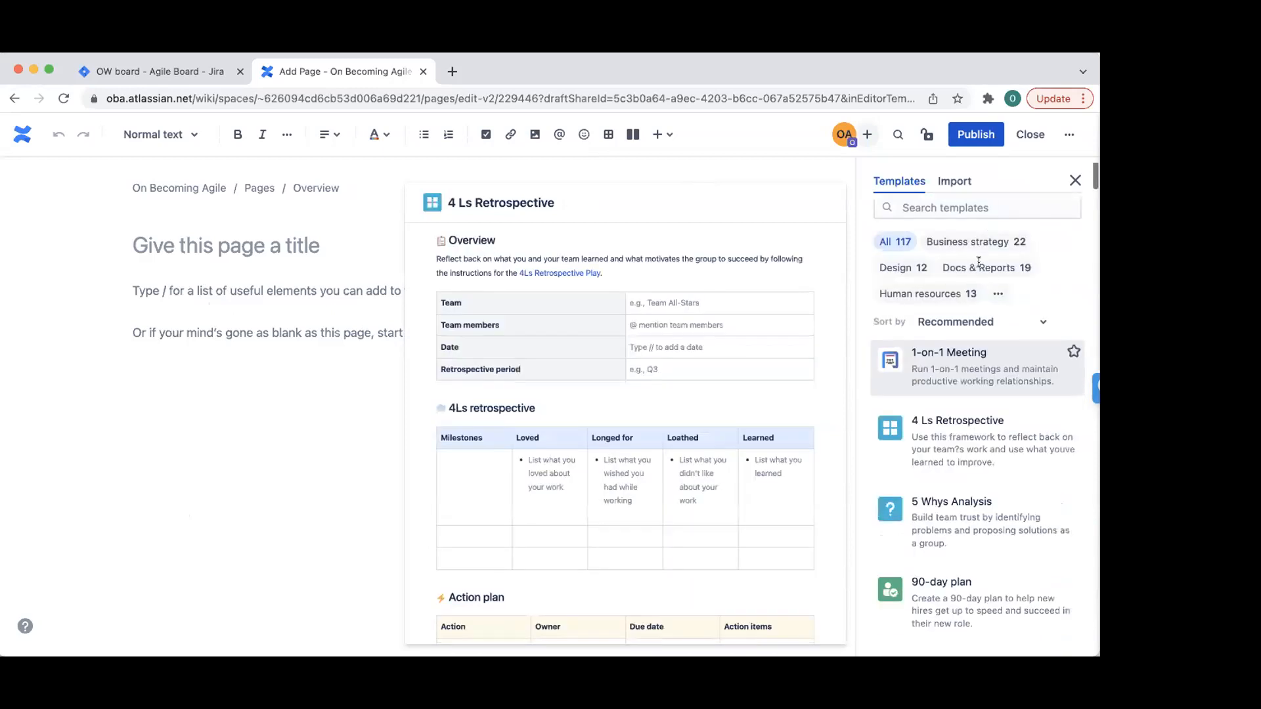
# - Search the templates for 'cale' to look for a calendar template
pyautogui.scroll(2, 979, 262)
pyautogui.click(978, 258)
pyautogui.write('c')
pyautogui.write('ake')
pyautogui.press('BackSpace')
pyautogui.press('BackSpace')
pyautogui.write('le')
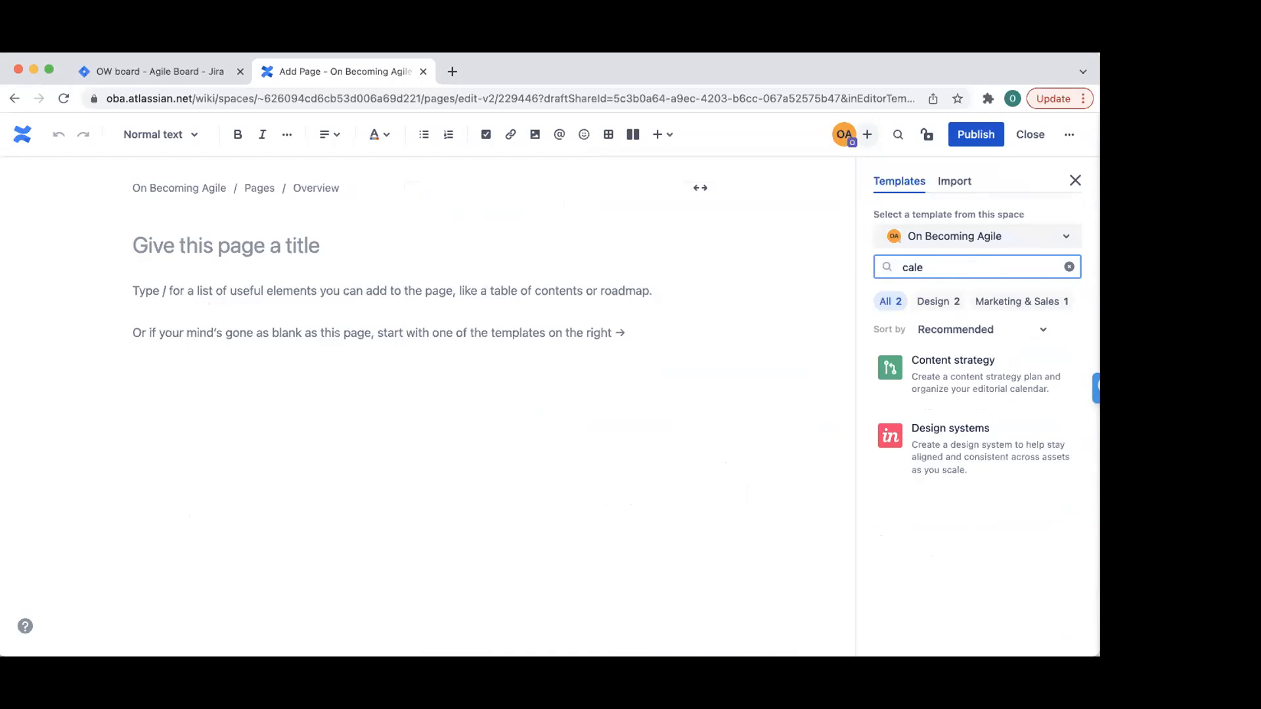
# - Search the templates for 'date', review the results, and close the Templates panel
pyautogui.press('BackSpace')
pyautogui.press('BackSpace')
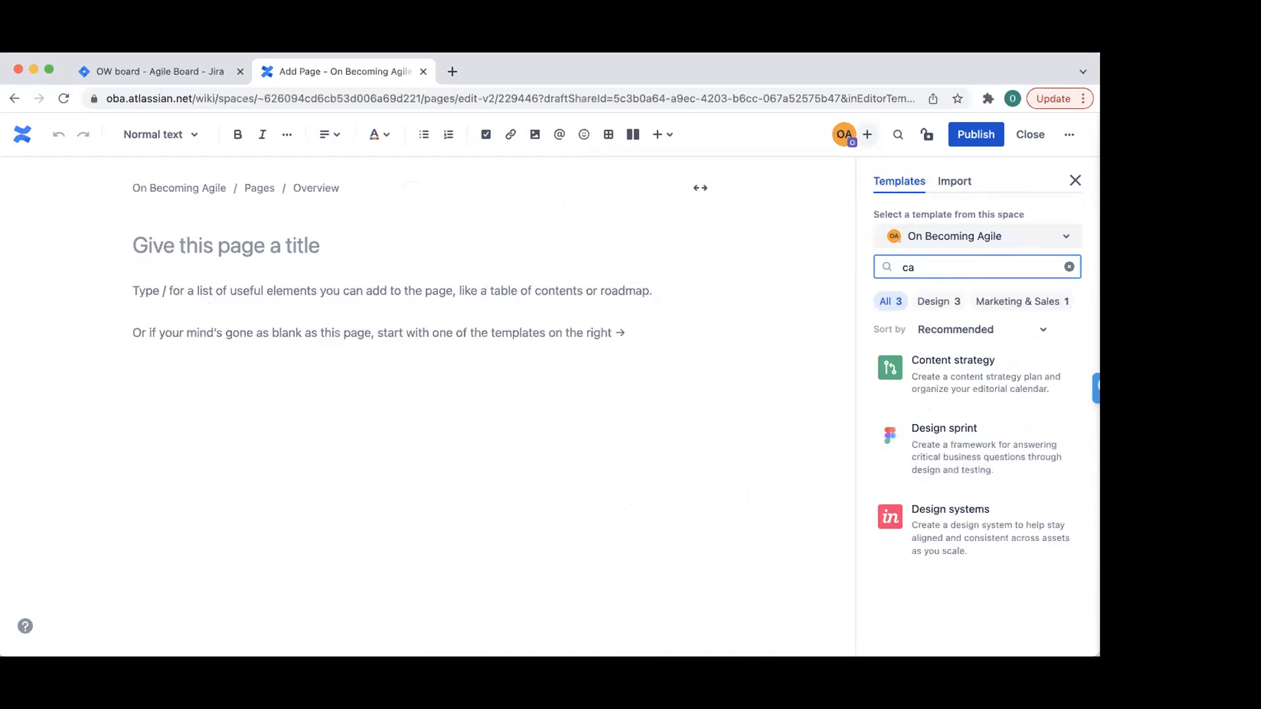
pyautogui.press('BackSpace')
pyautogui.write('date')
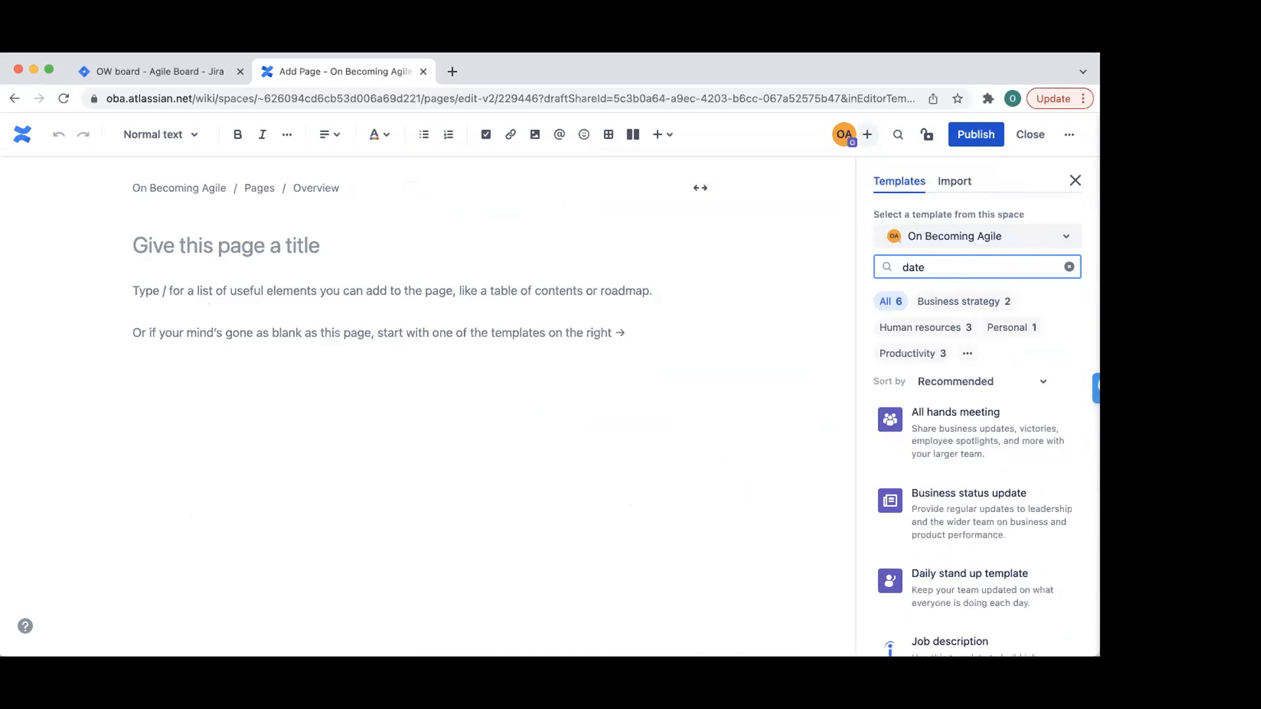
pyautogui.scroll(-3, 1064, 519)
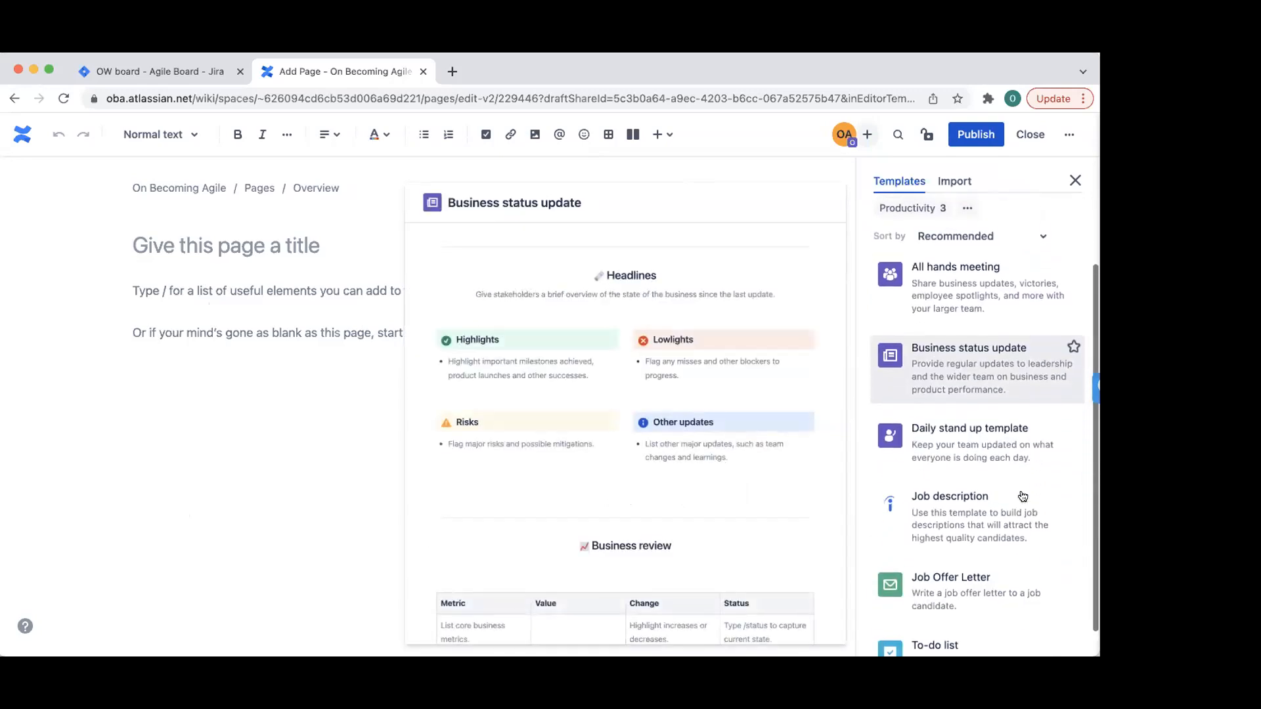
pyautogui.scroll(-1, 1023, 498)
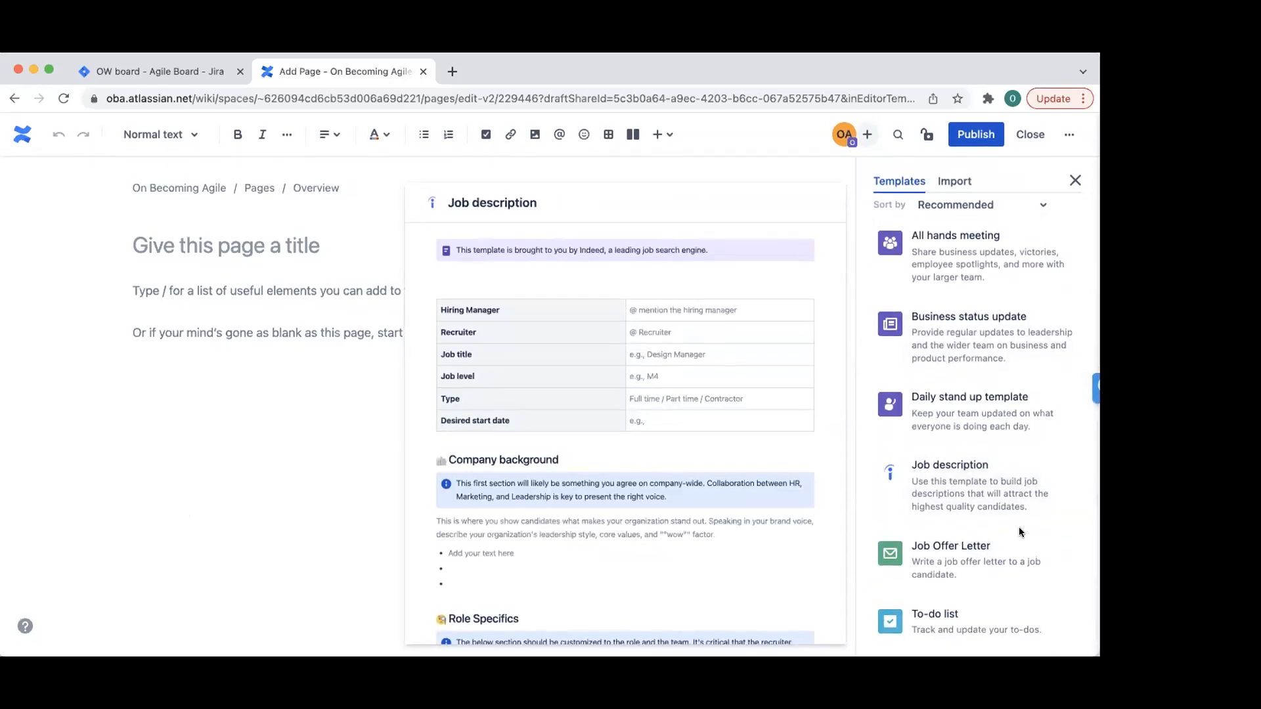
pyautogui.click(1072, 176)
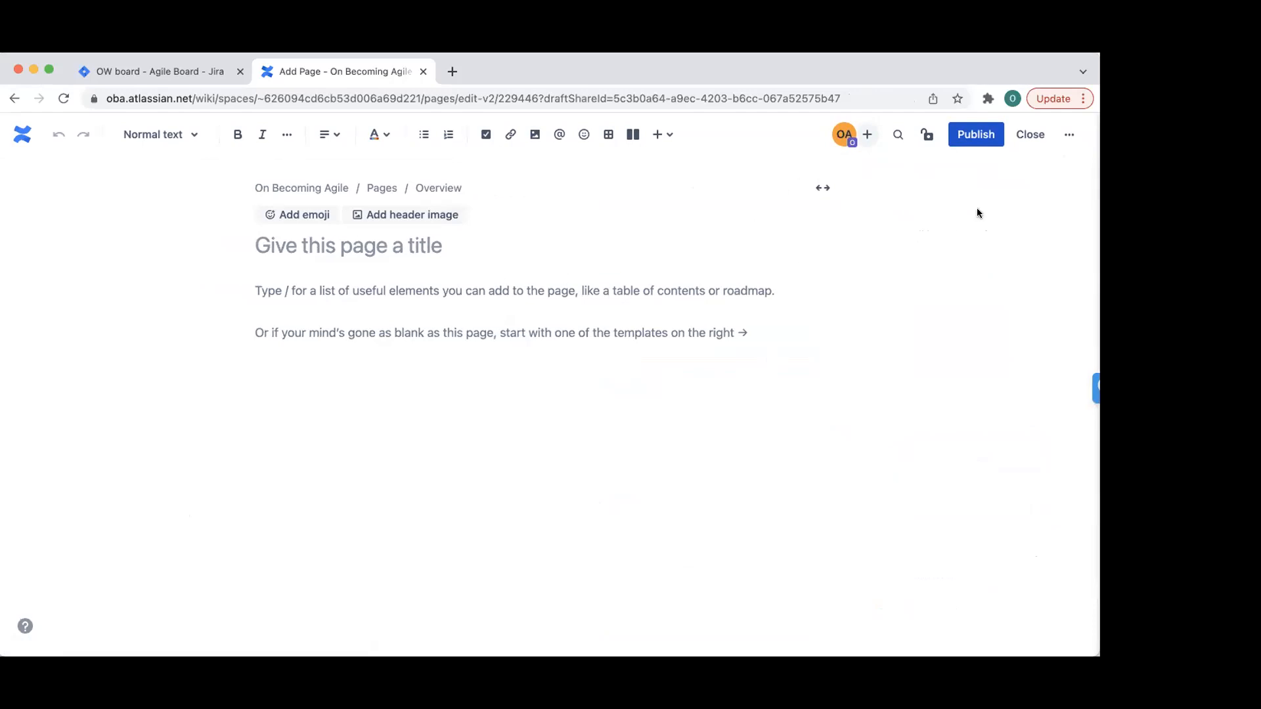
# - Go home, open the On Becoming Agile space overview and dismiss the Quickstart guide
pyautogui.click(1028, 134)
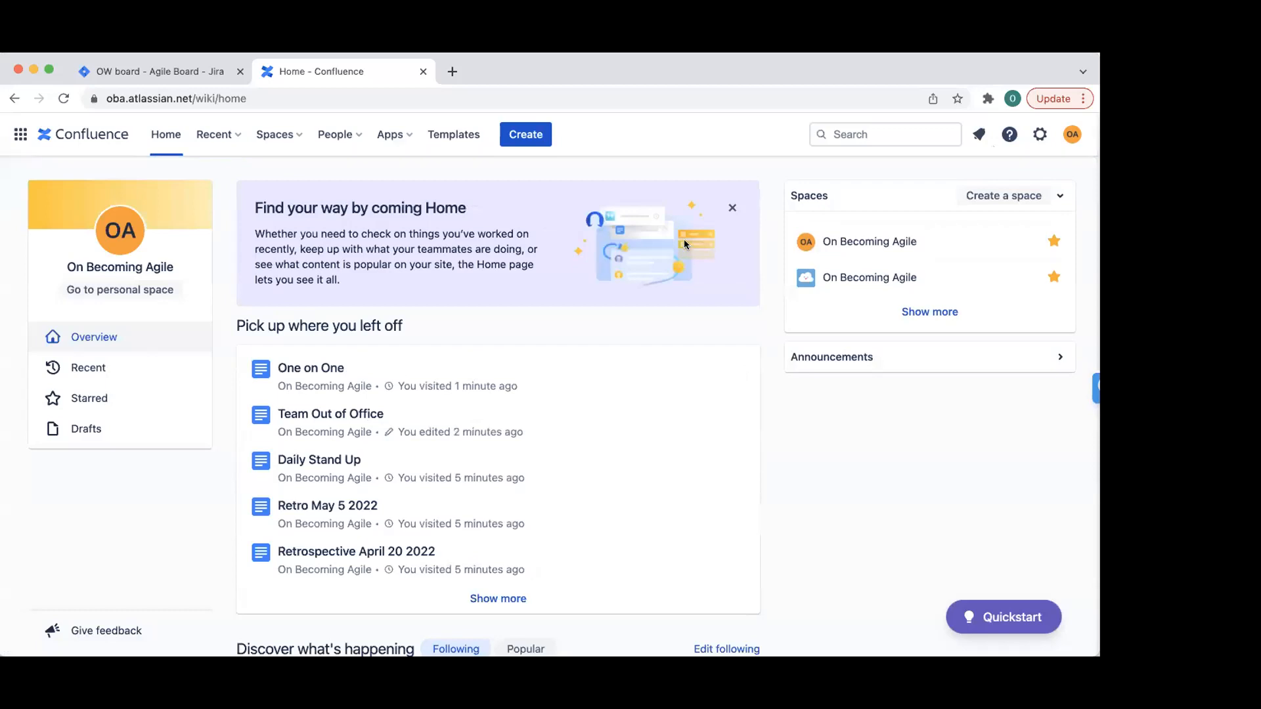
pyautogui.click(878, 241)
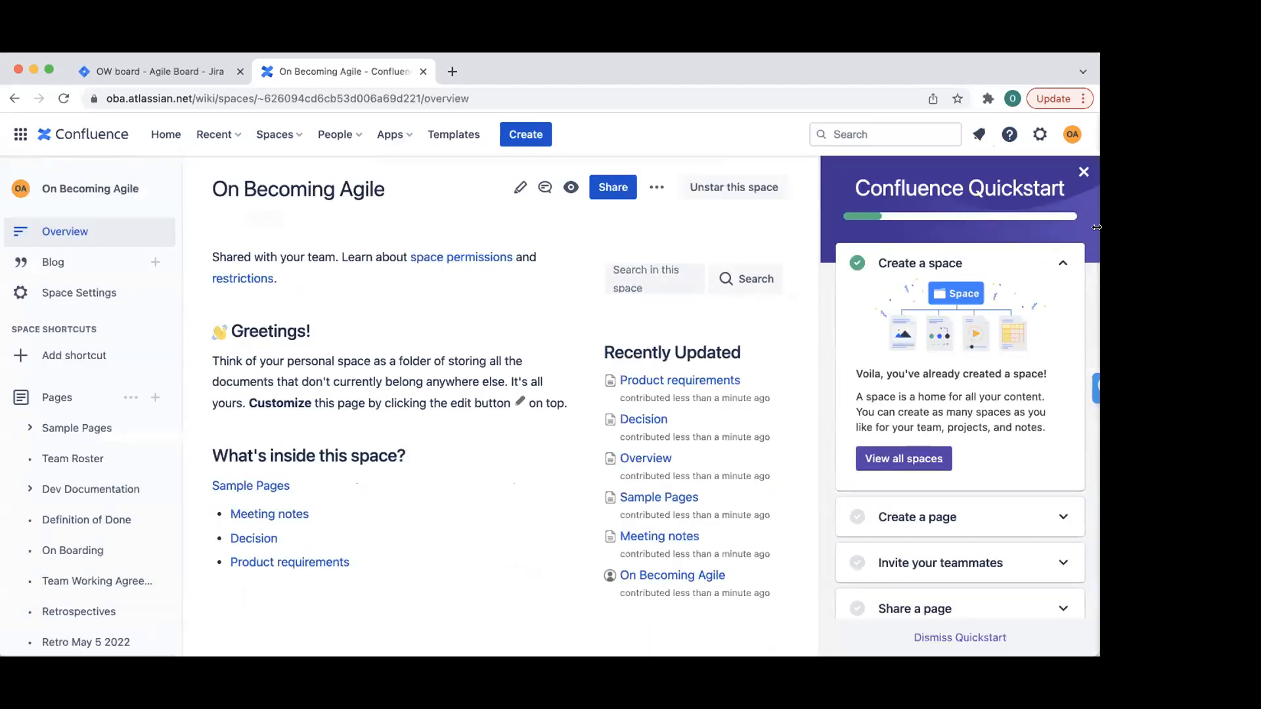
pyautogui.click(1085, 173)
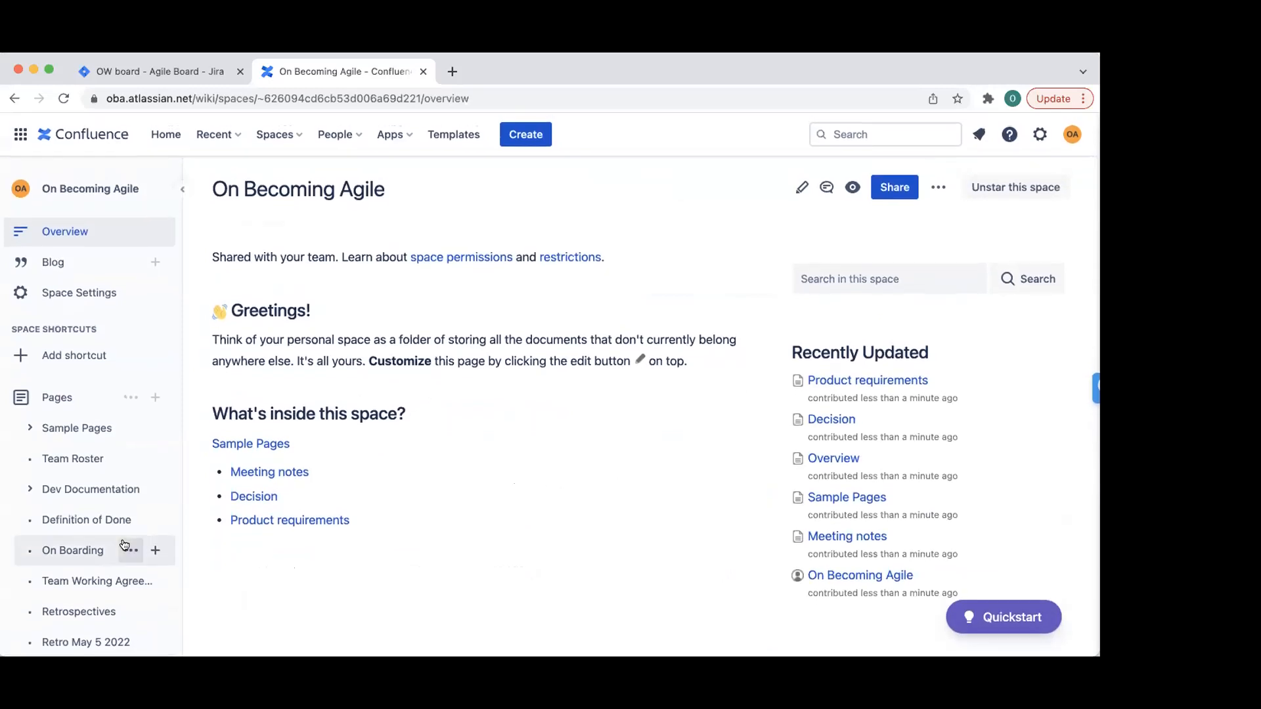
pyautogui.scroll(-3, 95, 487)
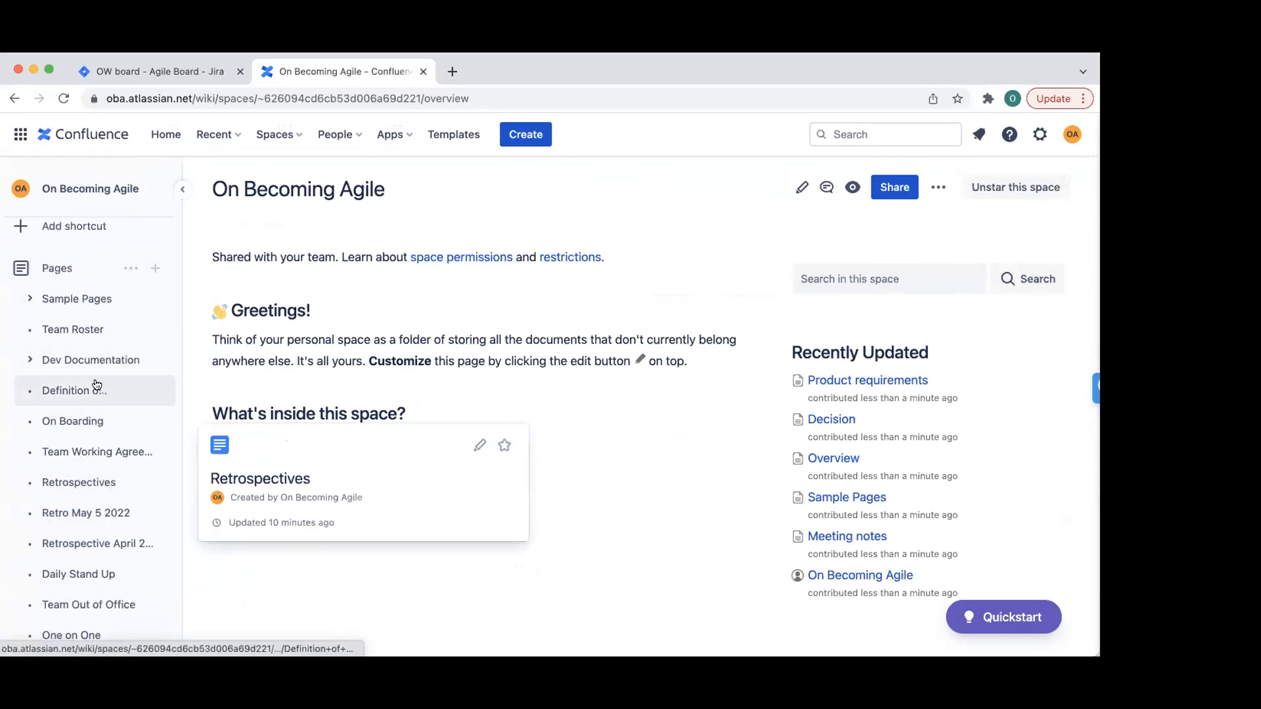
# - View the Team Working Agreement, Definition of Done, On Boarding and Team Roster pages, then start a new page
pyautogui.click(72, 453)
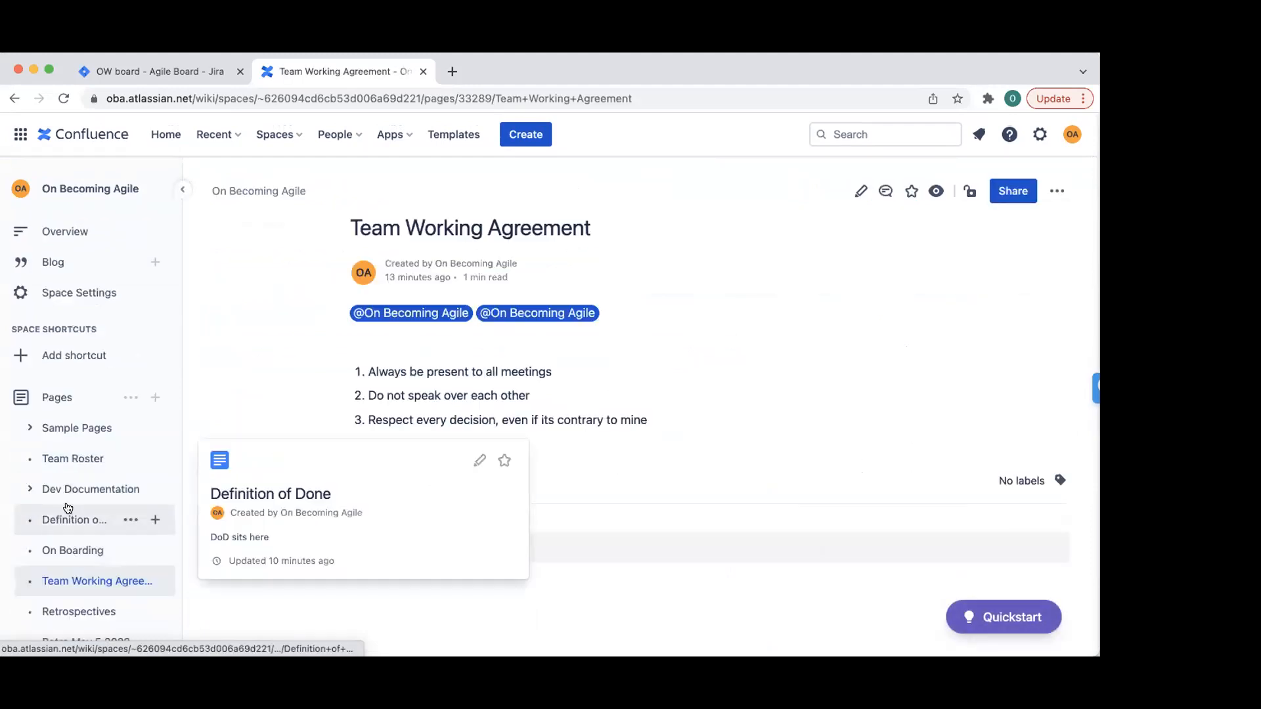
pyautogui.click(74, 522)
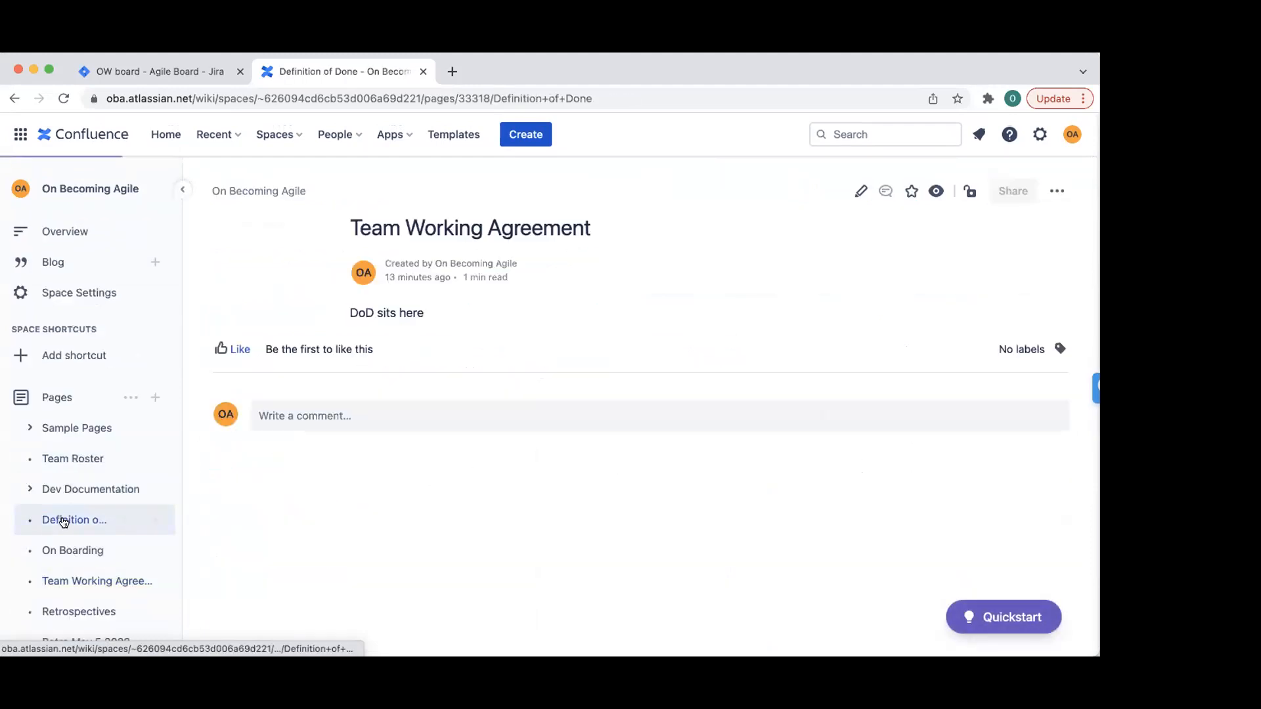
pyautogui.click(70, 552)
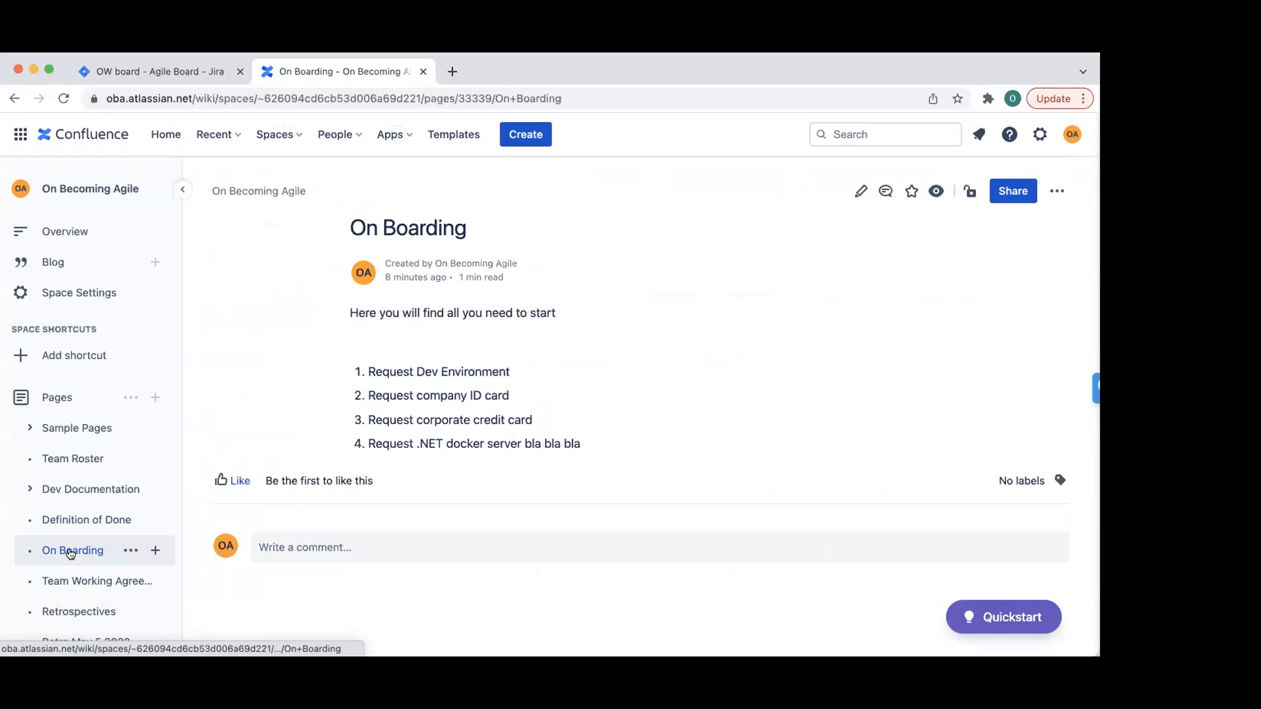
pyautogui.click(74, 463)
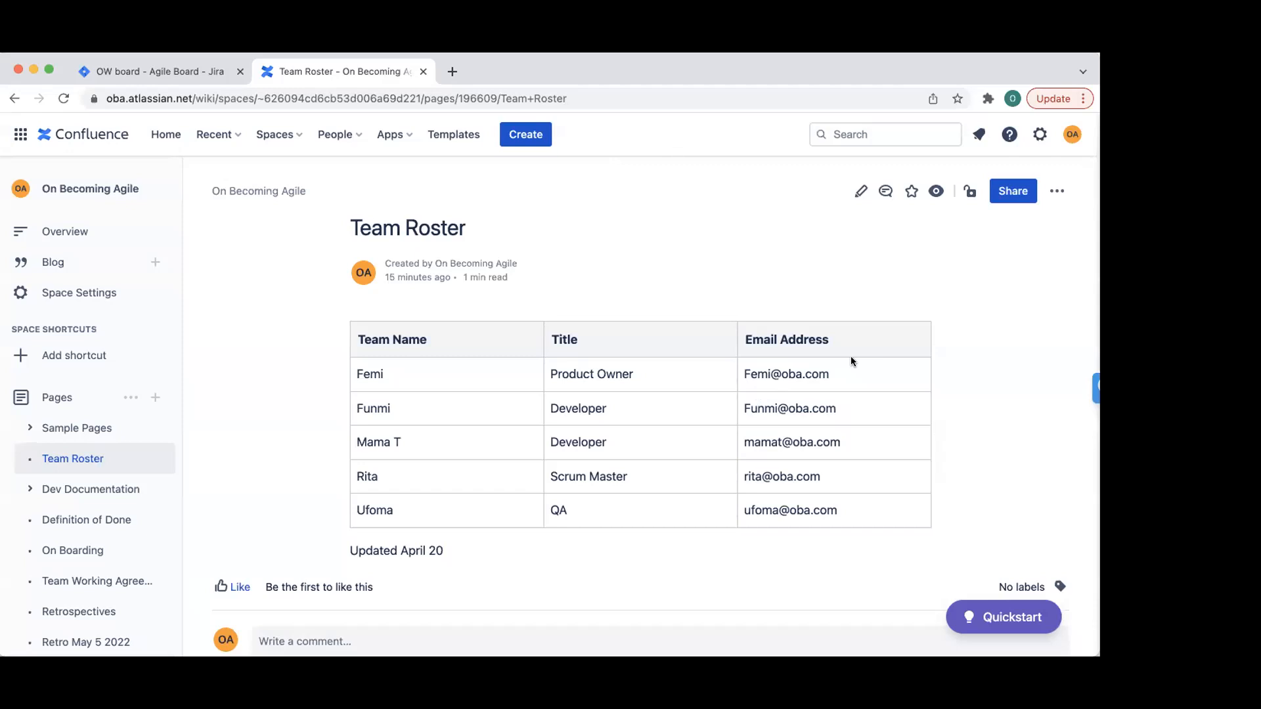
pyautogui.click(164, 398)
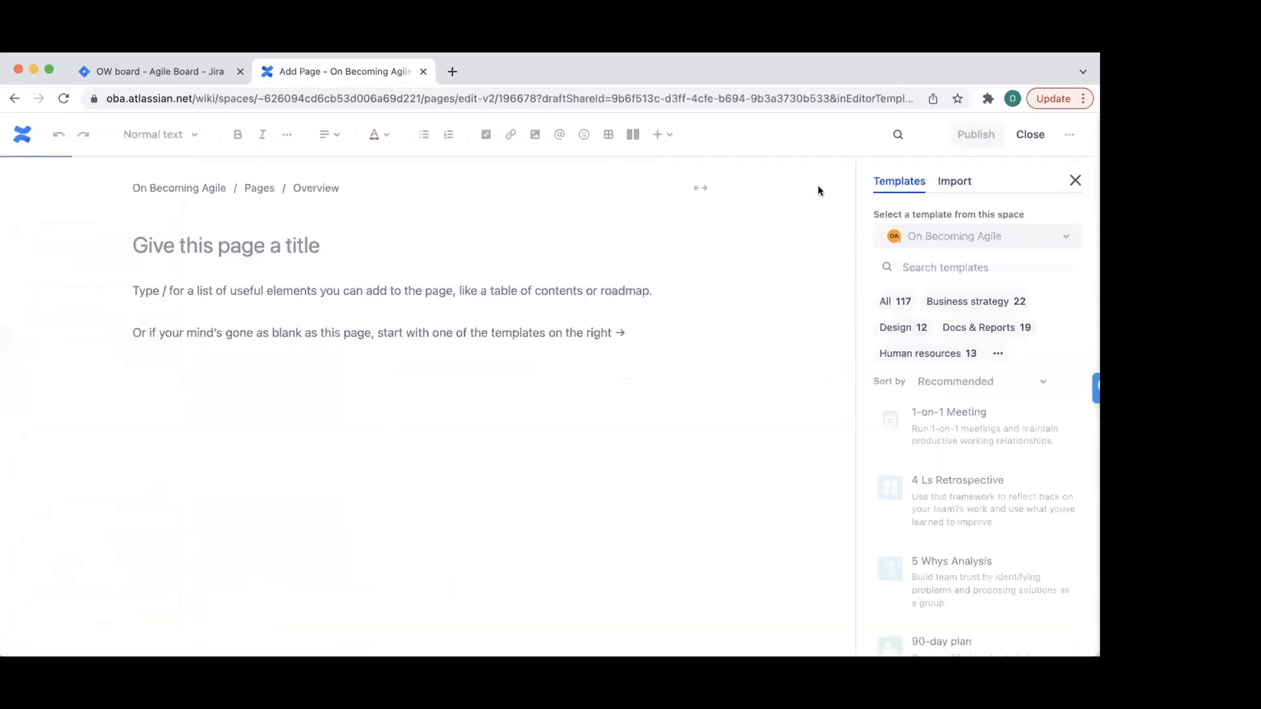
# - Search the templates for 'team calendar' and 'calendar', then clear the search
pyautogui.click(1008, 263)
pyautogui.write('tea')
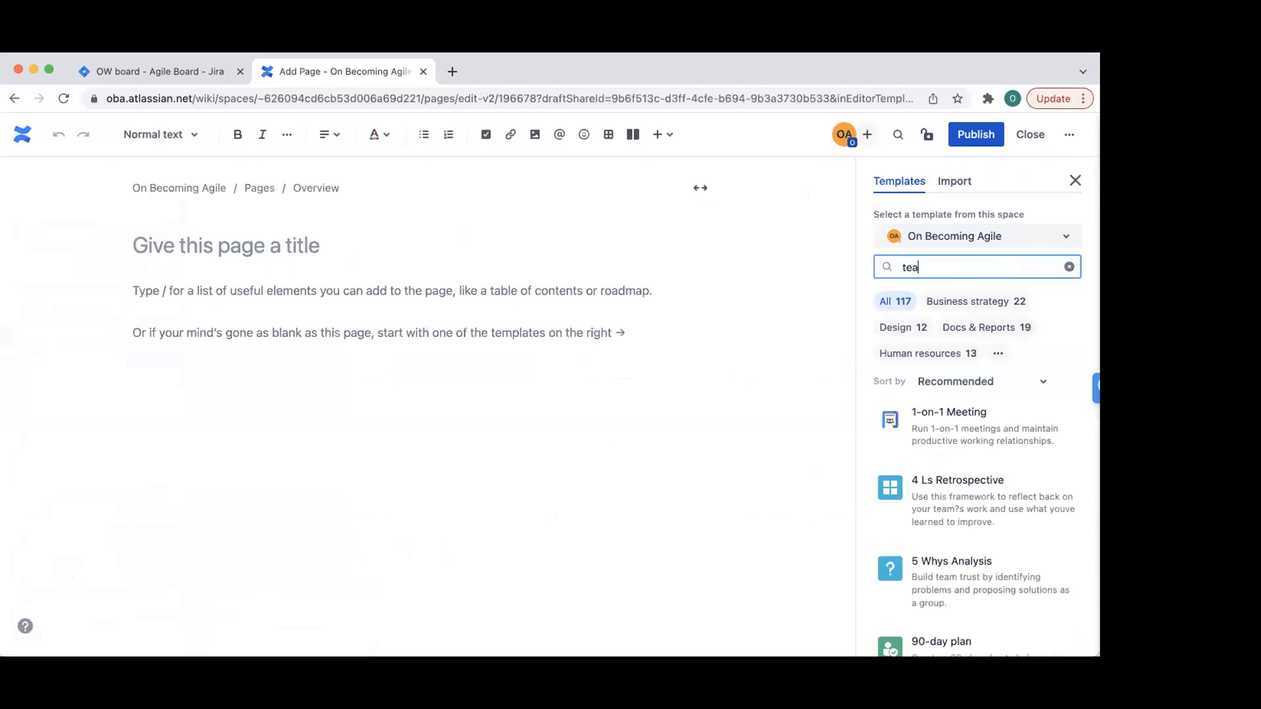
pyautogui.write('m cald')
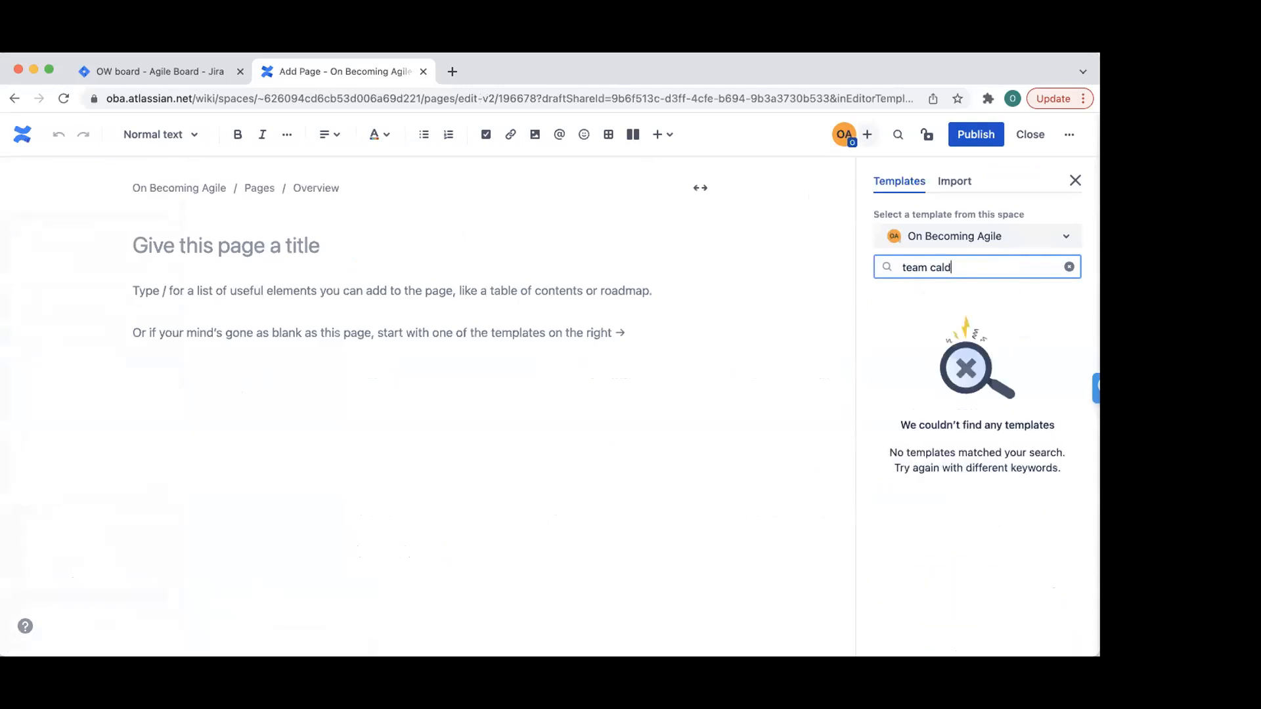
pyautogui.press('BackSpace')
pyautogui.write('en')
pyautogui.press('BackSpace')
pyautogui.press('BackSpace')
pyautogui.press('BackSpace')
pyautogui.press('BackSpace')
pyautogui.press('BackSpace')
pyautogui.press('BackSpace')
pyautogui.press('BackSpace')
pyautogui.press('BackSpace')
pyautogui.press('BackSpace')
pyautogui.press('BackSpace')
pyautogui.write('calend')
pyautogui.press('BackSpace')
pyautogui.write('ndar')
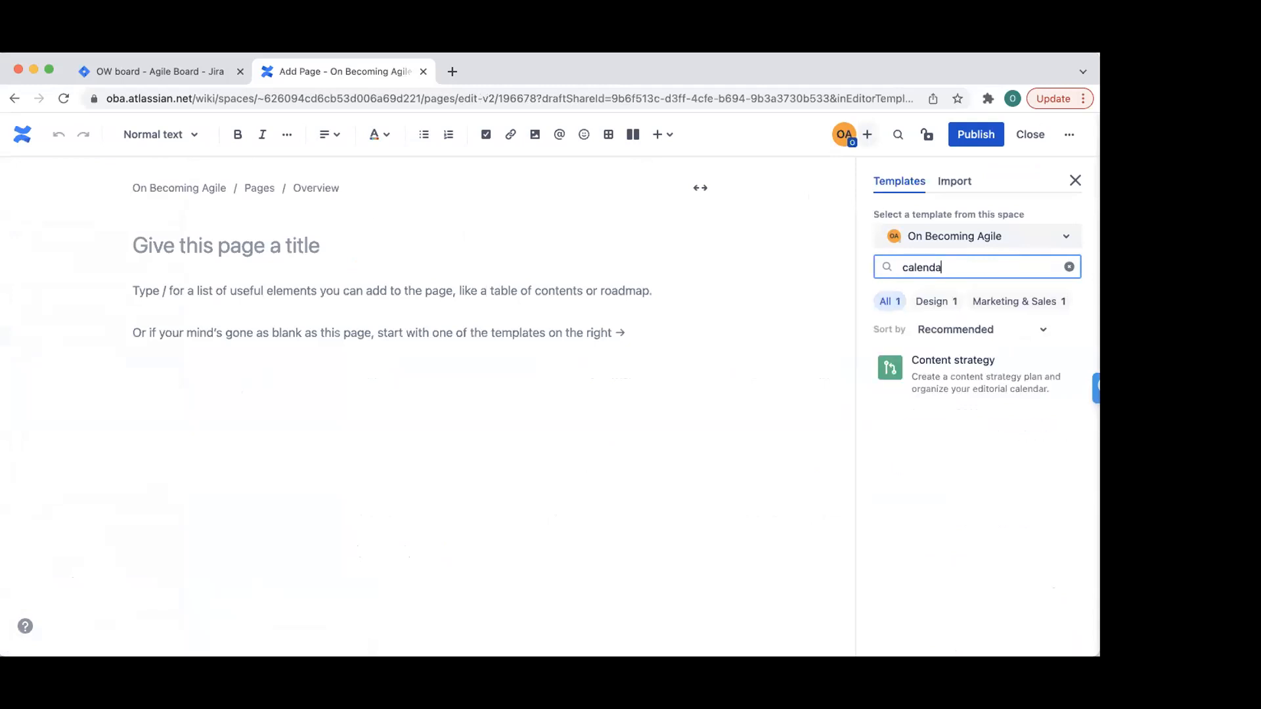
pyautogui.press('BackSpace')
pyautogui.press('BackSpace')
pyautogui.press('BackSpace')
pyautogui.press('BackSpace')
pyautogui.press('BackSpace')
pyautogui.press('BackSpace')
pyautogui.press('BackSpace')
pyautogui.press('BackSpace')
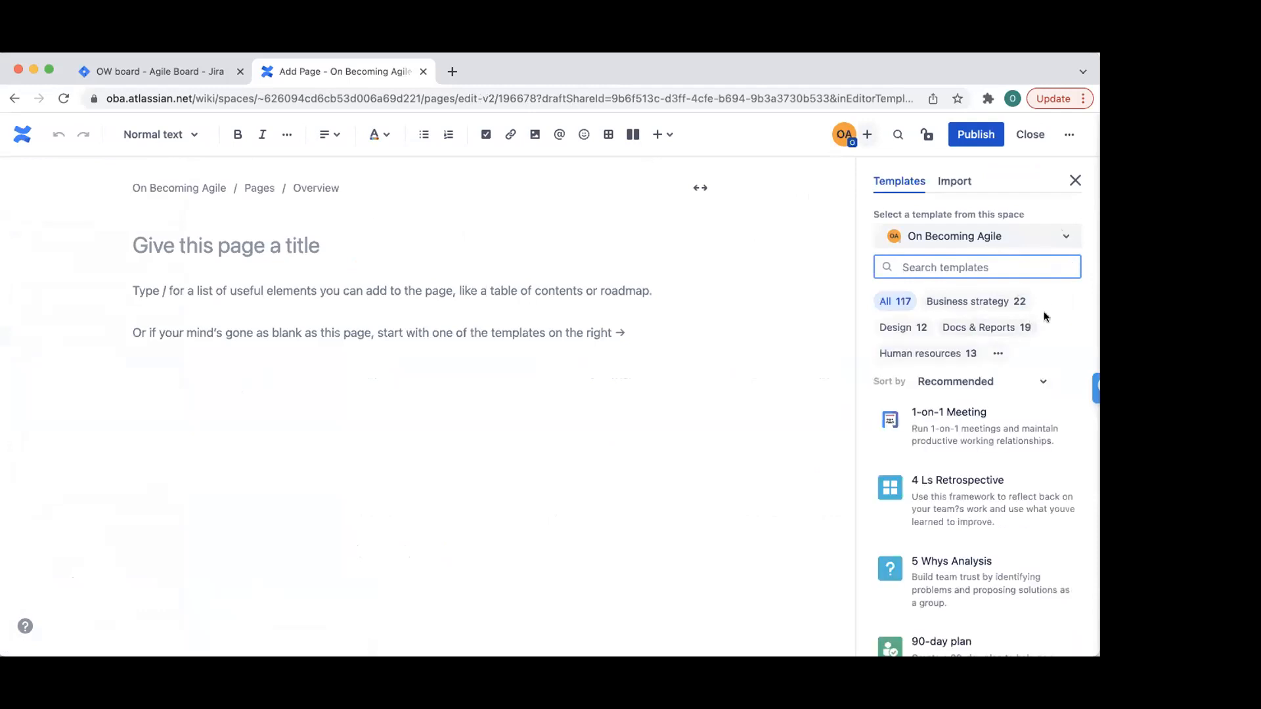
# - Filter the templates to Human resources, browse them, and close the template gallery
pyautogui.click(944, 355)
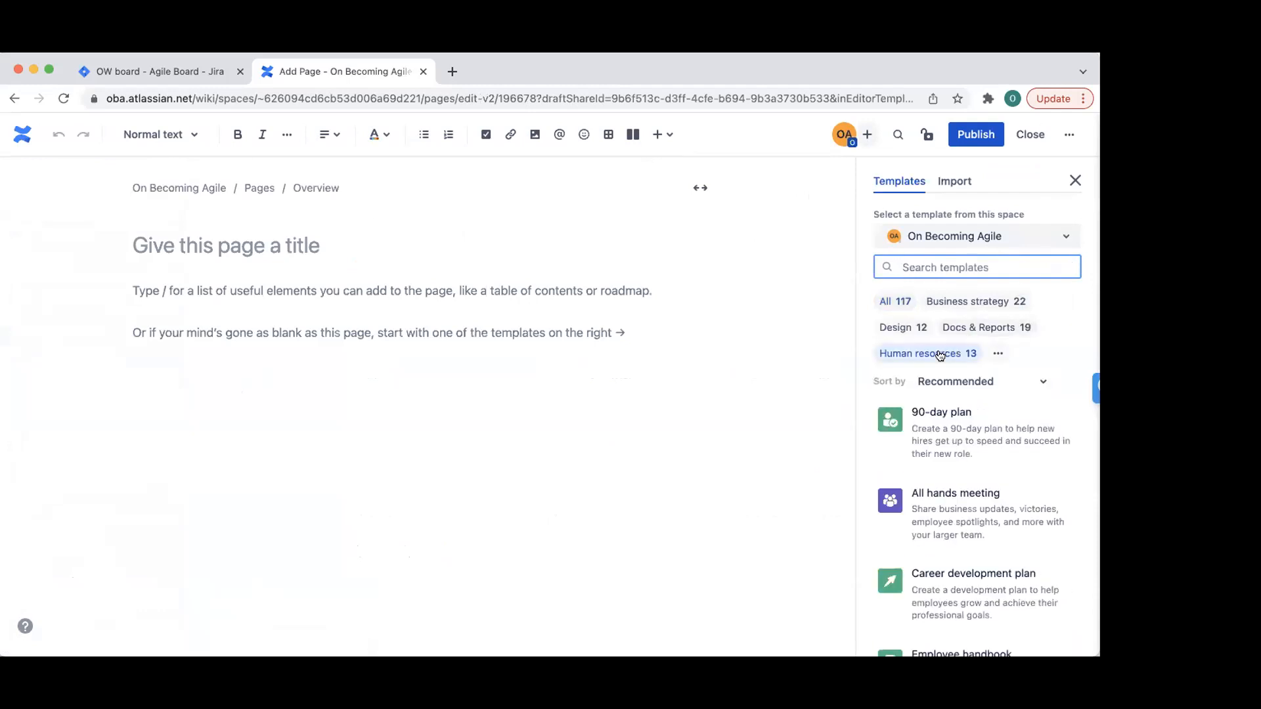
pyautogui.moveTo(983, 484)
pyautogui.scroll(-5, 983, 483)
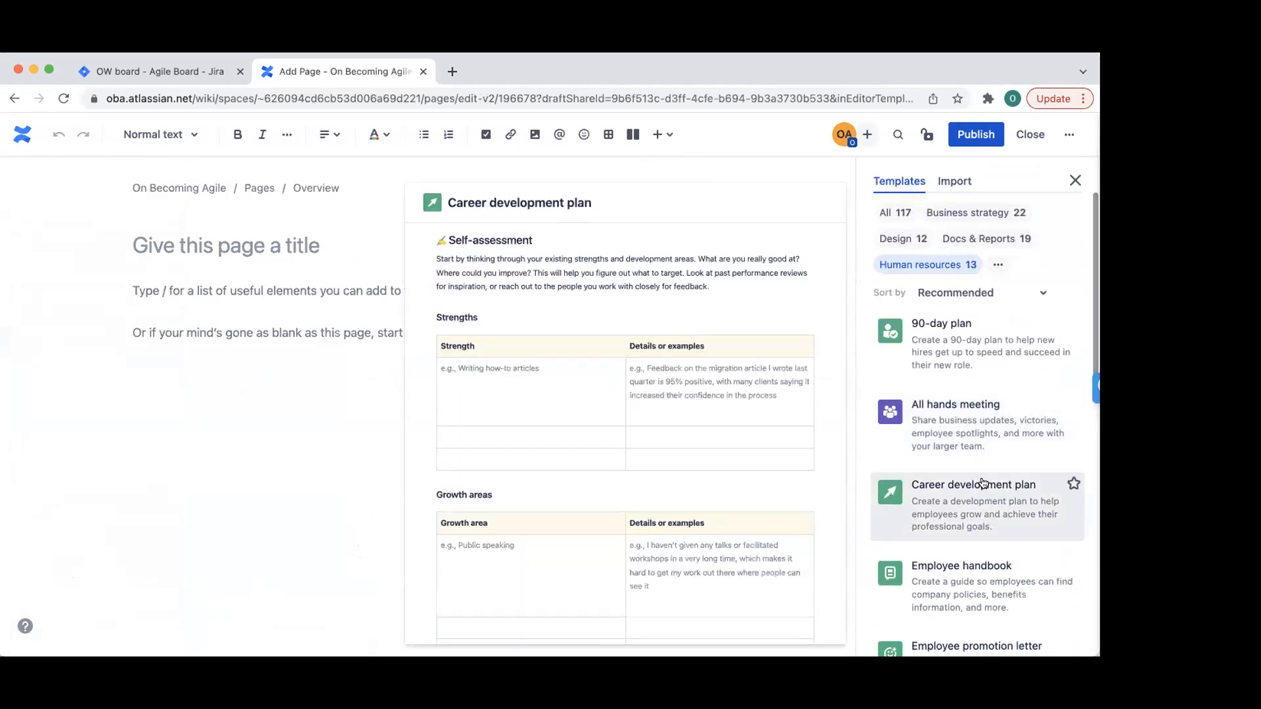
pyautogui.scroll(-5, 991, 410)
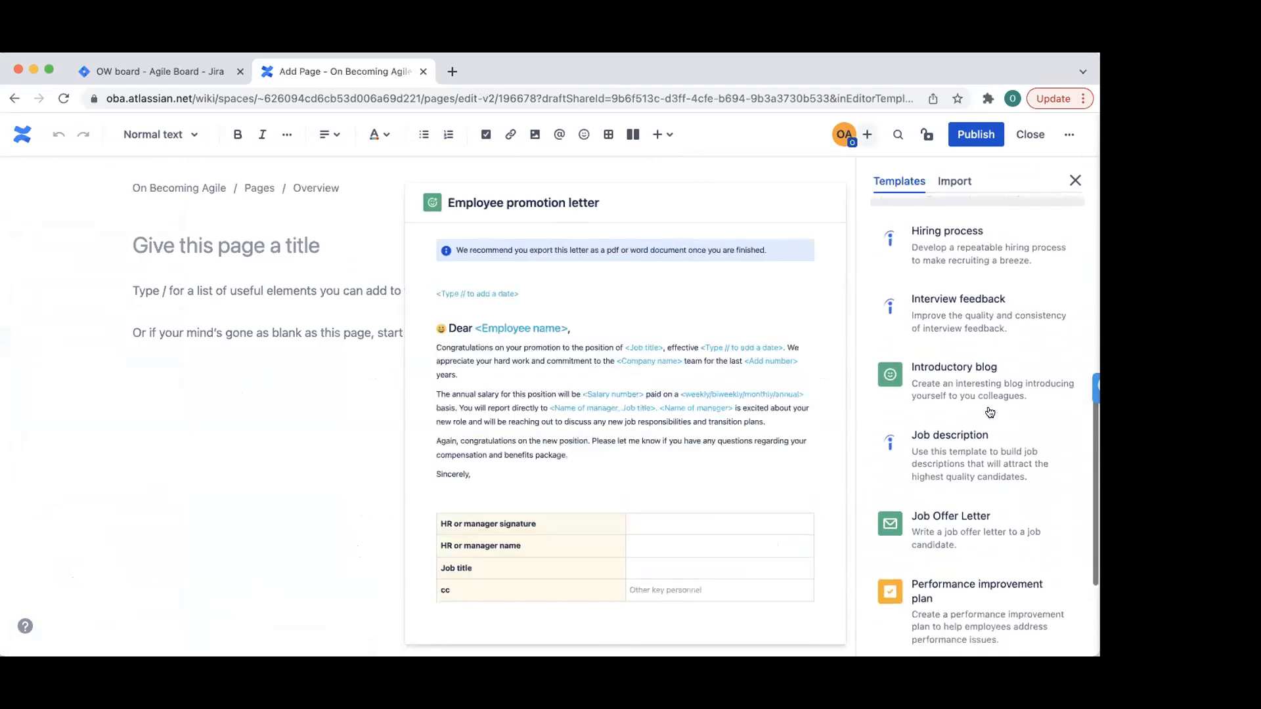
pyautogui.scroll(10, 990, 412)
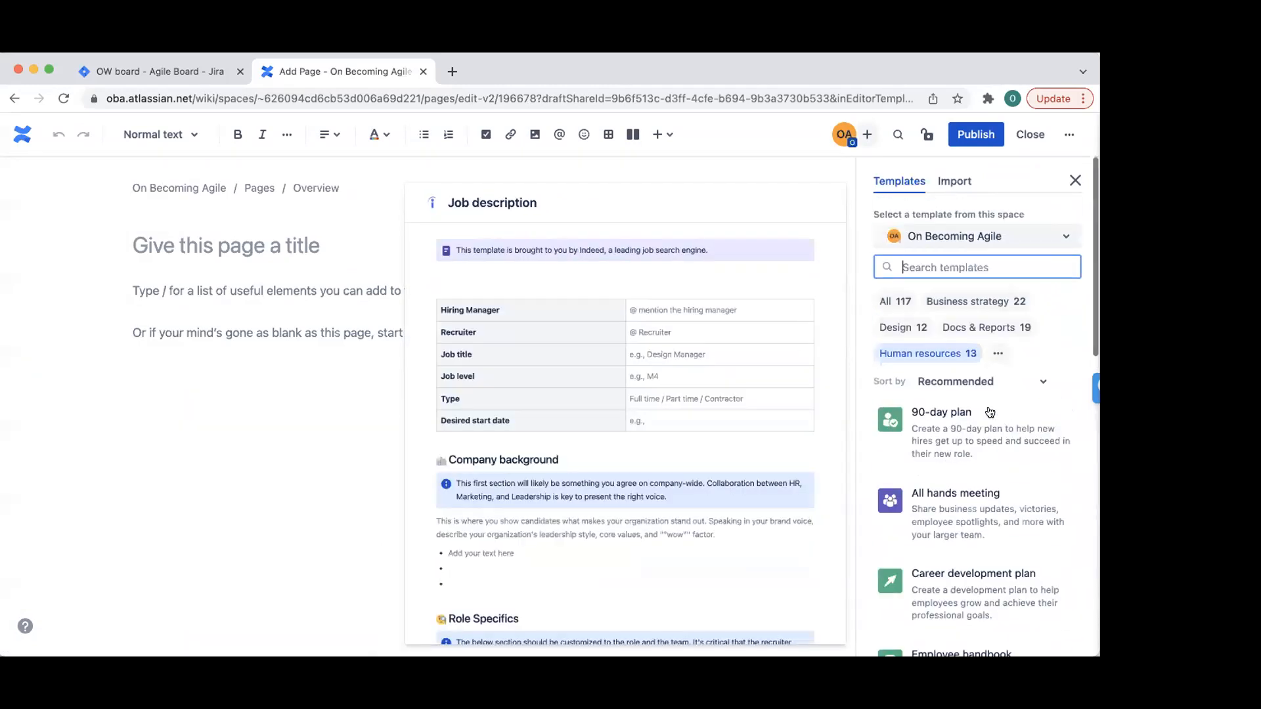
pyautogui.click(1075, 180)
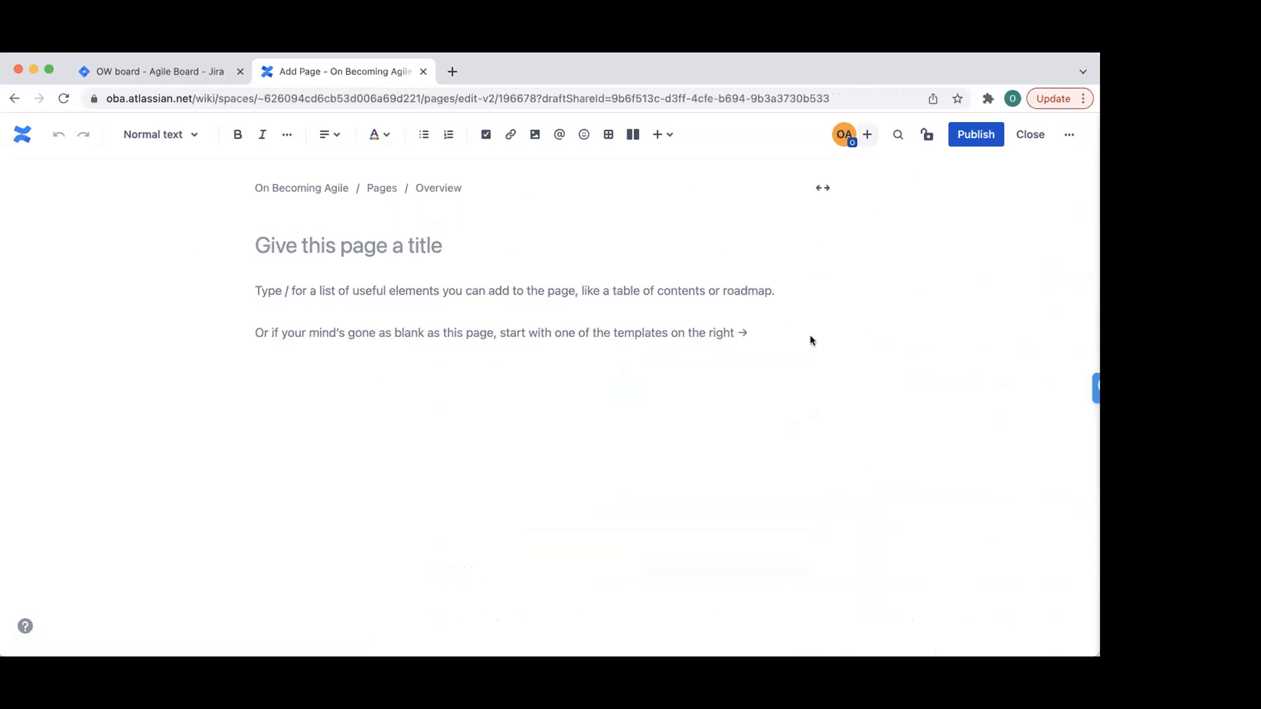
# - Toggle the draft to full width and back, then leave it for Team Roster
pyautogui.click(678, 281)
pyautogui.click(822, 188)
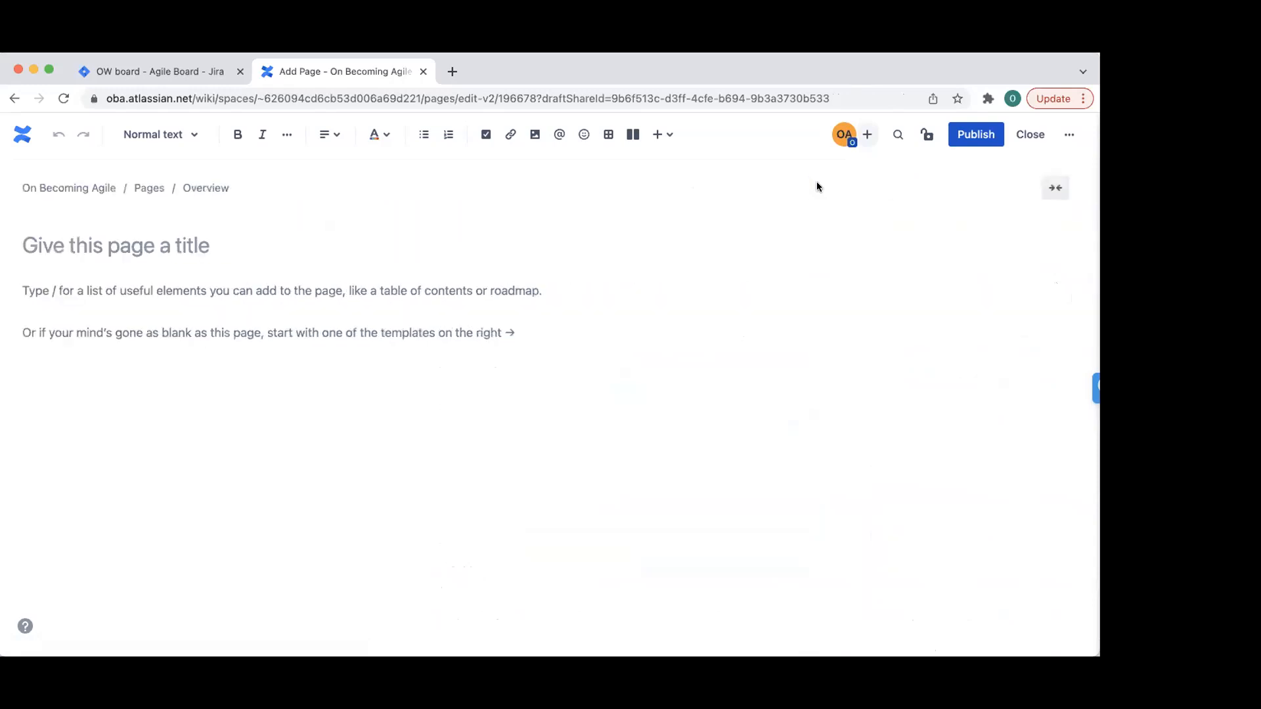
pyautogui.click(1055, 189)
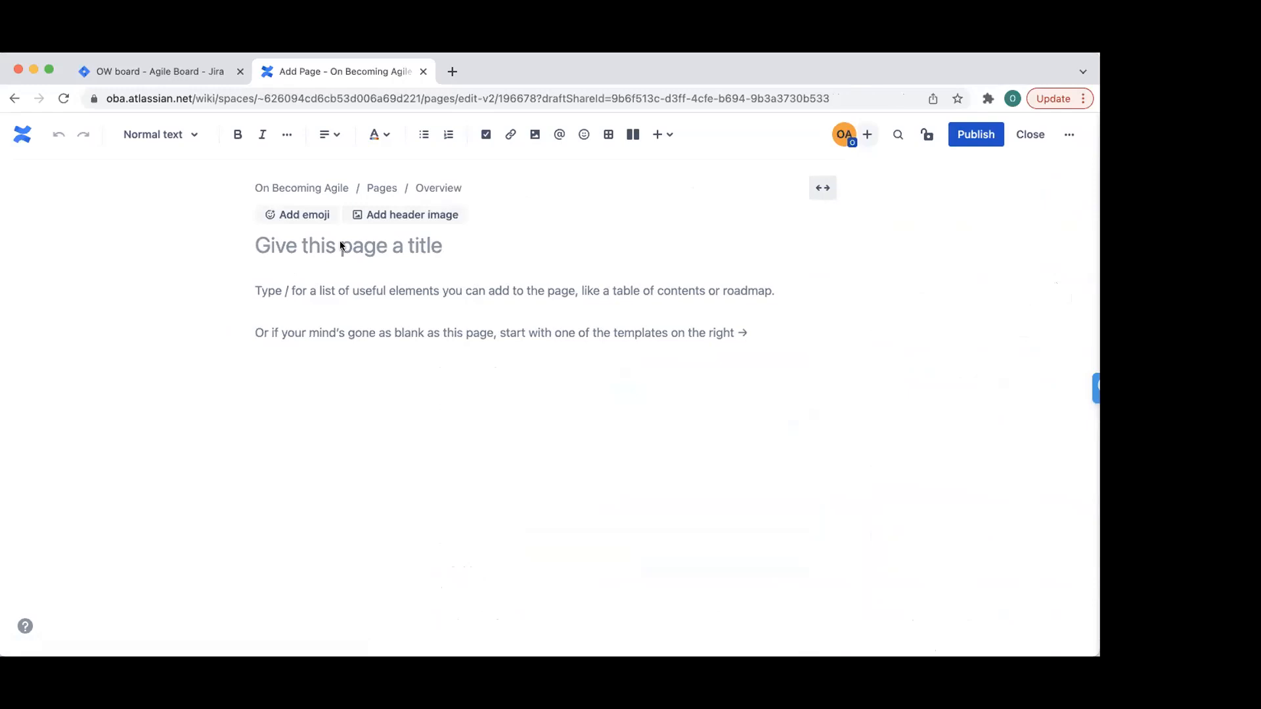
pyautogui.click(14, 98)
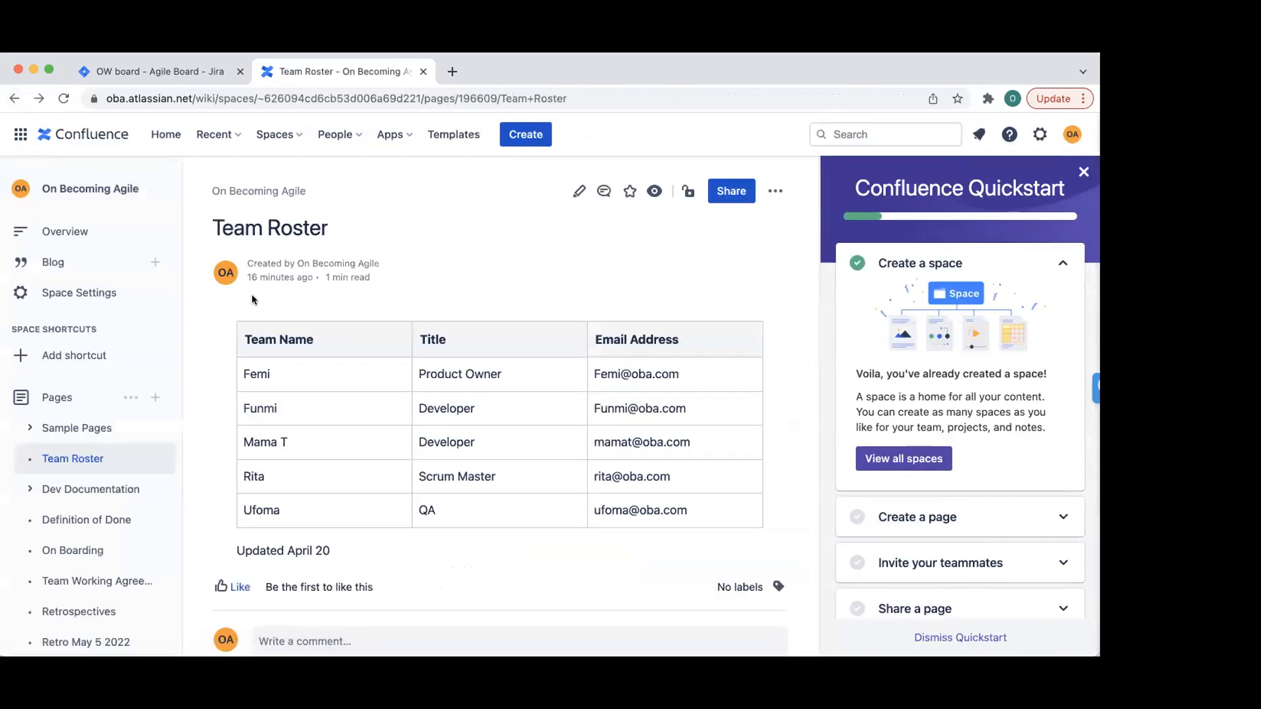
# - Close the Quickstart guide and scroll down the Team Roster page's five-row team table
pyautogui.click(1084, 172)
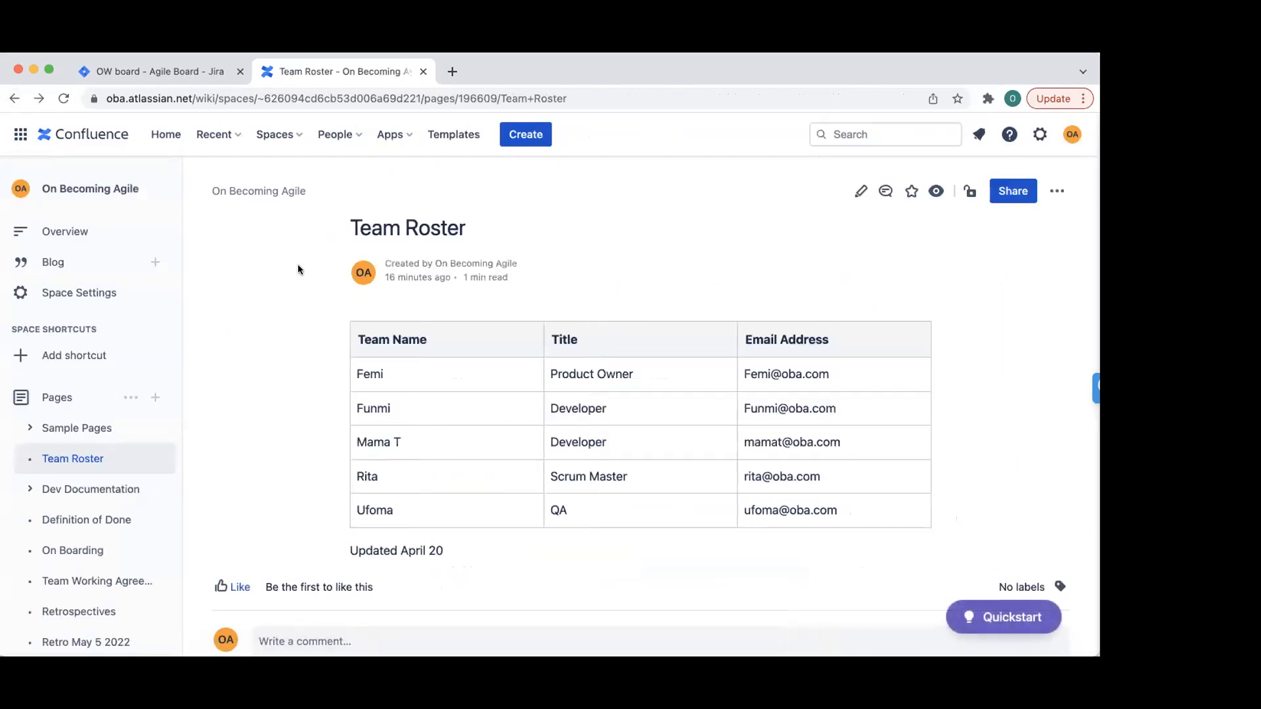
pyautogui.scroll(-2, 128, 454)
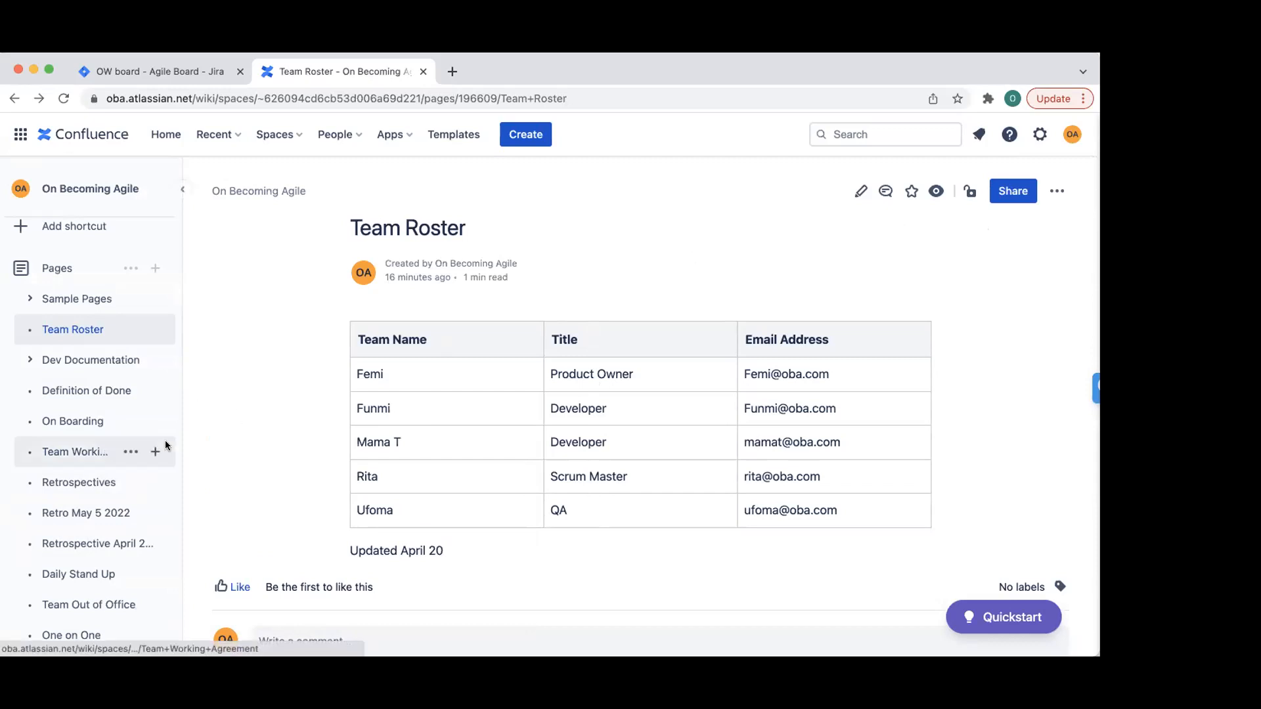
pyautogui.moveTo(165, 450)
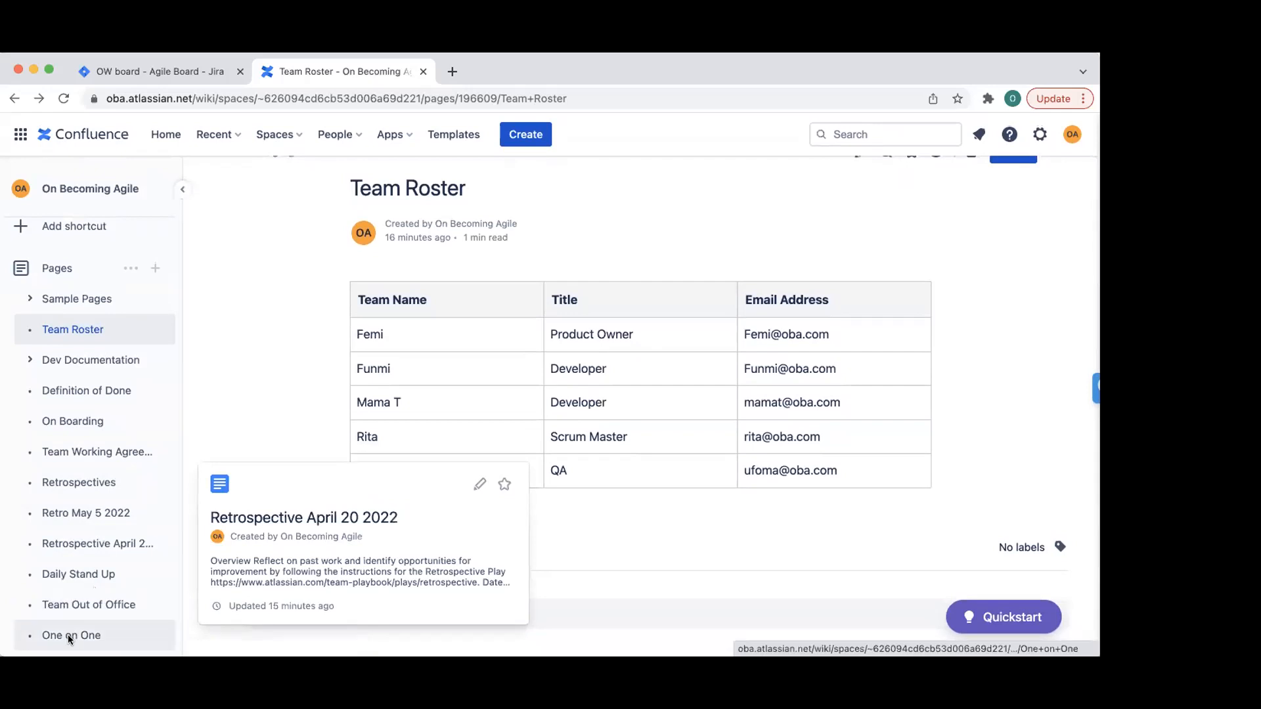
# - Open the Team Out of Office page and briefly select its web address
pyautogui.click(70, 605)
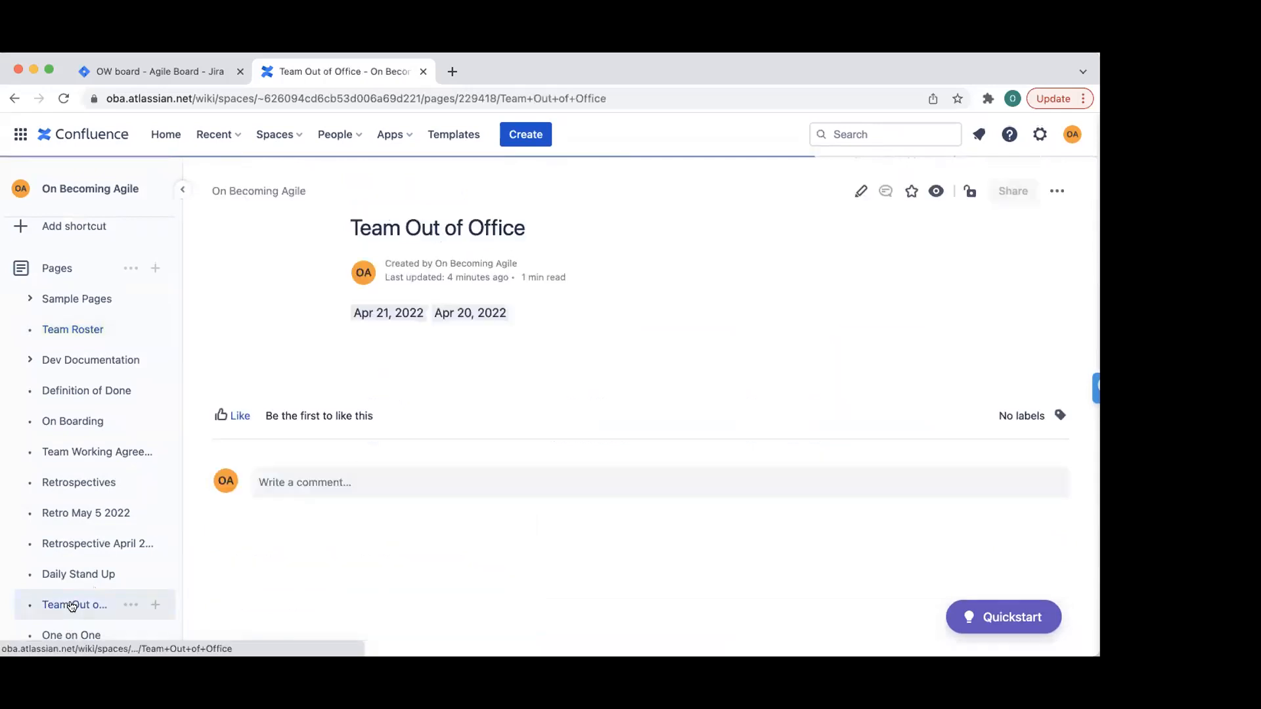
pyautogui.click(302, 99)
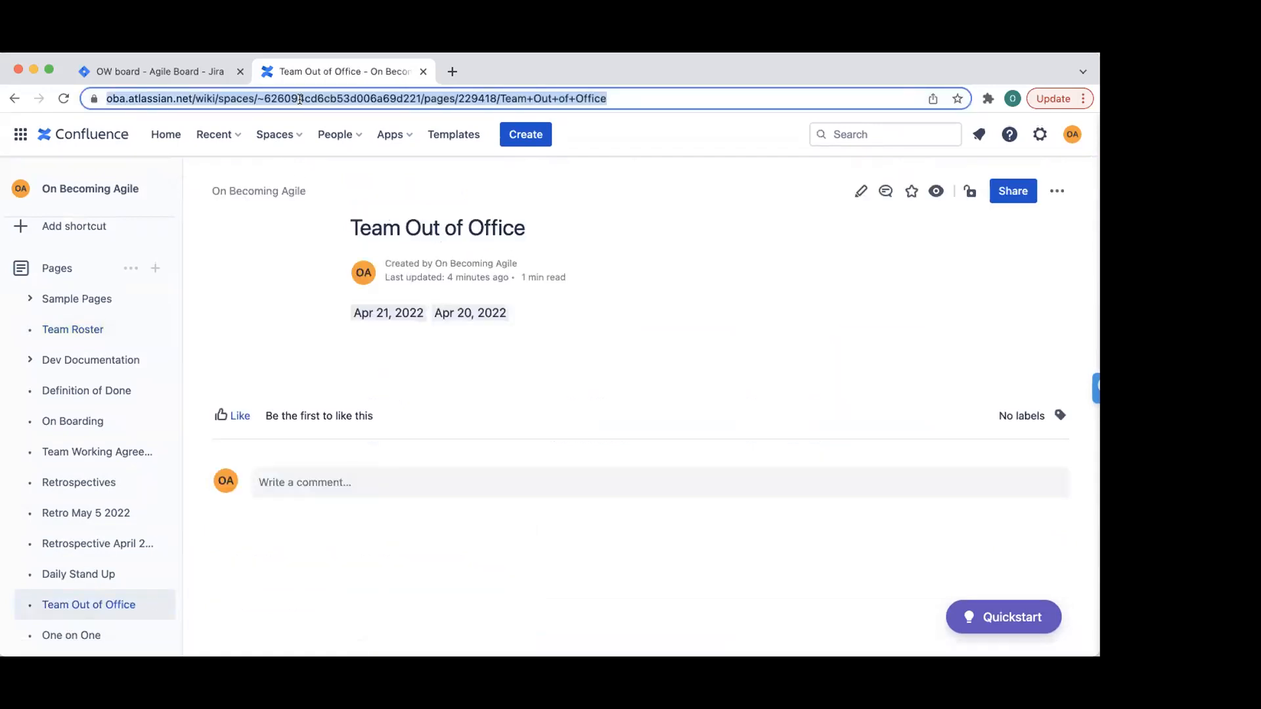
pyautogui.click(424, 355)
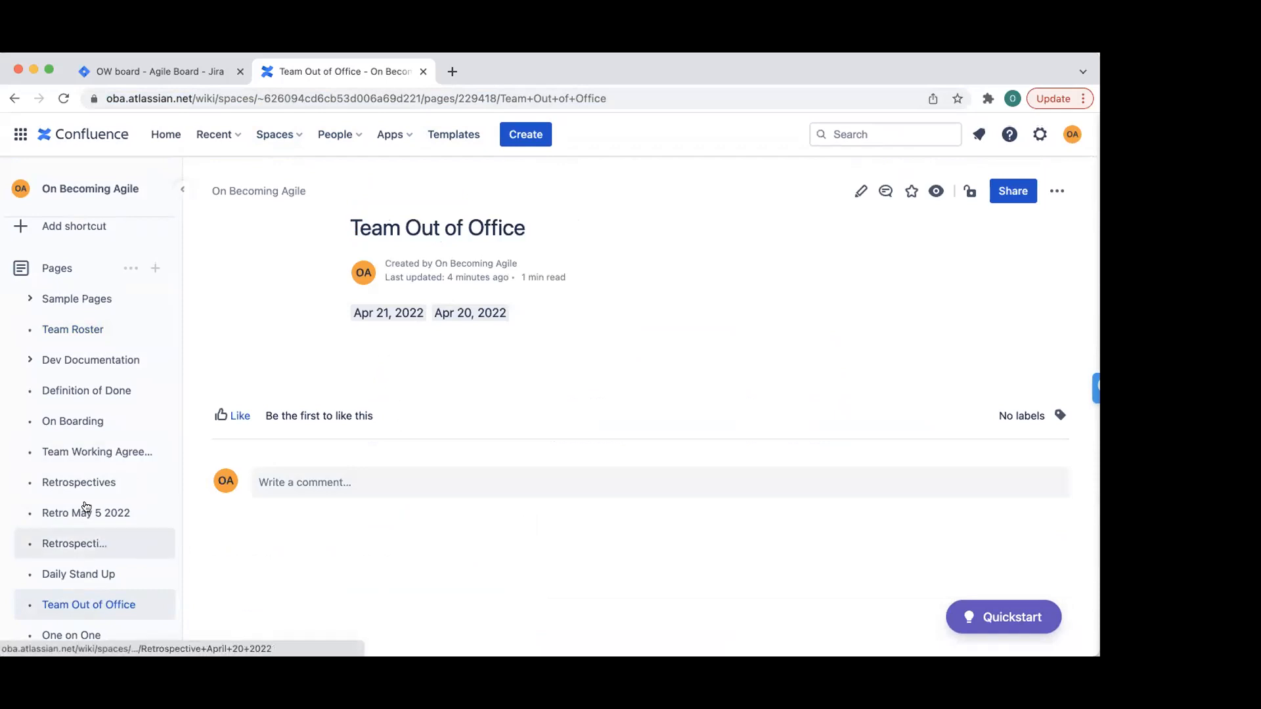
pyautogui.moveTo(89, 499)
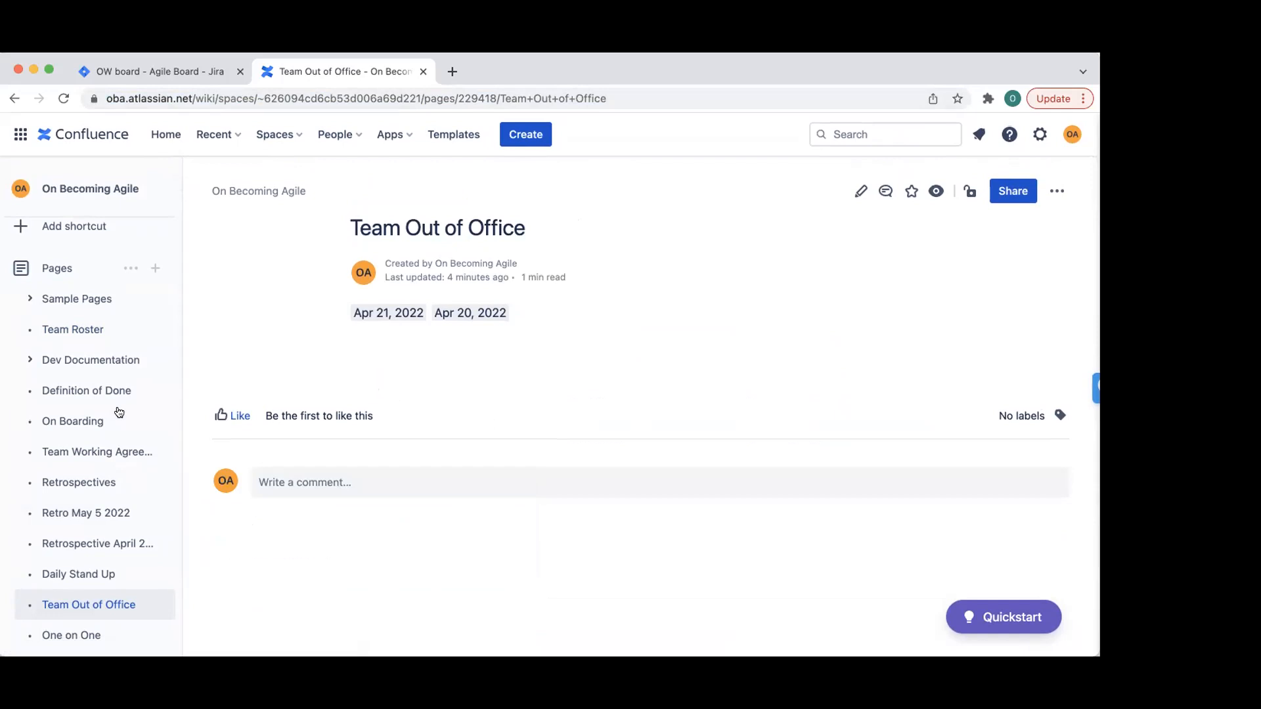
pyautogui.moveTo(92, 419)
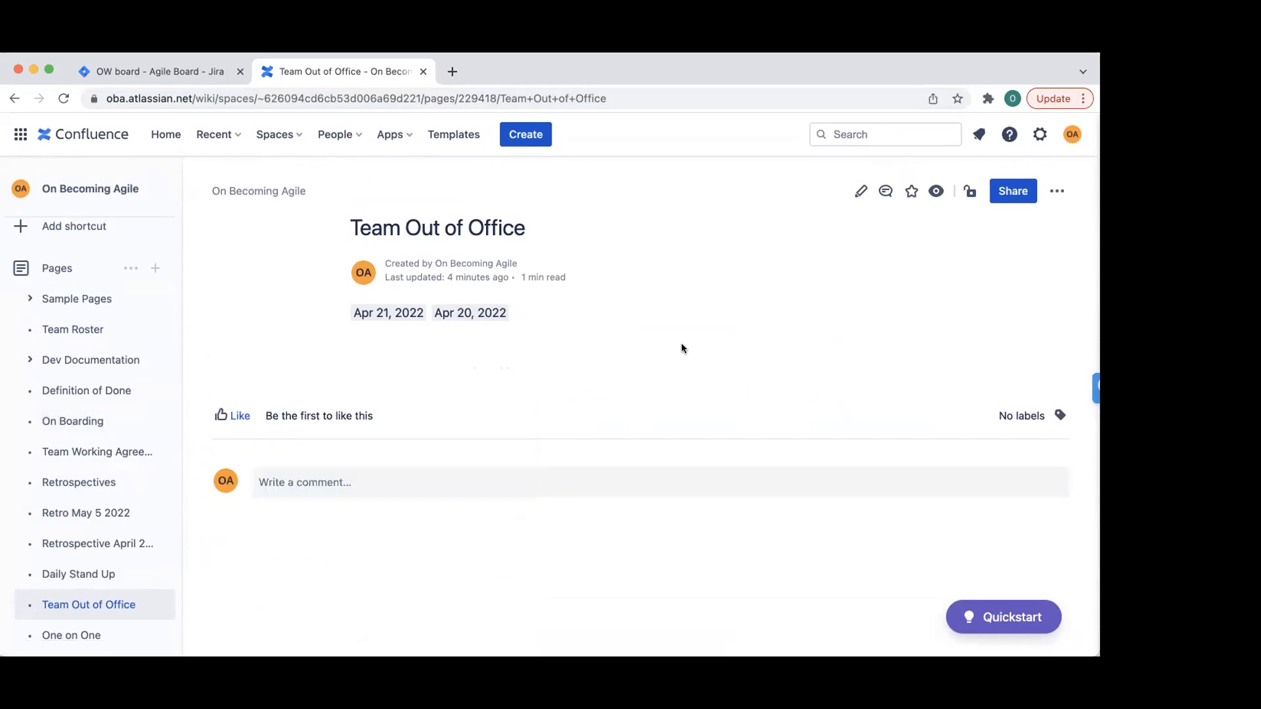
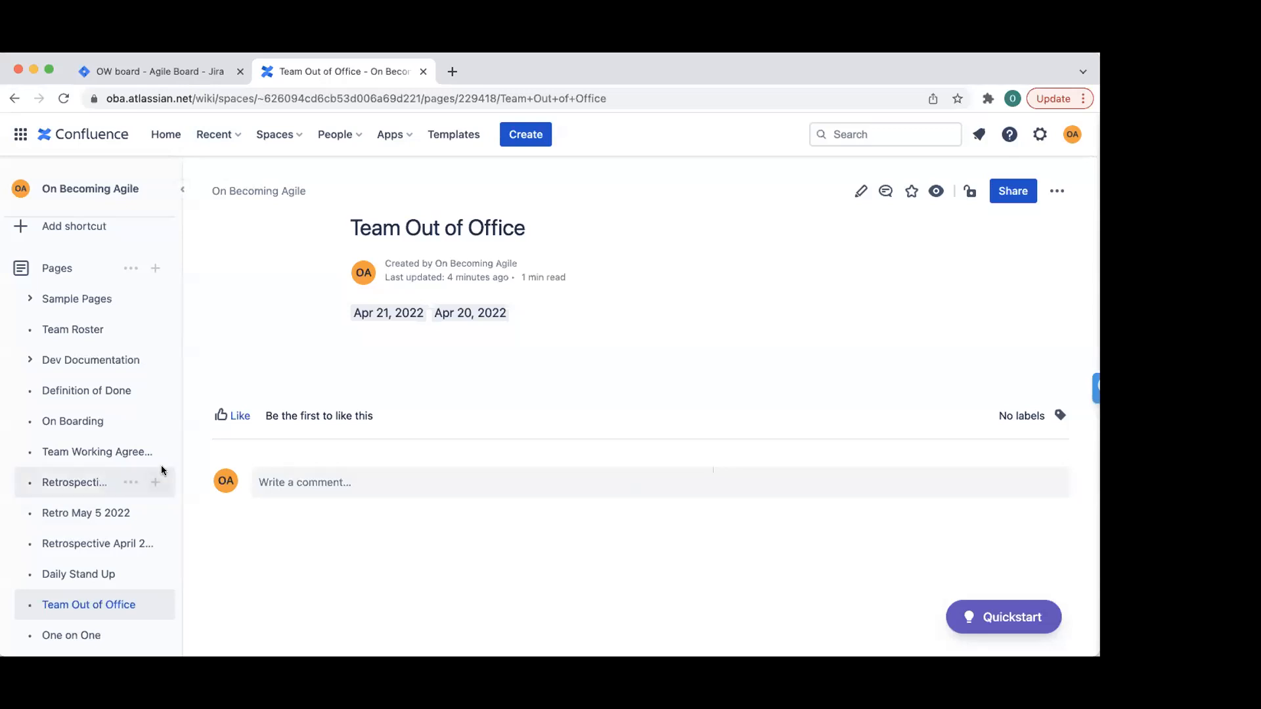
# - Open the Retrospective April 20 2022 page, scroll through it, and check its page restrictions
pyautogui.click(74, 546)
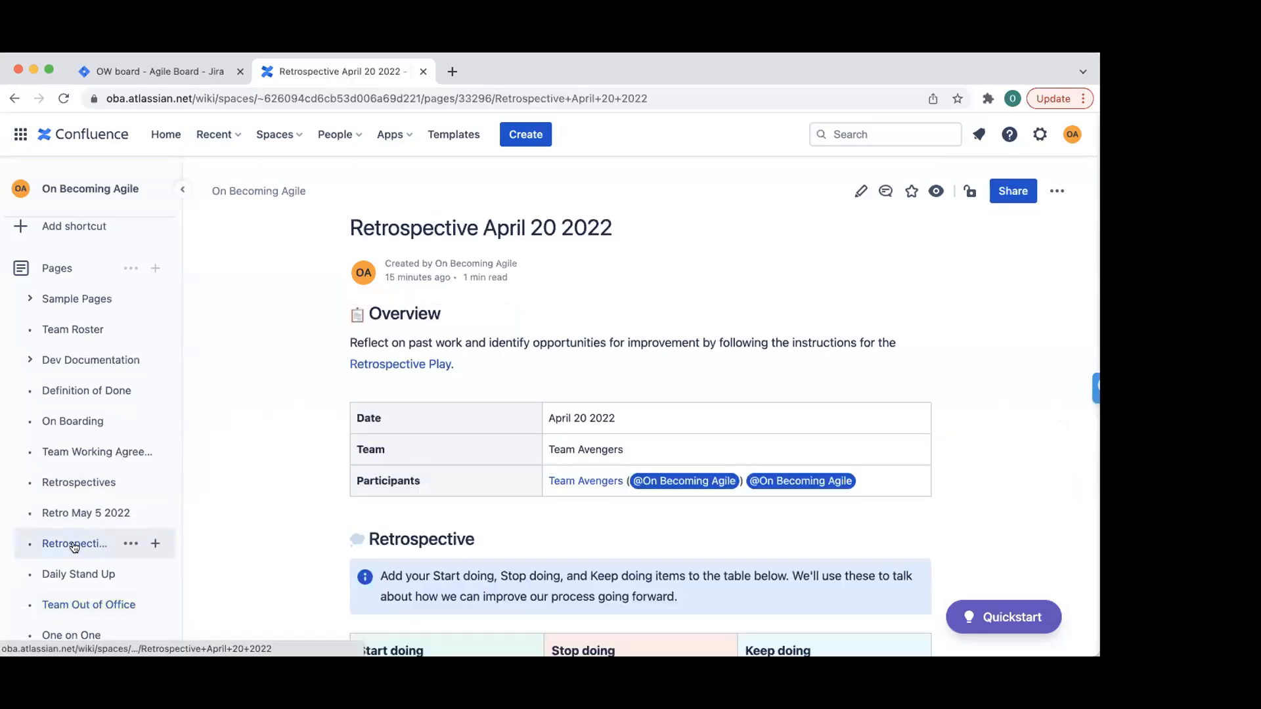
pyautogui.scroll(-4, 565, 494)
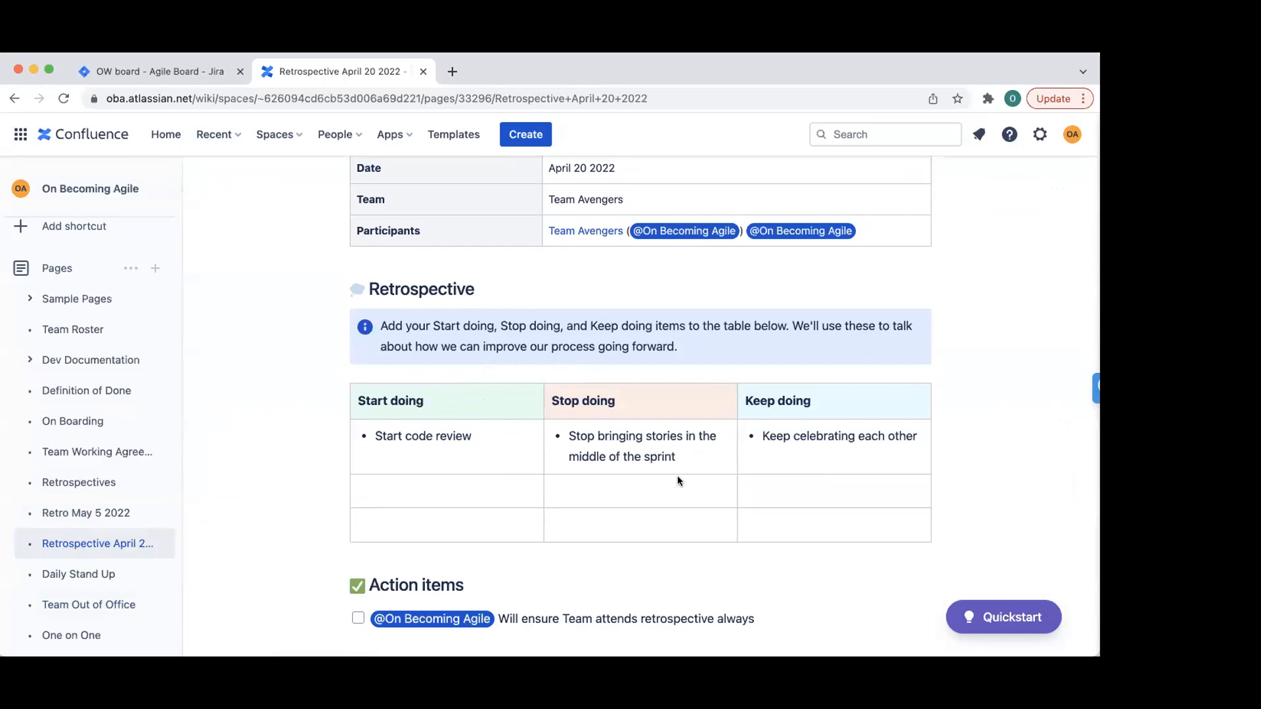
pyautogui.scroll(5, 649, 439)
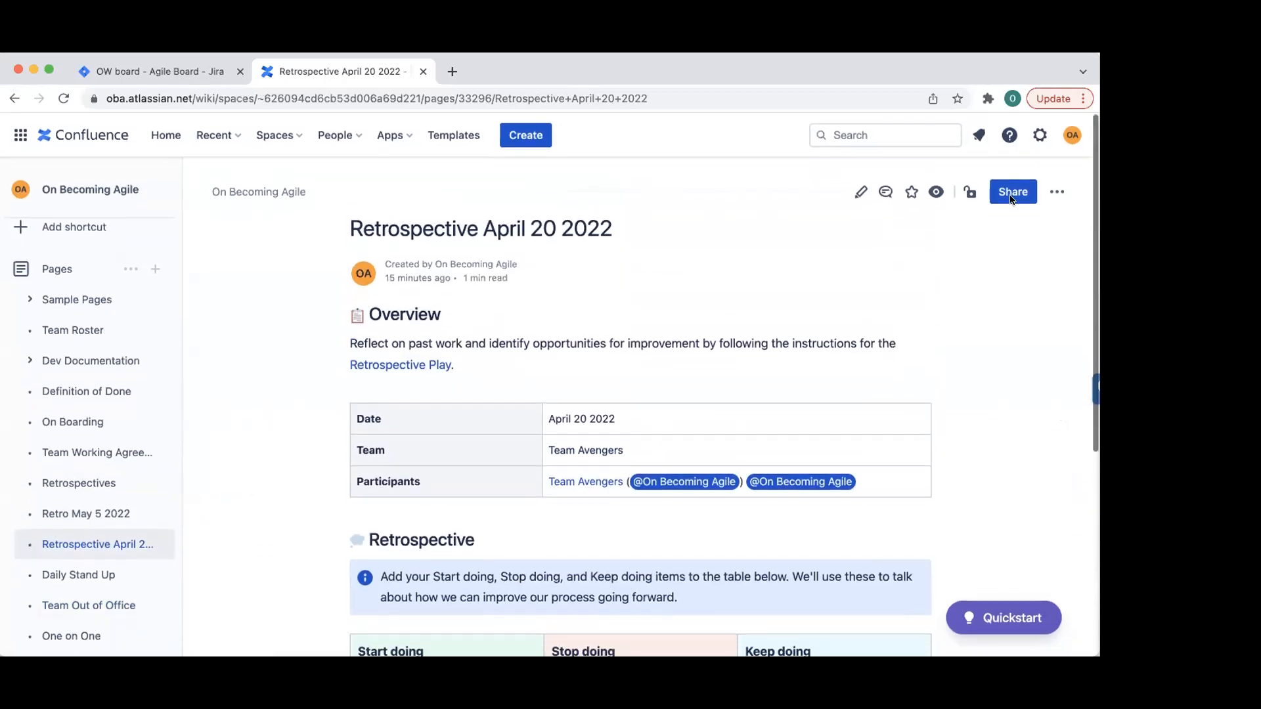
pyautogui.click(964, 192)
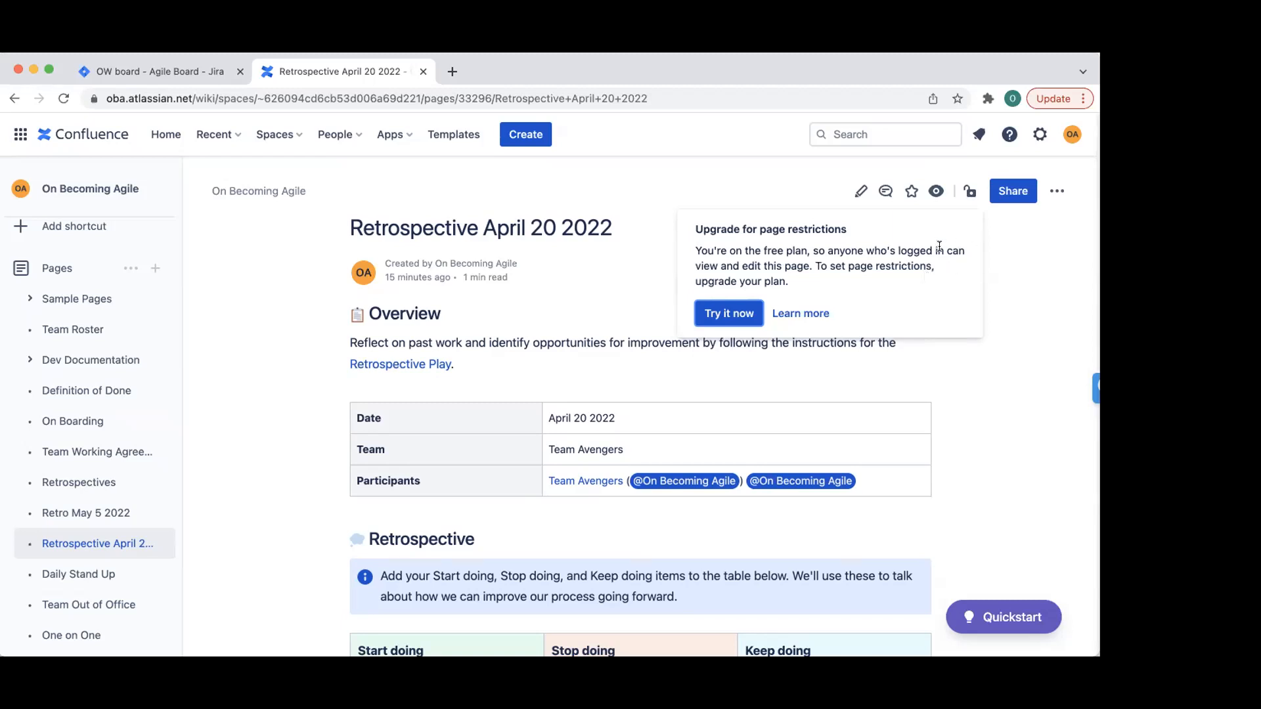
# - Close the 'Upgrade for page restrictions' notice to get back to the retrospective page
pyautogui.click(1035, 272)
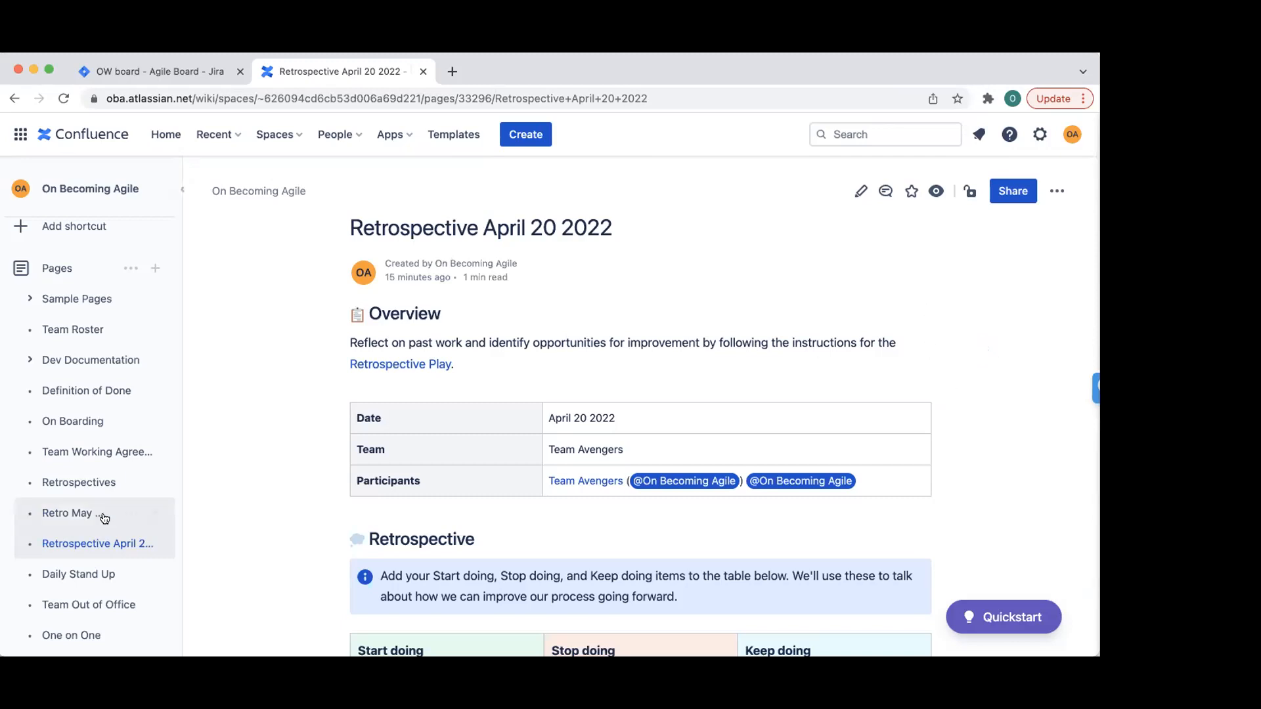
pyautogui.moveTo(96, 550)
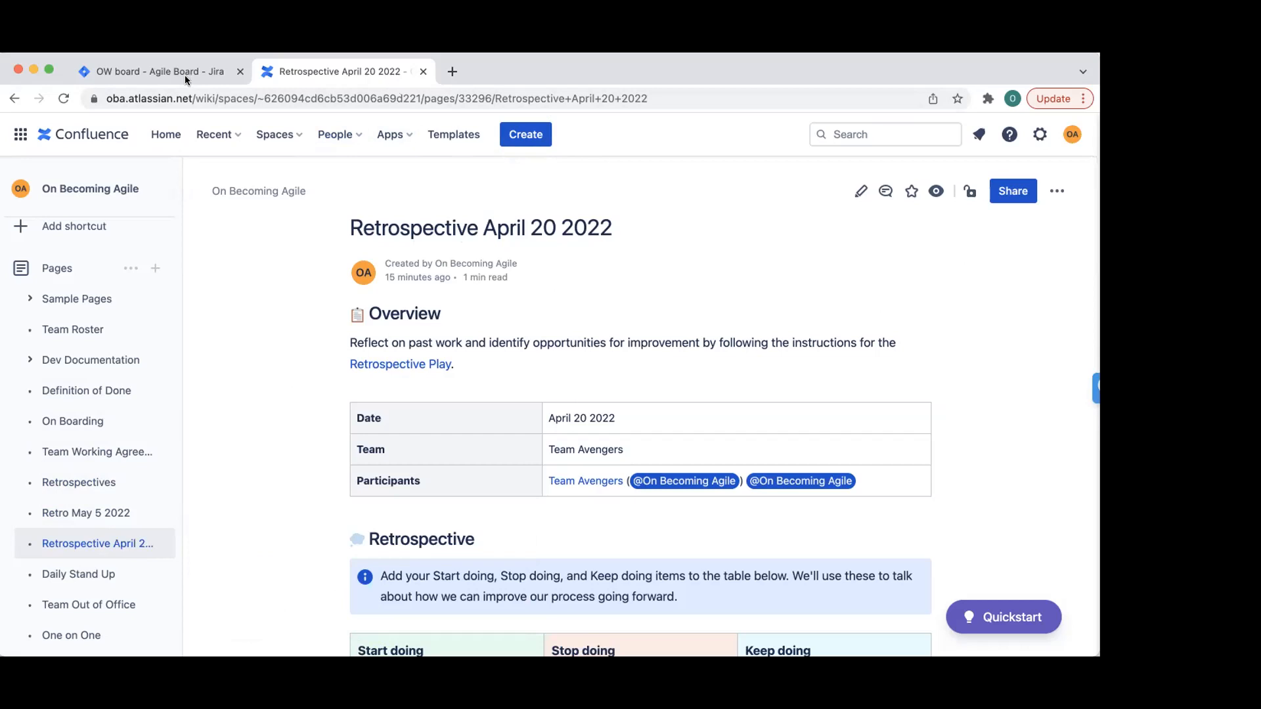
# - Back in Jira, close the OW-3 Update Password issue and return to the active sprint board
pyautogui.click(124, 74)
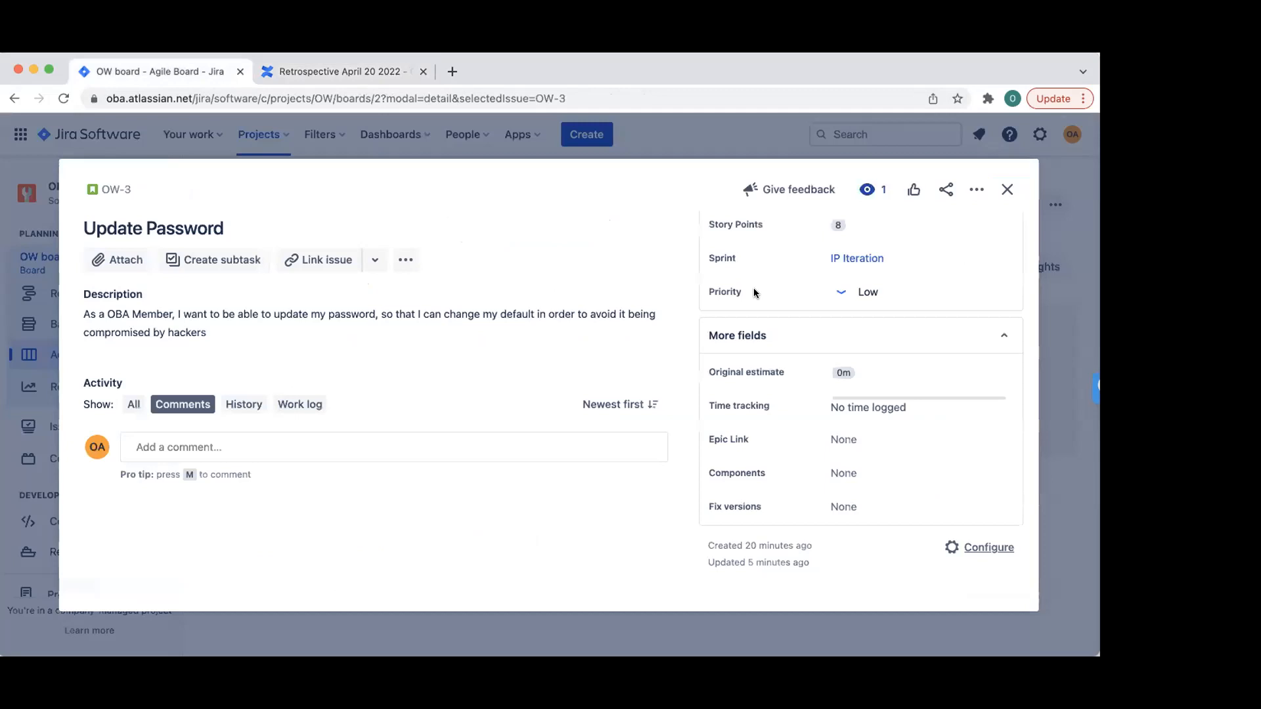
pyautogui.click(1003, 191)
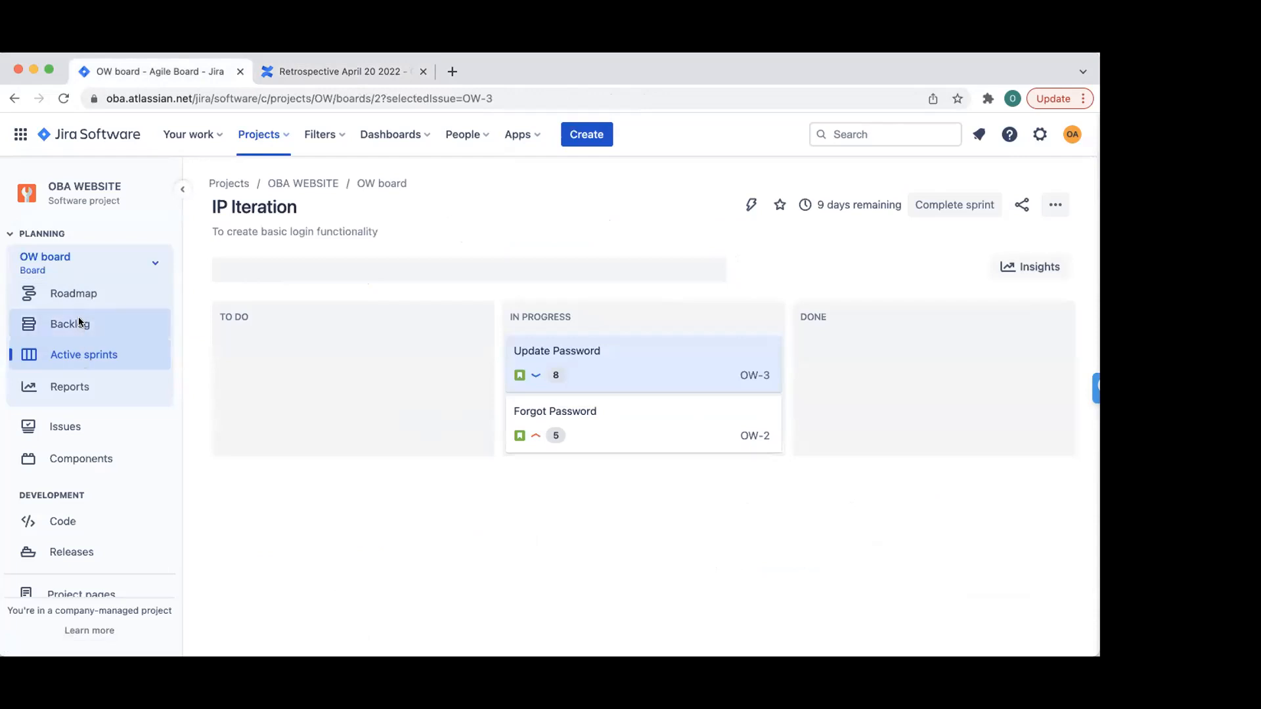
pyautogui.click(77, 356)
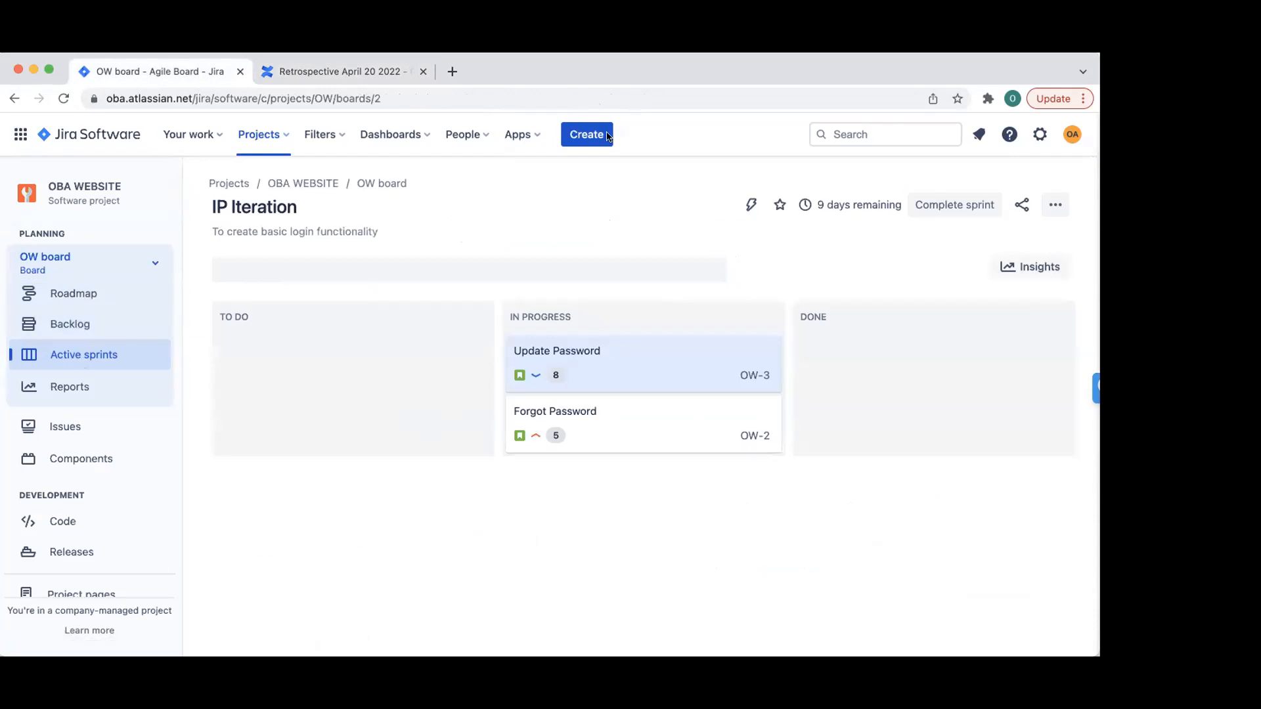
# - Open the OW board settings, look at Swimlanes, then go to Columns
pyautogui.click(1056, 207)
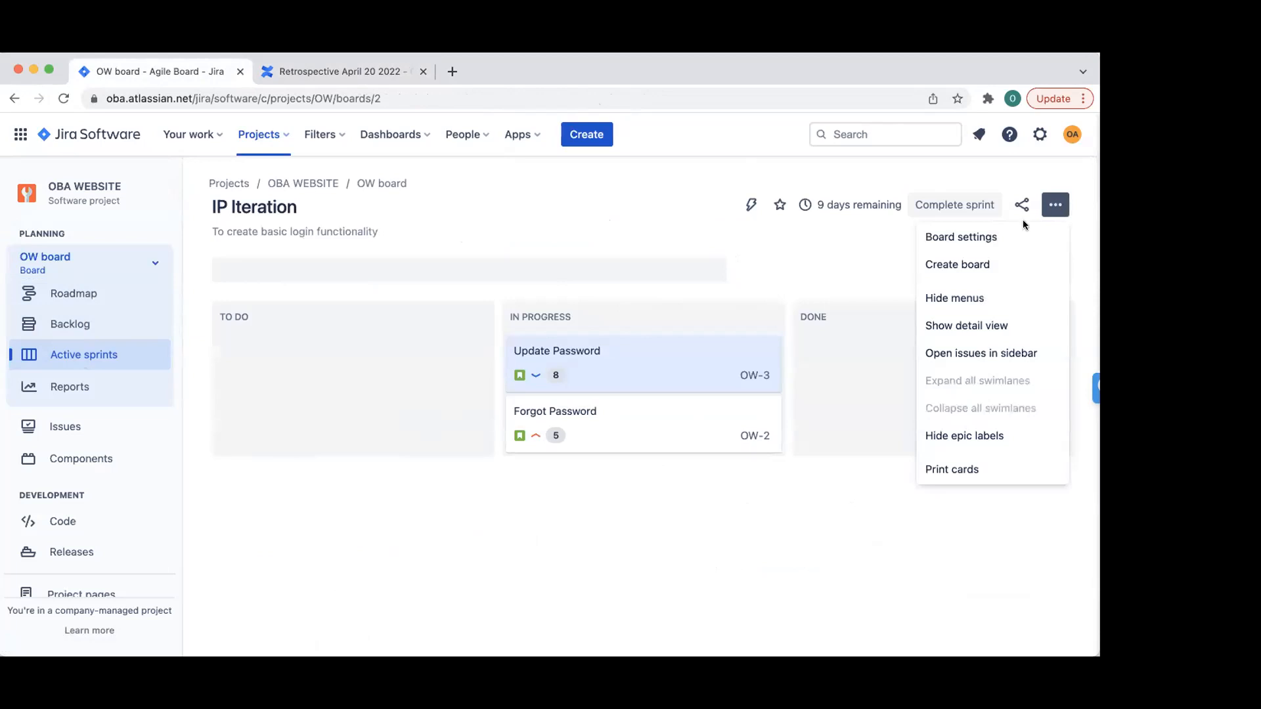
pyautogui.click(994, 235)
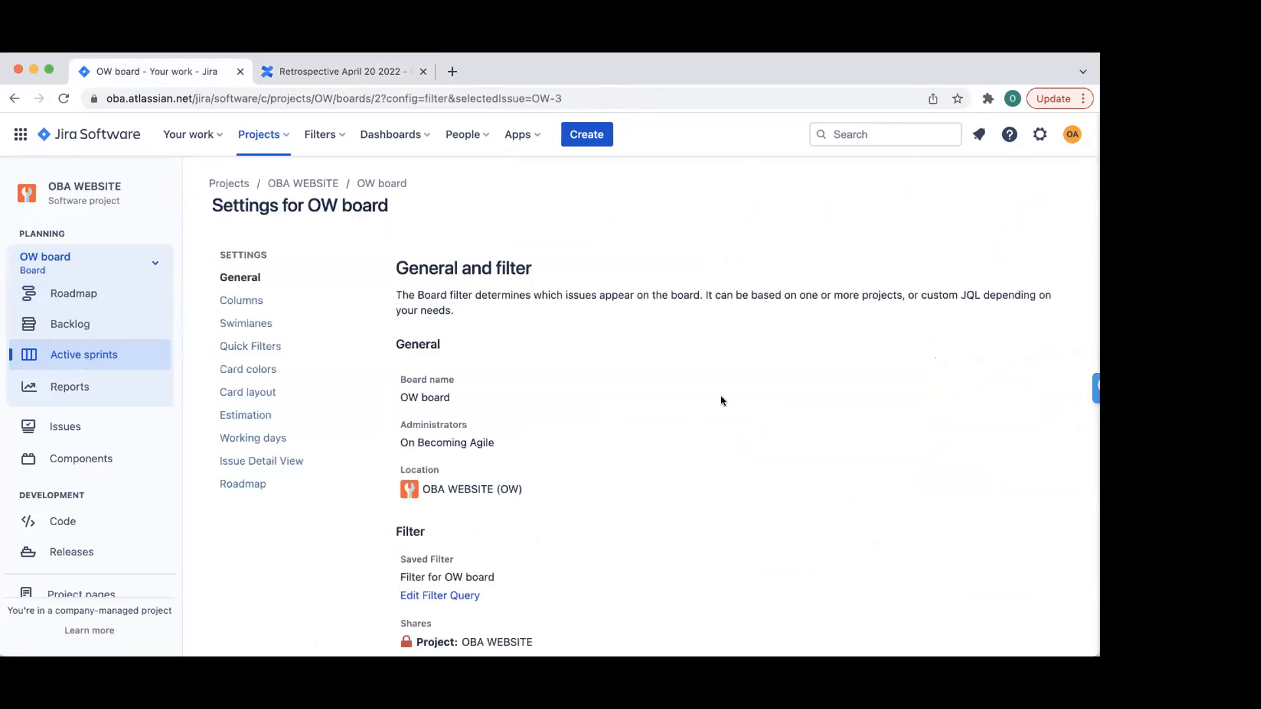
pyautogui.click(266, 325)
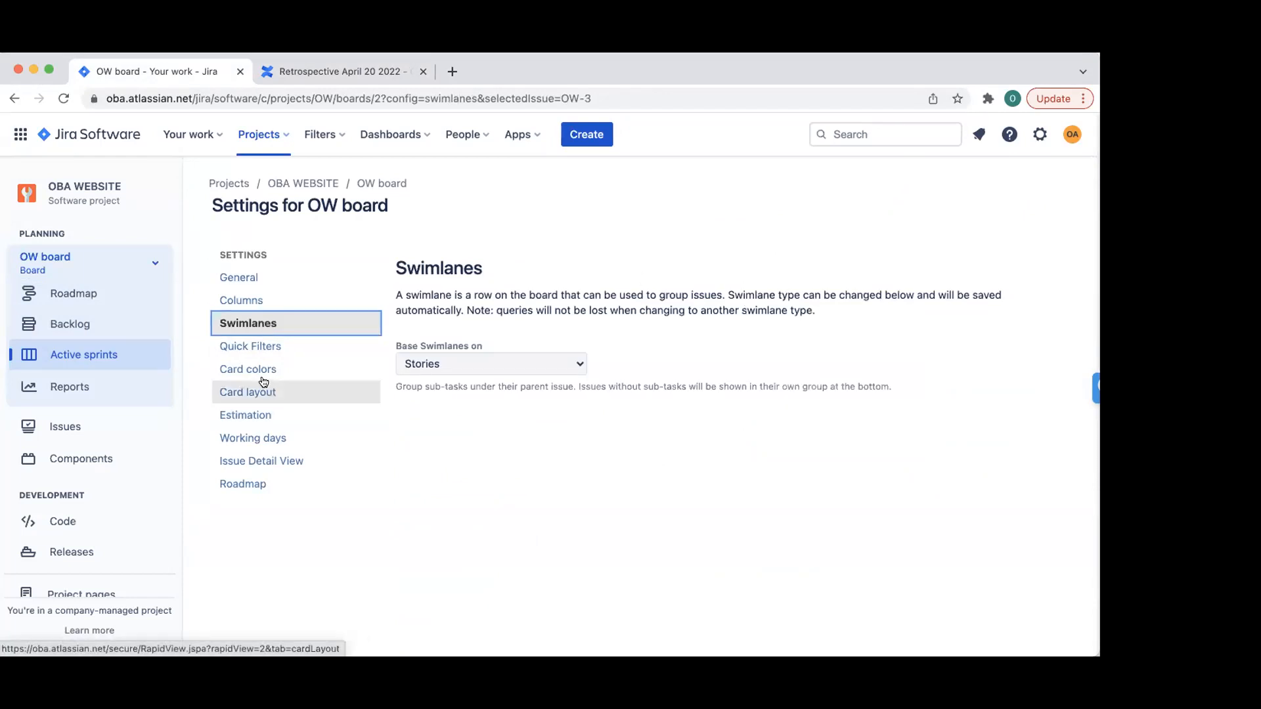
pyautogui.click(256, 300)
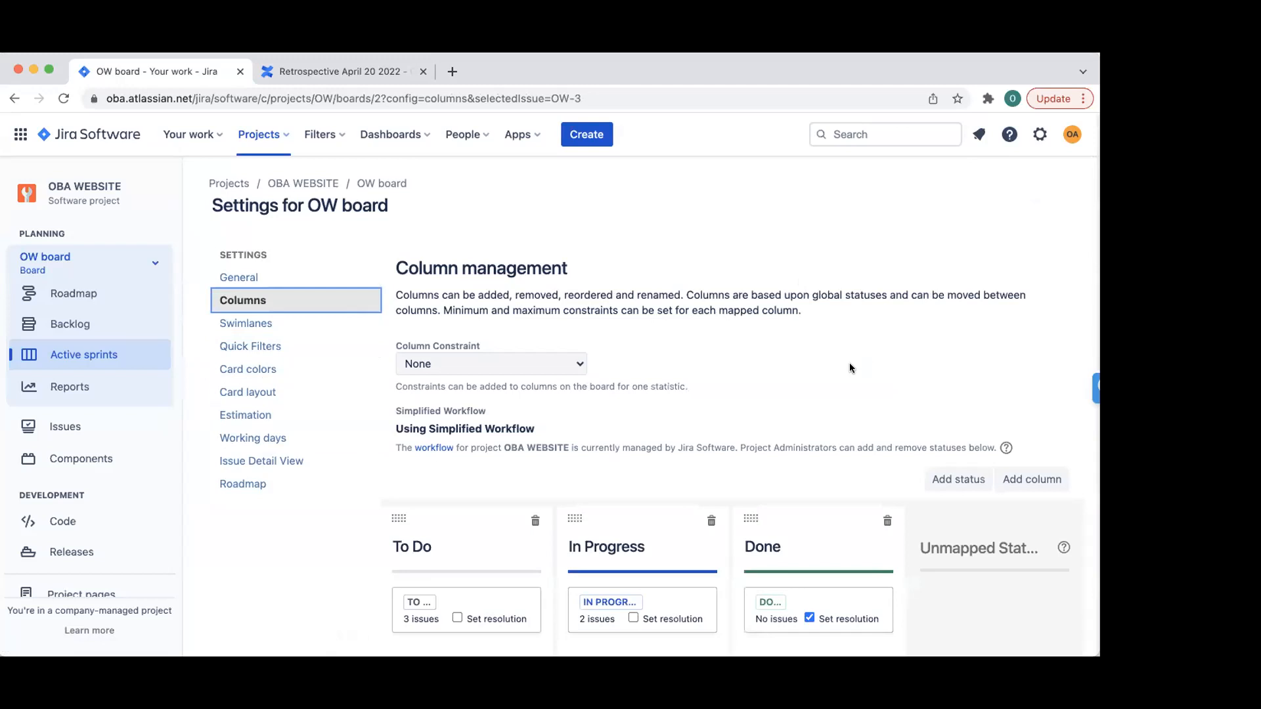
pyautogui.scroll(-2, 850, 366)
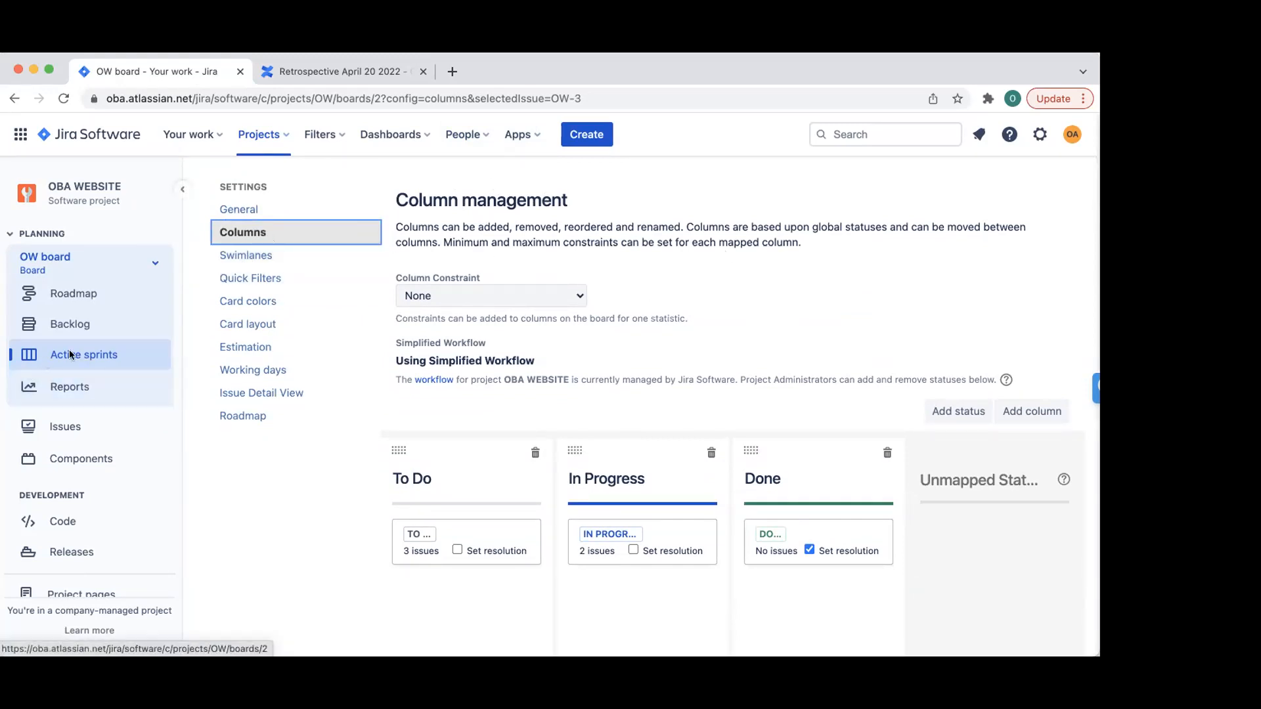
pyautogui.click(15, 98)
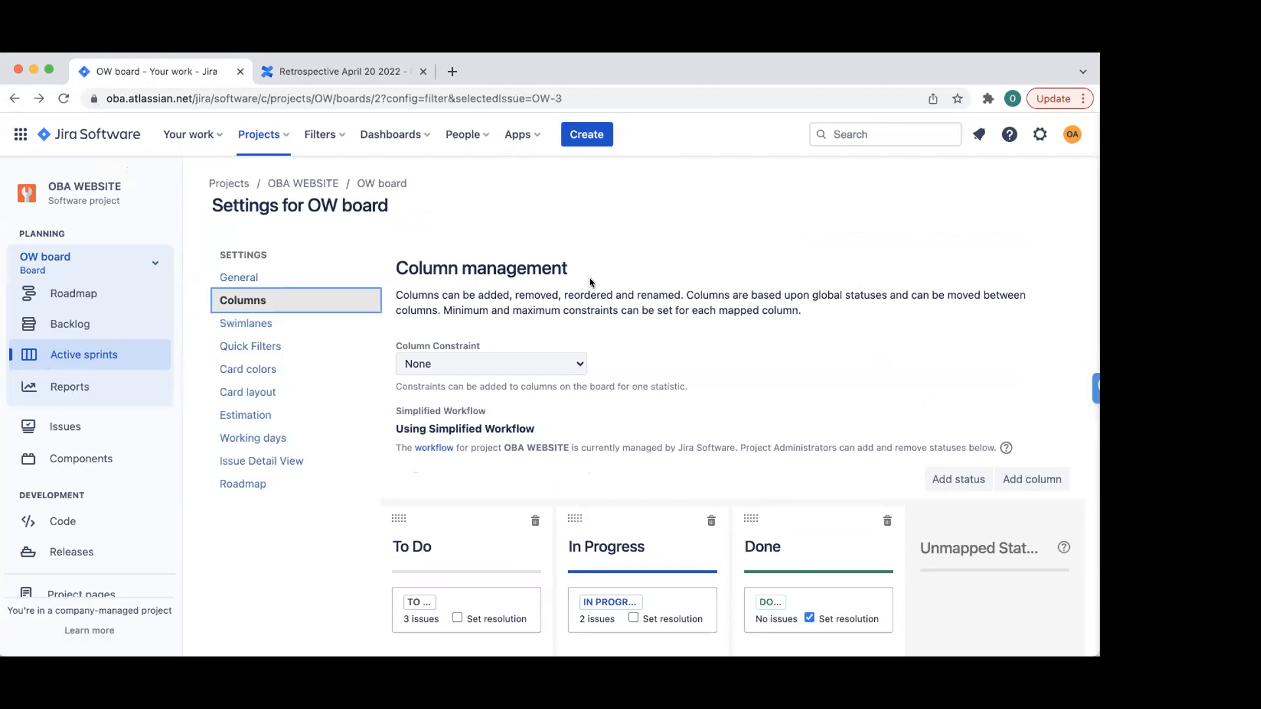
pyautogui.click(319, 183)
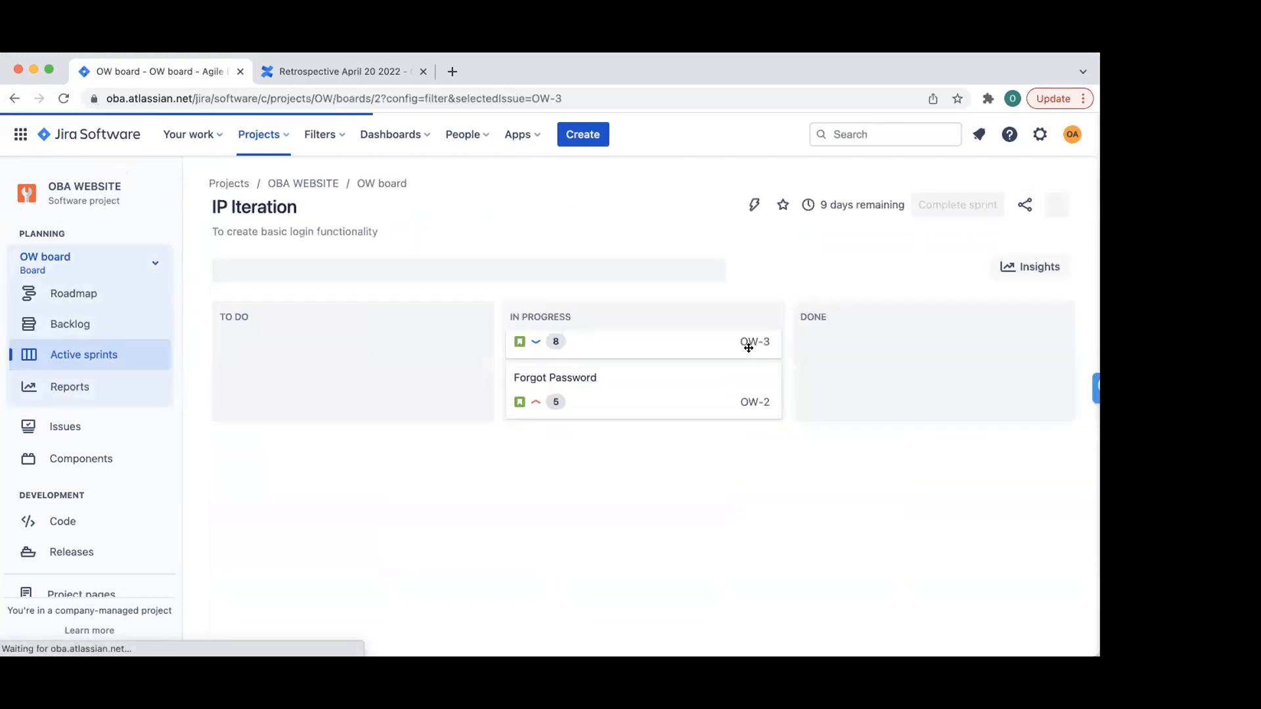
pyautogui.click(1039, 136)
pyautogui.click(1040, 136)
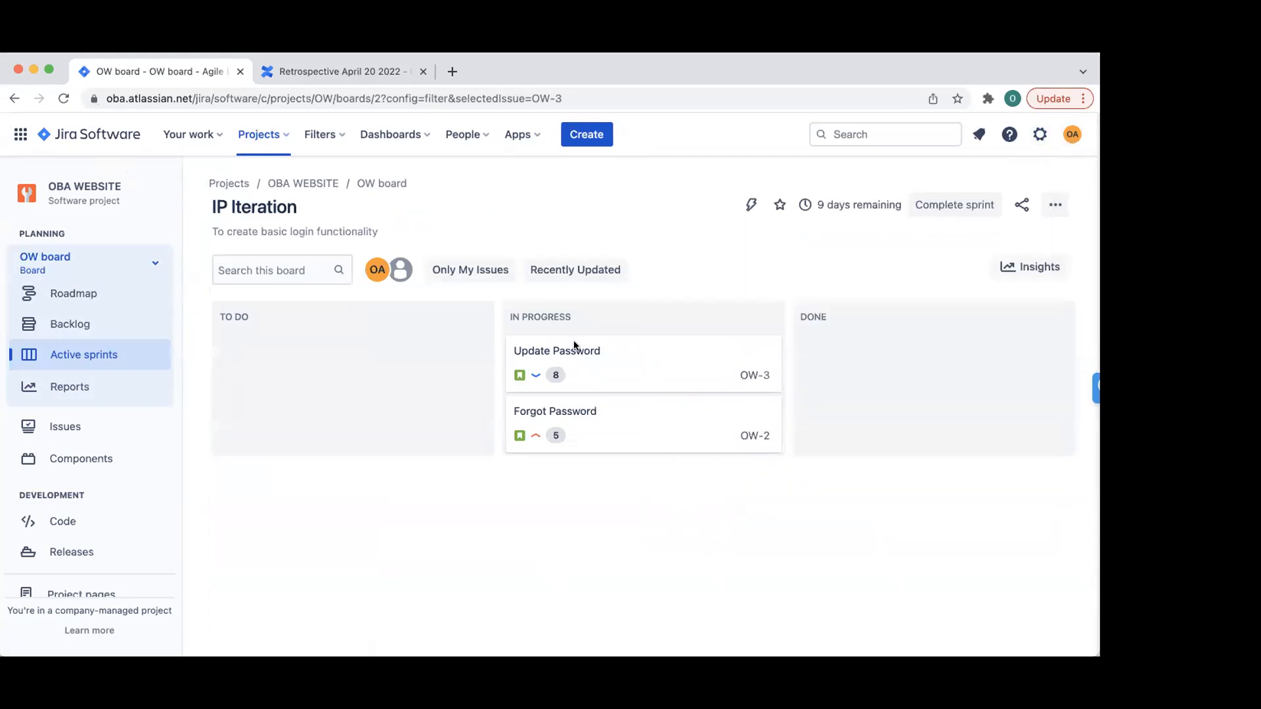
pyautogui.click(1047, 205)
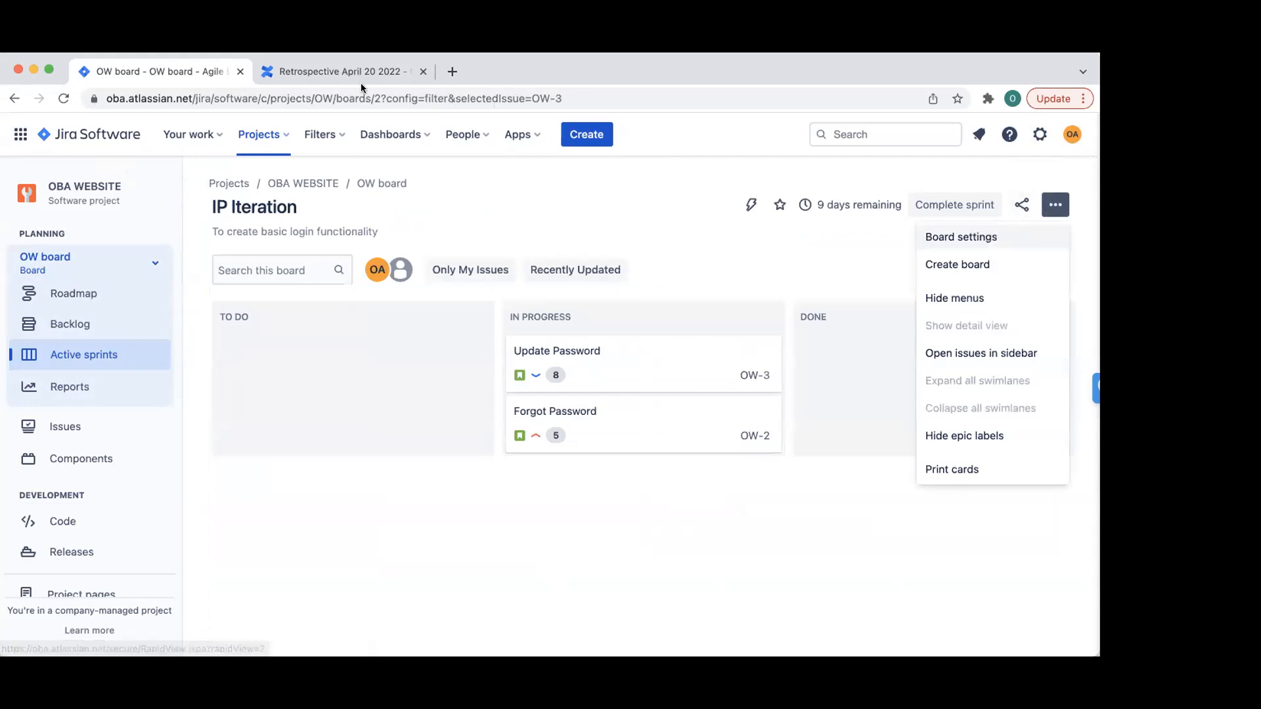
pyautogui.click(977, 237)
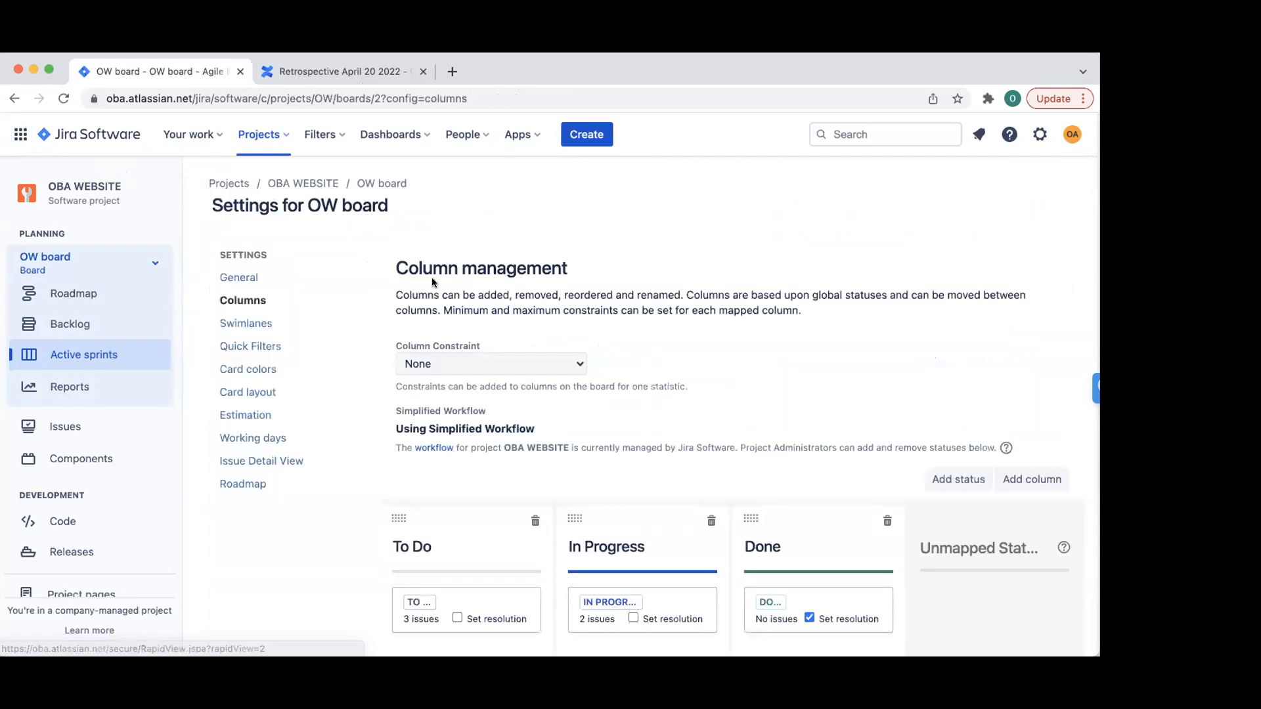
pyautogui.click(256, 302)
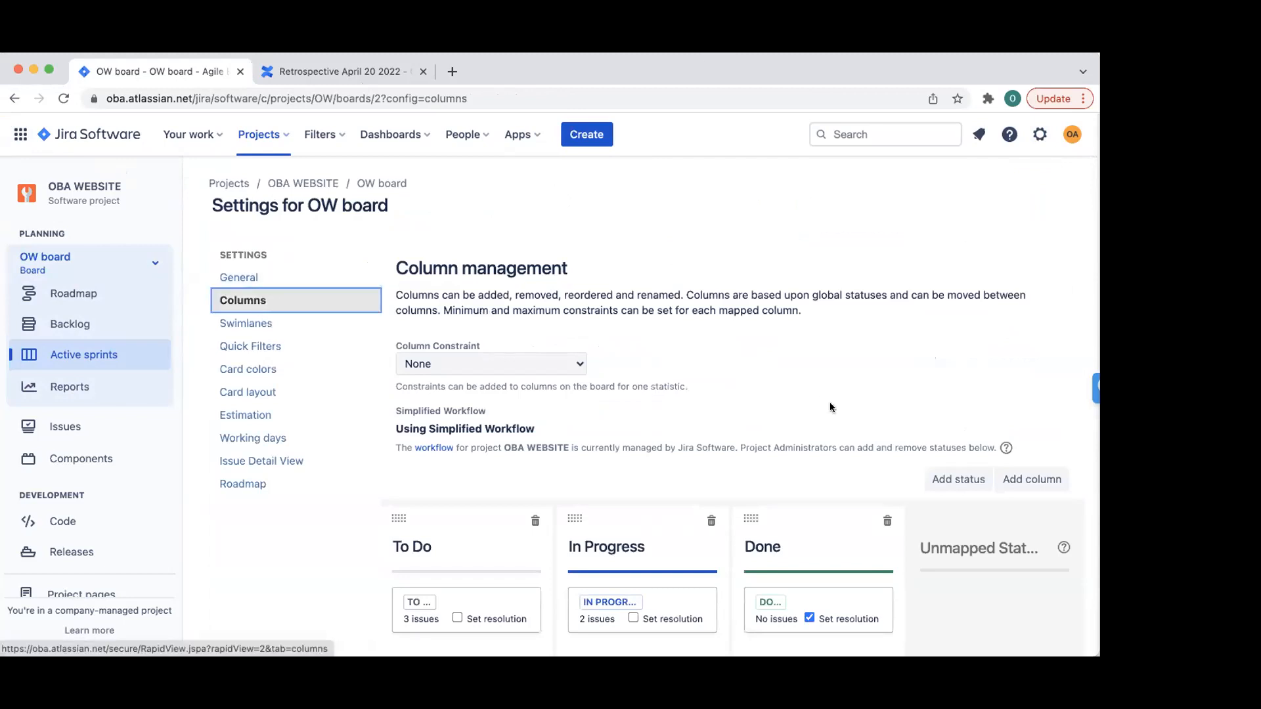
pyautogui.scroll(-2, 756, 427)
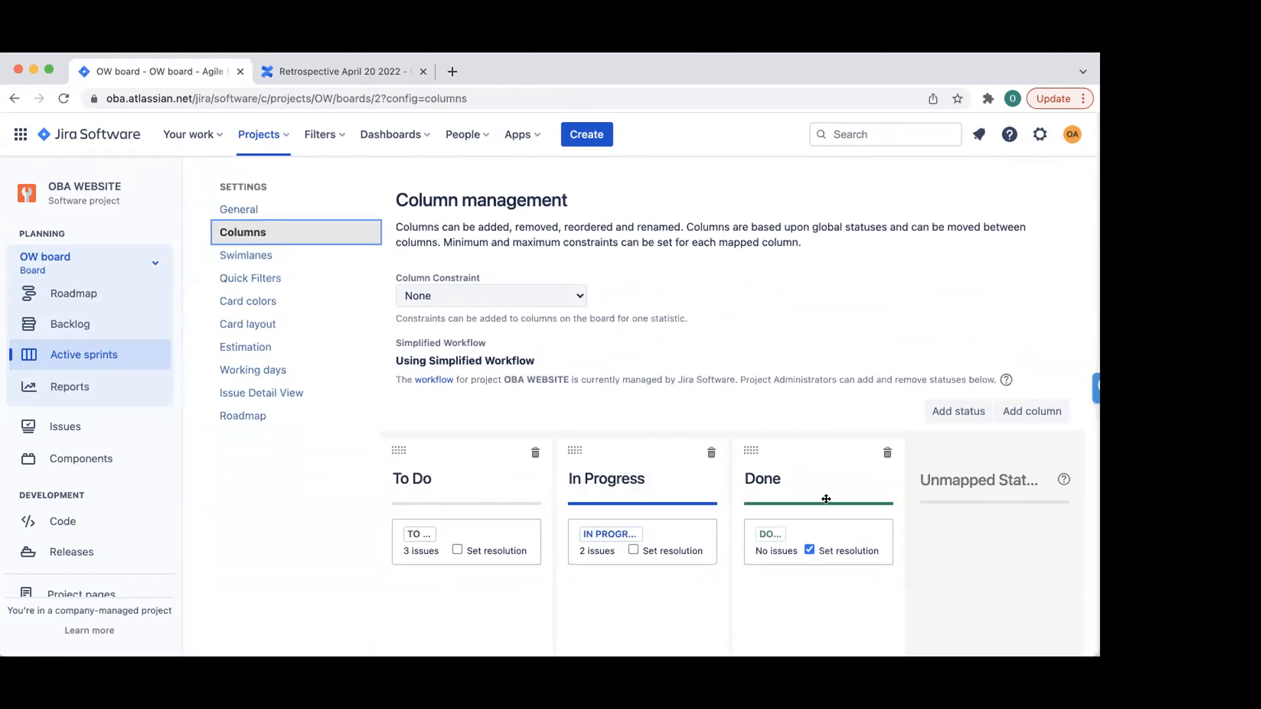
# - Add a new column named Testing to the OW board, placed between In Progress and Done
pyautogui.click(1035, 411)
pyautogui.write('Te')
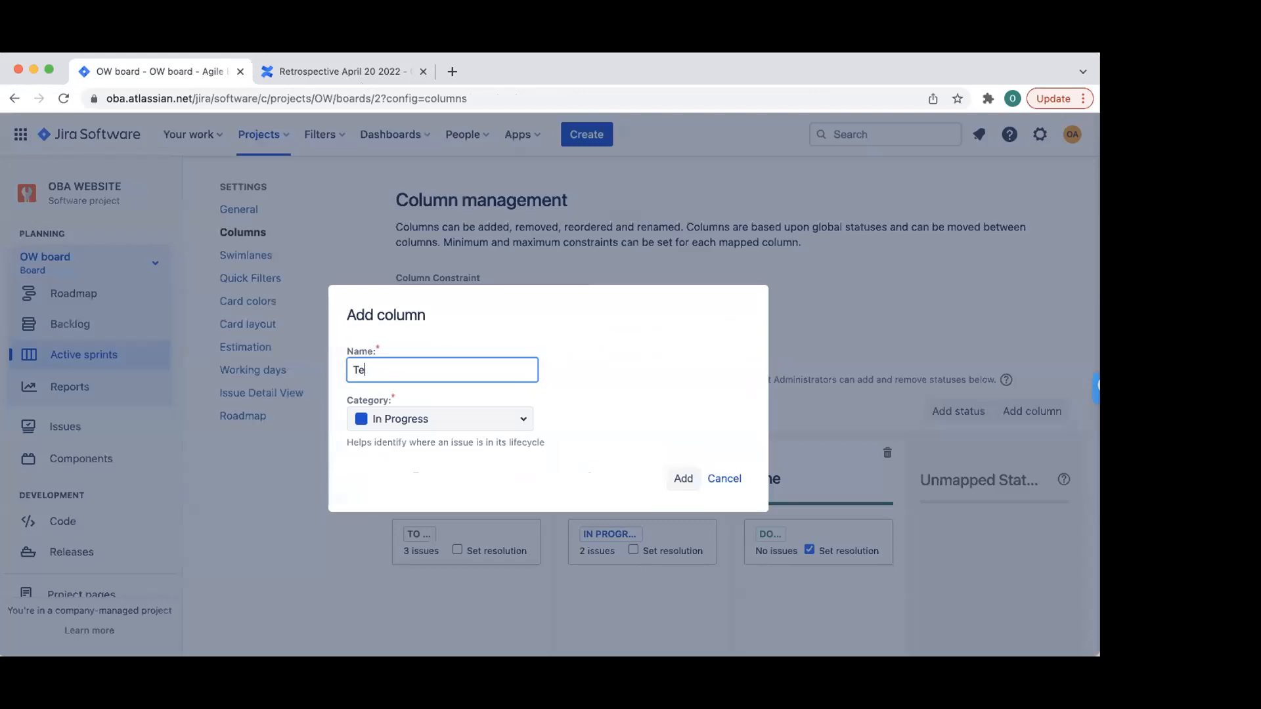
pyautogui.write('wsing')
pyautogui.click(500, 420)
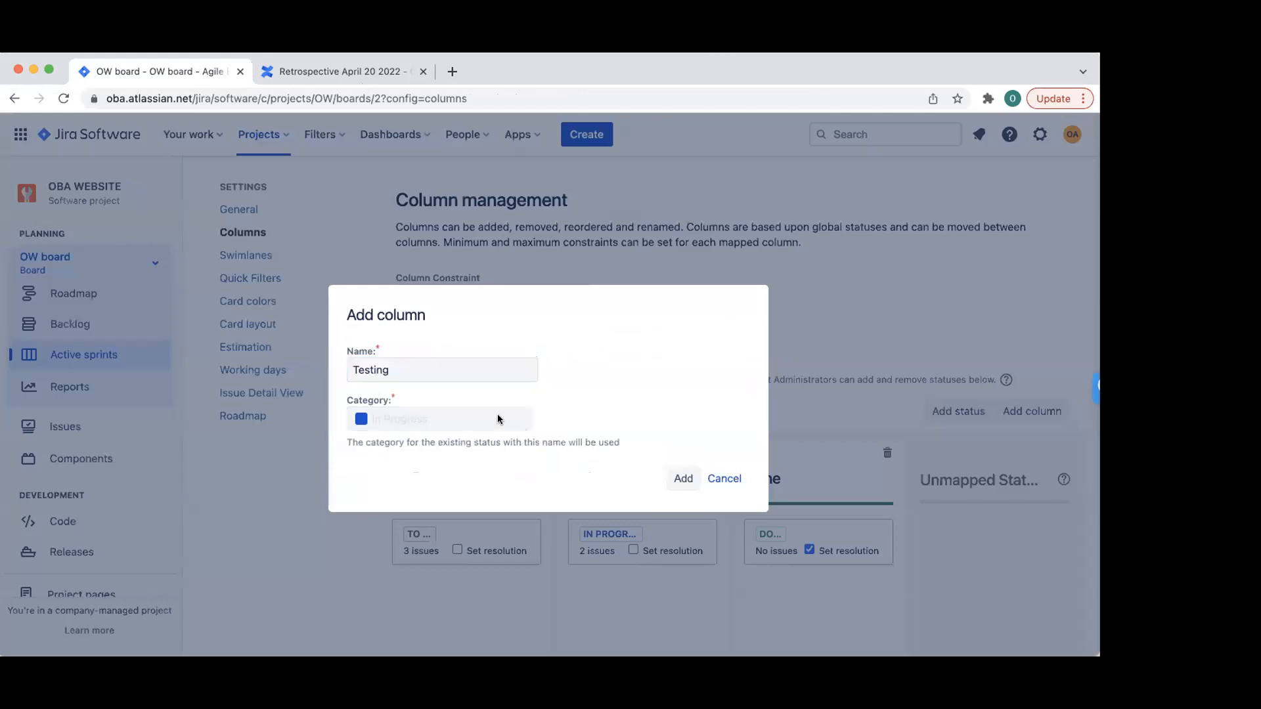
pyautogui.click(679, 478)
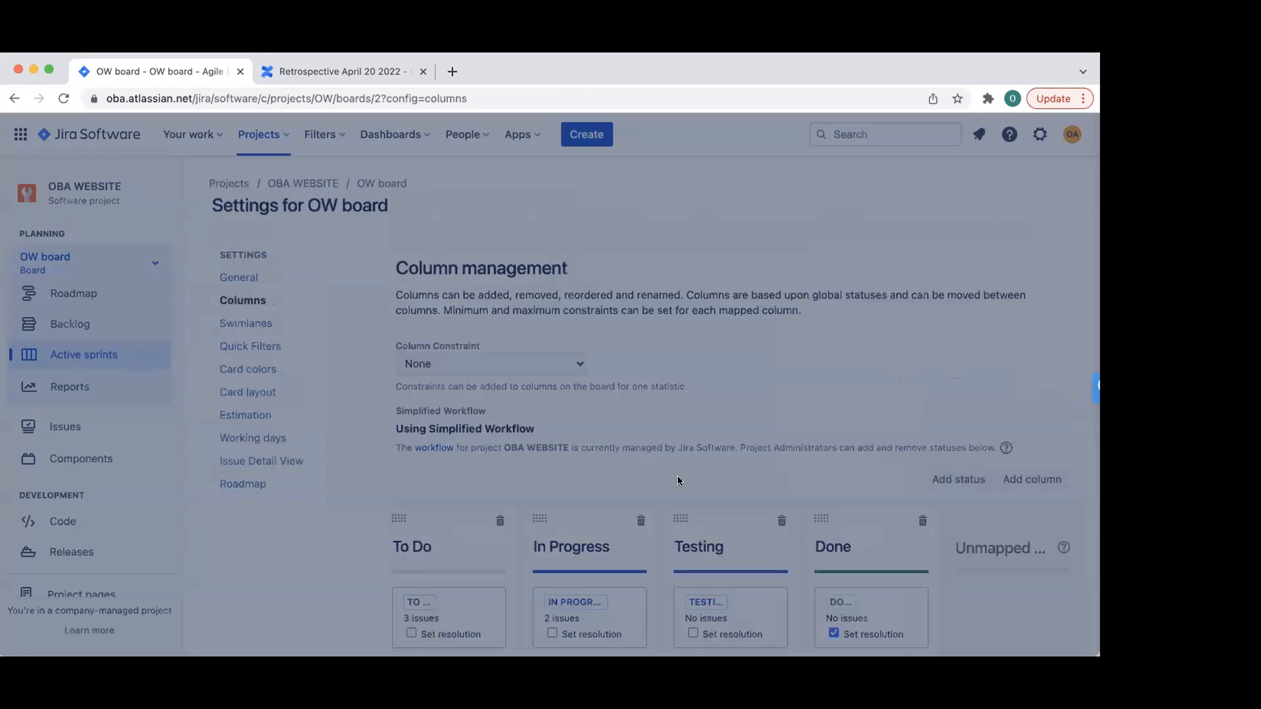
pyautogui.scroll(-2, 884, 386)
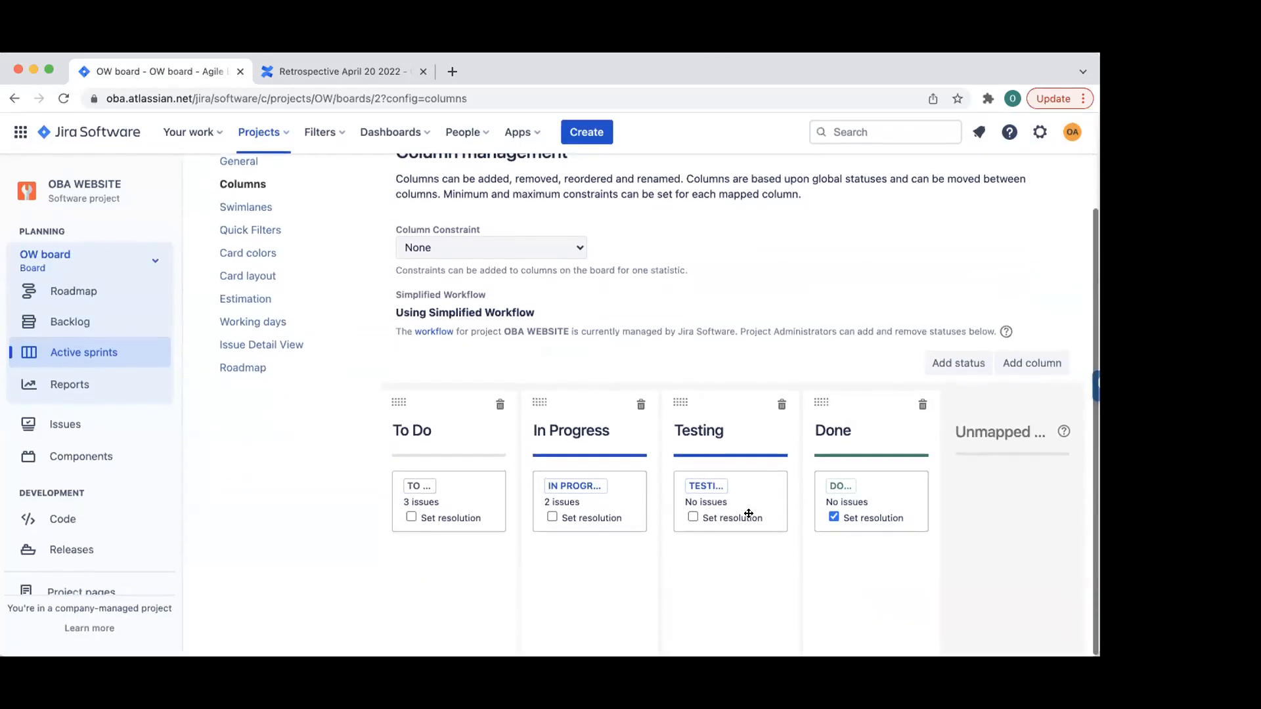
pyautogui.scroll(3, 820, 462)
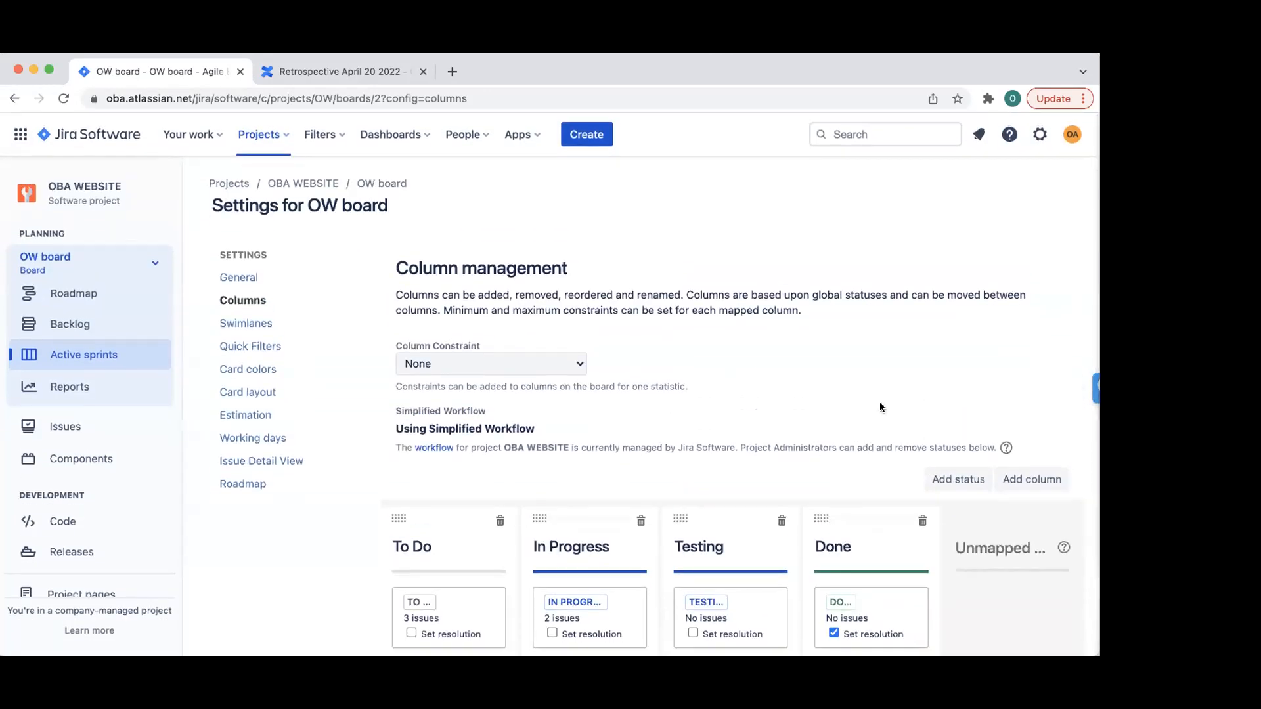
pyautogui.scroll(-2, 880, 403)
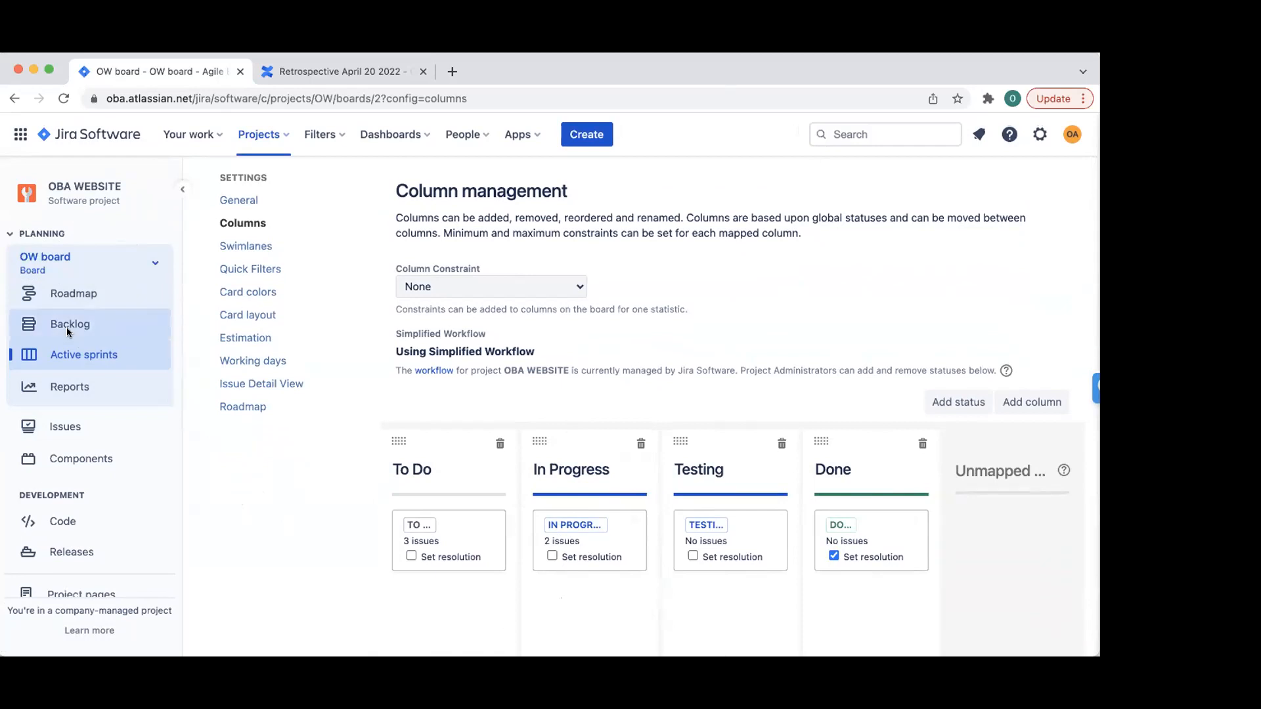
# - Return to the IP Iteration sprint board, briefly collapsing the sidebar and visiting the roadmap
pyautogui.click(64, 352)
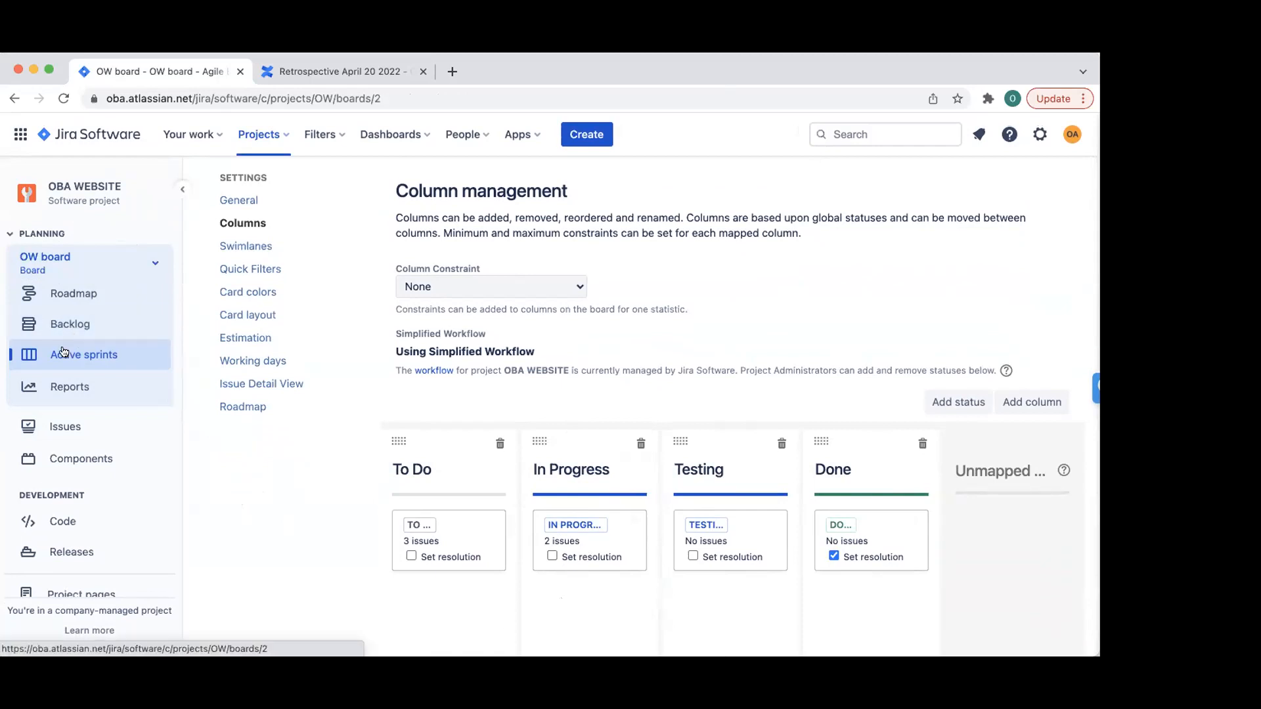
pyautogui.click(182, 190)
pyautogui.moveTo(16, 191)
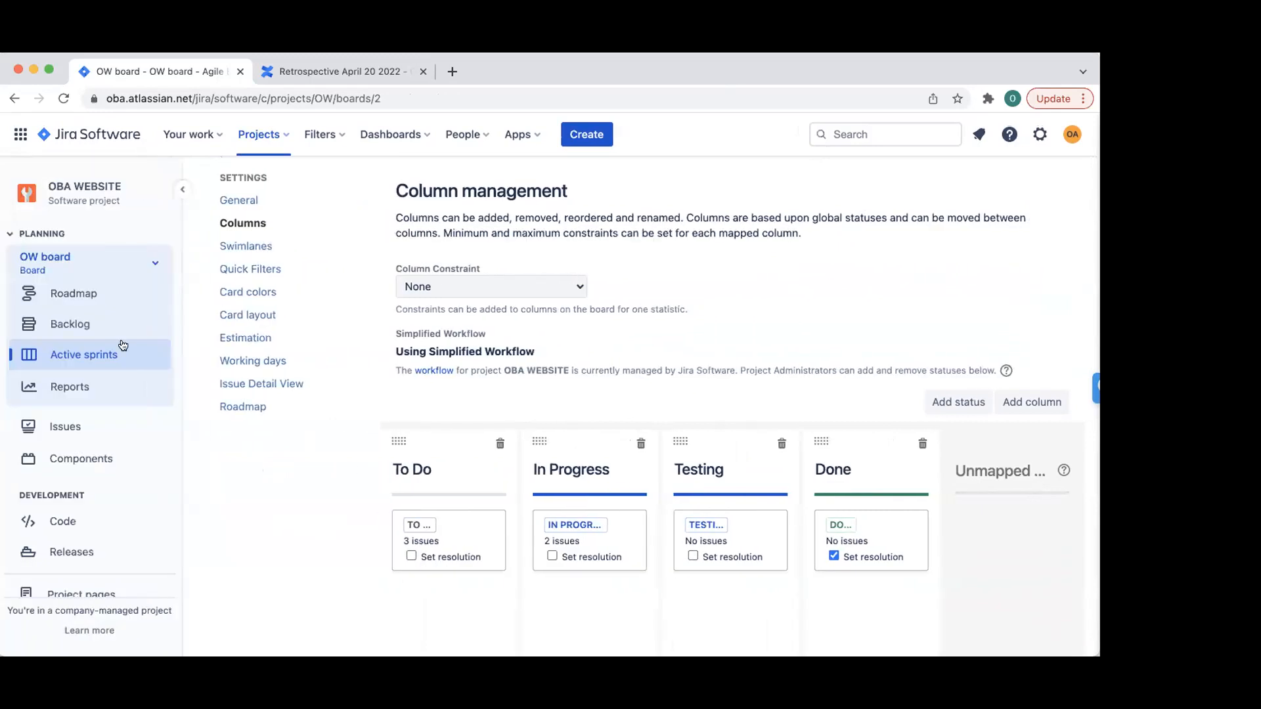
pyautogui.click(71, 293)
pyautogui.click(77, 356)
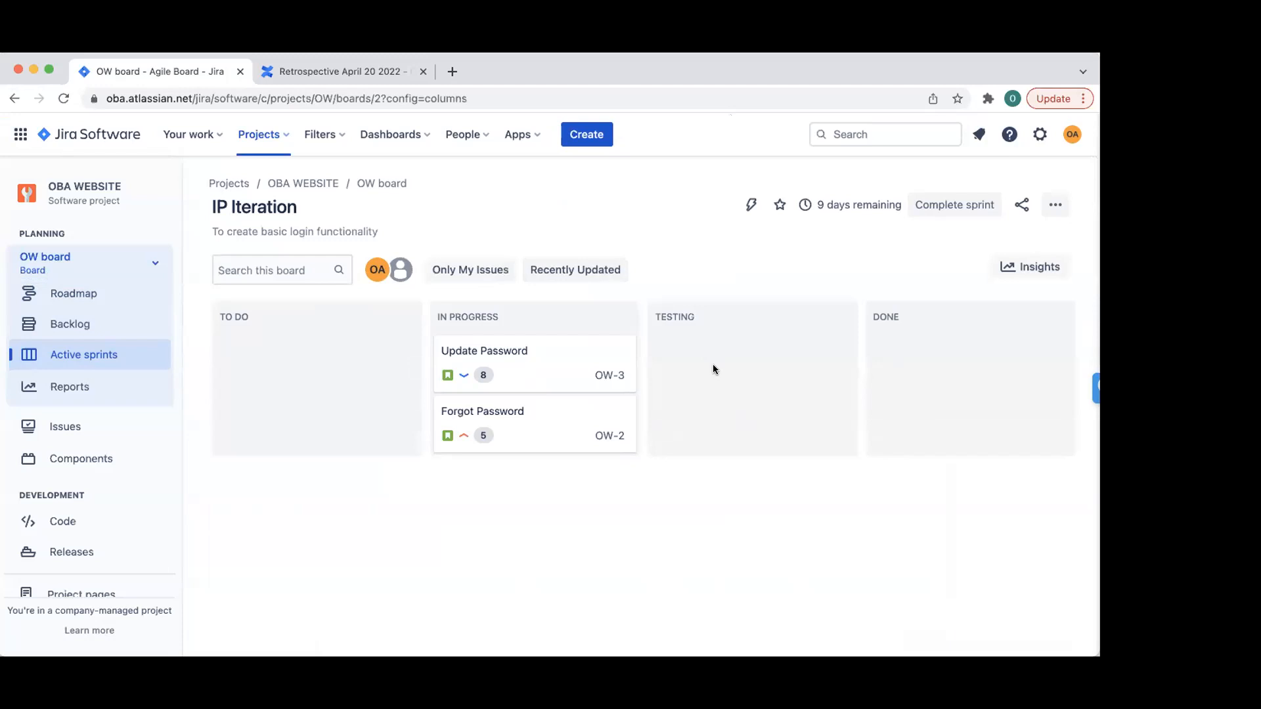
# - Try repeatedly to drag Update Password (OW-3) into Testing; the workflow keeps it in In Progress
pyautogui.moveTo(554, 358); pyautogui.dragTo(595, 355)
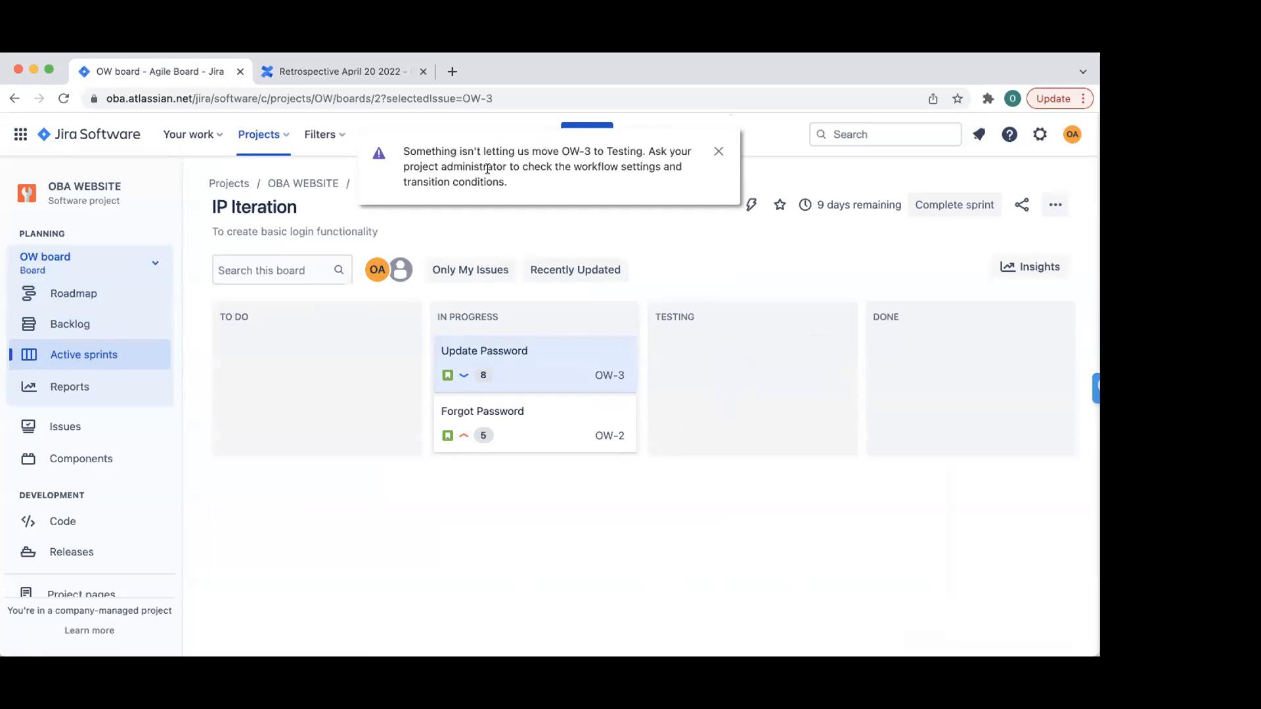
pyautogui.moveTo(539, 358); pyautogui.dragTo(731, 360)
pyautogui.moveTo(557, 341); pyautogui.dragTo(703, 341)
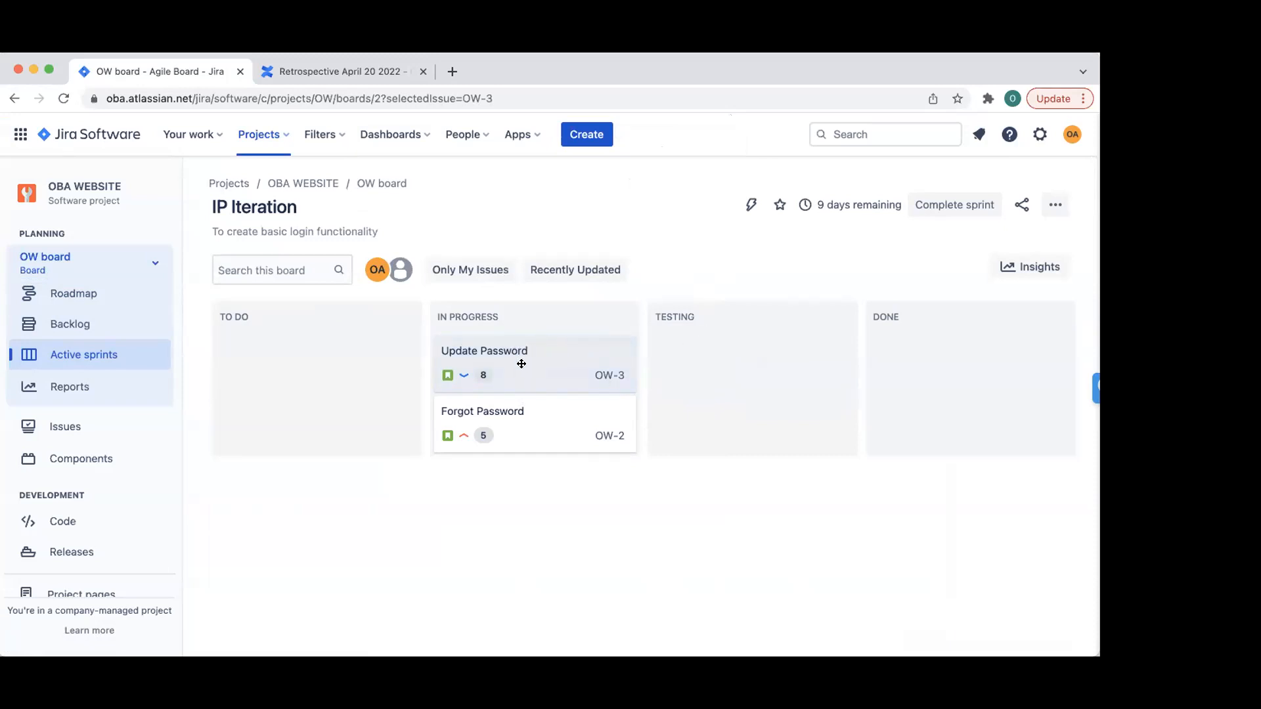
pyautogui.moveTo(523, 364)
pyautogui.mouseDown()
pyautogui.moveTo(659, 340)
pyautogui.moveTo(684, 396)
pyautogui.moveTo(532, 343)
pyautogui.mouseUp()
pyautogui.moveTo(550, 365); pyautogui.dragTo(755, 360)
# - Dismiss the blocked-move warning and browse the Jira settings list, briefly opening Atlassian account settings
pyautogui.click(718, 149)
pyautogui.click(1035, 140)
pyautogui.scroll(-3, 886, 381)
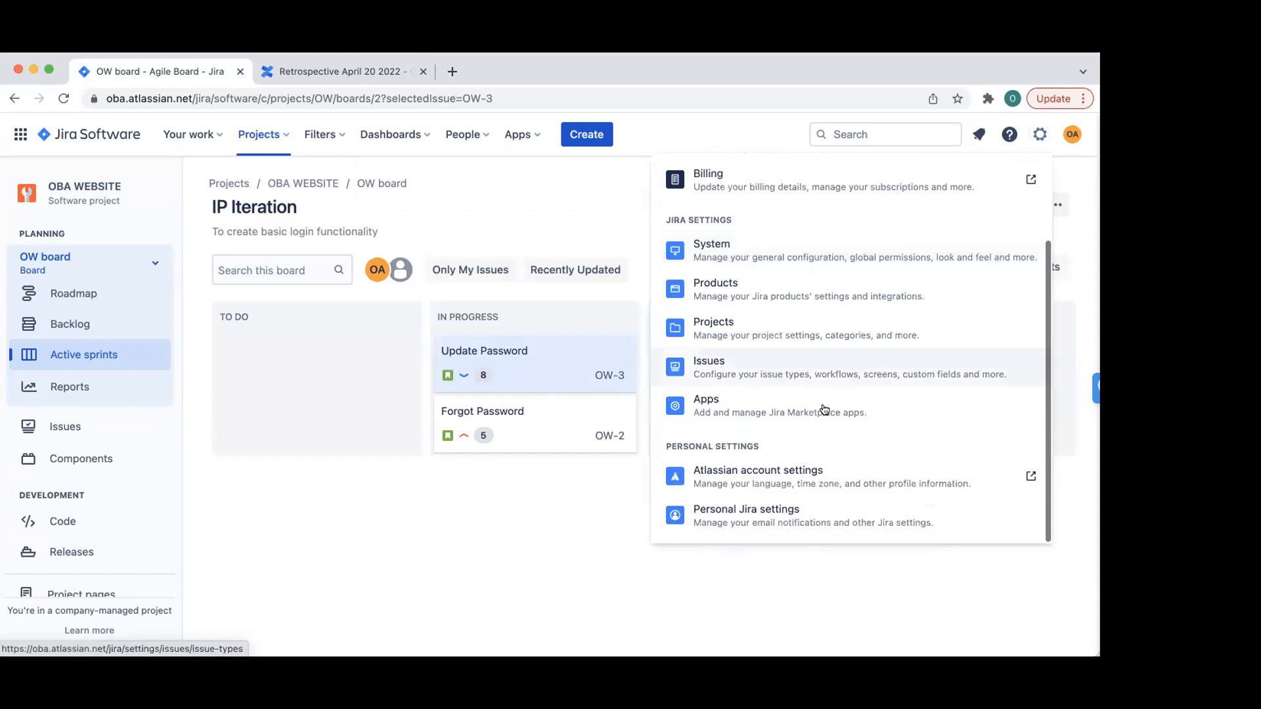
pyautogui.scroll(3, 781, 243)
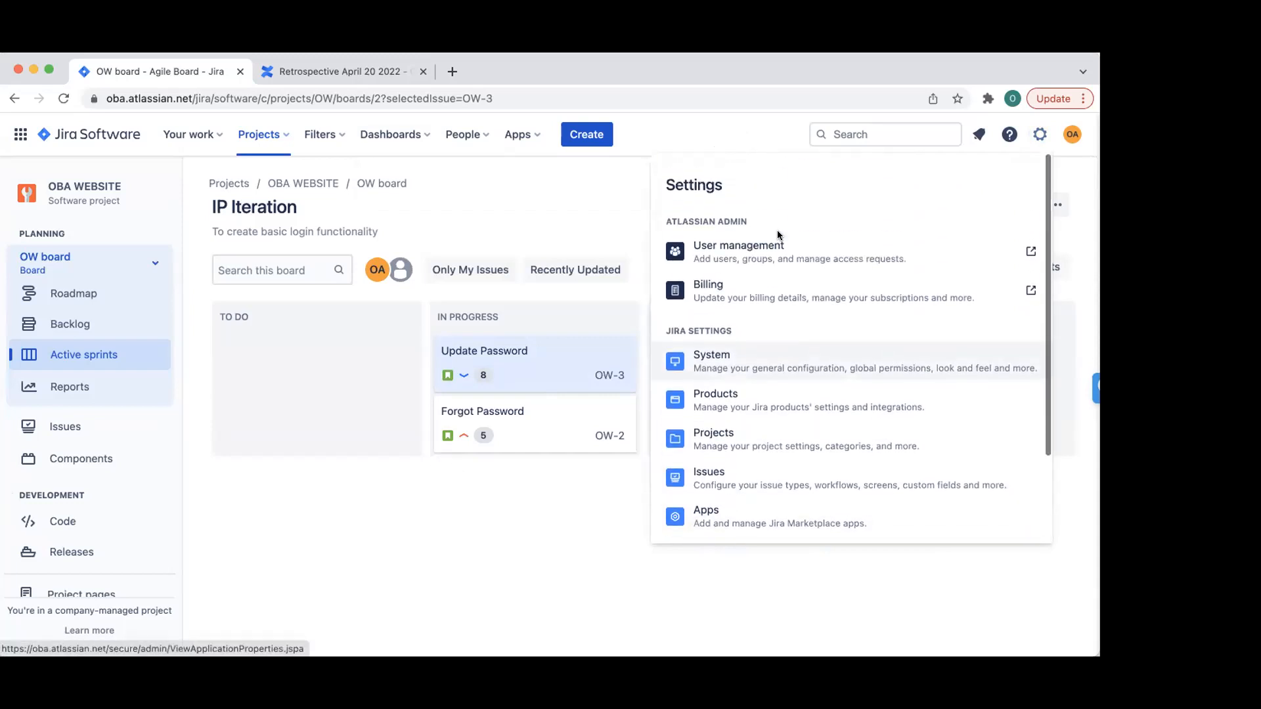
pyautogui.scroll(-3, 787, 271)
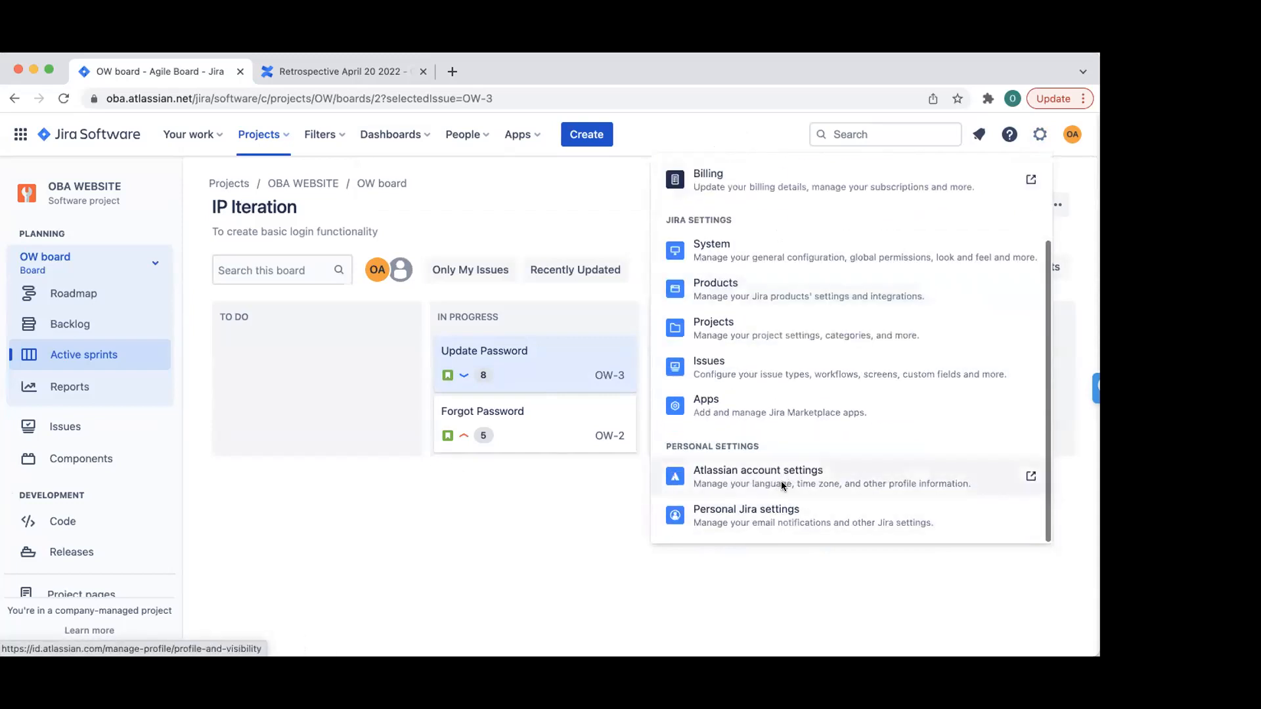
pyautogui.click(783, 482)
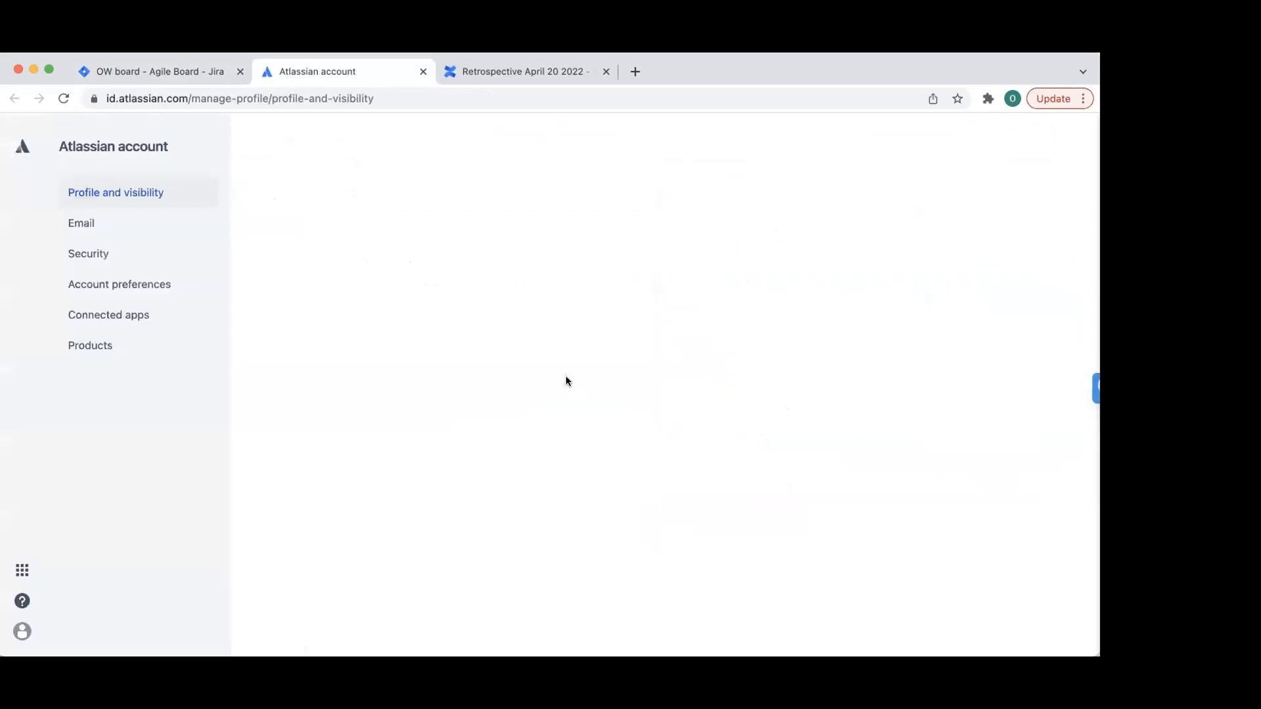
pyautogui.click(422, 71)
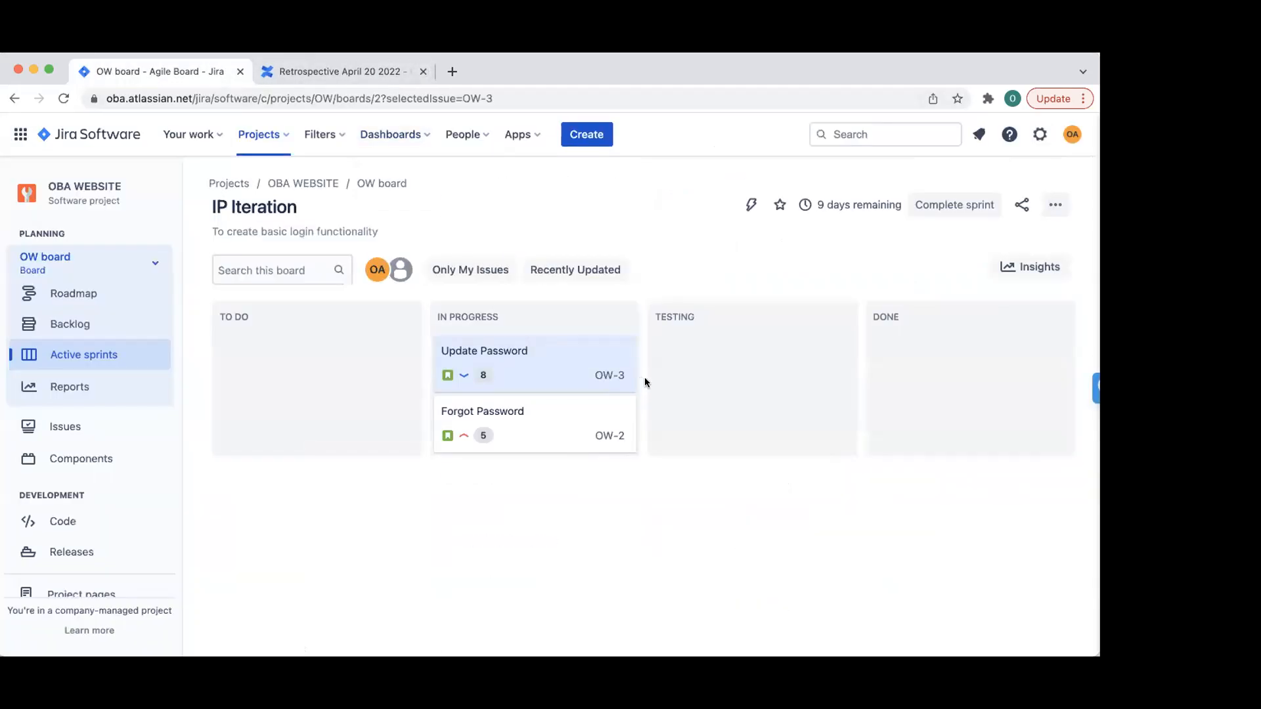
# - Go to Projects and open the OBA WEBSITE project's settings
pyautogui.click(1036, 136)
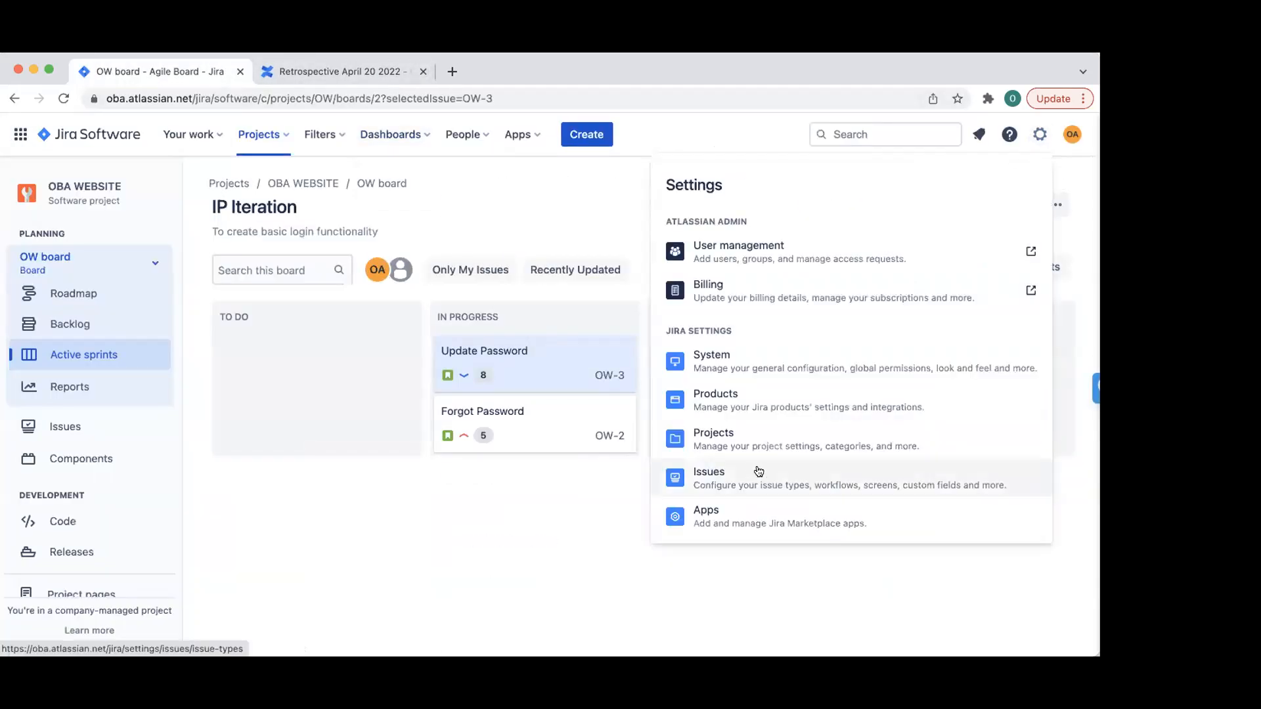
pyautogui.click(778, 445)
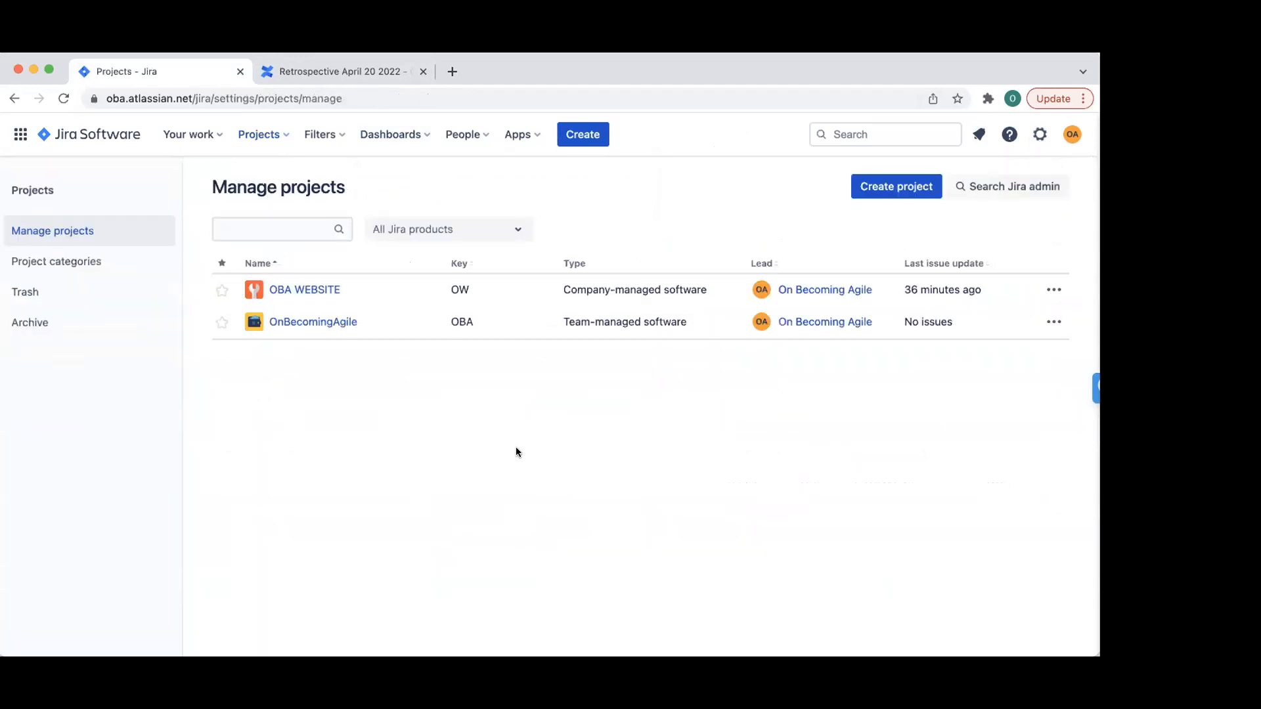
pyautogui.click(331, 290)
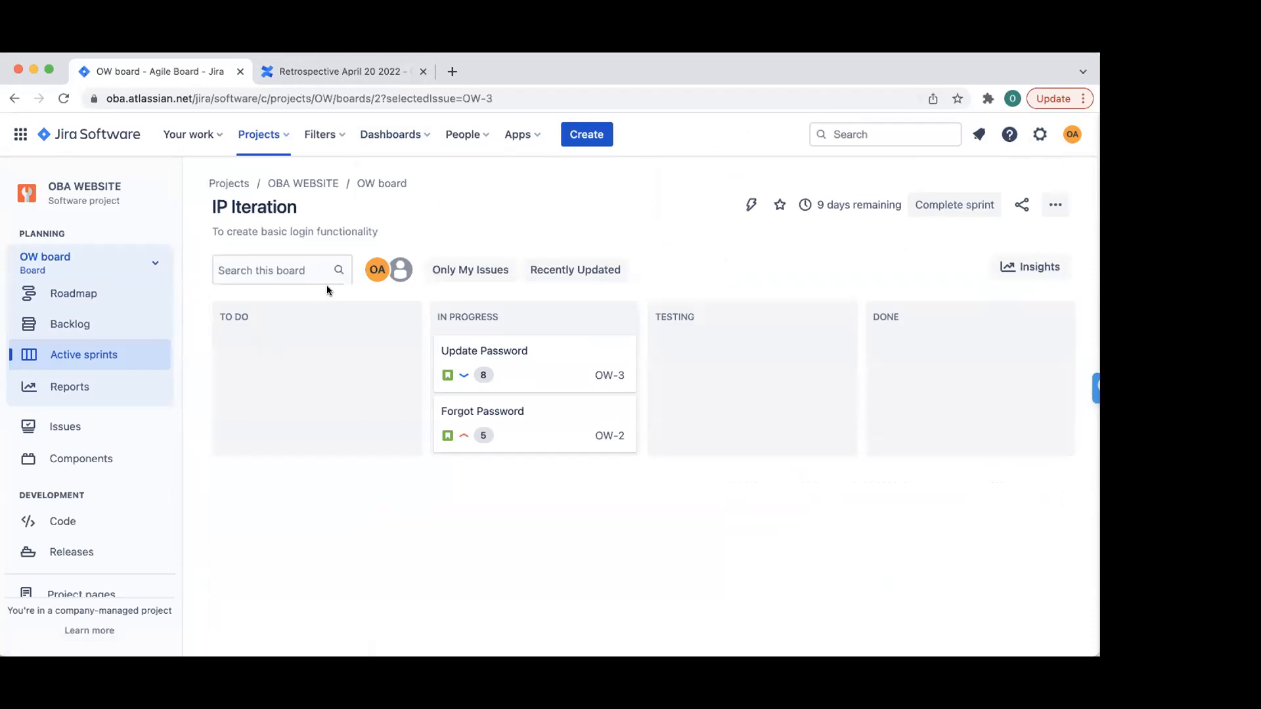
pyautogui.hscroll(-5, 437, 259)
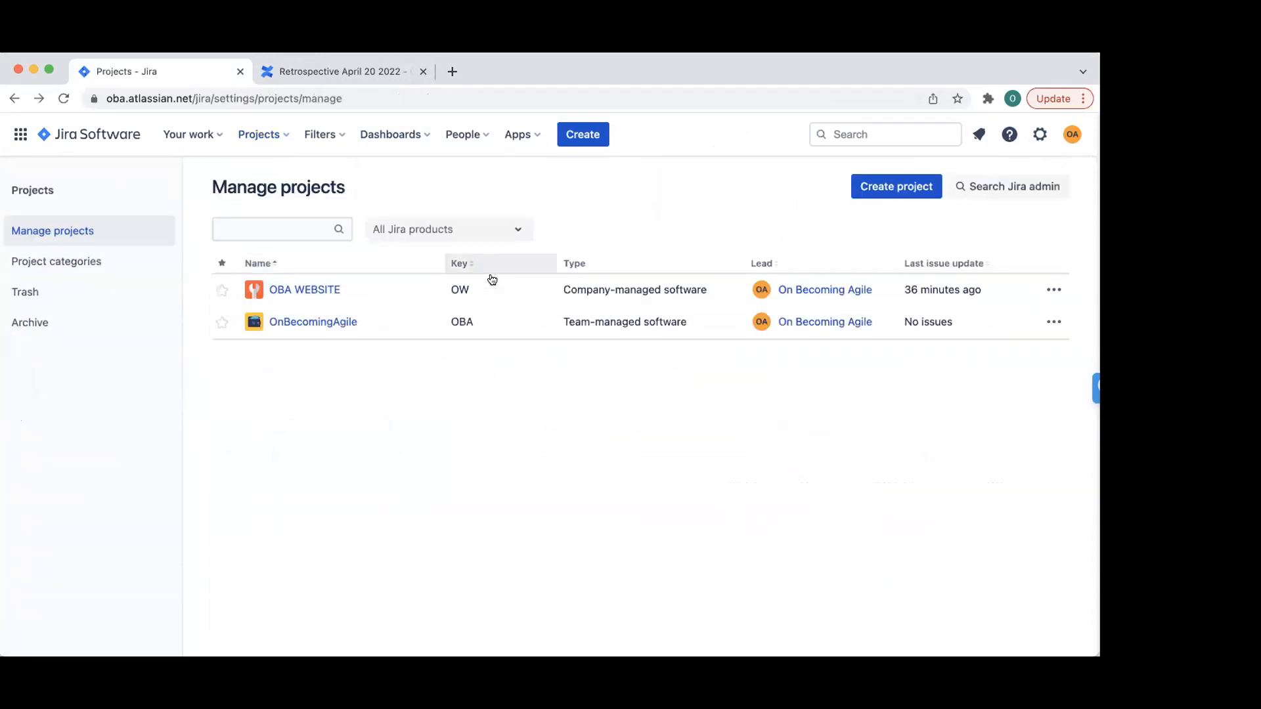
pyautogui.click(1055, 291)
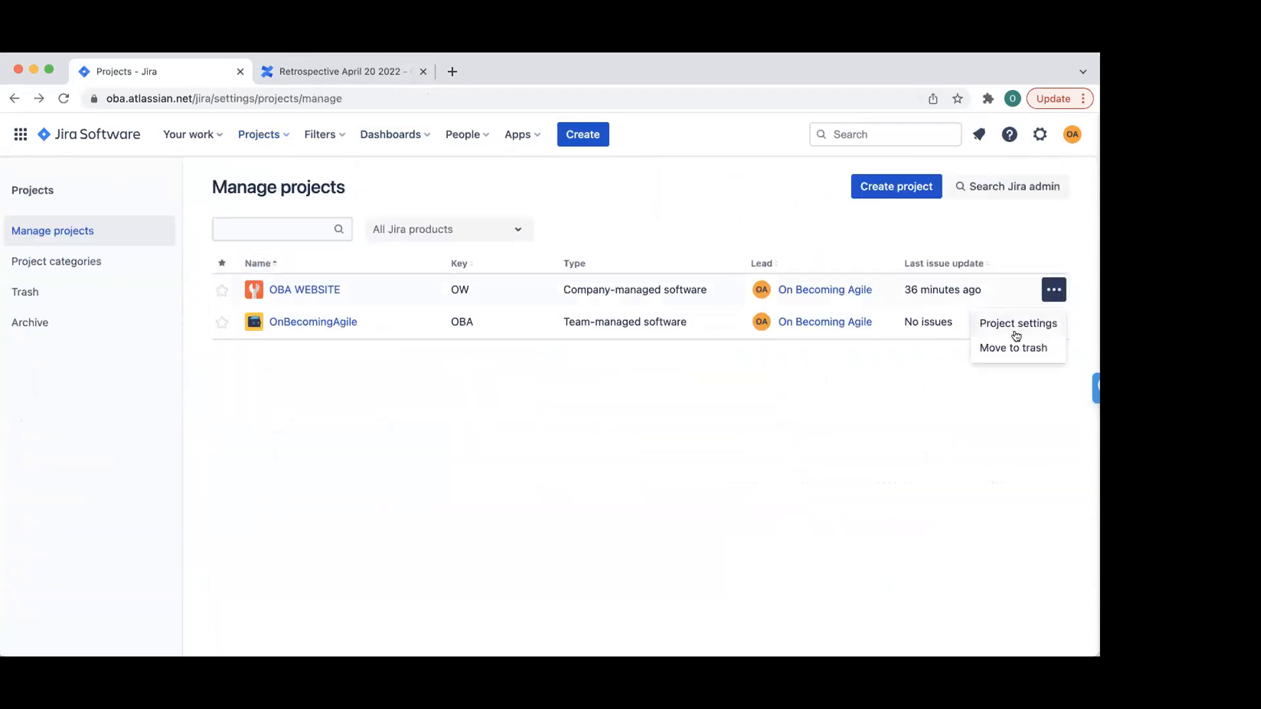
pyautogui.click(1016, 334)
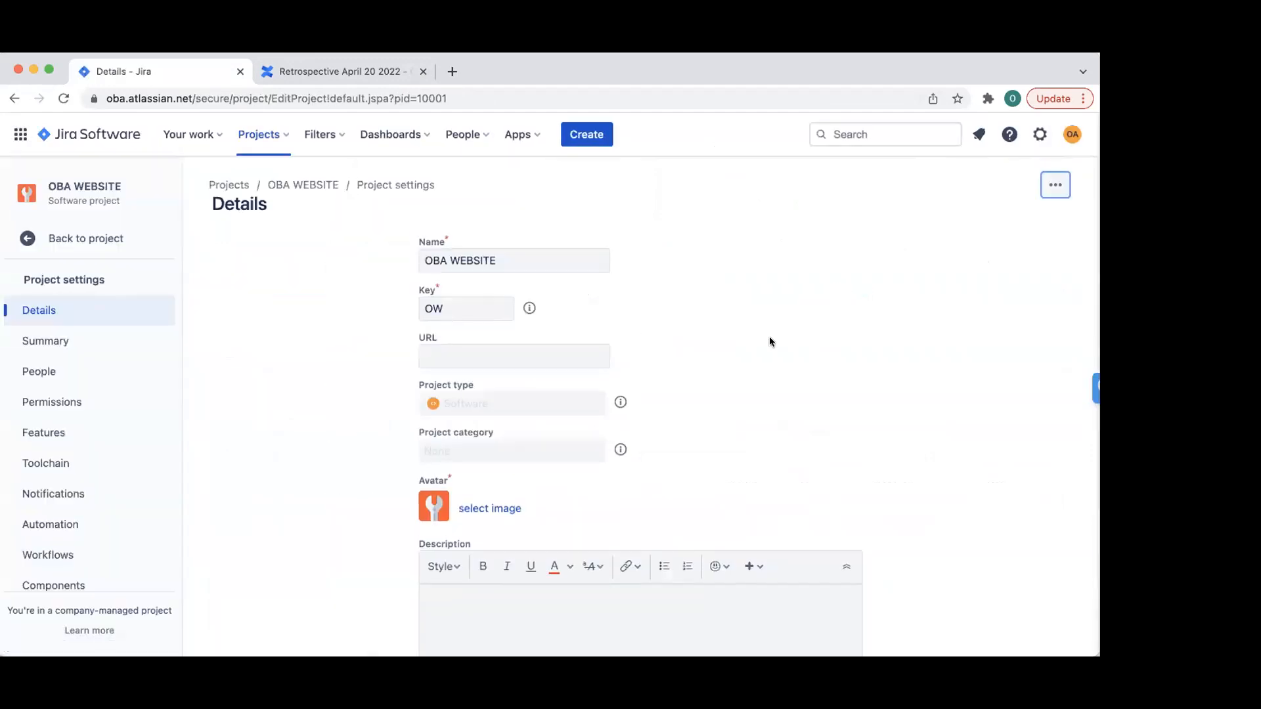
# - Scroll the project settings sidebar and open the Workflows section
pyautogui.scroll(-5, 770, 341)
pyautogui.scroll(-1, 92, 464)
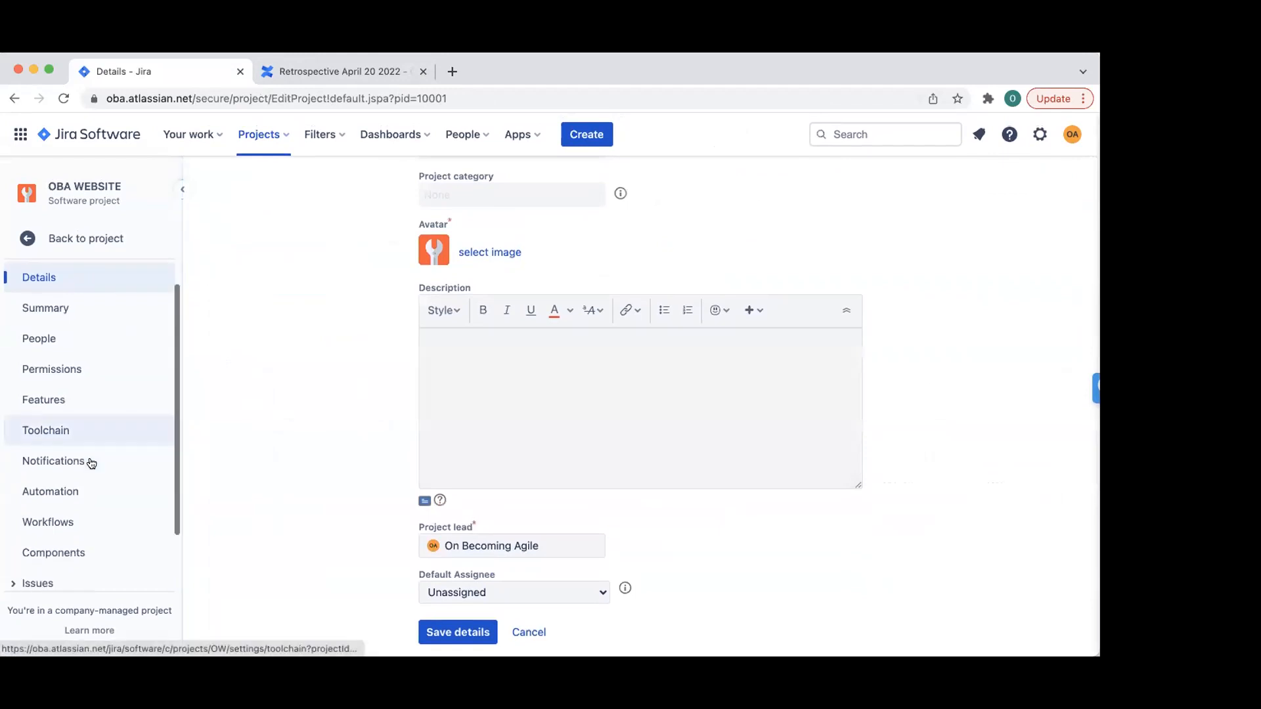
pyautogui.scroll(-1, 91, 464)
pyautogui.click(48, 475)
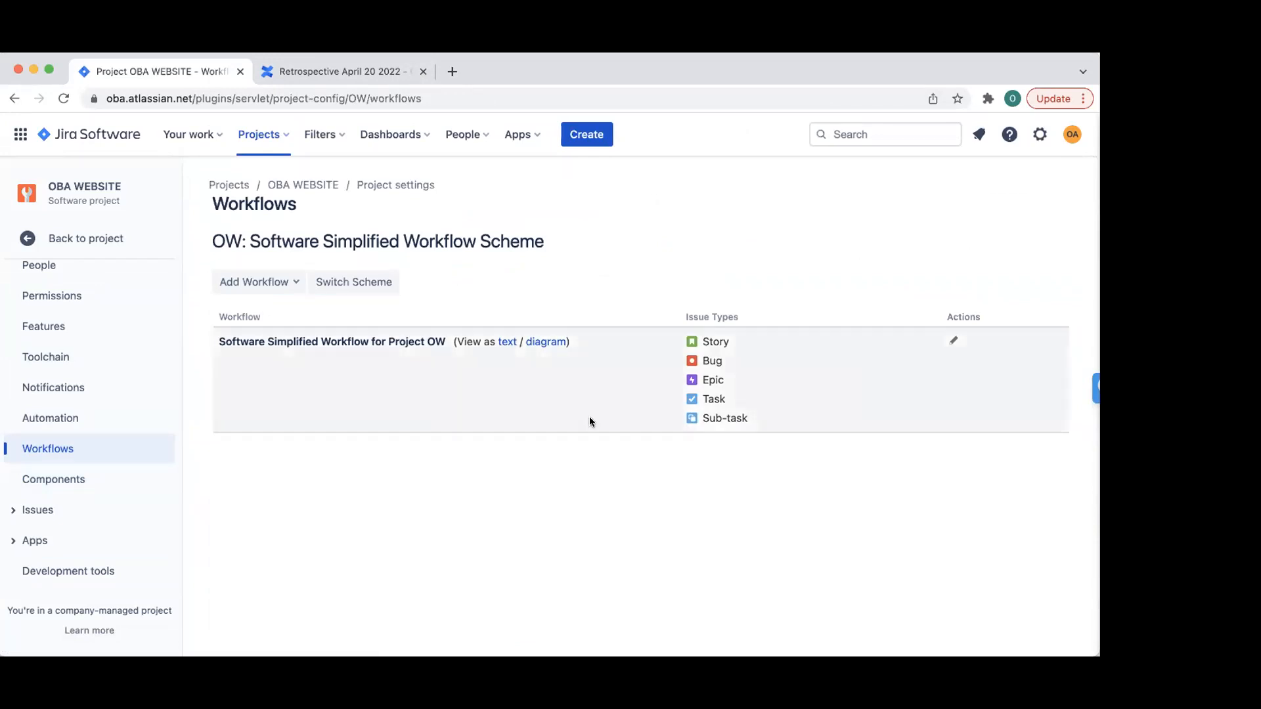
# - Open the draft Software Simplified Workflow for Project OW diagram, then list the workflow schemes
pyautogui.click(283, 283)
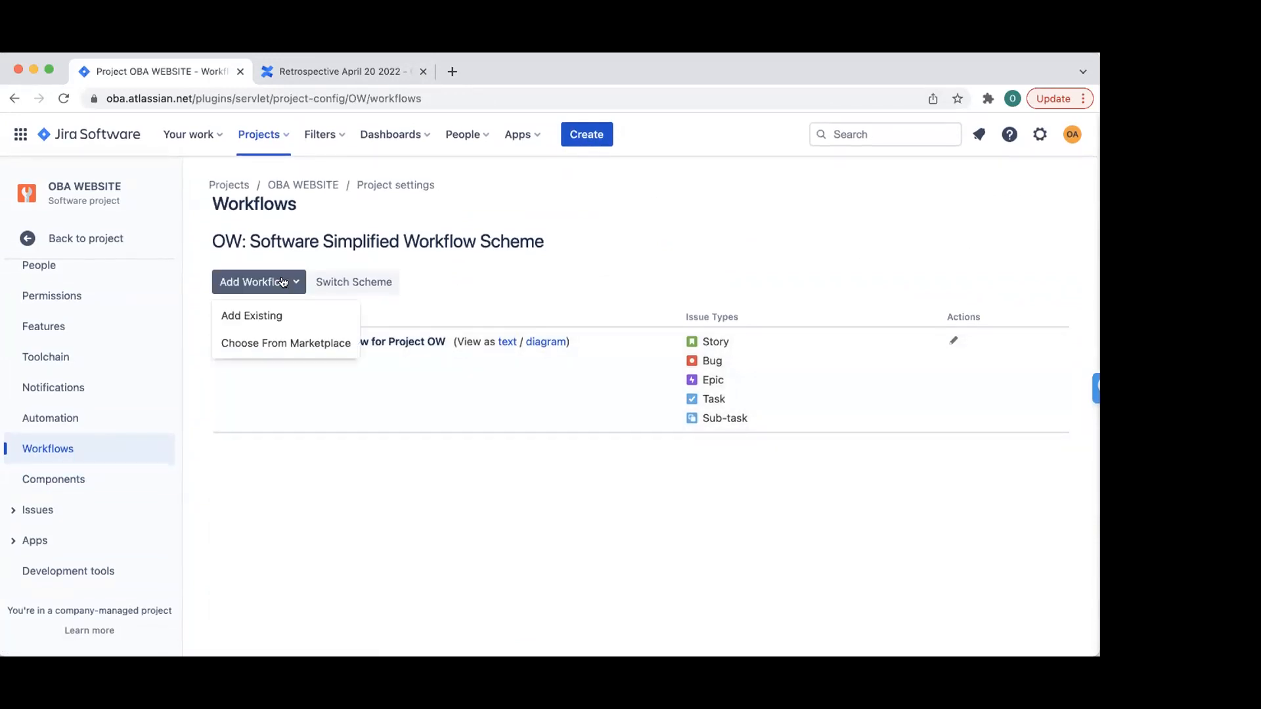
pyautogui.click(653, 258)
pyautogui.click(953, 340)
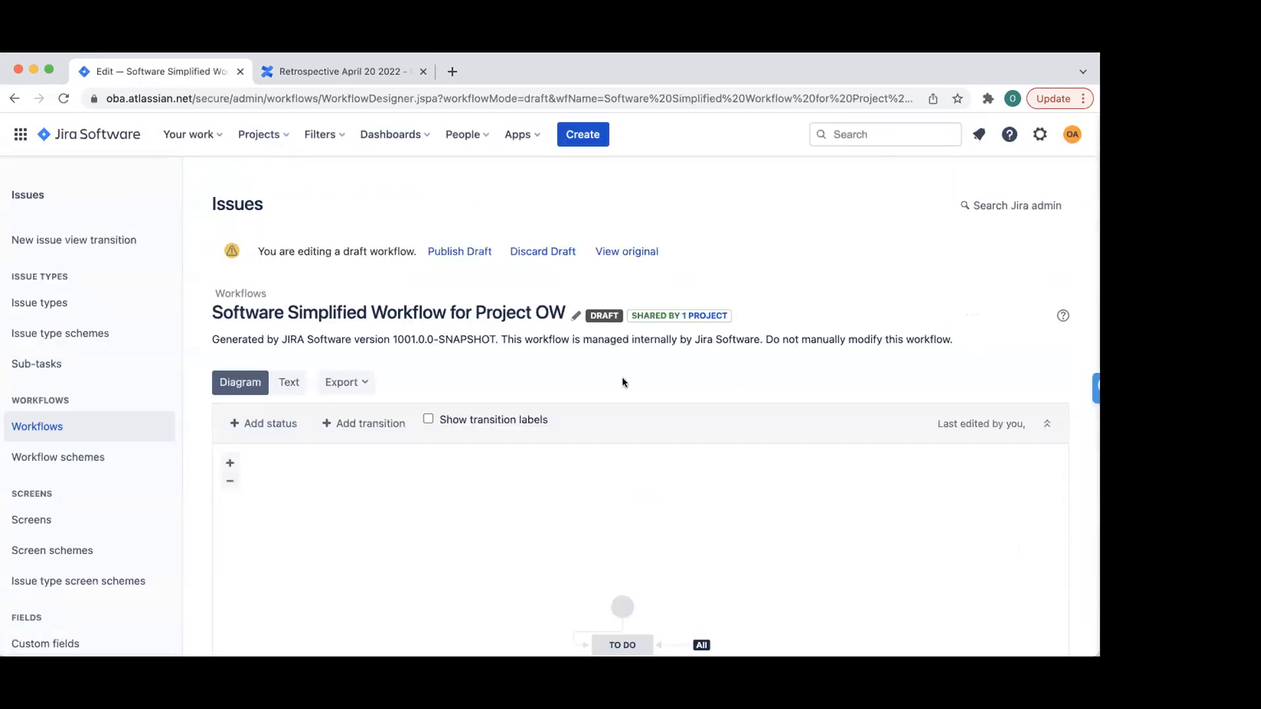
pyautogui.scroll(-3, 623, 382)
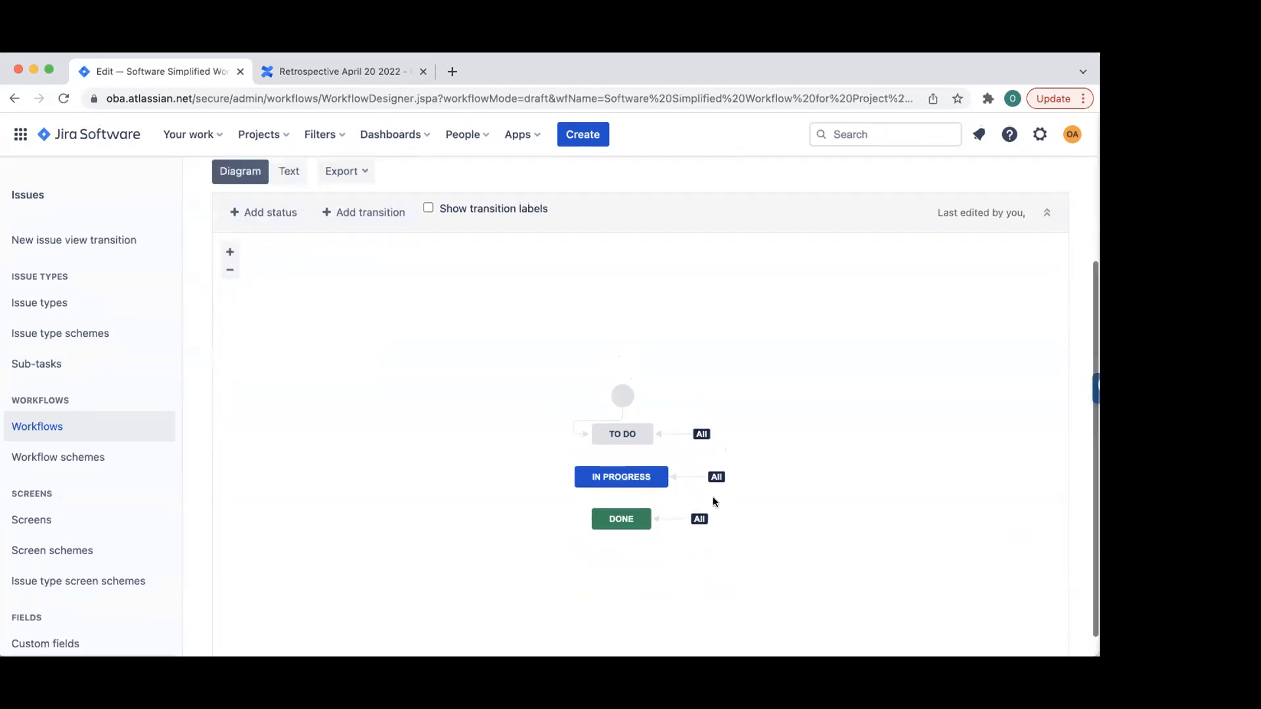
pyautogui.scroll(2, 712, 497)
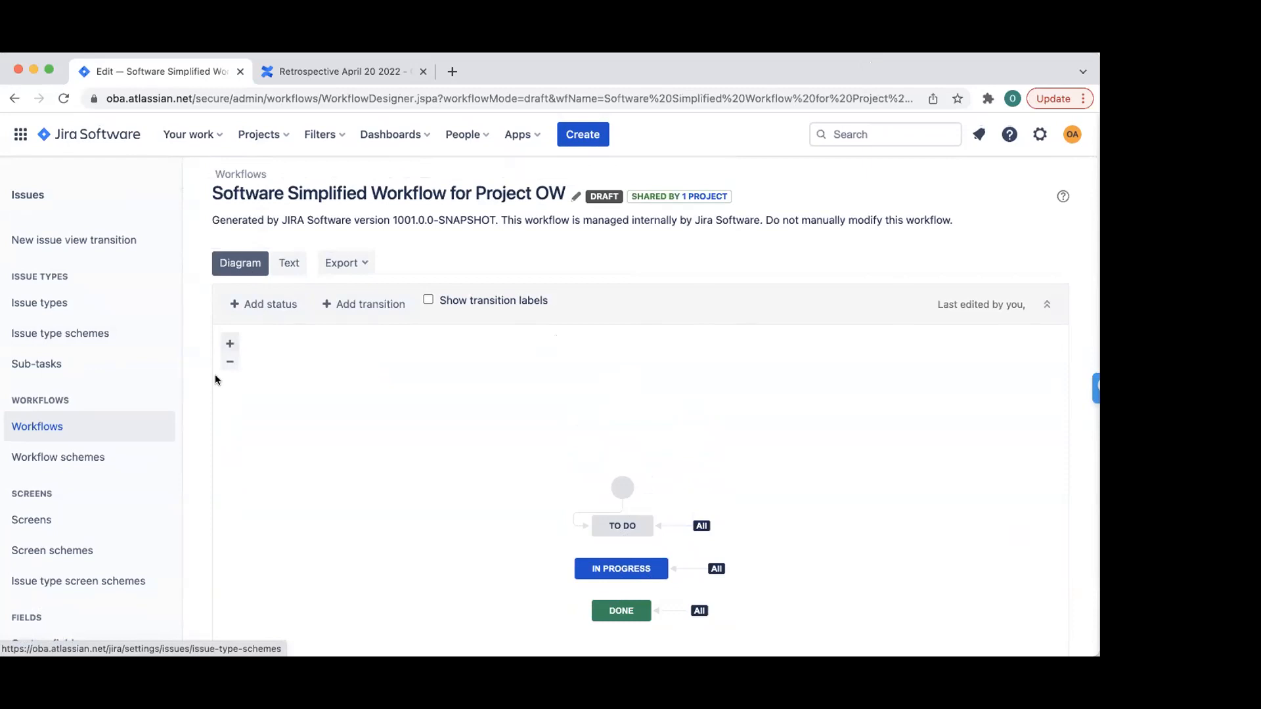
pyautogui.click(90, 459)
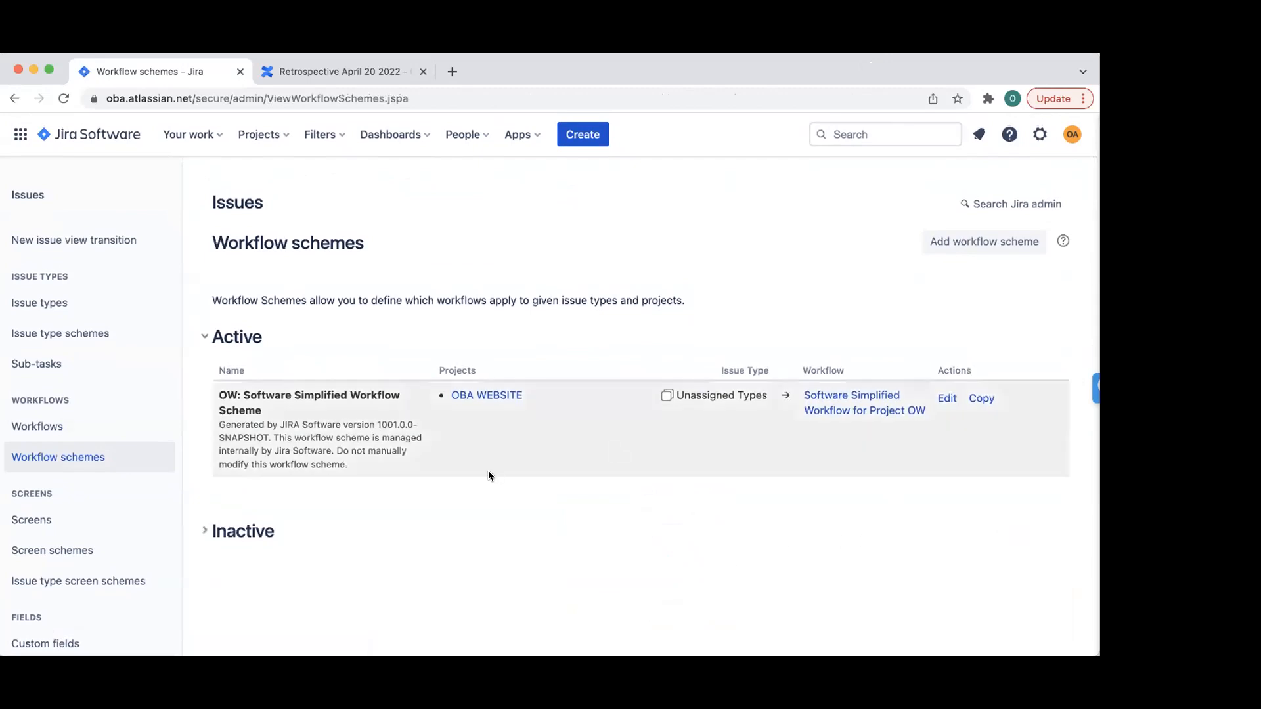
# - Browse all workflows and the OW: Software Simplified Workflow Scheme, then go back to the project's Workflows settings
pyautogui.click(38, 427)
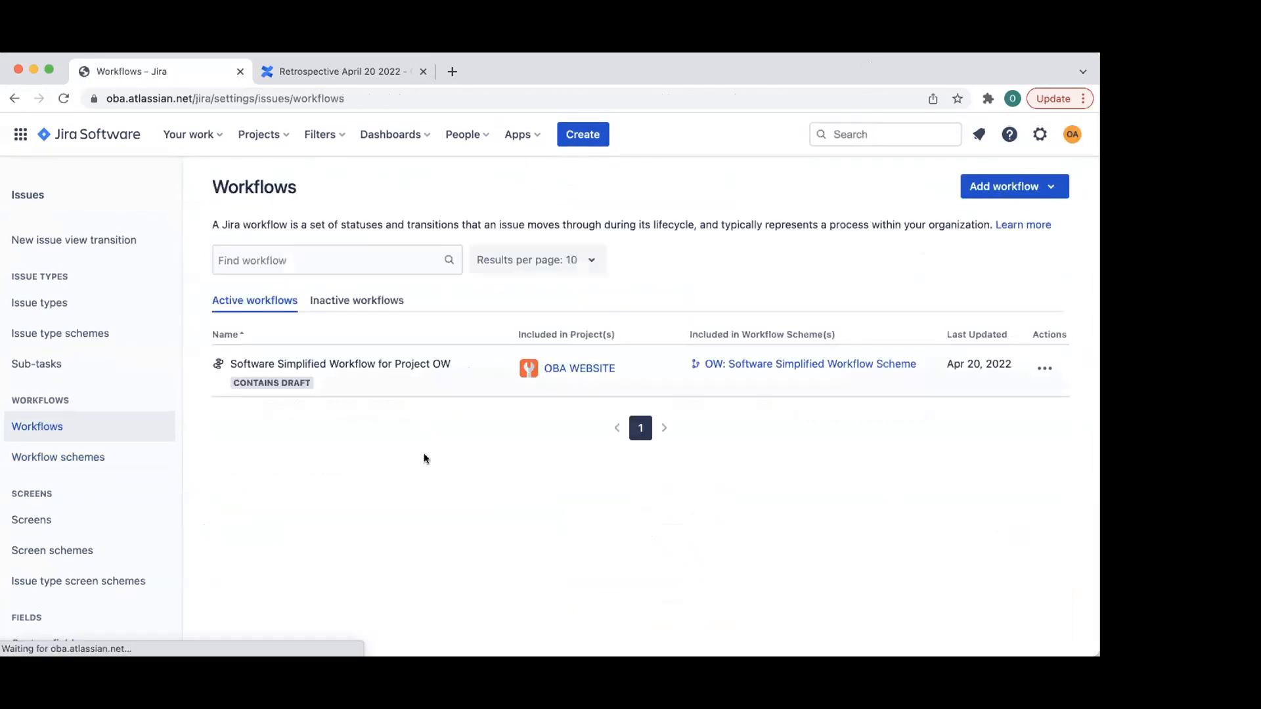
pyautogui.click(46, 458)
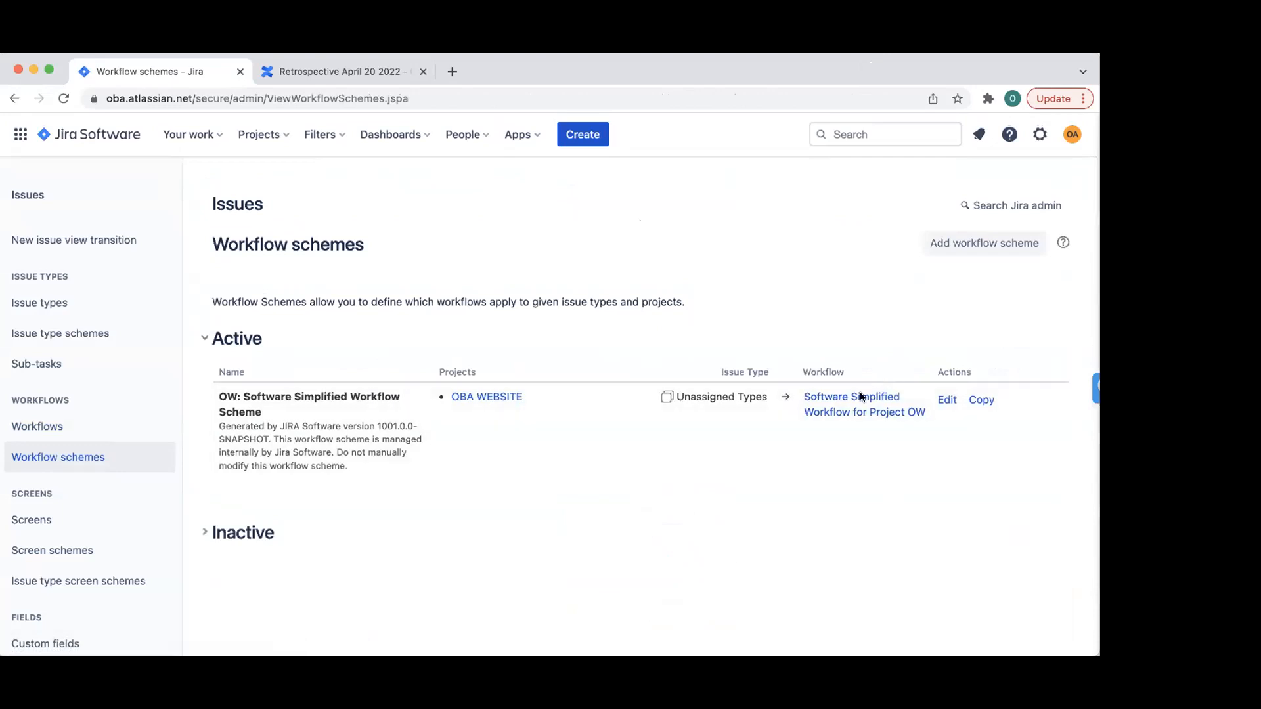
pyautogui.click(949, 398)
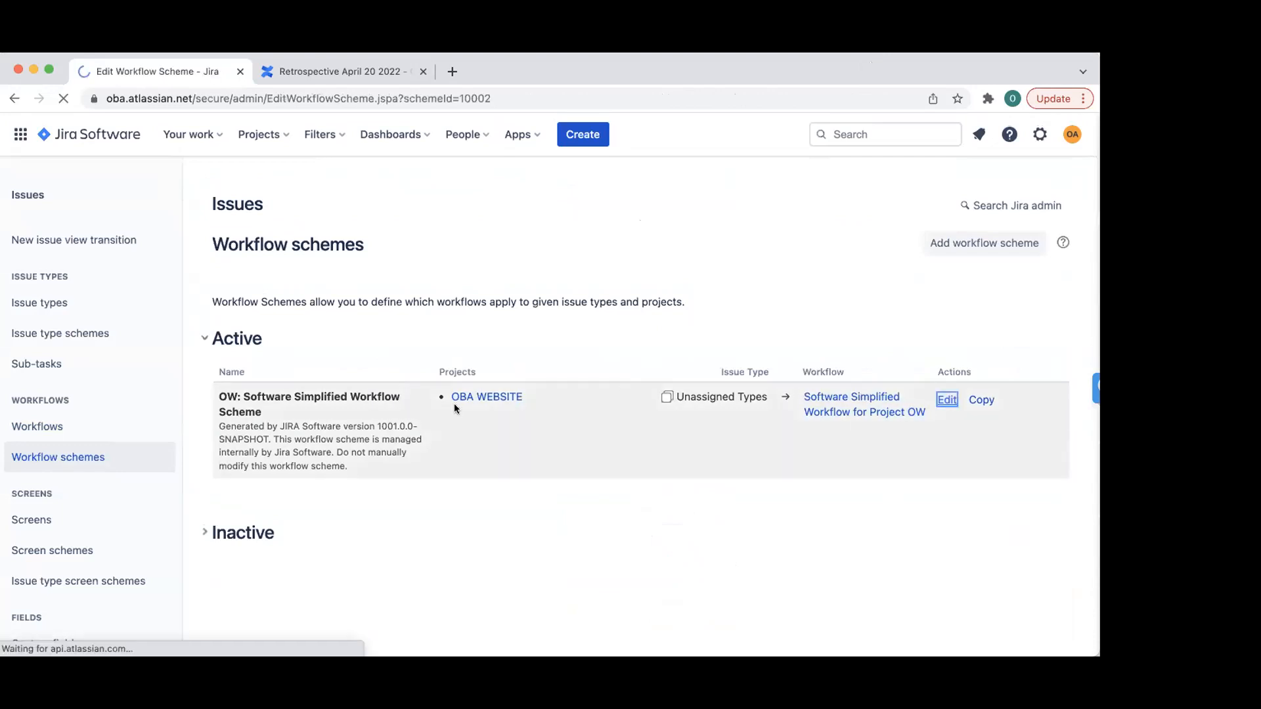
pyautogui.hscroll(-5, 304, 550)
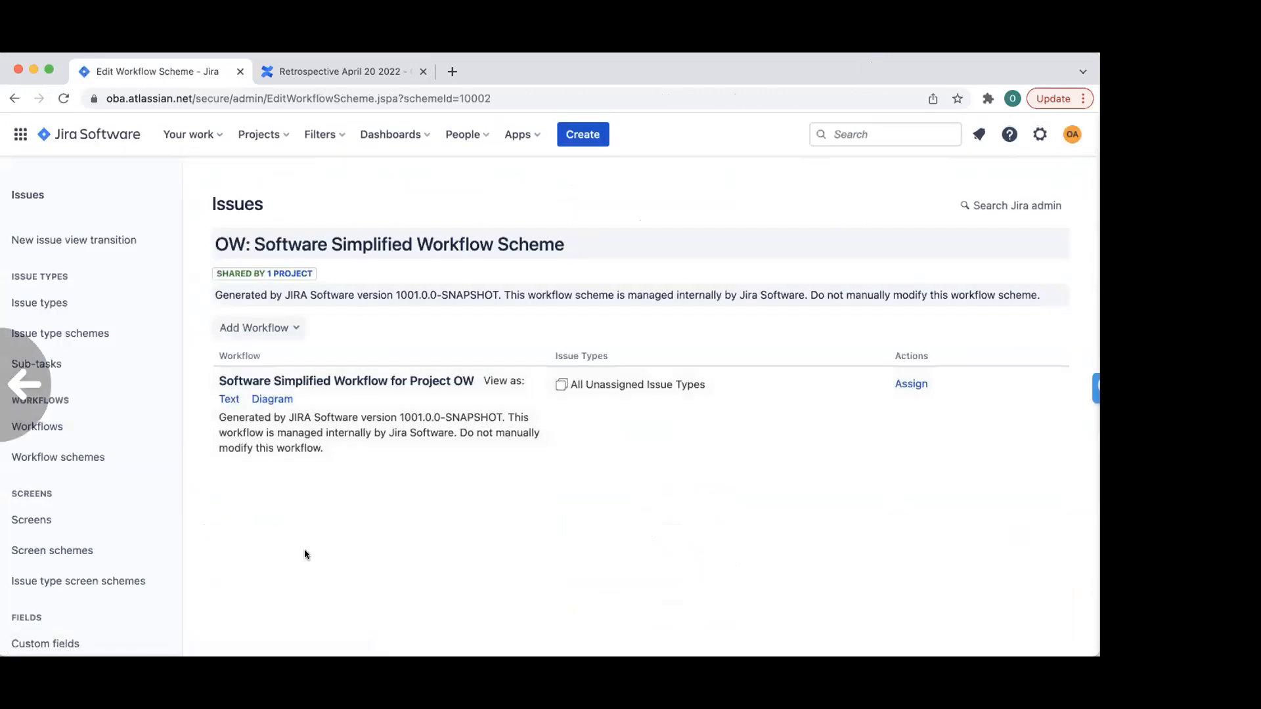
pyautogui.hscroll(-5, 305, 549)
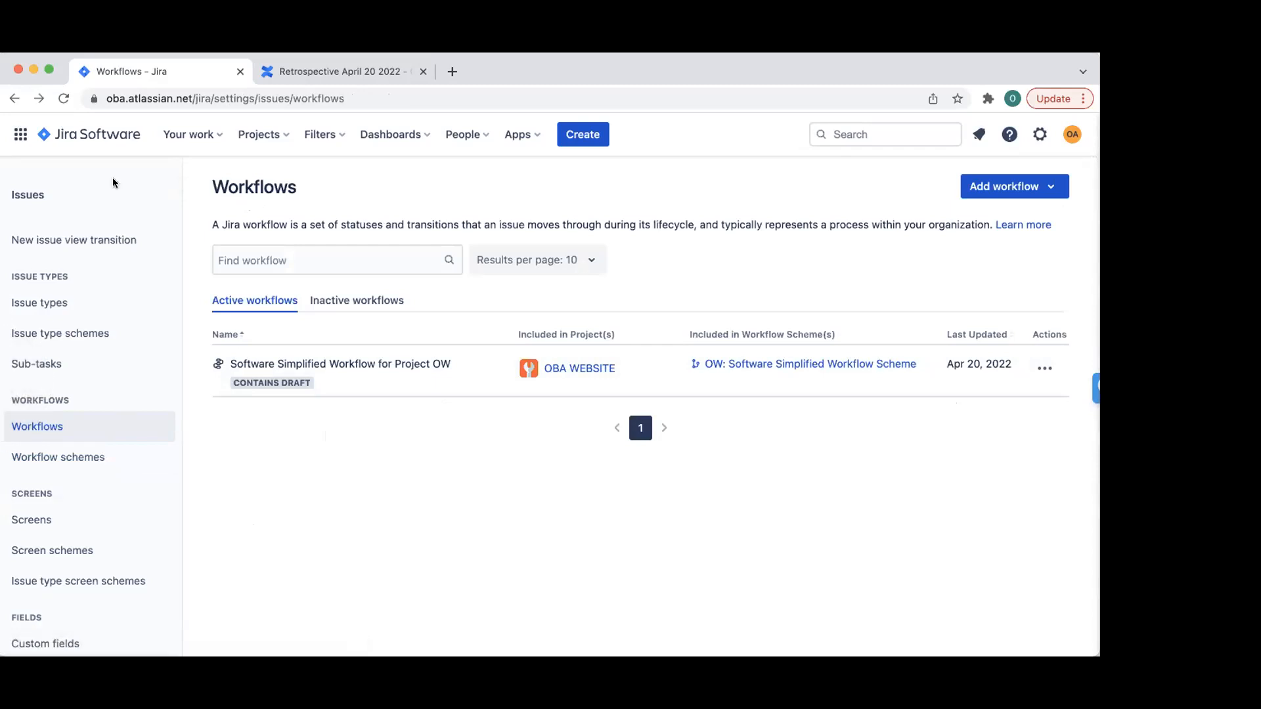
pyautogui.click(13, 98)
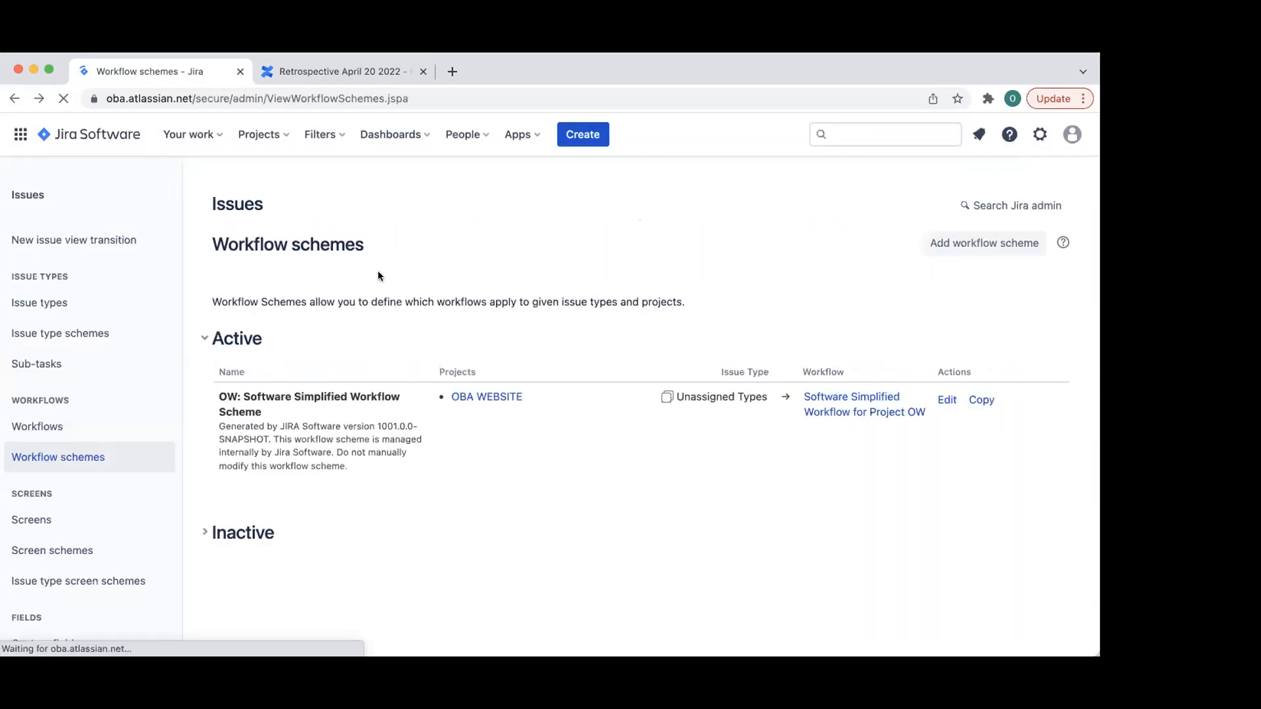
pyautogui.click(12, 98)
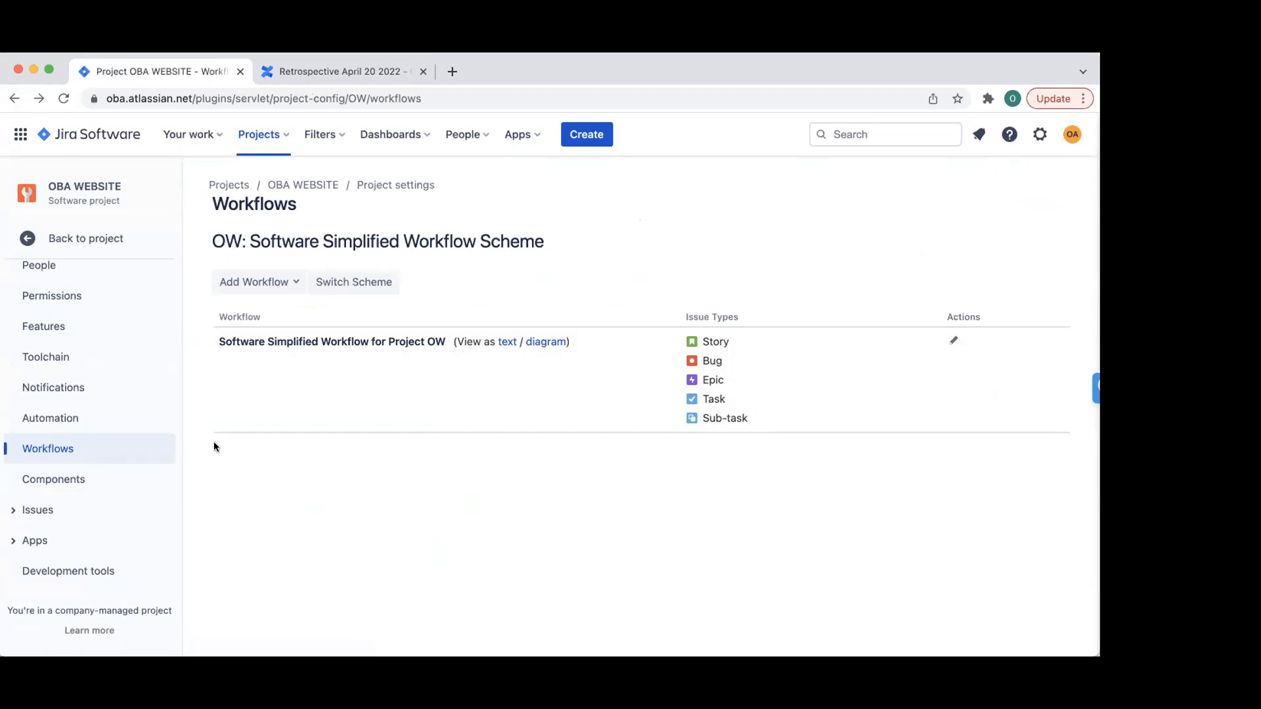
# - Return to the OW board and open its board settings, switching between Swimlanes and Columns
pyautogui.click(26, 239)
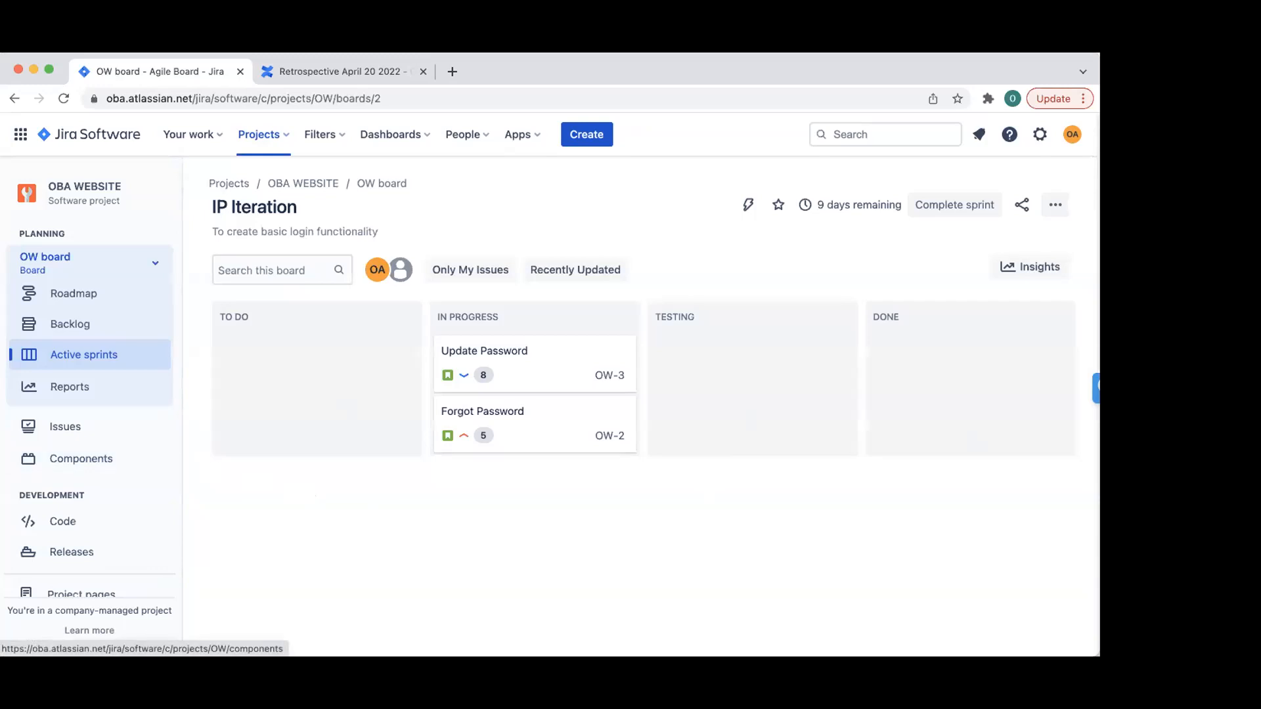
pyautogui.click(1056, 204)
pyautogui.click(985, 238)
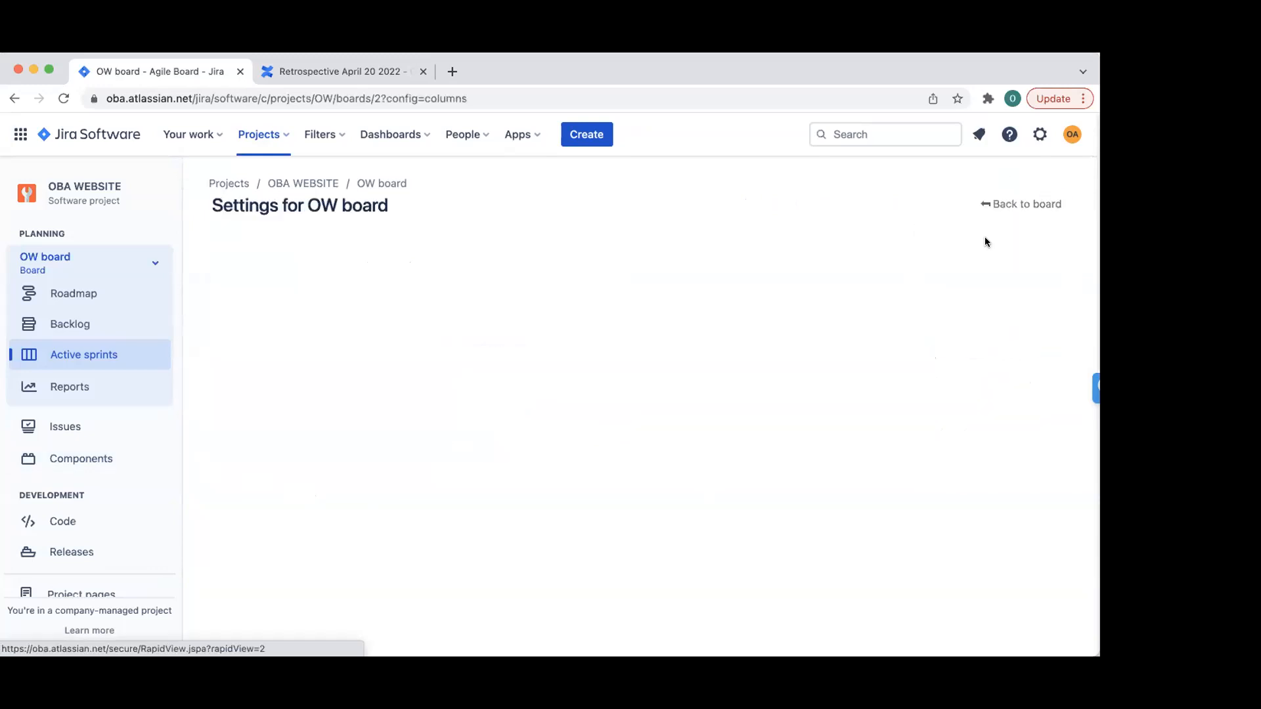
pyautogui.click(254, 329)
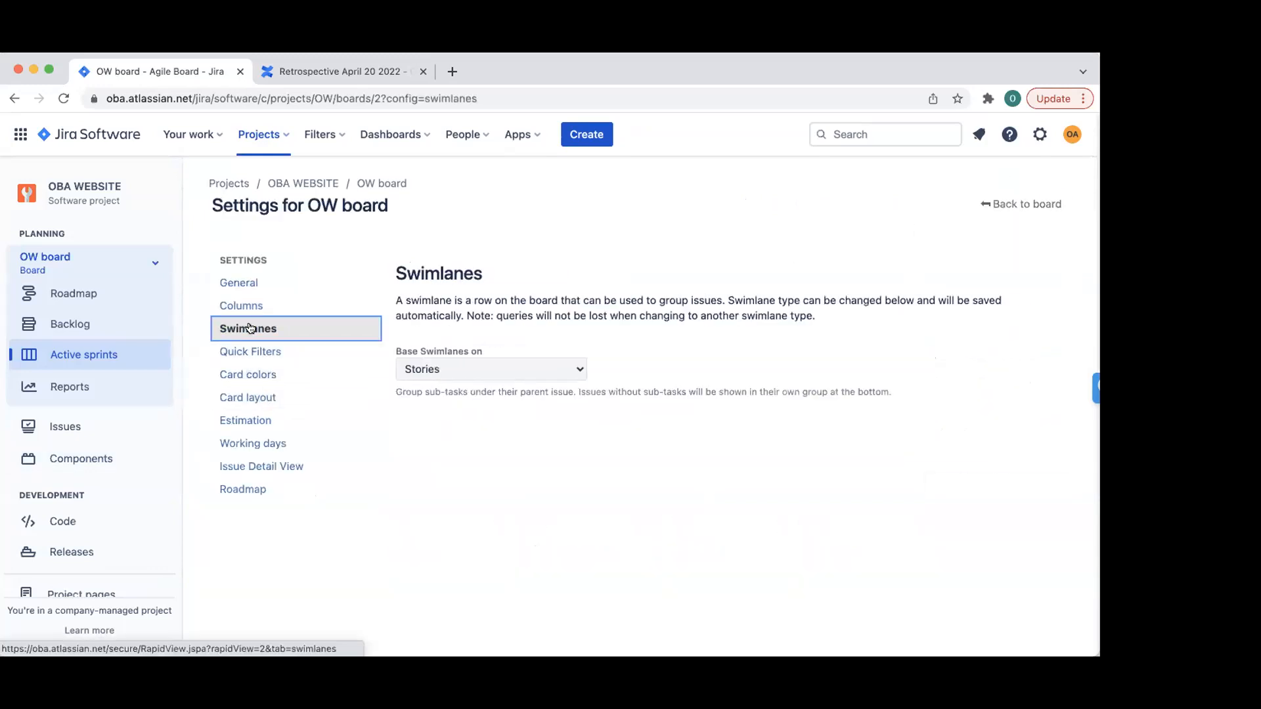
pyautogui.click(243, 304)
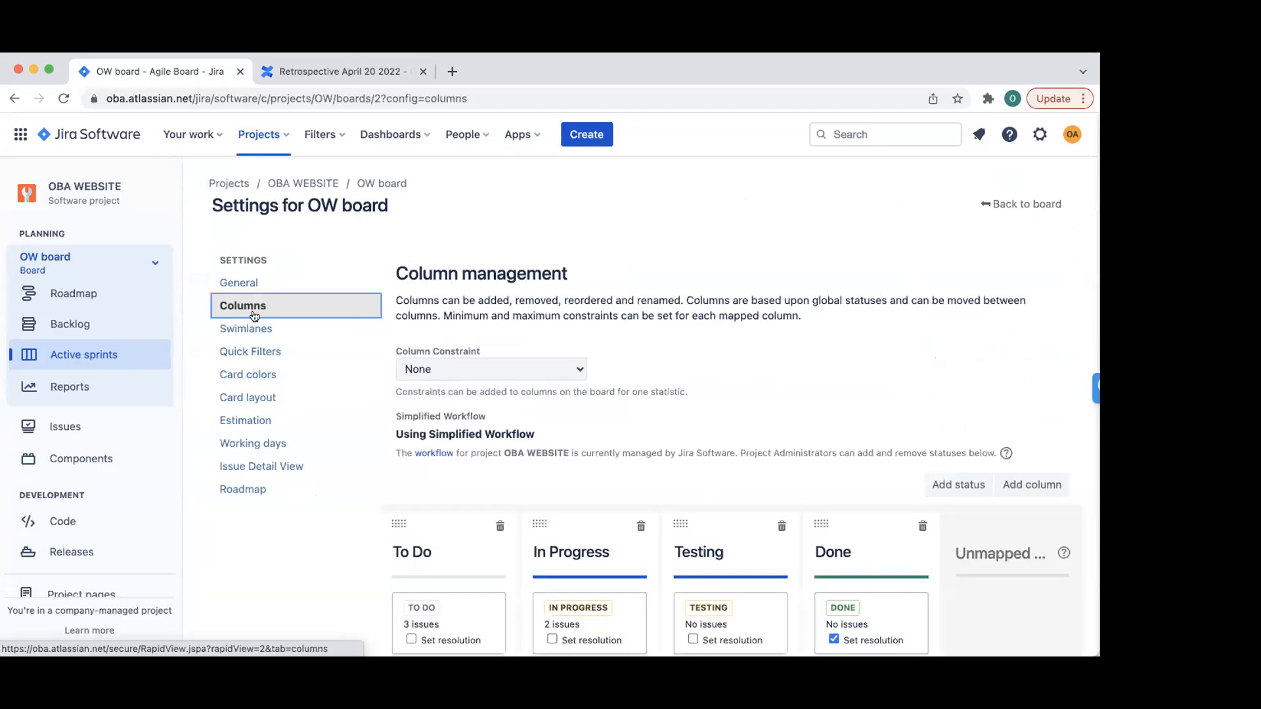
pyautogui.click(250, 328)
# - Keep Base Swimlanes on Stories, then return to the active sprint board
pyautogui.click(529, 371)
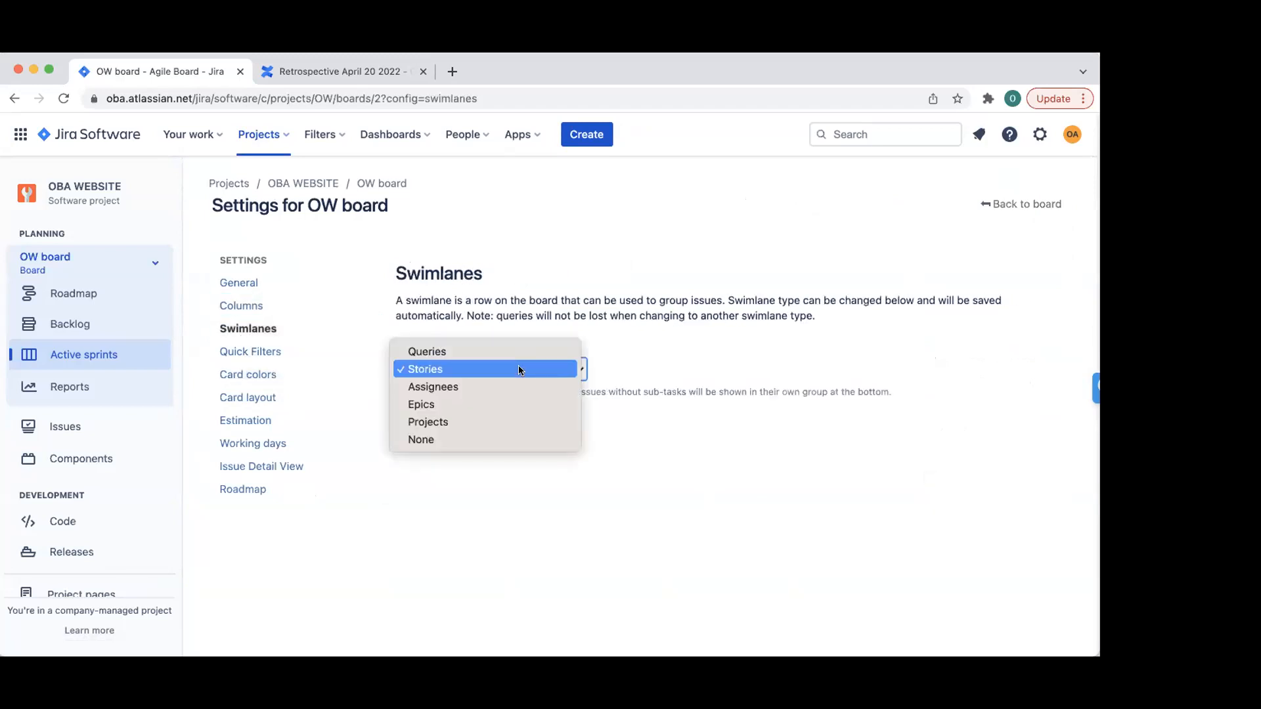
pyautogui.click(518, 370)
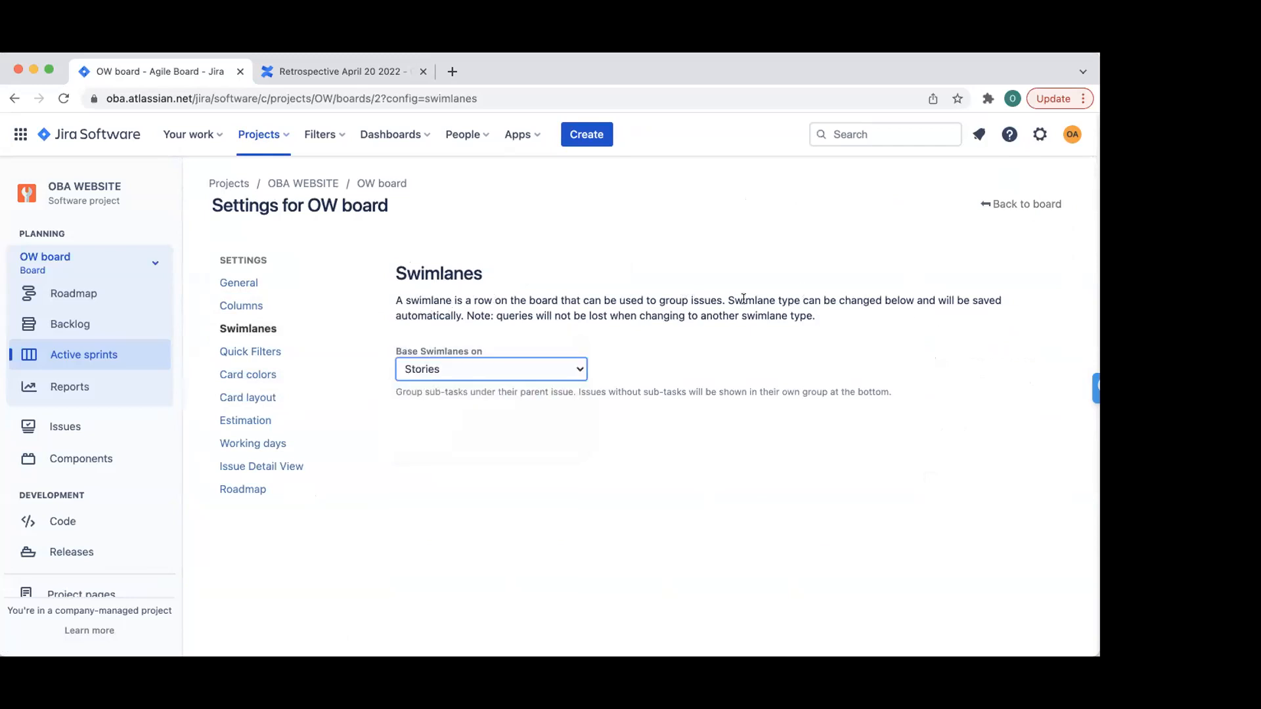
pyautogui.click(276, 304)
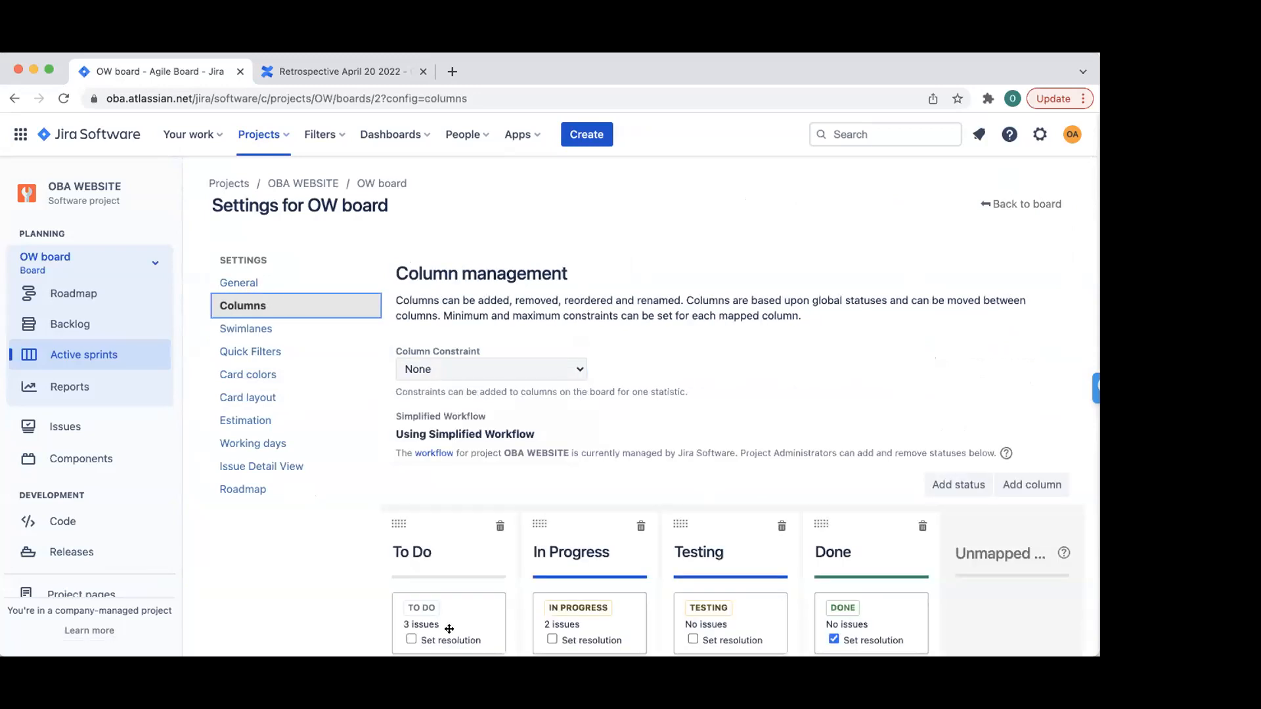
pyautogui.click(268, 330)
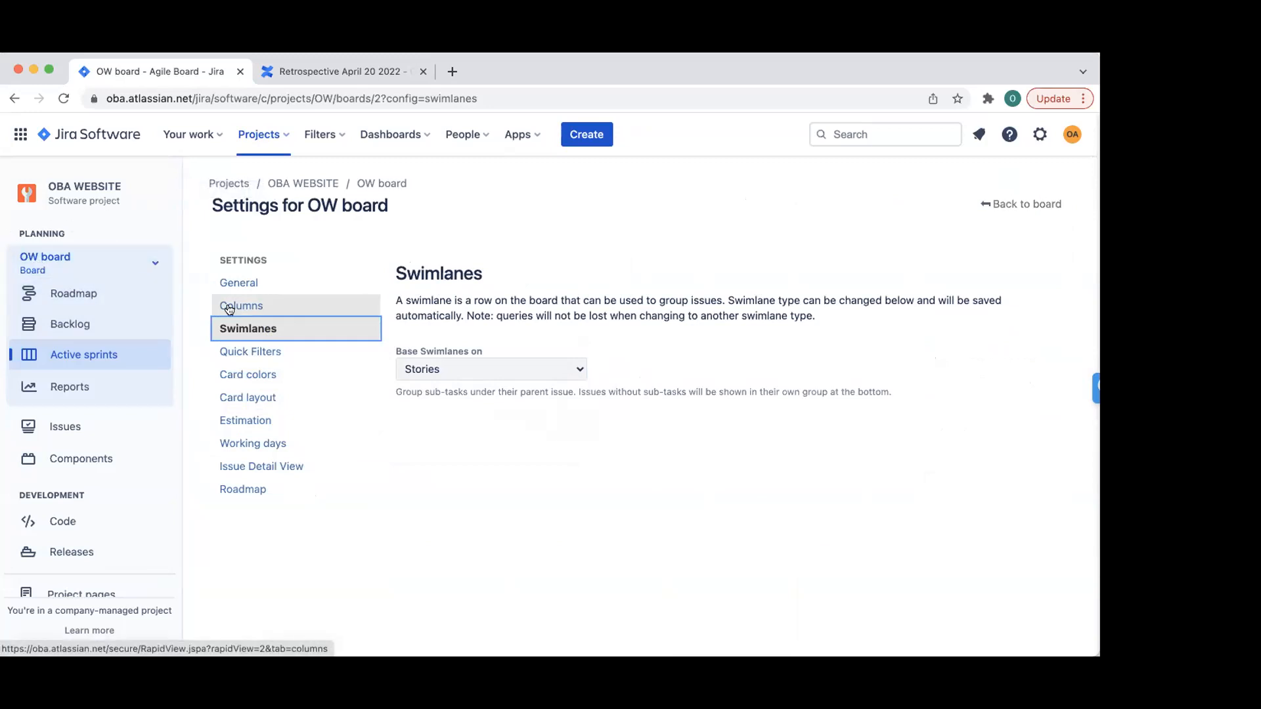
pyautogui.click(1021, 207)
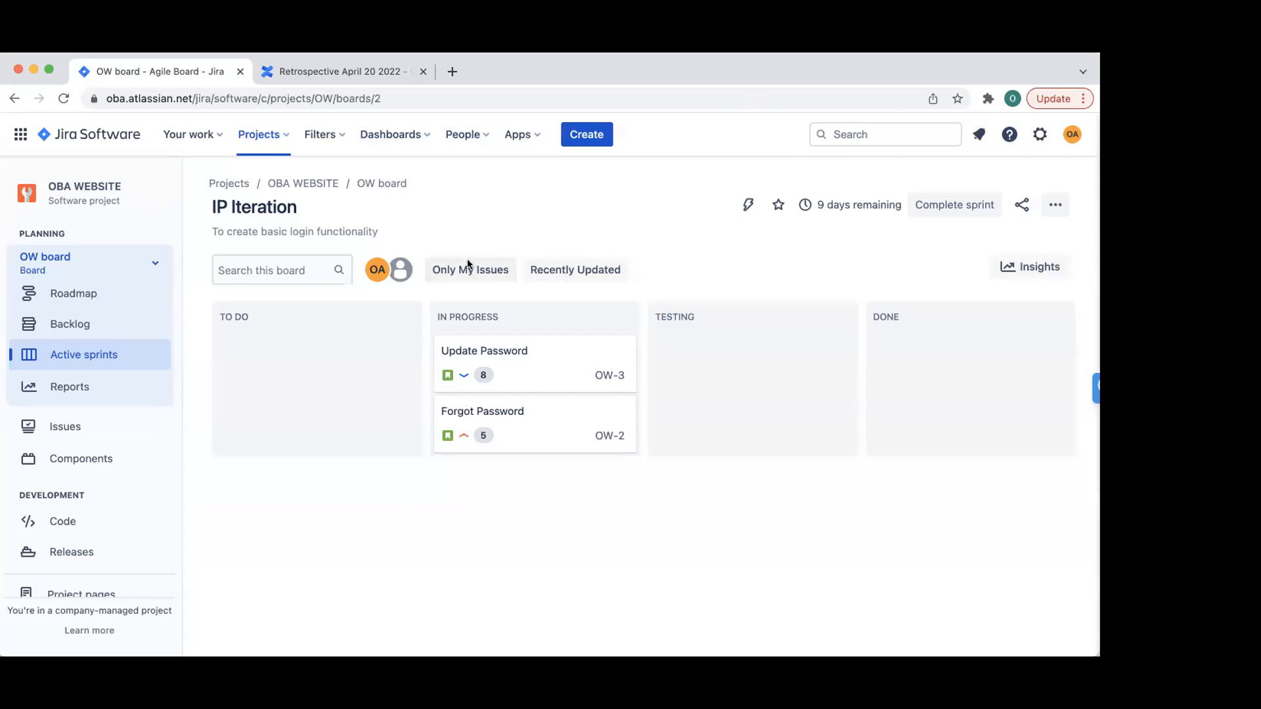
# - Start creating a new issue, look at the issue types, then cancel
pyautogui.click(597, 136)
pyautogui.click(369, 323)
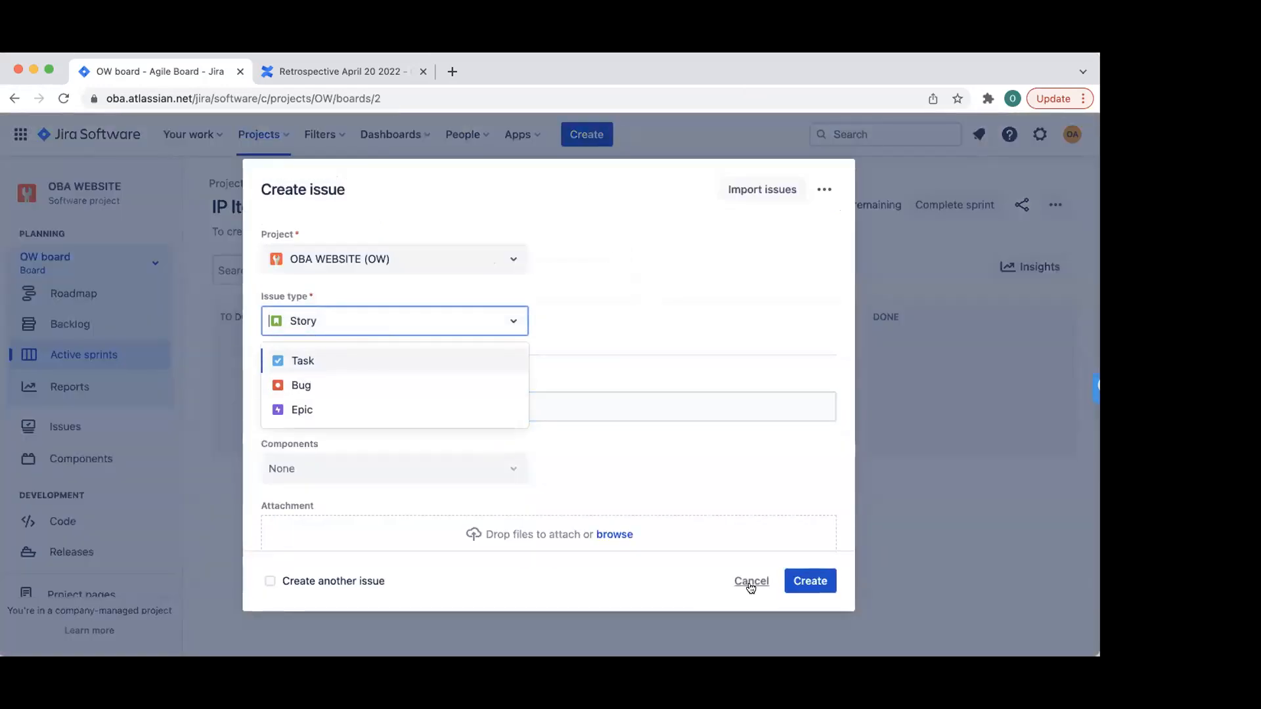
pyautogui.click(750, 582)
# - Open the Update Password card, open OW-3 in a new tab, and dismiss the welcome message
pyautogui.click(512, 354)
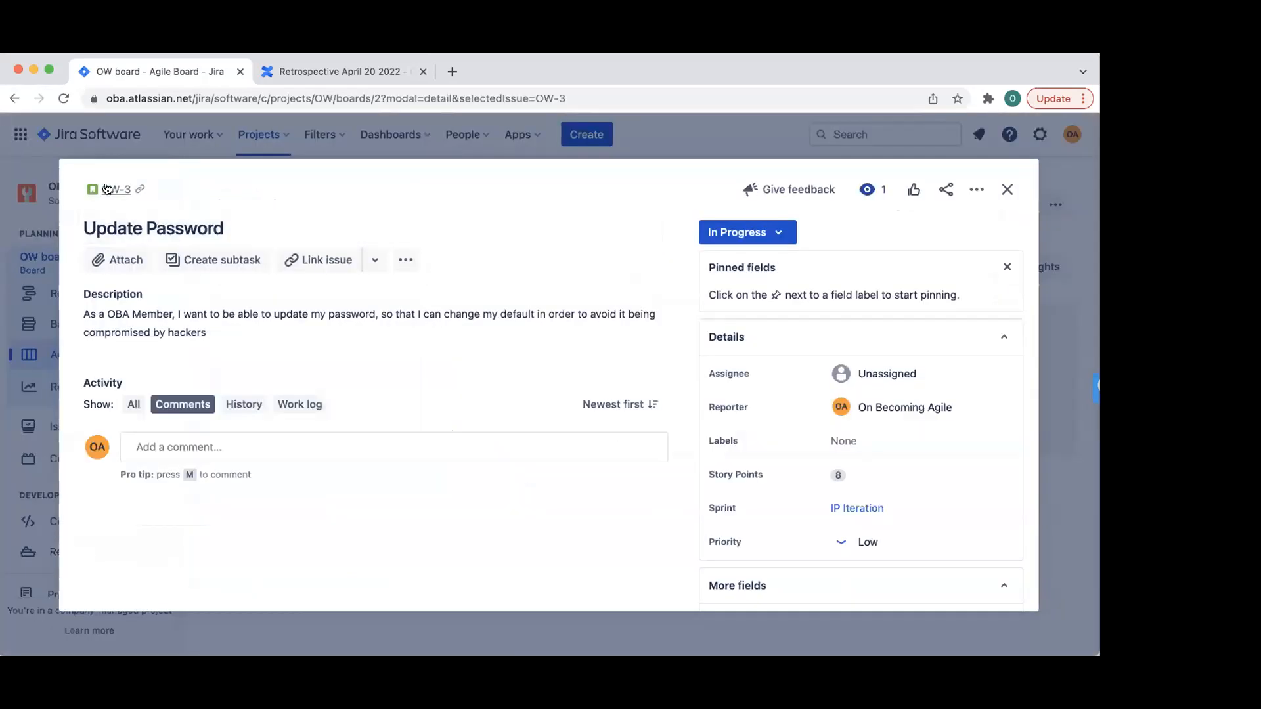
pyautogui.click(109, 190)
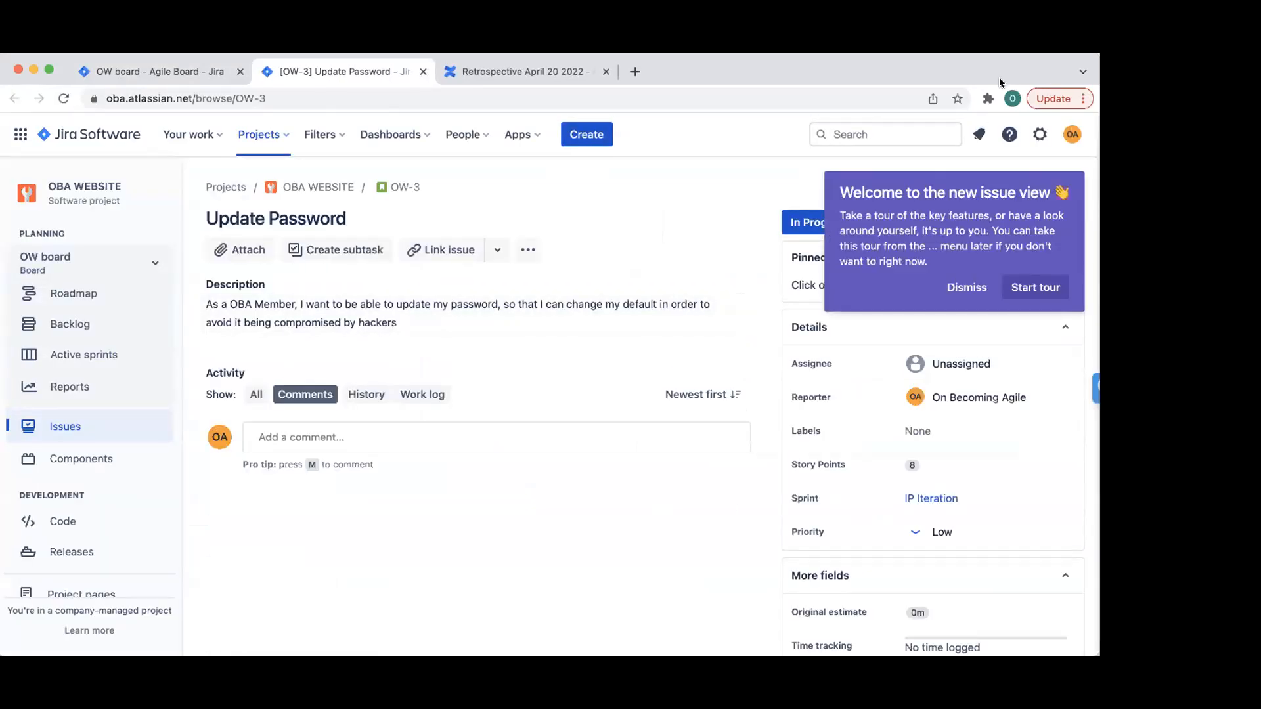
pyautogui.click(967, 287)
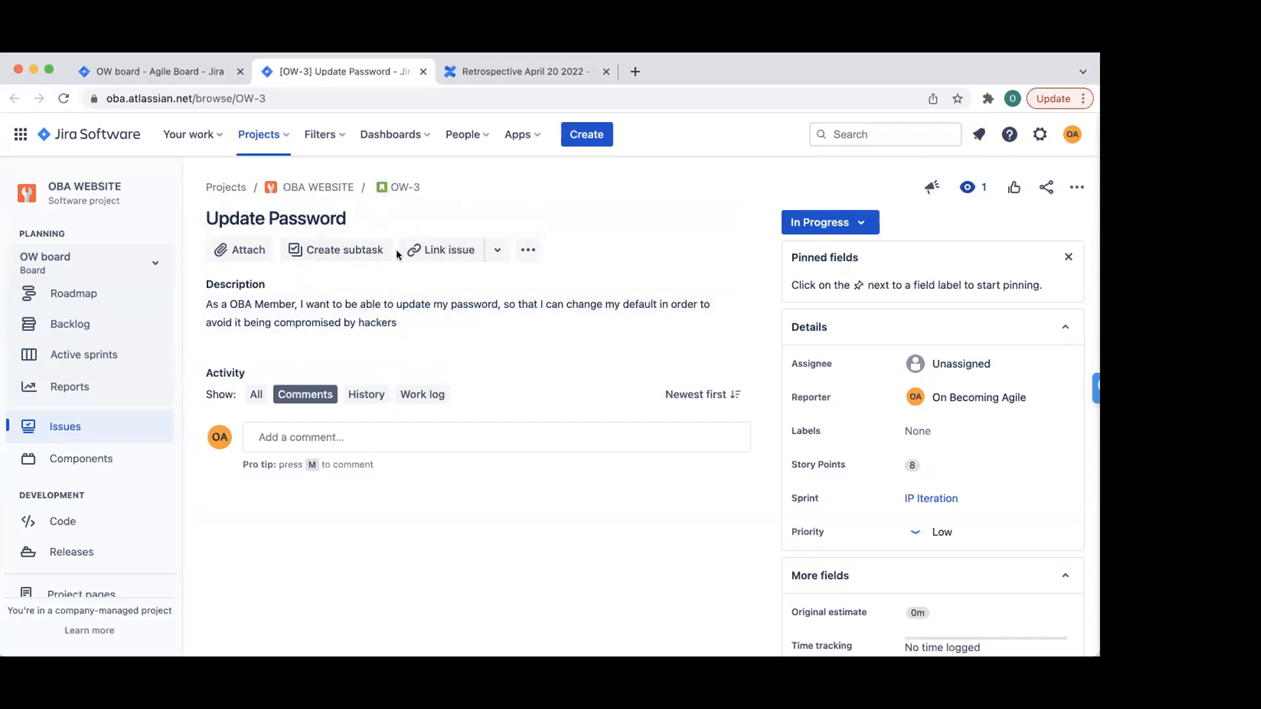
# - Add the subtask 'Develop password widget' to OW-3 and change its status
pyautogui.click(350, 254)
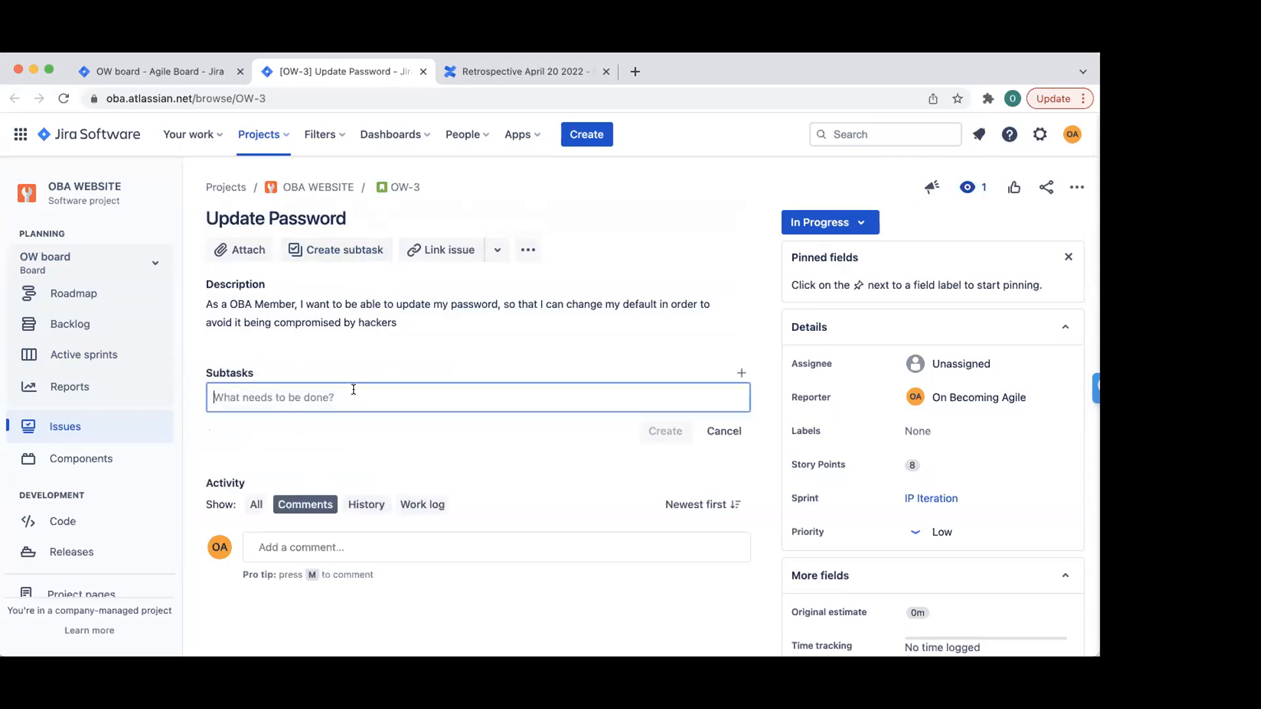
pyautogui.write('Develo')
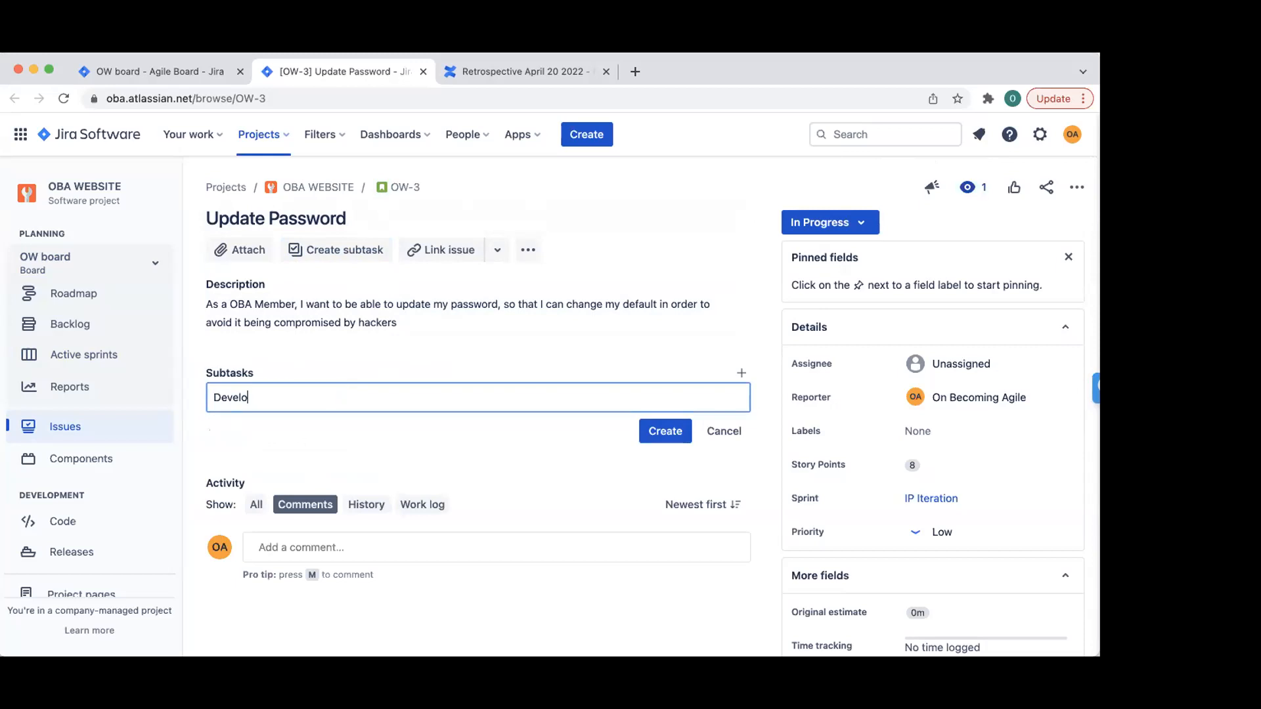
pyautogui.write('p password widget')
pyautogui.click(652, 437)
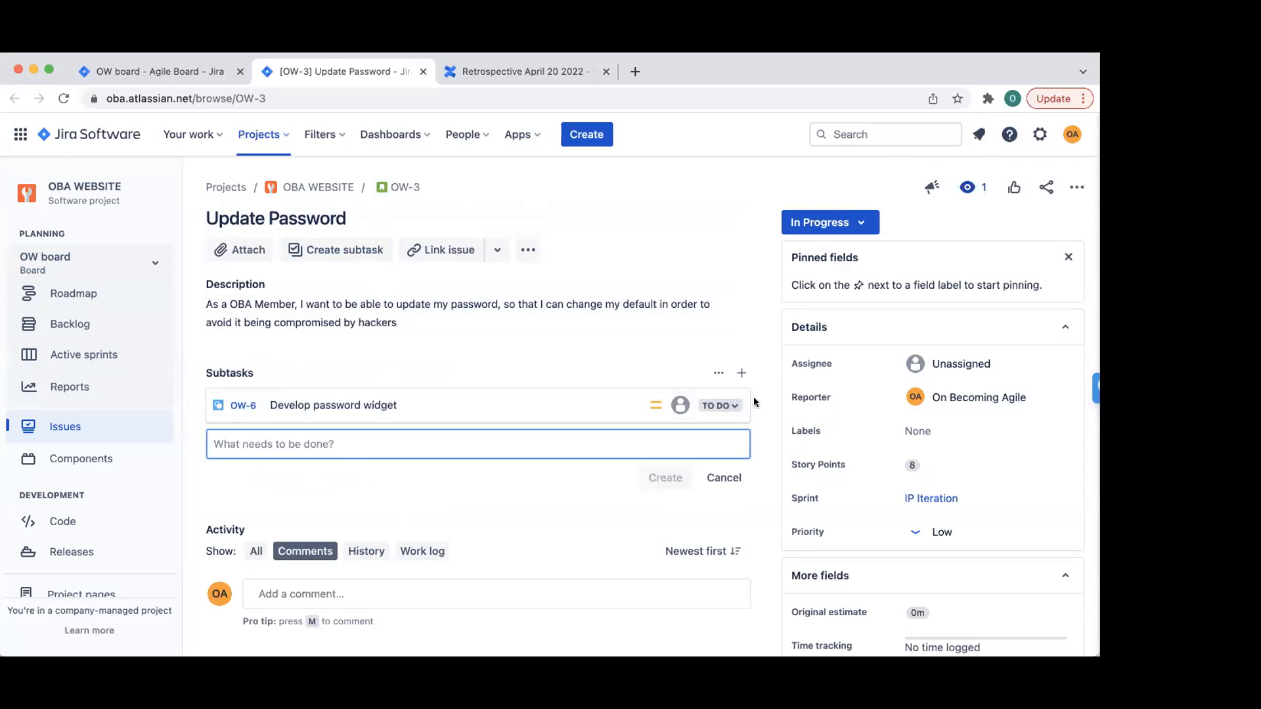
pyautogui.click(721, 405)
pyautogui.click(739, 436)
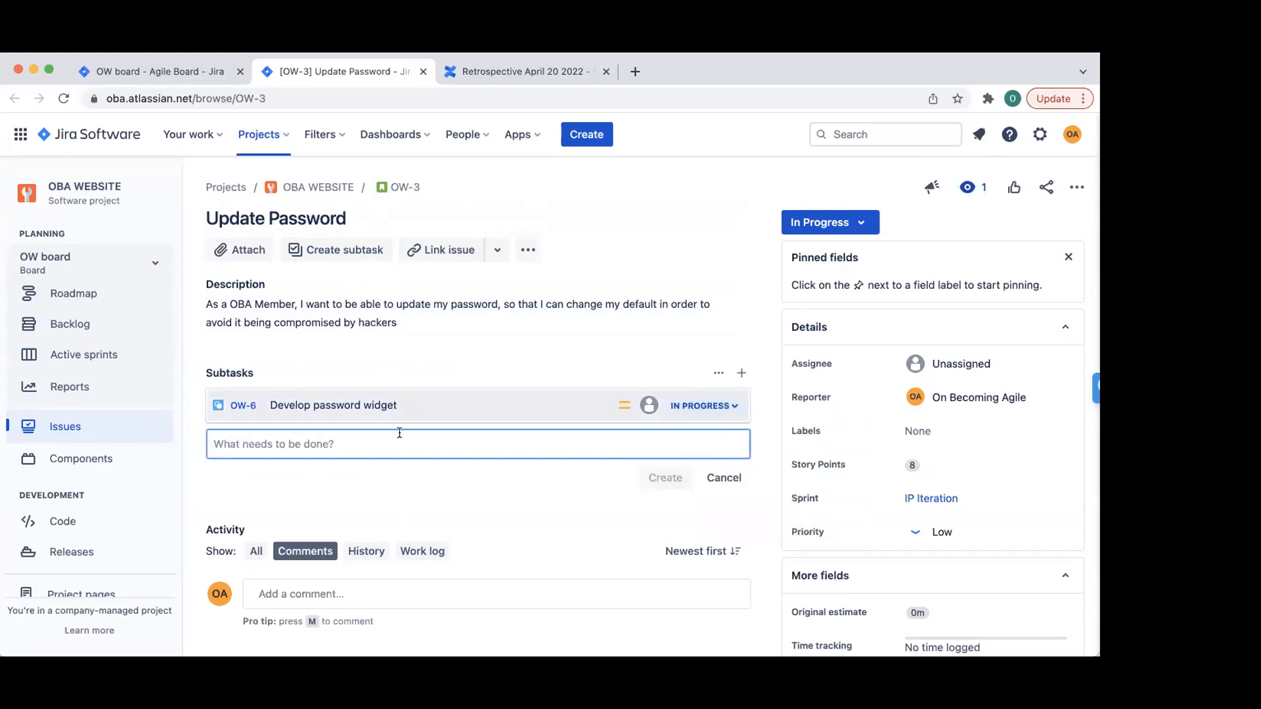
# - Add the subtask 'Test password login error' and assign OW-6 to yourself
pyautogui.write('Test')
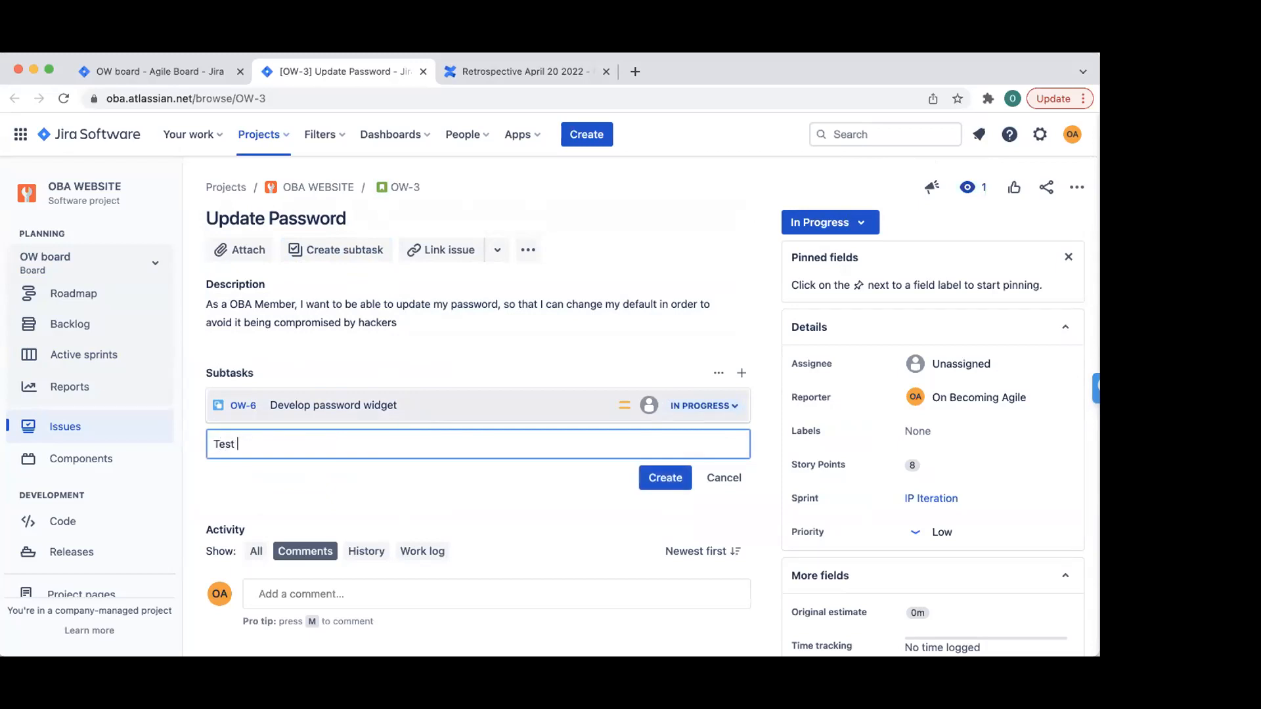
pyautogui.write(' passwors')
pyautogui.press('BackSpace')
pyautogui.press('BackSpace')
pyautogui.press('Return')
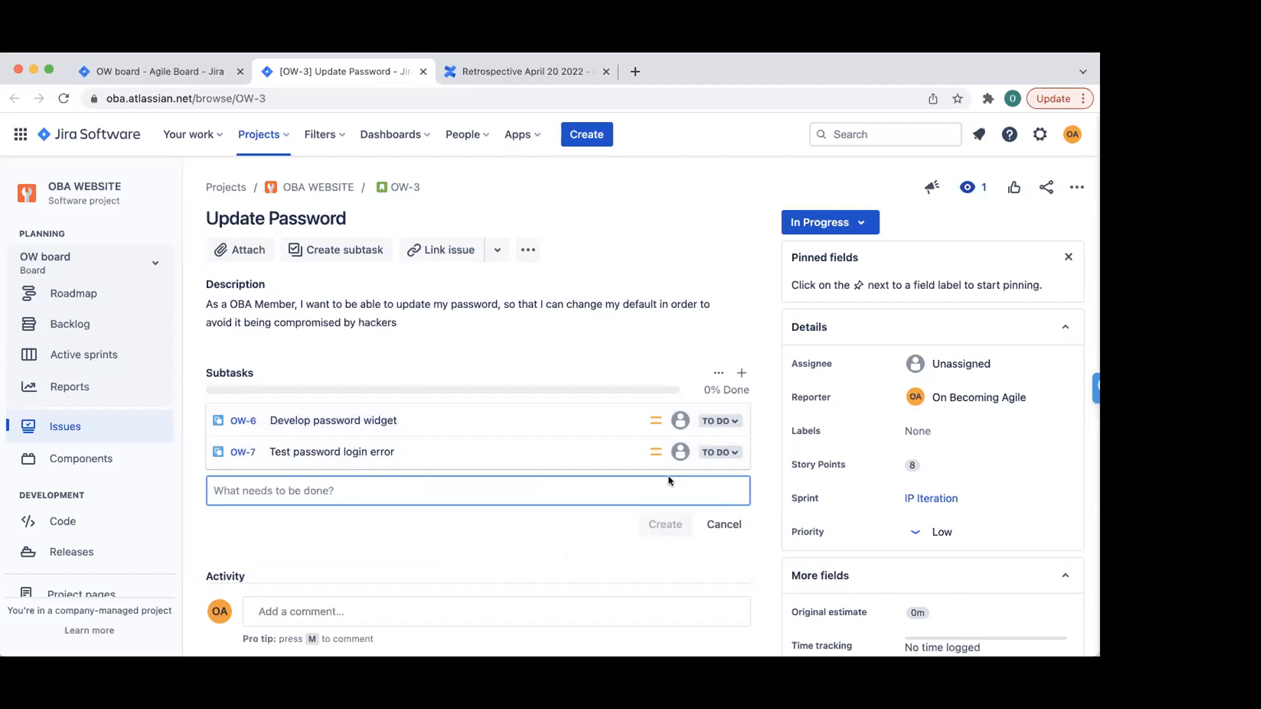
pyautogui.click(675, 454)
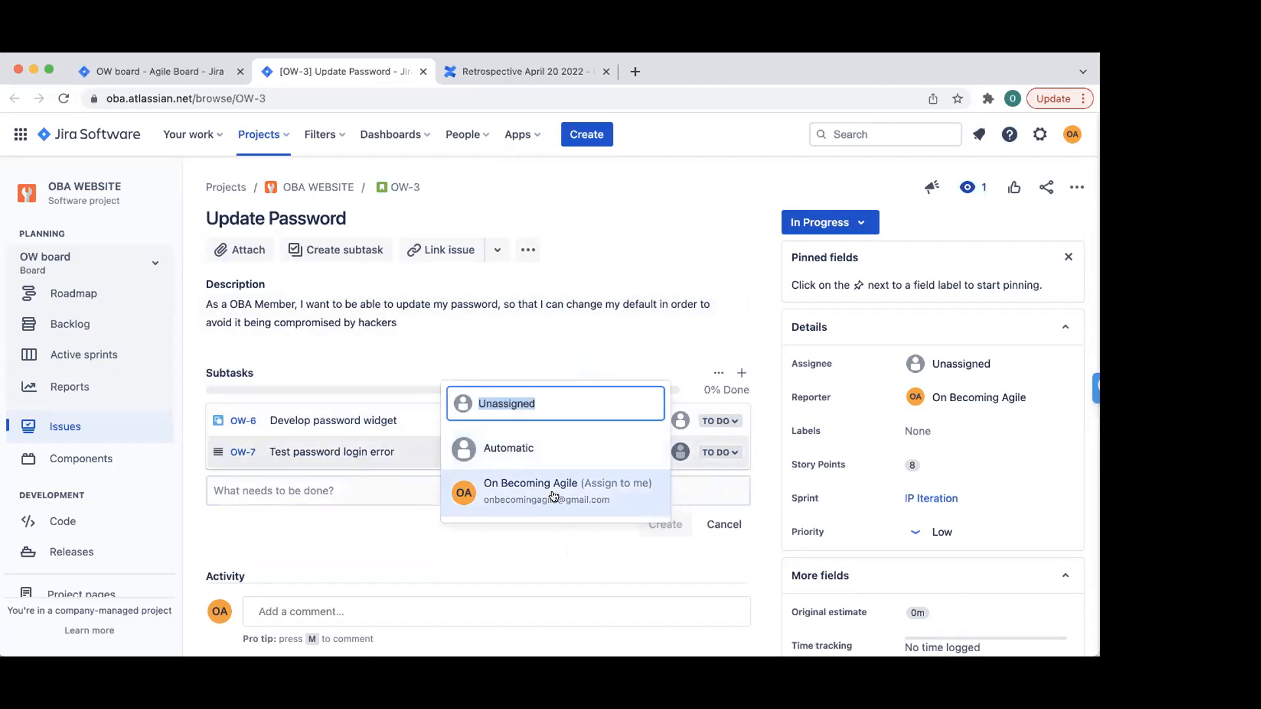
pyautogui.click(738, 231)
pyautogui.click(681, 422)
pyautogui.click(559, 457)
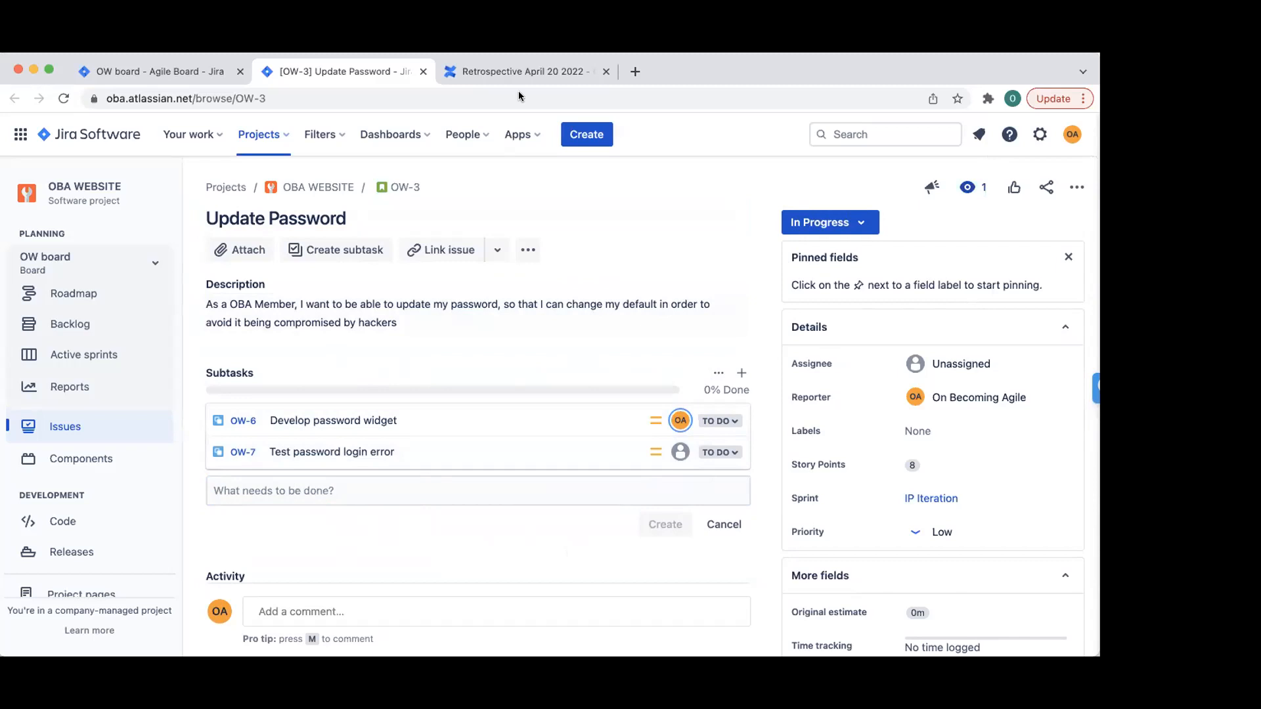
# - Back on the OW board, start a new Task with a developer laptop-setup user-story summary
pyautogui.click(158, 71)
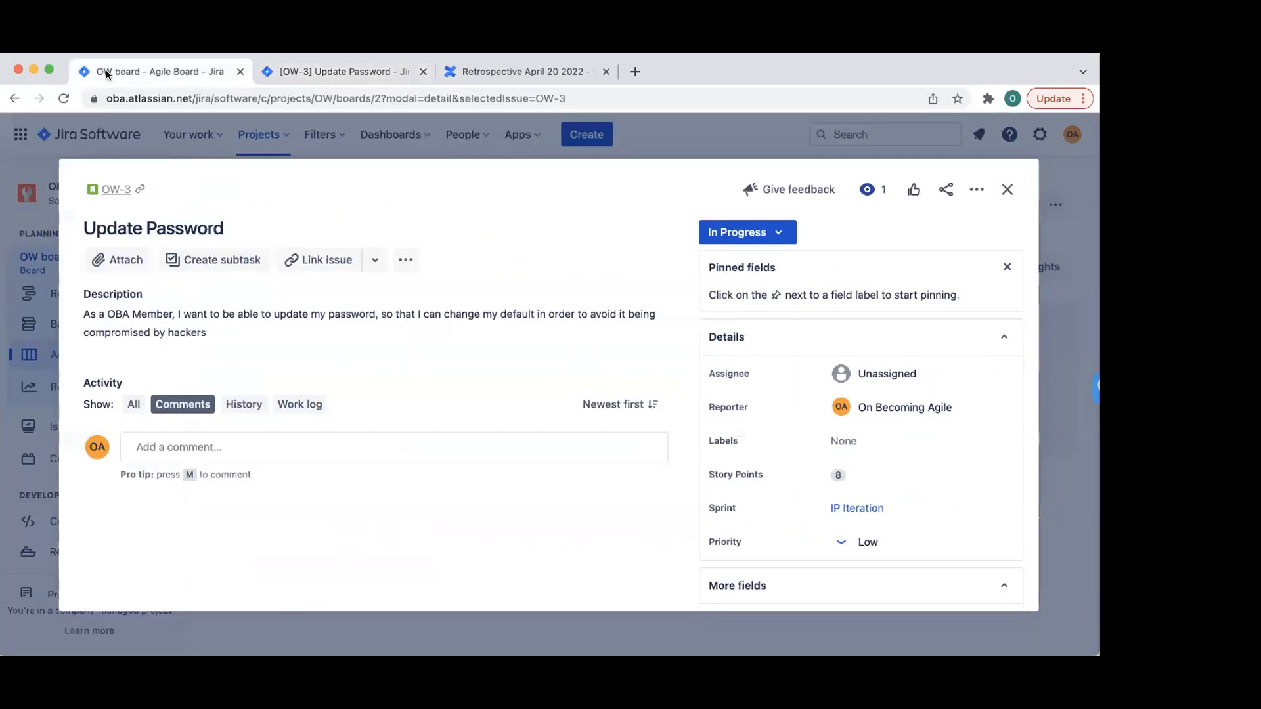
pyautogui.click(1007, 189)
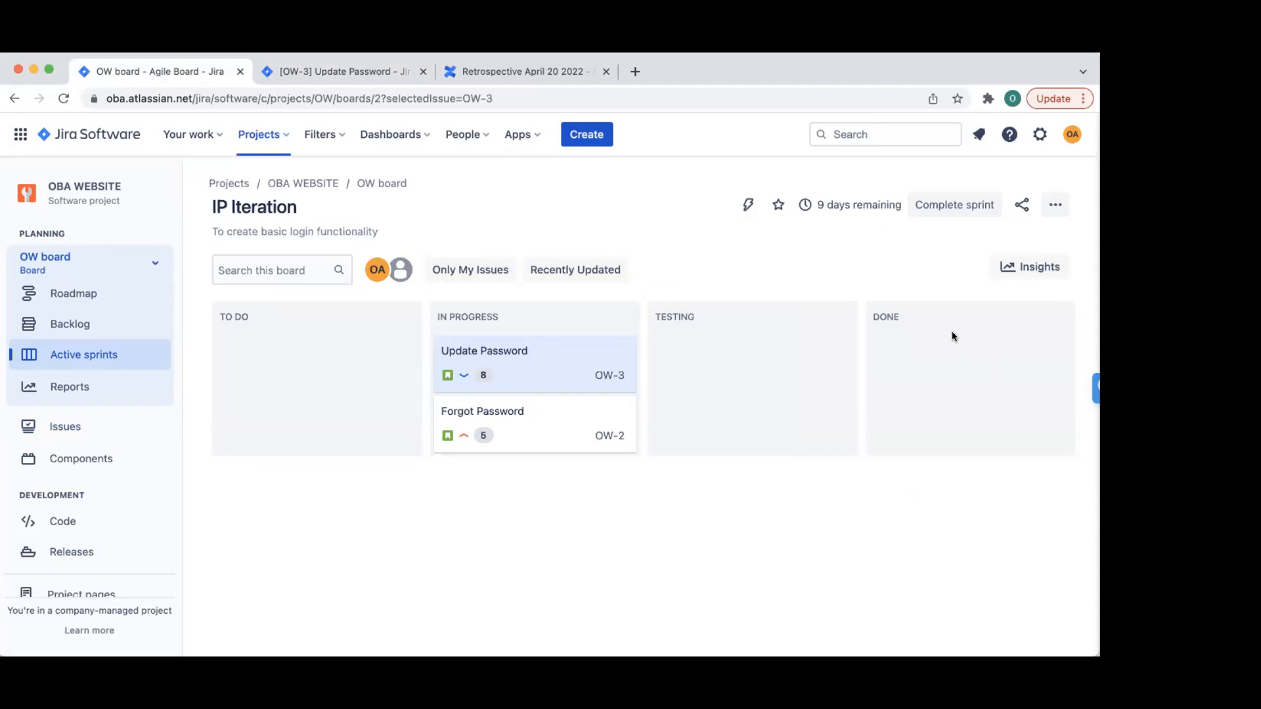
pyautogui.click(590, 135)
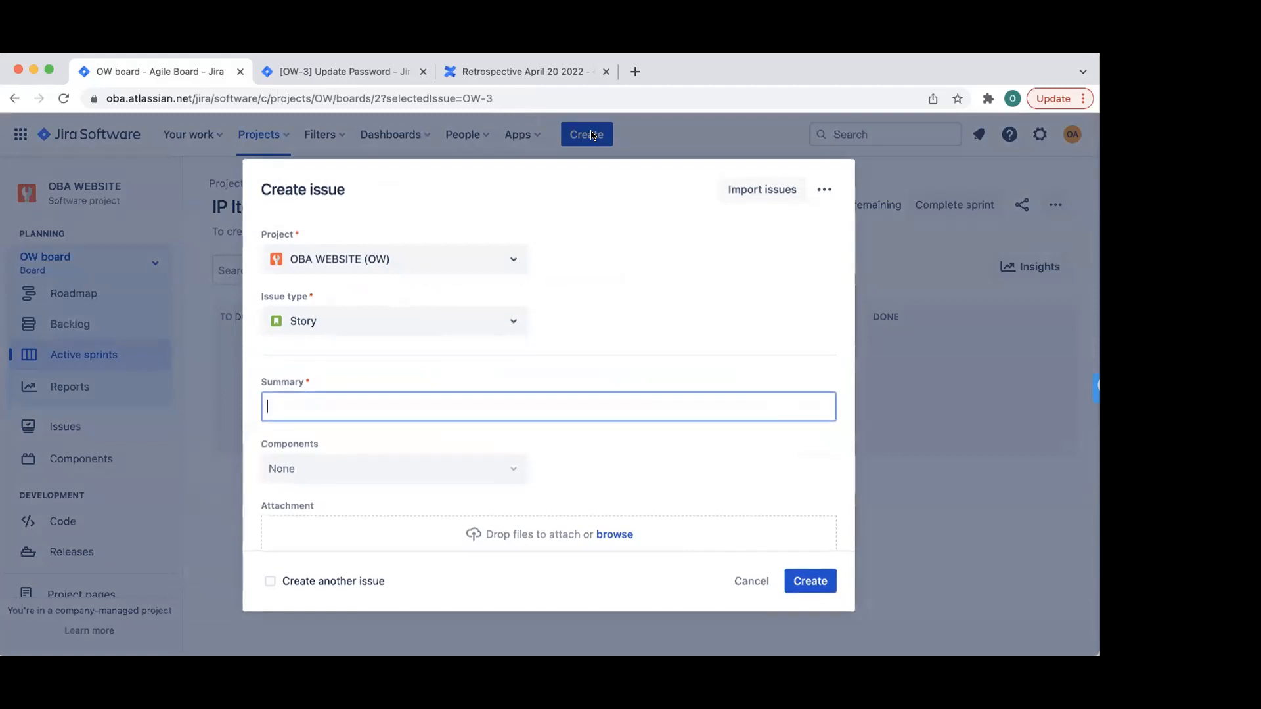
pyautogui.click(501, 327)
pyautogui.click(301, 358)
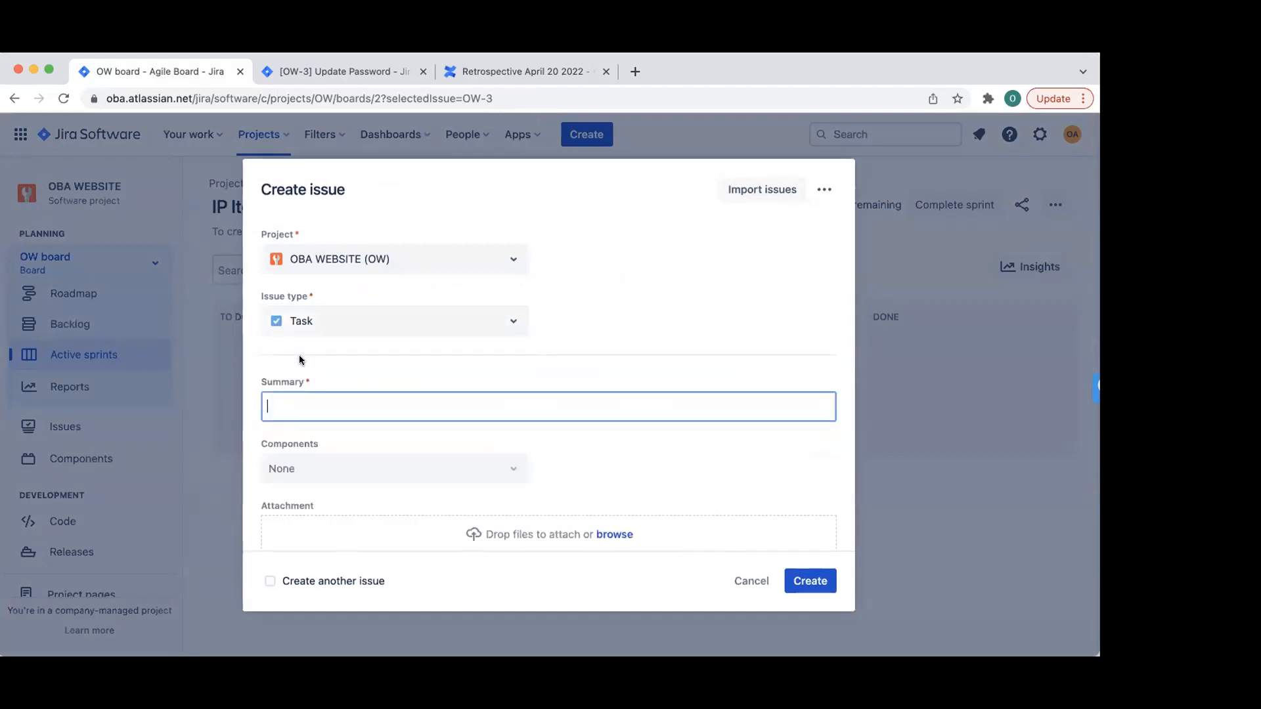
pyautogui.write('As a developer, I wan')
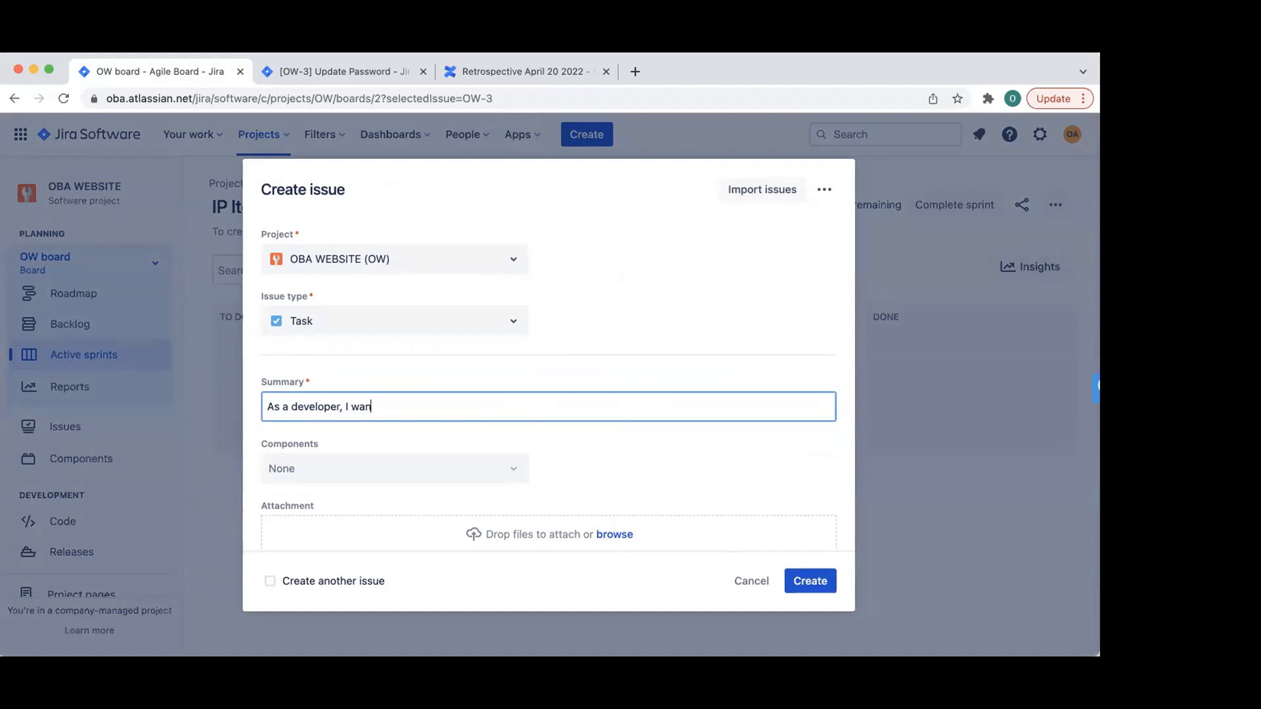
pyautogui.write('t to set up')
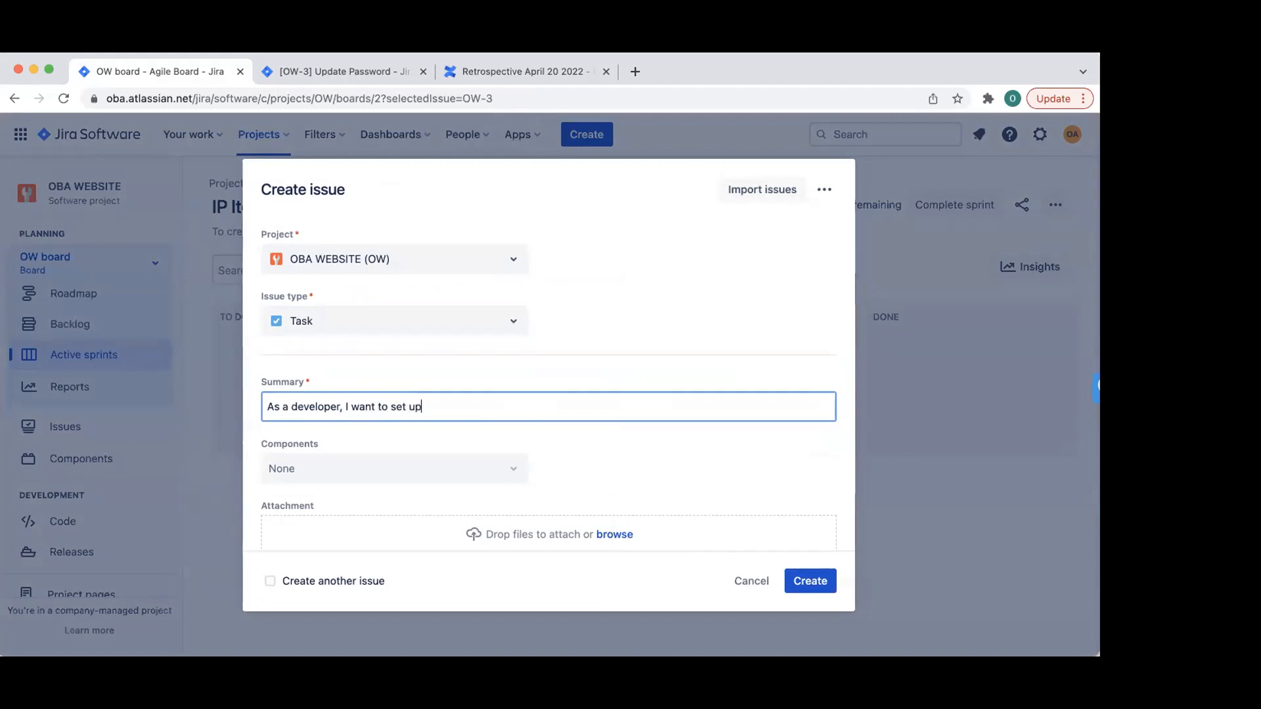
pyautogui.write(' m')
pyautogui.write('y laptop')
pyautogui.write(',')
pyautogui.write(' to that I cna c')
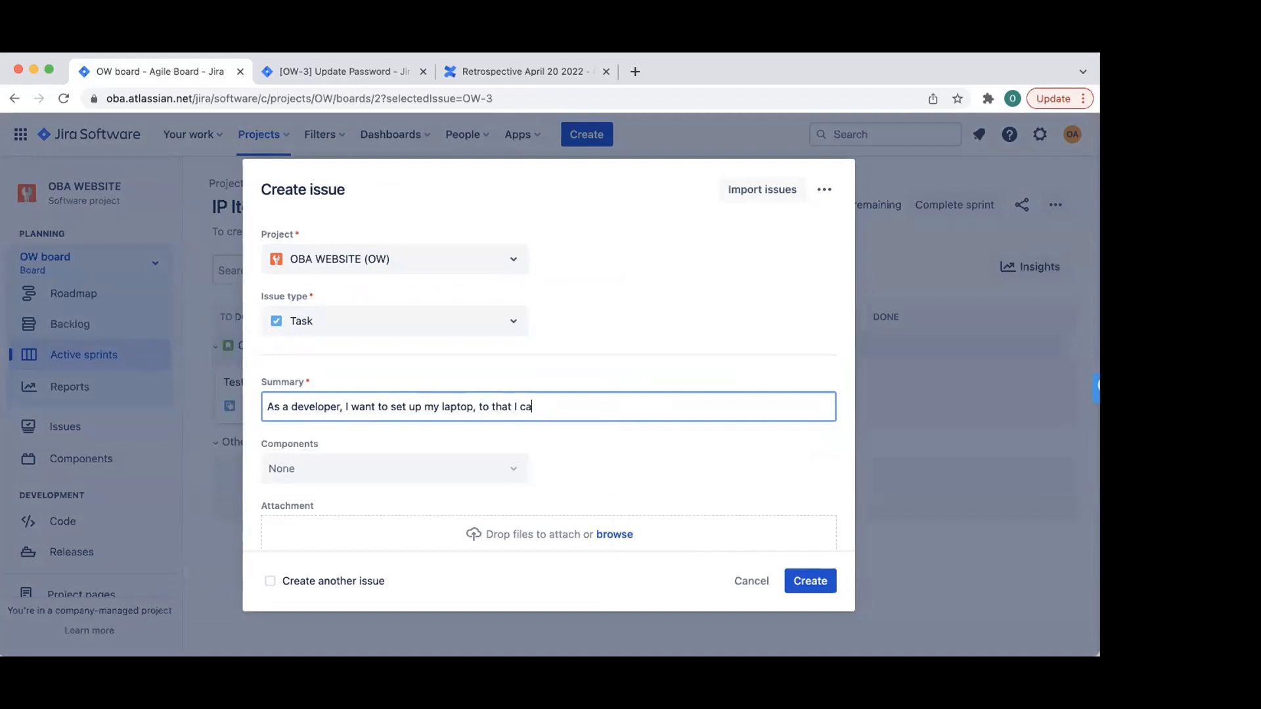
pyautogui.write('code')
# - Paste the user-story sentence into the description and create the Task
pyautogui.scroll(-5, 431, 483)
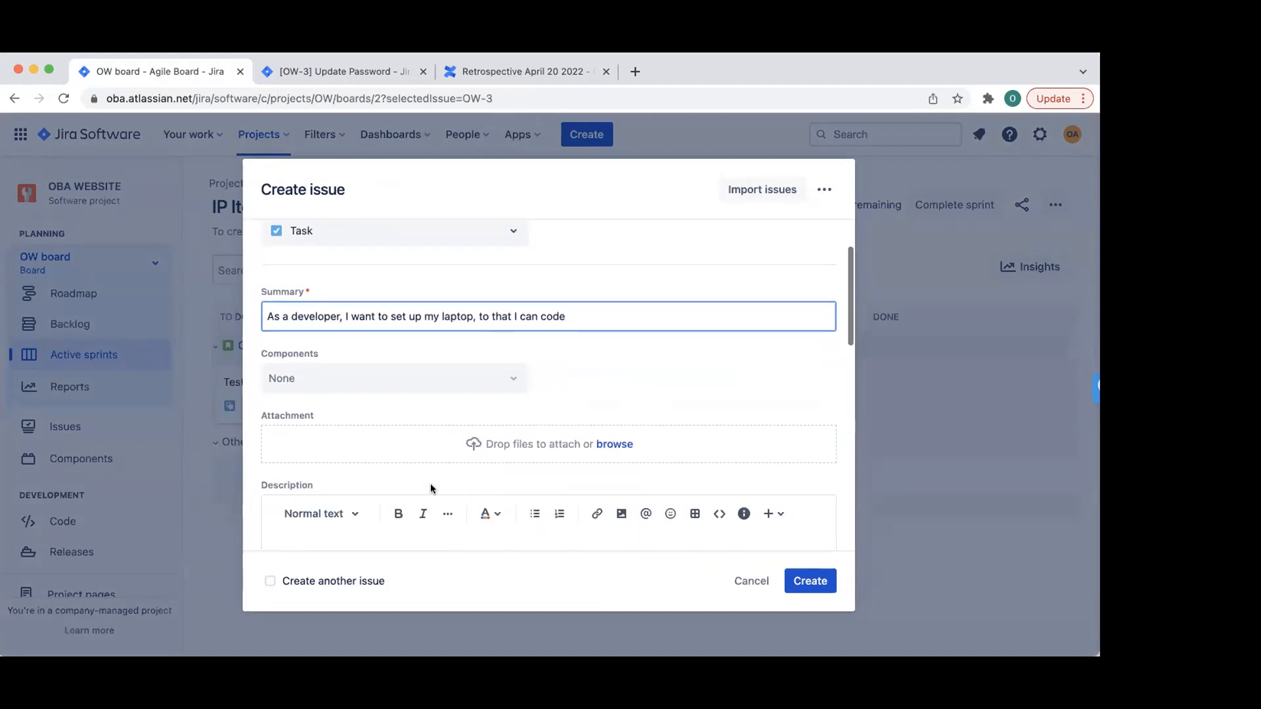
pyautogui.scroll(-3, 431, 484)
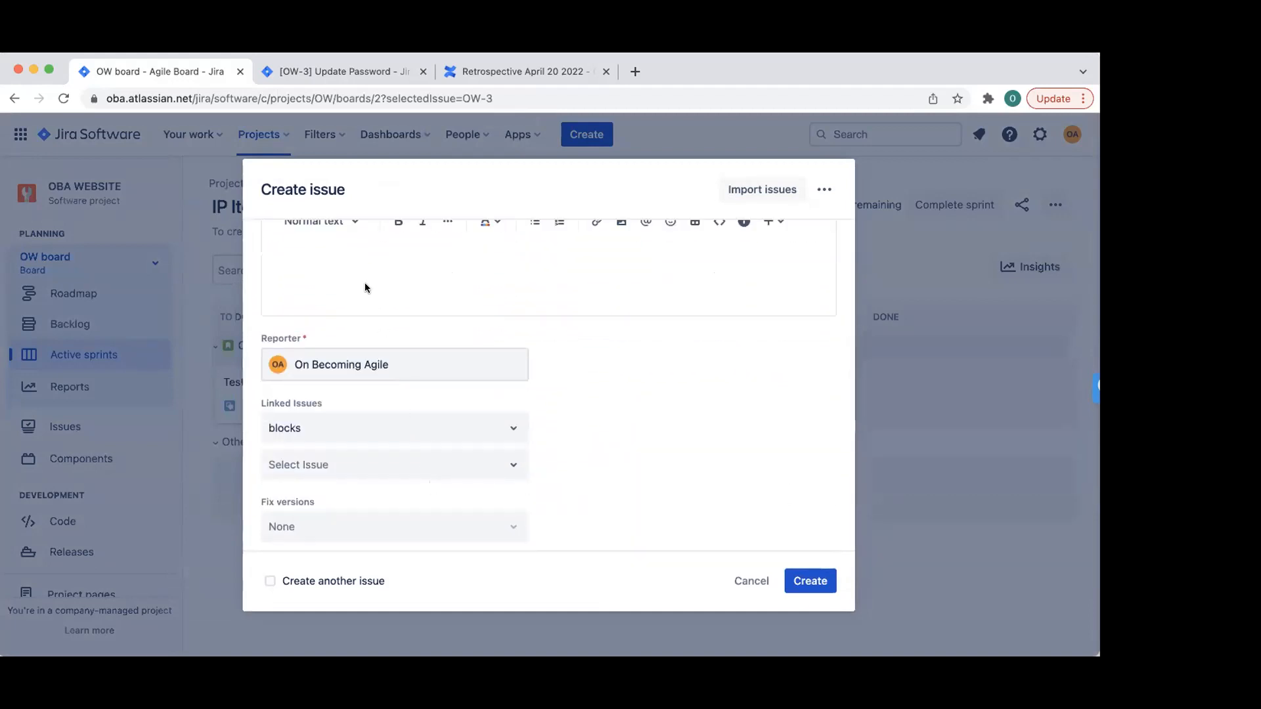
pyautogui.scroll(5, 377, 329)
pyautogui.tripleClick(377, 309)
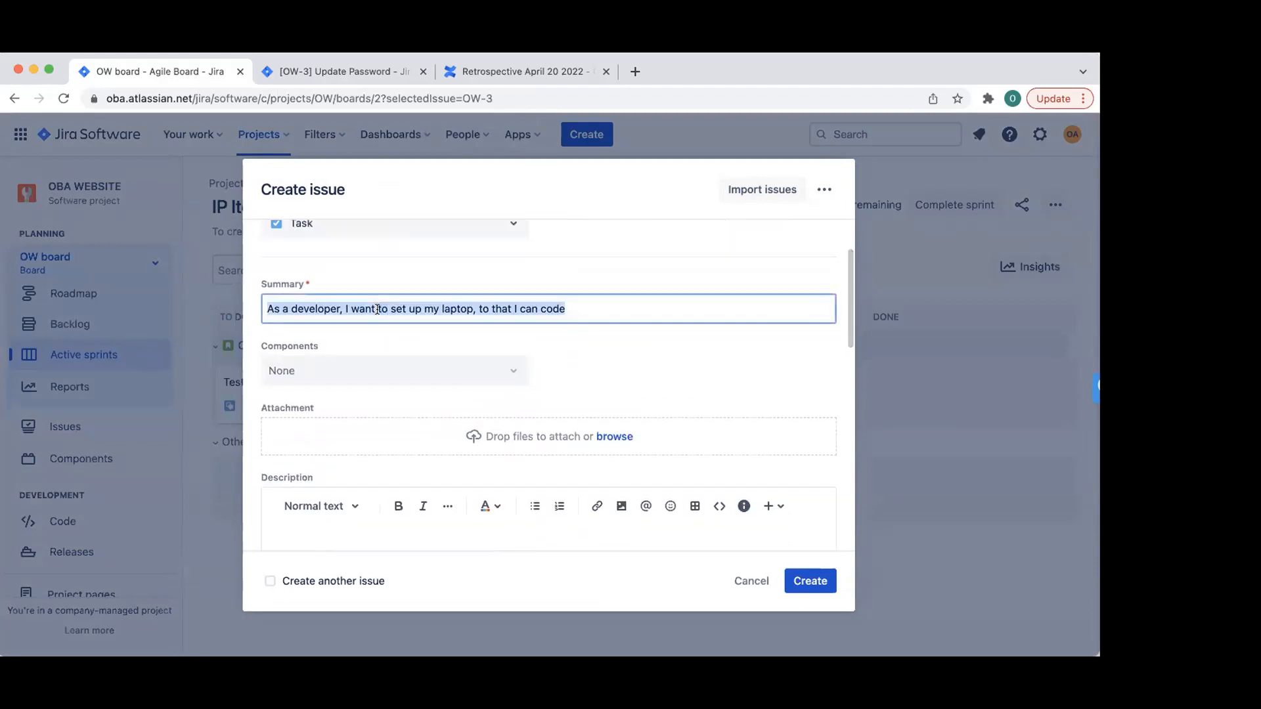
pyautogui.scroll(-3, 368, 447)
pyautogui.click(313, 393)
pyautogui.write('As a developer, I want to set up my laptop, so that I can code')
pyautogui.scroll(-5, 312, 393)
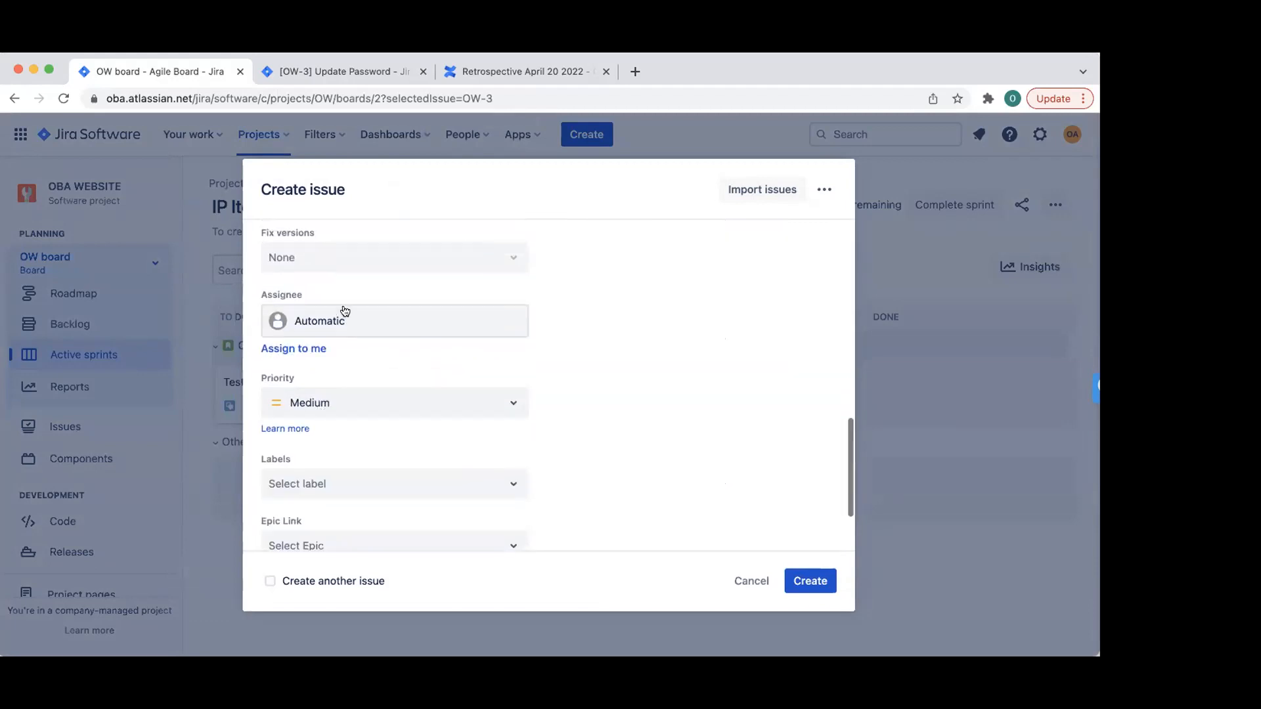
pyautogui.scroll(2, 344, 314)
pyautogui.scroll(2, 365, 318)
pyautogui.scroll(-5, 366, 318)
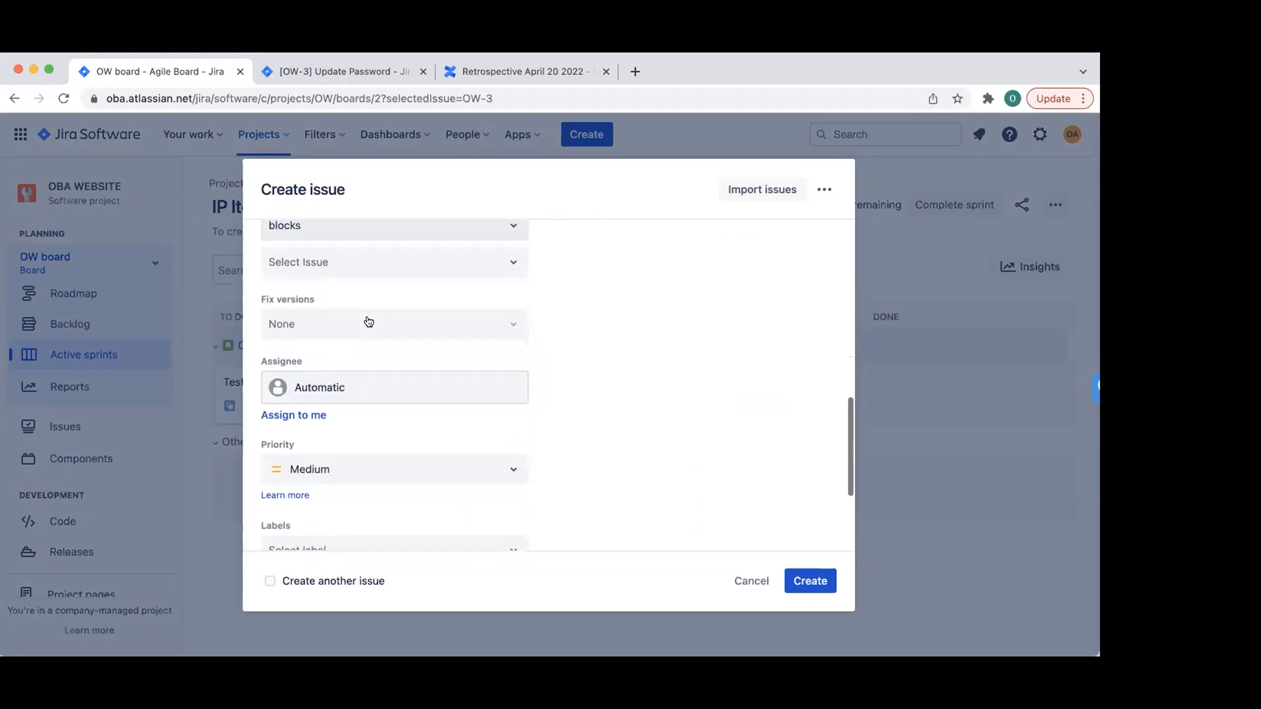
pyautogui.scroll(-1, 365, 319)
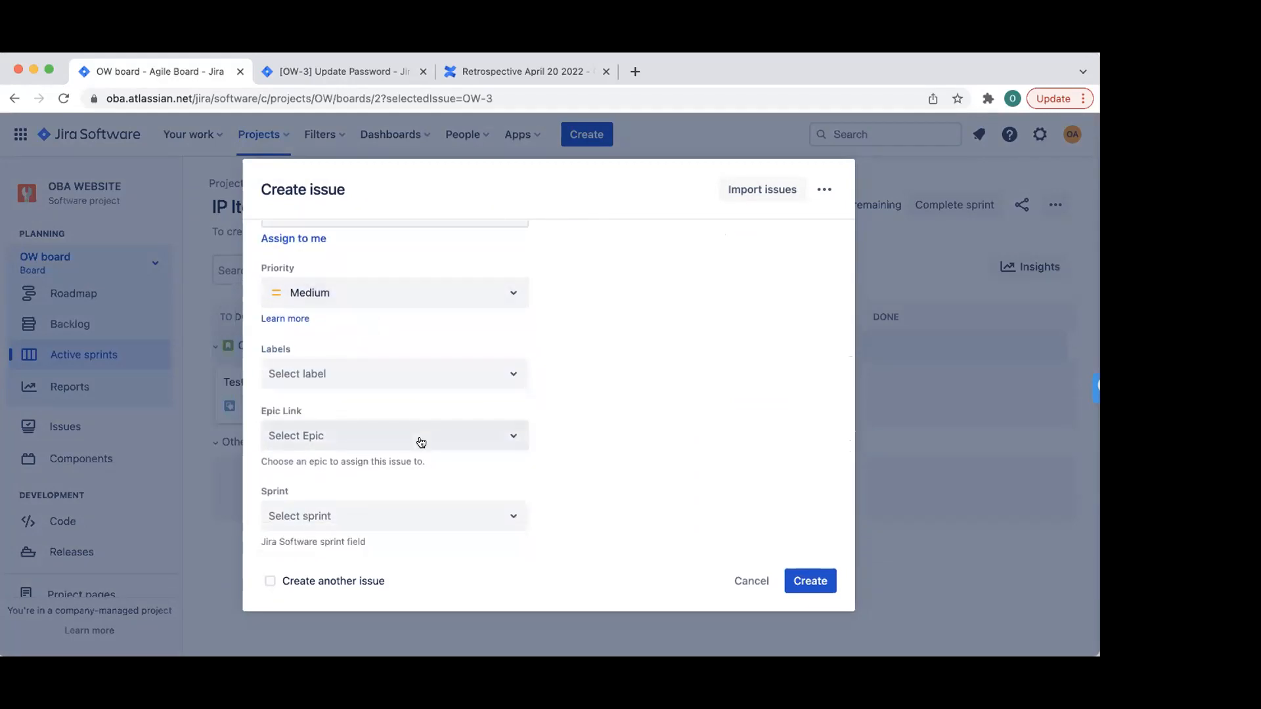
pyautogui.scroll(4, 420, 442)
pyautogui.scroll(1, 421, 442)
pyautogui.scroll(-5, 421, 442)
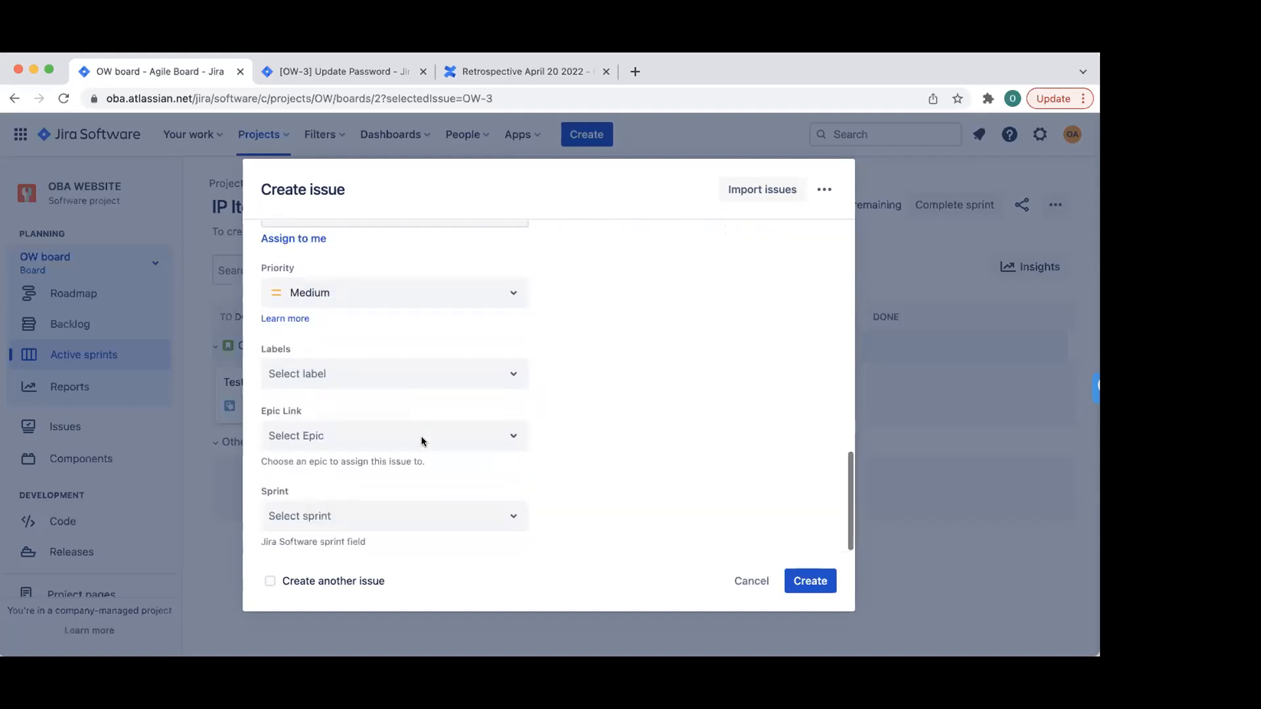
pyautogui.click(787, 584)
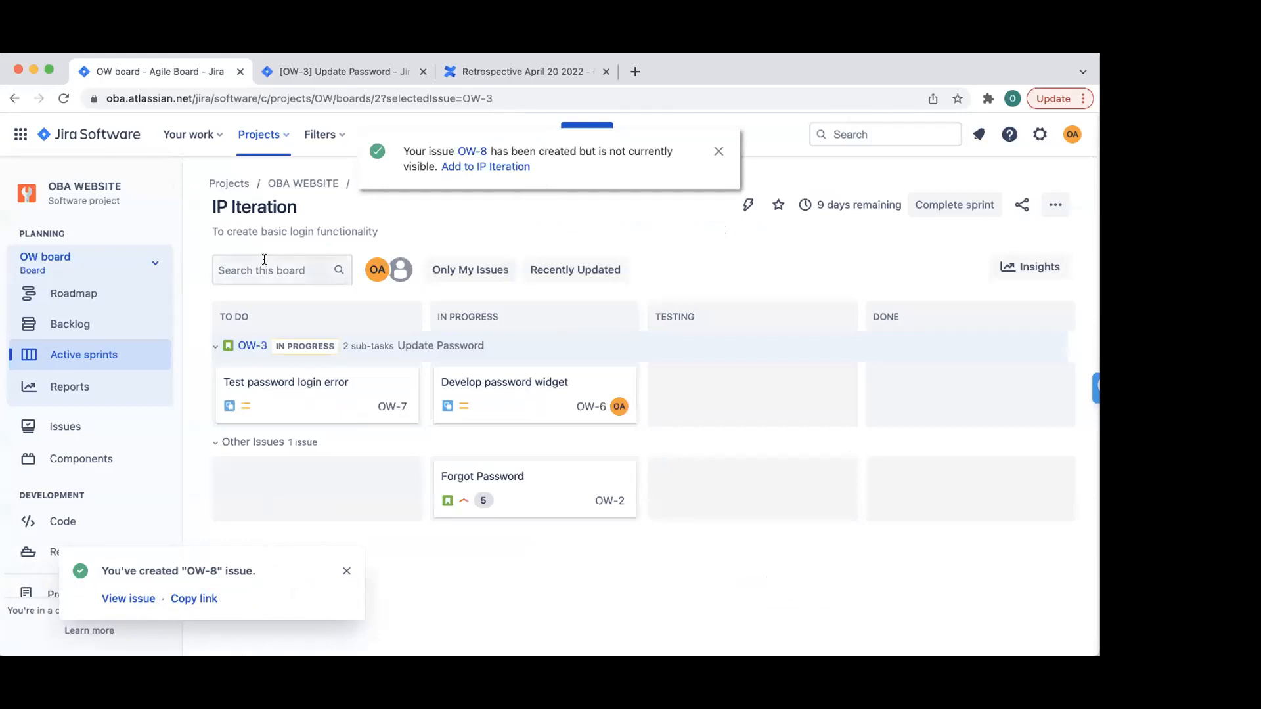
# - In the backlog, drag OW-8 into the IP Iteration sprint and confirm the move
pyautogui.click(70, 324)
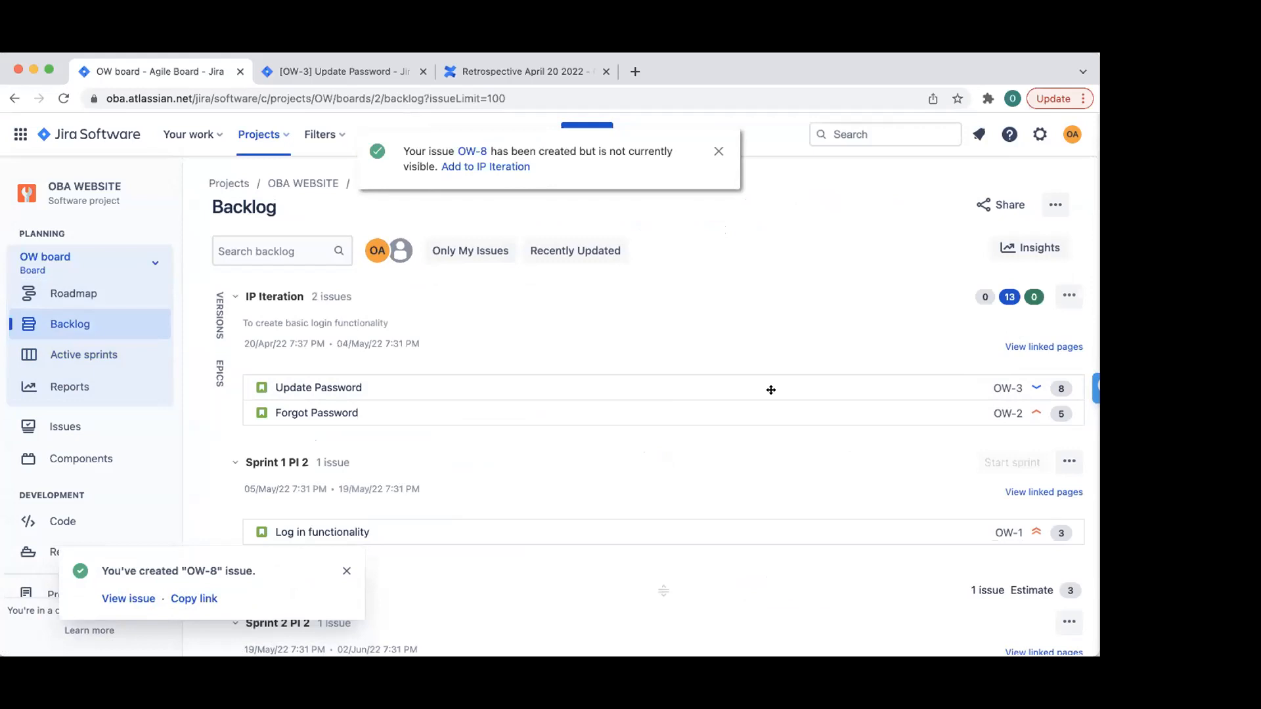
pyautogui.click(62, 99)
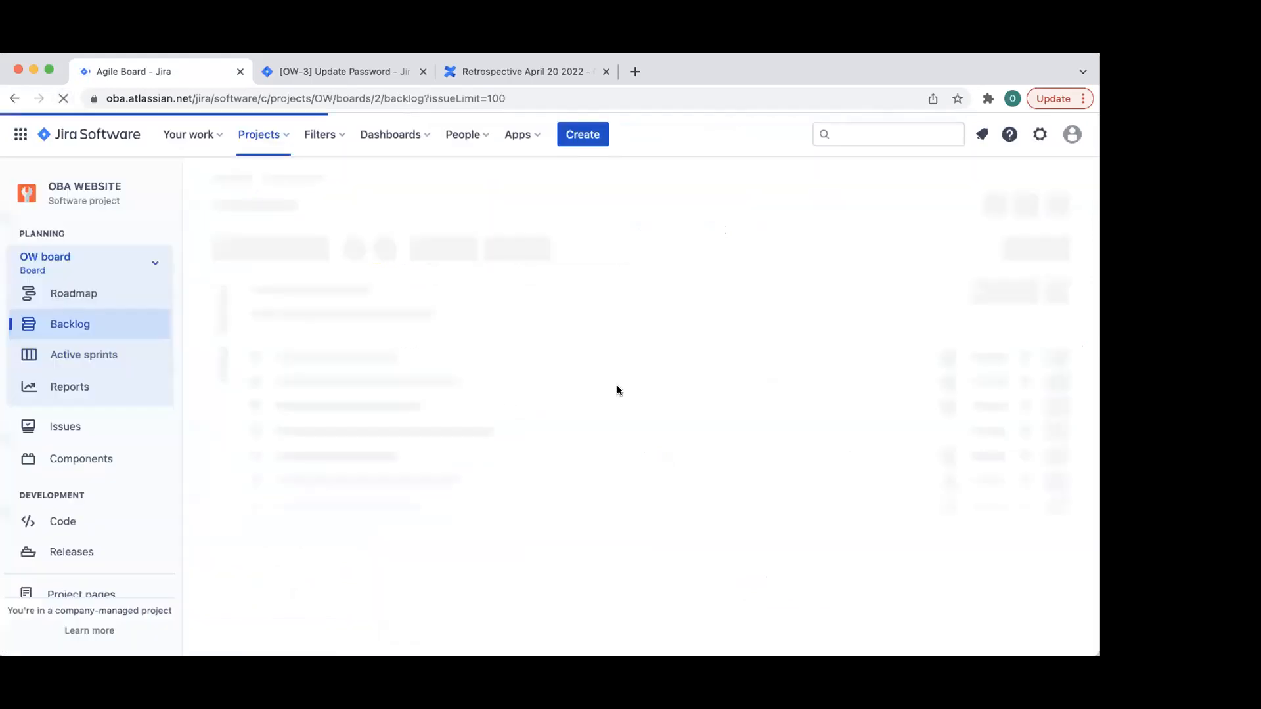
pyautogui.scroll(-4, 618, 385)
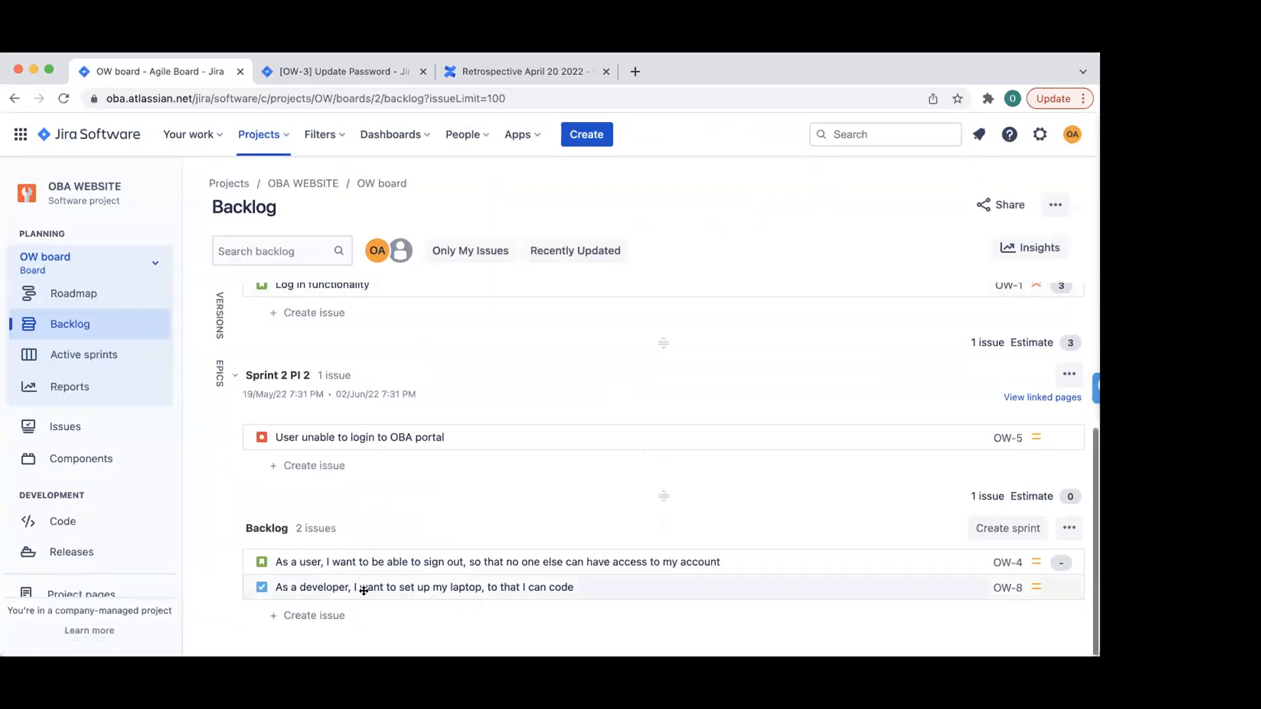
pyautogui.moveTo(360, 587); pyautogui.dragTo(372, 383)
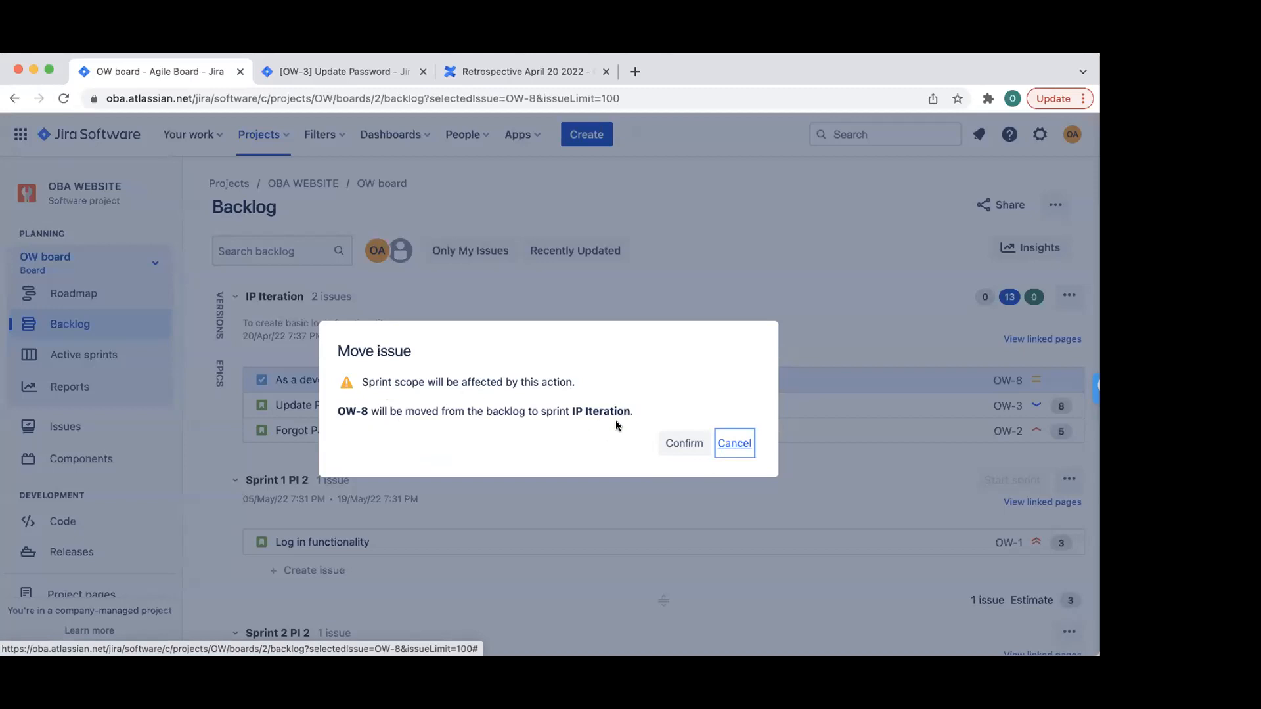
pyautogui.click(666, 445)
pyautogui.click(259, 379)
pyautogui.click(258, 379)
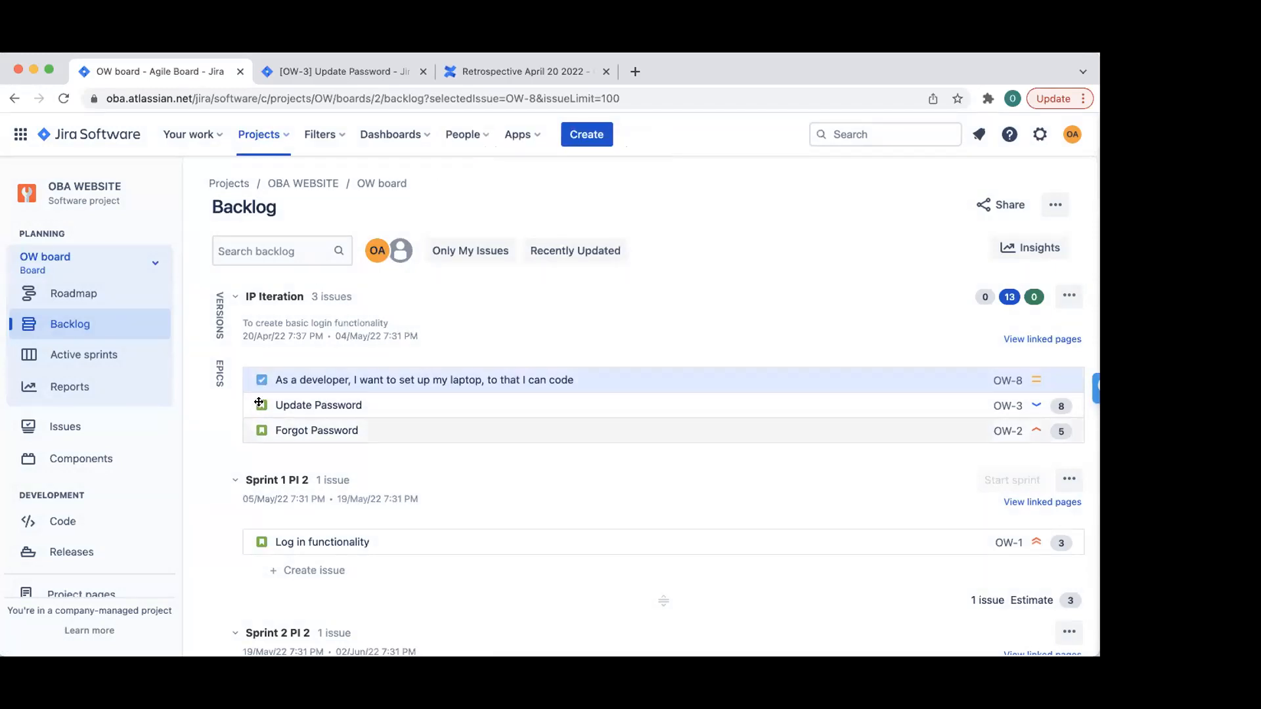
# - On the active sprint board, drag the OW-8 card from To Do to In Progress
pyautogui.click(99, 355)
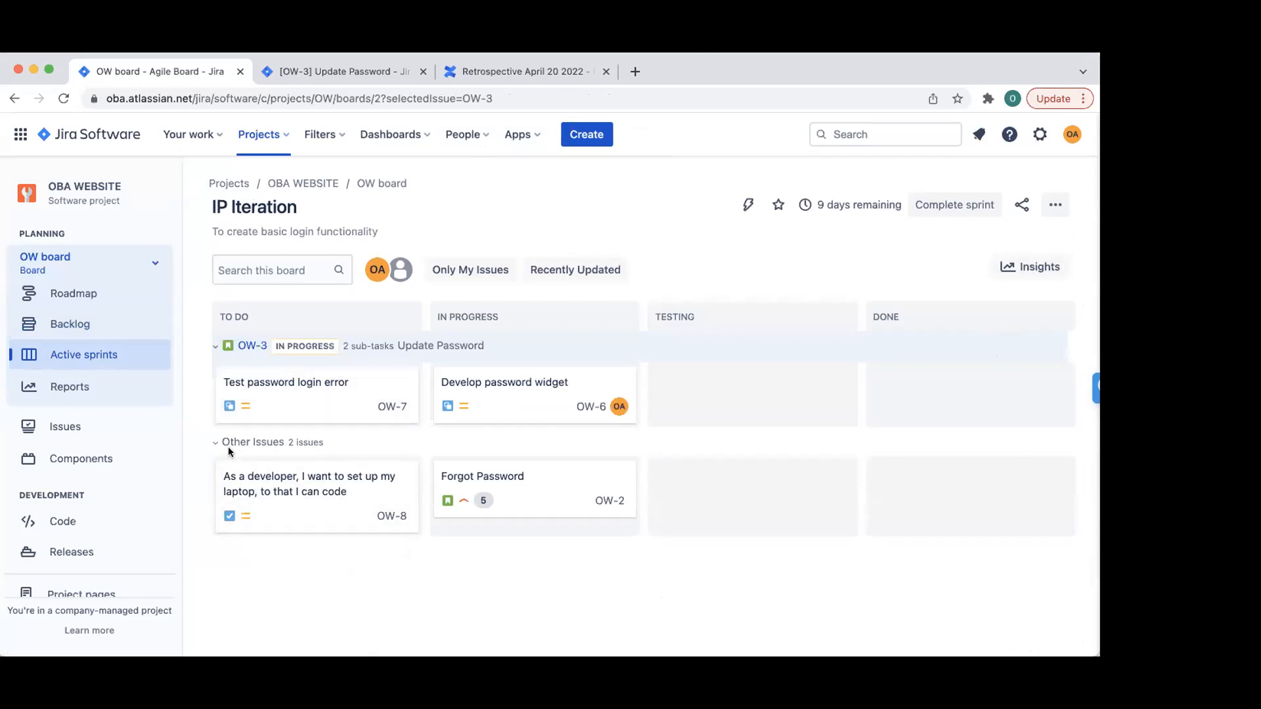
pyautogui.moveTo(252, 485); pyautogui.dragTo(473, 479)
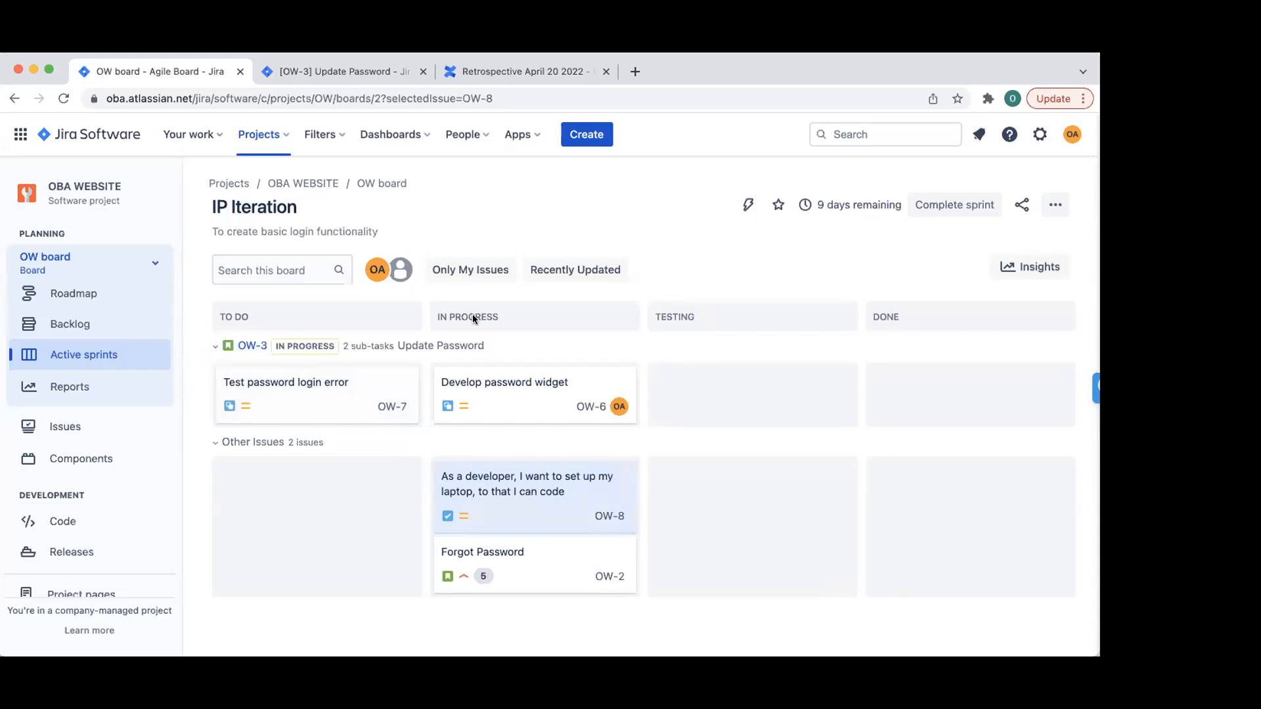
# - Start a new Epic named 'Build OBA Website'
pyautogui.click(594, 137)
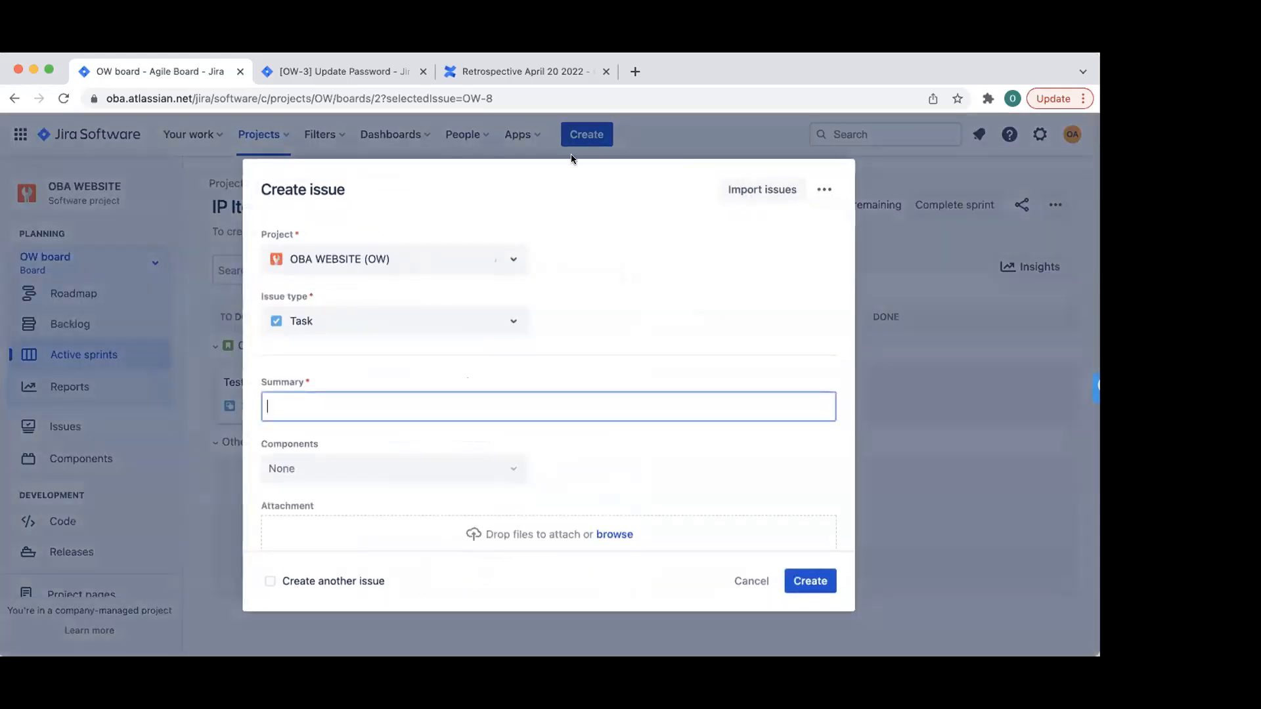
pyautogui.click(394, 319)
pyautogui.click(333, 403)
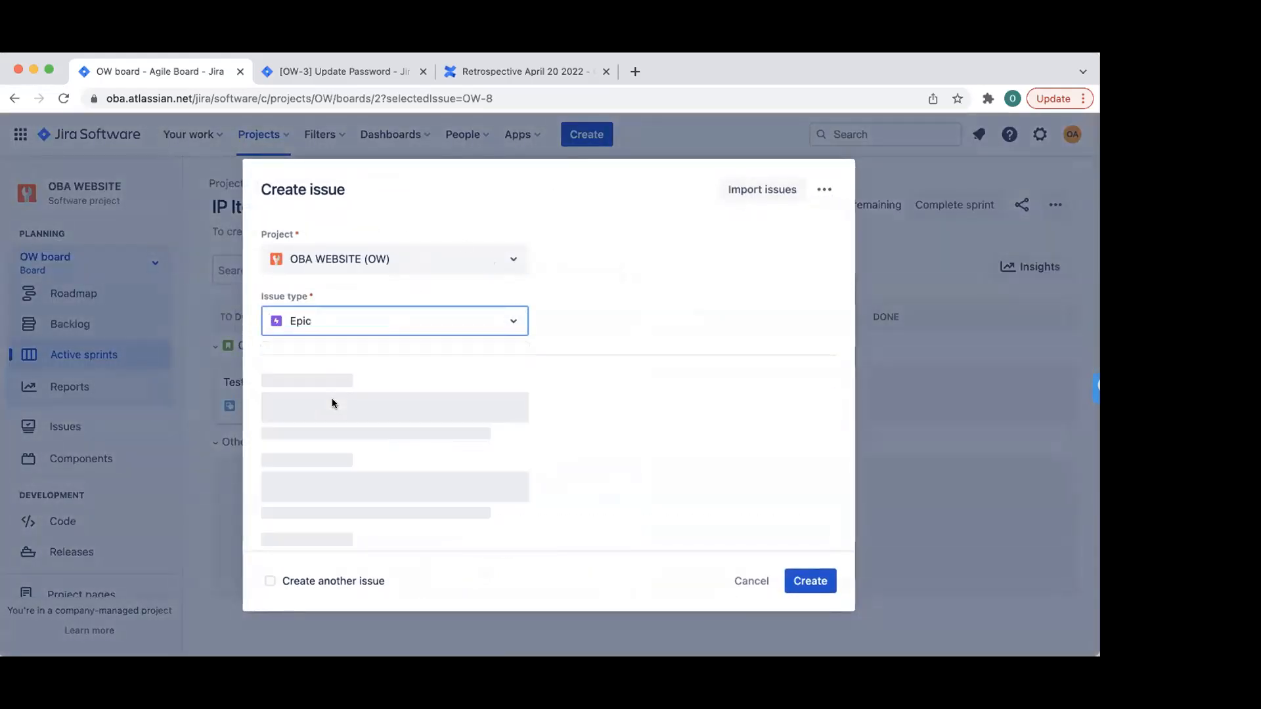
pyautogui.write('Build OBA A')
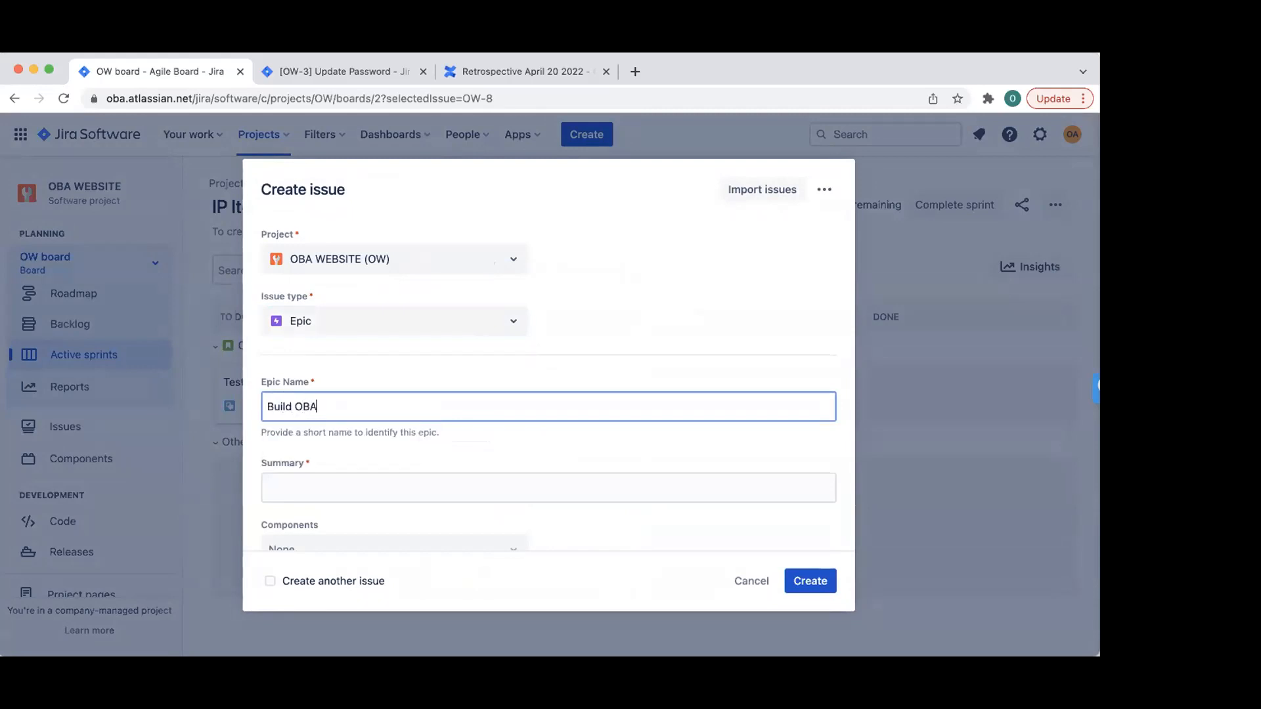
pyautogui.press('BackSpace')
pyautogui.write('Webaite')
pyautogui.press('BackSpace')
pyautogui.press('BackSpace')
pyautogui.press('BackSpace')
pyautogui.press('BackSpace')
pyautogui.write('site')
# - Enter the summary 'As a developer, I want to build a website for OBA'
pyautogui.click(372, 488)
pyautogui.write('As a o')
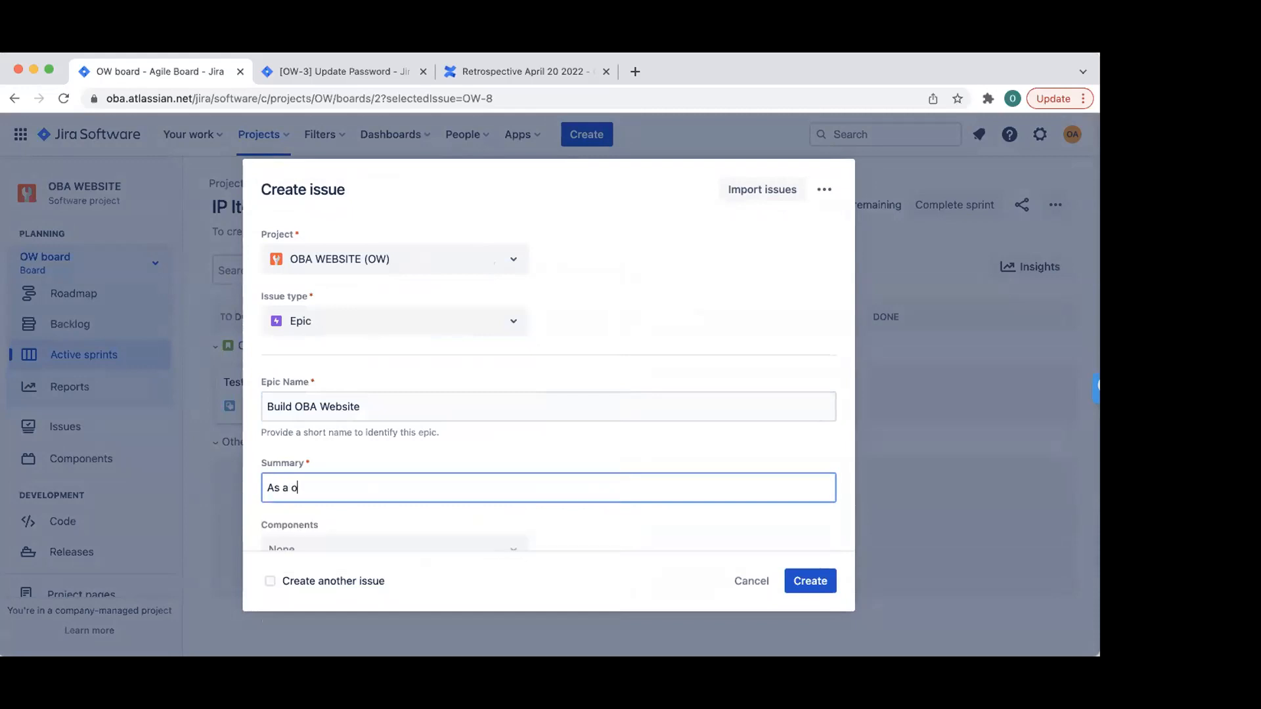
pyautogui.write('ba')
pyautogui.press('BackSpace')
pyautogui.press('BackSpace')
pyautogui.press('BackSpace')
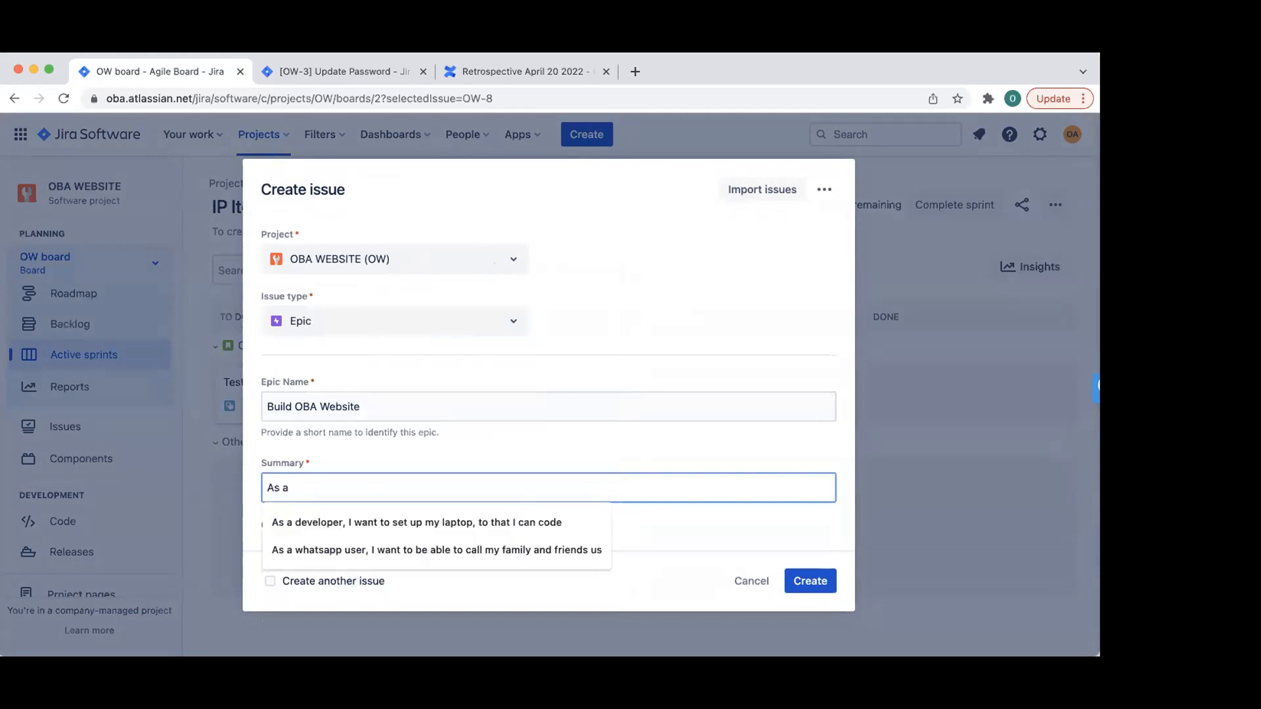
pyautogui.write('developer,')
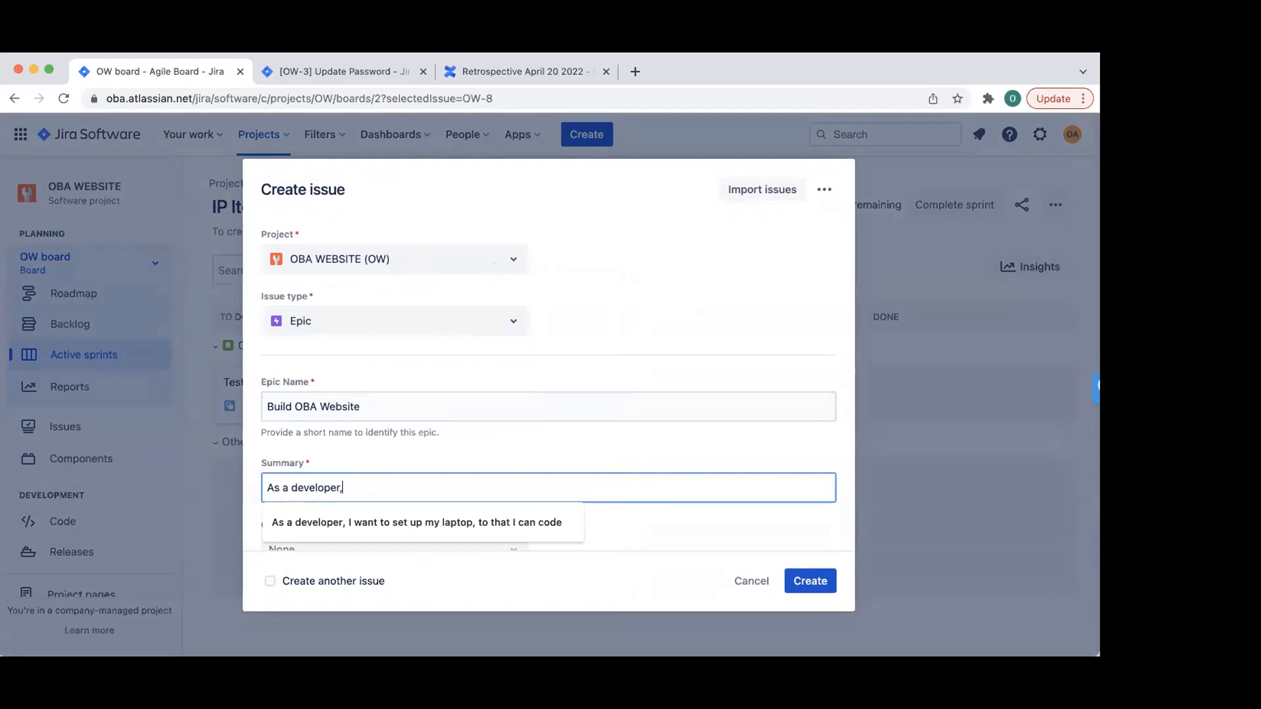
pyautogui.write(' I want to build a websire for OBA')
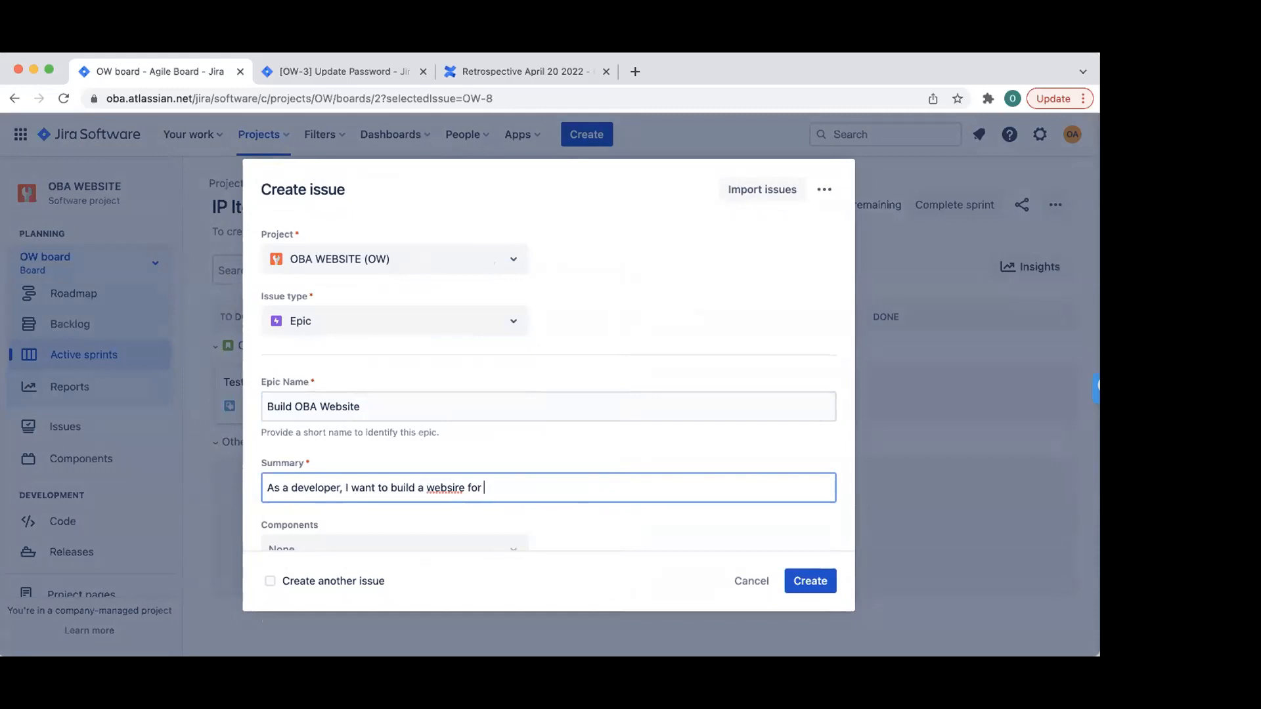
pyautogui.click(457, 487)
pyautogui.press('BackSpace')
pyautogui.write('t')
# - Copy the summary into the description, add 'AC: I am done when; I am able to login', and create the epic
pyautogui.tripleClick(519, 483)
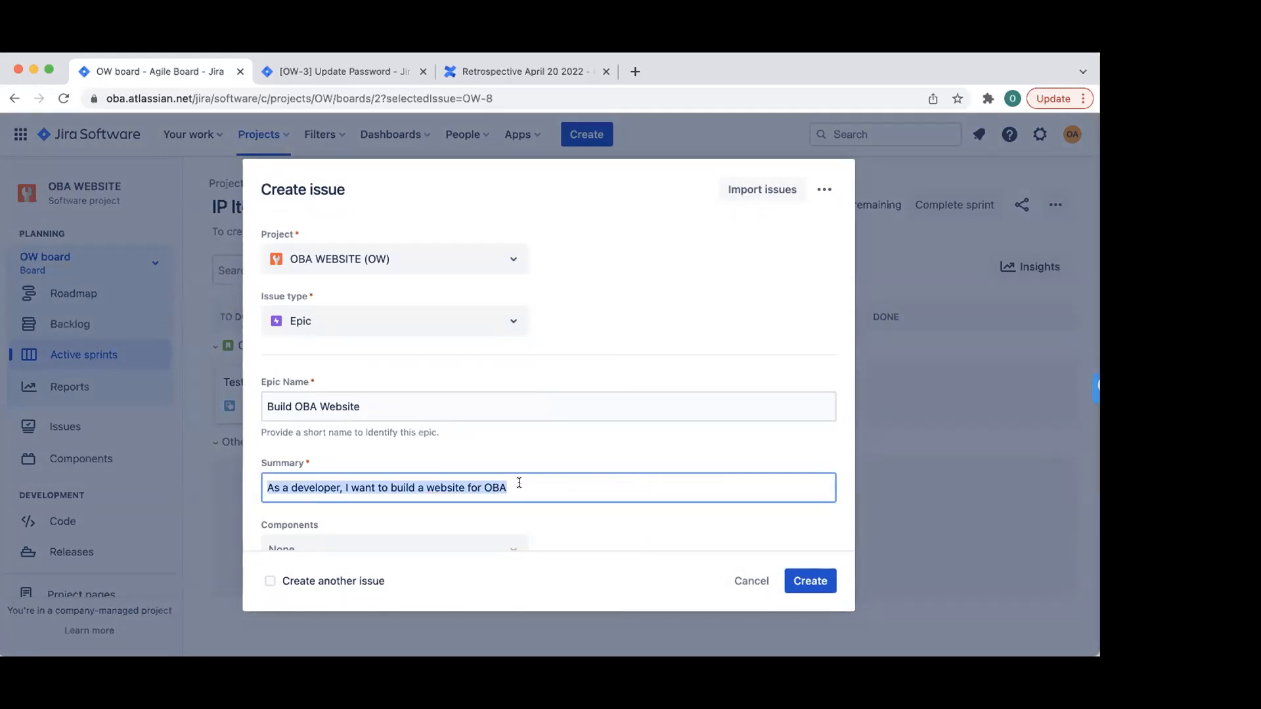
pyautogui.hotkey('ctrl', 'c')
pyautogui.scroll(-4, 519, 483)
pyautogui.click(365, 496)
pyautogui.hotkey('ctrl', 'v')
pyautogui.press('Return')
pyautogui.press('Return')
pyautogui.write('A')
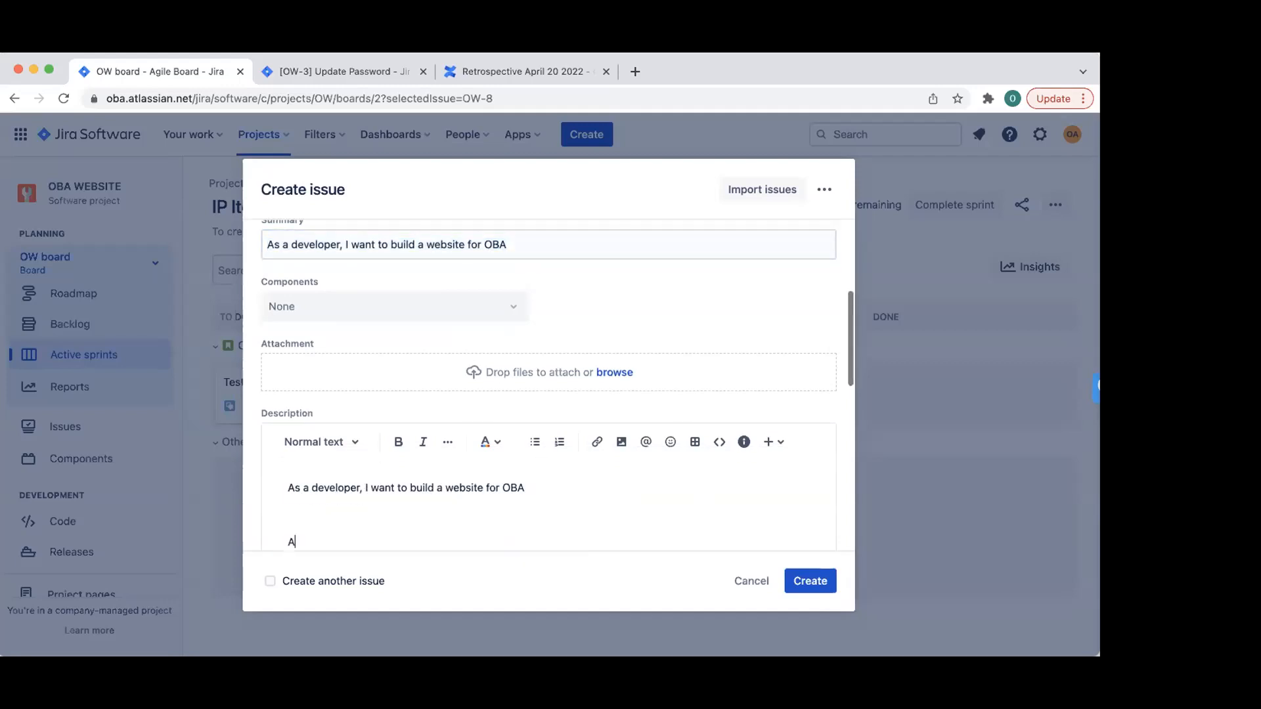
pyautogui.write('C: I a done when')
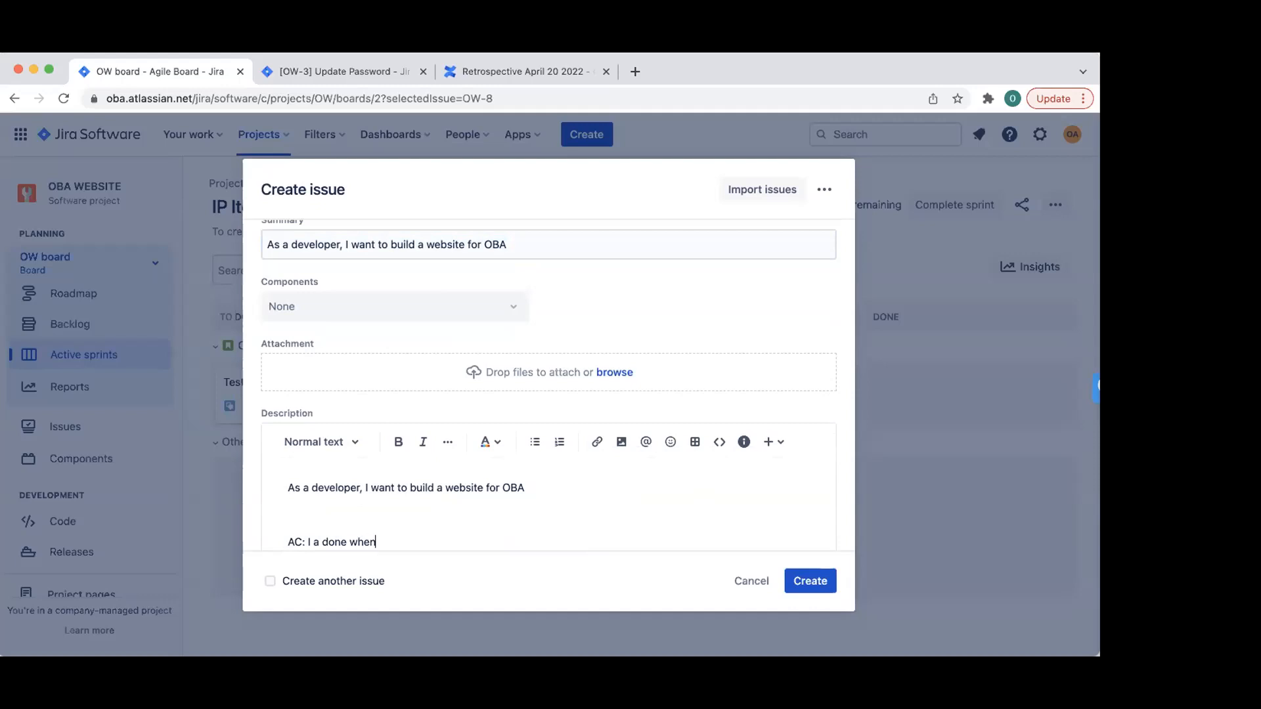
pyautogui.write('; I am able to login')
pyautogui.click(317, 538)
pyautogui.write('m')
pyautogui.click(296, 526)
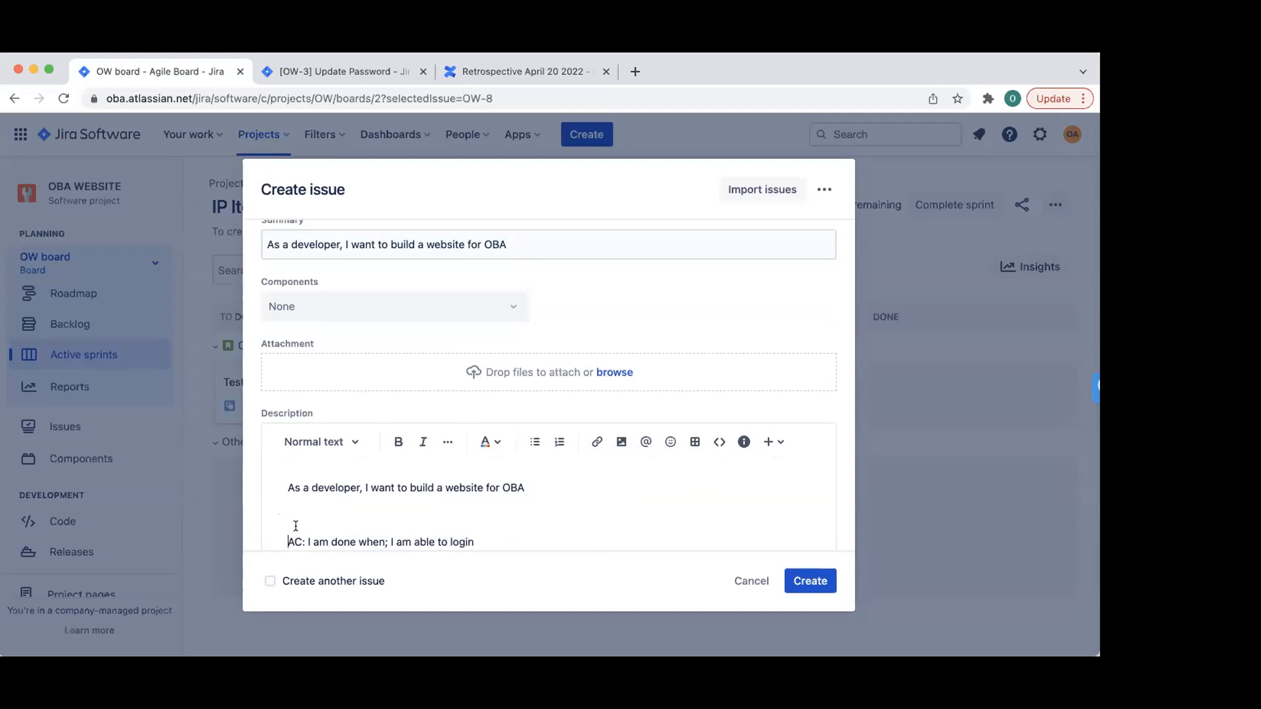
pyautogui.press('BackSpace')
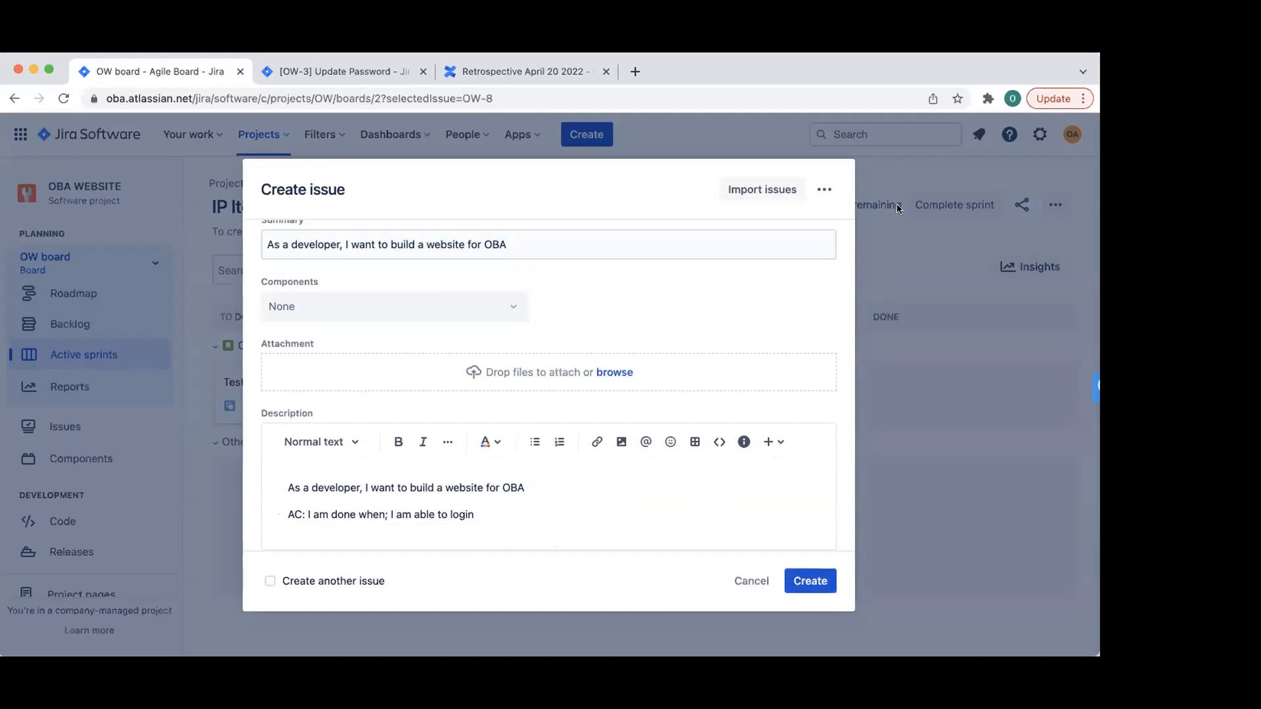
pyautogui.scroll(-5, 683, 471)
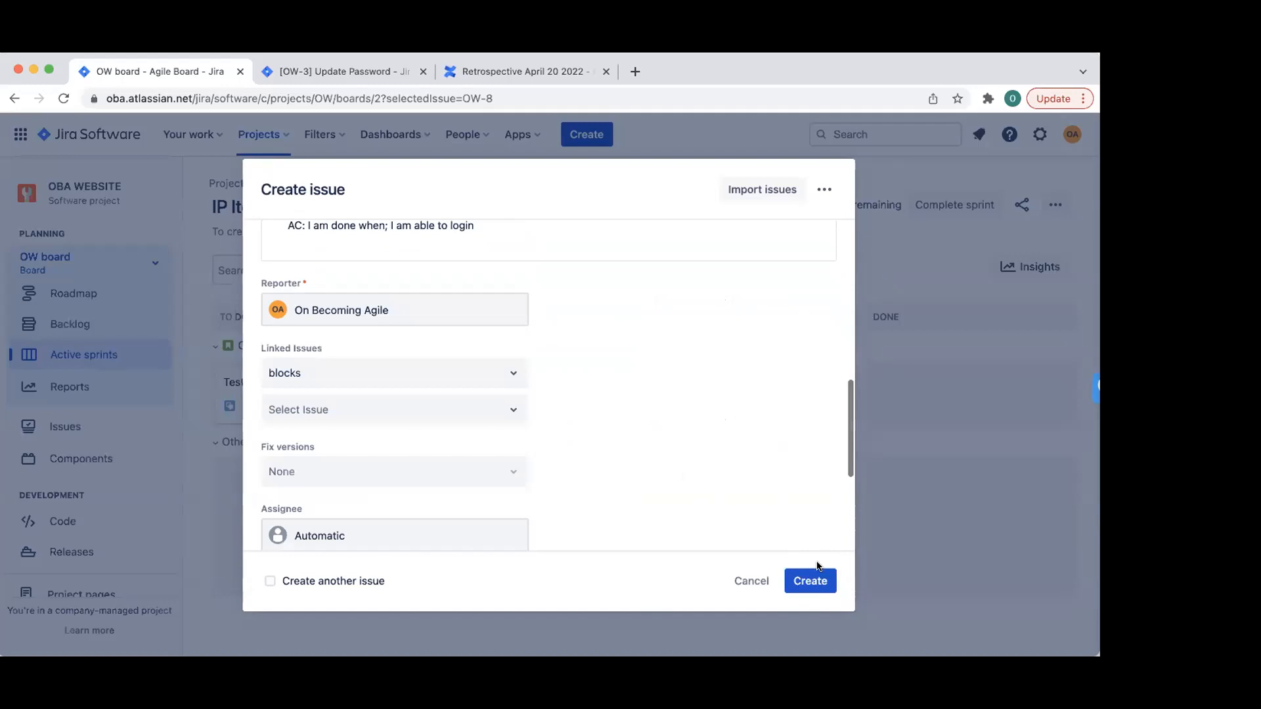
pyautogui.click(823, 581)
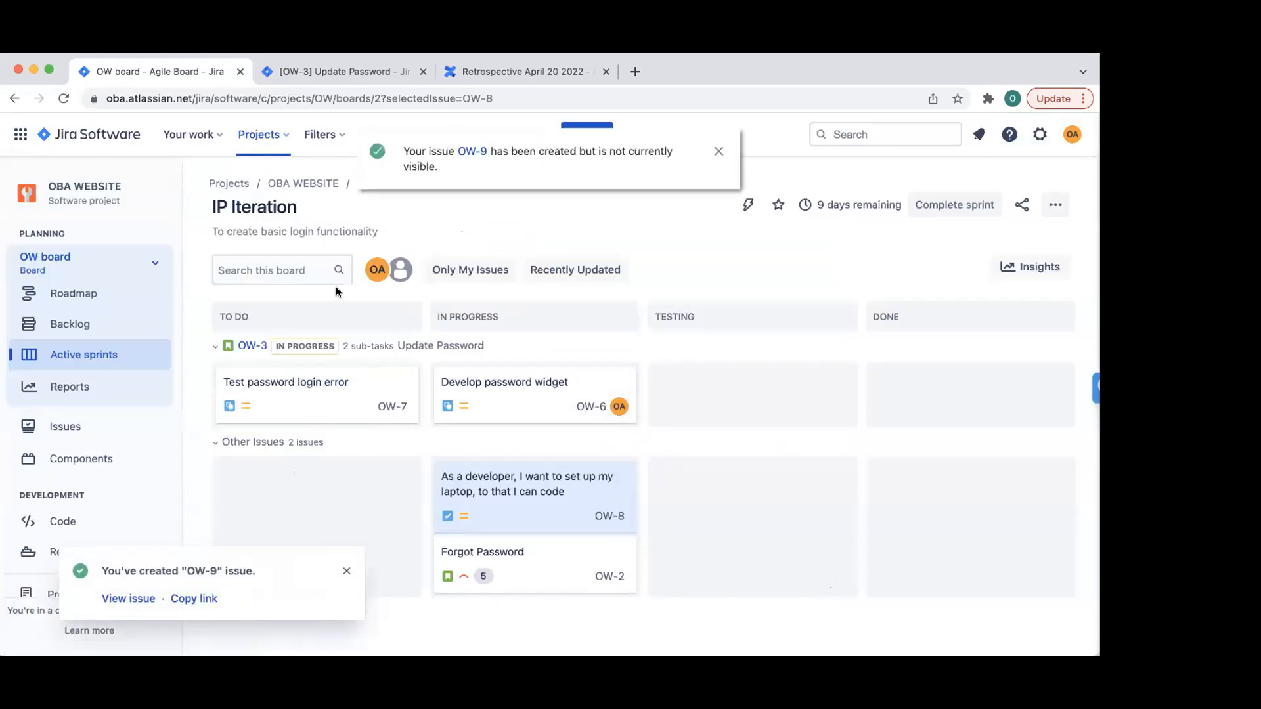
# - Set OW-3's epic to Build OBA Website
pyautogui.click(252, 346)
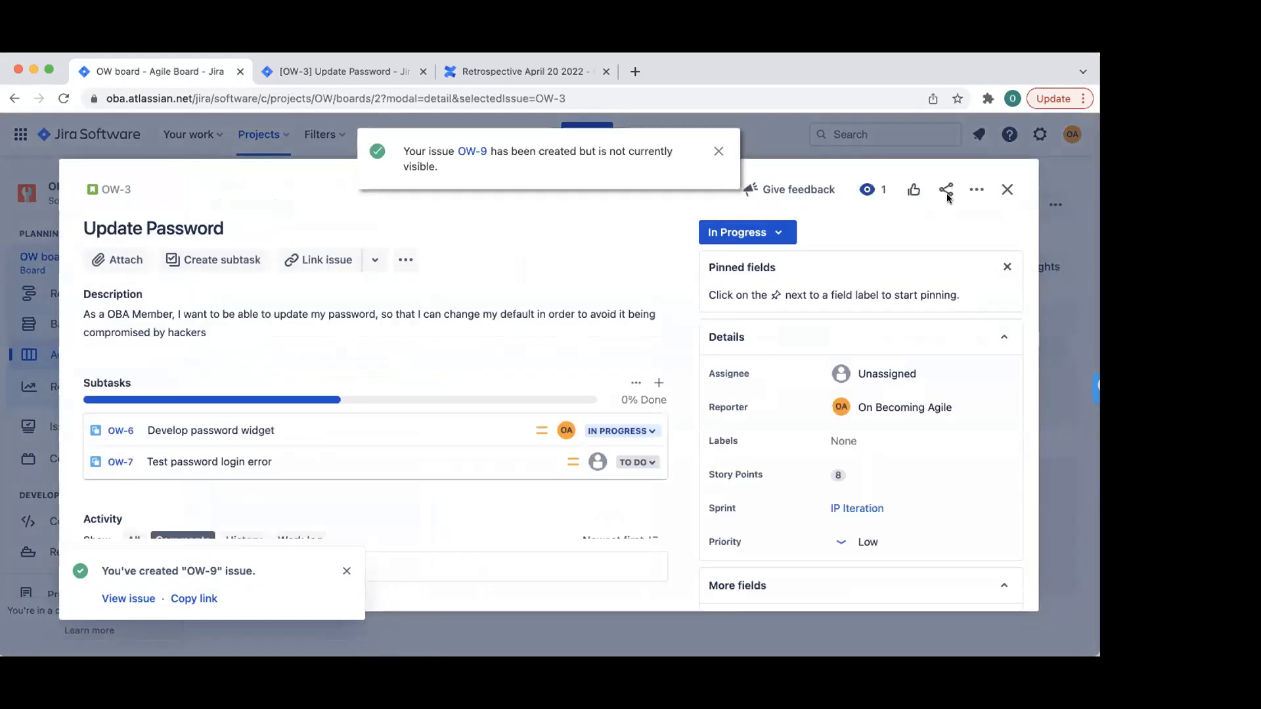
pyautogui.scroll(-3, 814, 427)
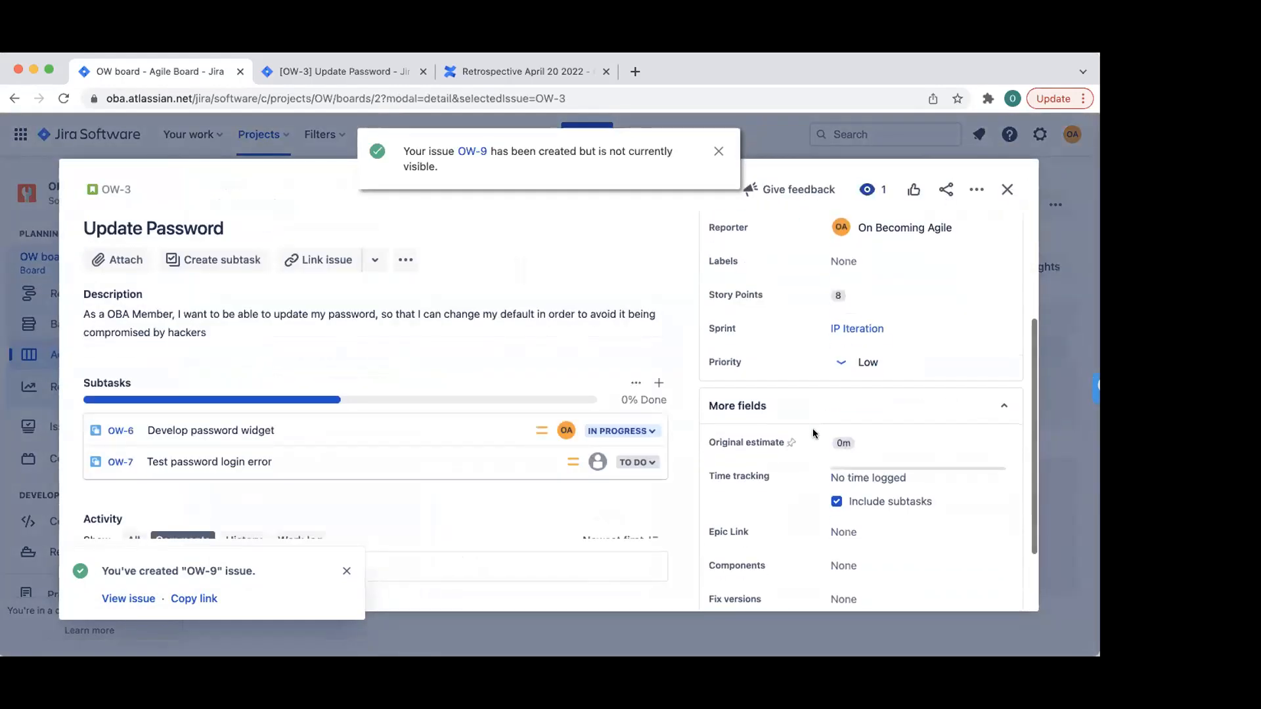
pyautogui.scroll(-2, 813, 399)
pyautogui.click(844, 441)
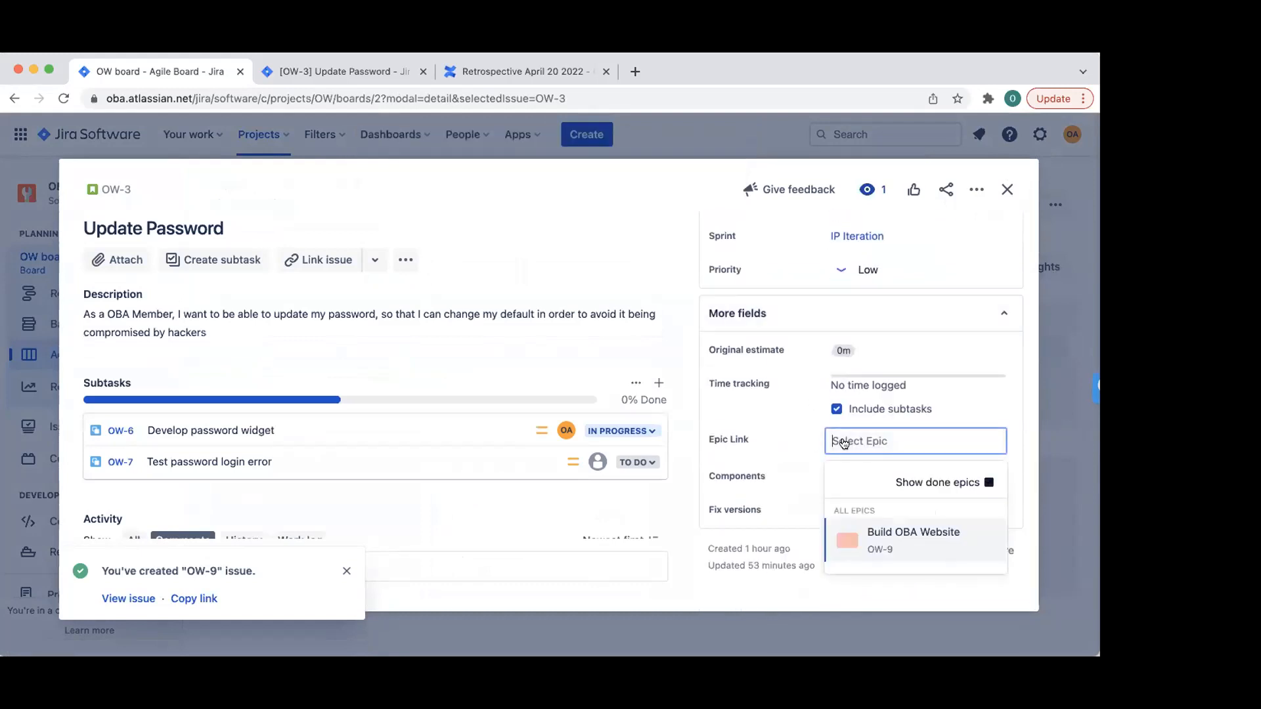
pyautogui.click(897, 540)
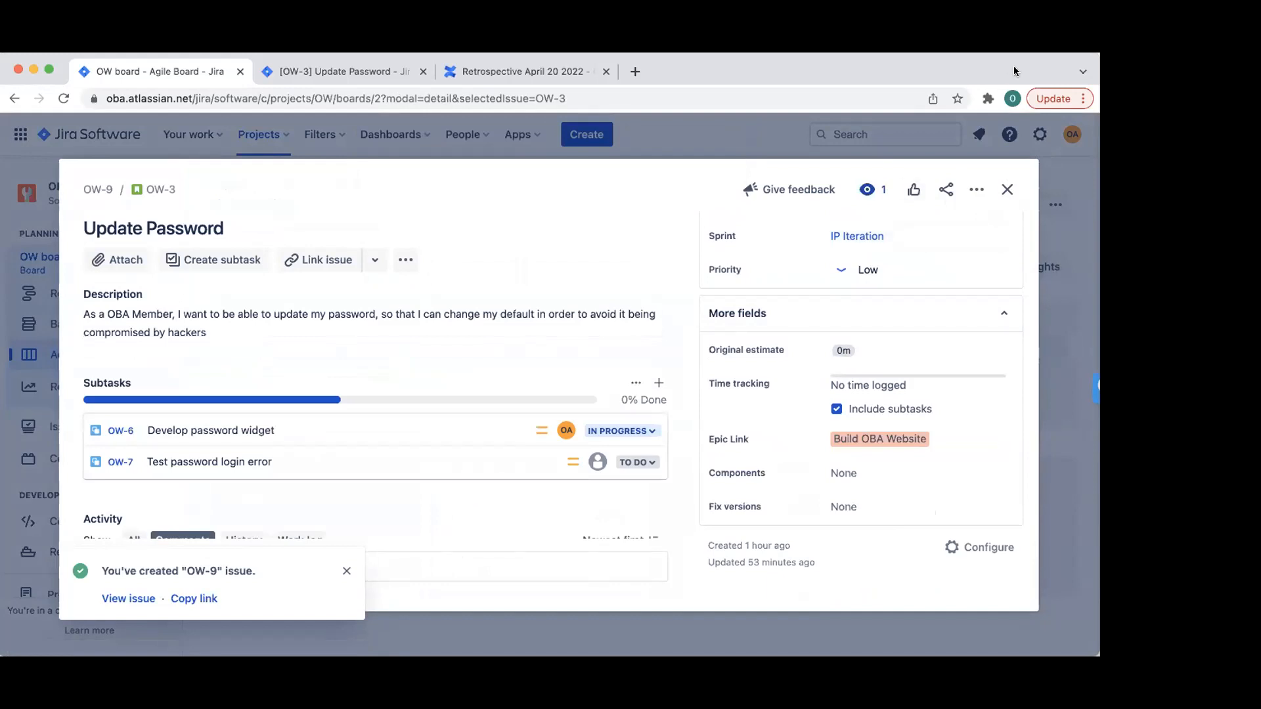
pyautogui.click(1007, 189)
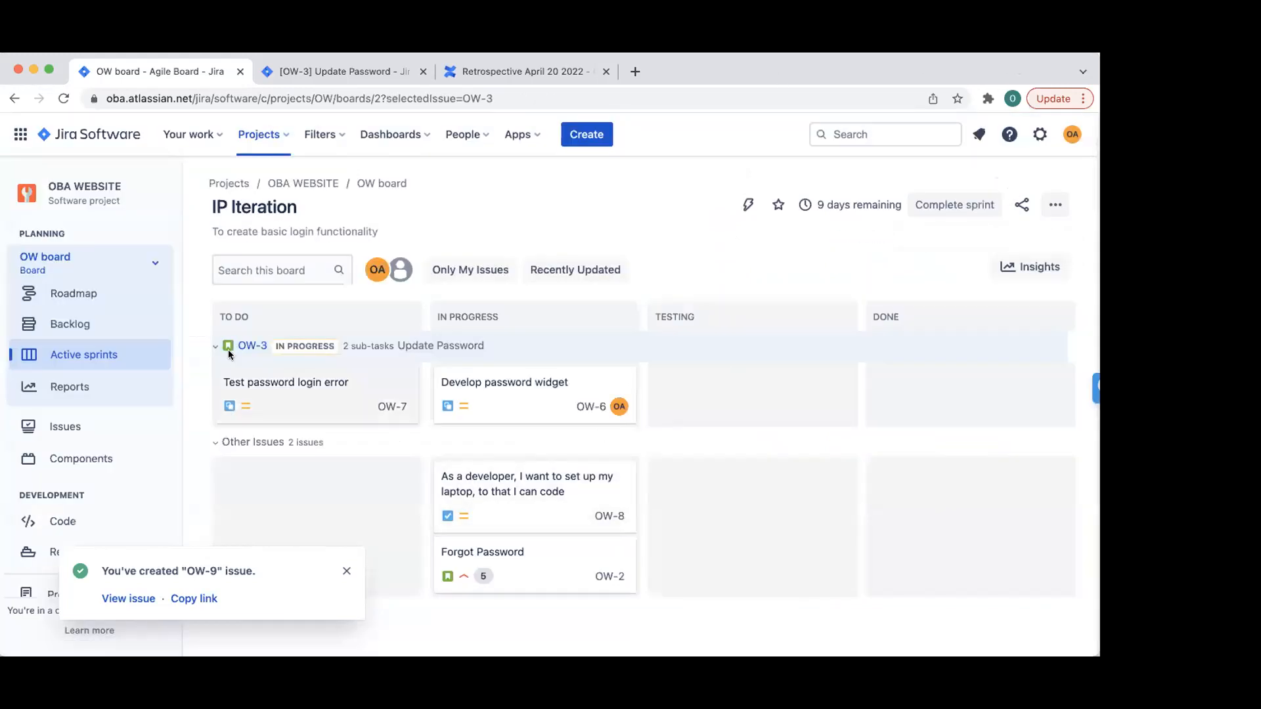
# - Set OW-8's epic to Build OBA Website
pyautogui.click(492, 513)
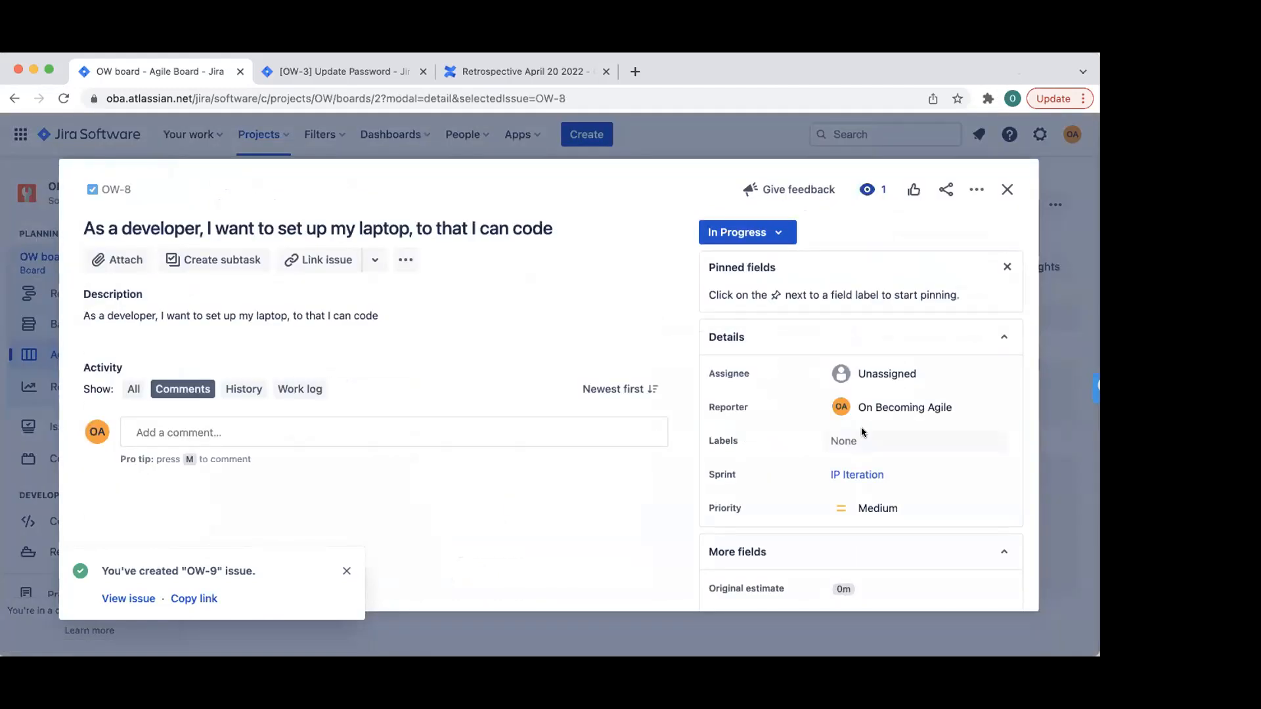
pyautogui.scroll(-3, 865, 460)
pyautogui.click(849, 447)
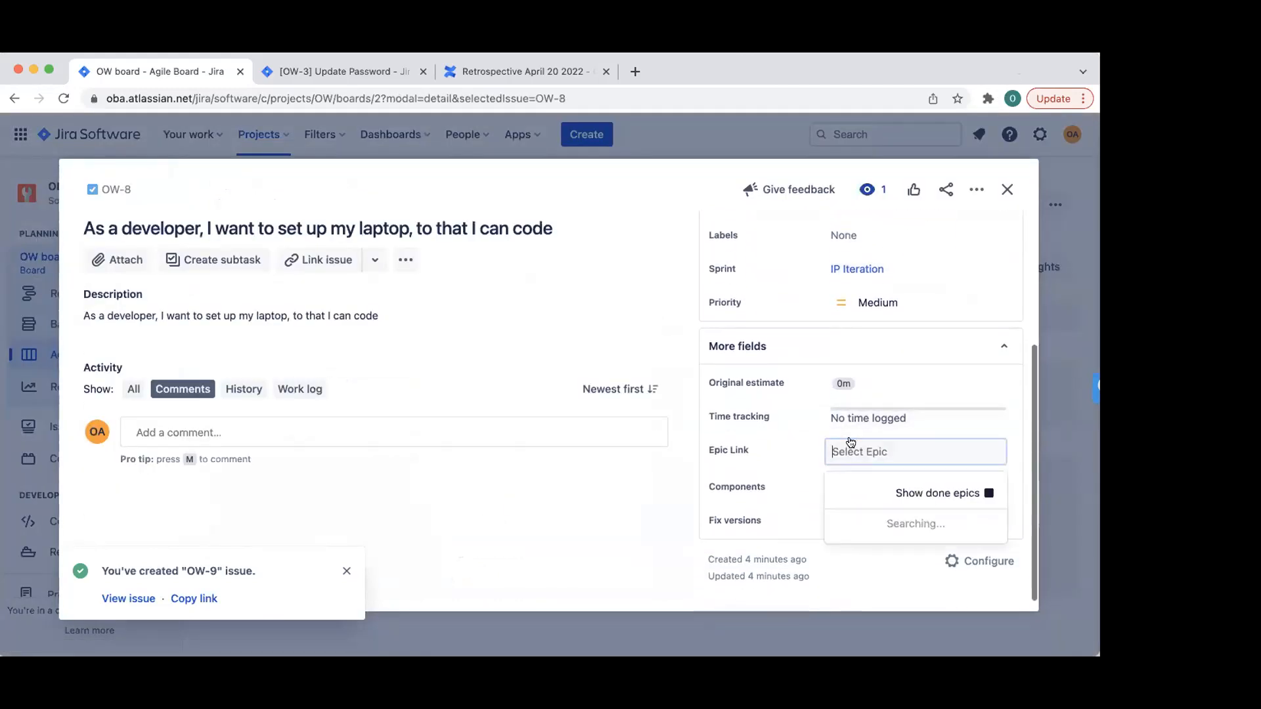
pyautogui.click(873, 542)
pyautogui.click(1006, 188)
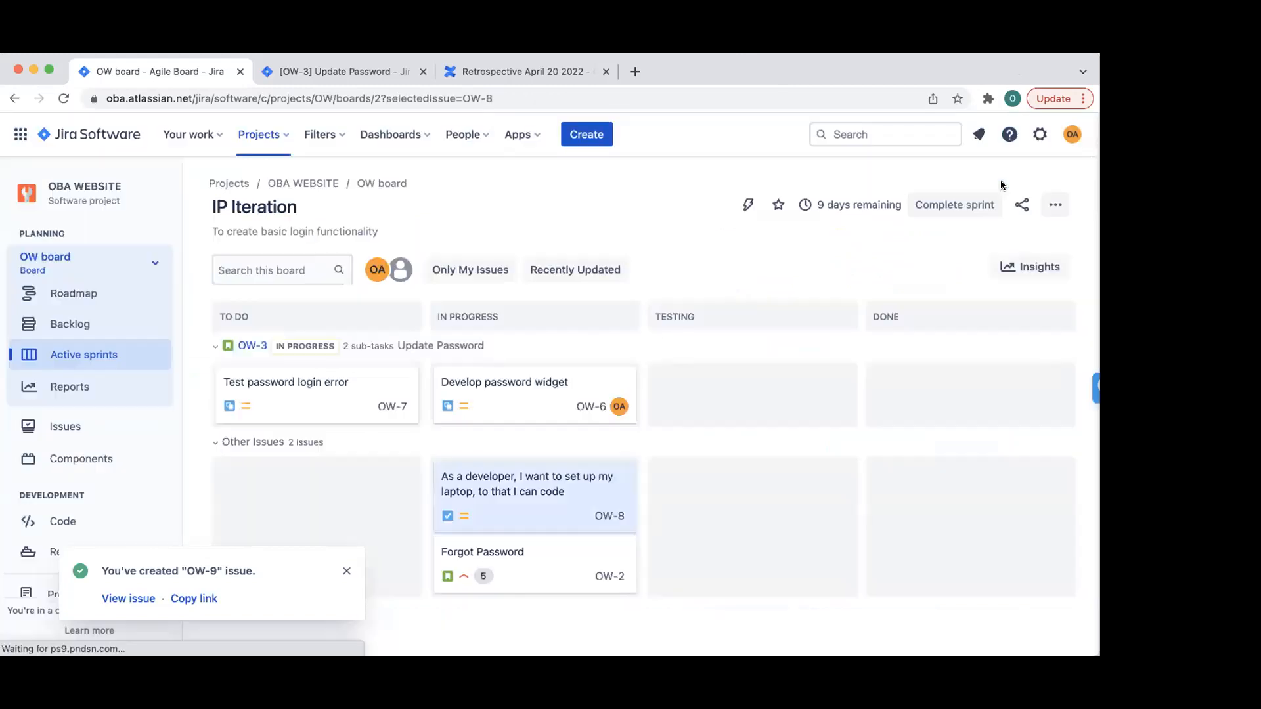
# - Set OW-2's epic to Build OBA Website, then reopen OW-8 to check its epic
pyautogui.click(570, 584)
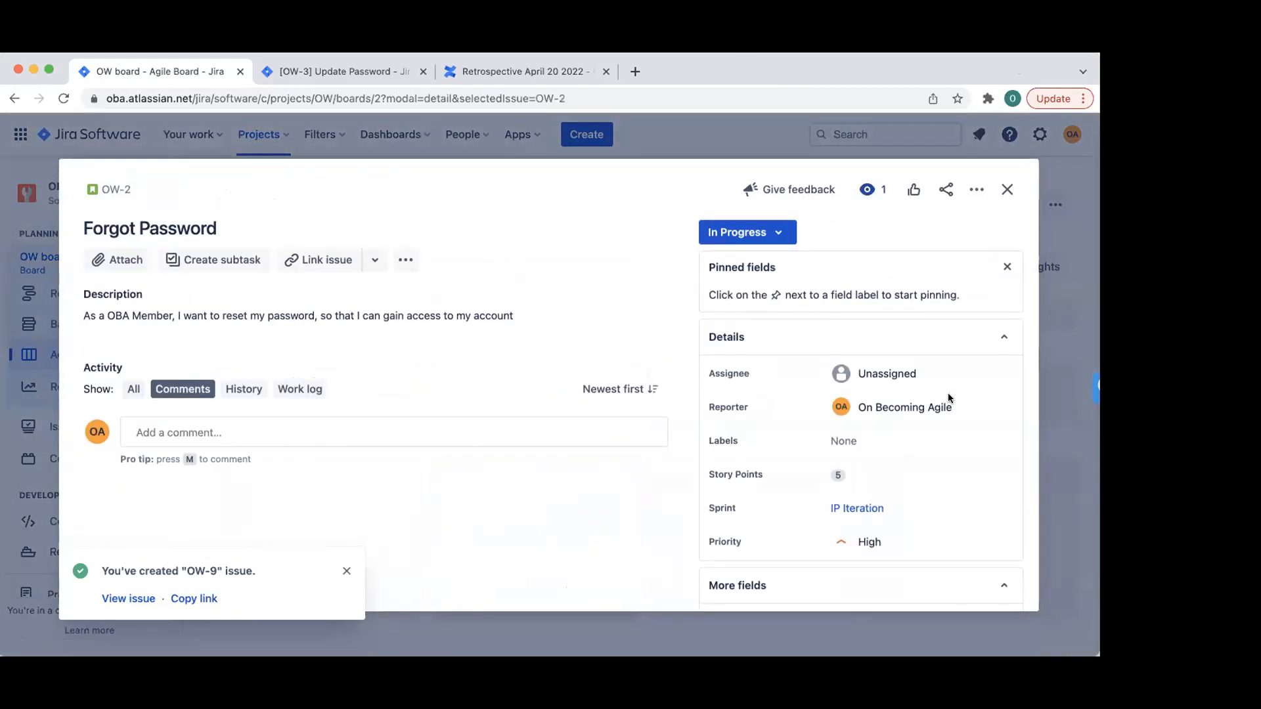
pyautogui.scroll(-4, 879, 524)
pyautogui.click(1007, 189)
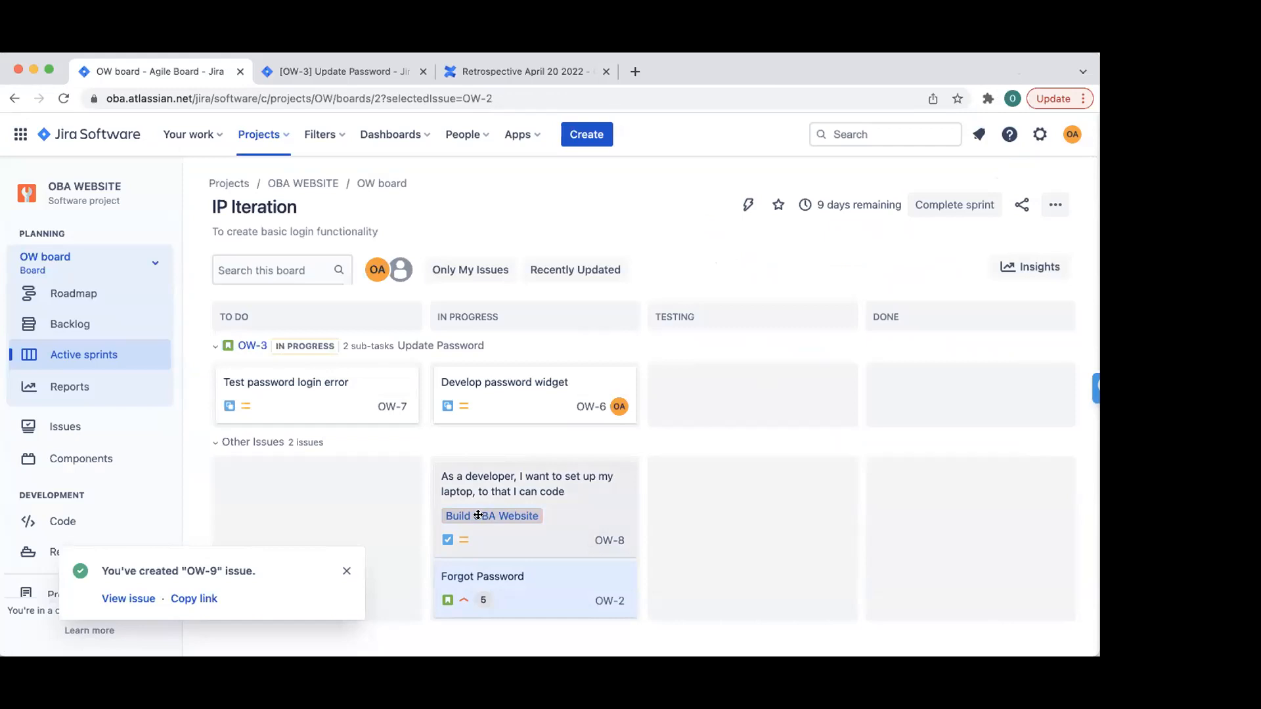
pyautogui.click(526, 599)
pyautogui.scroll(-3, 897, 505)
pyautogui.scroll(-2, 899, 505)
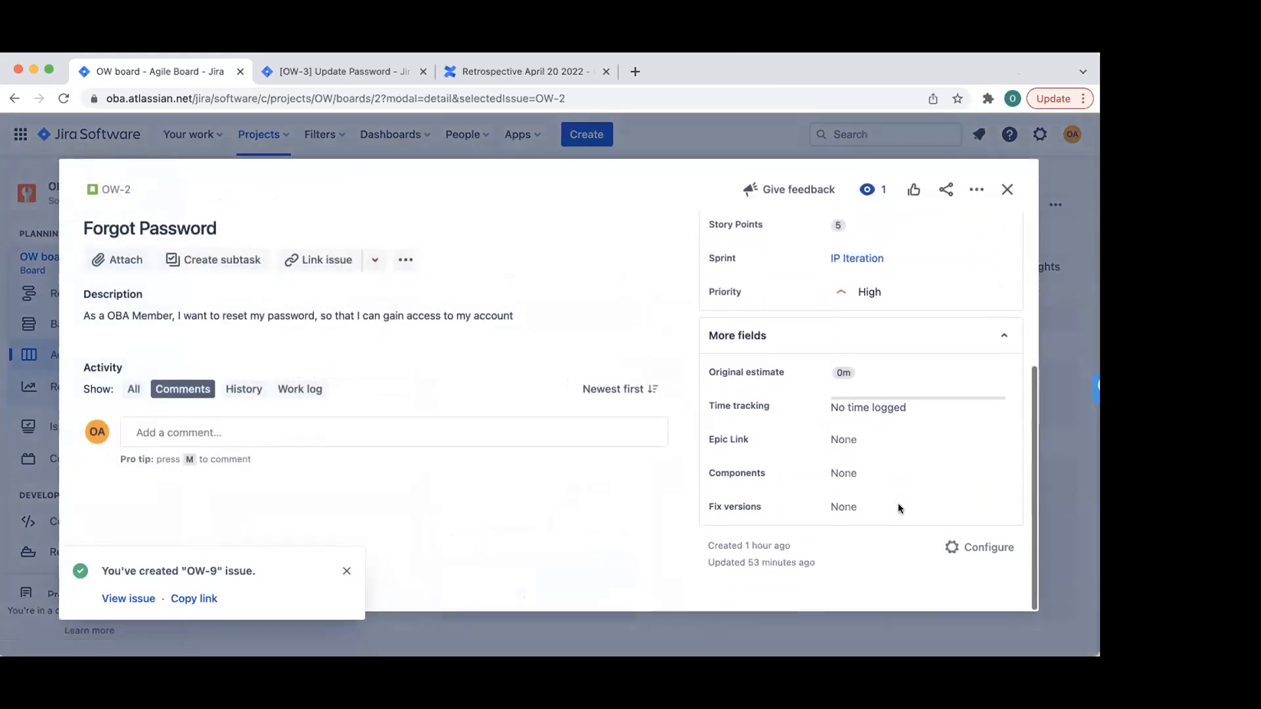
pyautogui.click(854, 440)
pyautogui.click(906, 533)
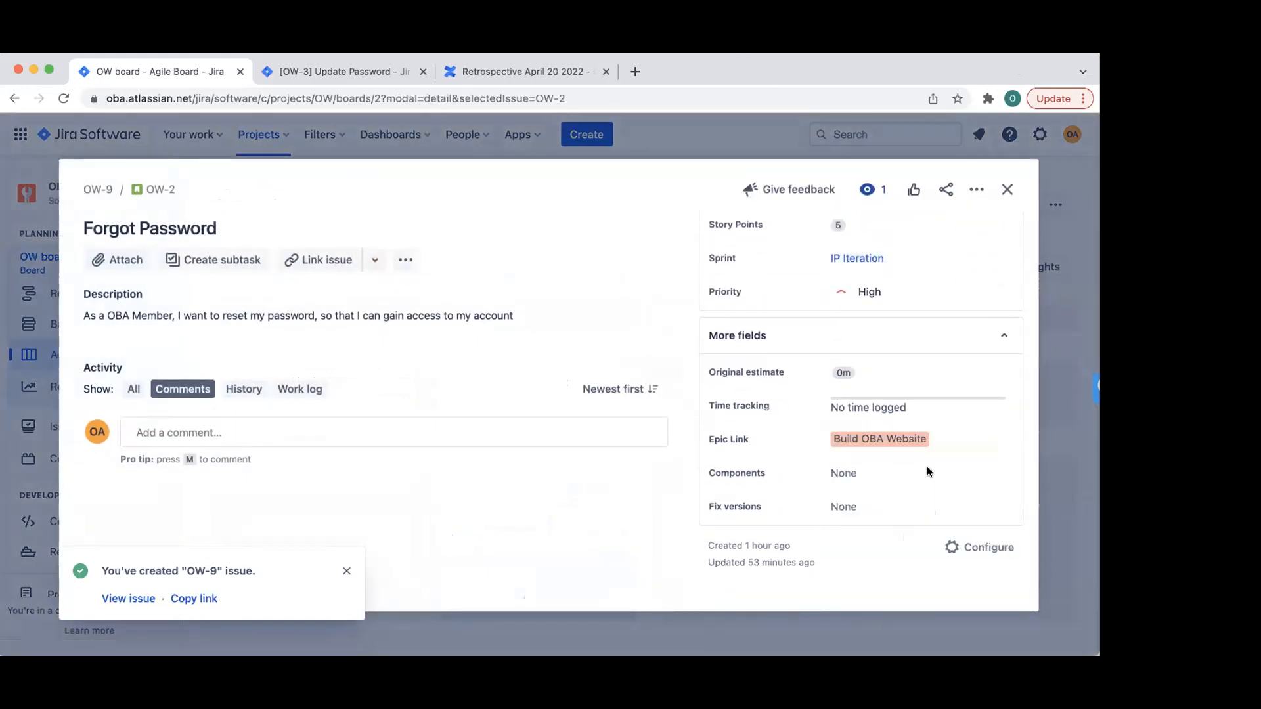
pyautogui.click(1007, 189)
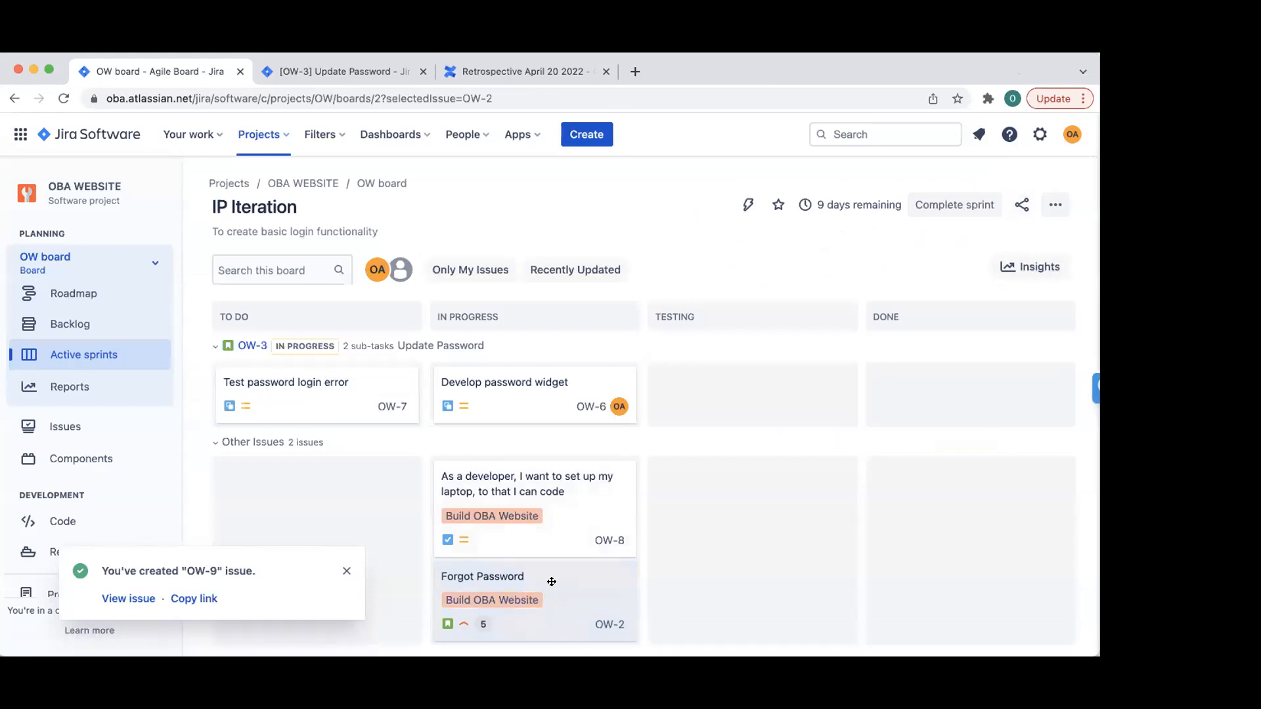
pyautogui.scroll(-1, 819, 556)
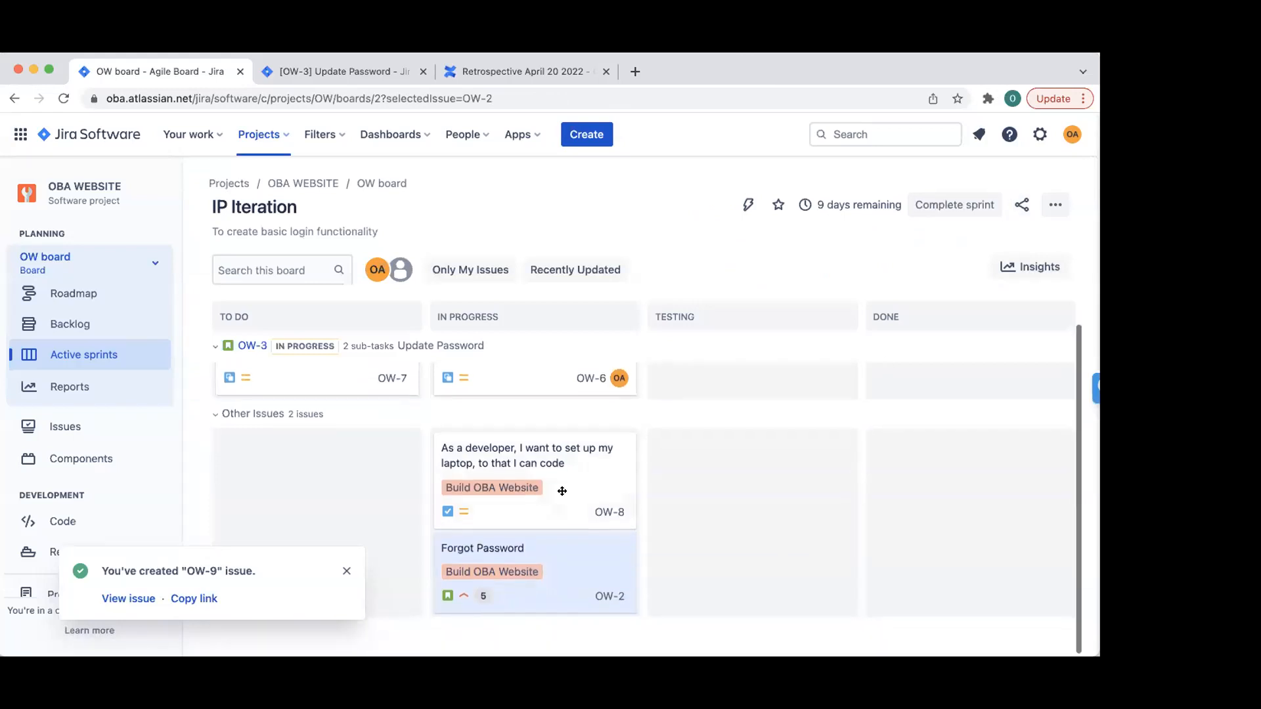
pyautogui.click(514, 490)
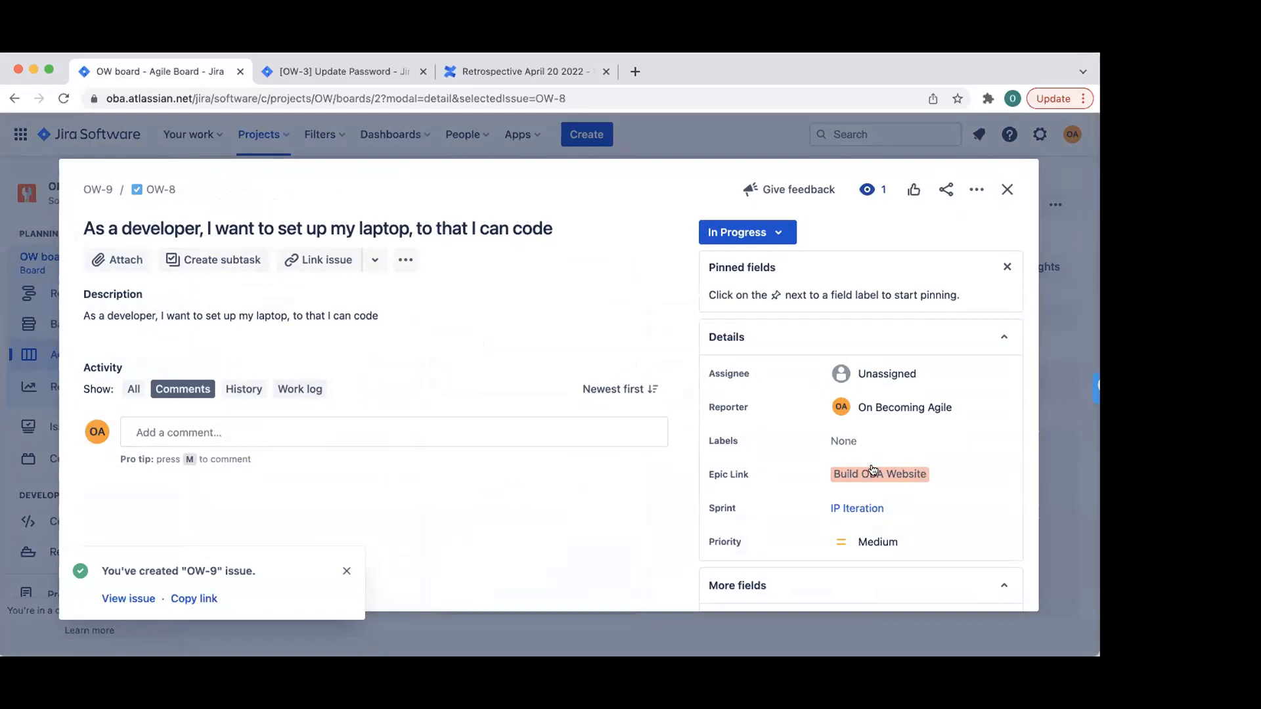
# - Go to the Build OBA Website epic page and review the issue types offered for a new epic issue, then cancel
pyautogui.click(871, 473)
pyautogui.moveTo(871, 473)
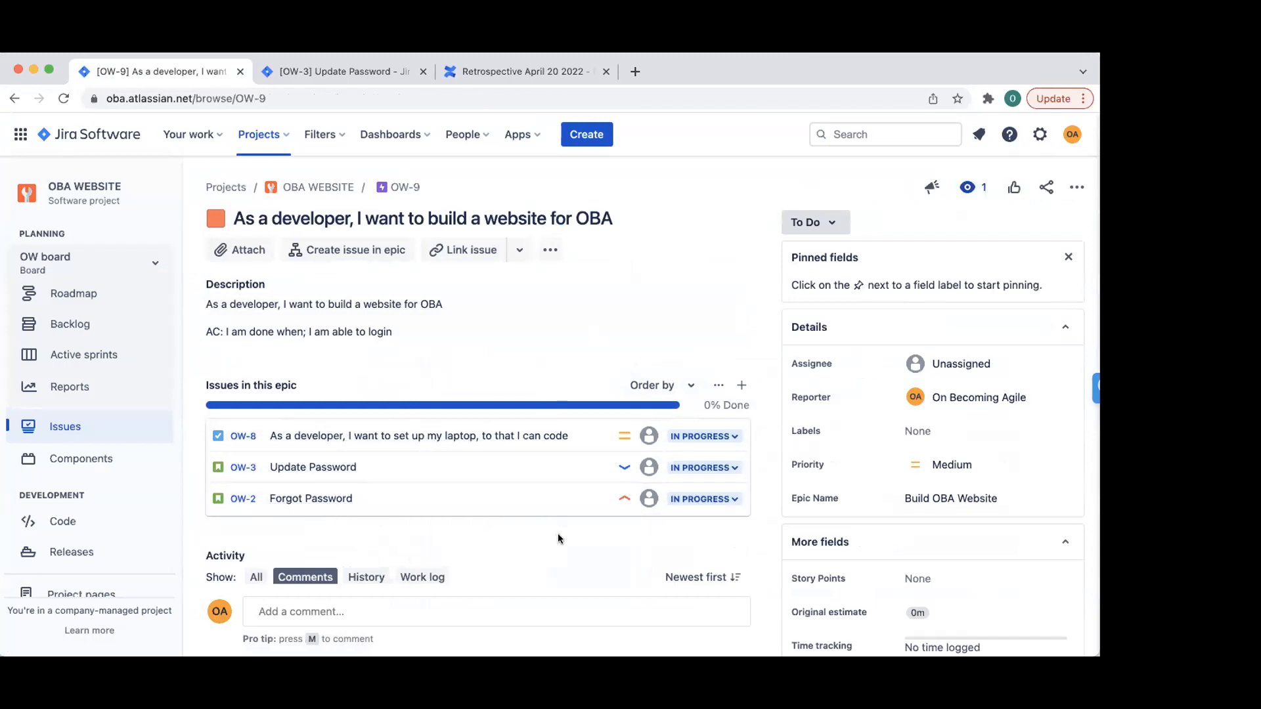
pyautogui.click(373, 255)
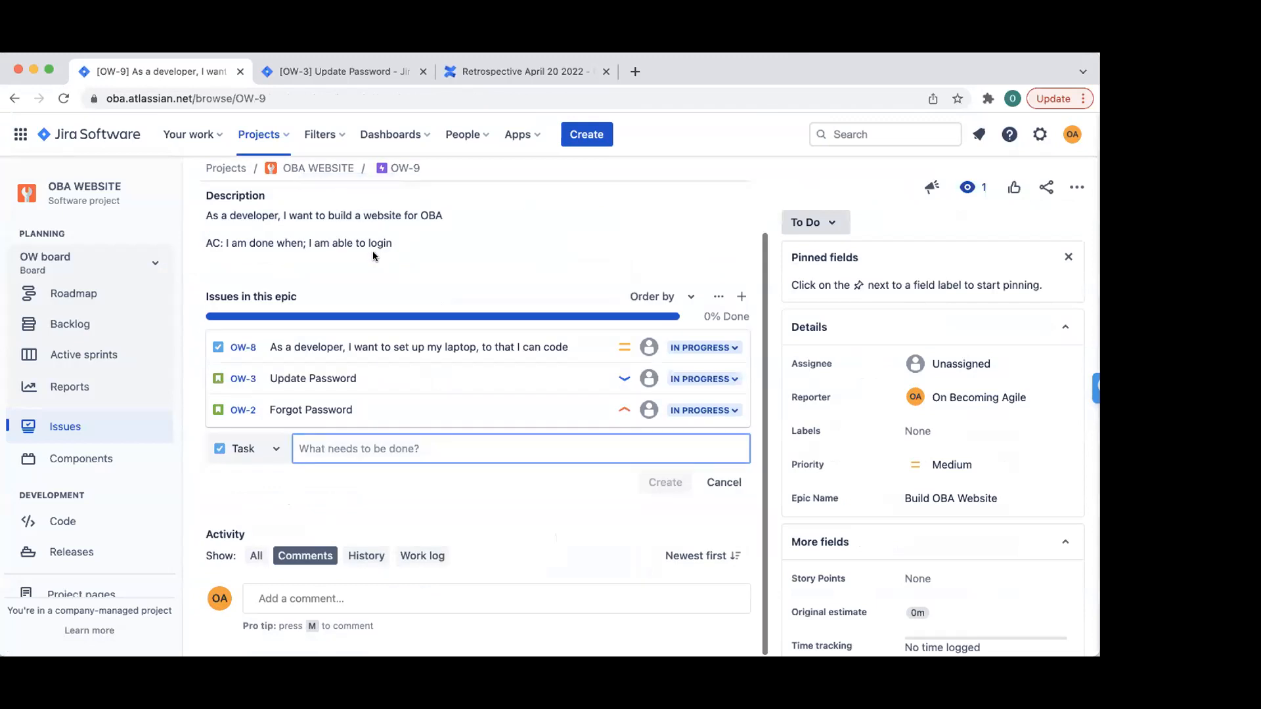
pyautogui.click(249, 448)
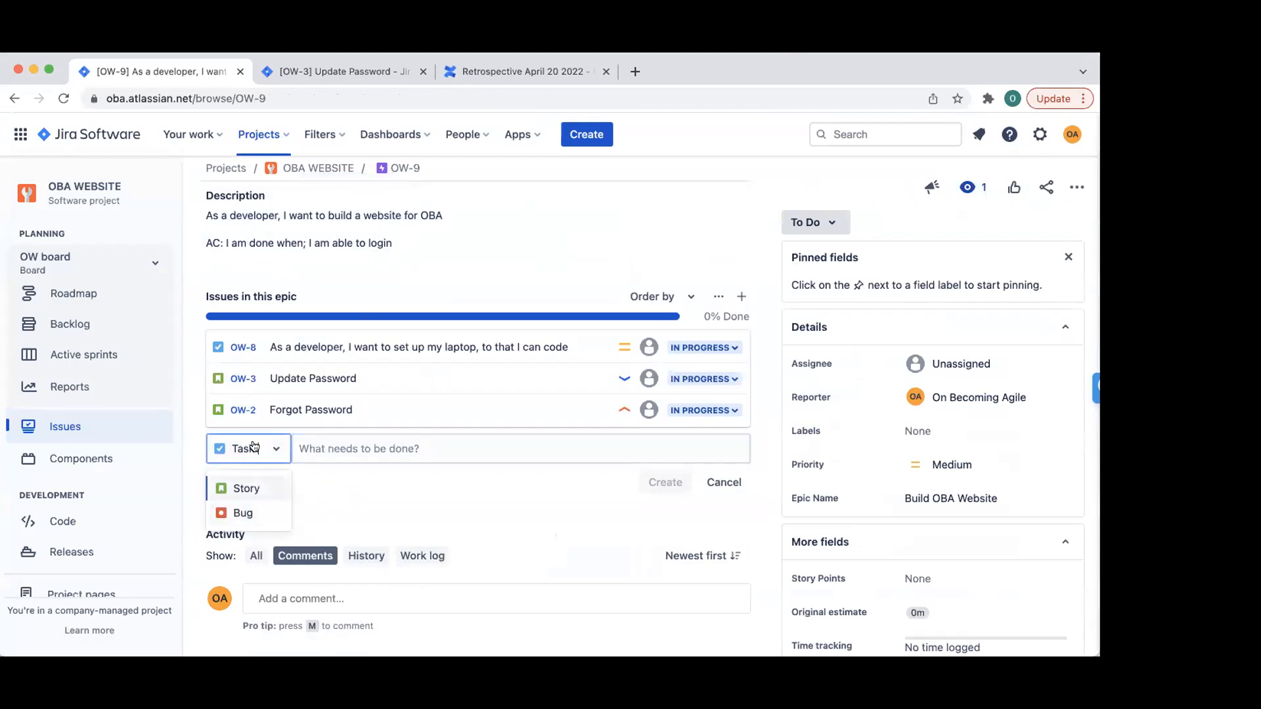
pyautogui.click(335, 502)
pyautogui.click(274, 449)
pyautogui.click(339, 507)
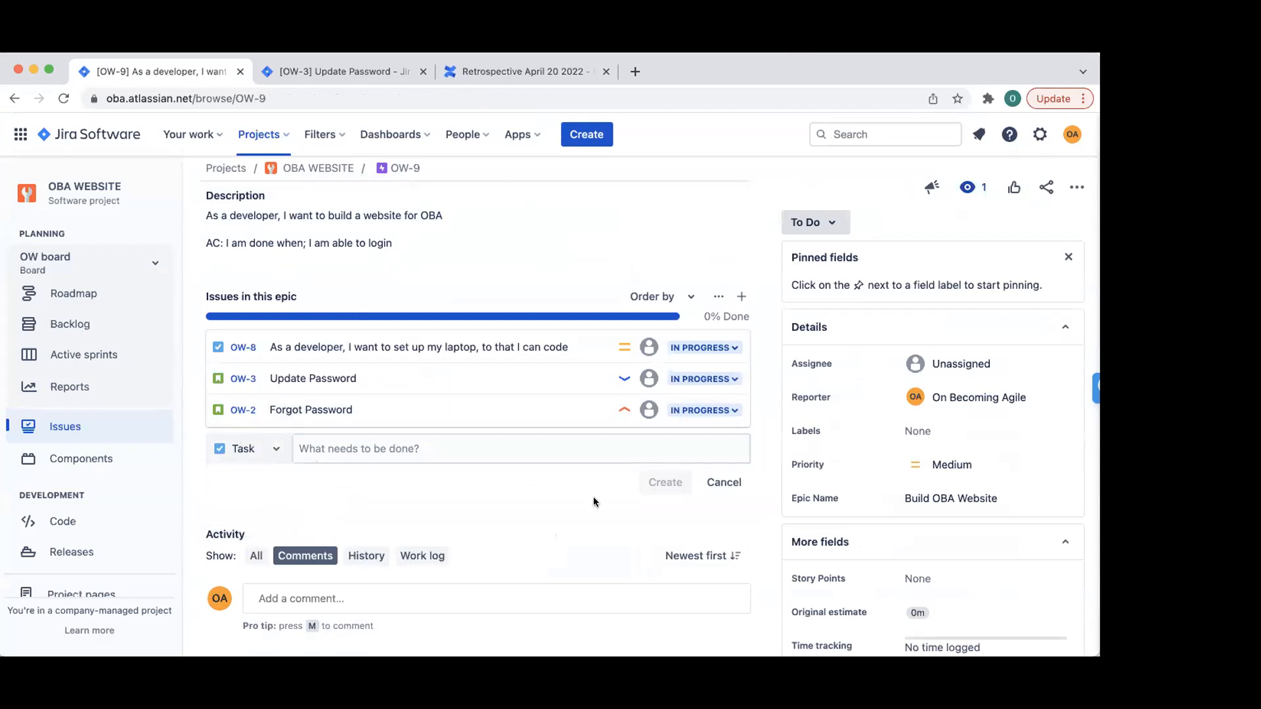
pyautogui.click(724, 482)
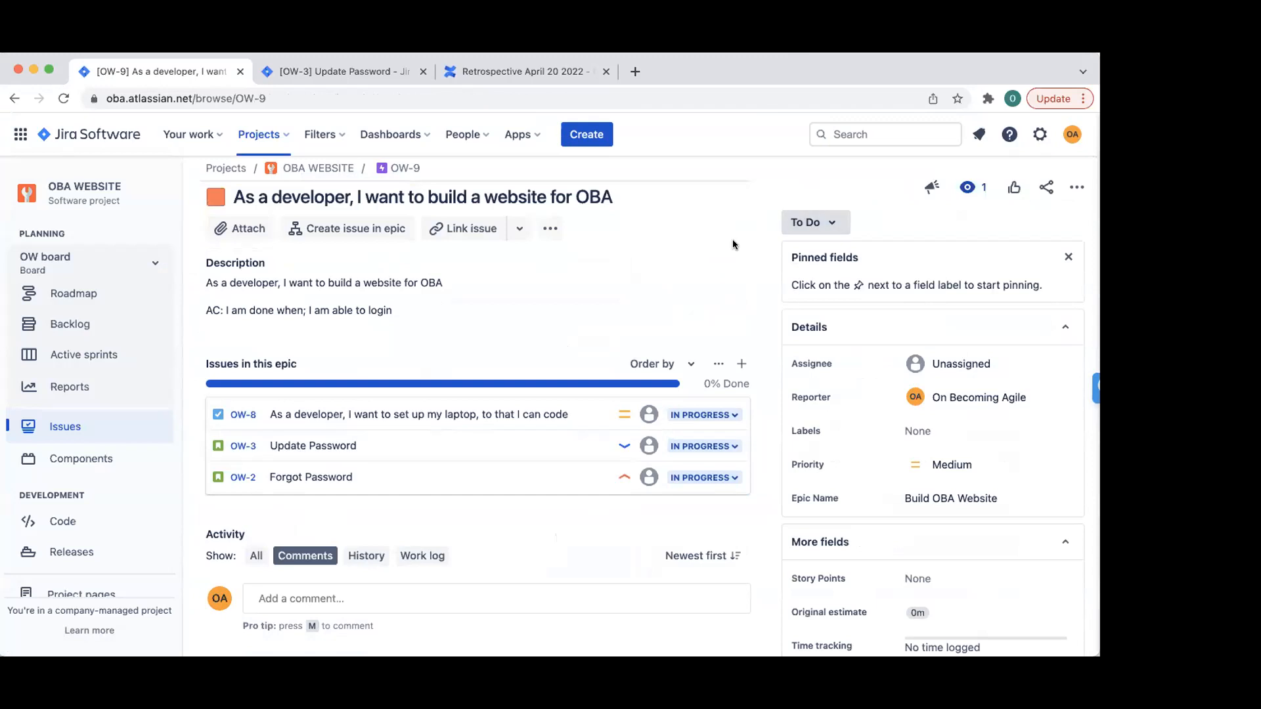
pyautogui.scroll(1, 666, 383)
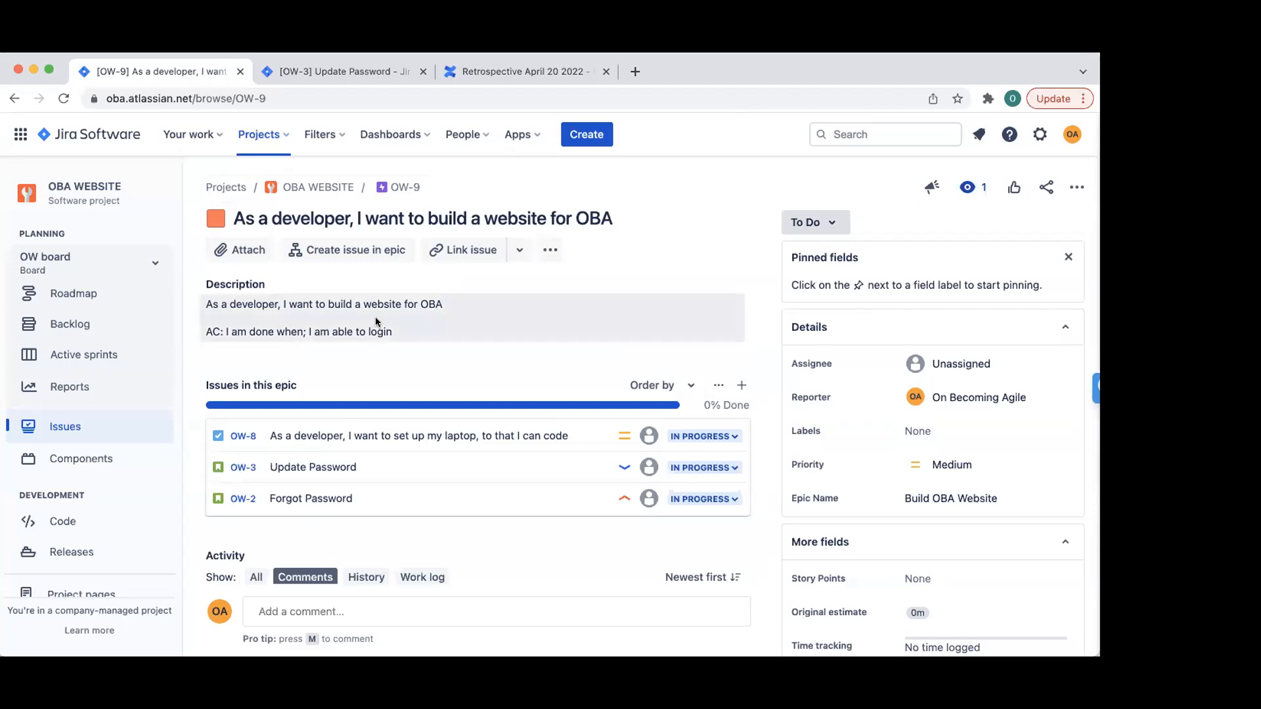
# - Open the OW board backlog with the Epics panel showing
pyautogui.click(70, 324)
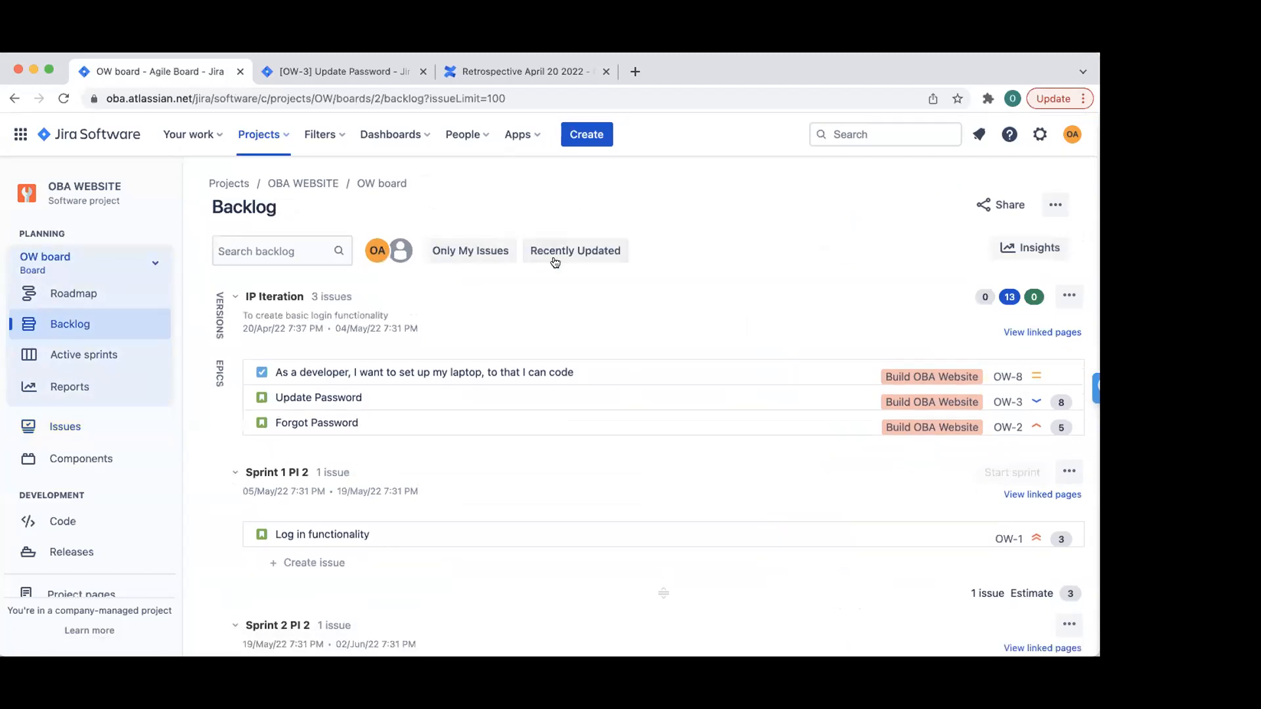
pyautogui.click(220, 373)
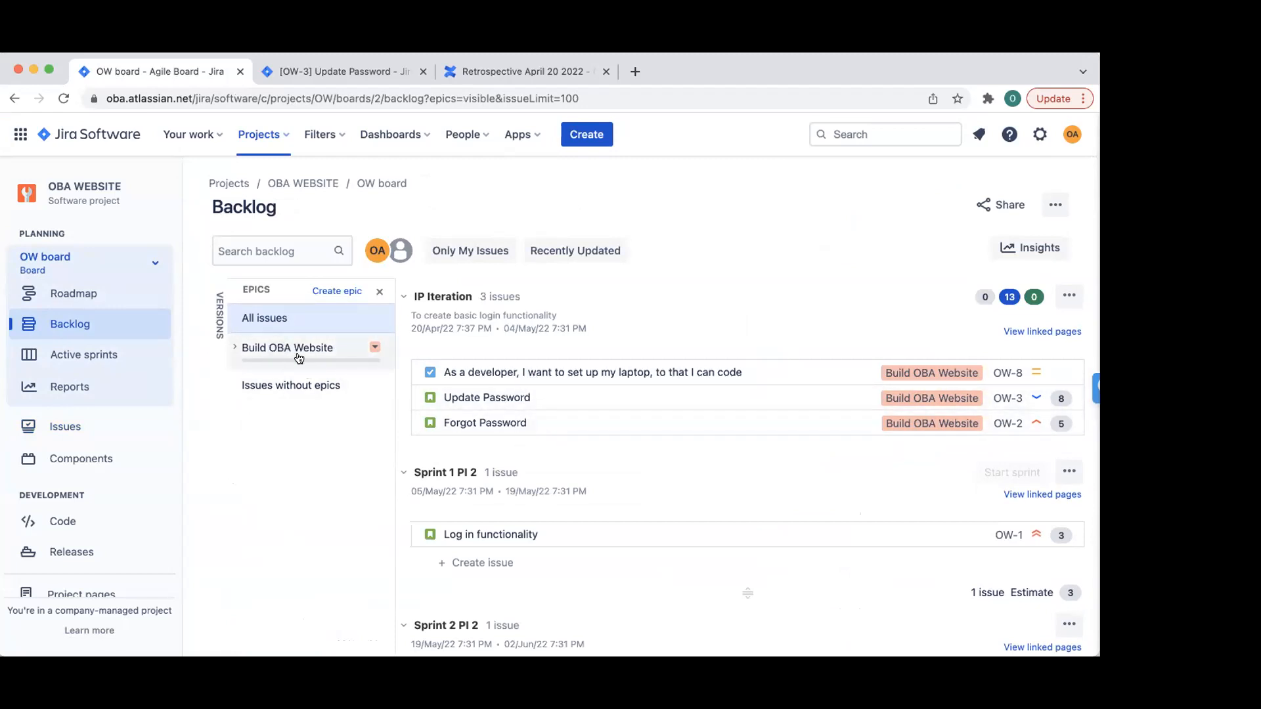
# - Create epic 'Build a Mobile App' with summary 'As a OBA Member, I want to access OBA via an app'
pyautogui.click(340, 293)
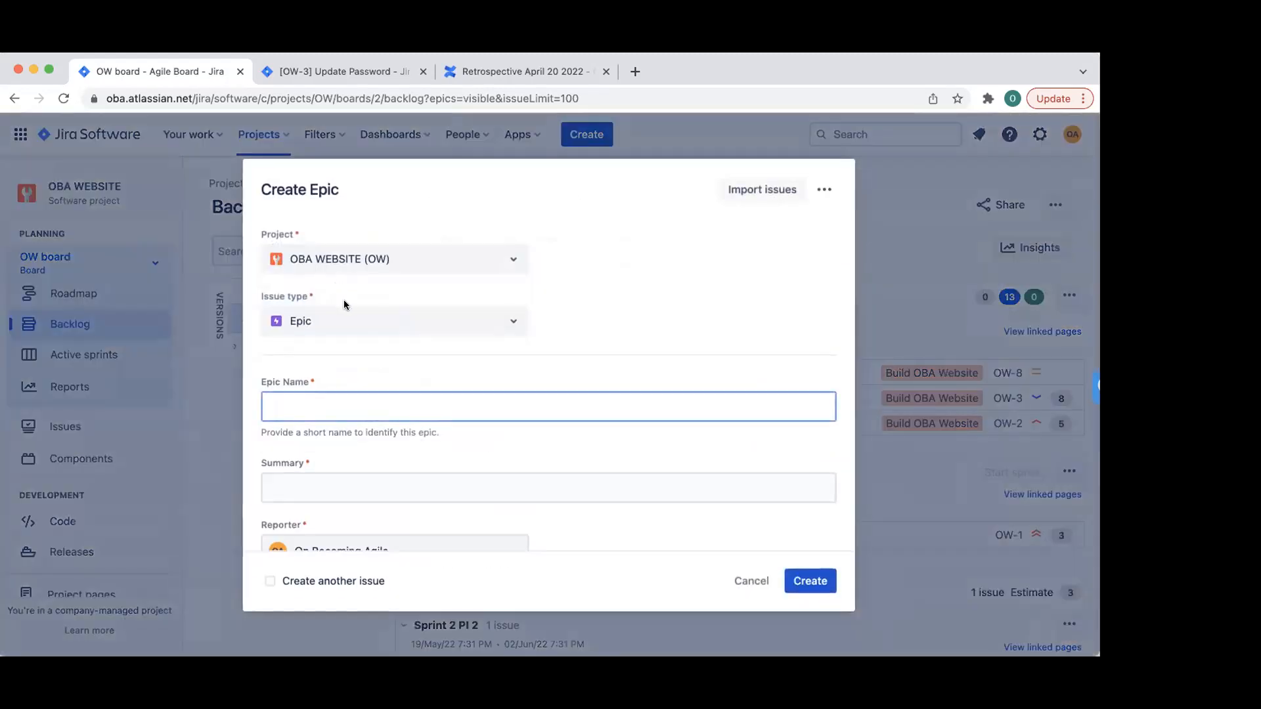
pyautogui.write('Build a Mobile App')
pyautogui.press('Tab')
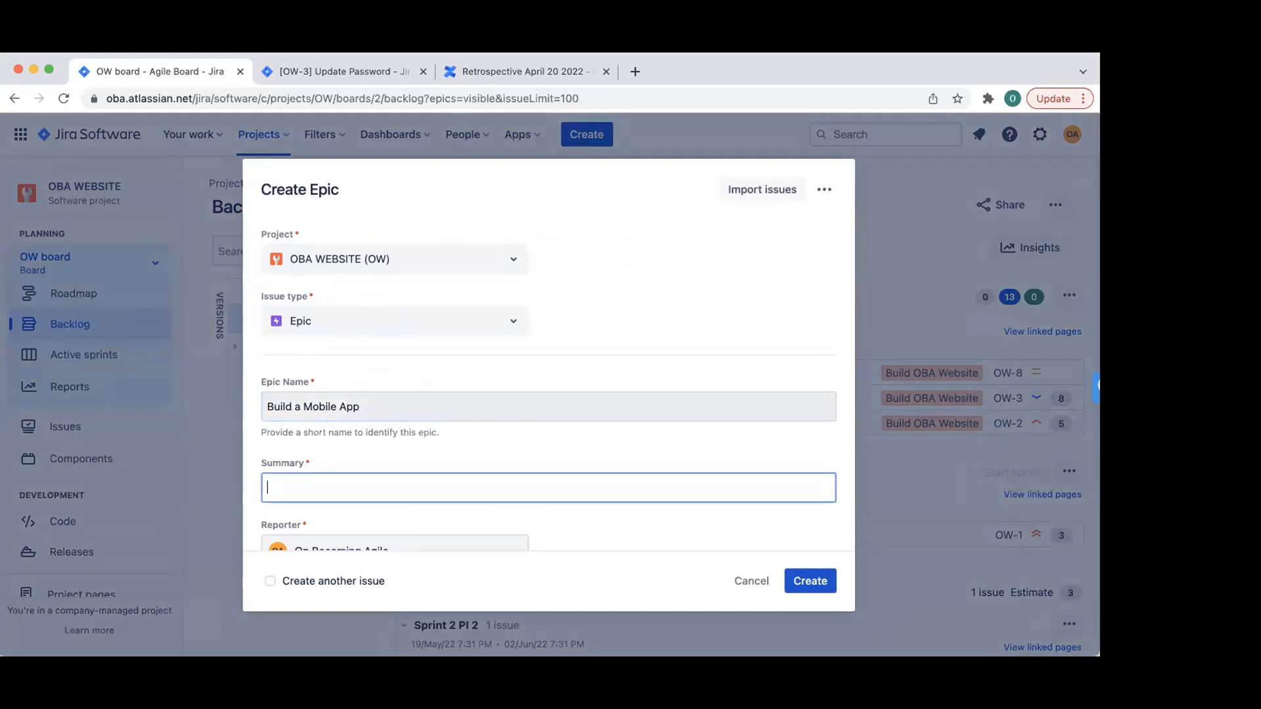
pyautogui.write('As A')
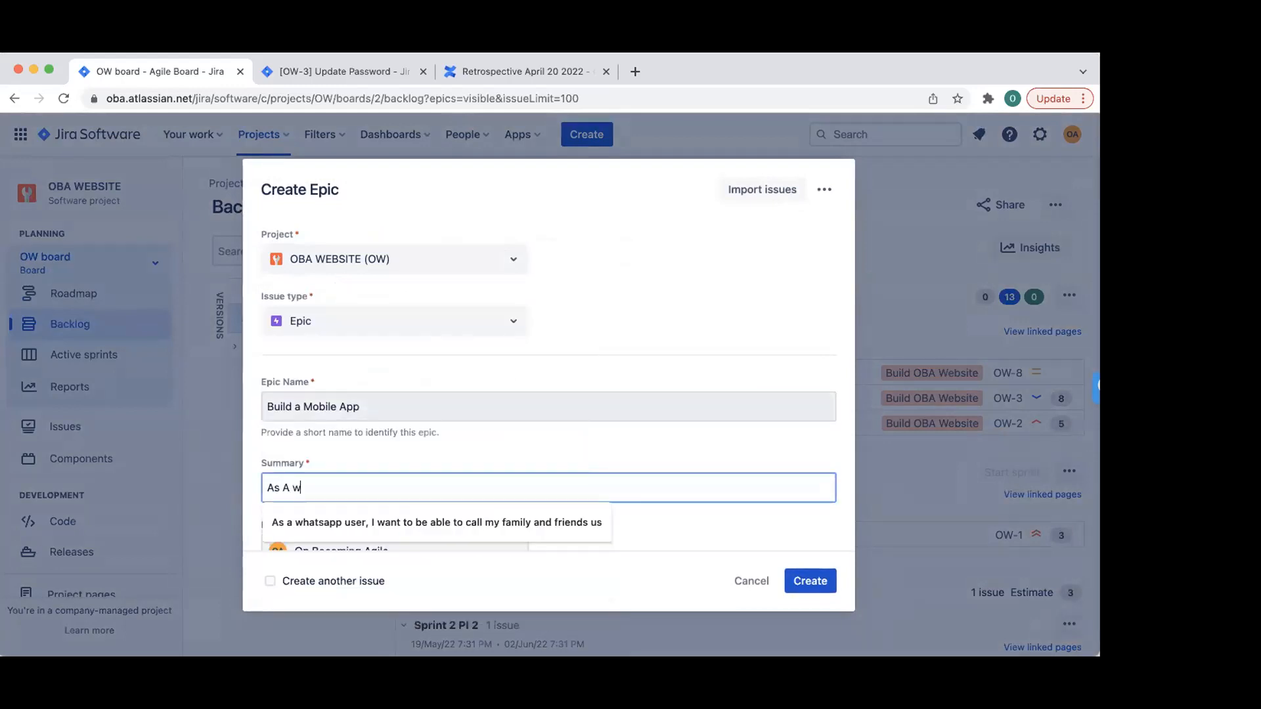
pyautogui.press('BackSpace')
pyautogui.write('a website')
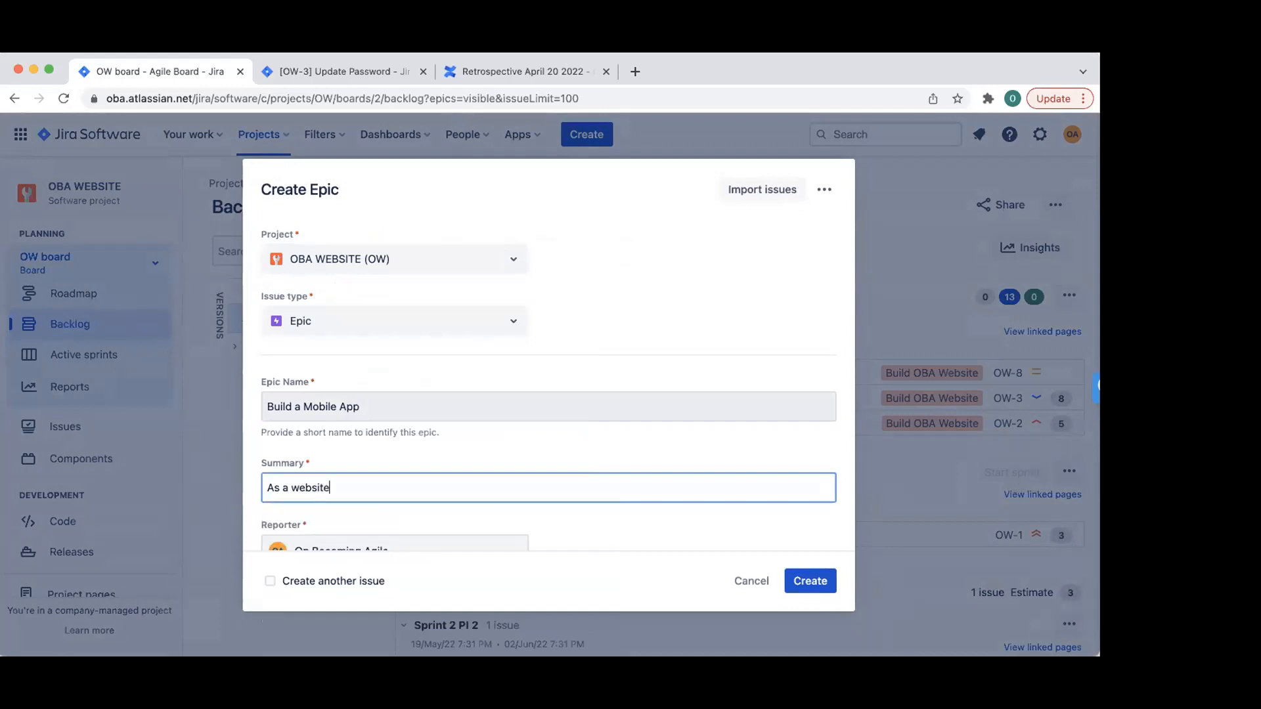
pyautogui.write(', I want to access OBA via my opho')
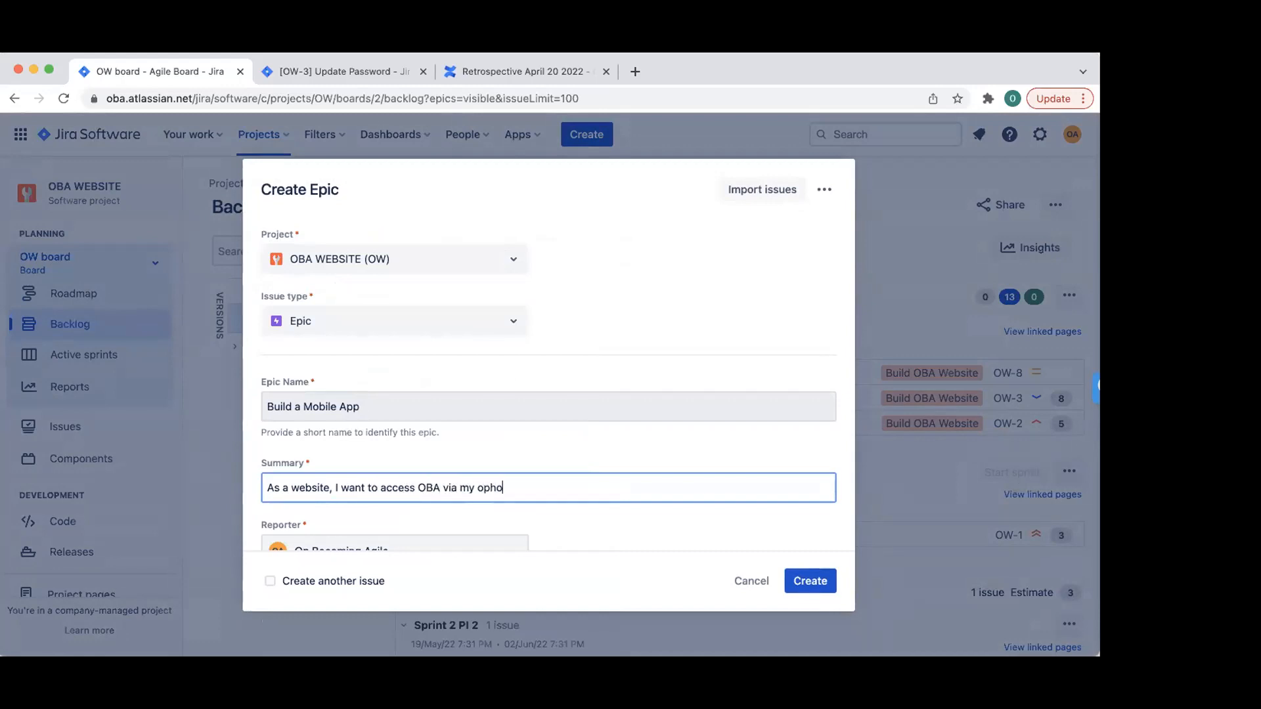
pyautogui.press('BackSpace')
pyautogui.press('BackSpace')
pyautogui.press('BackSpace')
pyautogui.press('BackSpace')
pyautogui.write('an app')
pyautogui.scroll(-1, 515, 420)
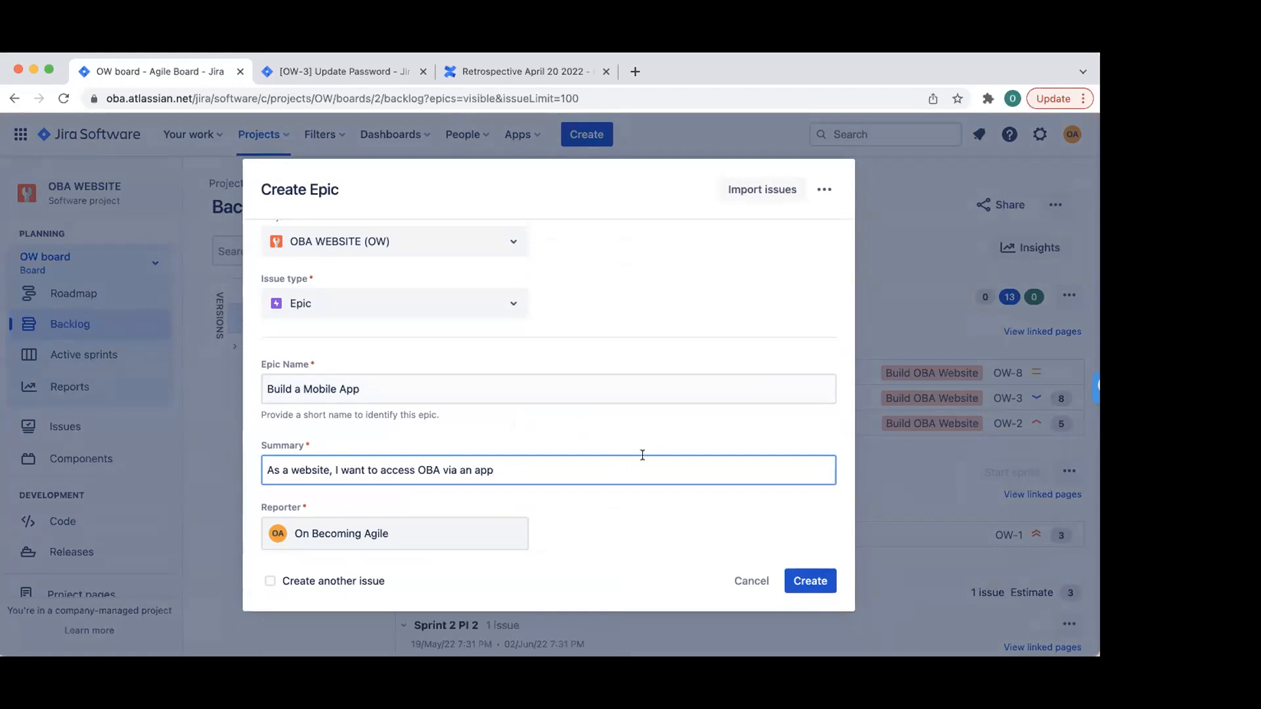
pyautogui.doubleClick(329, 463)
pyautogui.write('OBA Ma')
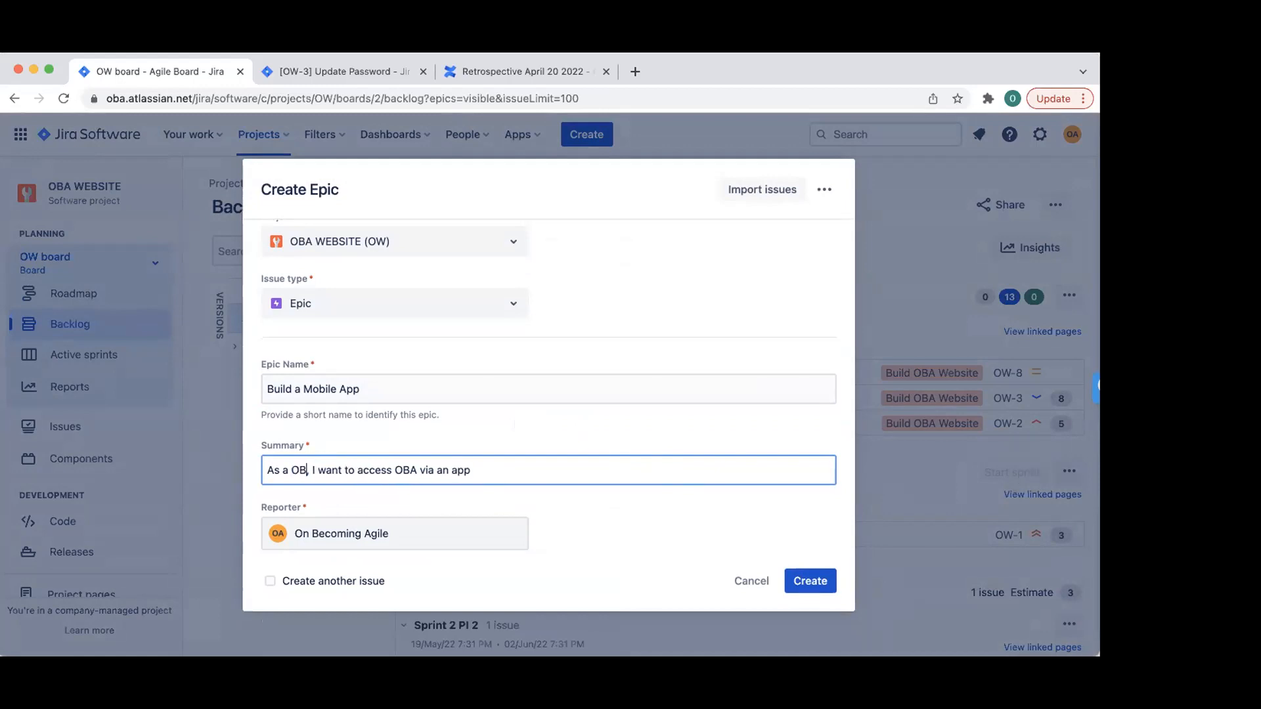
pyautogui.write('mber')
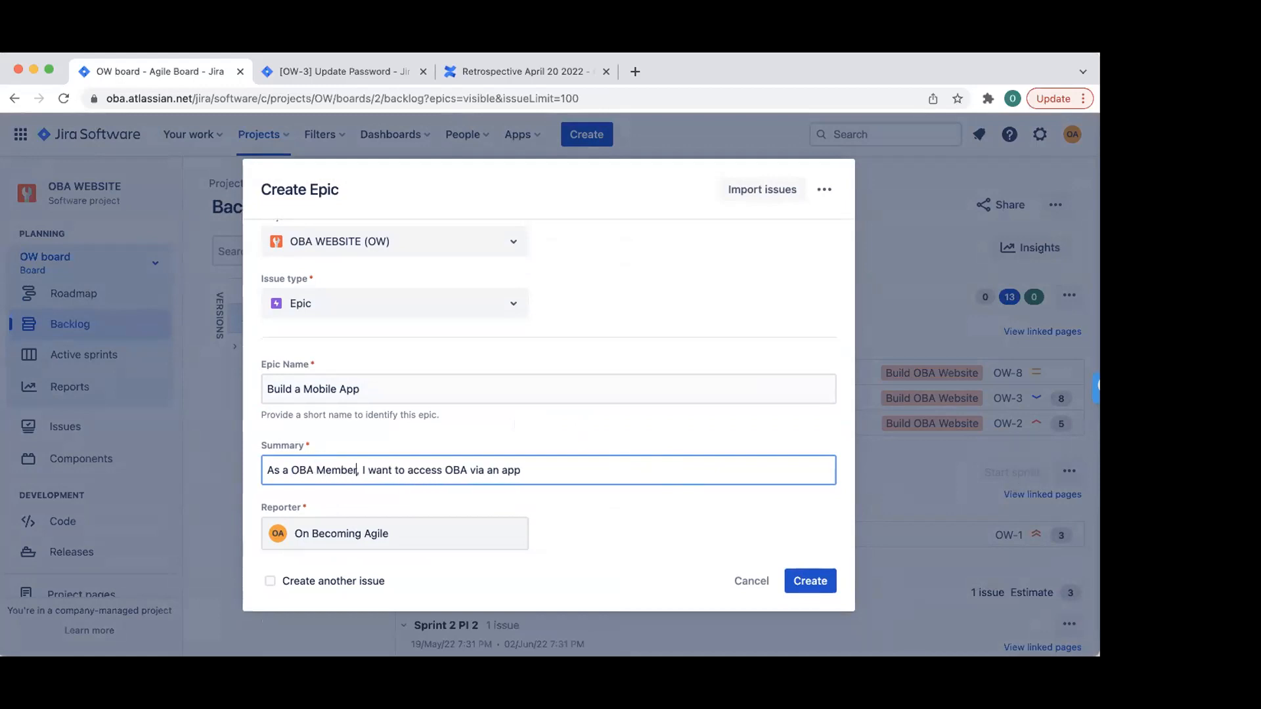
pyautogui.click(810, 580)
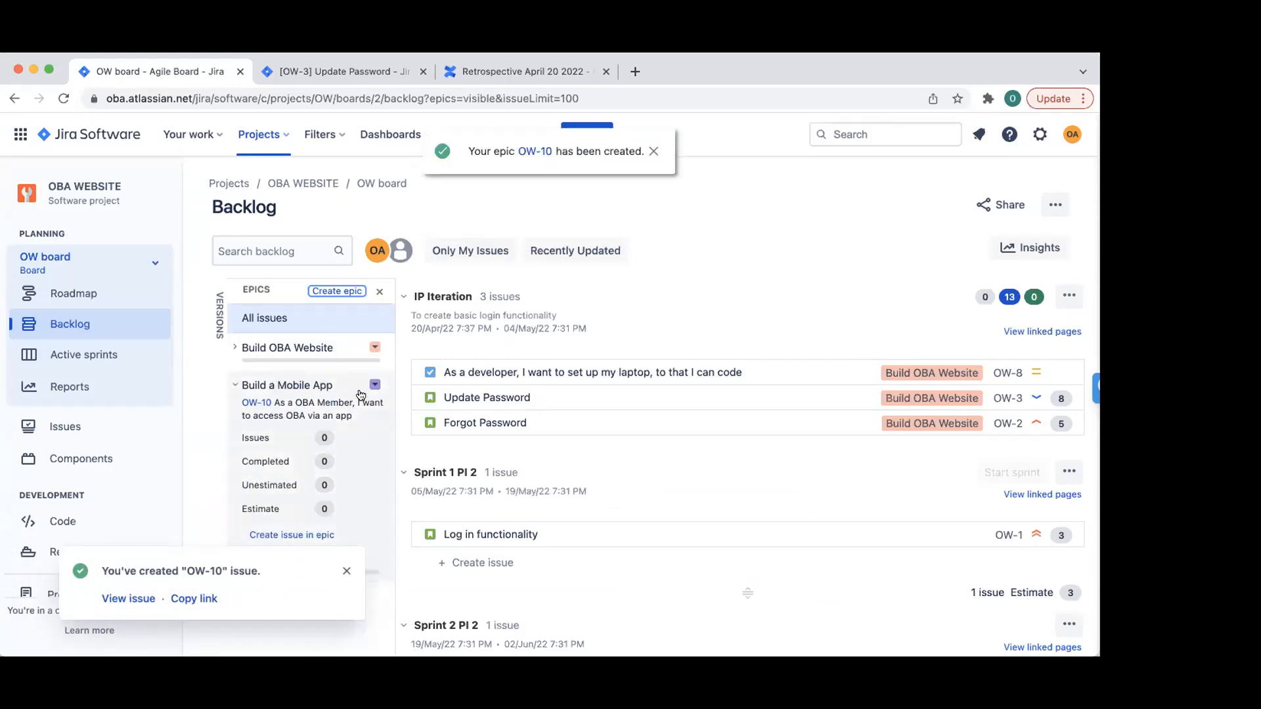
# - Open epic OW-10 and begin adding a Story inside it
pyautogui.click(235, 349)
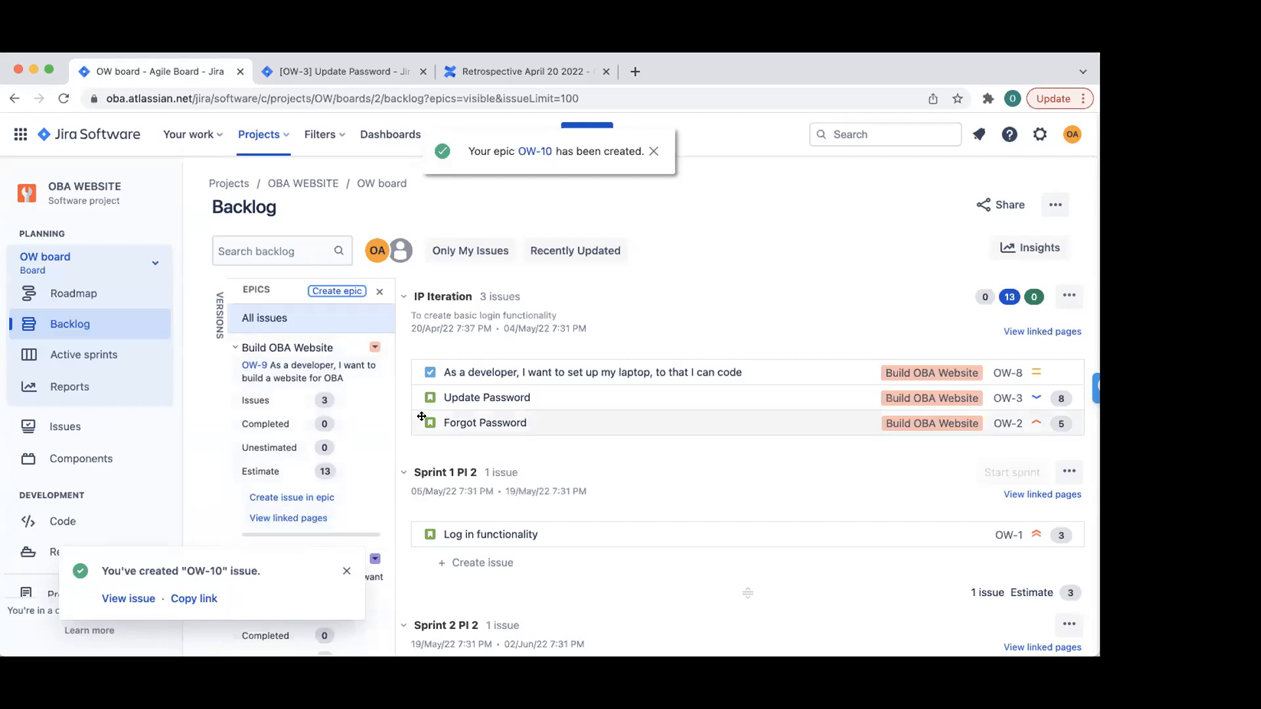
pyautogui.scroll(-3, 262, 466)
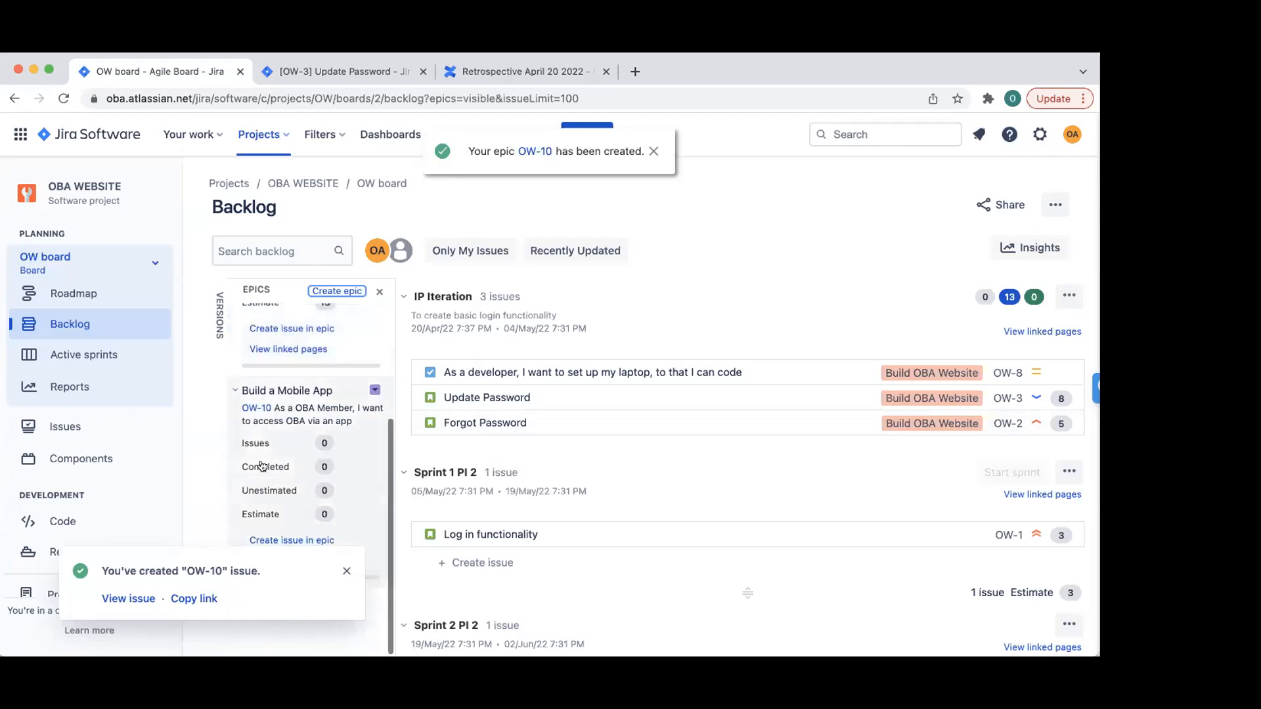
pyautogui.click(258, 408)
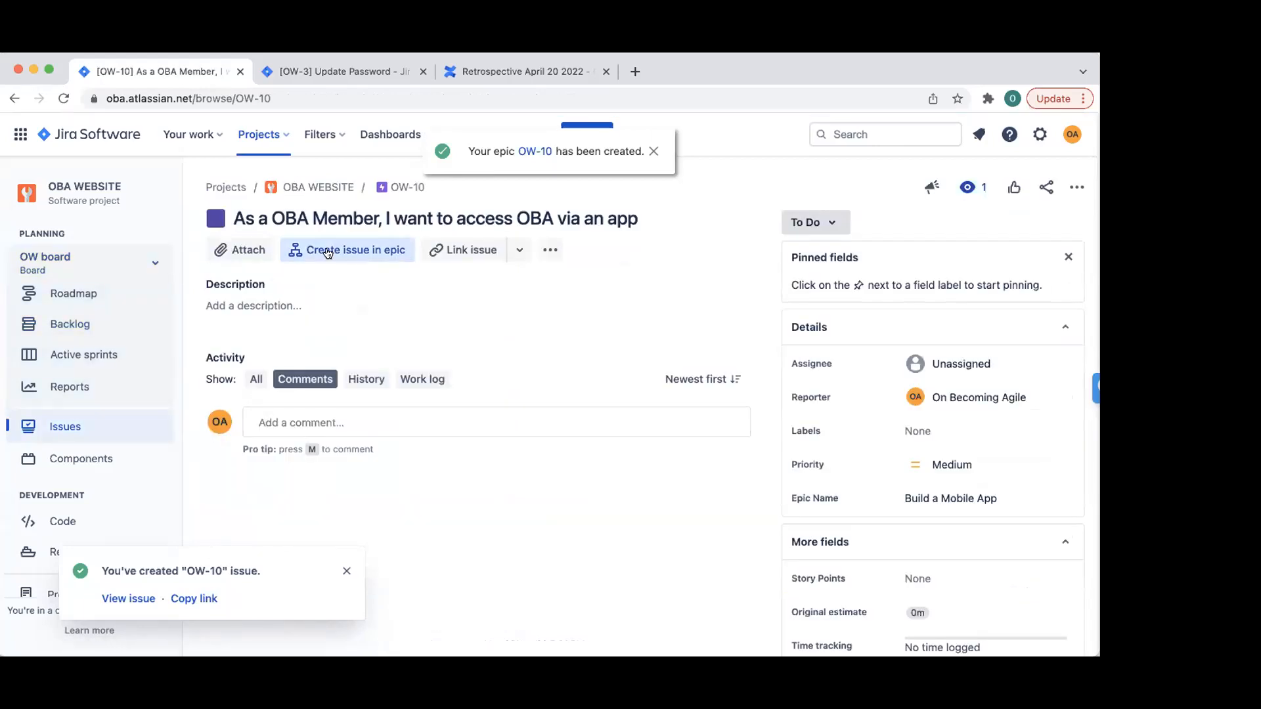
pyautogui.click(348, 250)
pyautogui.click(249, 388)
pyautogui.click(246, 426)
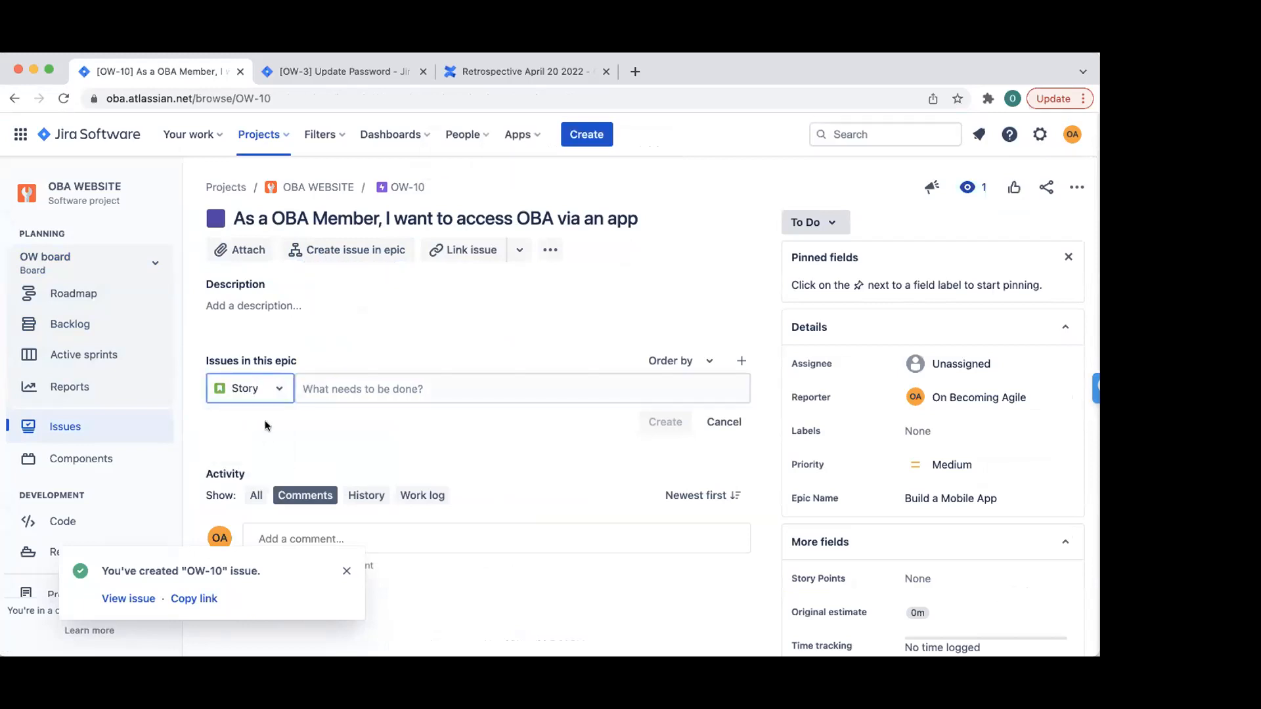
# - Create stories 'IOS App for Apple Users' (OW-11) and 'Android Users' (OW-12), then cancel
pyautogui.click(364, 379)
pyautogui.write('I want to')
pyautogui.press('BackSpace')
pyautogui.press('BackSpace')
pyautogui.press('BackSpace')
pyautogui.press('BackSpace')
pyautogui.press('BackSpace')
pyautogui.press('BackSpace')
pyautogui.press('BackSpace')
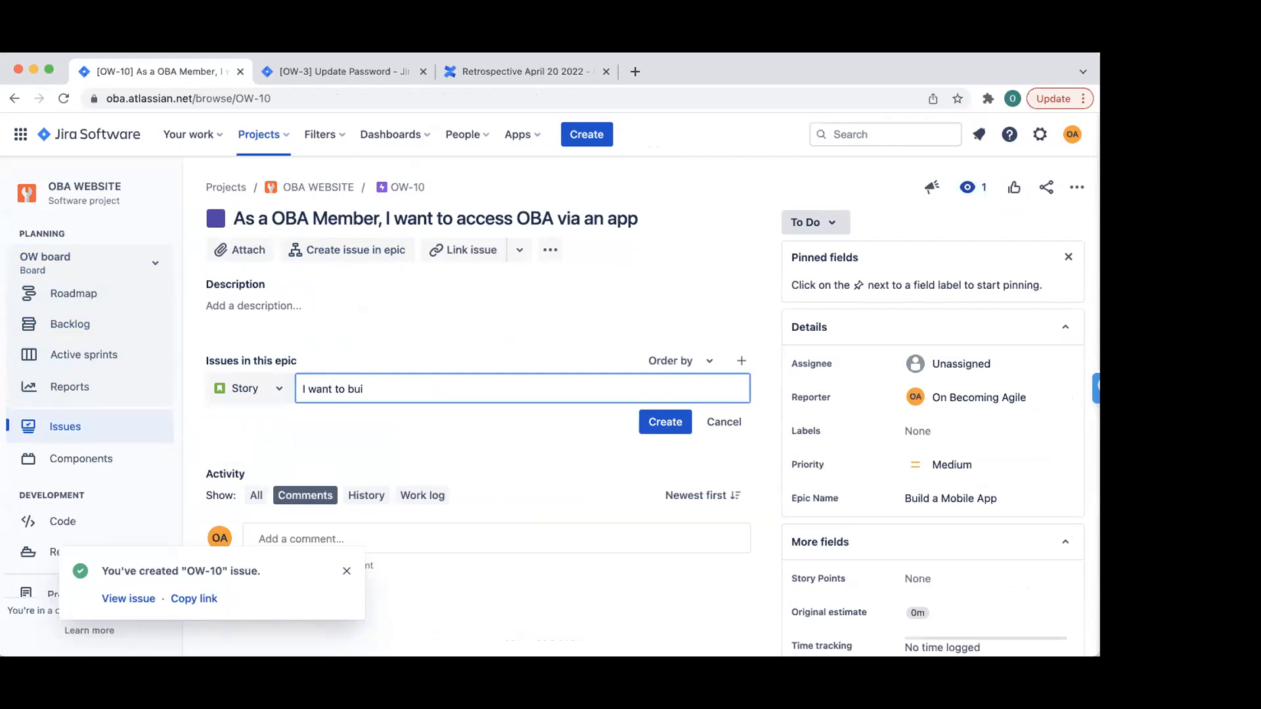
pyautogui.press('BackSpace')
pyautogui.write('IOS App for Apple Us')
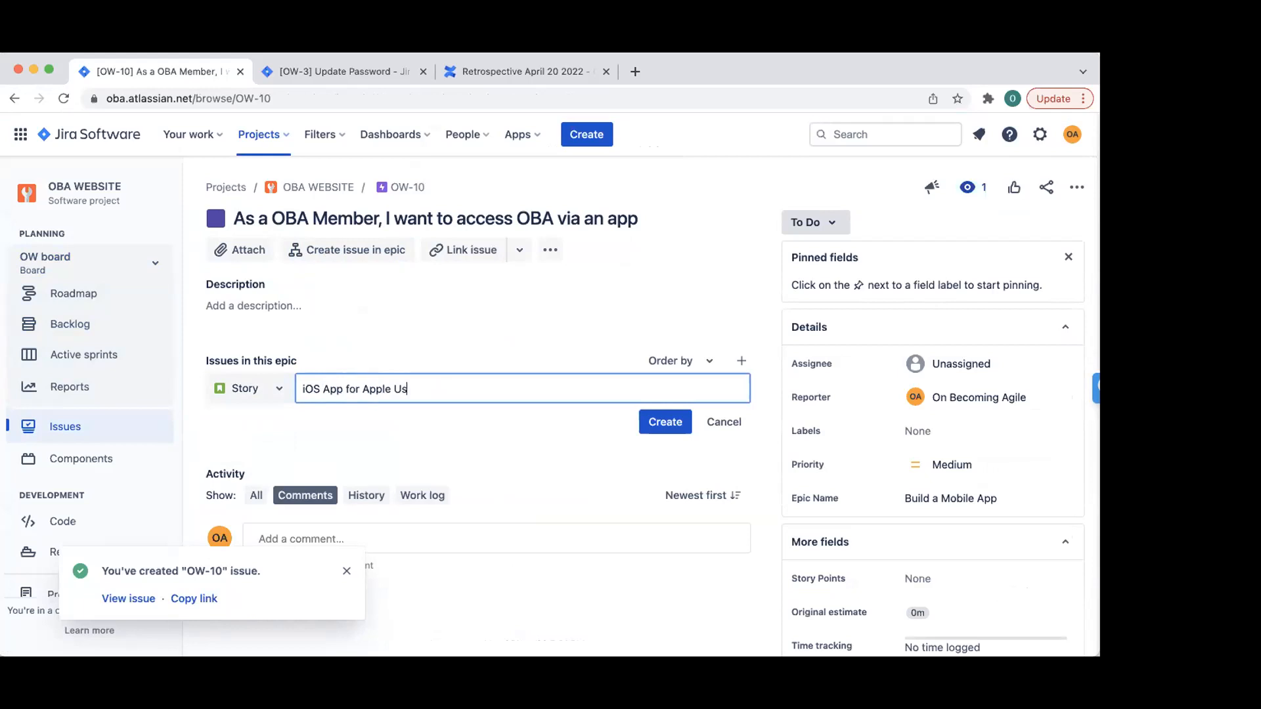
pyautogui.write('ers')
pyautogui.click(664, 421)
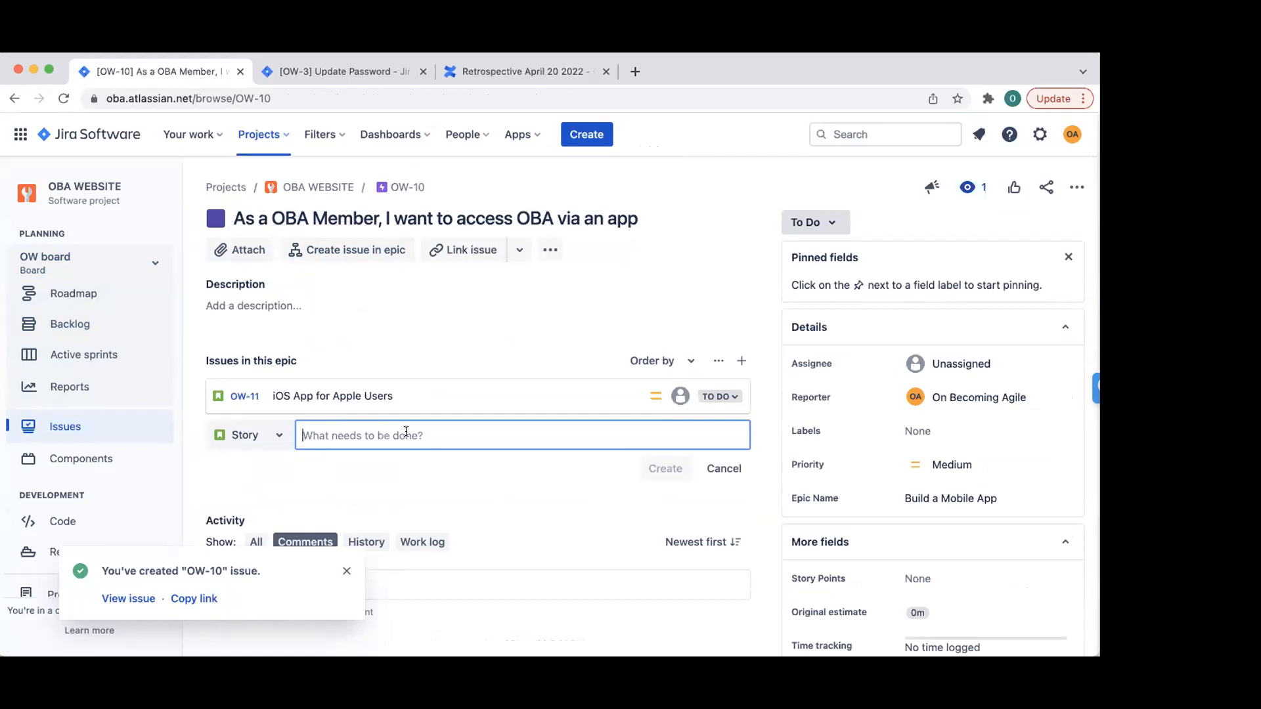
pyautogui.write('Android USe')
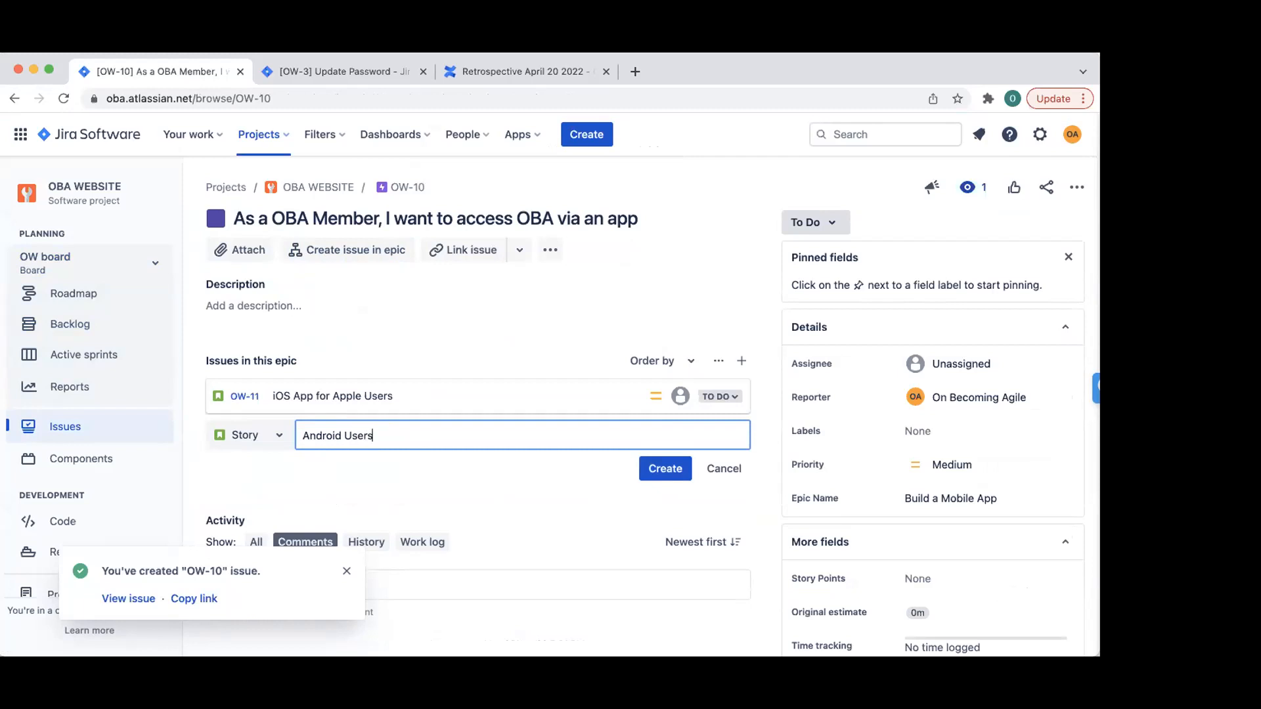
pyautogui.click(662, 470)
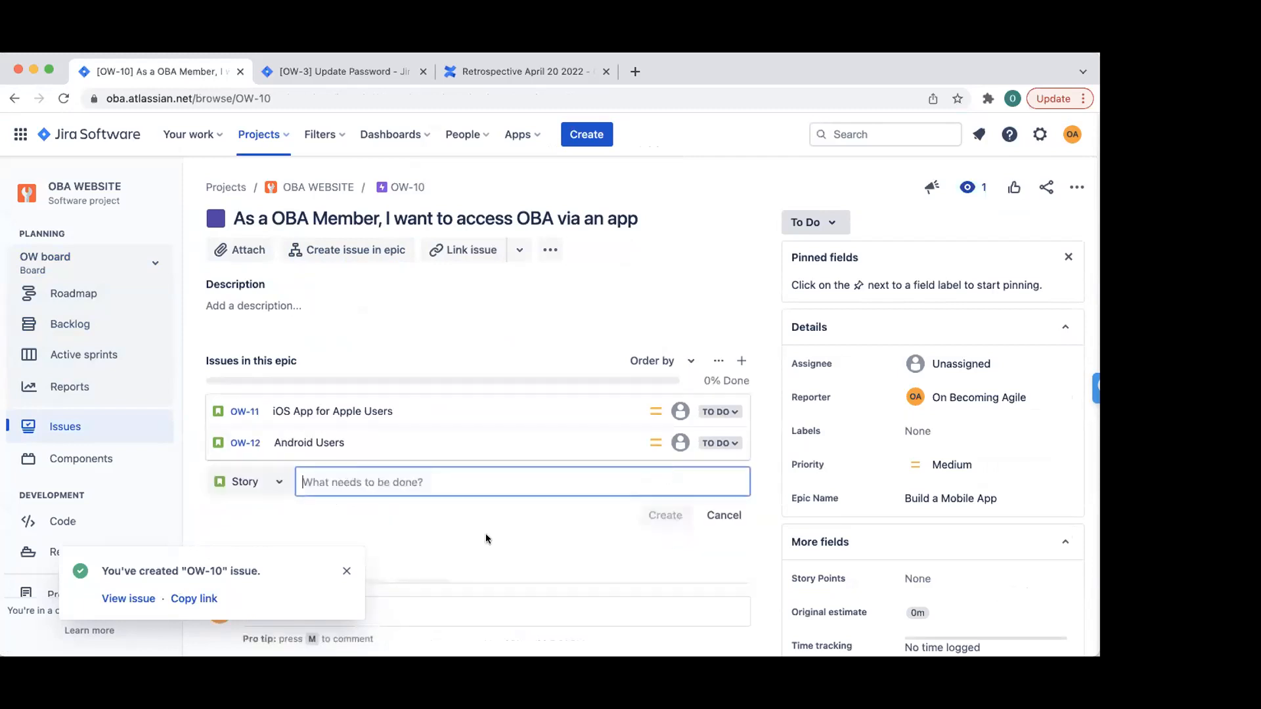
pyautogui.click(724, 515)
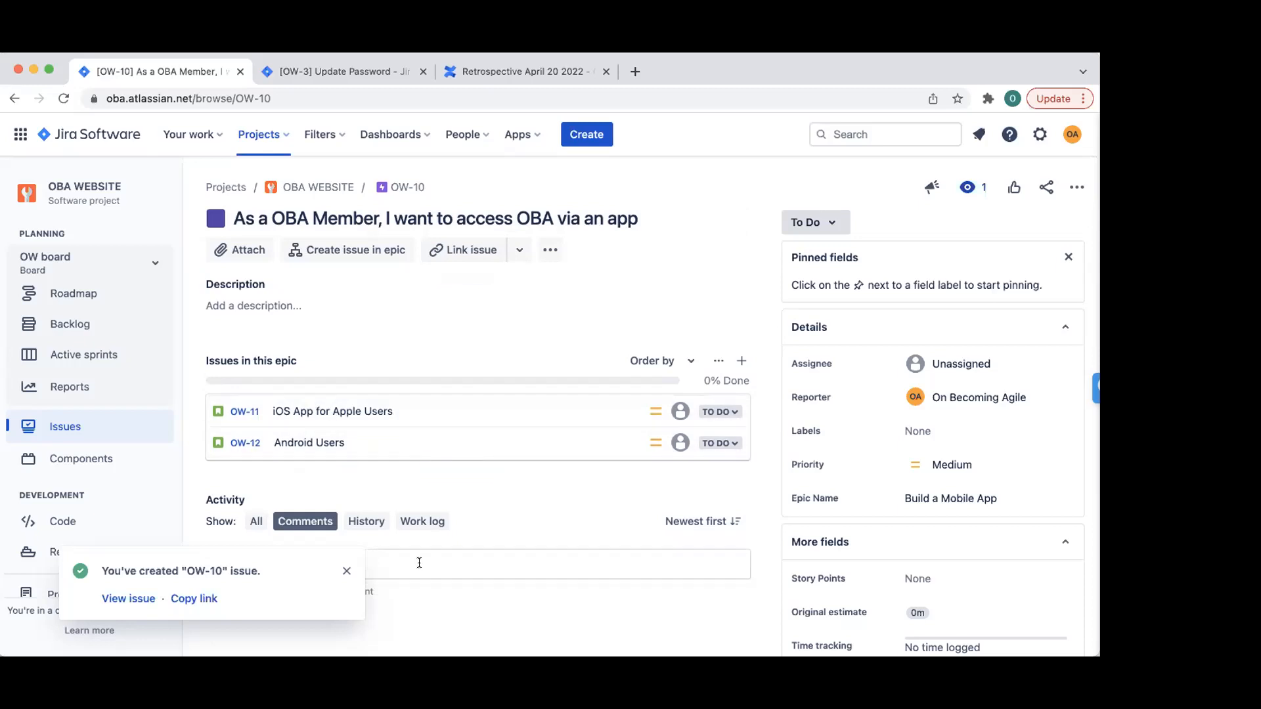
# - Back on the OW backlog, collapse both epics, close the toast, and expand Build a Mobile App to show its 2 issues
pyautogui.click(74, 319)
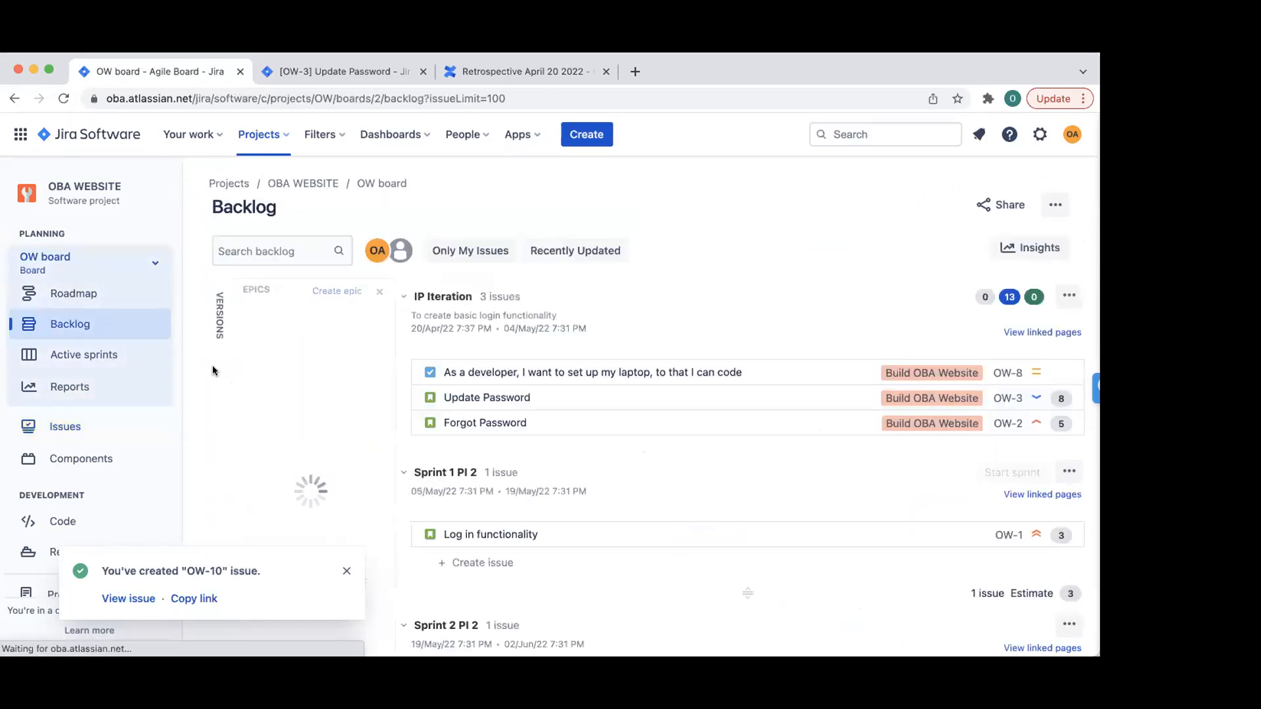
pyautogui.click(234, 347)
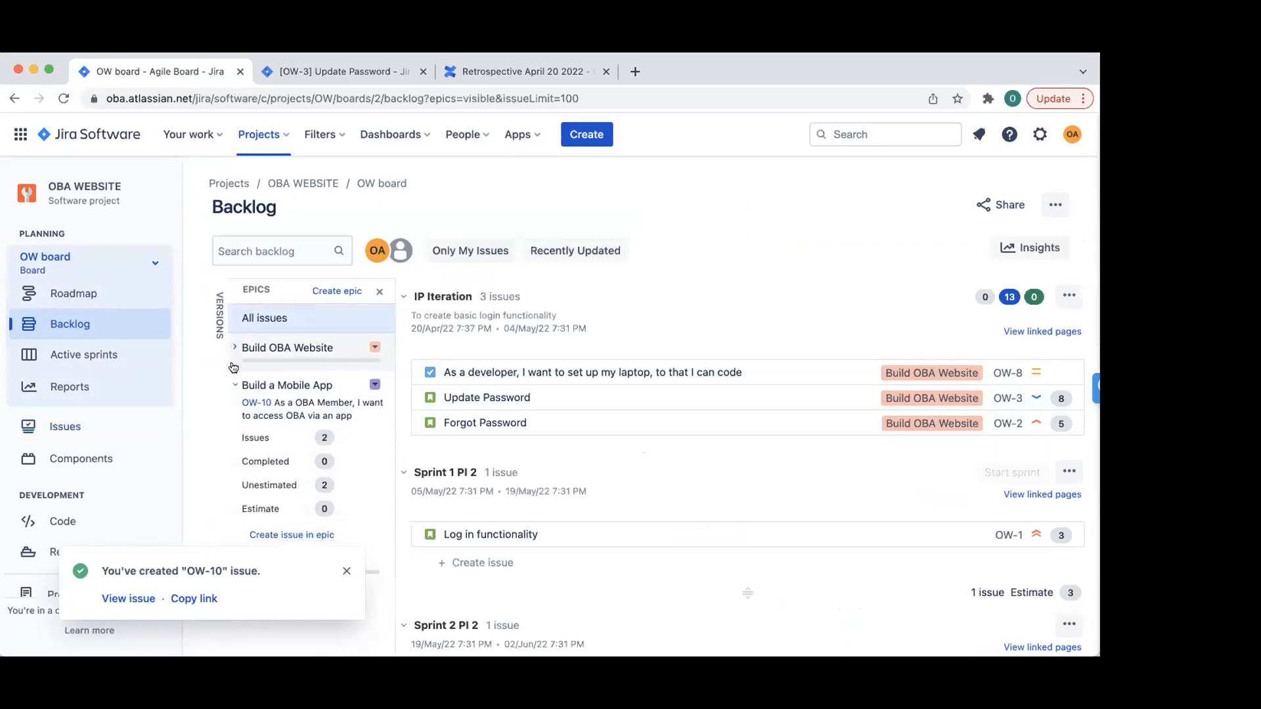
pyautogui.click(235, 385)
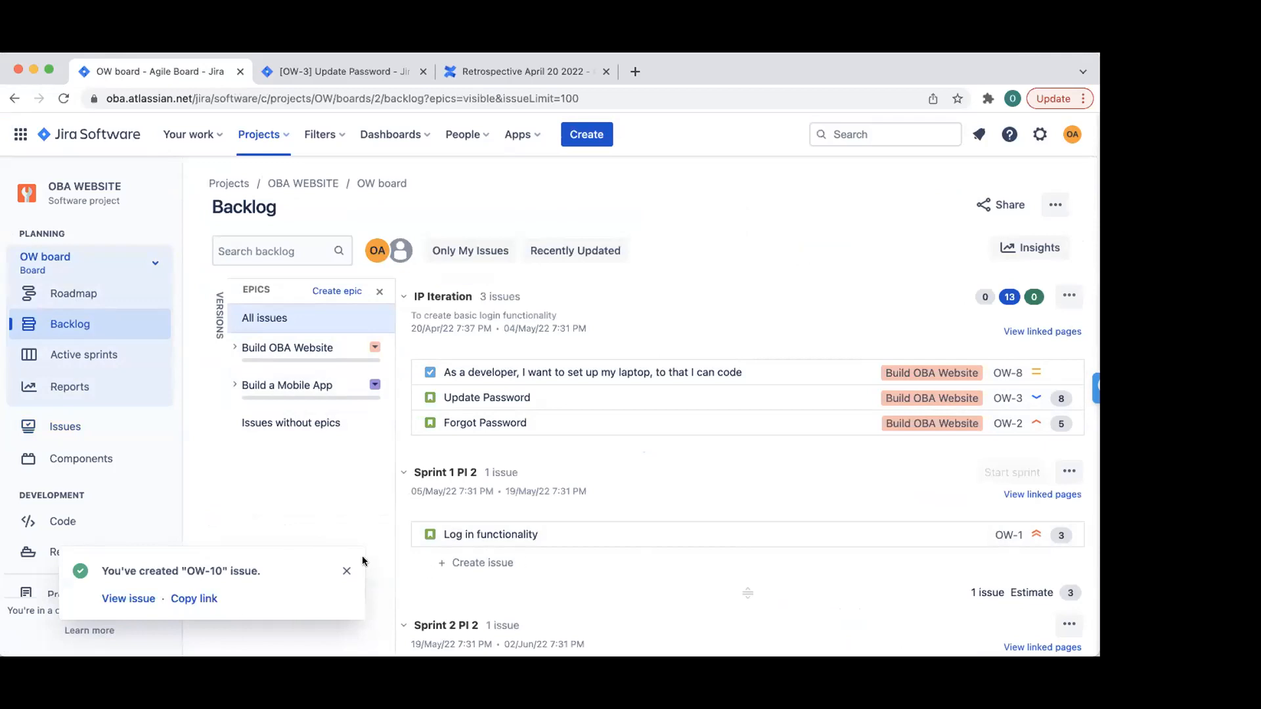
pyautogui.click(347, 571)
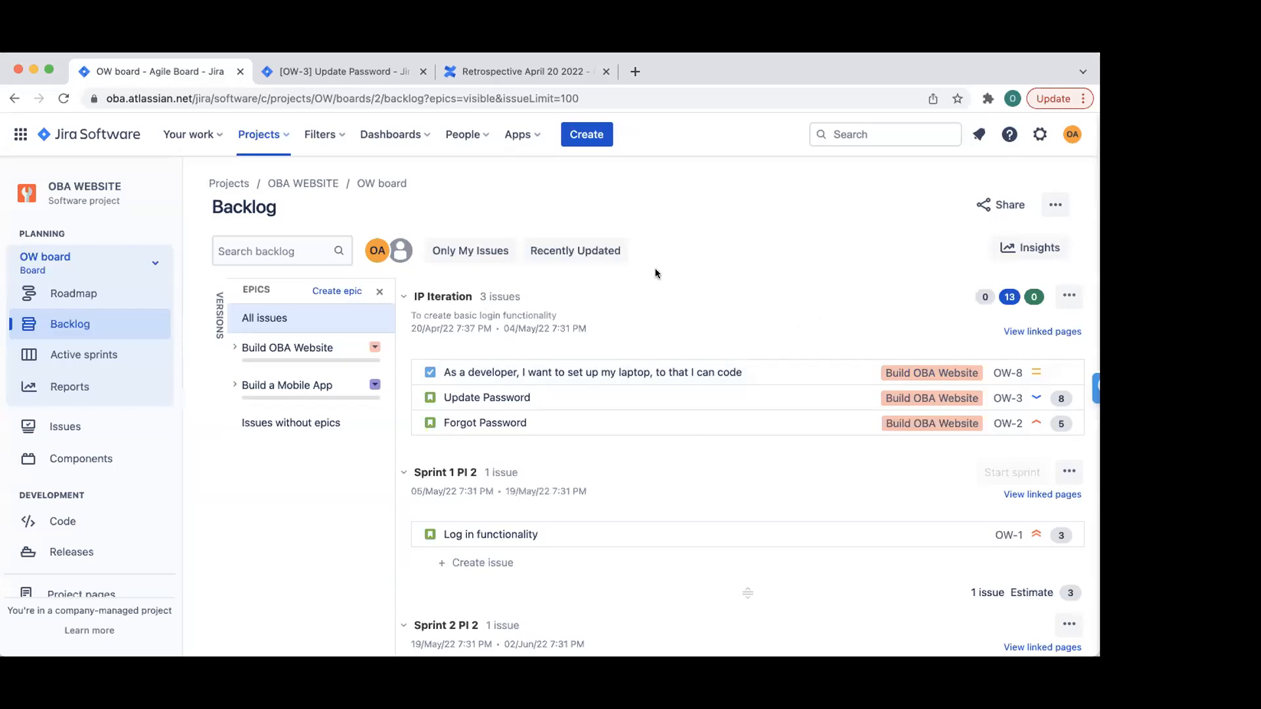
pyautogui.click(233, 386)
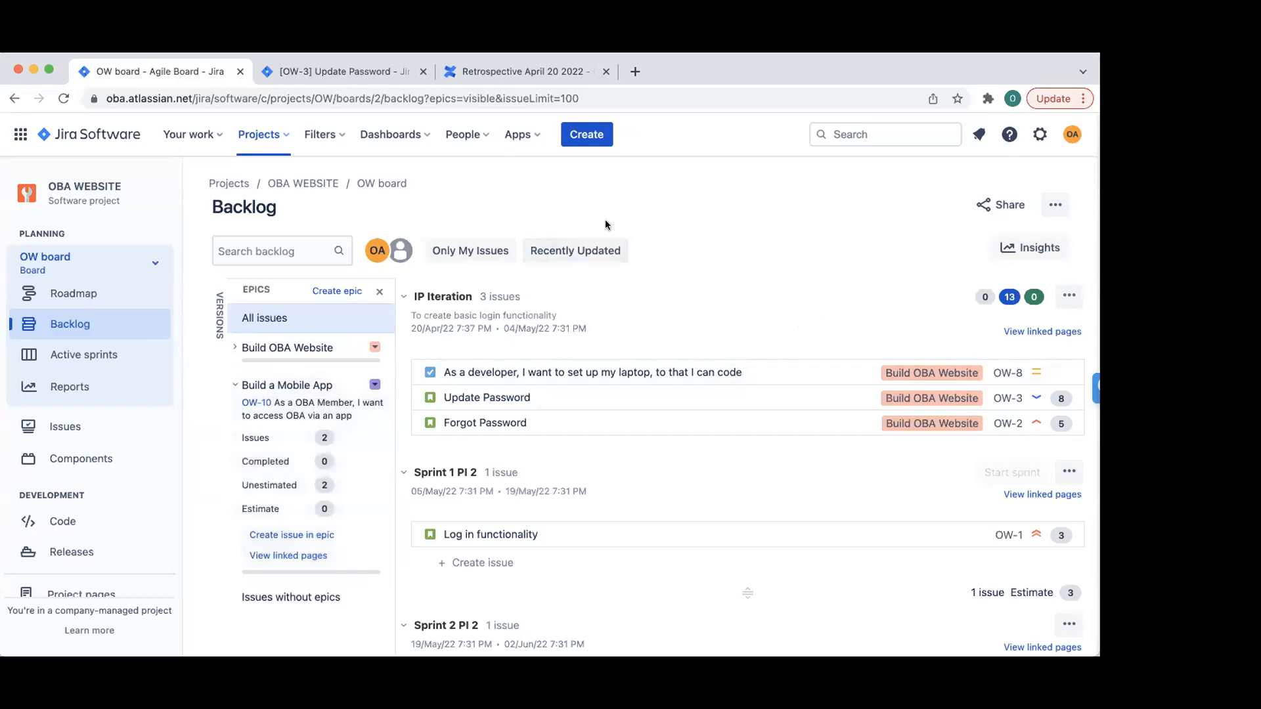
# - Load dev.azure.com in a new Chrome tab and close the Microsoft website survey
pyautogui.click(643, 72)
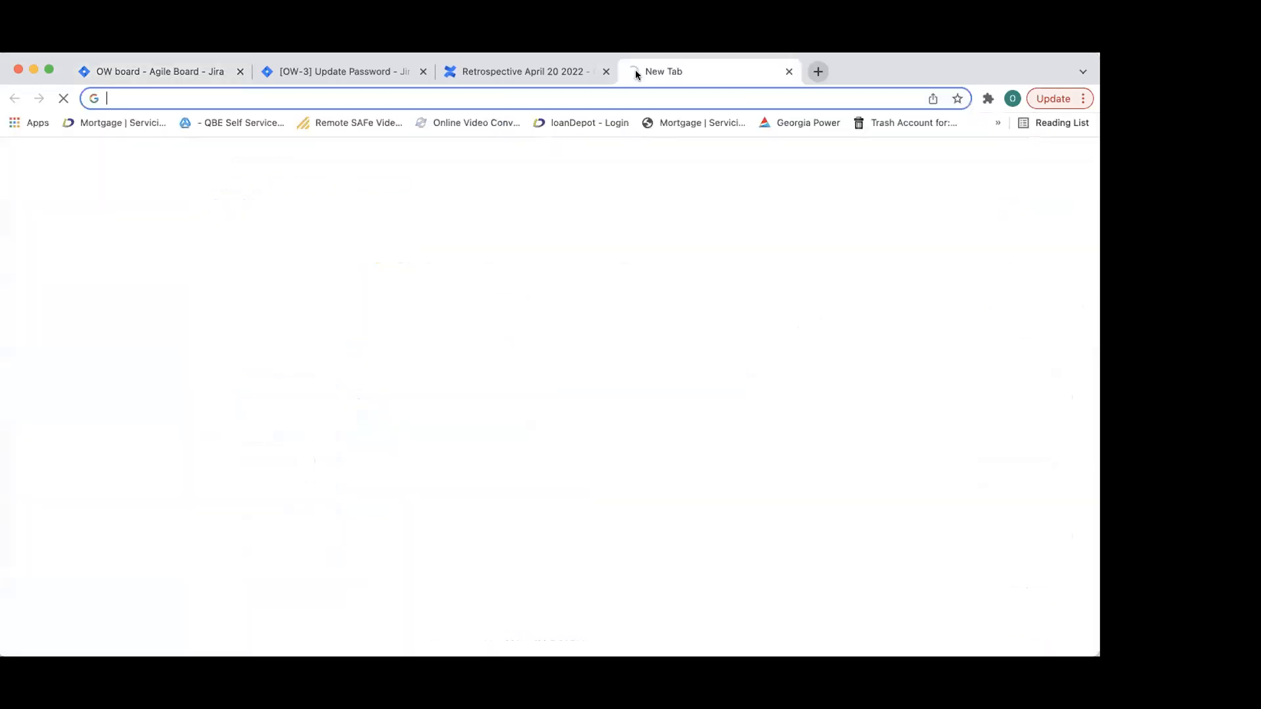
pyautogui.write('dev')
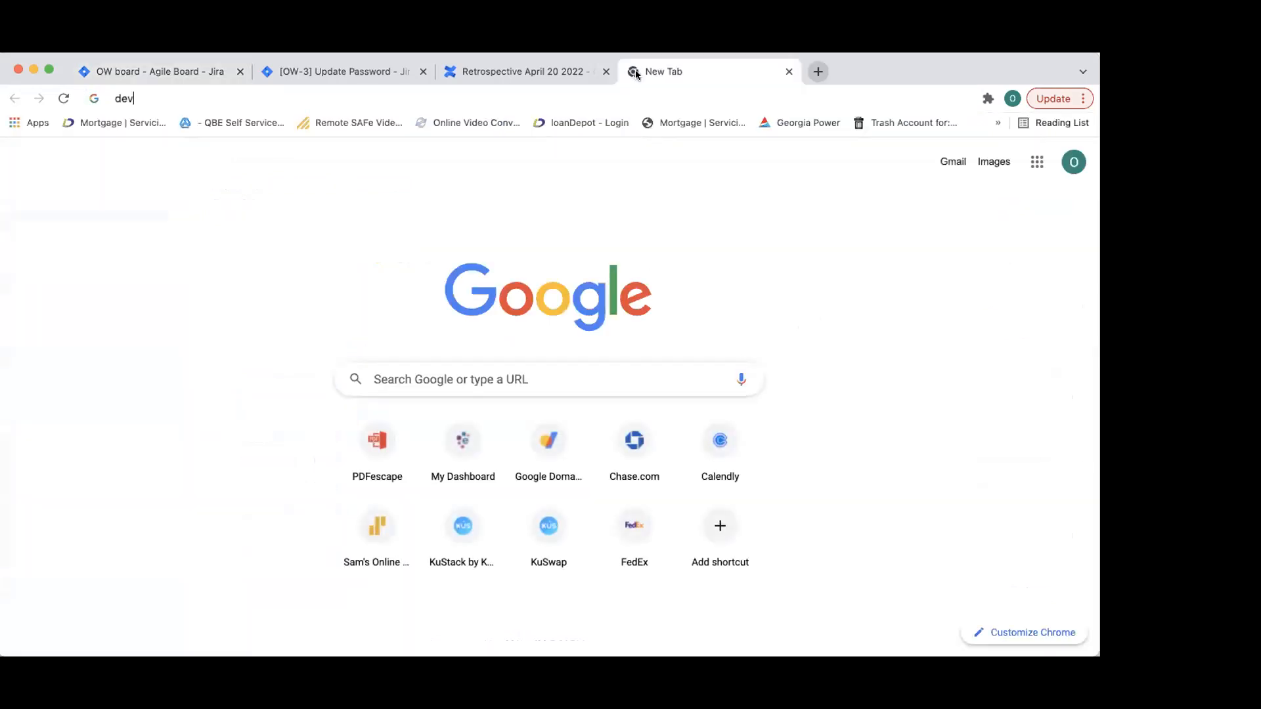
pyautogui.write('.azure.com')
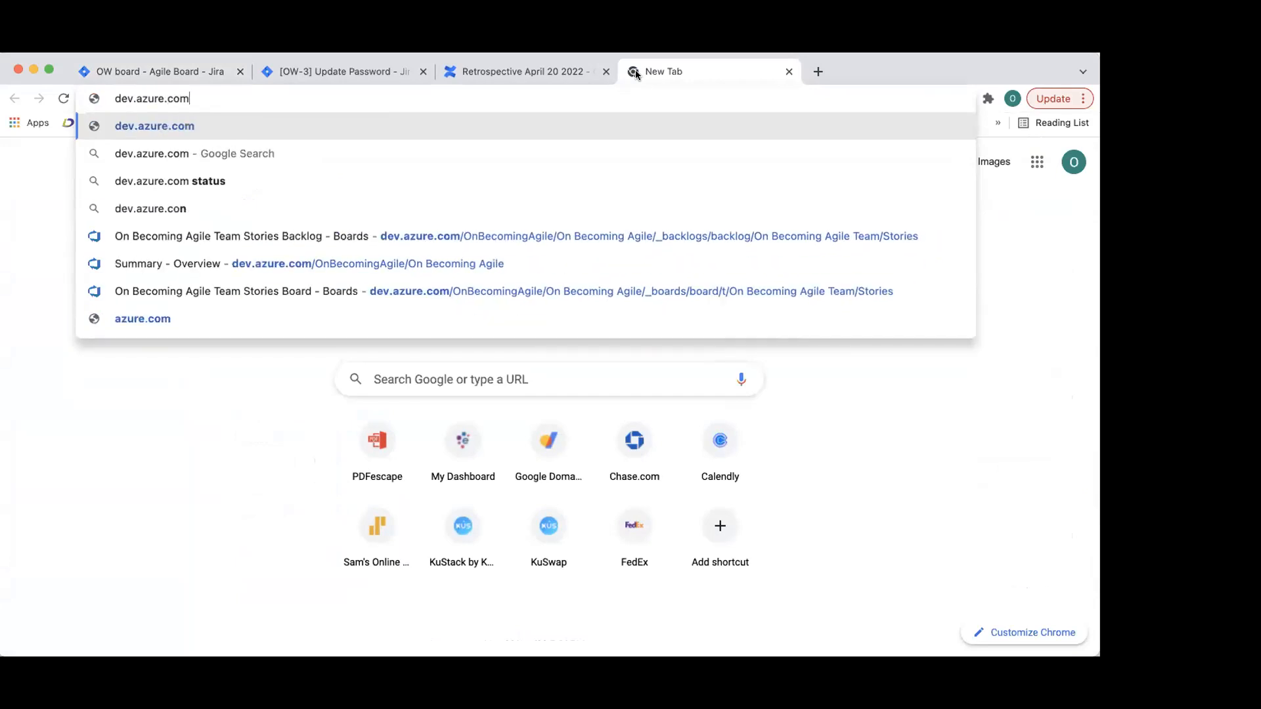
pyautogui.press('Return')
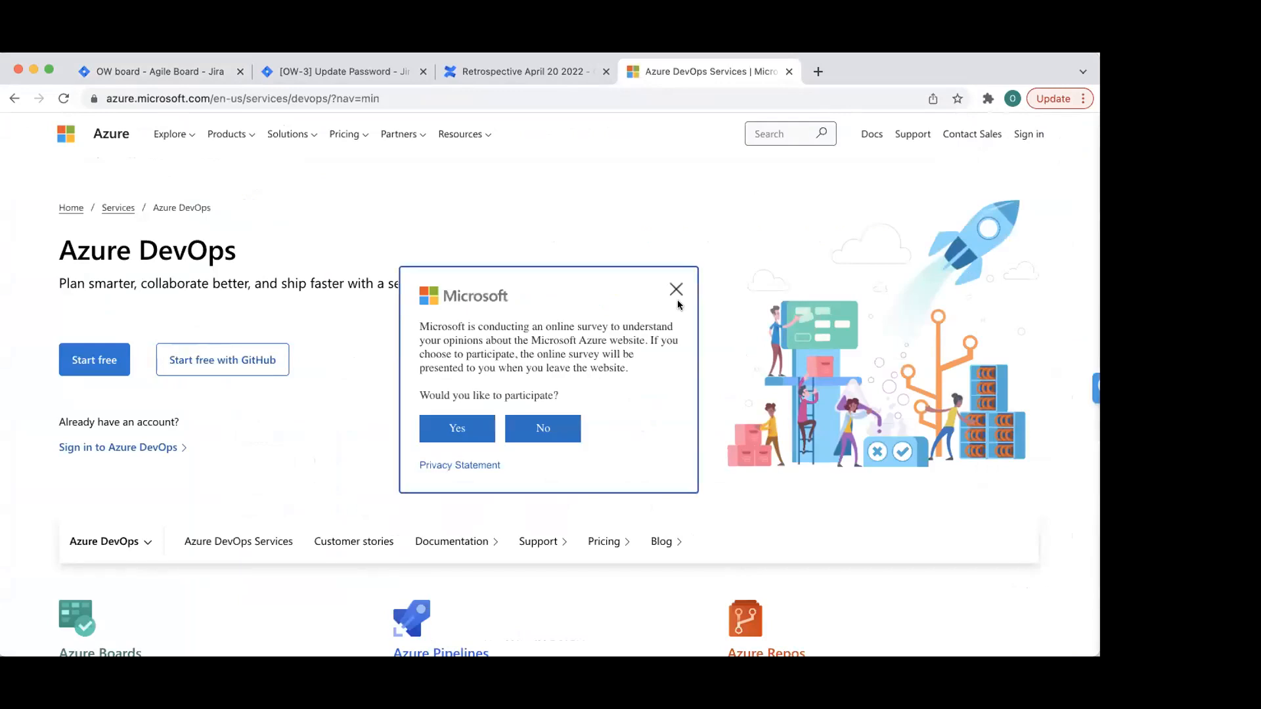
pyautogui.click(676, 289)
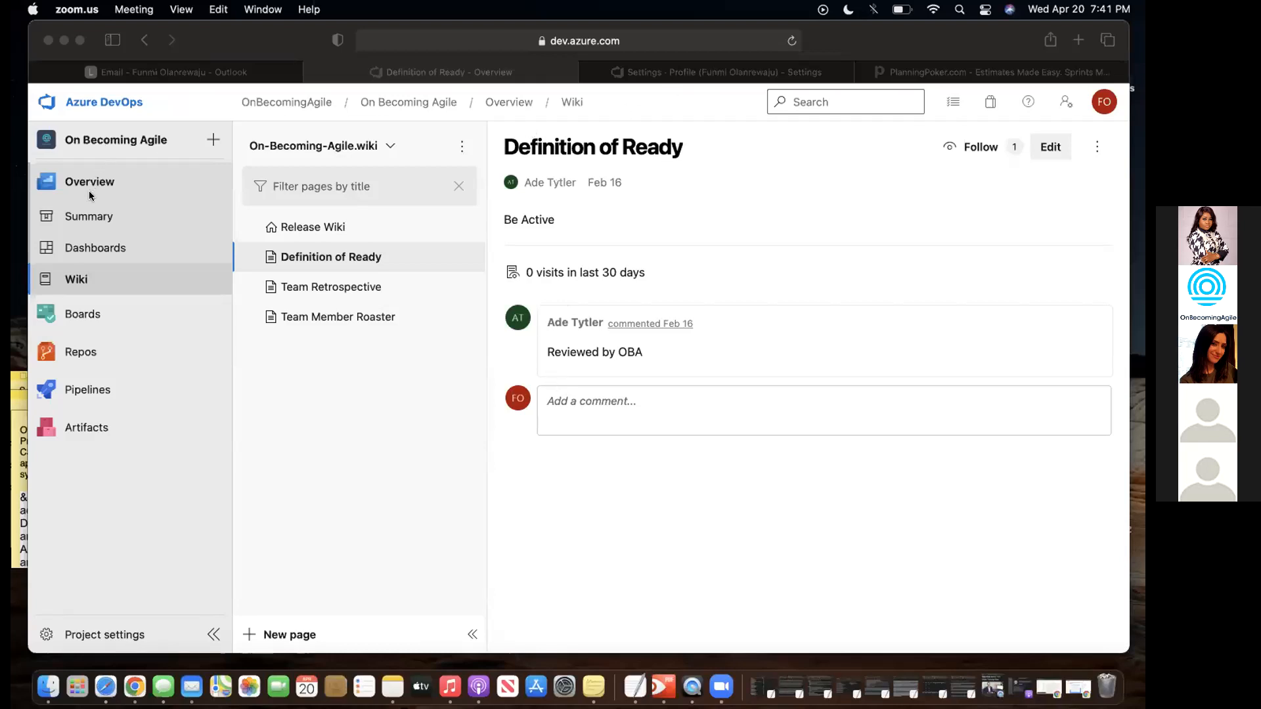
# - From Boards > Work items, create a new Epic work item in On Becoming Agile
pyautogui.click(78, 314)
pyautogui.click(78, 314)
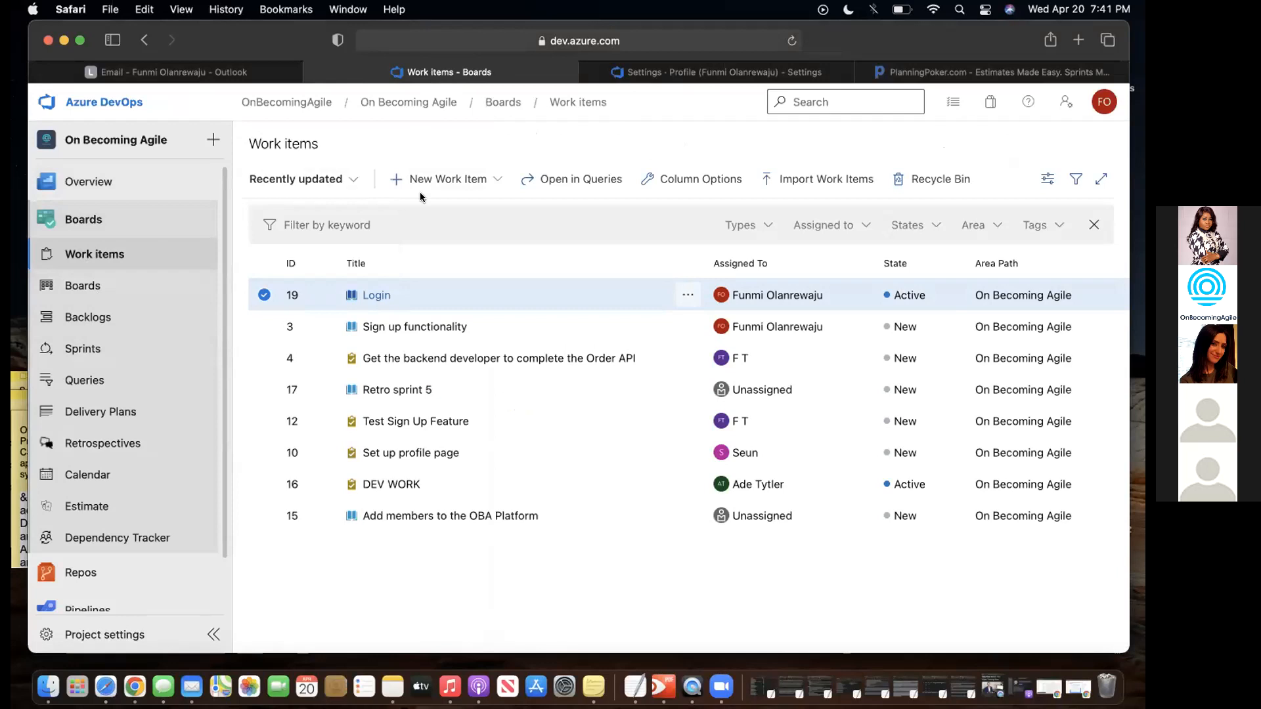
pyautogui.click(437, 179)
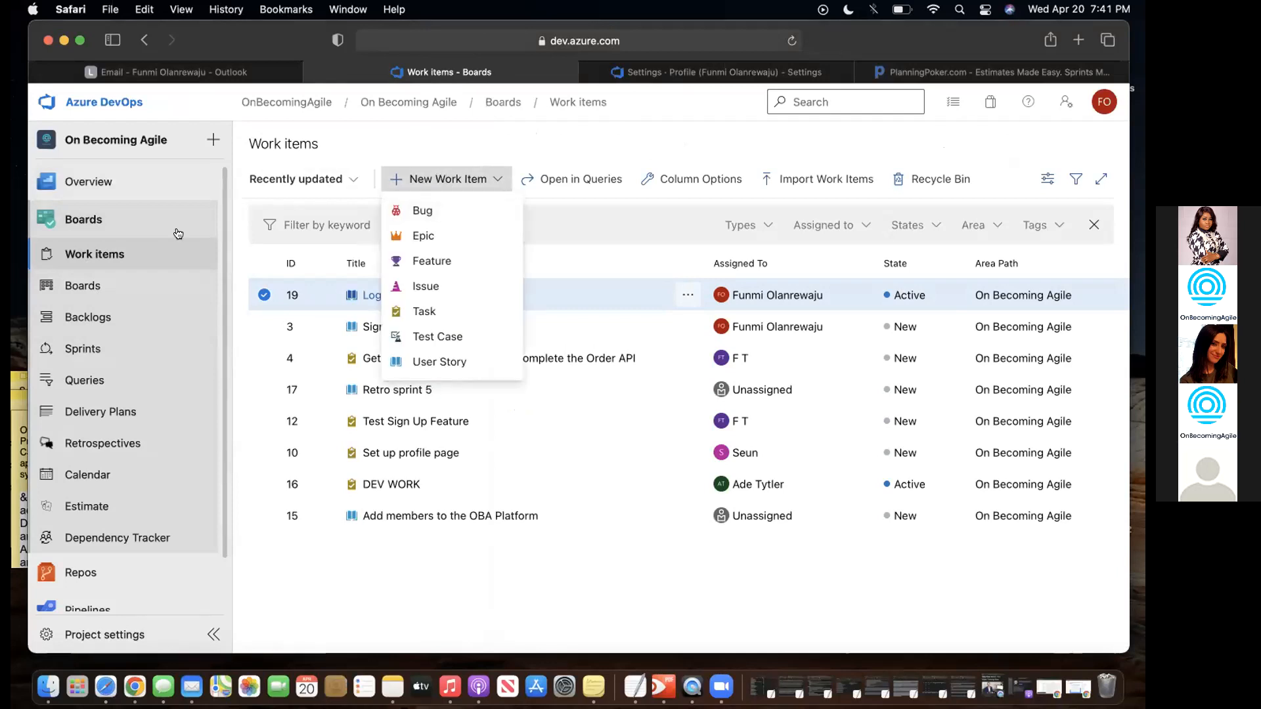
pyautogui.click(88, 219)
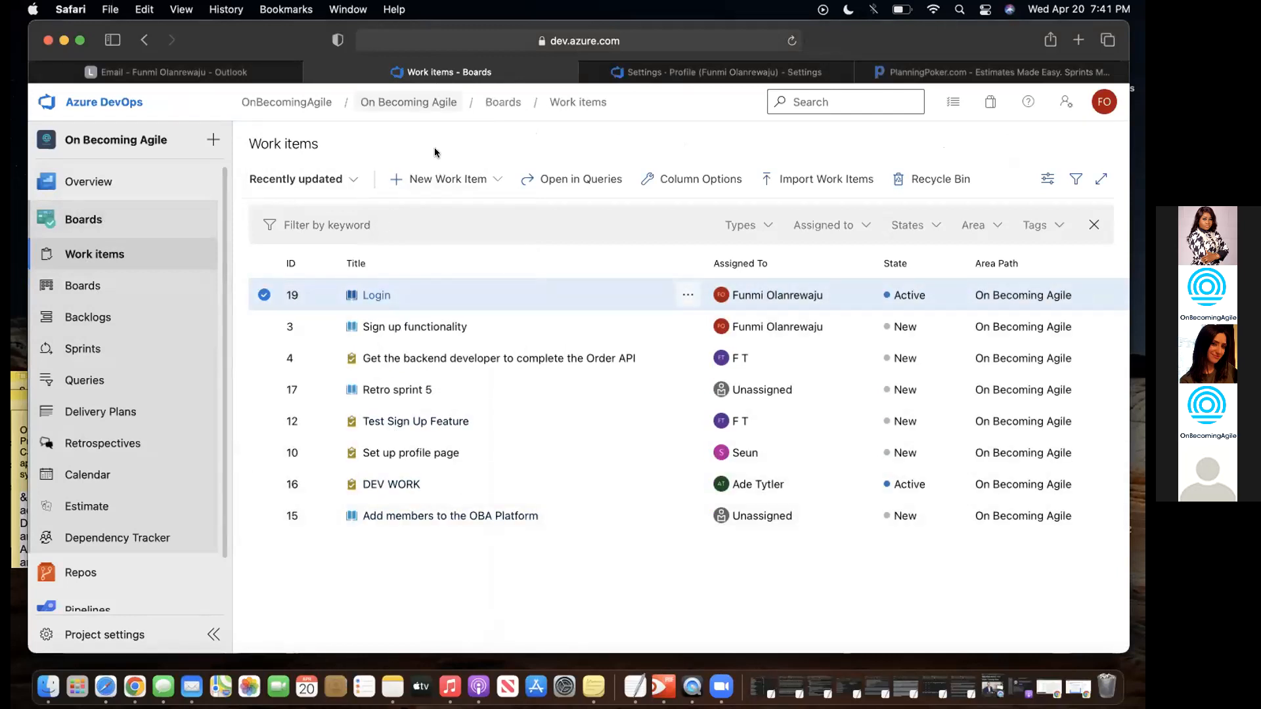
pyautogui.click(427, 179)
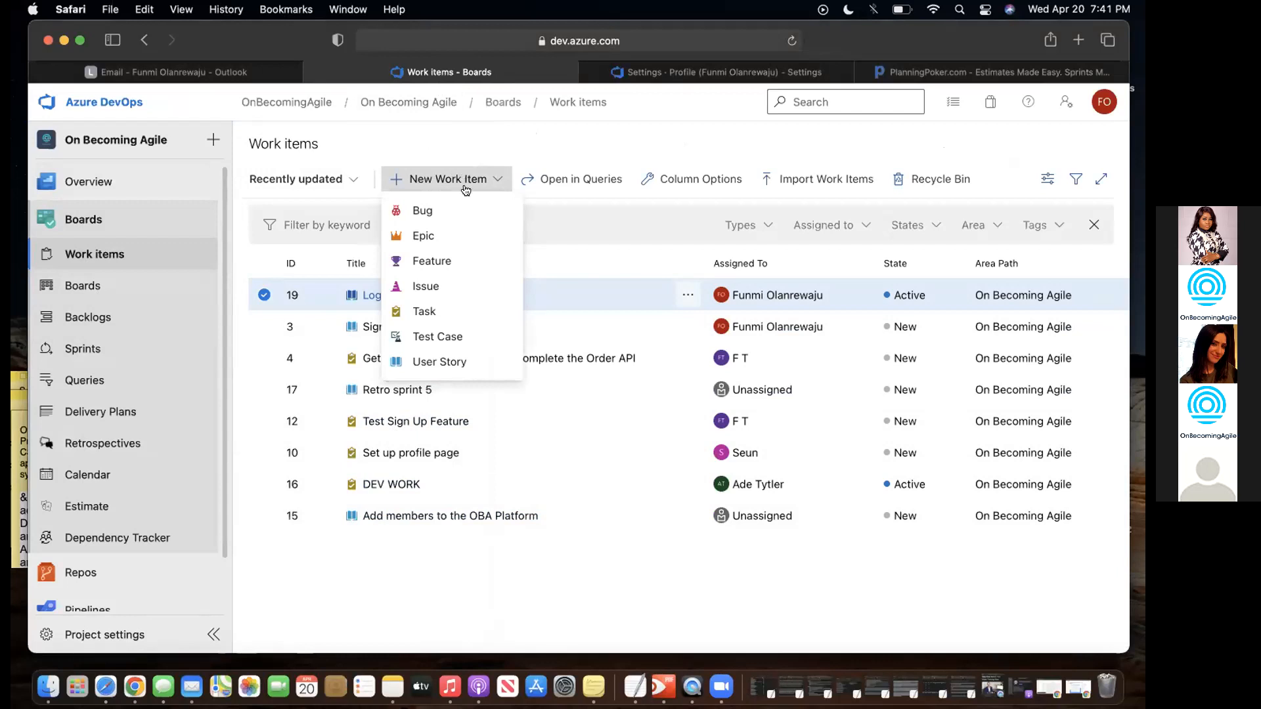
pyautogui.click(425, 237)
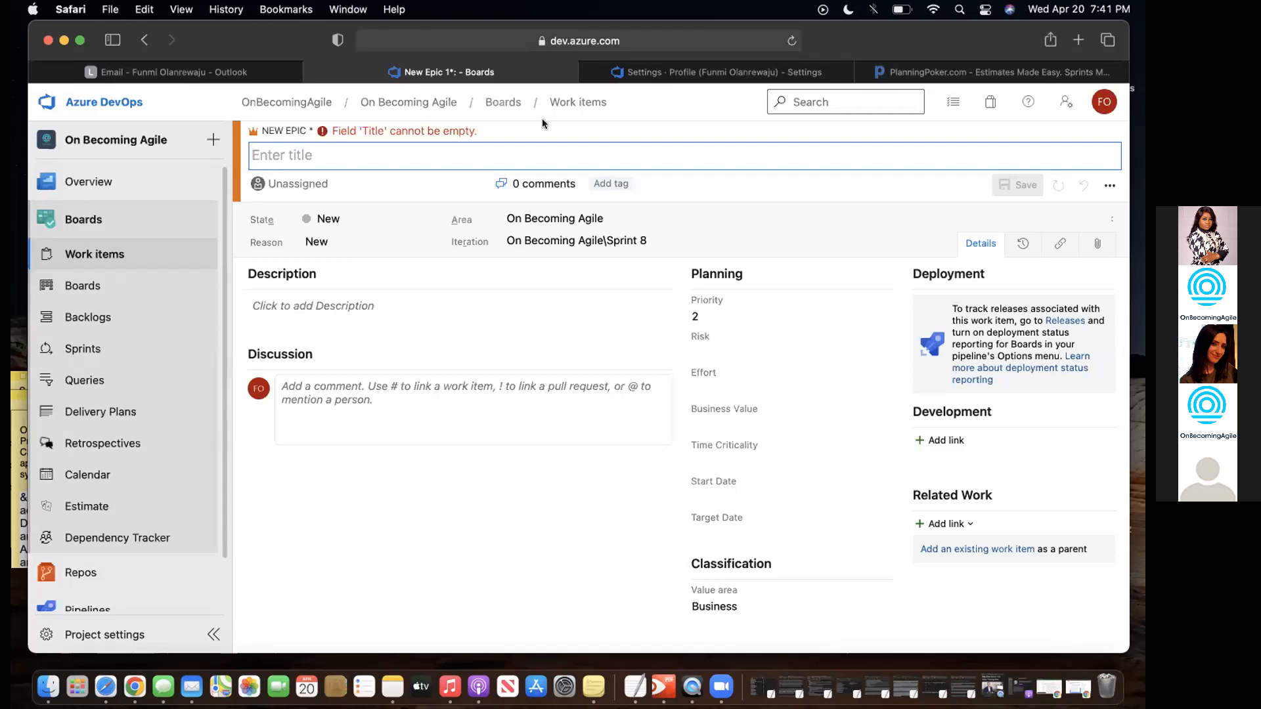
# - Leave the new epic form for Work items, discarding its unsaved changes
pyautogui.click(581, 102)
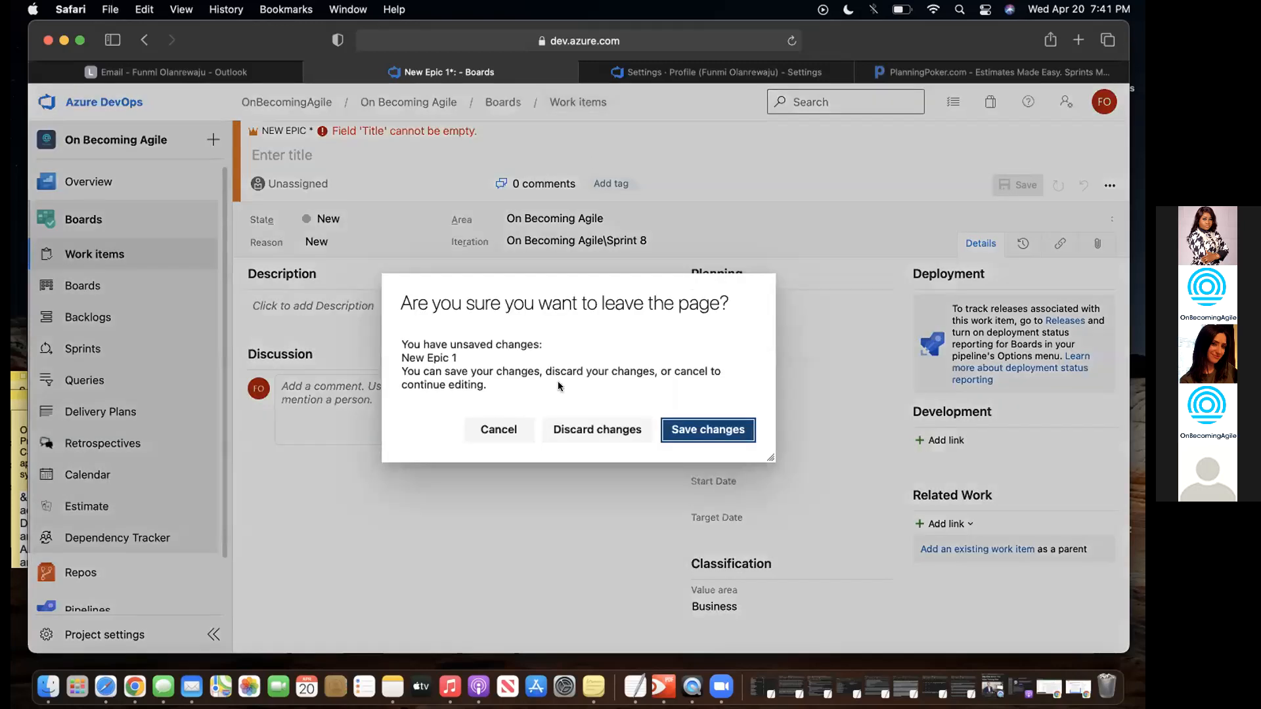
pyautogui.click(500, 429)
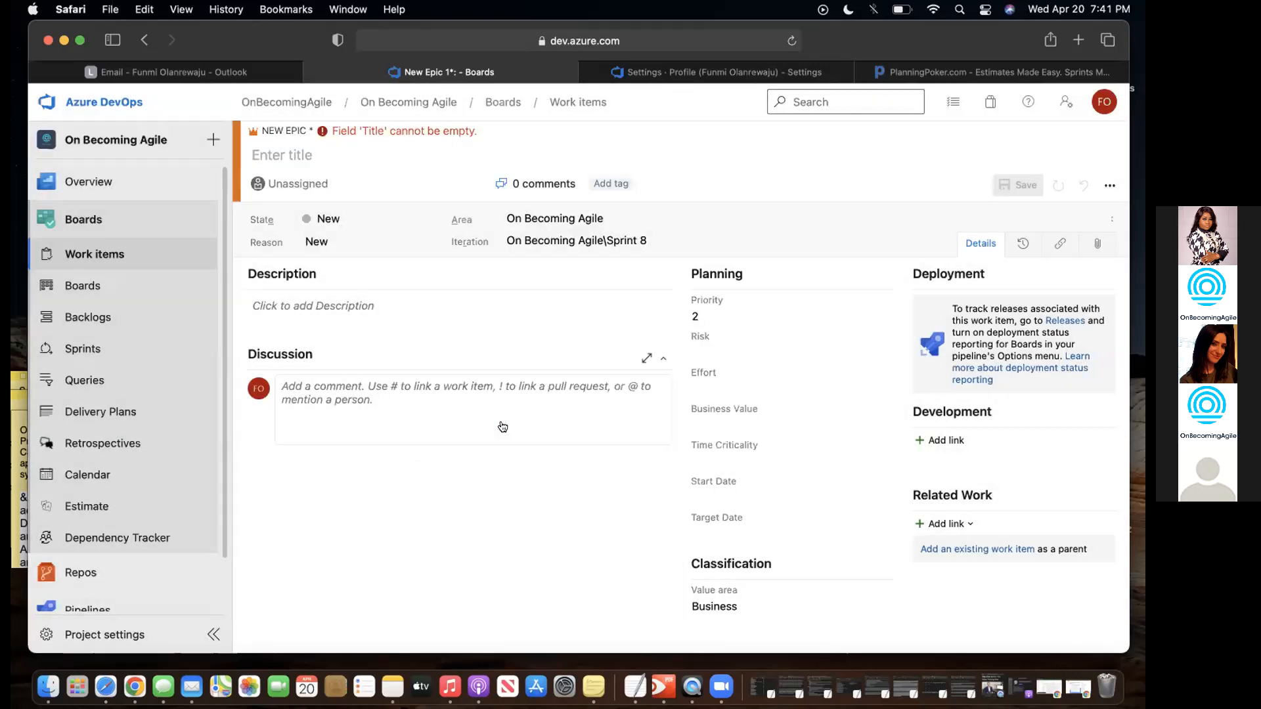
pyautogui.click(108, 259)
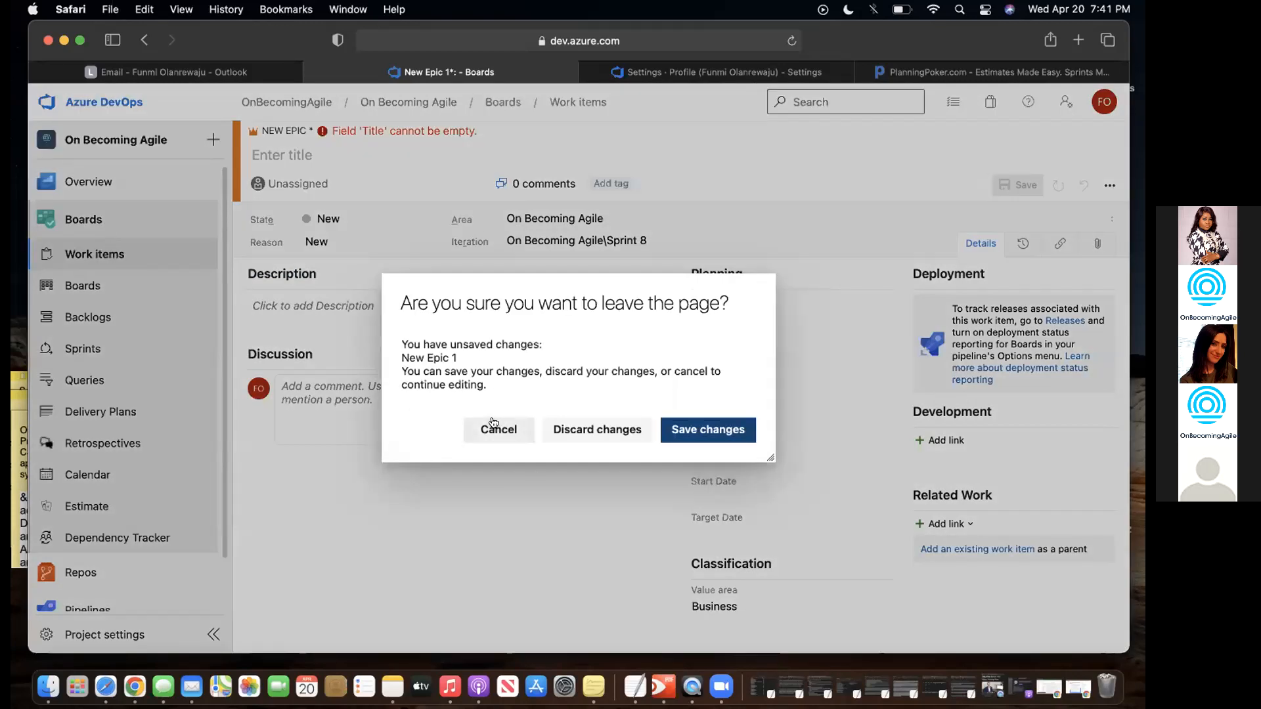
pyautogui.click(595, 431)
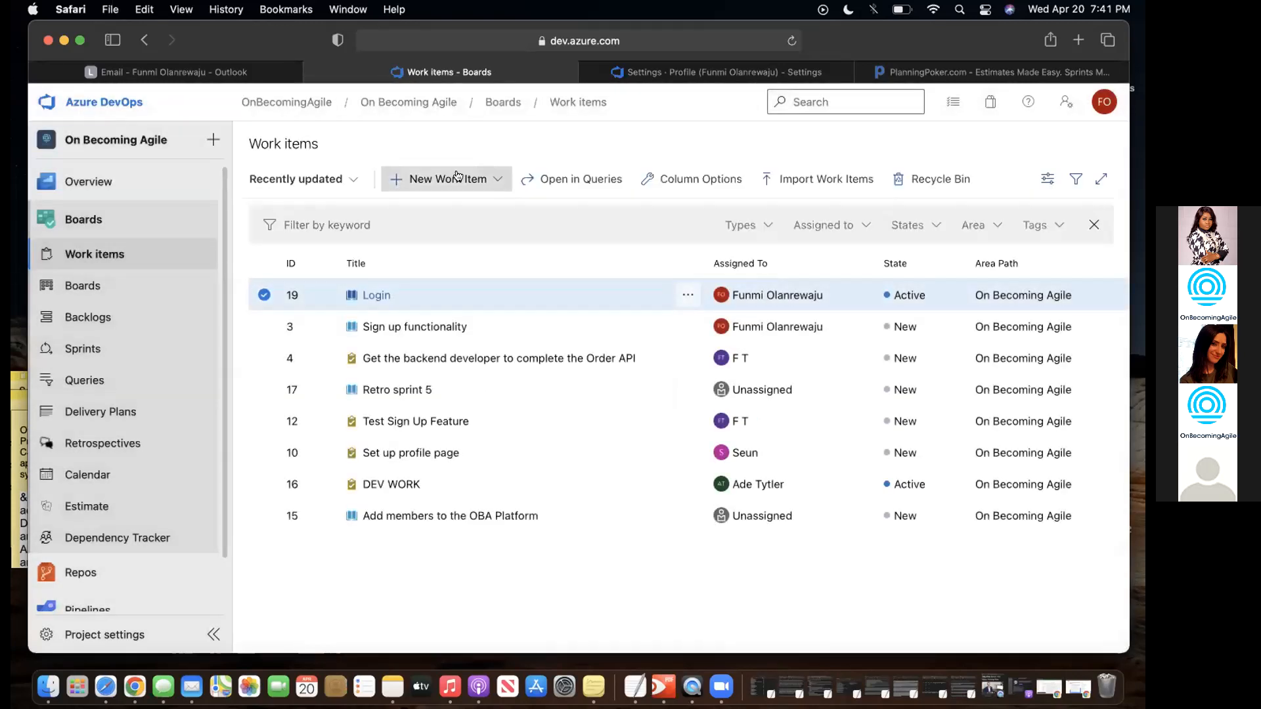
# - Close the New Work Item type list and go to the On Becoming Agile project settings
pyautogui.click(453, 180)
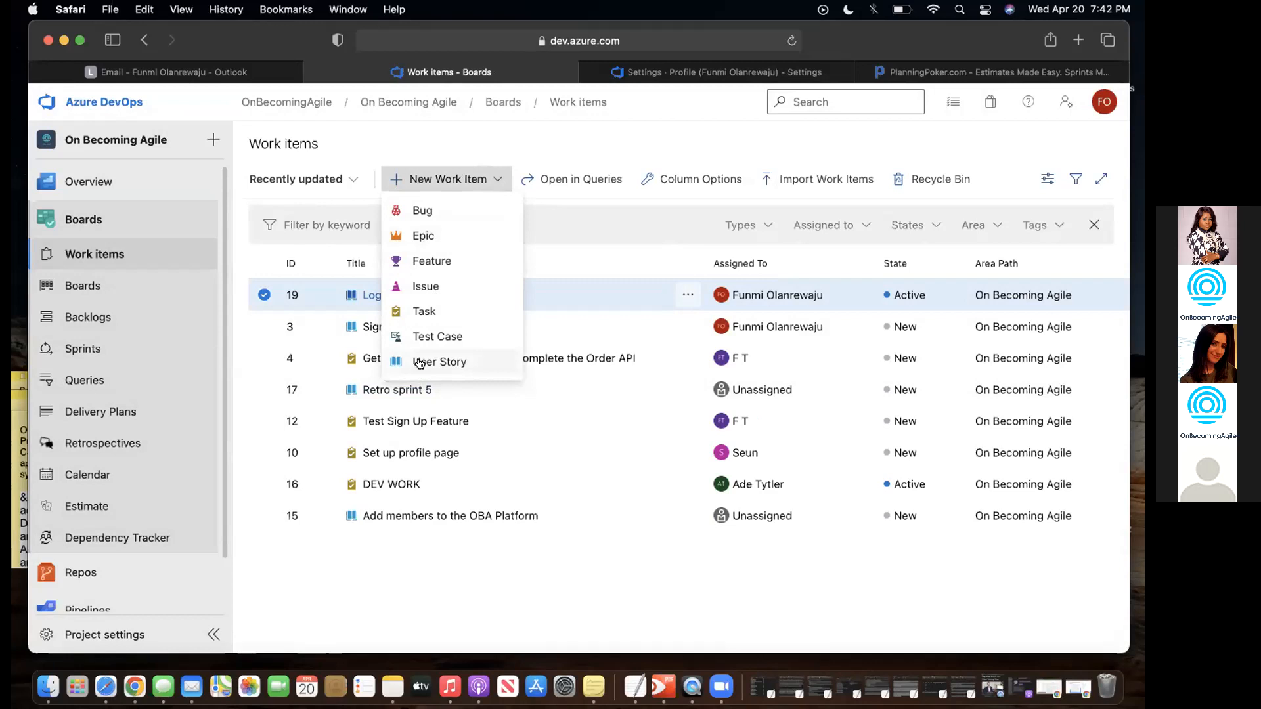
pyautogui.click(569, 116)
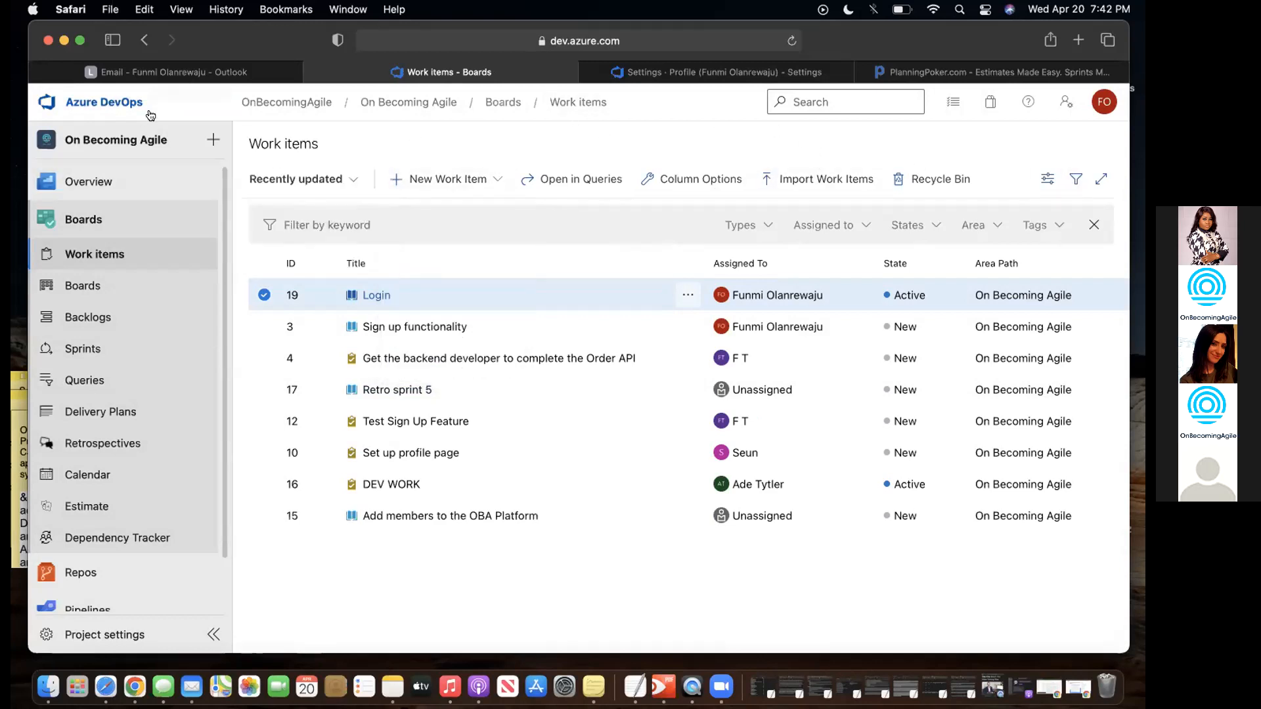
pyautogui.click(126, 635)
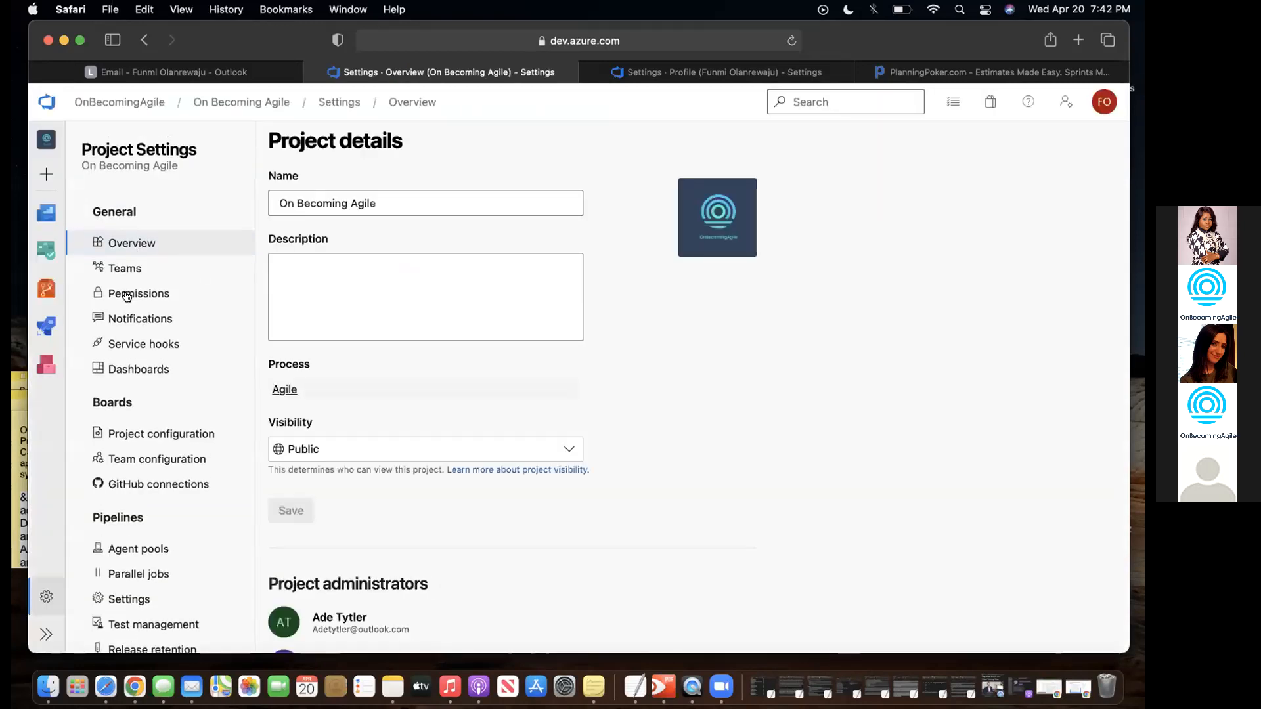
# - Look over the project's iteration configuration, overview, permission groups and notification subscriptions
pyautogui.click(147, 434)
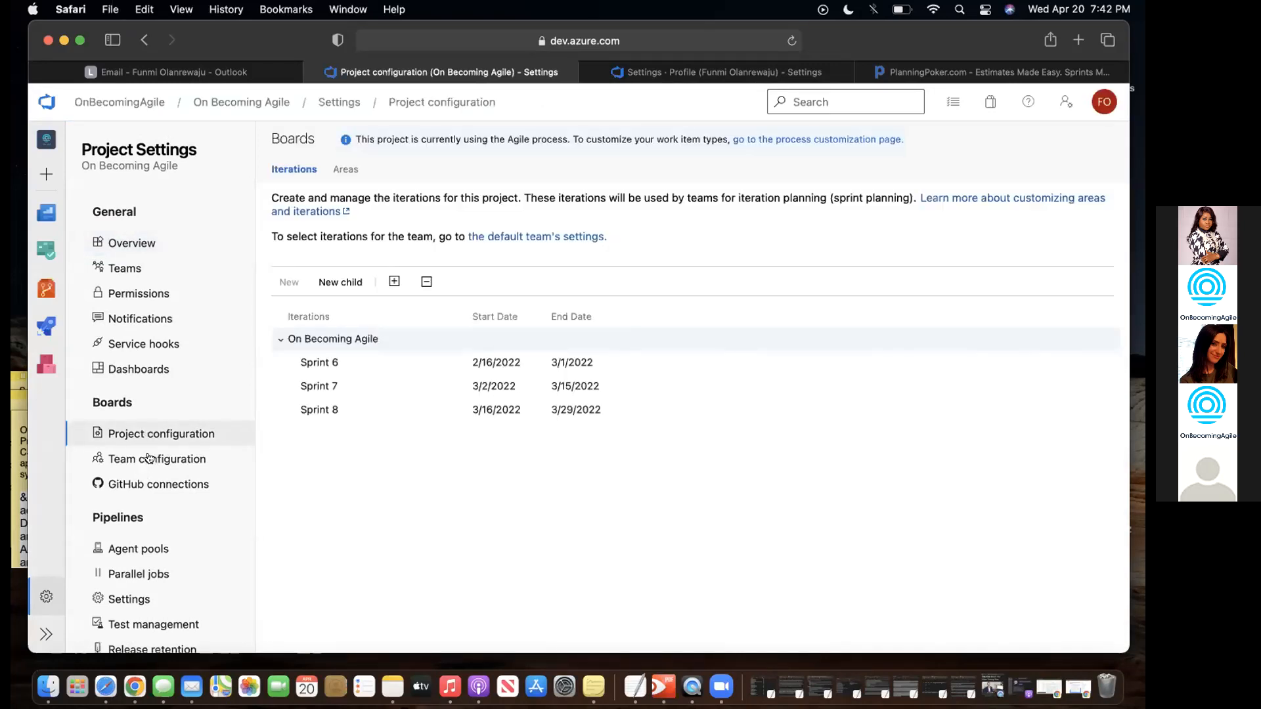
pyautogui.click(118, 244)
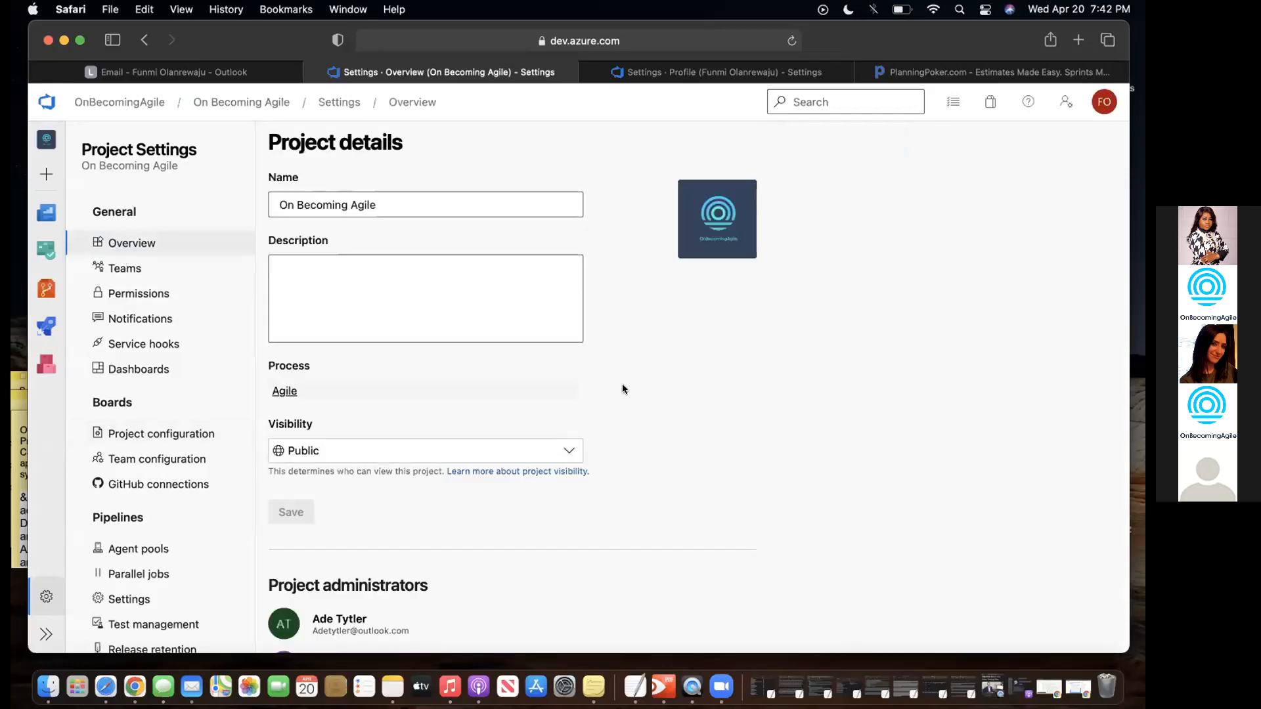
pyautogui.scroll(-1, 660, 379)
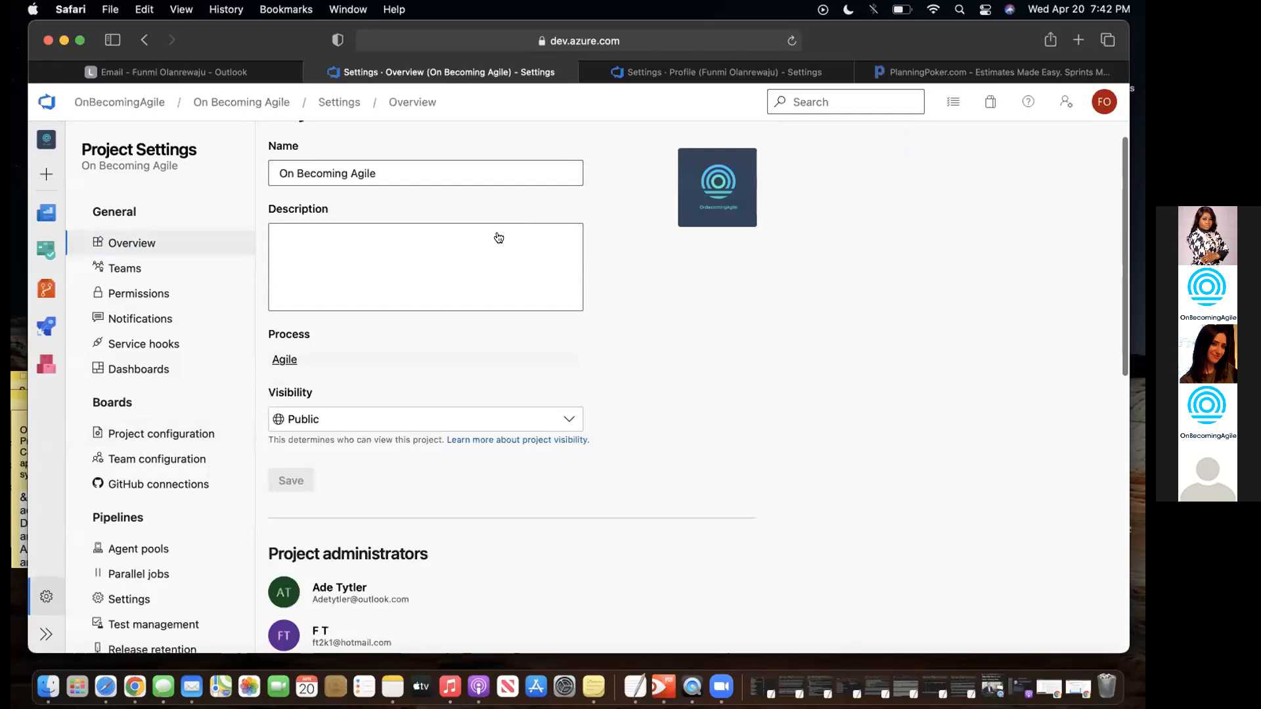
pyautogui.click(130, 299)
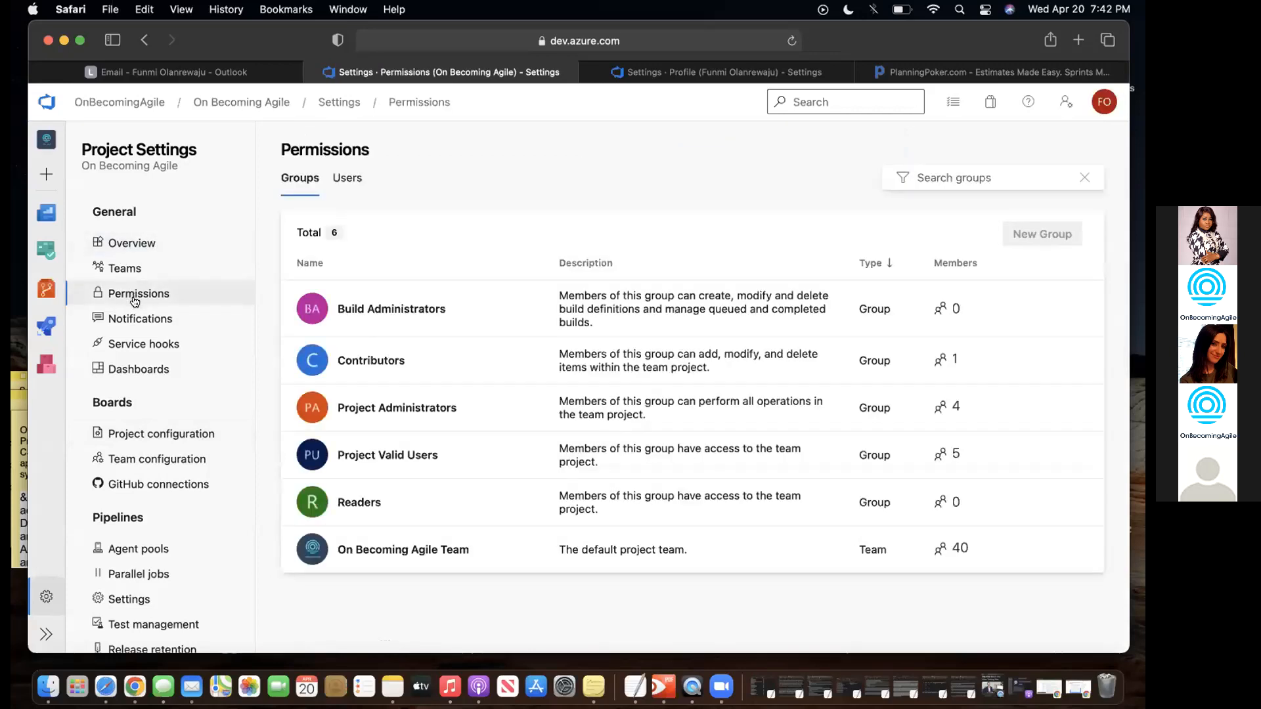
pyautogui.click(133, 319)
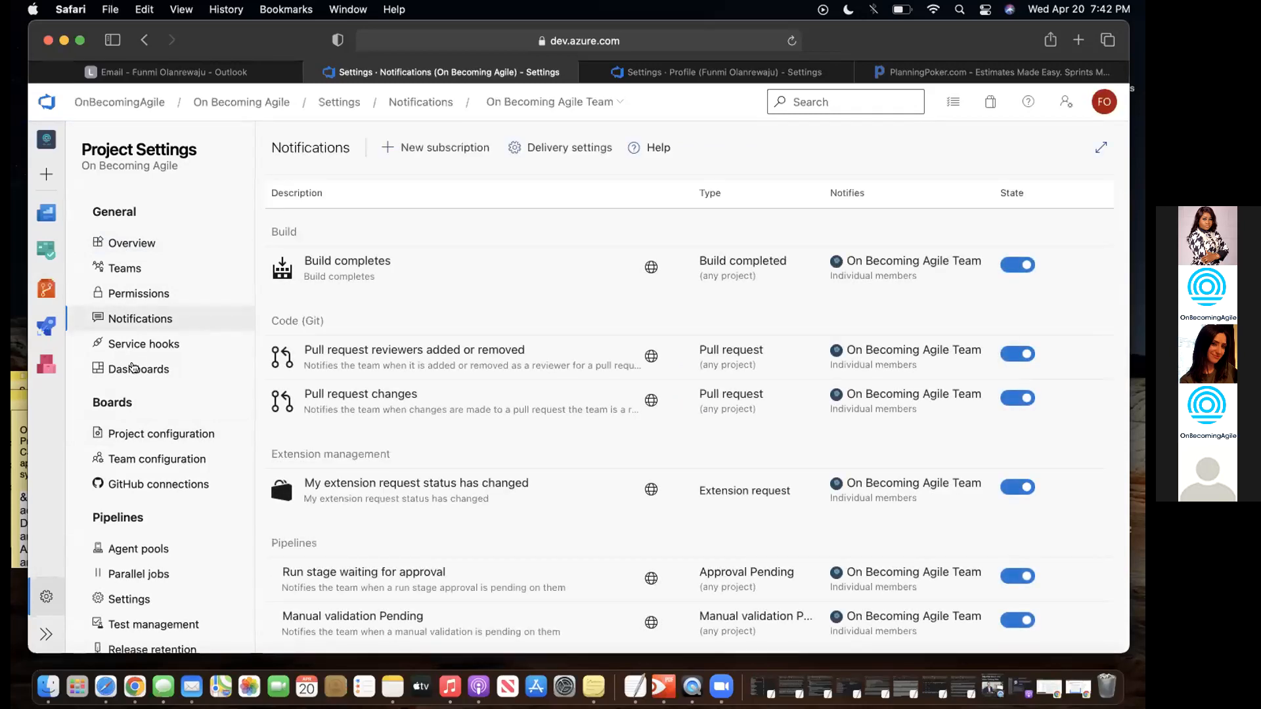
# - Check the Sprint 6–8 iterations and team configuration, then return to the Work items list
pyautogui.click(135, 434)
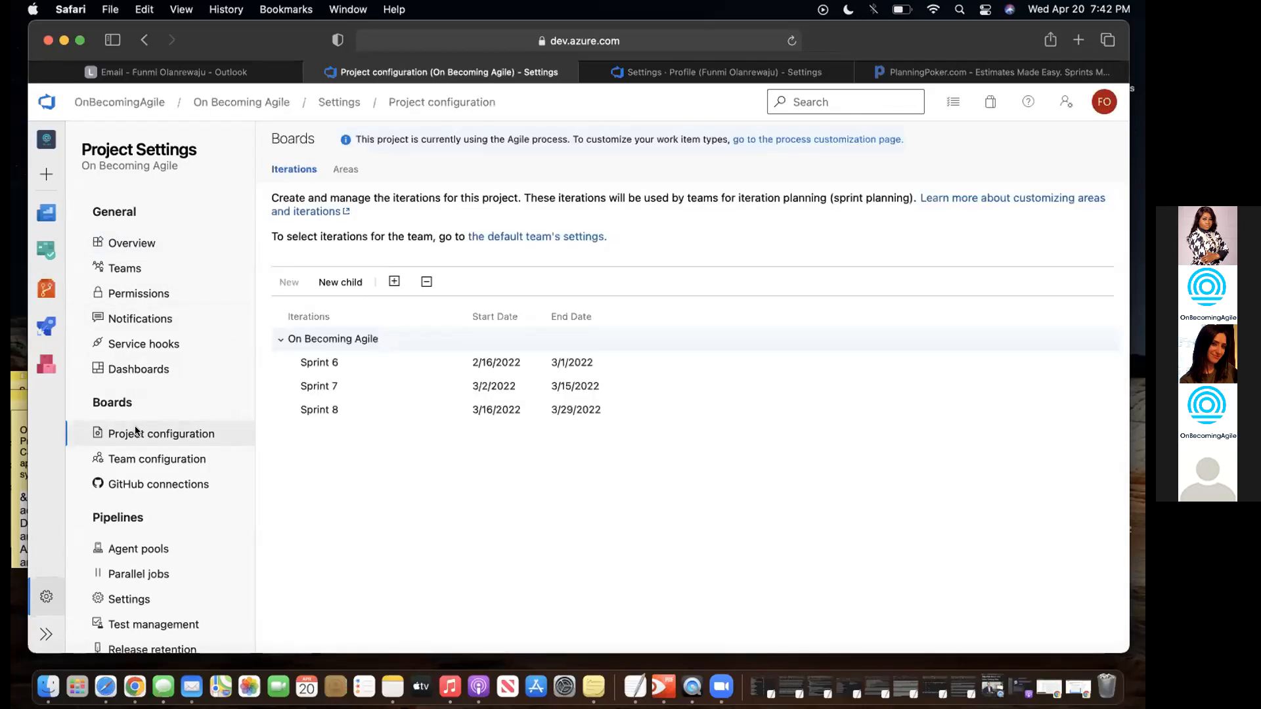
pyautogui.click(136, 461)
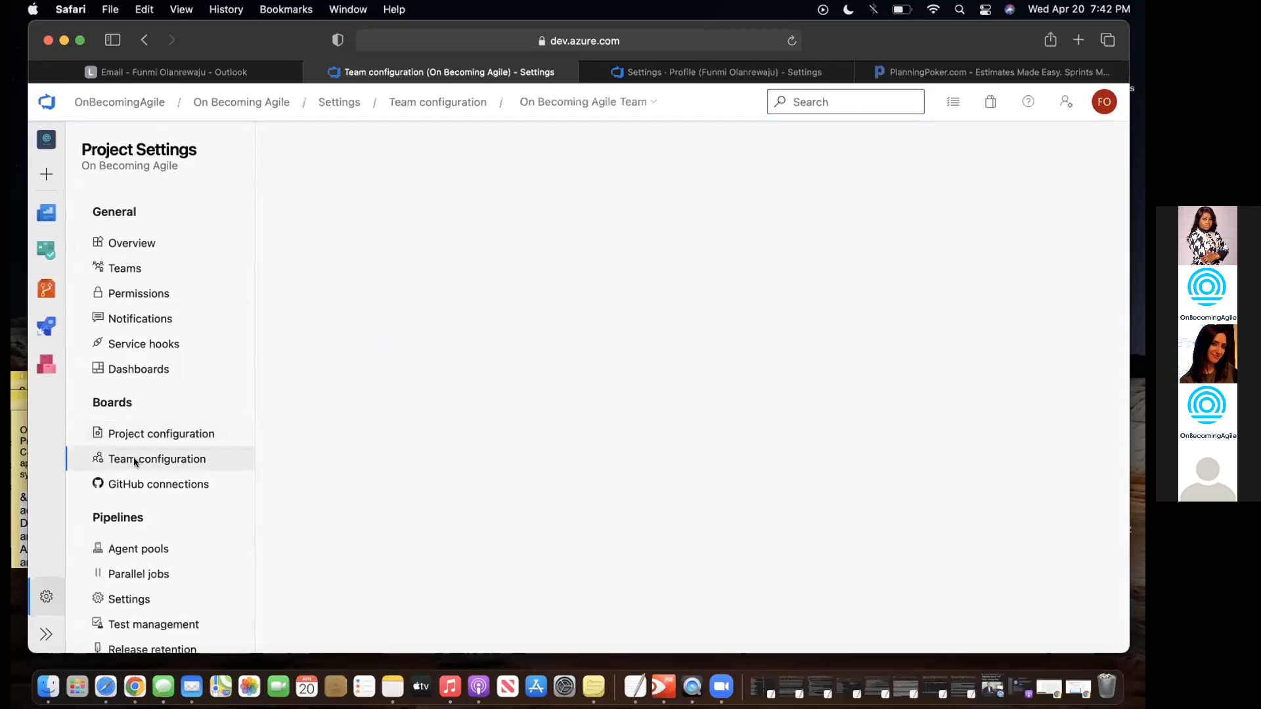
pyautogui.moveTo(41, 213)
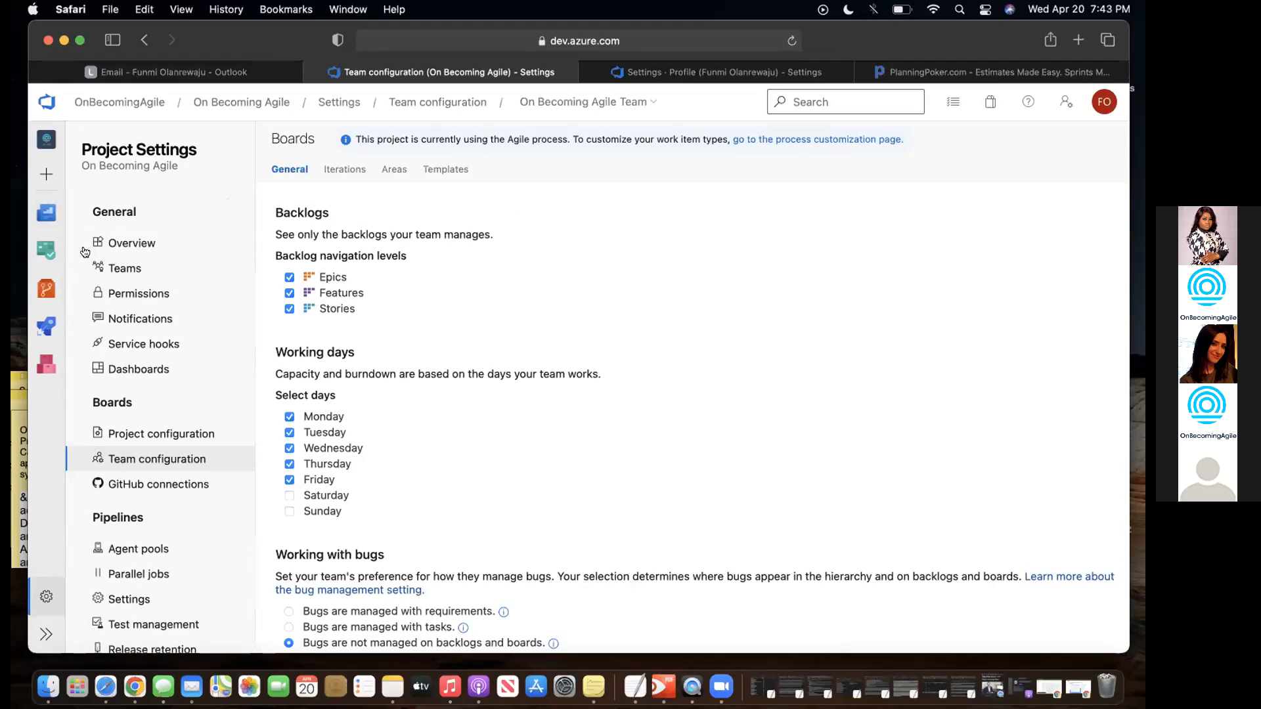
pyautogui.moveTo(47, 243)
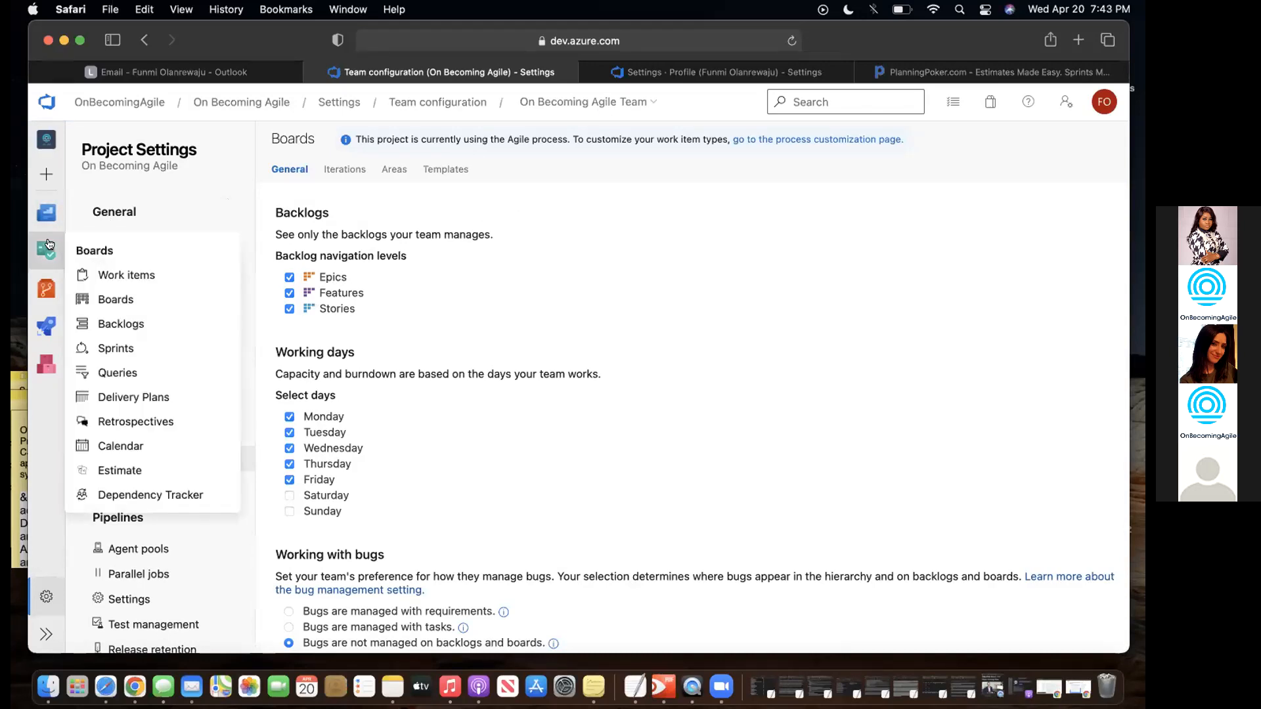
pyautogui.click(103, 276)
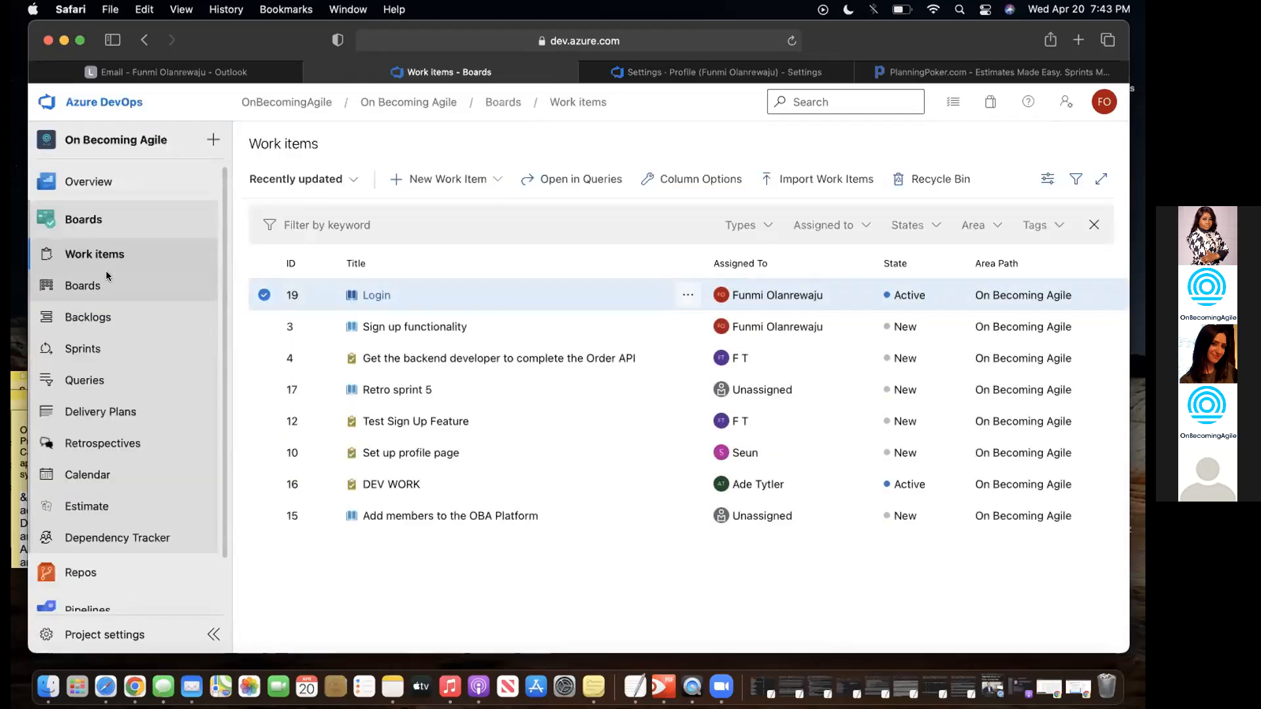
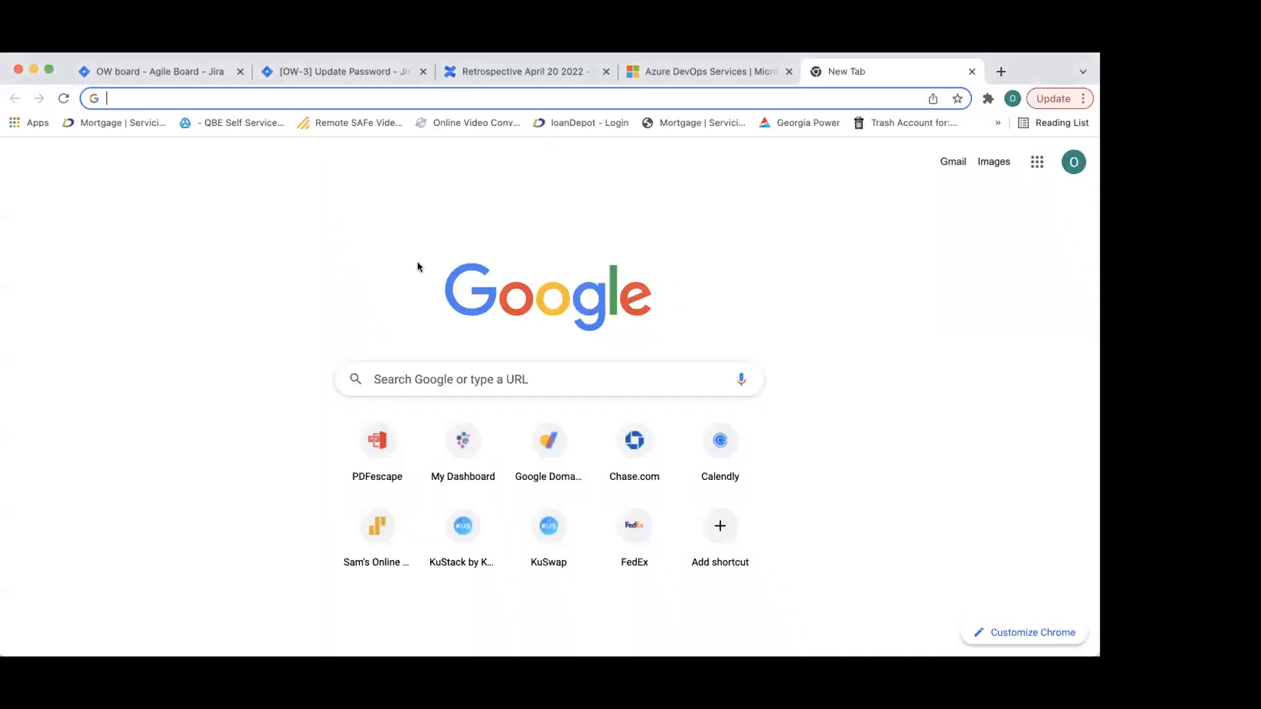
# - Switch to the 'OW board - Agile Board - Jira' tab showing the OW board backlog
pyautogui.click(121, 73)
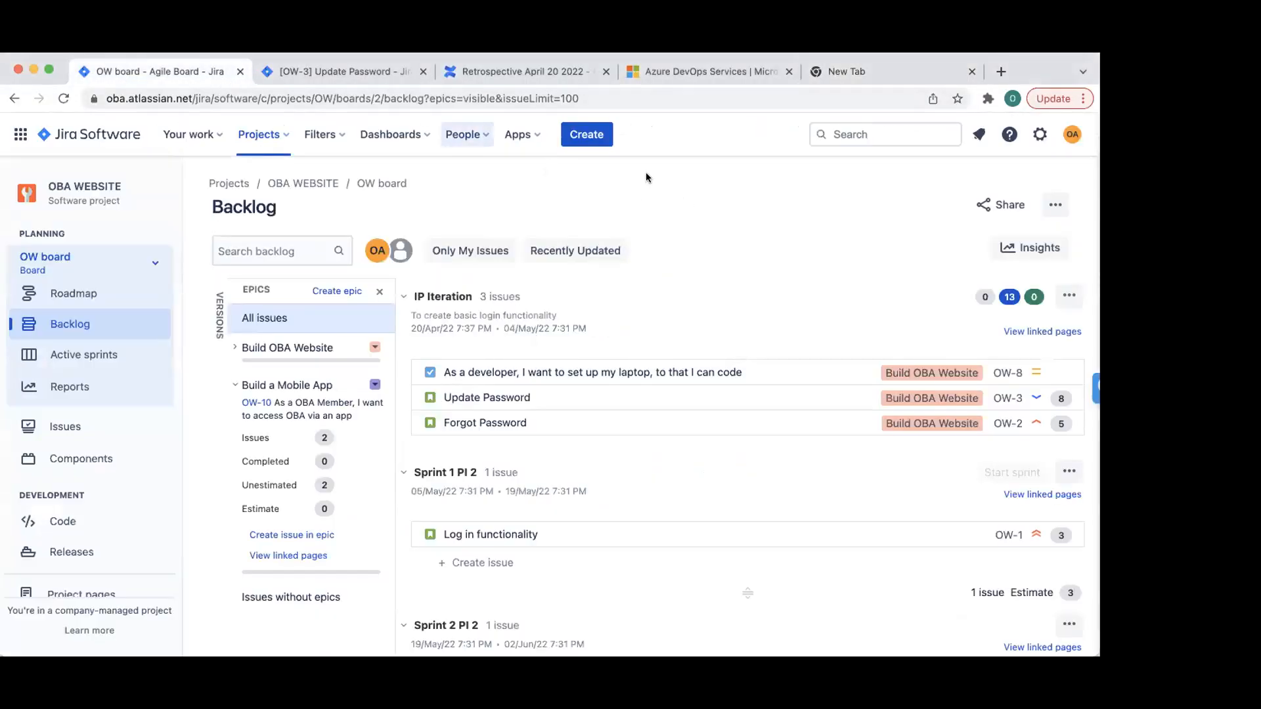
# - Open the OW board Roadmap and bring the April–July months into view
pyautogui.click(77, 294)
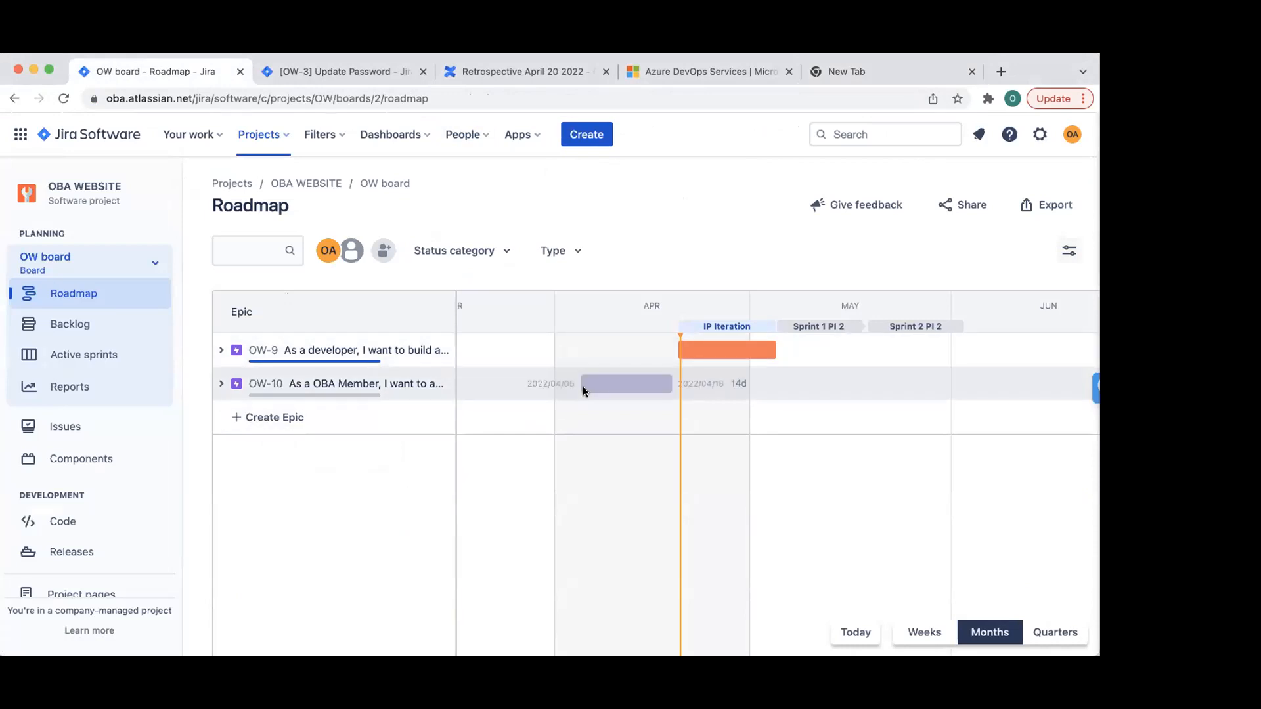
pyautogui.hscroll(-10, 583, 388)
pyautogui.hscroll(10, 584, 389)
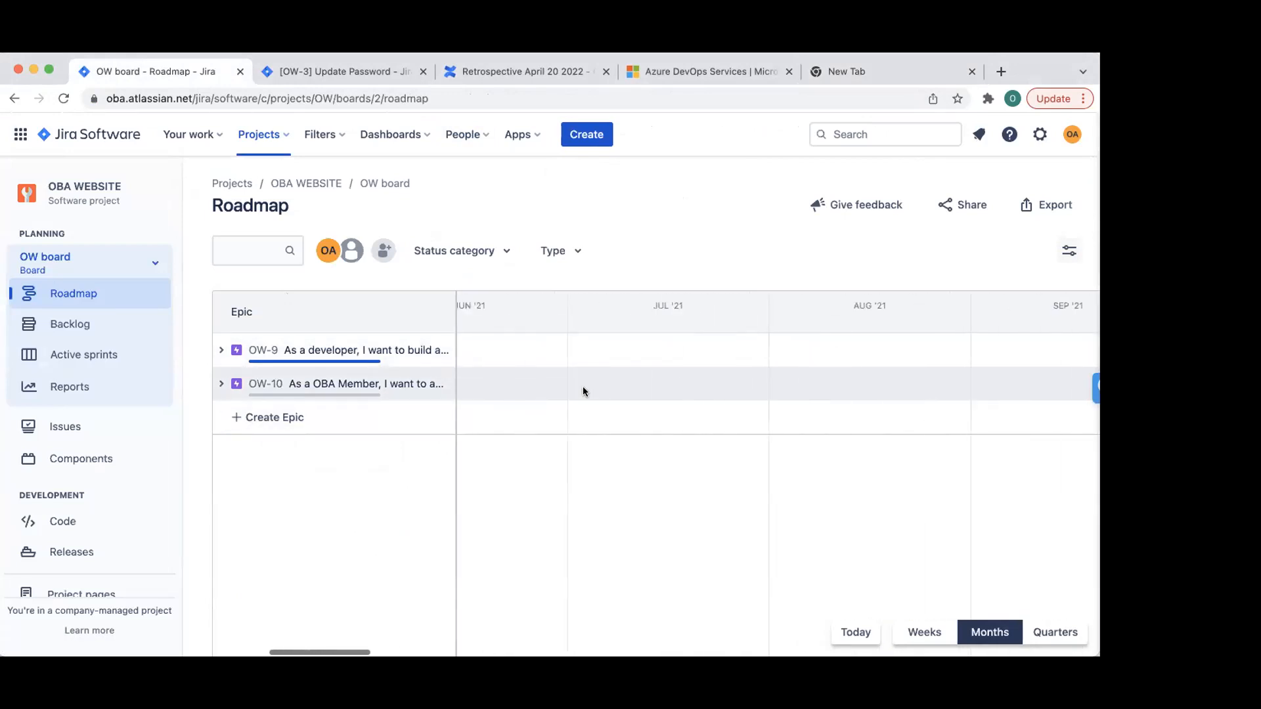
pyautogui.hscroll(3, 584, 391)
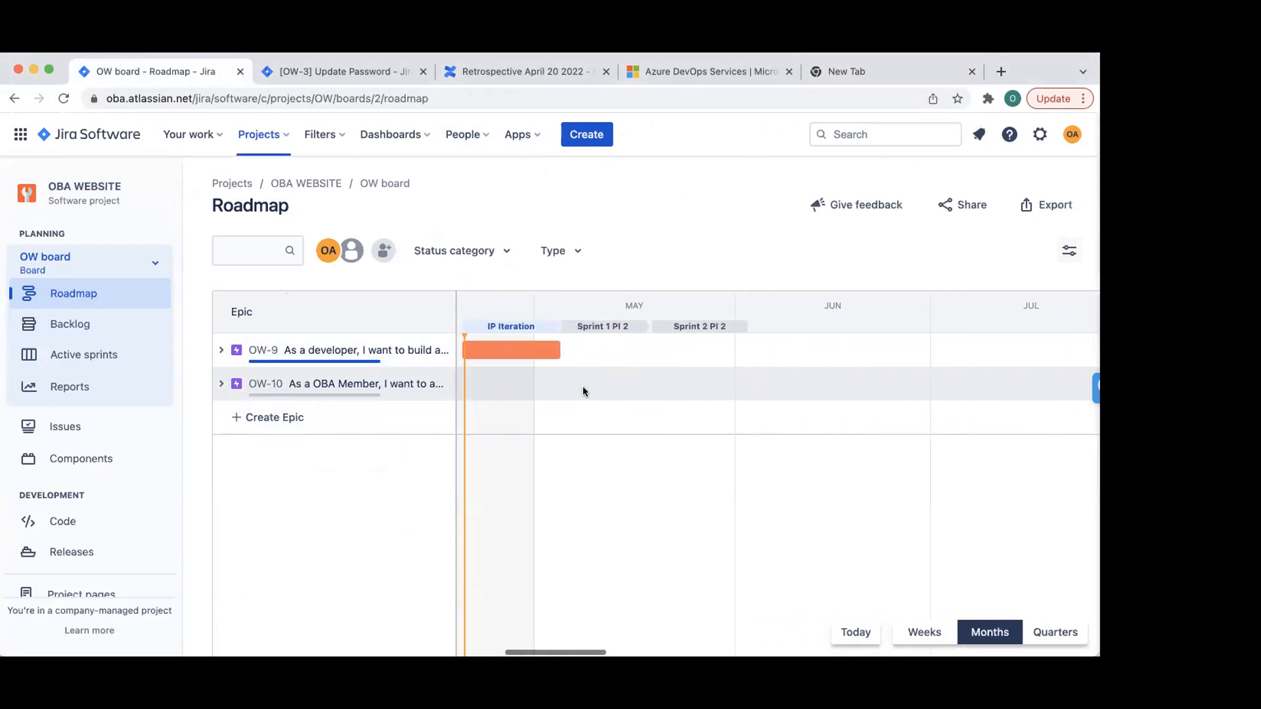
# - Expand OW-9 to show OW-8, OW-3, OW-2, and OW-10 to show OW-11, OW-12
pyautogui.click(222, 350)
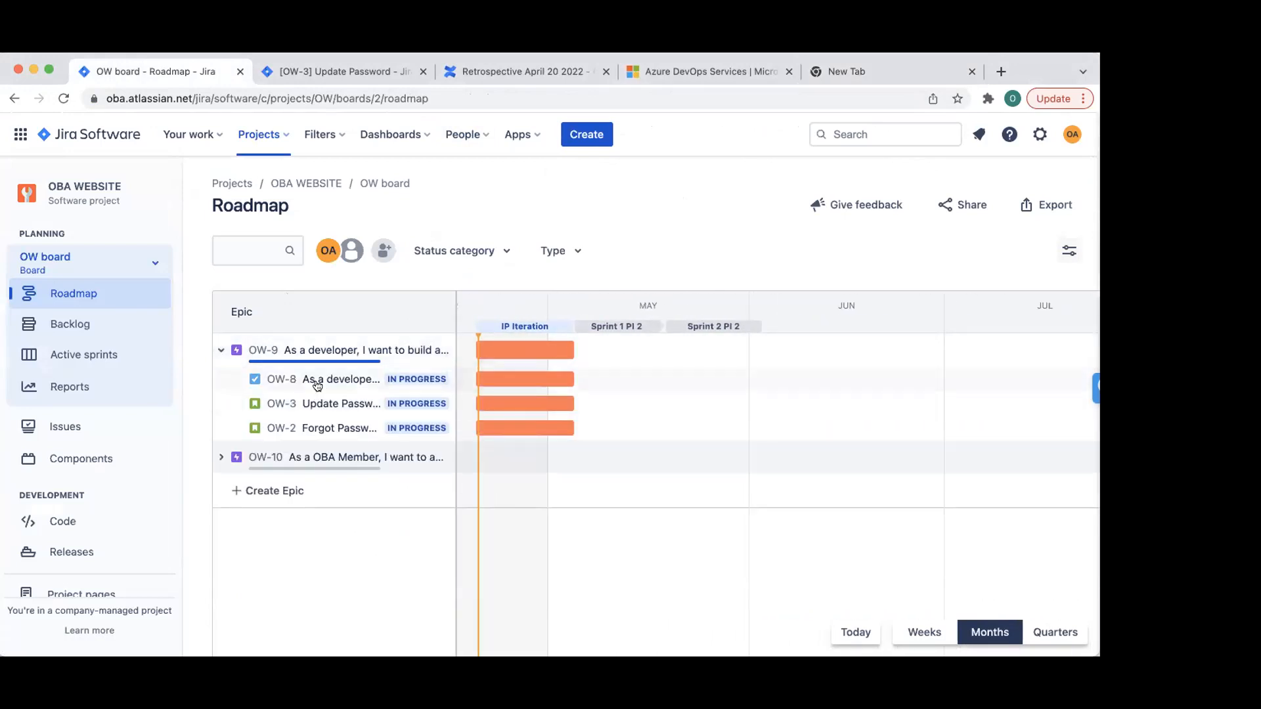
pyautogui.click(222, 458)
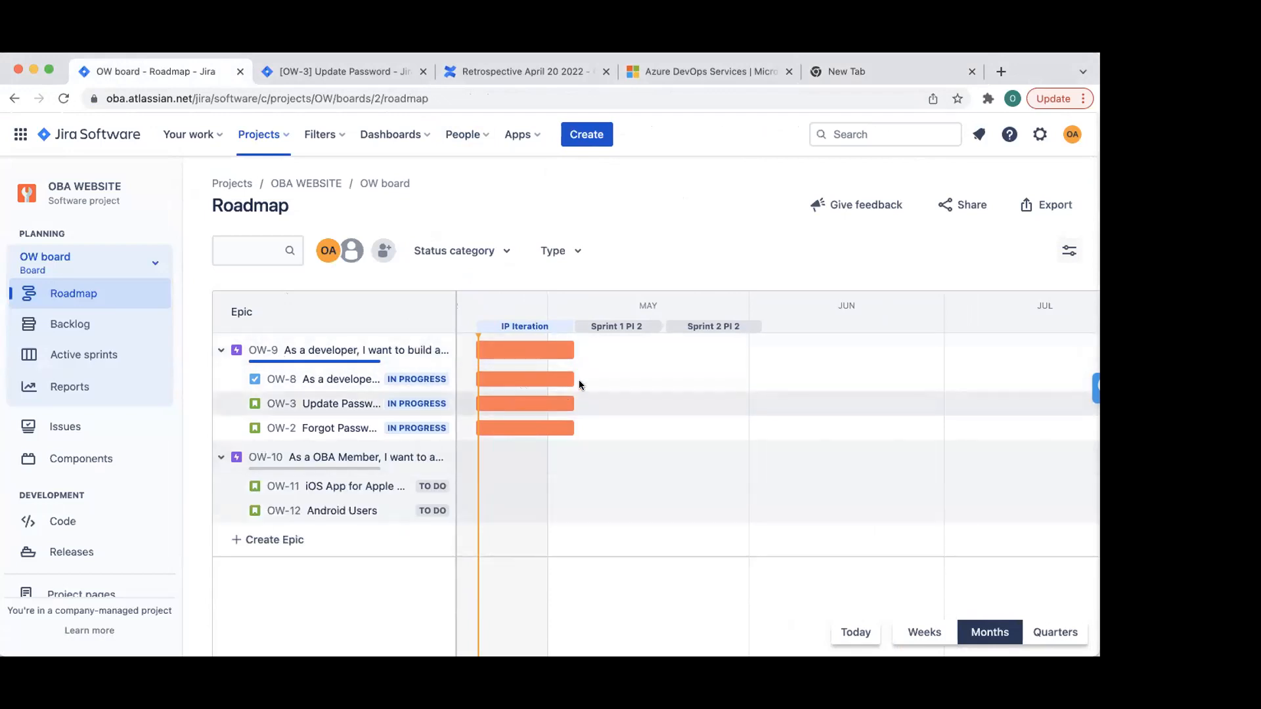
pyautogui.moveTo(542, 352)
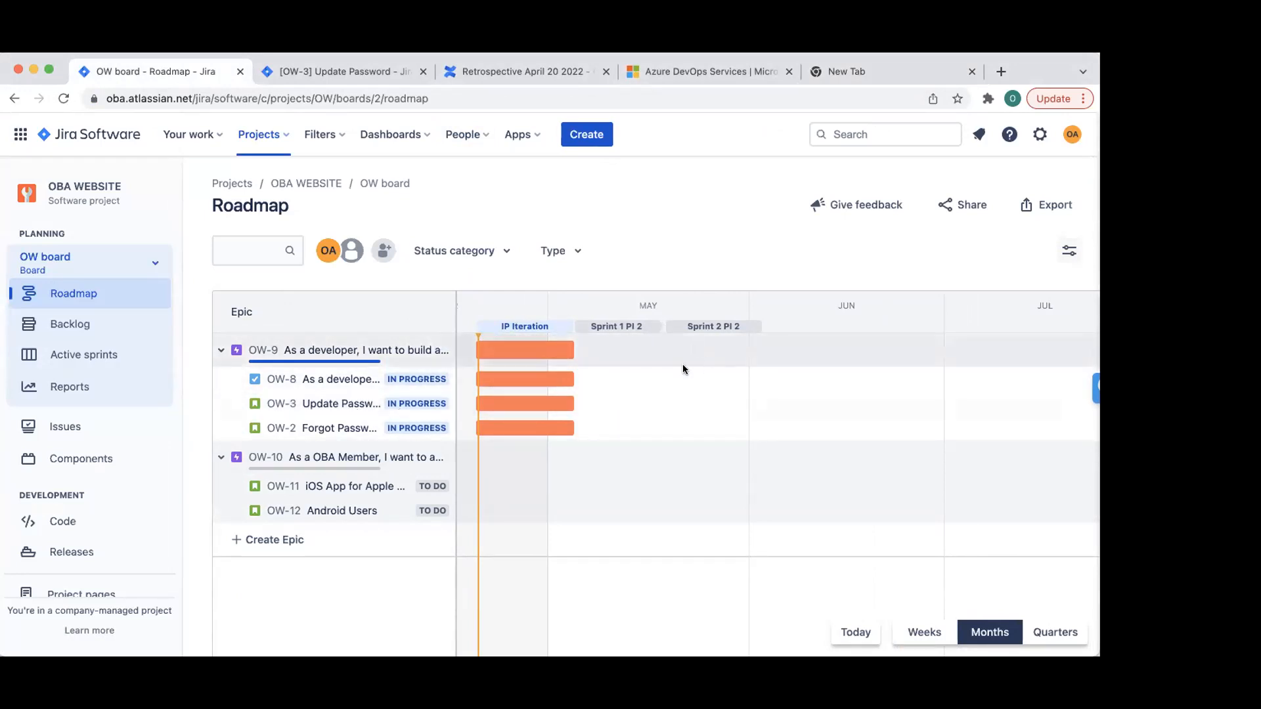
pyautogui.moveTo(635, 515)
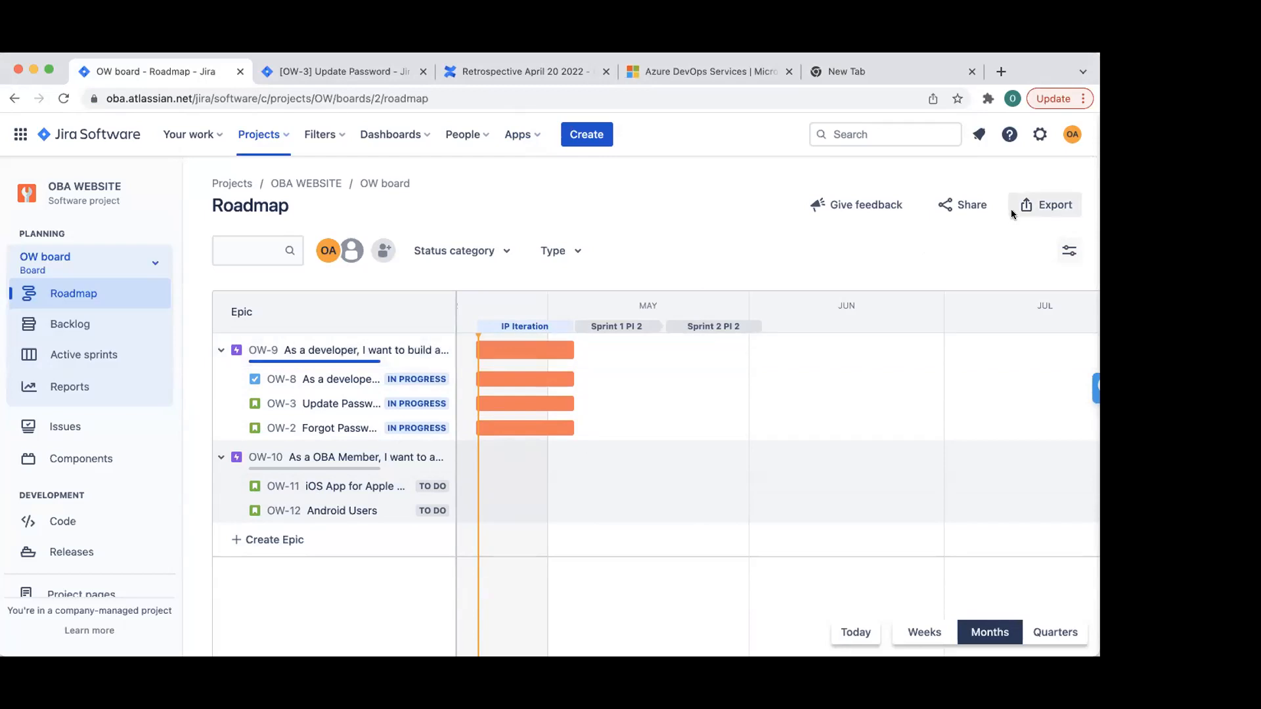
pyautogui.hscroll(5, 727, 426)
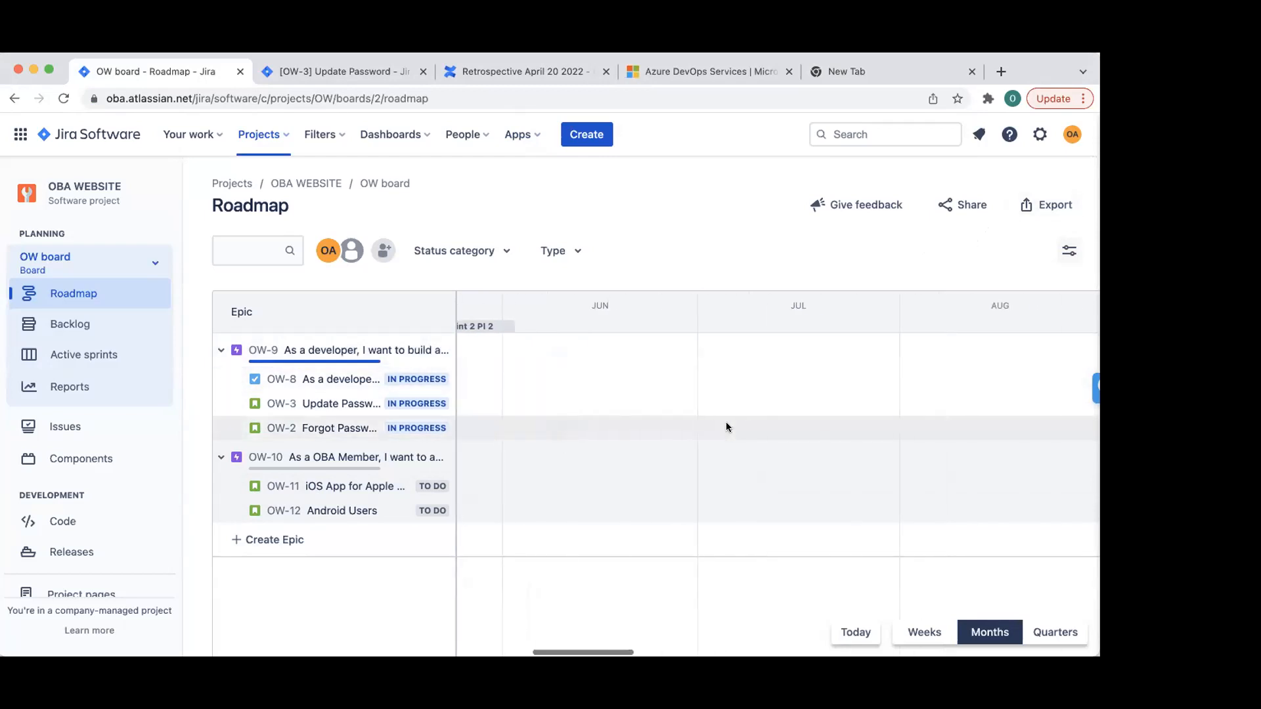
pyautogui.hscroll(2, 790, 349)
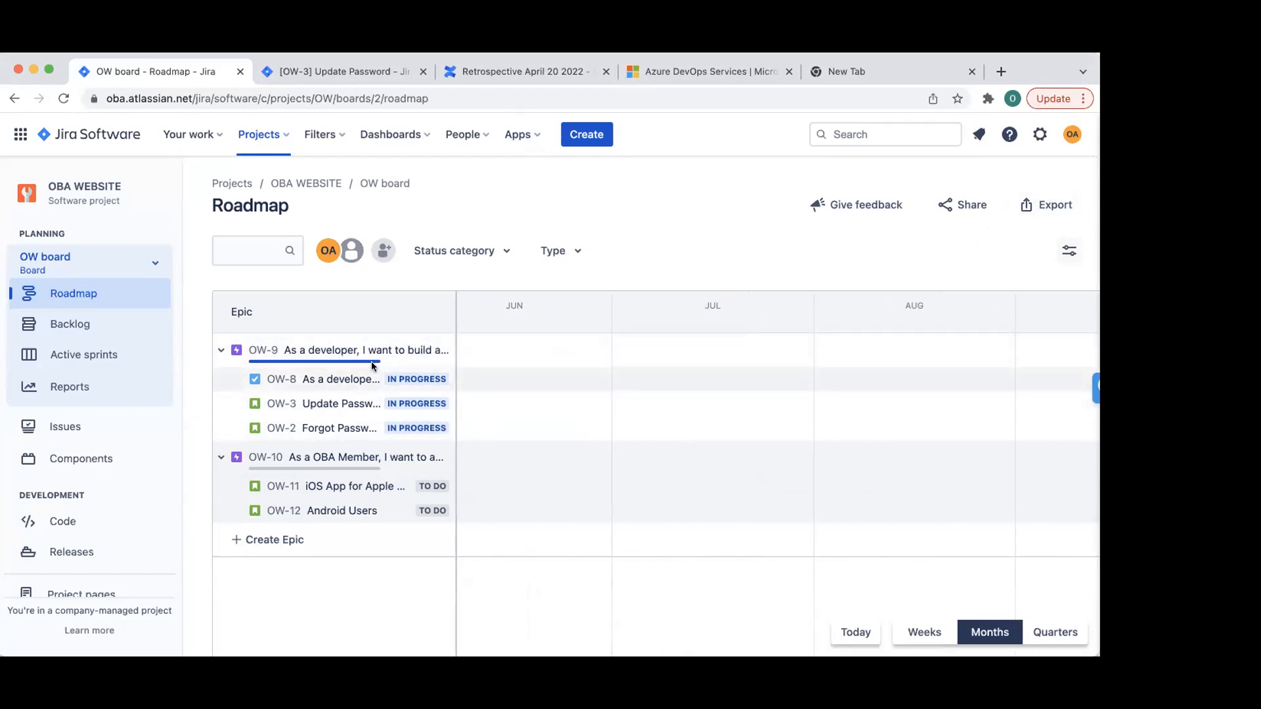
pyautogui.hscroll(-8, 677, 309)
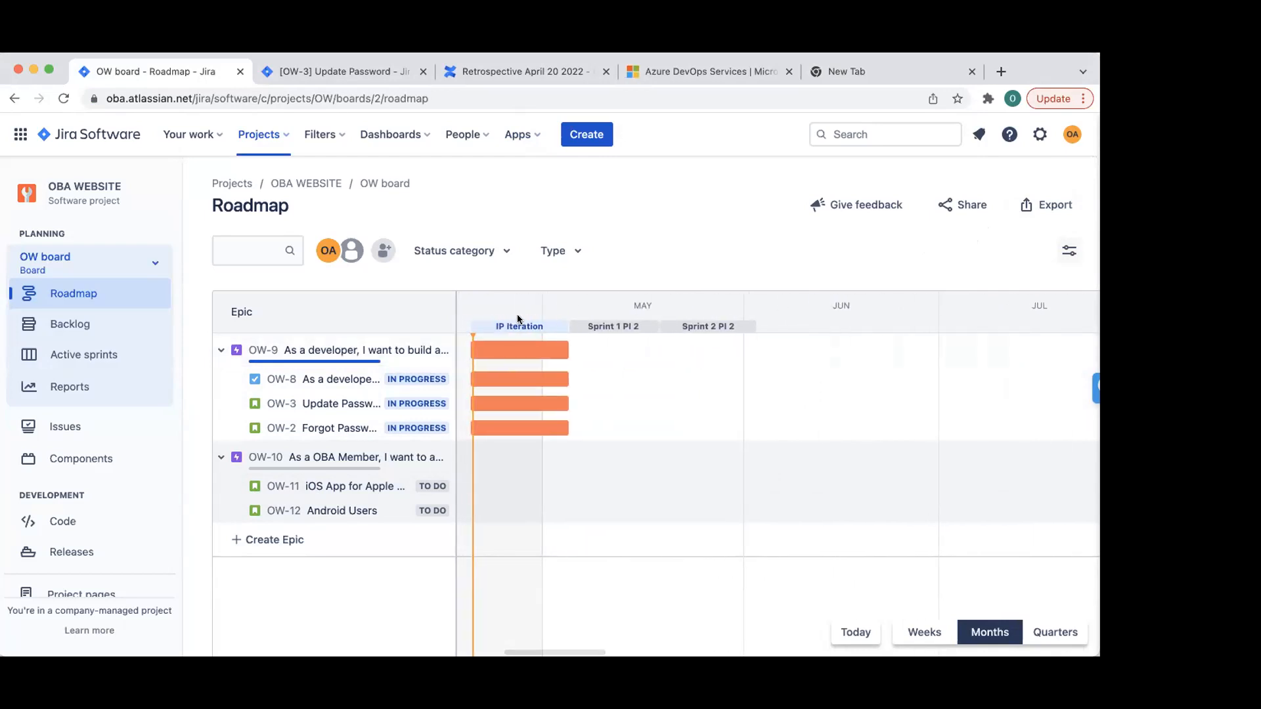
pyautogui.hscroll(5, 545, 315)
pyautogui.hscroll(5, 693, 340)
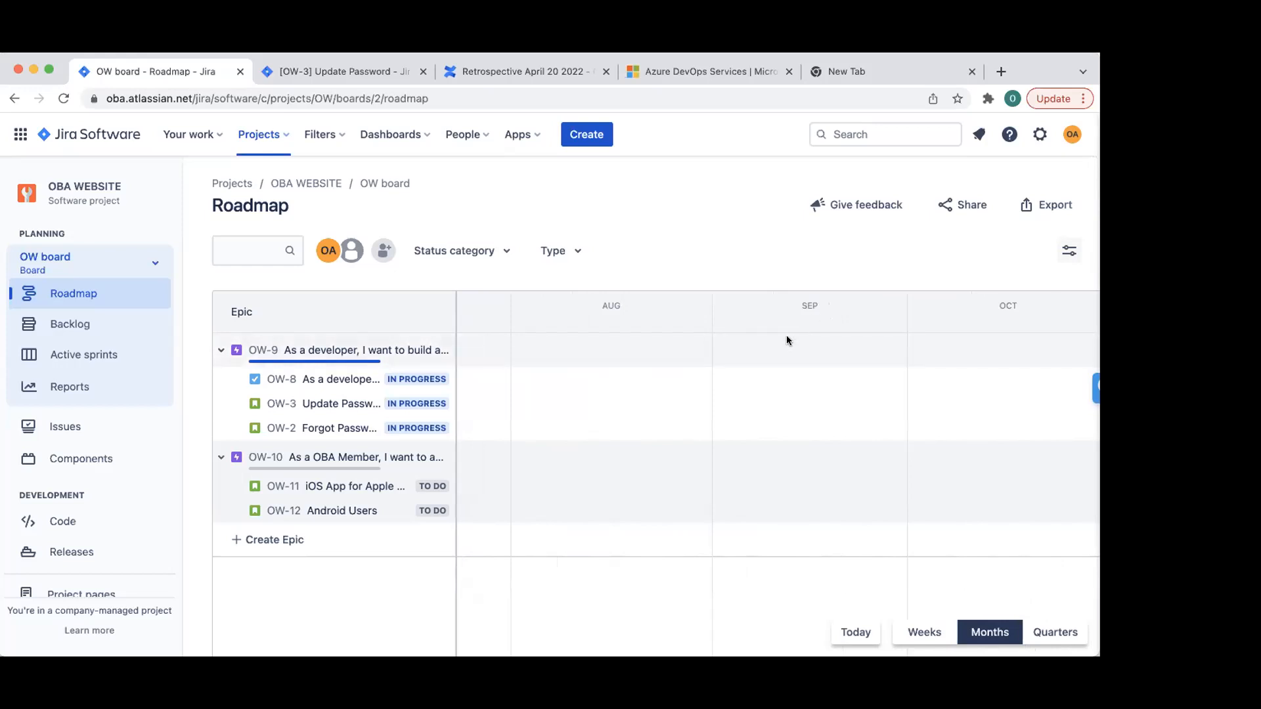
pyautogui.hscroll(-5, 577, 363)
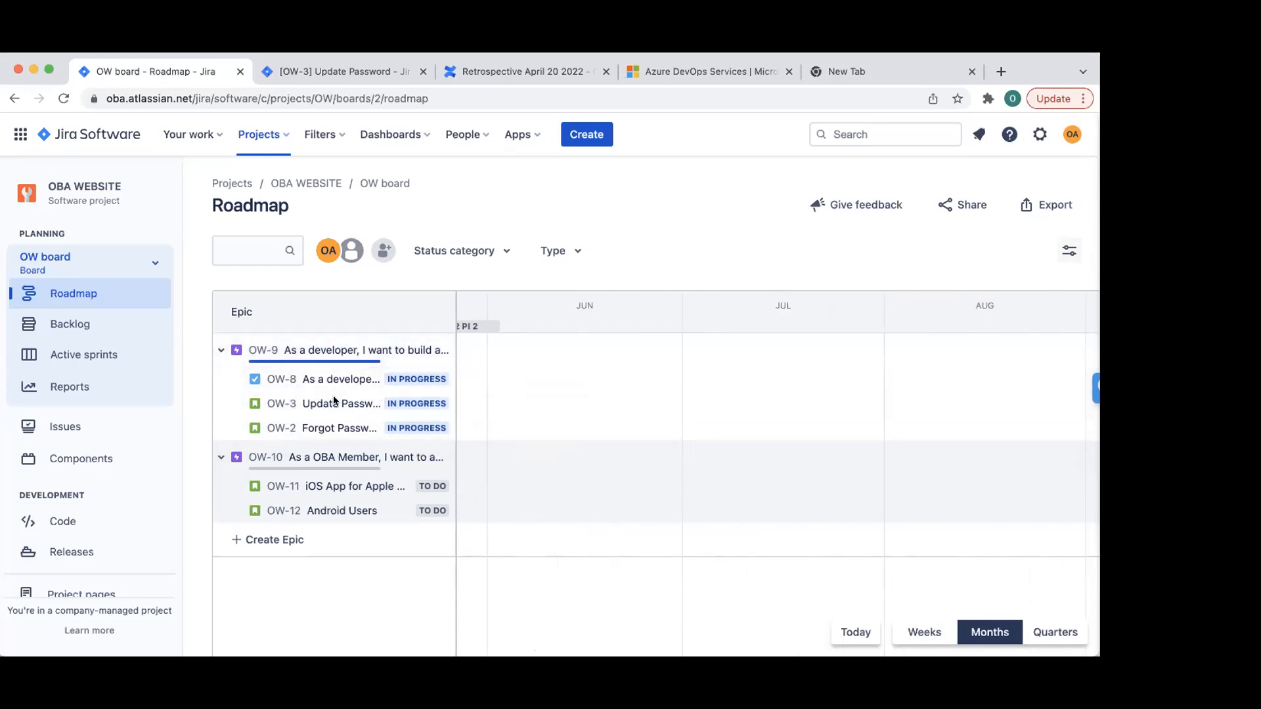
pyautogui.hscroll(3, 945, 352)
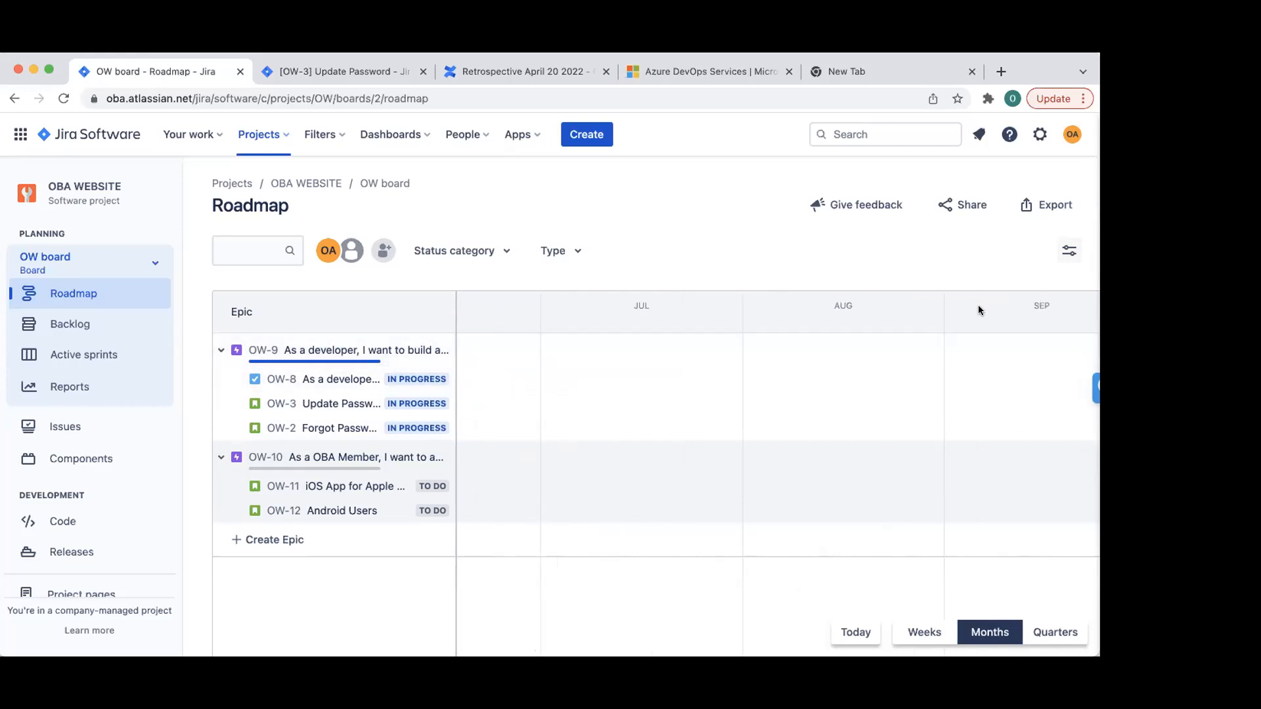